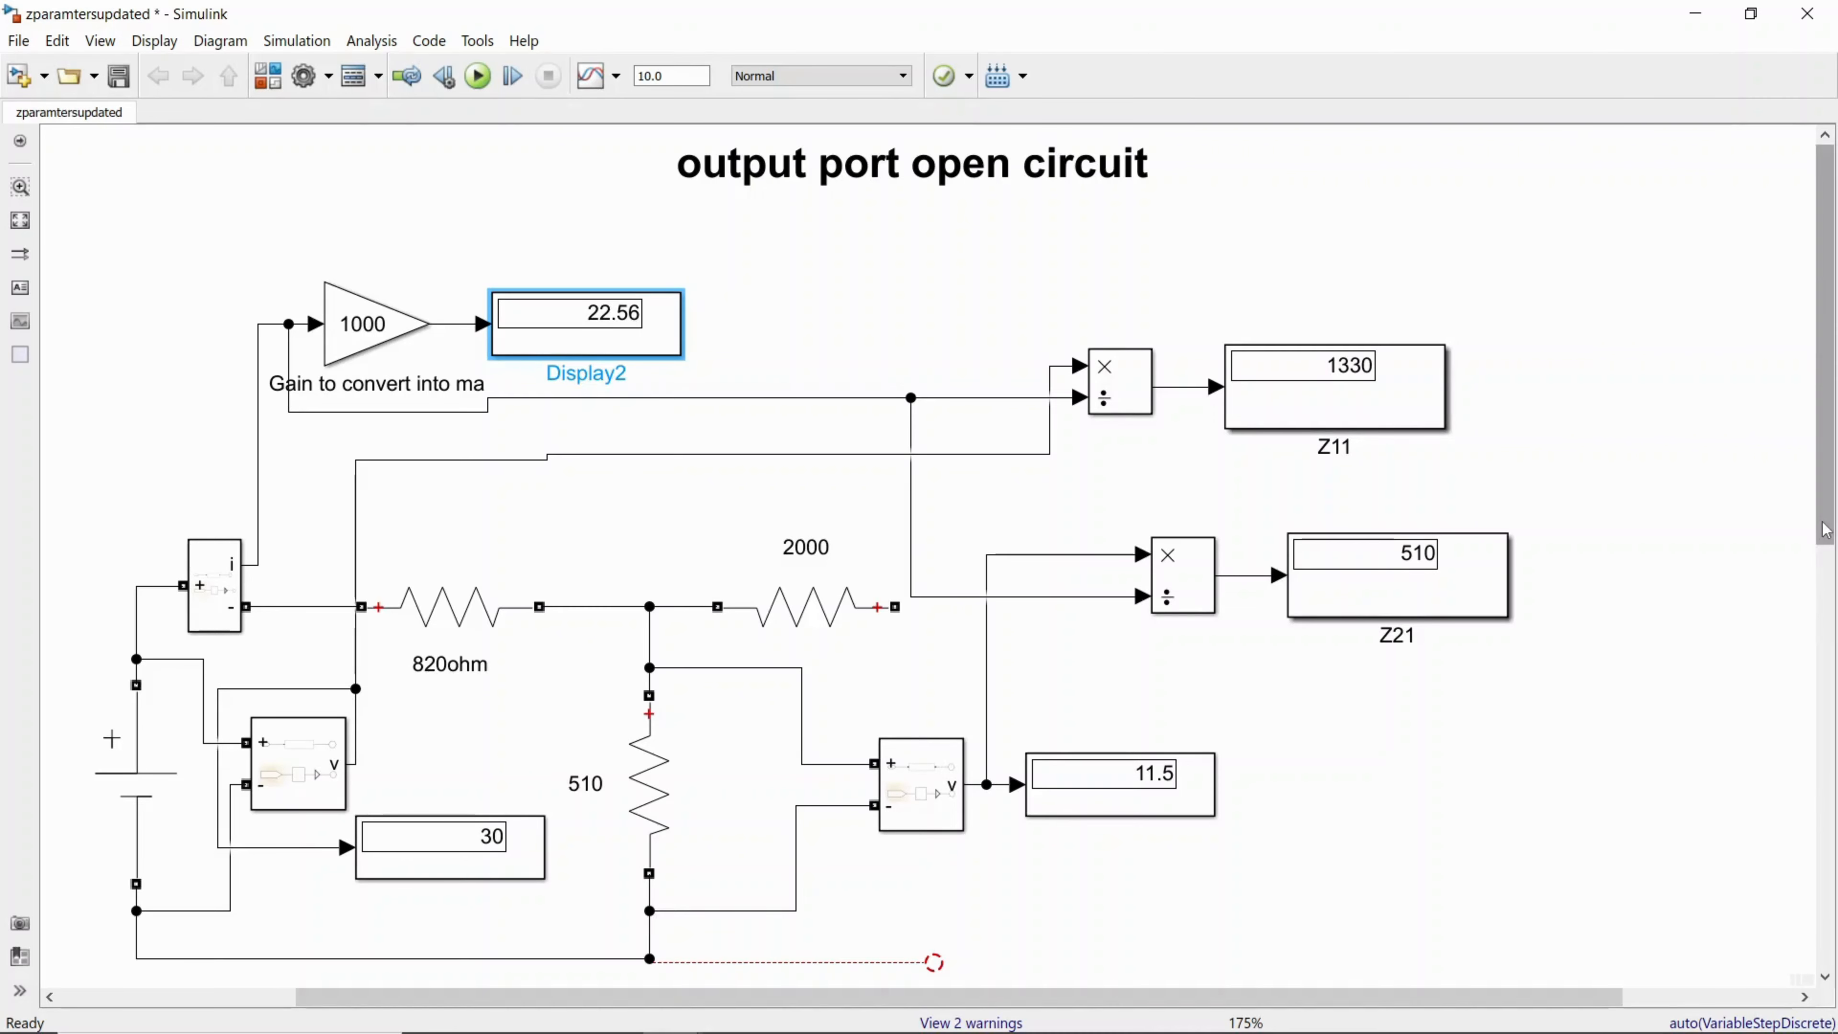
Step: Examine the output-port-open and input-port-open circuits and their Z11, Z21, Z12 and Z22 displays in the zparamtersupdated model
left_click_drag(1822, 544, 1825, 928)
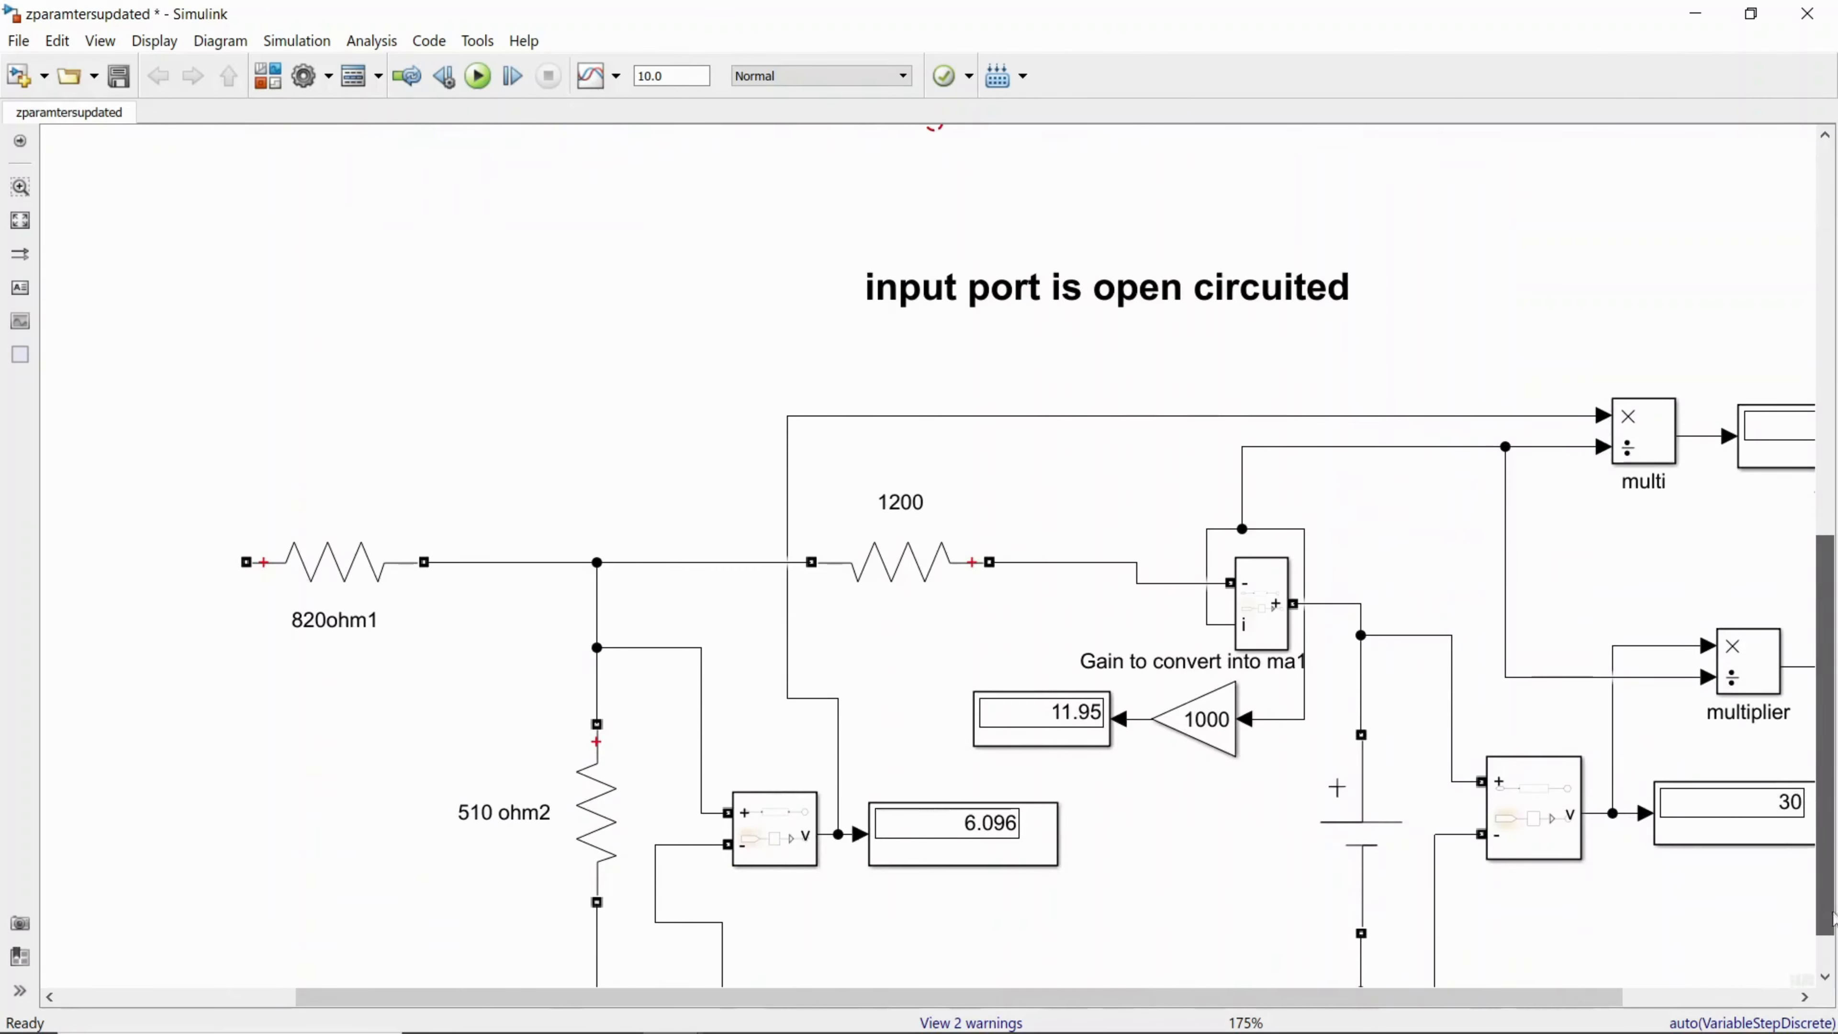
left_click_drag(1521, 1003, 1683, 1000)
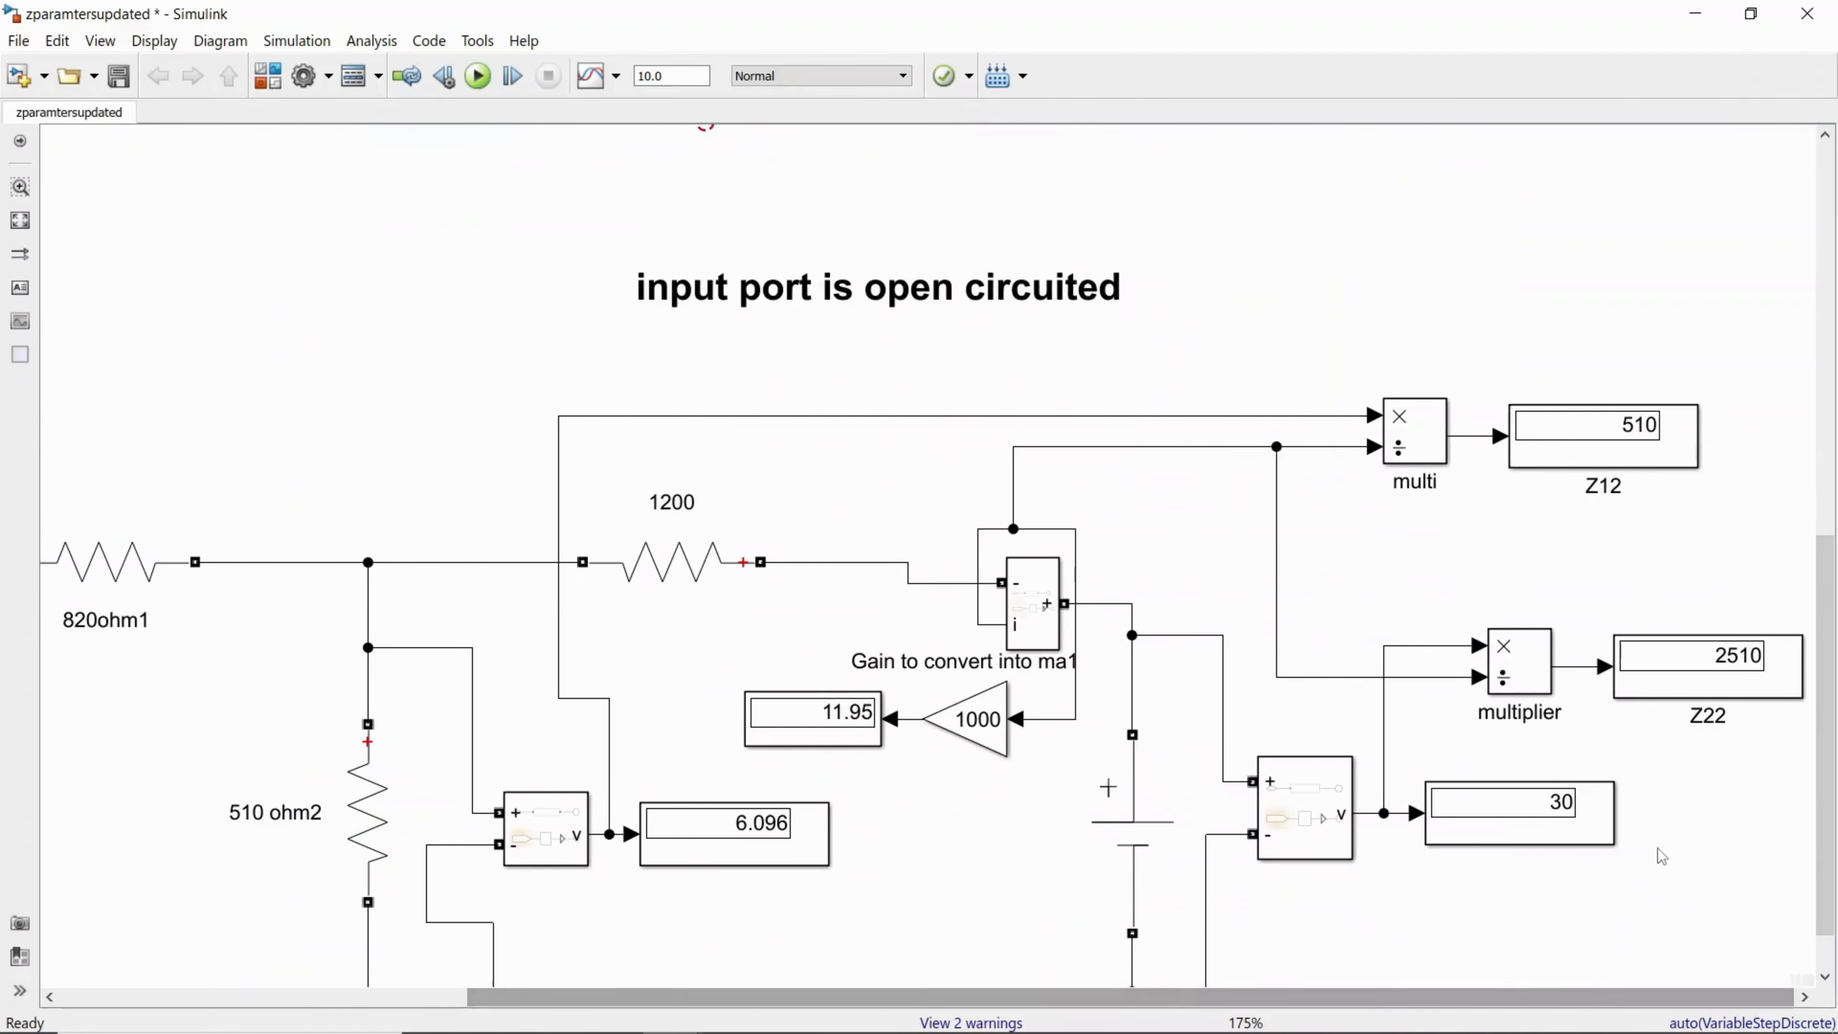
scroll(1661, 856, "down", 1)
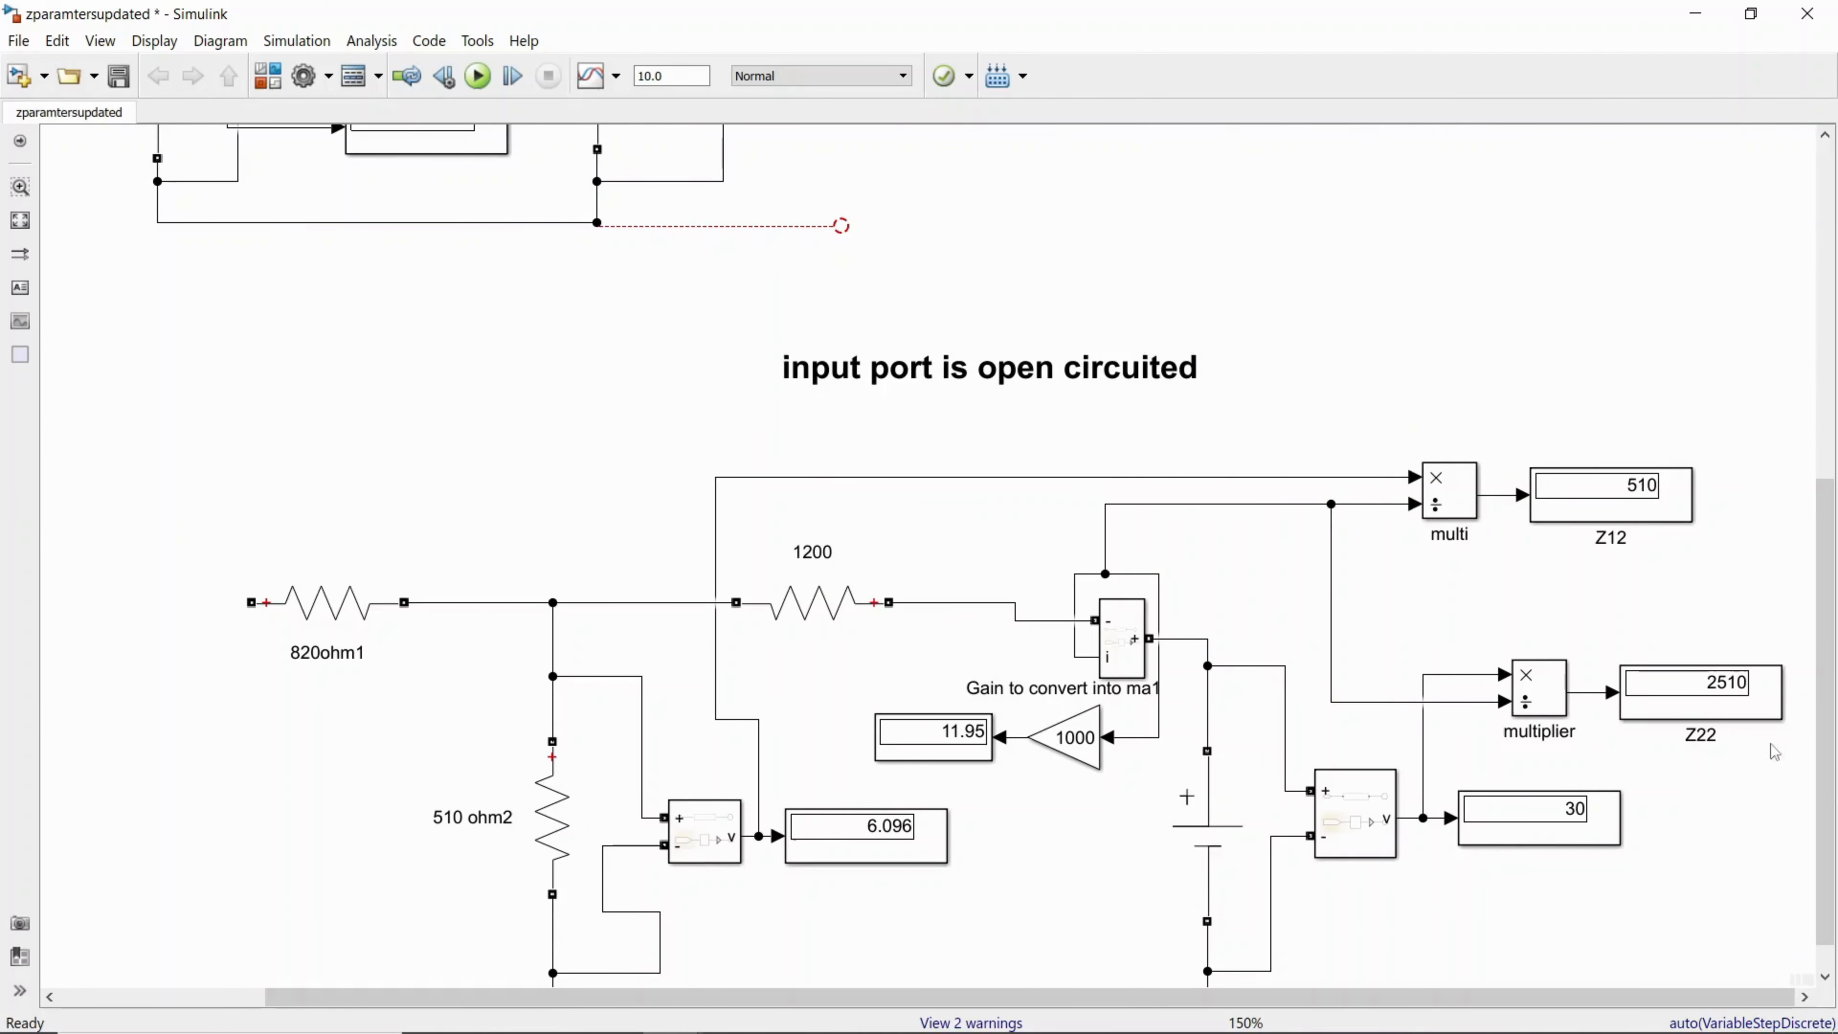
scroll(1829, 824, "down", 1)
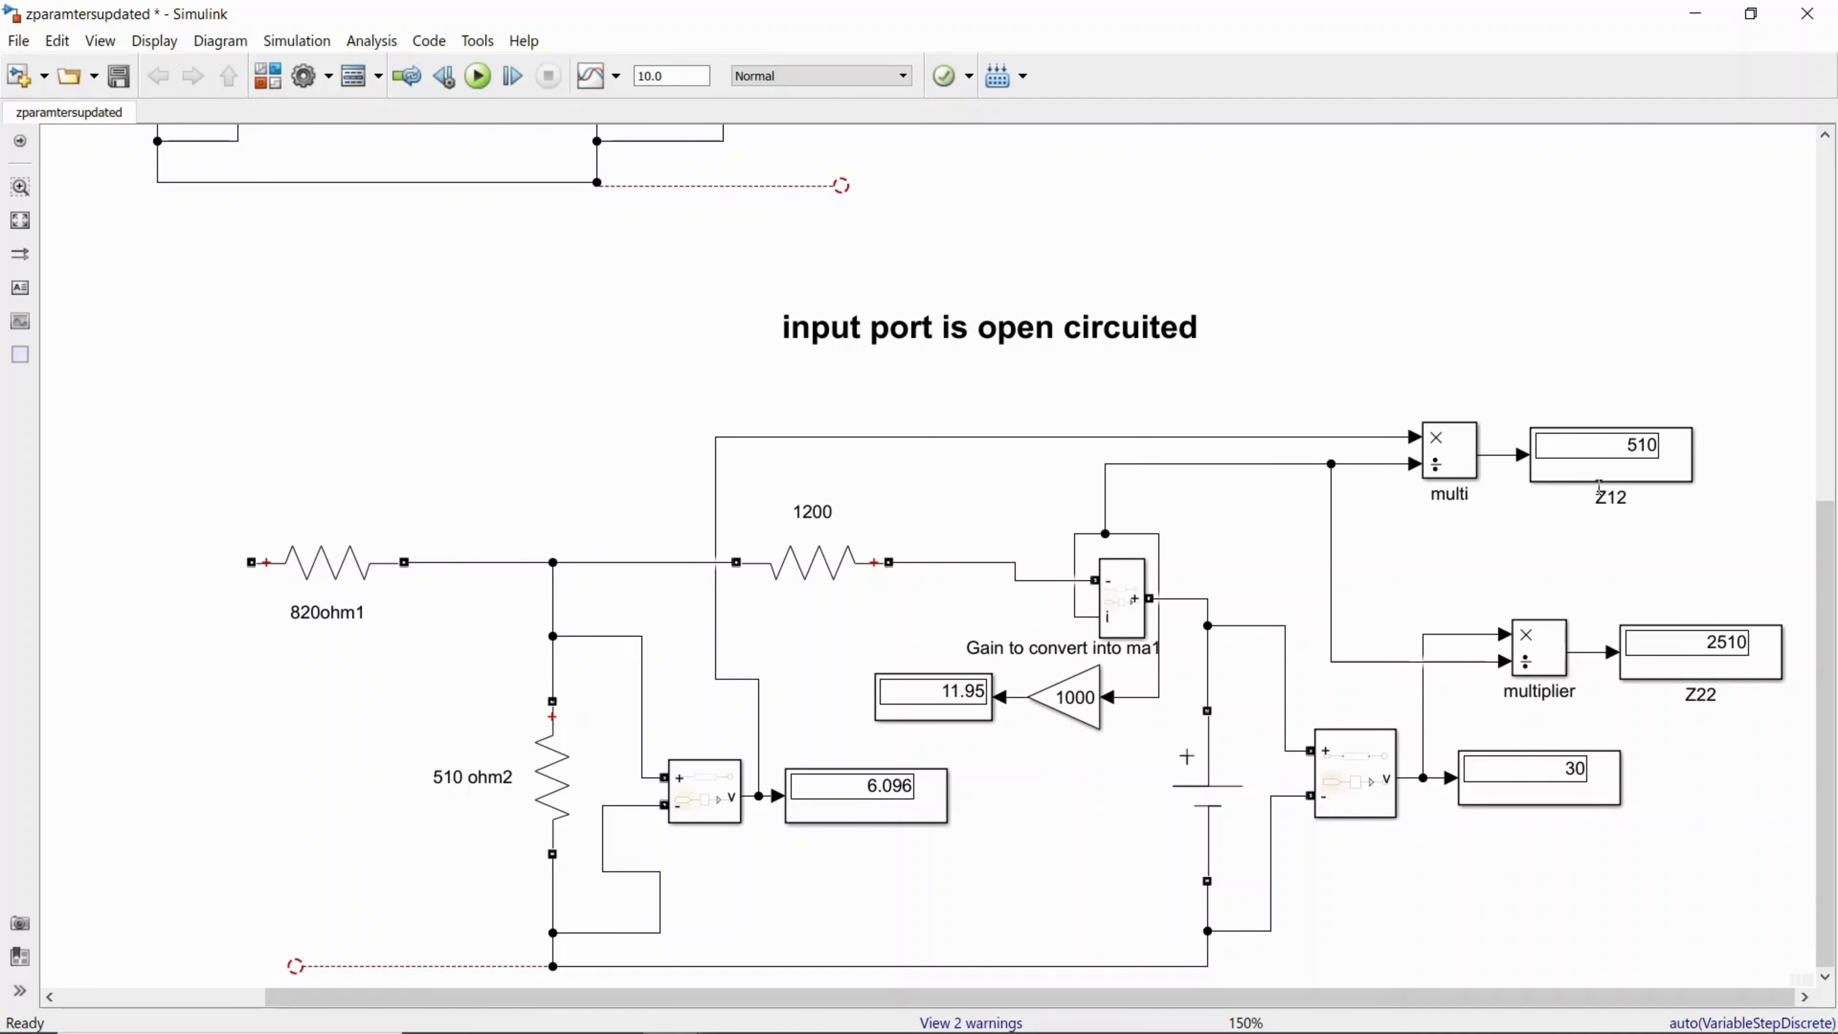
left_click(1616, 500)
left_click_drag(1825, 653, 1827, 283)
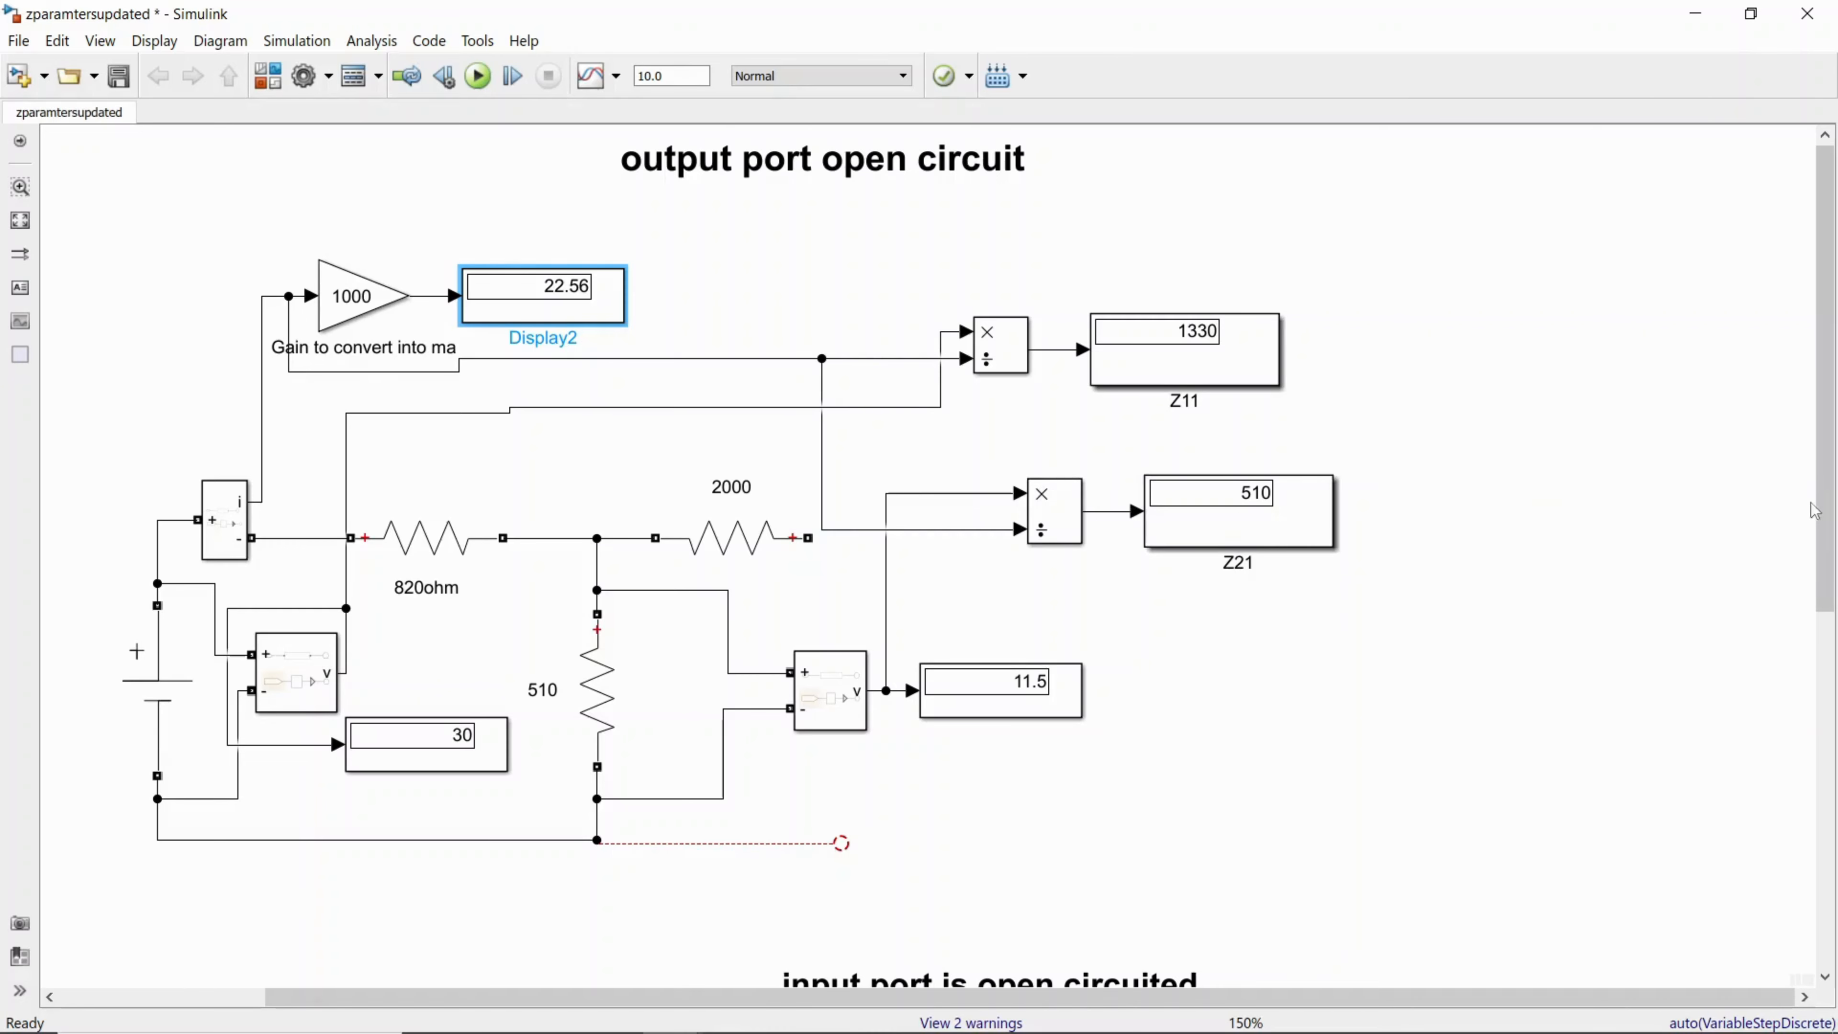
left_click_drag(1815, 510, 1815, 867)
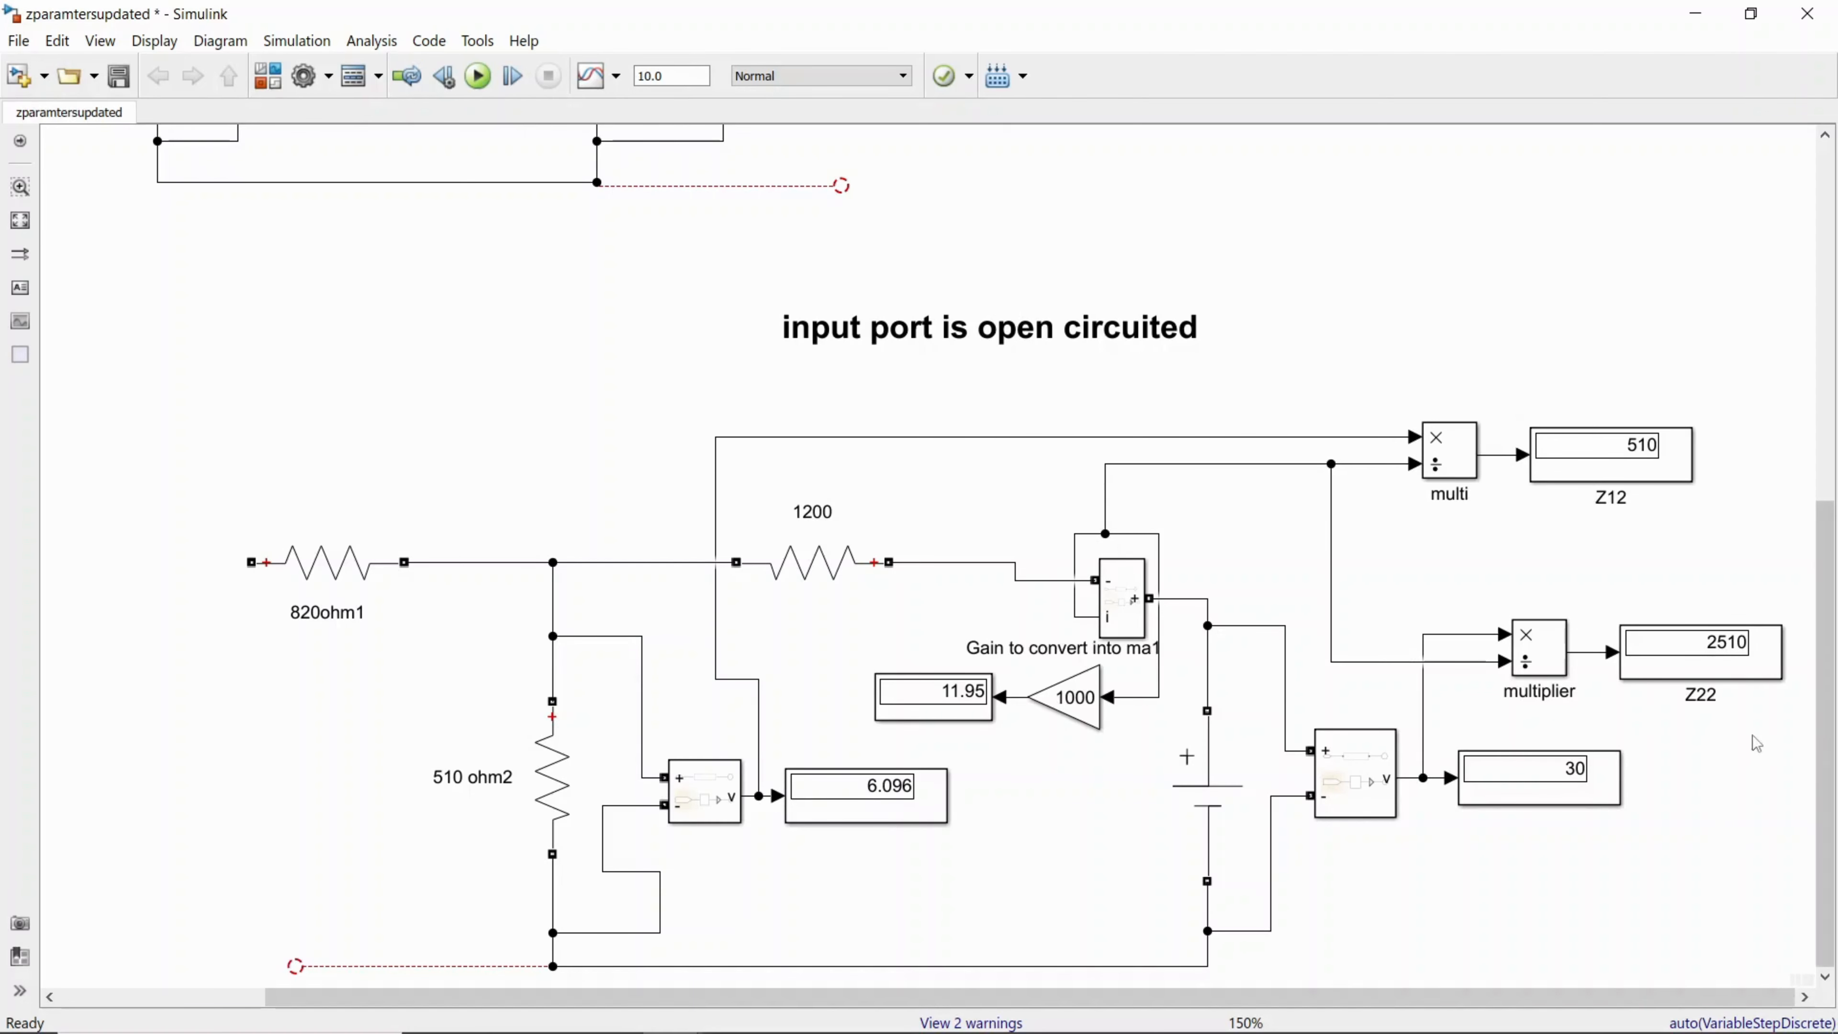
left_click_drag(1825, 731, 1835, 359)
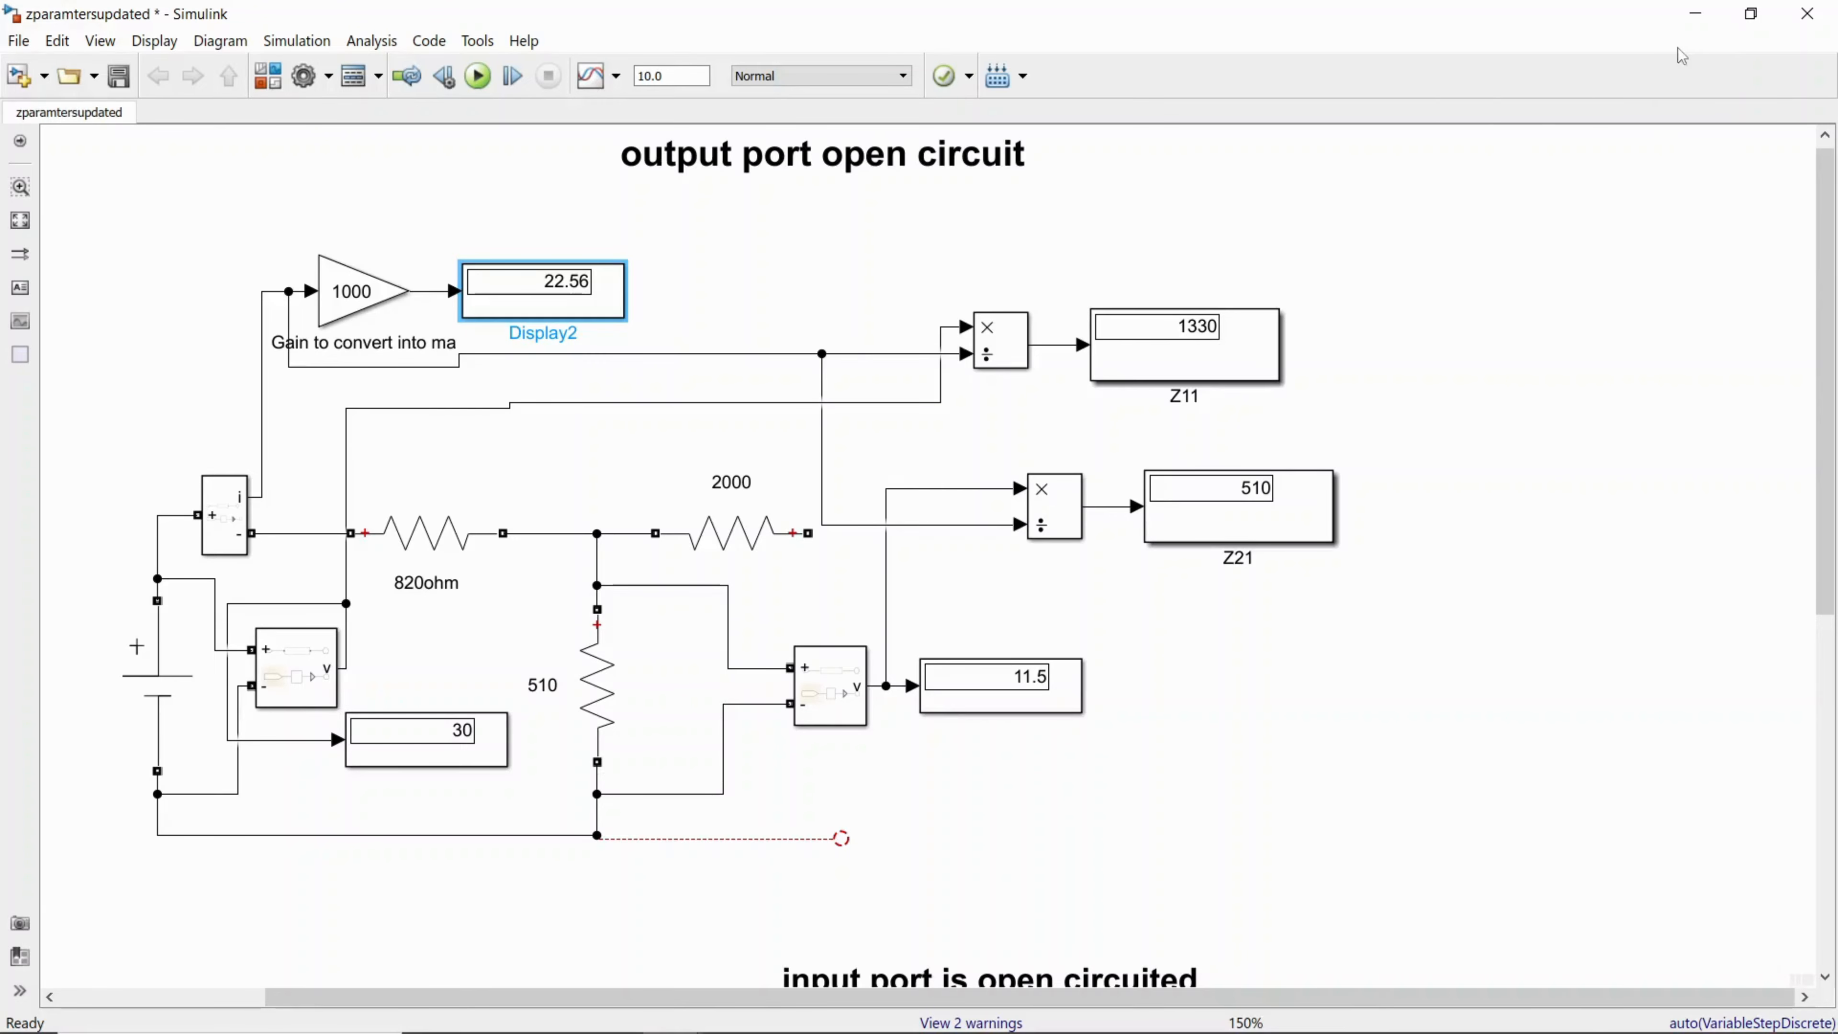
Step: Minimize the zparamtersupdated model, switch to MATLAB R2018b and create a new blank Simulink model
left_click(1695, 15)
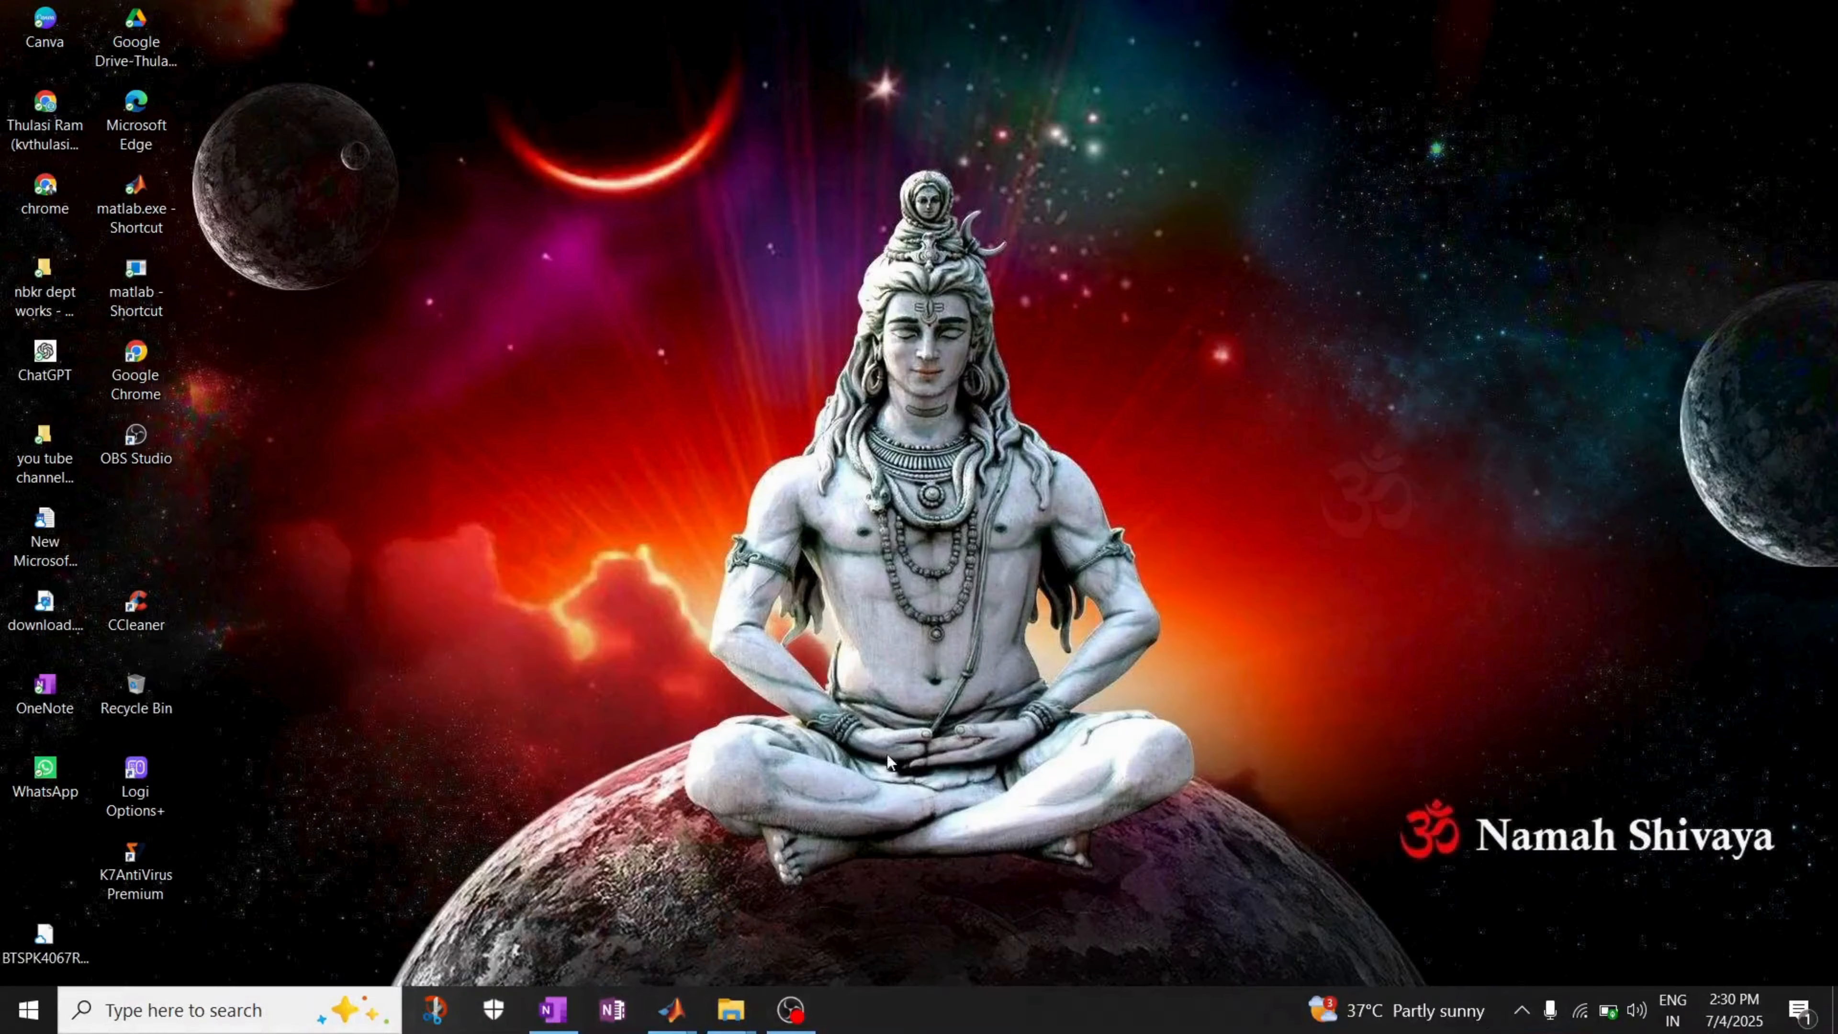
mouse_move(674, 1011)
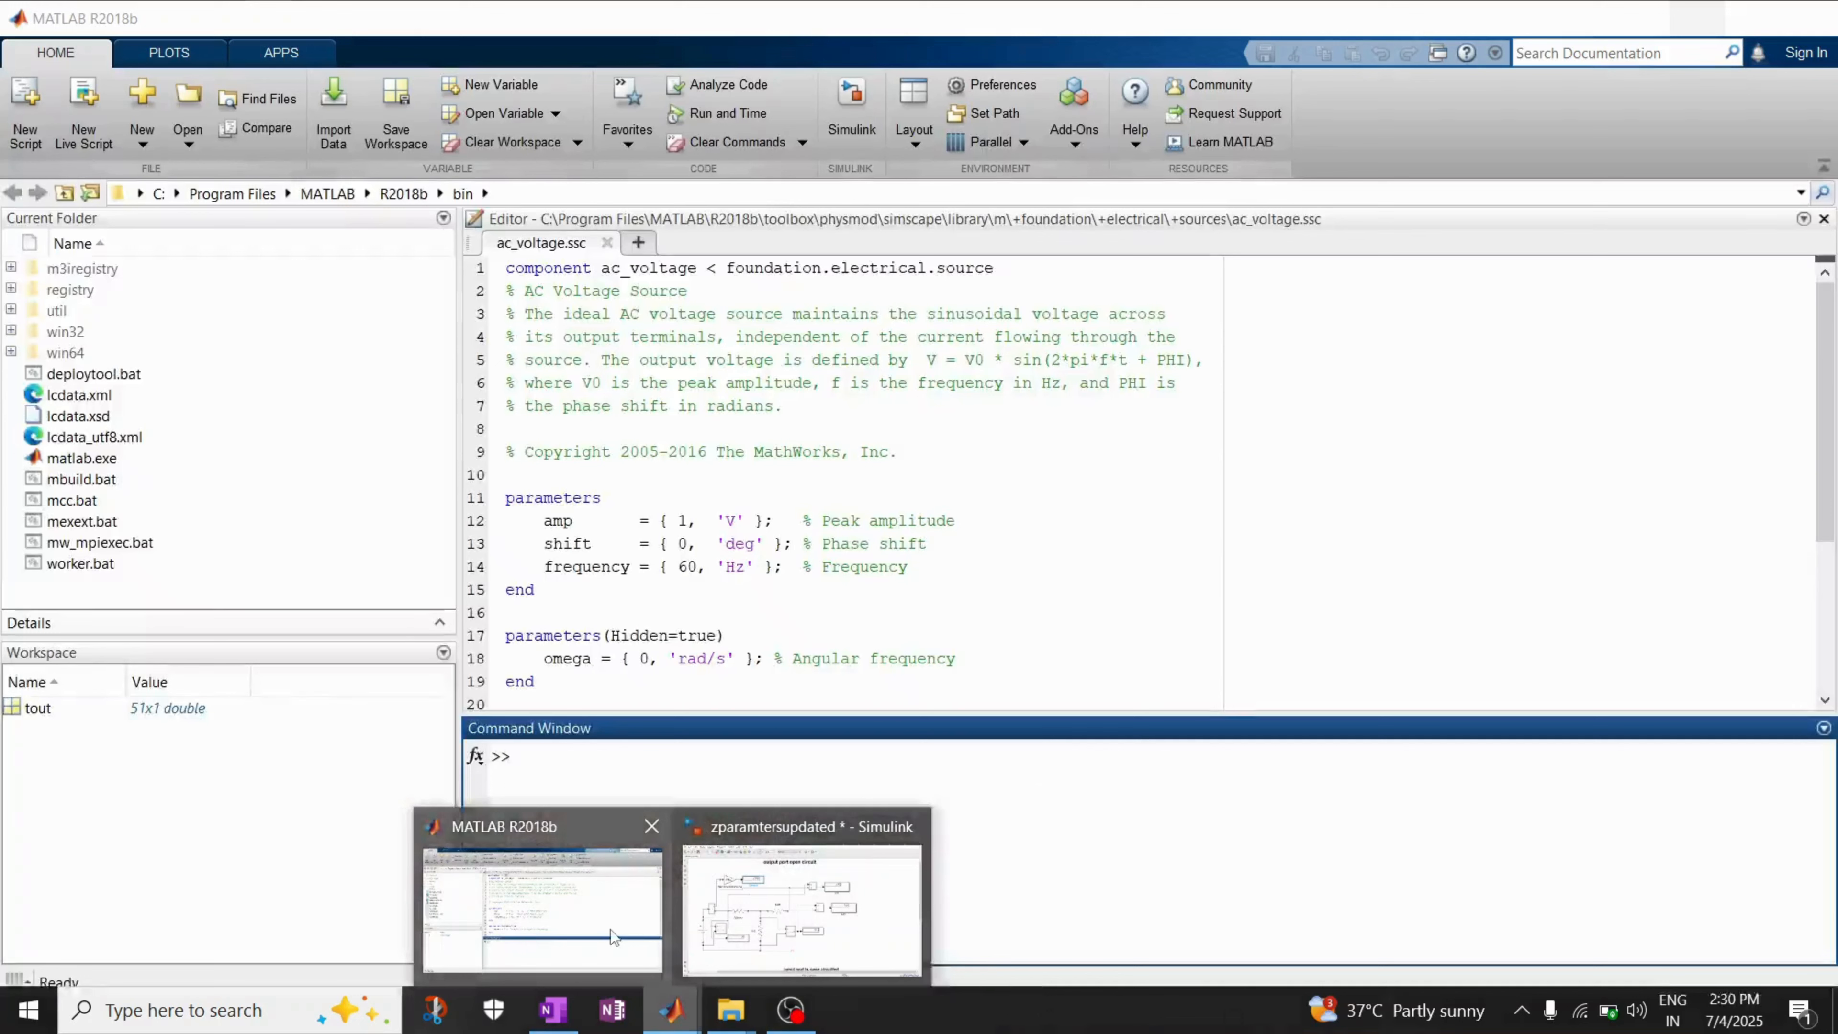
left_click(610, 930)
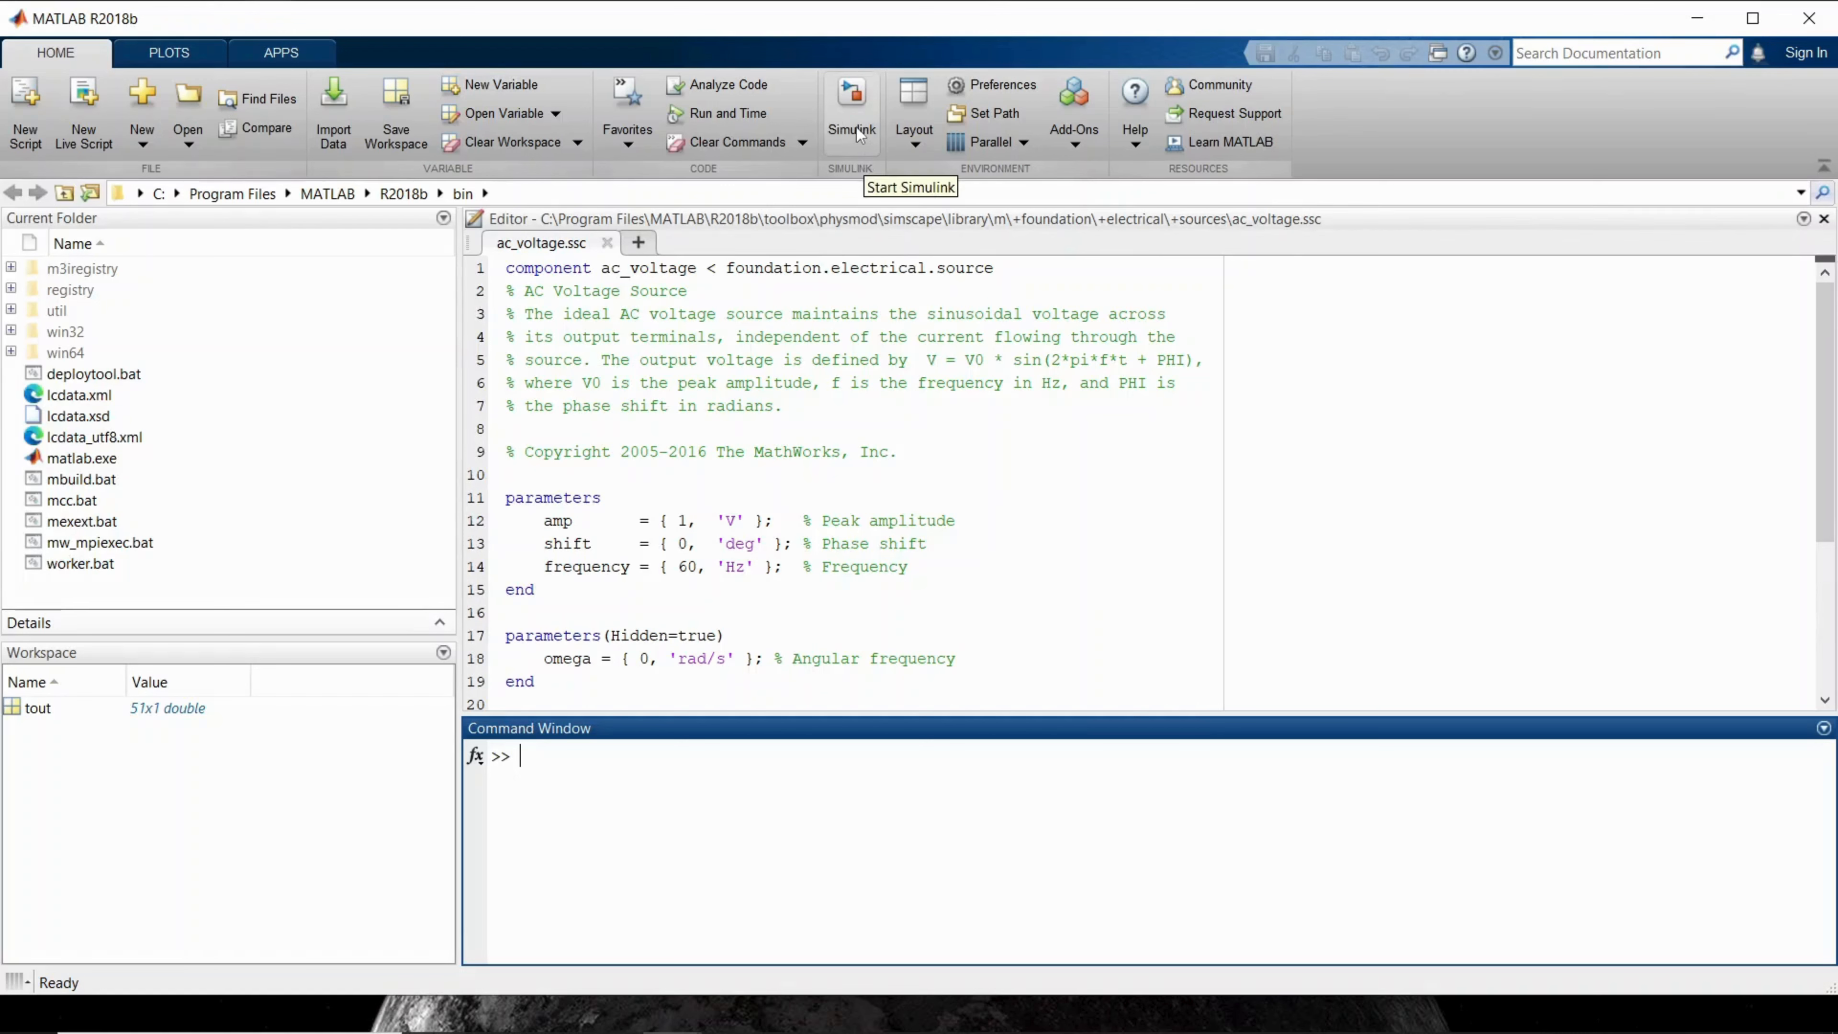
left_click(859, 135)
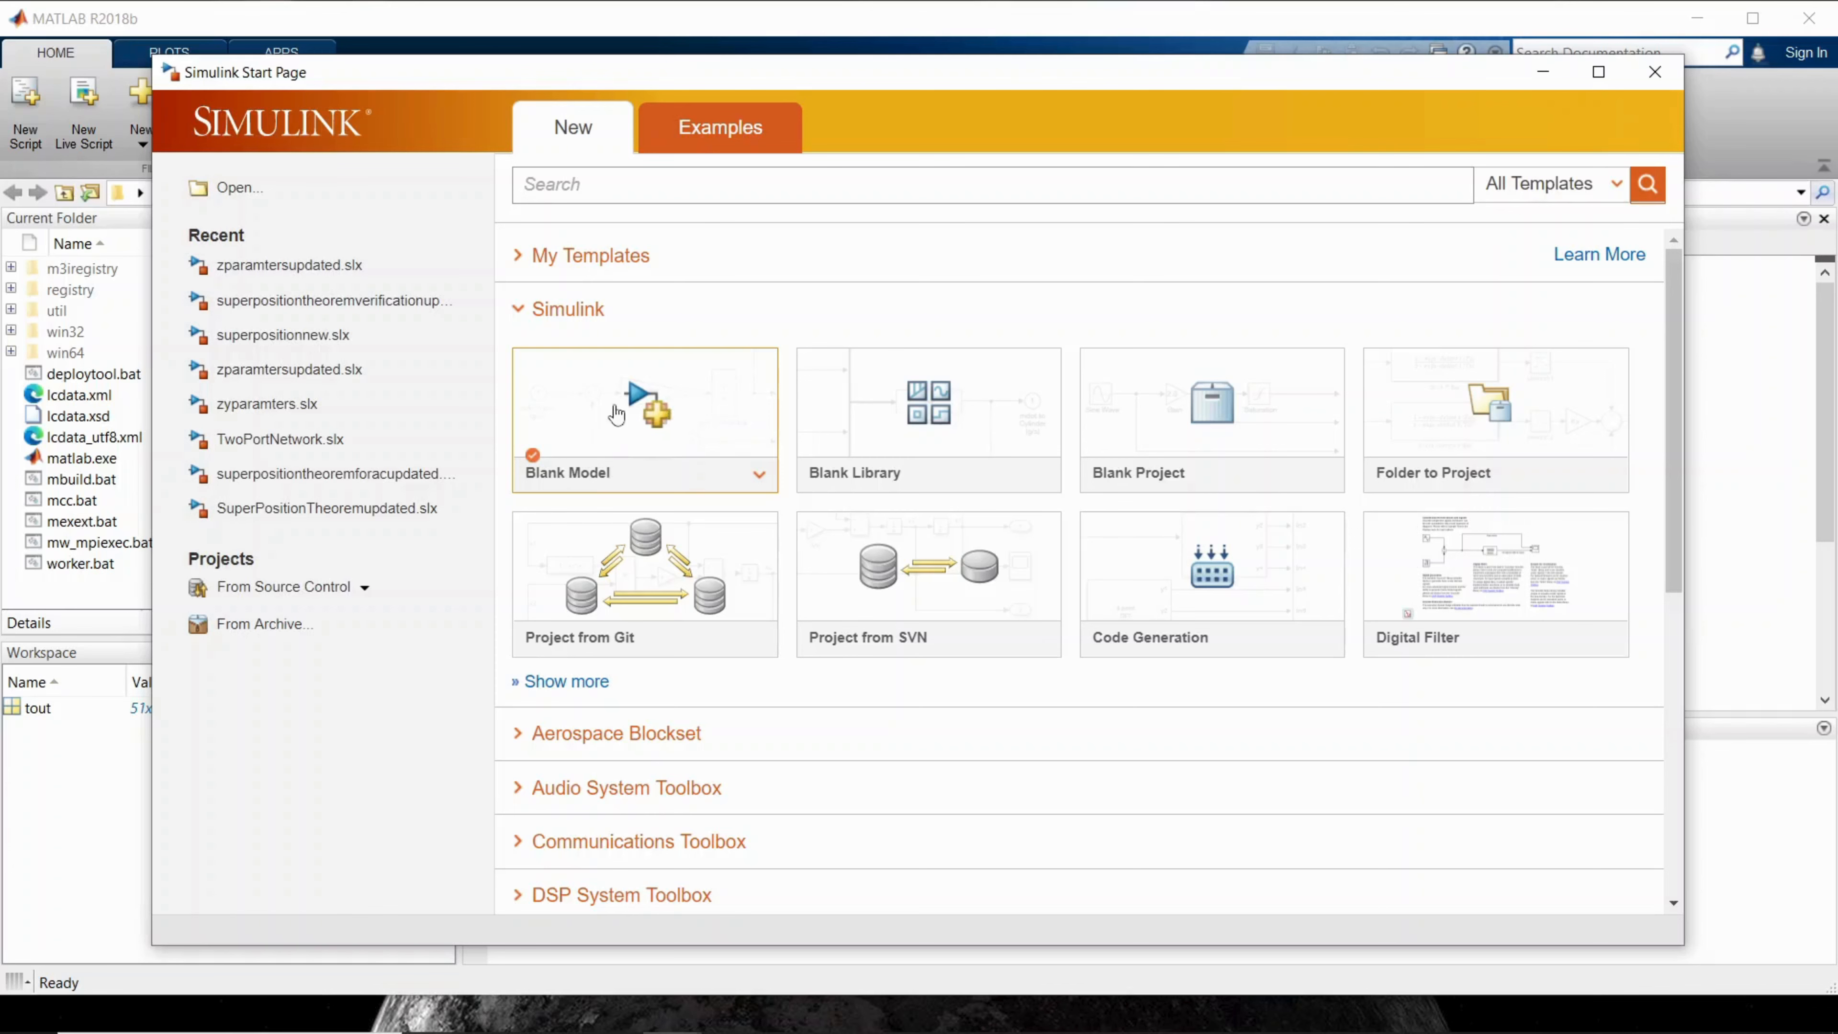
left_click(649, 443)
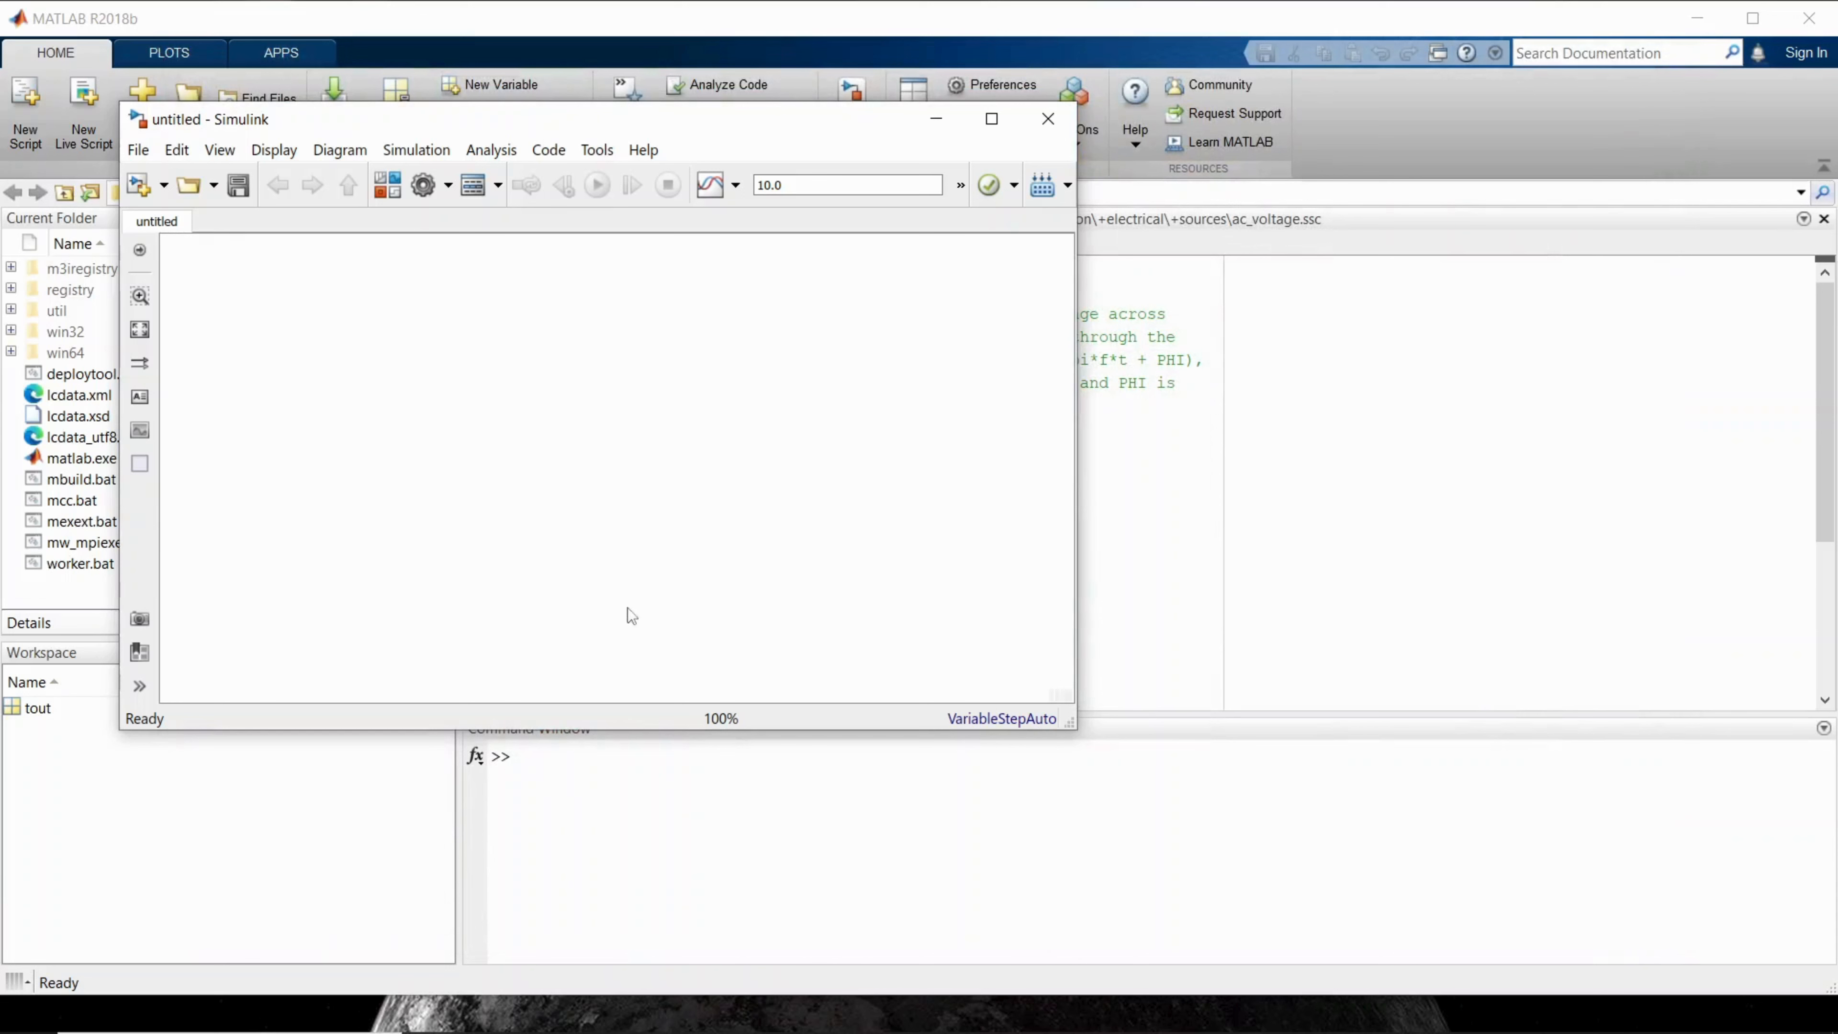
Step: Enlarge the untitled model window, move it to the right half of the desktop, and minimize the MATLAB window behind it
left_click_drag(617, 733, 617, 873)
left_click_drag(1081, 558, 1176, 561)
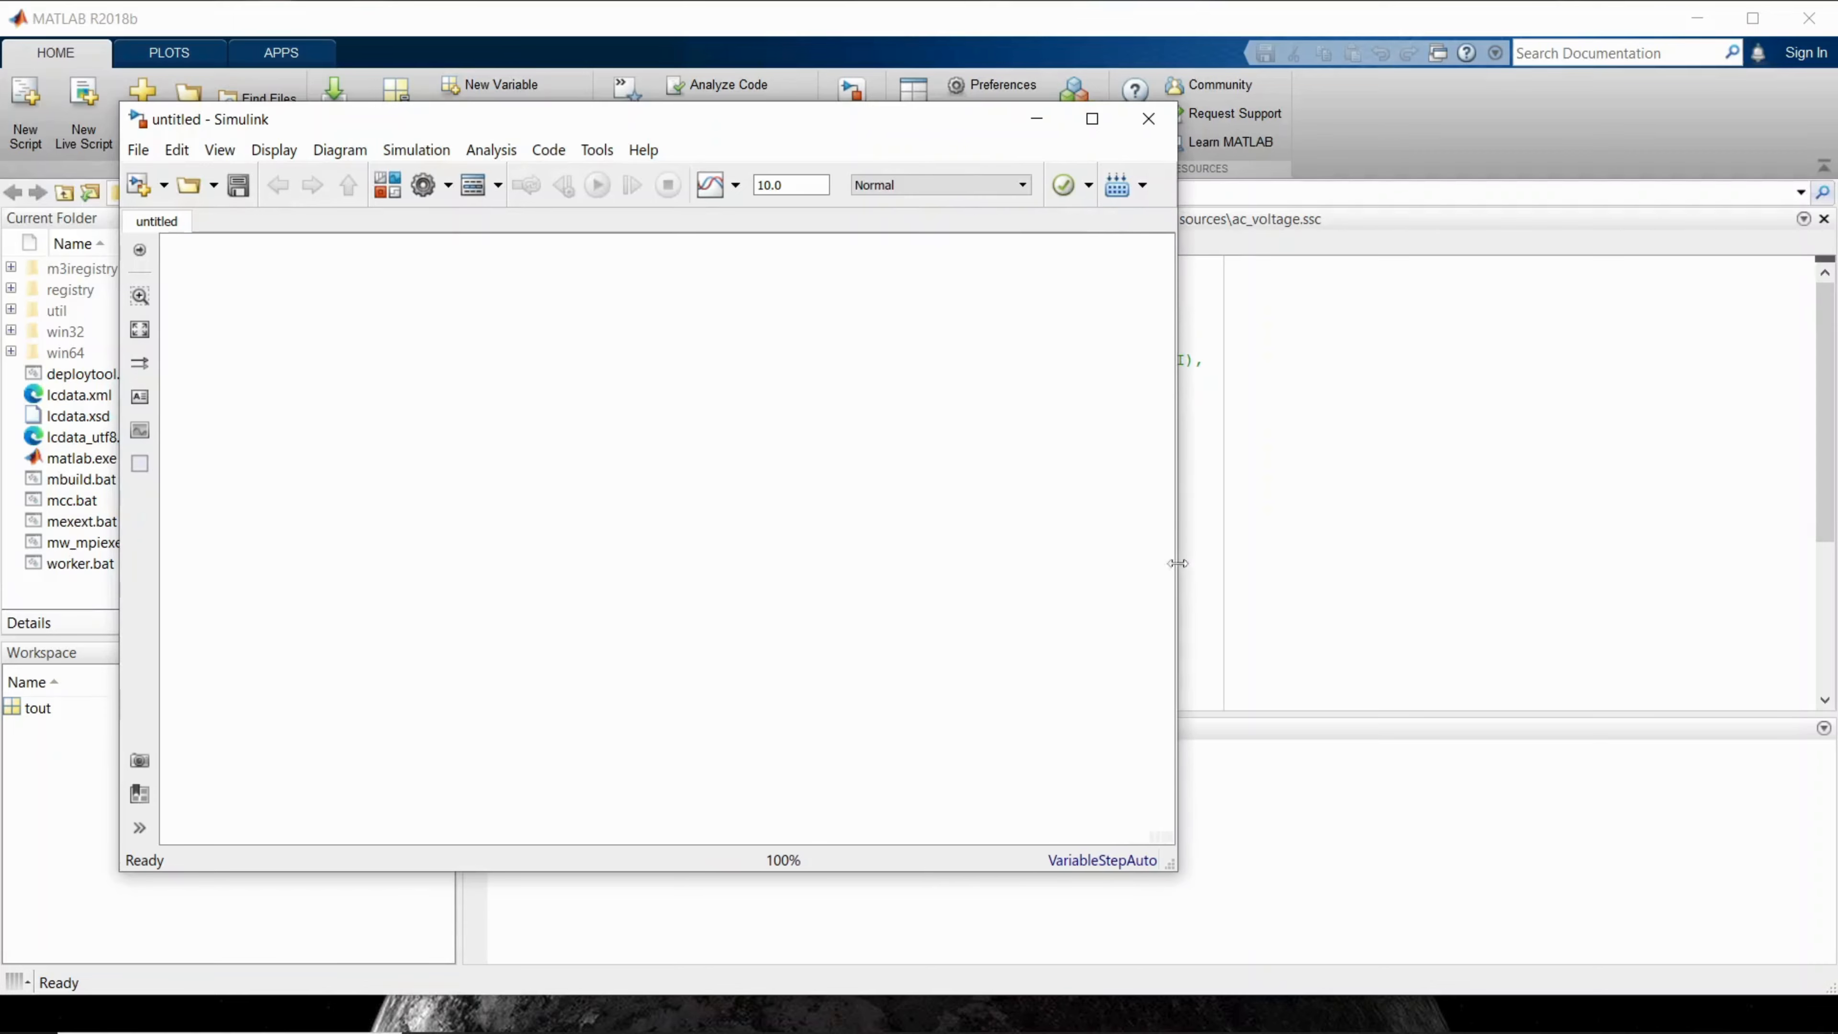
left_click_drag(779, 137, 1442, 170)
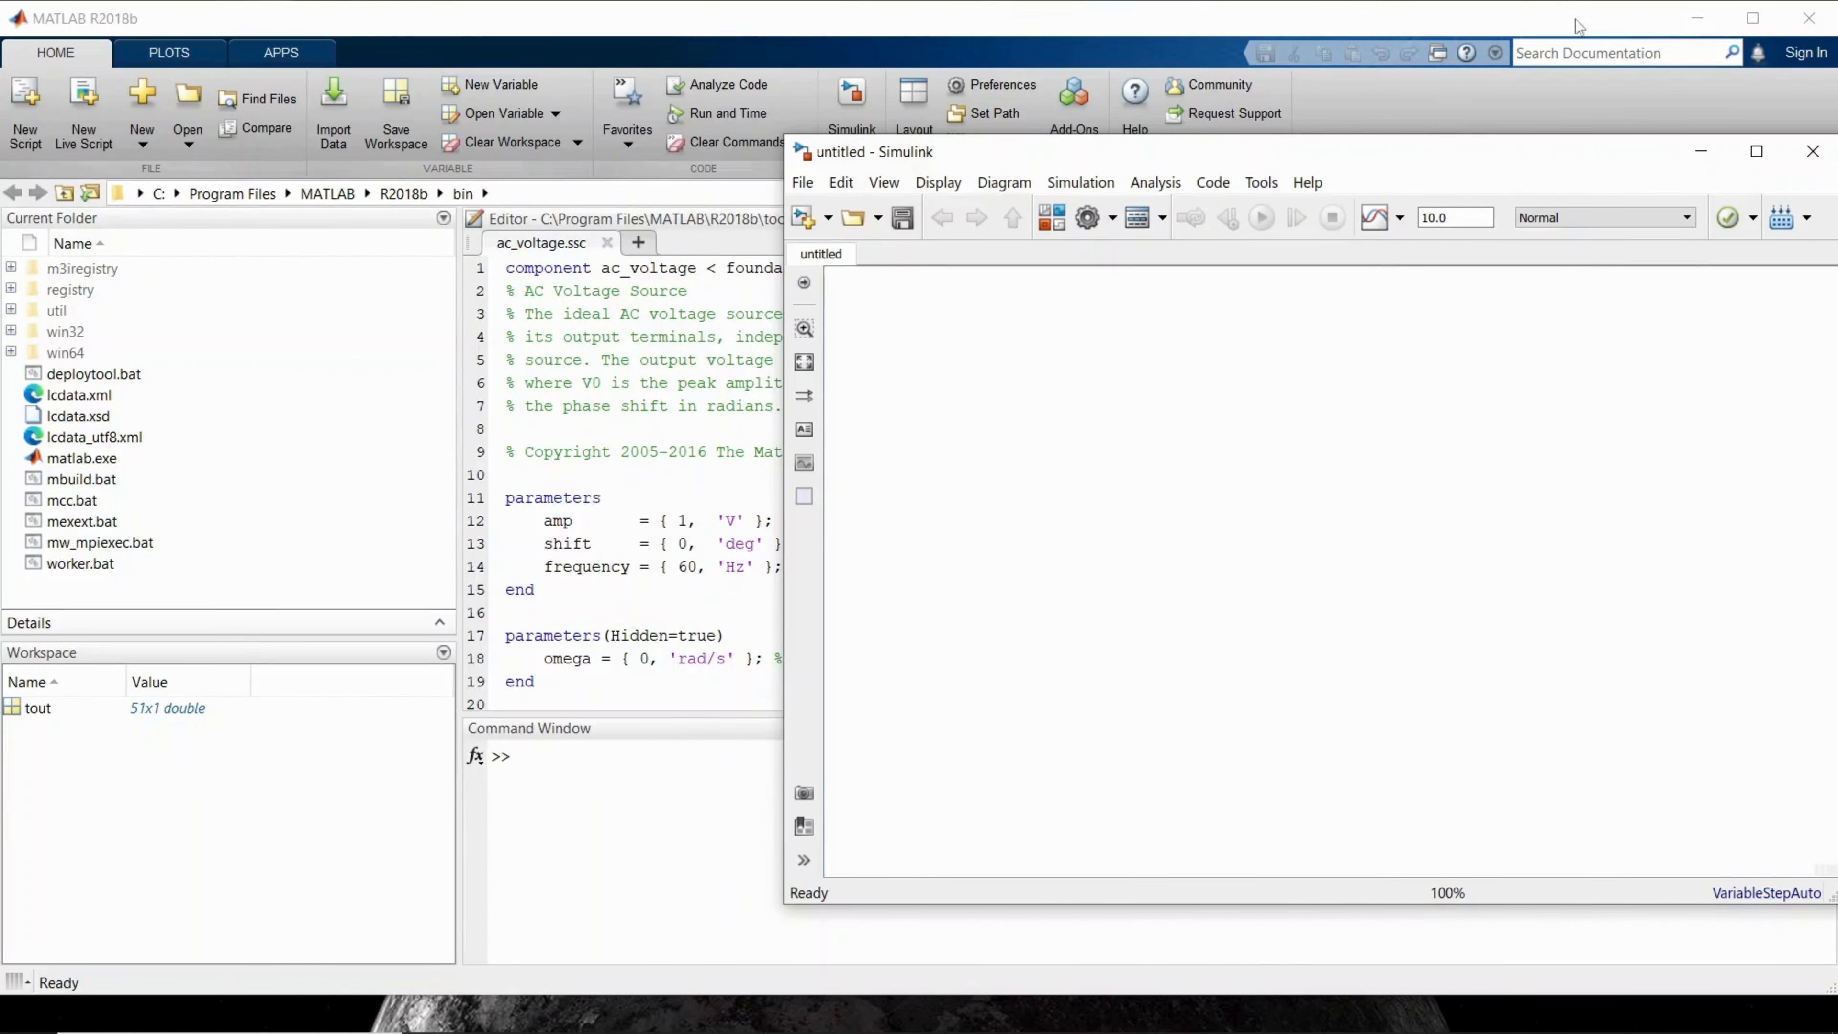
left_click(1695, 19)
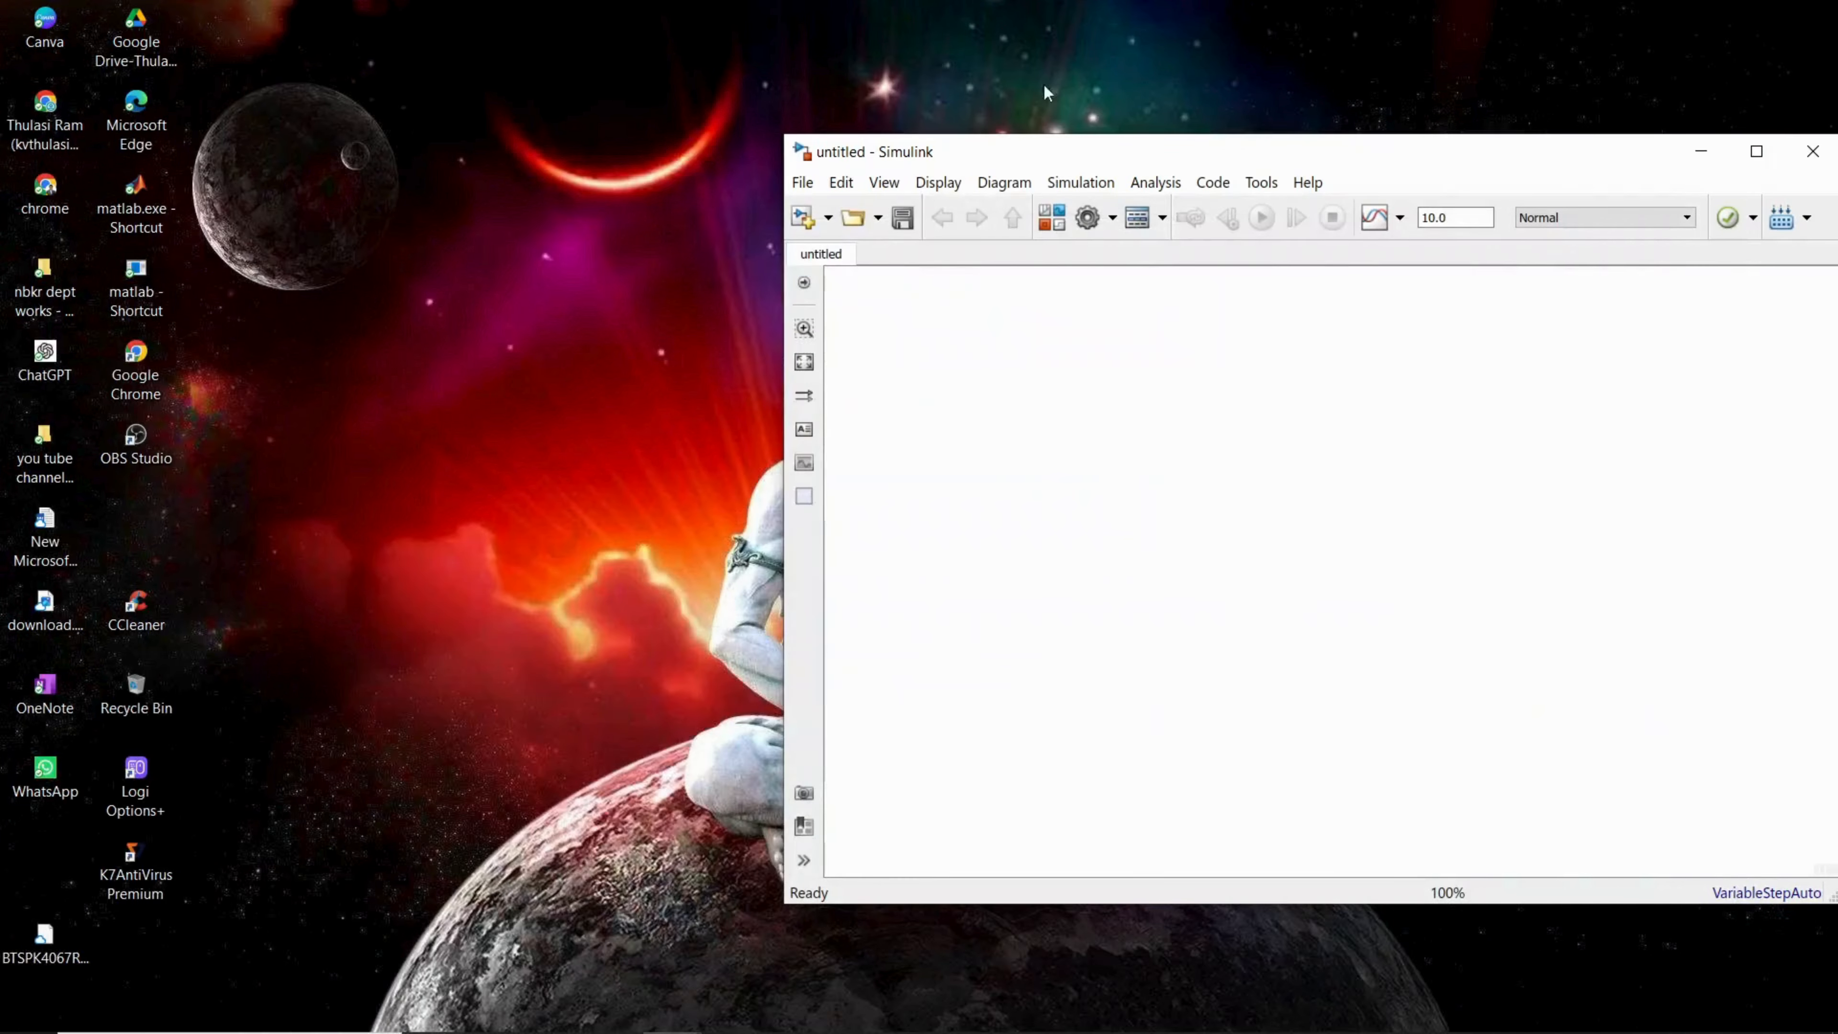
mouse_move(663, 1017)
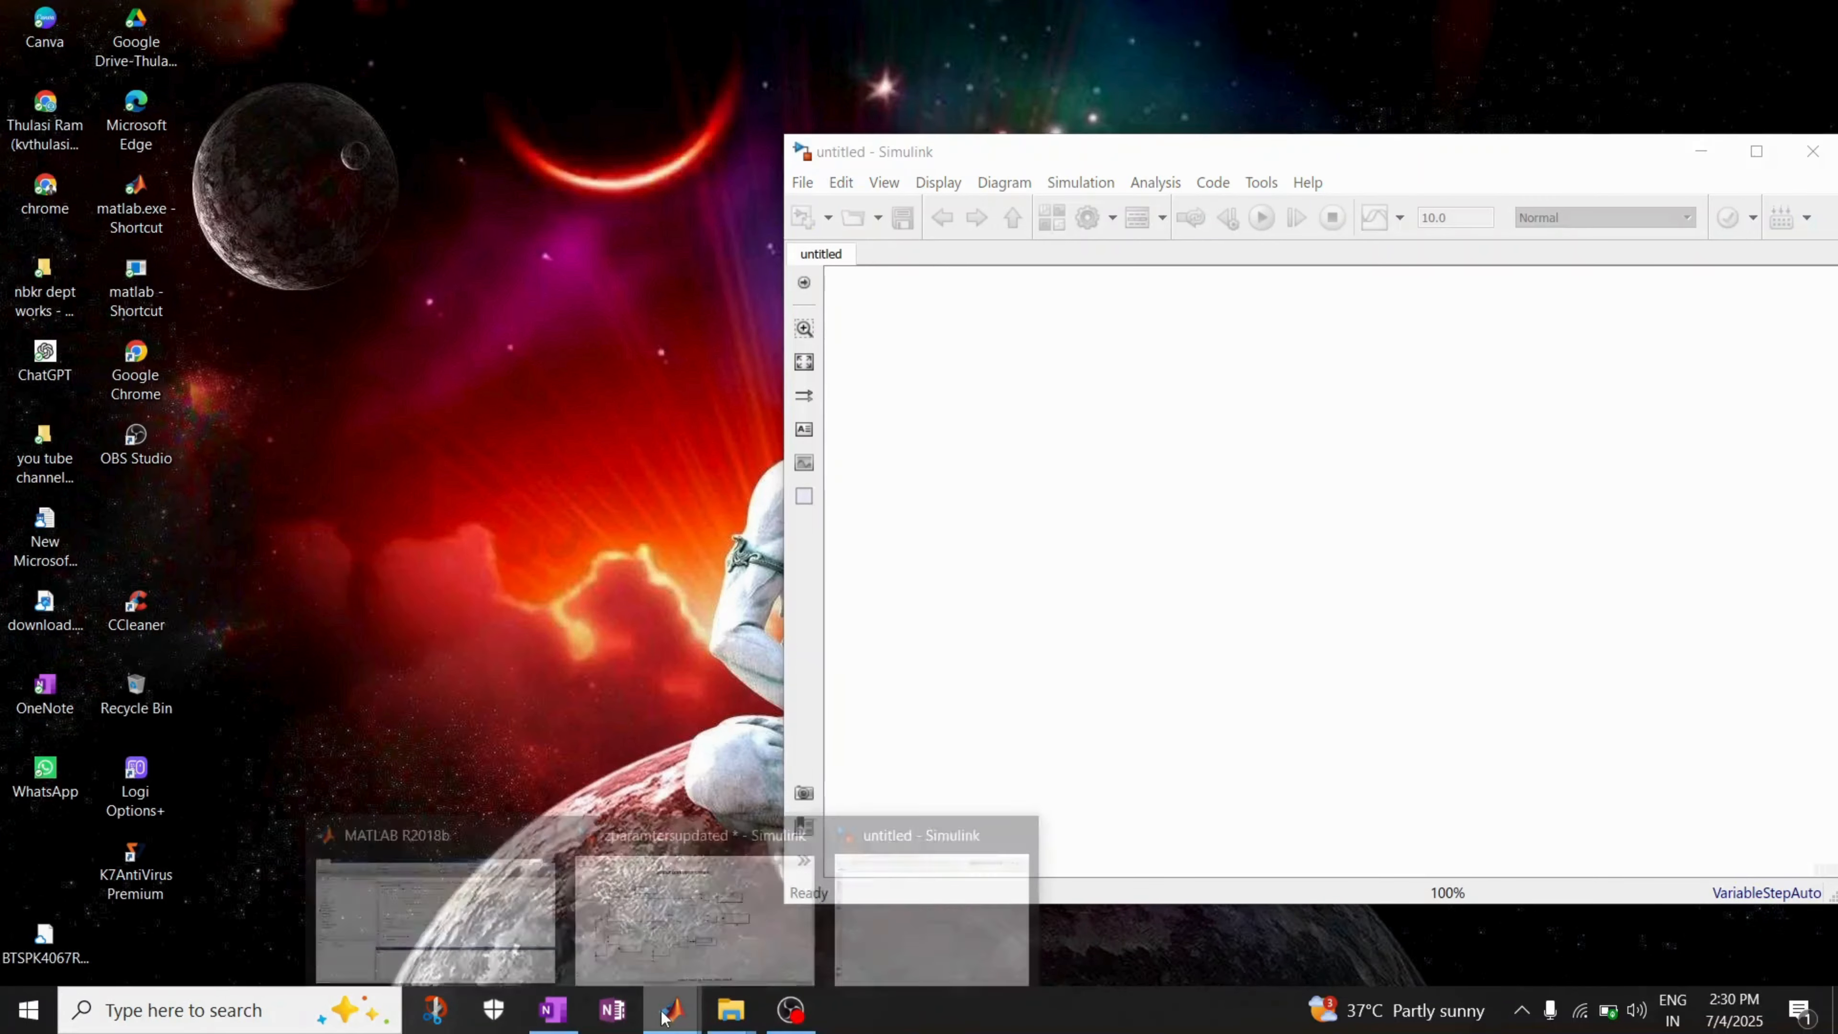
left_click(665, 954)
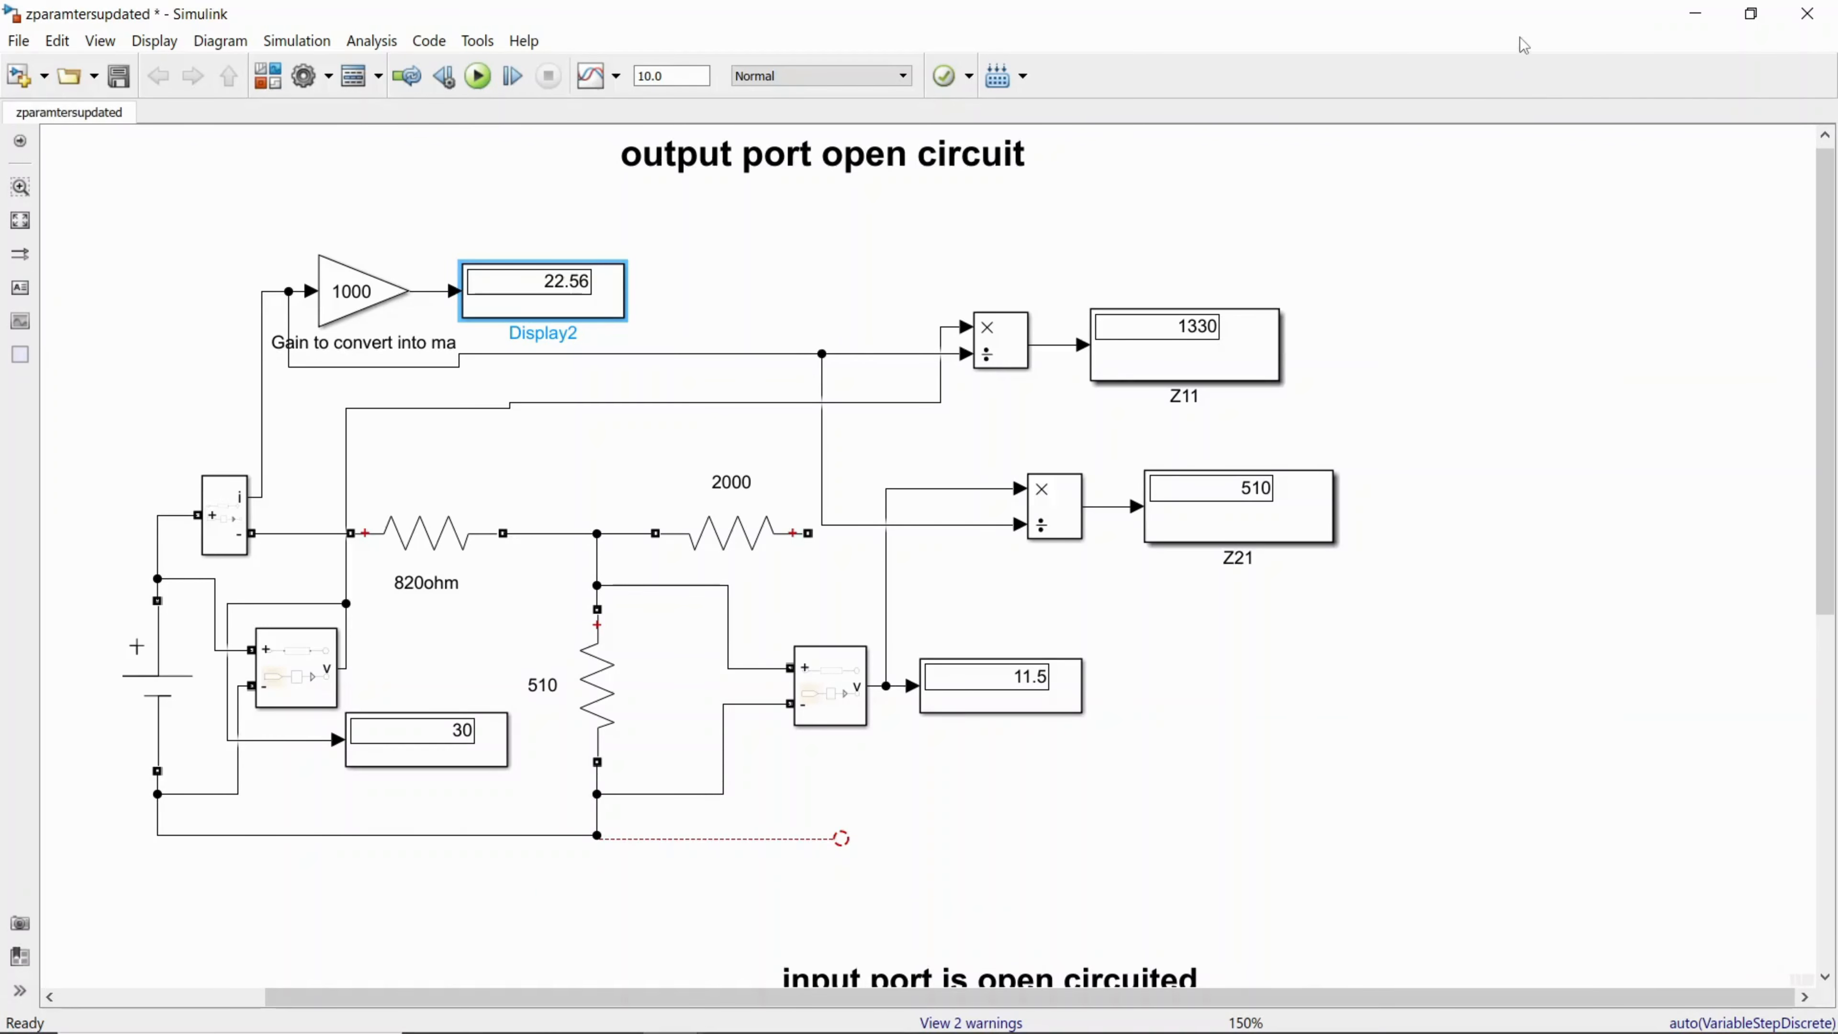
left_click(1750, 15)
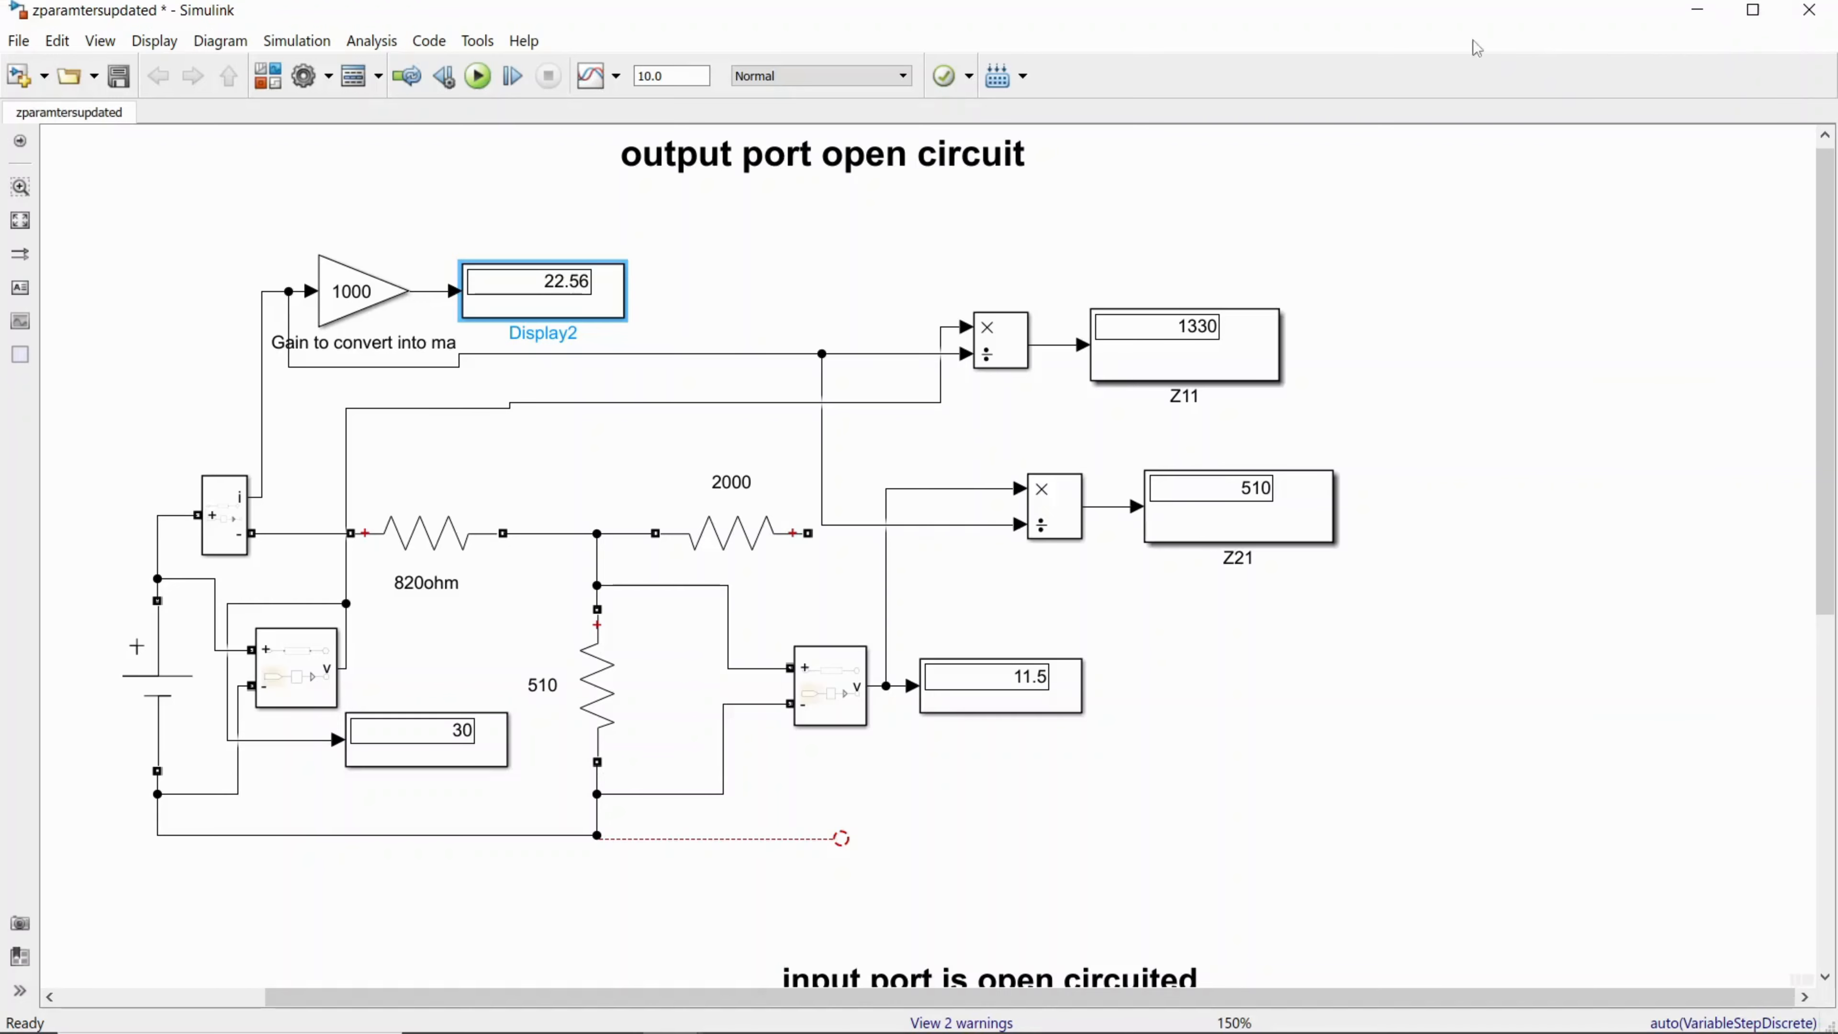
left_click(1753, 10)
left_click(1695, 14)
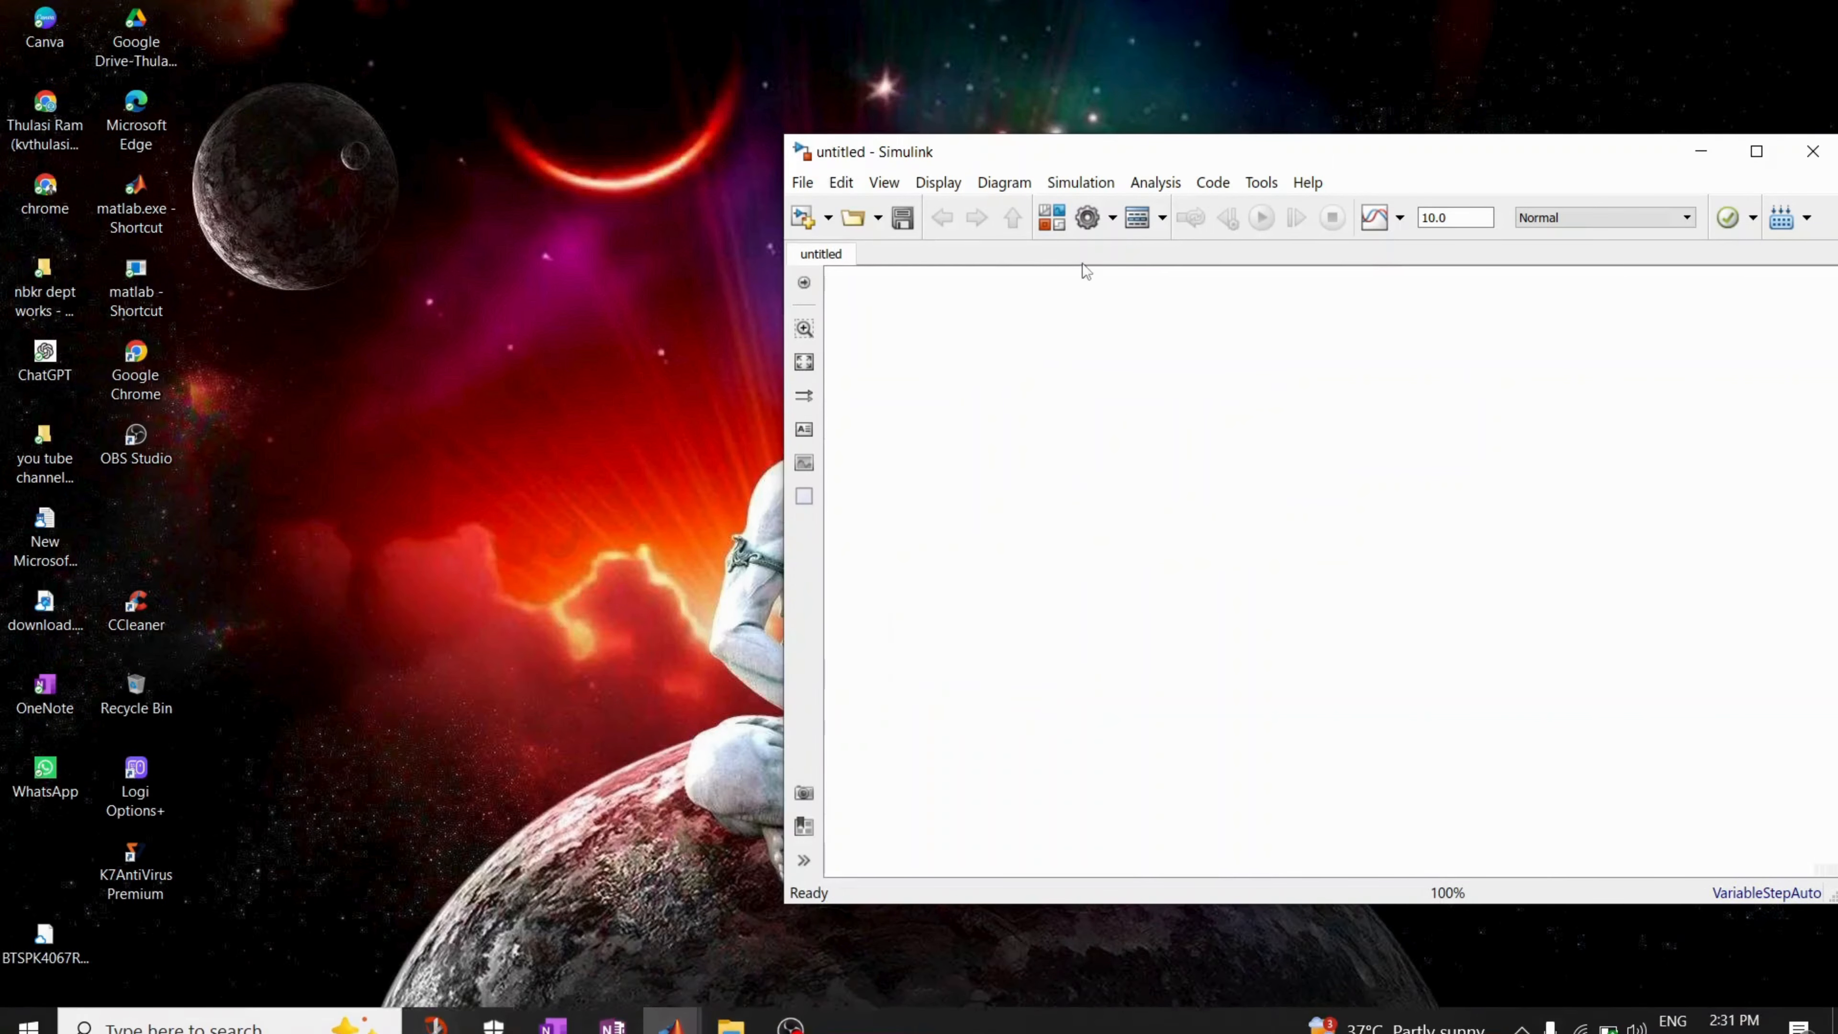
mouse_move(449, 1028)
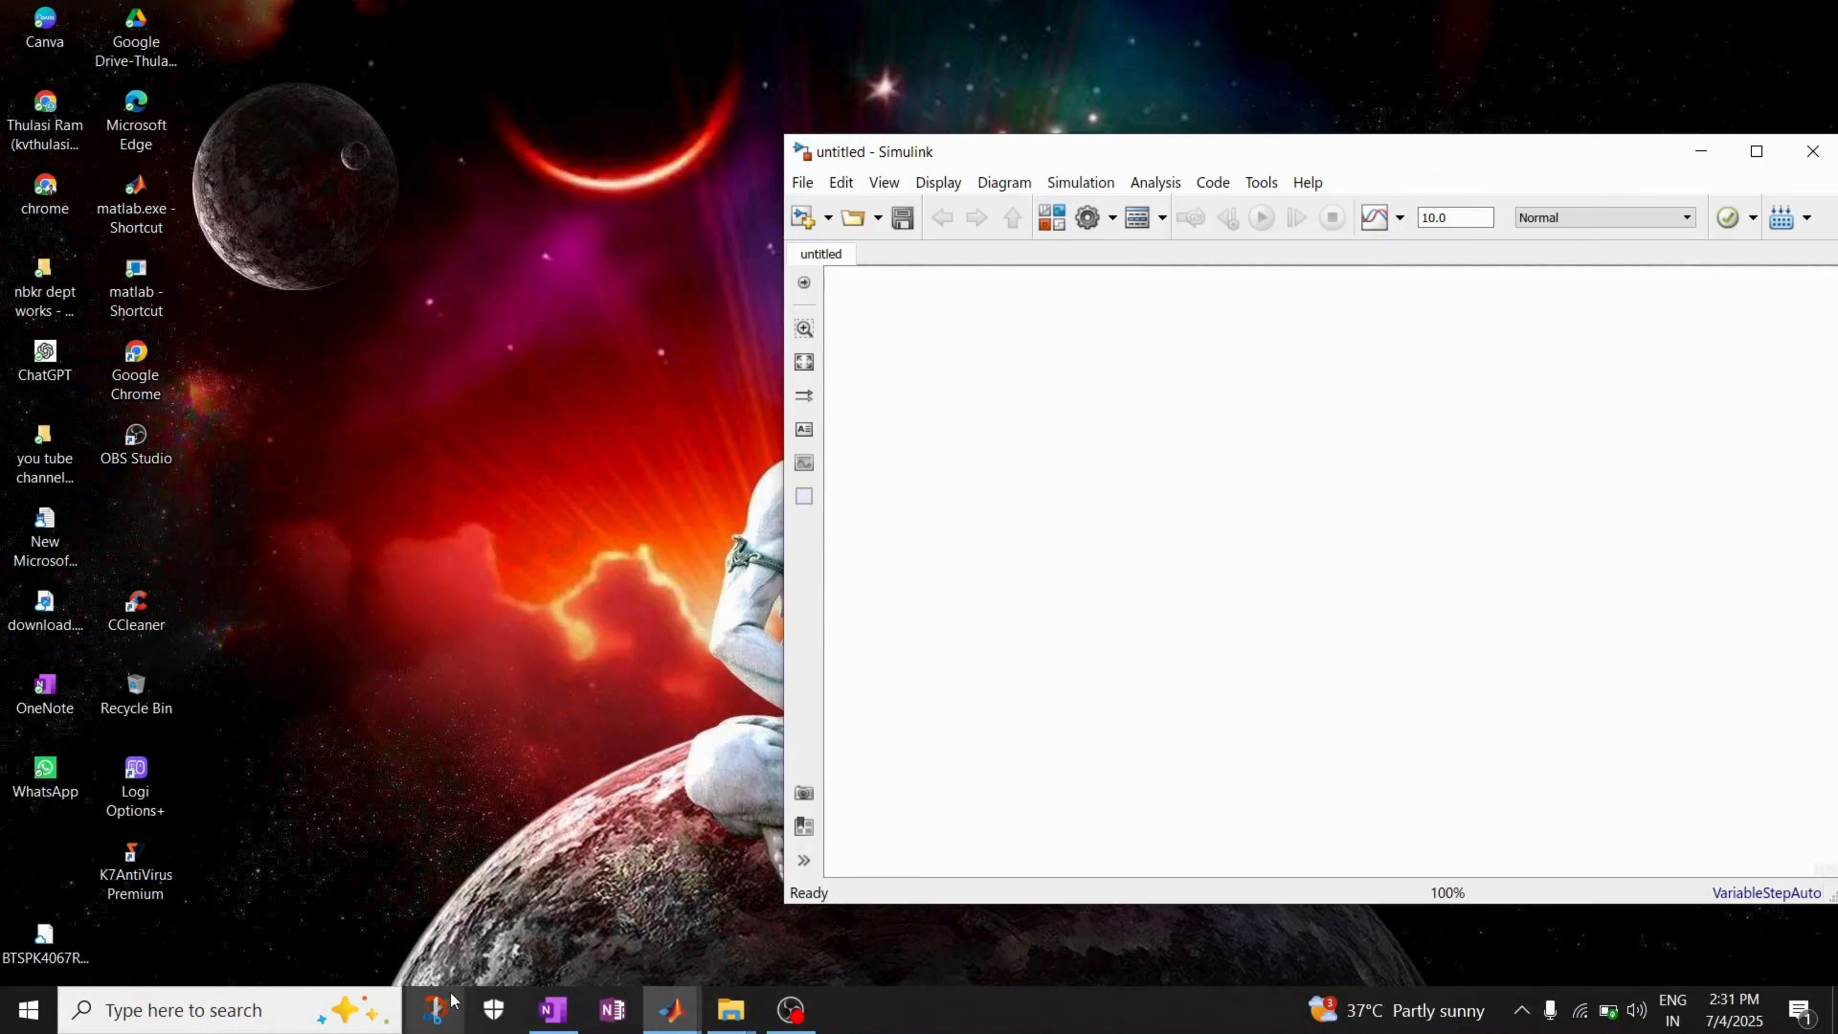
mouse_move(666, 1014)
left_click(695, 909)
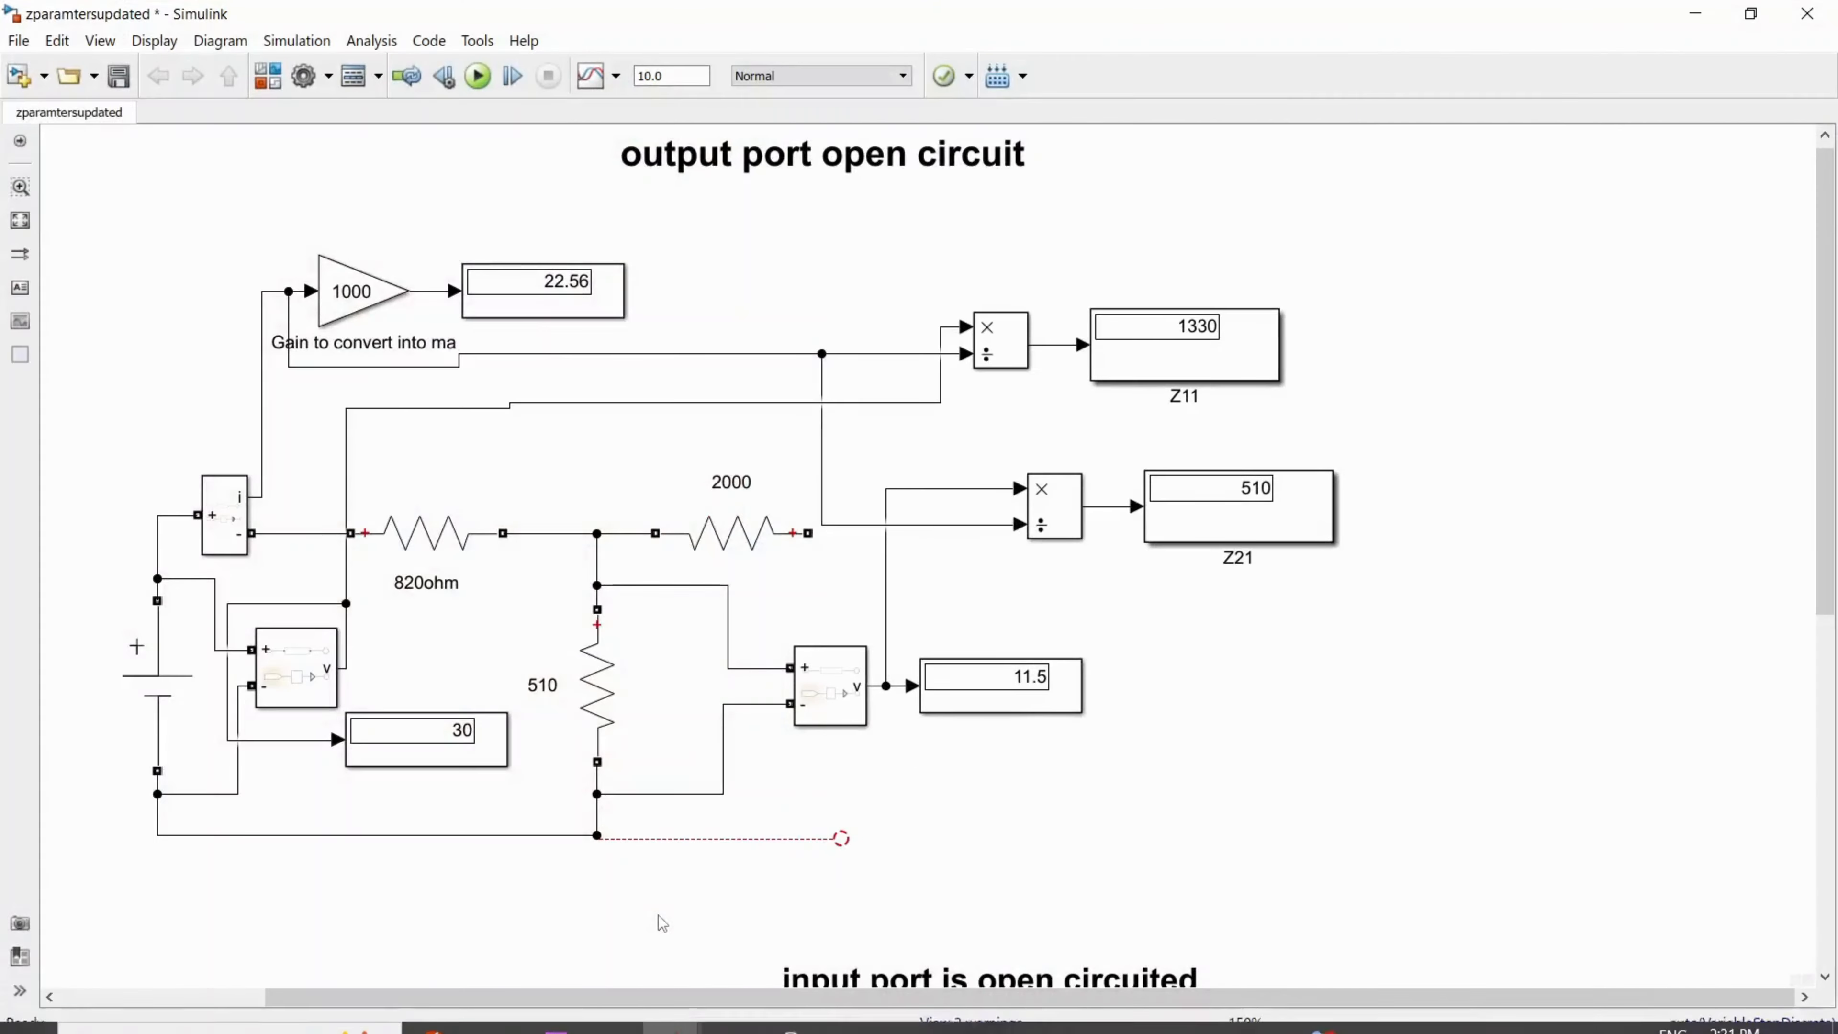
left_click(1752, 14)
left_click_drag(1566, 30, 1346, 47)
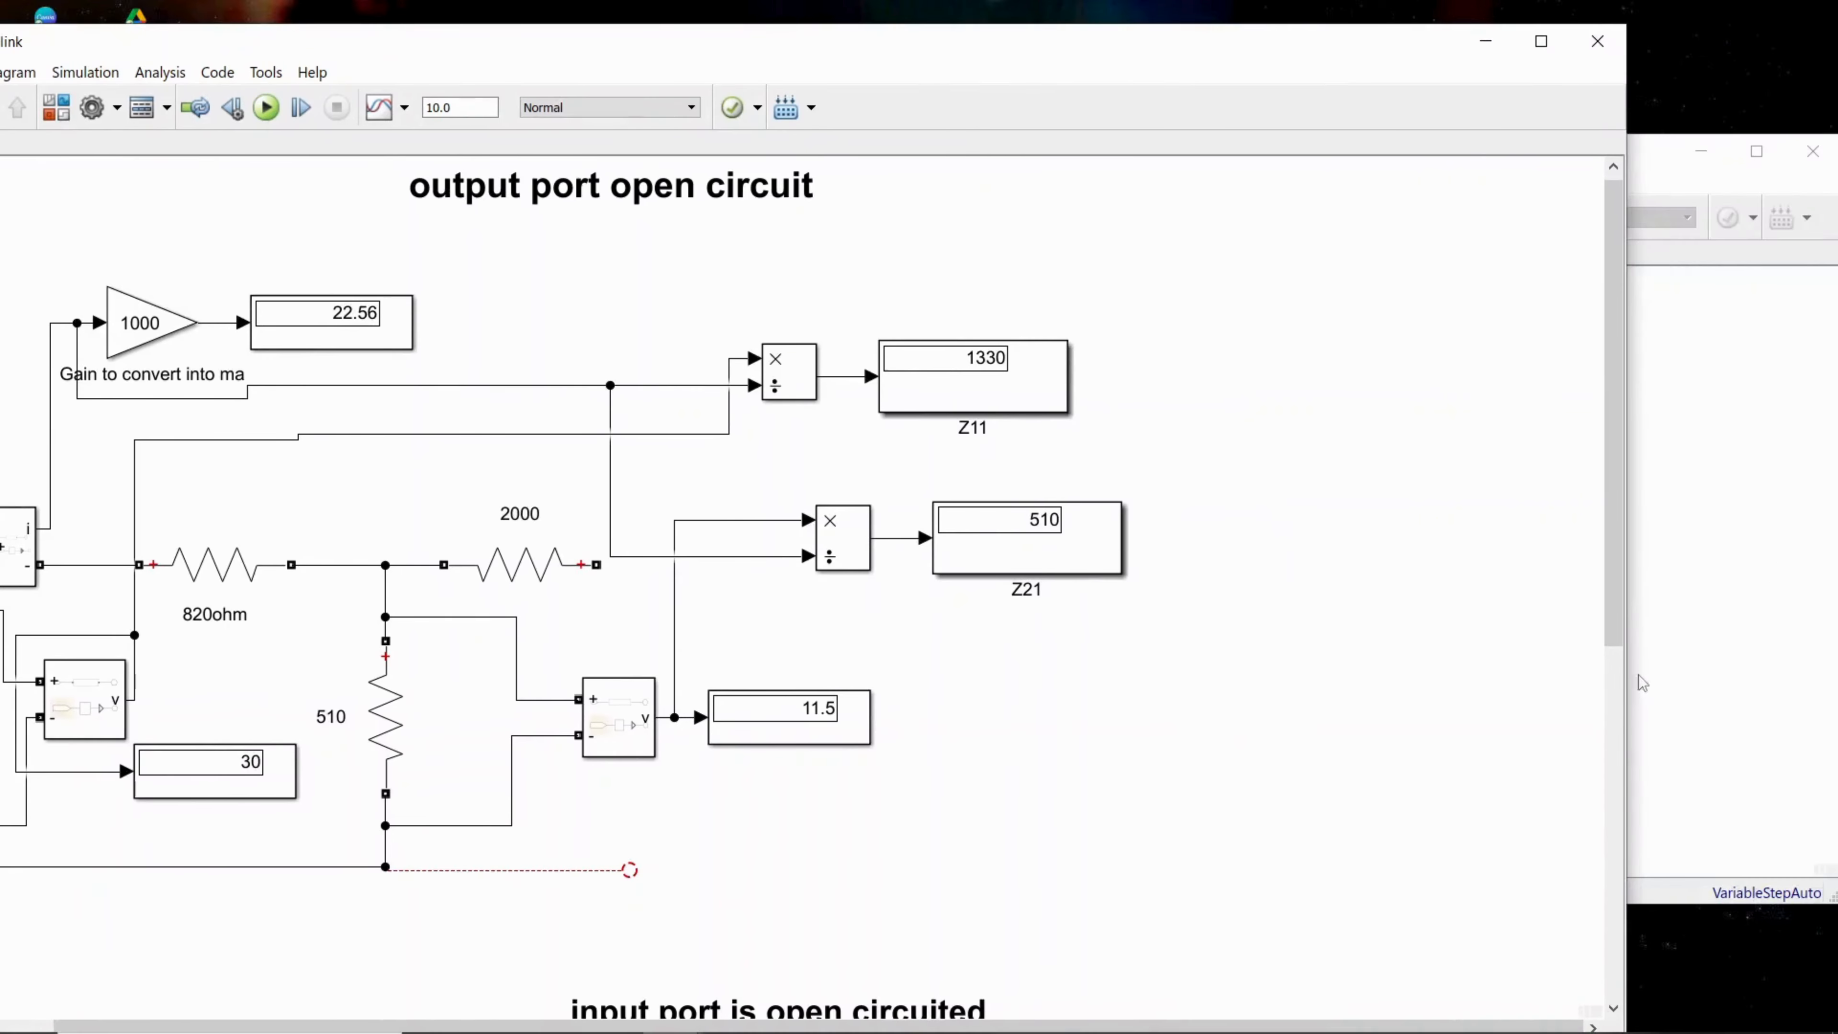
left_click_drag(1640, 680, 1207, 676)
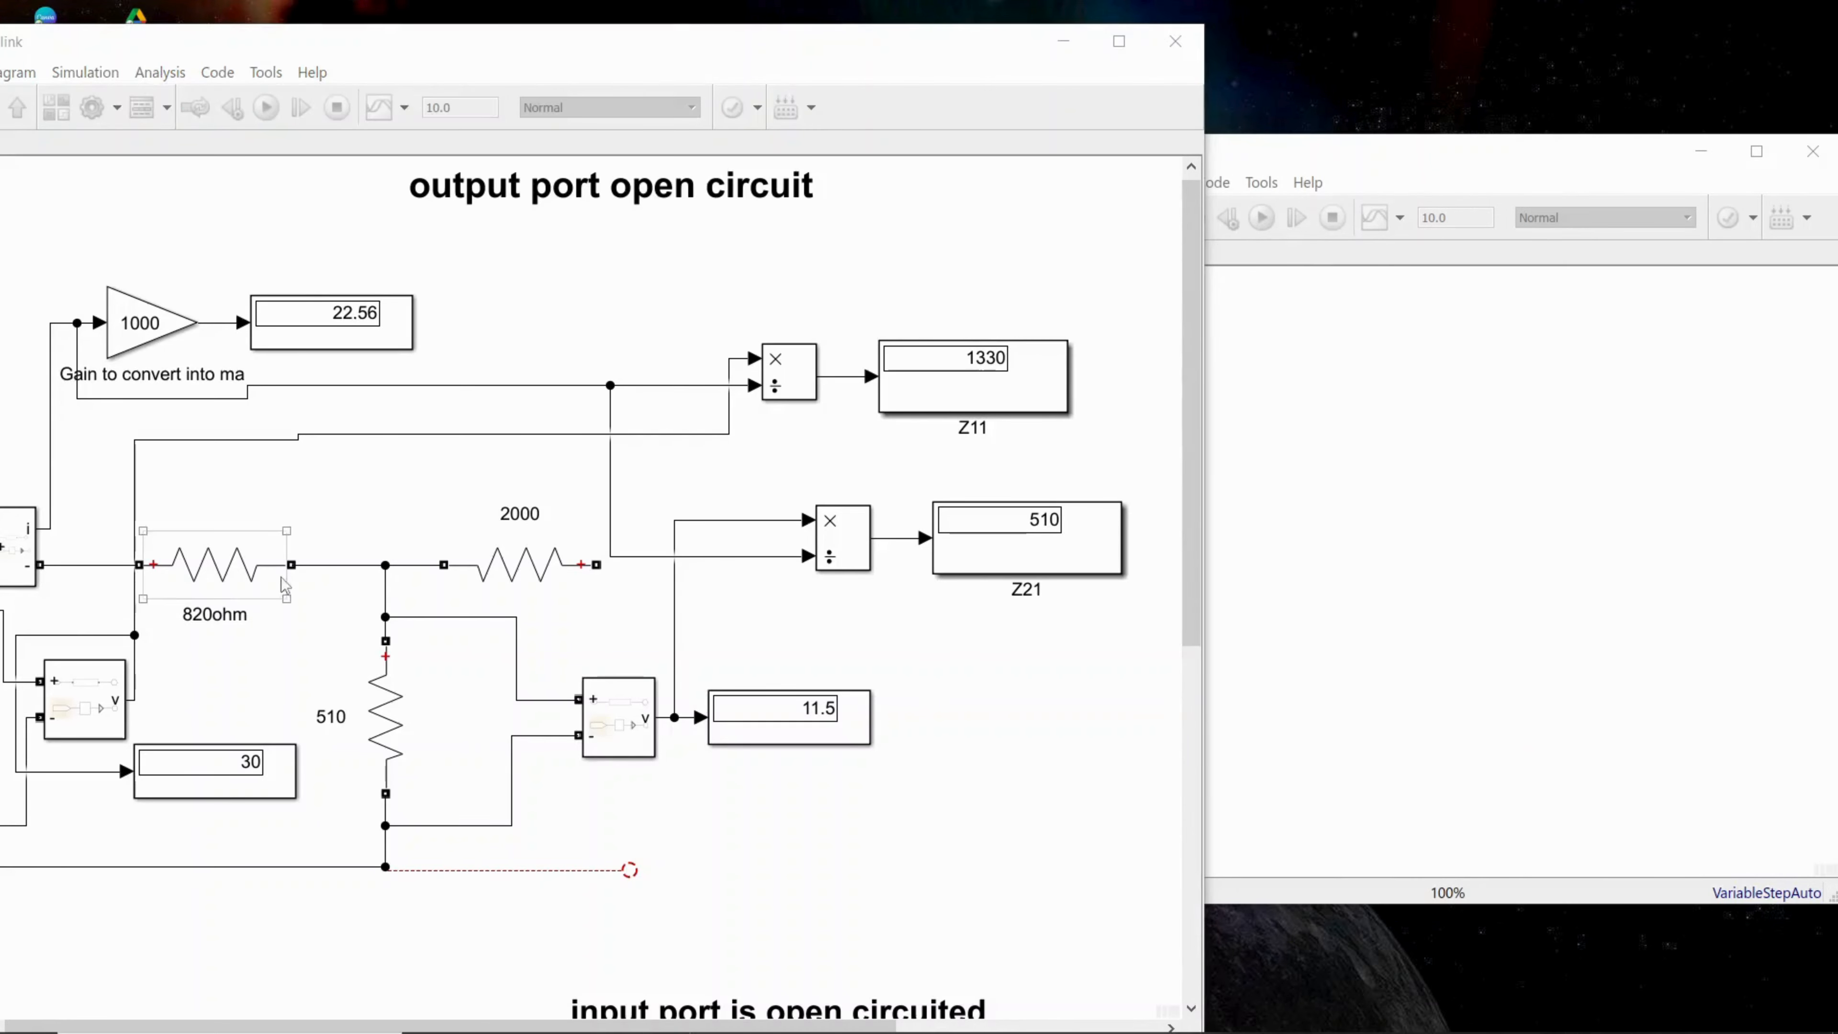
left_click(1063, 41)
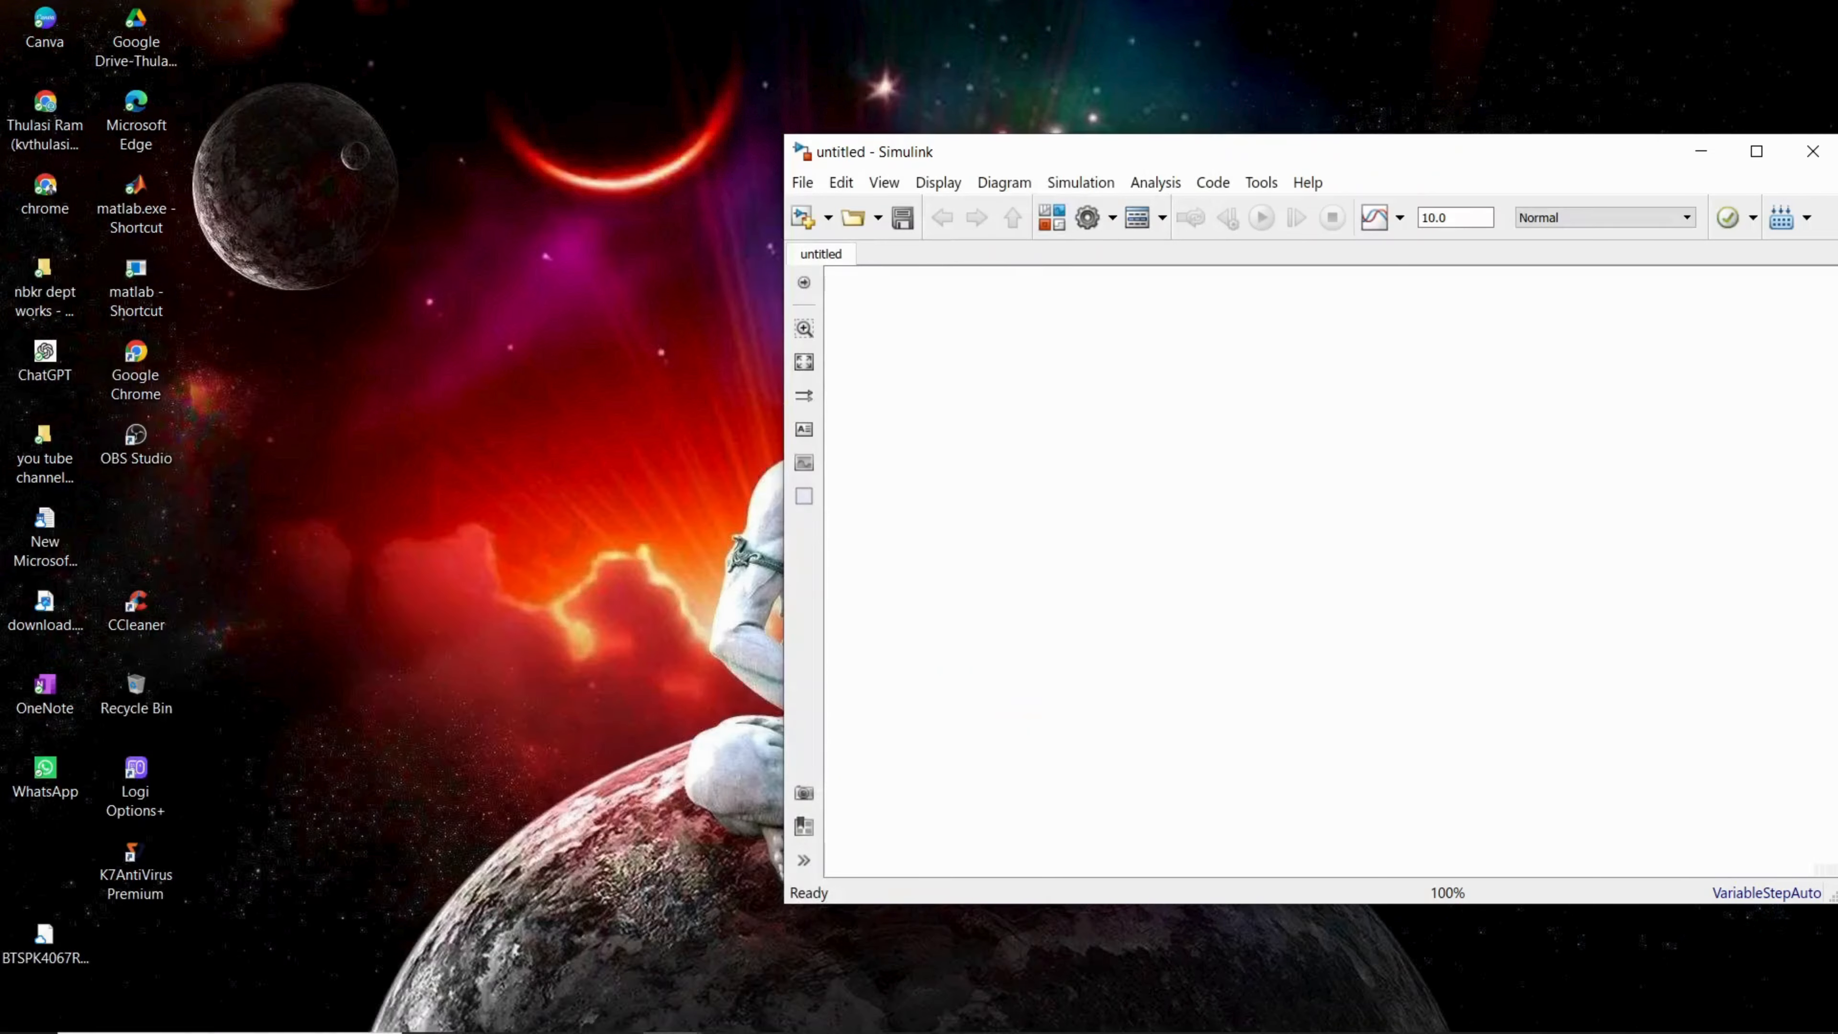
Step: Open the Simulink Library Browser from the untitled model and position it beside the blank canvas
mouse_move(745, 1022)
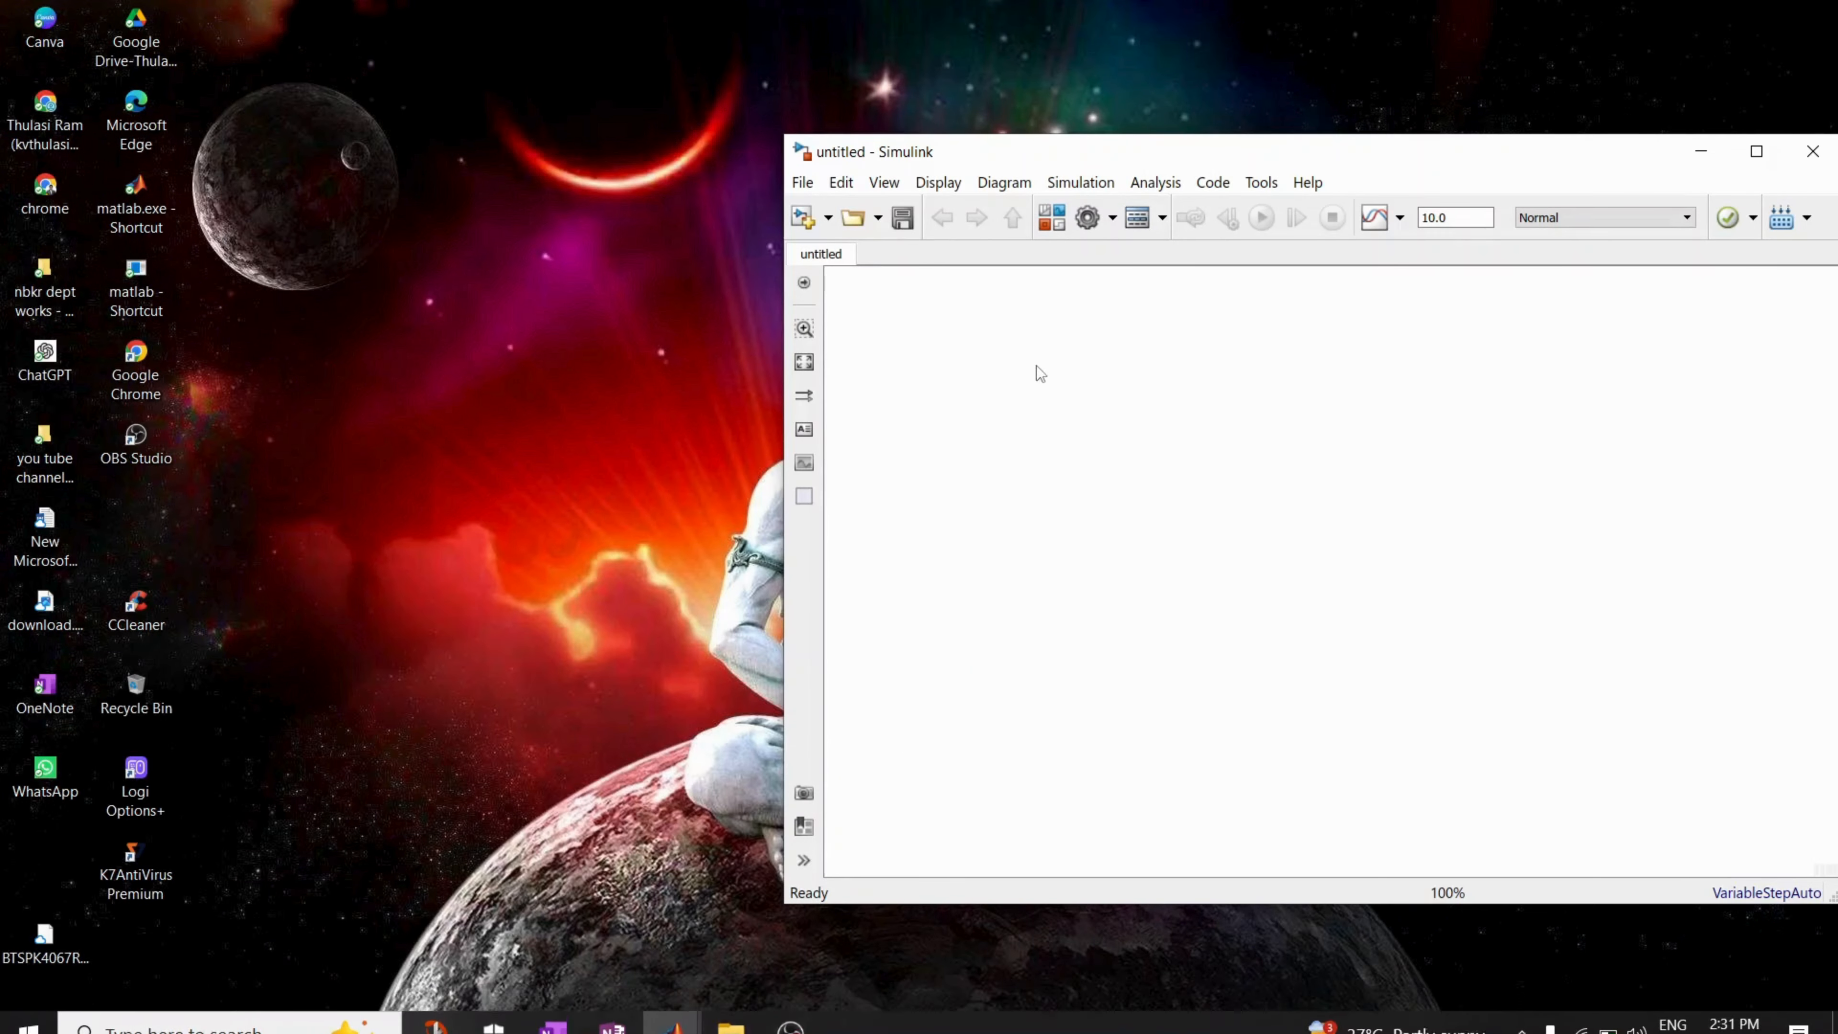
left_click(1051, 218)
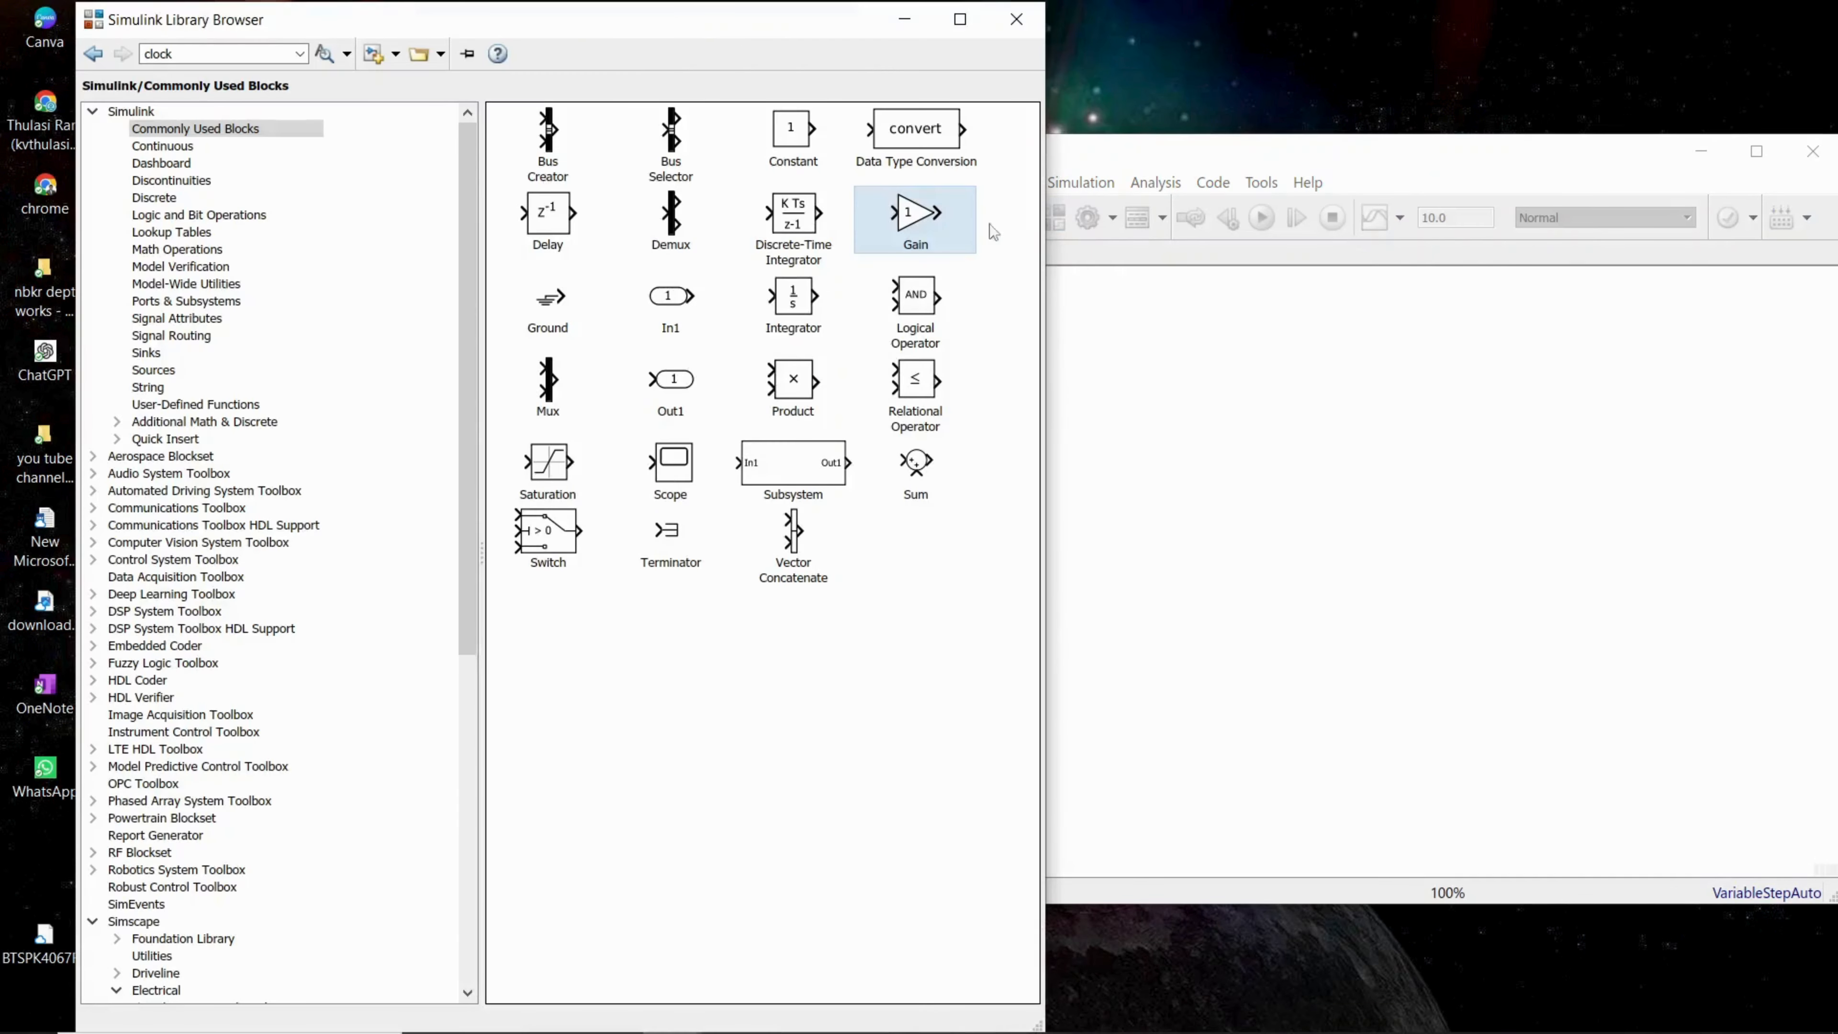
left_click_drag(667, 42, 625, 44)
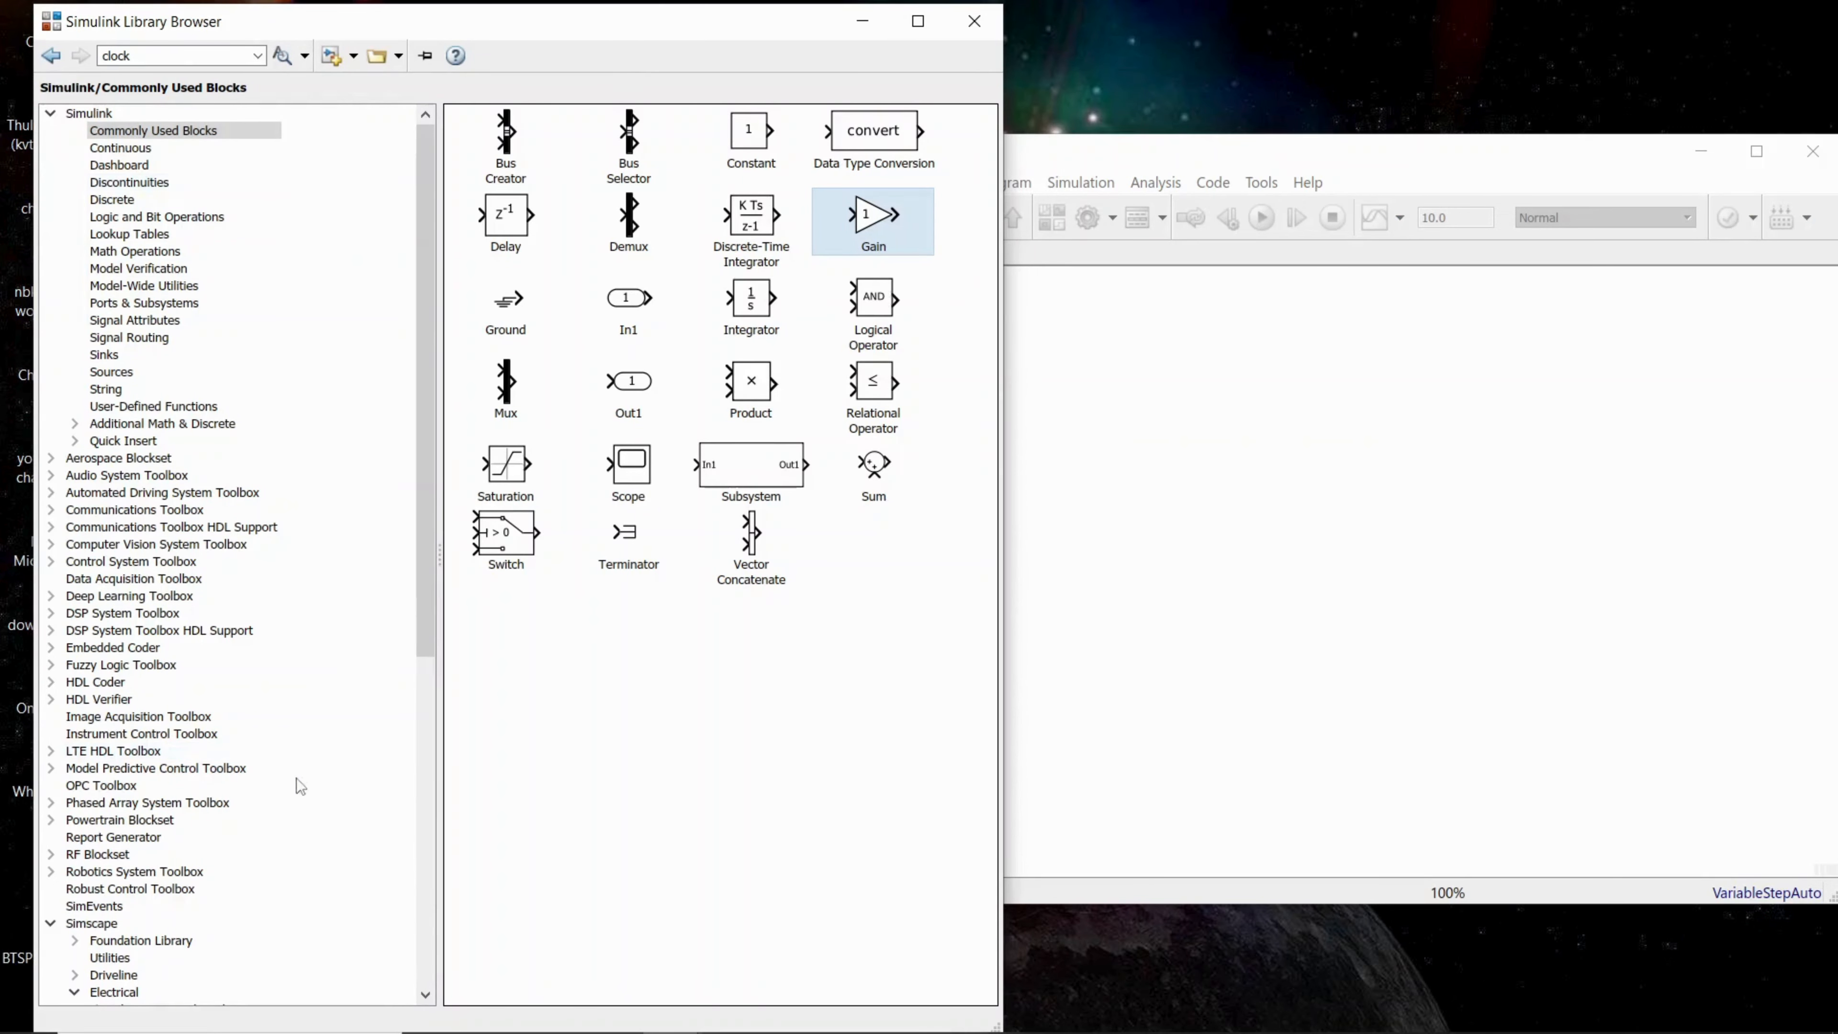
Step: Browse the block library to Simscape, Electrical, Specialized Power Systems and show its Fundamental Blocks
scroll(428, 670, "down", 3)
left_click_drag(429, 669, 453, 905)
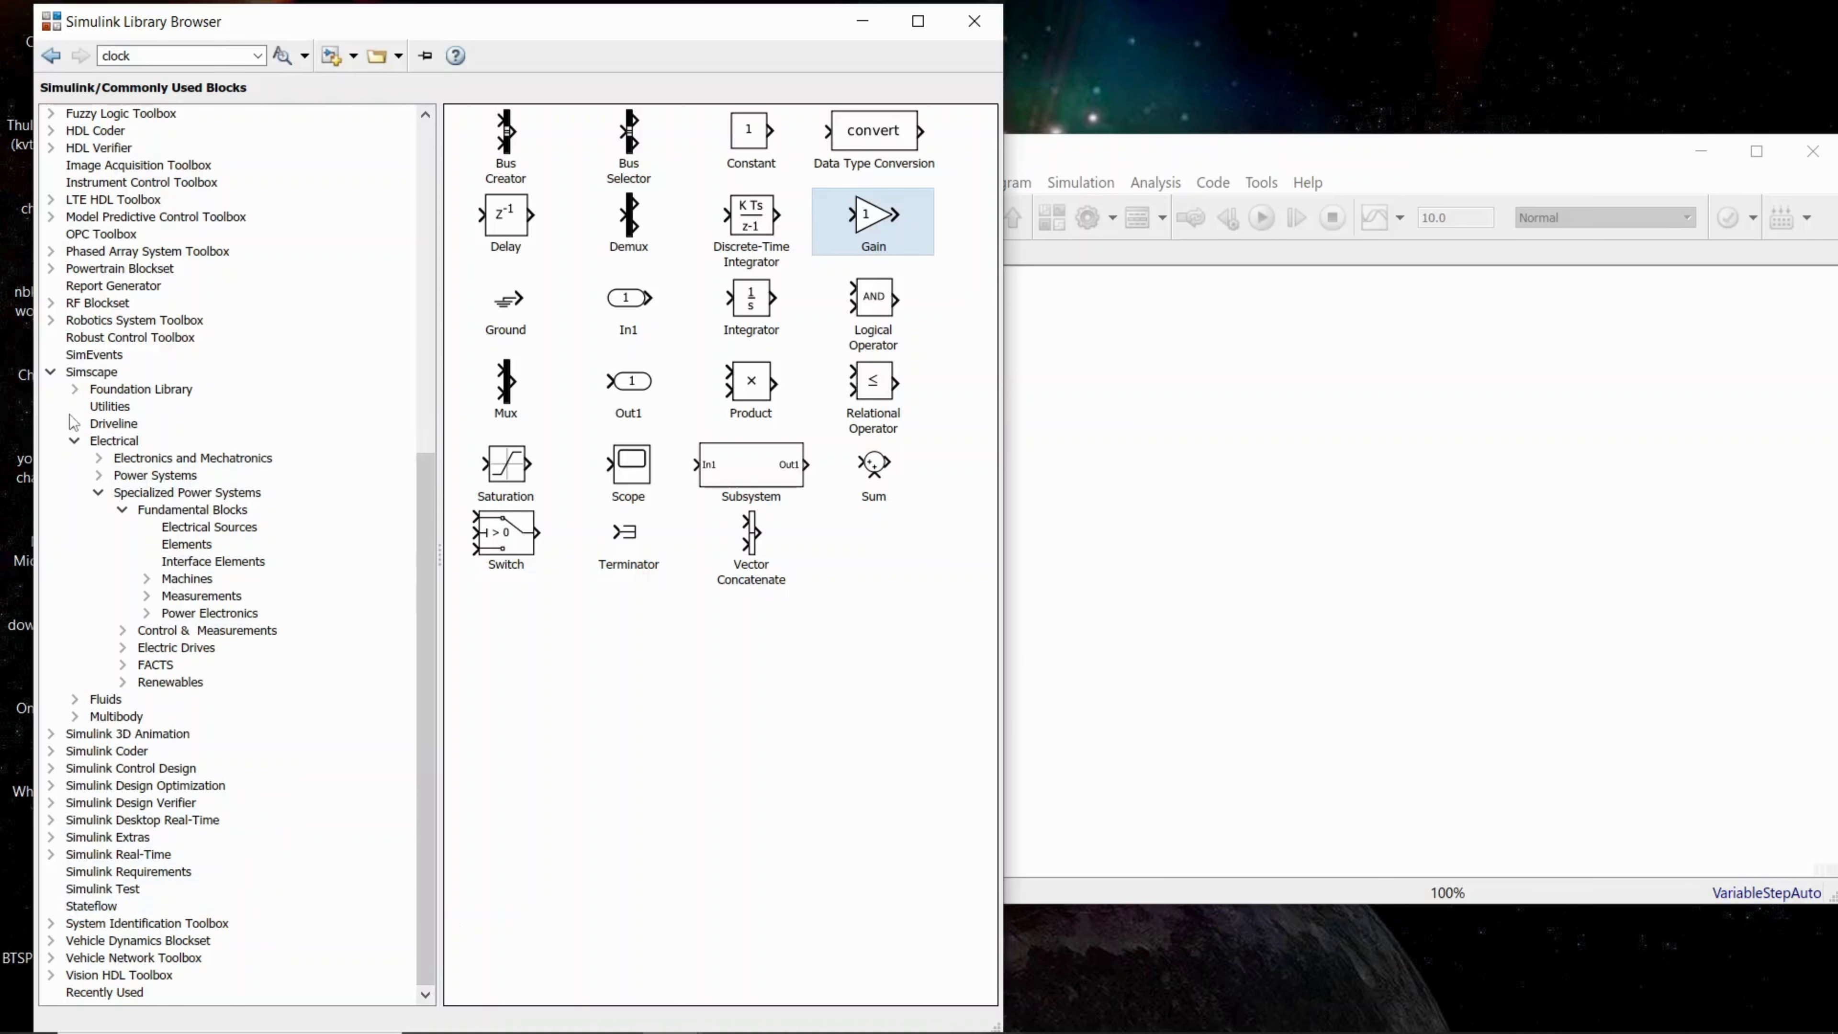
left_click(51, 372)
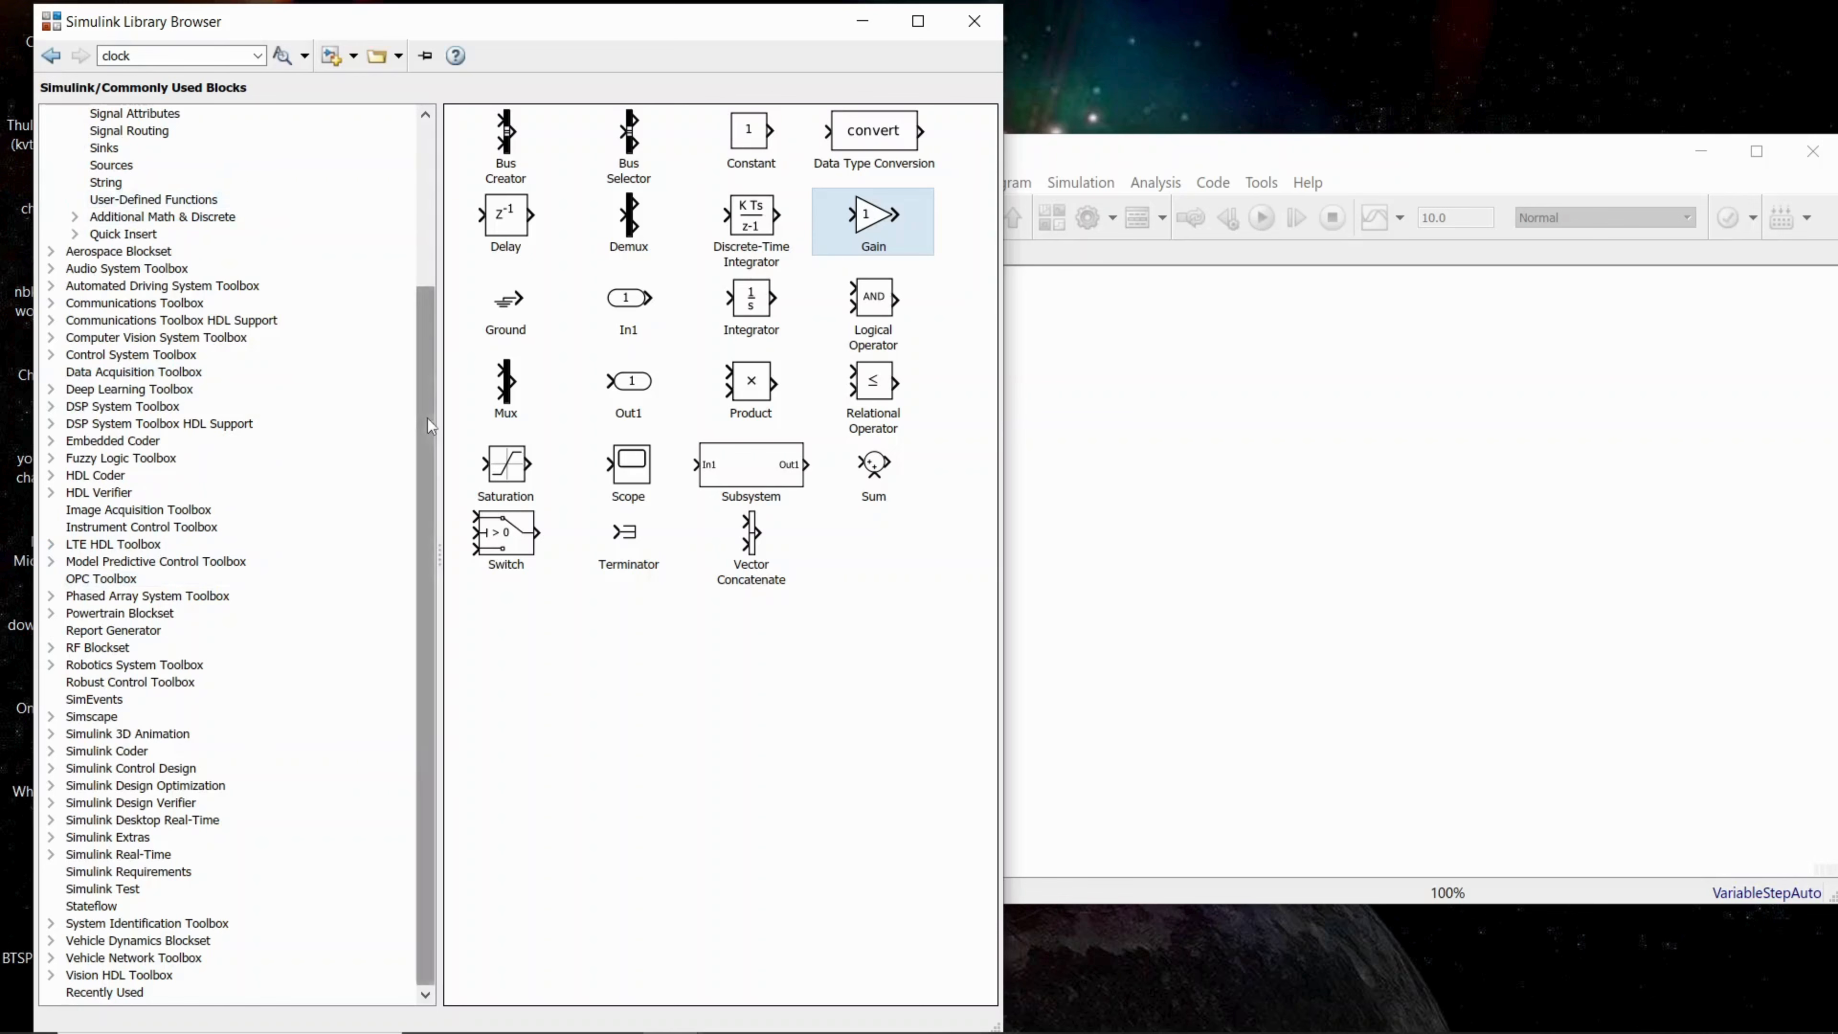
left_click_drag(428, 417, 432, 219)
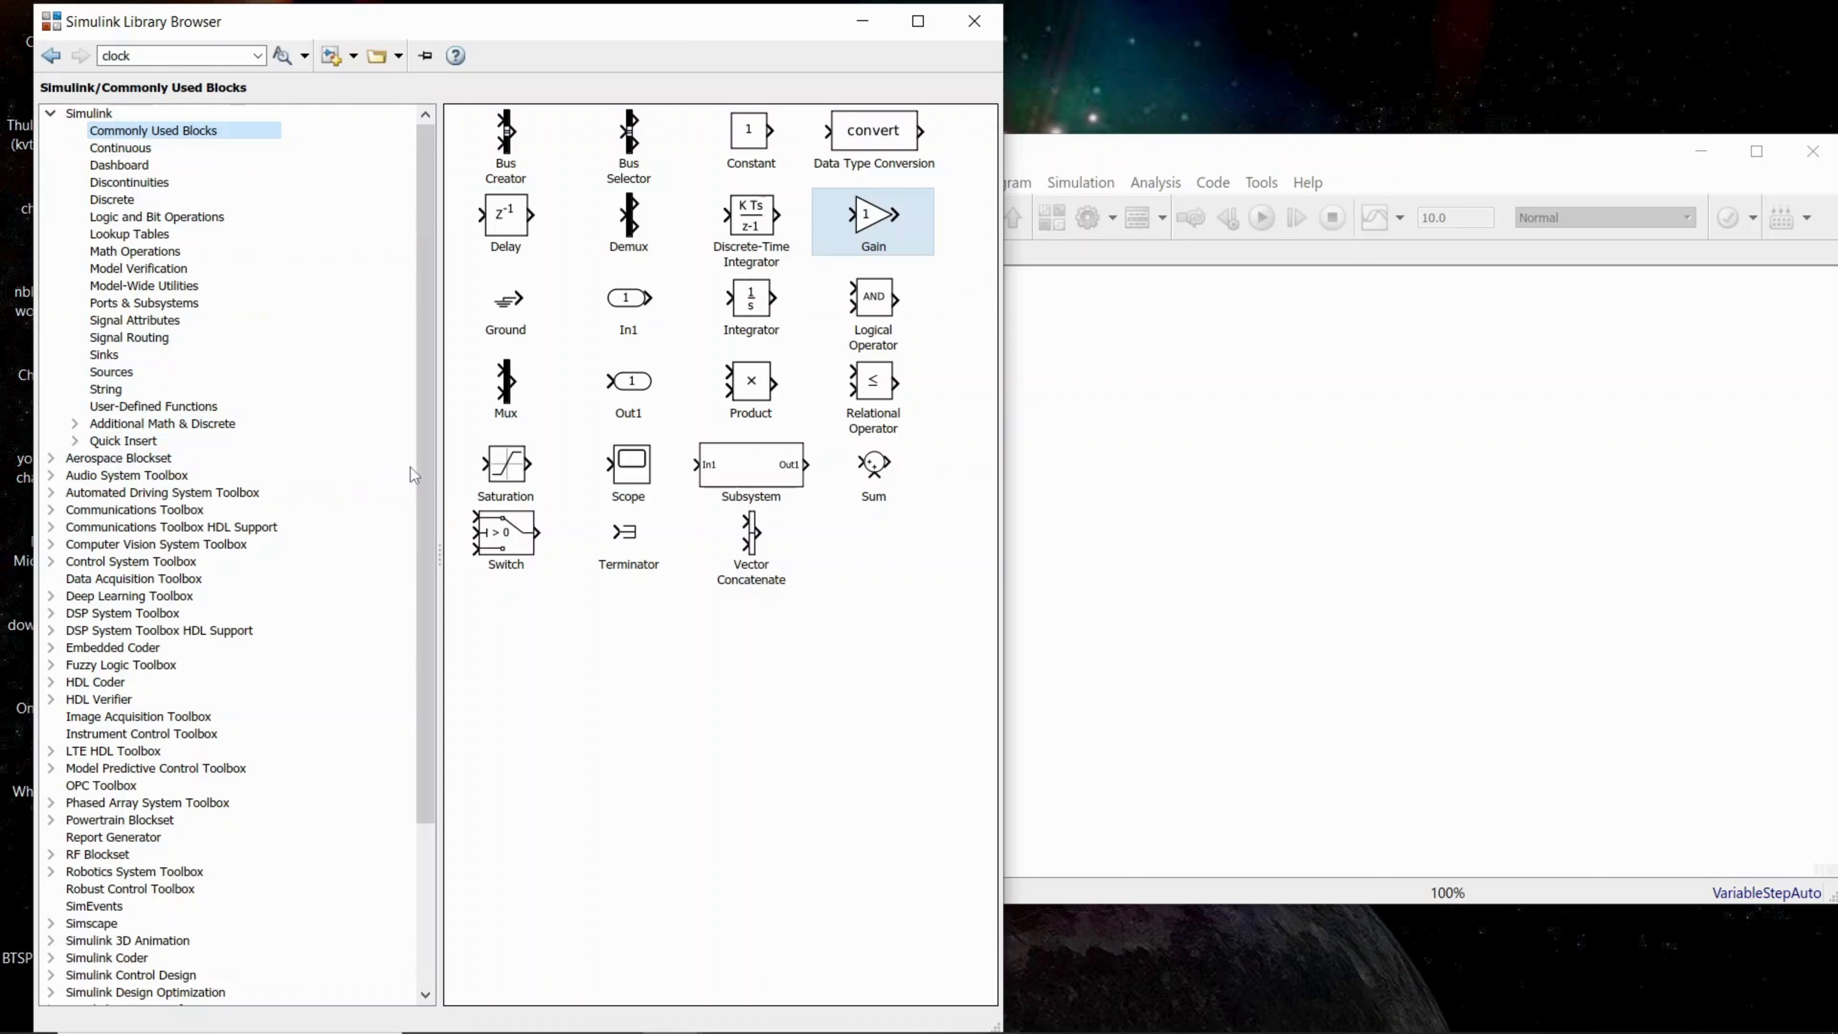
left_click_drag(423, 478, 438, 644)
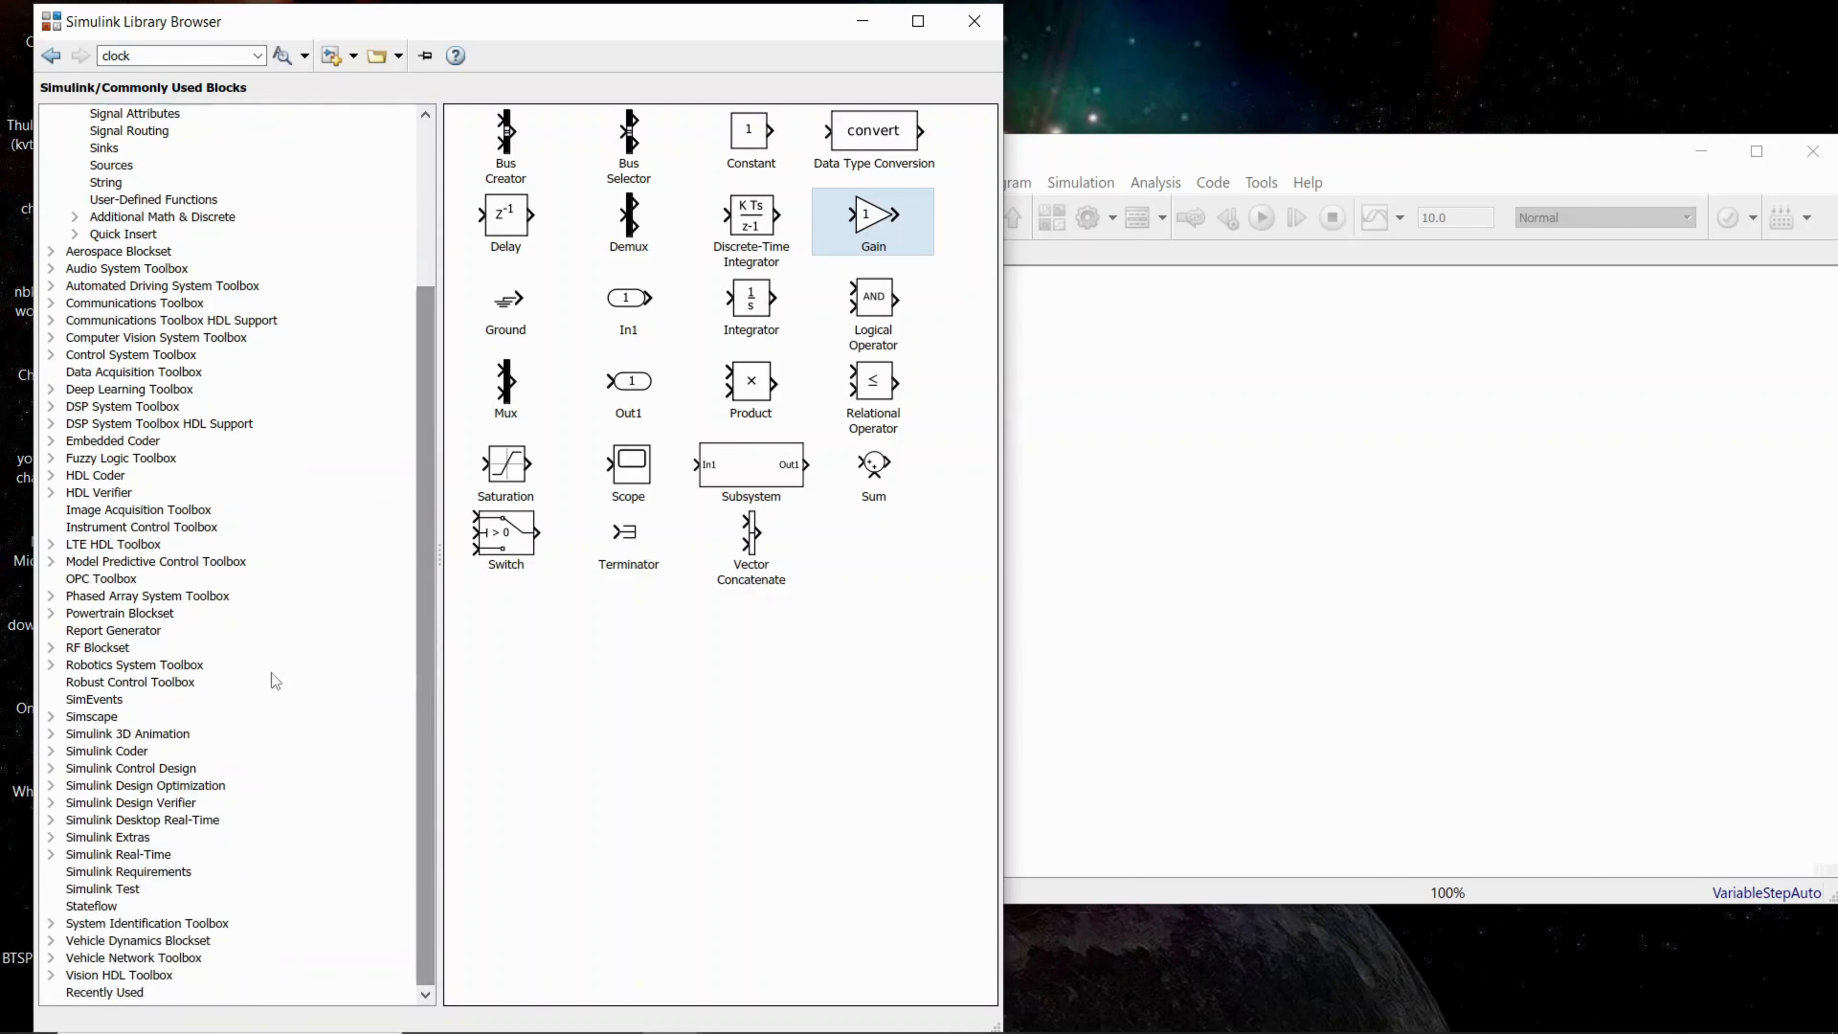
left_click(51, 716)
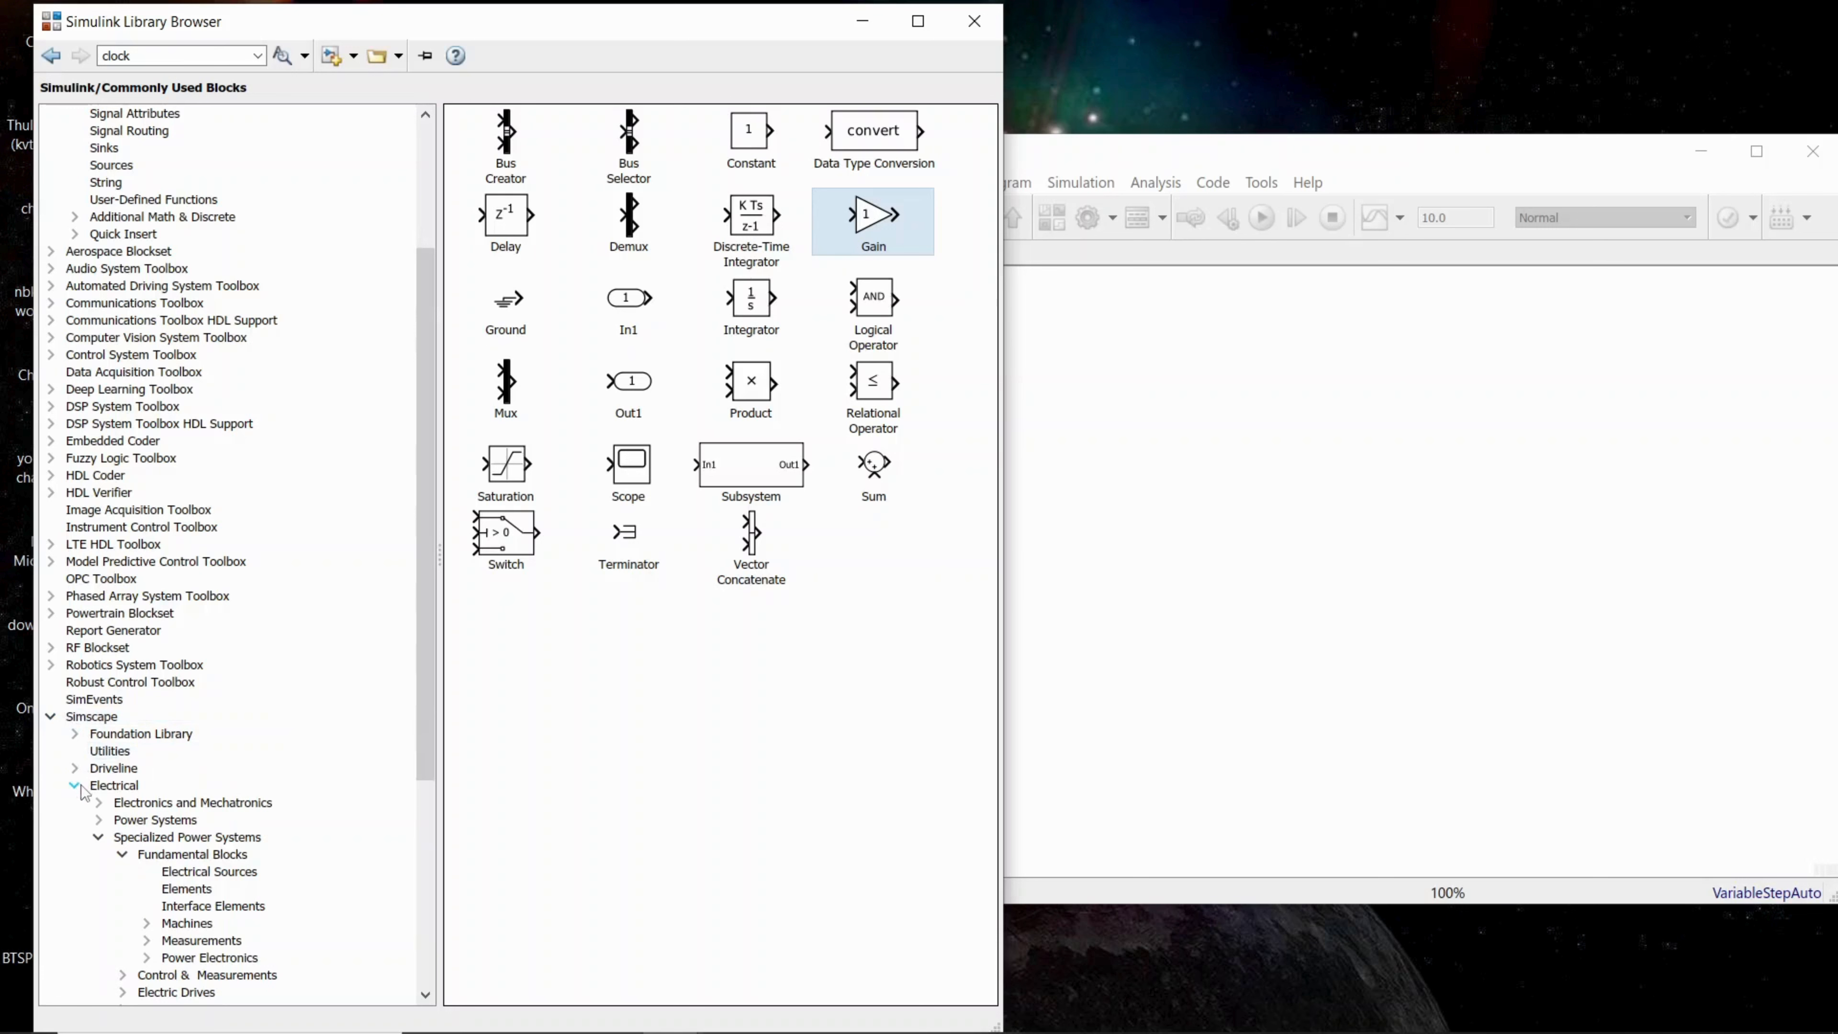
left_click(102, 787)
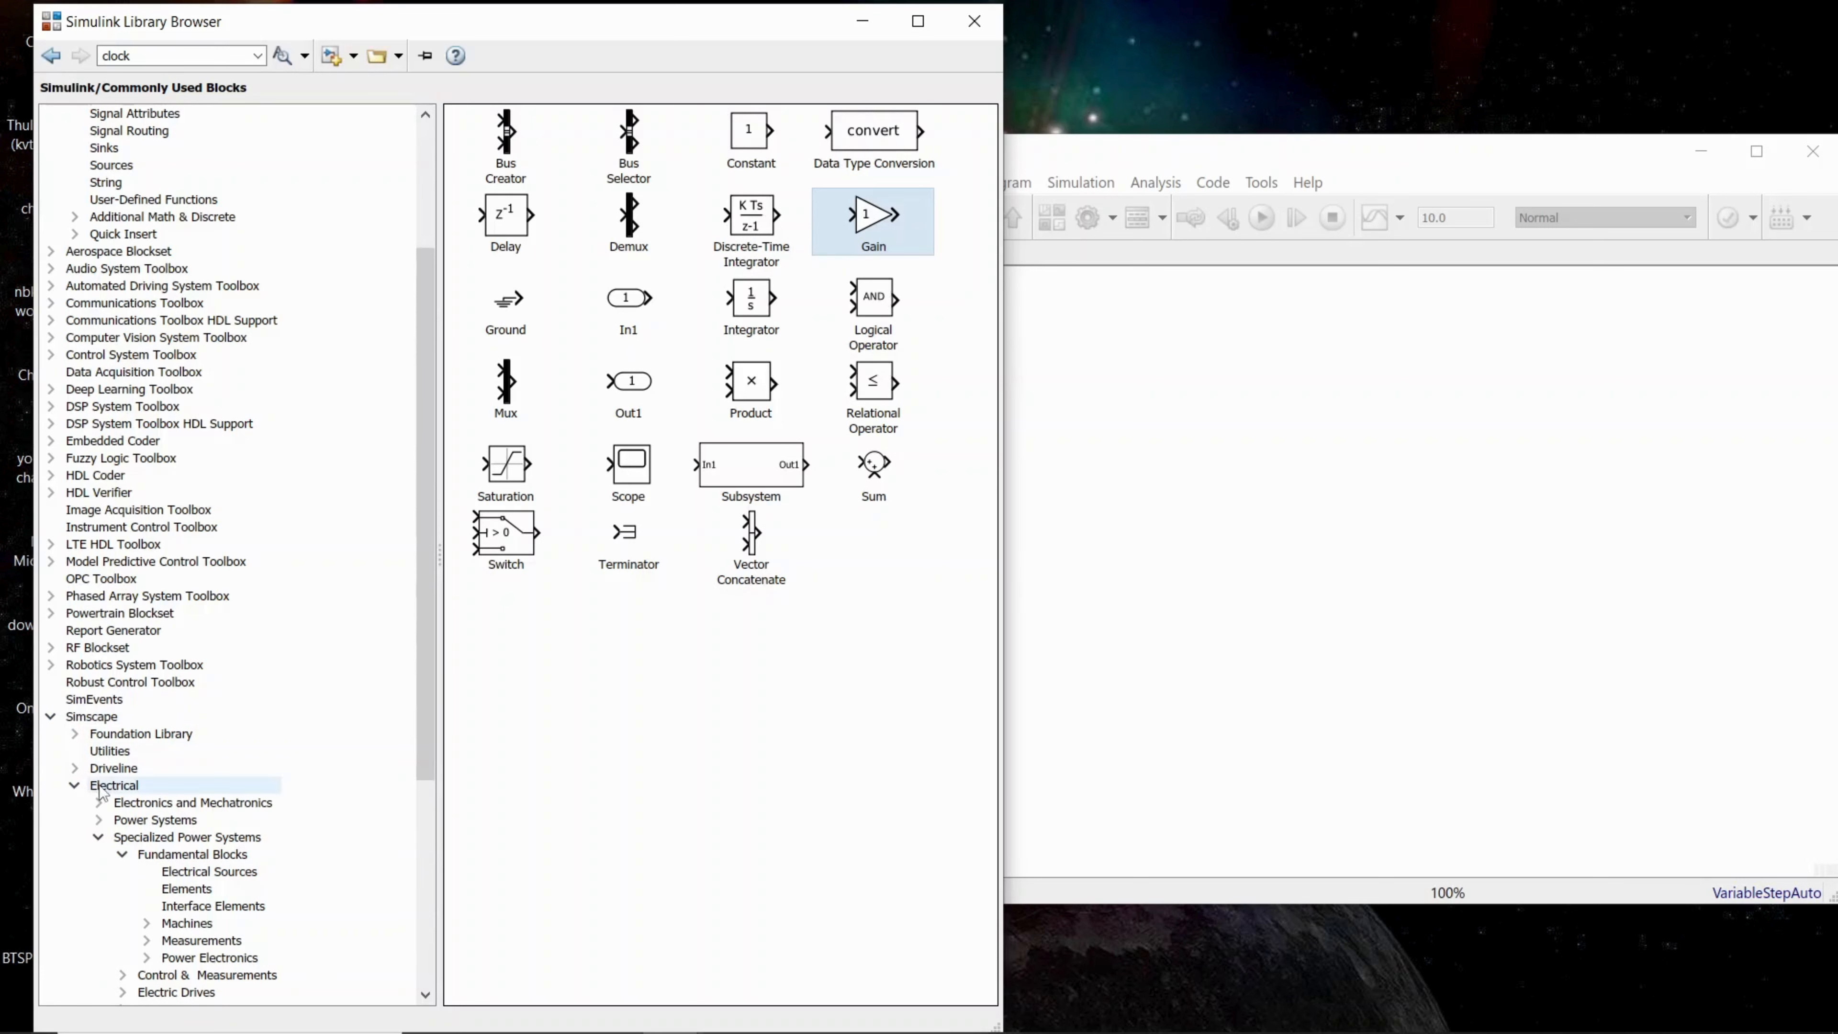
left_click_drag(427, 724, 424, 796)
left_click(136, 723)
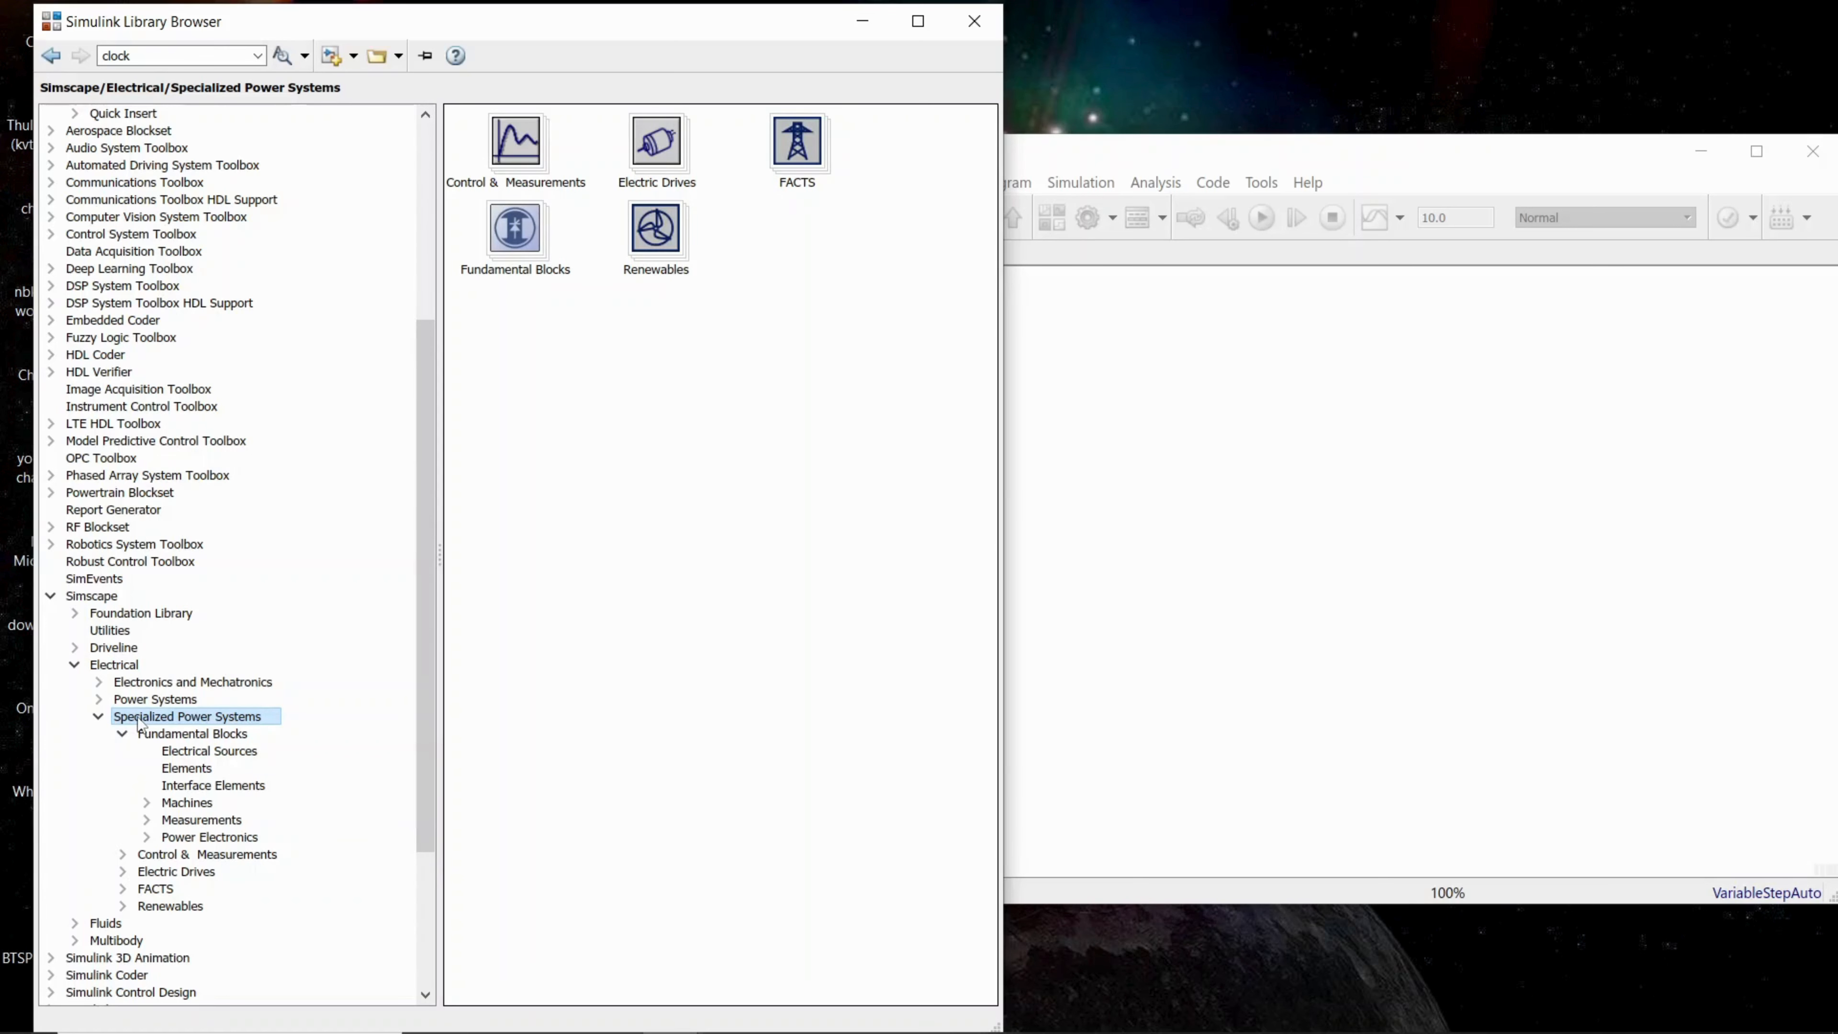
left_click(157, 738)
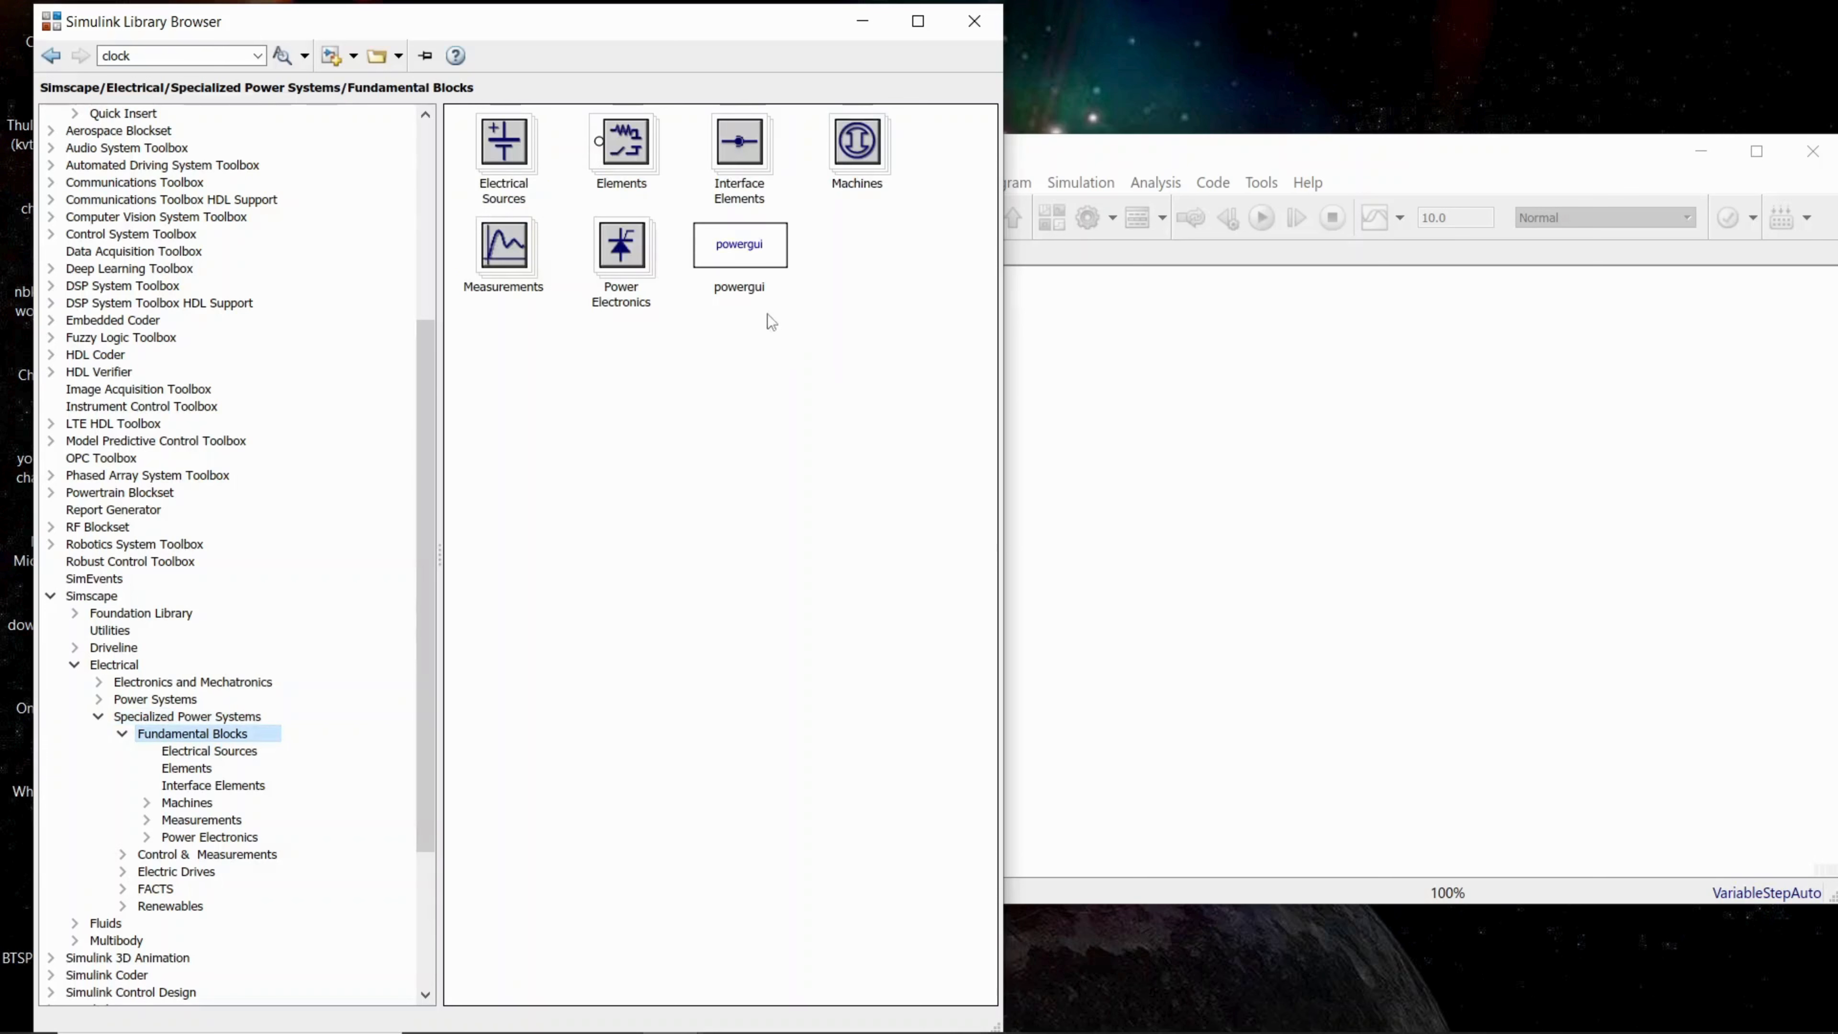
Step: Add a powergui block and a DC Voltage Source from the Electrical Sources library to the untitled model
left_click_drag(751, 251, 986, 330)
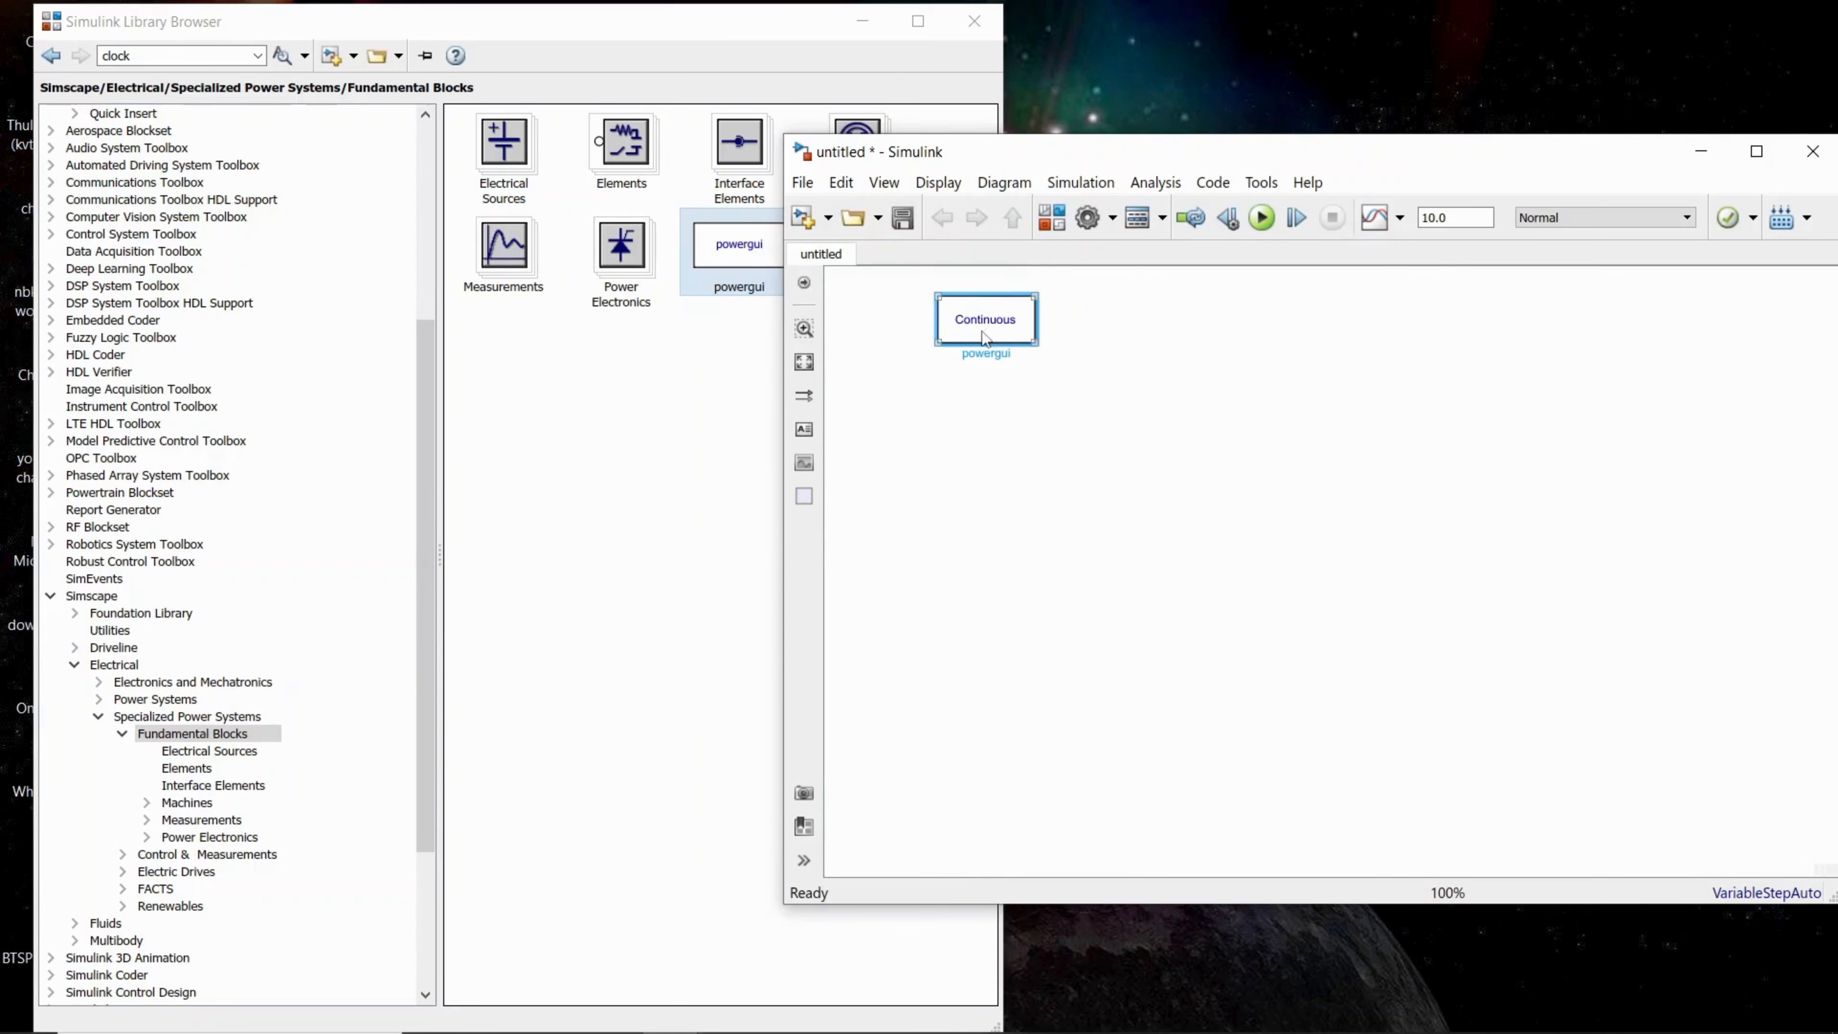
left_click(670, 402)
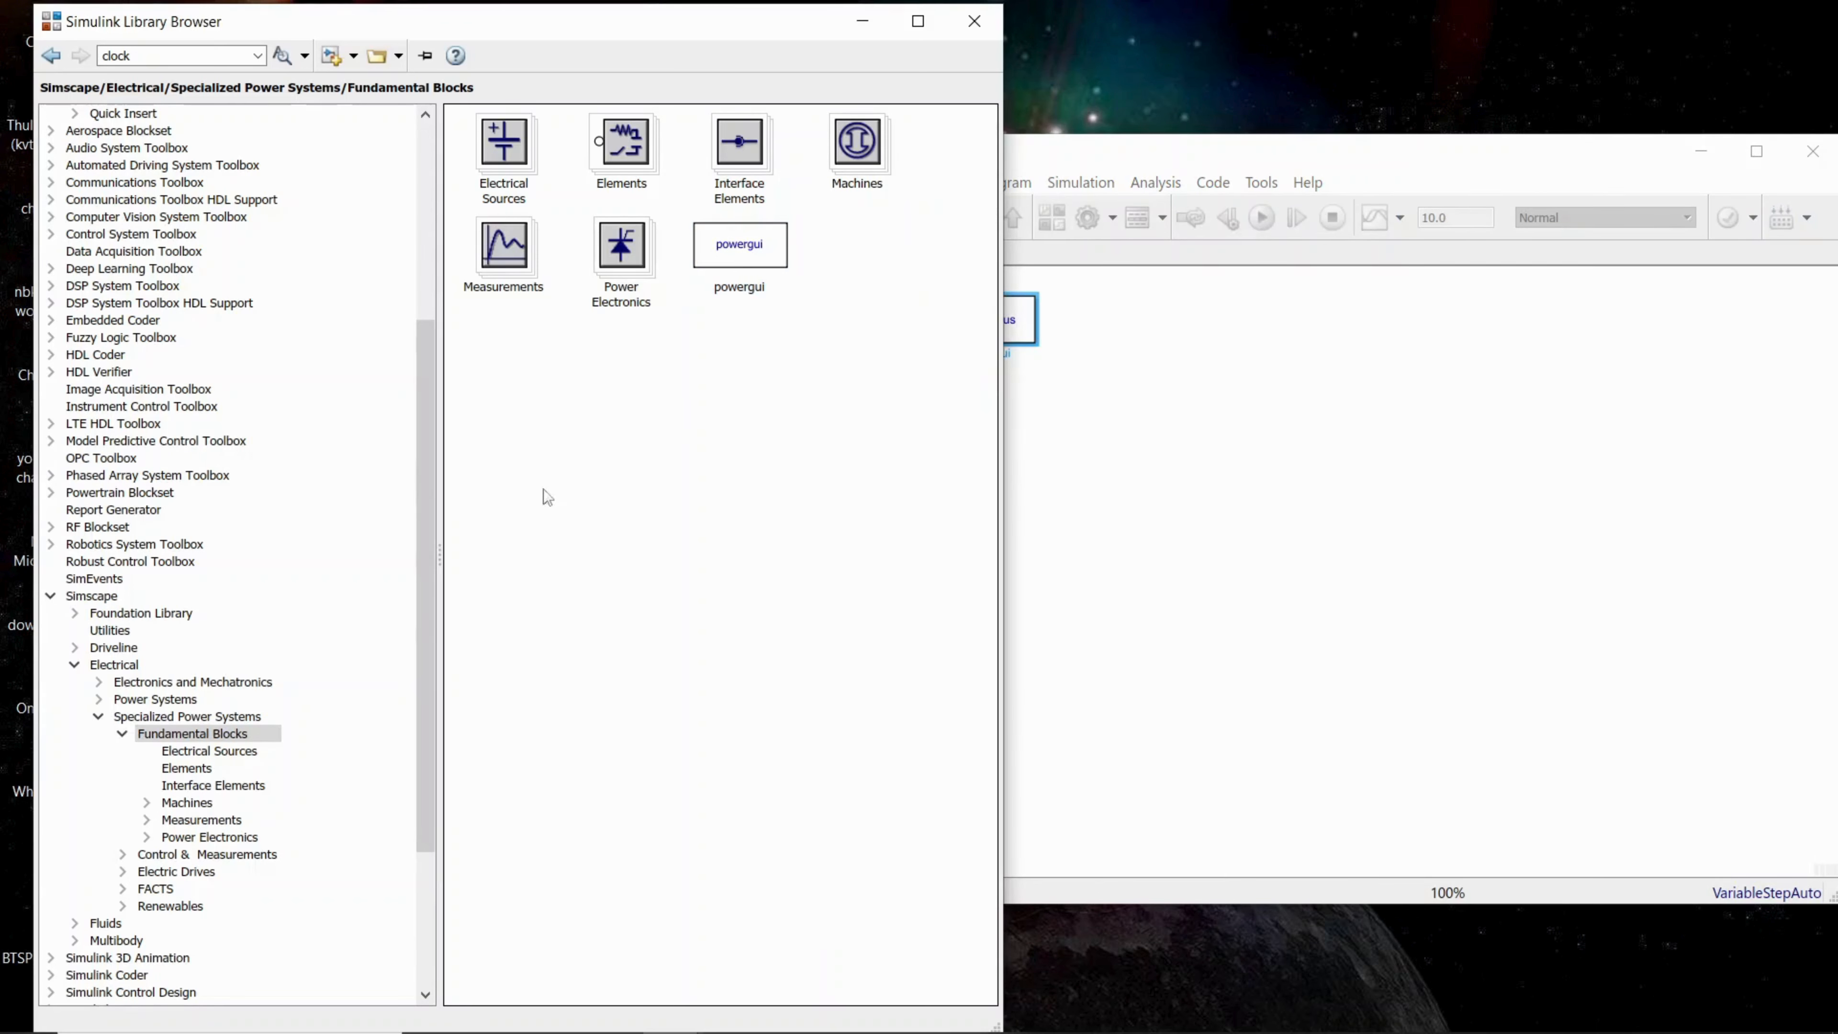
left_click(227, 757)
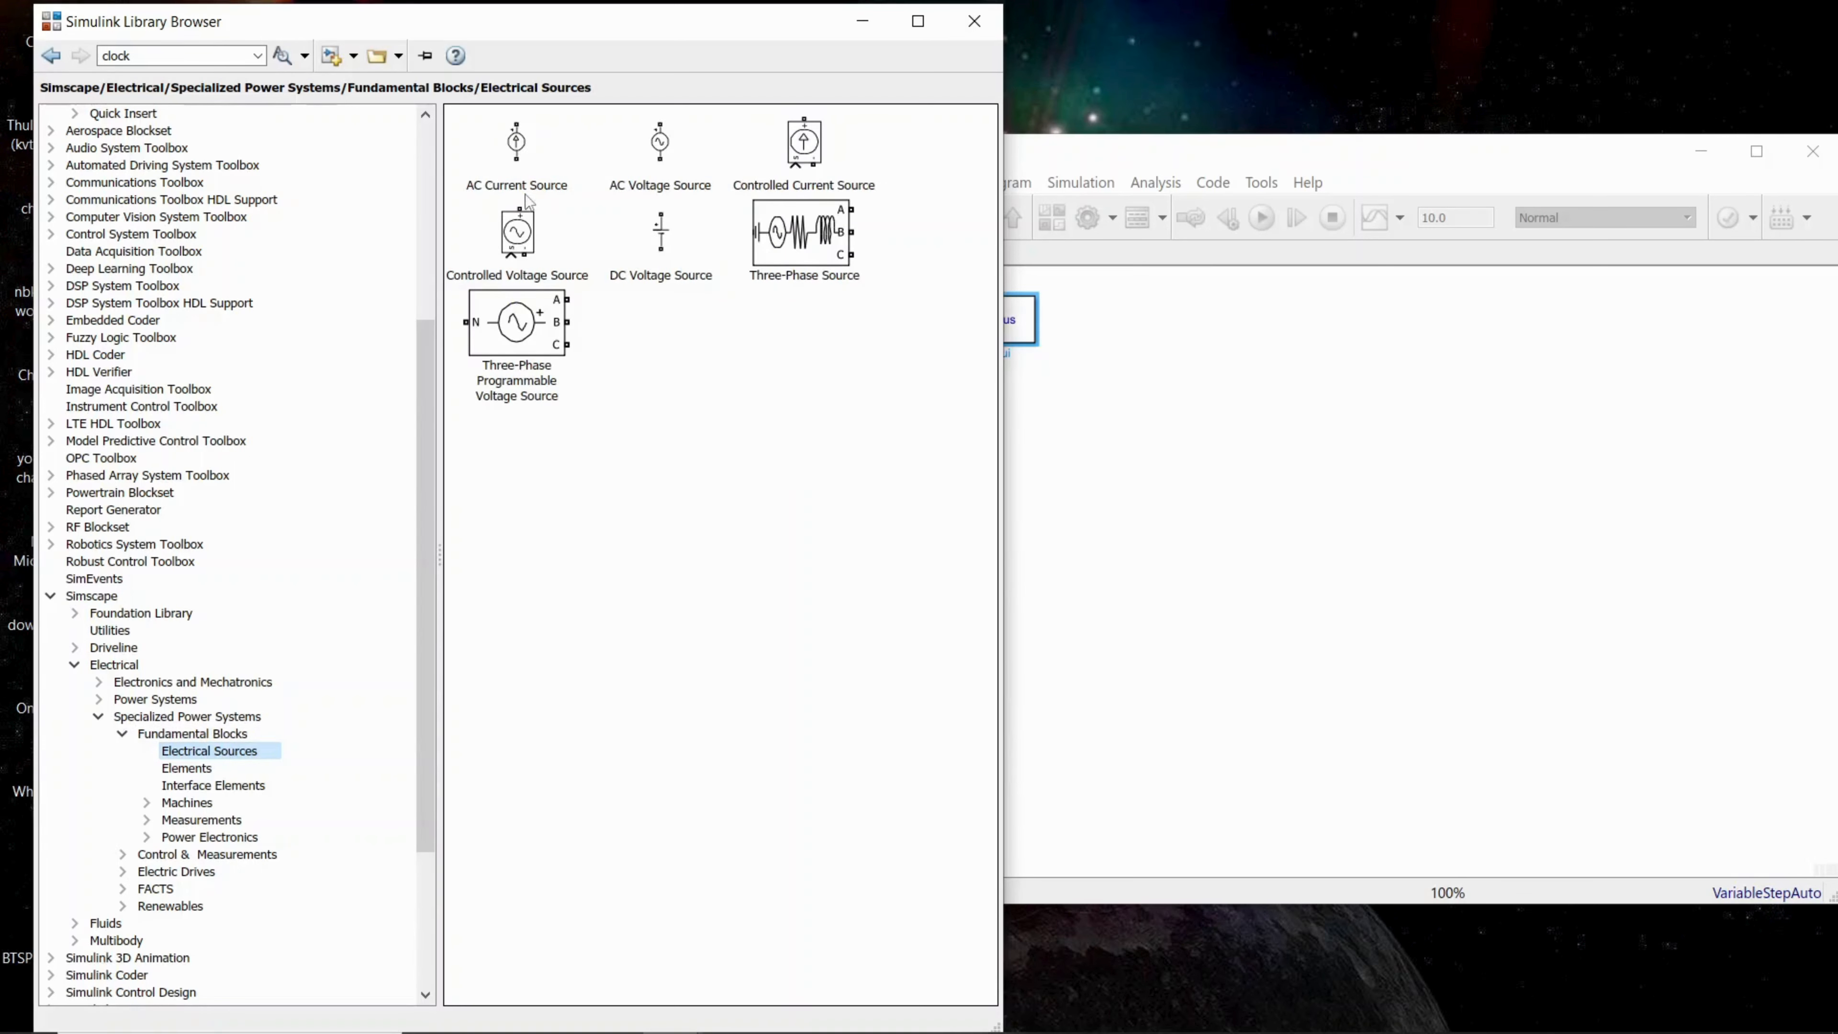
left_click_drag(667, 252, 1116, 537)
Step: Add a Series RLC Branch from the Elements library to the untitled model, beside the DC source
left_click(678, 514)
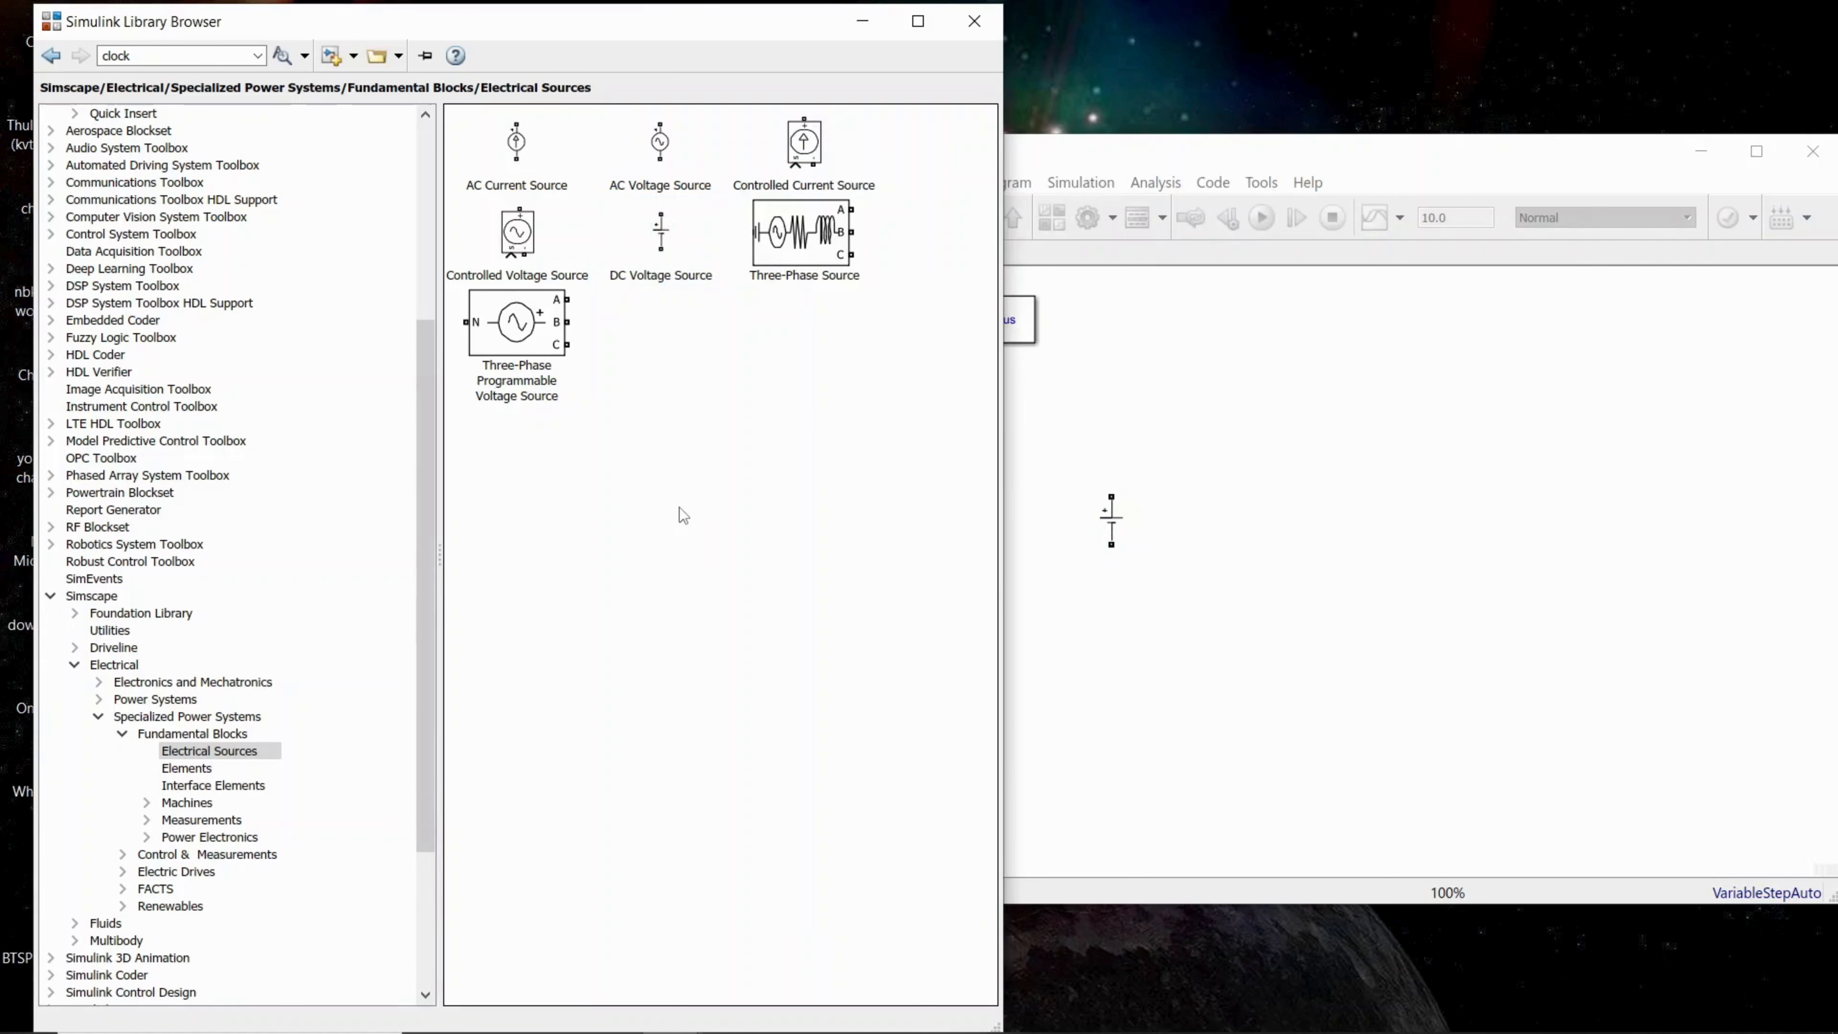
left_click(192, 770)
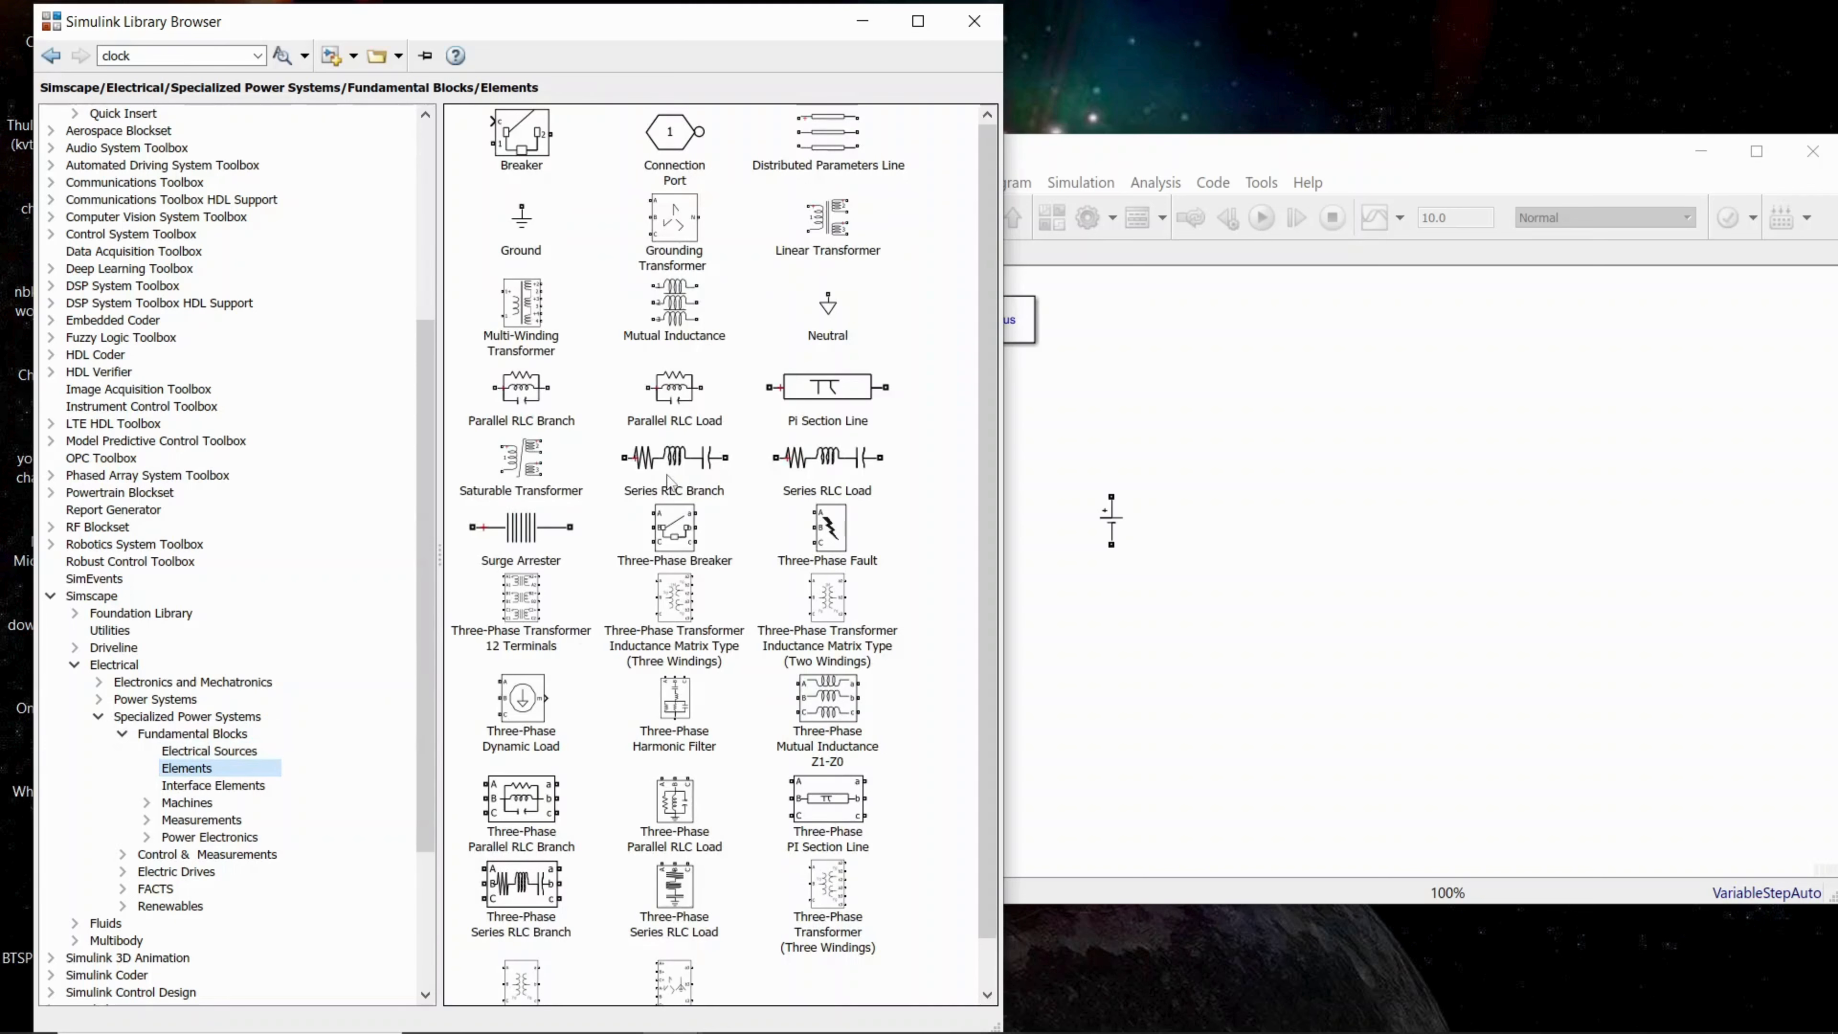
left_click_drag(670, 481, 1273, 483)
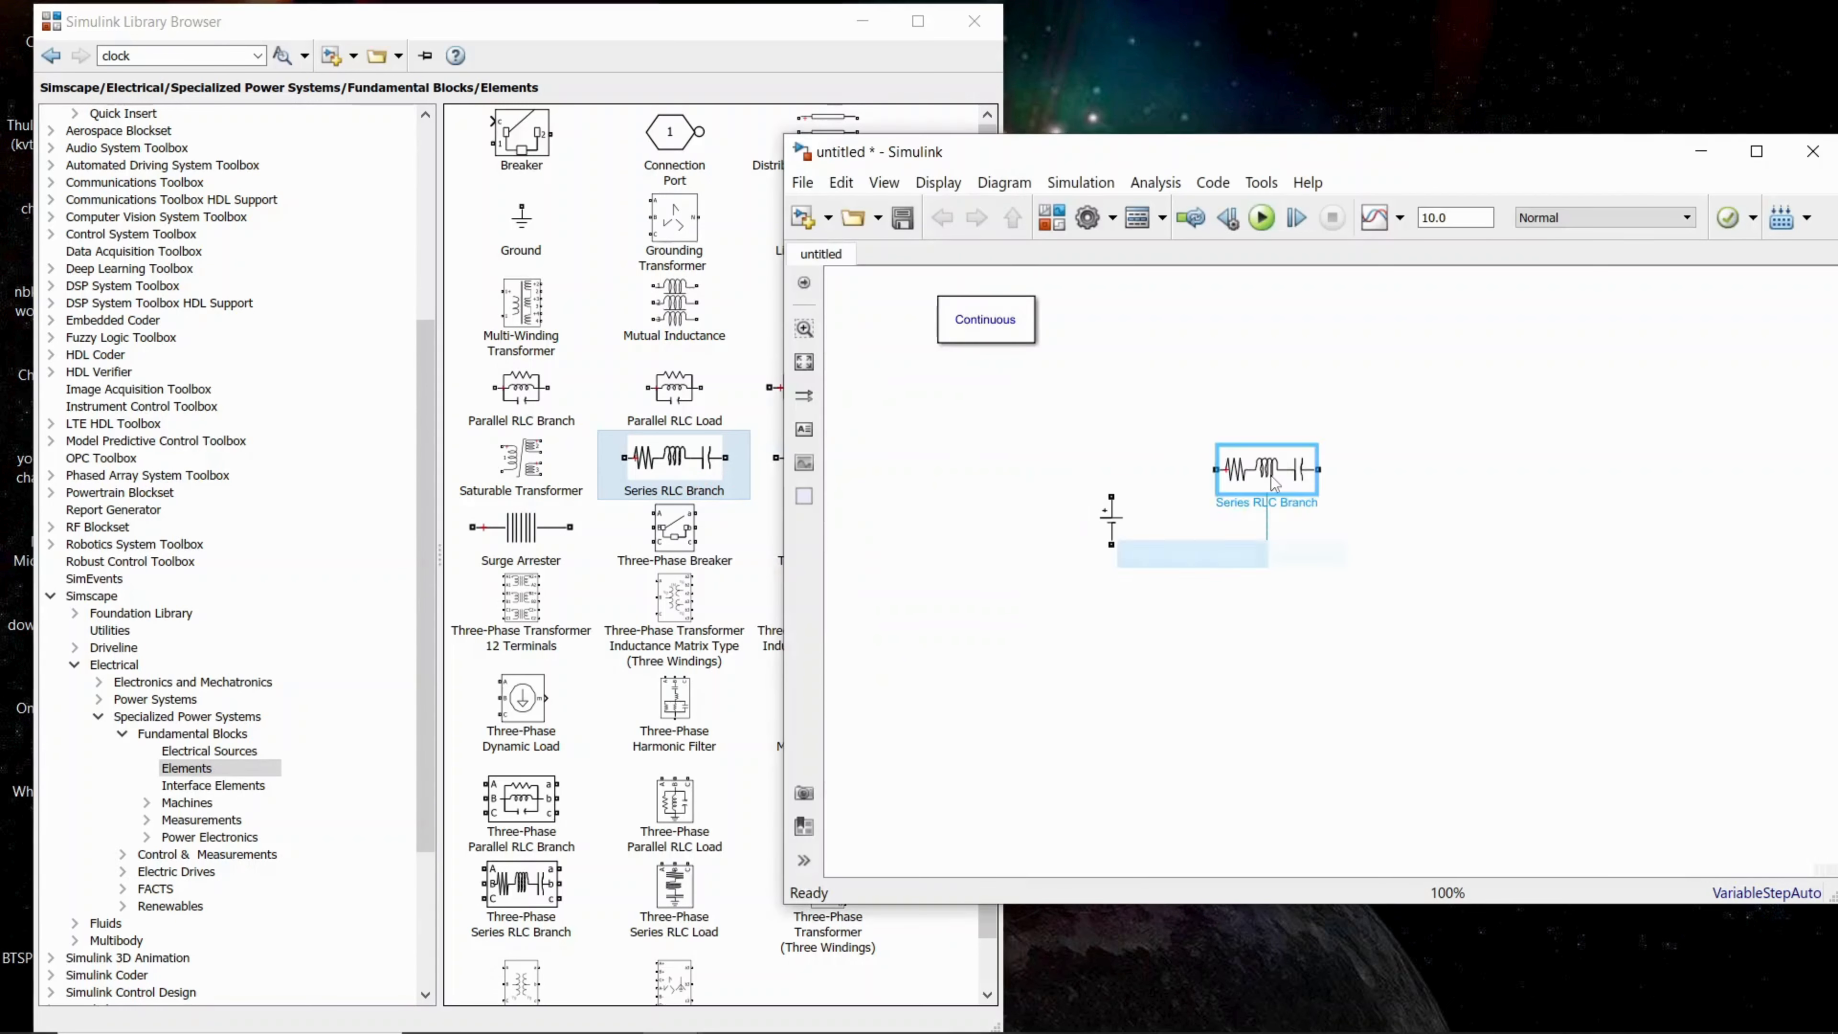
left_click(918, 431)
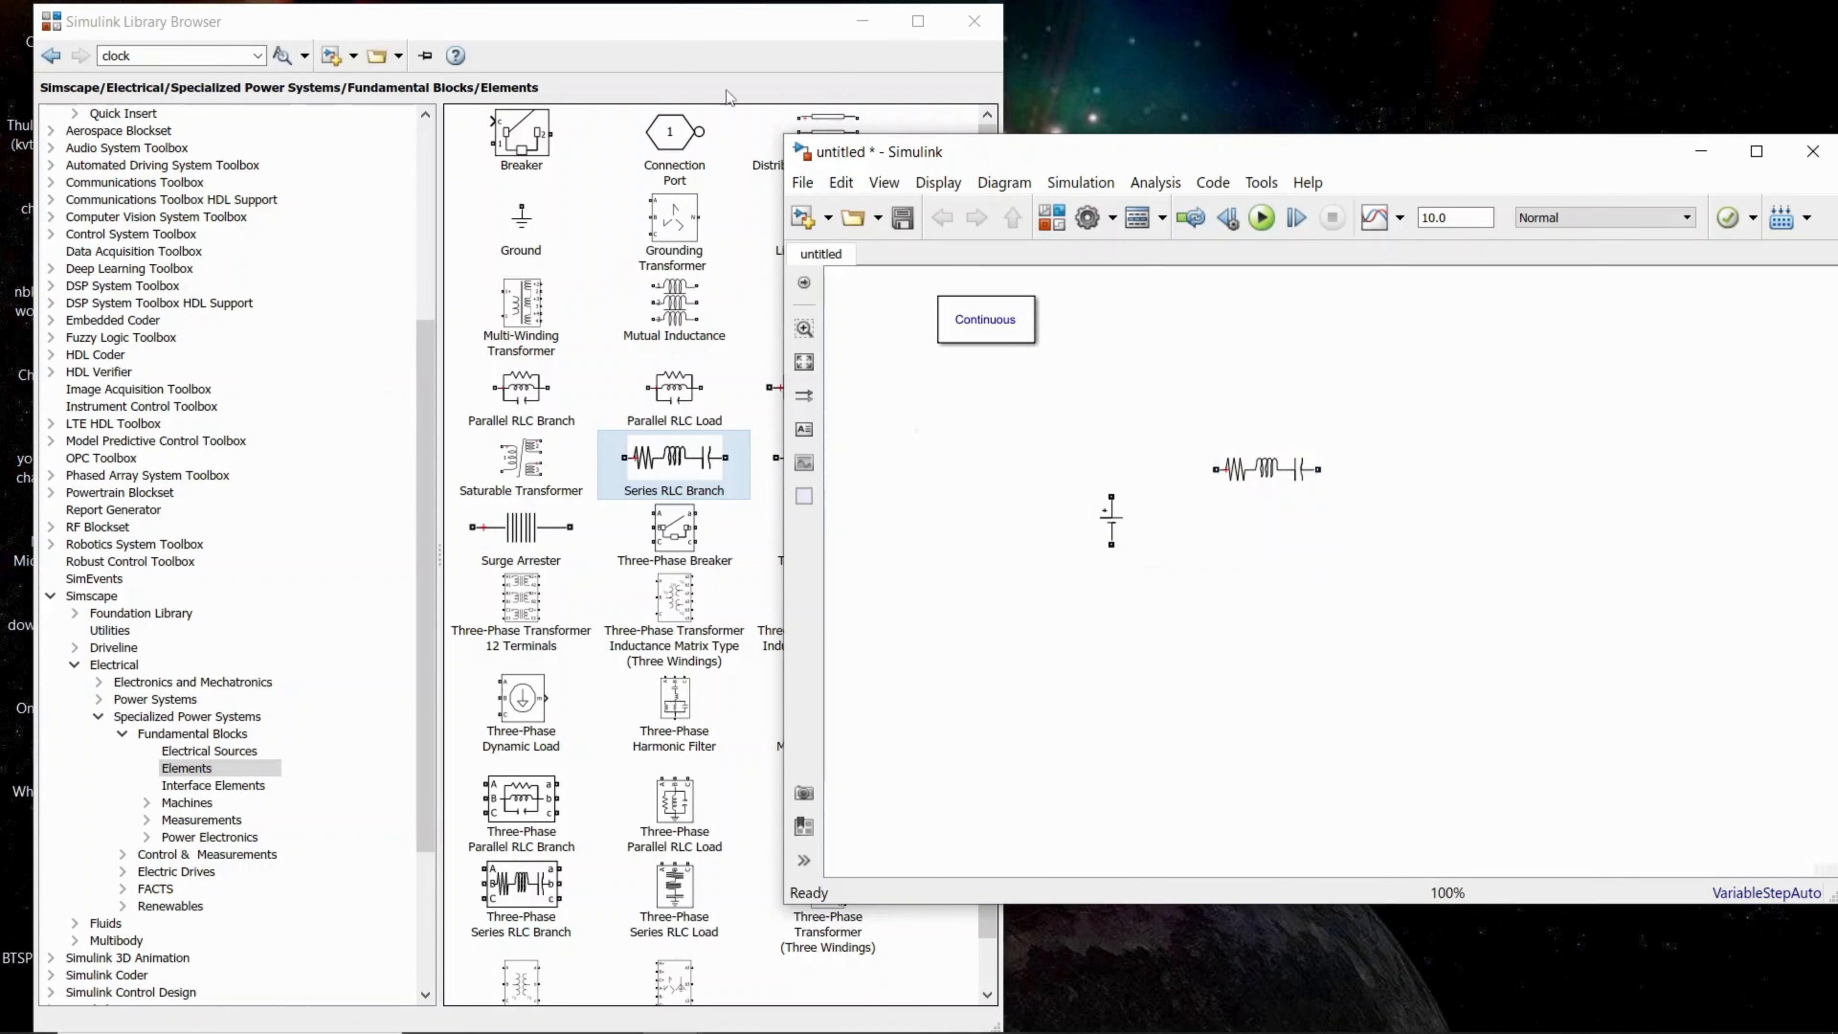
Step: Add a Current Measurement and a Voltage Measurement block from the Measurements library, above and below the RLC branch
left_click(706, 39)
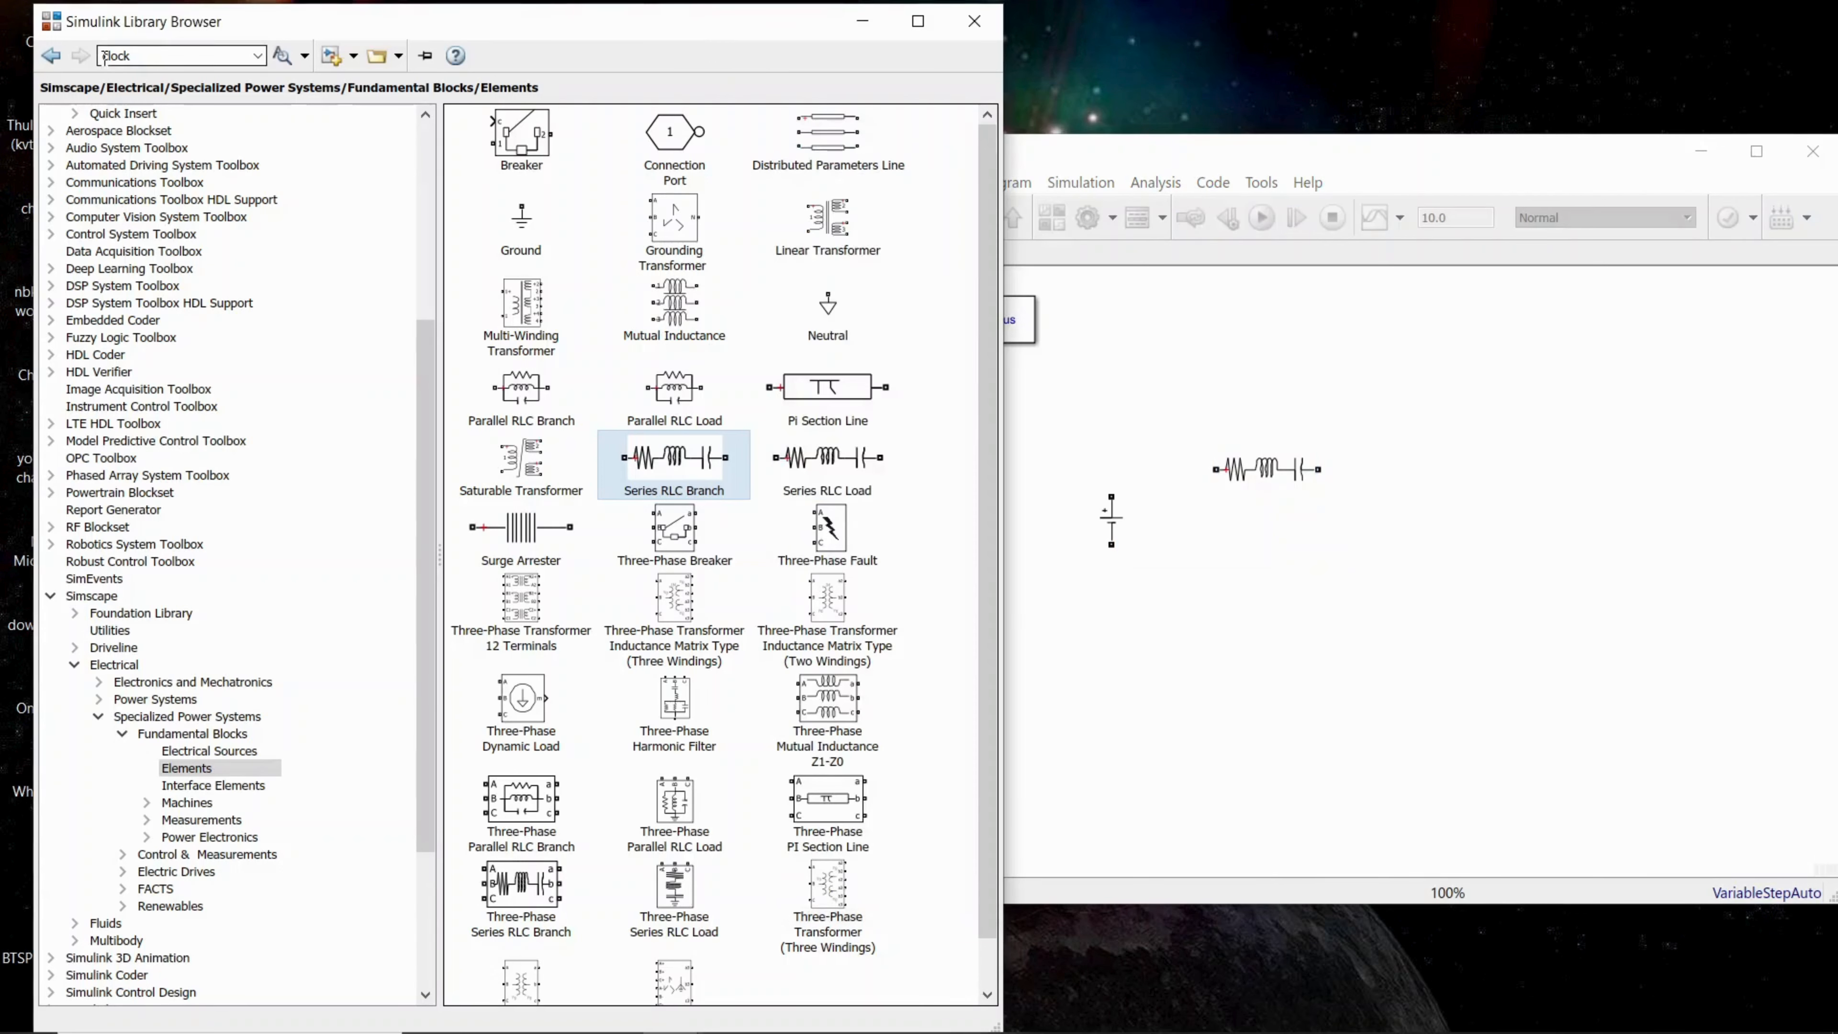
left_click(54, 58)
left_click(208, 772)
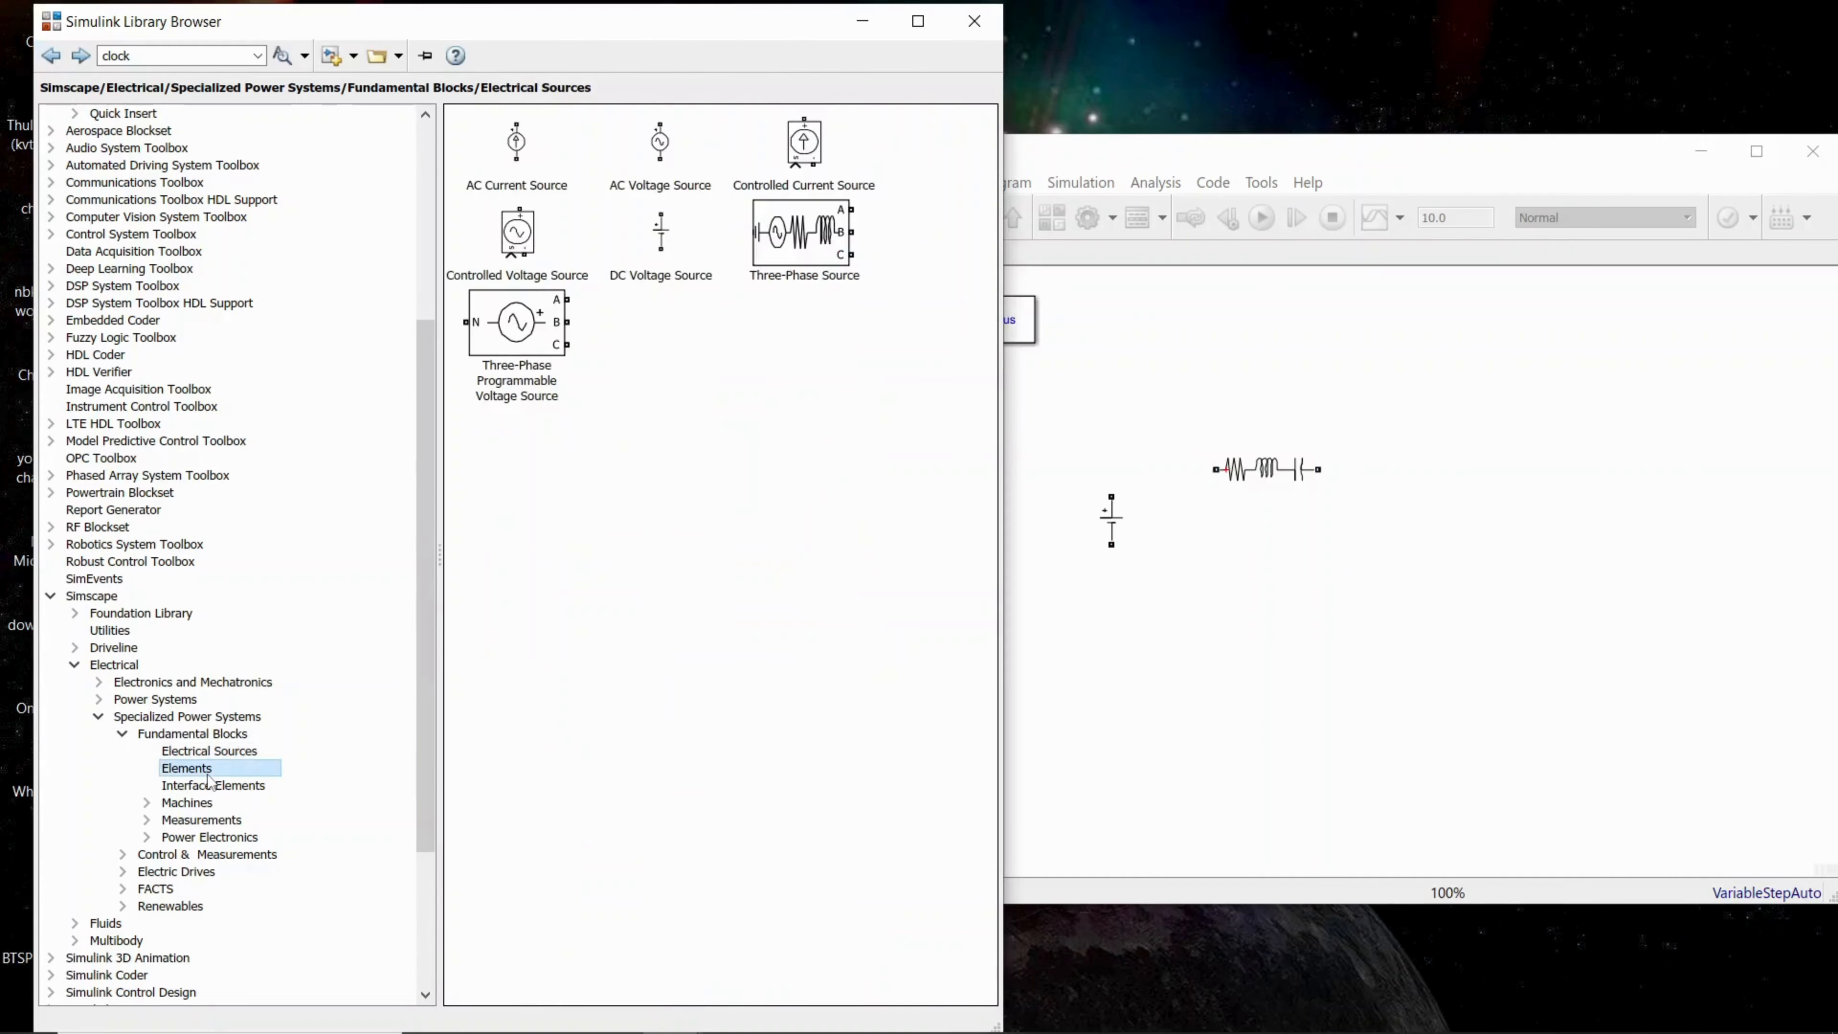
left_click(208, 791)
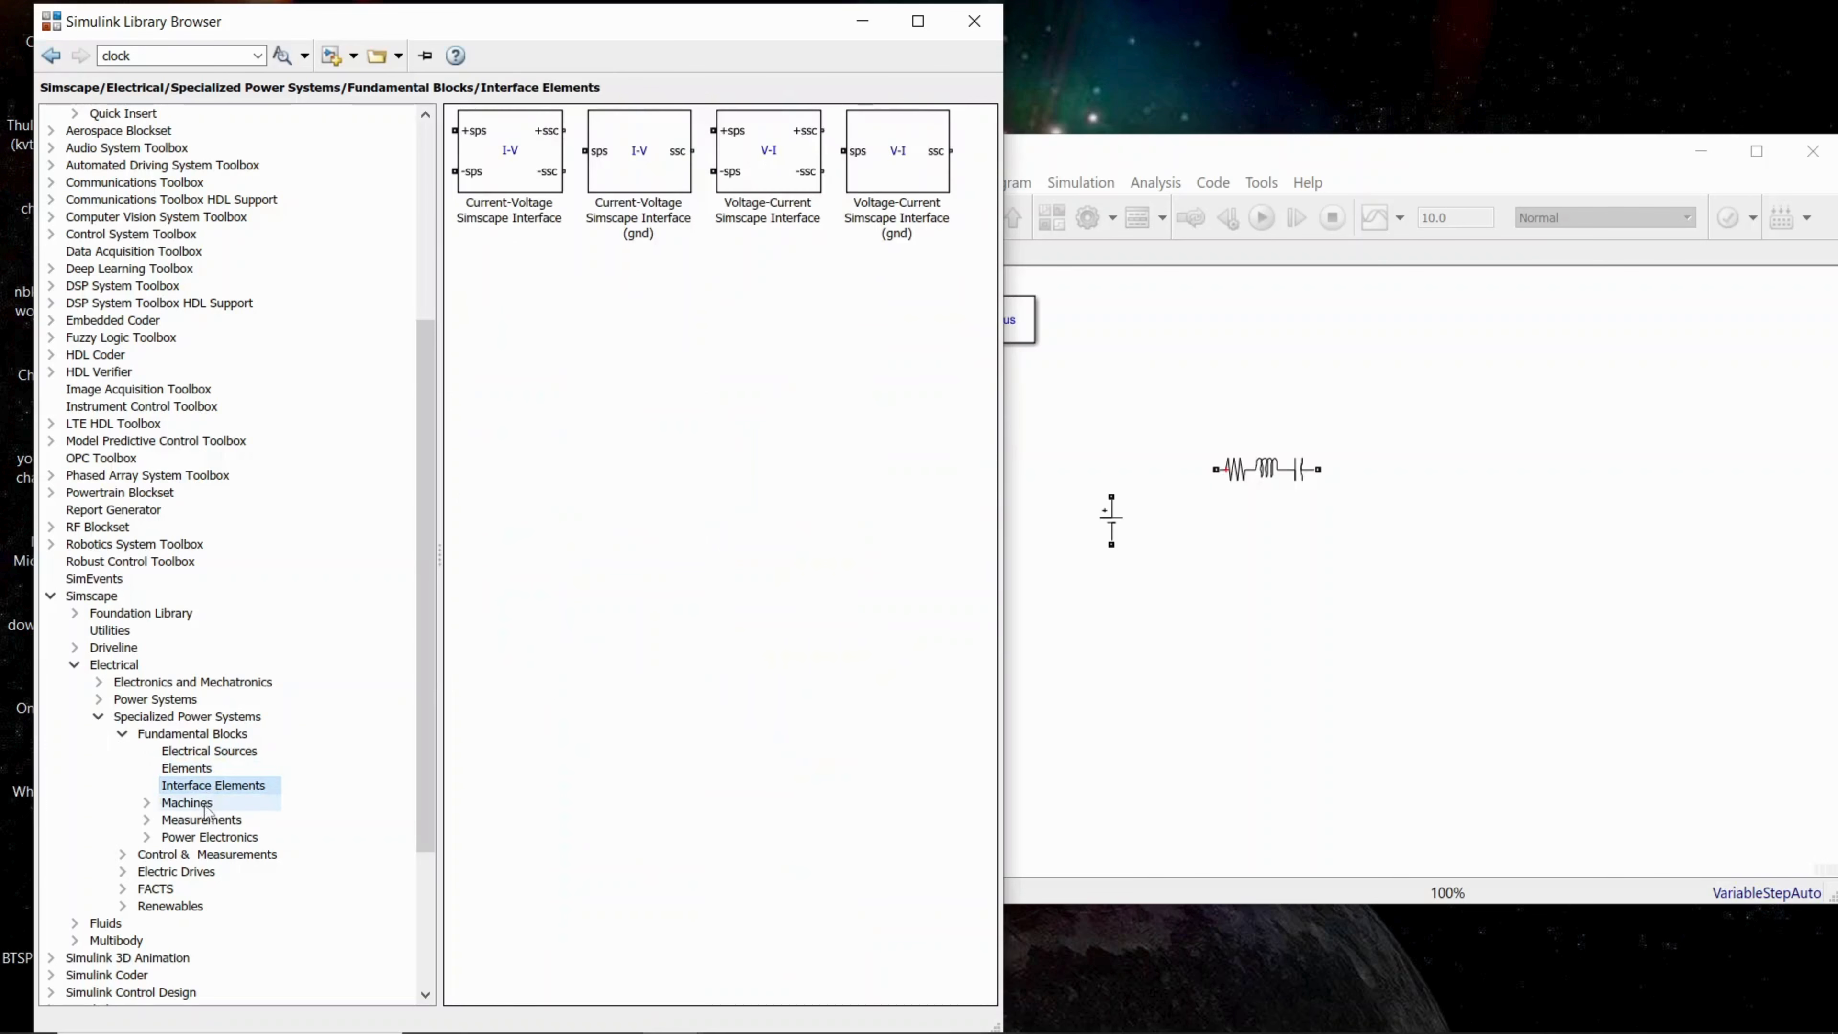
left_click(206, 823)
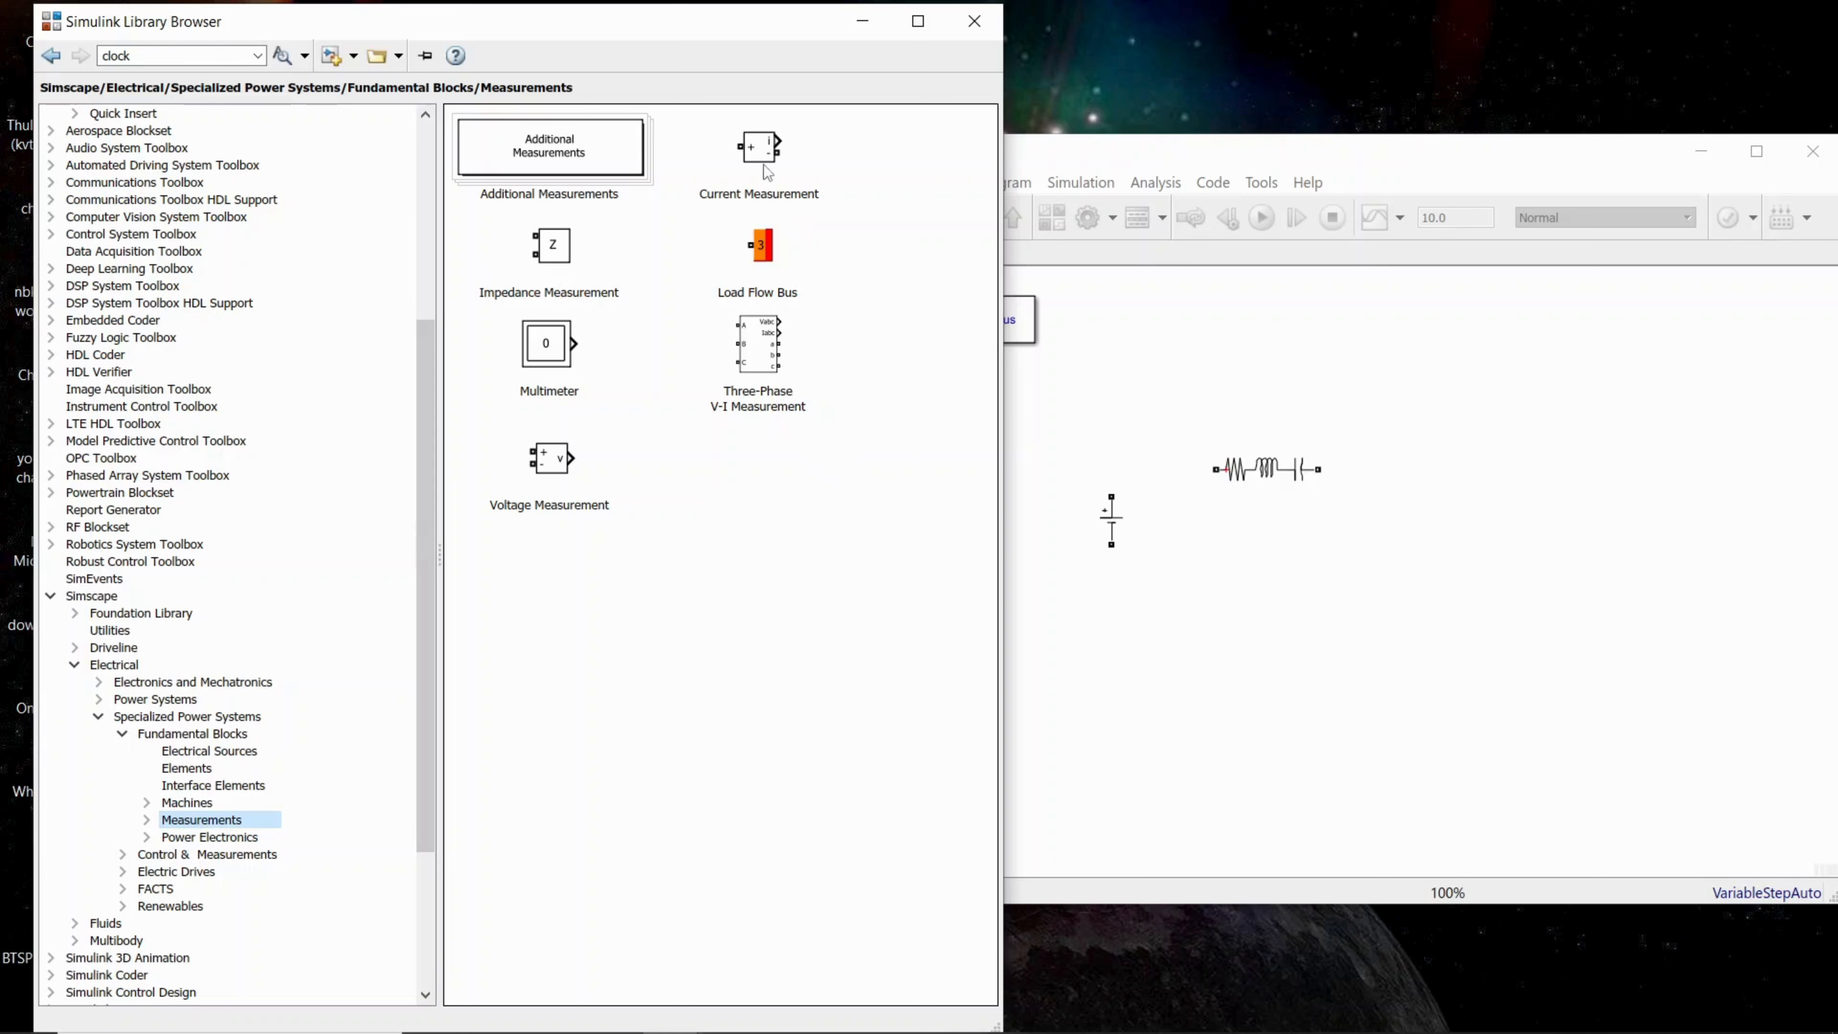
left_click_drag(767, 172, 1238, 393)
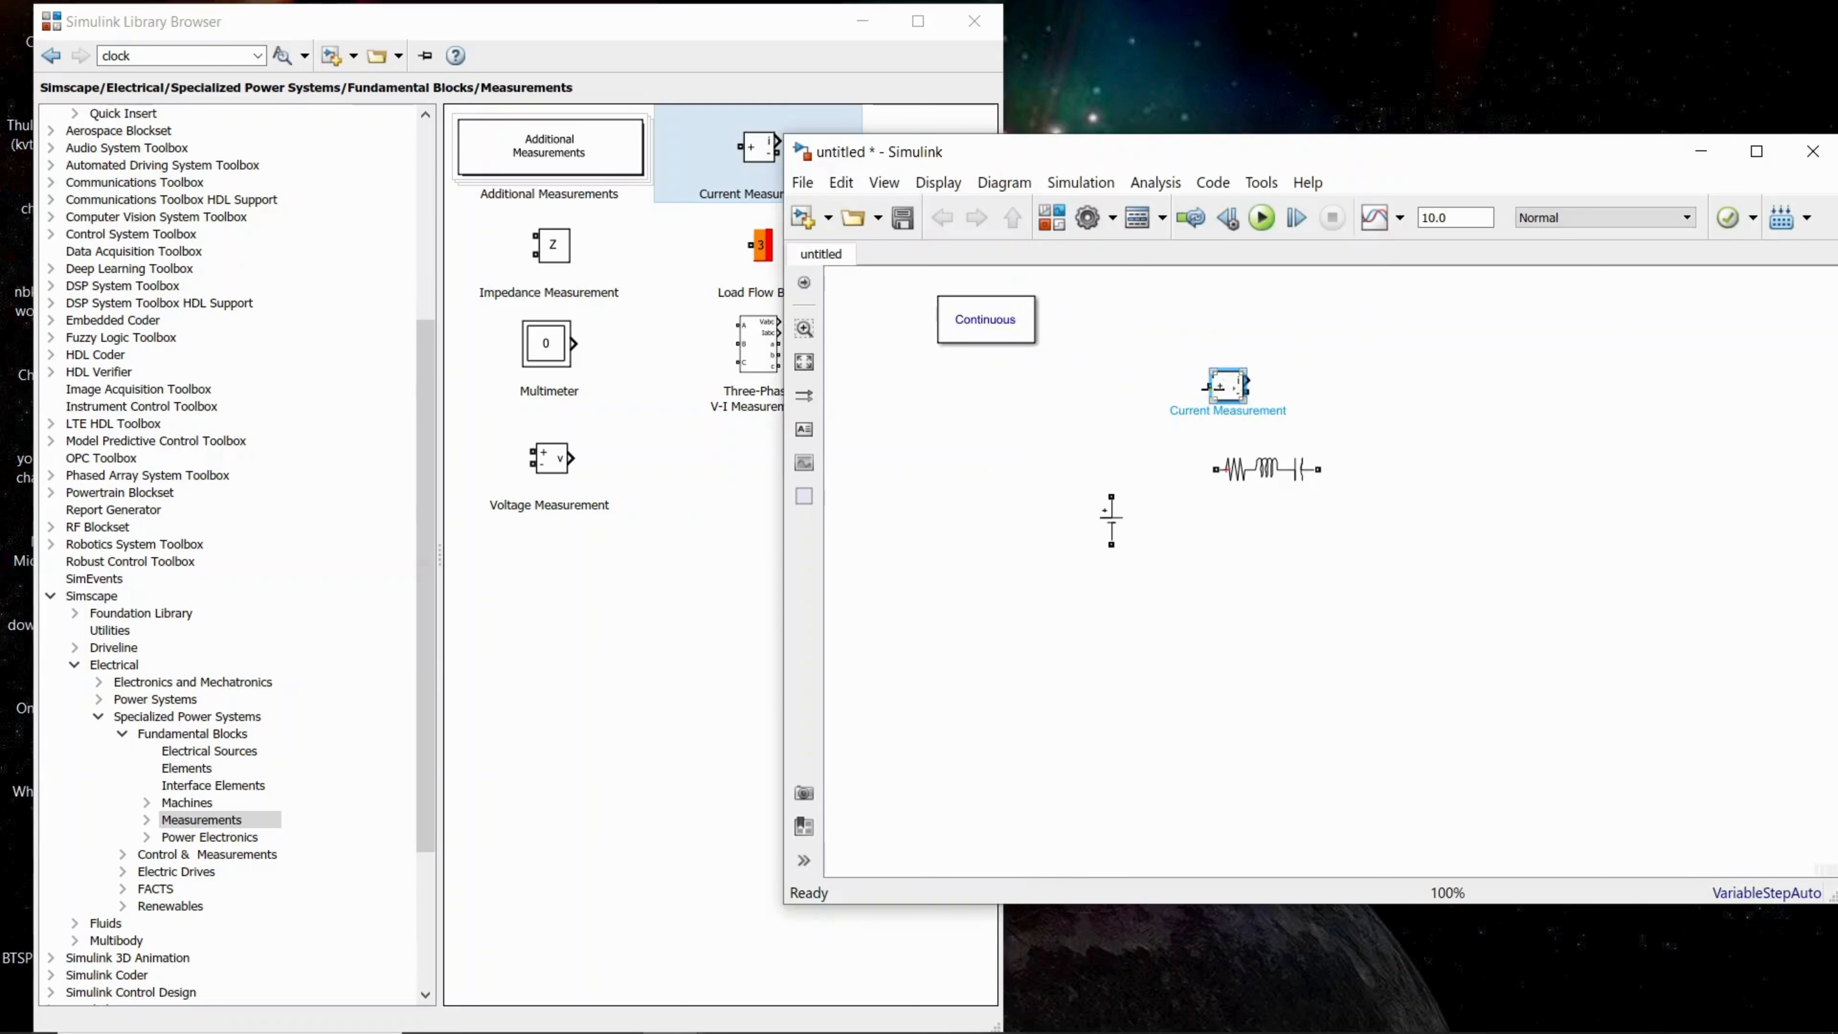
left_click(611, 503)
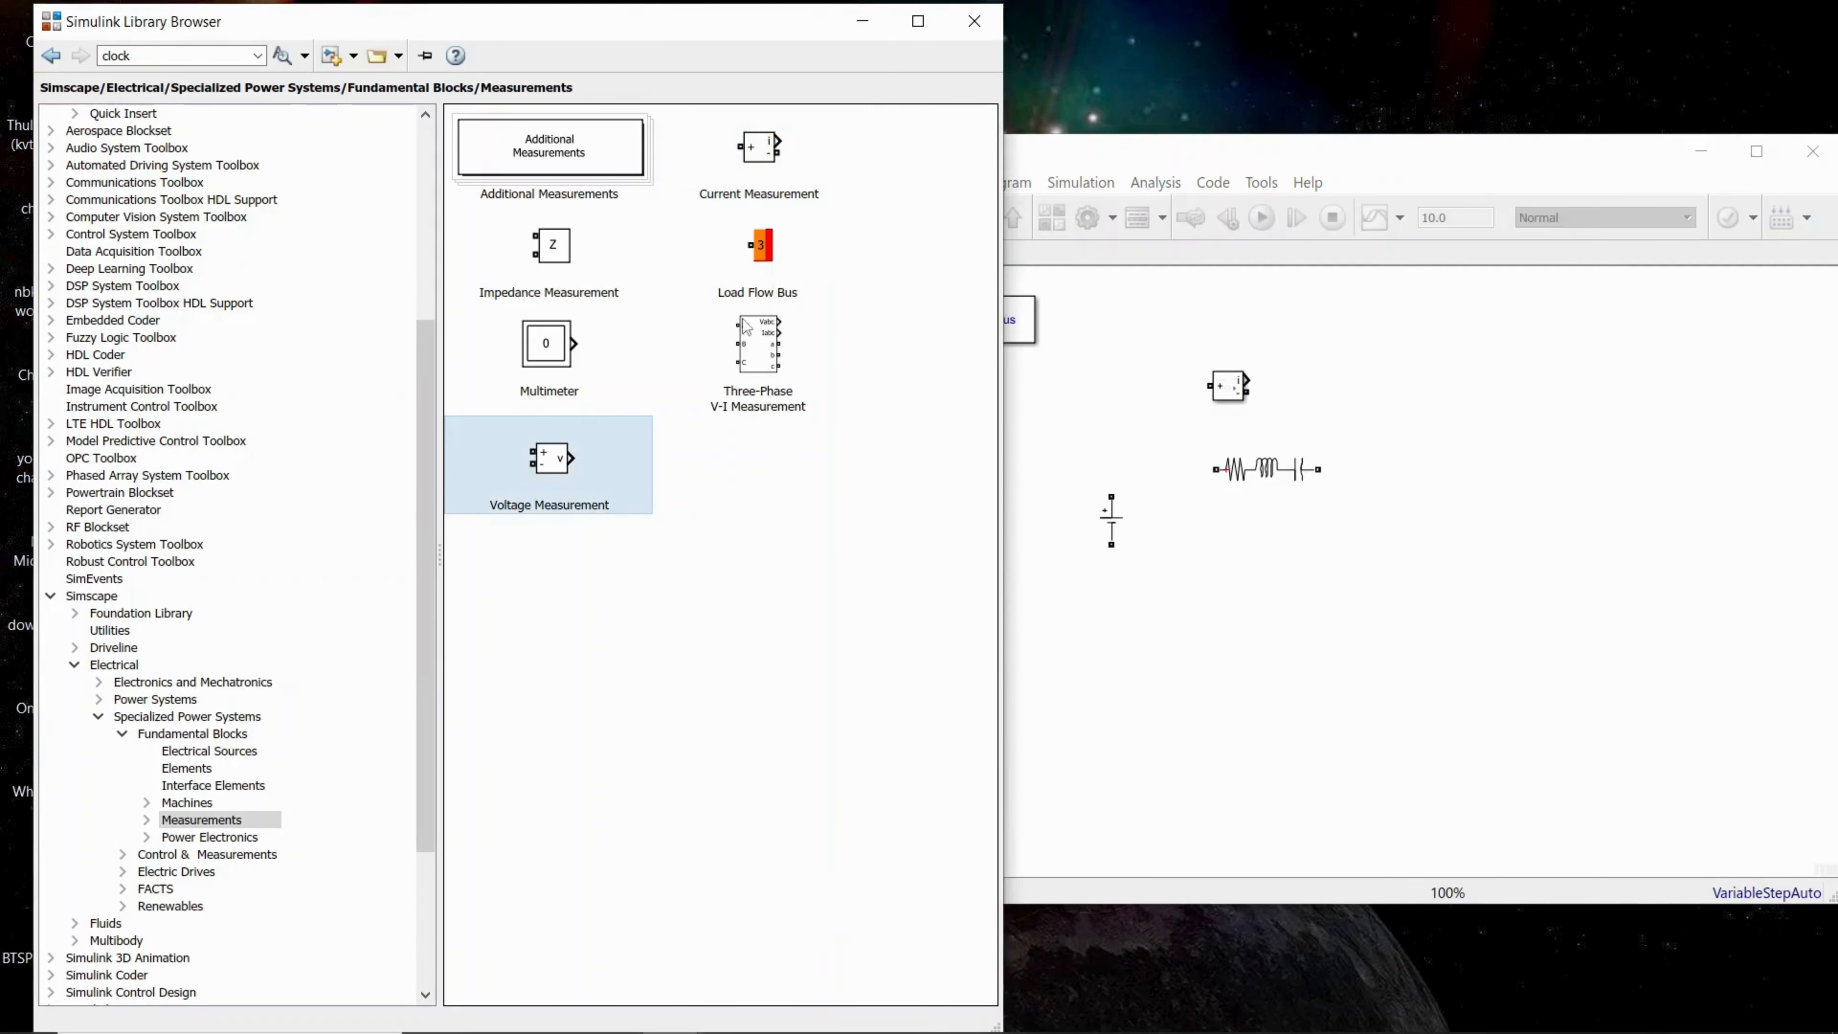
left_click_drag(552, 469, 1179, 659)
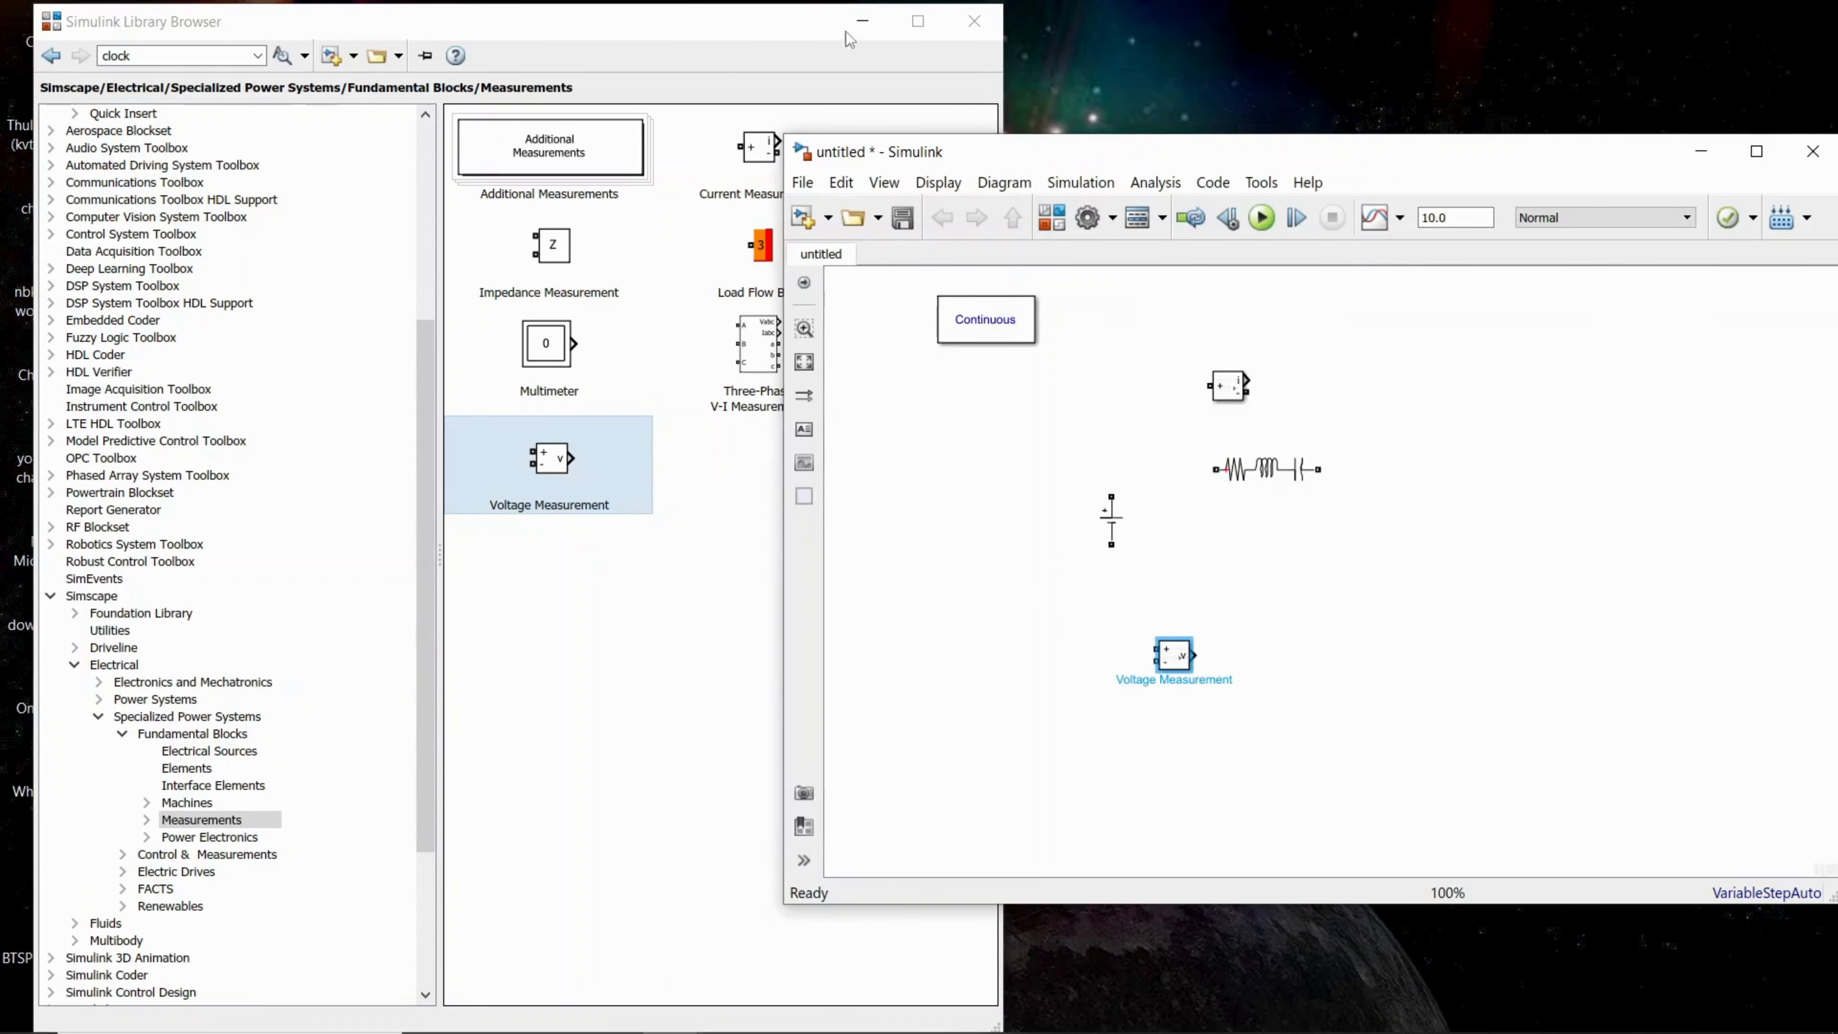
Step: Minimize the Library Browser, restore the zparamtersupdated model and position its output-port-open circuit beside the untitled model as a reference
left_click(859, 23)
left_click(670, 1010)
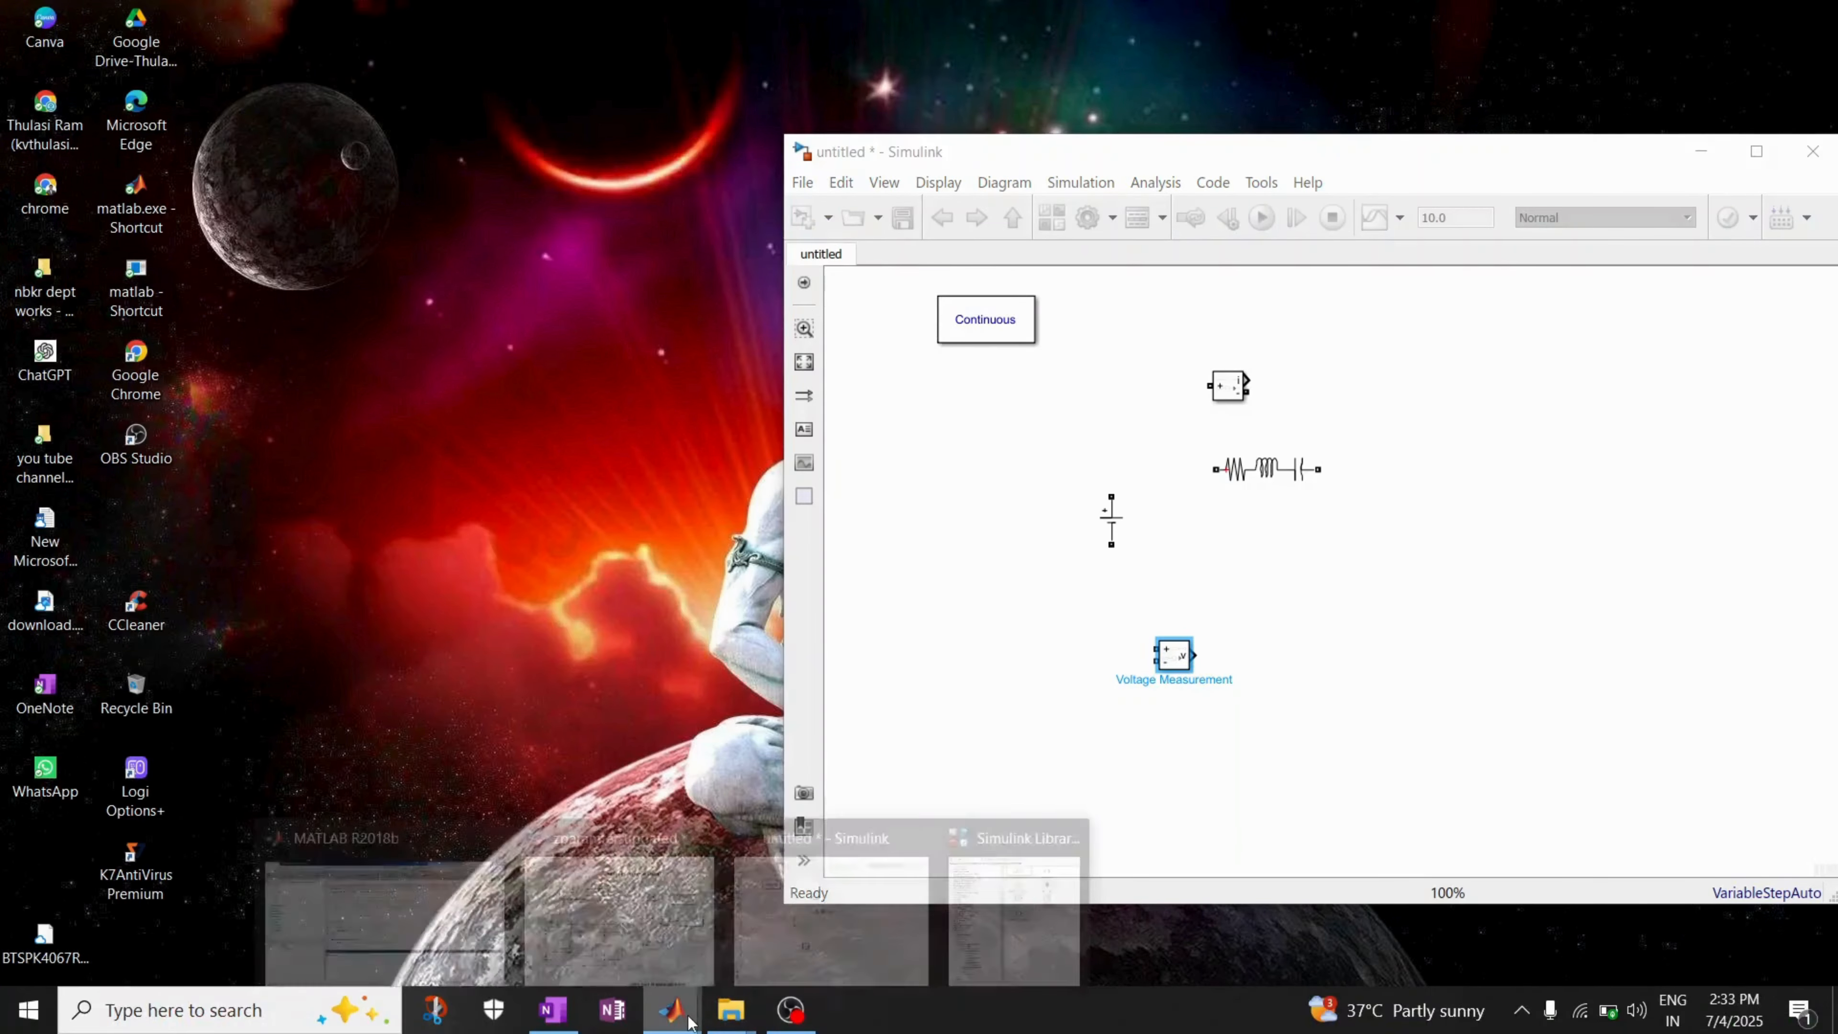
left_click(661, 969)
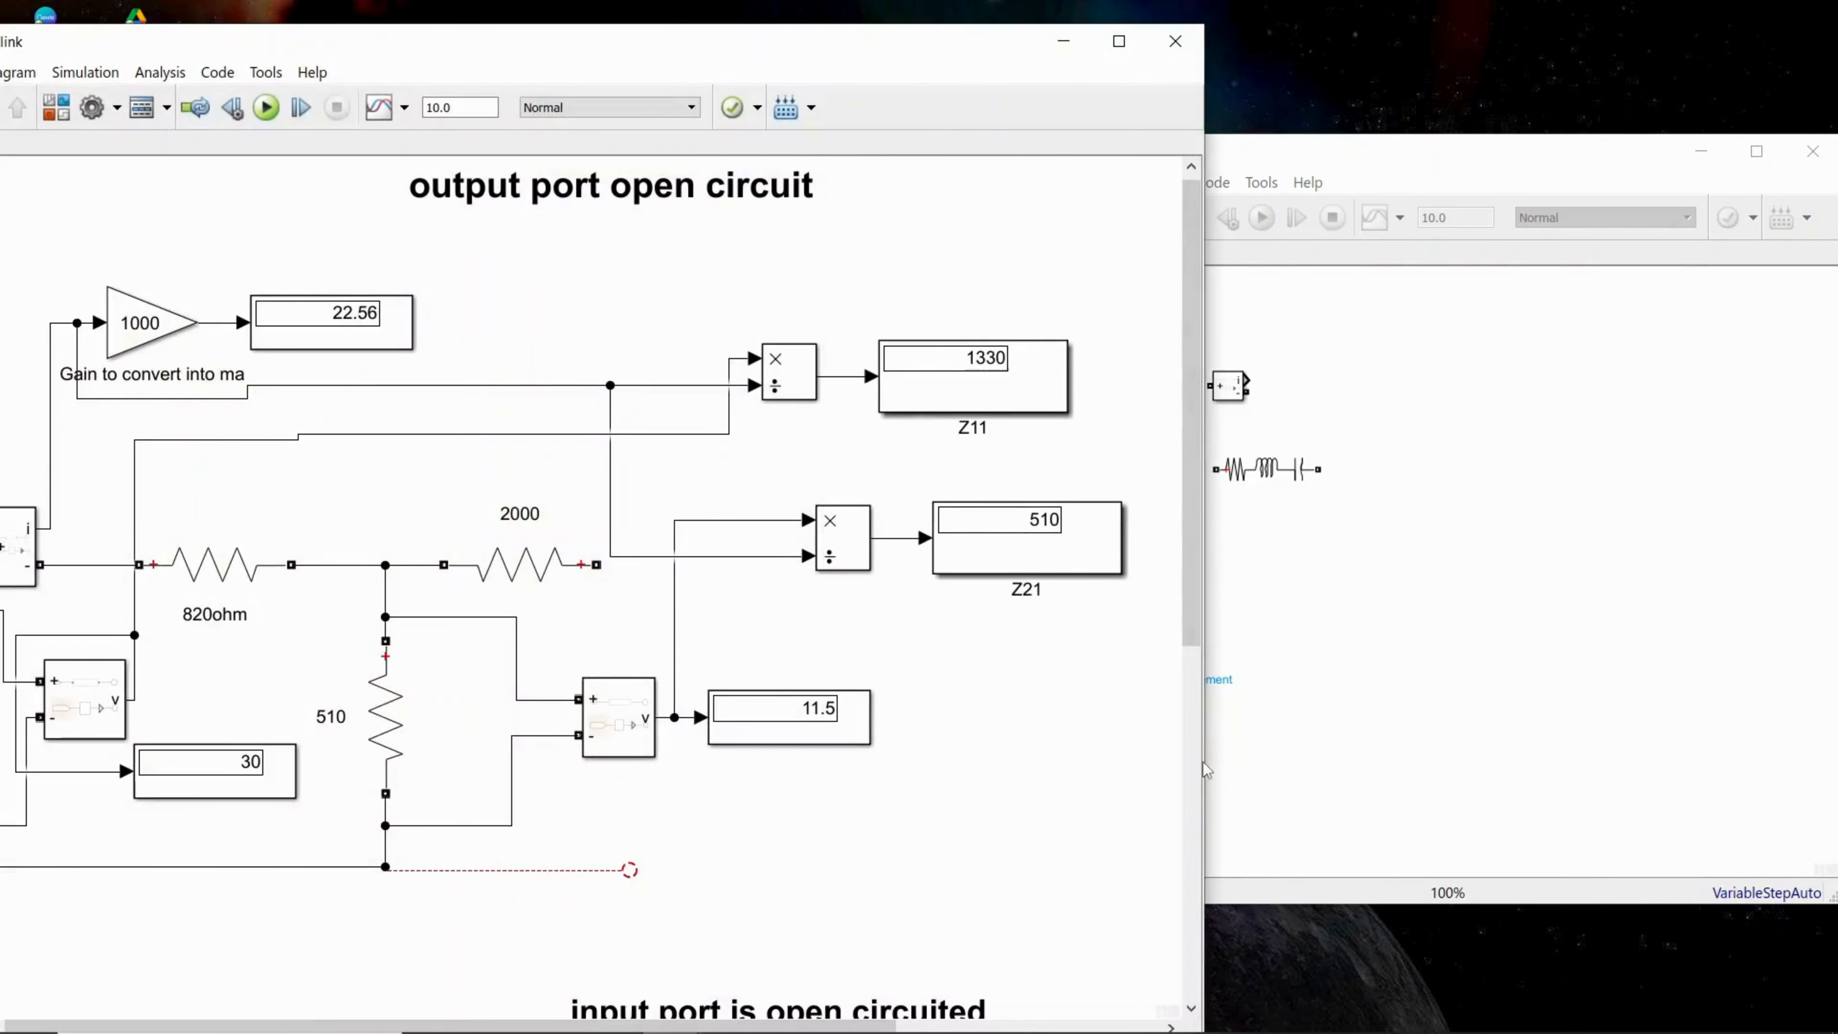
left_click_drag(1206, 768, 1176, 770)
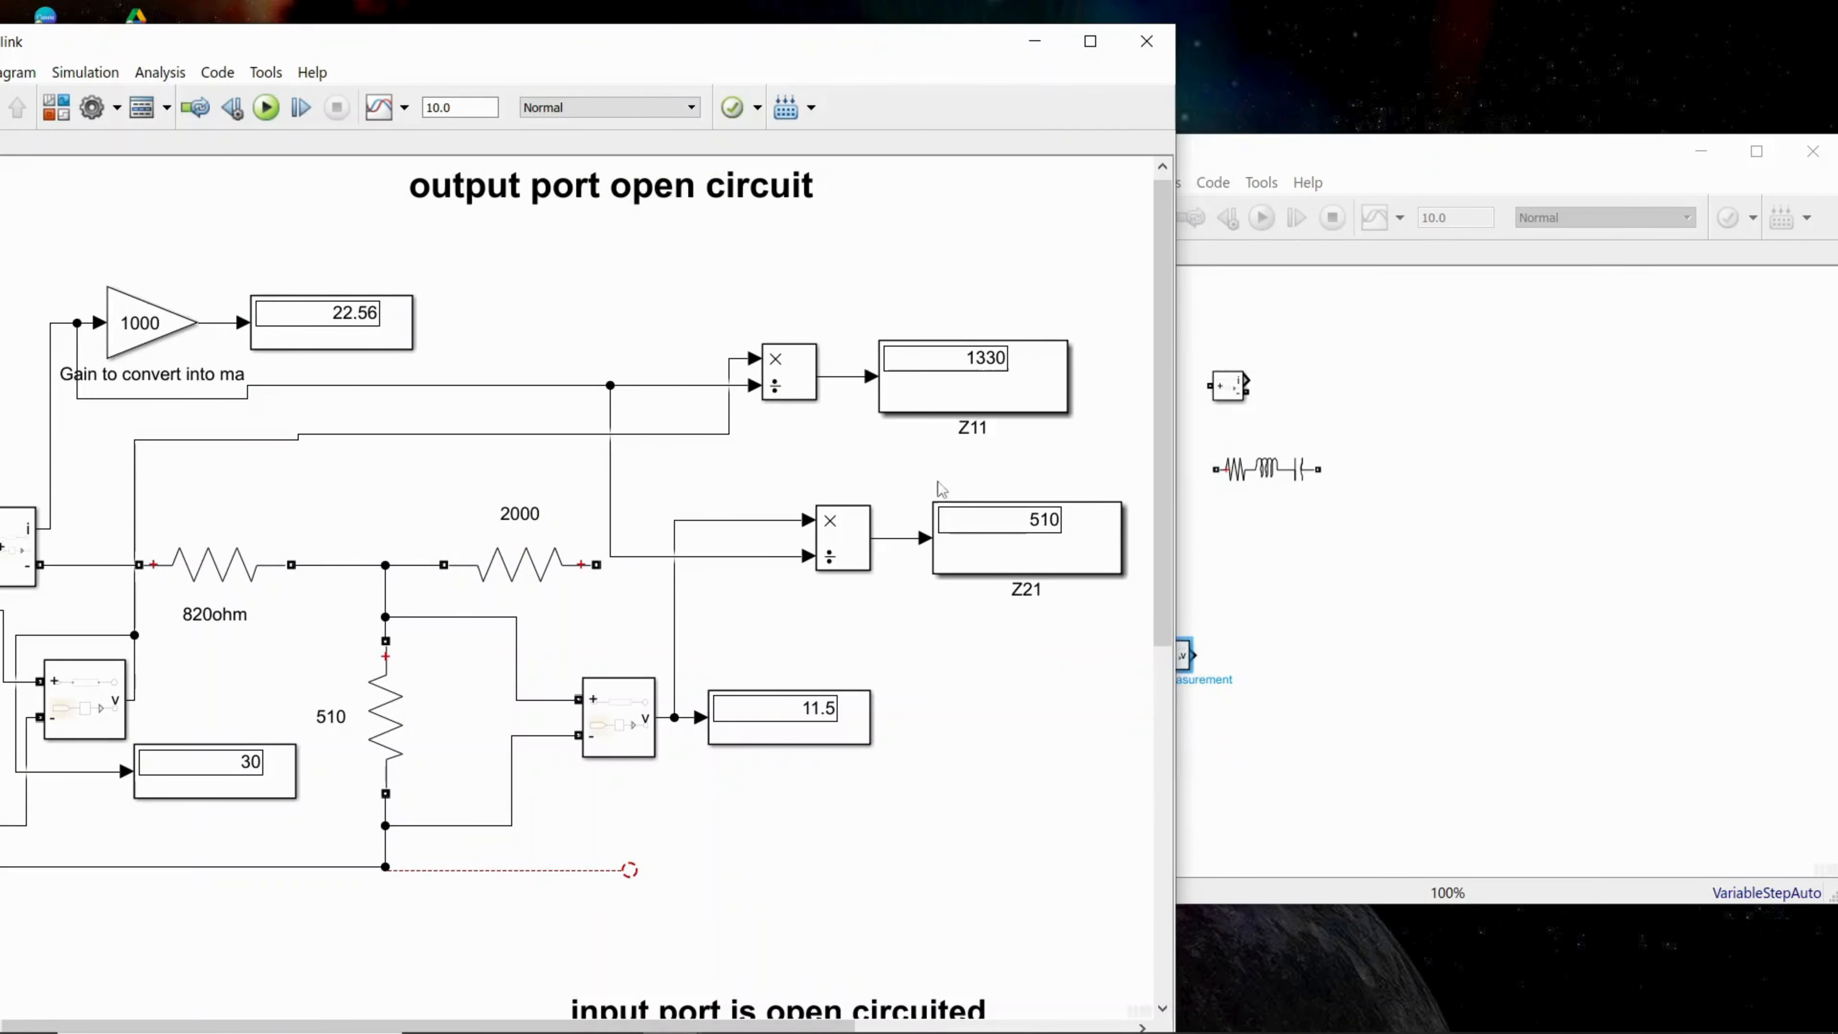
left_click_drag(778, 55, 1151, 33)
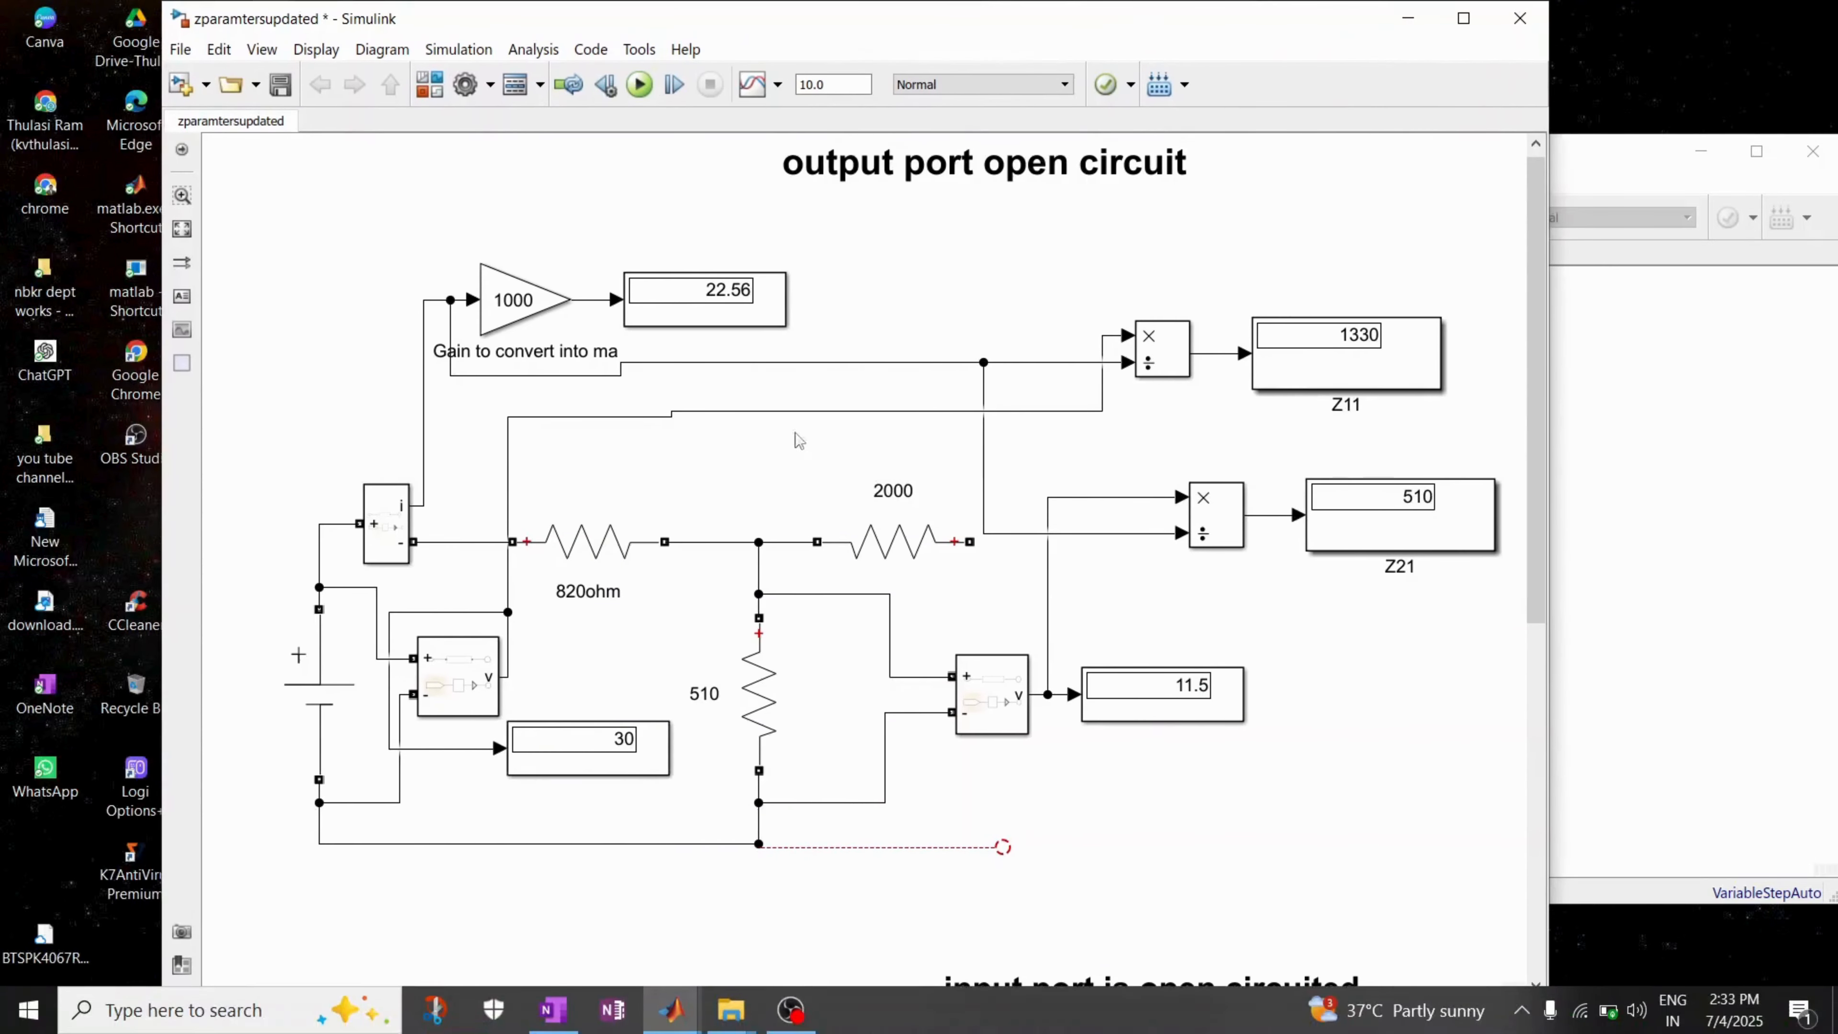
left_click_drag(759, 30, 724, 30)
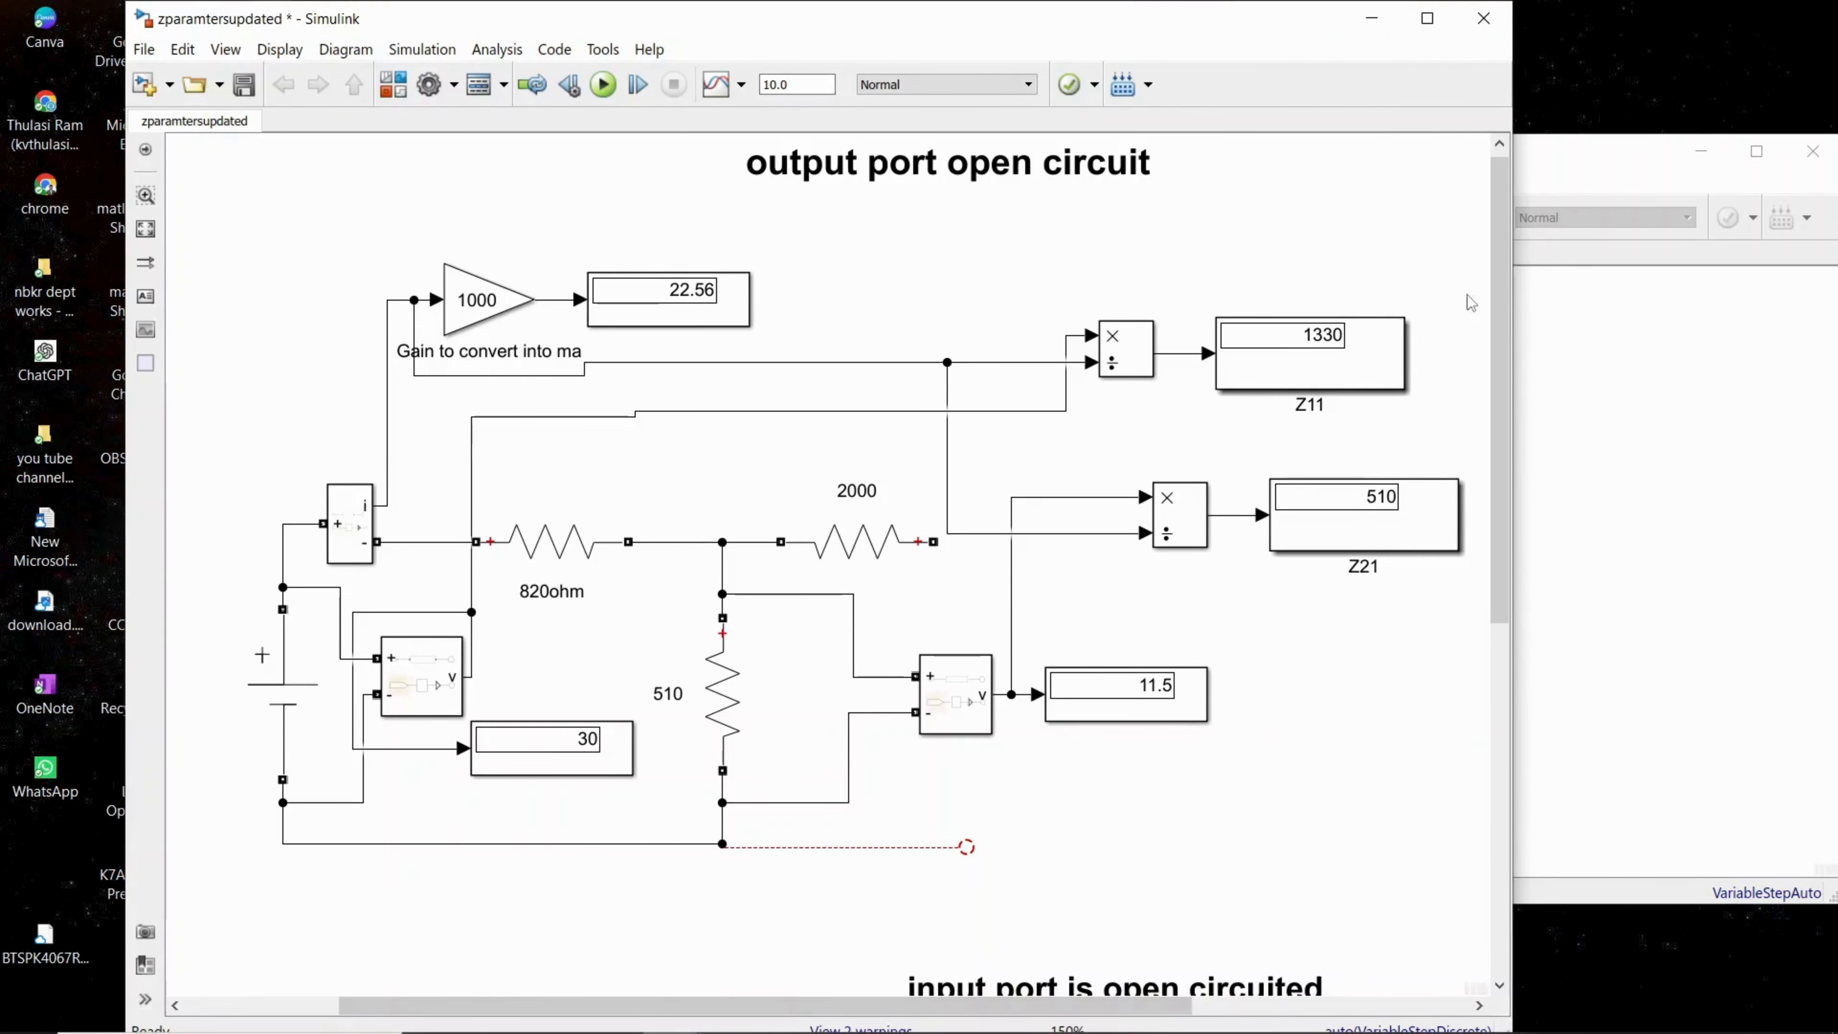
left_click(1634, 376)
left_click_drag(1120, 21, 879, 42)
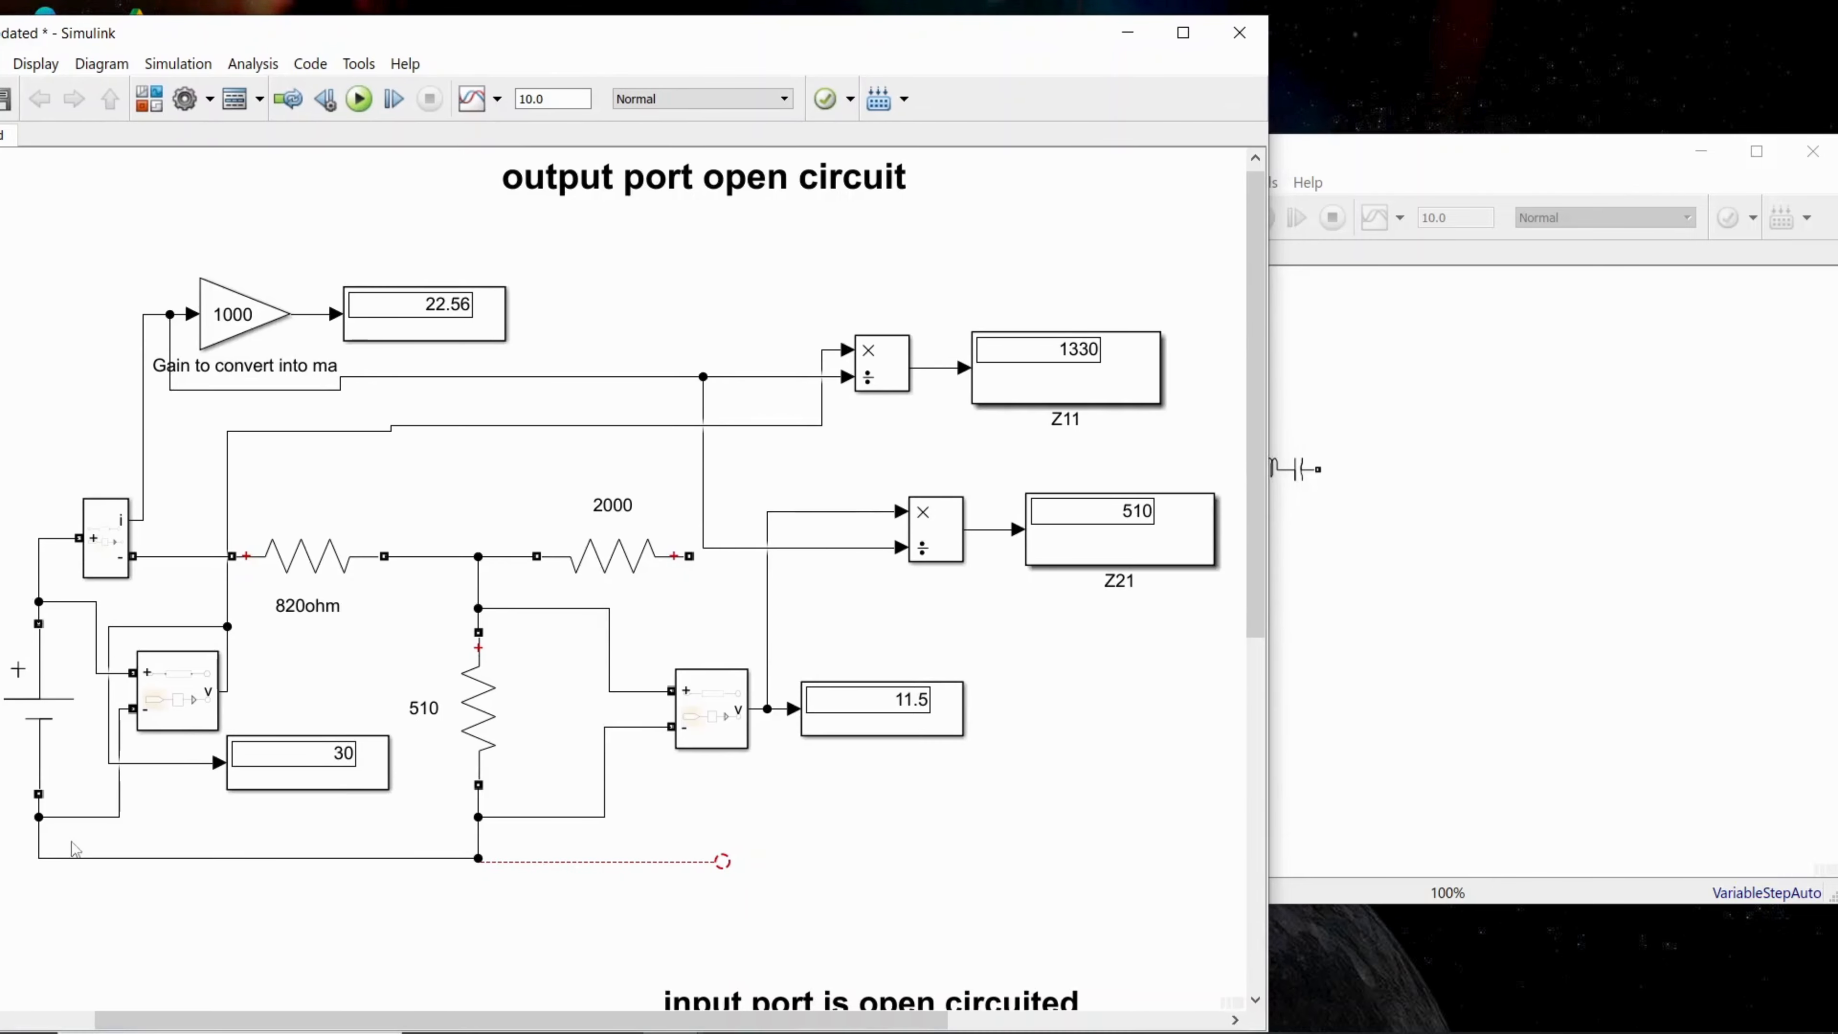
Step: Bring the untitled model to the front and extend its window to the full height of the screen
left_click(1506, 556)
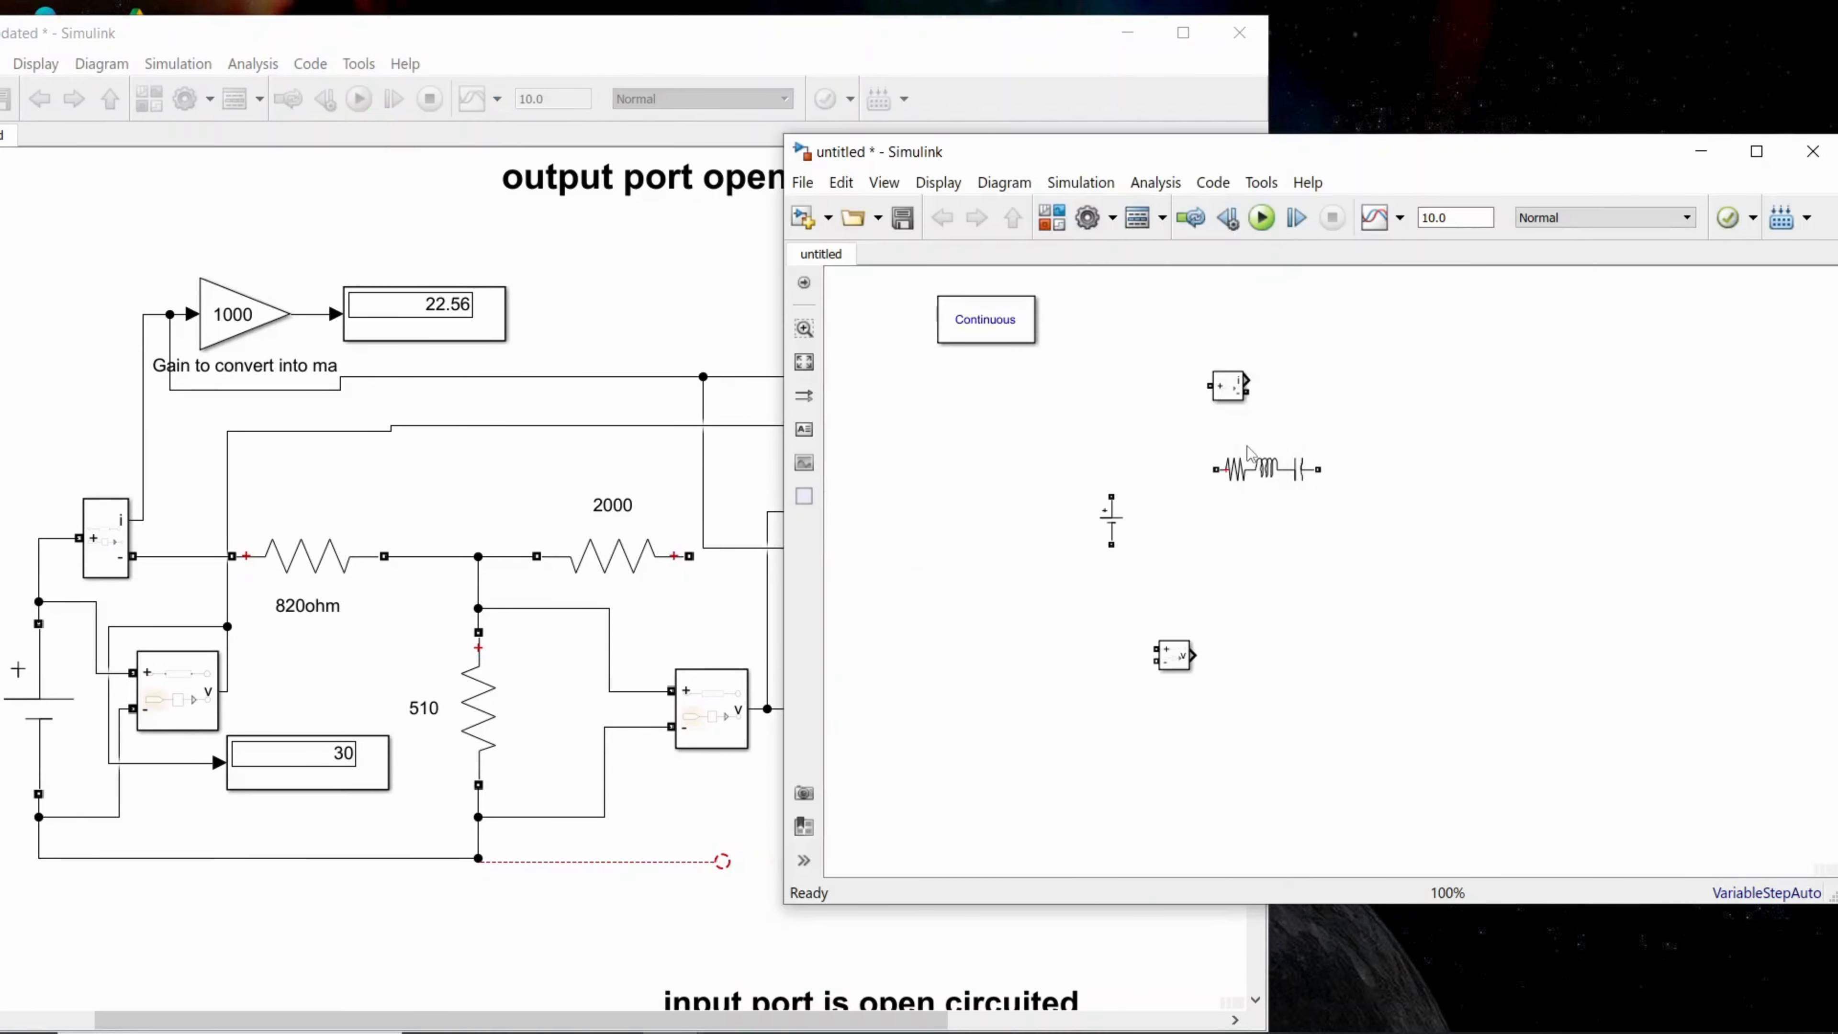
left_click_drag(1334, 162, 1339, 138)
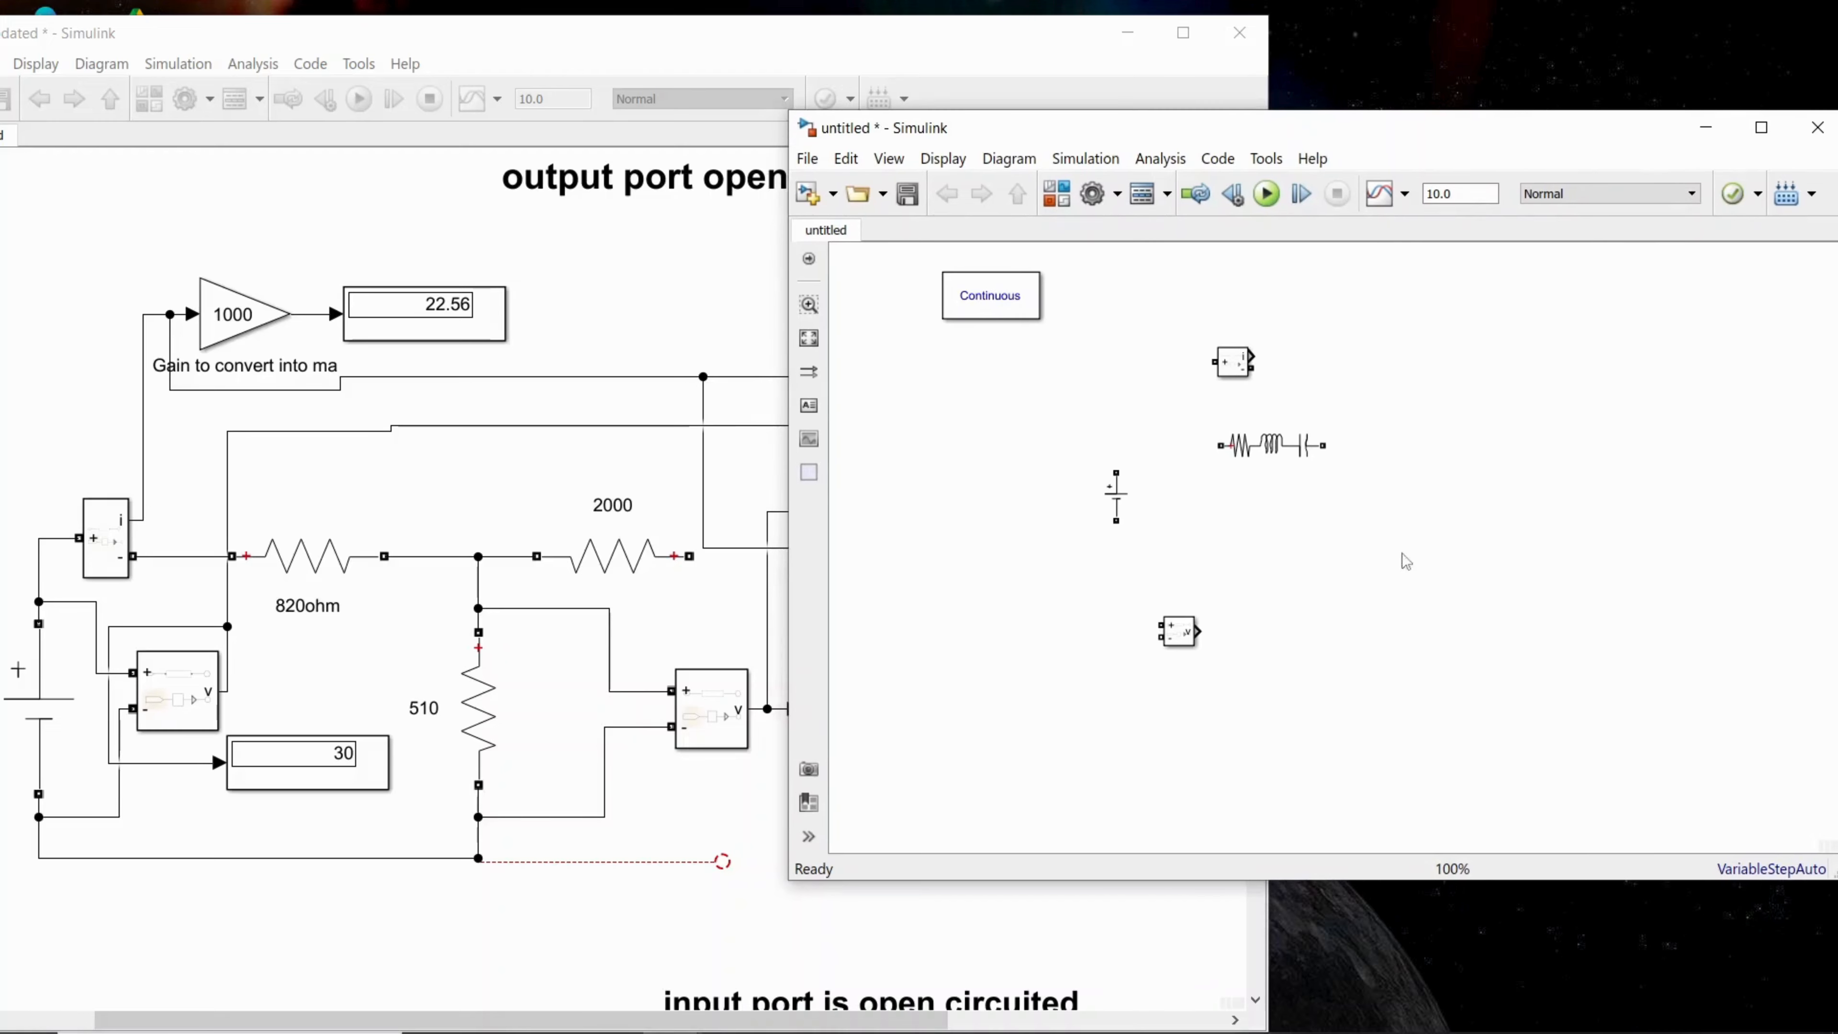
left_click_drag(1405, 880, 1405, 1031)
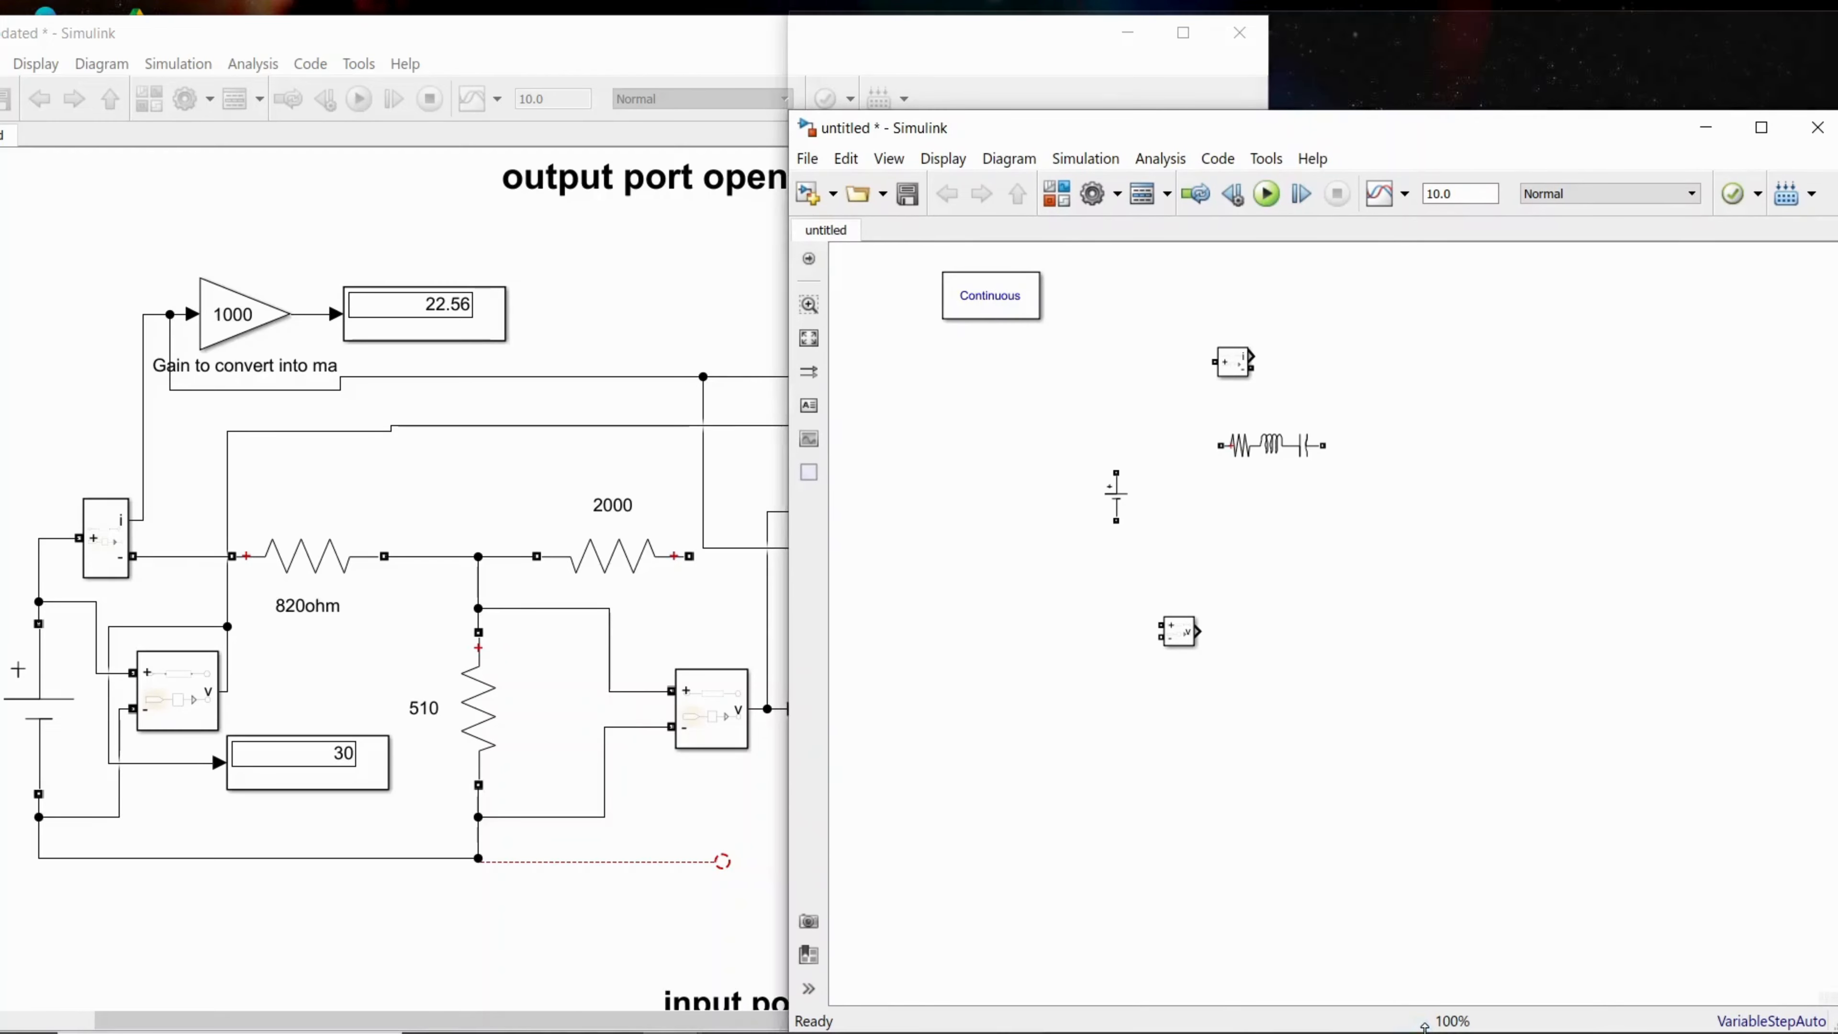
Step: Set the Series RLC Branch's branch type to R and apply the change
left_click(1279, 353)
double_click(1279, 354)
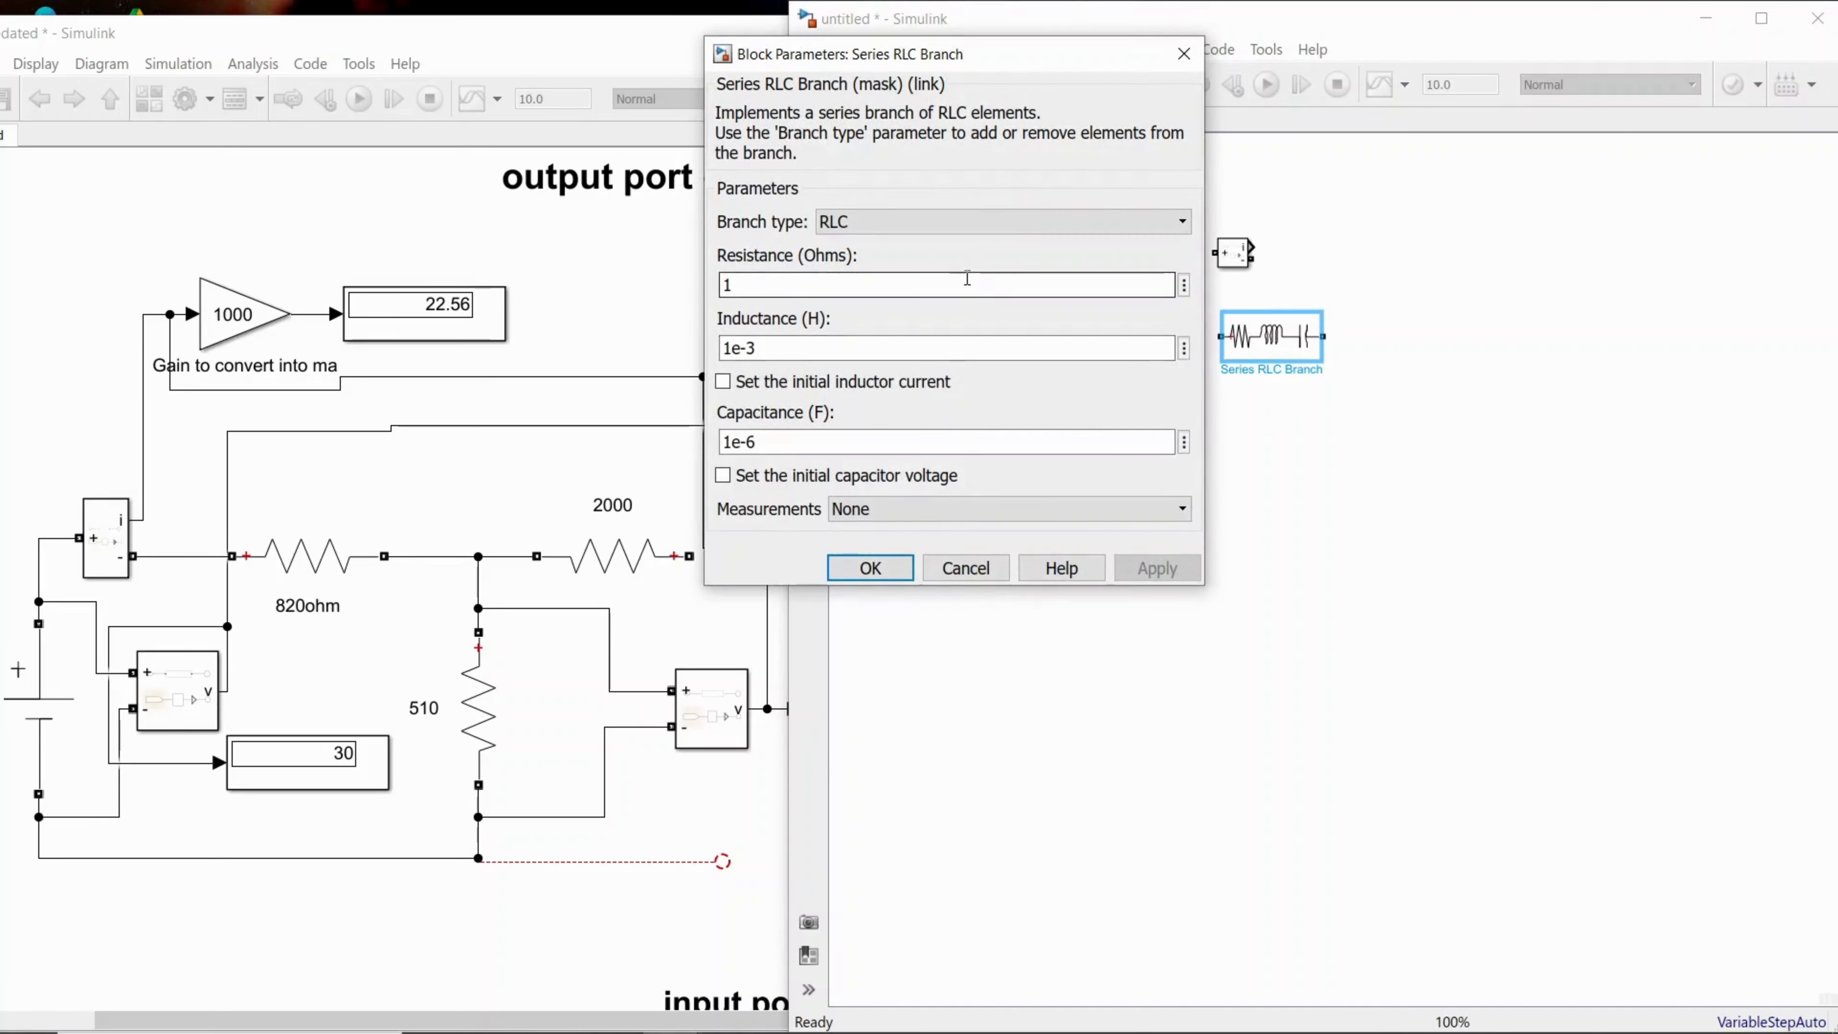
left_click(915, 226)
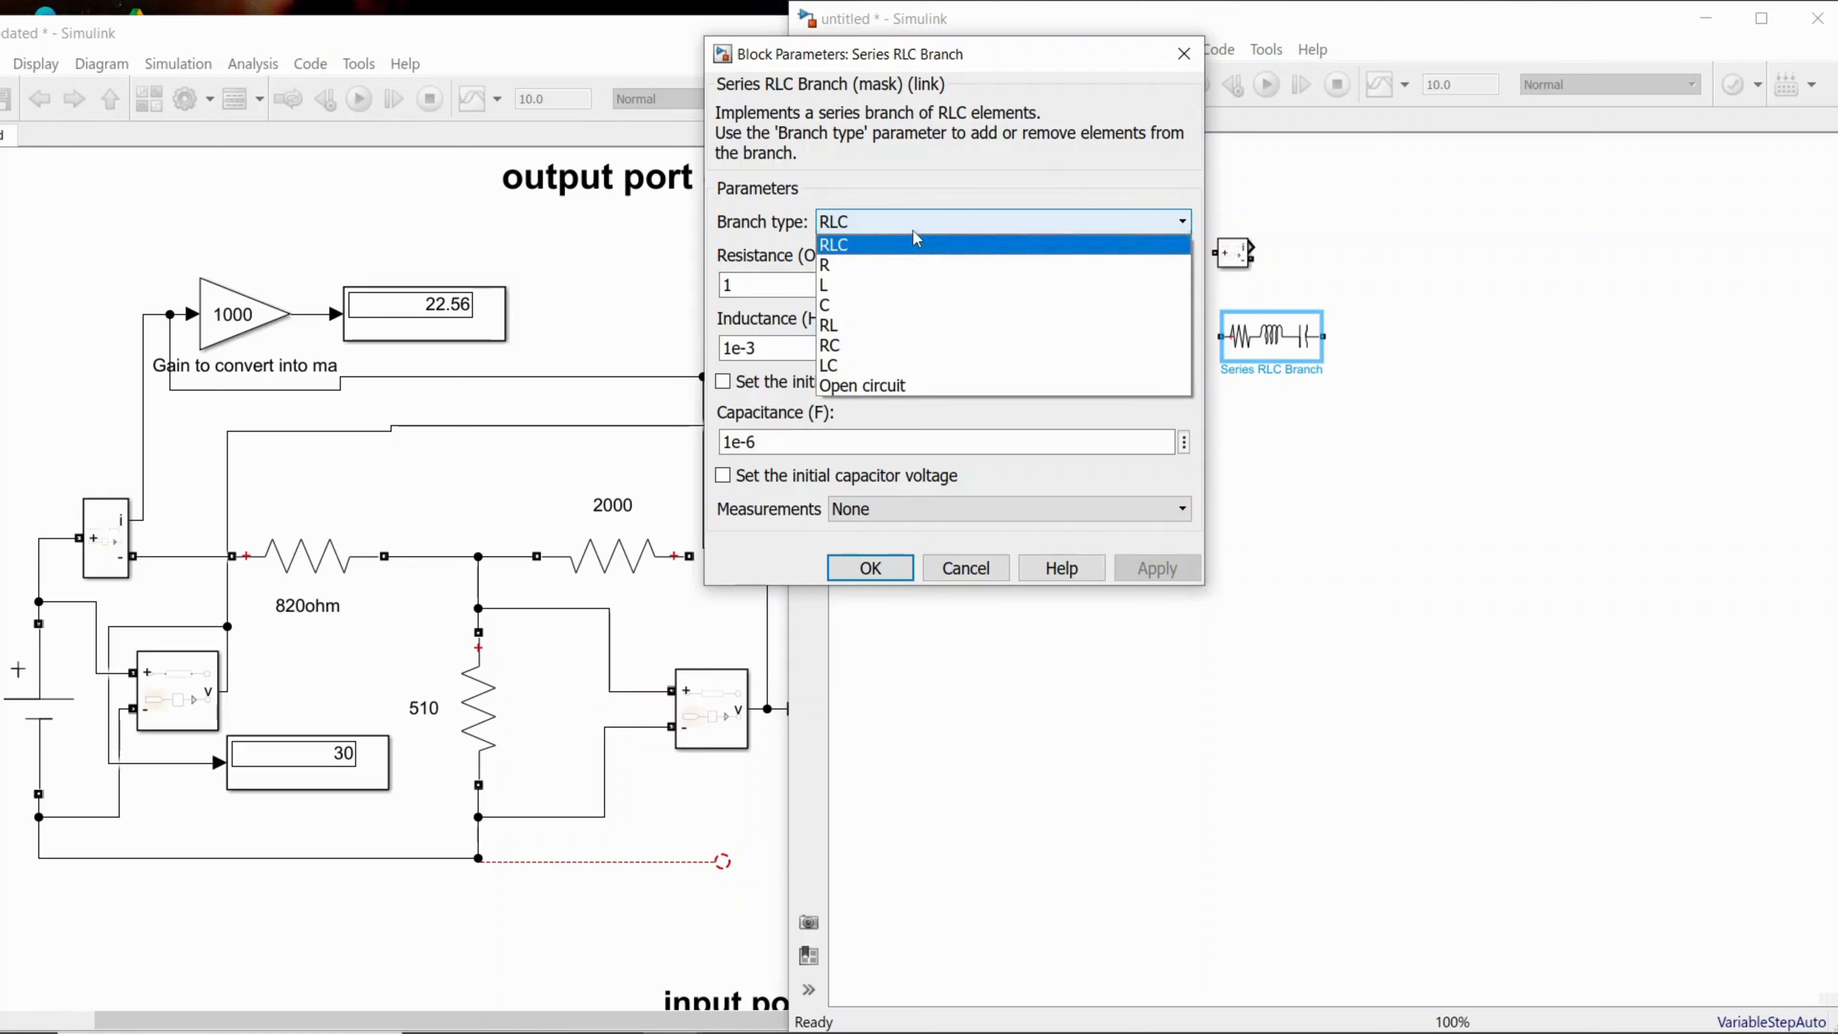
left_click(866, 265)
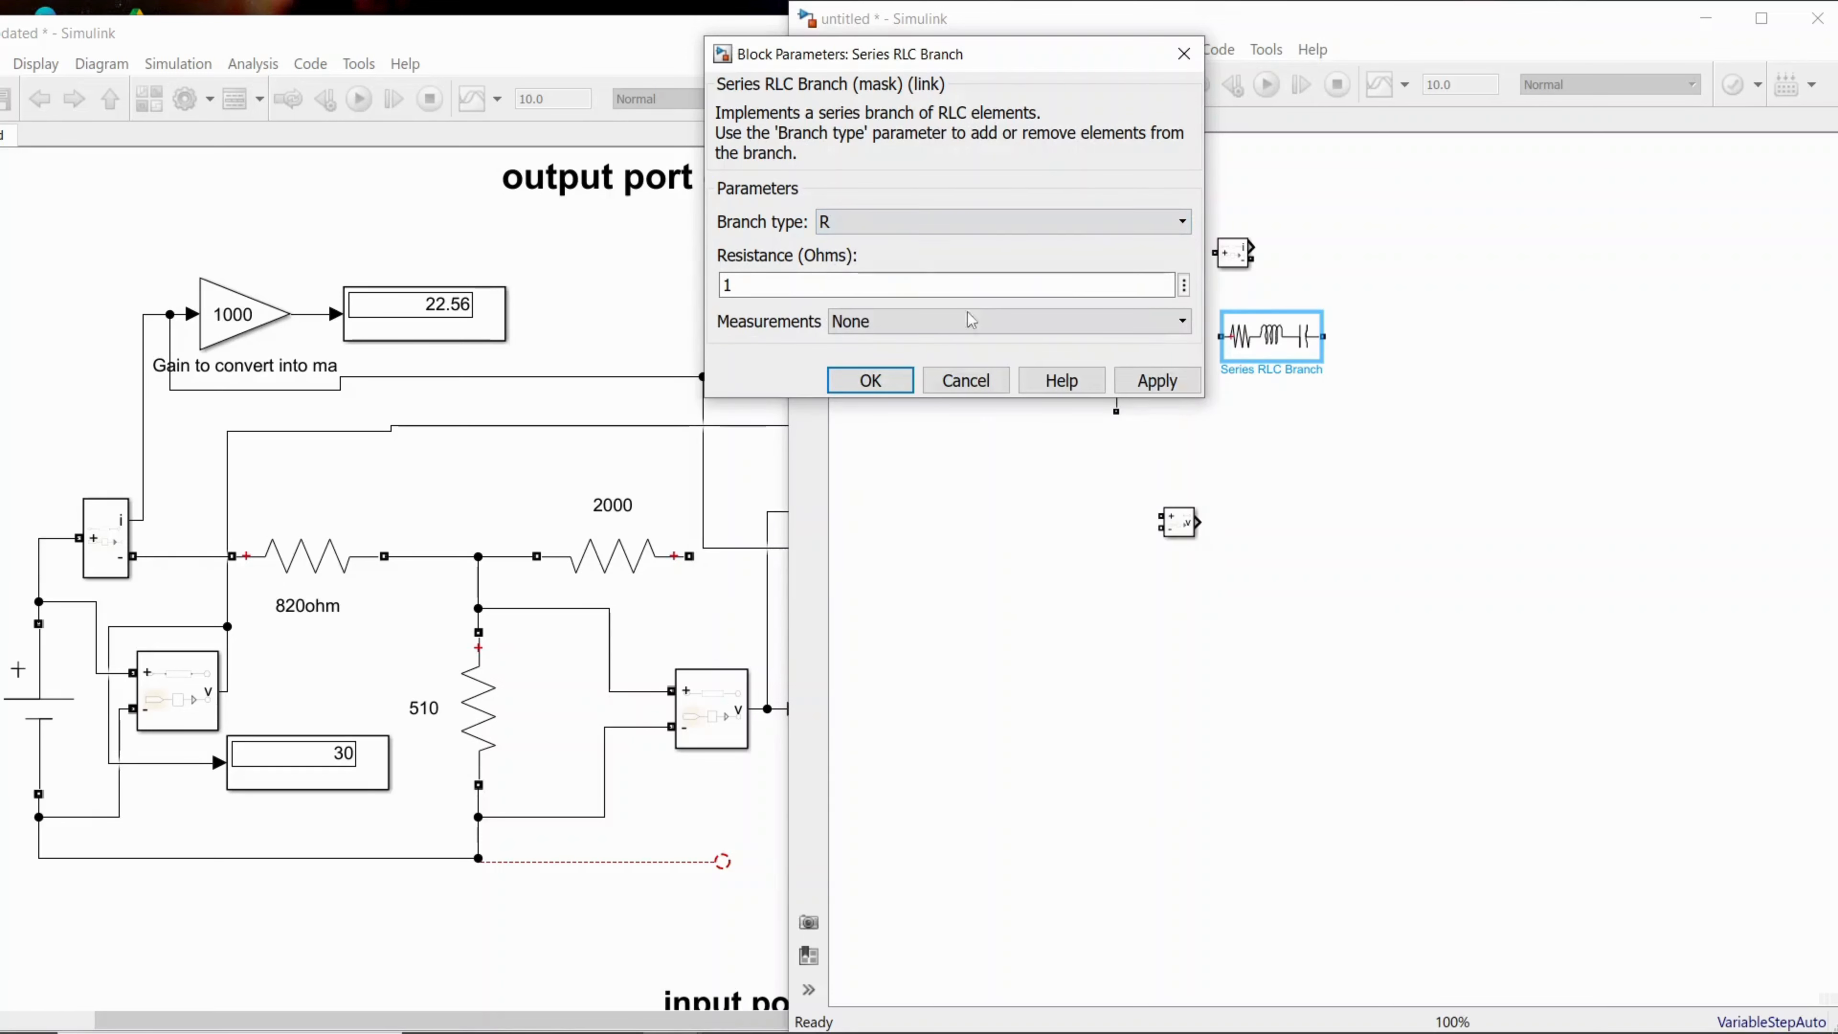
left_click(1155, 381)
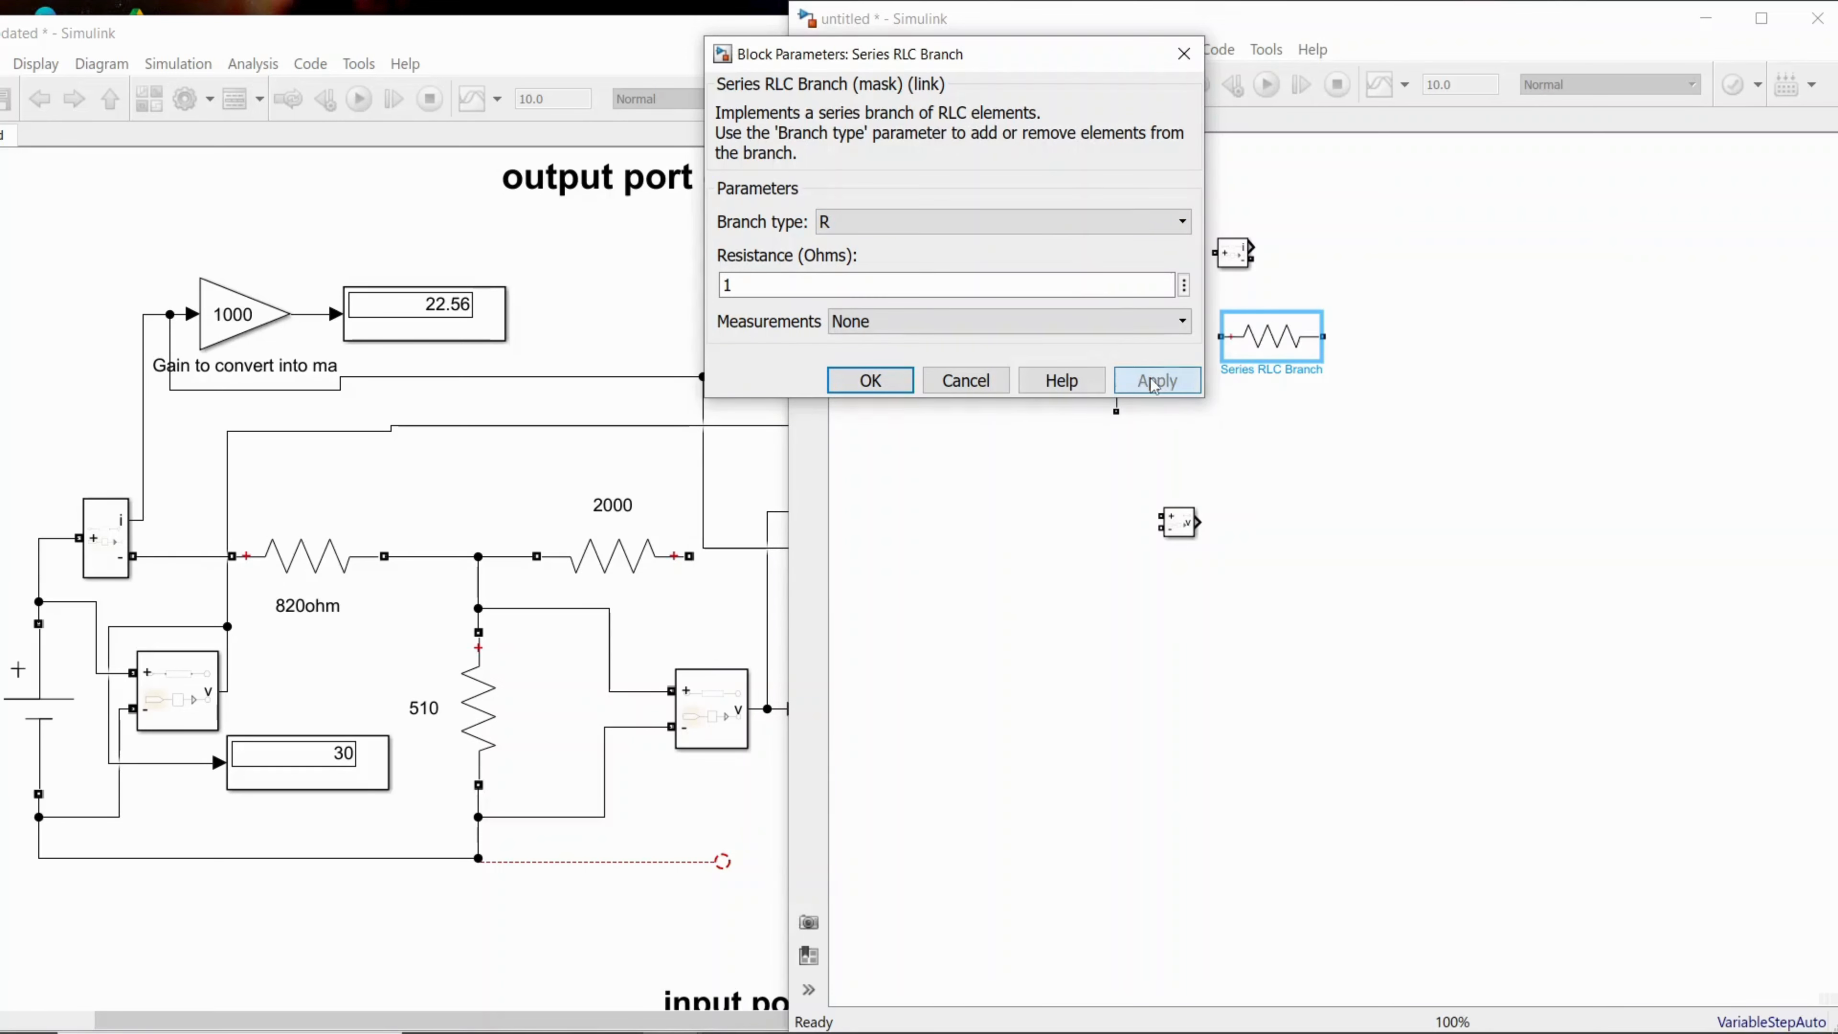
left_click(873, 381)
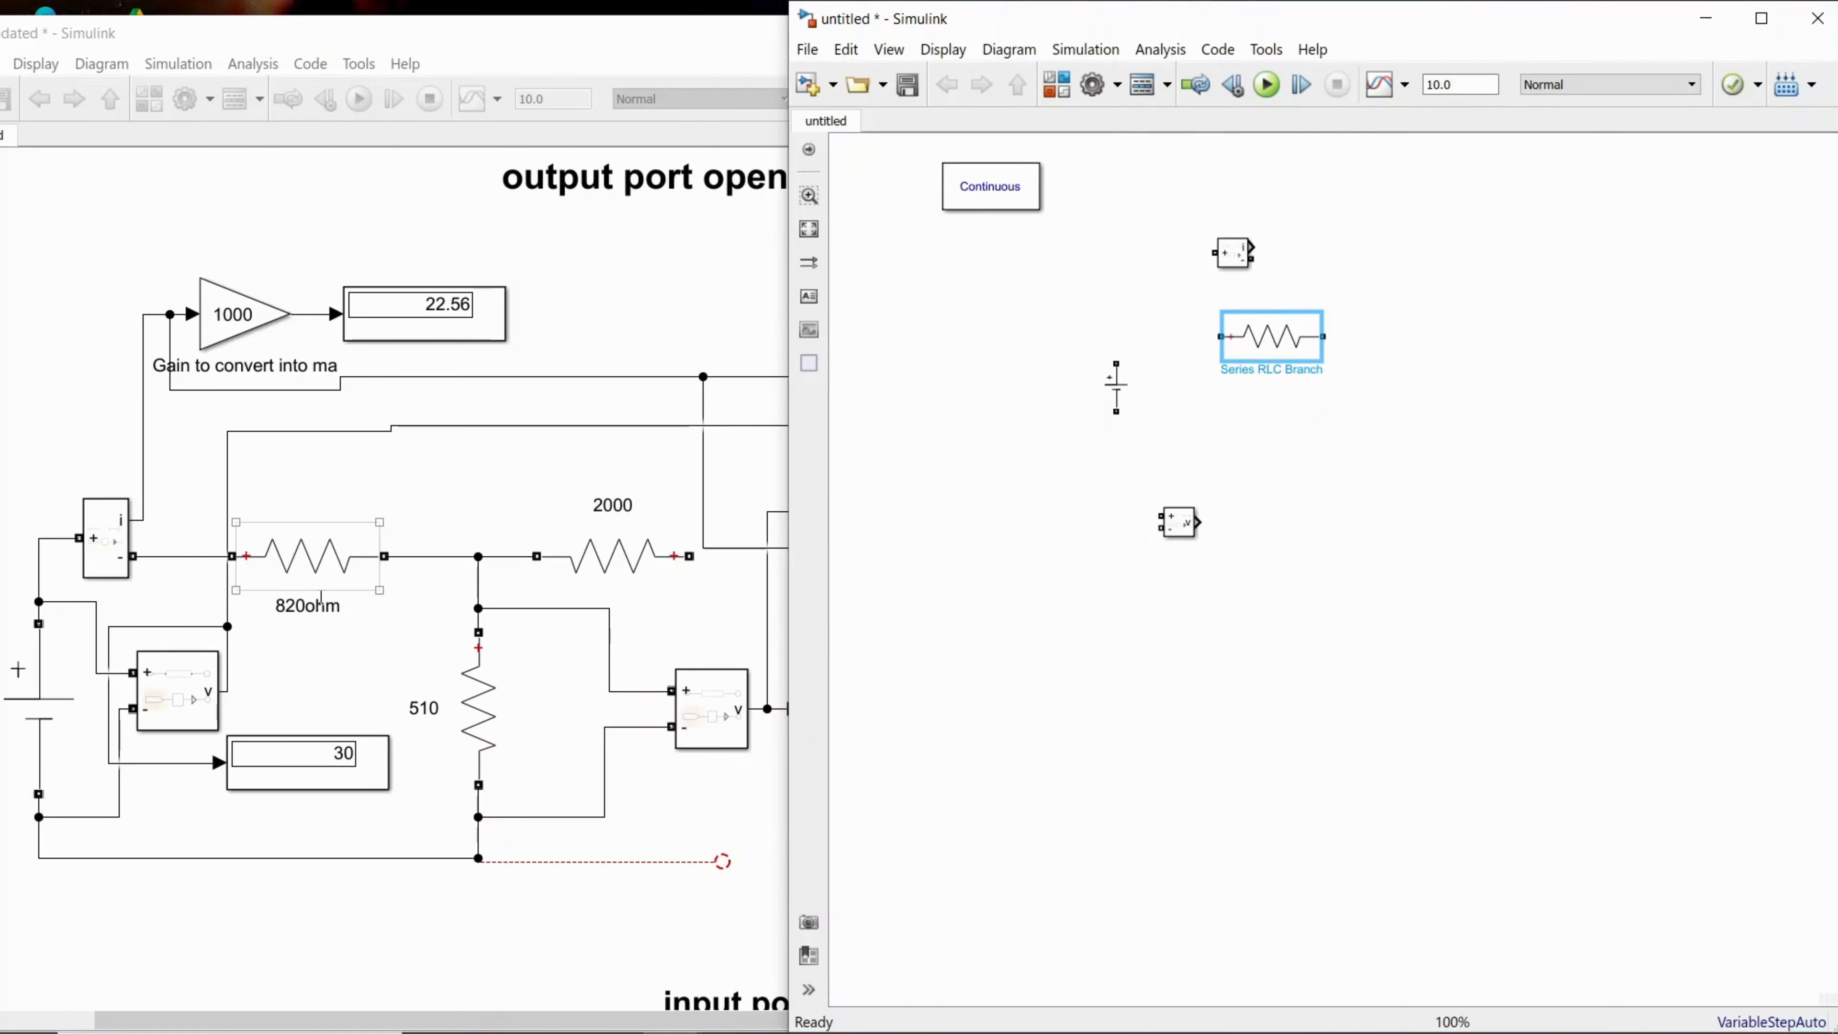
Step: Set the resistance of the Series RLC Branch resistor to 820 ohms
double_click(1280, 355)
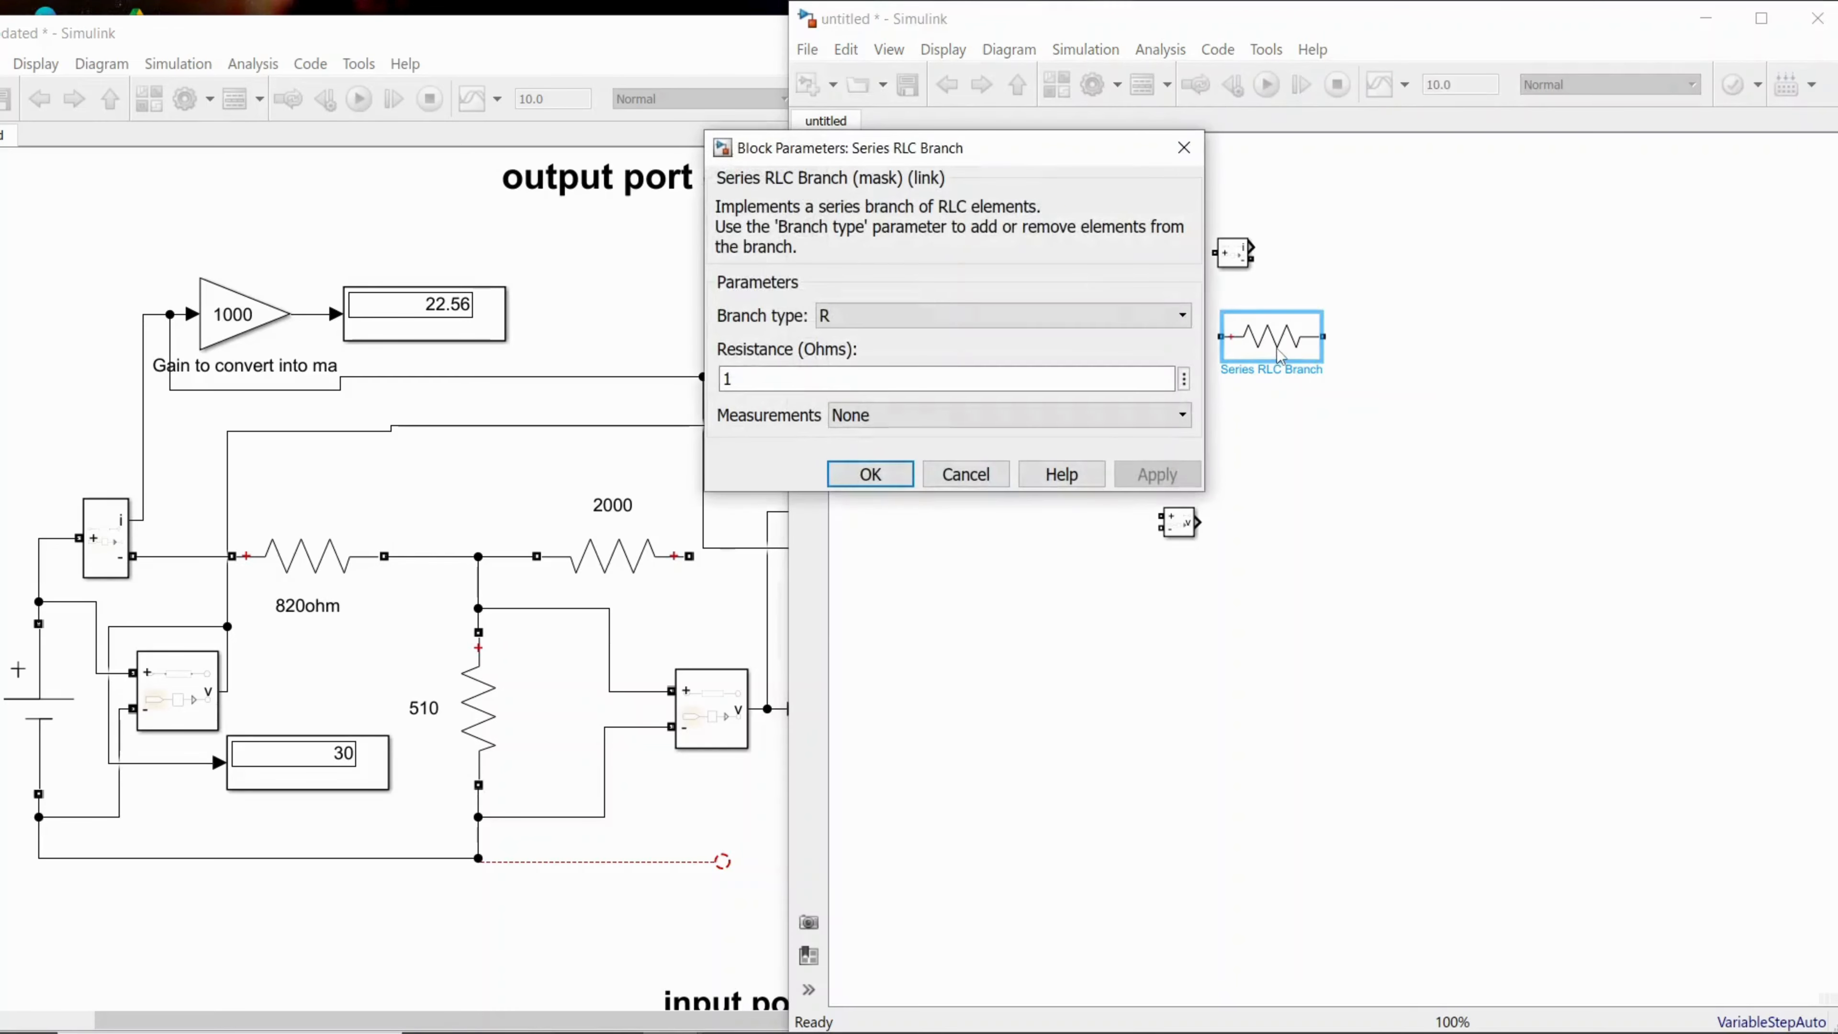
left_click(824, 380)
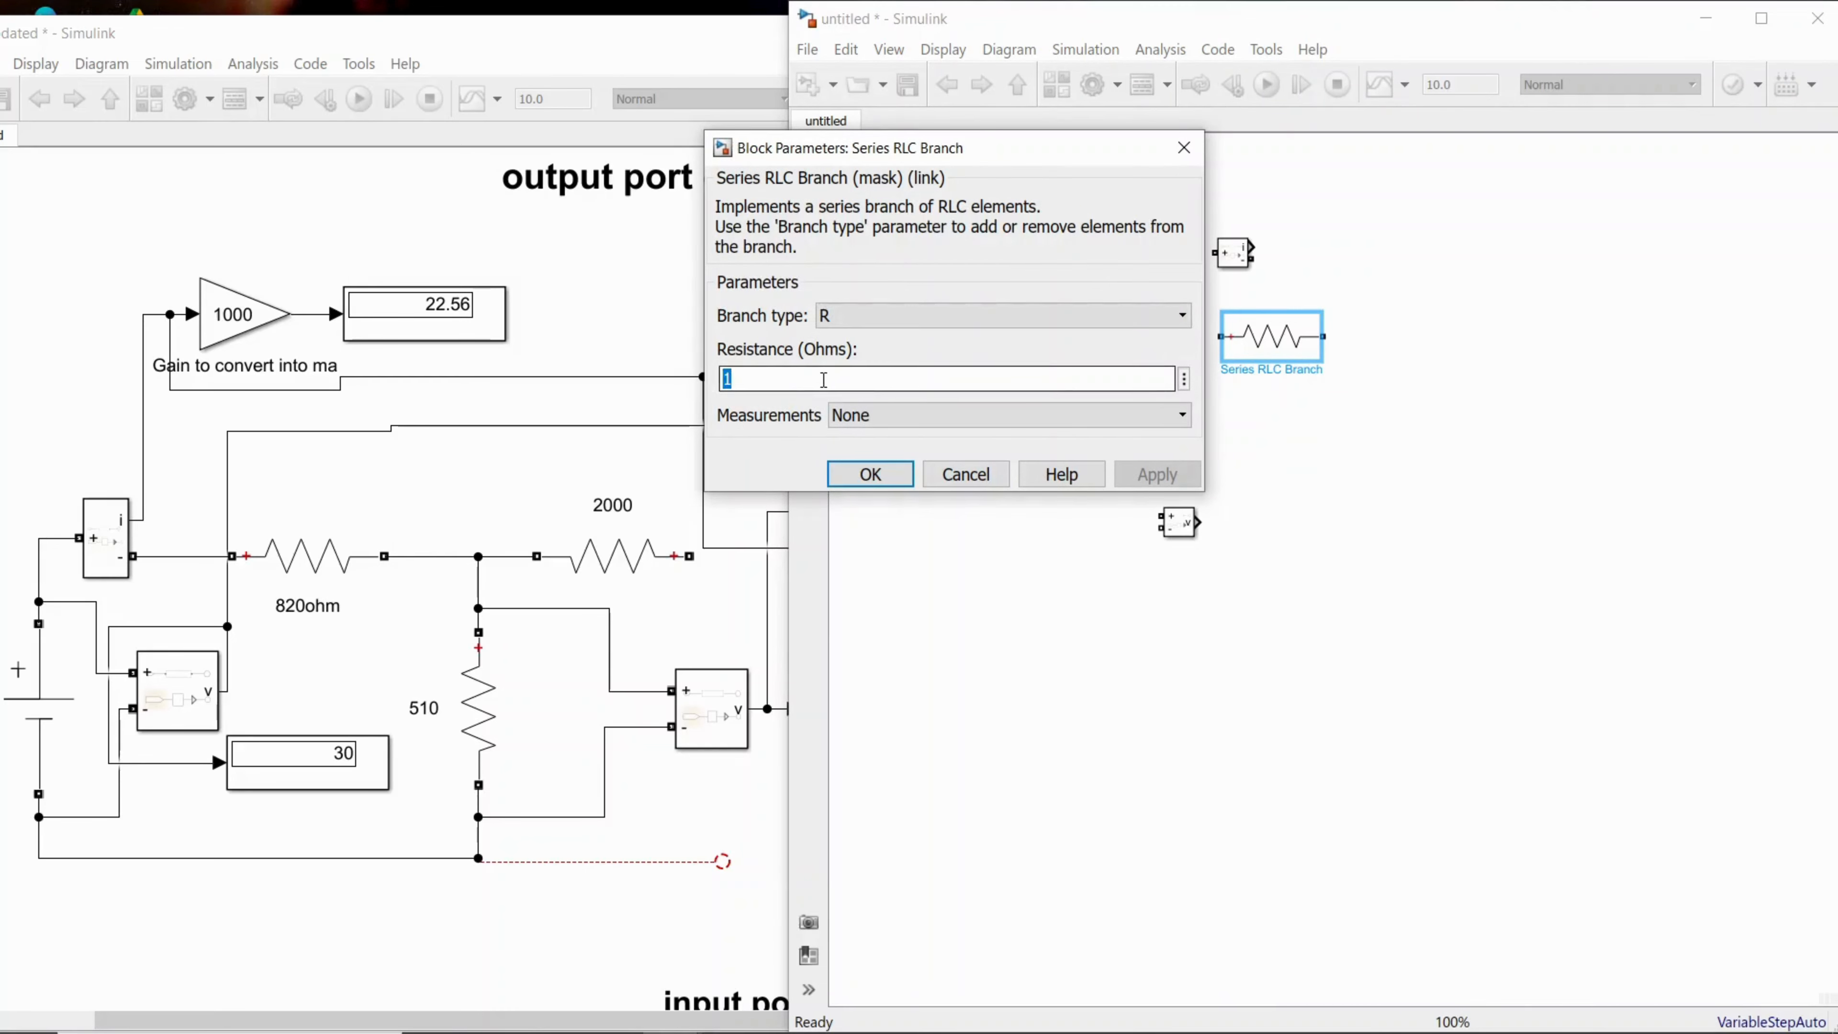
type("820")
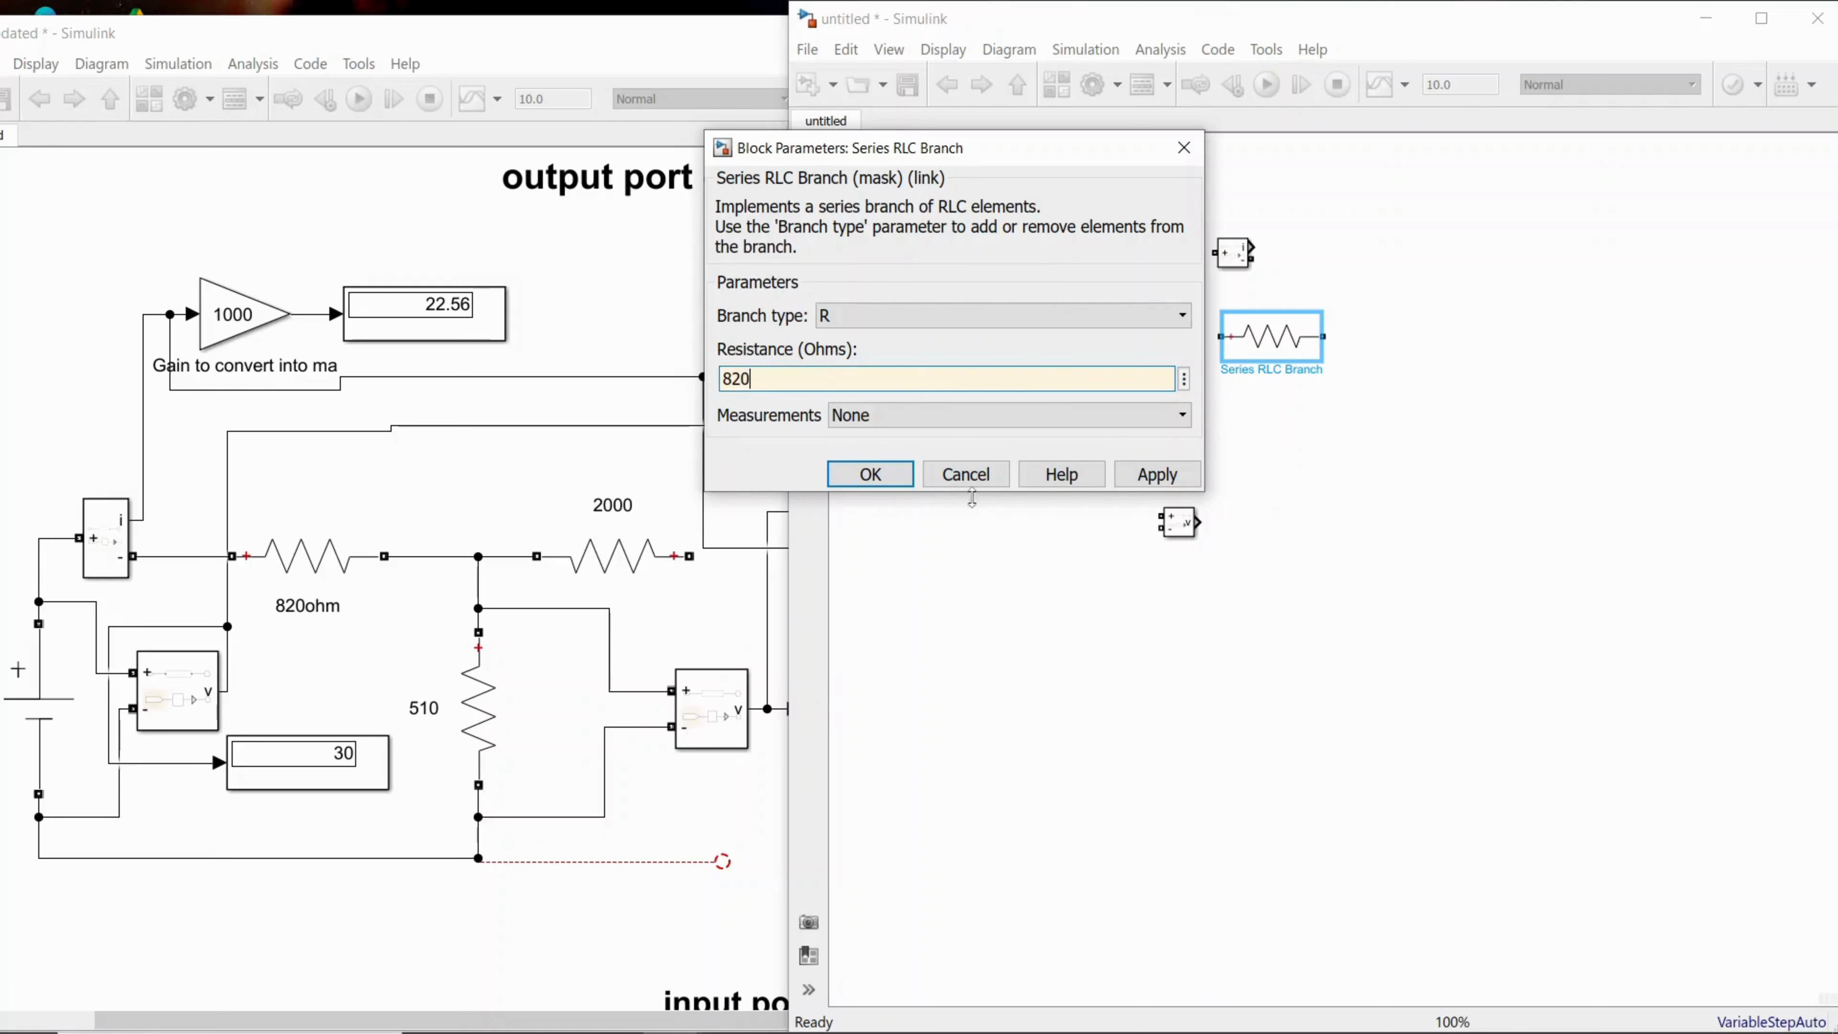
left_click(1156, 474)
left_click(871, 475)
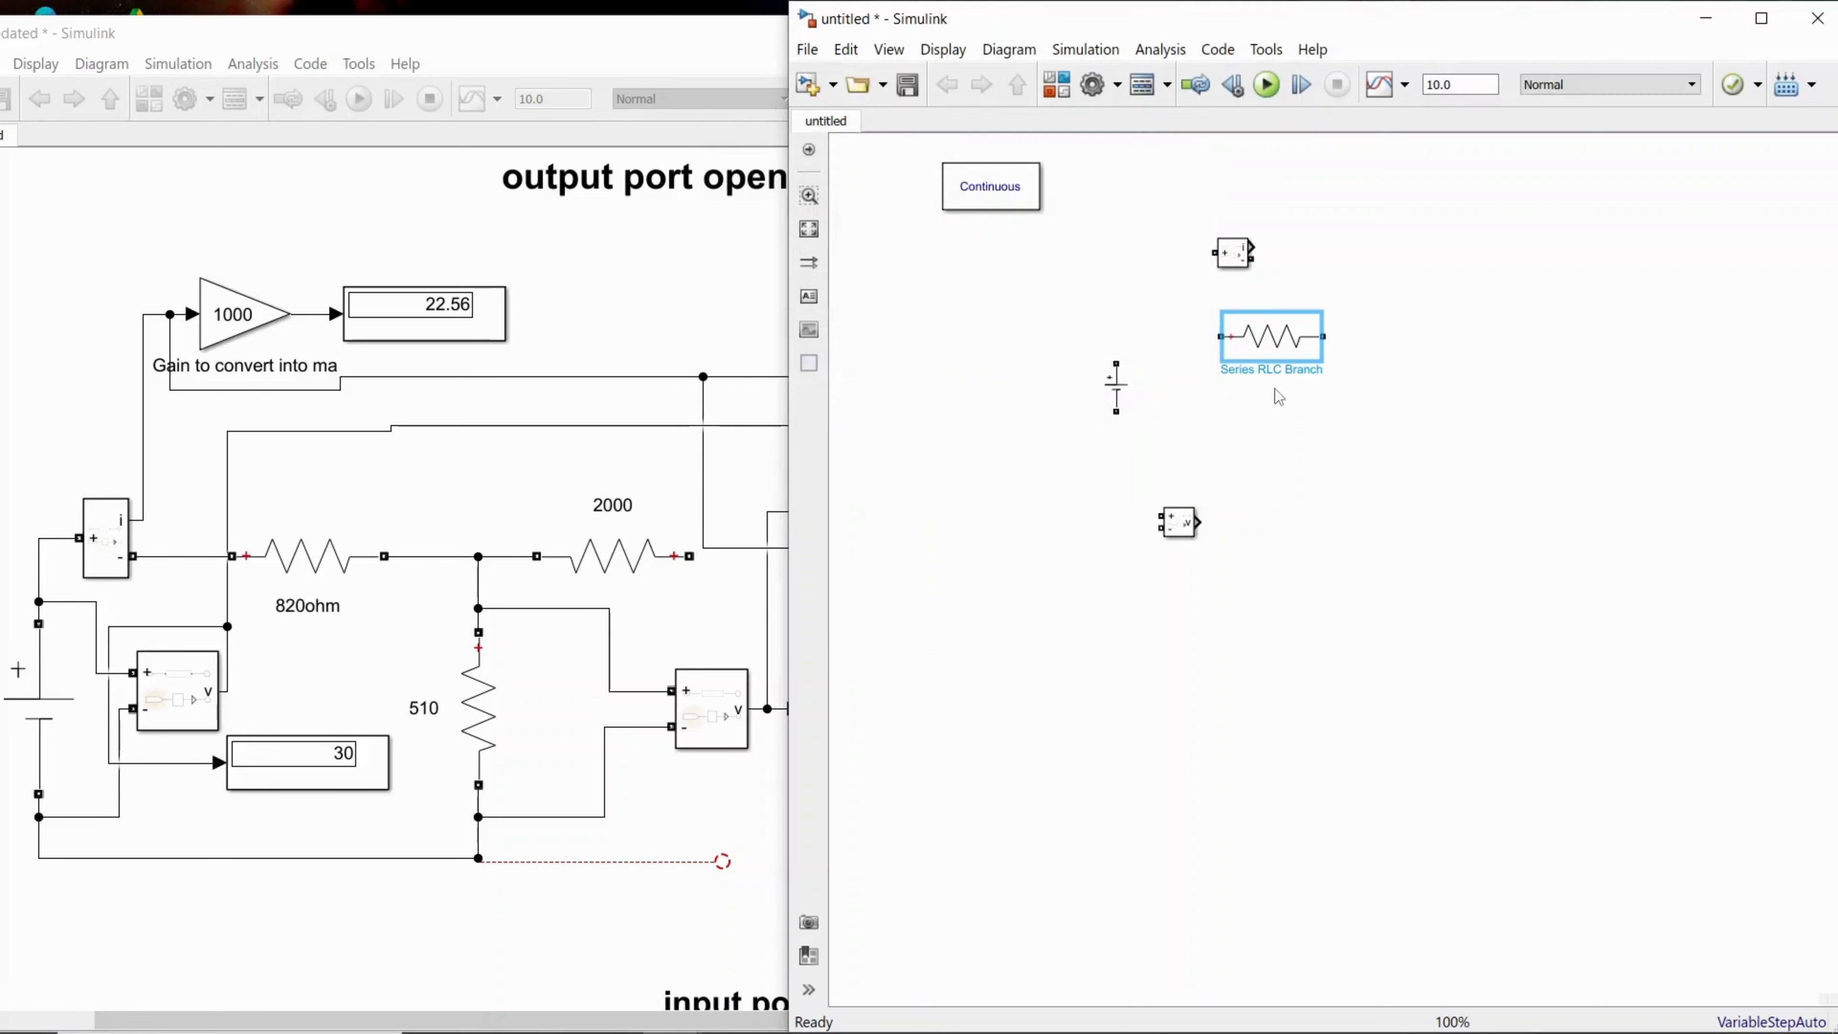
Step: Rename the Series RLC Branch resistor block to 820
left_click(1264, 372)
key("BackSpace")
key("BackSpace")
key("BackSpace")
key("BackSpace")
key("BackSpace")
key("BackSpace")
key("BackSpace")
key("BackSpace")
key("BackSpace")
key("BackSpace")
key("BackSpace")
left_click(991, 385)
left_click(655, 320)
left_click(1356, 364)
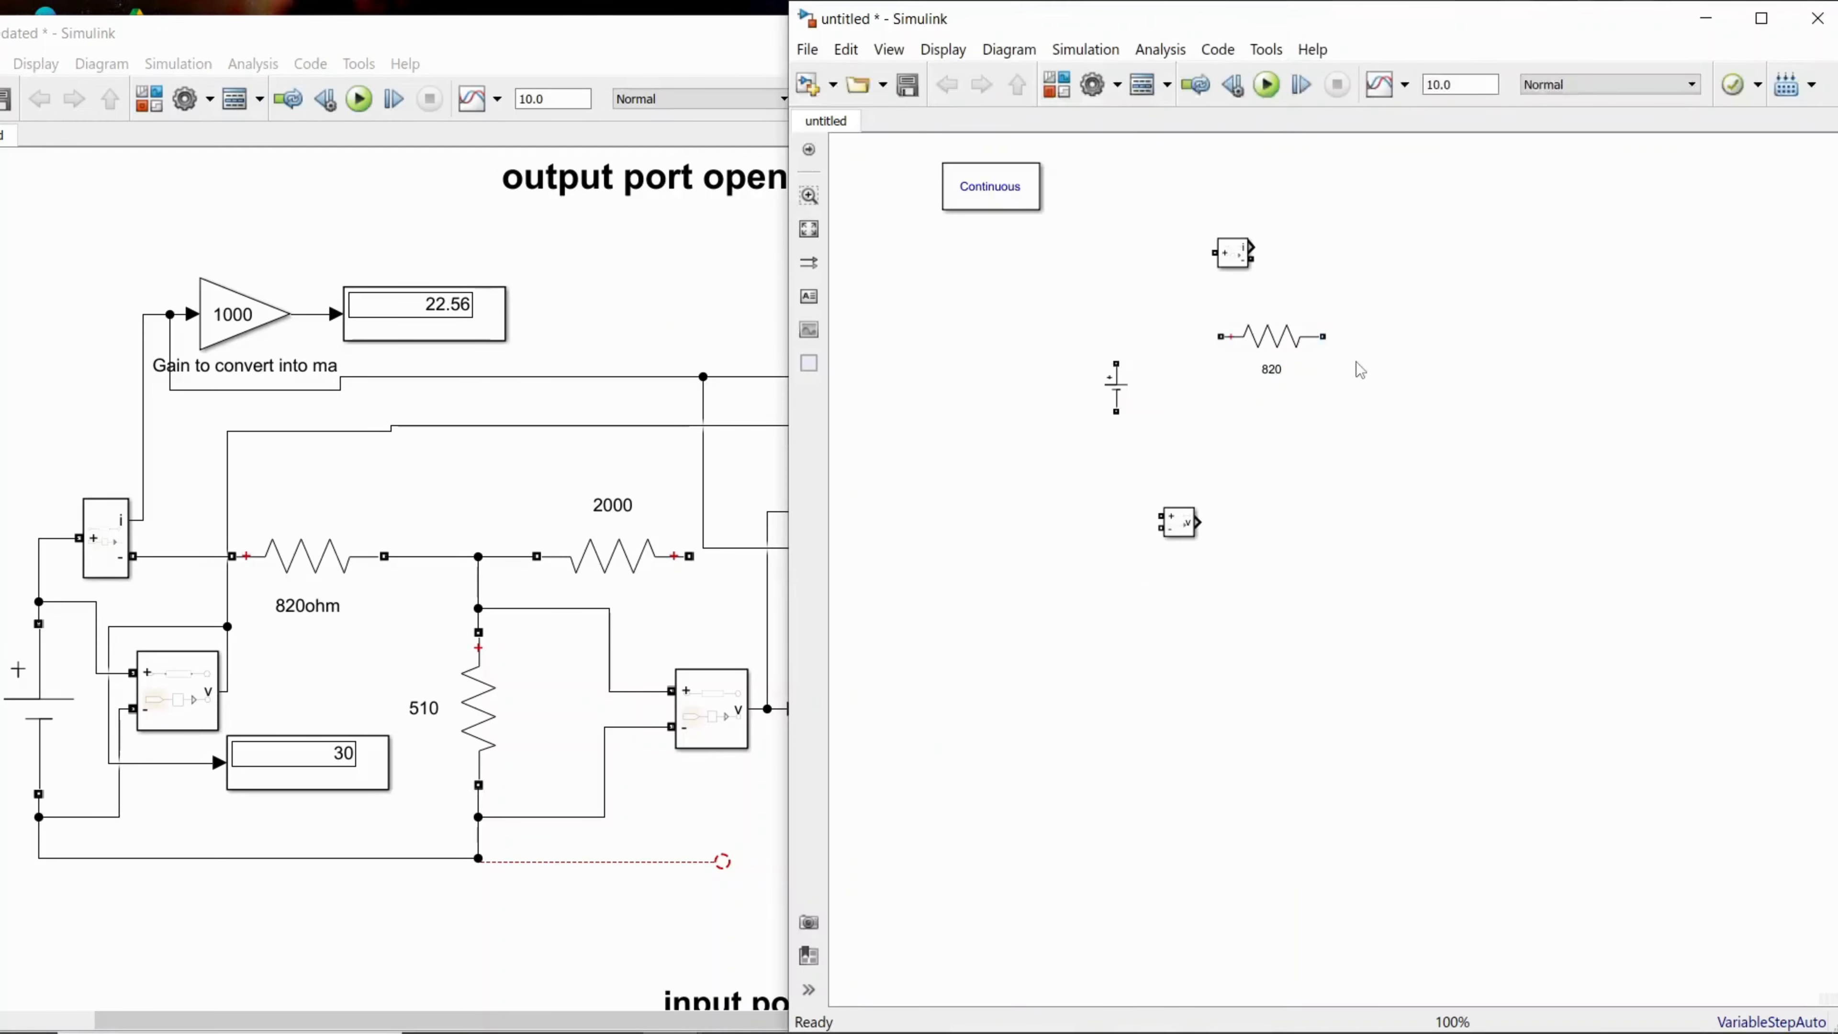
Step: Widen the untitled model window slightly, select the 820 resistor, and bring the zparamtersupdated reference model to the front
left_click_drag(790, 387, 730, 387)
left_click(1214, 338)
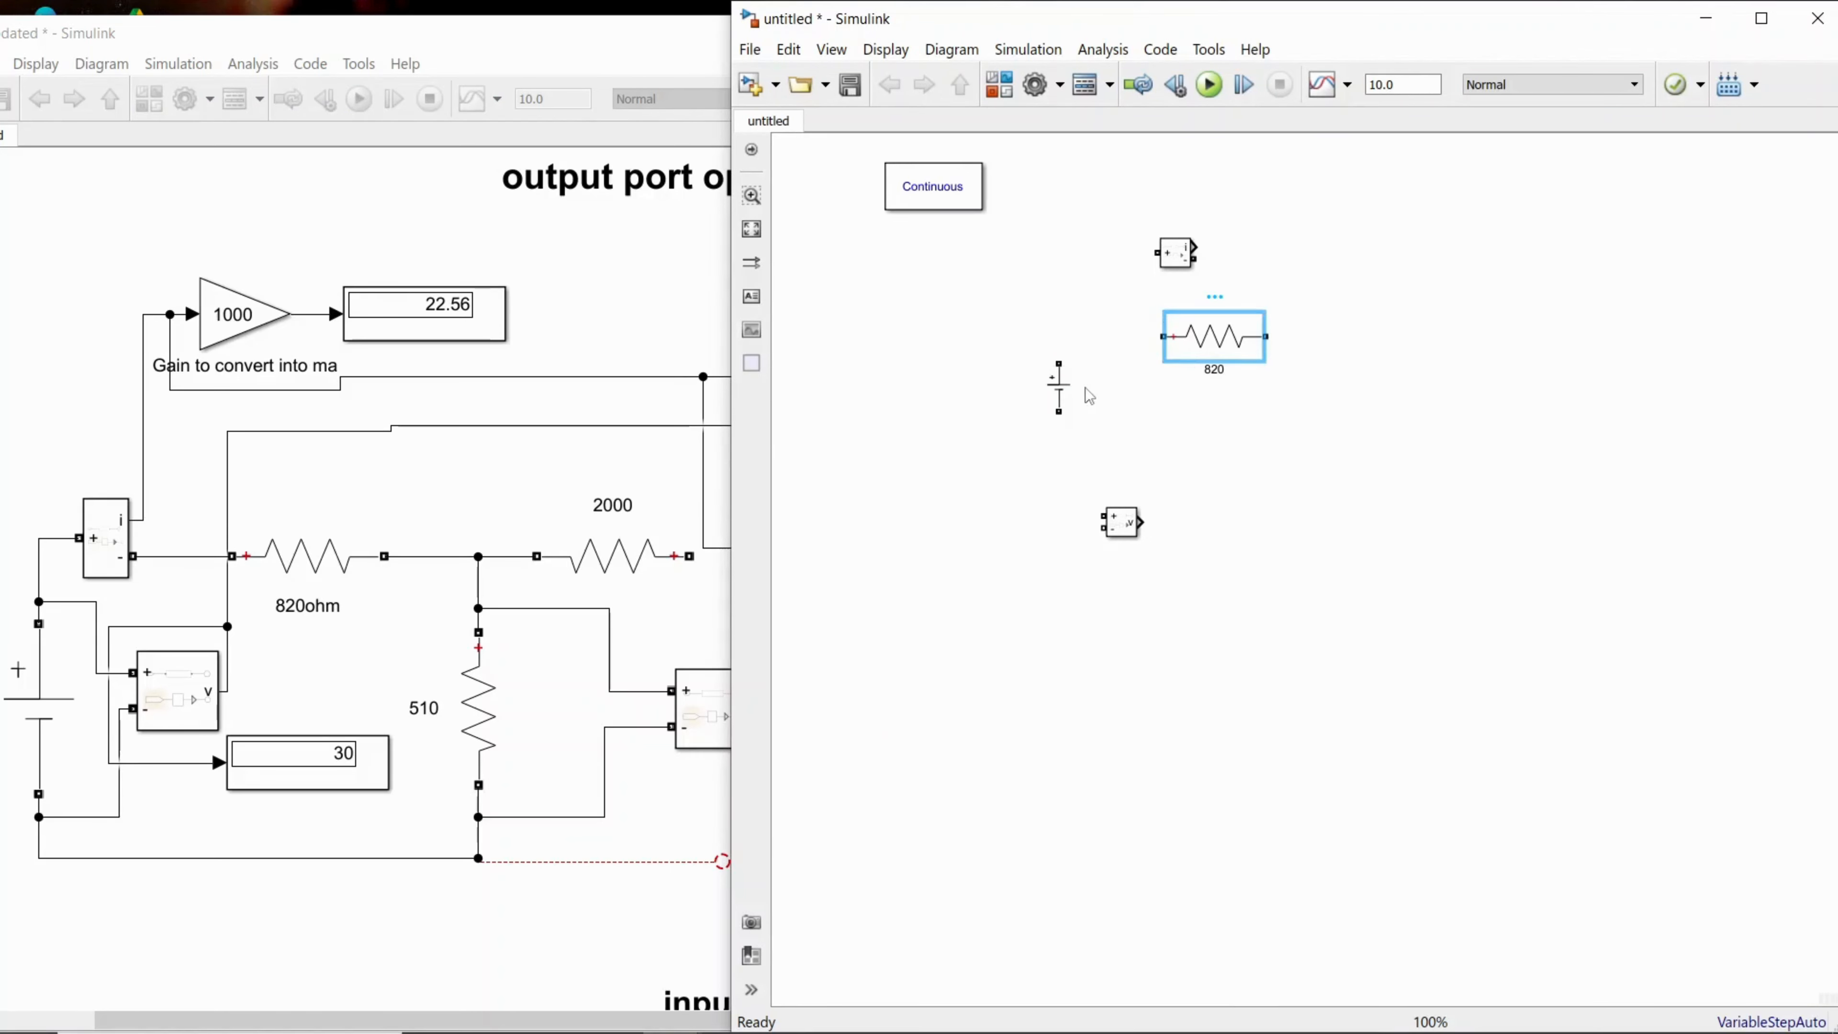
left_click(424, 684)
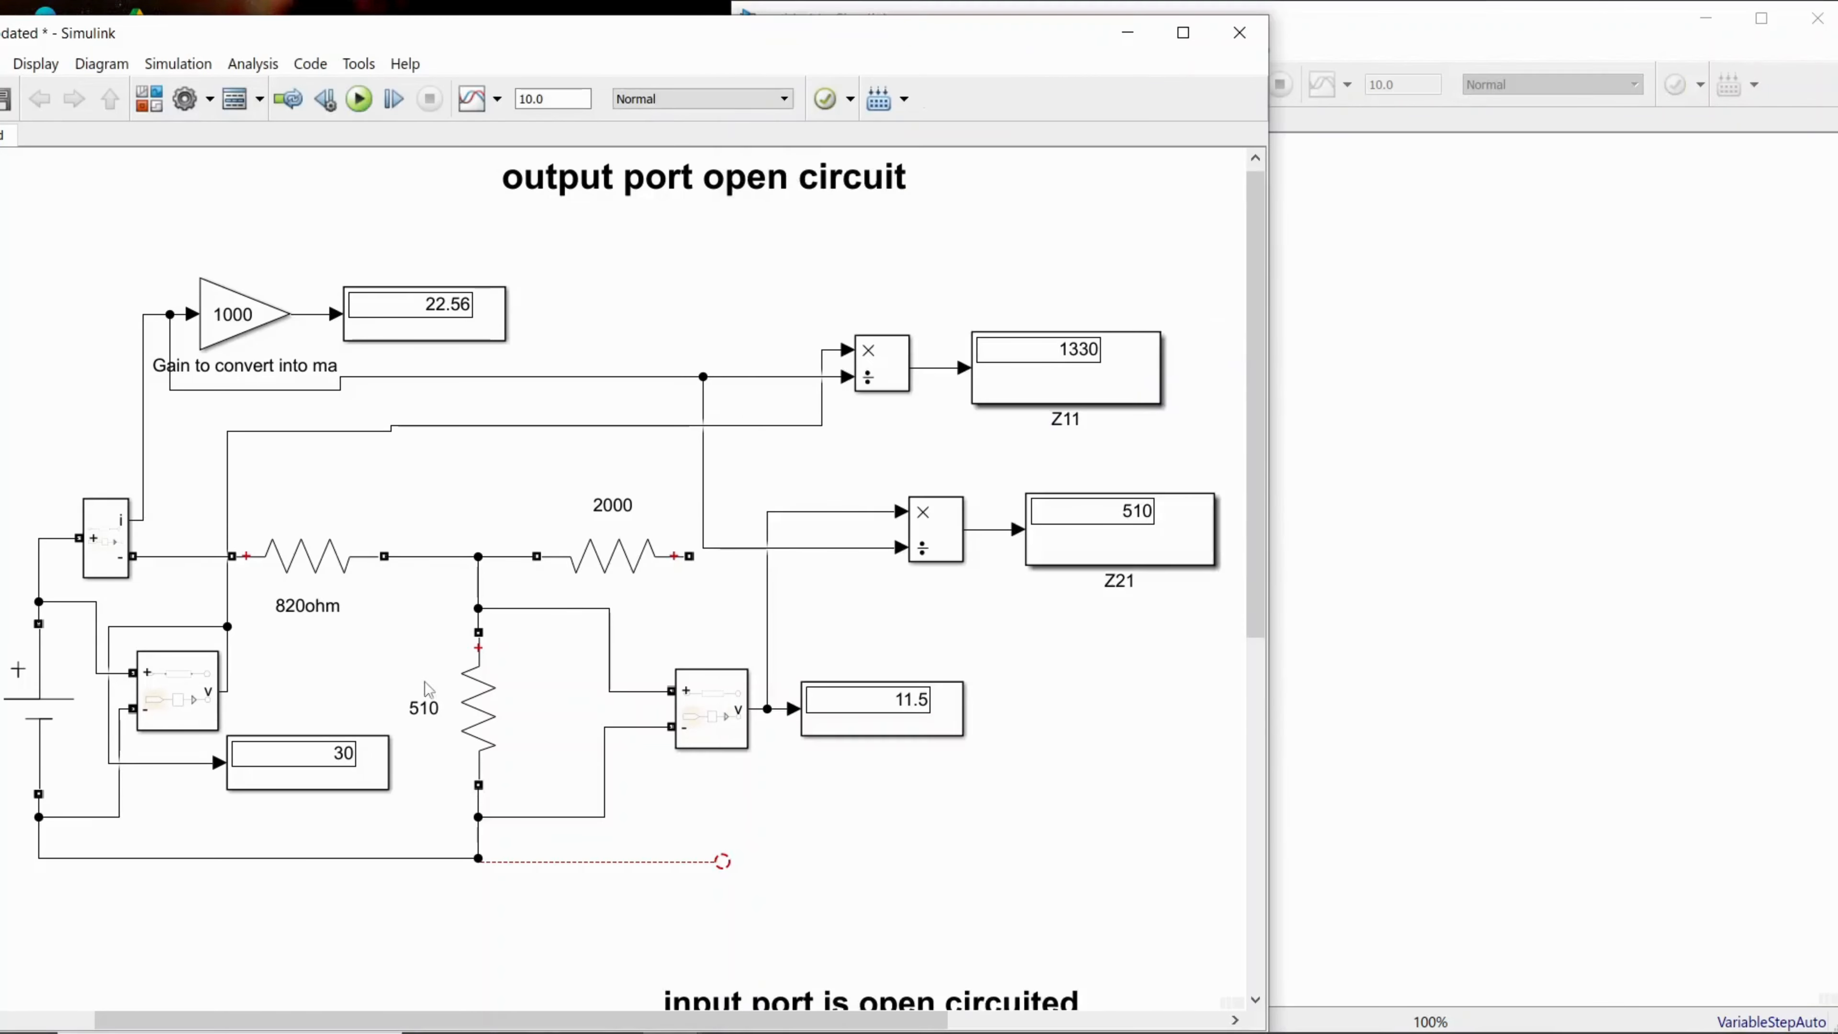
Step: Switch back to the untitled model and paste a copy of the 820 resistor below and beside the original
left_click(1354, 493)
left_click(1223, 349)
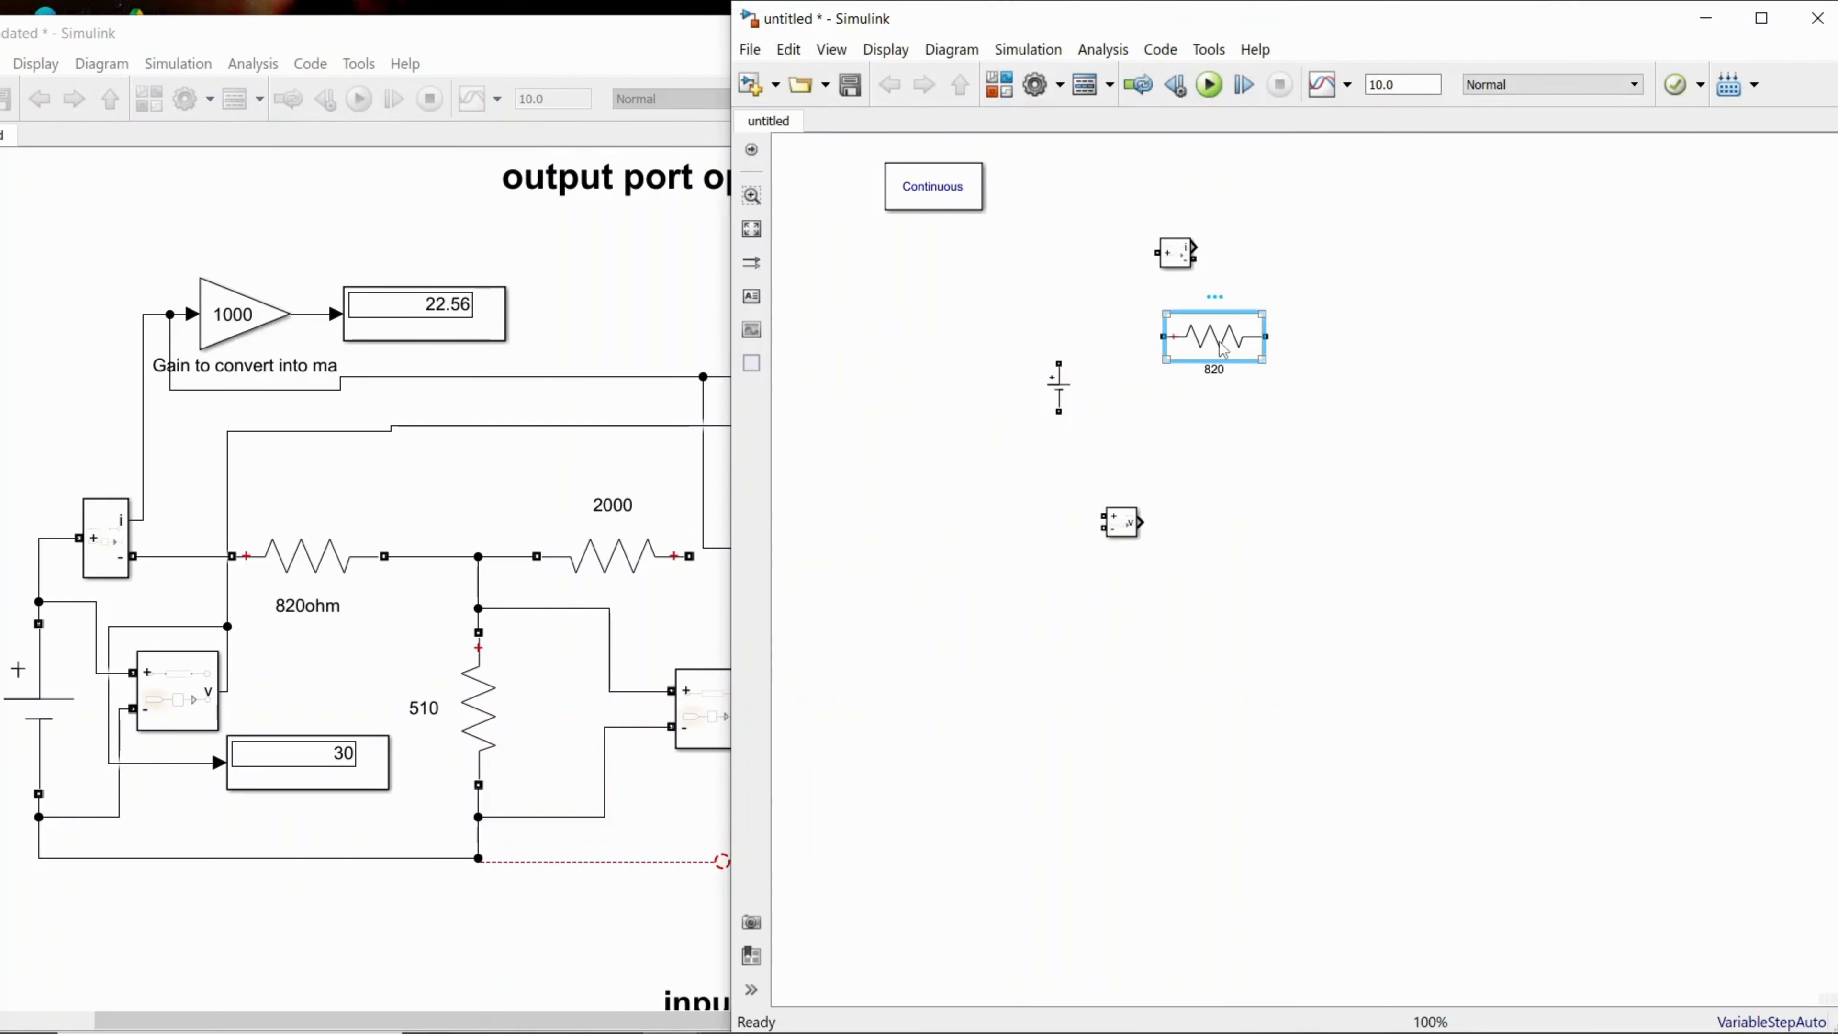
left_click(1350, 427)
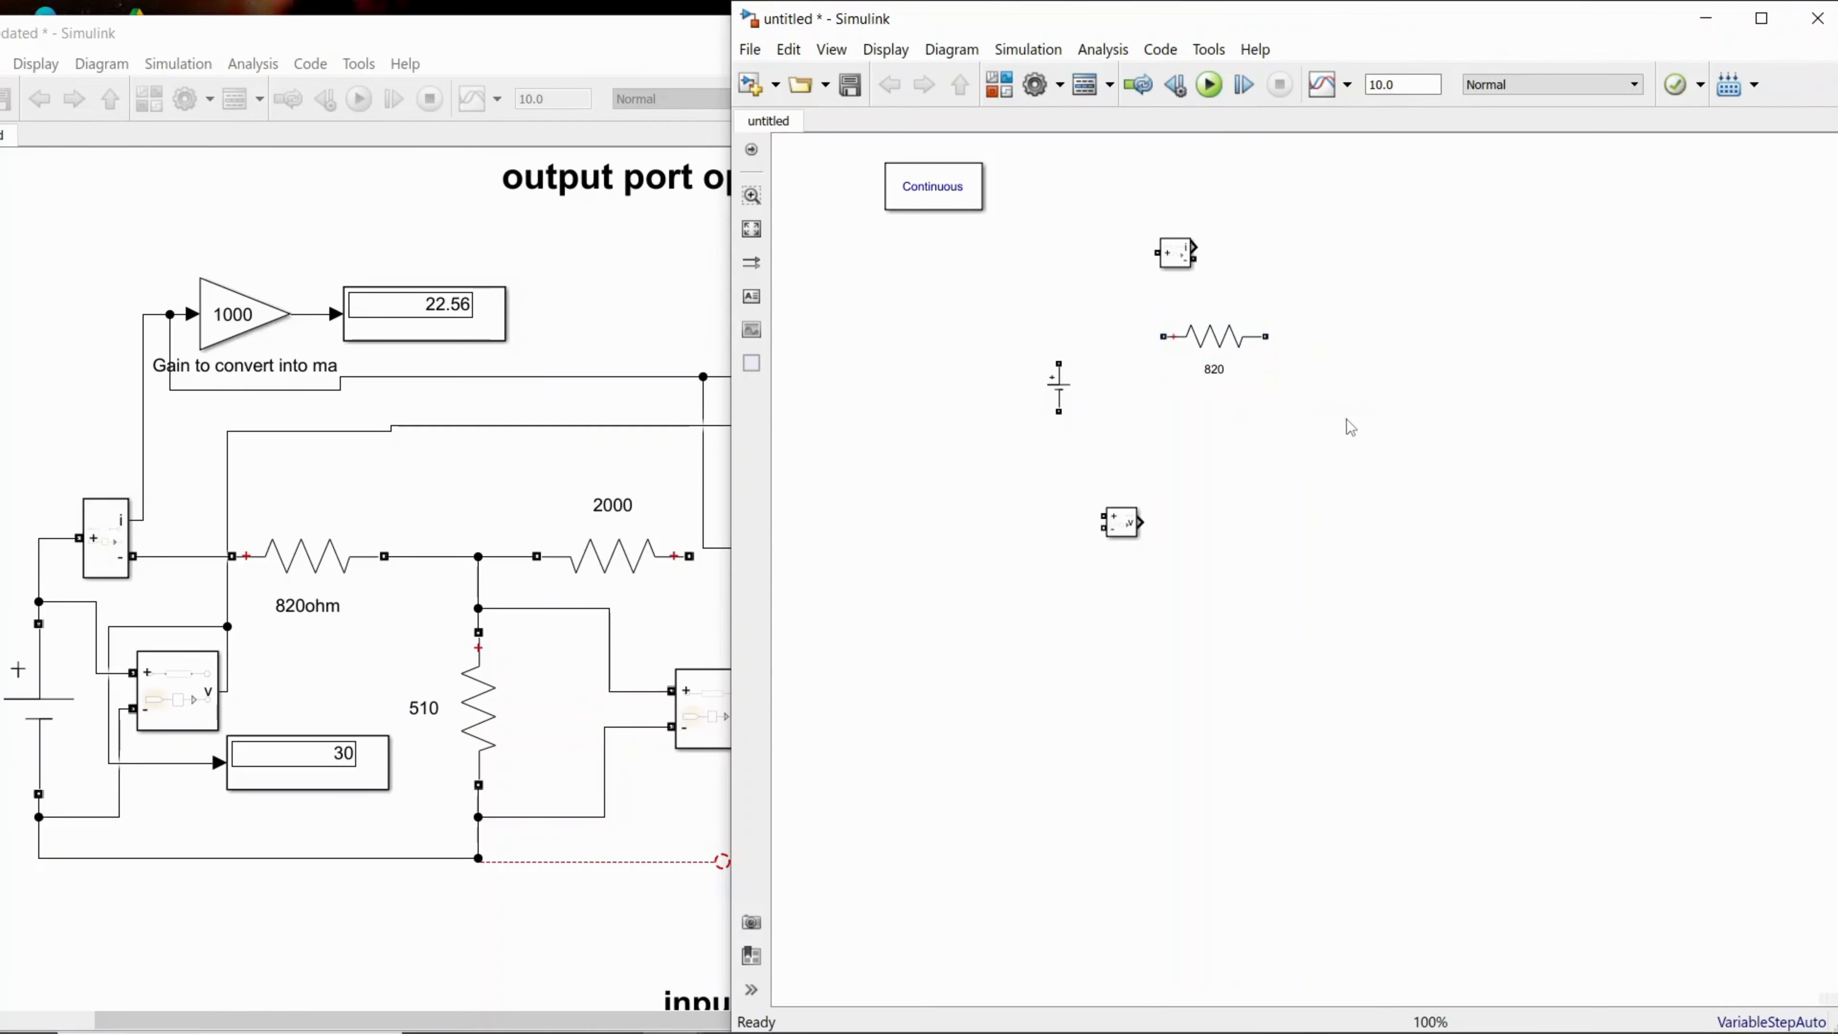
key("ctrl+v")
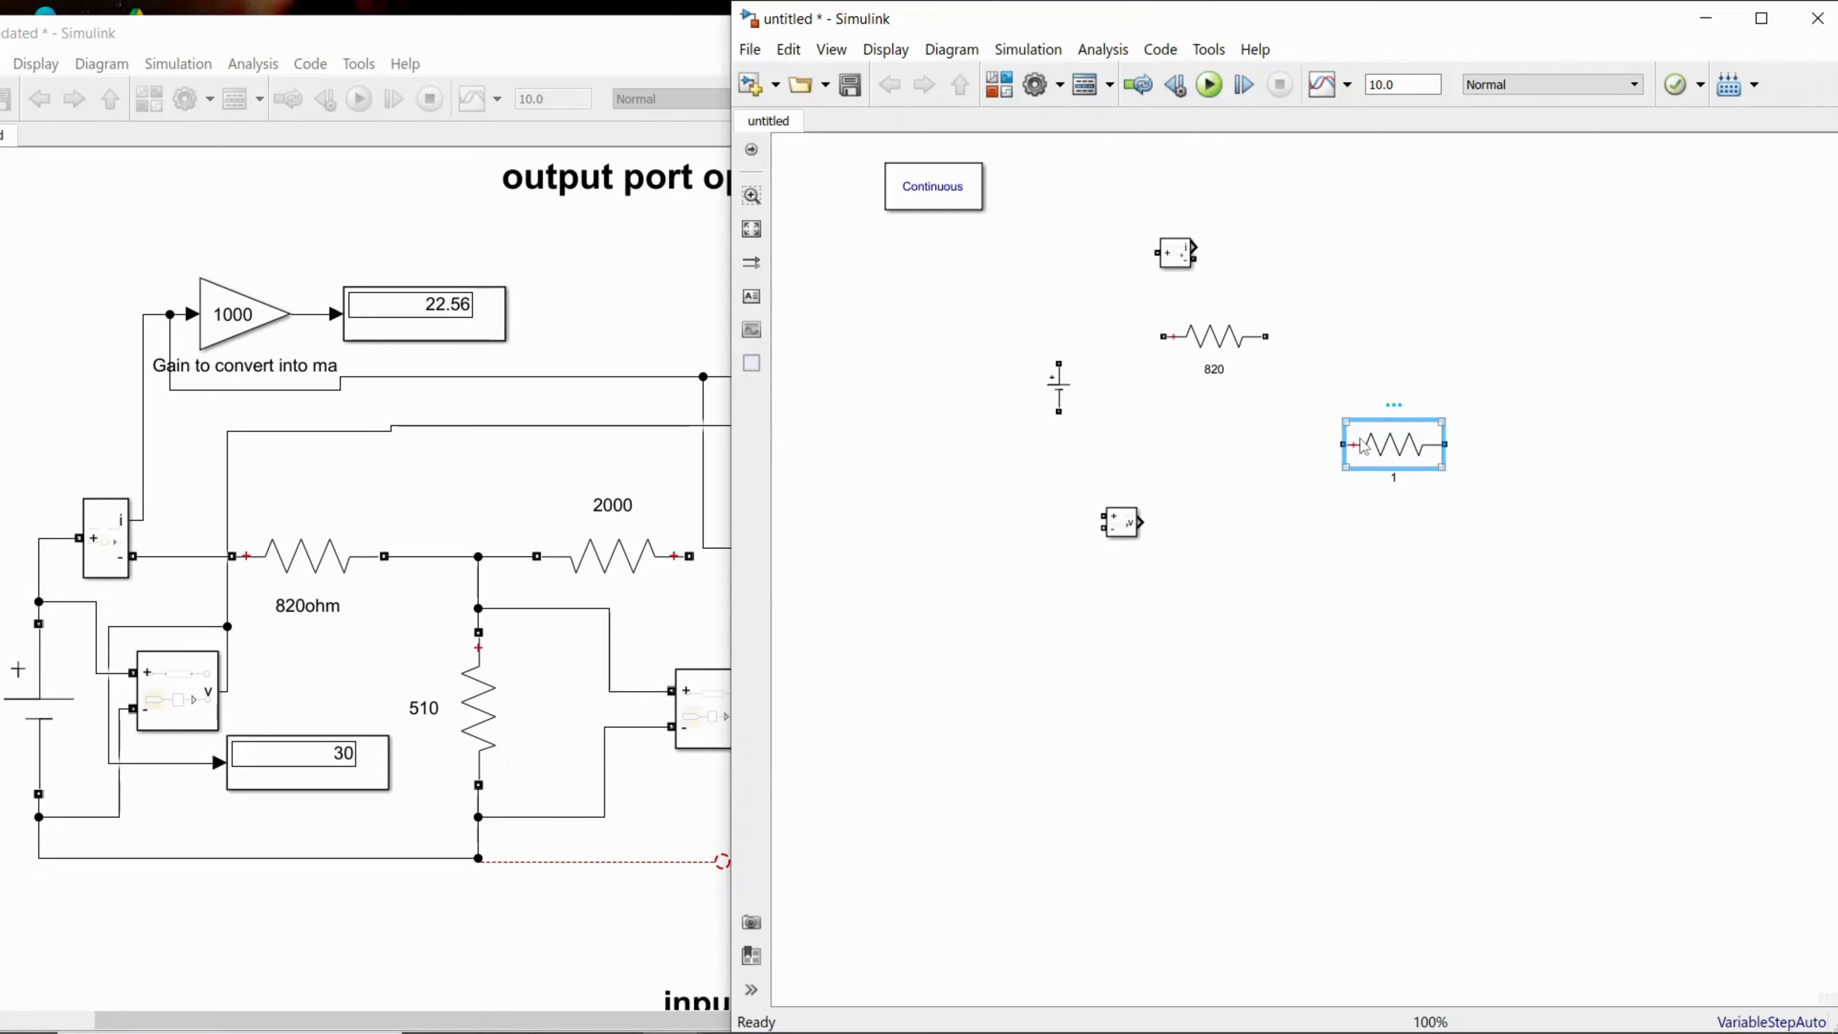
Step: Rotate the pasted resistor clockwise by 90 degrees so it stands vertically
right_click(1355, 443)
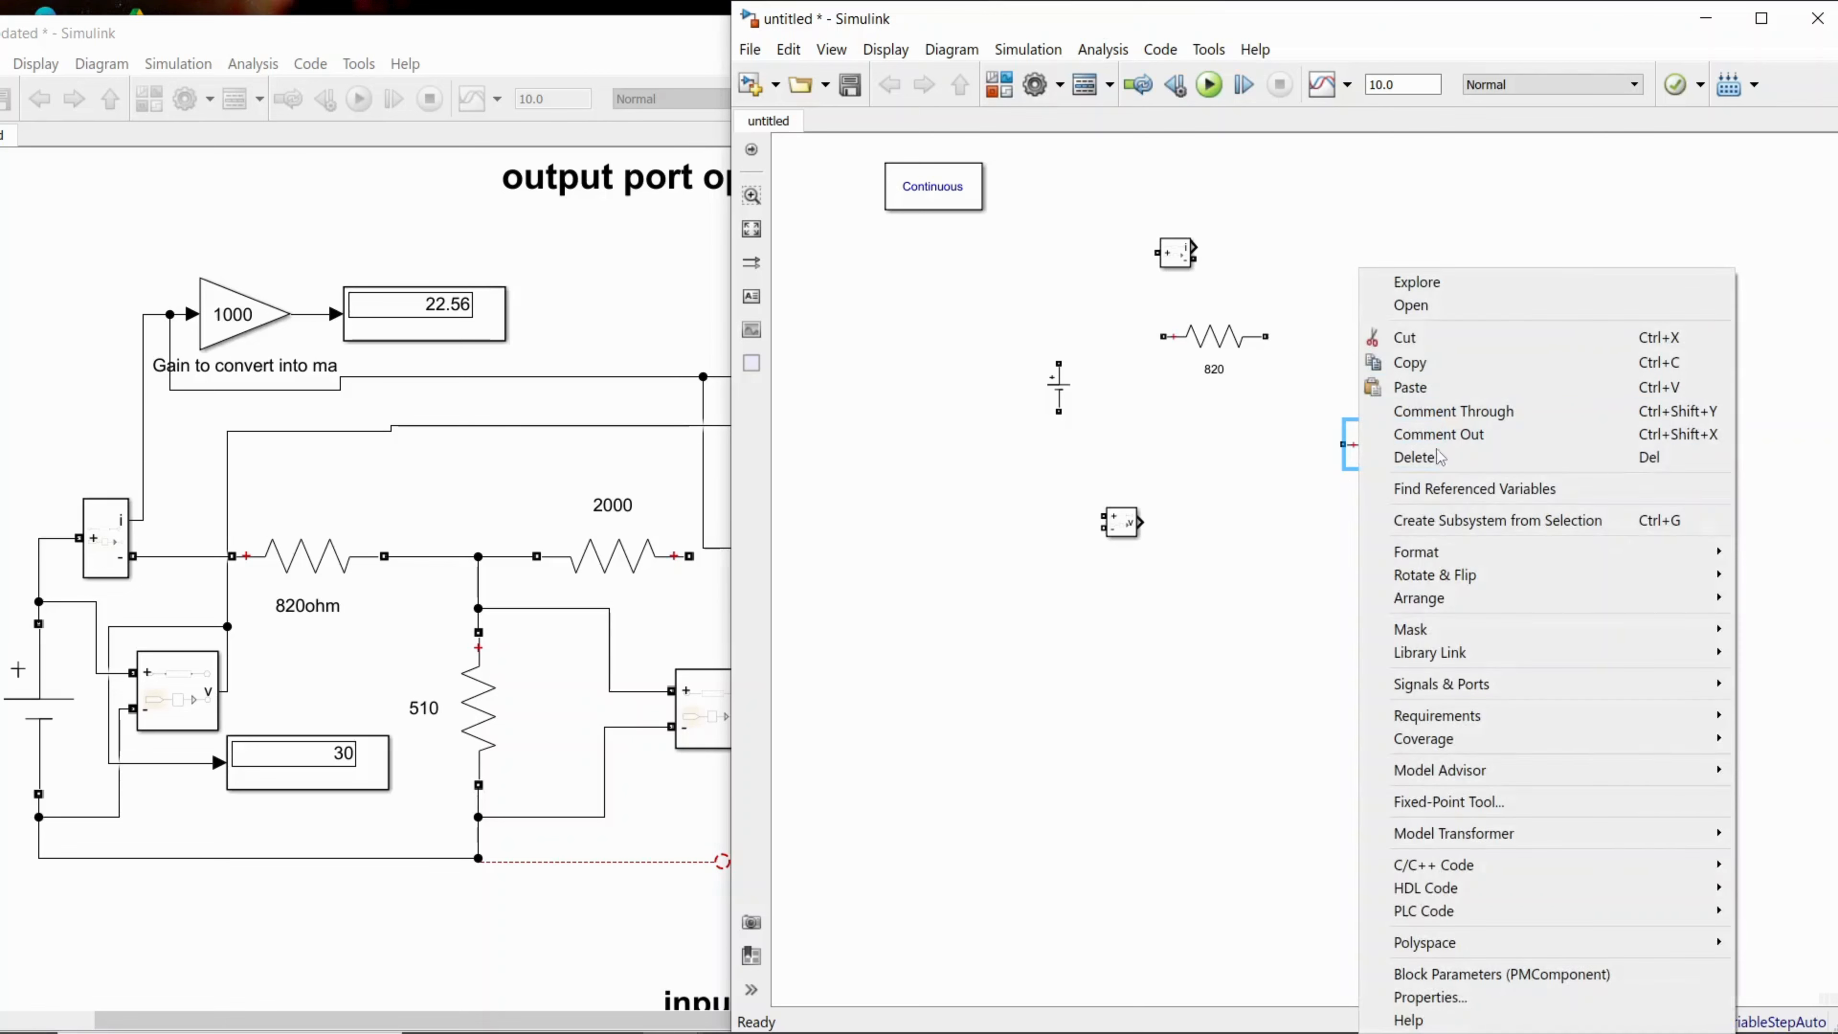
mouse_move(1452, 579)
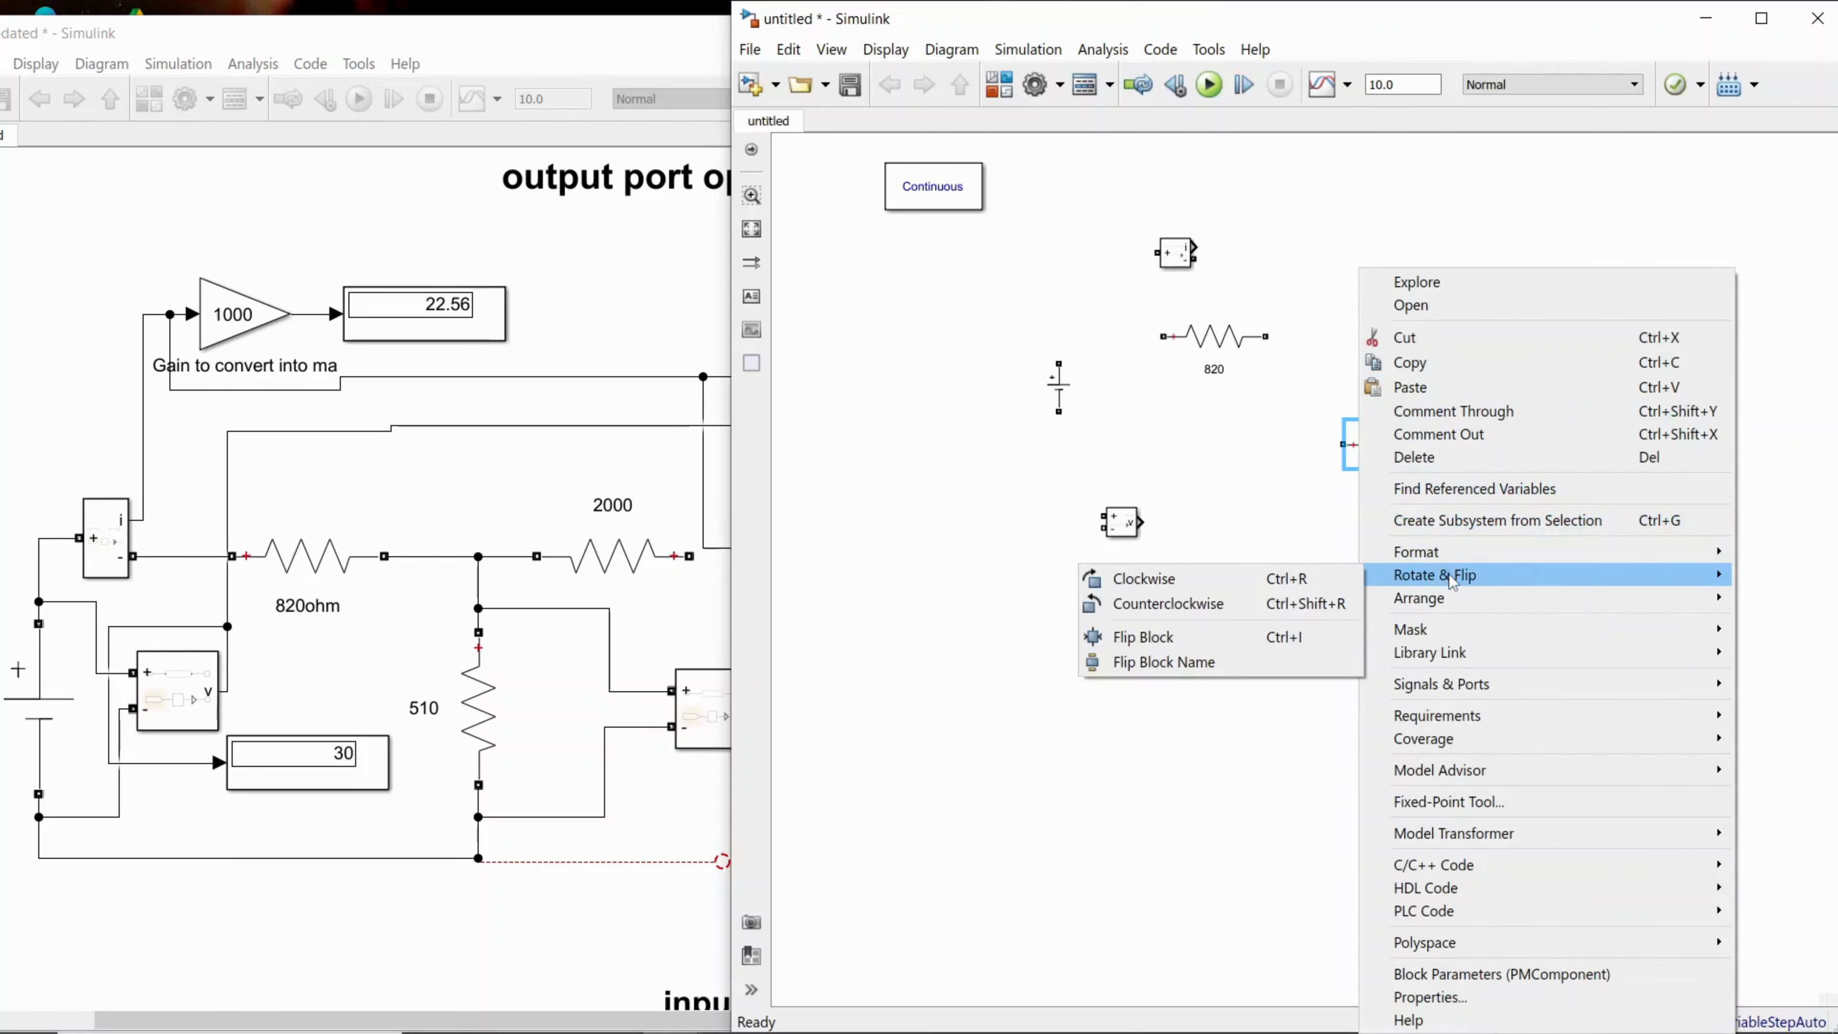
left_click(1296, 579)
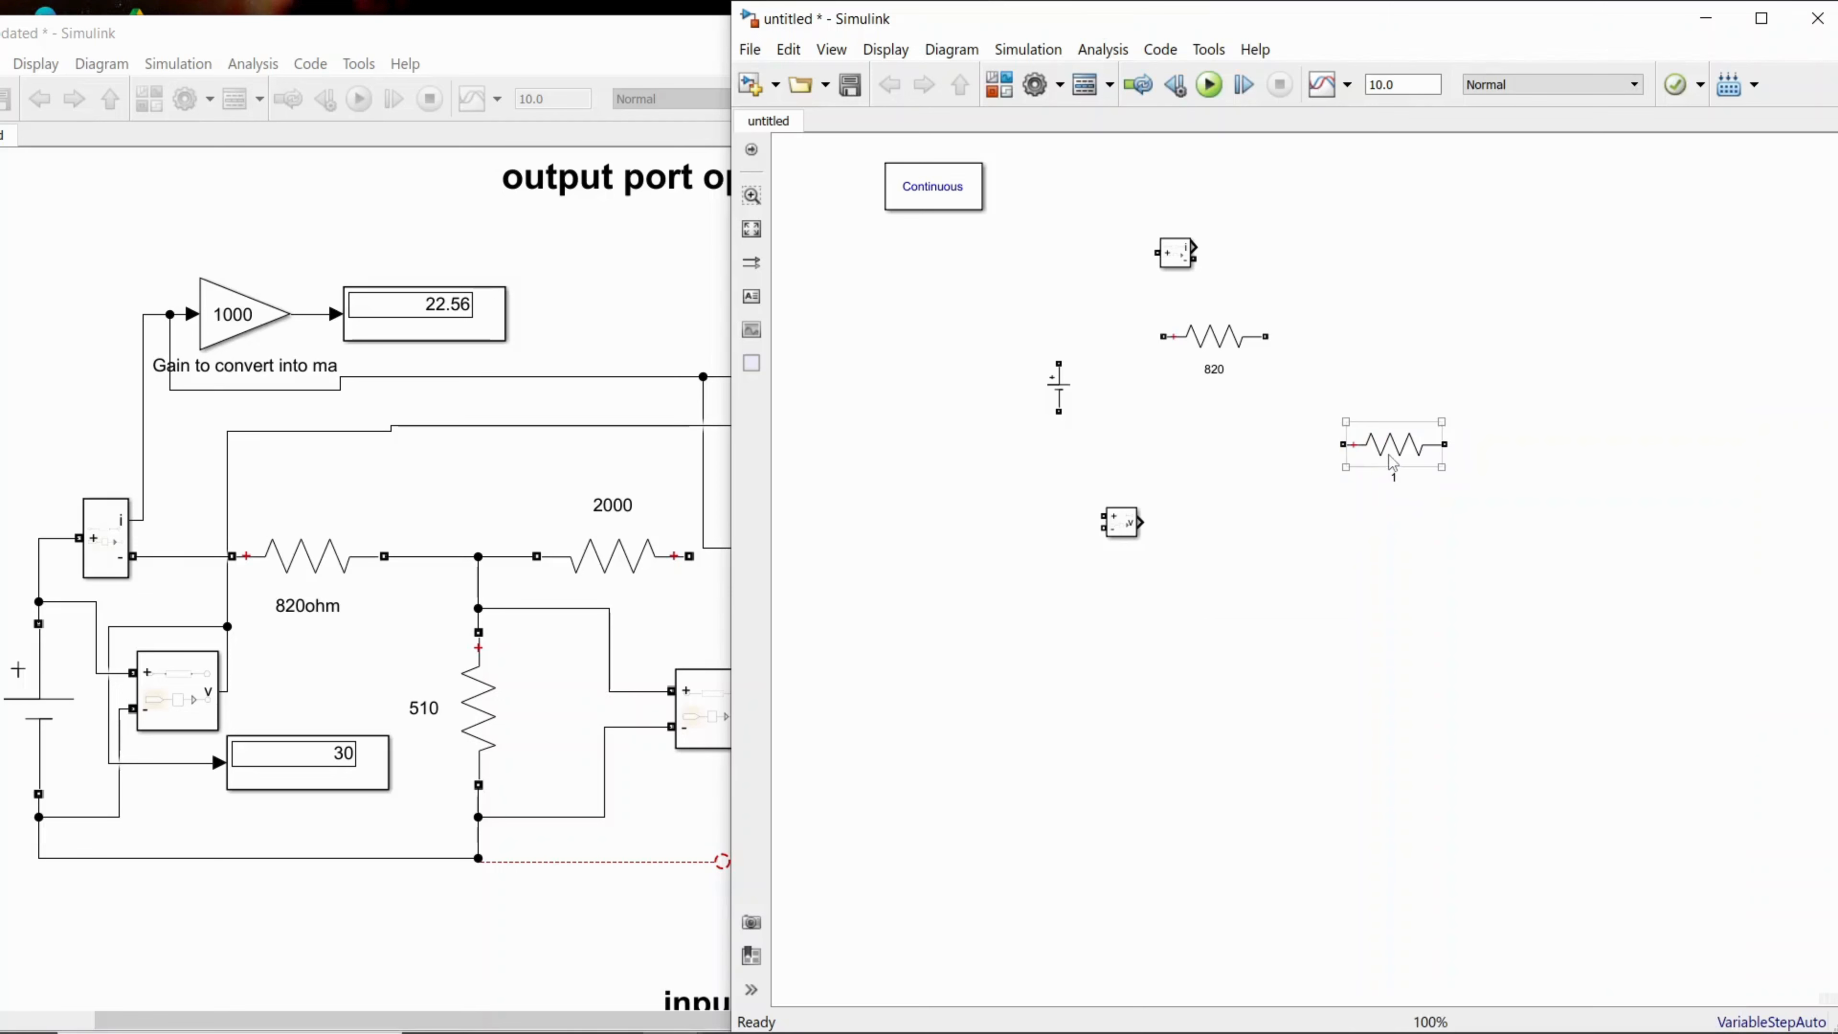
key("ctrl+r")
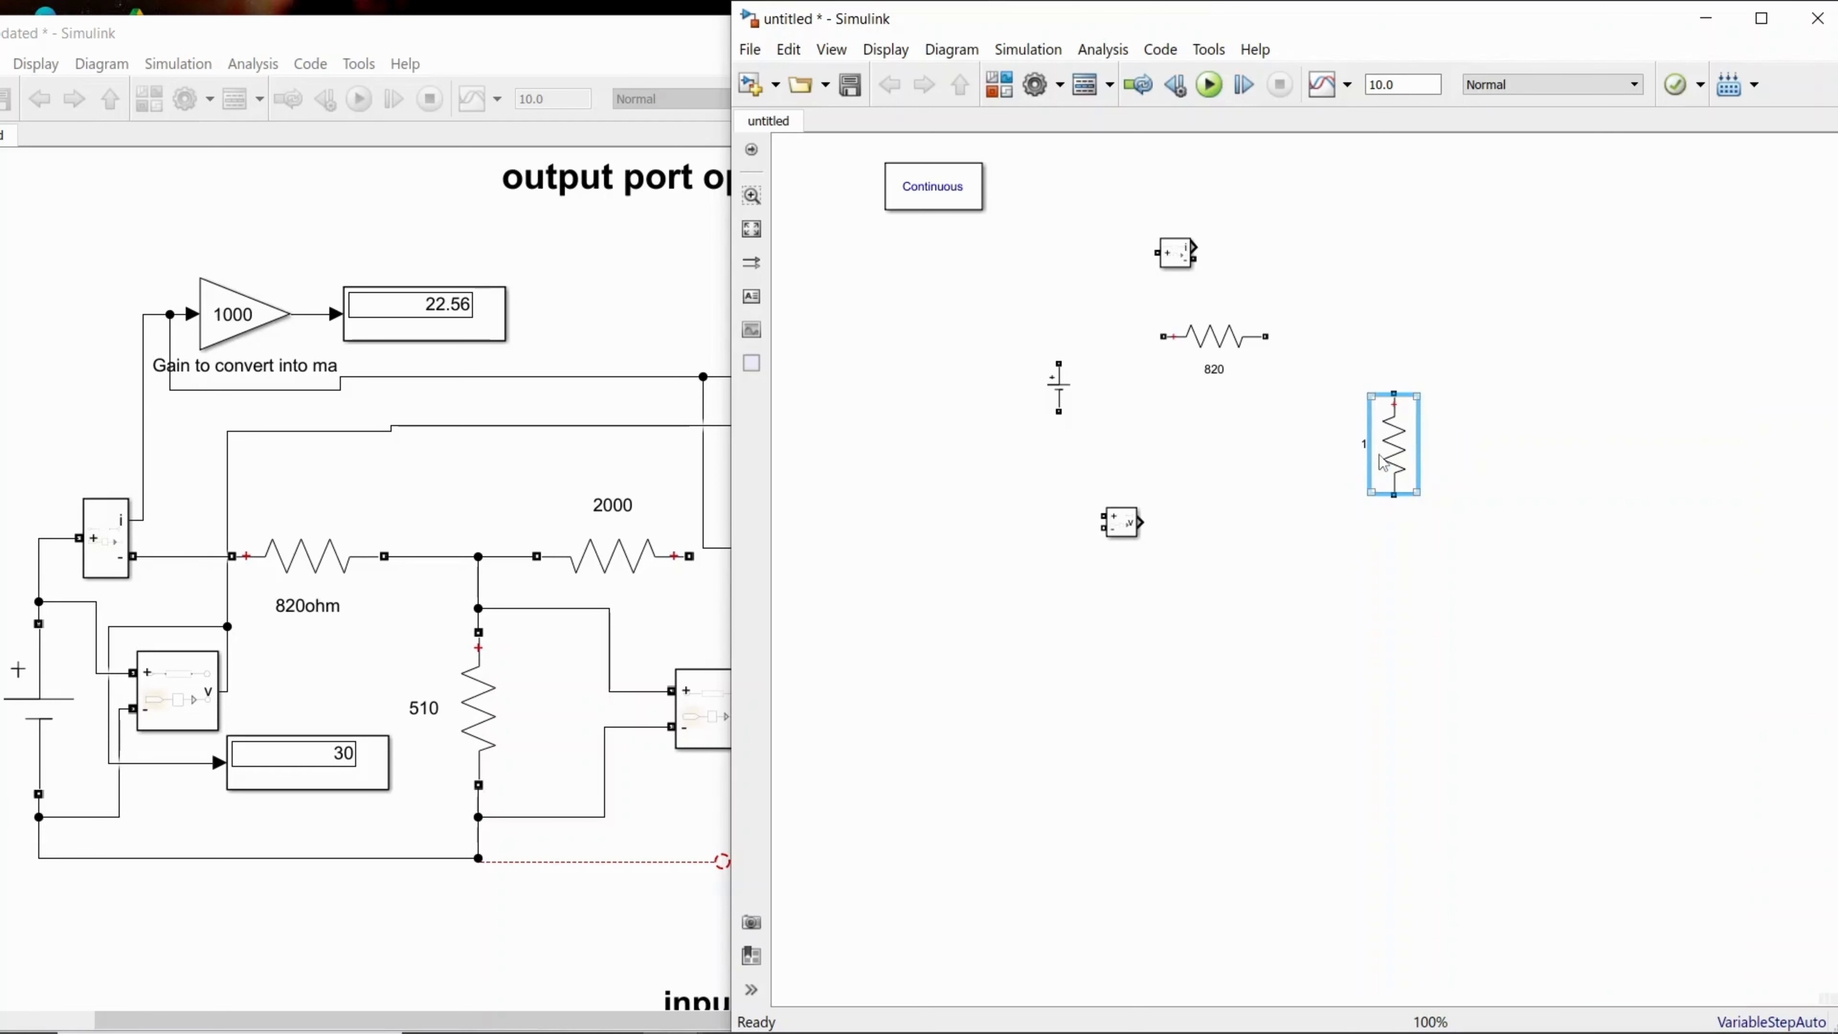
Step: Copy the 820 resistor again and paste a horizontal duplicate above and to the right of the vertical resistor
left_click(1238, 351)
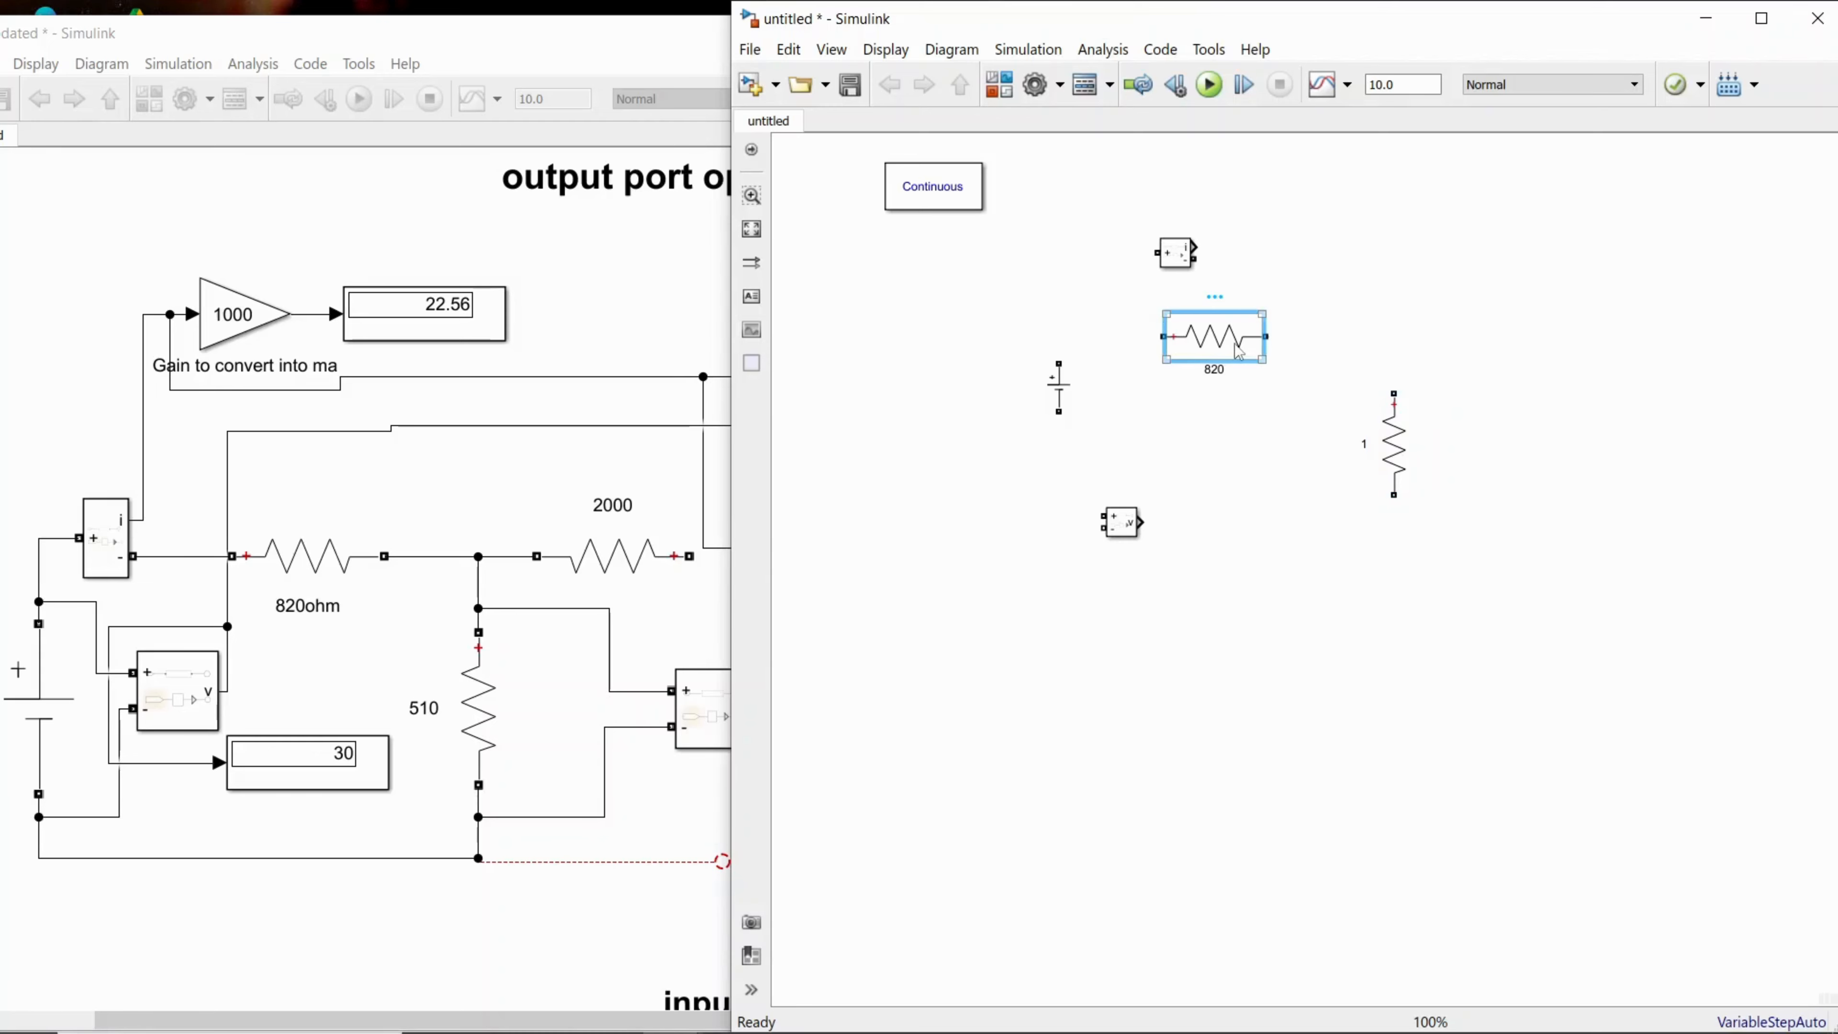
right_click(1239, 352)
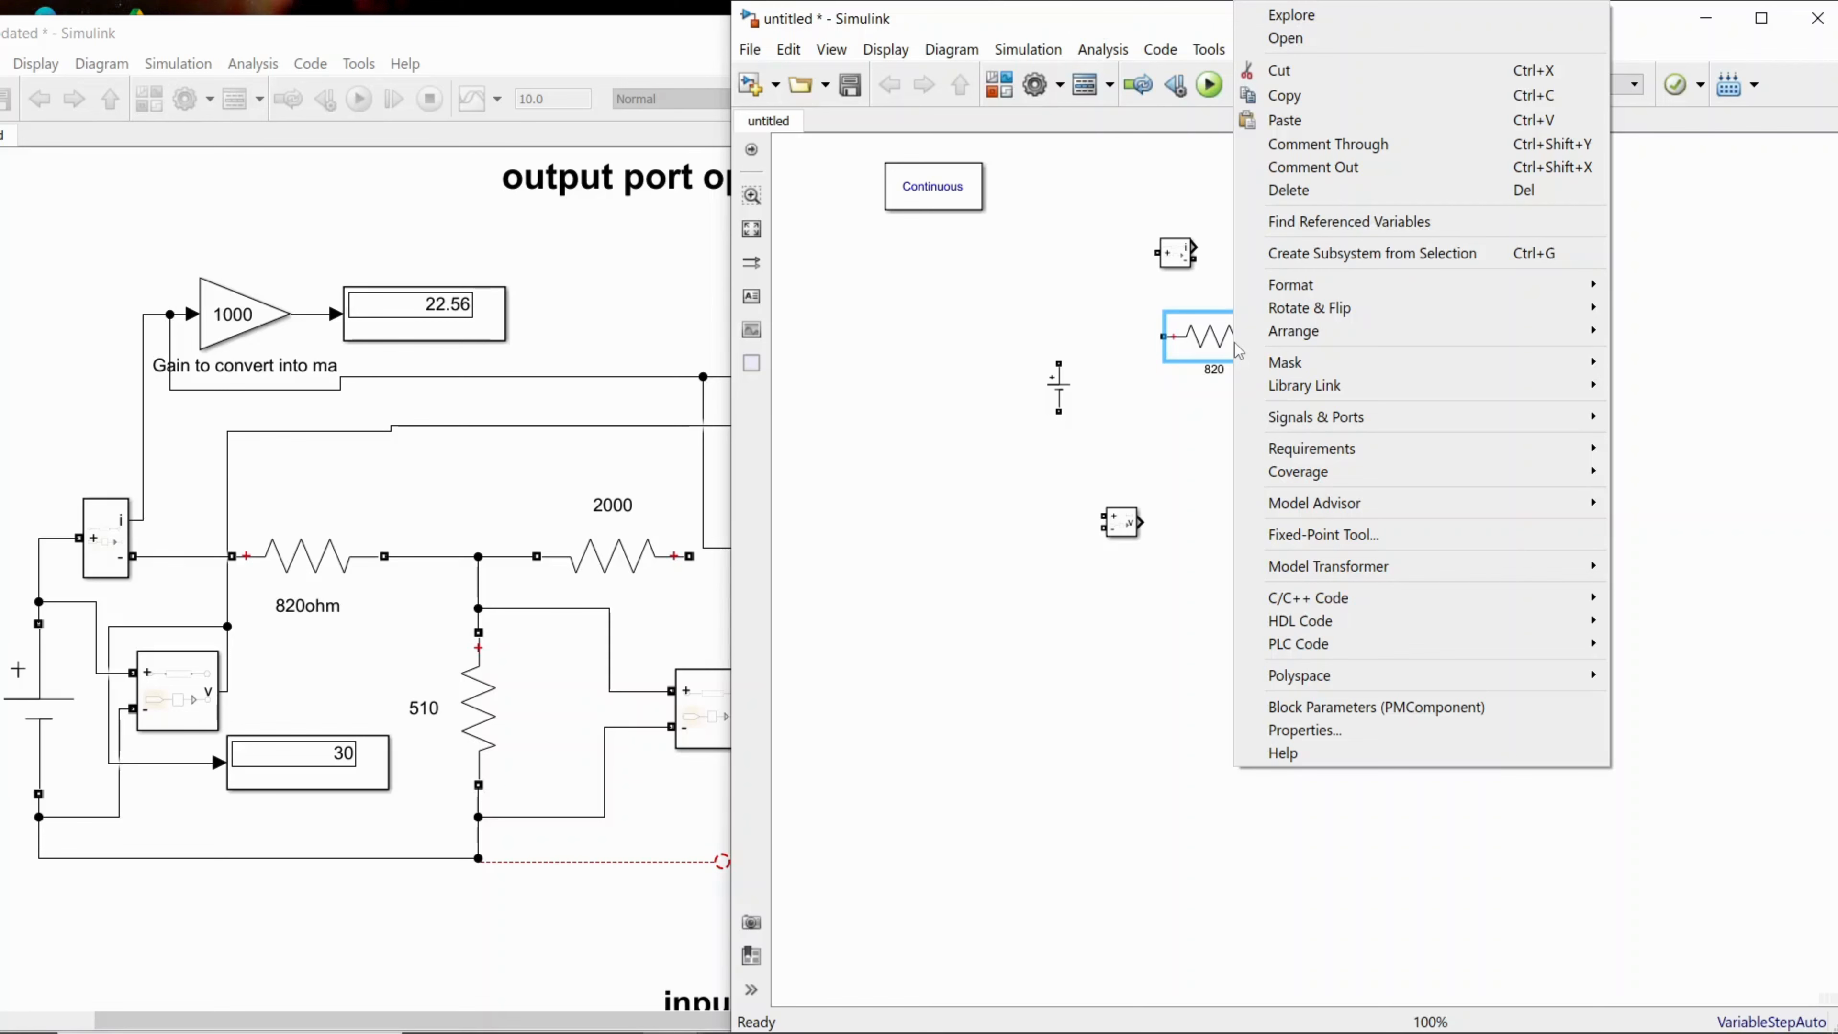
left_click(1280, 97)
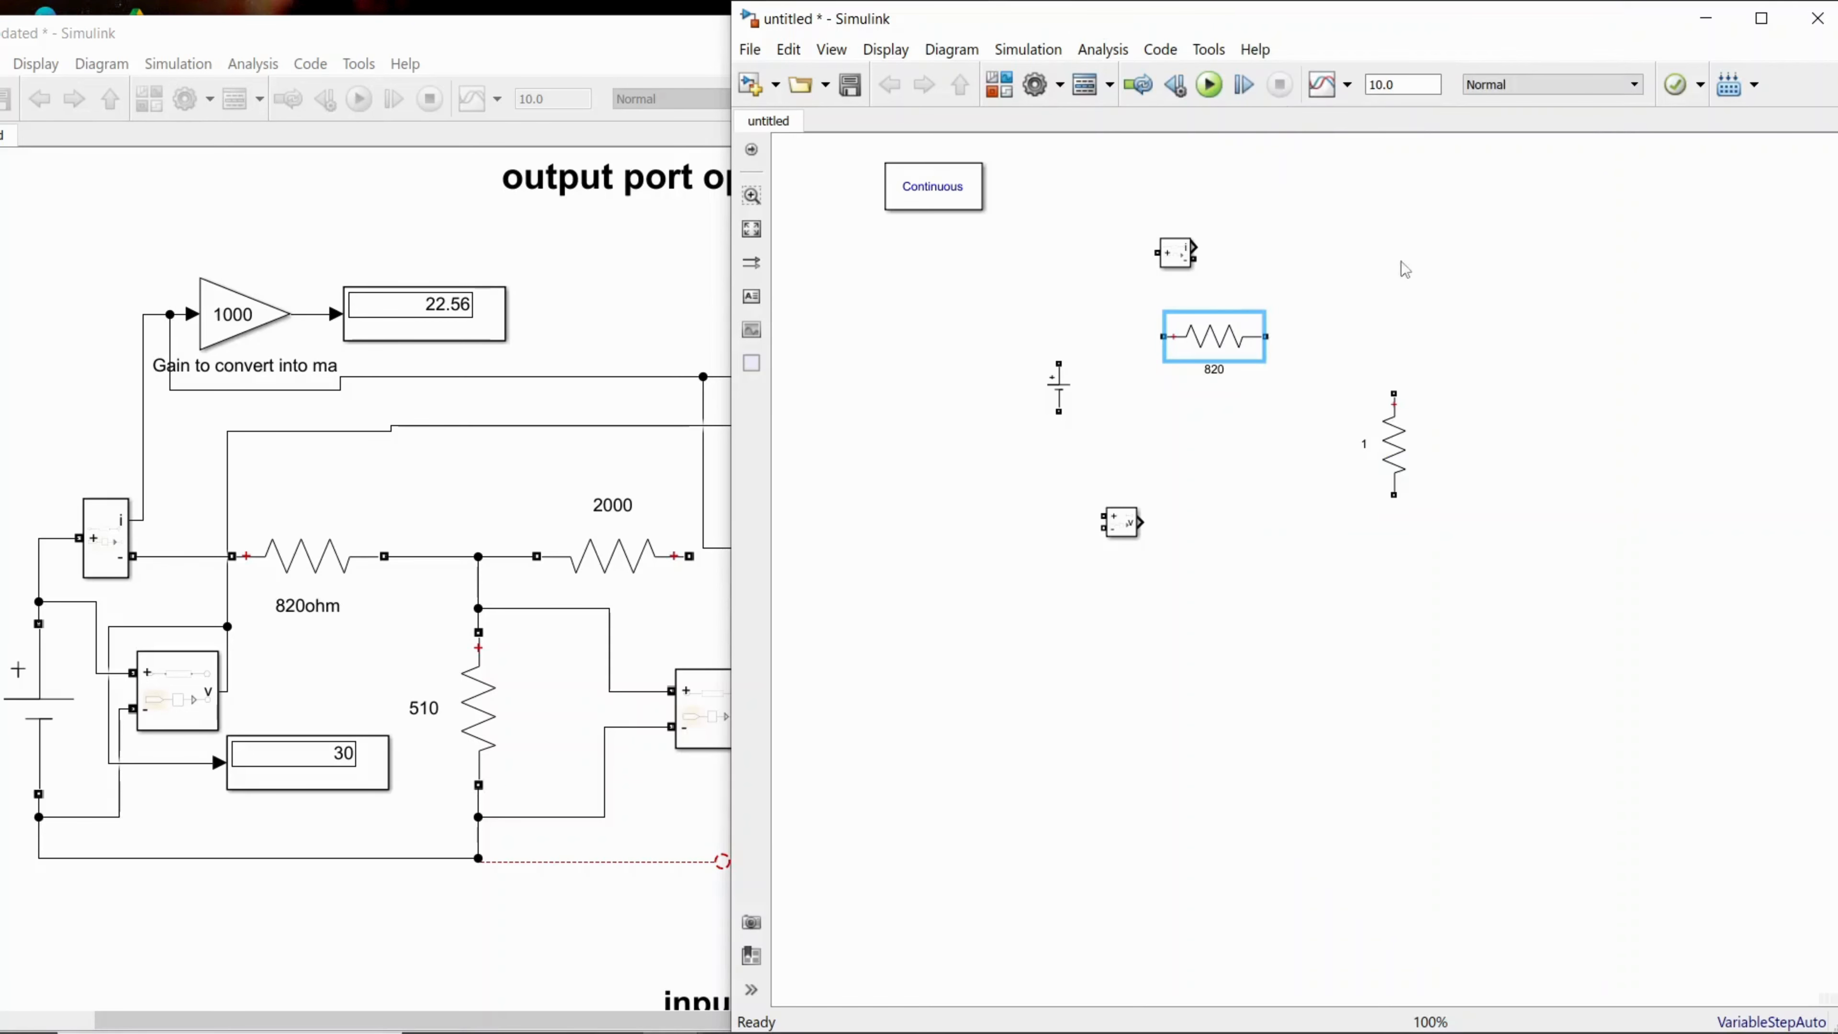
right_click(1480, 331)
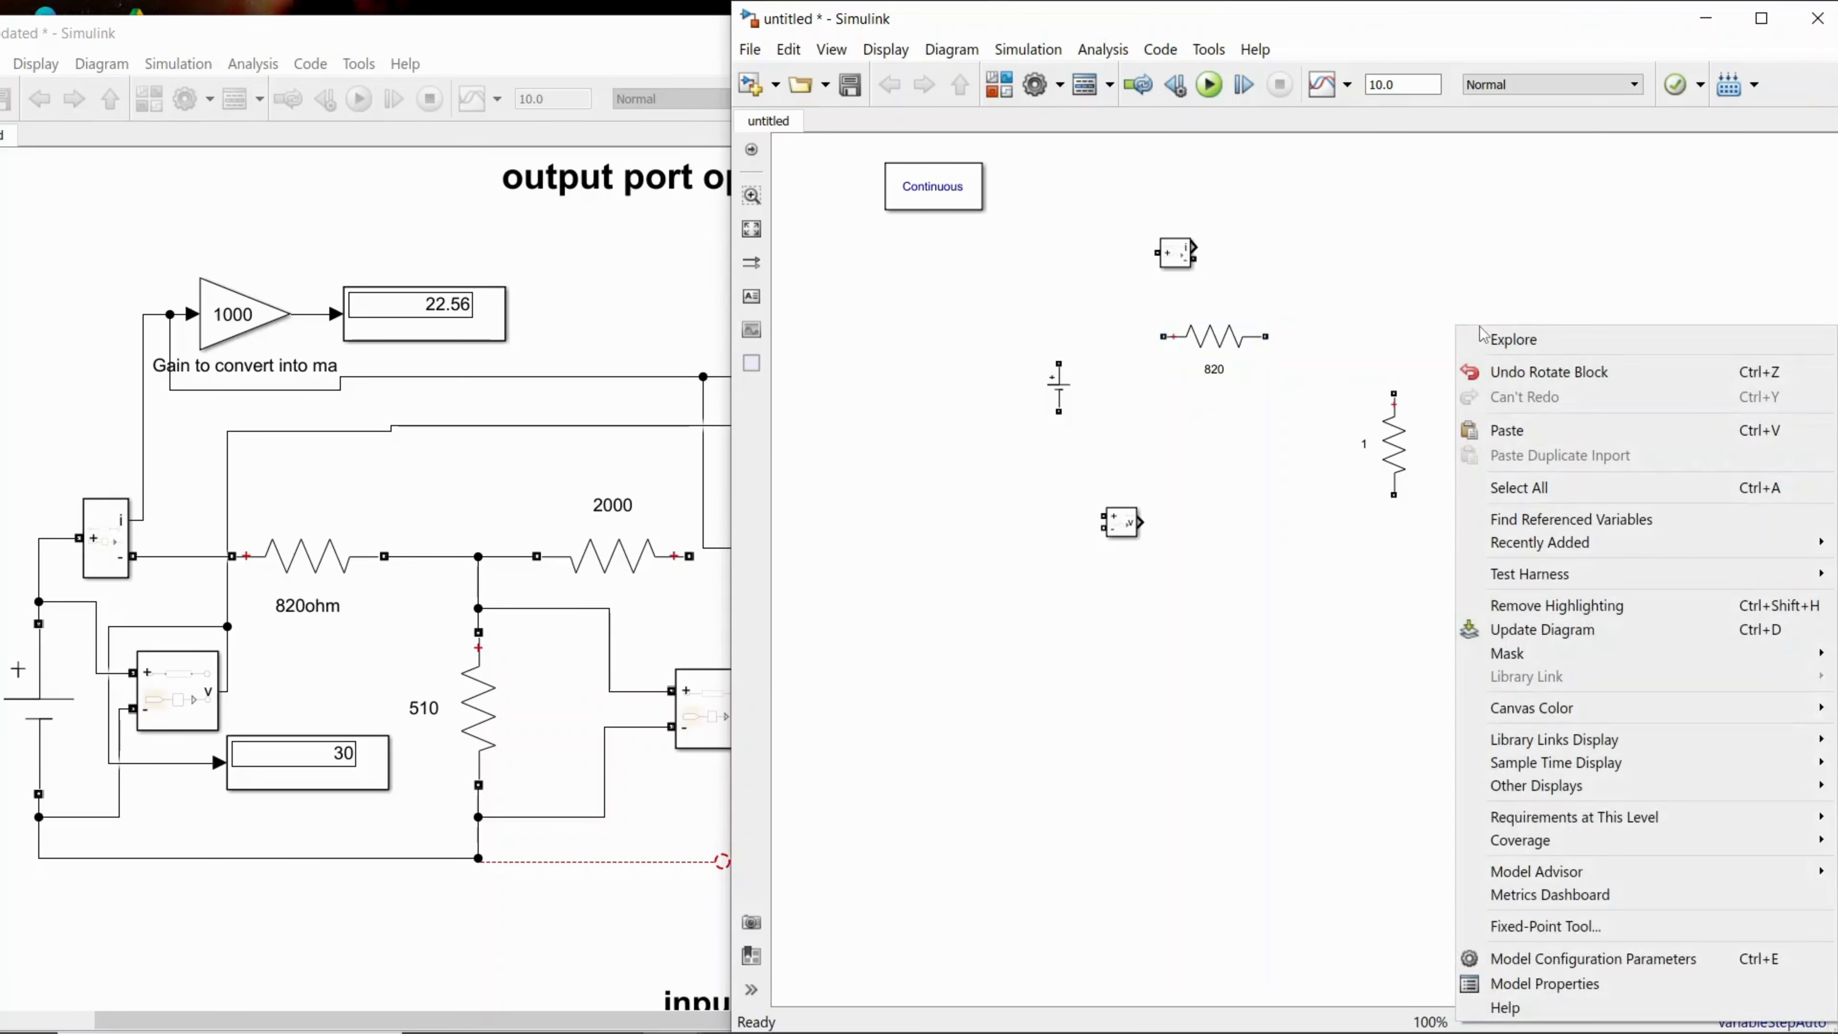
left_click(1508, 430)
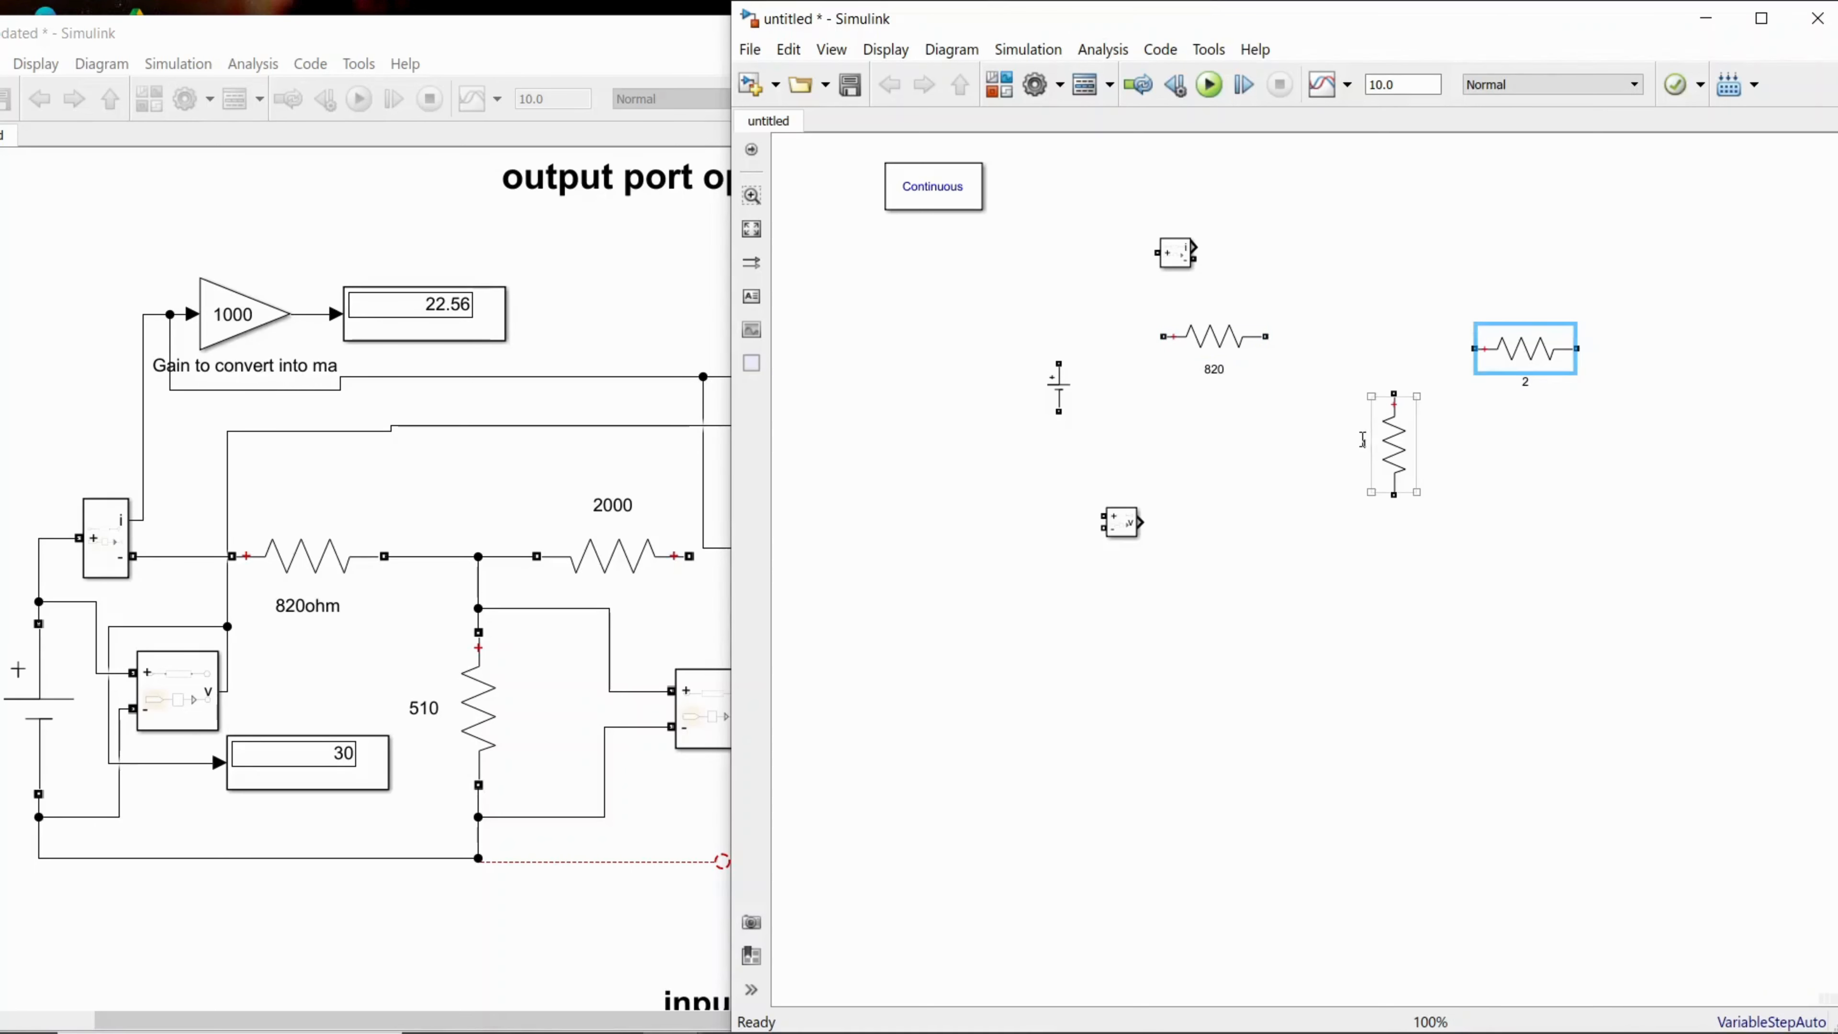
Step: Rename the vertical resistor to 510 and the second horizontal resistor to 2000
left_click(1367, 443)
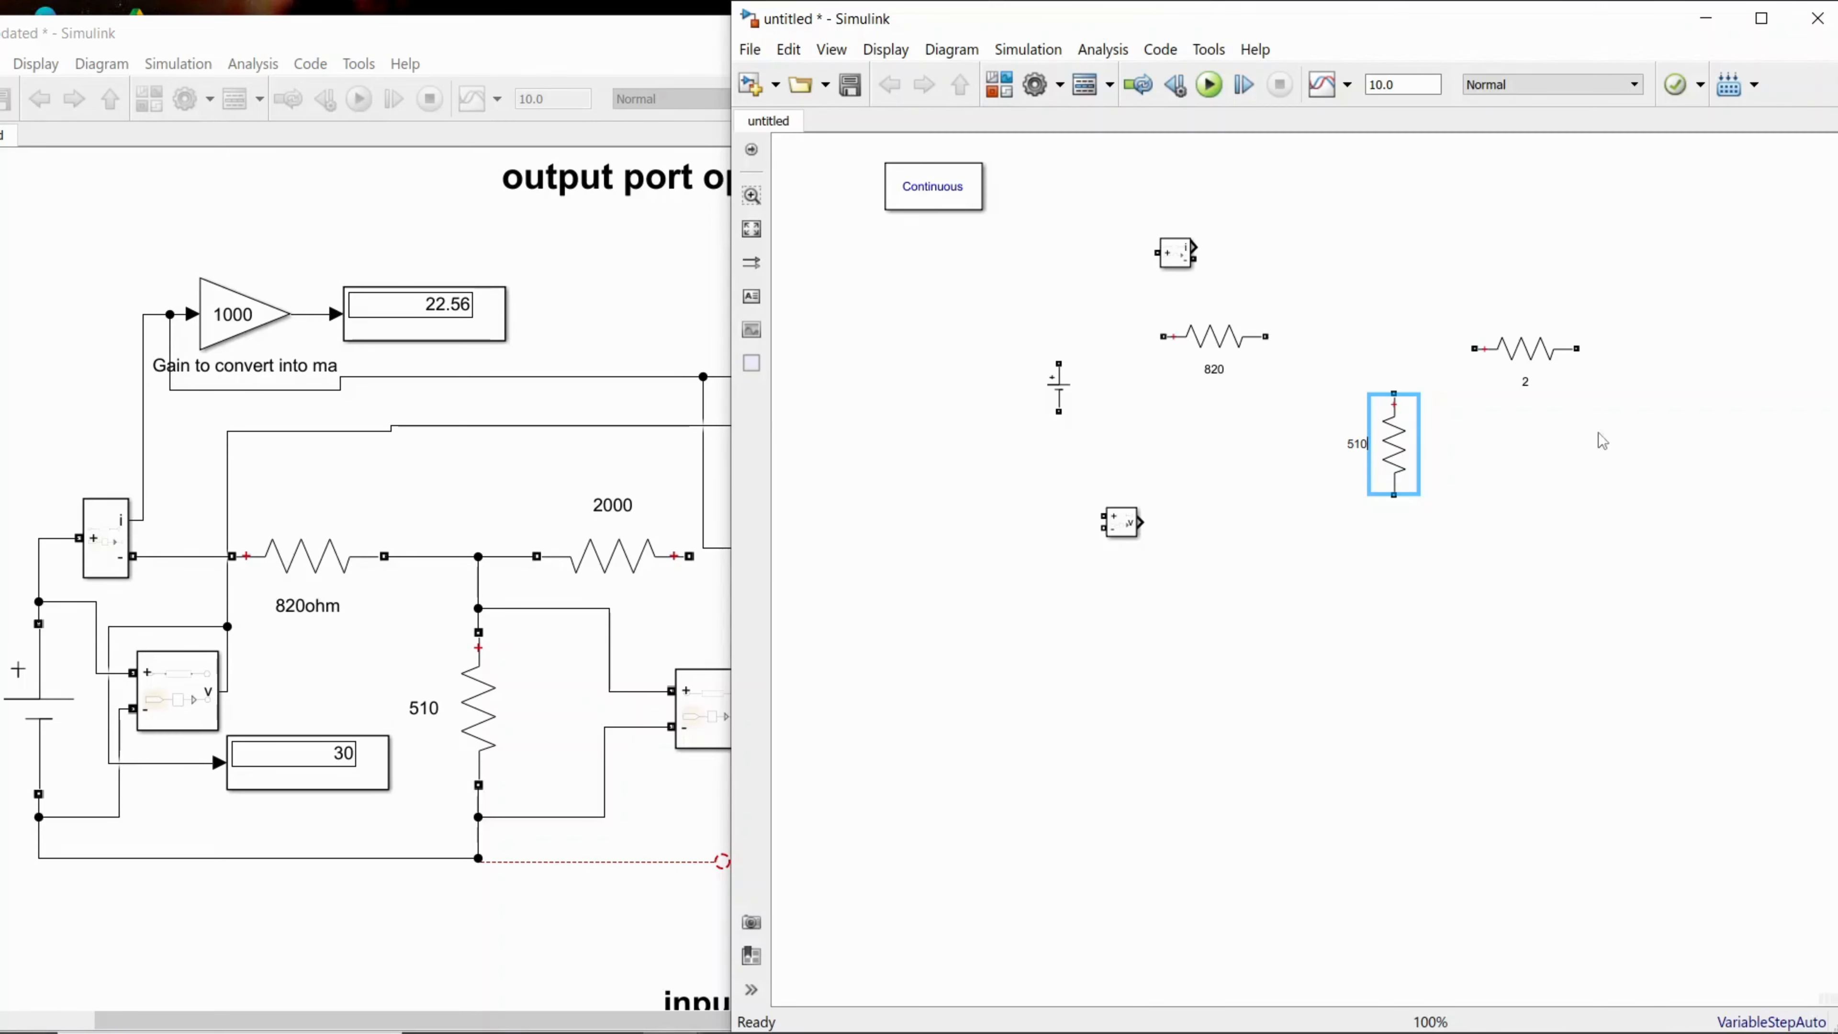
left_click(1527, 382)
left_click(1529, 383)
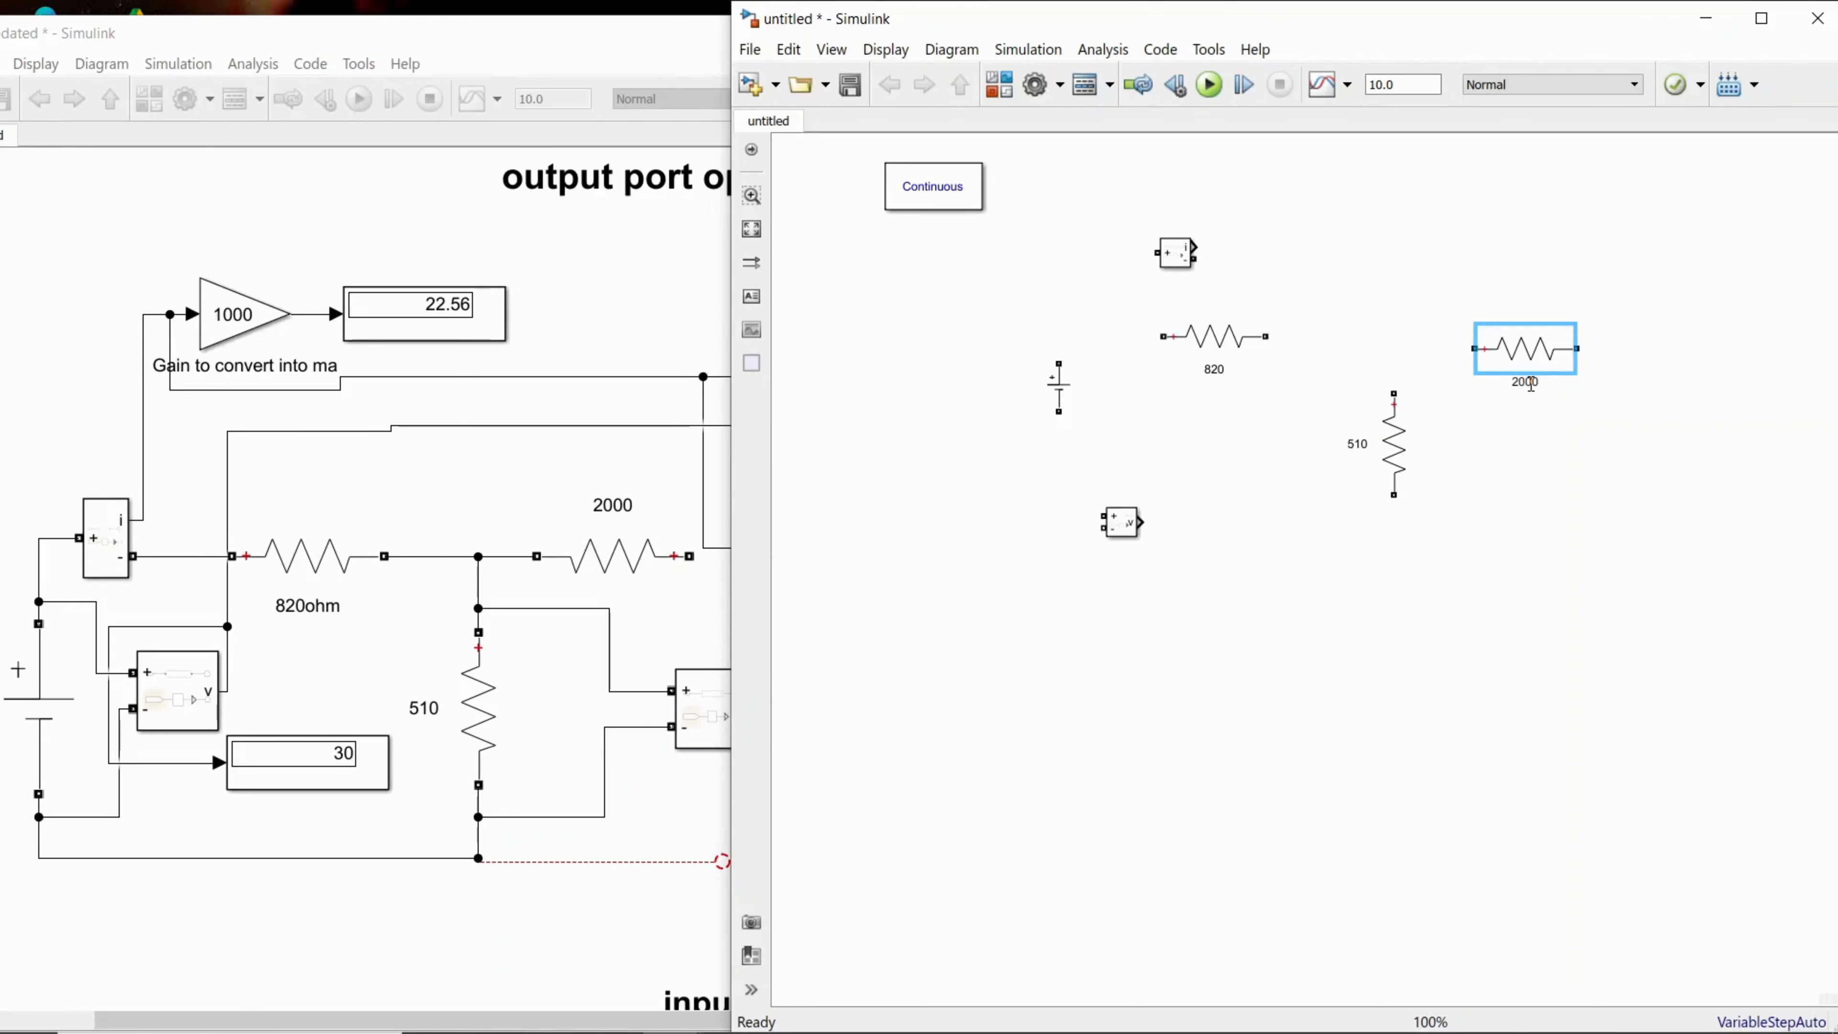
Step: Move the Voltage Measurement block well below the circuit and shift the DC Voltage Source slightly lower
left_click(1118, 535)
left_click_drag(1118, 537, 1141, 818)
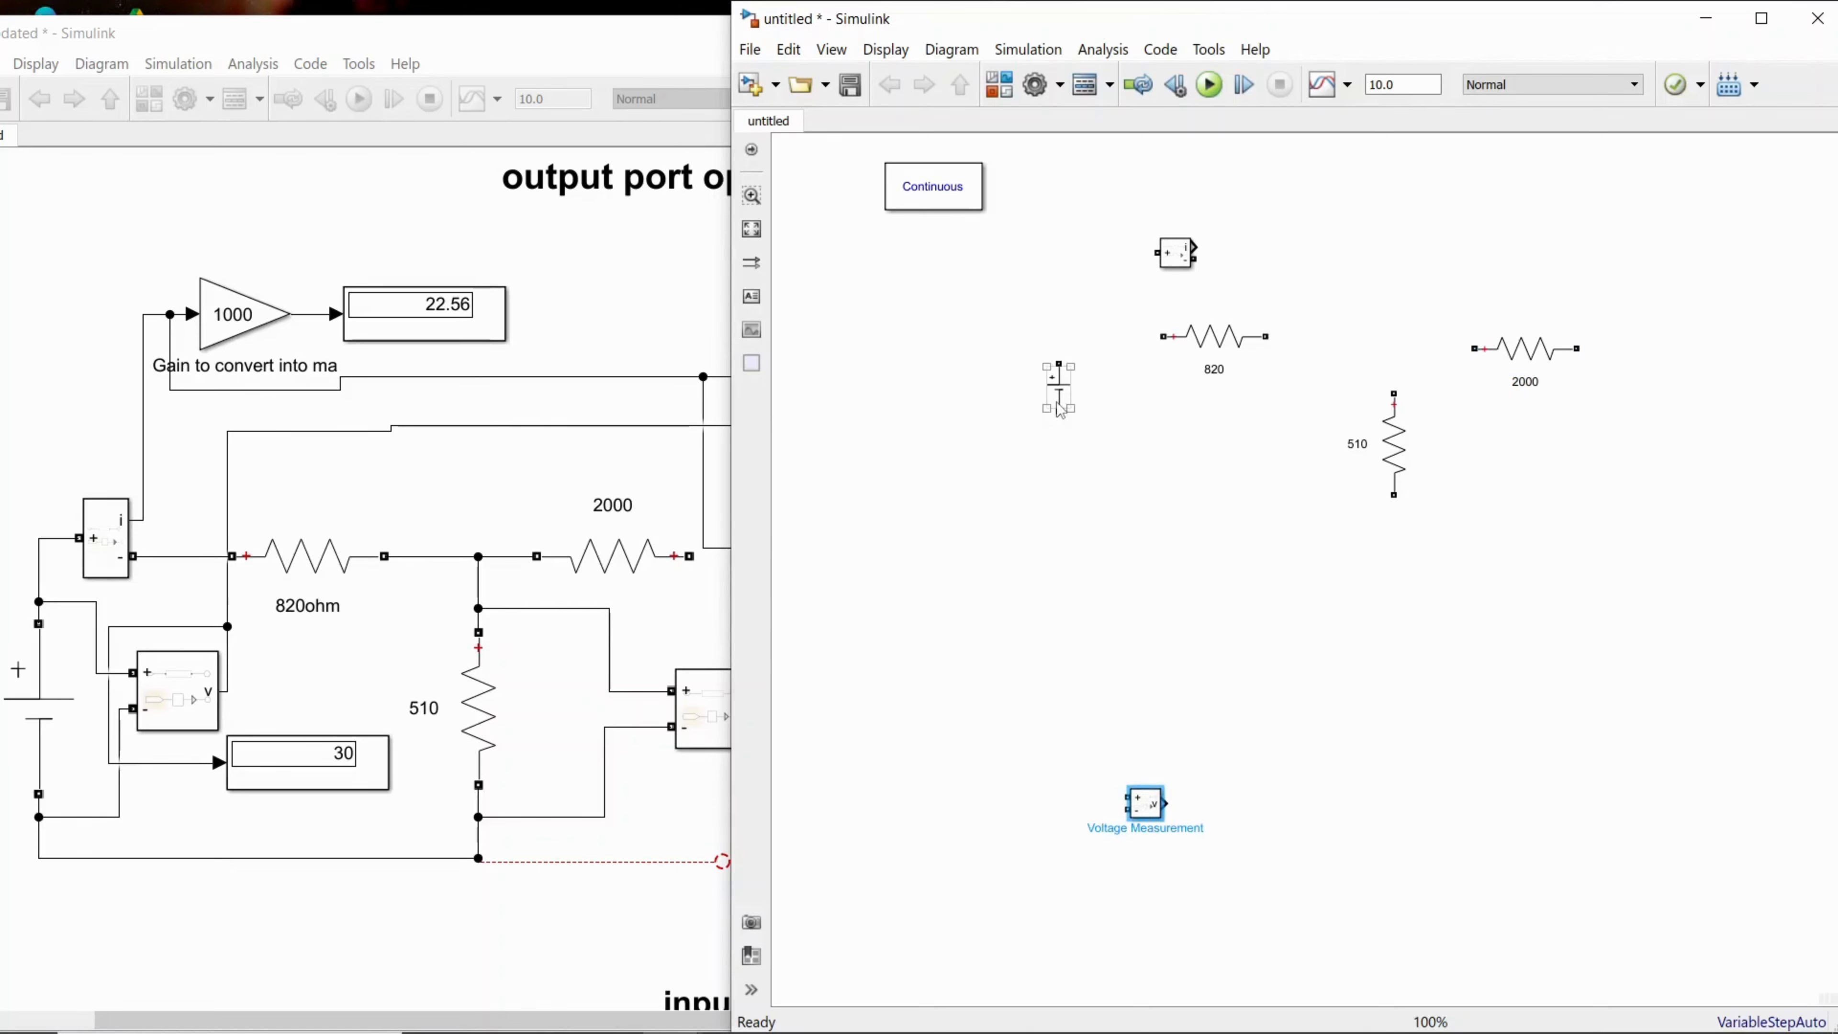
left_click(1066, 416)
left_click_drag(1068, 419, 1097, 467)
Step: Wire the DC source's positive terminal through the 820 resistor to the 2000 resistor, and branch the 510 resistor's upper end onto that wire
scroll(1157, 482, "up", 1)
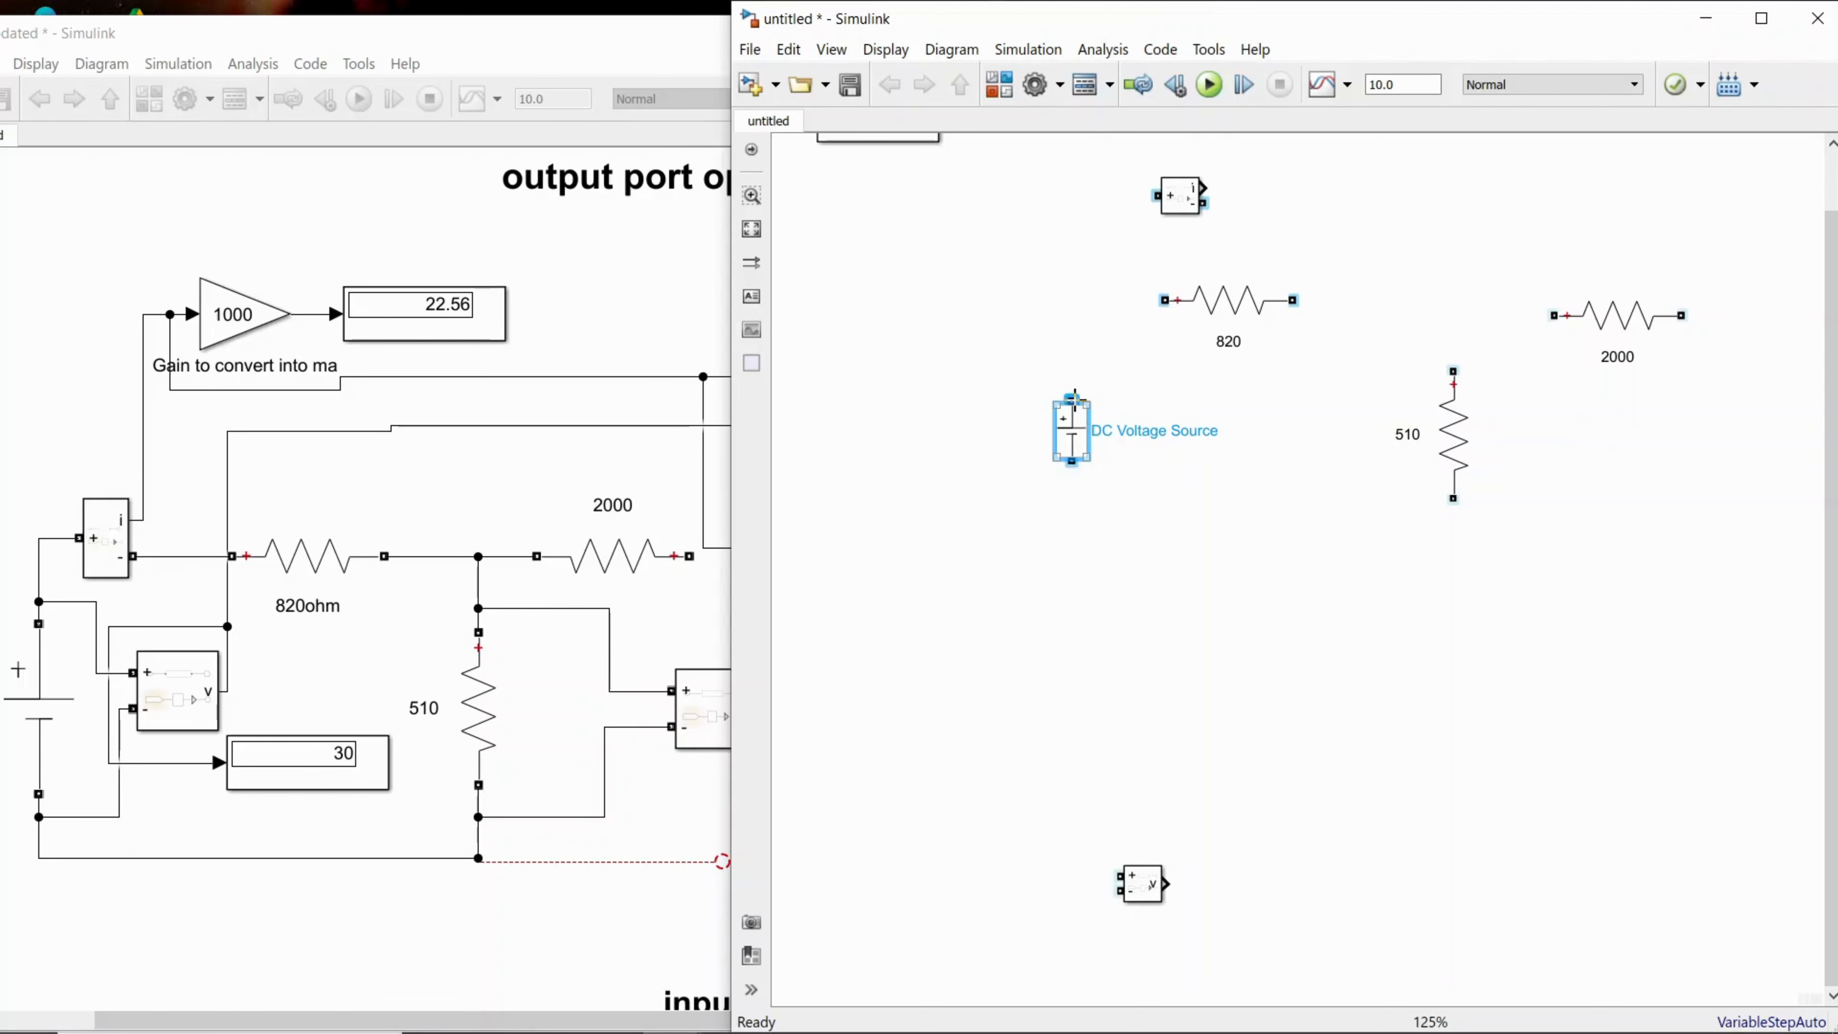
left_click_drag(1075, 397, 1150, 302)
left_click_drag(1156, 301, 1163, 300)
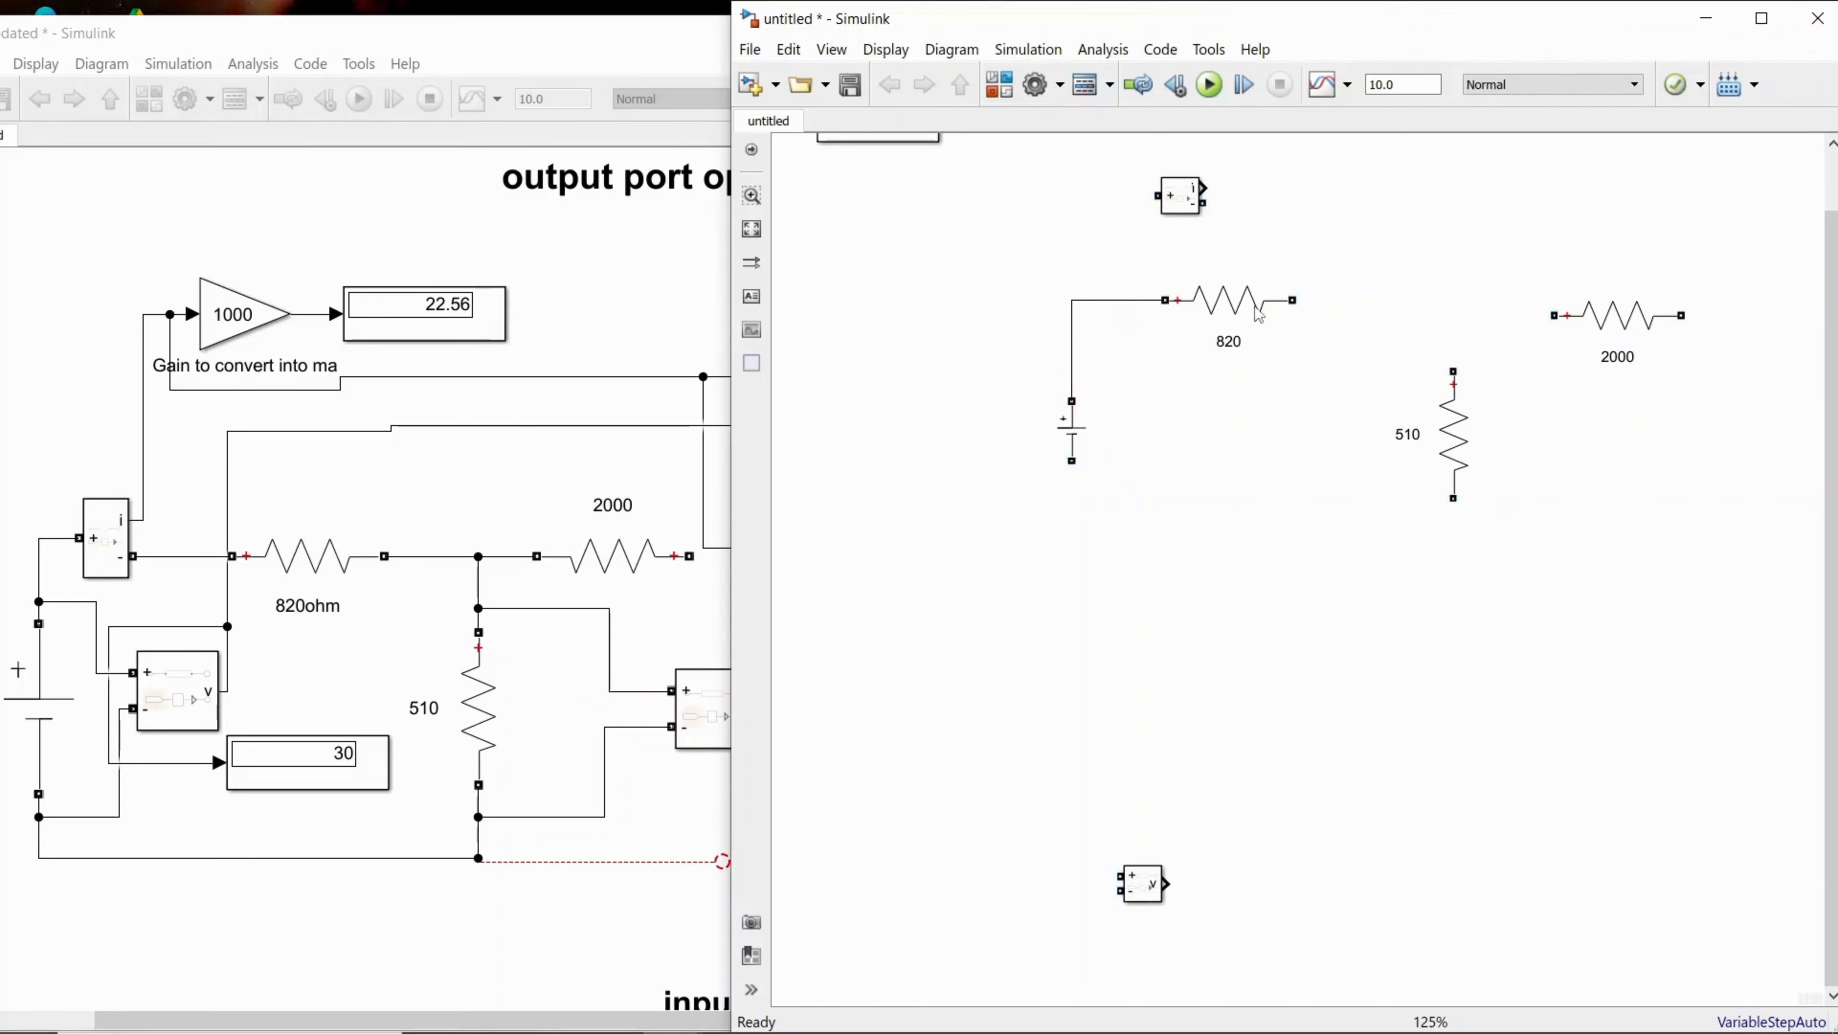
left_click_drag(1295, 300, 1553, 315)
left_click(1454, 435)
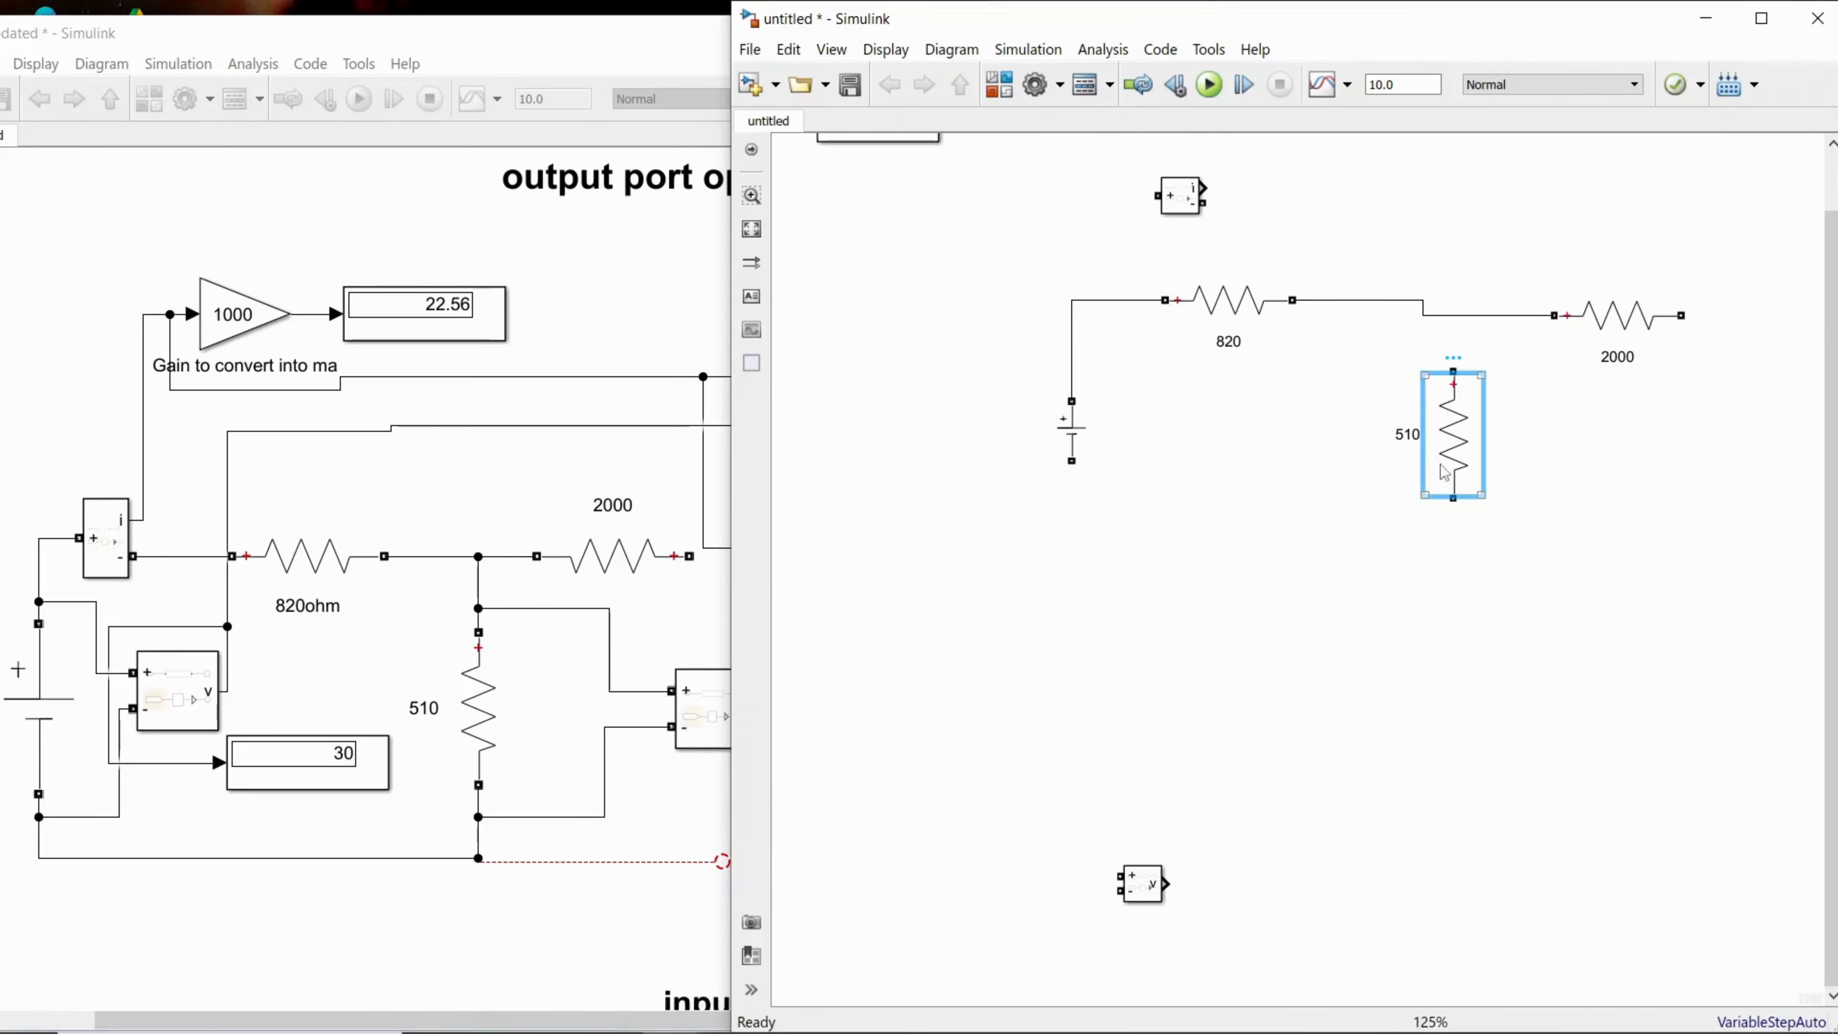
left_click_drag(1452, 369, 1452, 315)
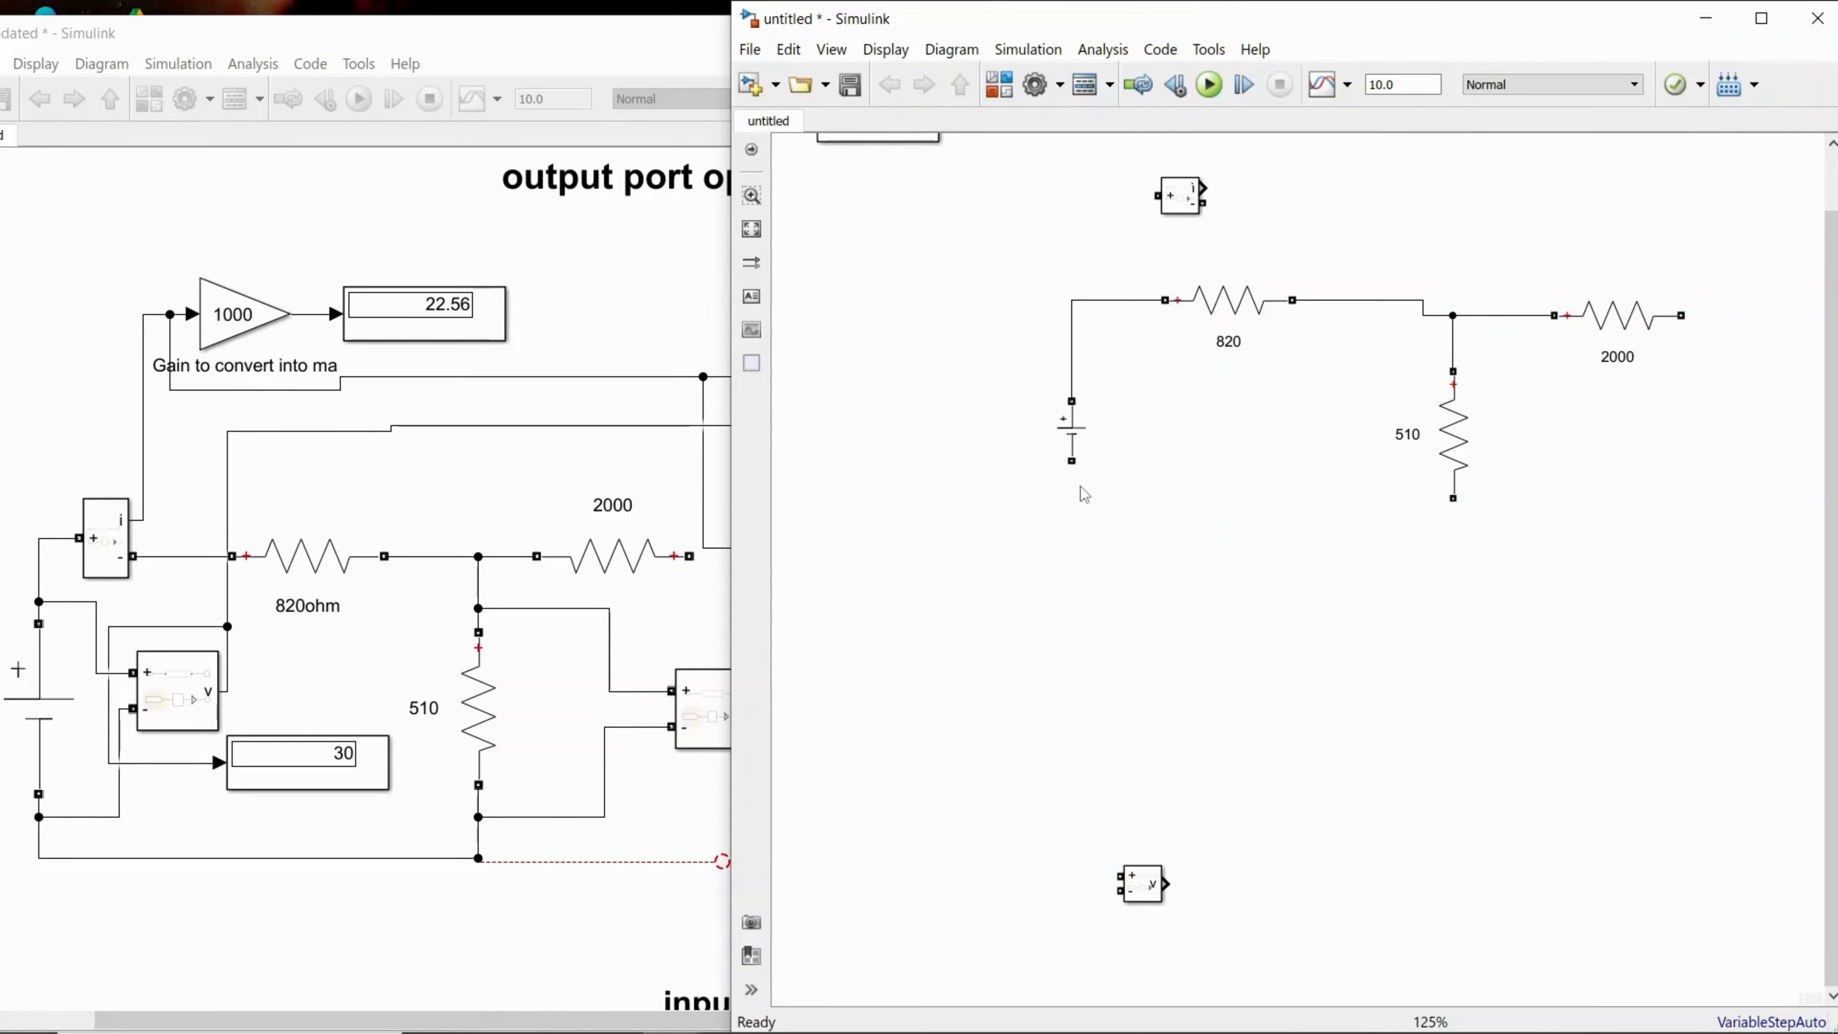
Step: Join the source's negative terminal to the 510 resistor's lower end with a raised return wire, and connect the 2000 resistor's free end to it
mouse_move(1072, 461)
left_mouse_down()
mouse_move(1096, 570)
mouse_move(1445, 554)
mouse_move(1453, 498)
left_mouse_up()
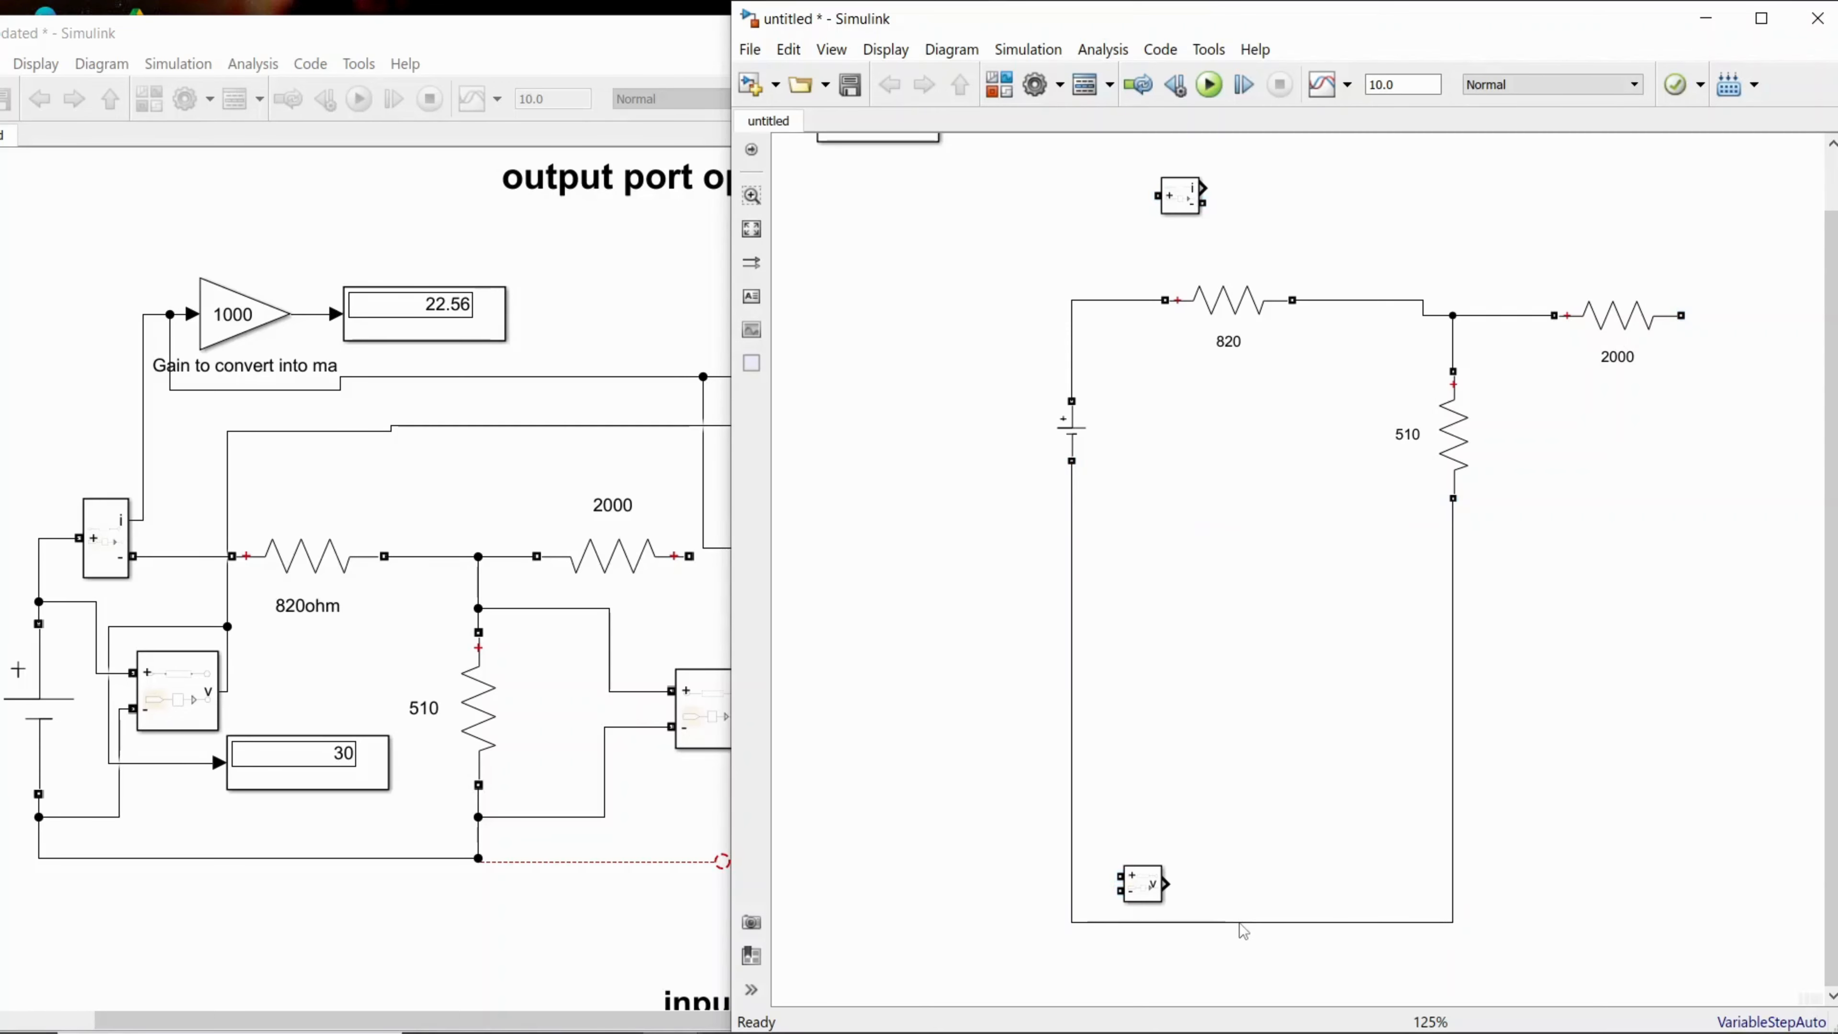
left_click_drag(1240, 926, 1234, 599)
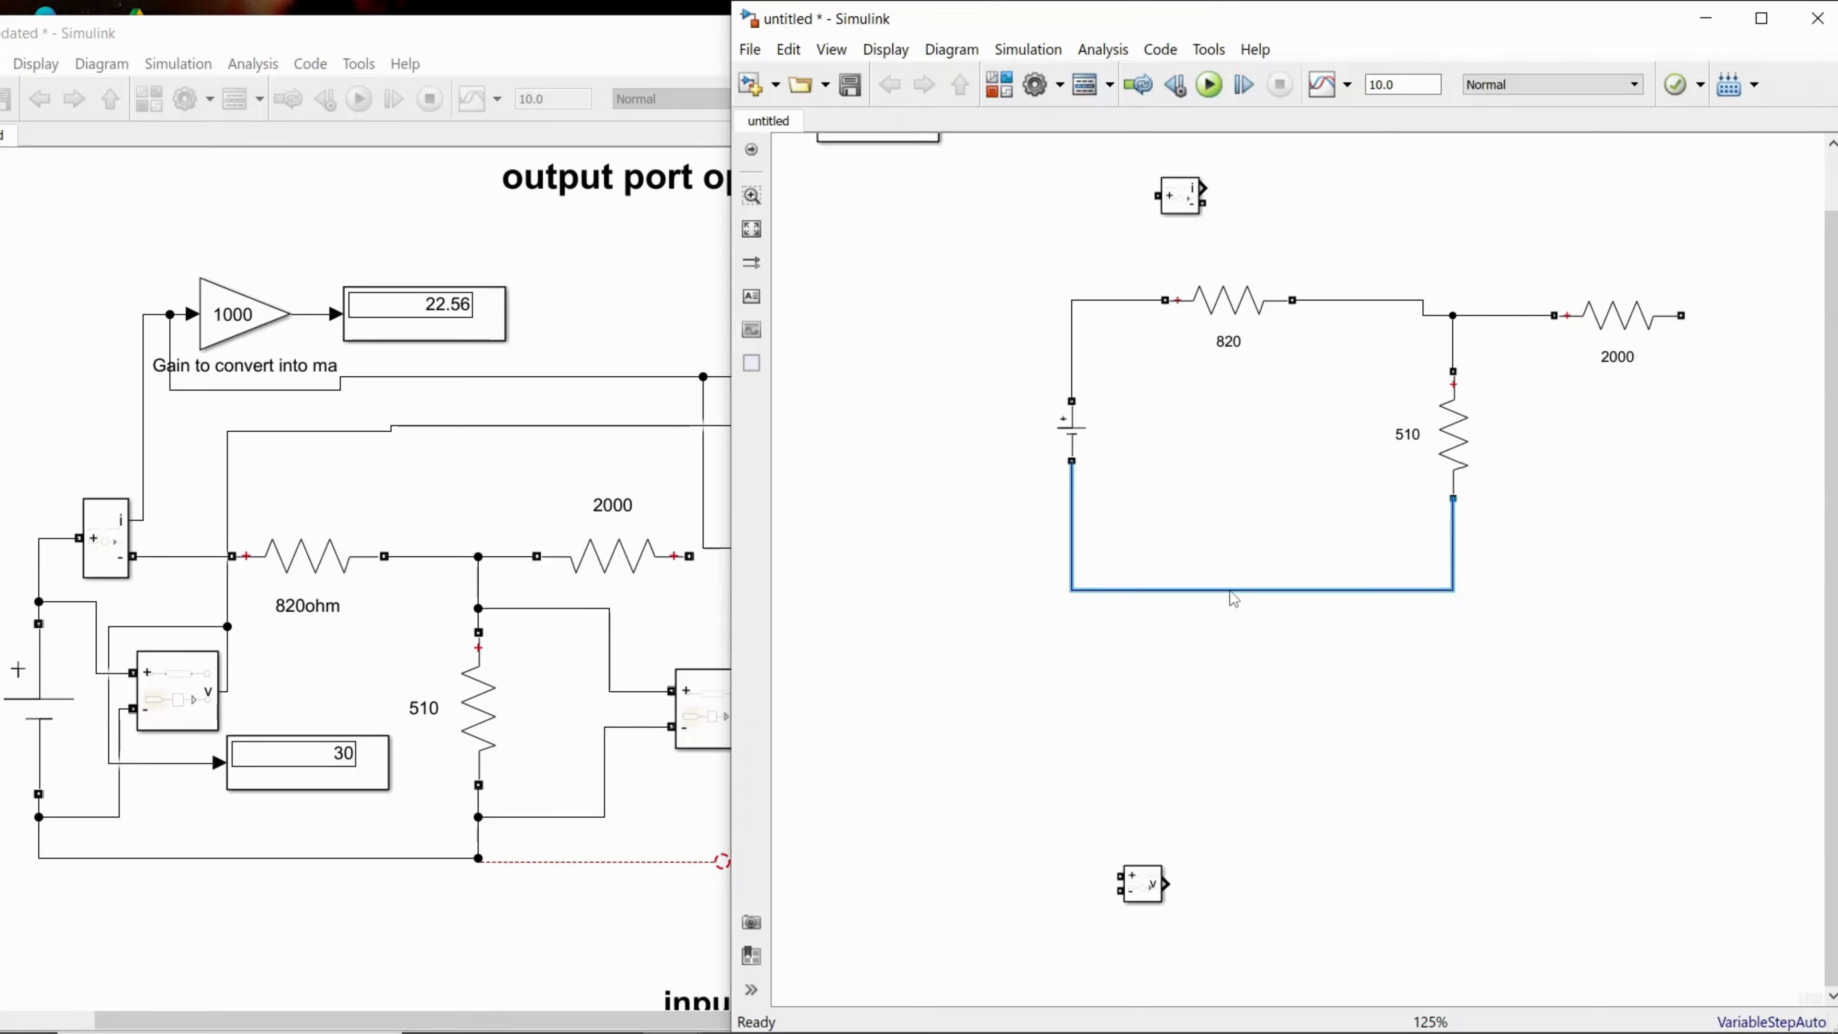
left_click(1813, 341)
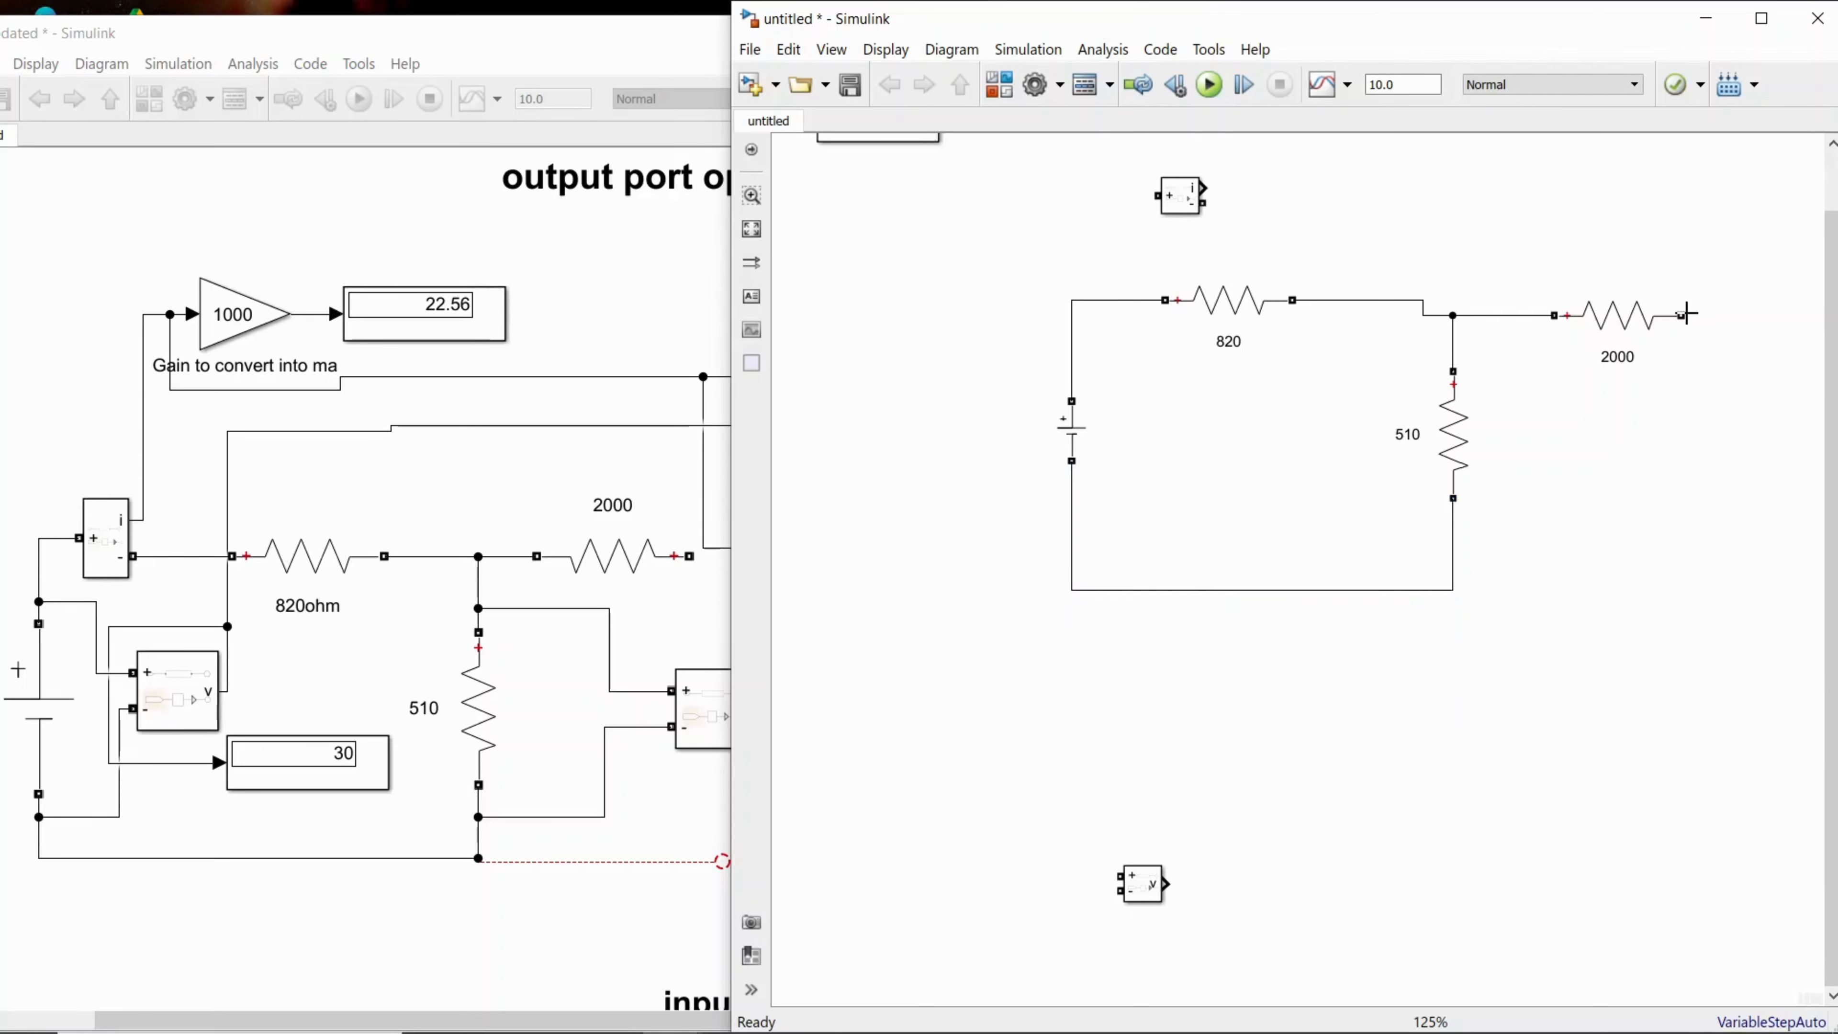
left_click_drag(1686, 313, 1395, 590)
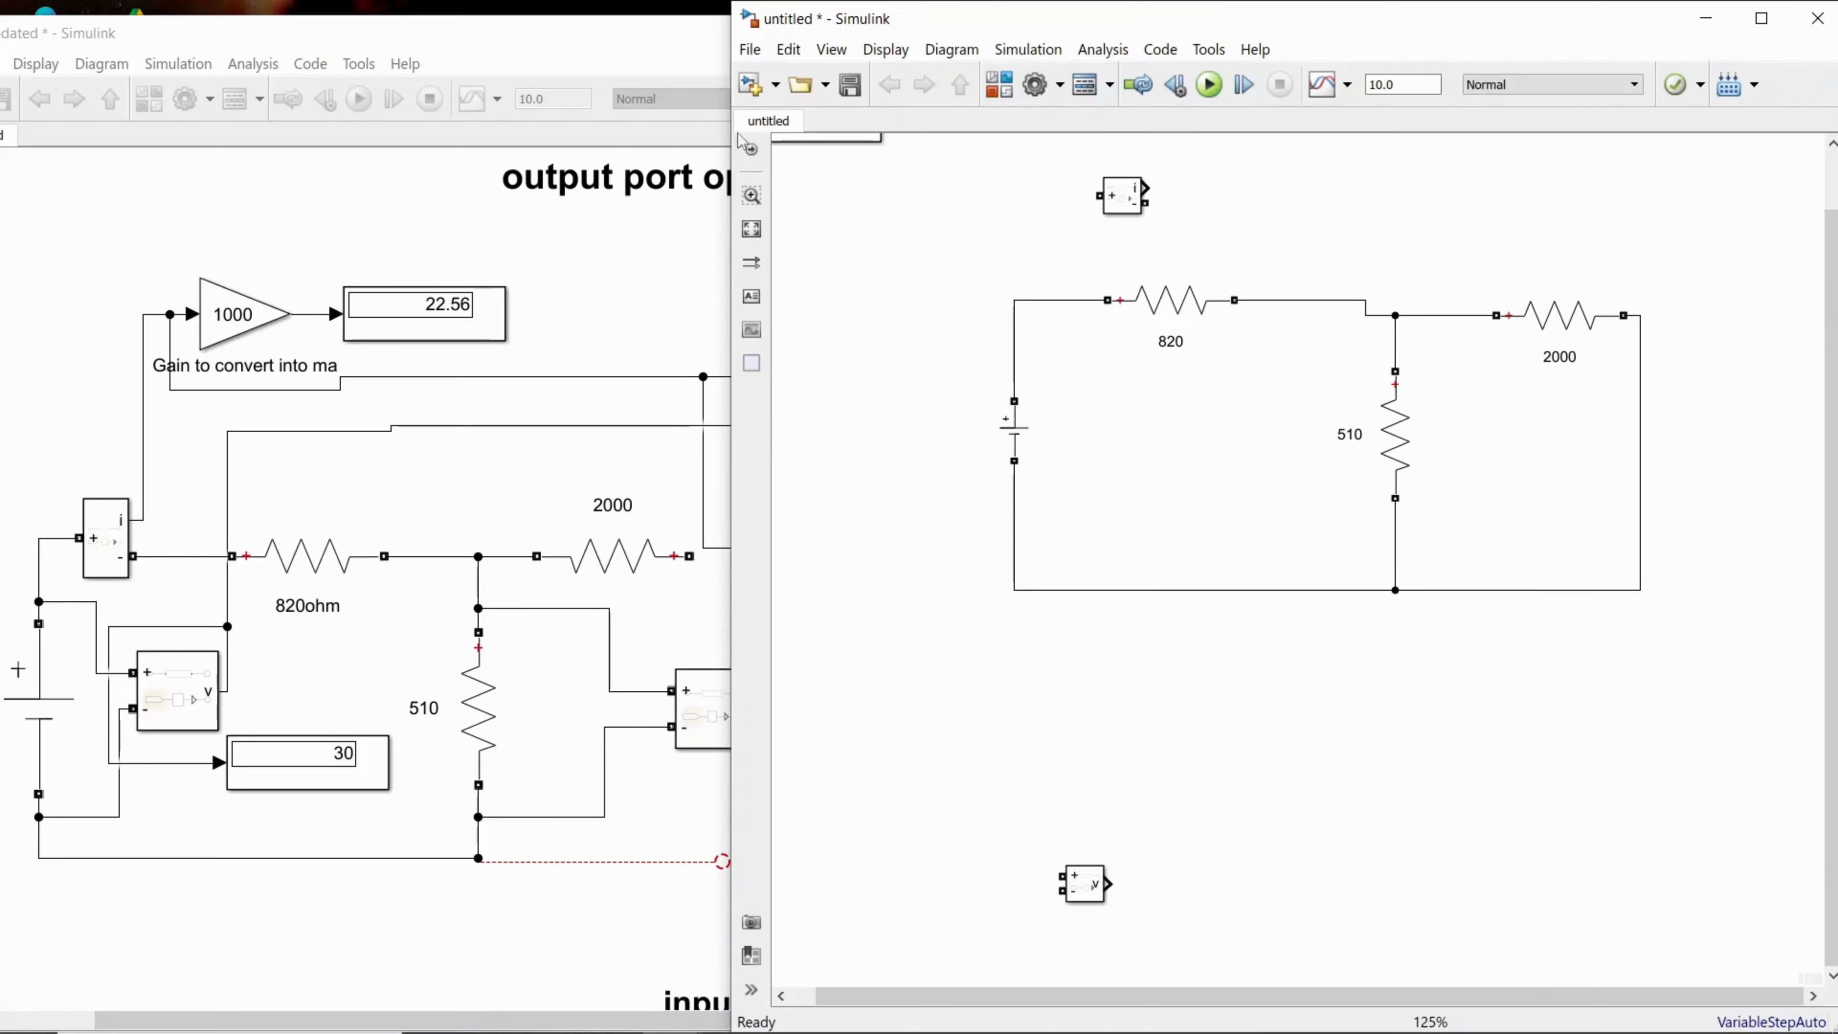
Step: After checking the reference model, replace the wire between the DC source and the 820 resistor with the Current Measurement block in series
left_click(537, 36)
left_click(310, 582)
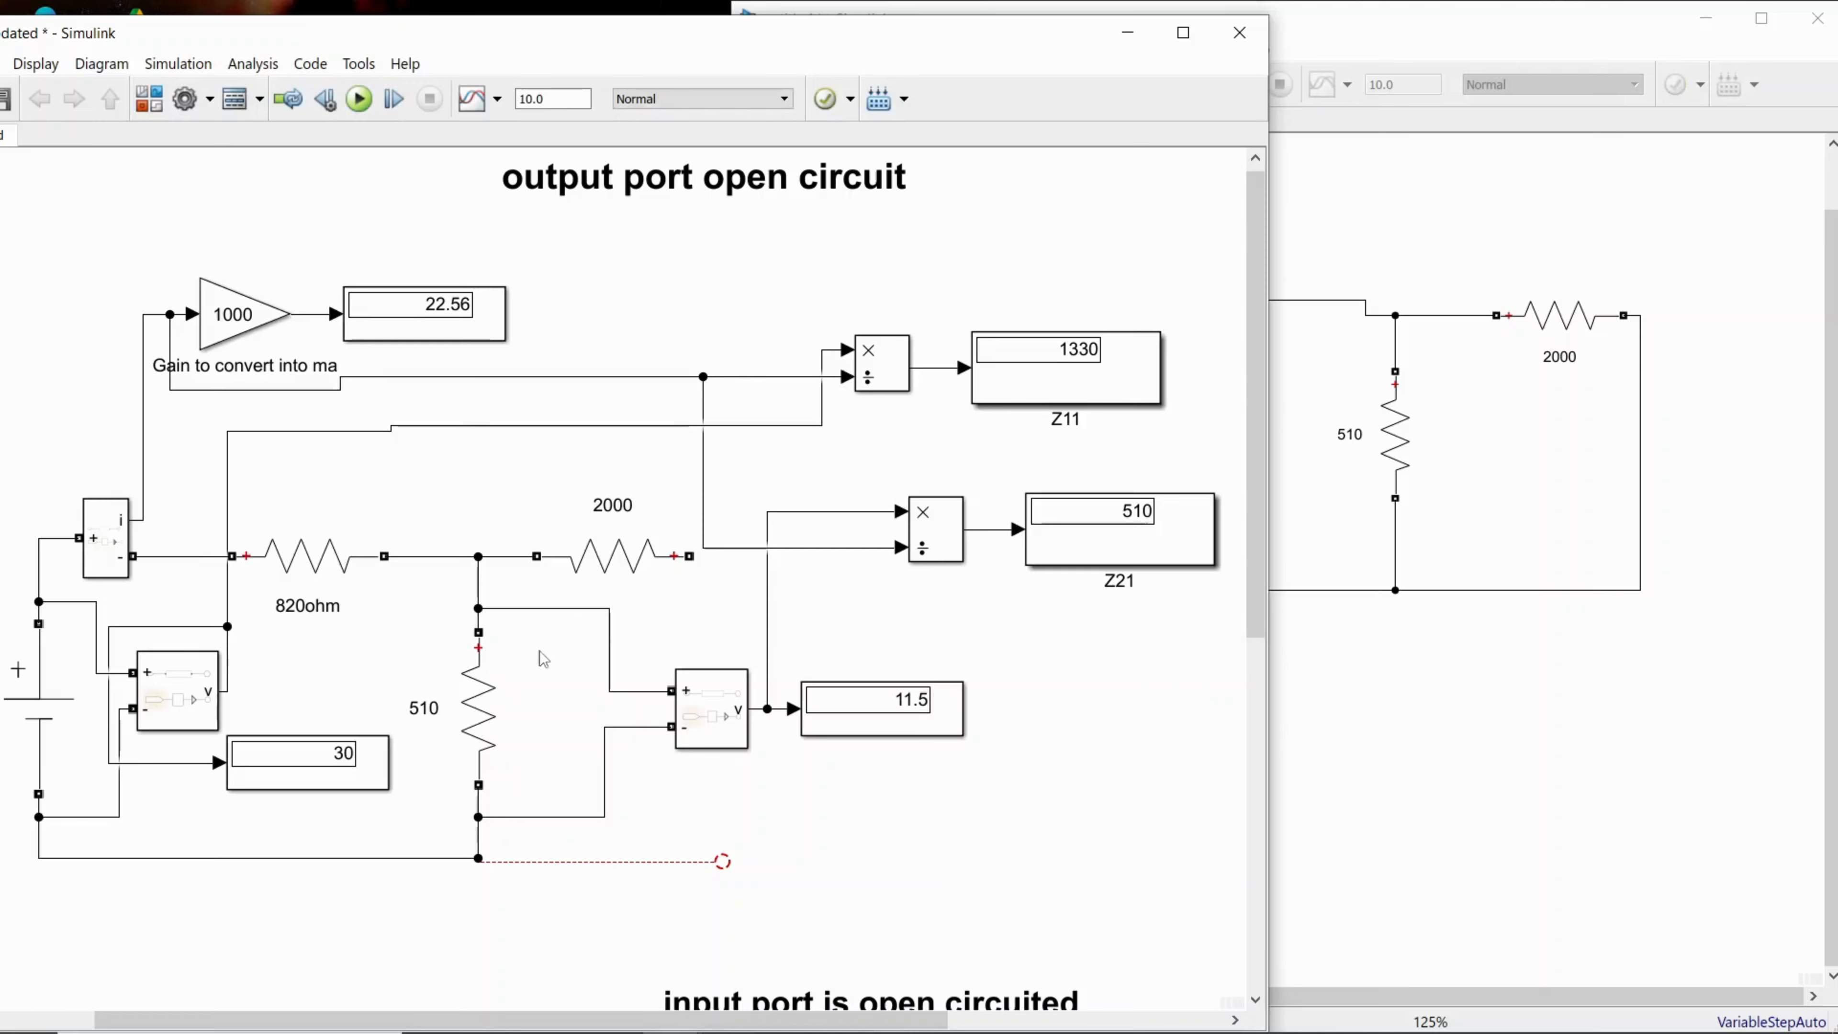
left_click(701, 708)
left_click(1363, 610)
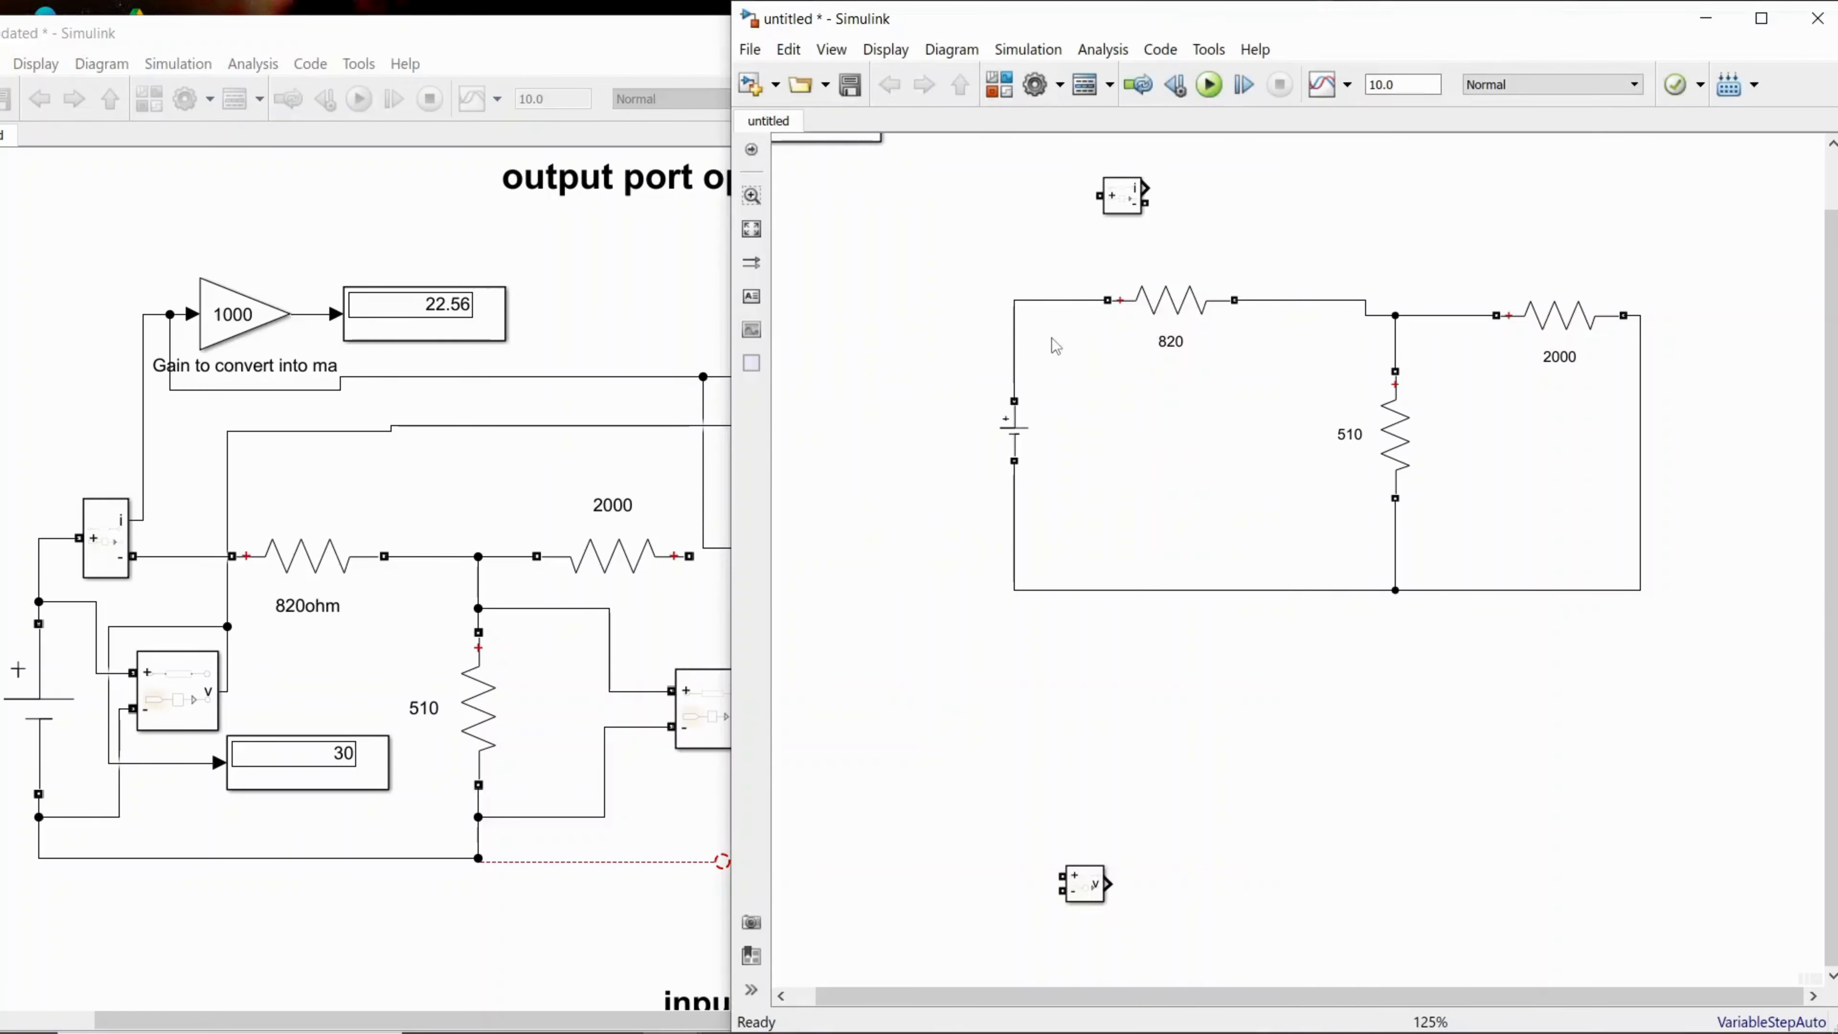
left_click(1017, 341)
key("Delete")
left_click_drag(1120, 215, 1036, 297)
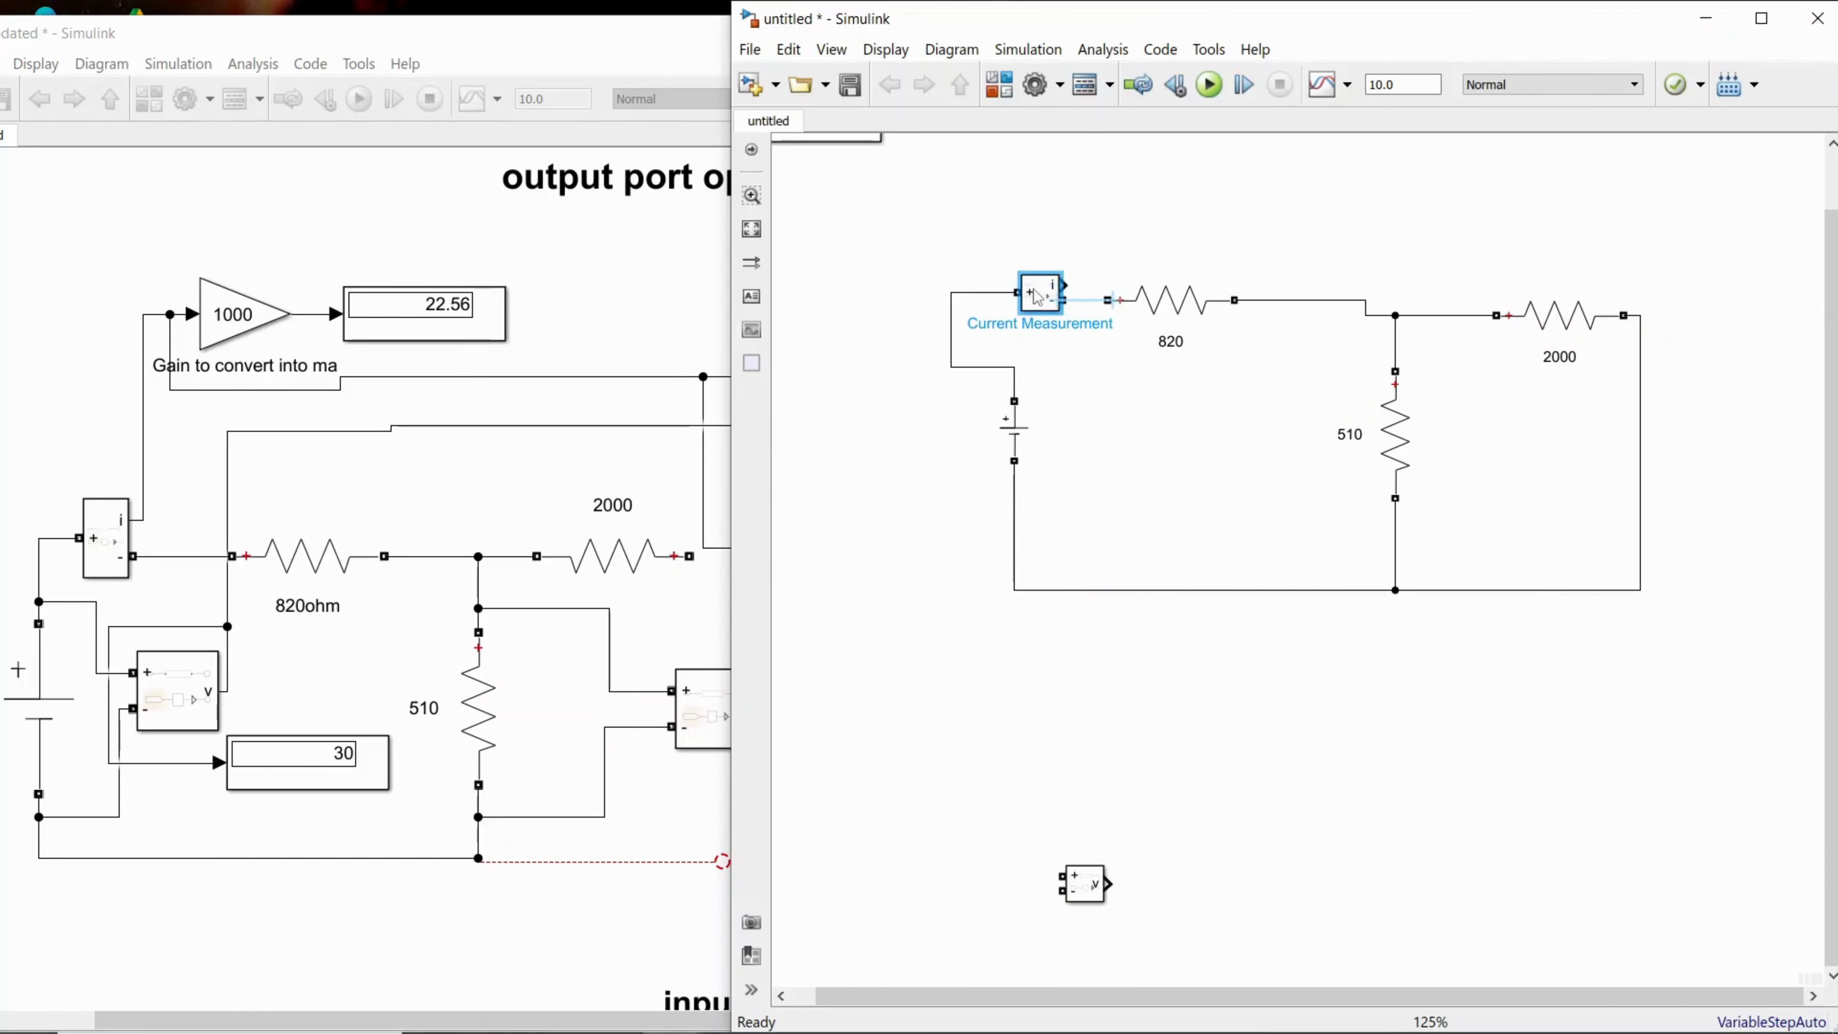
Step: Straighten the wire between the DC source's positive terminal and the Current Measurement block
left_click(1112, 228)
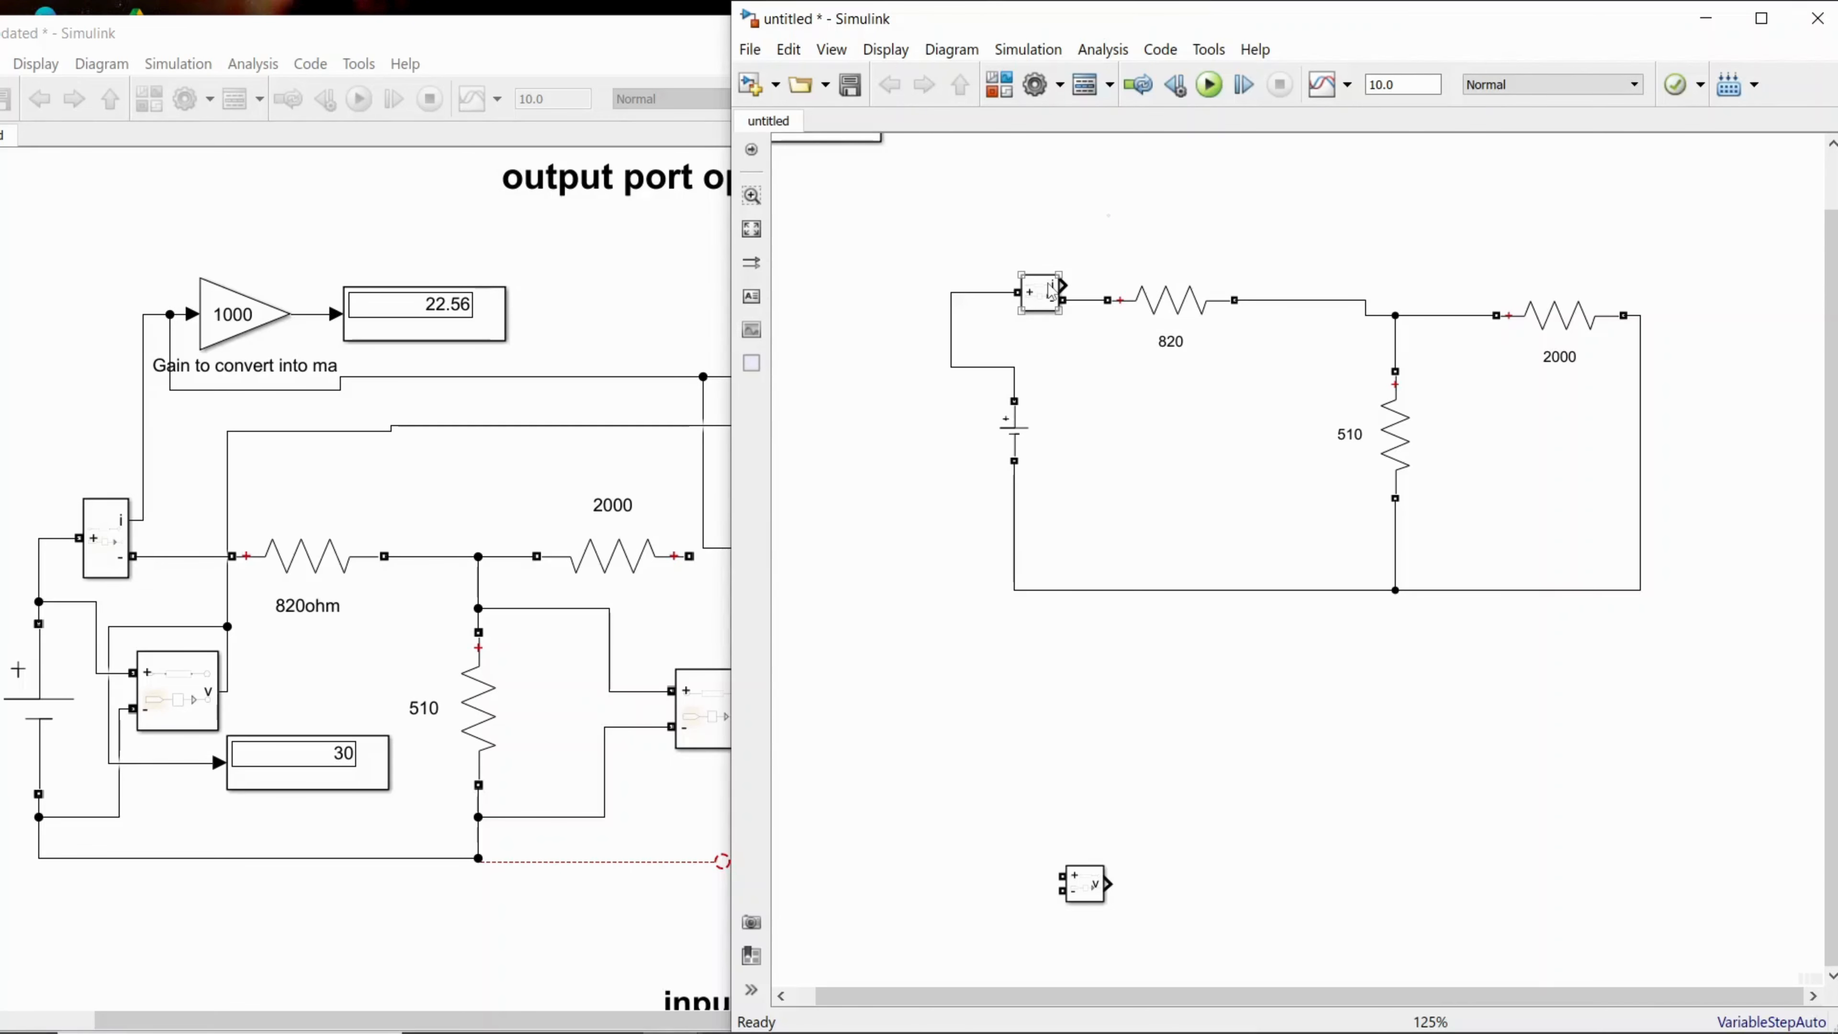
left_click_drag(953, 344, 1014, 352)
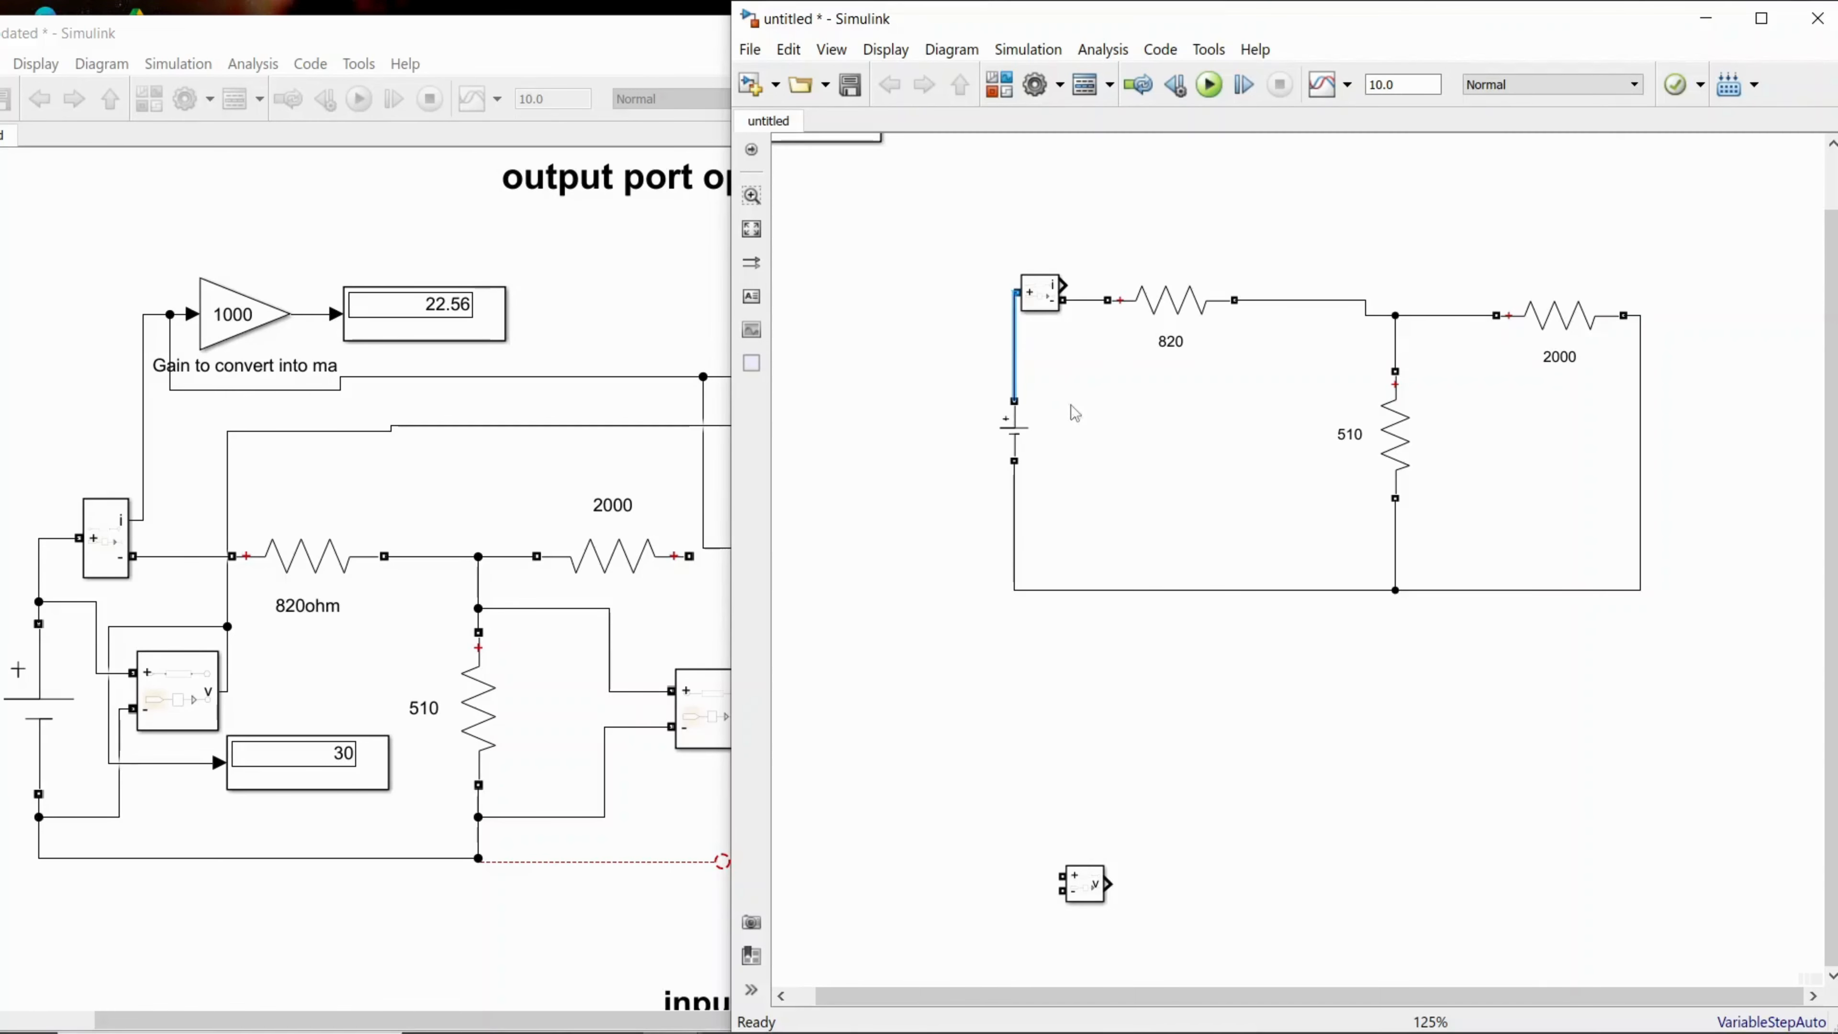
left_click(964, 231)
Step: Place the Voltage Measurement block beside the DC source and wire its positive and negative inputs across the source
left_click(1100, 891)
left_click_drag(1093, 901, 1011, 382)
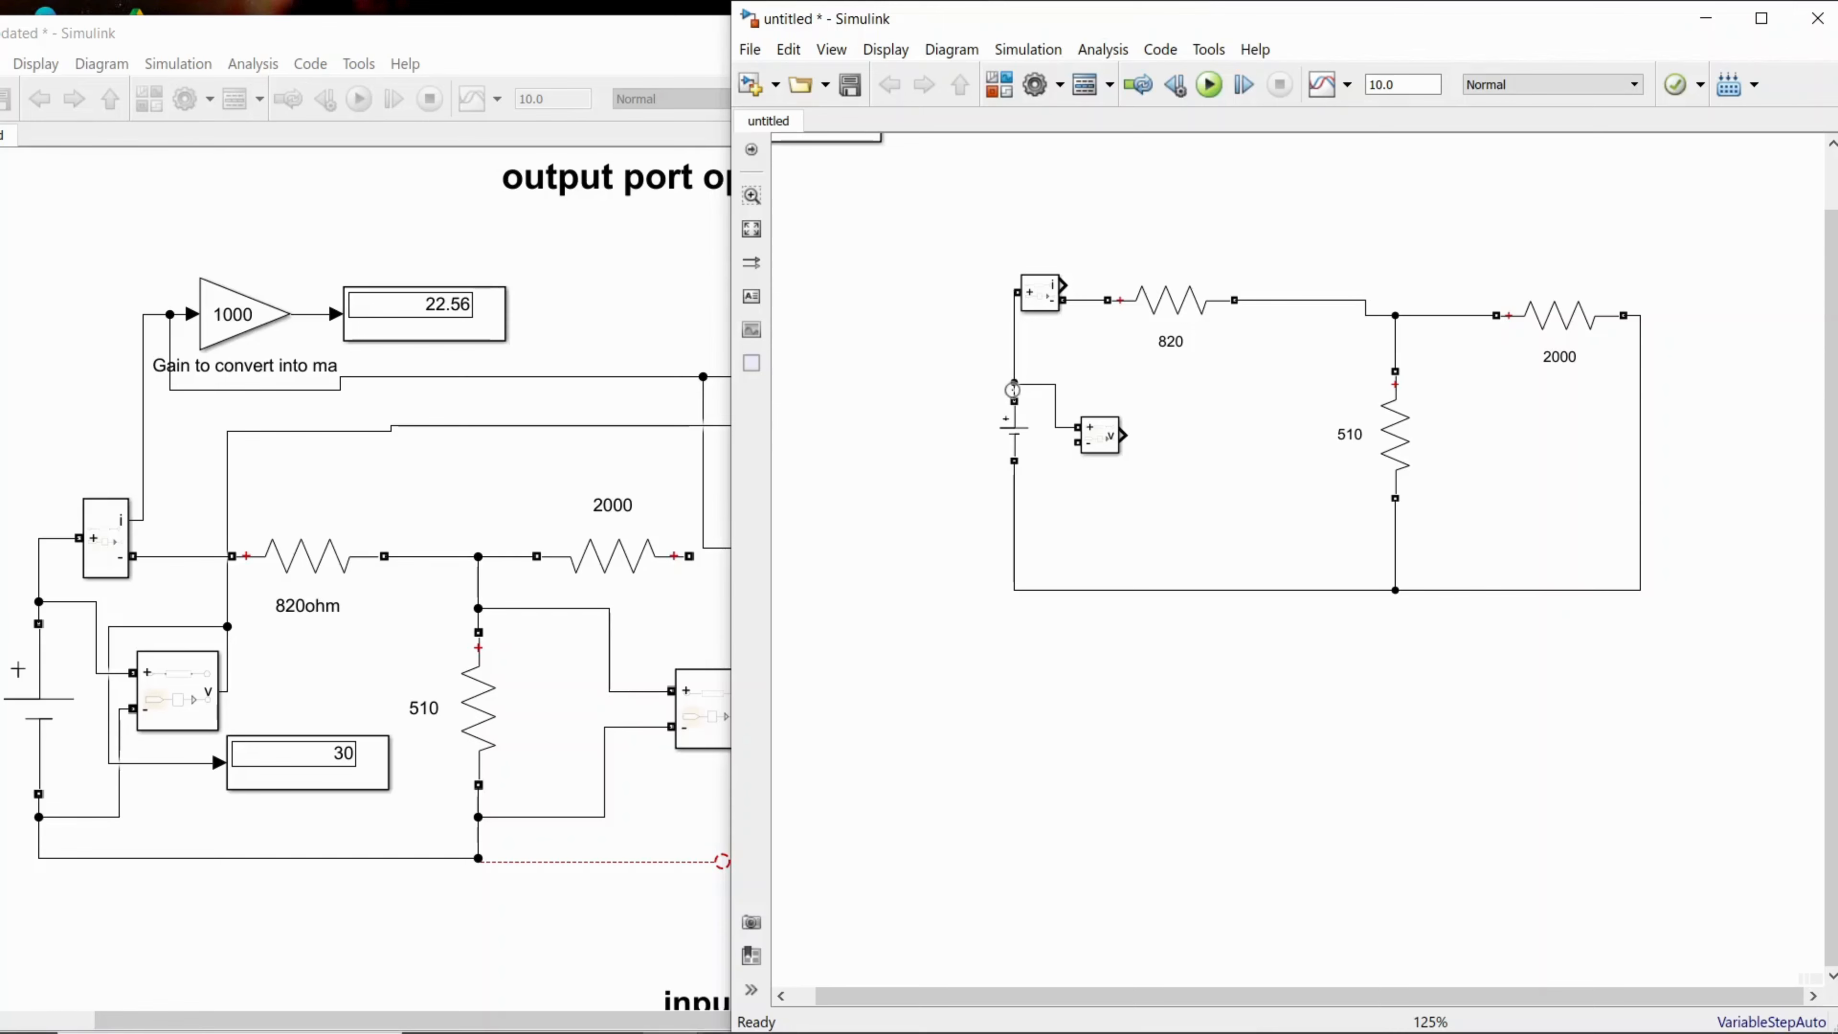
left_click(1011, 384)
left_click(1047, 435)
left_click_drag(1076, 442, 1049, 533)
left_click(1100, 442)
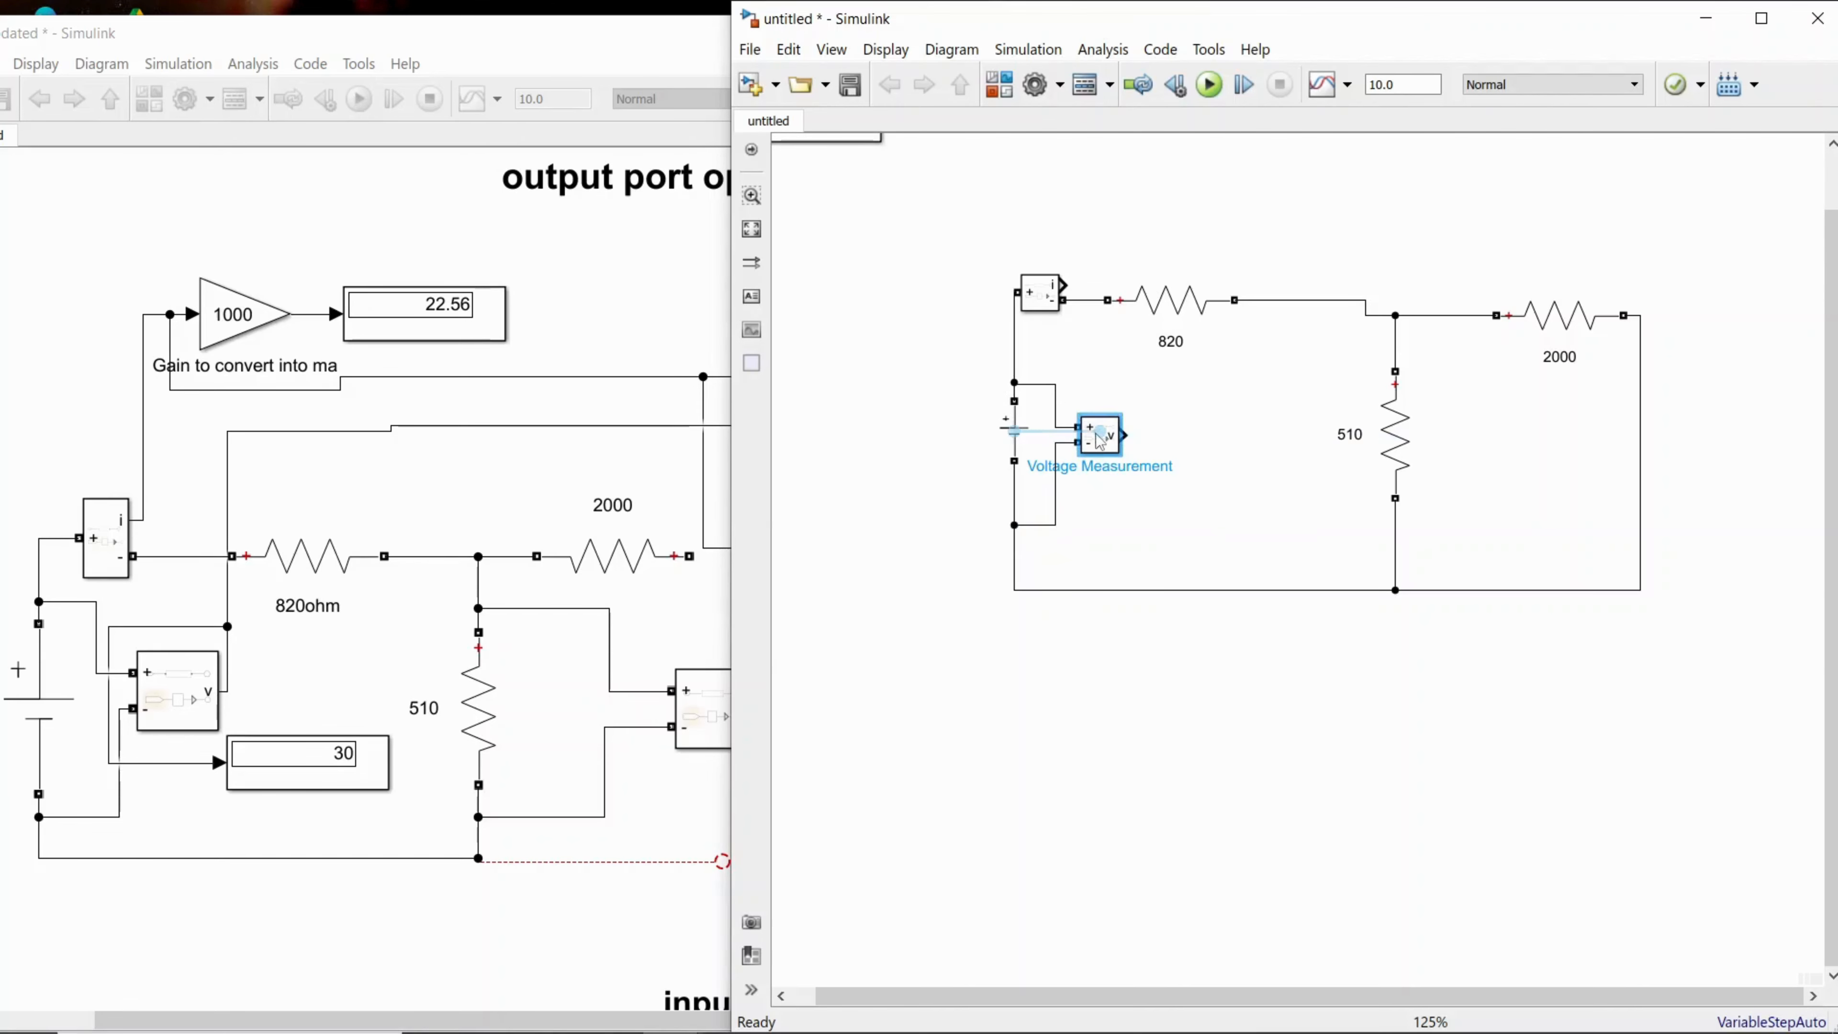
left_click(1153, 517)
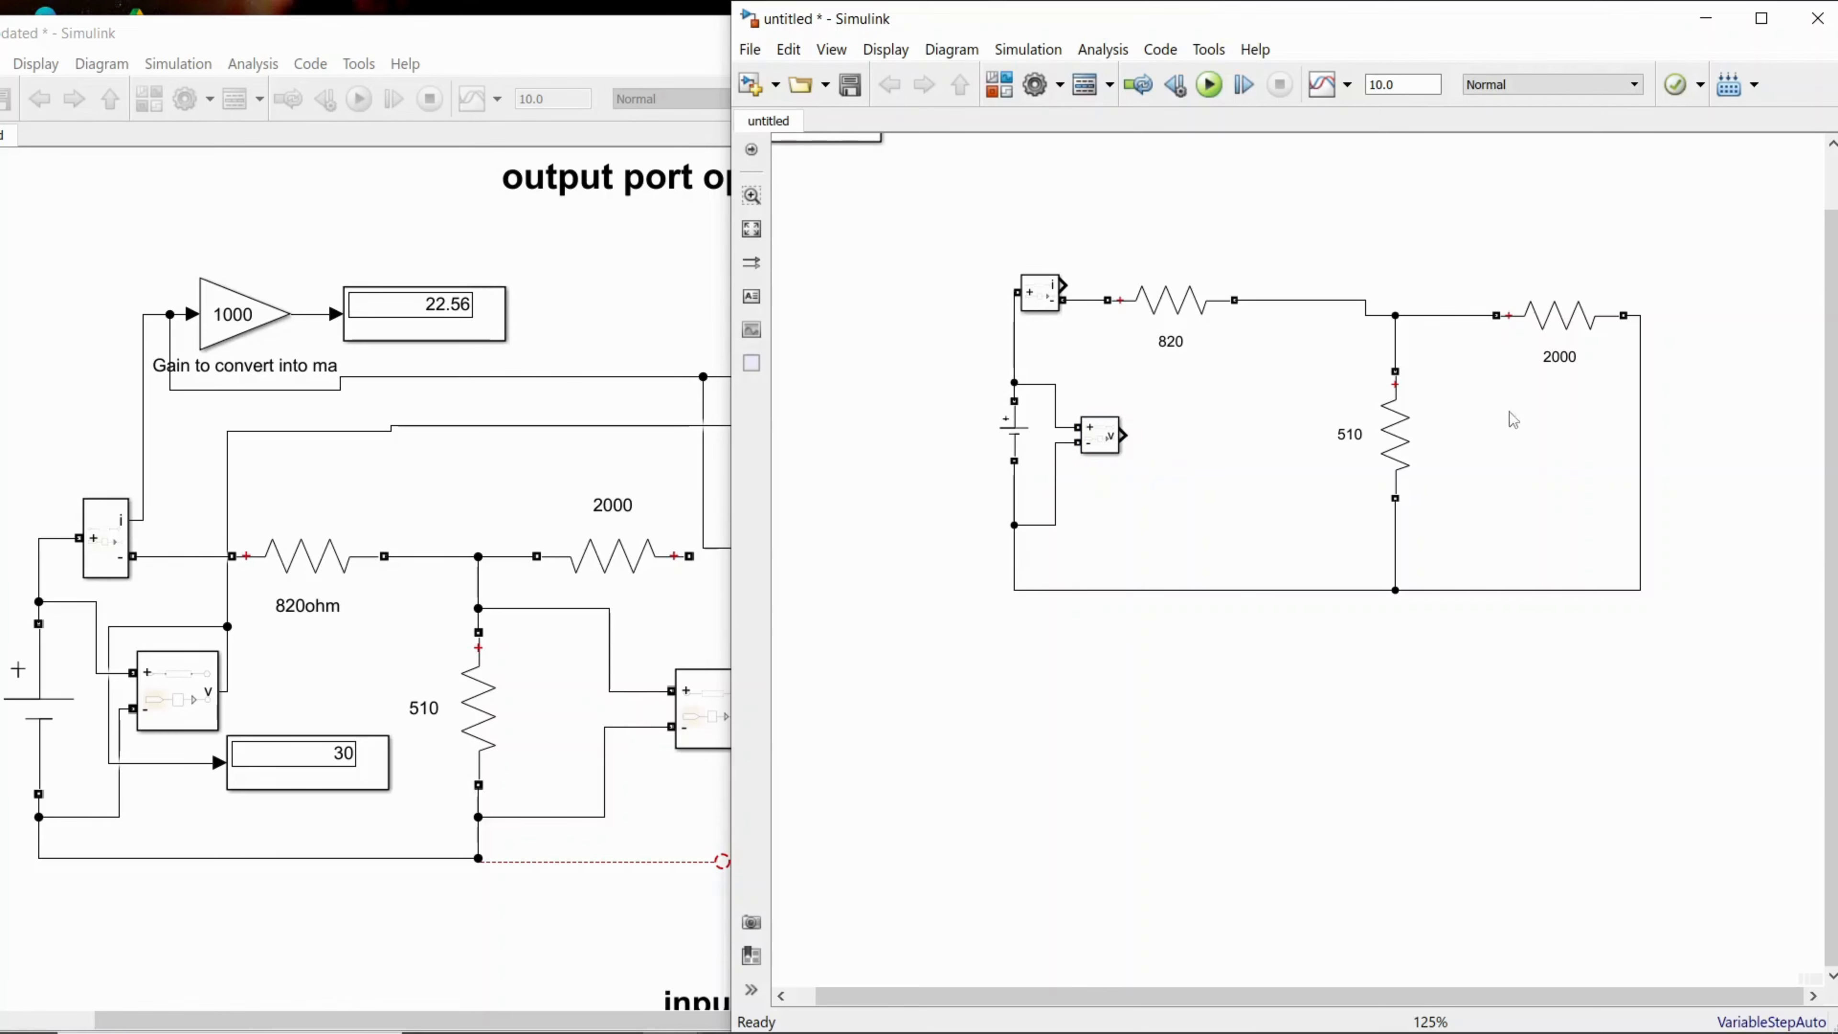
Step: Copy the Voltage Measurement block and paste the duplicate beside the 510 resistor
left_click(1106, 443)
right_click(1107, 447)
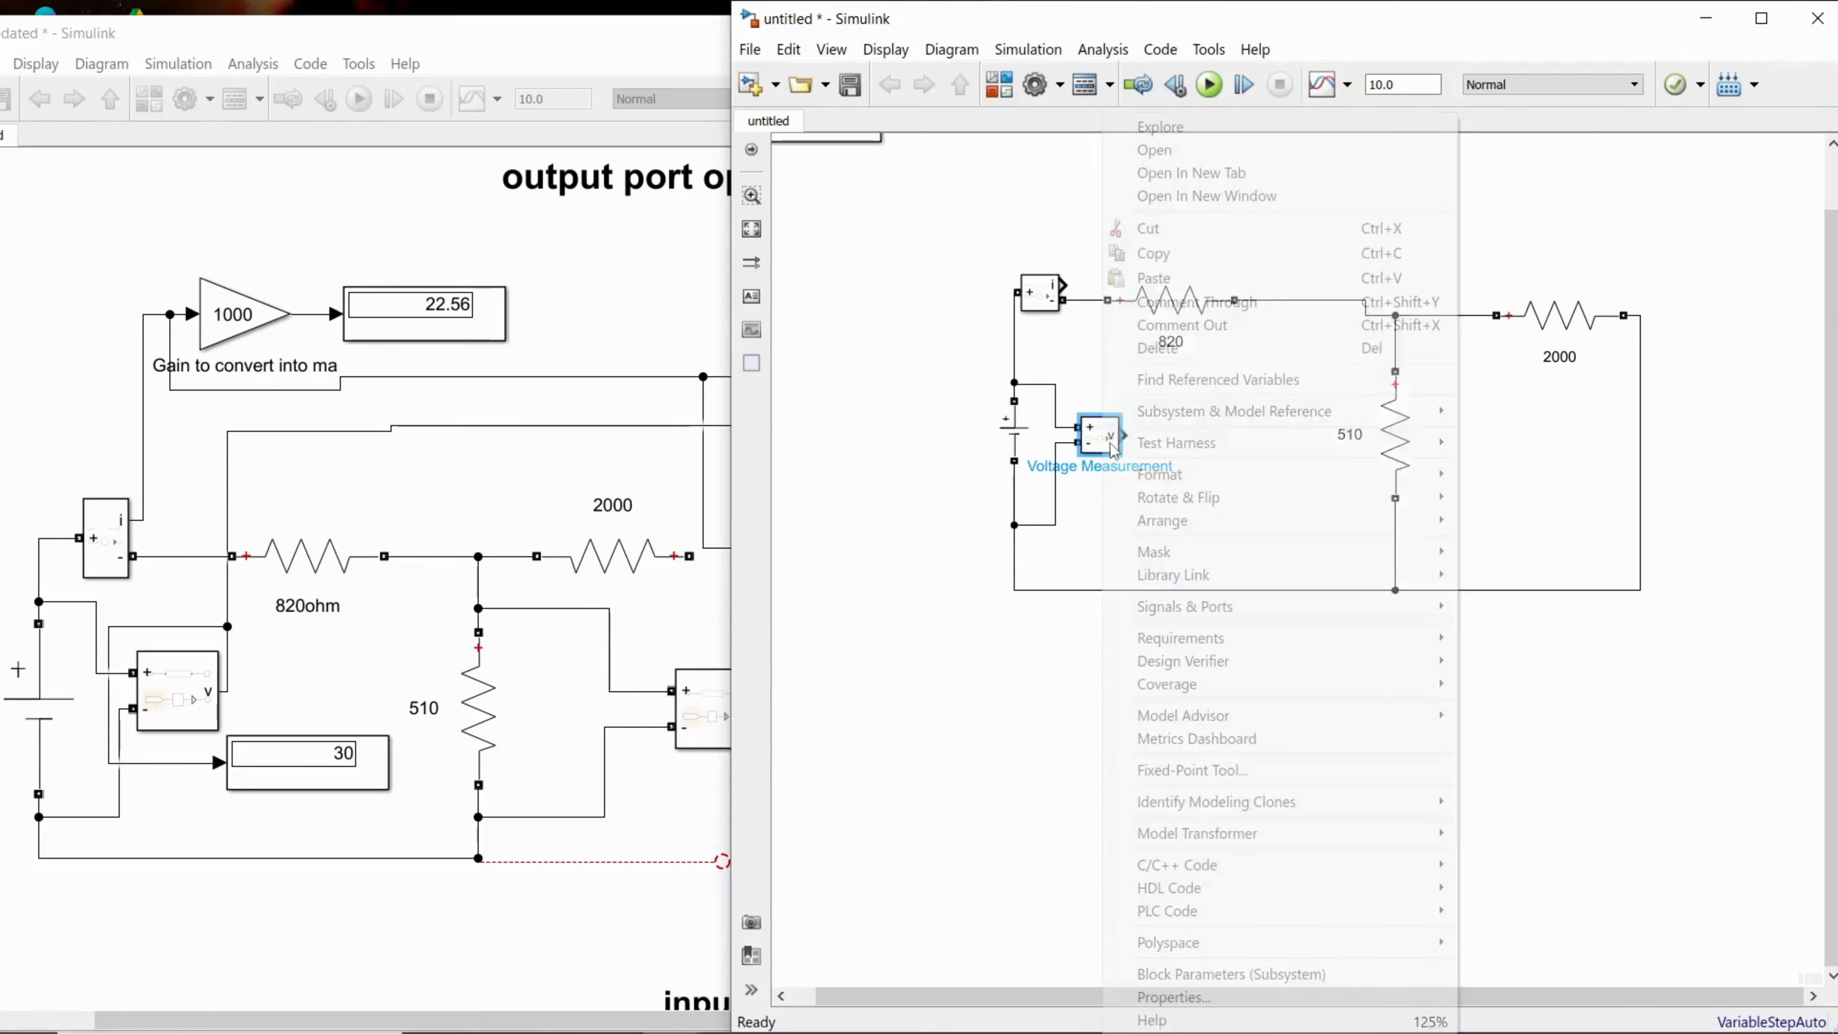
left_click(1153, 259)
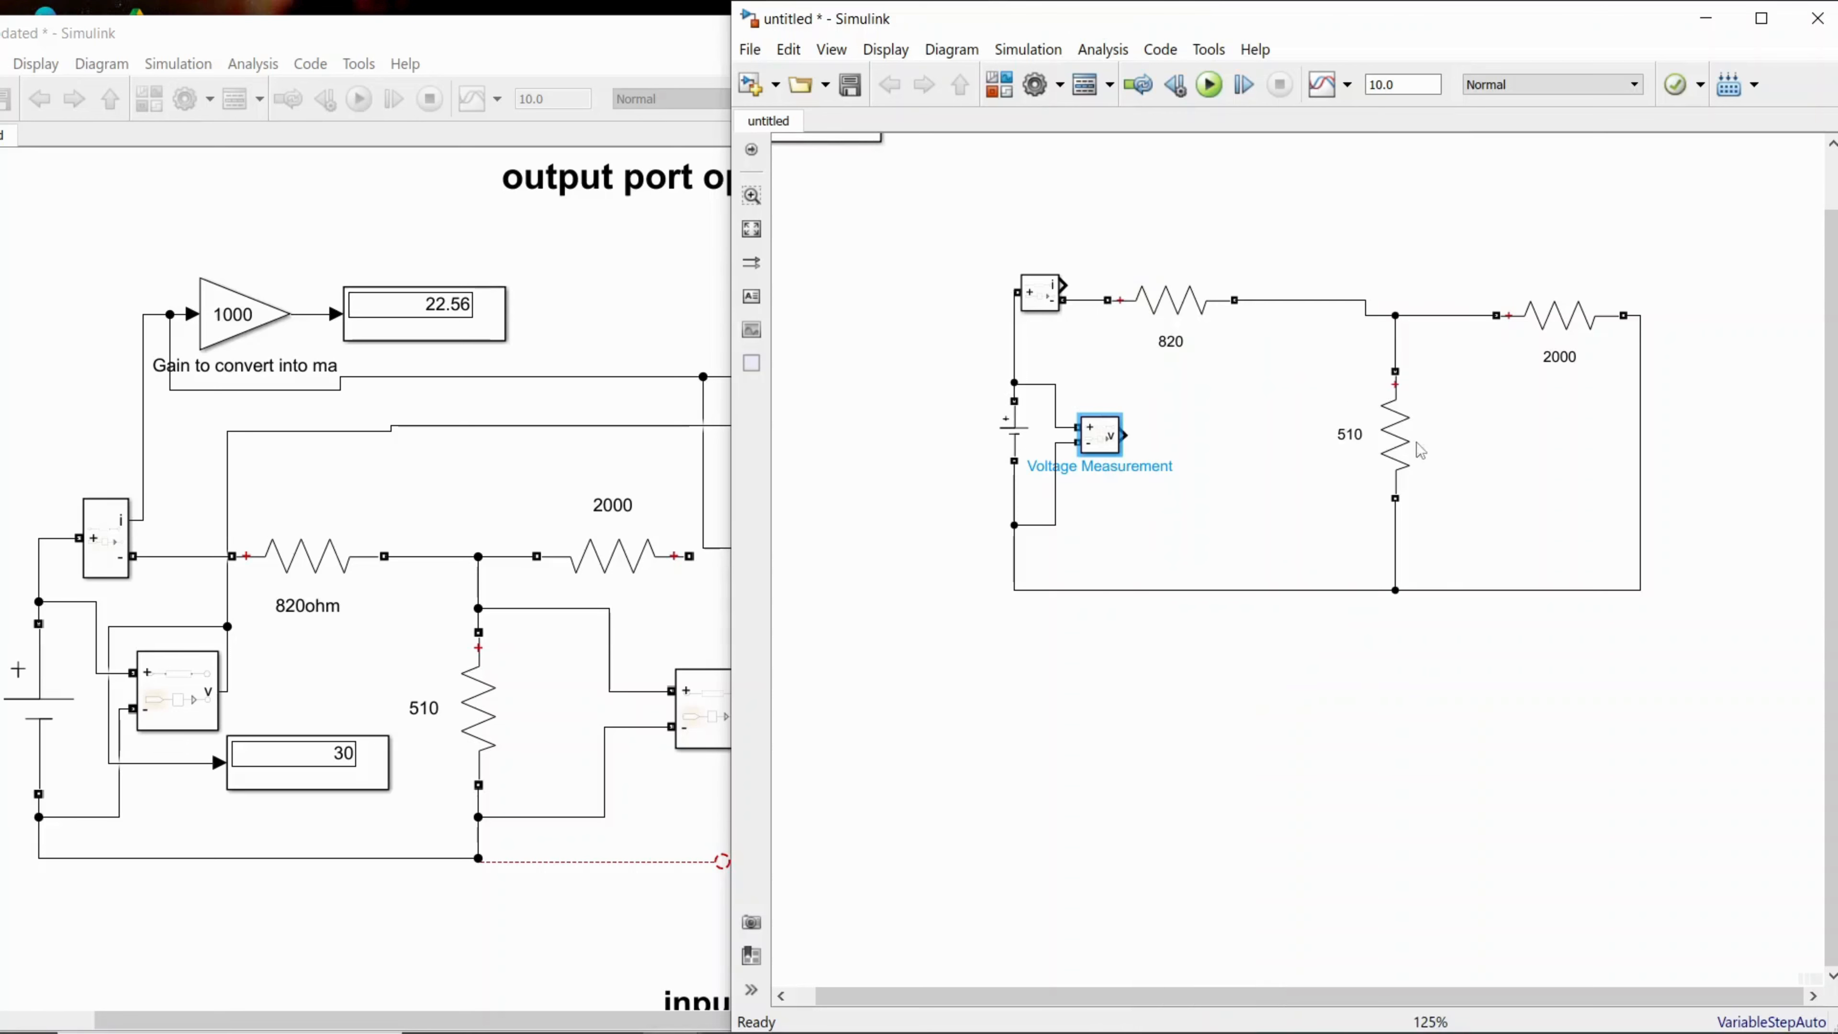
right_click(1447, 411)
left_click(1500, 104)
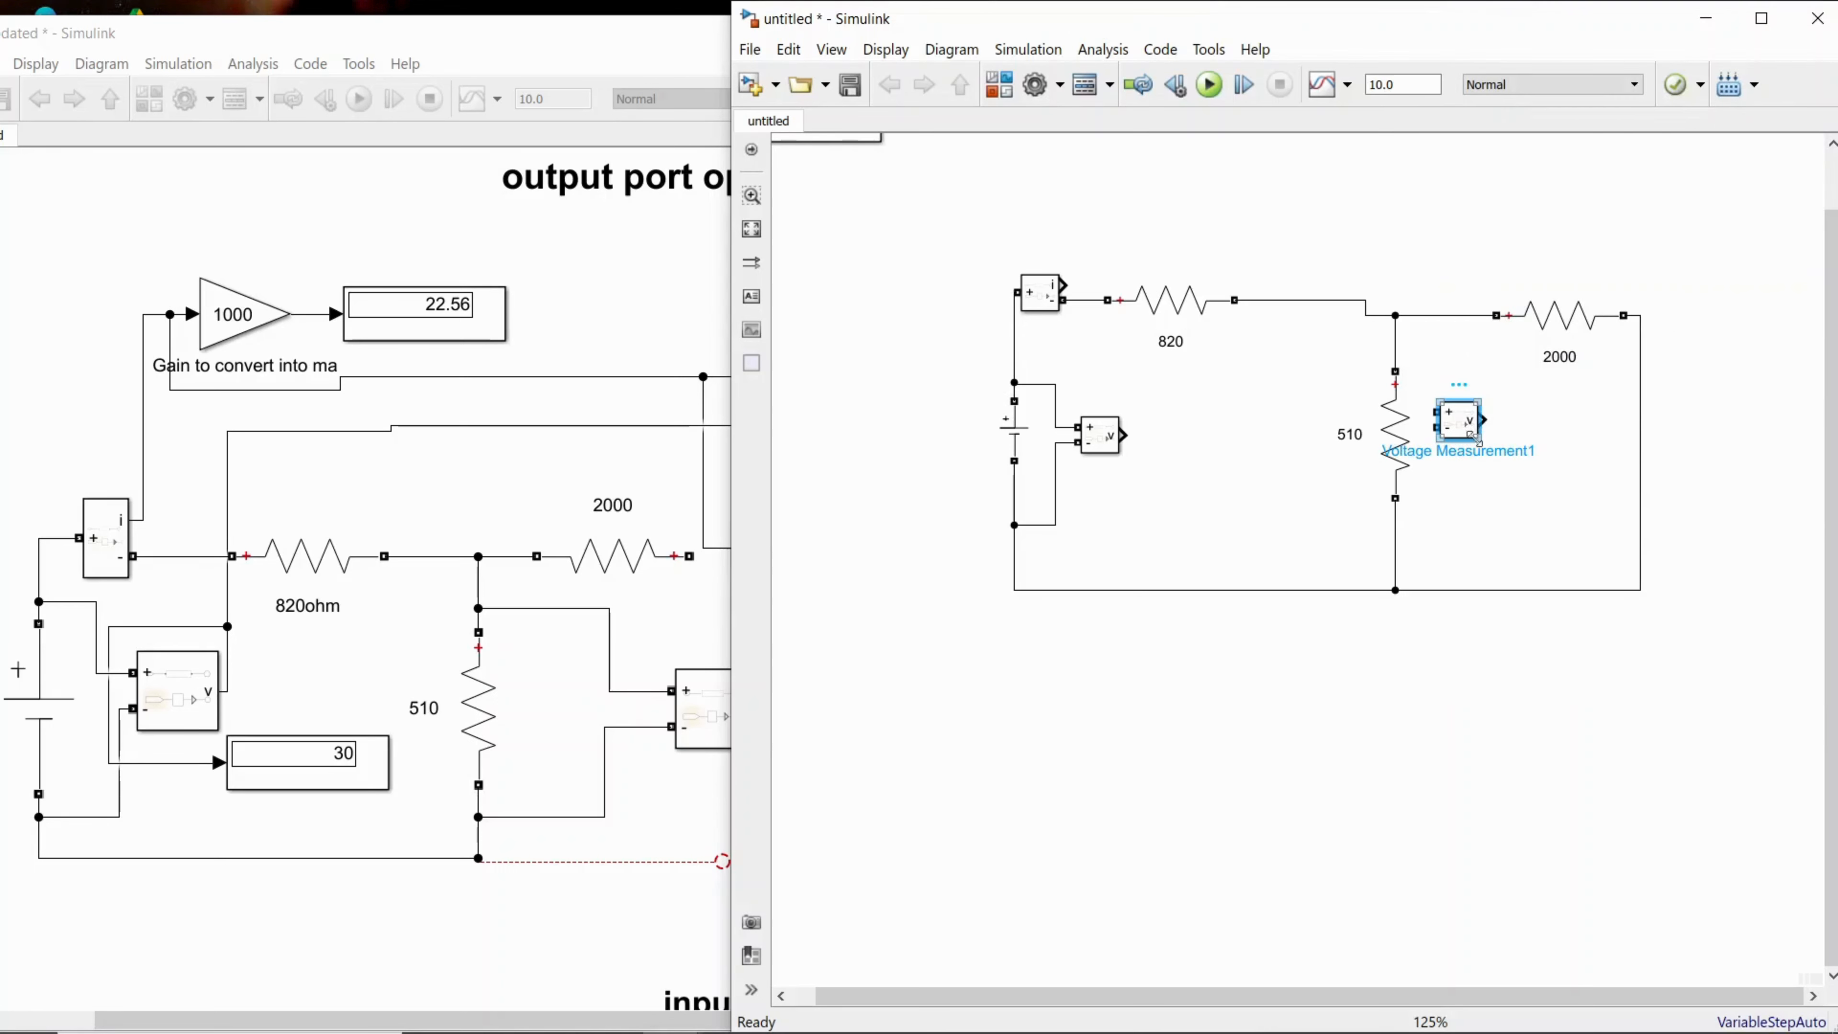
Step: Enlarge the duplicated Voltage Measurement block and wire its positive and negative inputs across the 510 resistor
mouse_move(1476, 445)
left_mouse_down()
mouse_move(1485, 464)
mouse_move(1421, 356)
mouse_move(1397, 353)
left_mouse_up()
left_click(1588, 514)
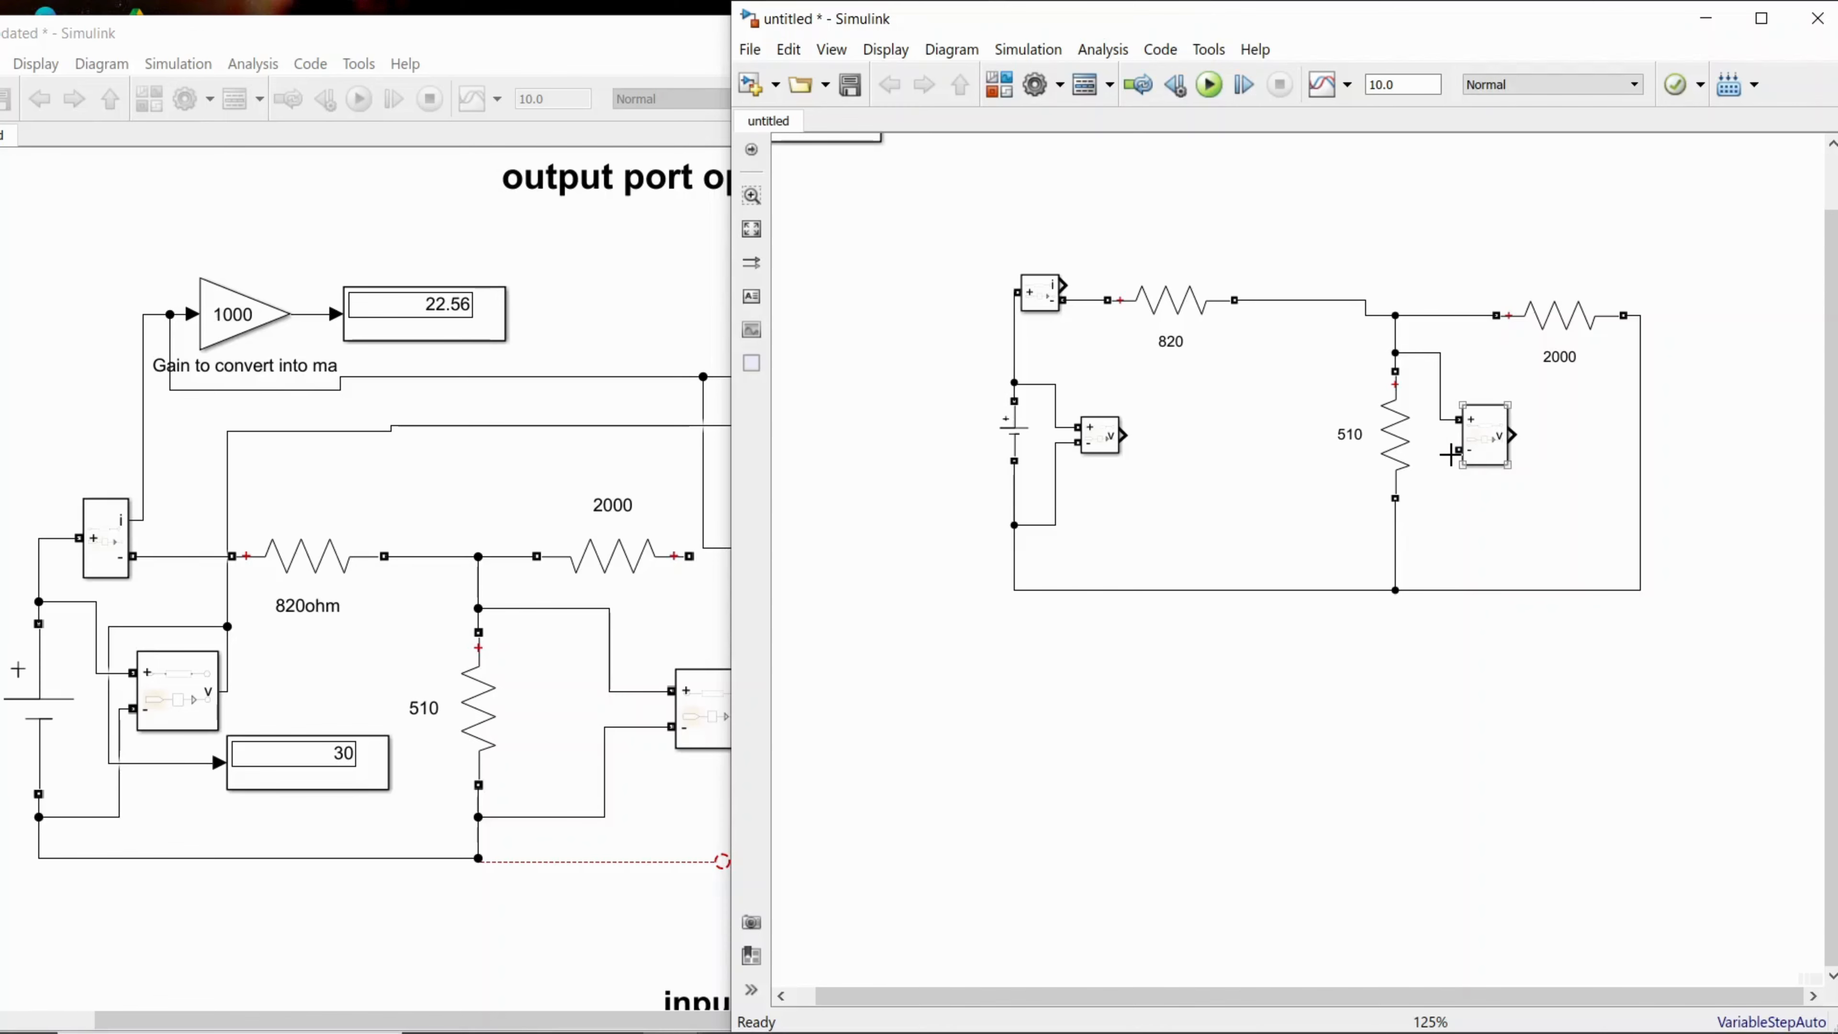
left_click_drag(1459, 450, 1395, 545)
Step: After checking the reference model, add a Gain block from Simulink's Commonly Used Blocks above the 820 resistor
left_click(460, 501)
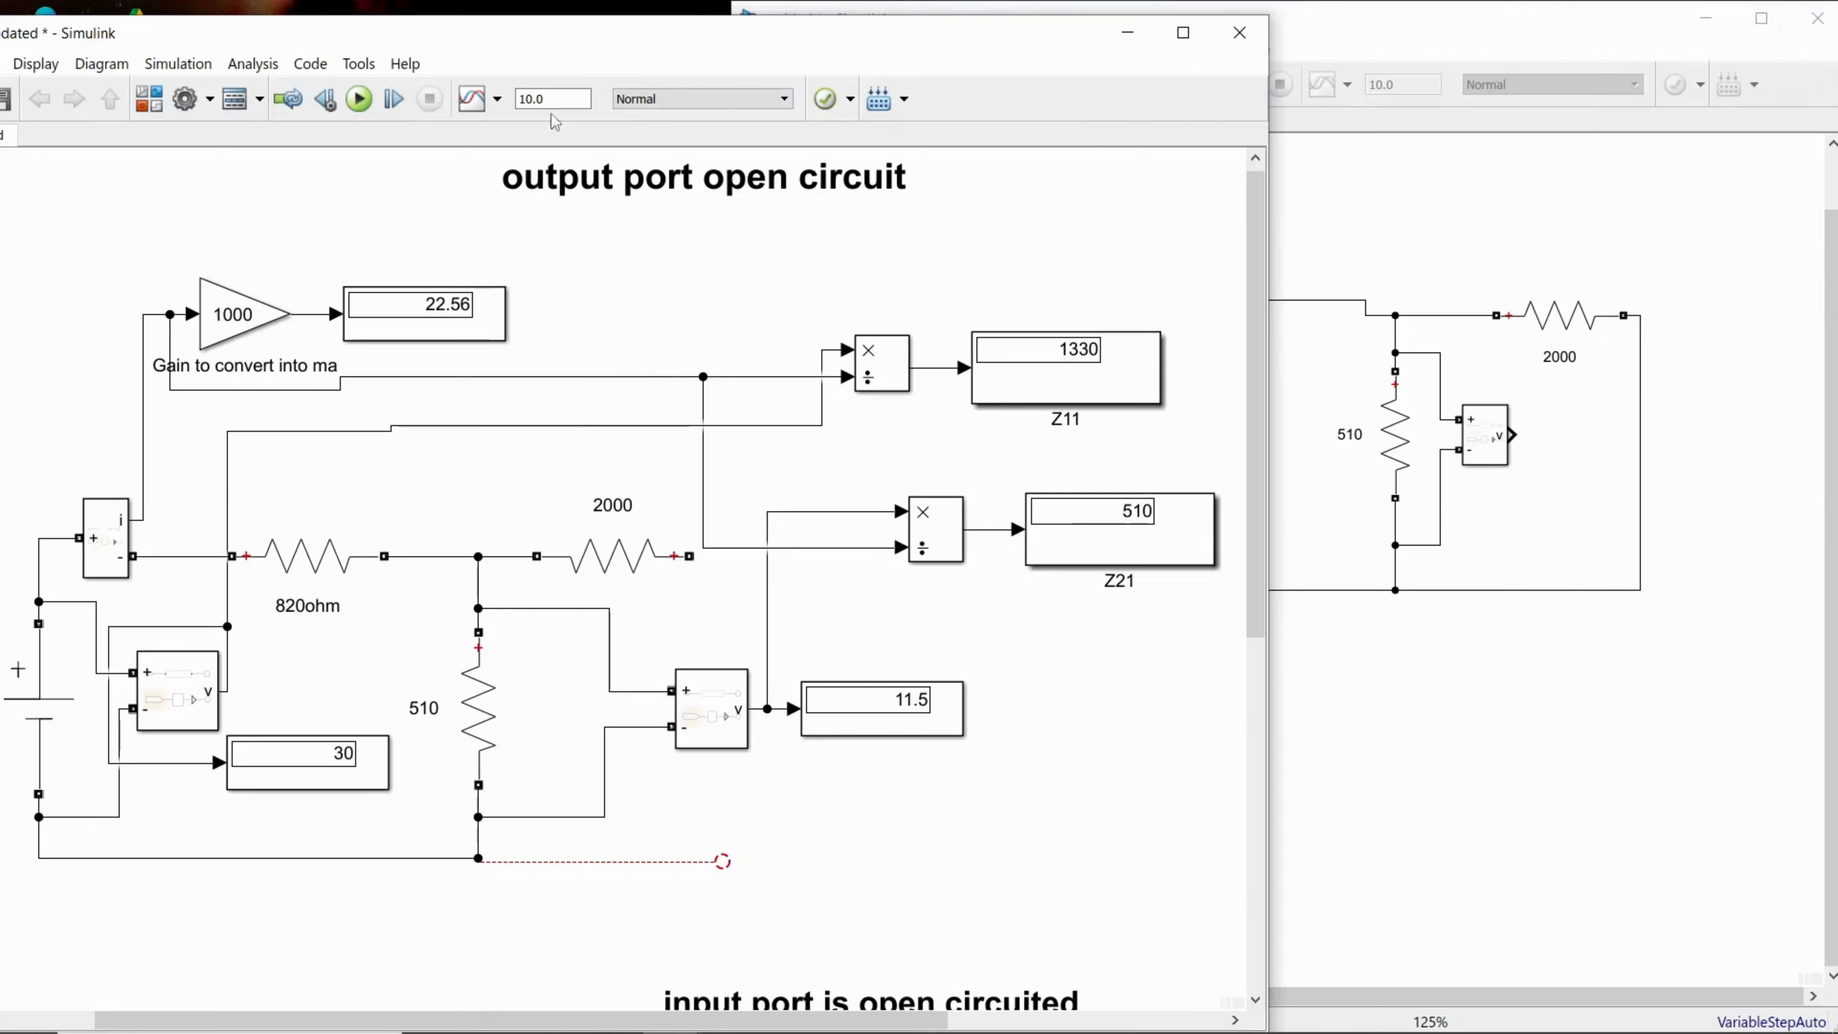
left_click_drag(552, 44, 588, 49)
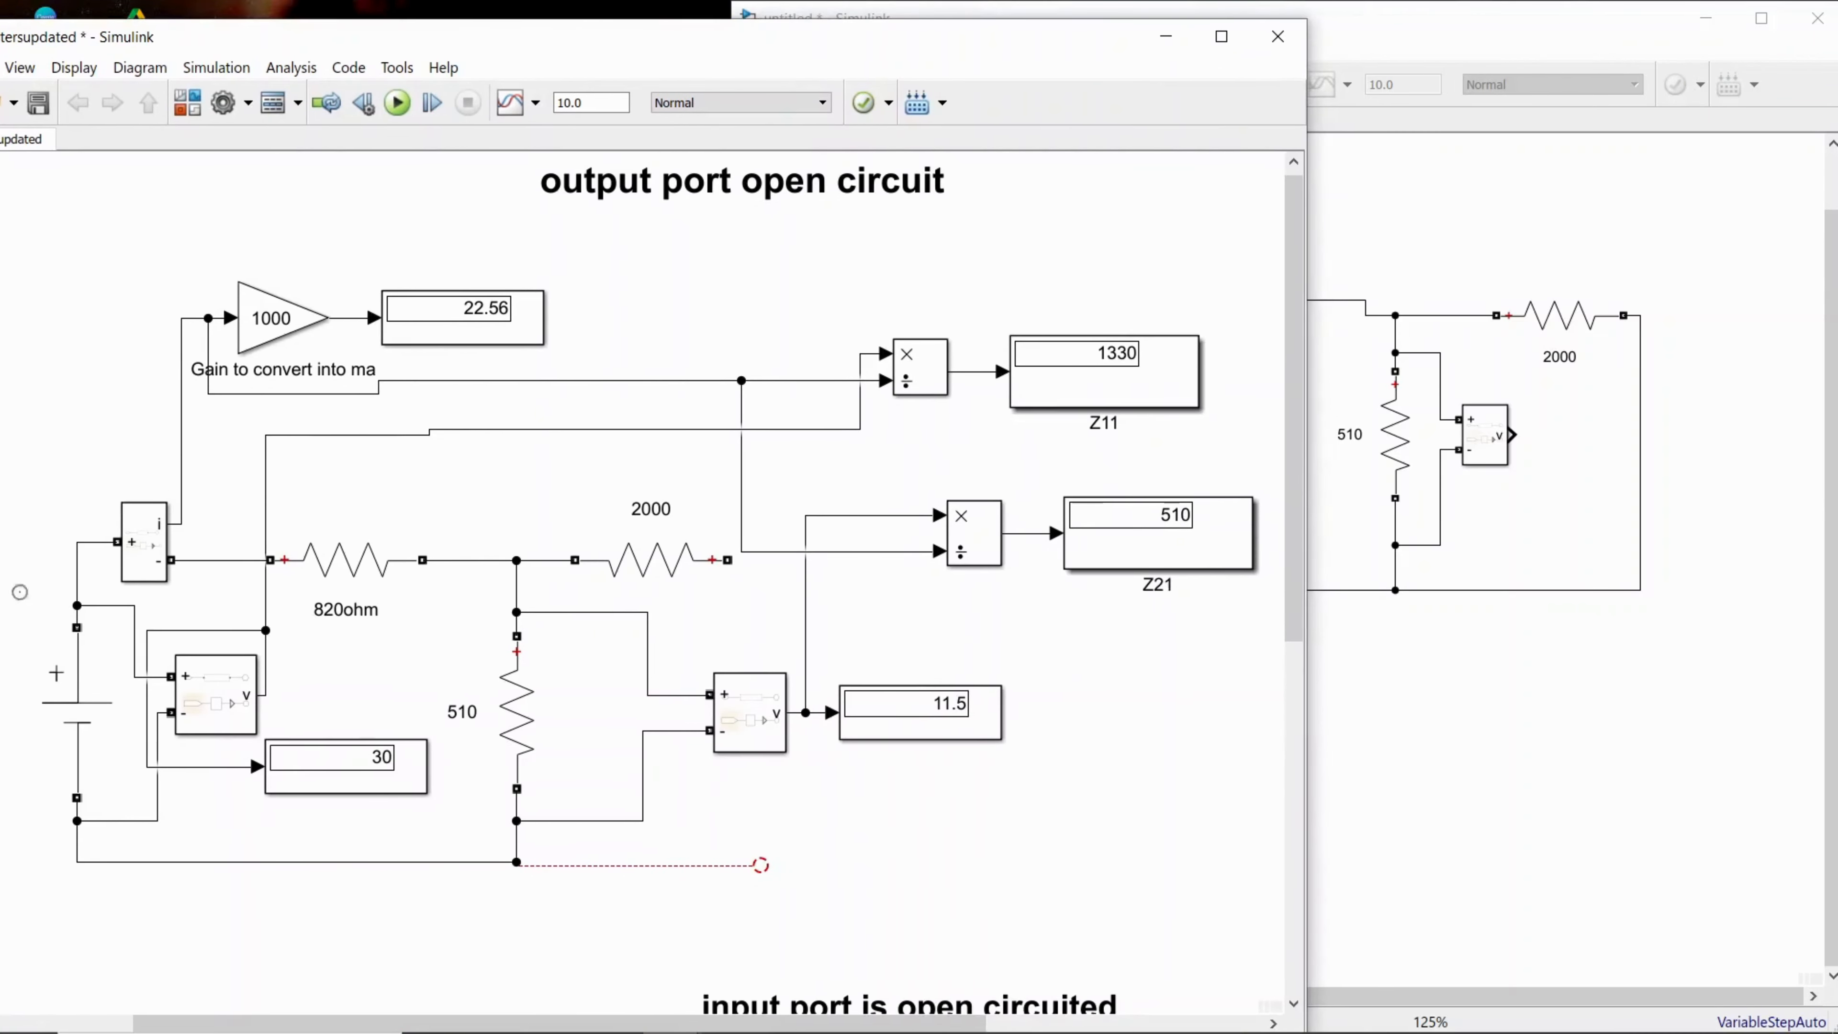
left_click(249, 702)
left_click(1581, 765)
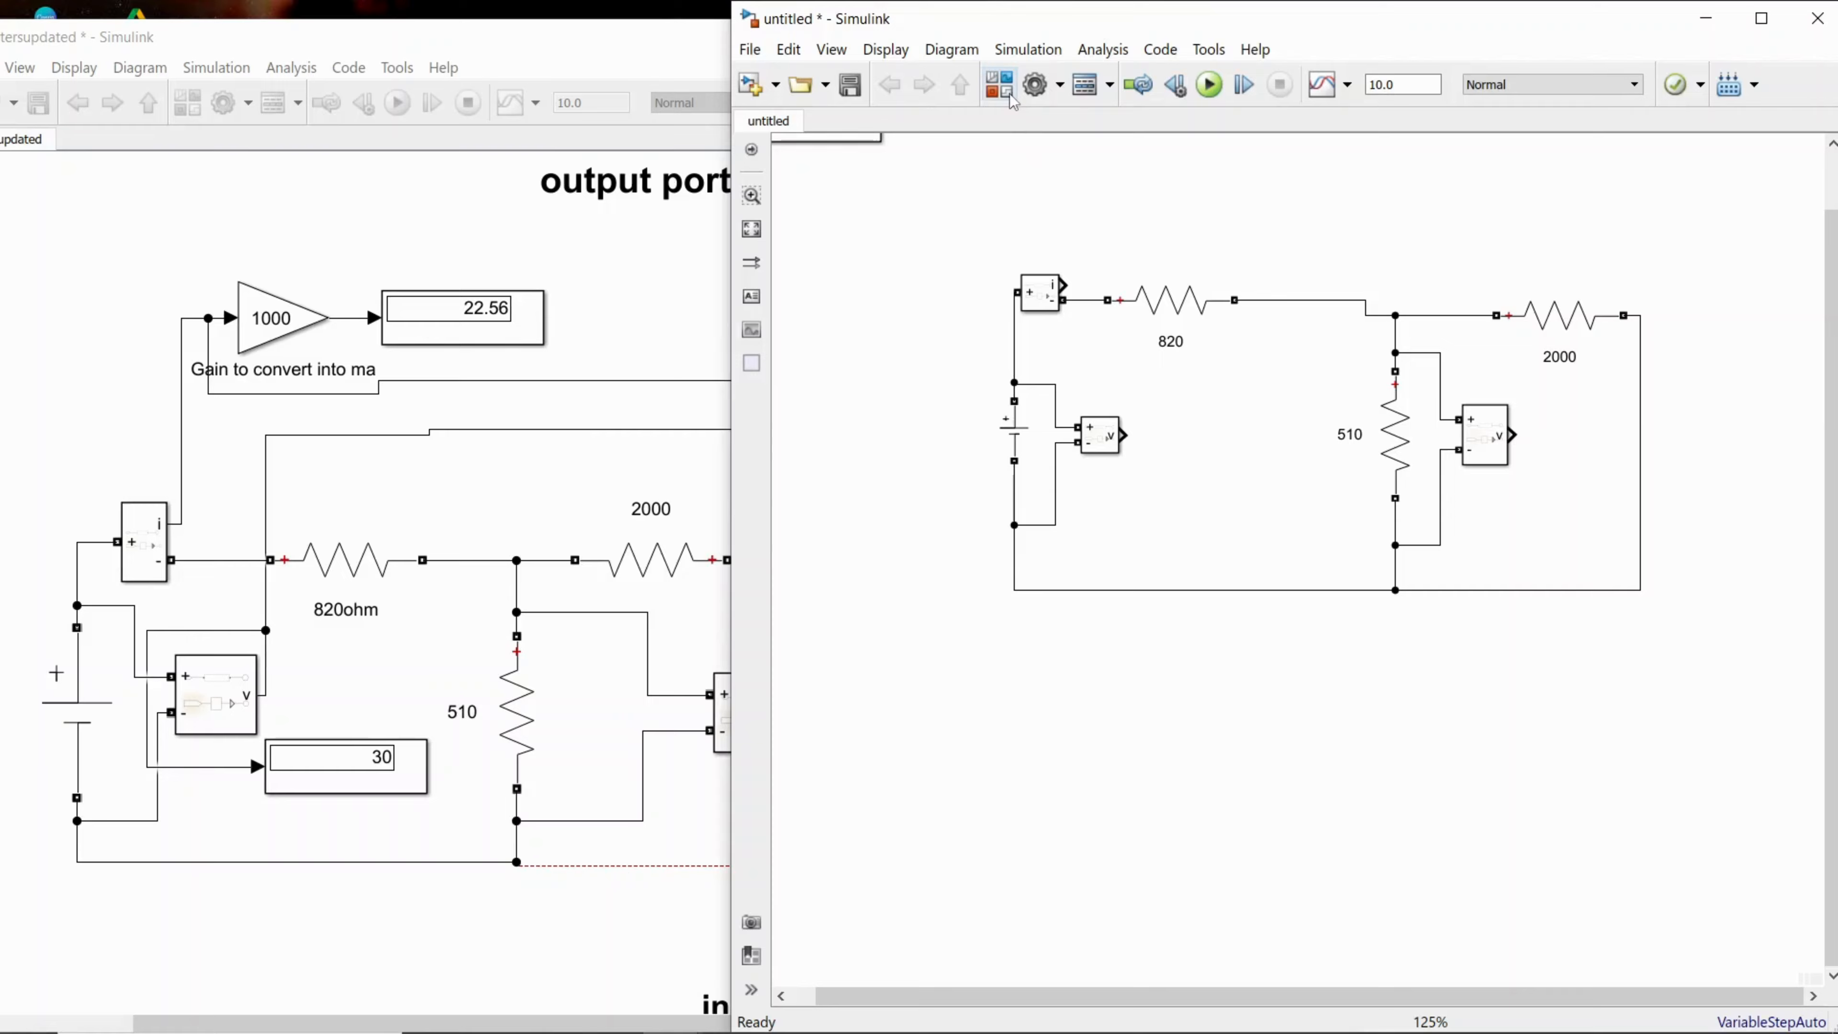
left_click(1000, 84)
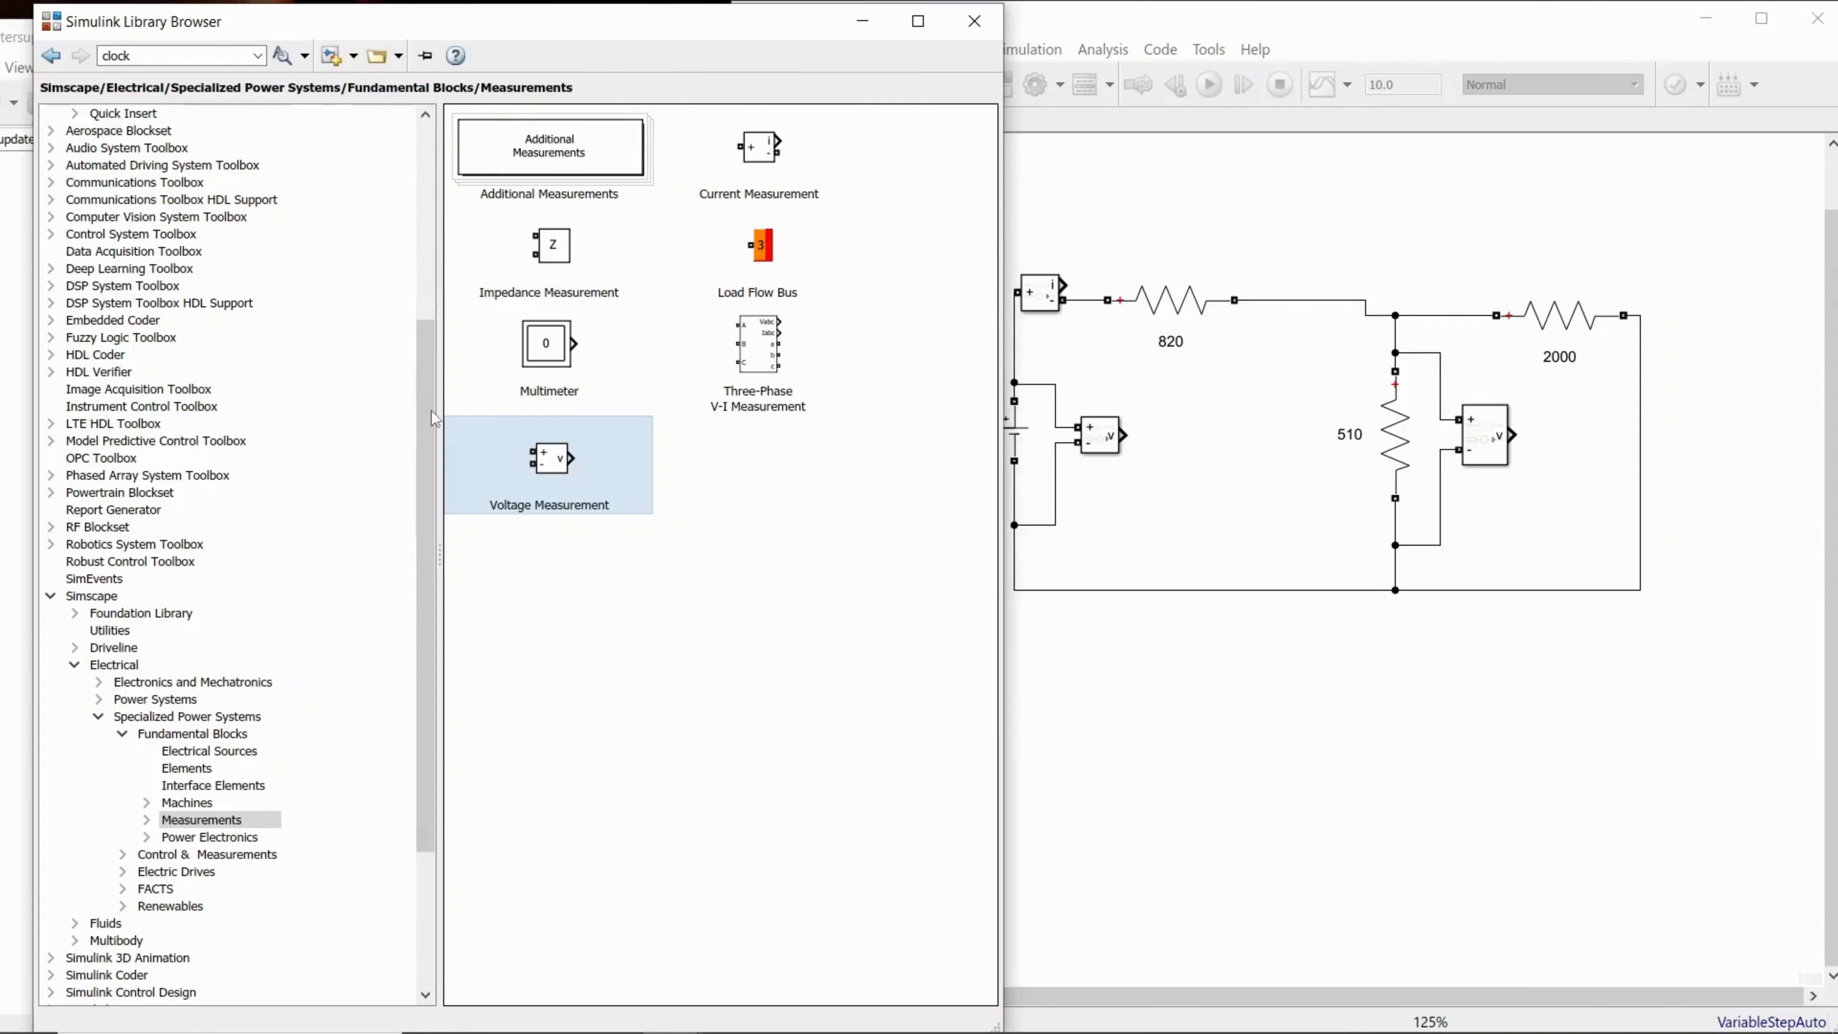
scroll(243, 155, "up", 6)
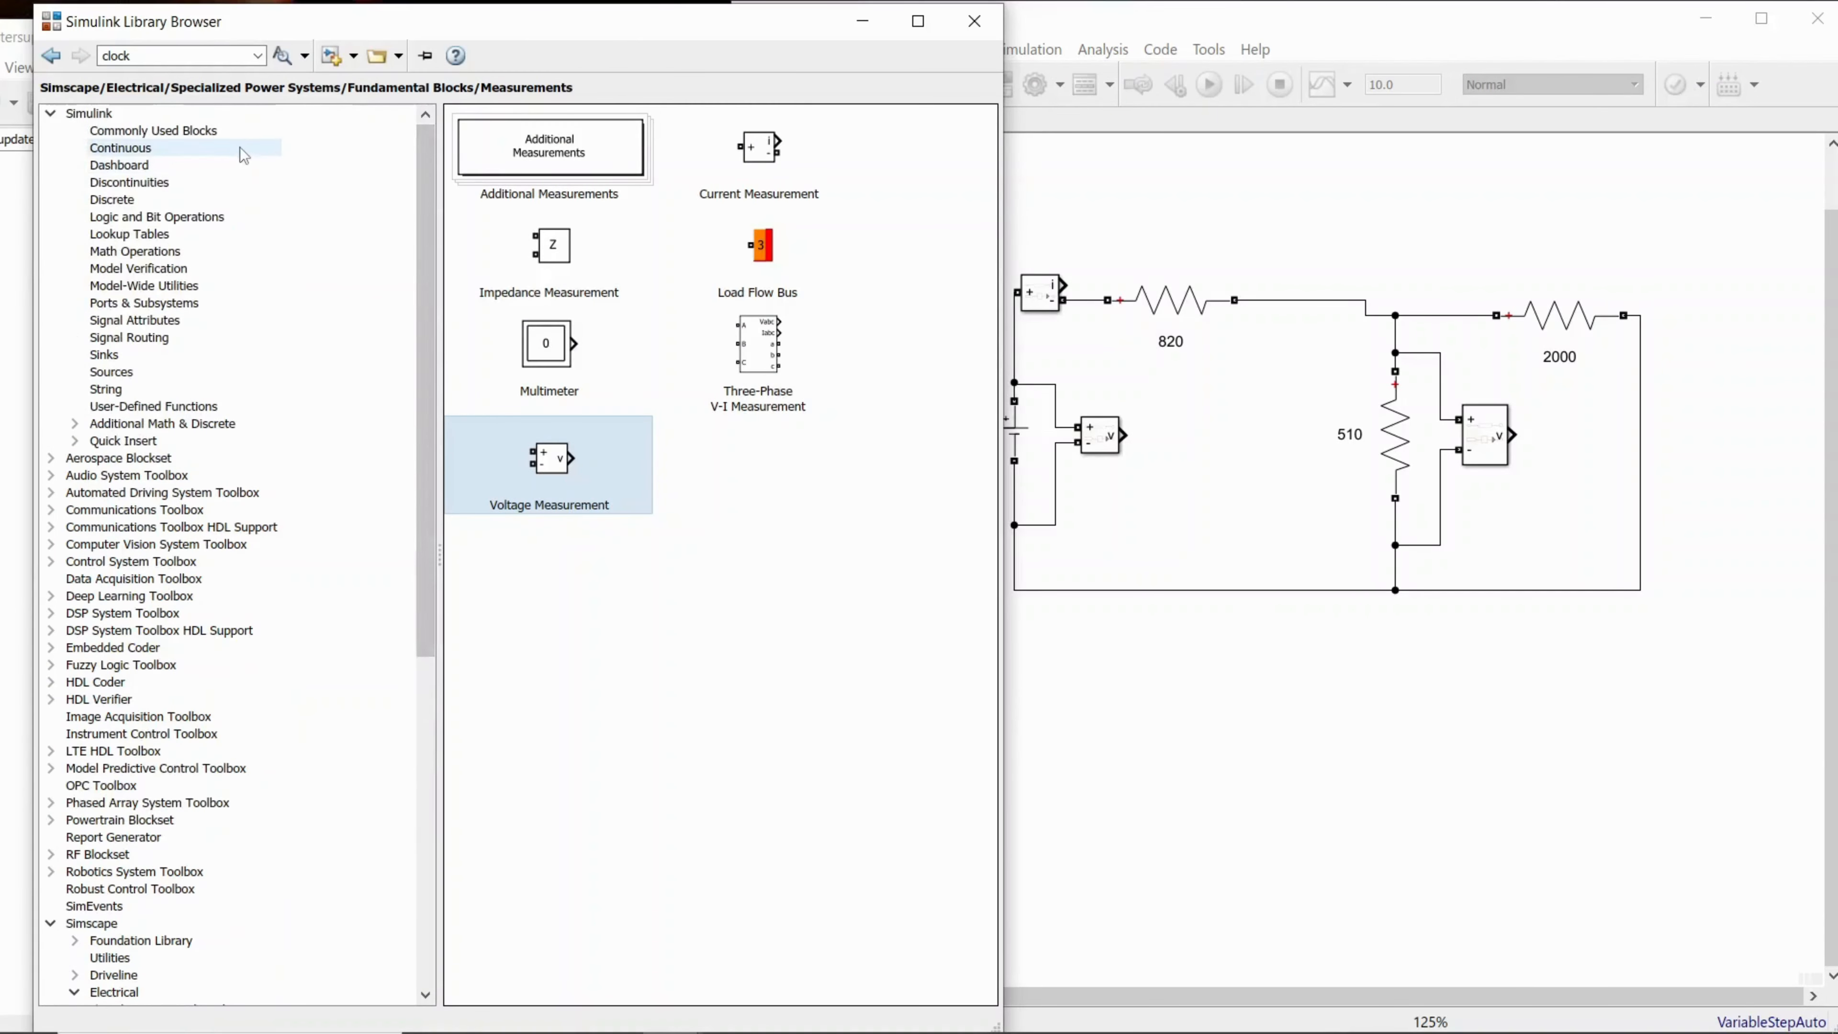
left_click(232, 135)
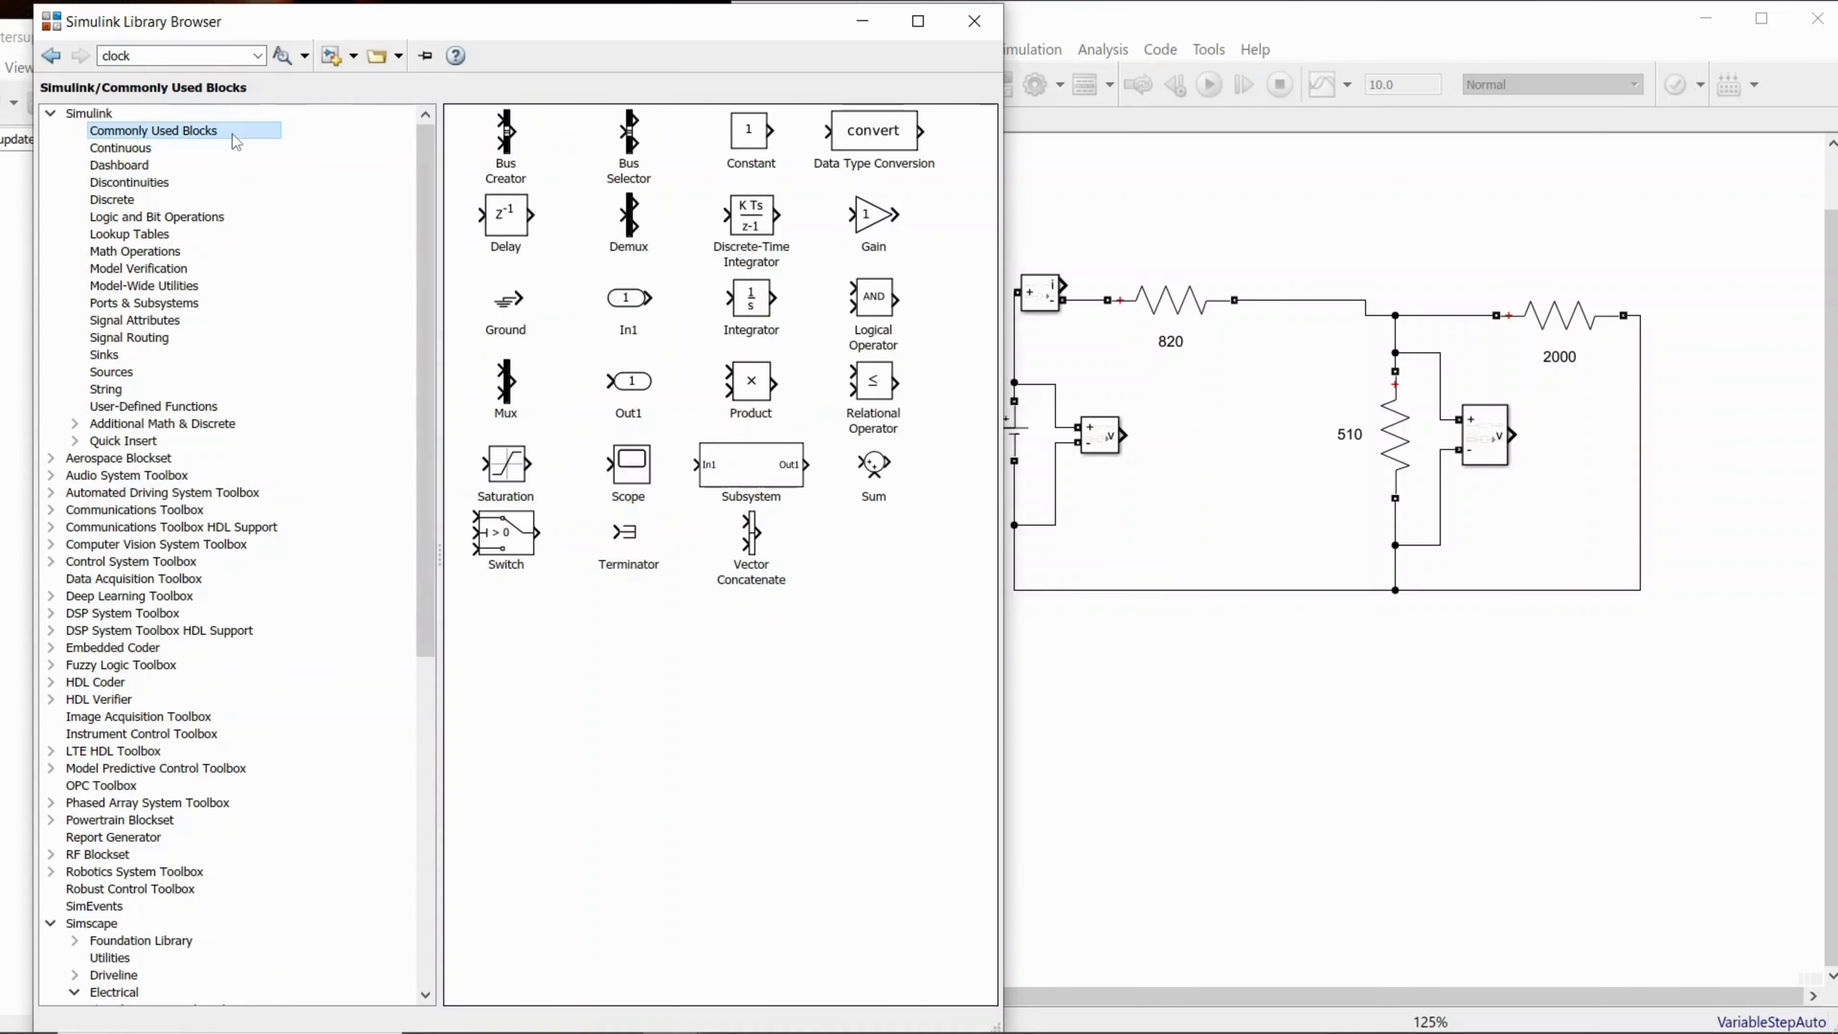
left_click(882, 230)
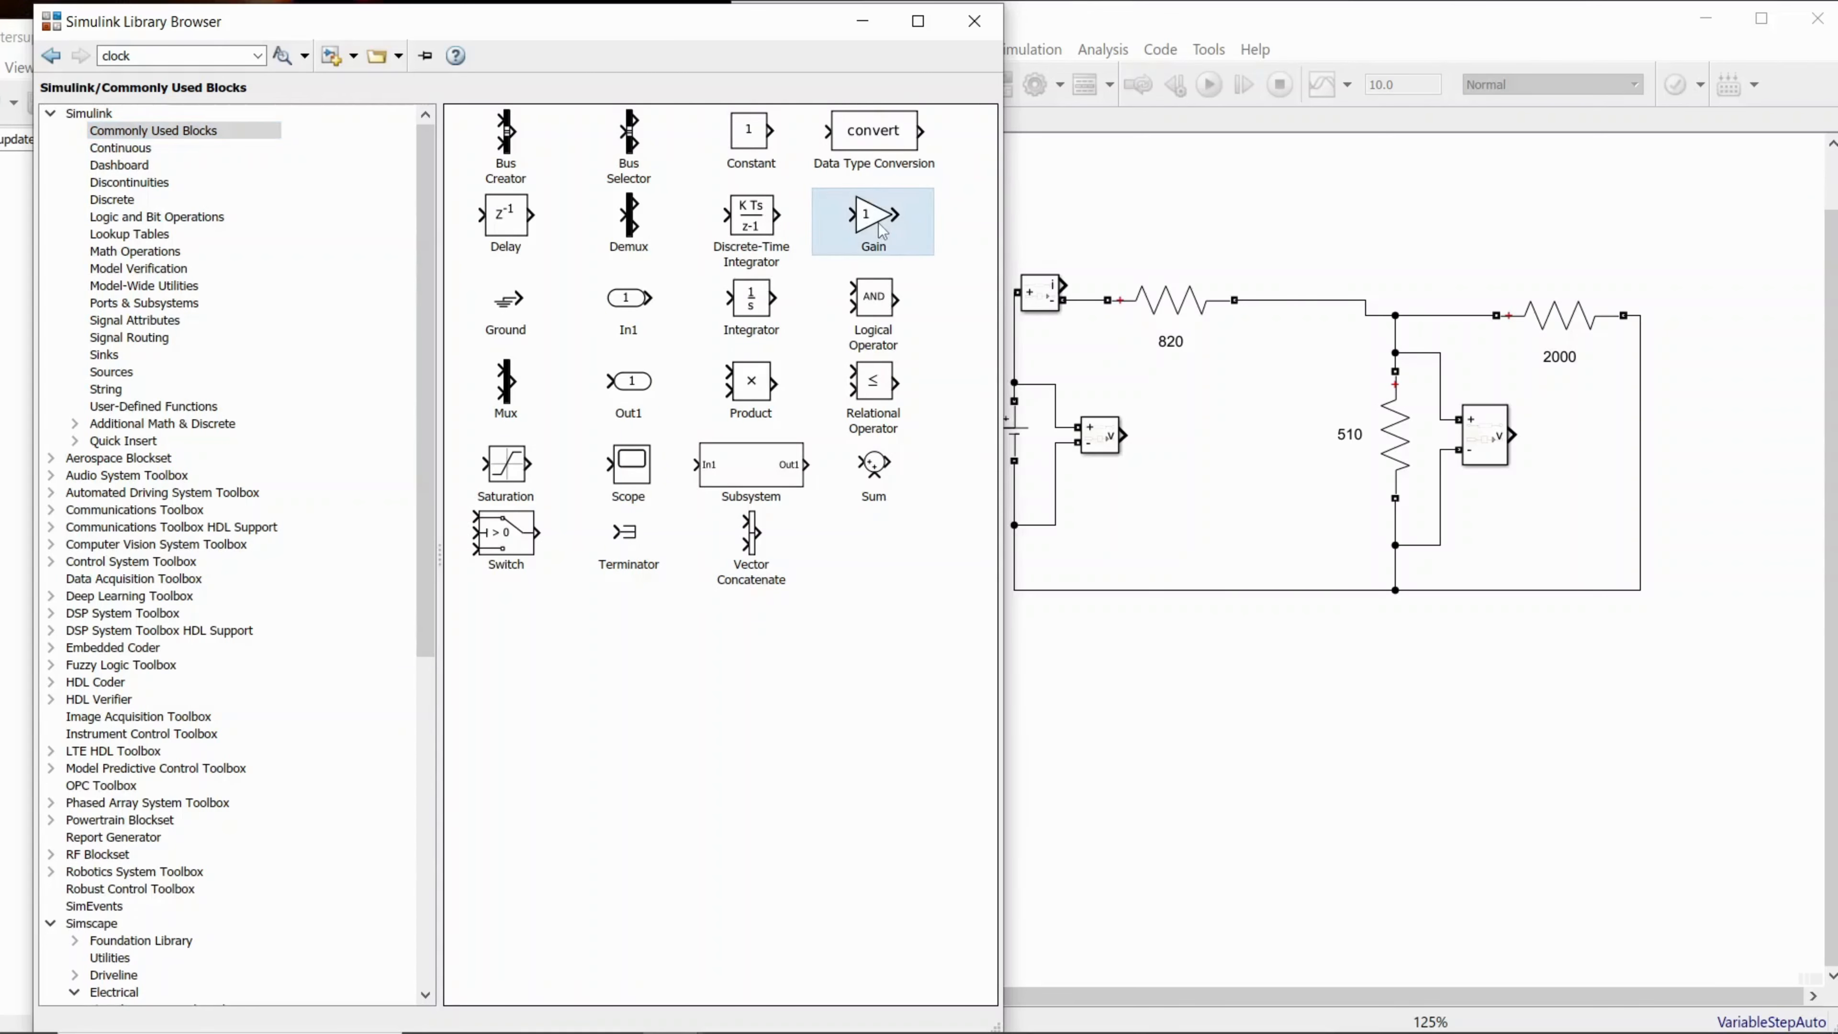
left_click_drag(883, 230, 1154, 207)
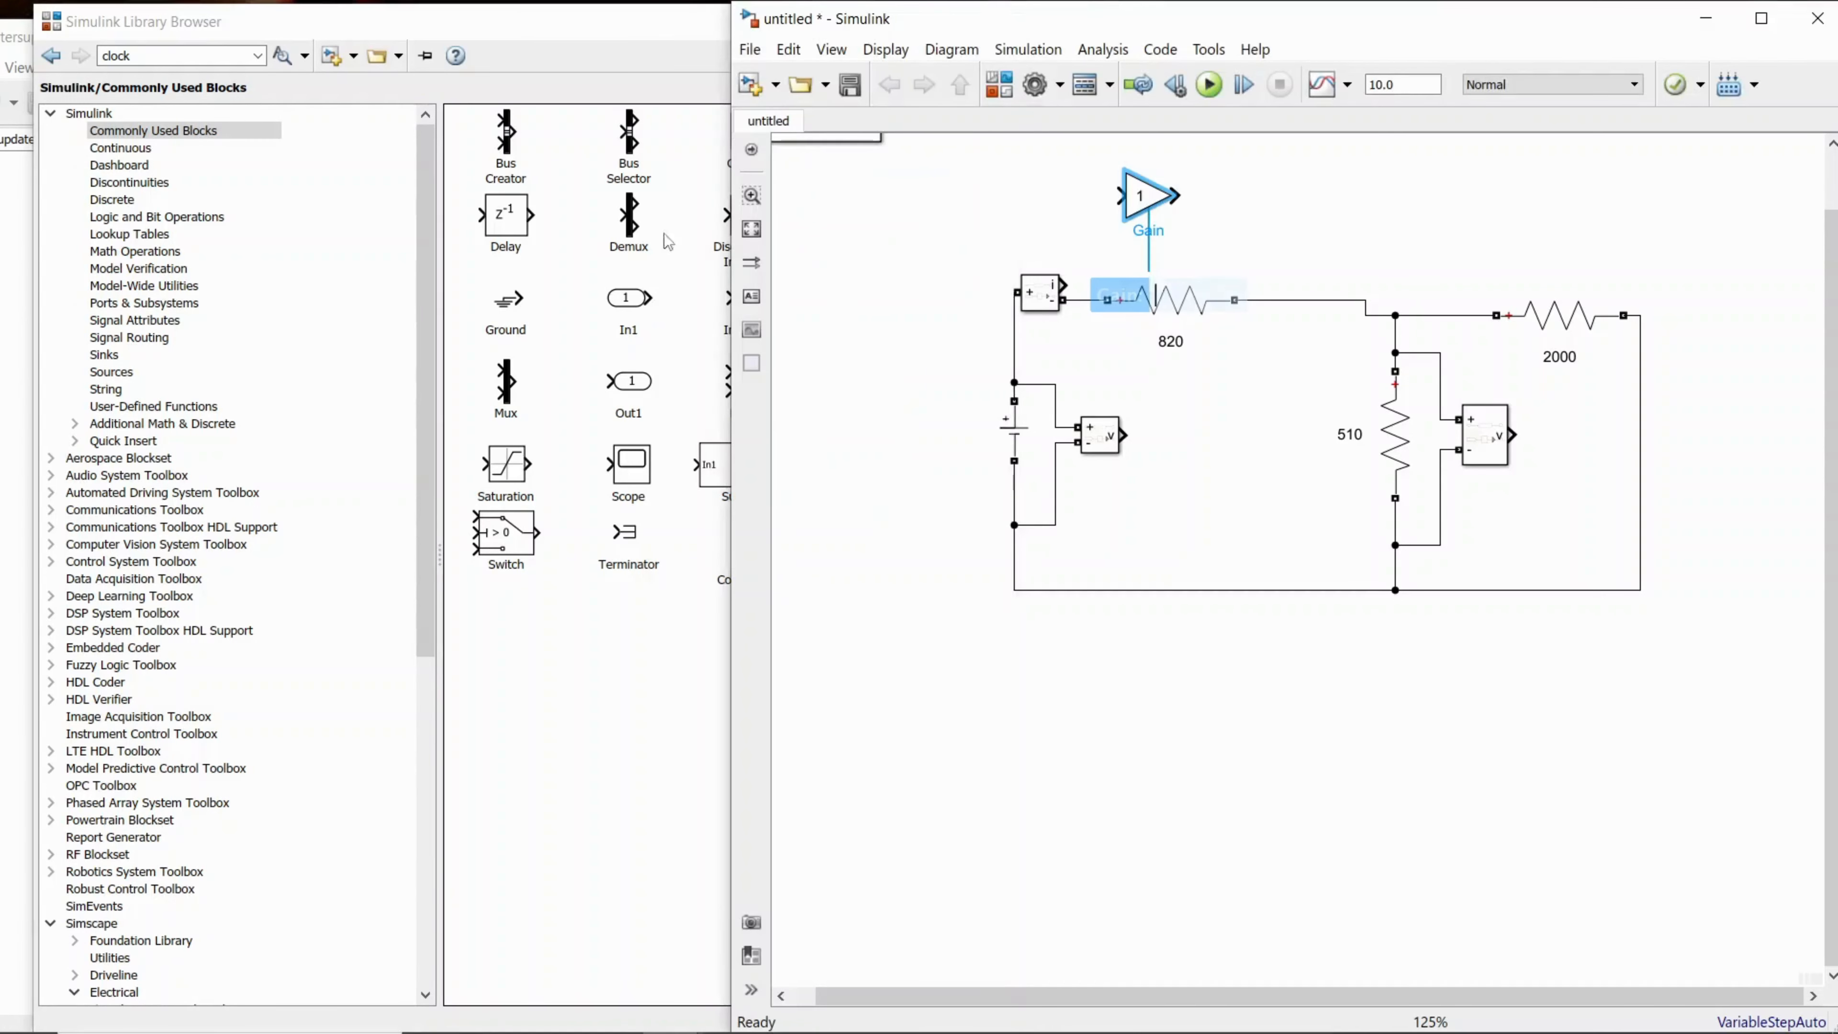
left_click(616, 45)
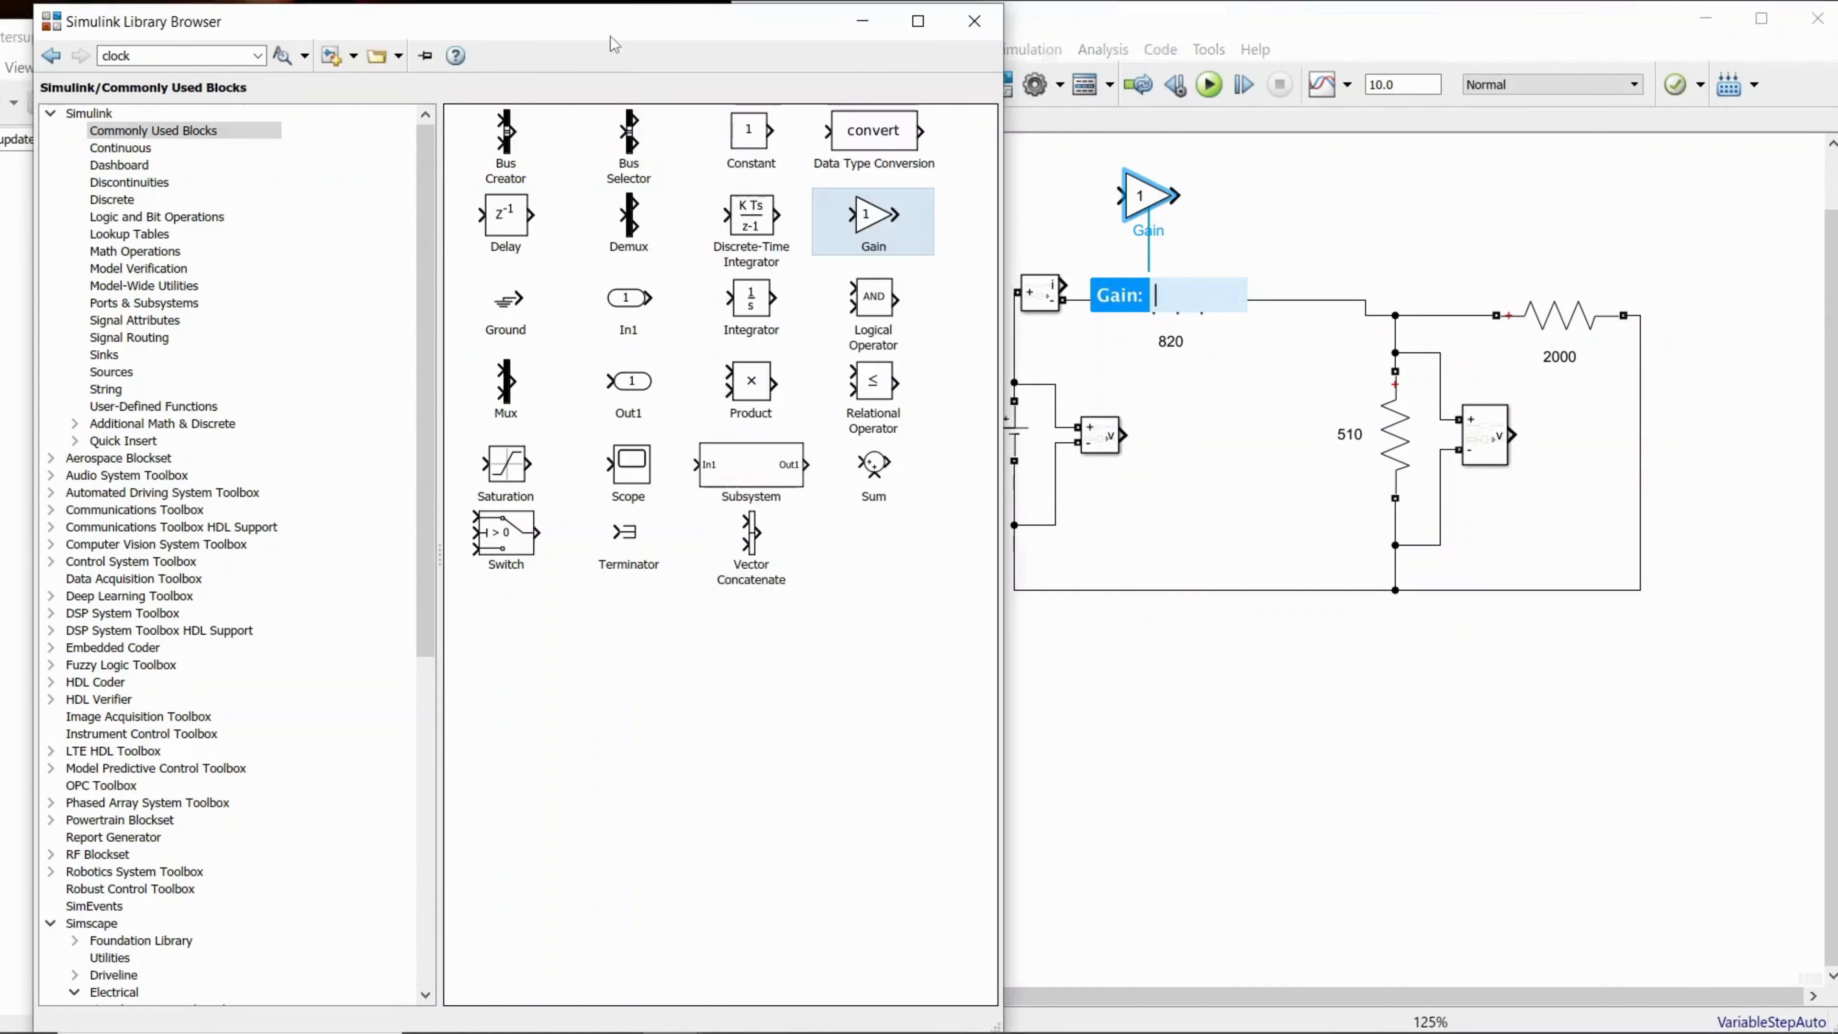
left_click(1177, 484)
Step: Add a Display block from the Simulink Sinks library beside the Gain block
left_click(607, 750)
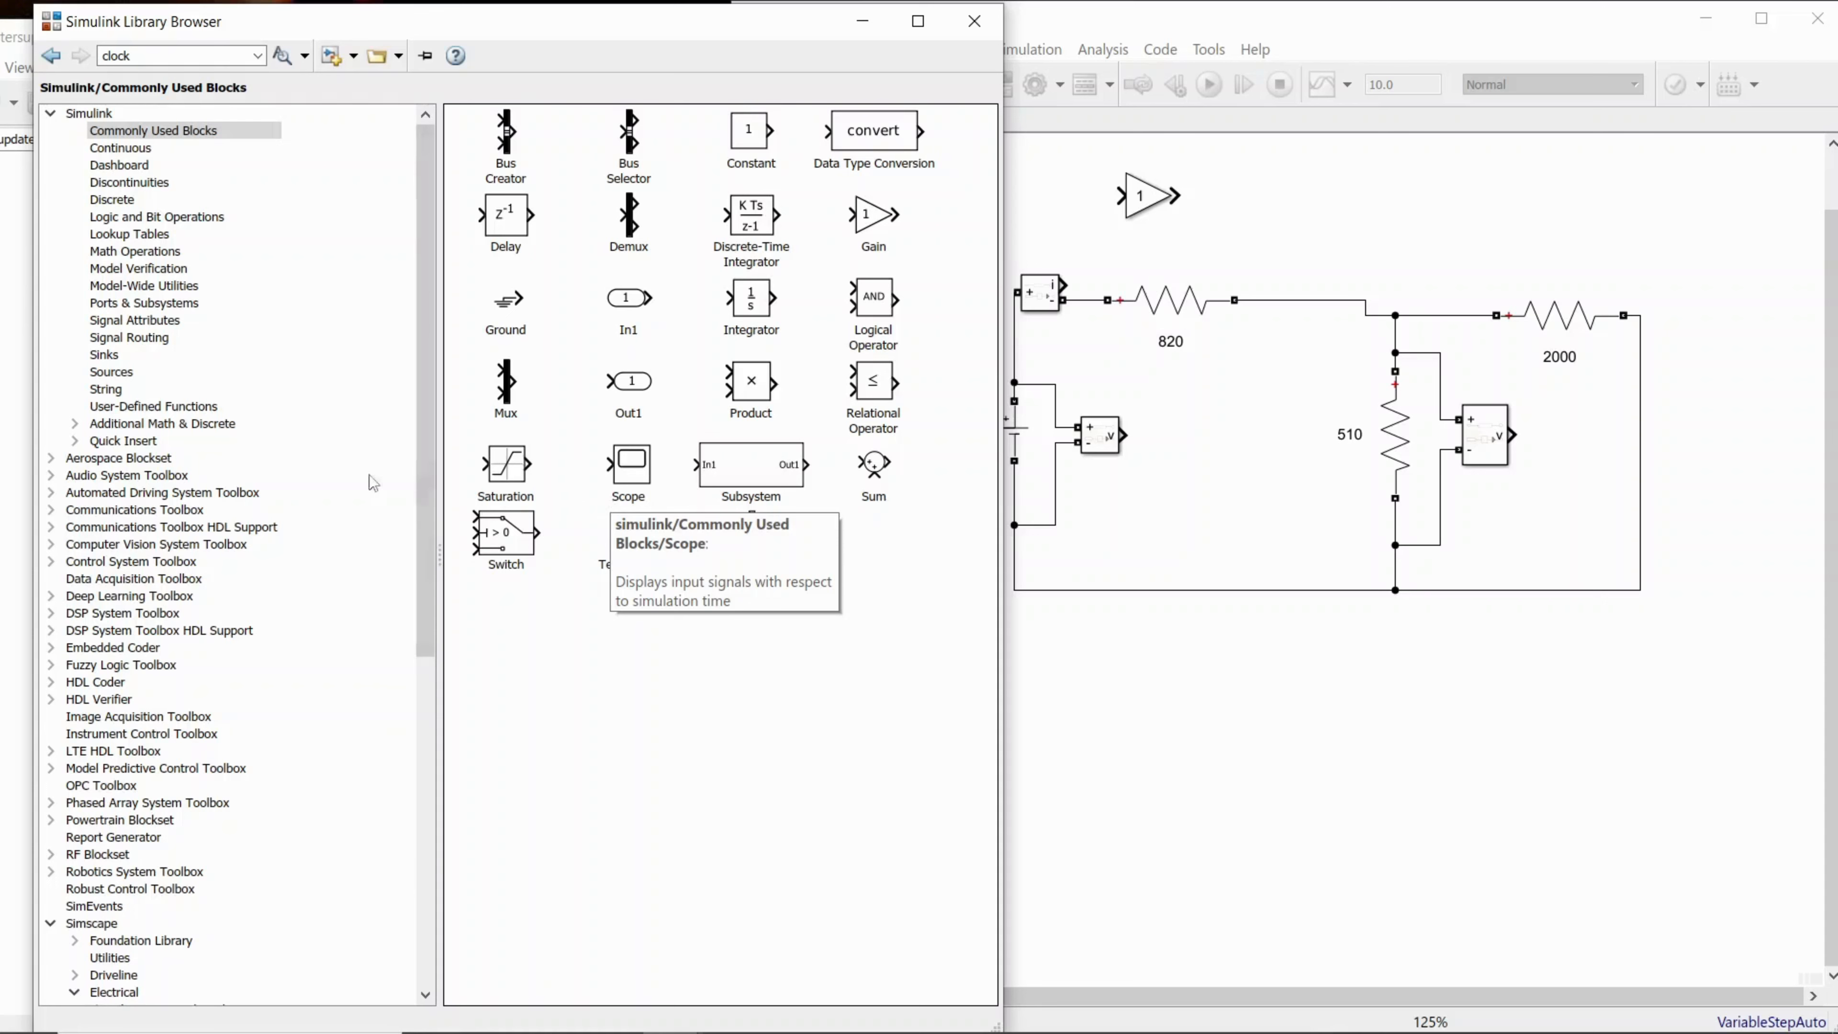
left_click(108, 354)
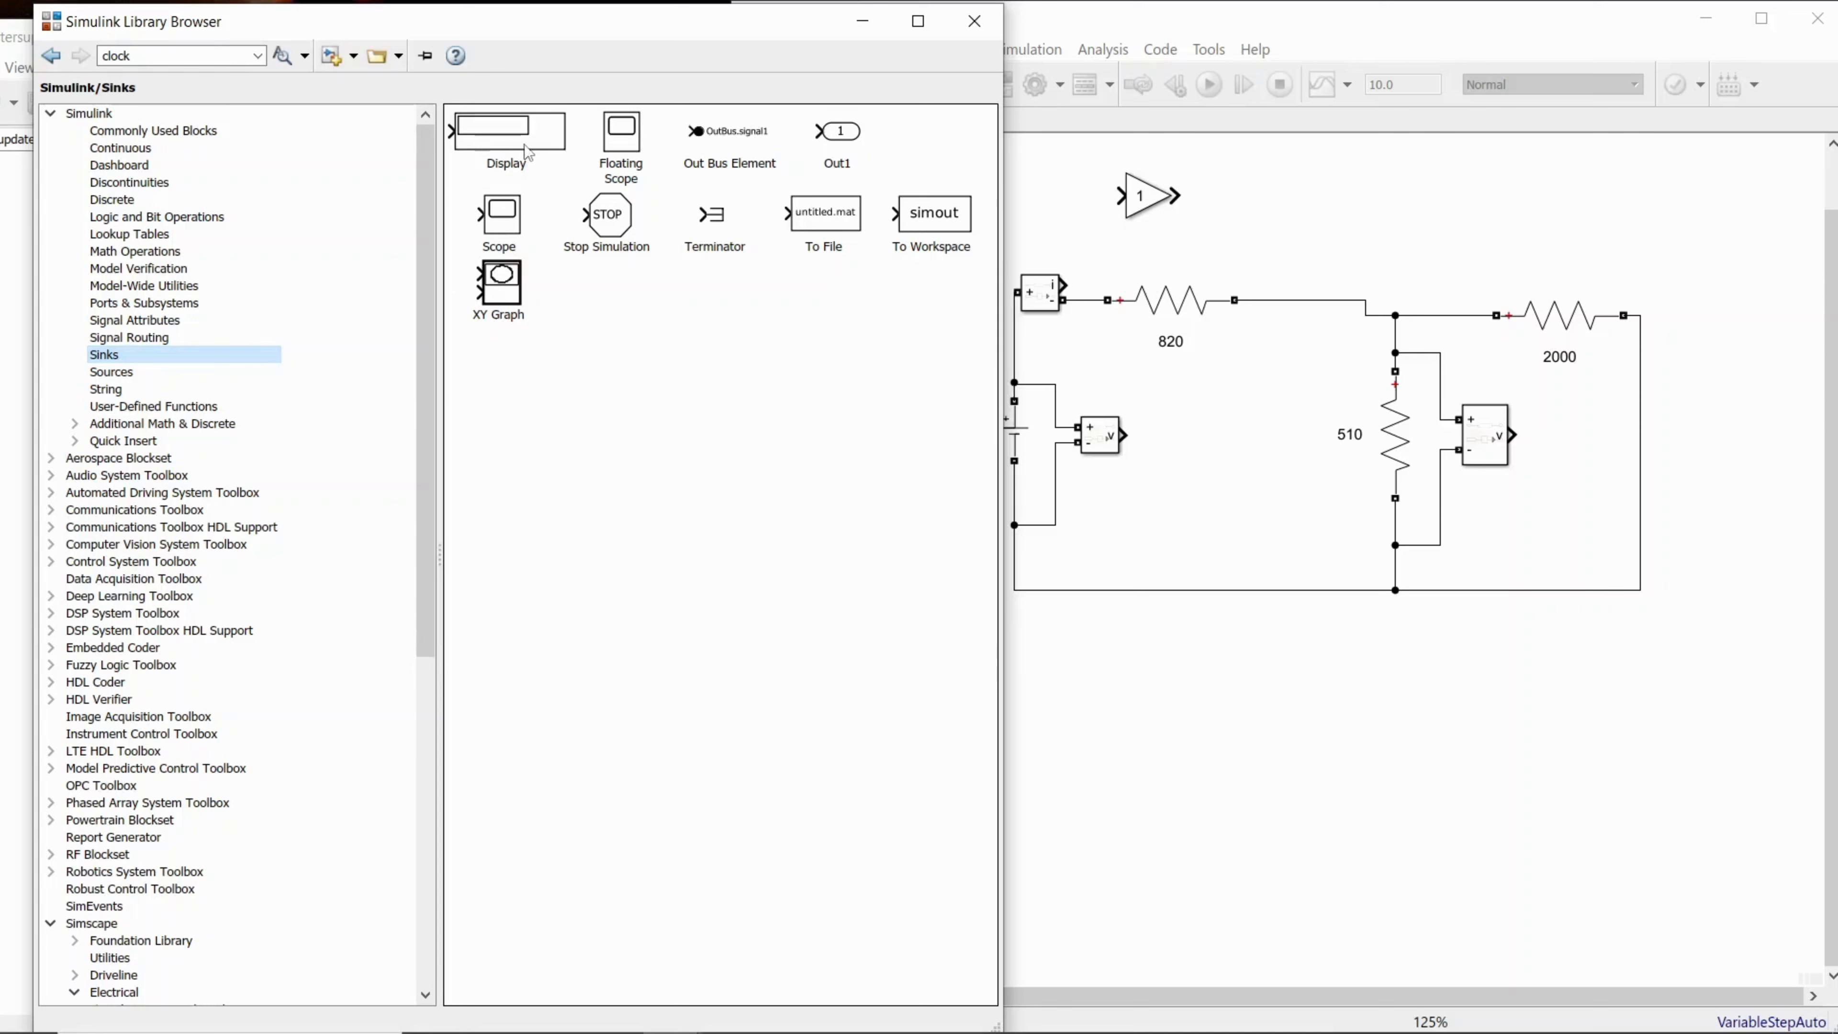
left_click_drag(526, 153, 1283, 188)
left_click(1207, 416)
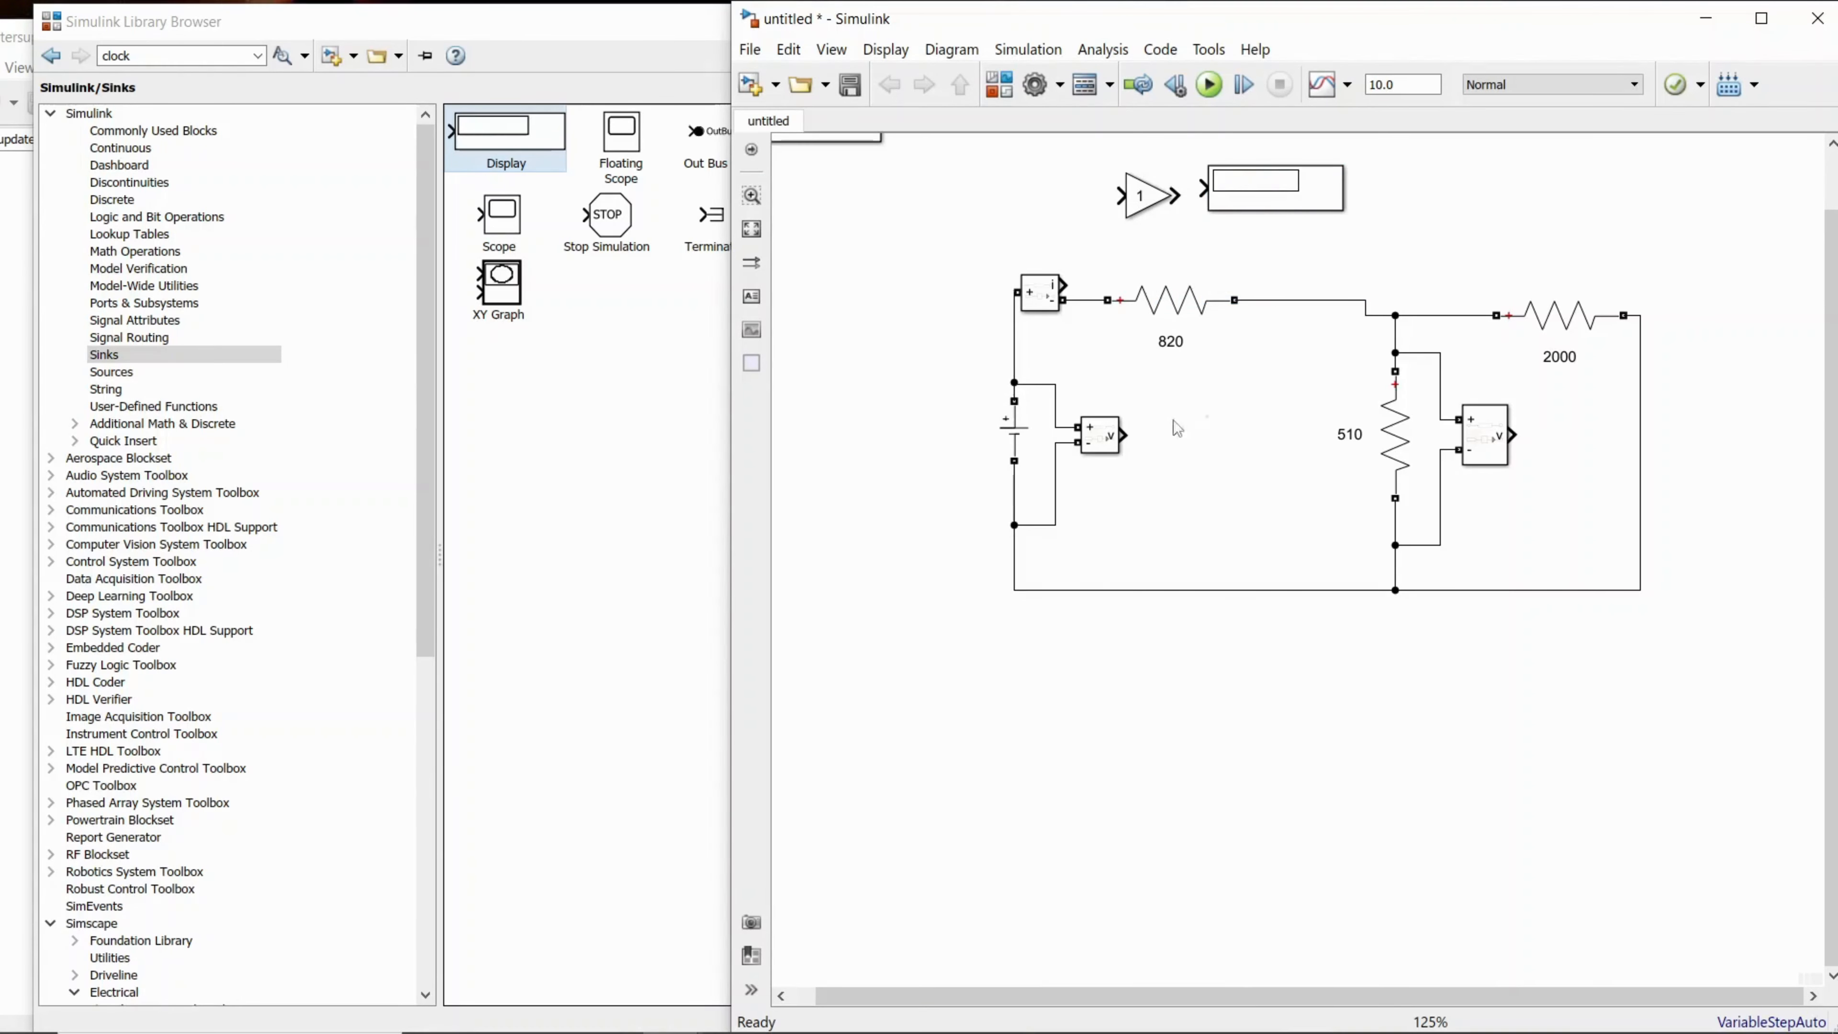
Step: Check the reference model and add a Divide block from the Math Operations library beside the Display block
left_click(671, 1020)
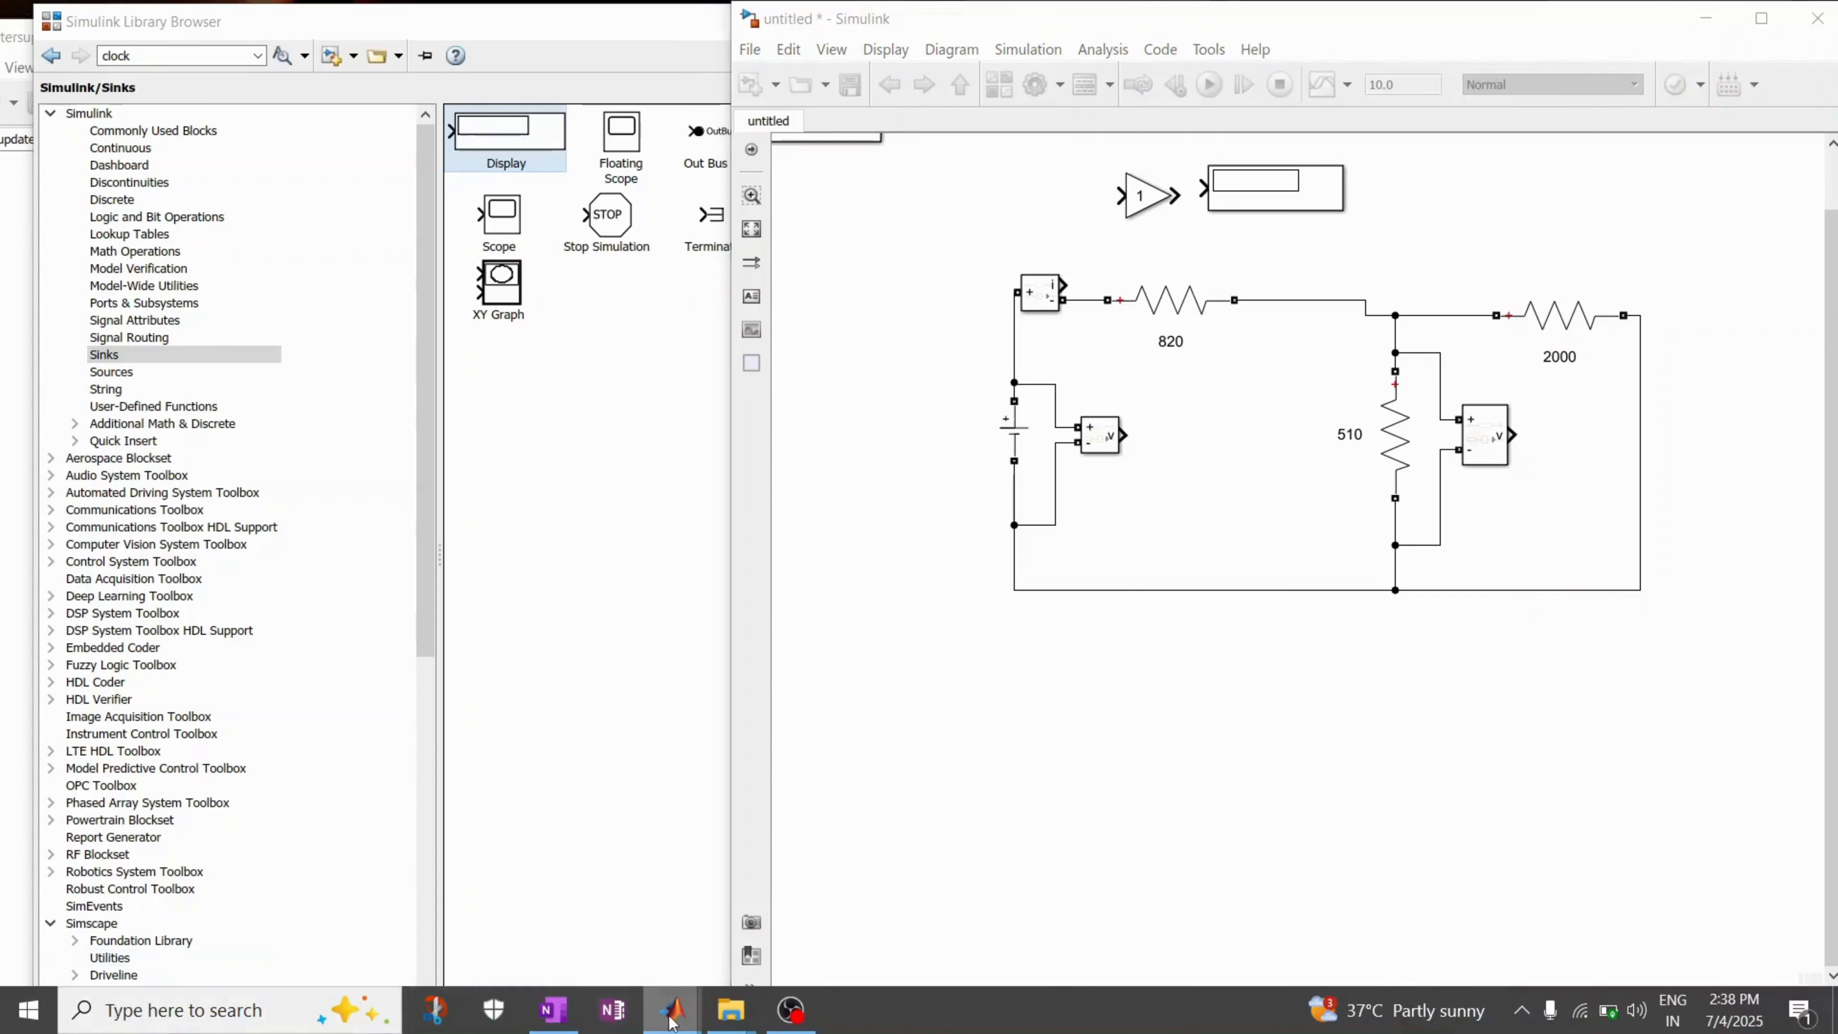
left_click(636, 901)
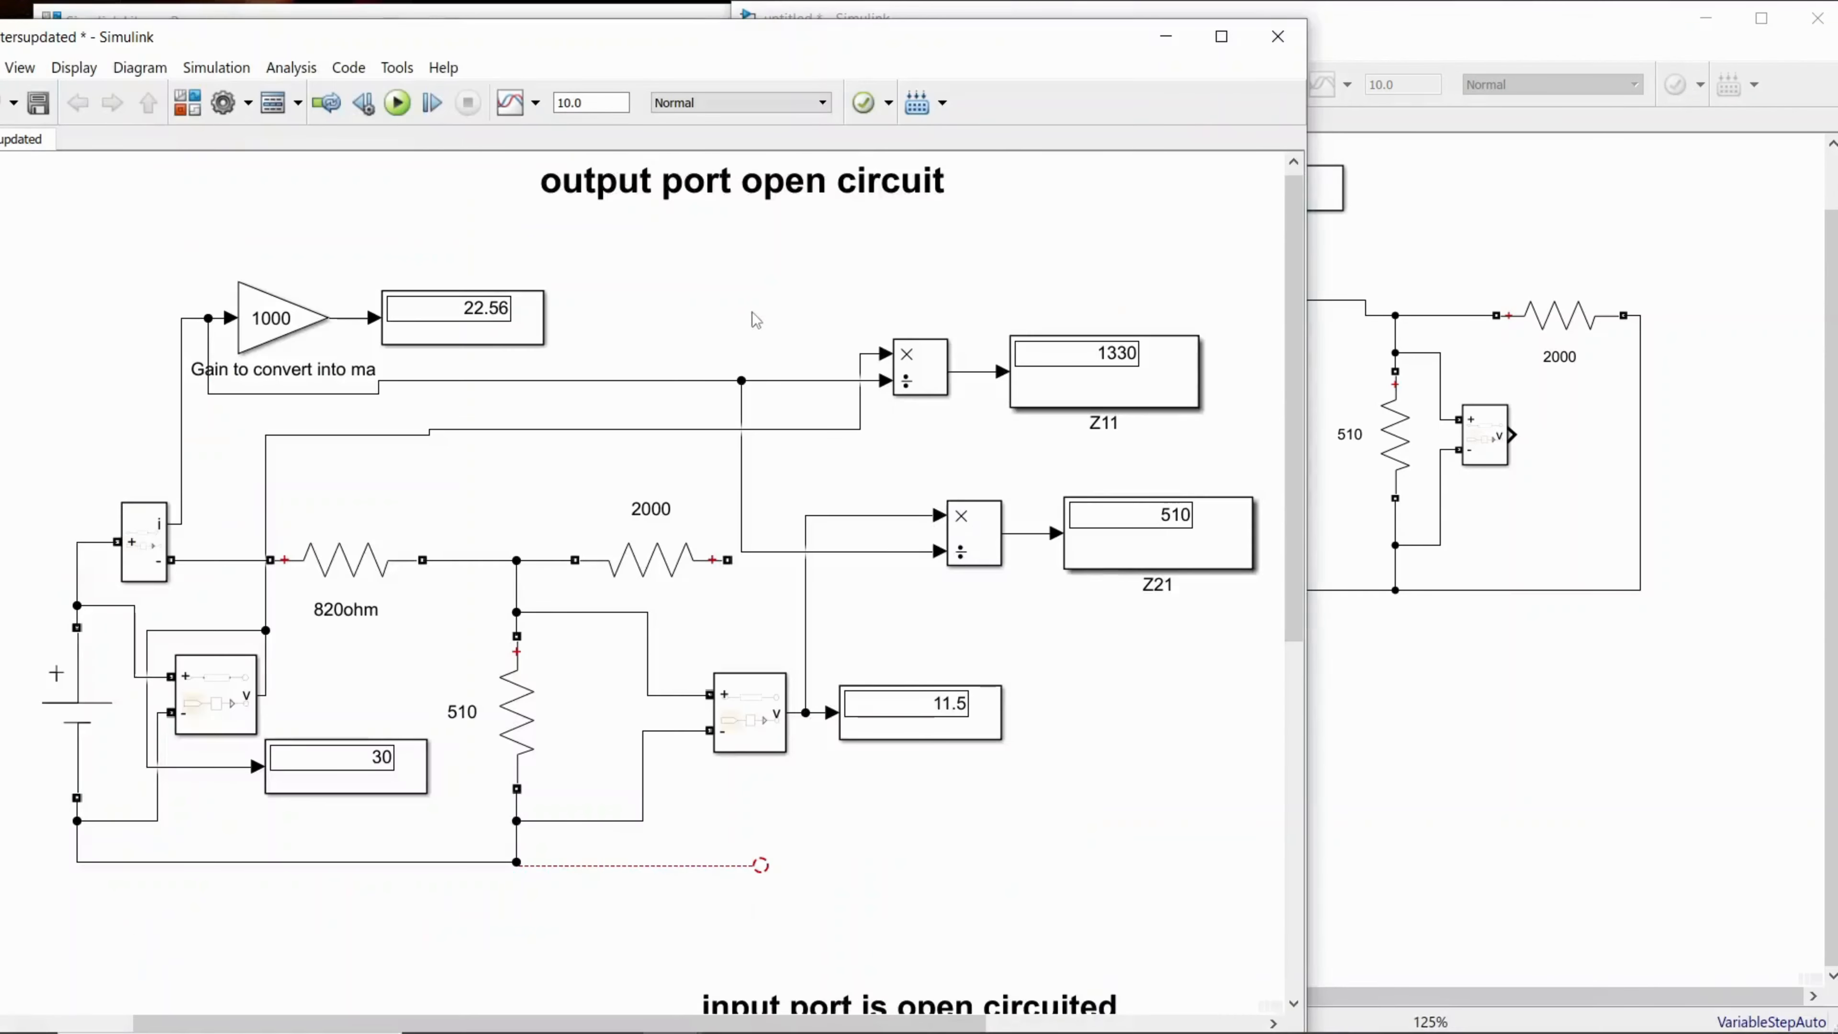
left_click(910, 377)
left_click(1420, 221)
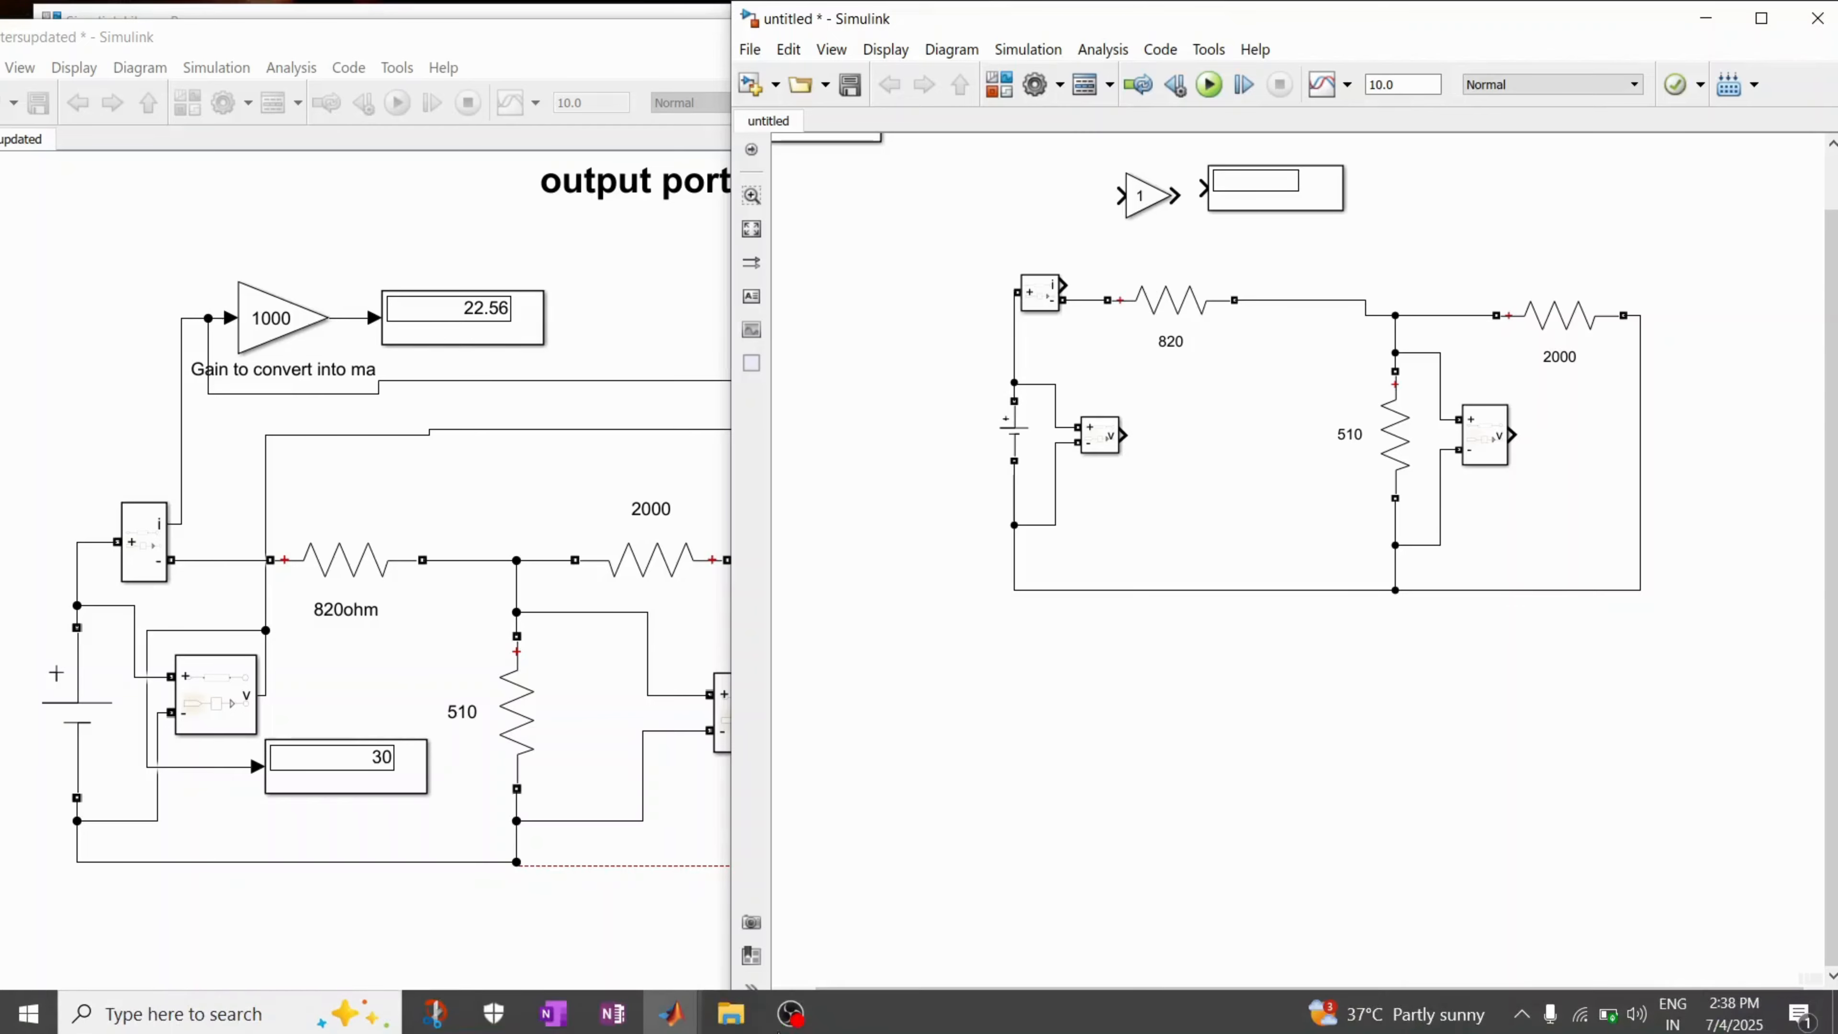
mouse_move(729, 1026)
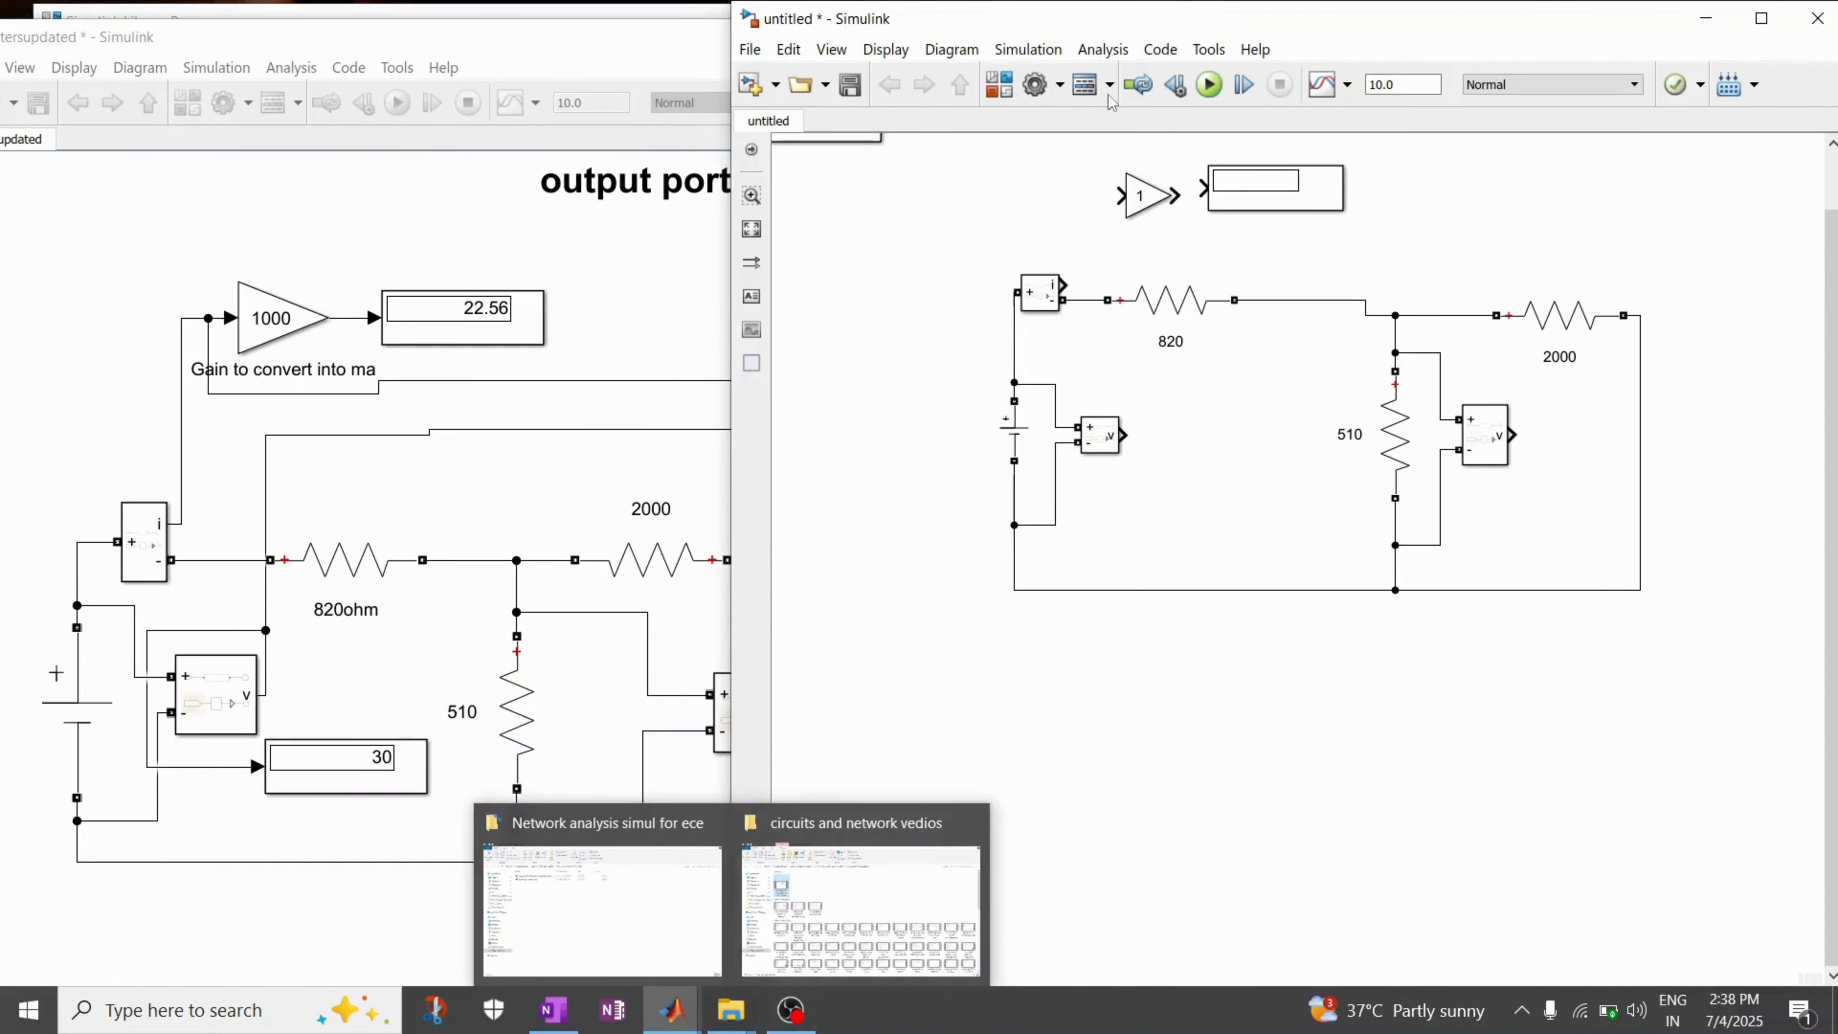
left_click(998, 84)
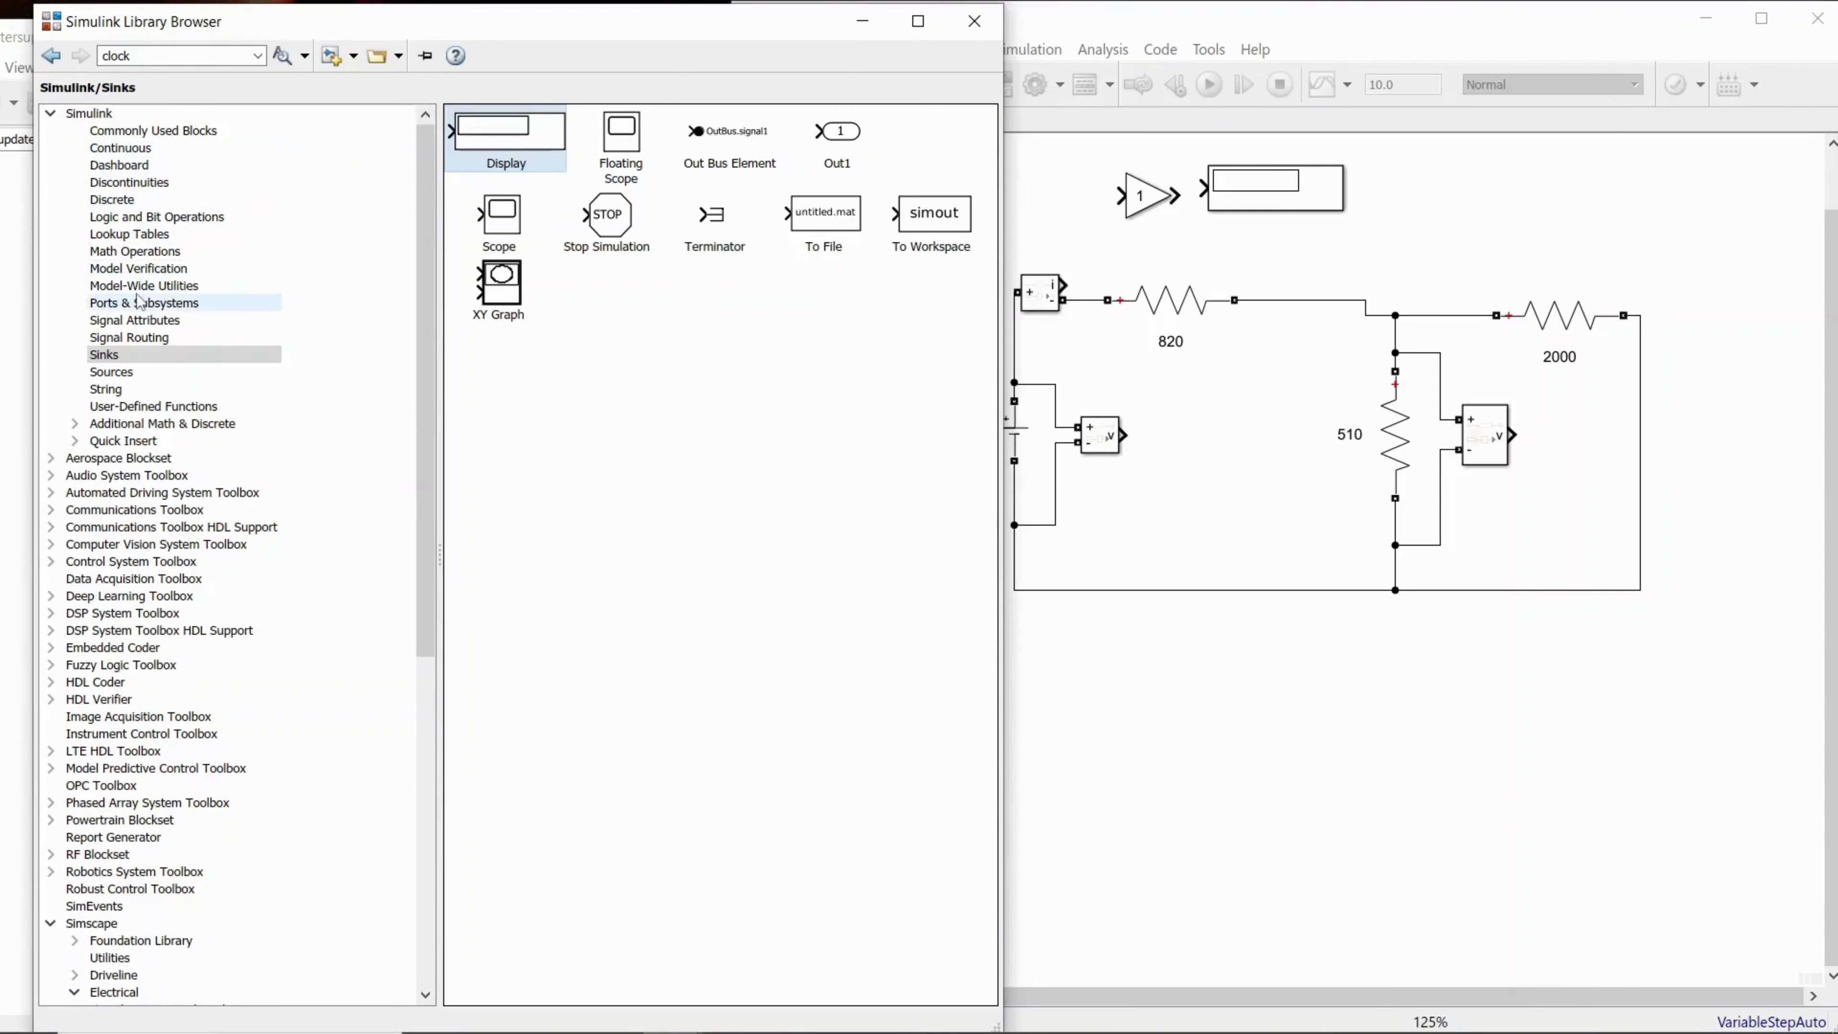
left_click(140, 253)
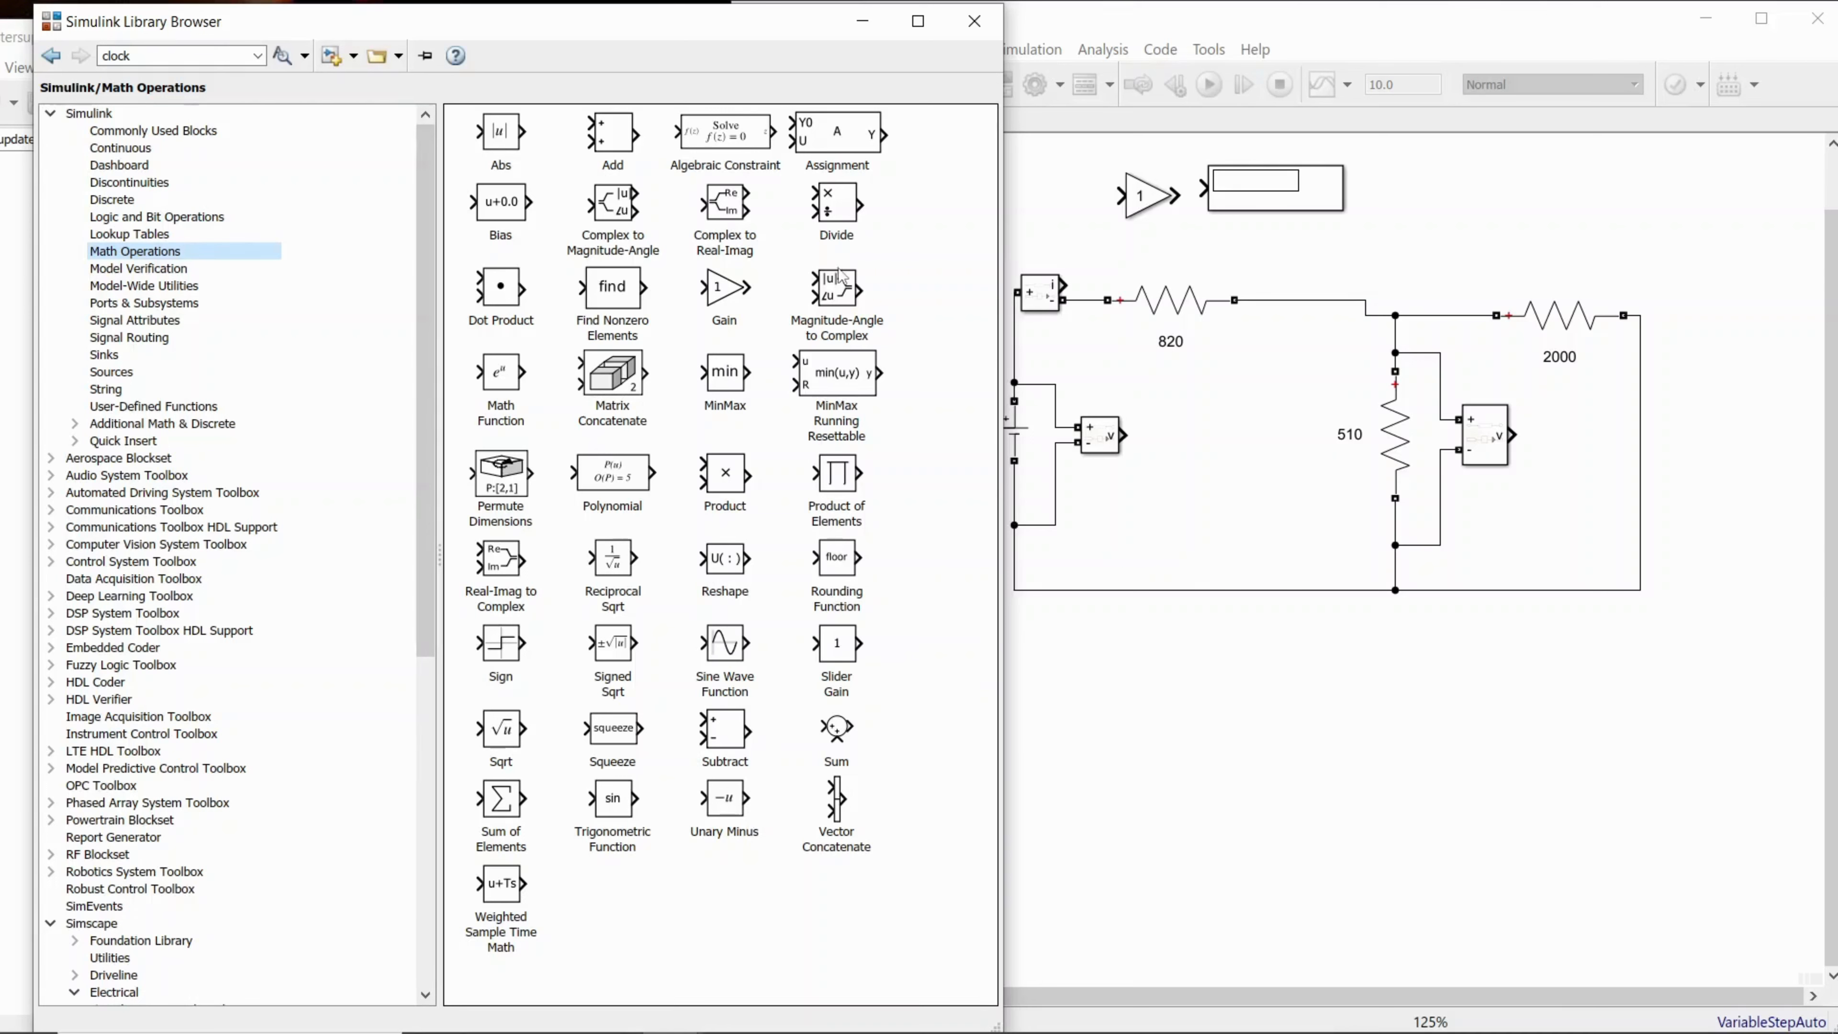
left_click(848, 215)
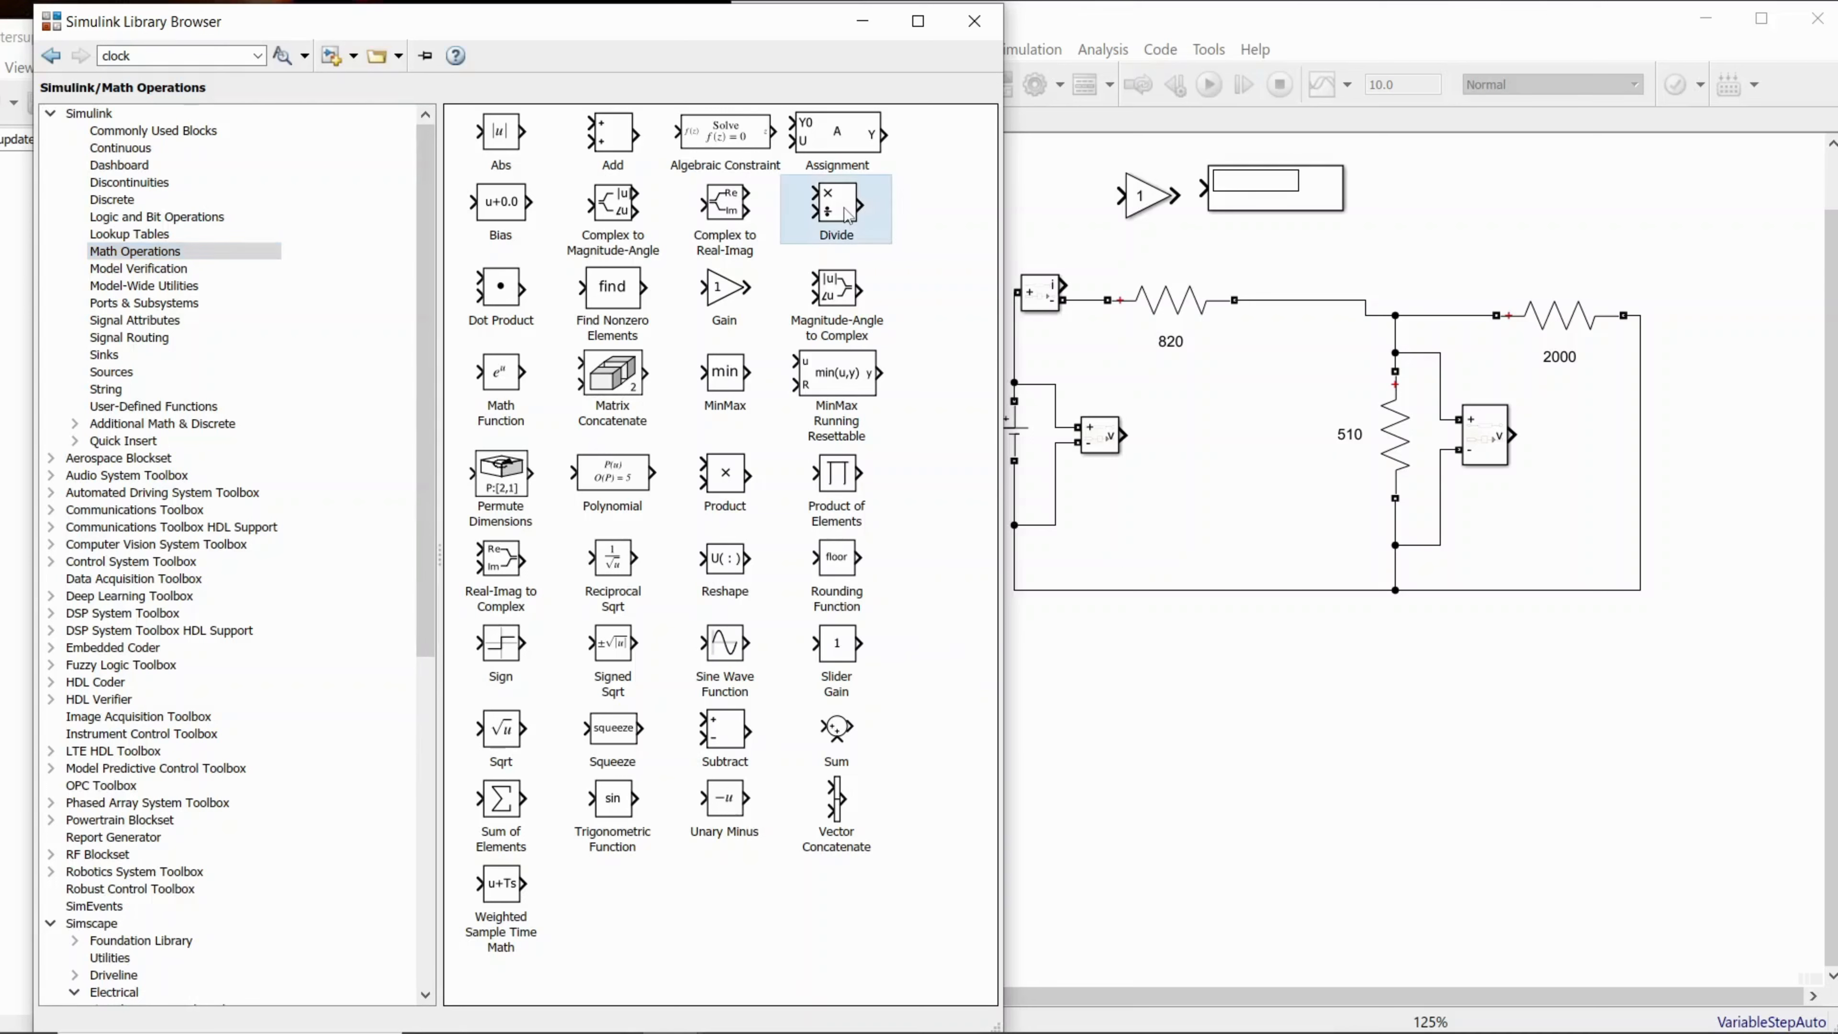
left_click_drag(849, 215, 1443, 209)
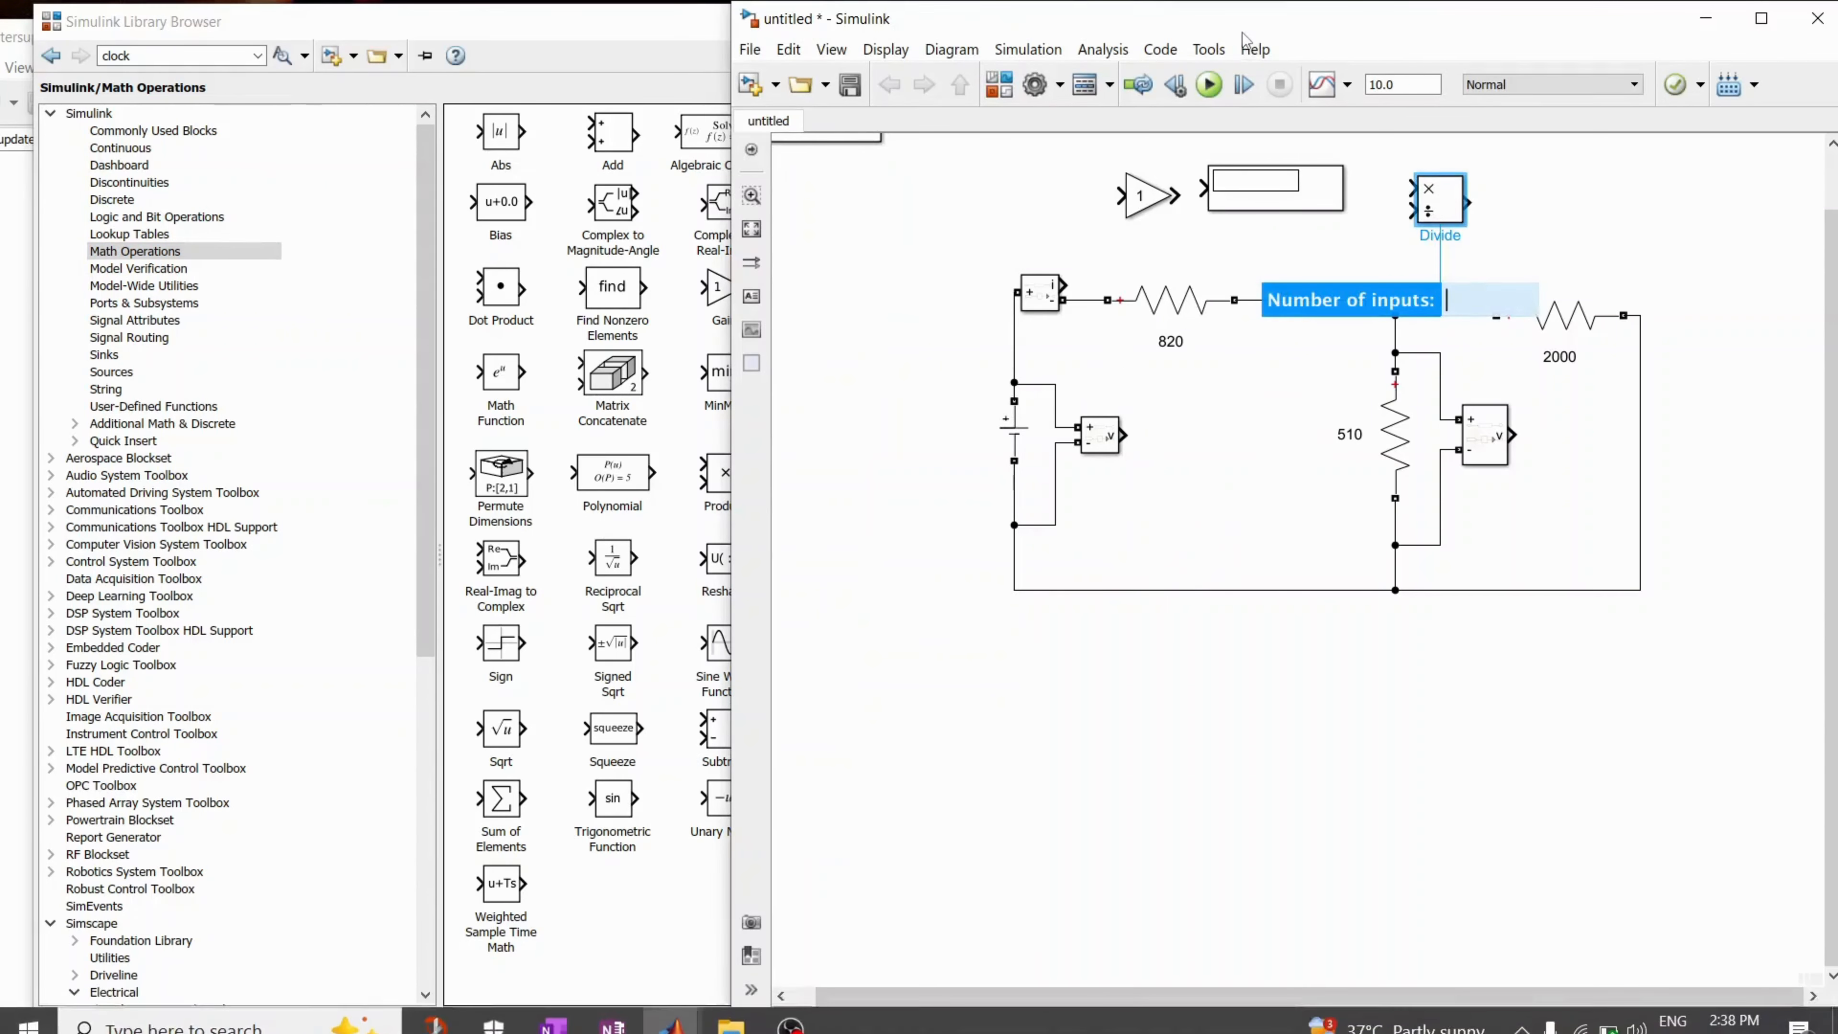
Step: Shift the untitled model window slightly, minimize the Library Browser and return to the untitled model beside the reference
left_click_drag(1243, 35, 1183, 34)
left_click(548, 8)
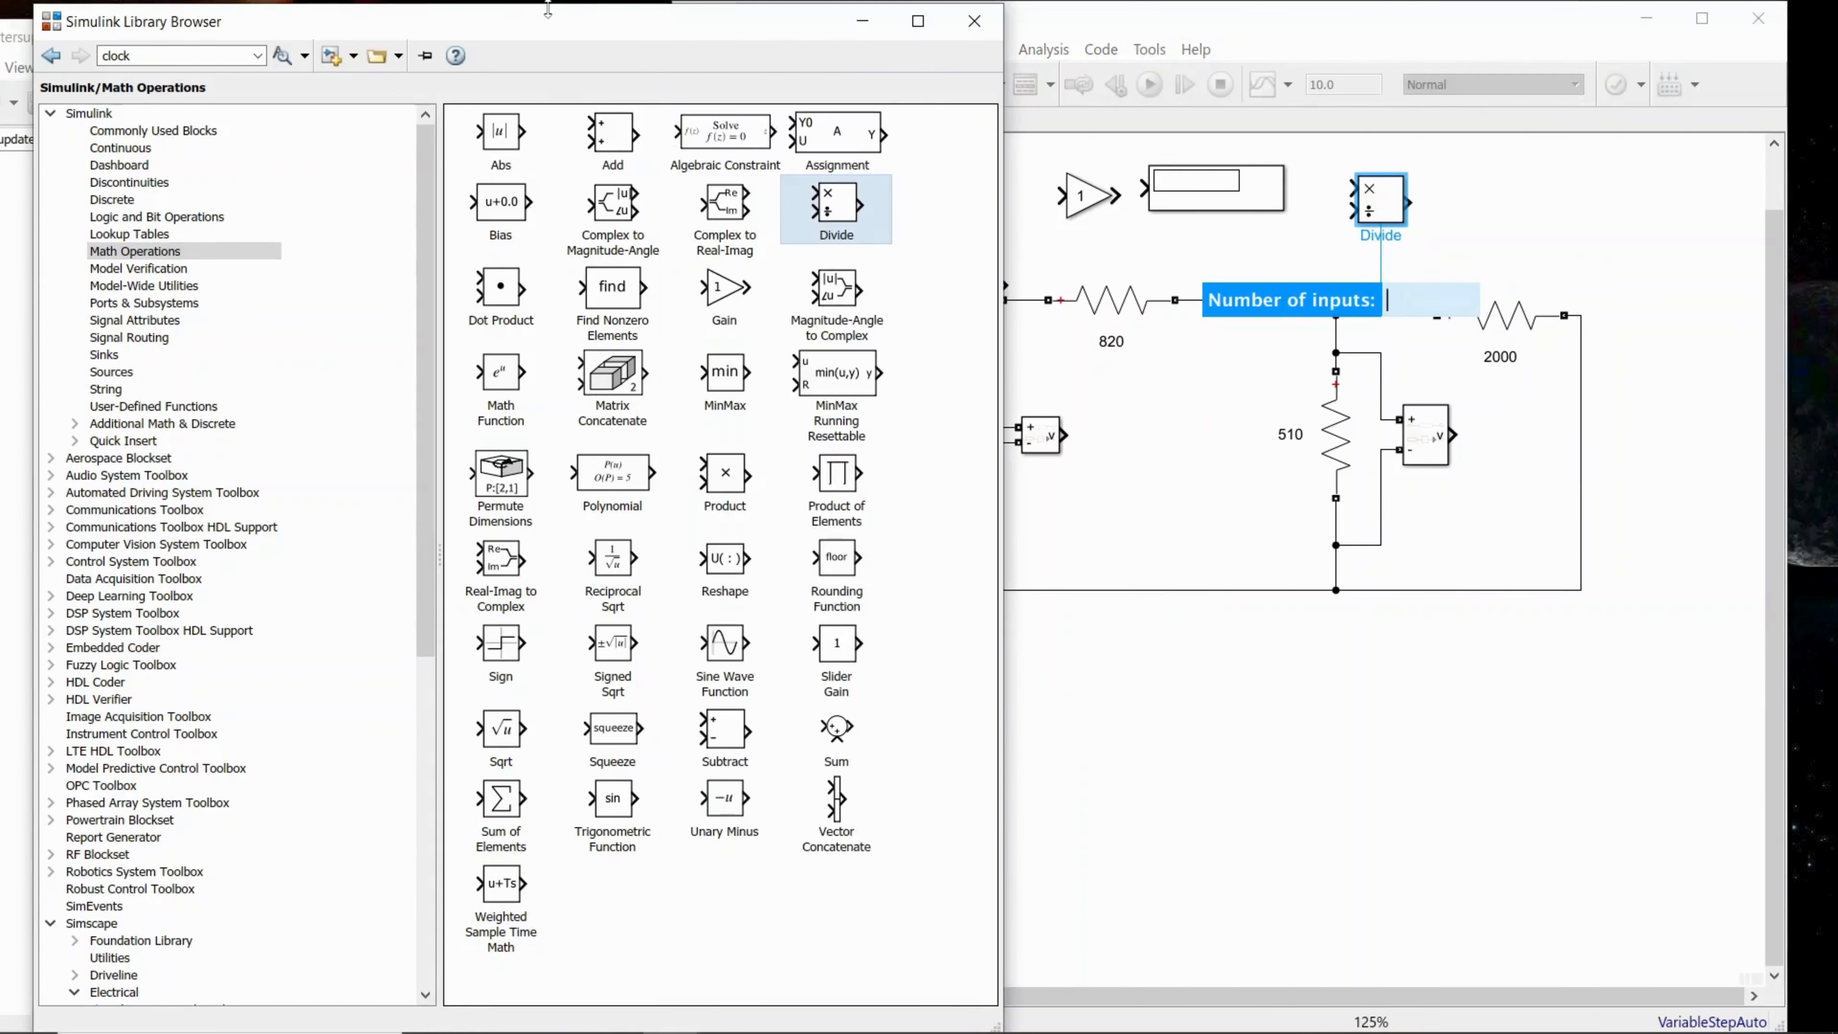
left_click(863, 22)
left_click(486, 51)
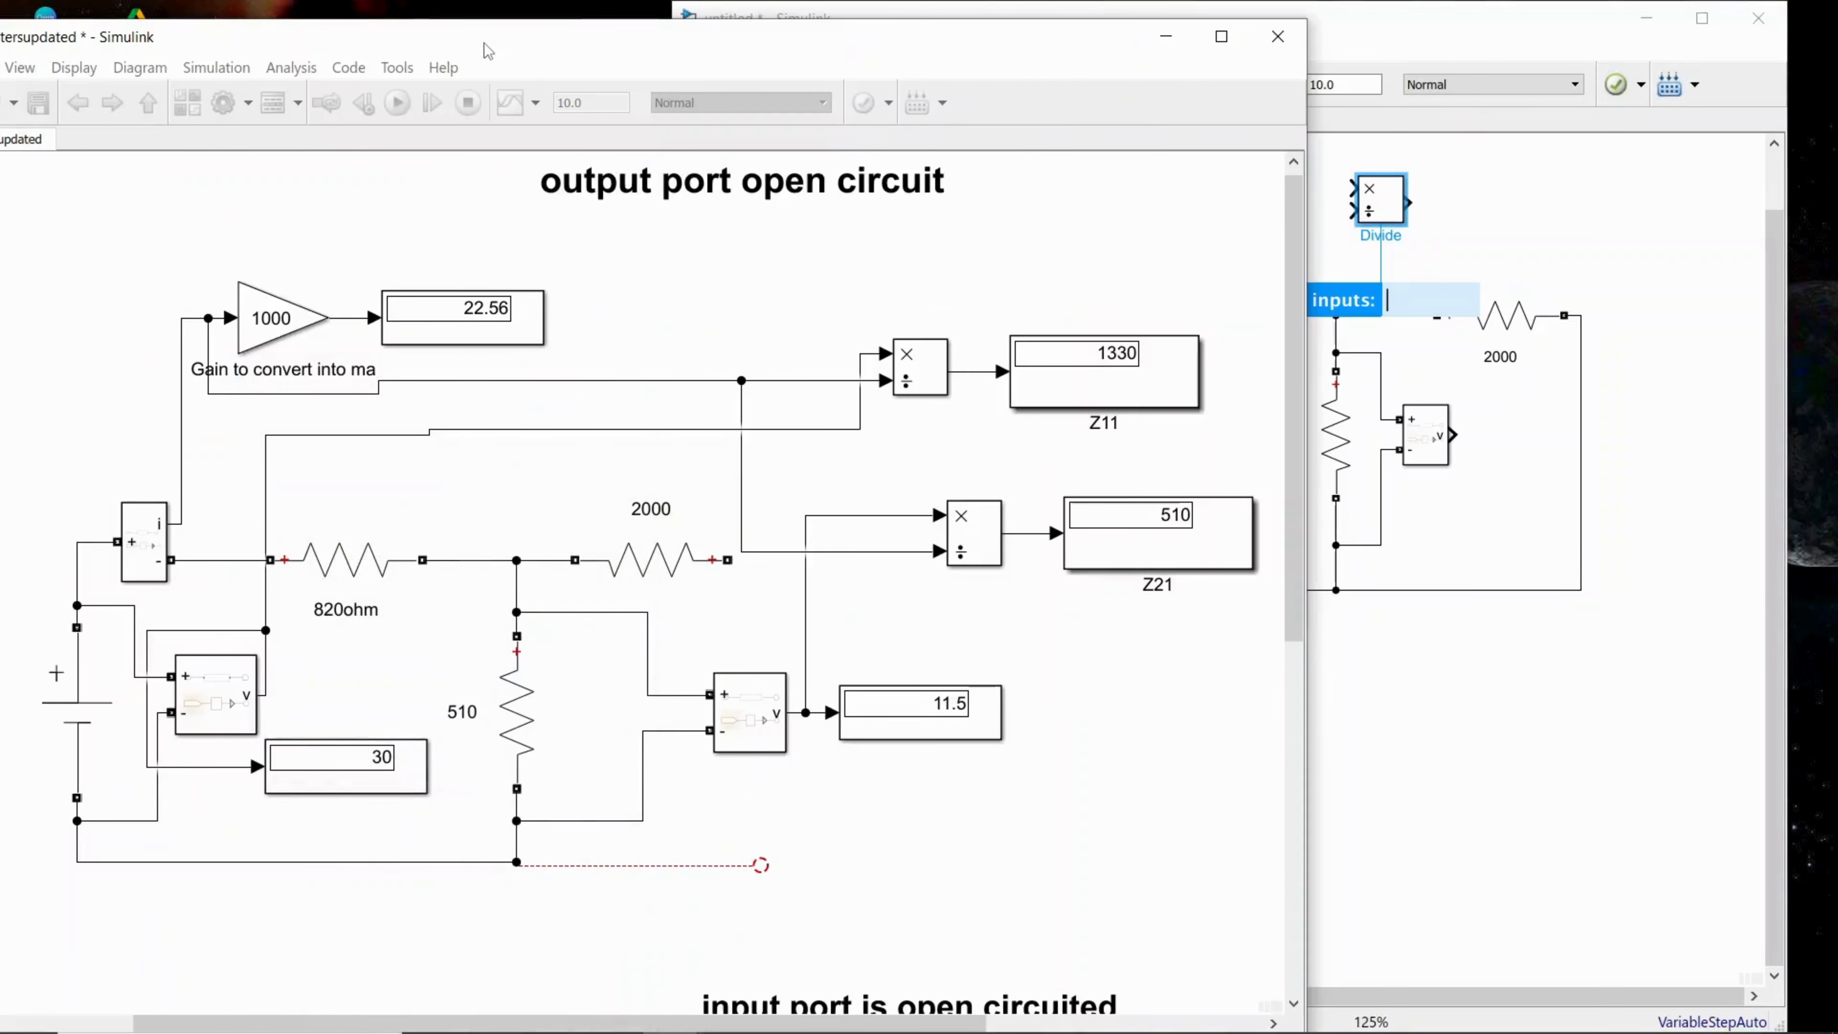
left_click(1584, 226)
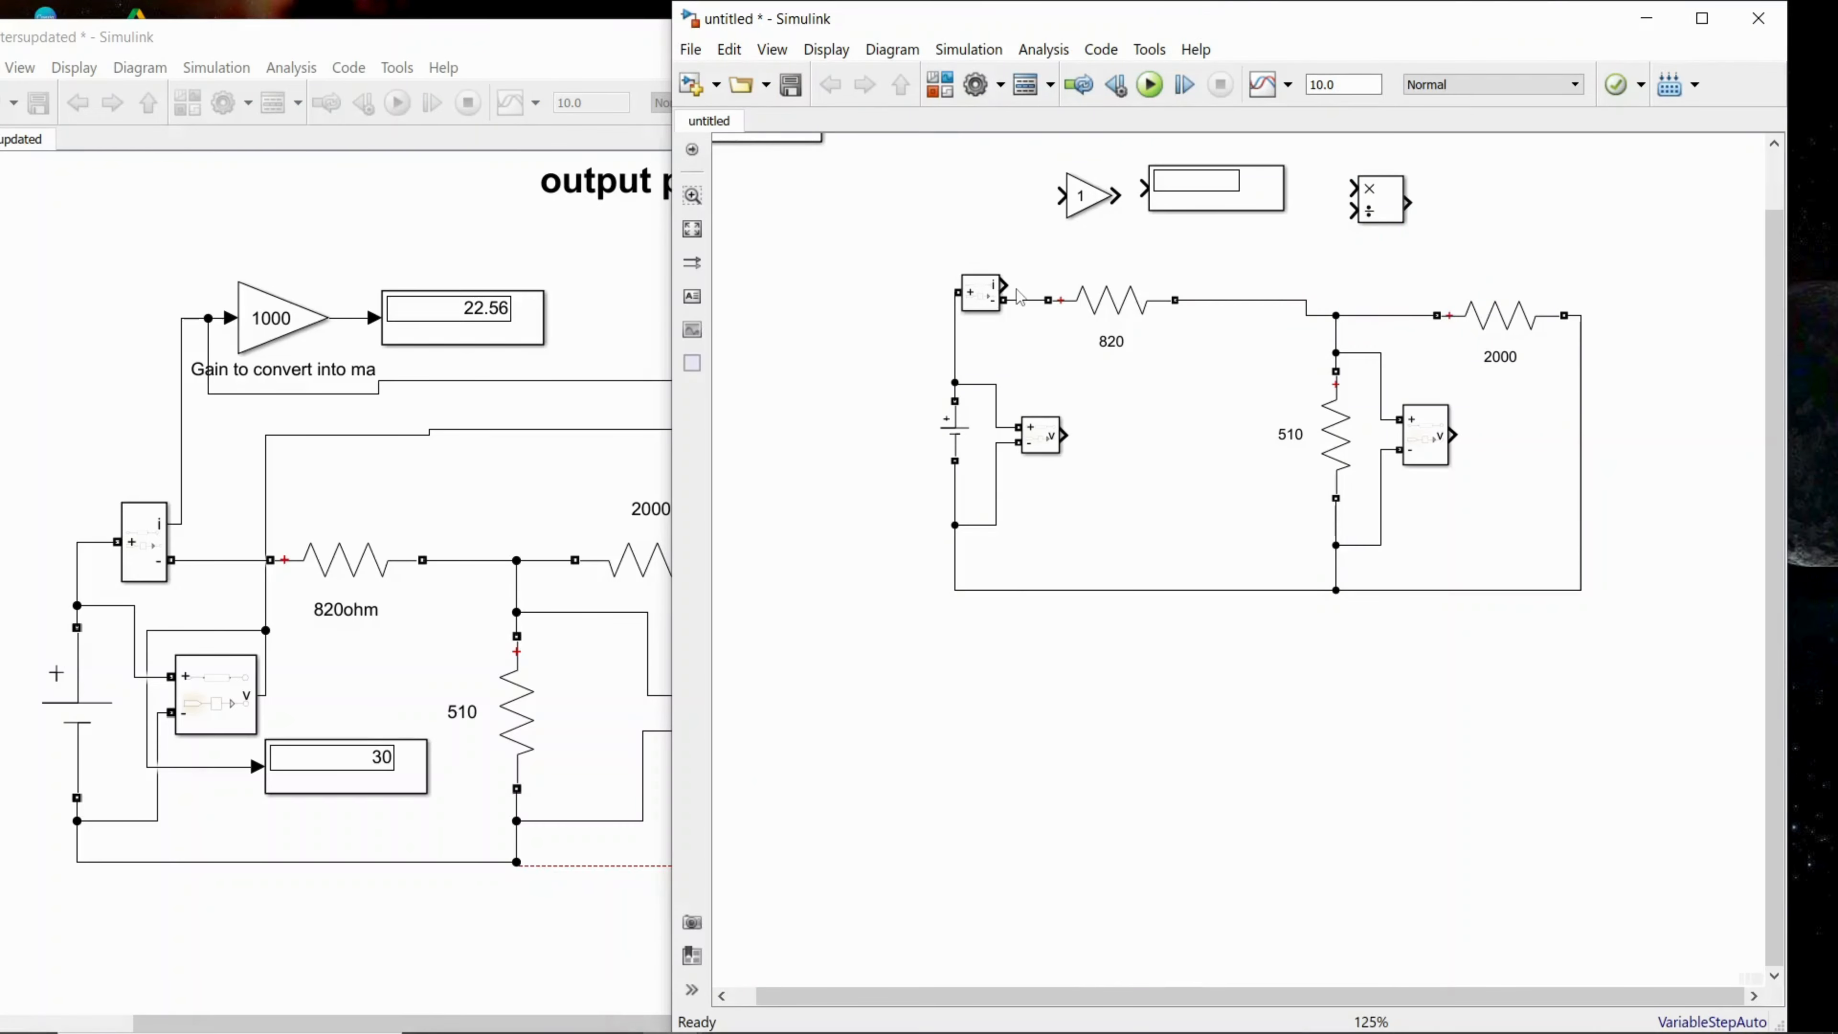
Step: Wire the Current Measurement output to the Gain block and align the Display block so it connects to the Gain output
left_click(1243, 203)
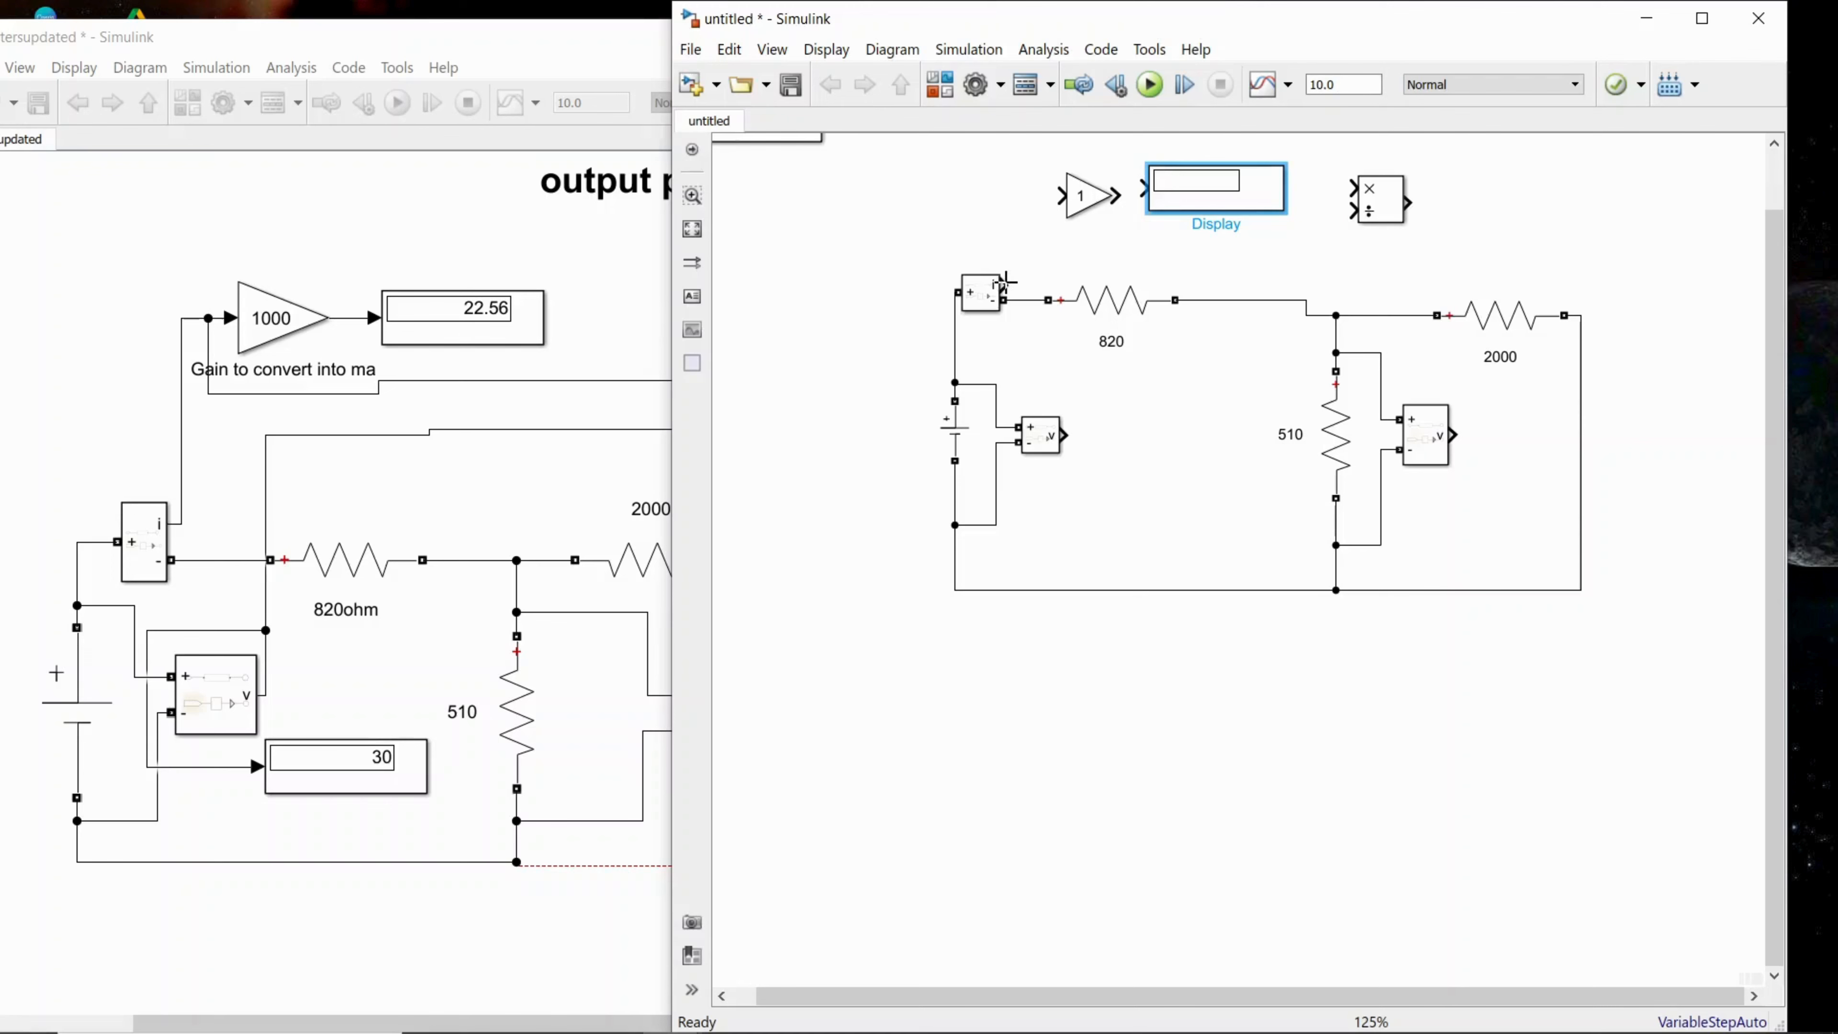
left_click_drag(1005, 285, 1056, 195)
left_click_drag(1201, 190, 1203, 199)
left_click(1204, 267)
left_click(1093, 213)
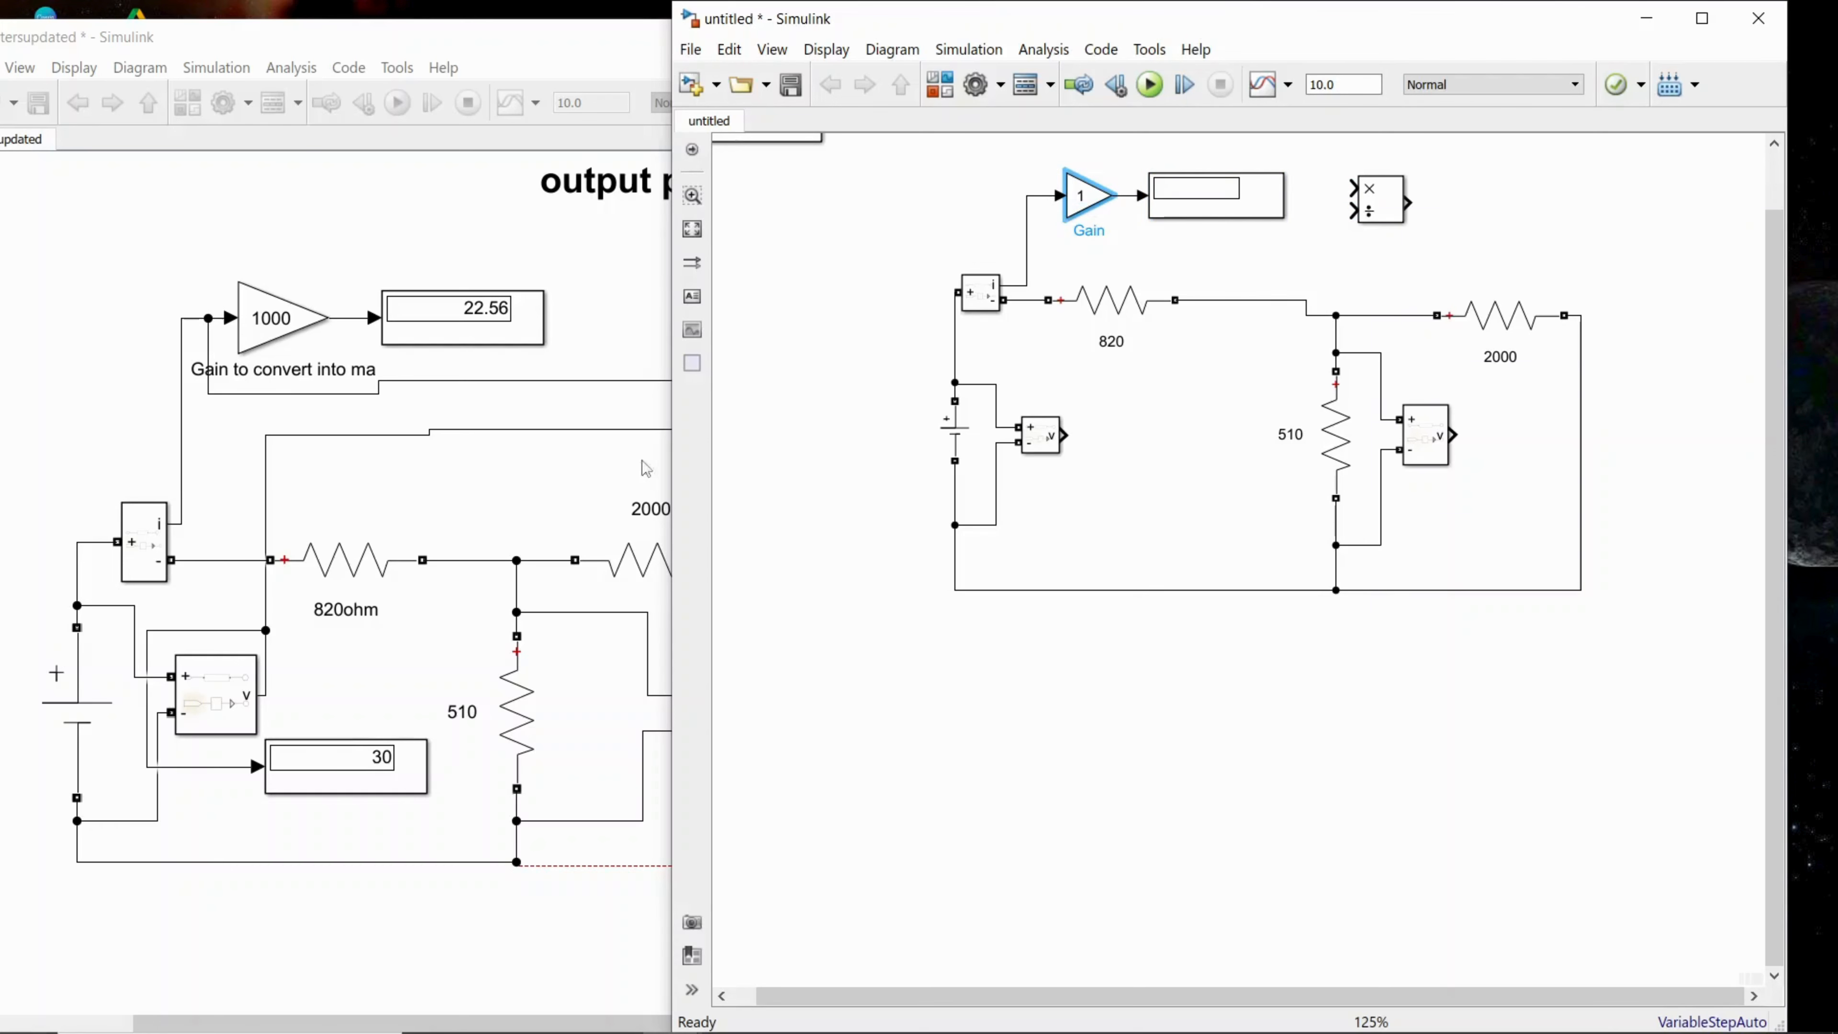
Step: Copy the Display block, place the duplicate beside the source's Voltage Measurement block and connect it to that block's output
left_click(571, 500)
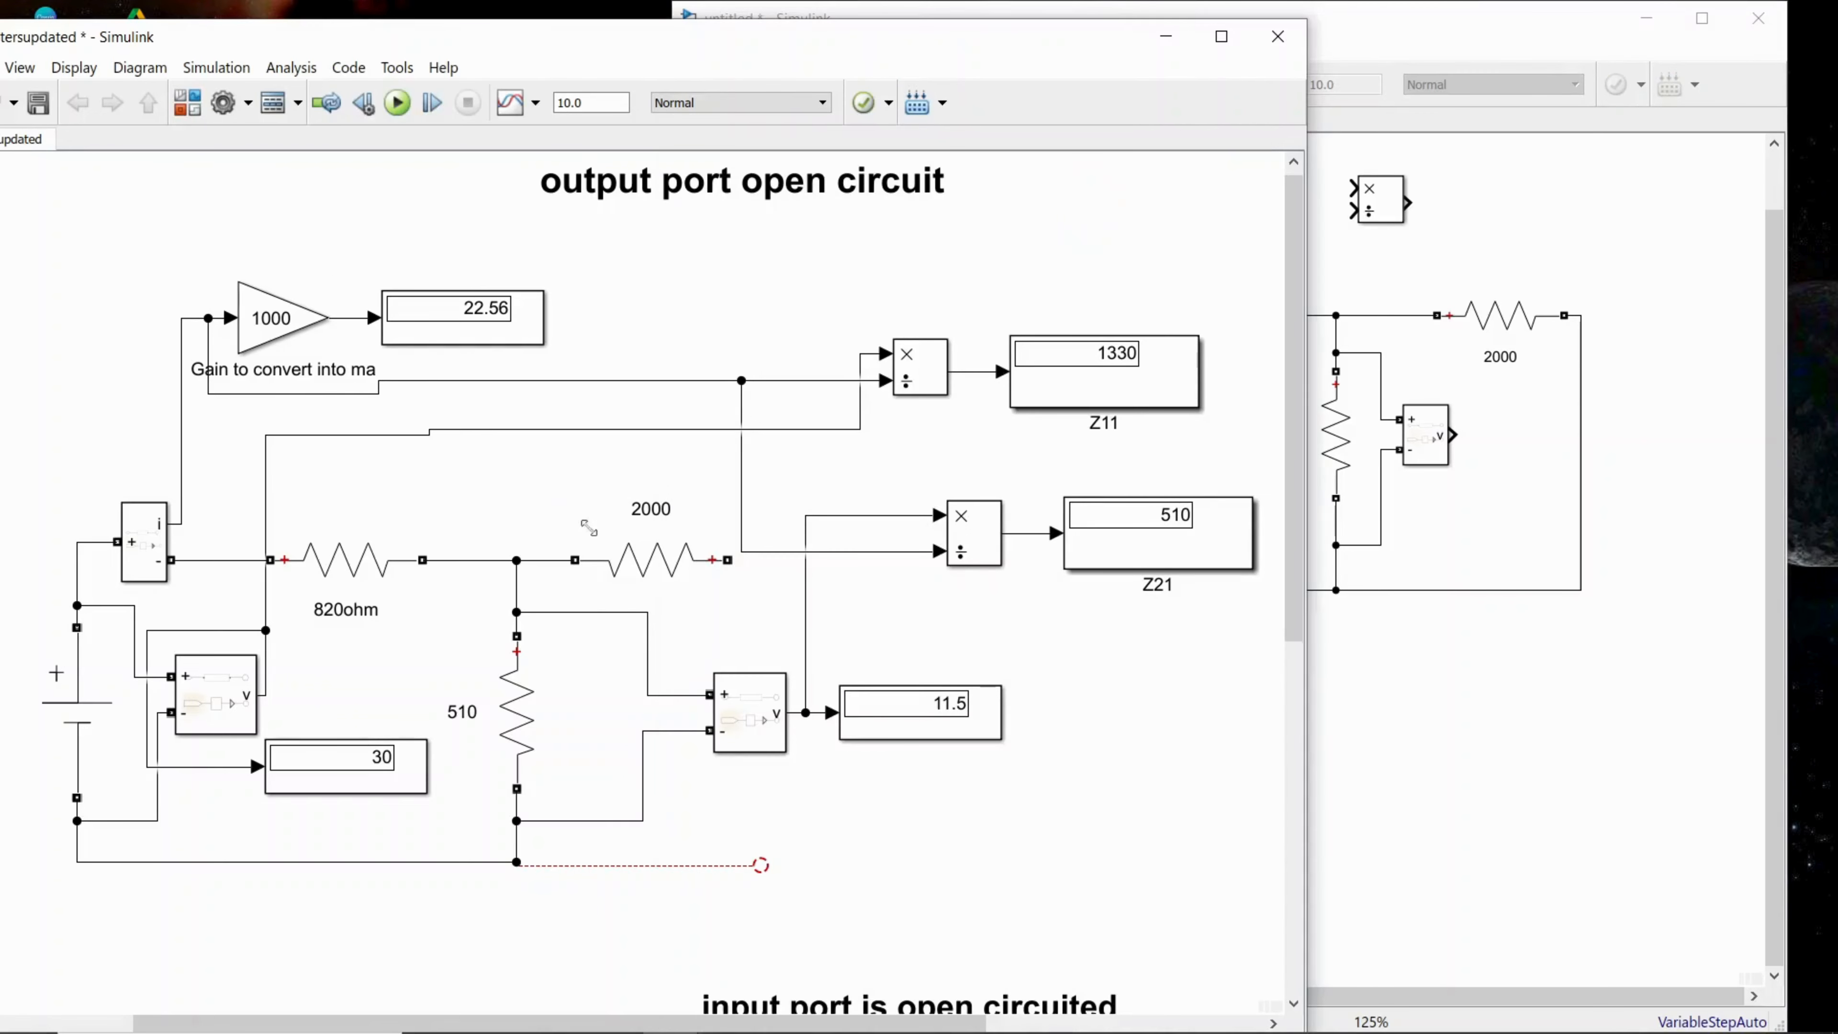
left_click(1516, 689)
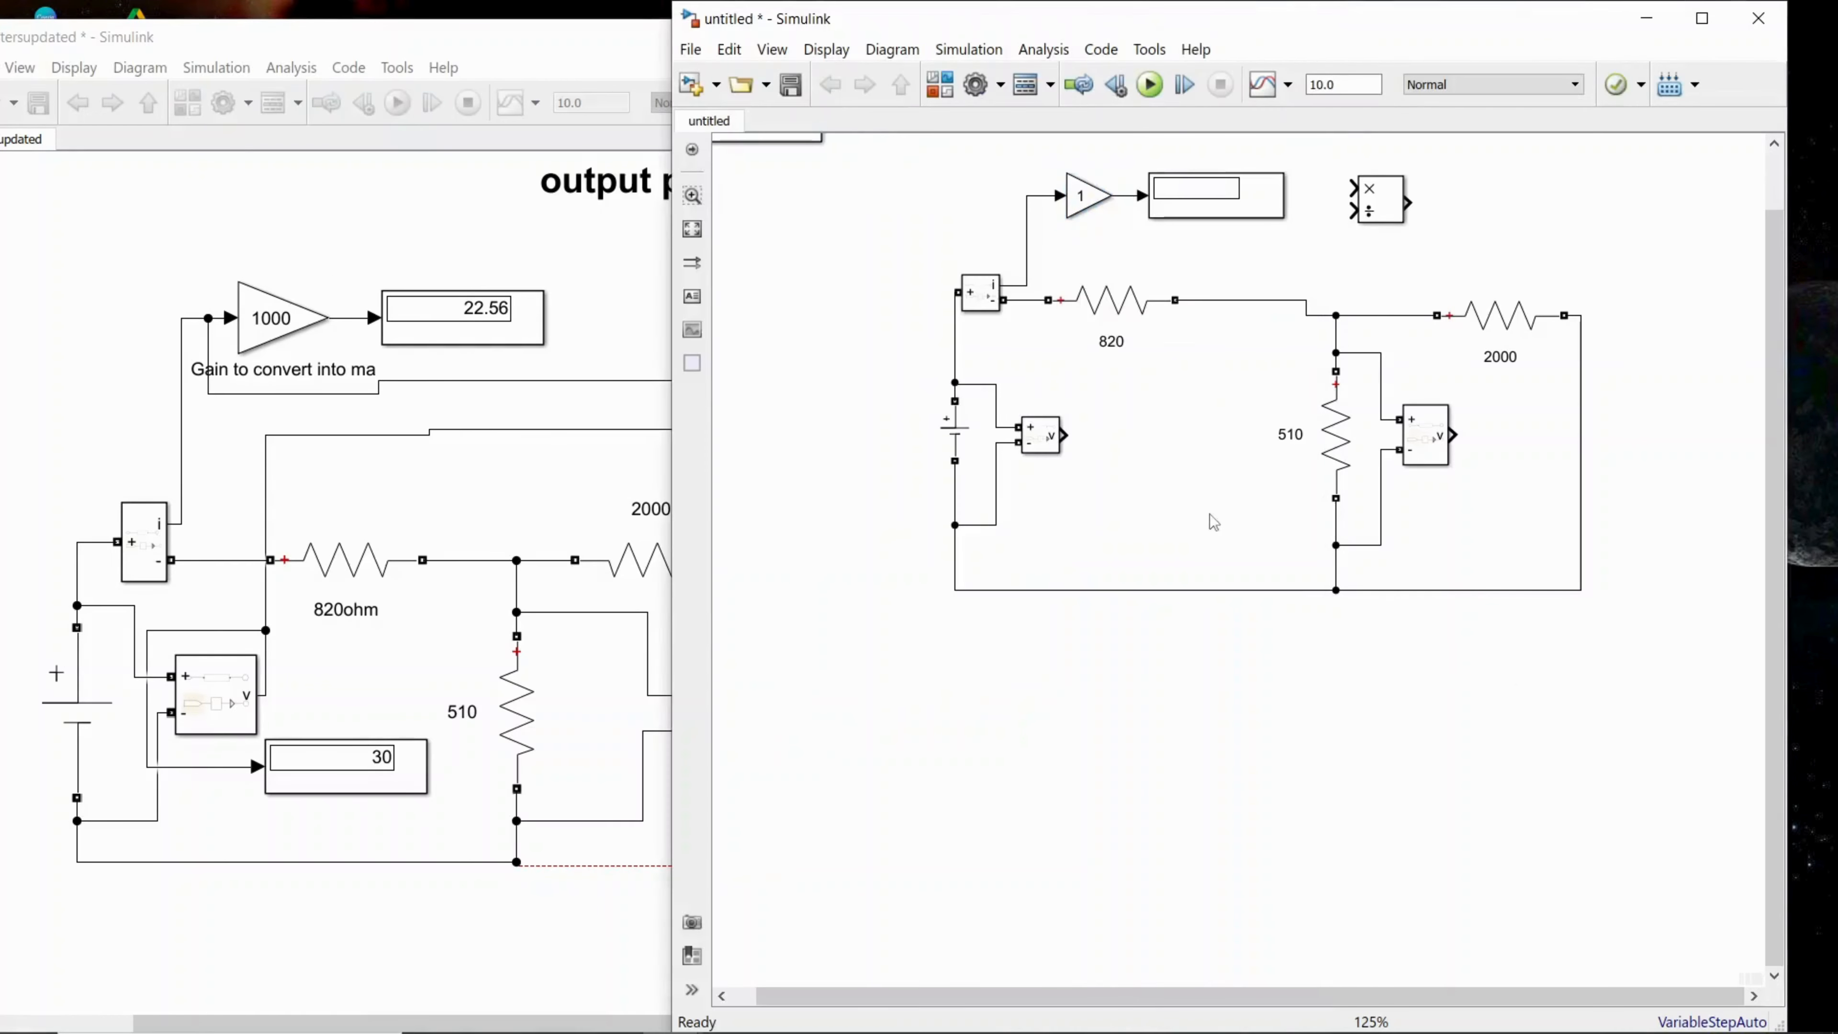
left_click(1203, 210)
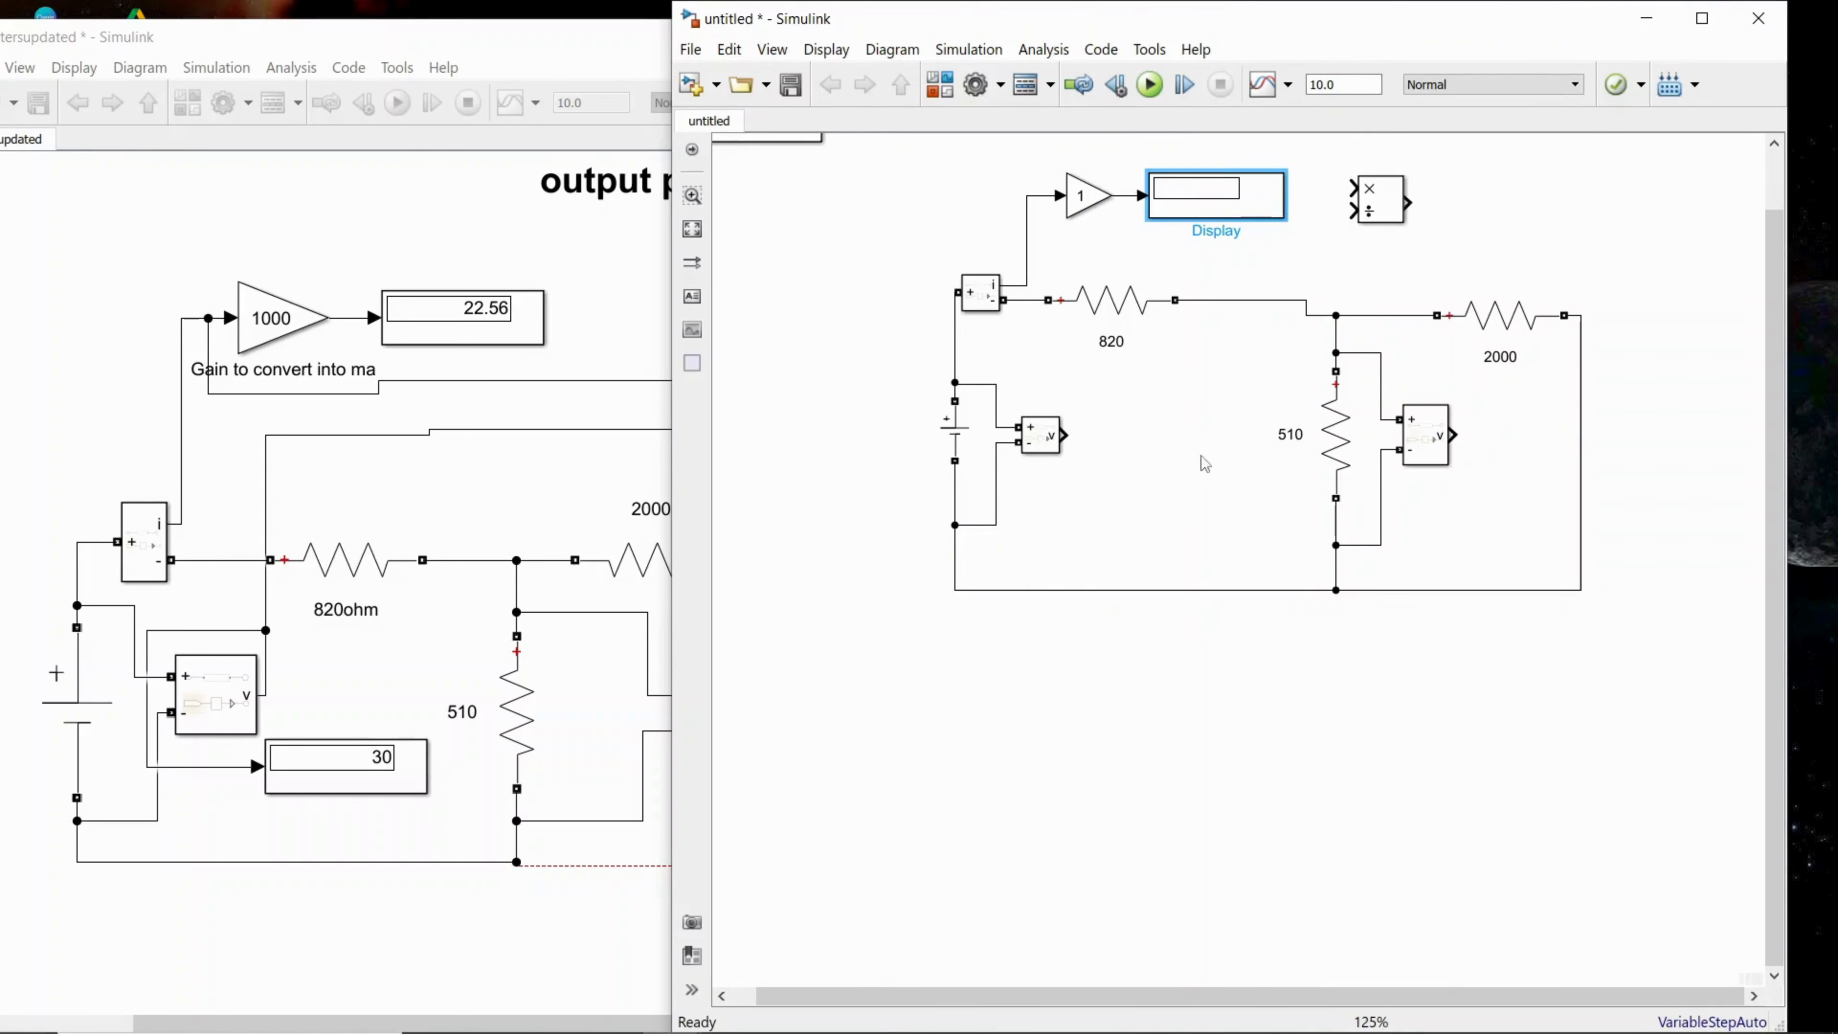
left_click(1092, 432)
key("ctrl+v")
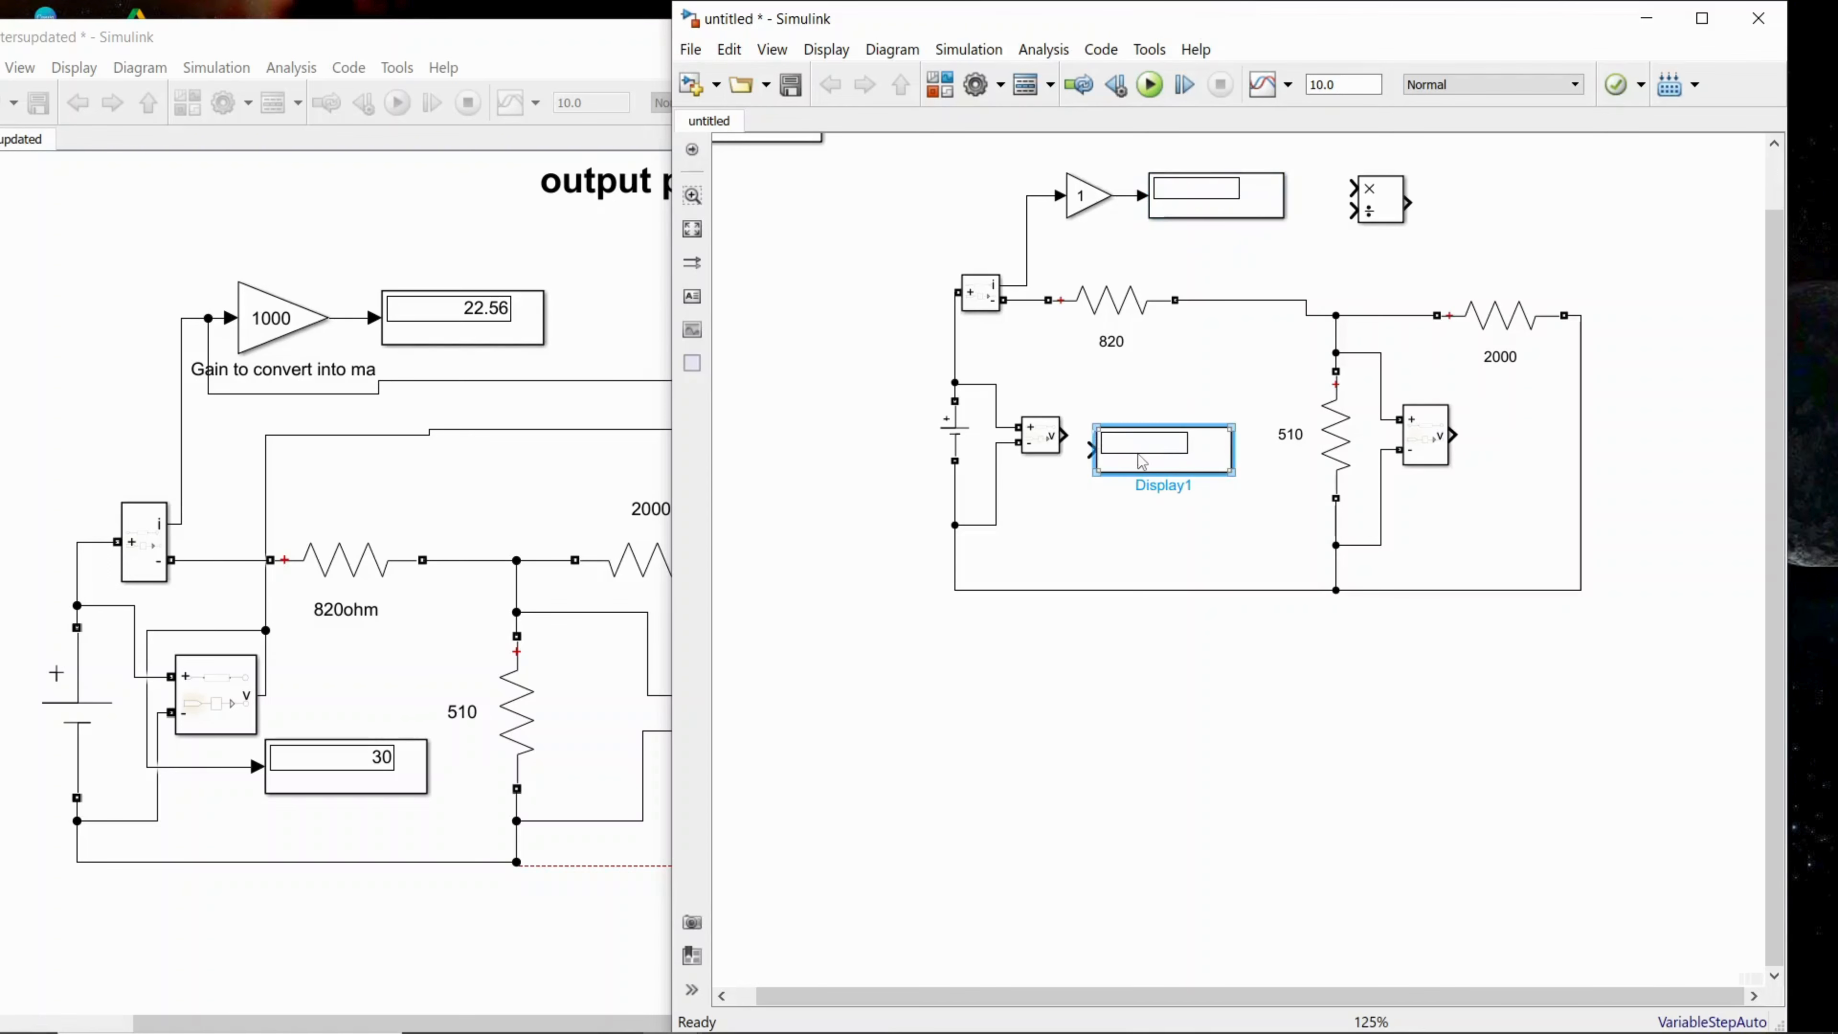
left_click_drag(1137, 455, 1137, 446)
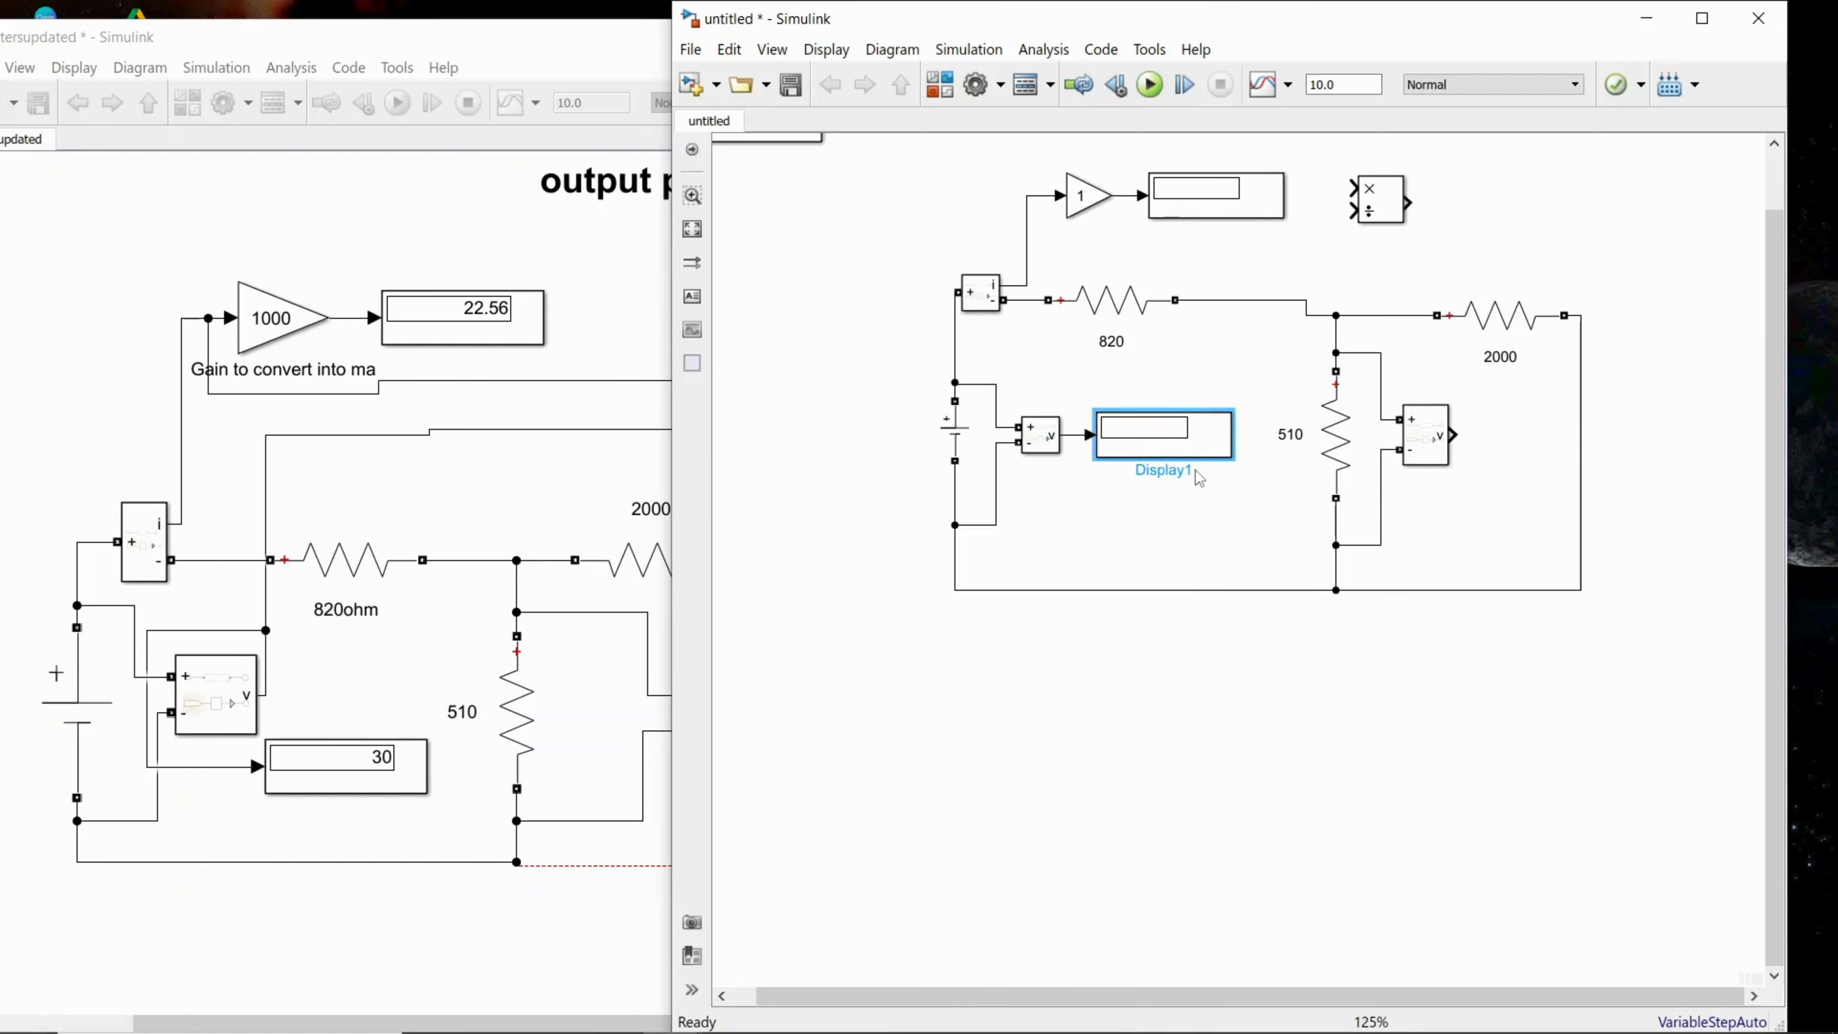
Step: Rename the Display block connected to the source's Voltage Measurement block as "input voltage"
left_click(1180, 471)
left_click(1159, 458)
left_click(1159, 471)
key("BackSpace")
key("BackSpace")
key("BackSpace")
key("BackSpace")
key("BackSpace")
key("BackSpace")
key("BackSpace")
type("input voltage")
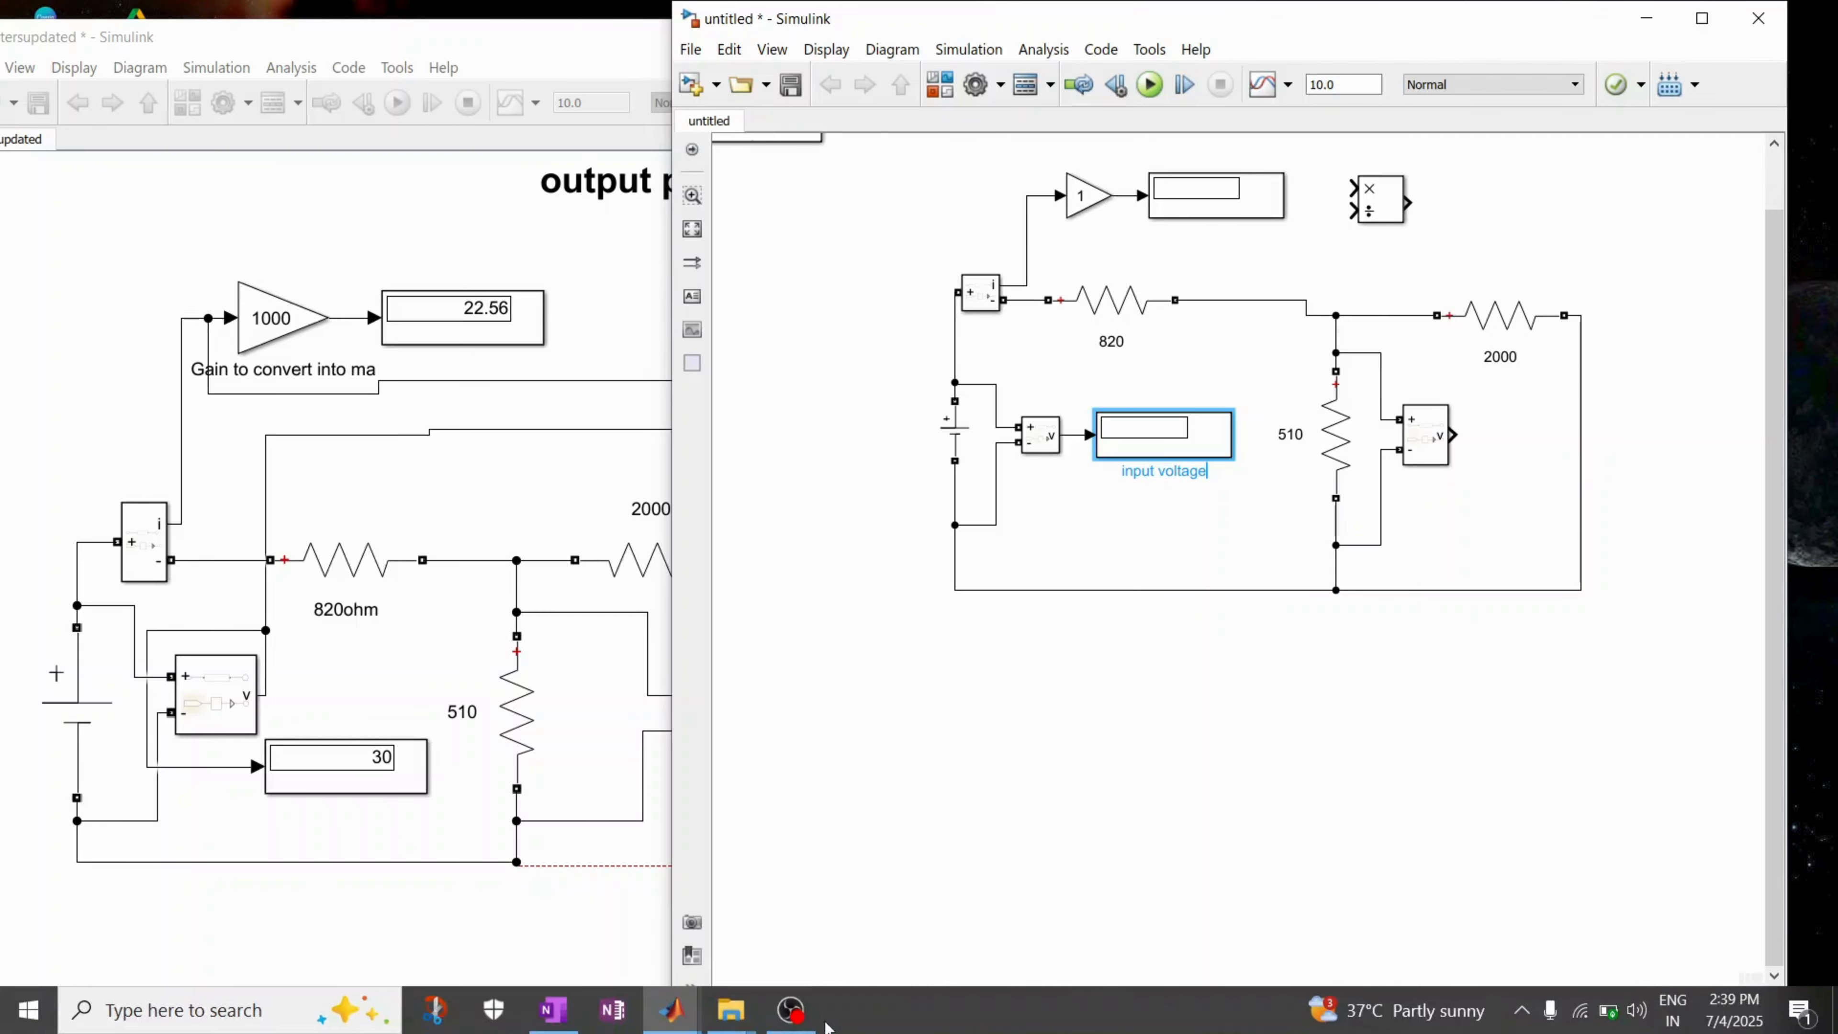
left_click(796, 1014)
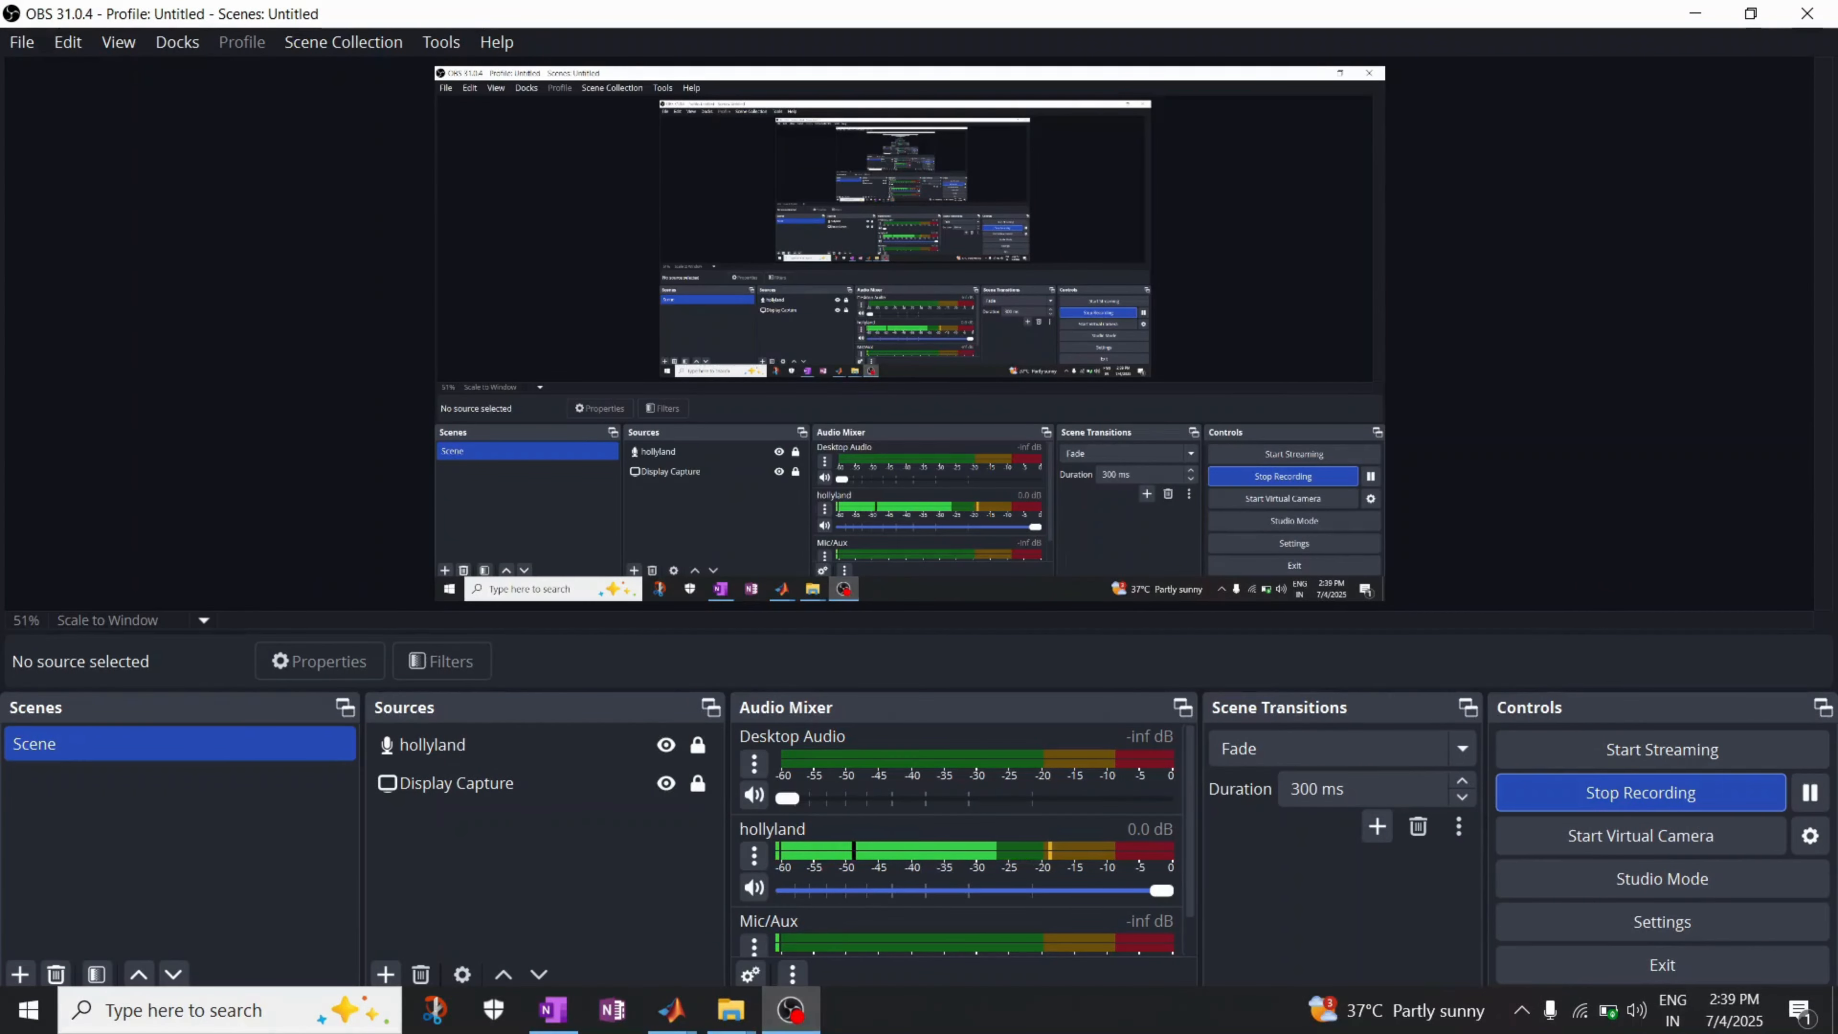
left_click(1687, 13)
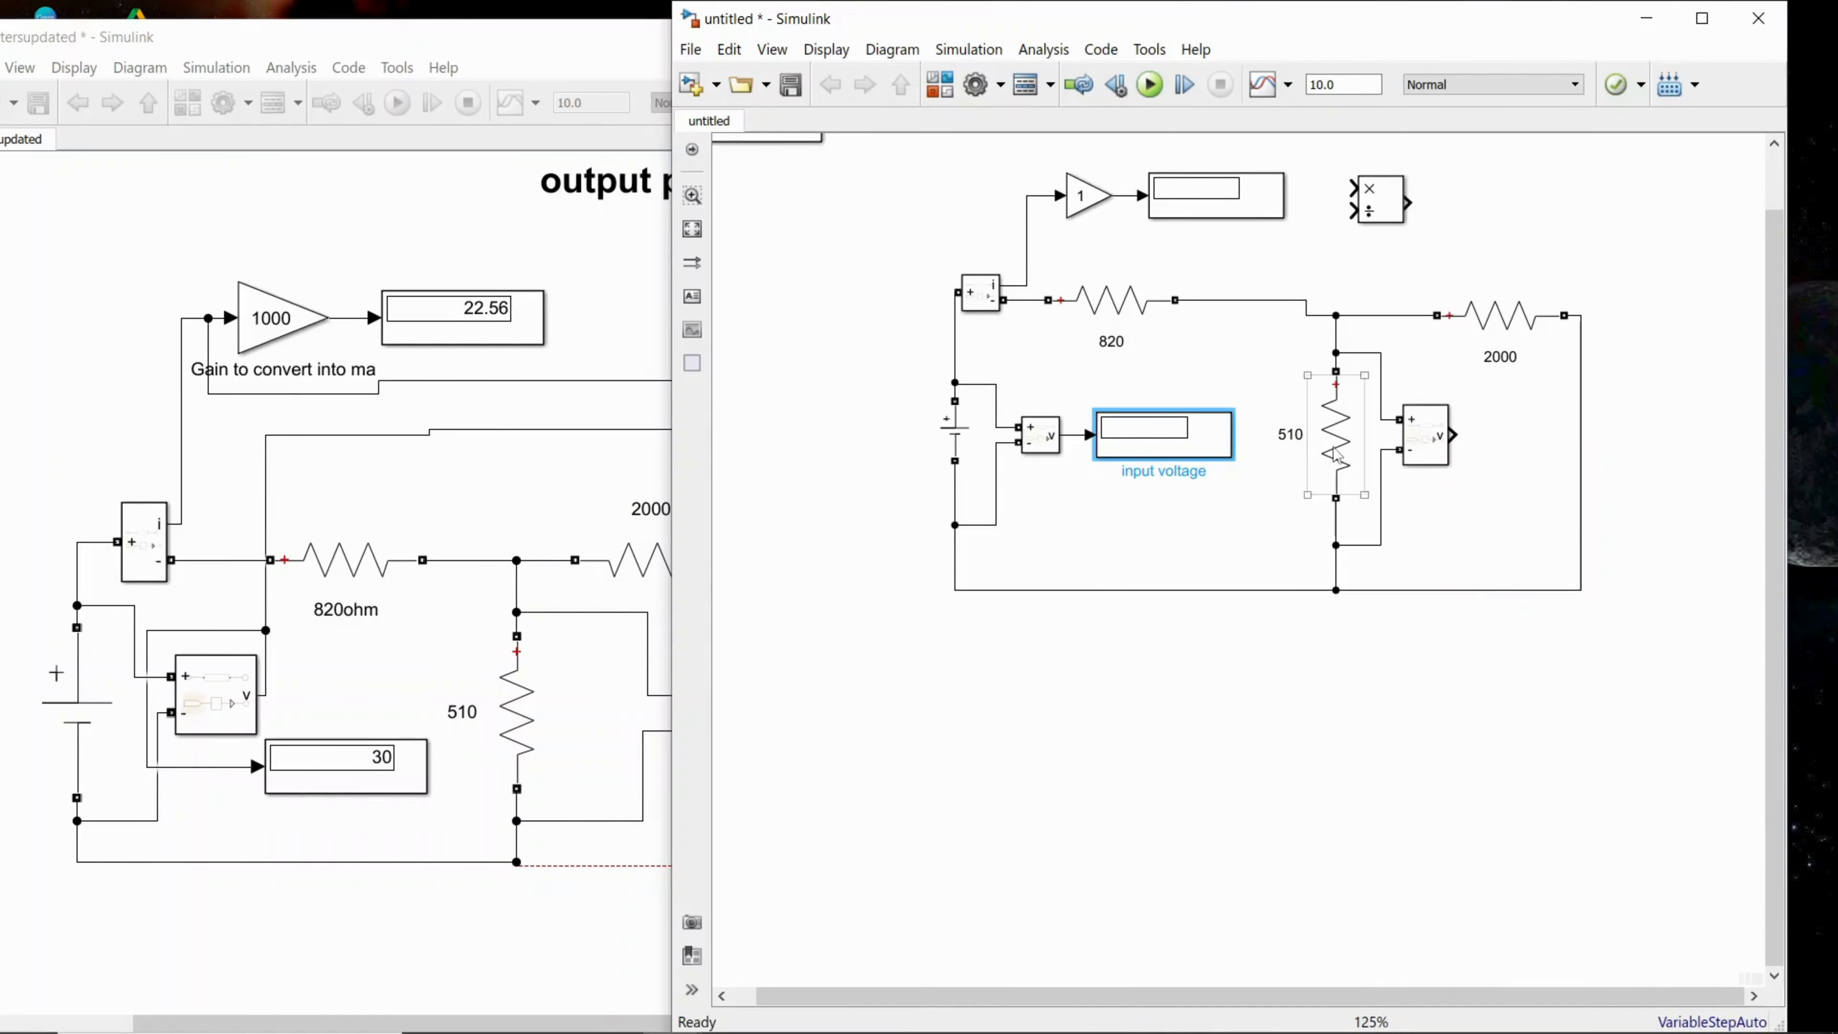
left_click(1192, 439)
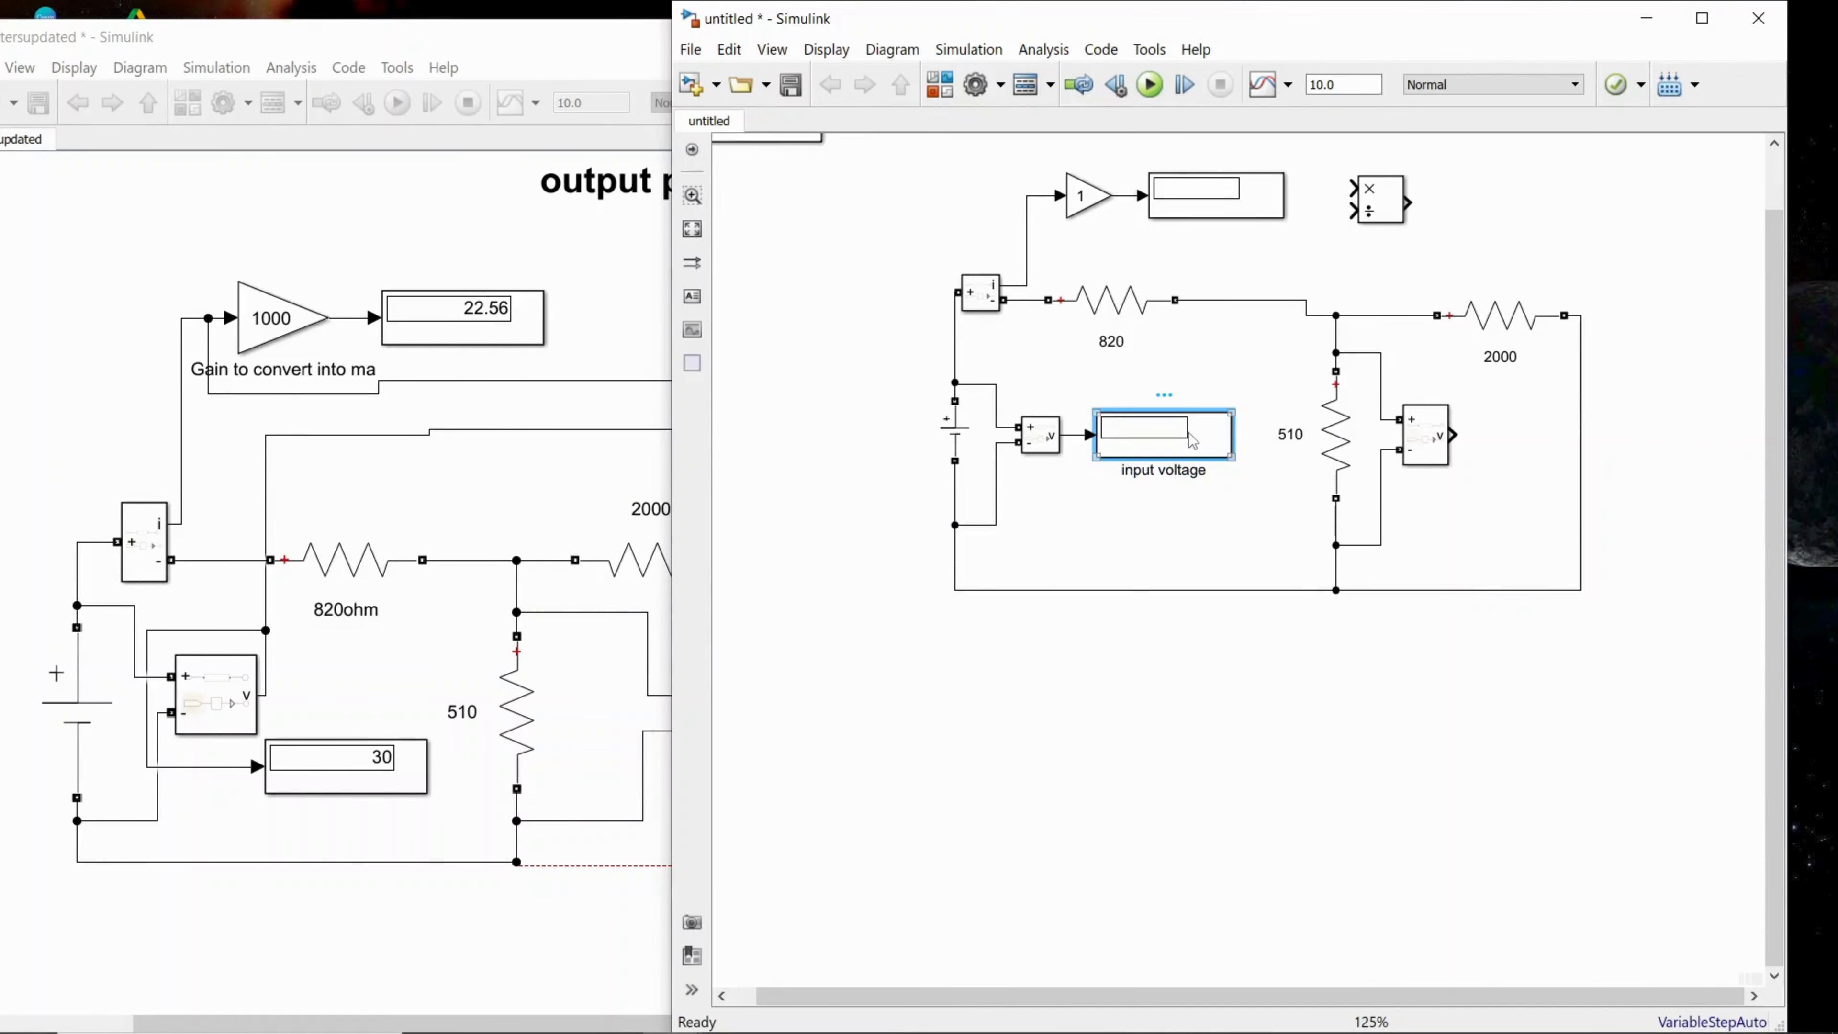
Step: Paste a copy of the input voltage Display beside the 510 resistor's Voltage Measurement block and rename it "output port voltage v2"
left_click(1501, 434)
key("ctrl+v")
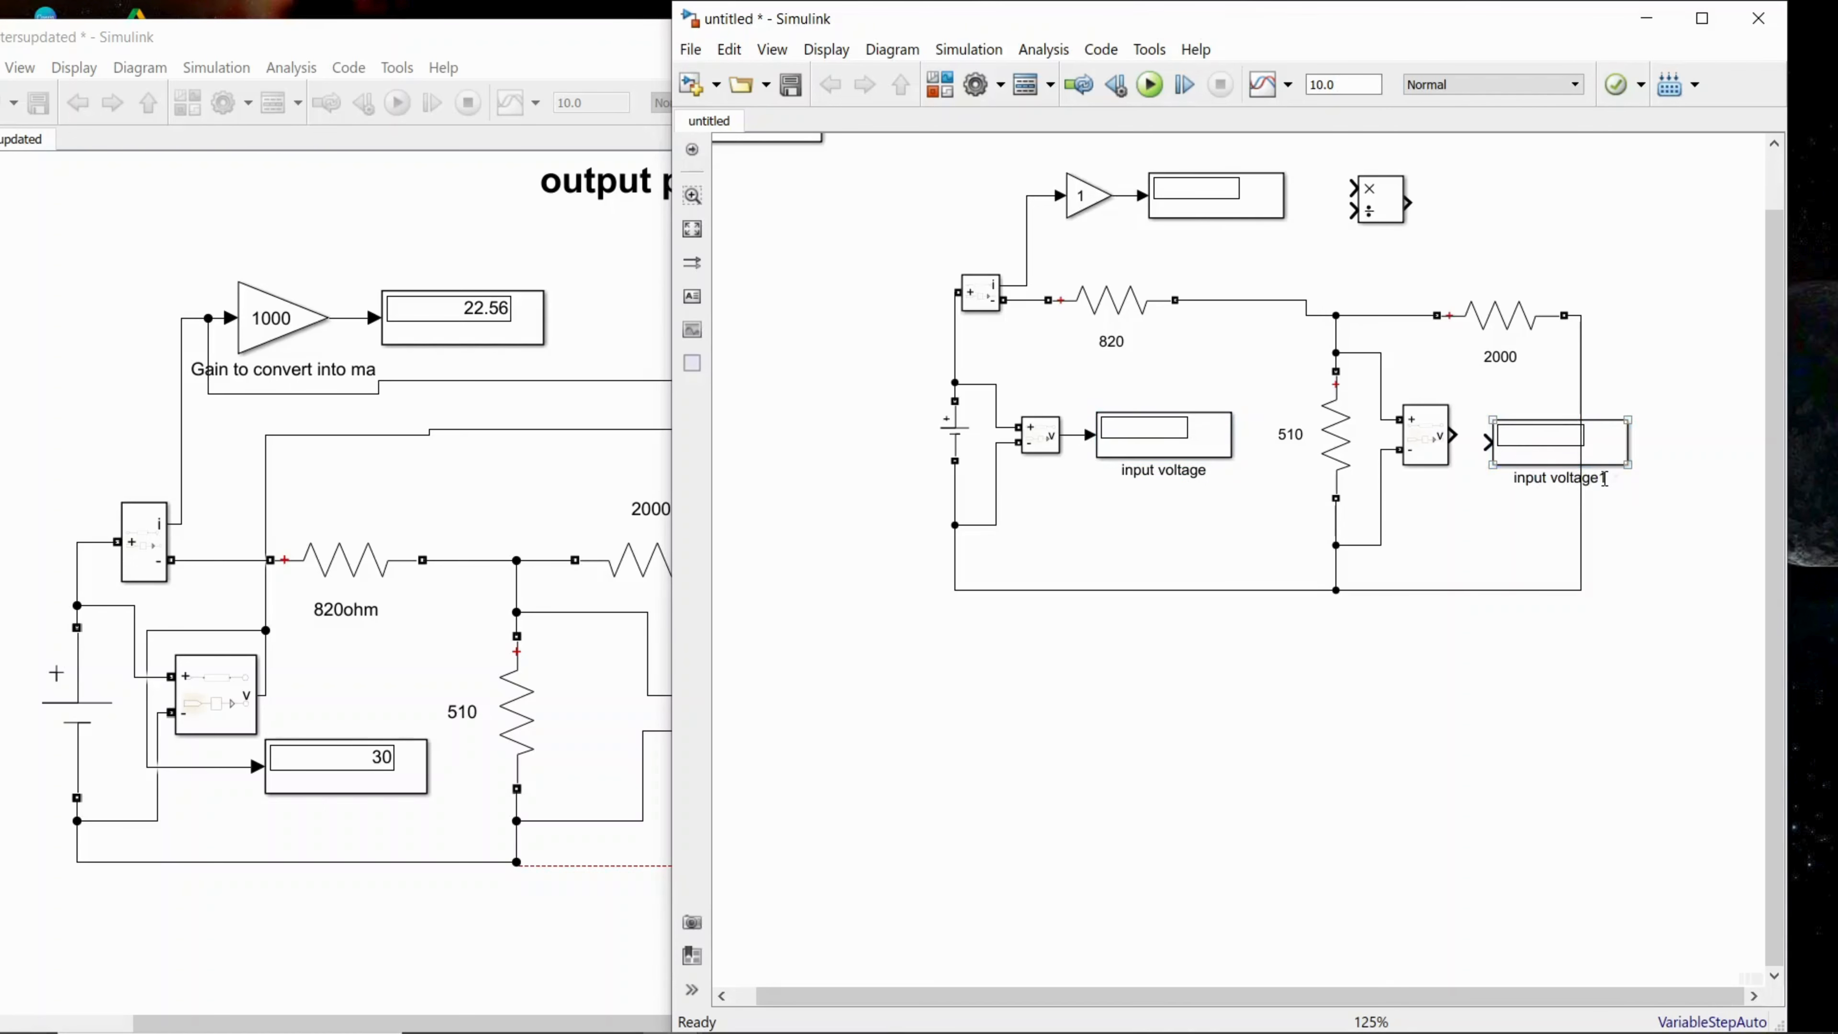
key("BackSpace")
key("BackSpace")
key("BackSpace")
key("BackSpace")
key("BackSpace")
key("BackSpace")
key("BackSpace")
key("BackSpace")
key("BackSpace")
key("BackSpace")
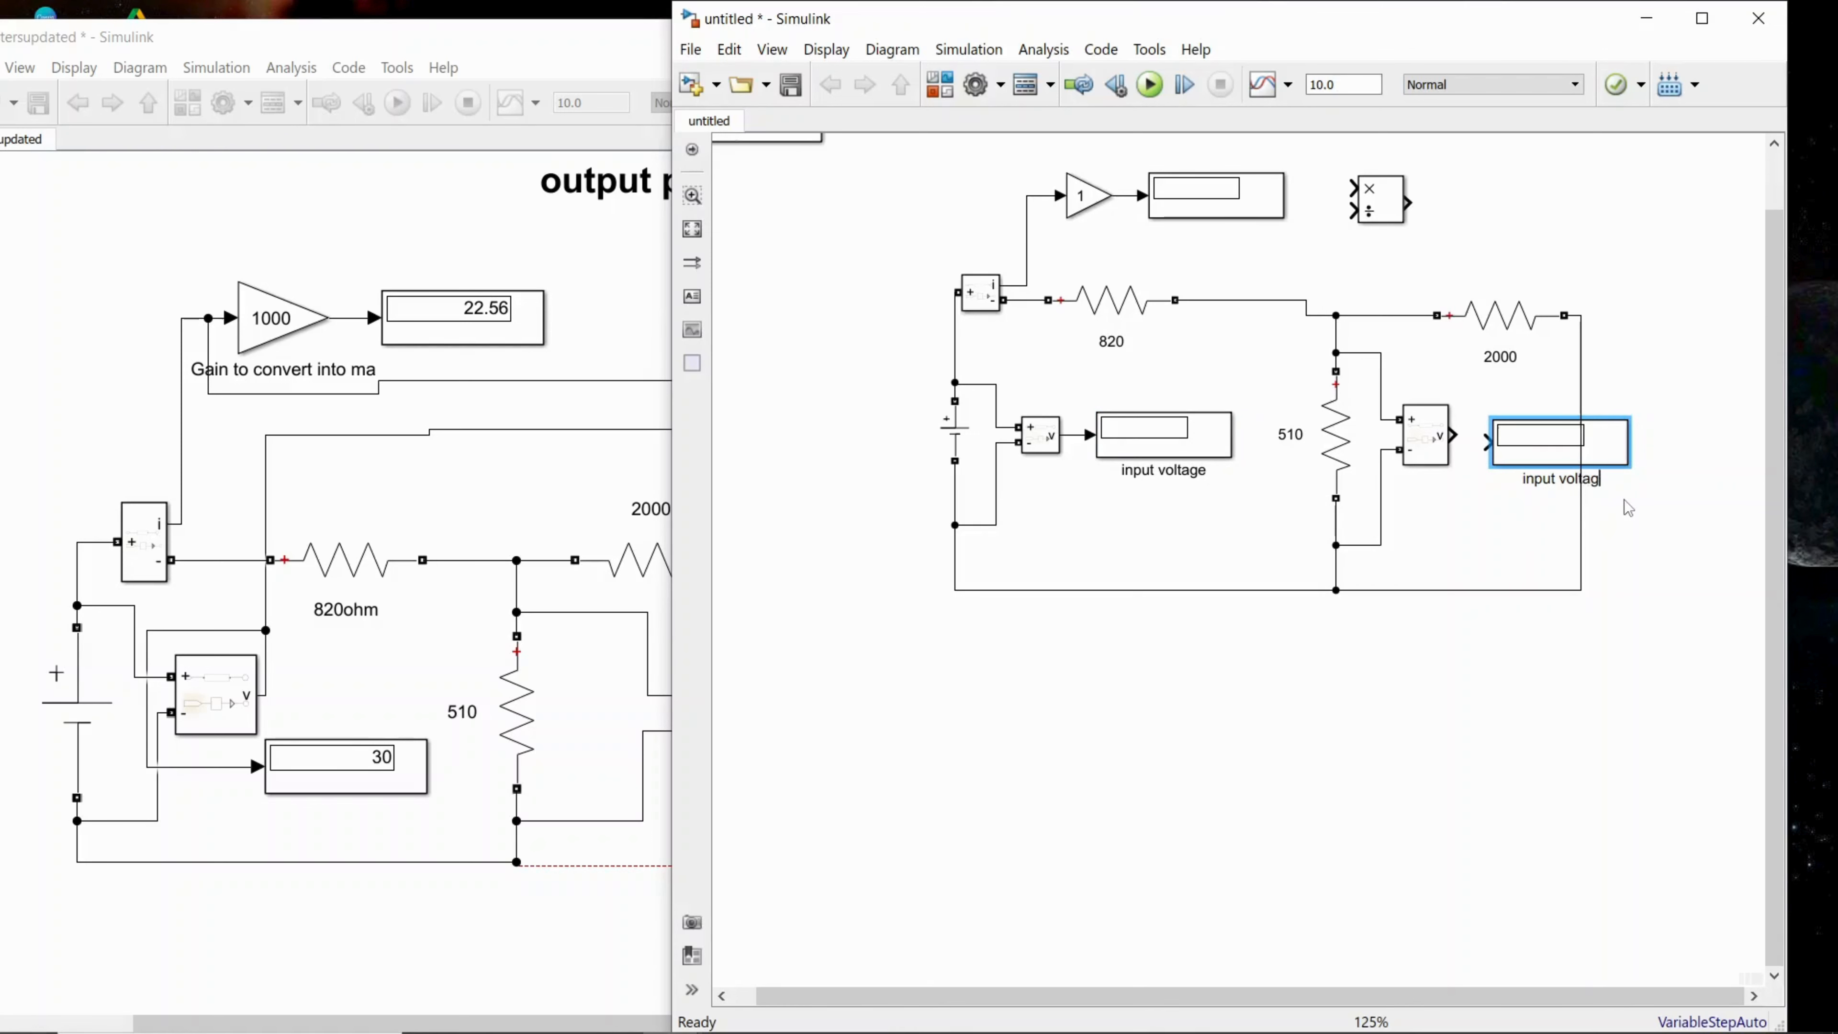
key("BackSpace")
key("BackSpace")
key("BackSpace")
type("output port vola")
key("BackSpace")
type("tage")
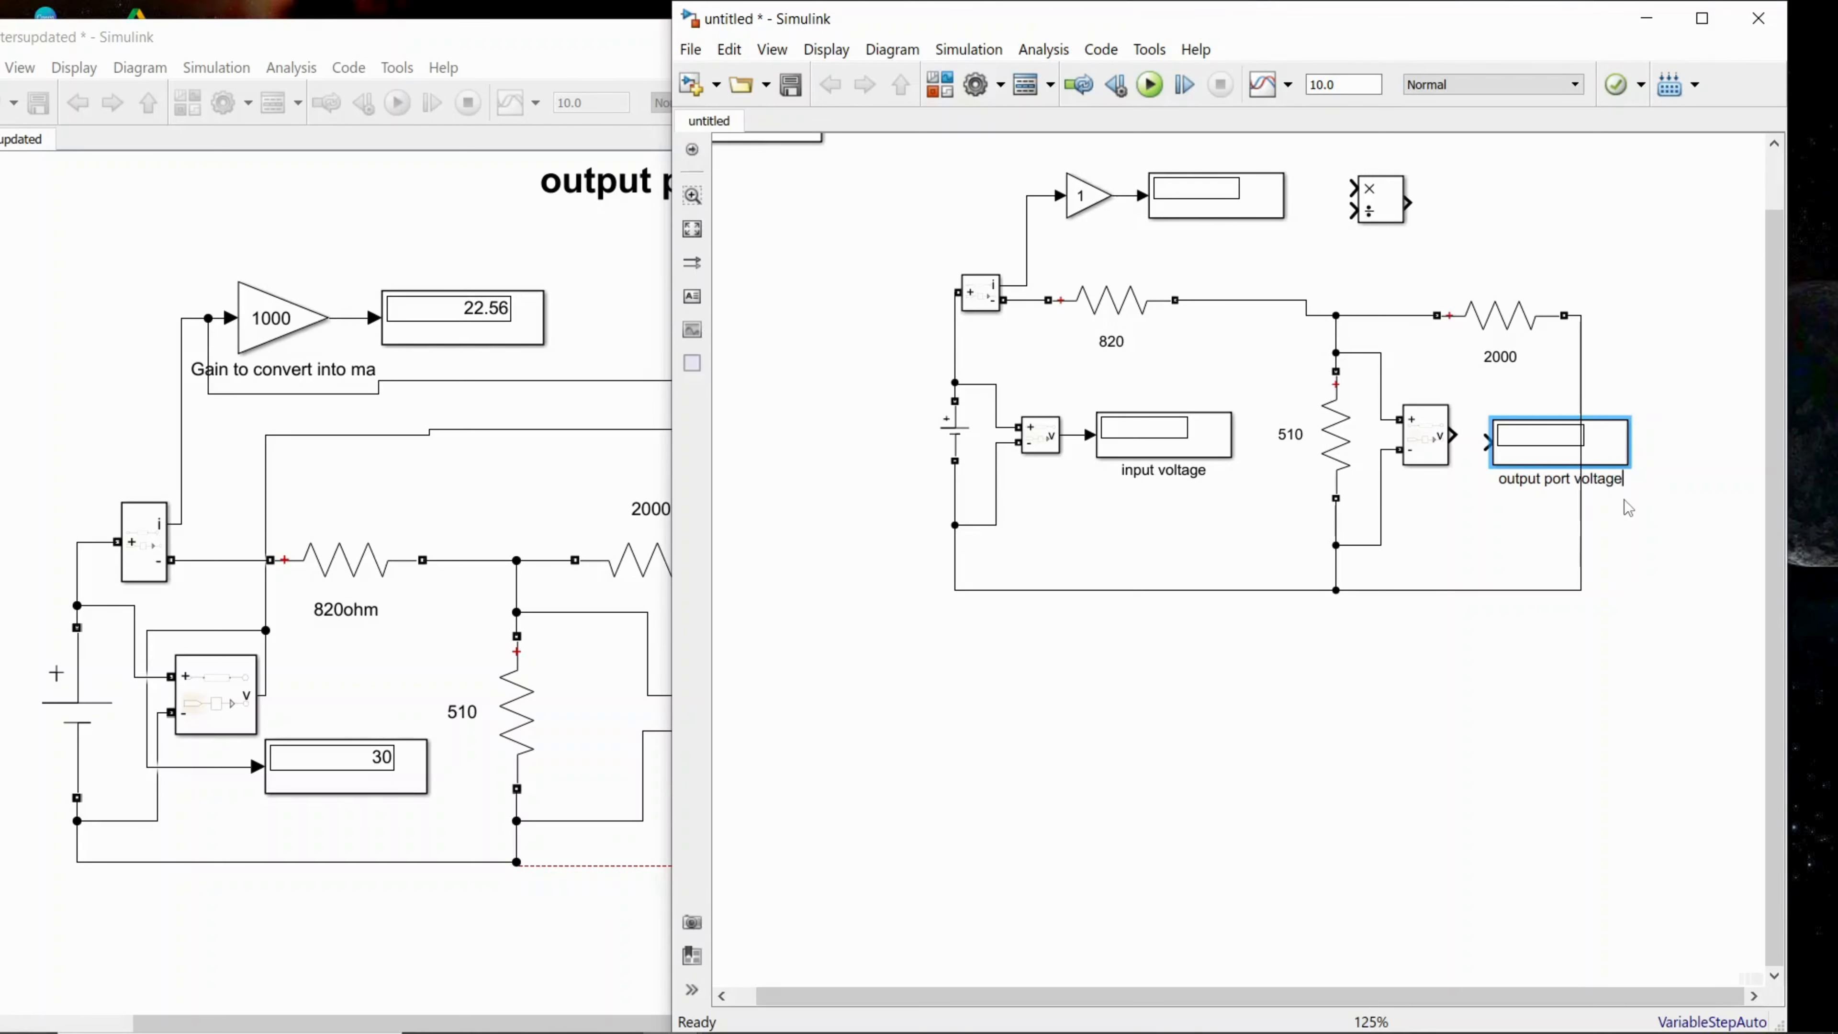
type(" v2")
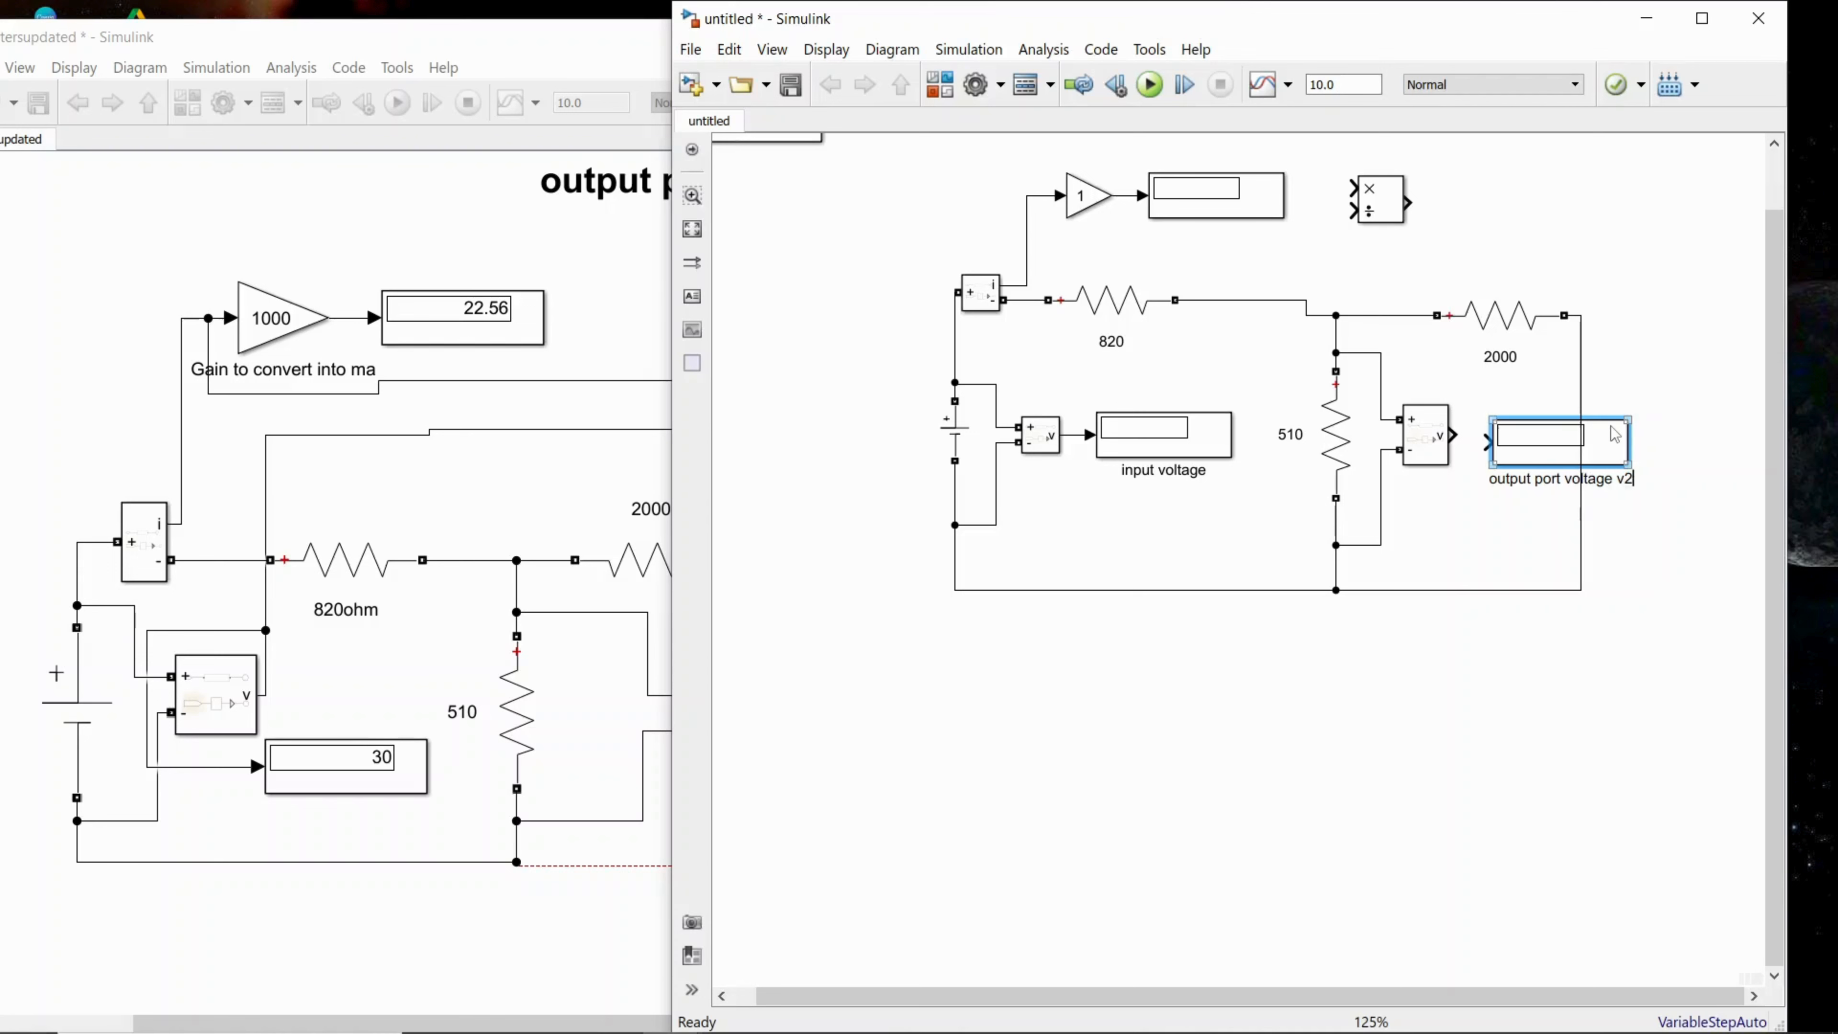
Step: Connect the output port voltage v2 Display to the adjacent Voltage Measurement block and move the Divide block above the 2000 resistor
left_click_drag(1544, 460, 1529, 453)
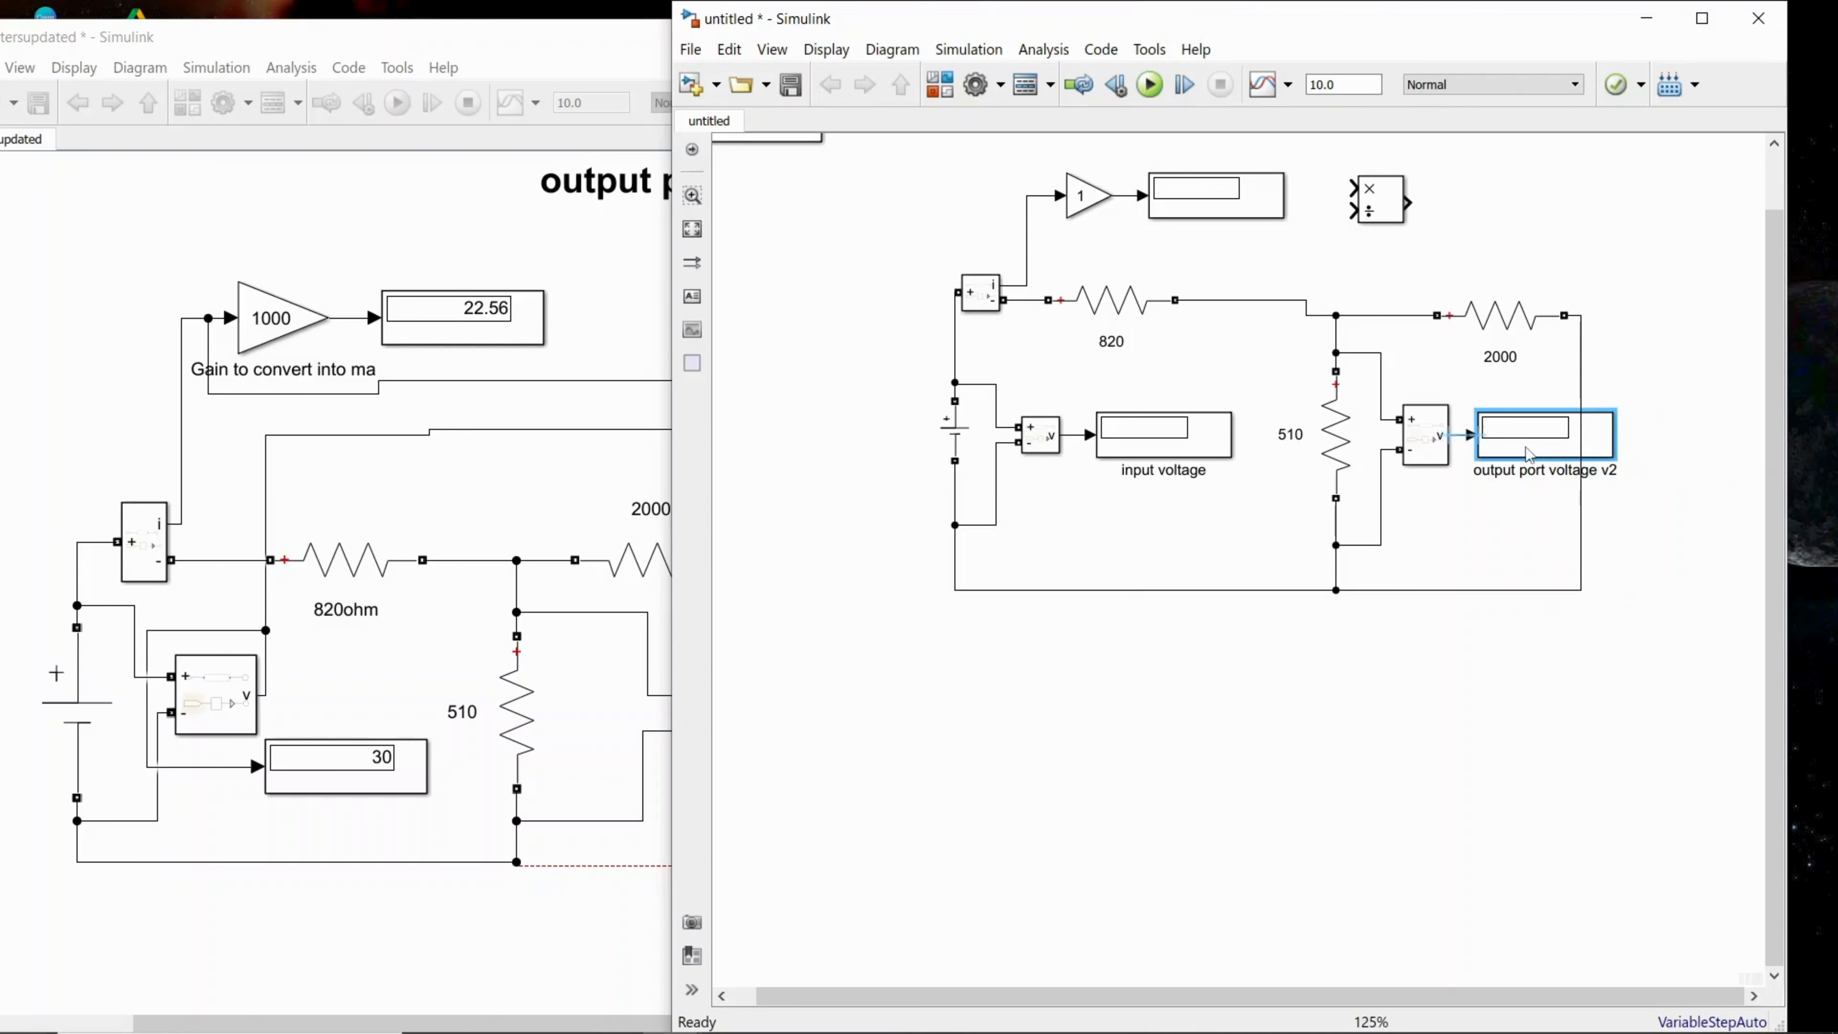
left_click(1184, 465)
left_click_drag(1381, 219, 1599, 235)
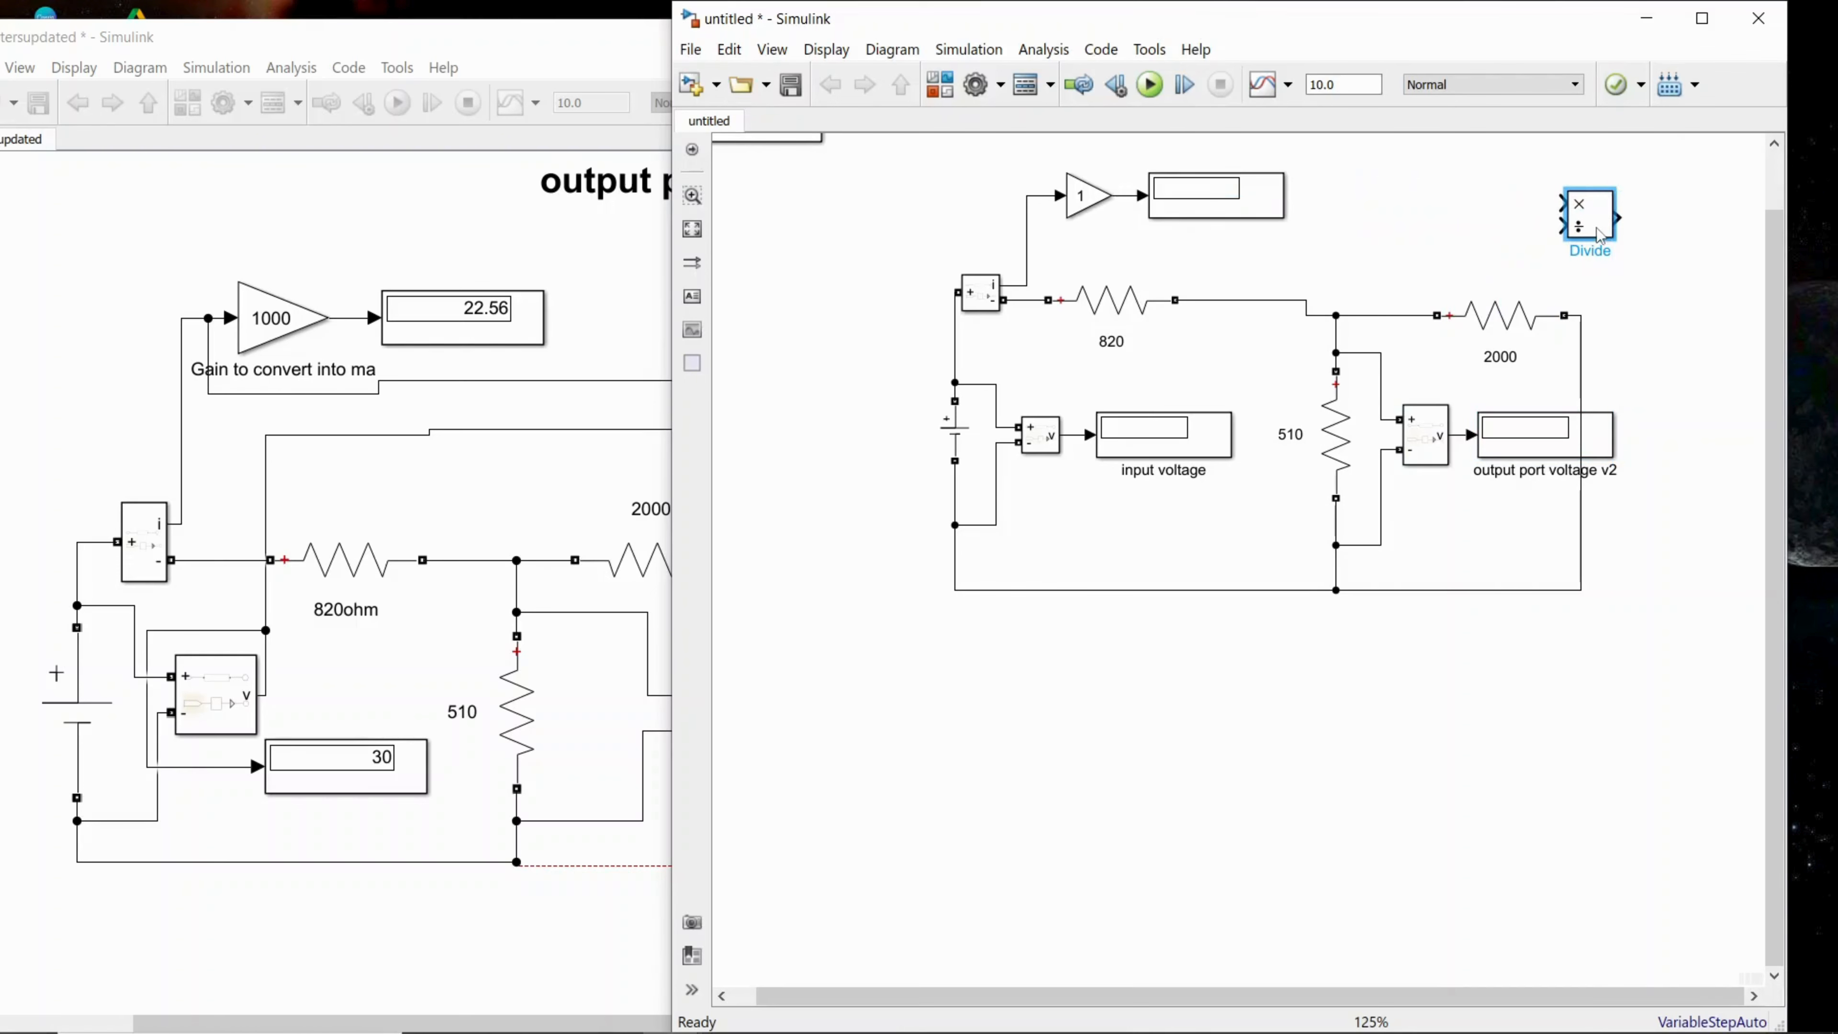
left_click(1092, 851)
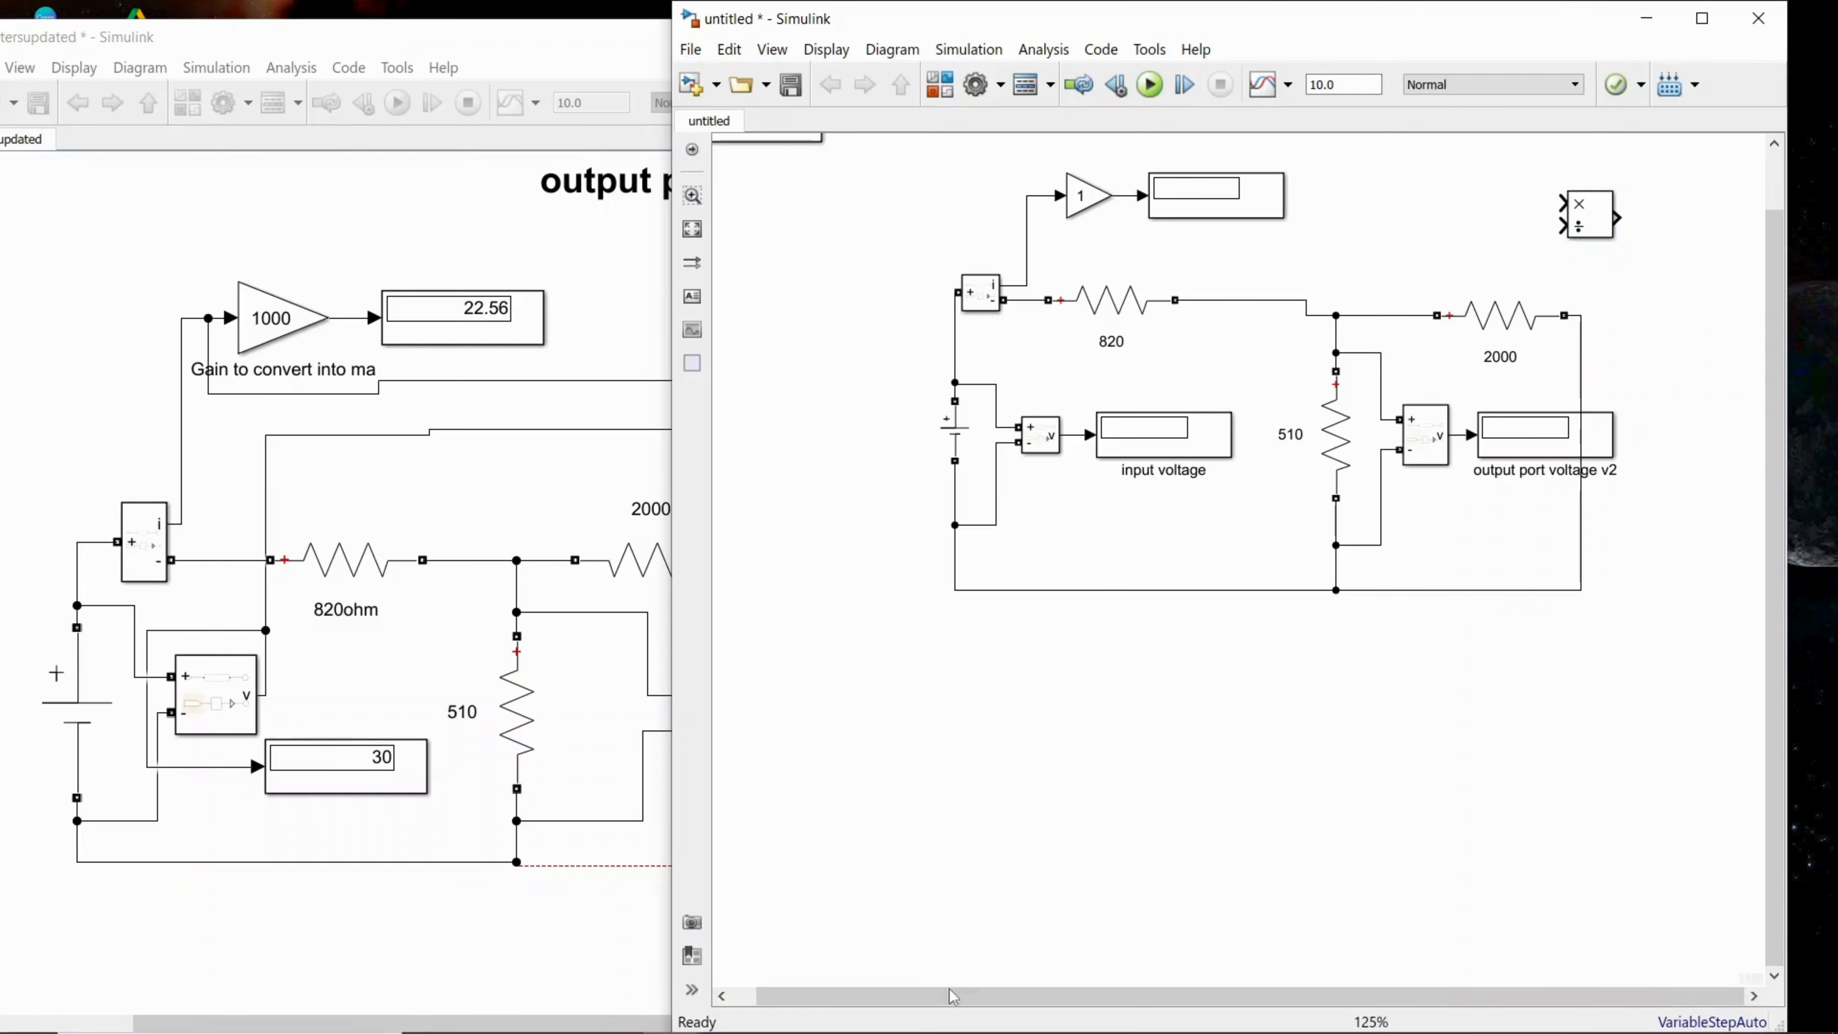
left_click_drag(951, 996, 928, 996)
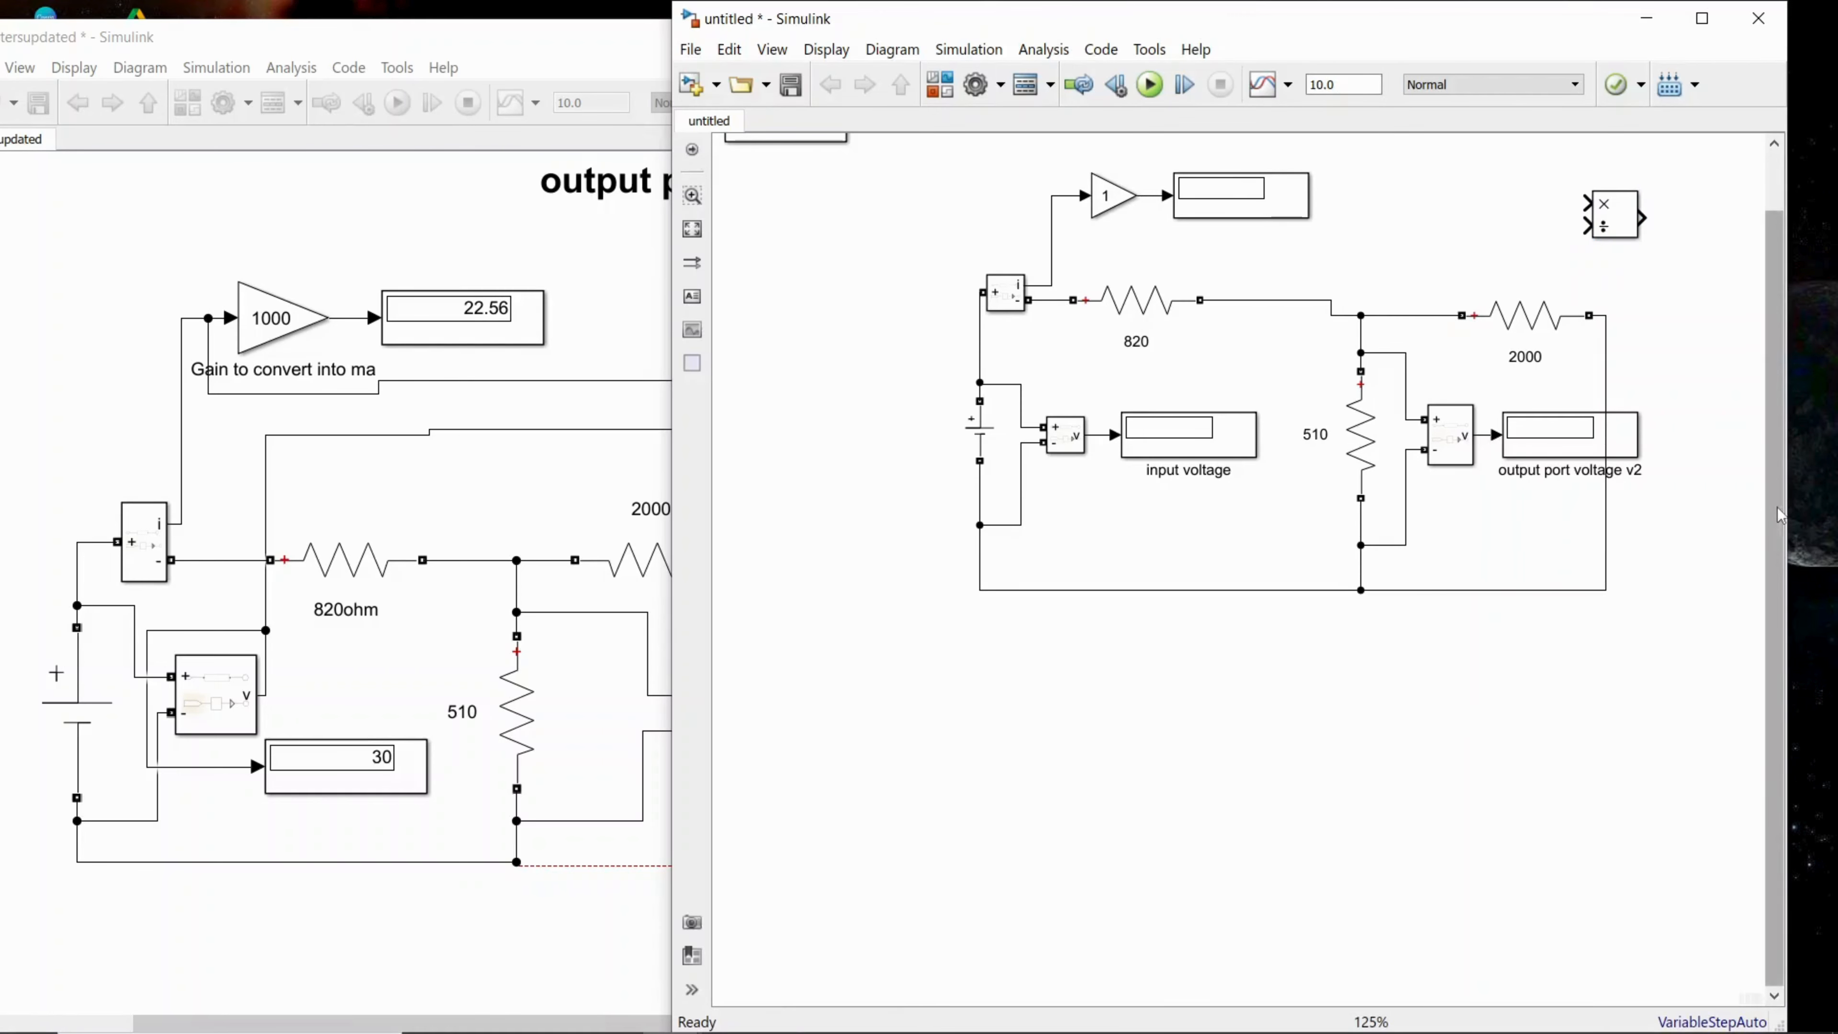
scroll(1780, 516, "up", 2)
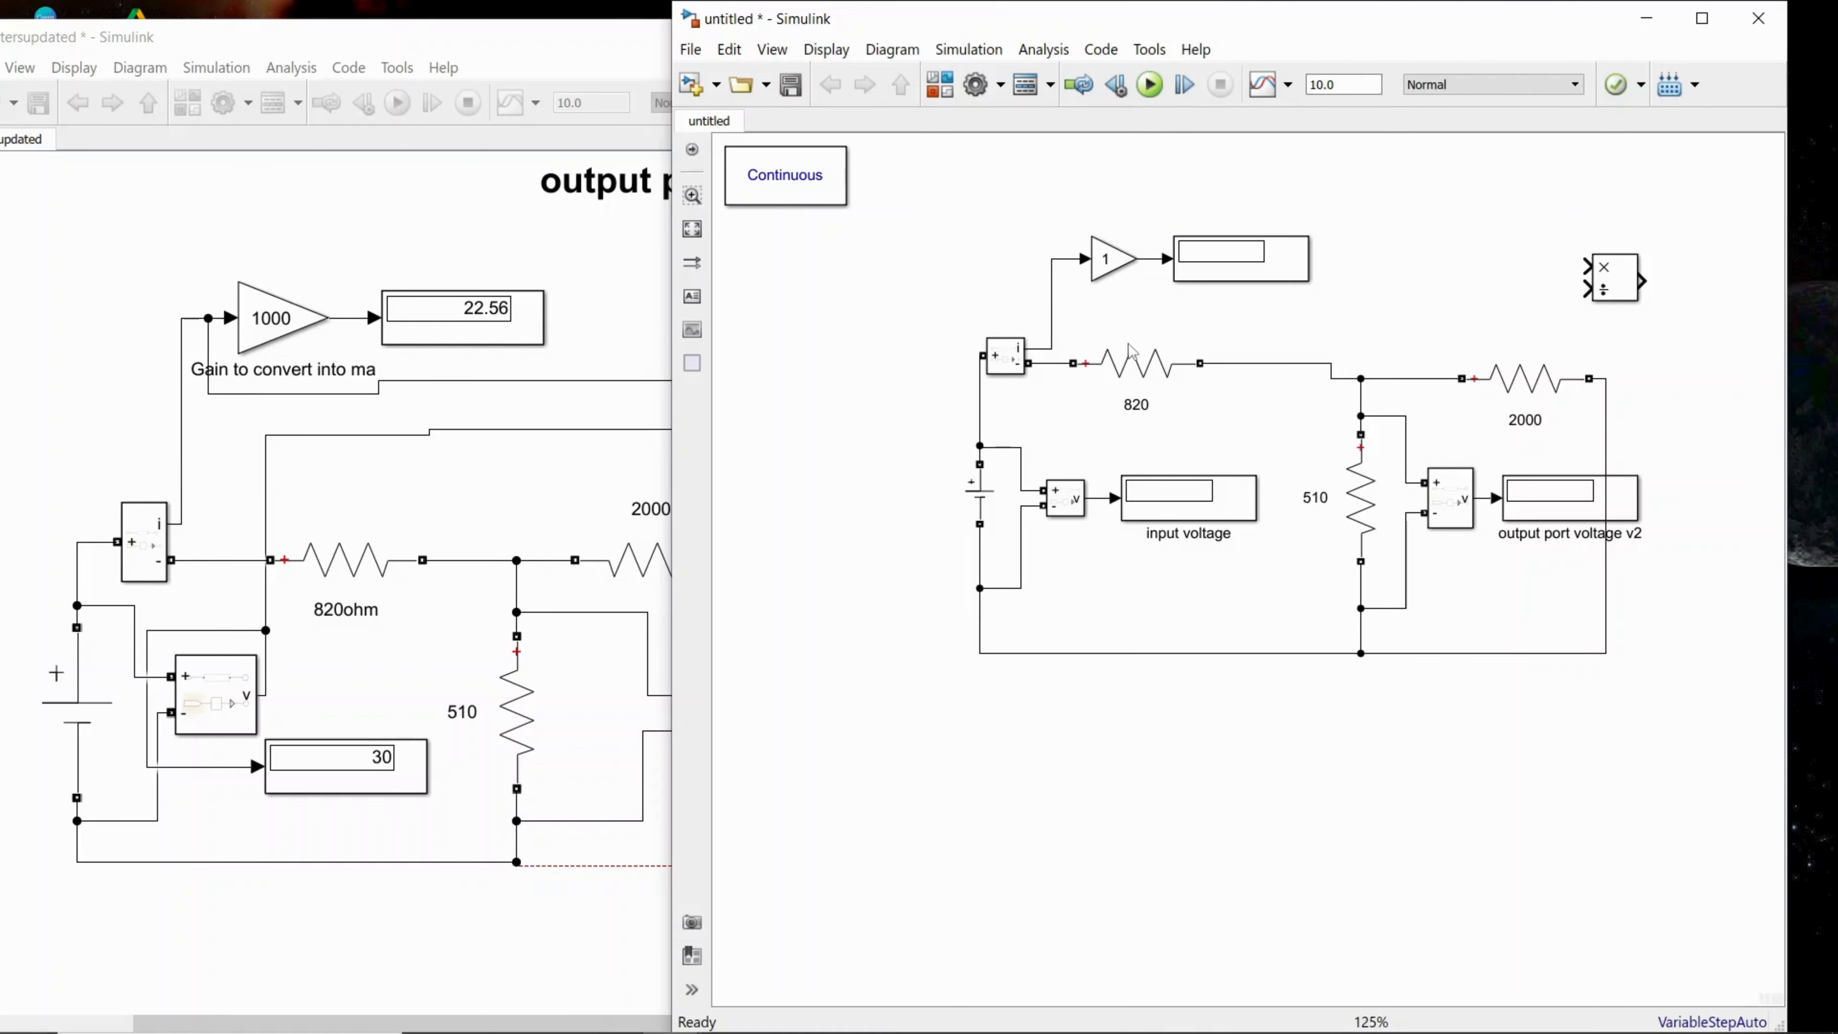
Step: Check the reference circuit, return to the untitled model and set the DC Voltage Source amplitude to 30 V
left_click(213, 701)
left_click(325, 785)
left_click(350, 808)
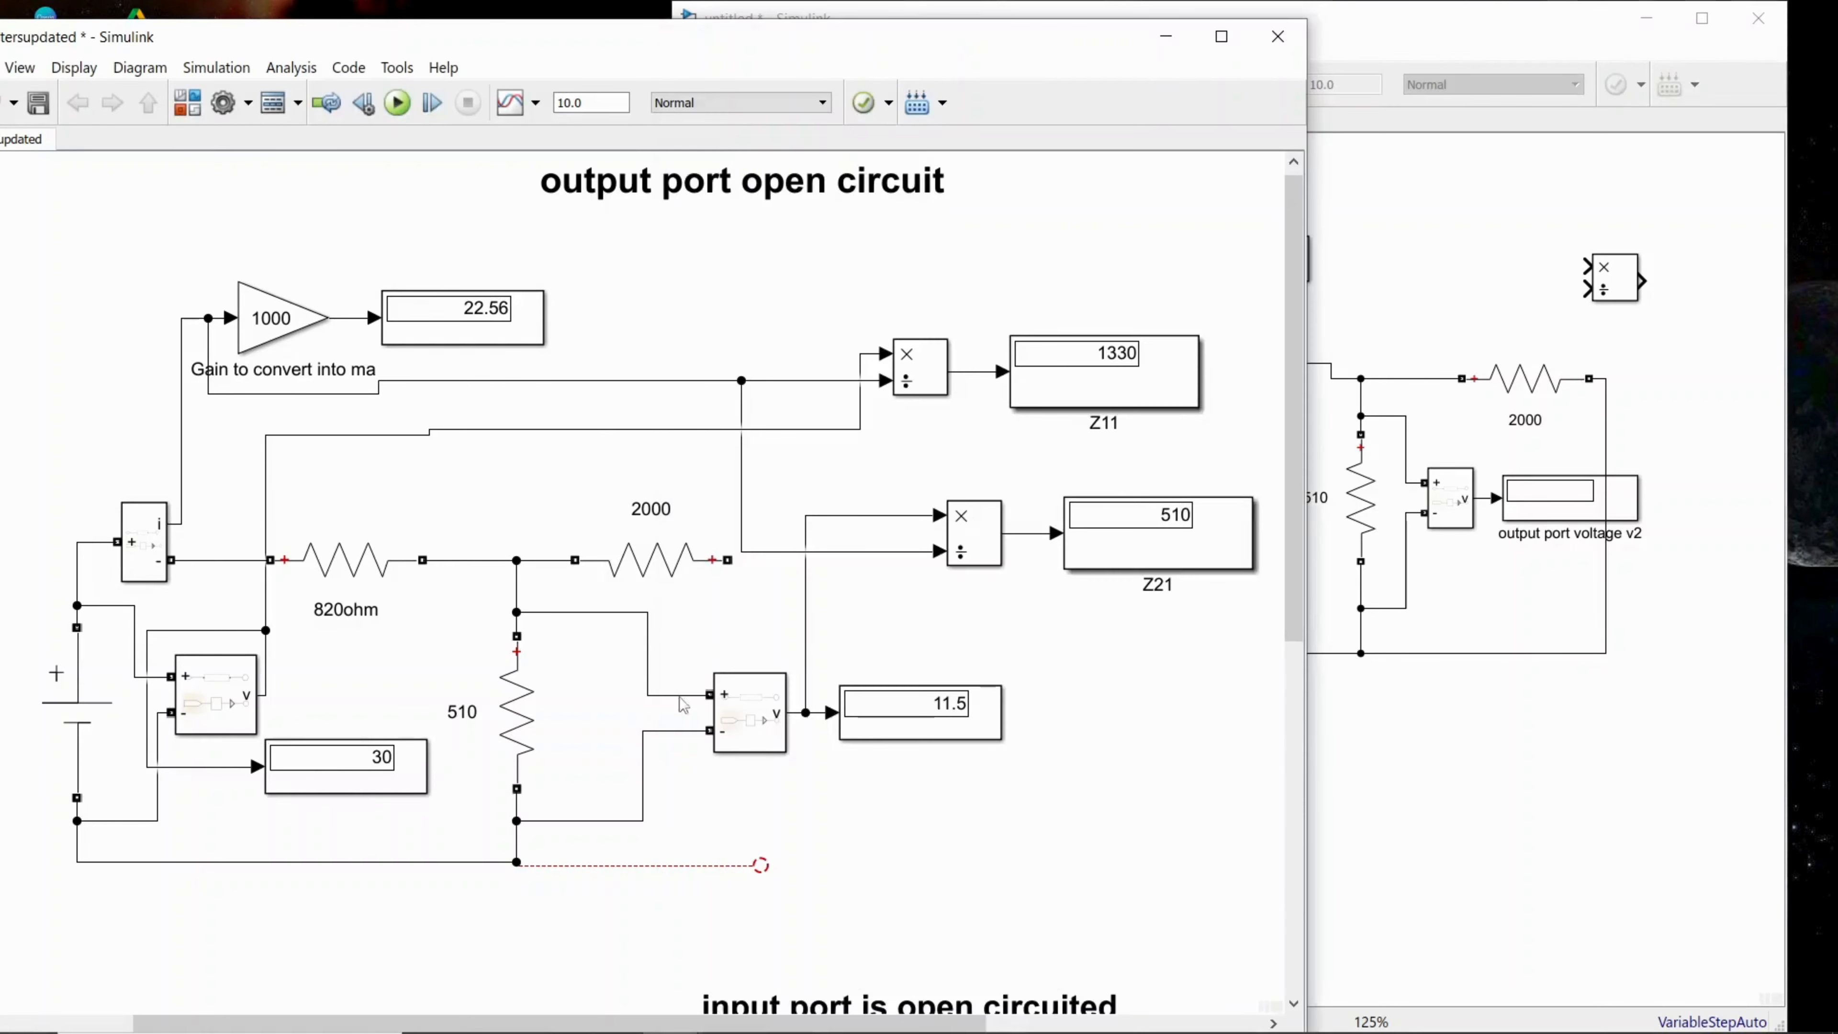
left_click(1407, 832)
left_click(982, 507)
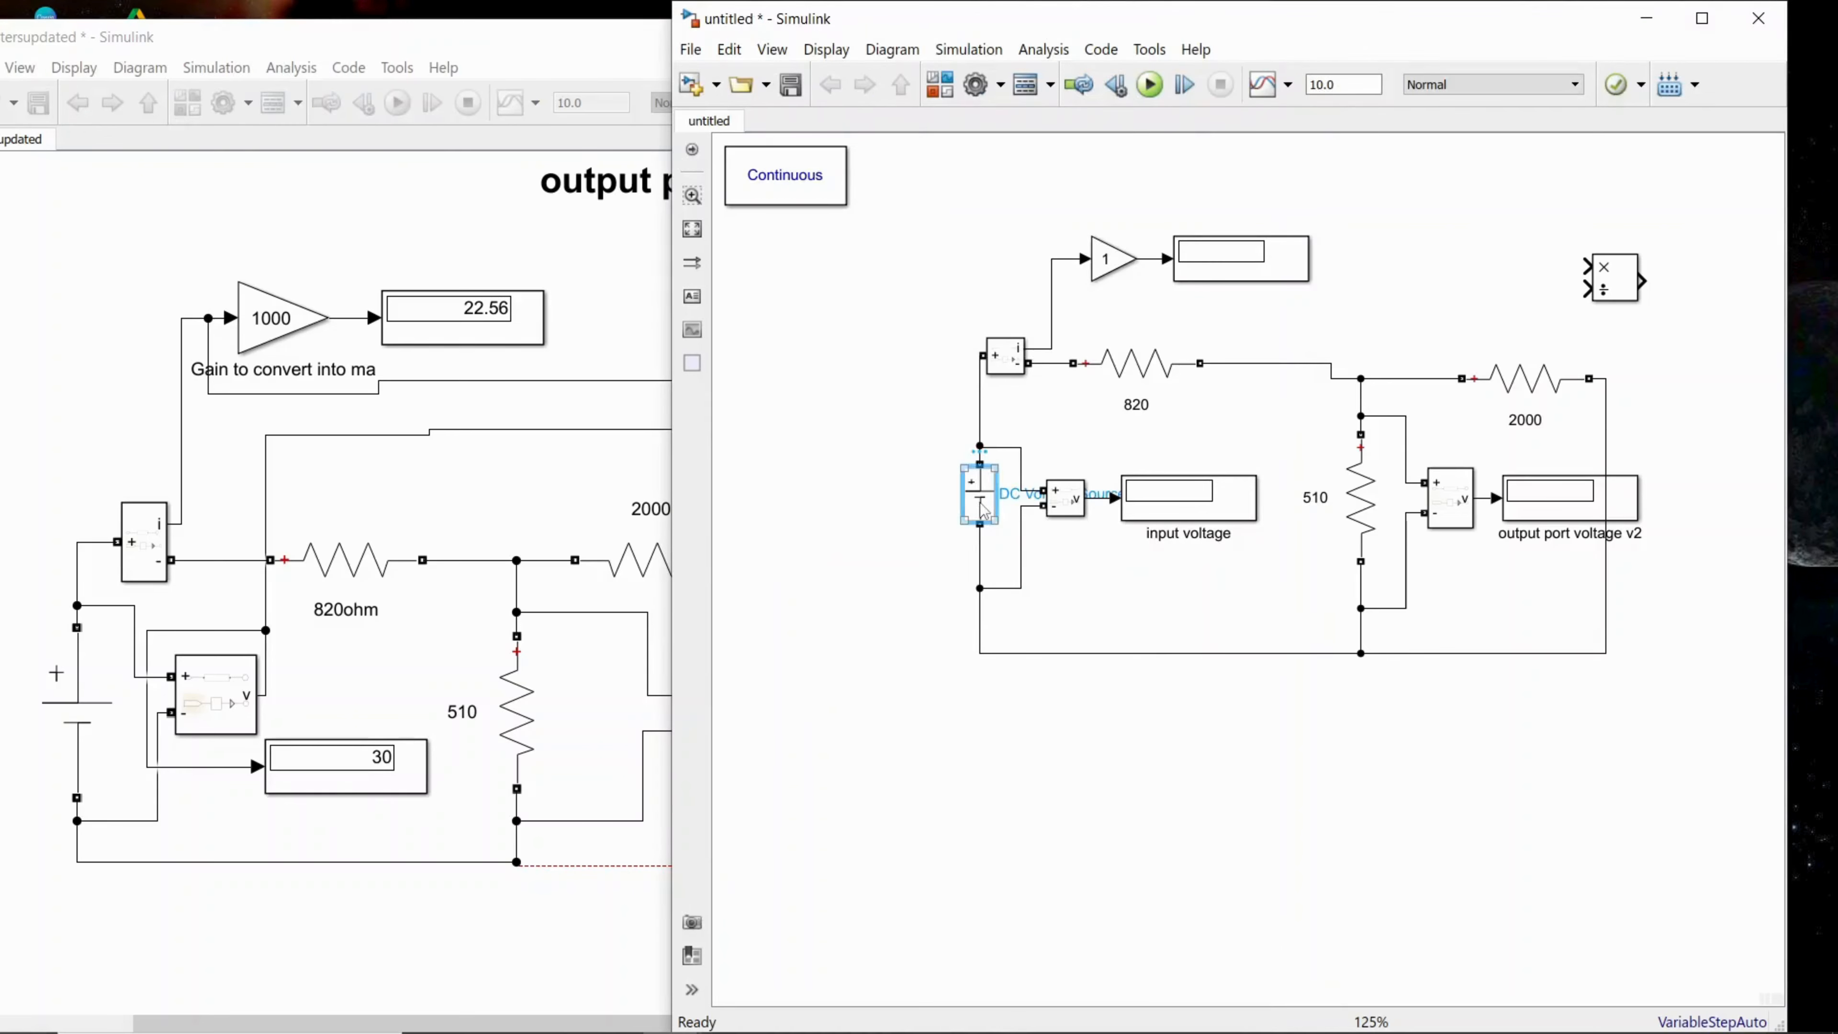
double_click(982, 507)
double_click(1066, 499)
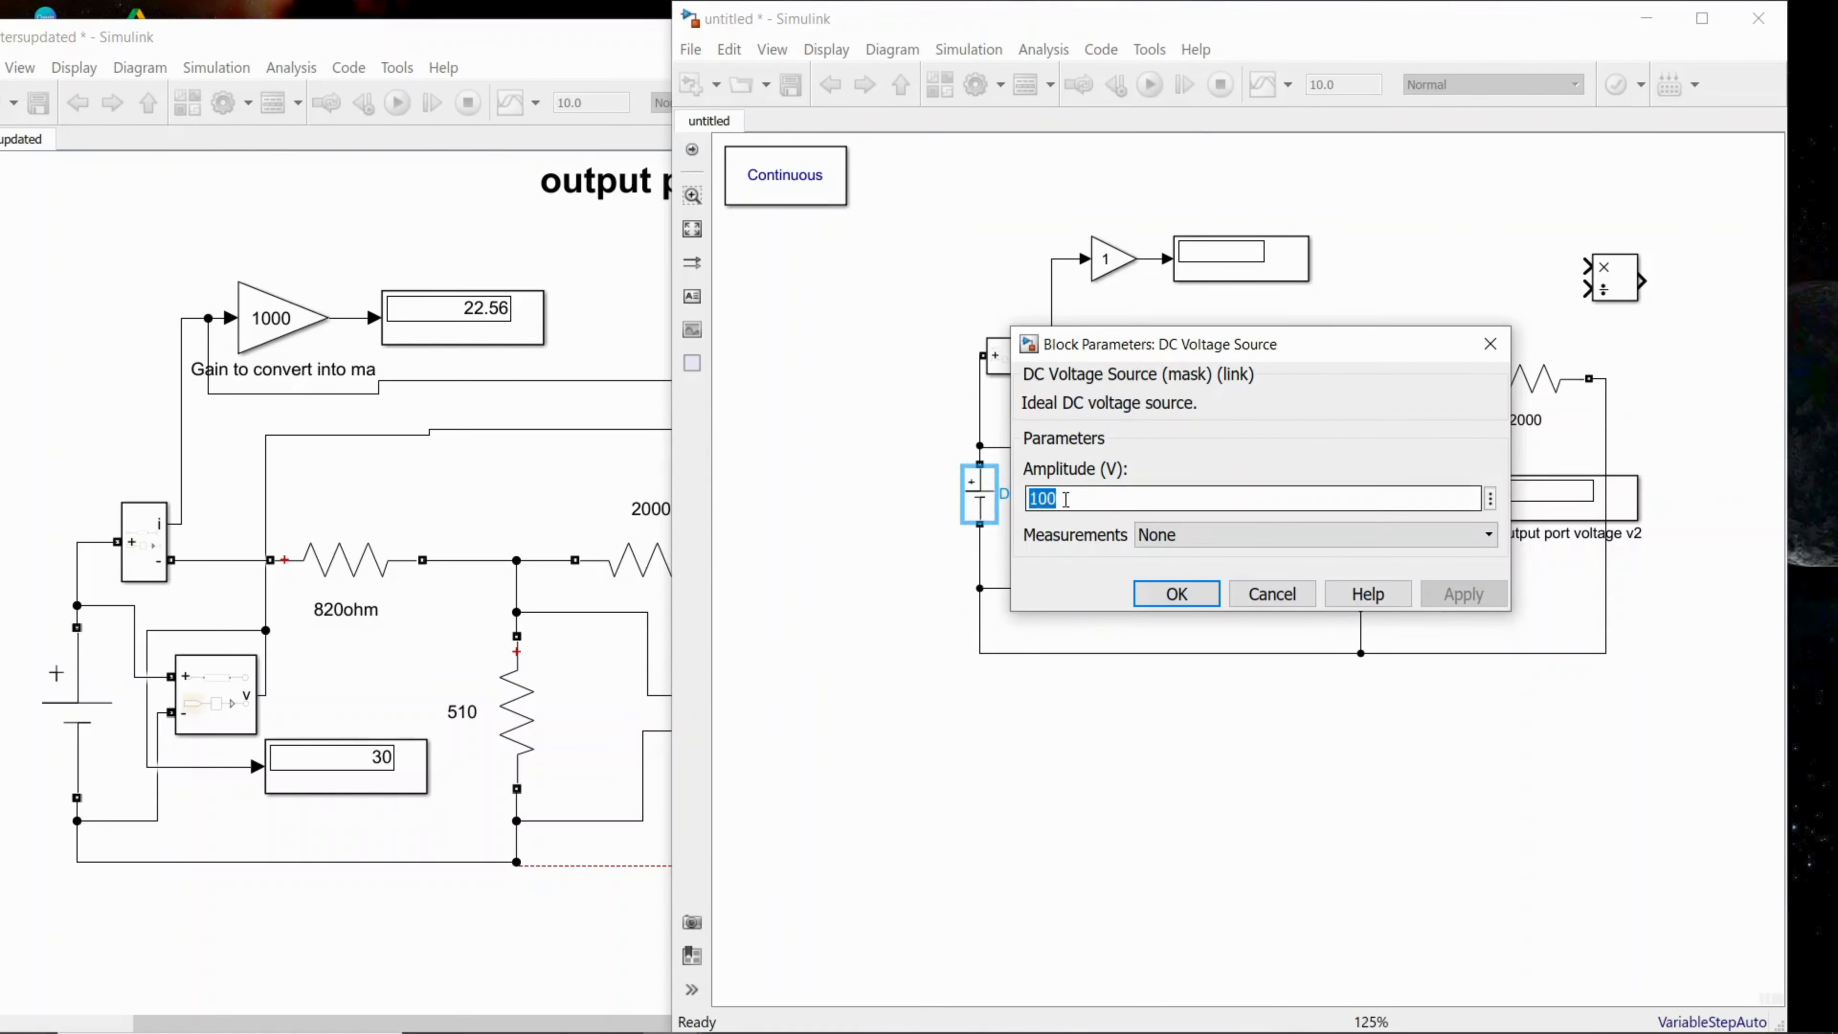
type("3")
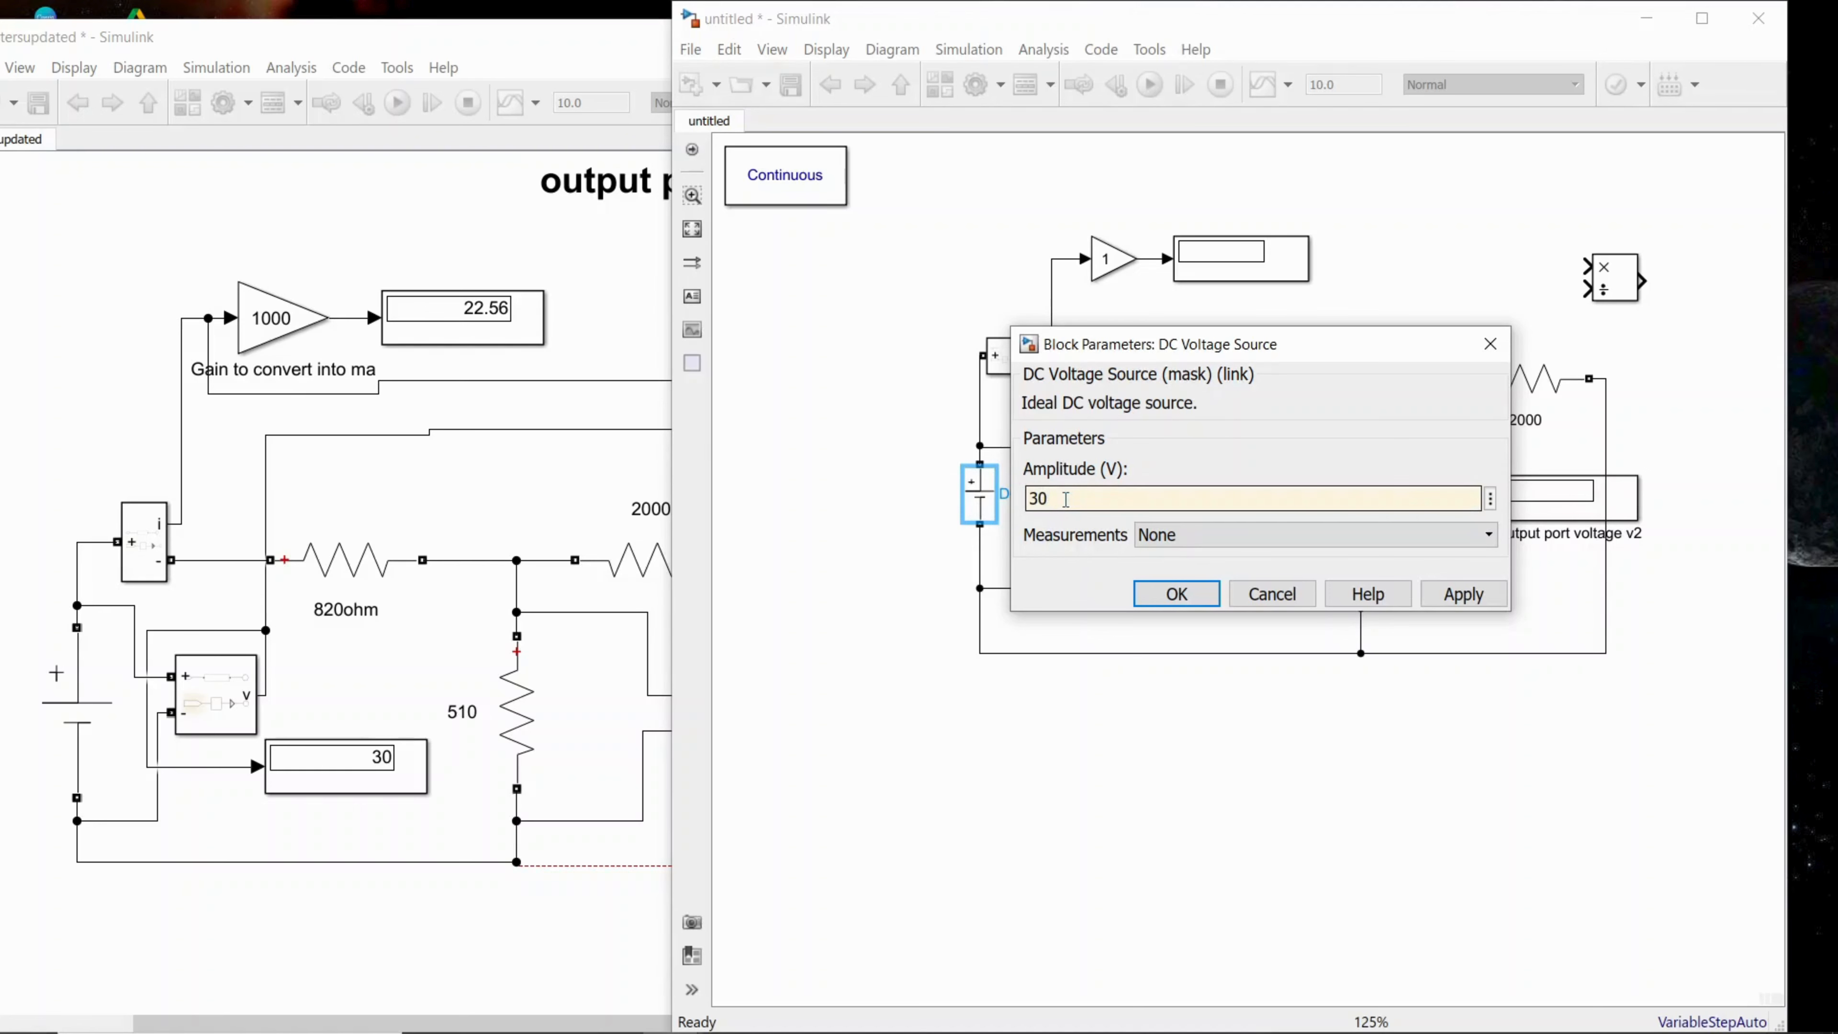
type("0")
left_click(1462, 593)
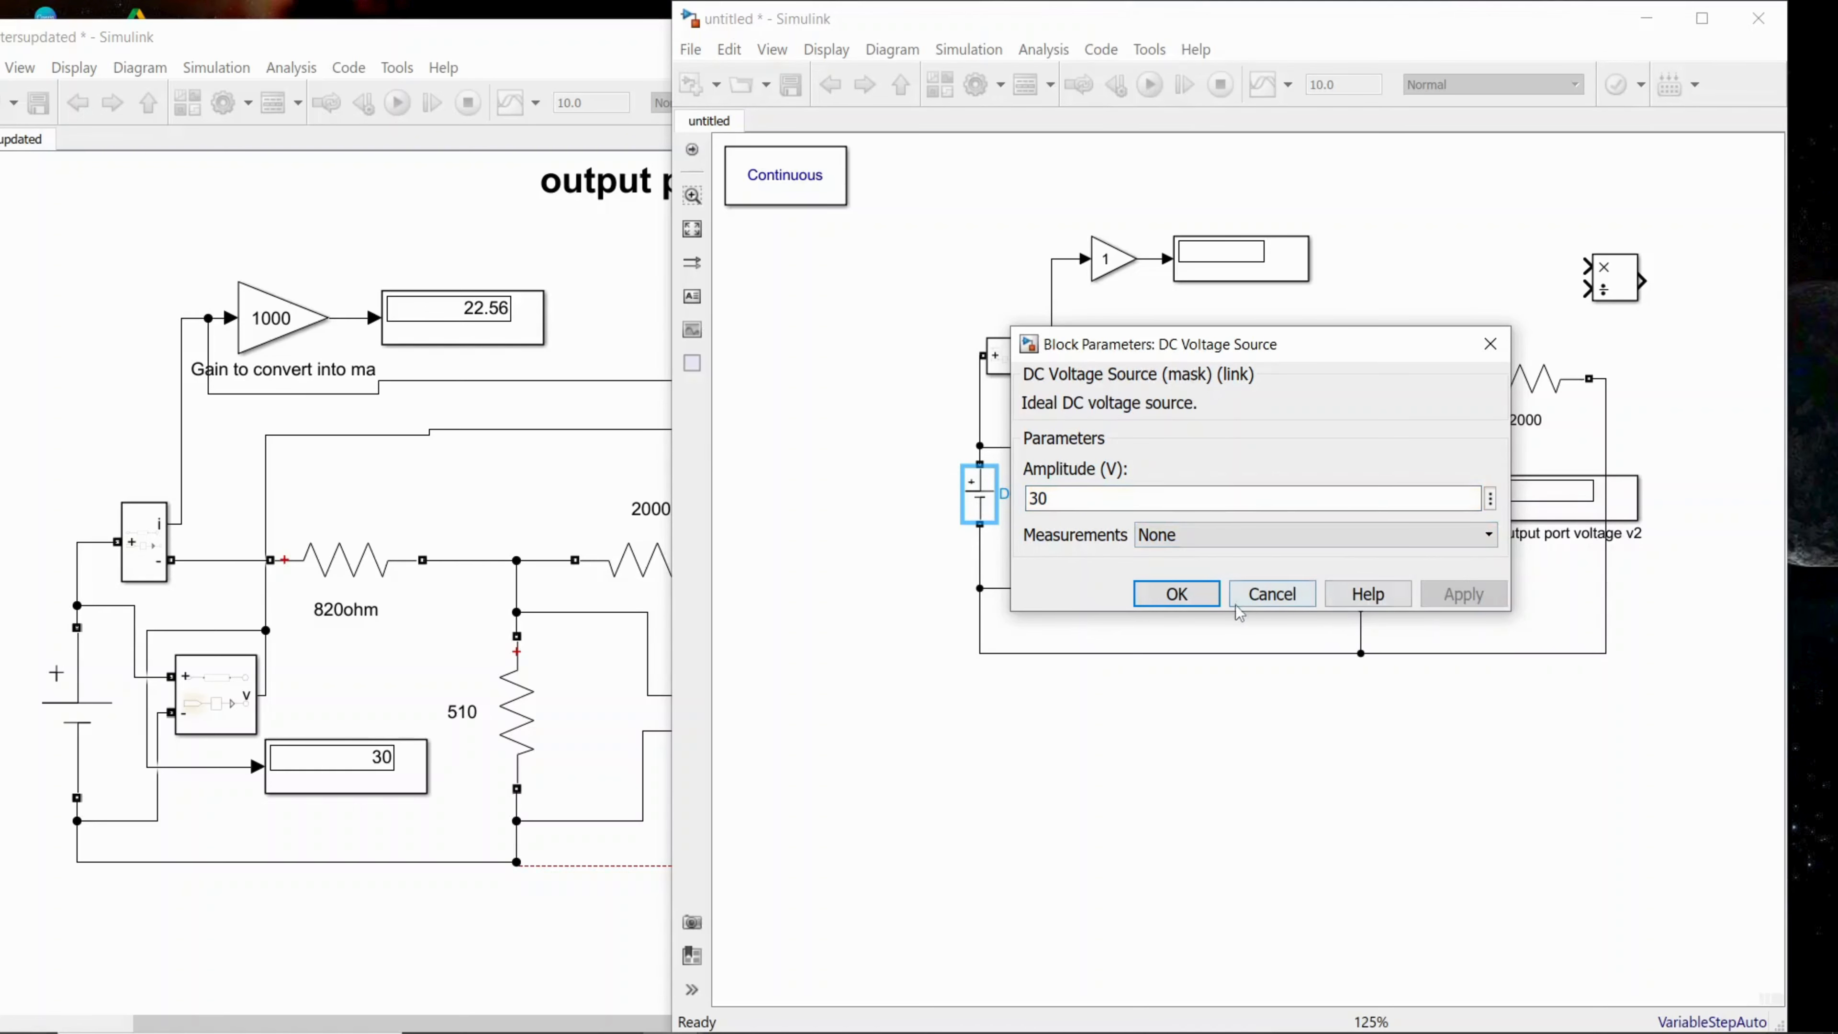
left_click(1178, 595)
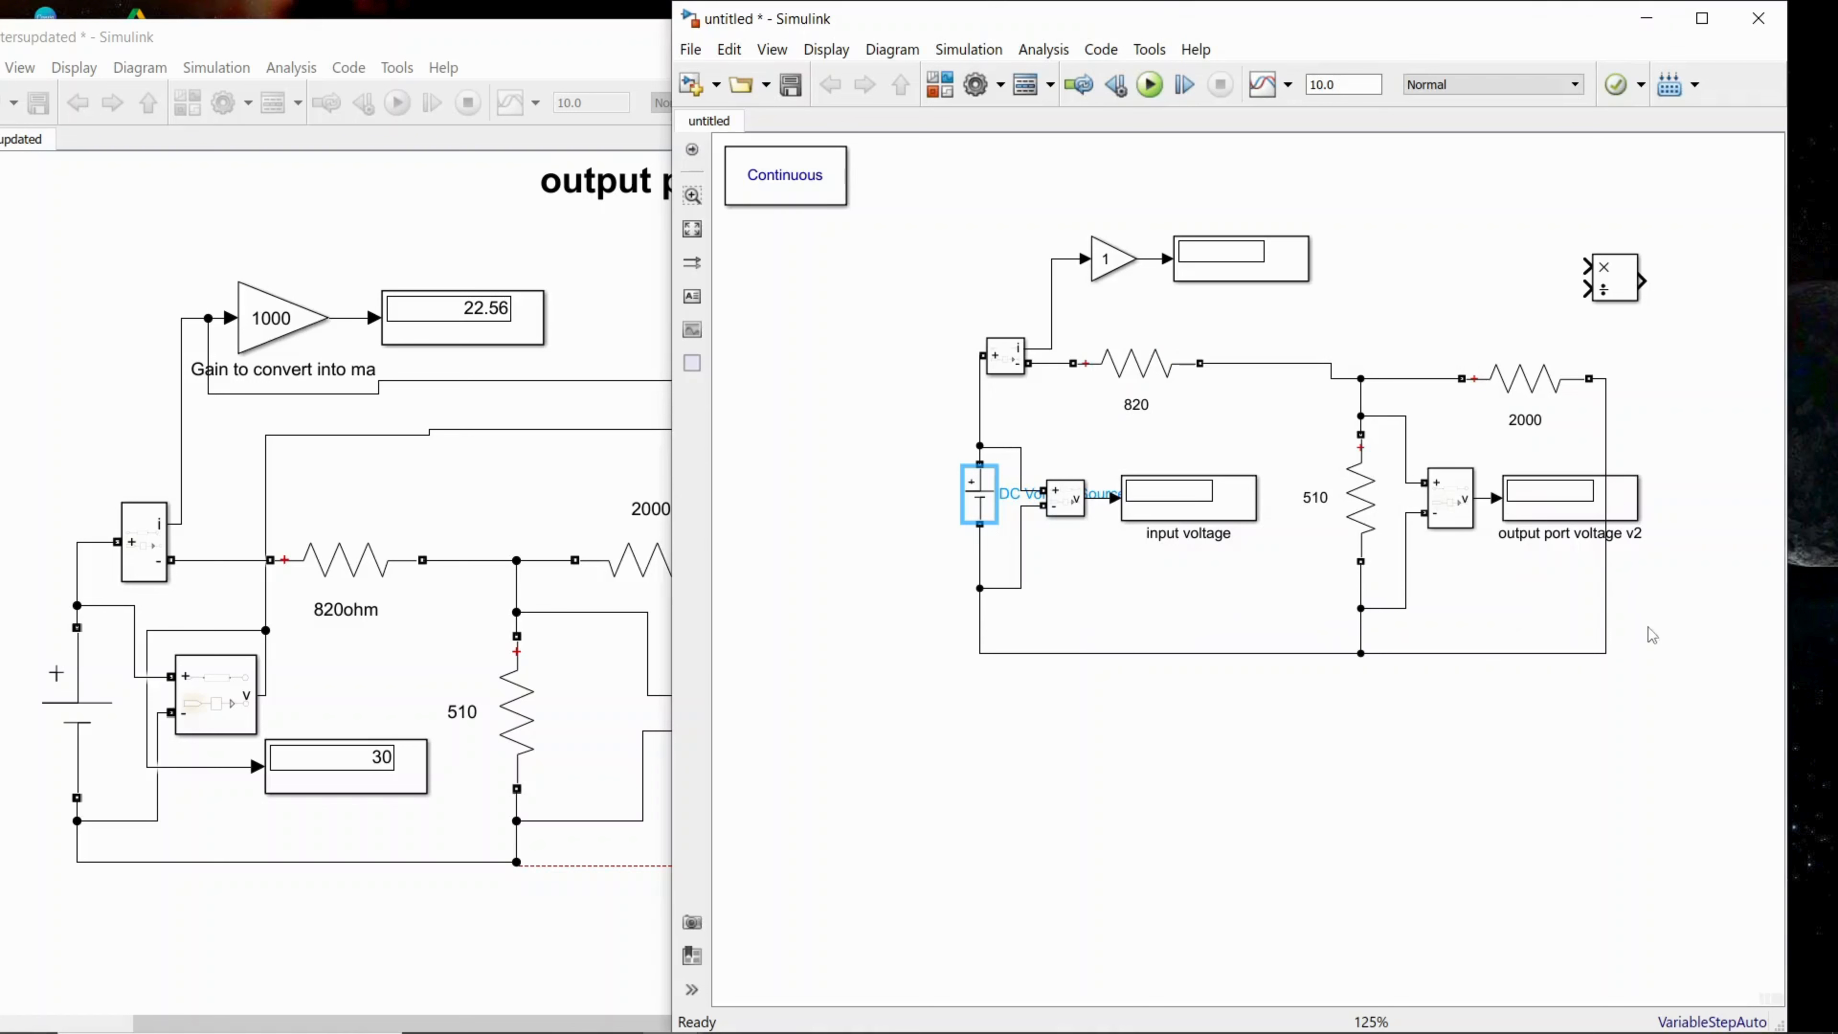
Step: Delete the wire joining the 2000 resistor's free end to the circuit's bottom line so the output port is open
left_click(1606, 620)
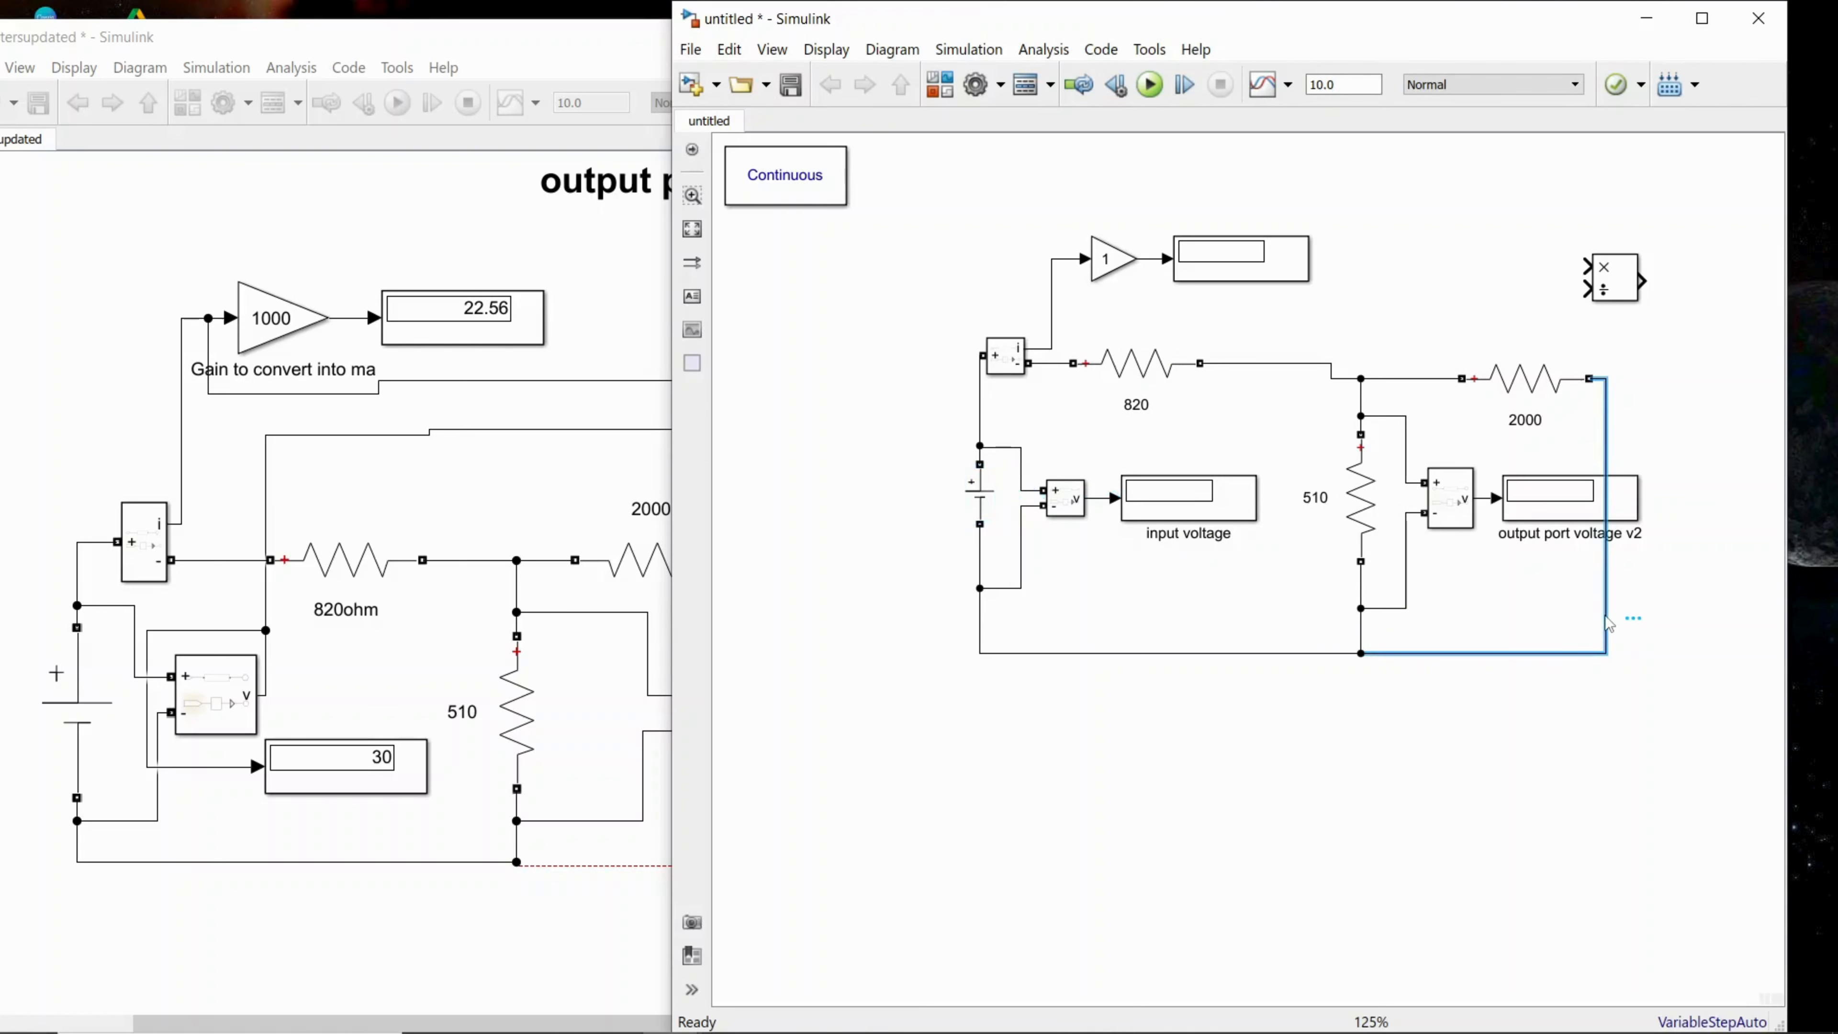
key("Delete")
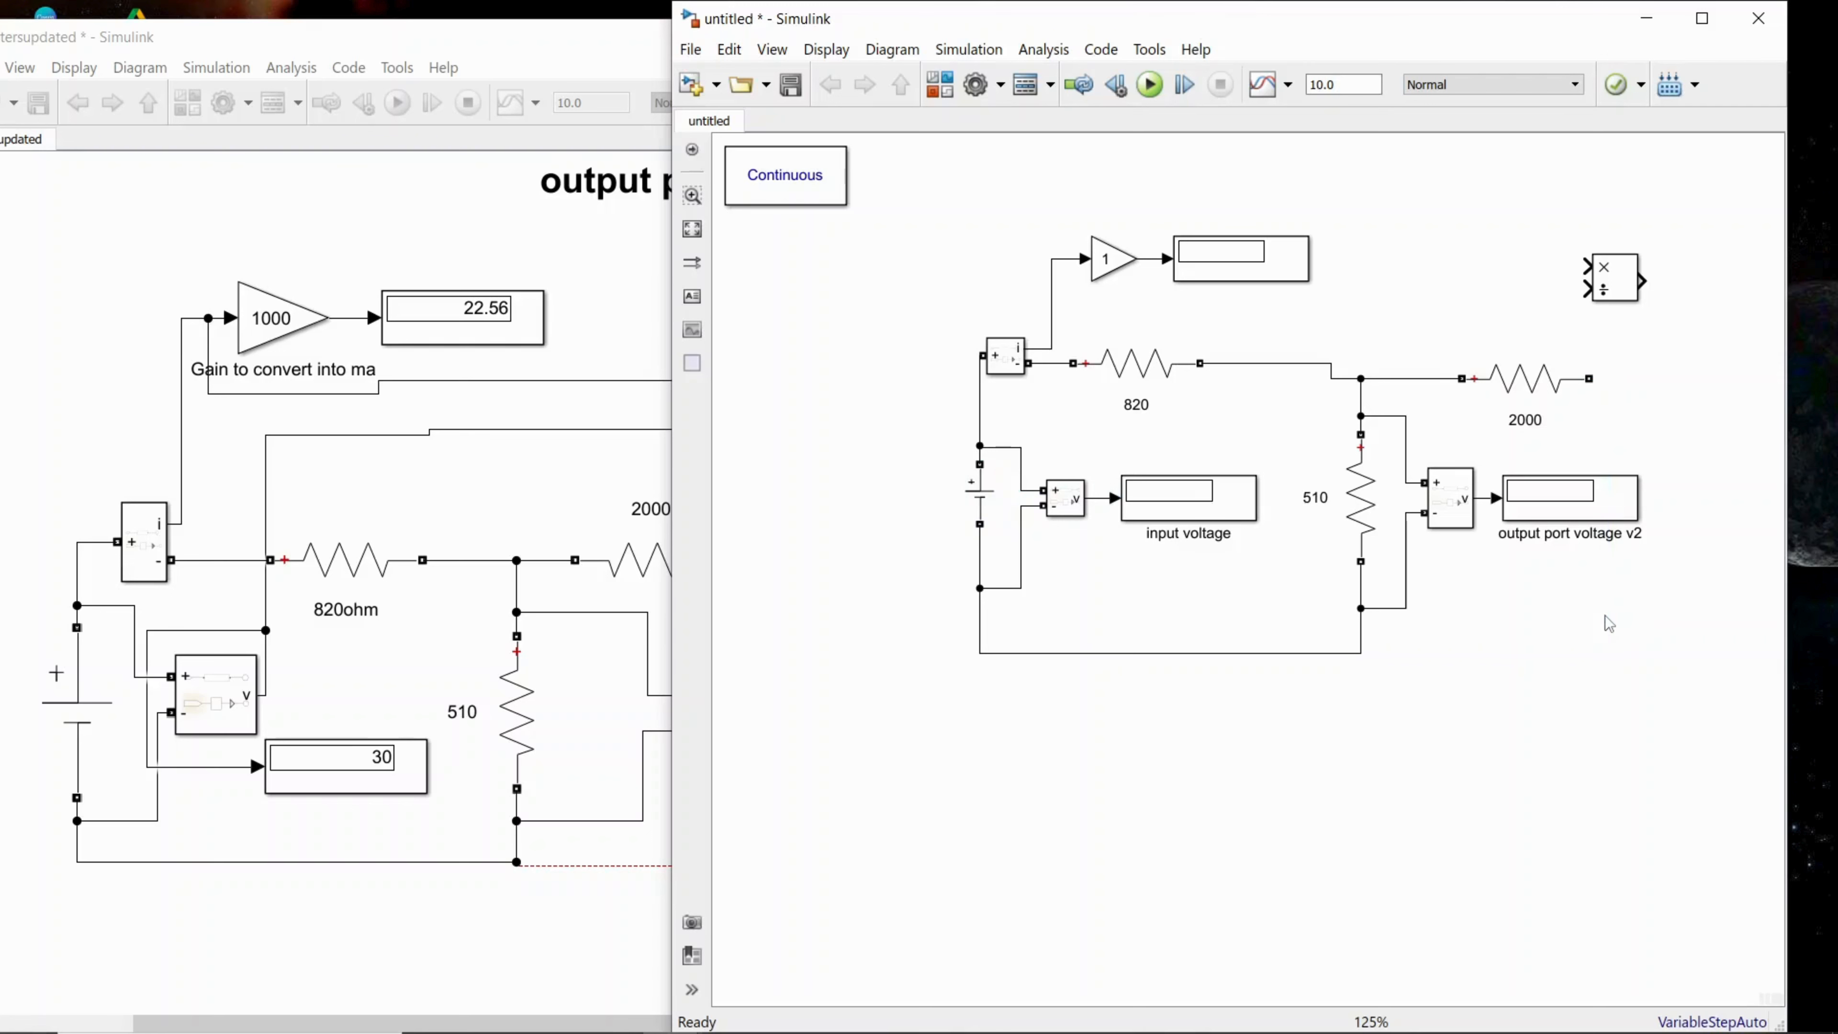
Step: Draw an open-ended line from the node below the 510 resistor, using a temporary copy of the 2000 resistor to start the branch
left_click(1523, 380)
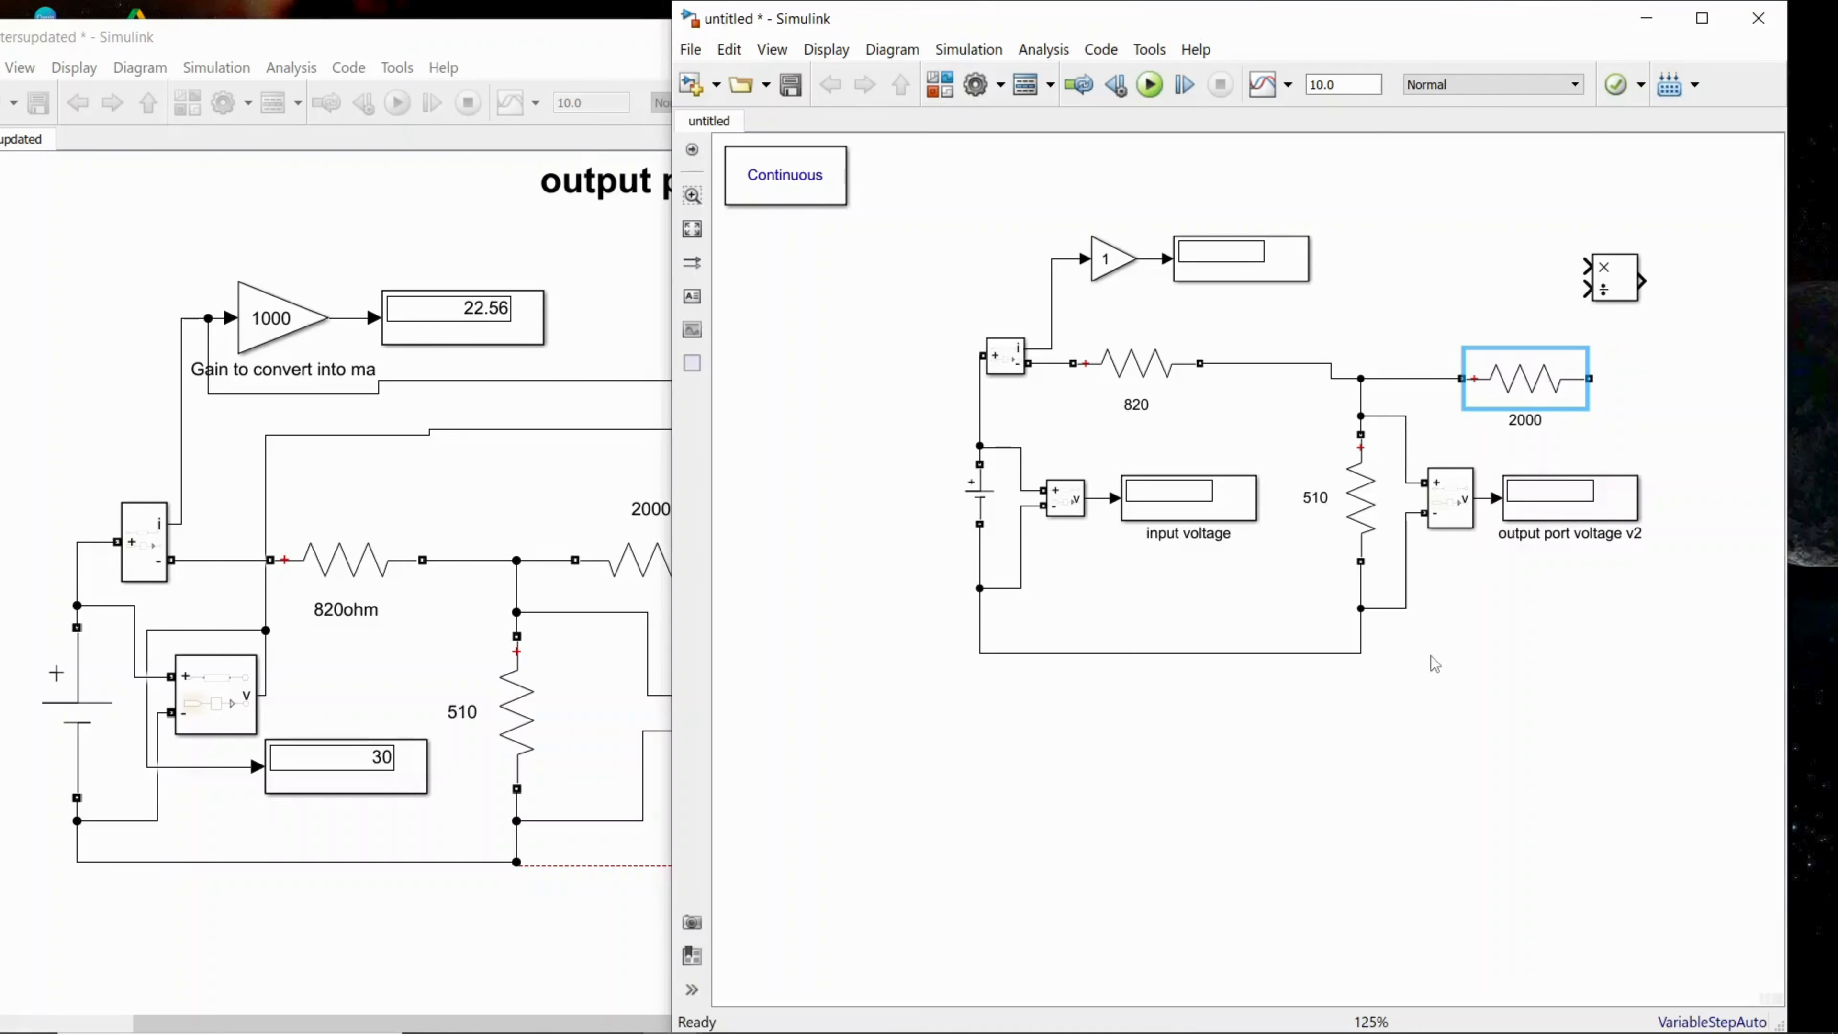
right_click(1505, 376)
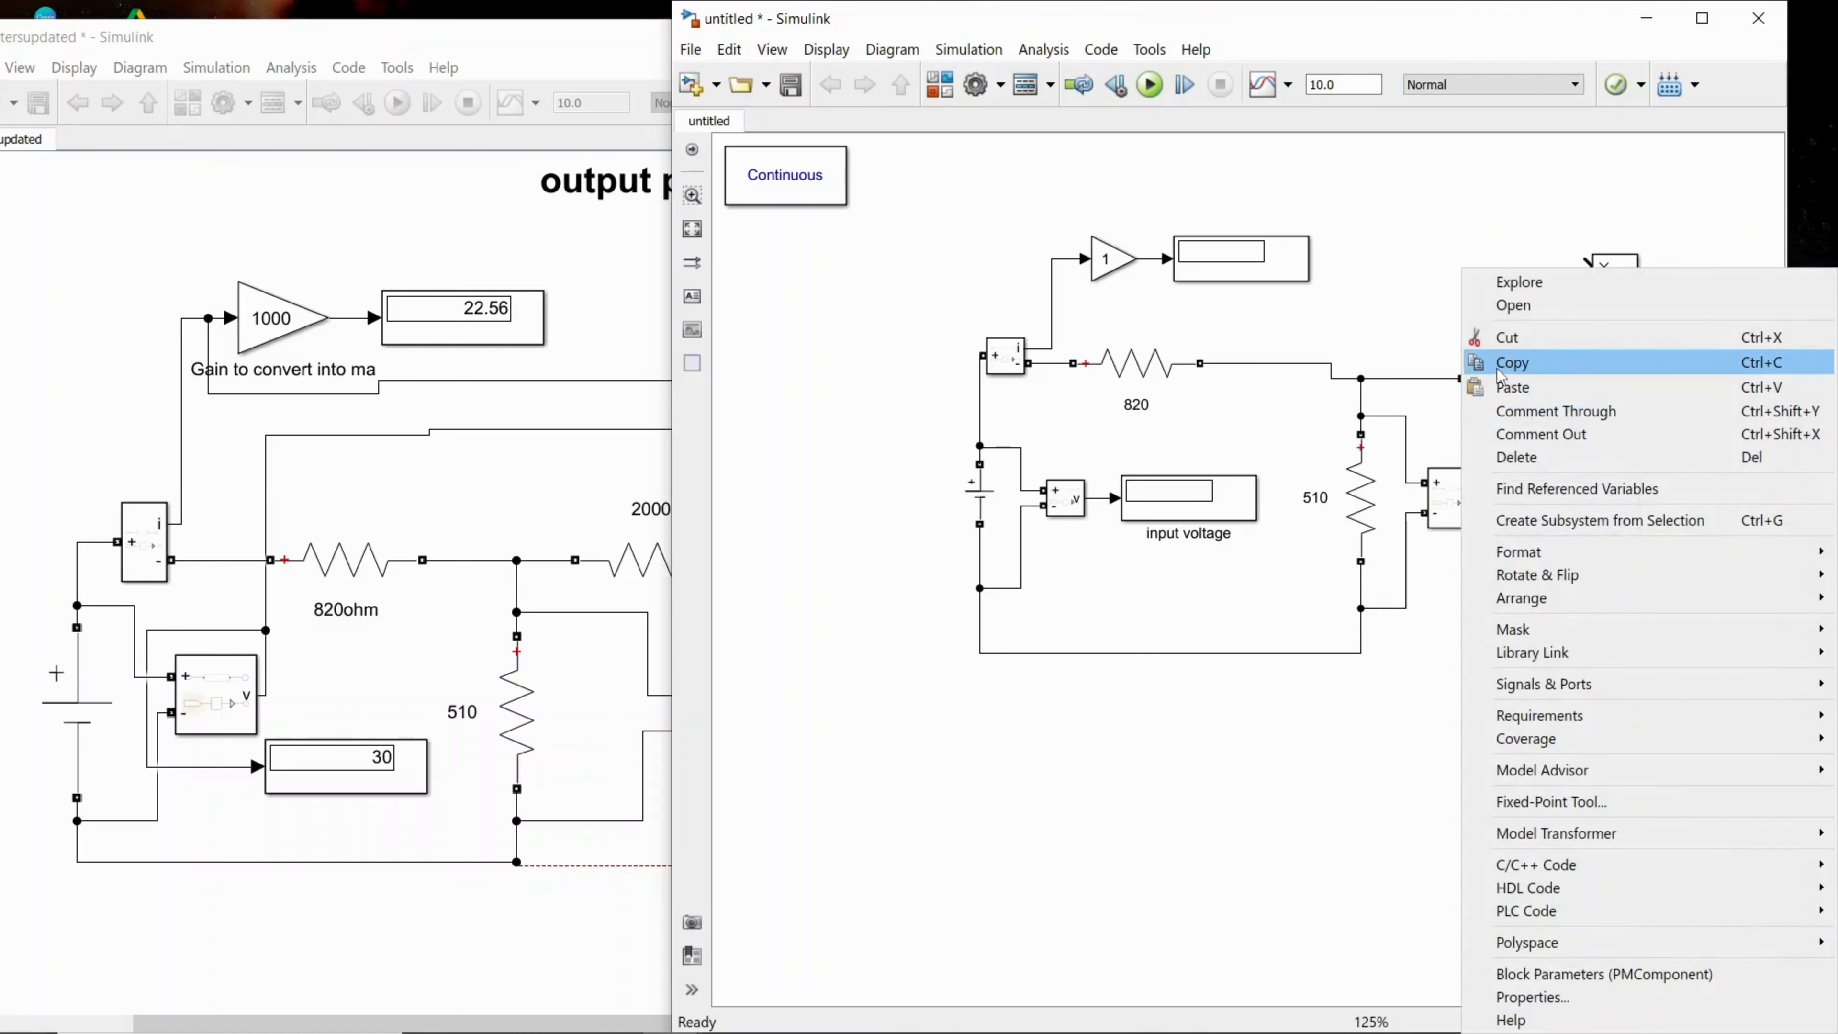
left_click(1505, 361)
left_click(1483, 647)
key("ctrl+v")
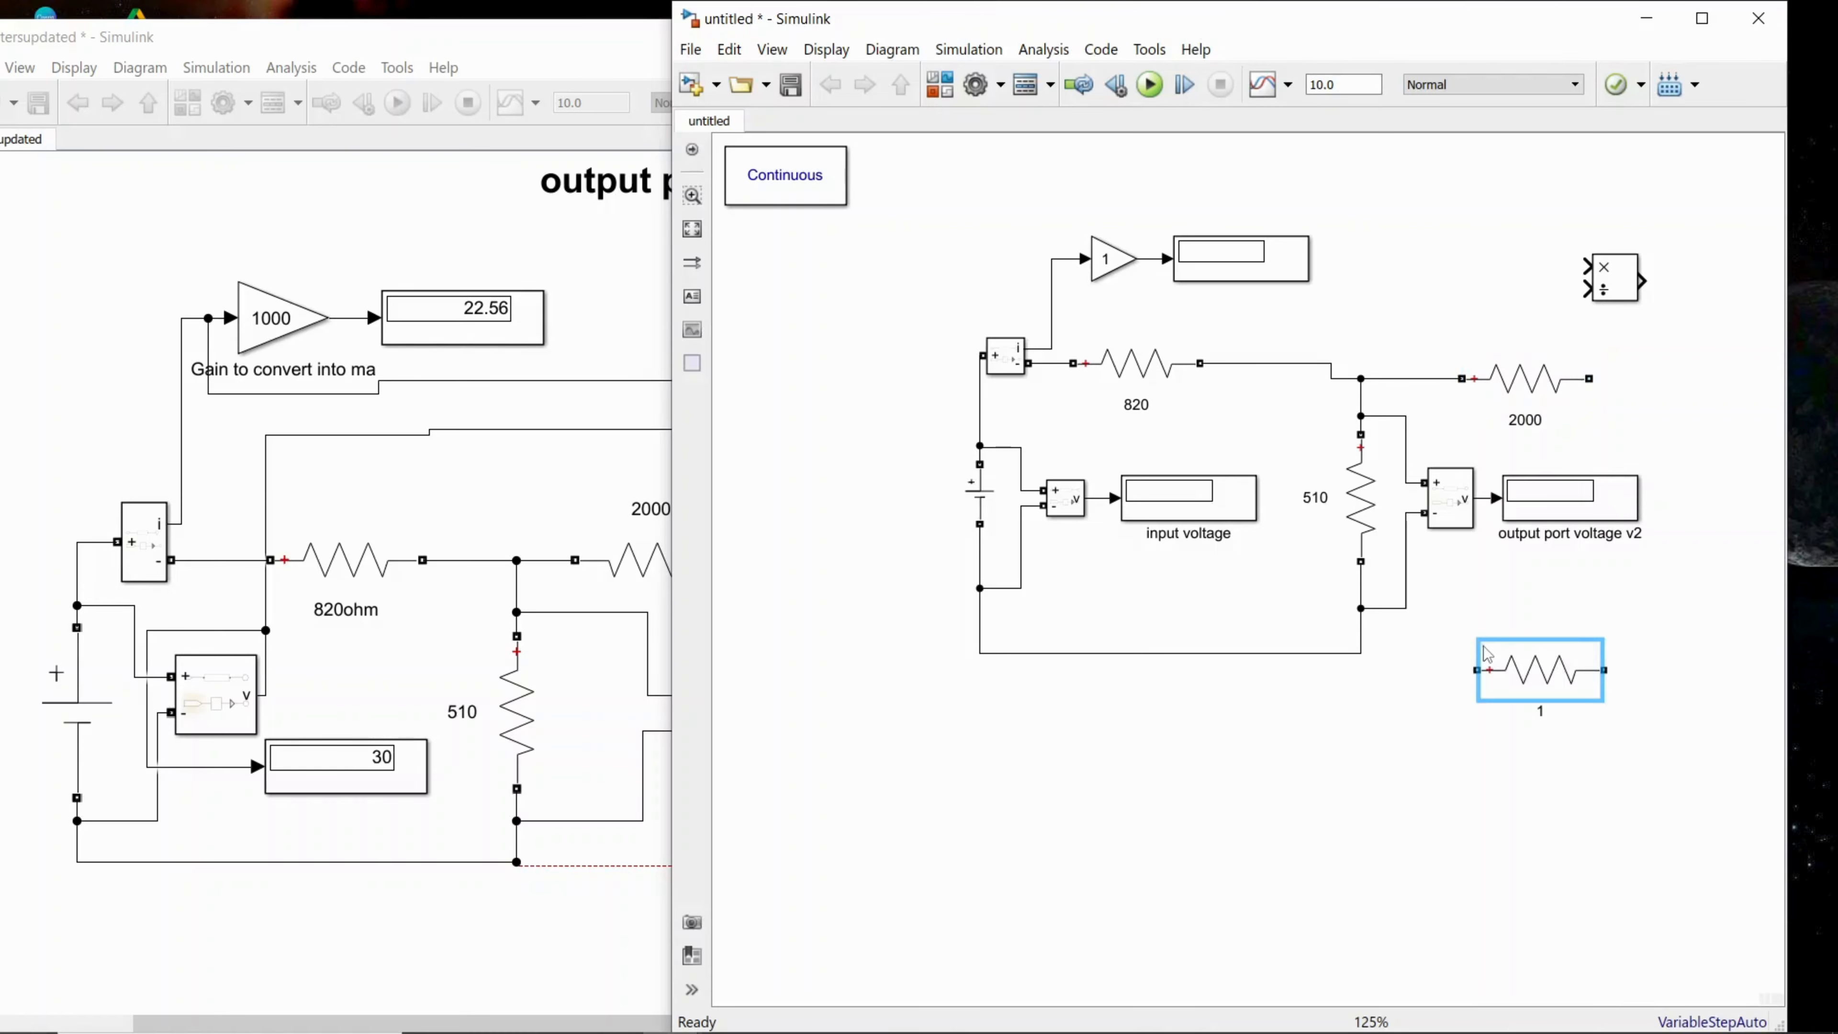
mouse_move(1525, 679)
left_mouse_down()
mouse_move(1526, 656)
mouse_move(1360, 655)
left_mouse_up()
left_click(1541, 654)
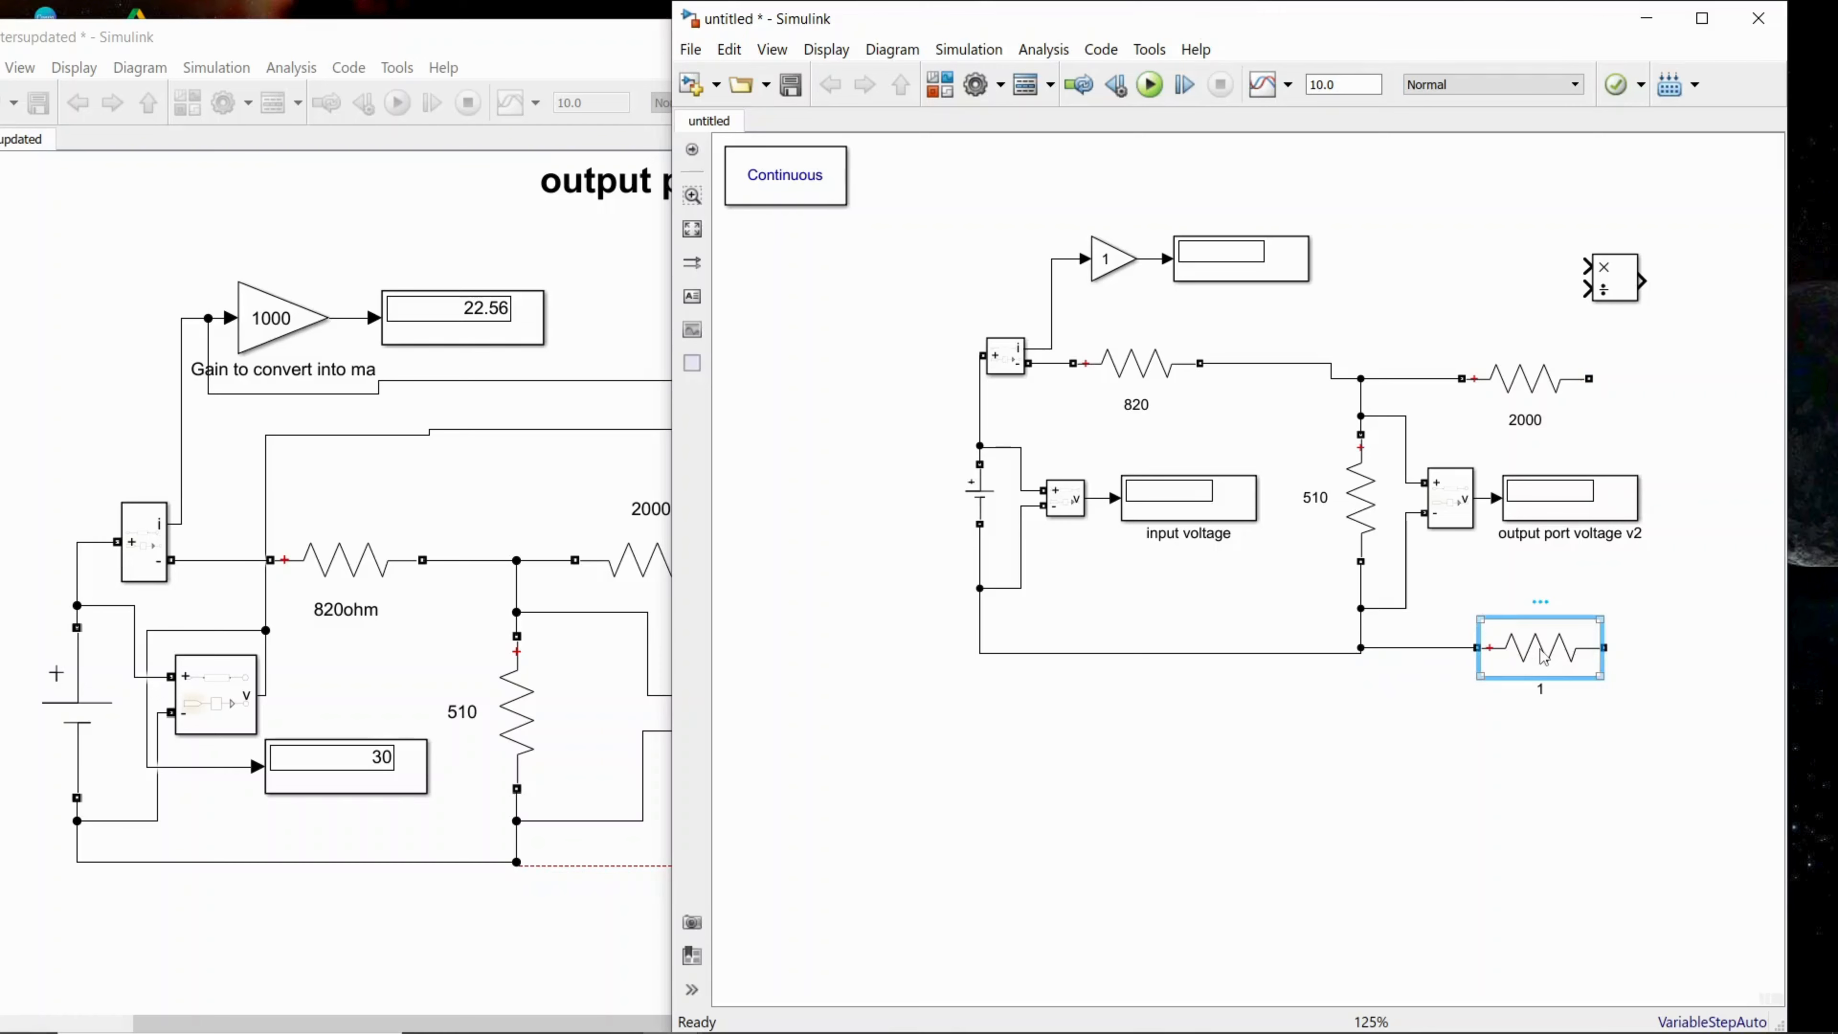
key("Delete")
left_click_drag(1480, 647, 1619, 634)
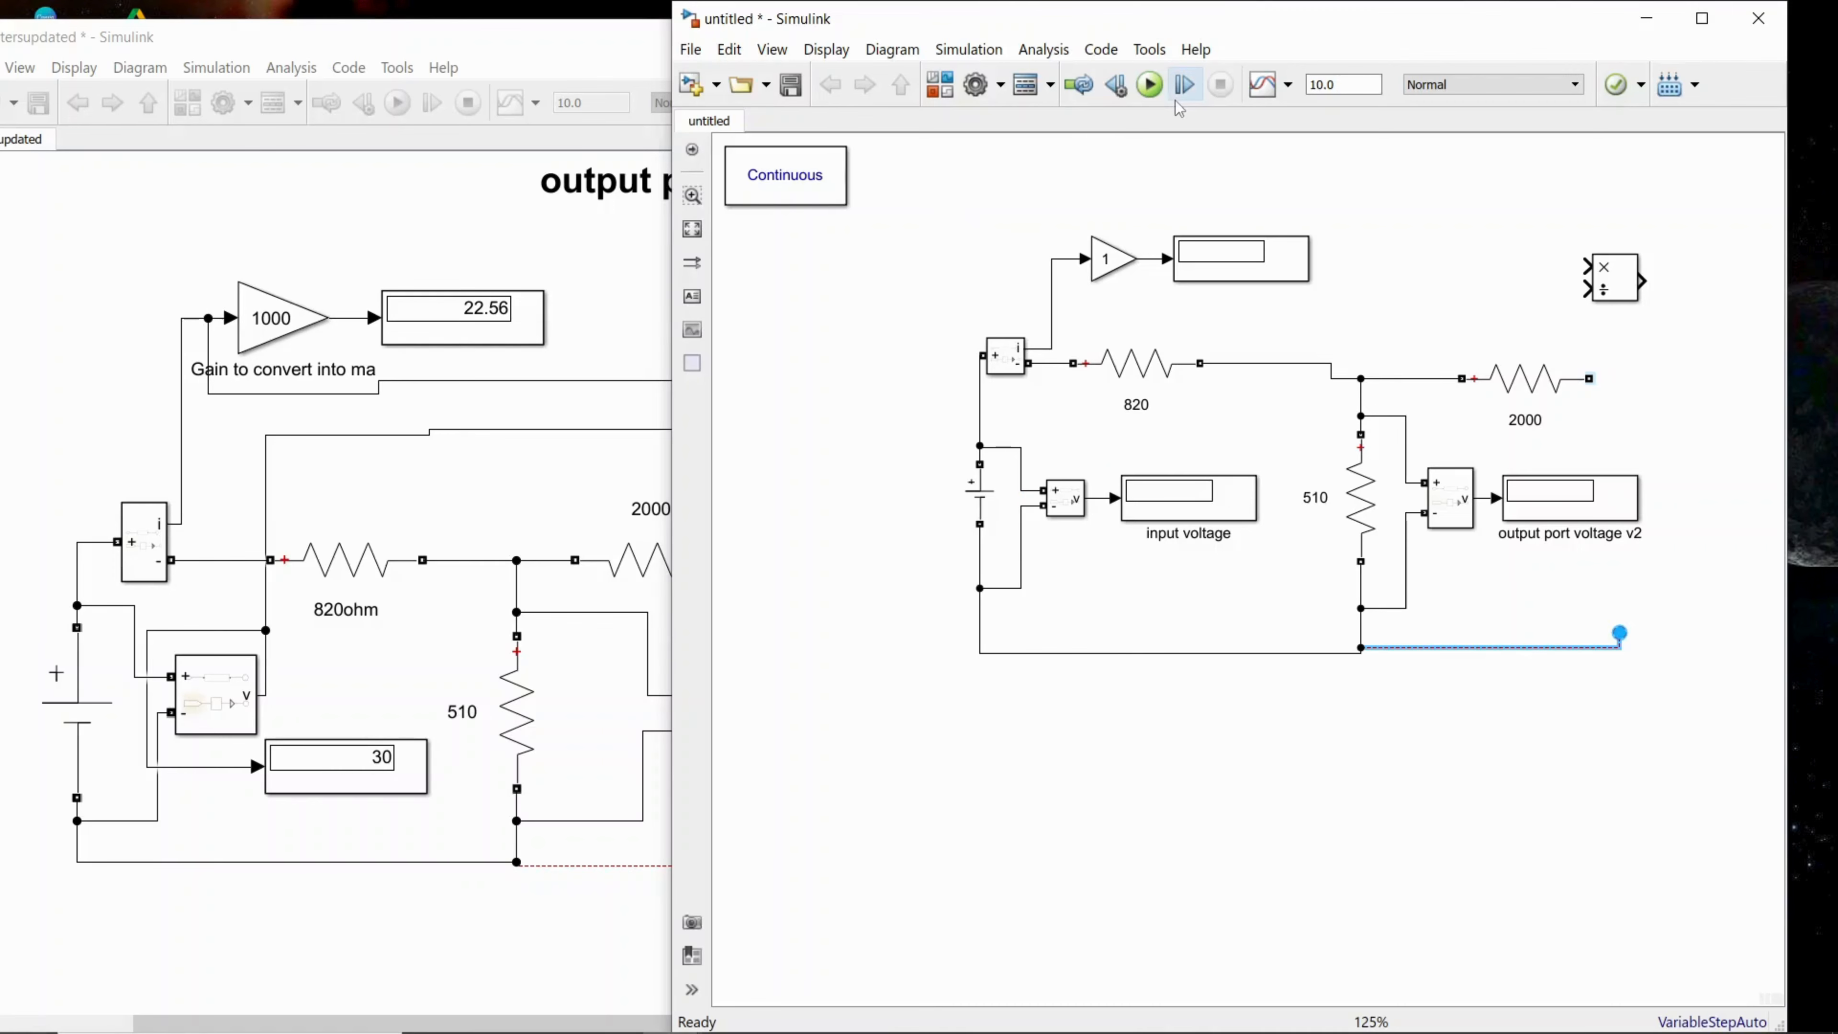
Step: Run the simulation of the untitled model and compare its output port voltage with the reference model's display
left_click(1153, 87)
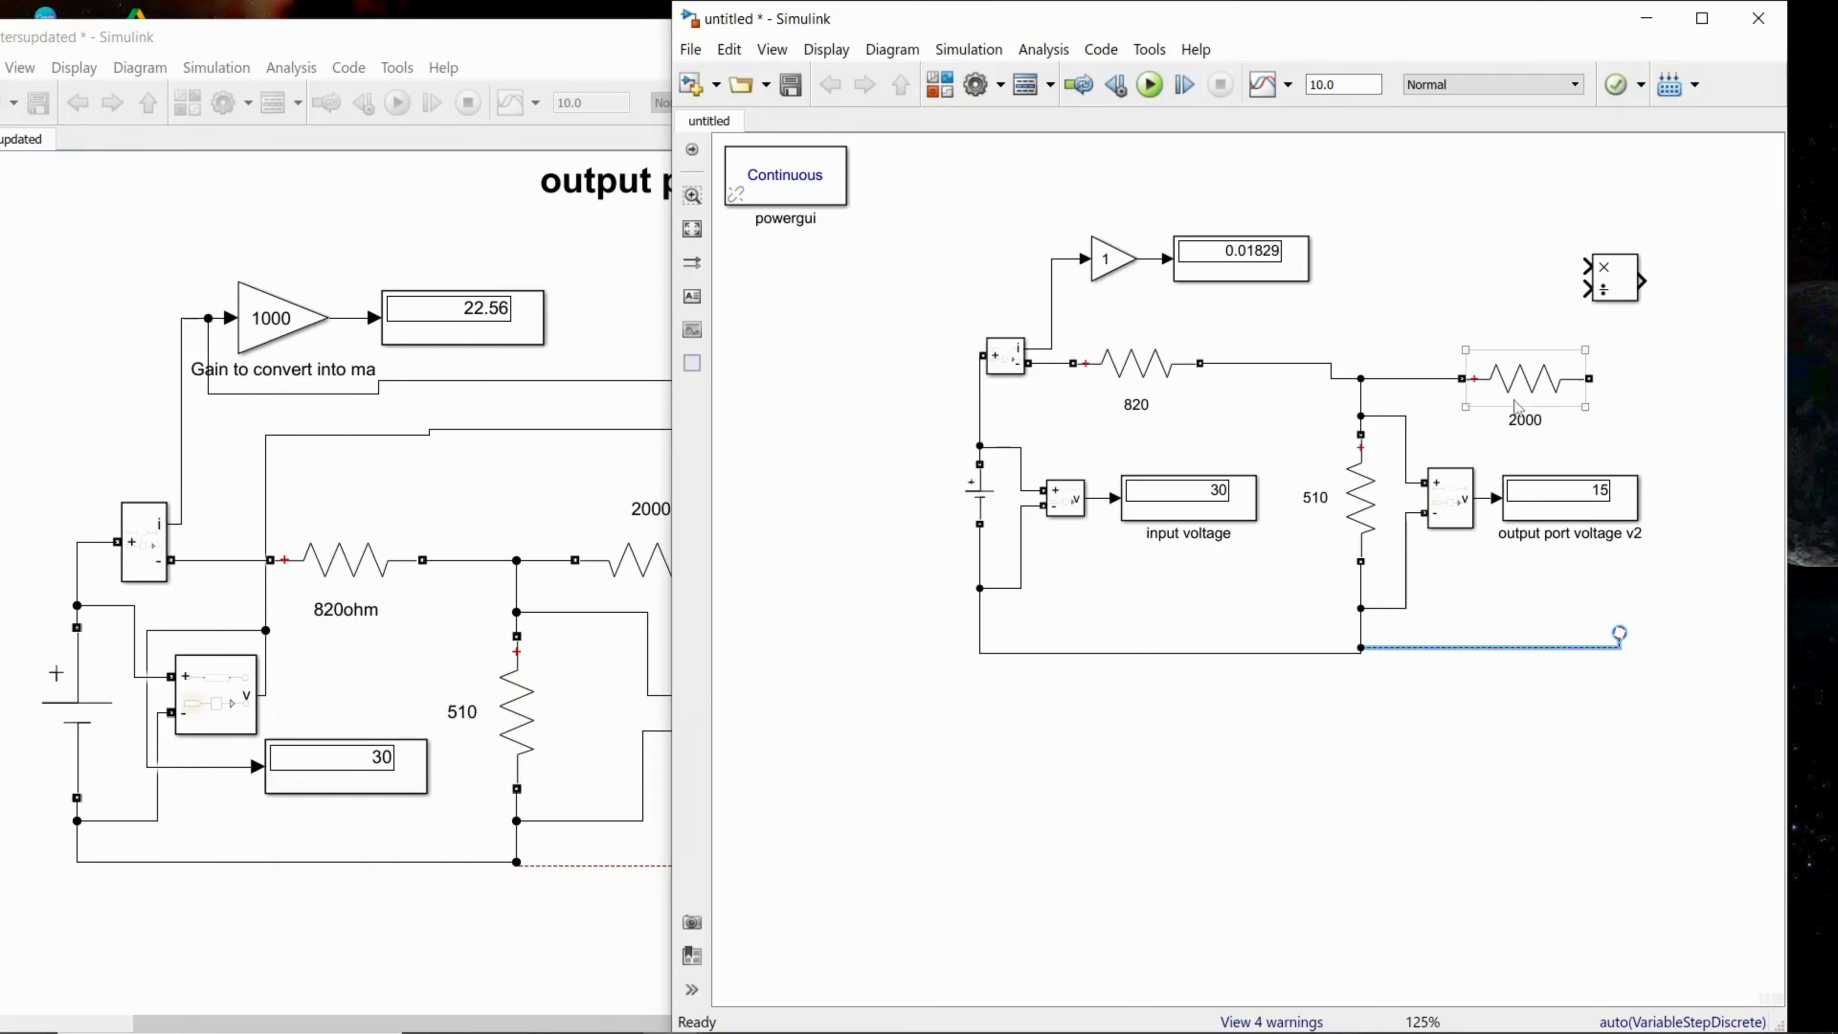
left_click(600, 477)
left_click(969, 721)
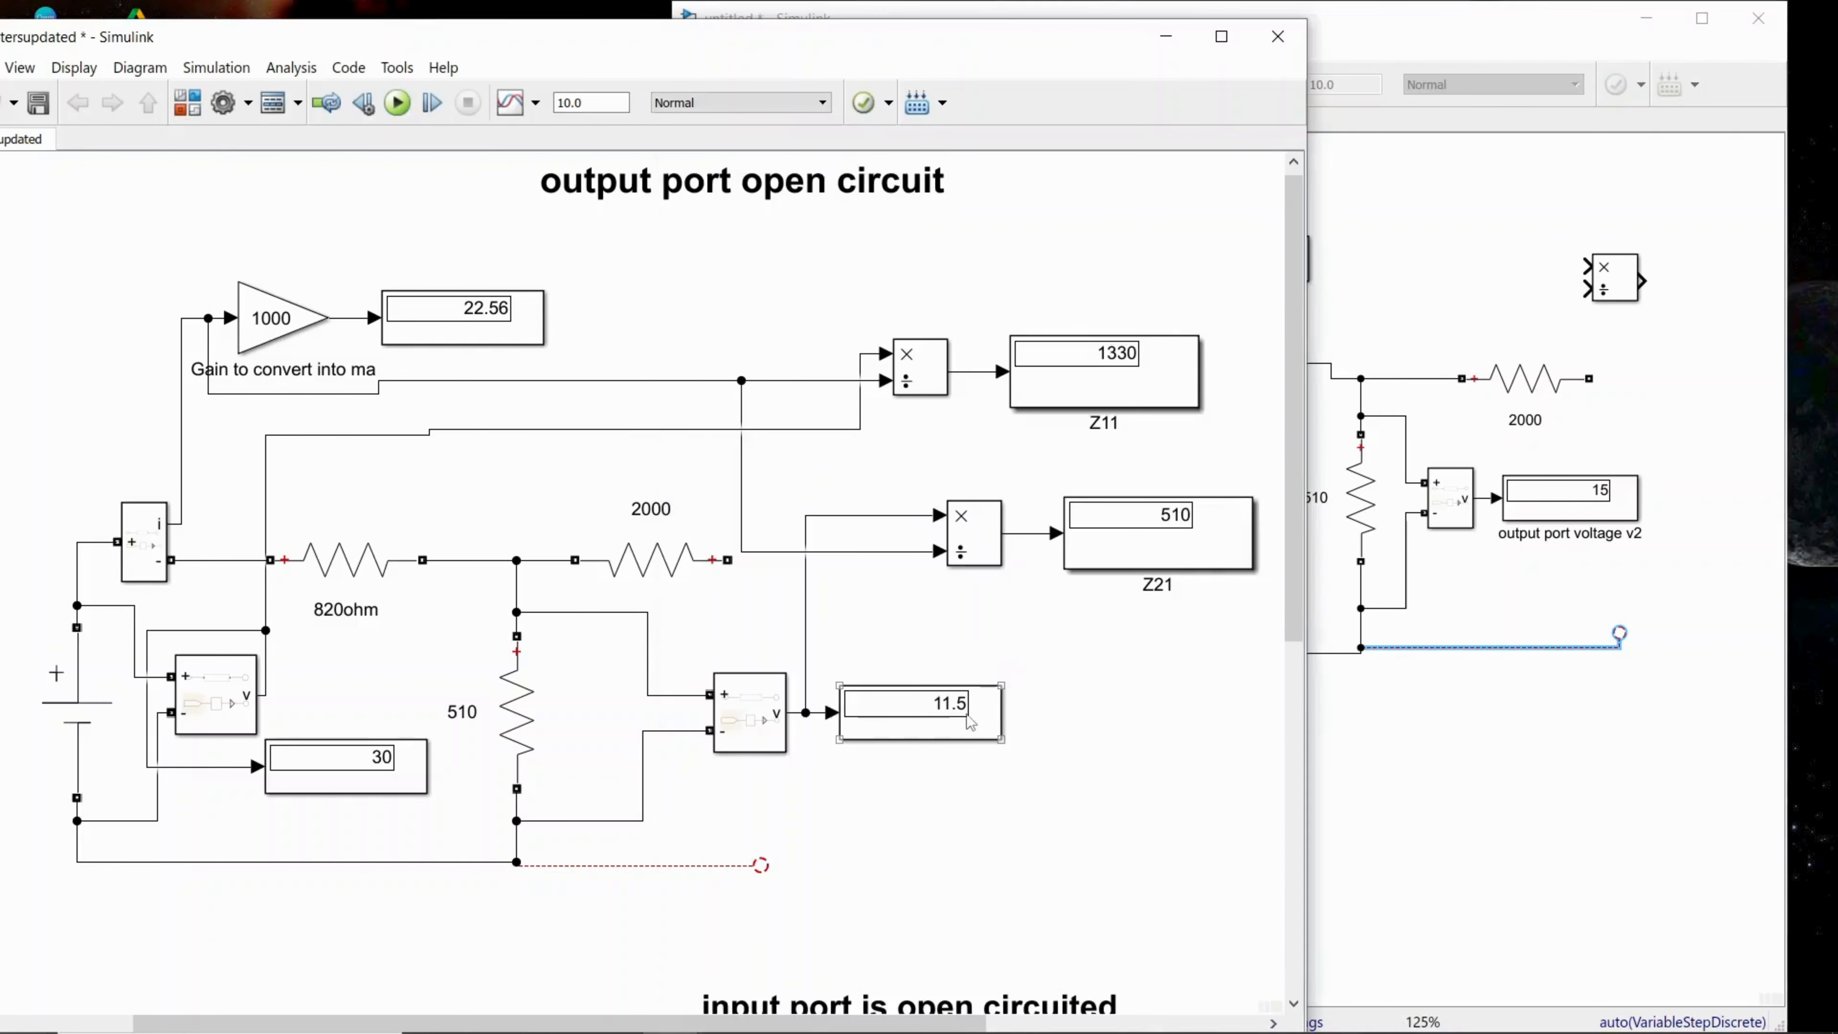
left_click(1494, 743)
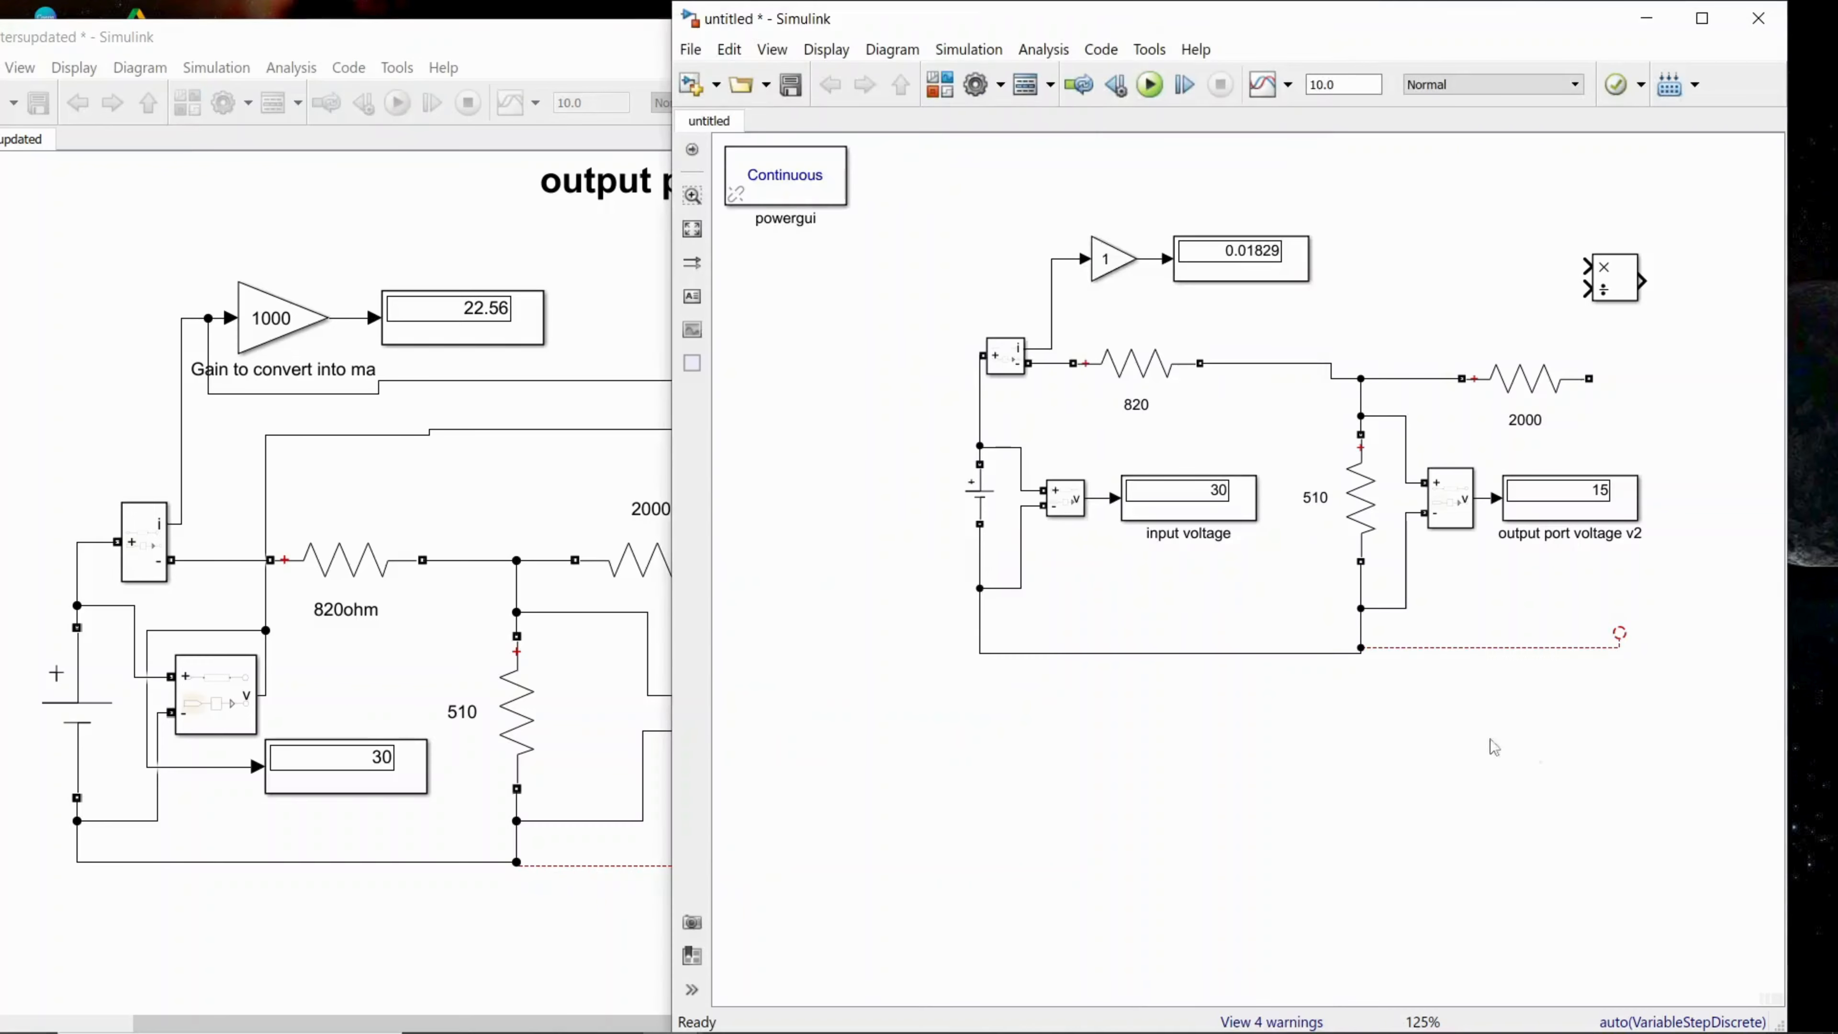
Step: Check the 820 resistor's parameters, and set the resistance of the resistor labelled 510 to 510 ohms
left_click(1133, 393)
double_click(1133, 393)
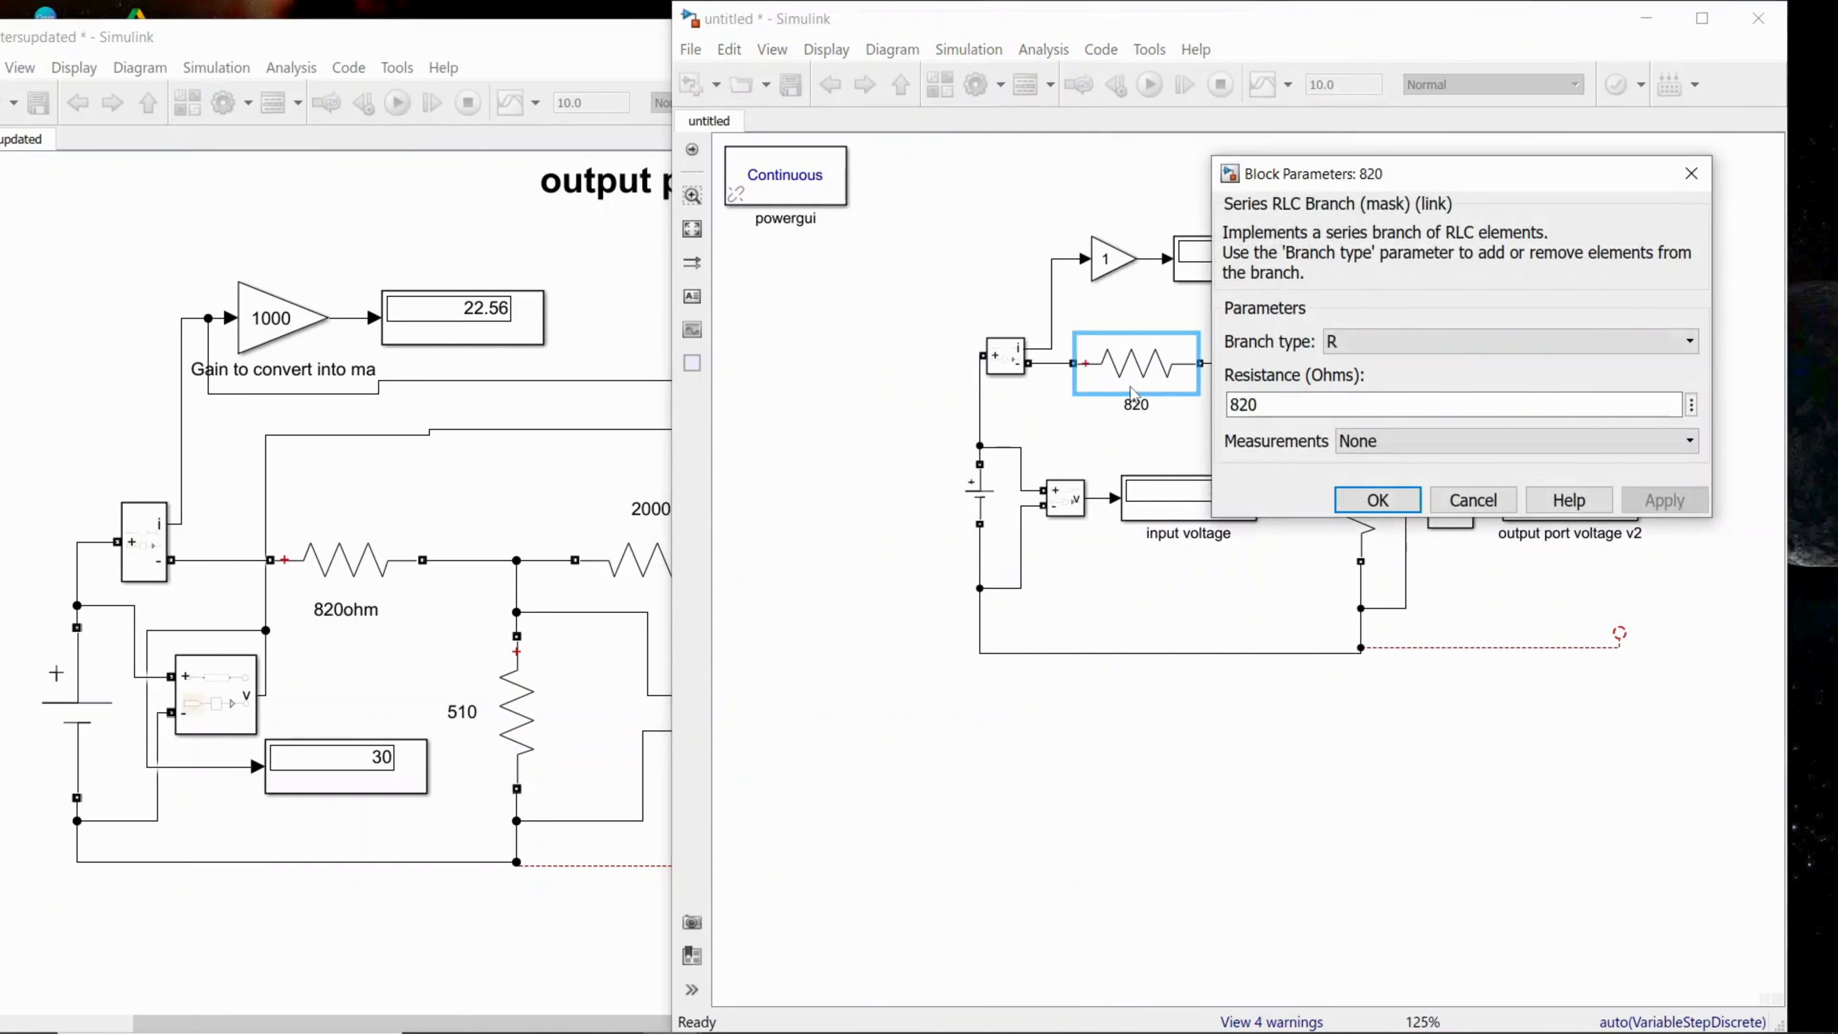
left_click(1361, 505)
double_click(1360, 501)
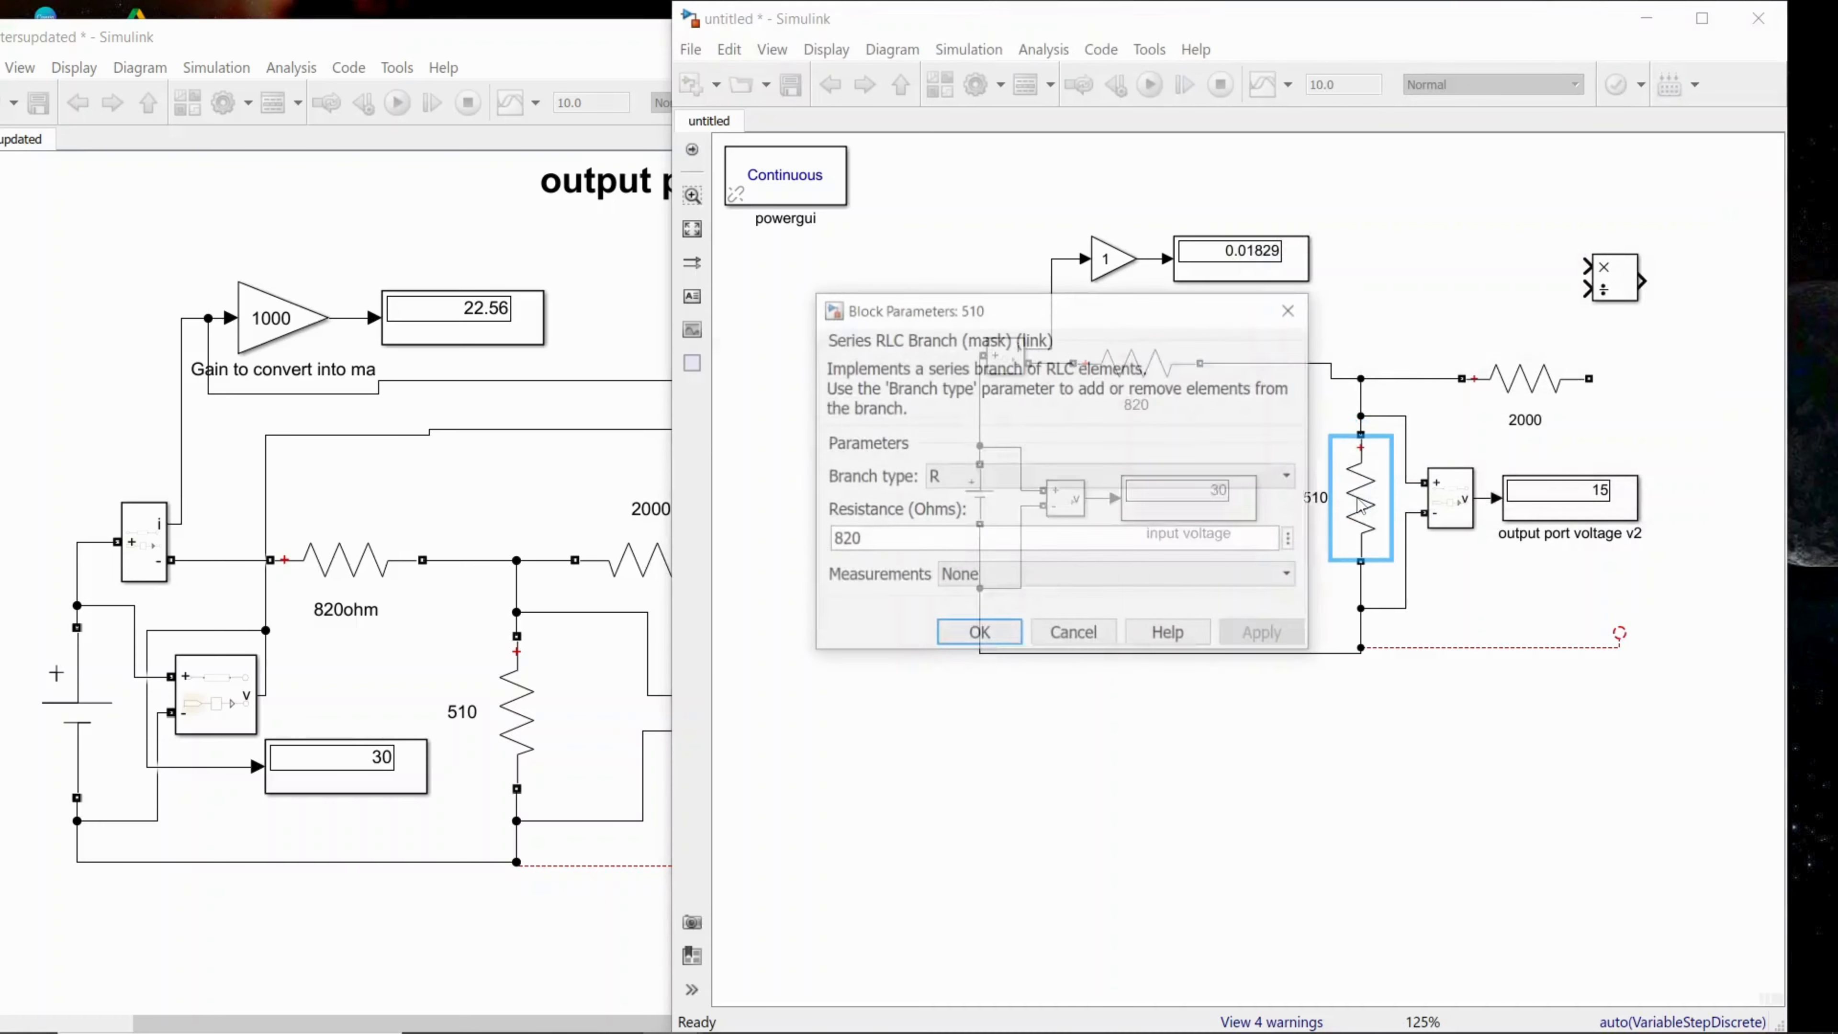
double_click(925, 541)
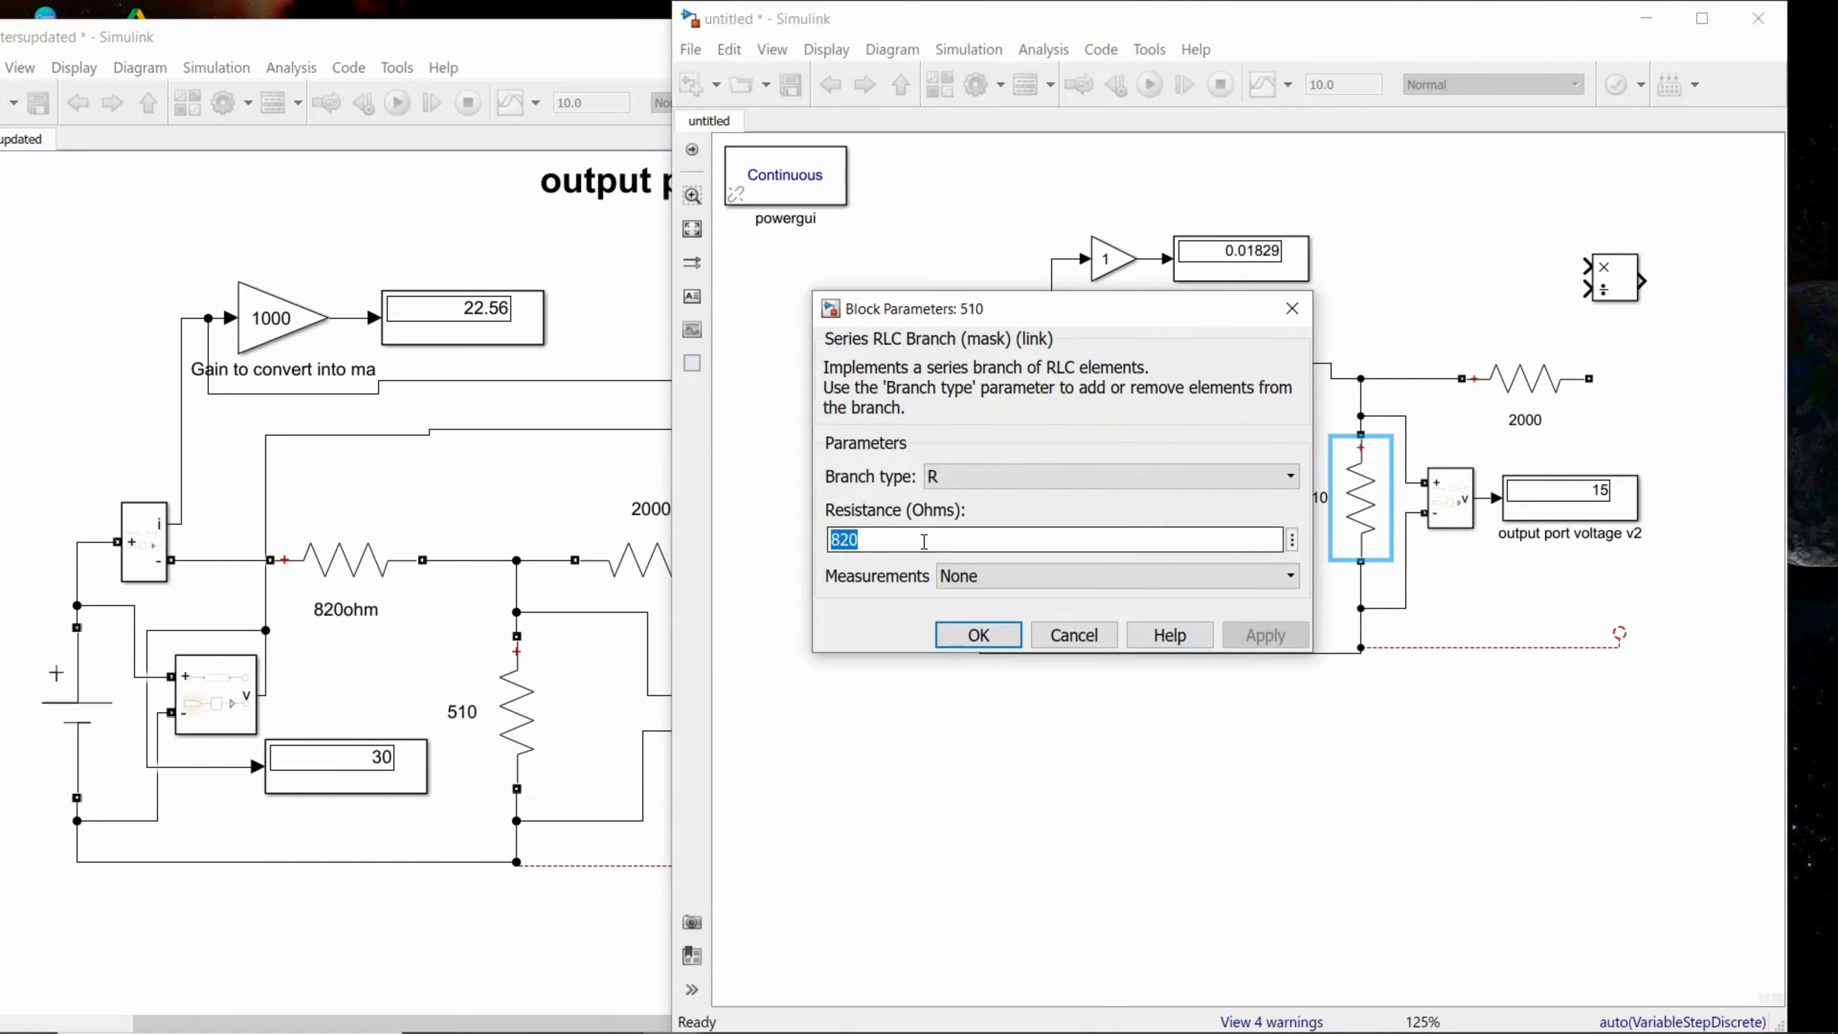
type("510")
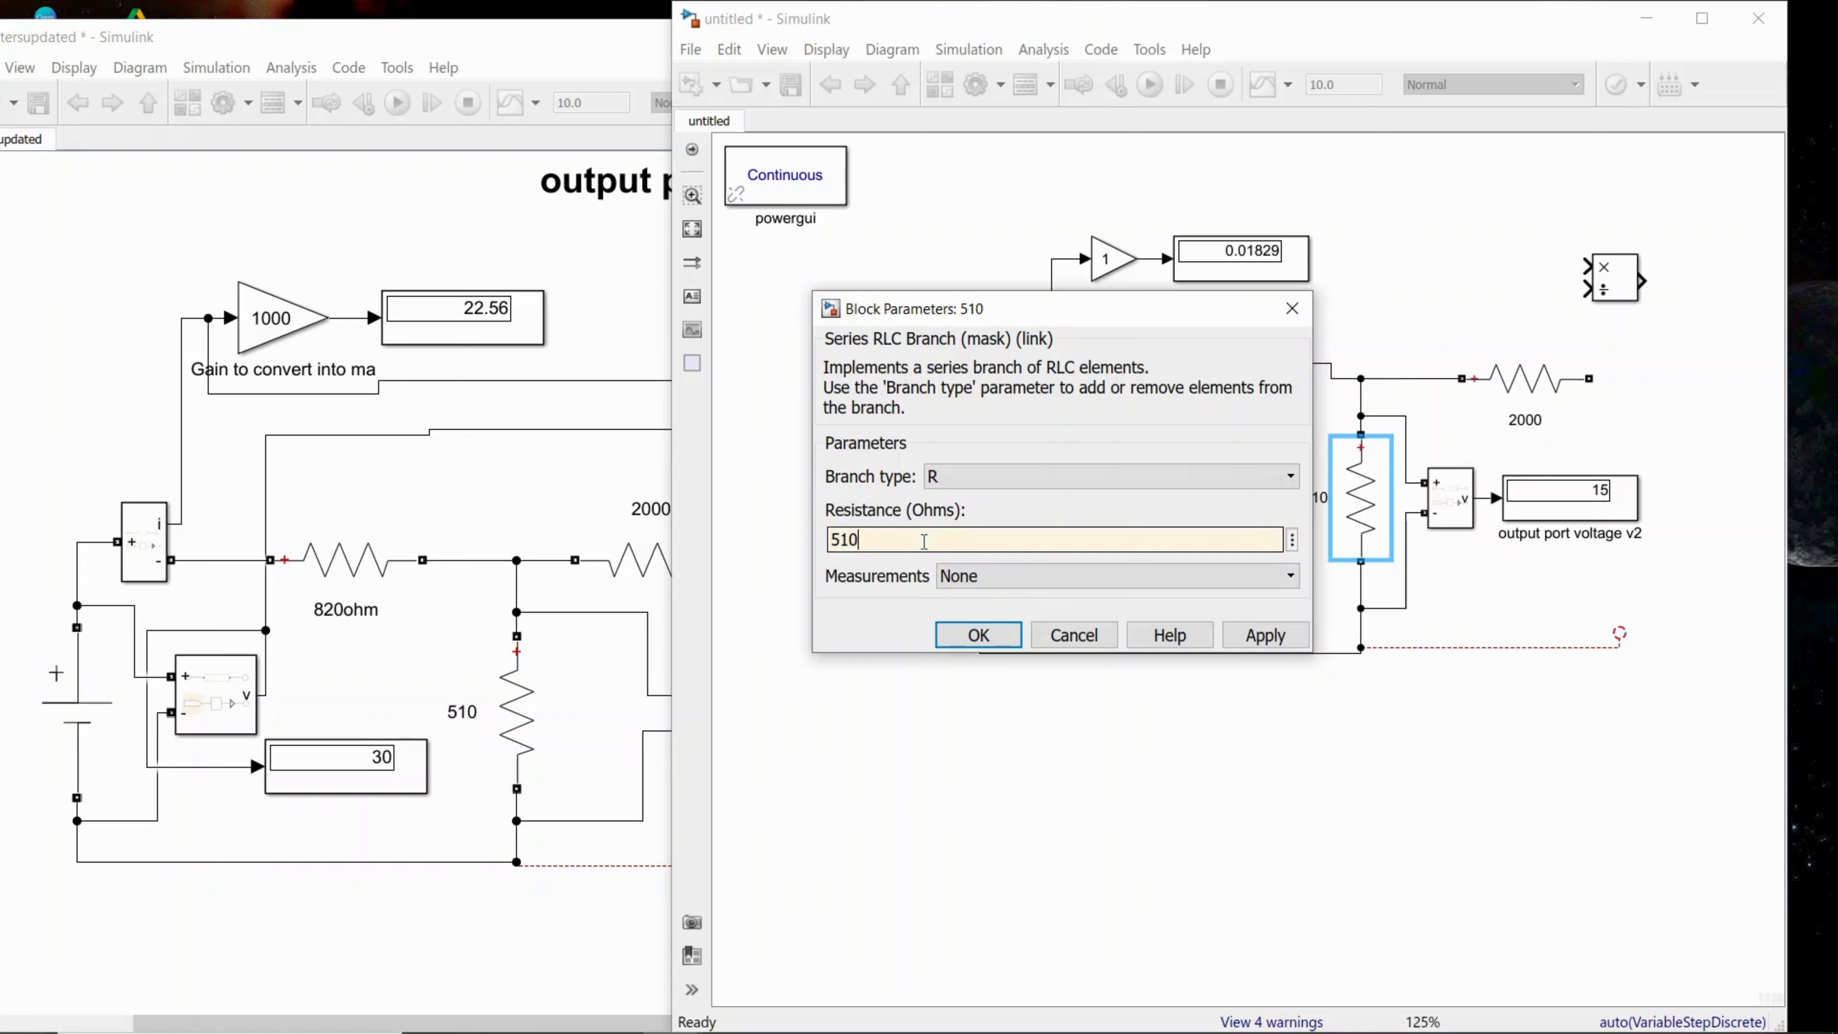
left_click(1265, 635)
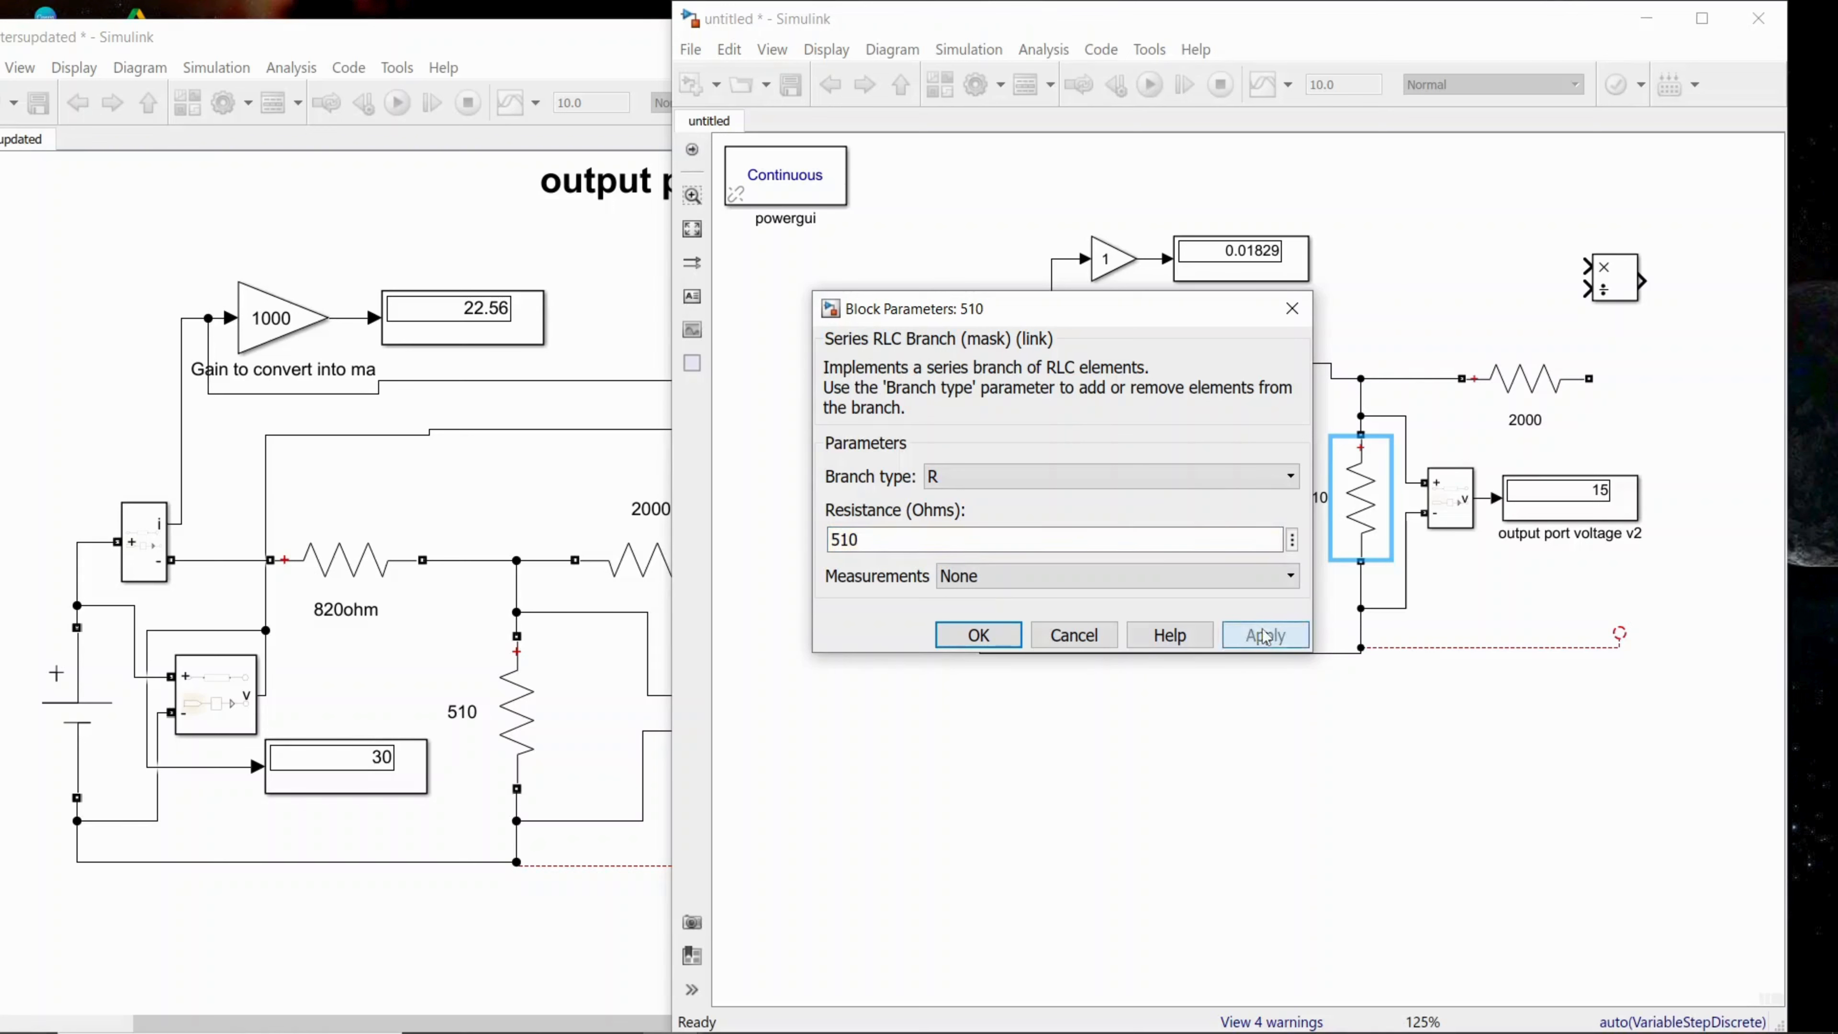
left_click(978, 635)
Step: Set the resistance of the resistor labelled 2000 to 2000 ohms, as in the reference circuit
left_click(607, 935)
double_click(1527, 397)
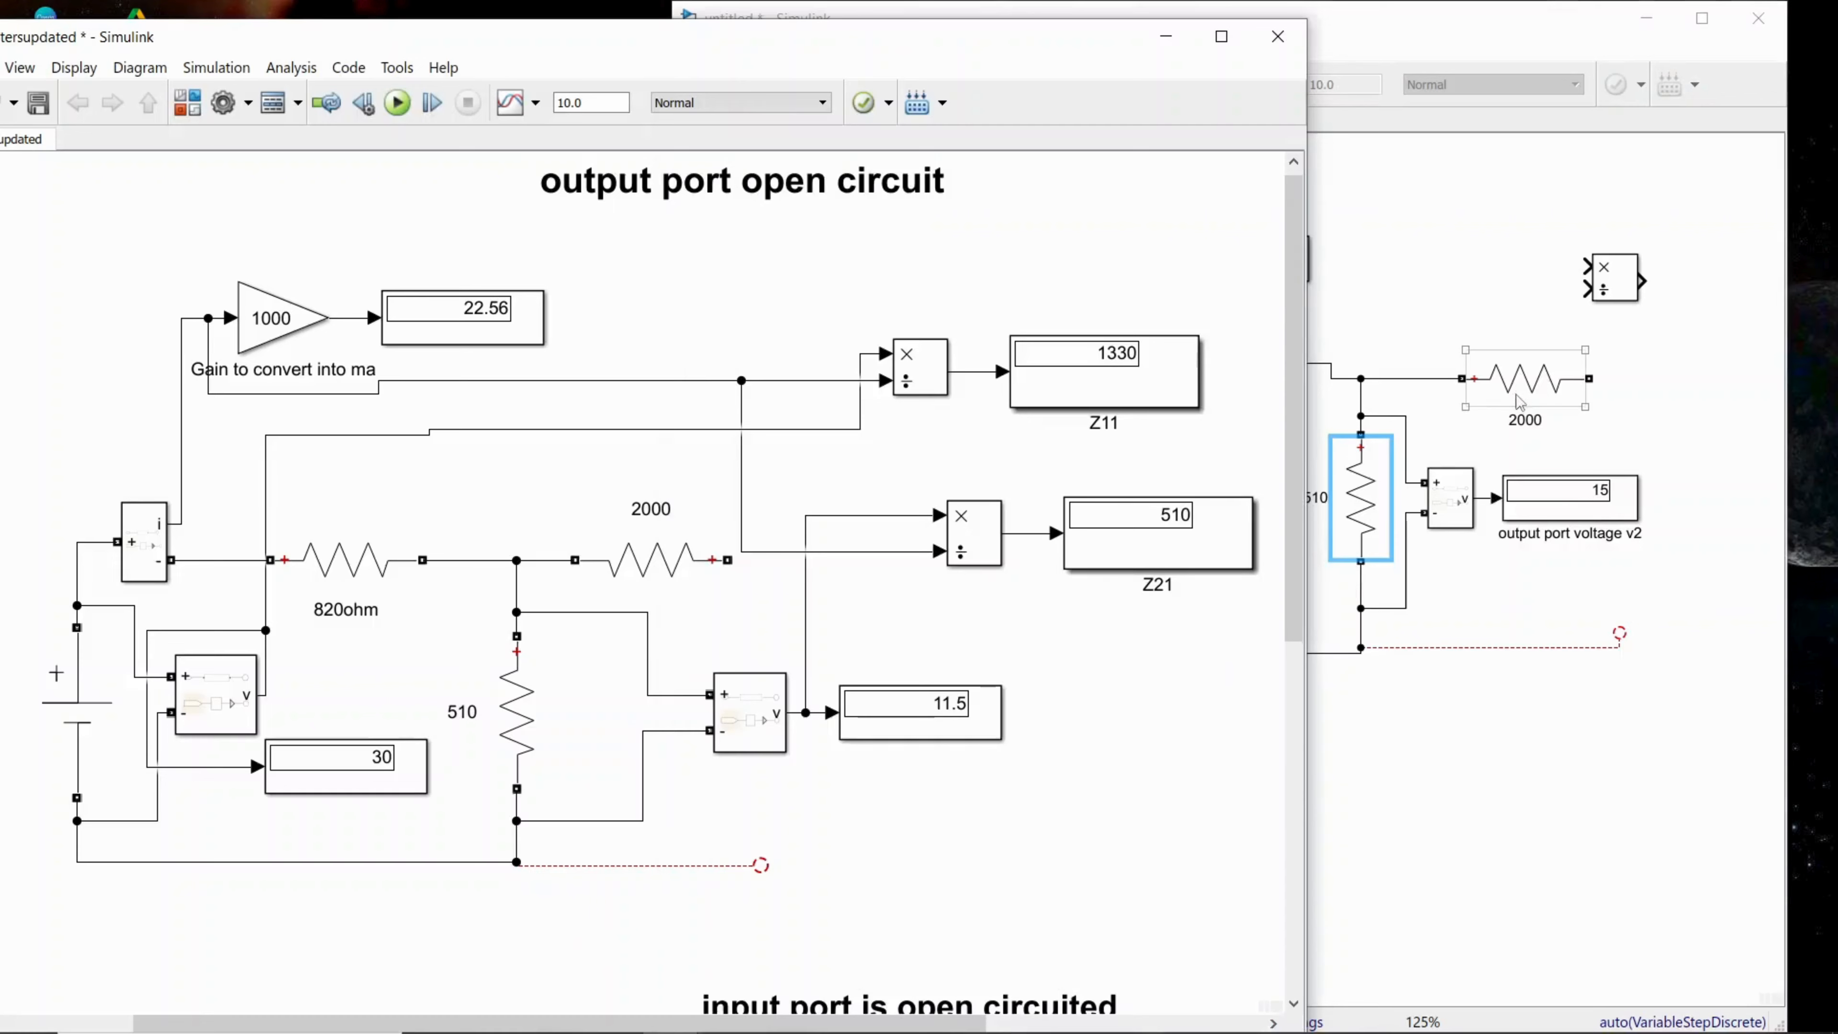
double_click(1046, 419)
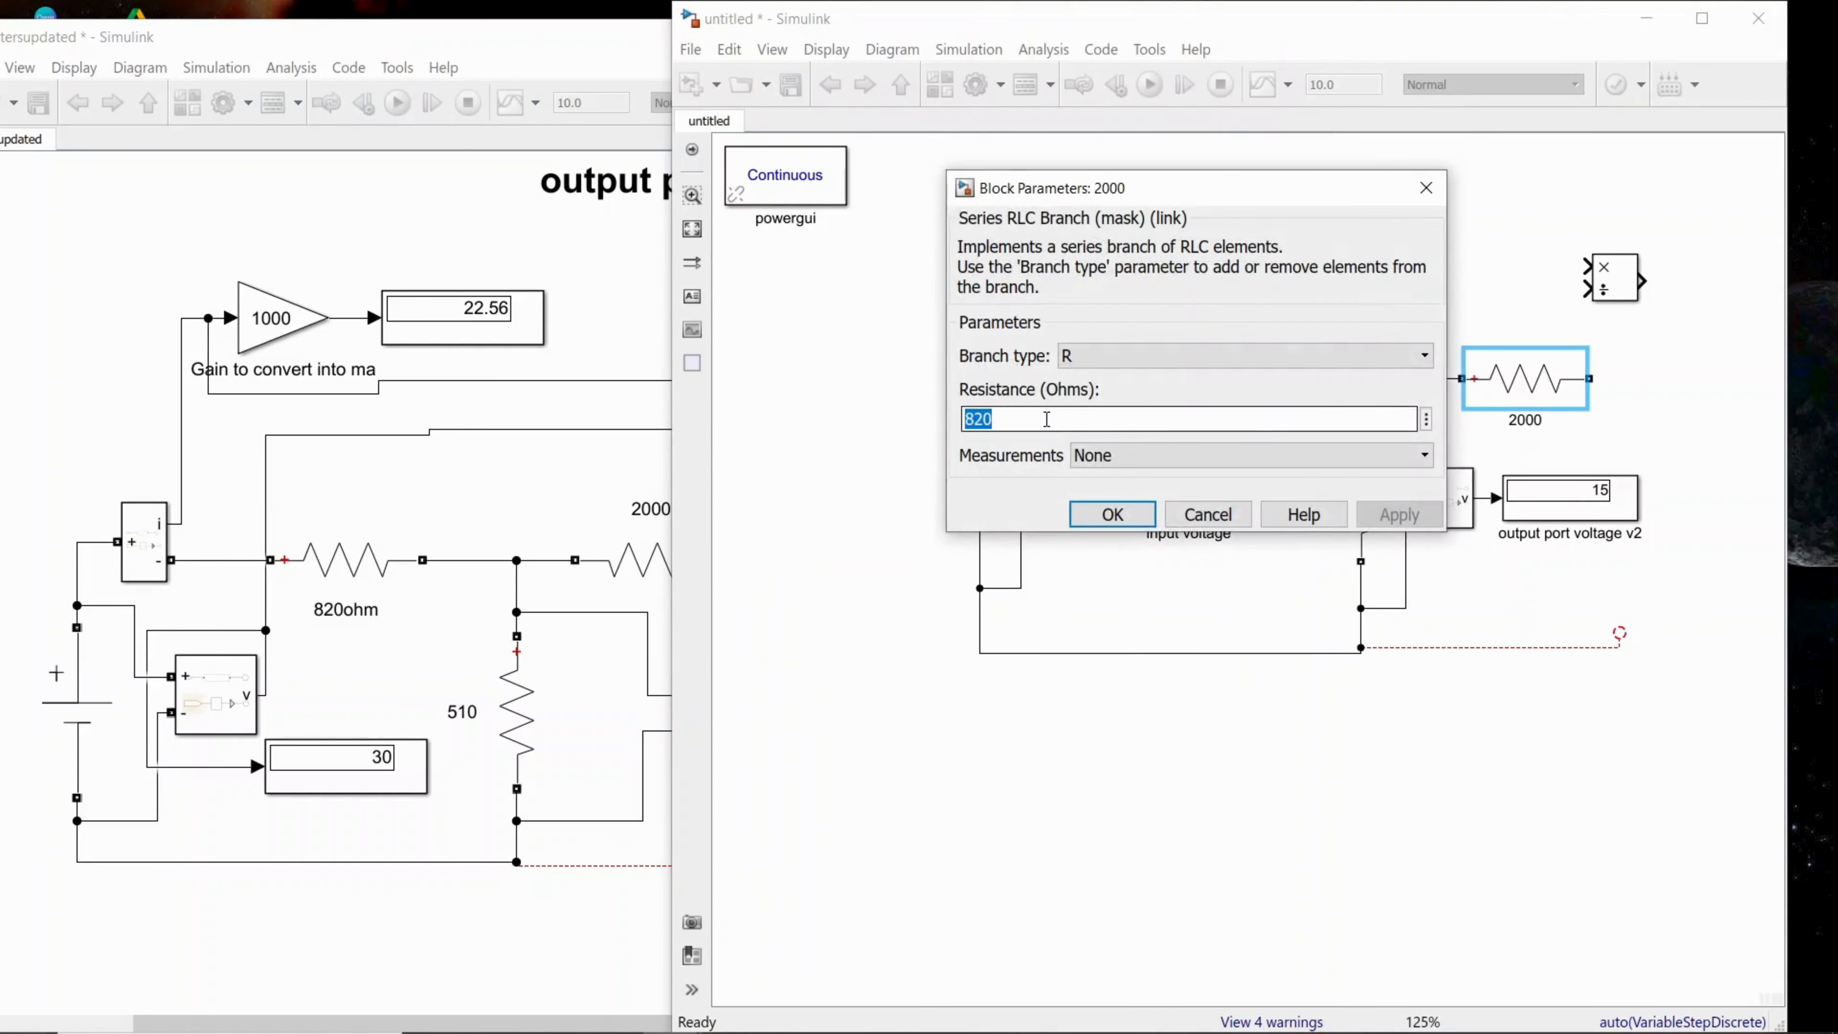
type("2")
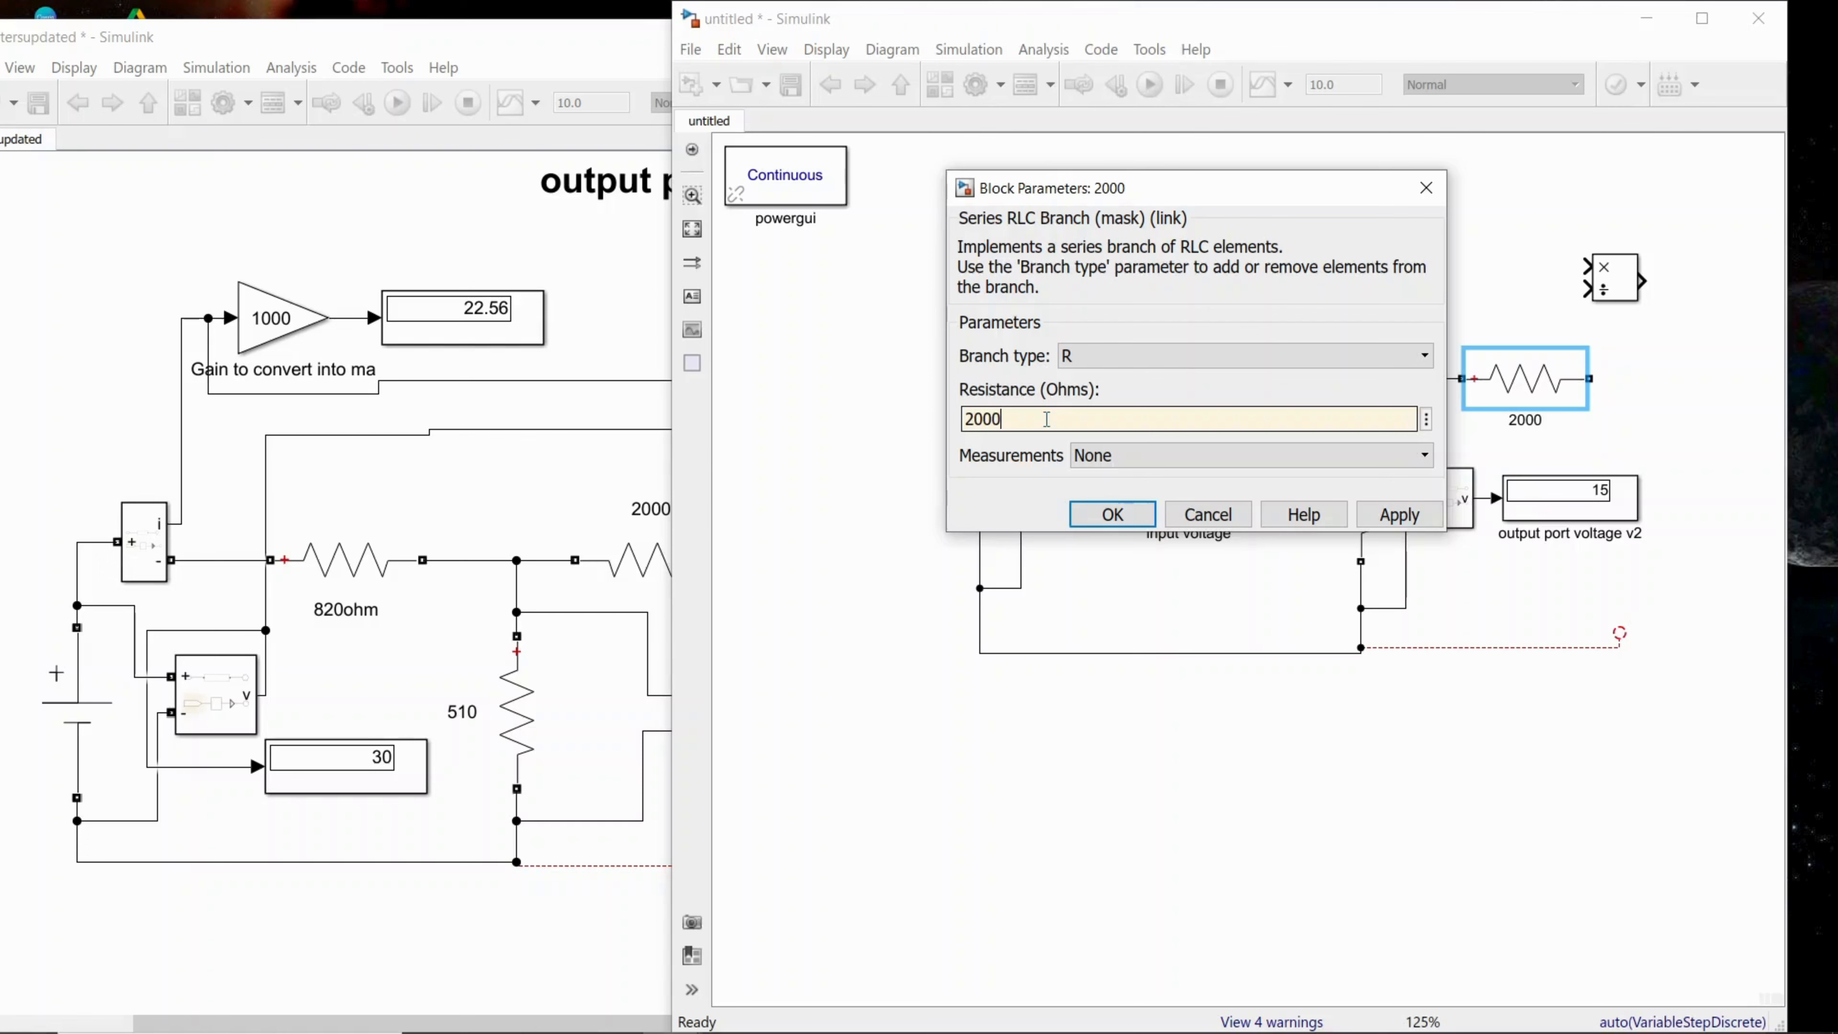
left_click(1427, 522)
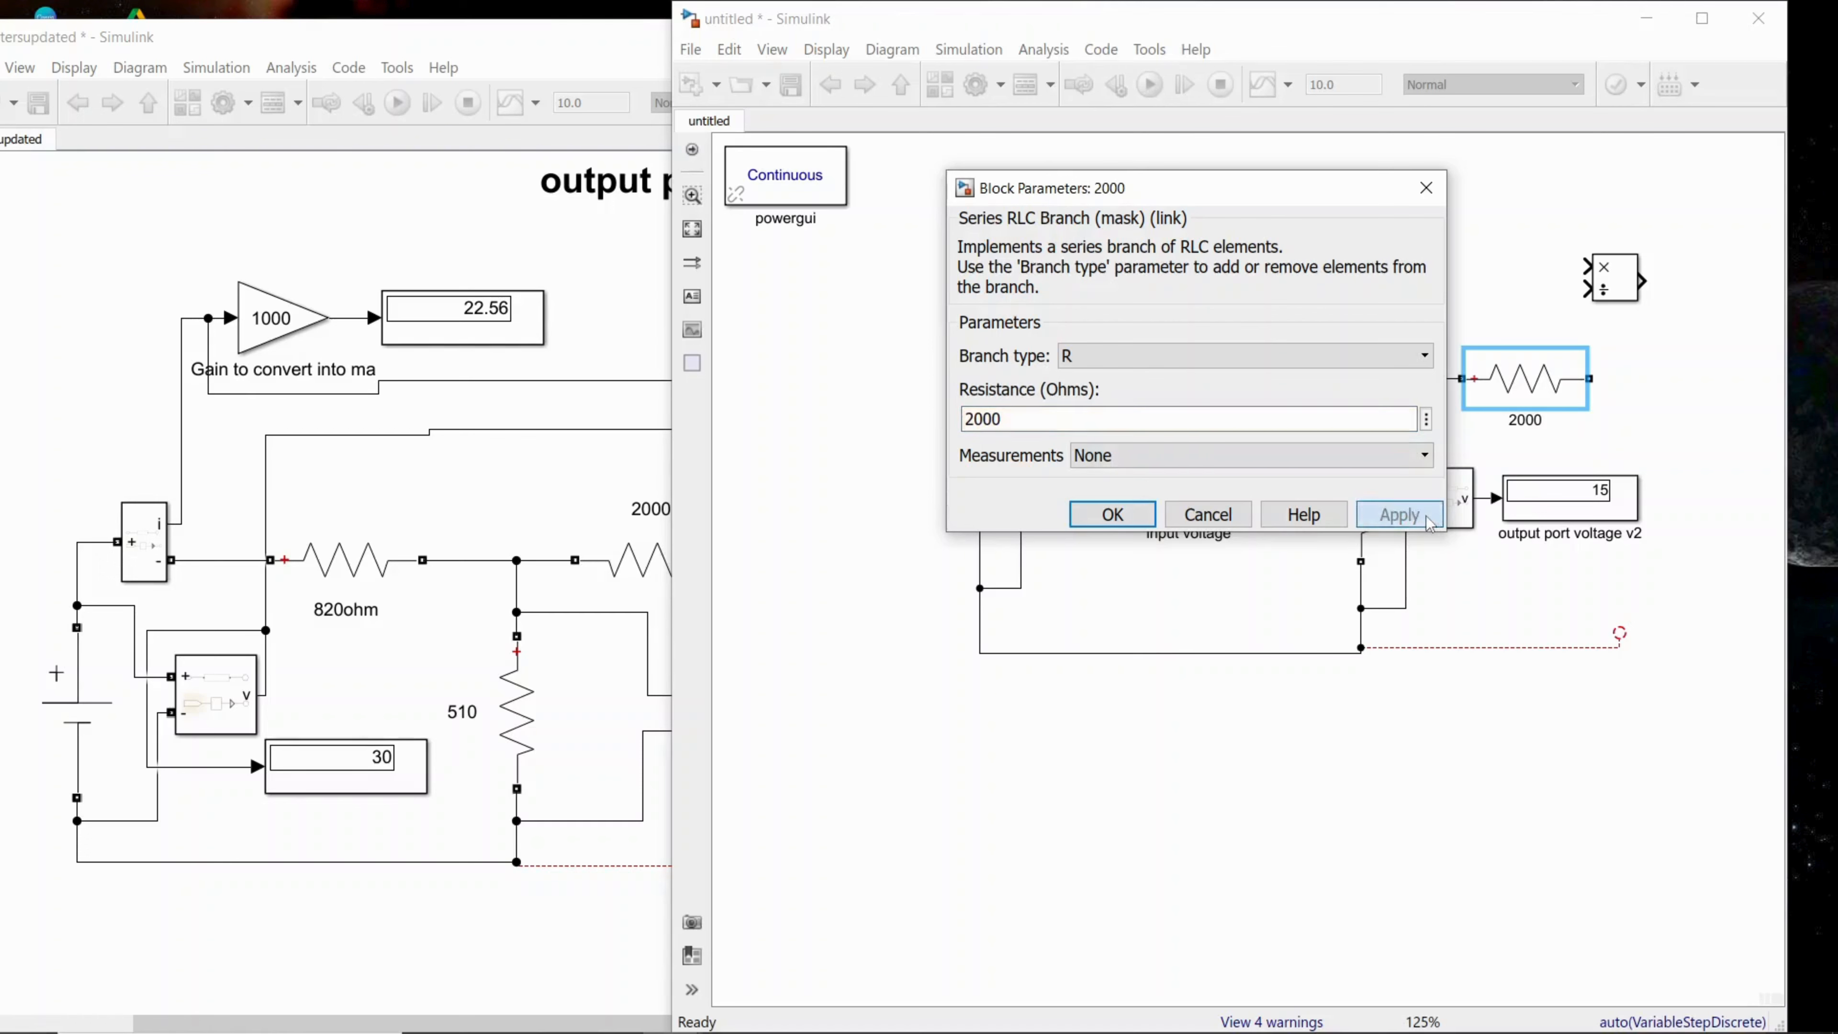
left_click(1097, 524)
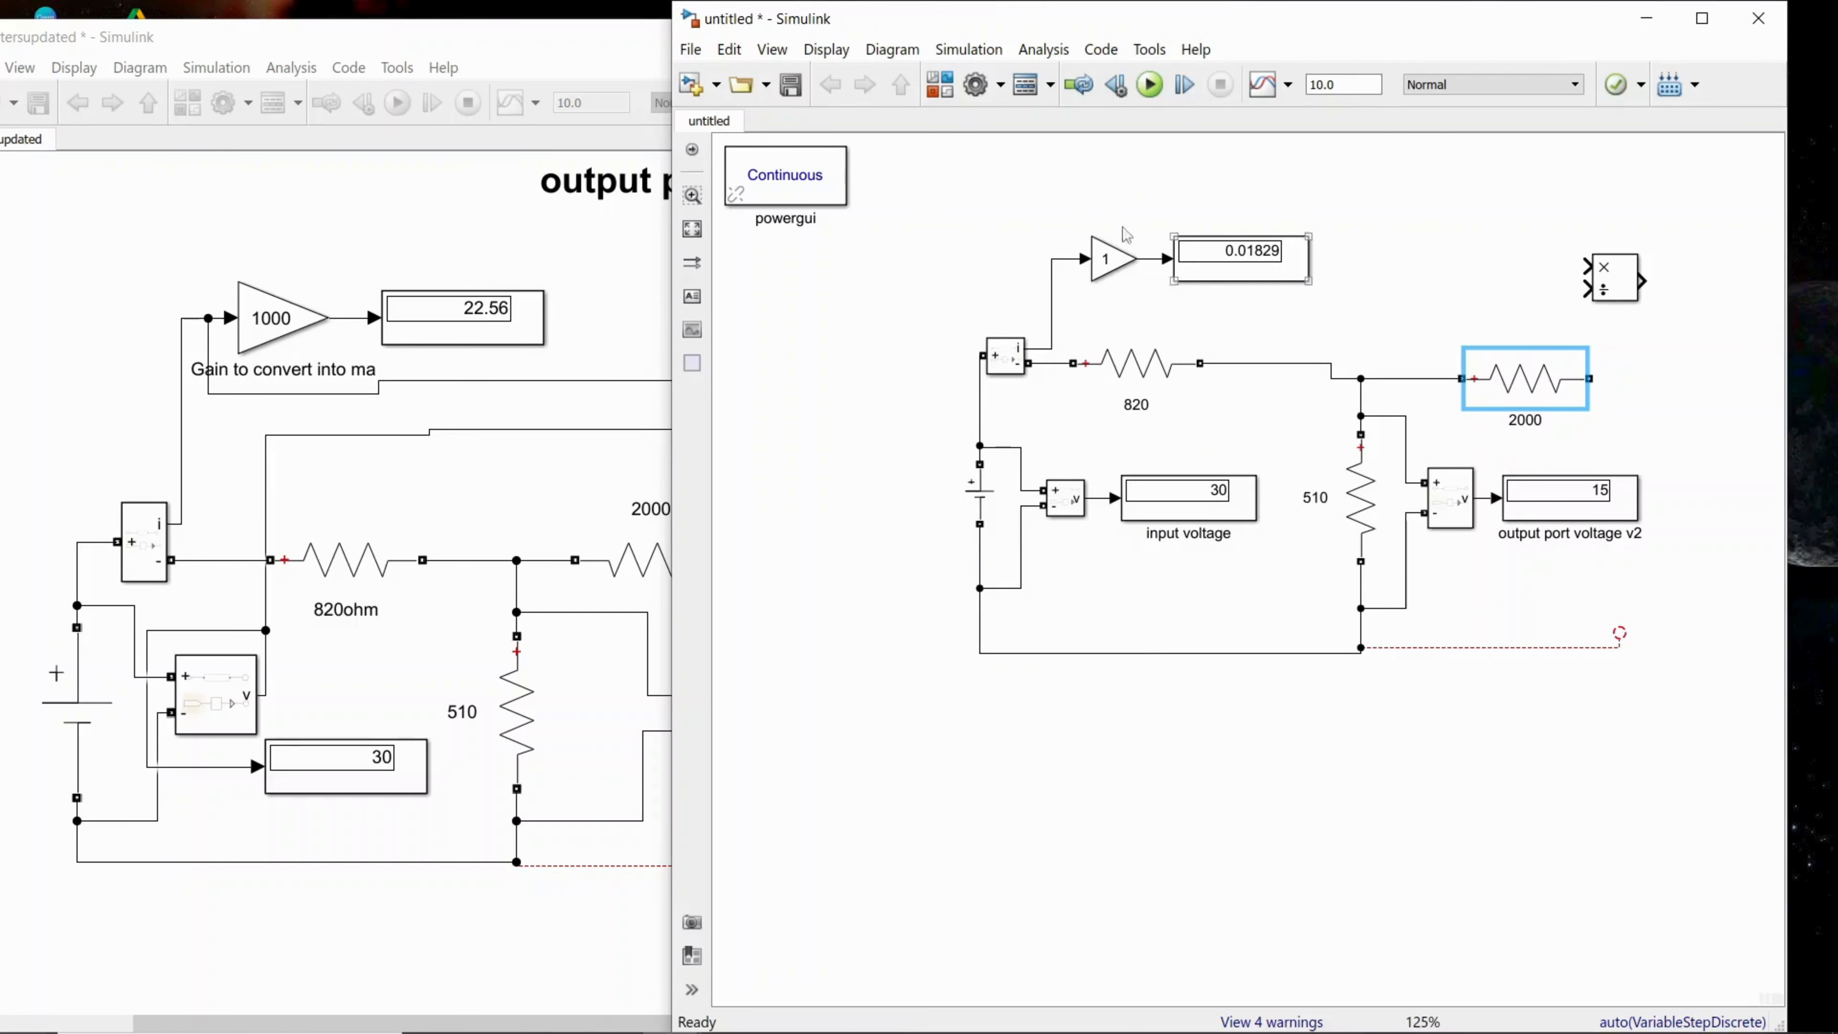
Step: Start saving the untitled model as a Simulink model with the file name zparamteryt
left_click(692, 50)
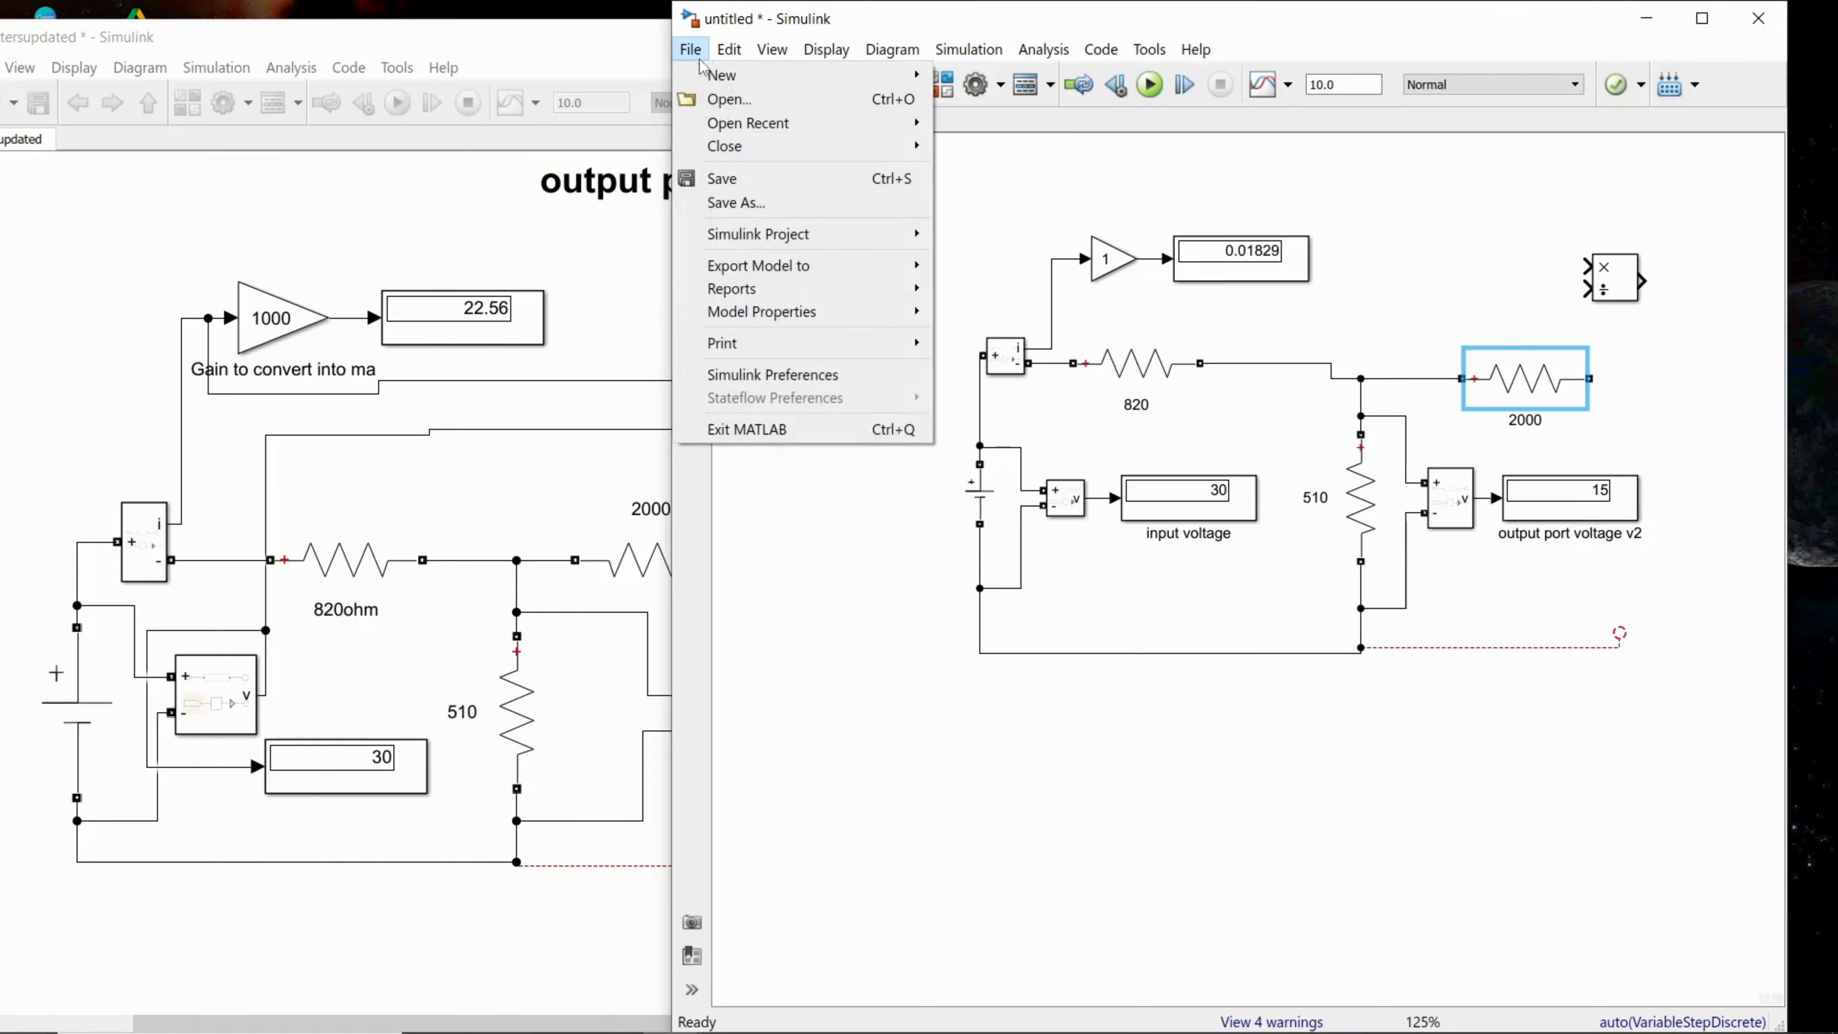
left_click(751, 181)
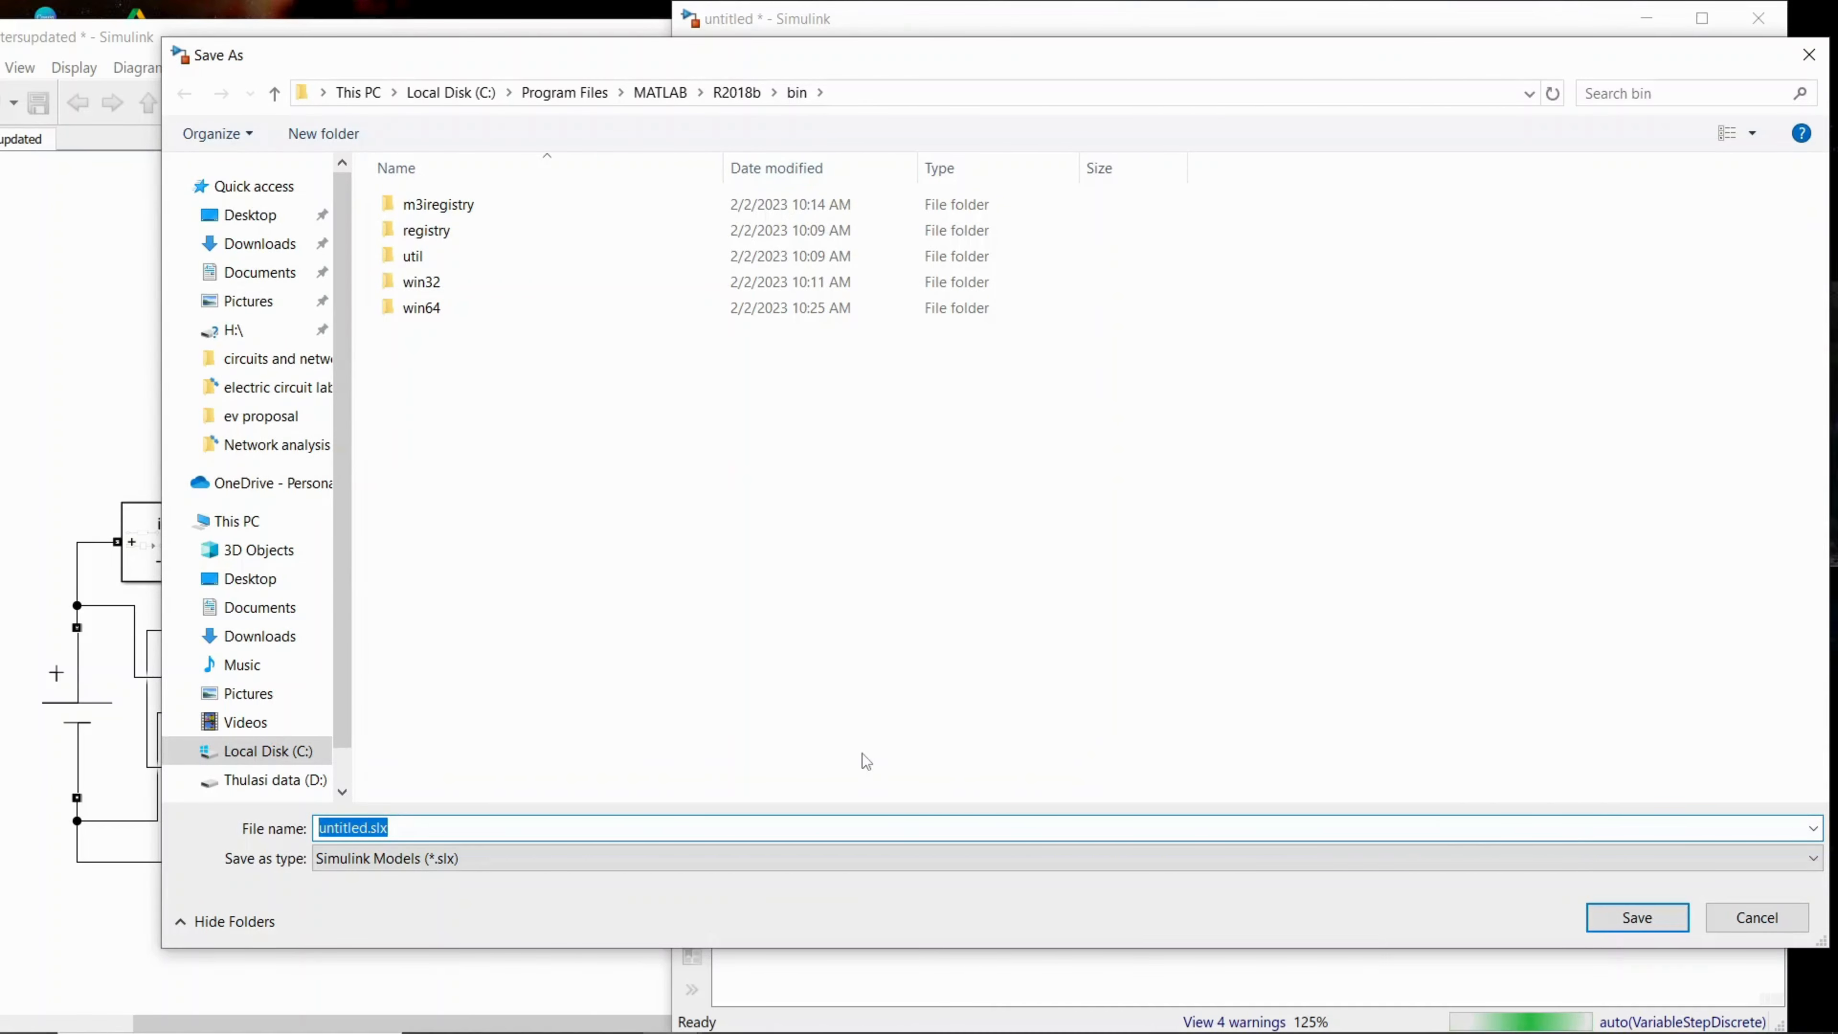
type("z")
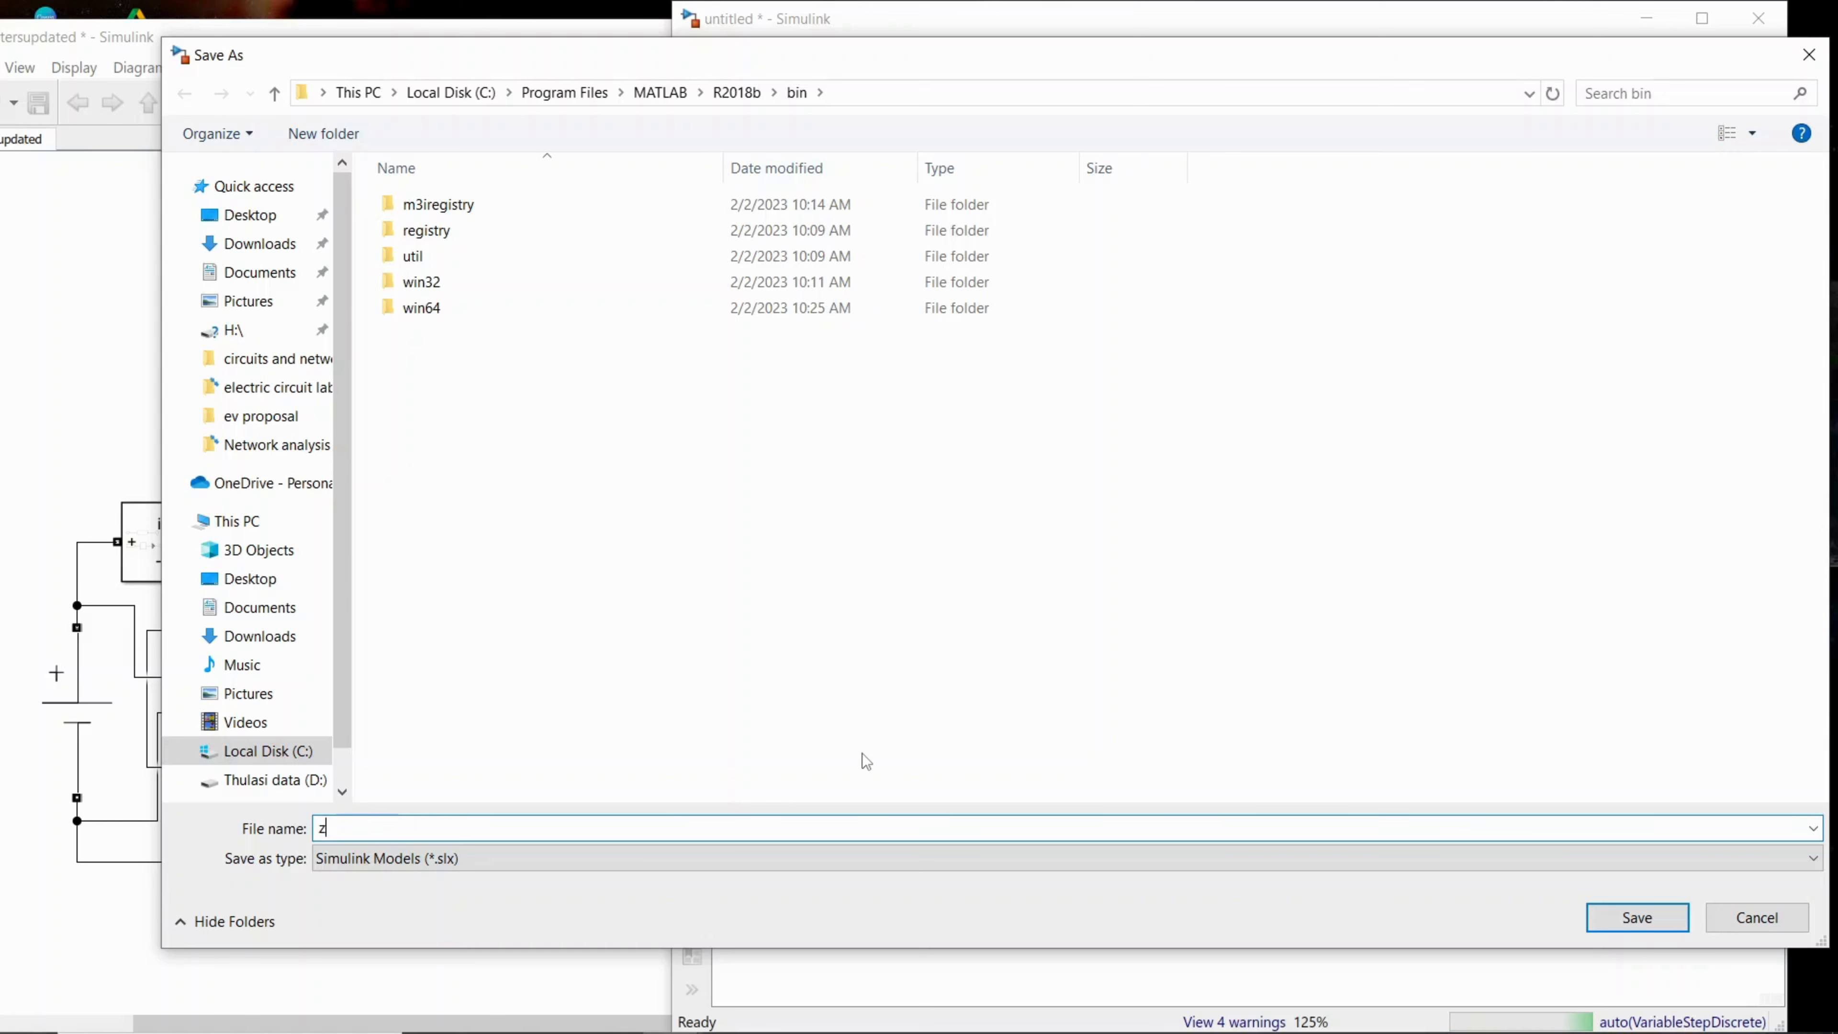
type("param")
type("tery")
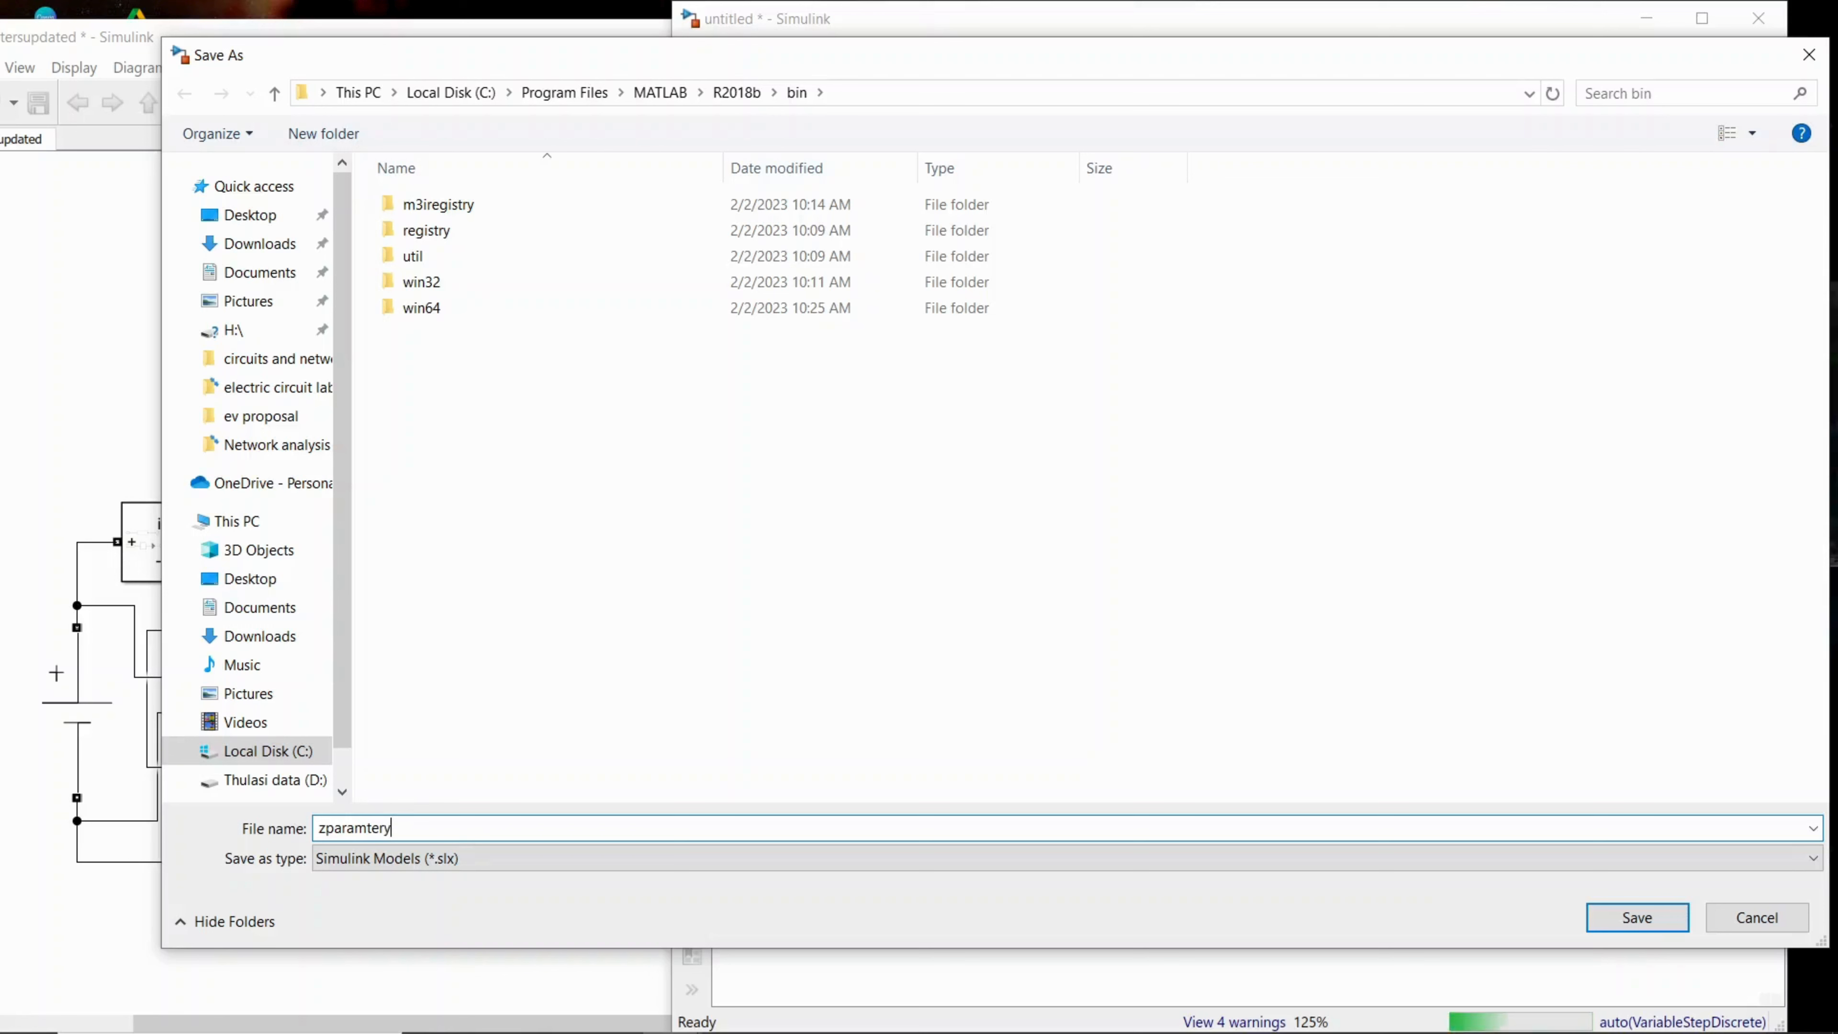
type("t")
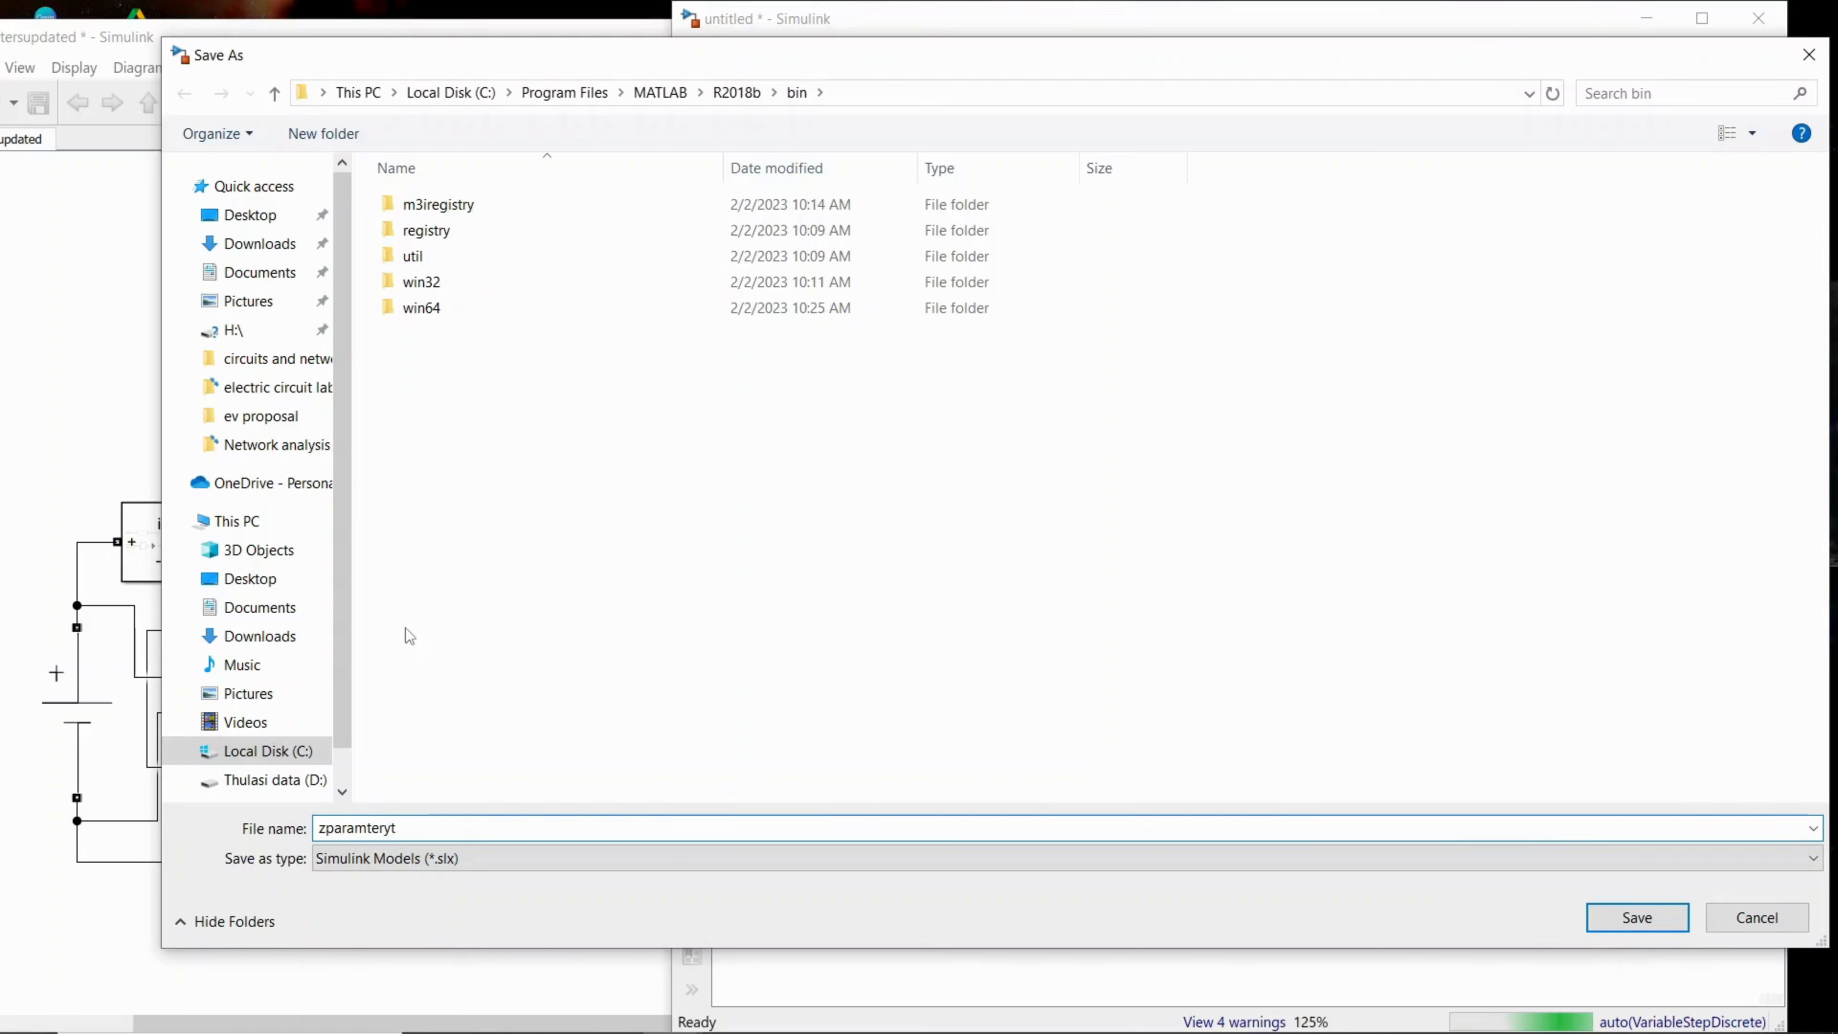
Step: Save the model on drive D in electric circuit lab matlab > Network analysis simul for ece > youtube demos
scroll(331, 680, "down", 1)
left_click(302, 733)
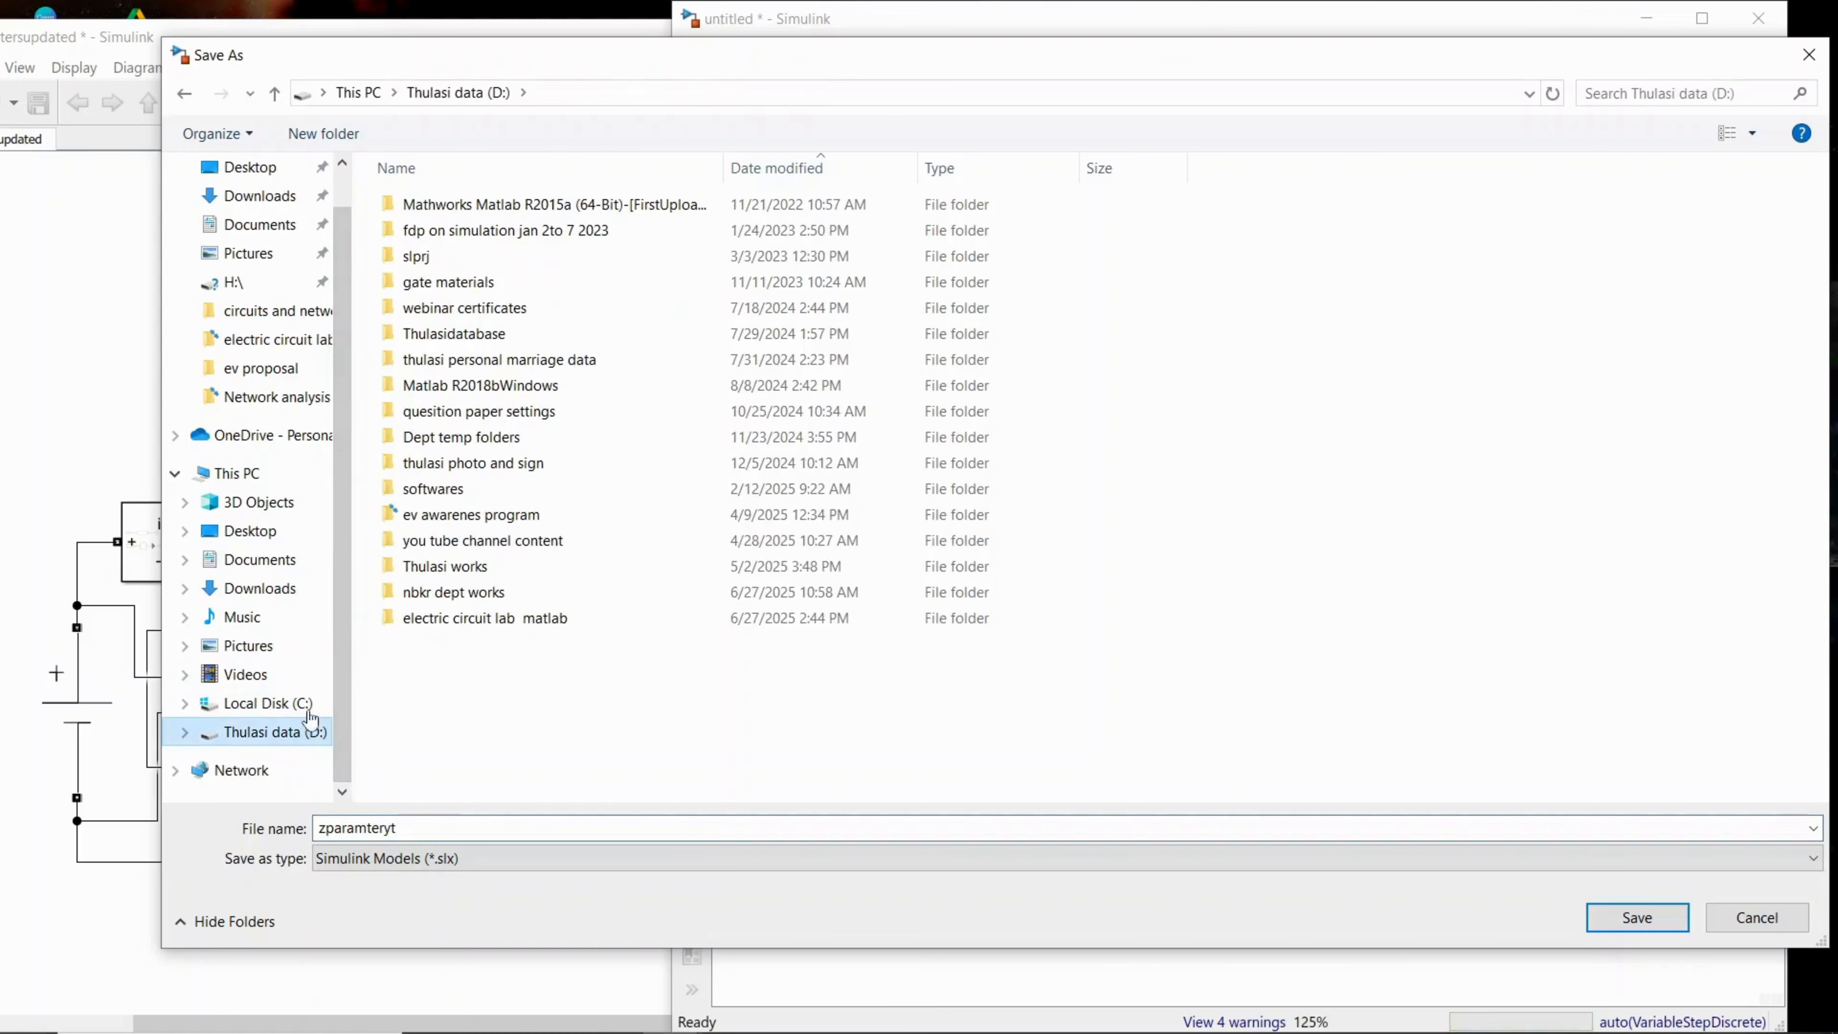
double_click(485, 618)
double_click(465, 232)
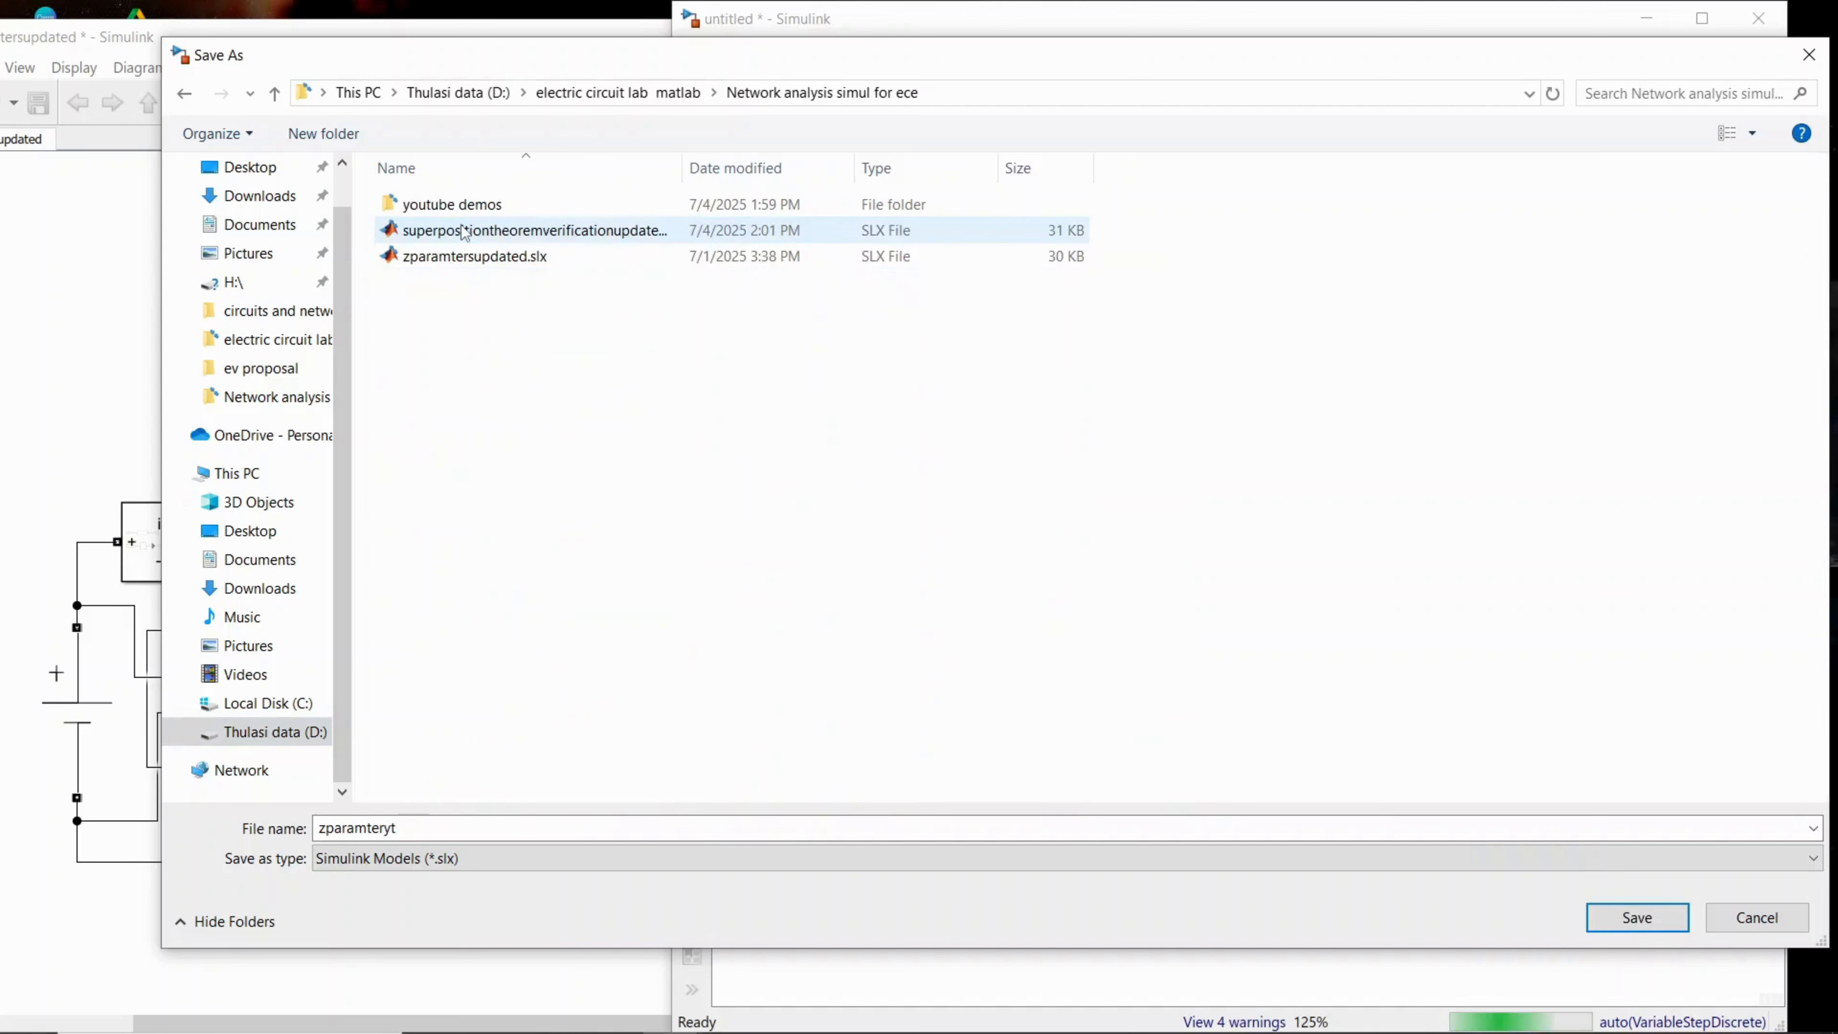
left_click(467, 209)
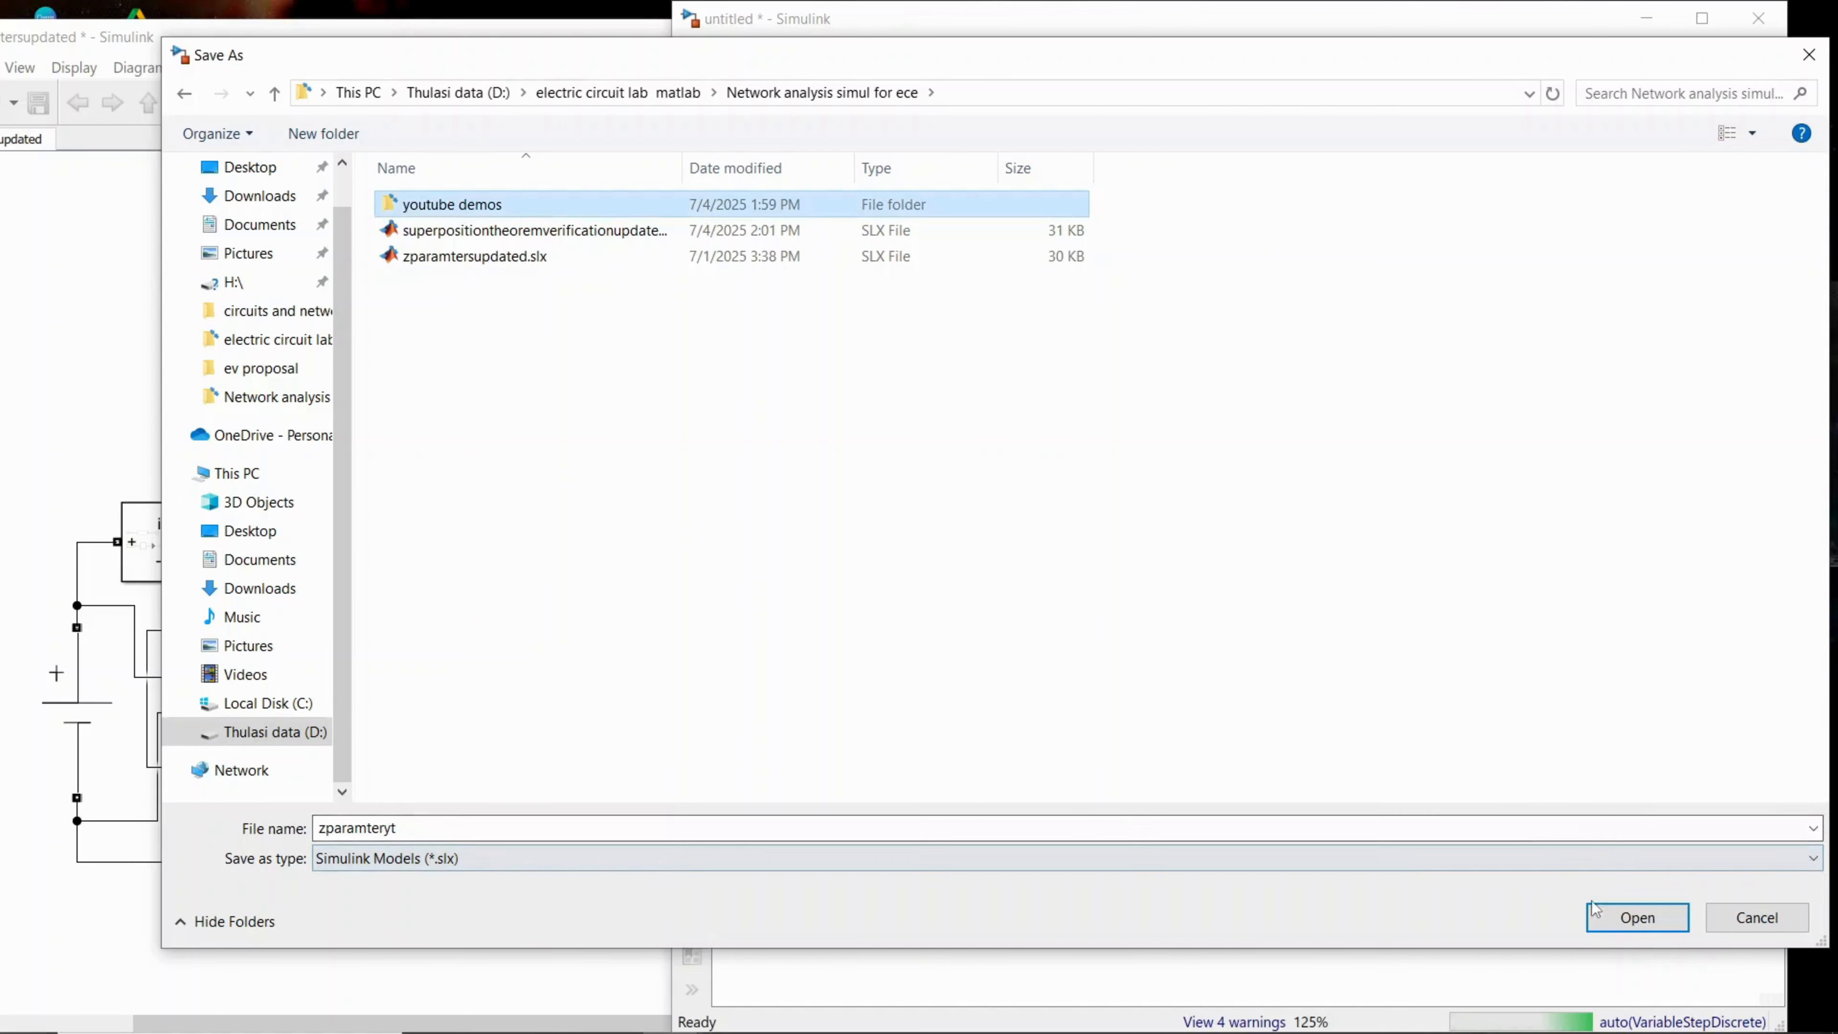
left_click(1613, 919)
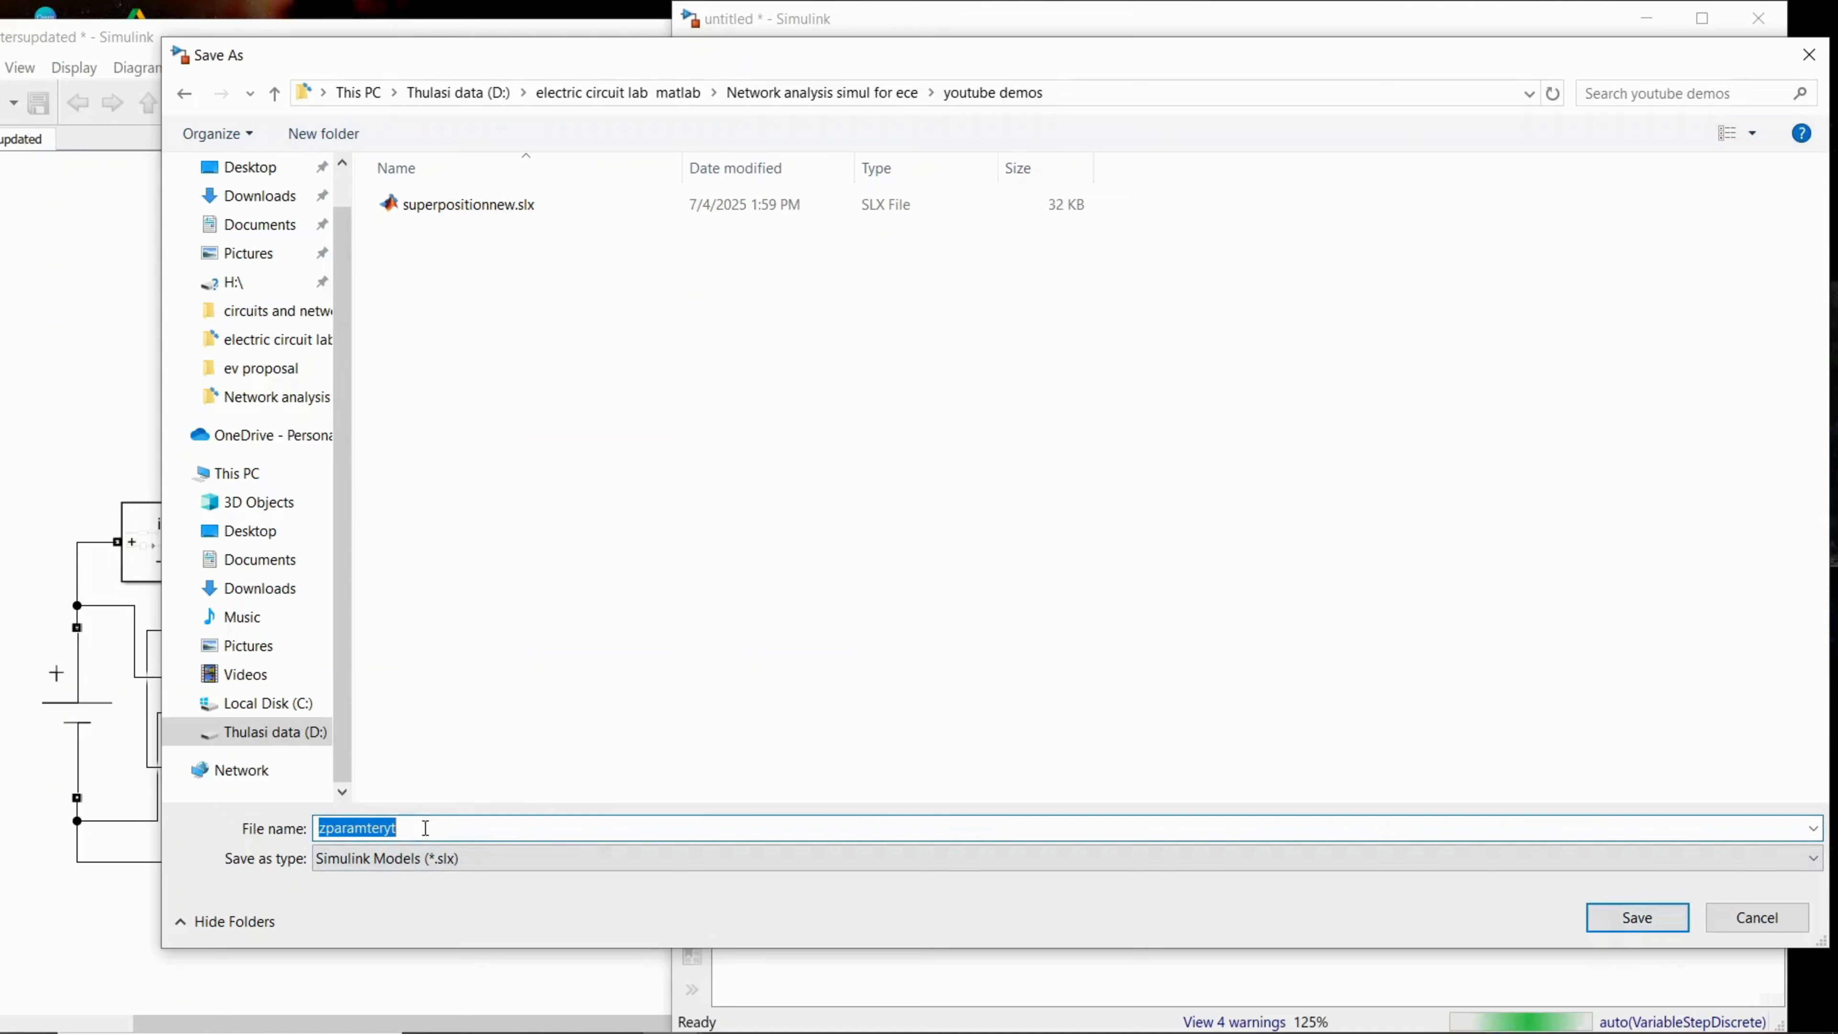
left_click(1599, 919)
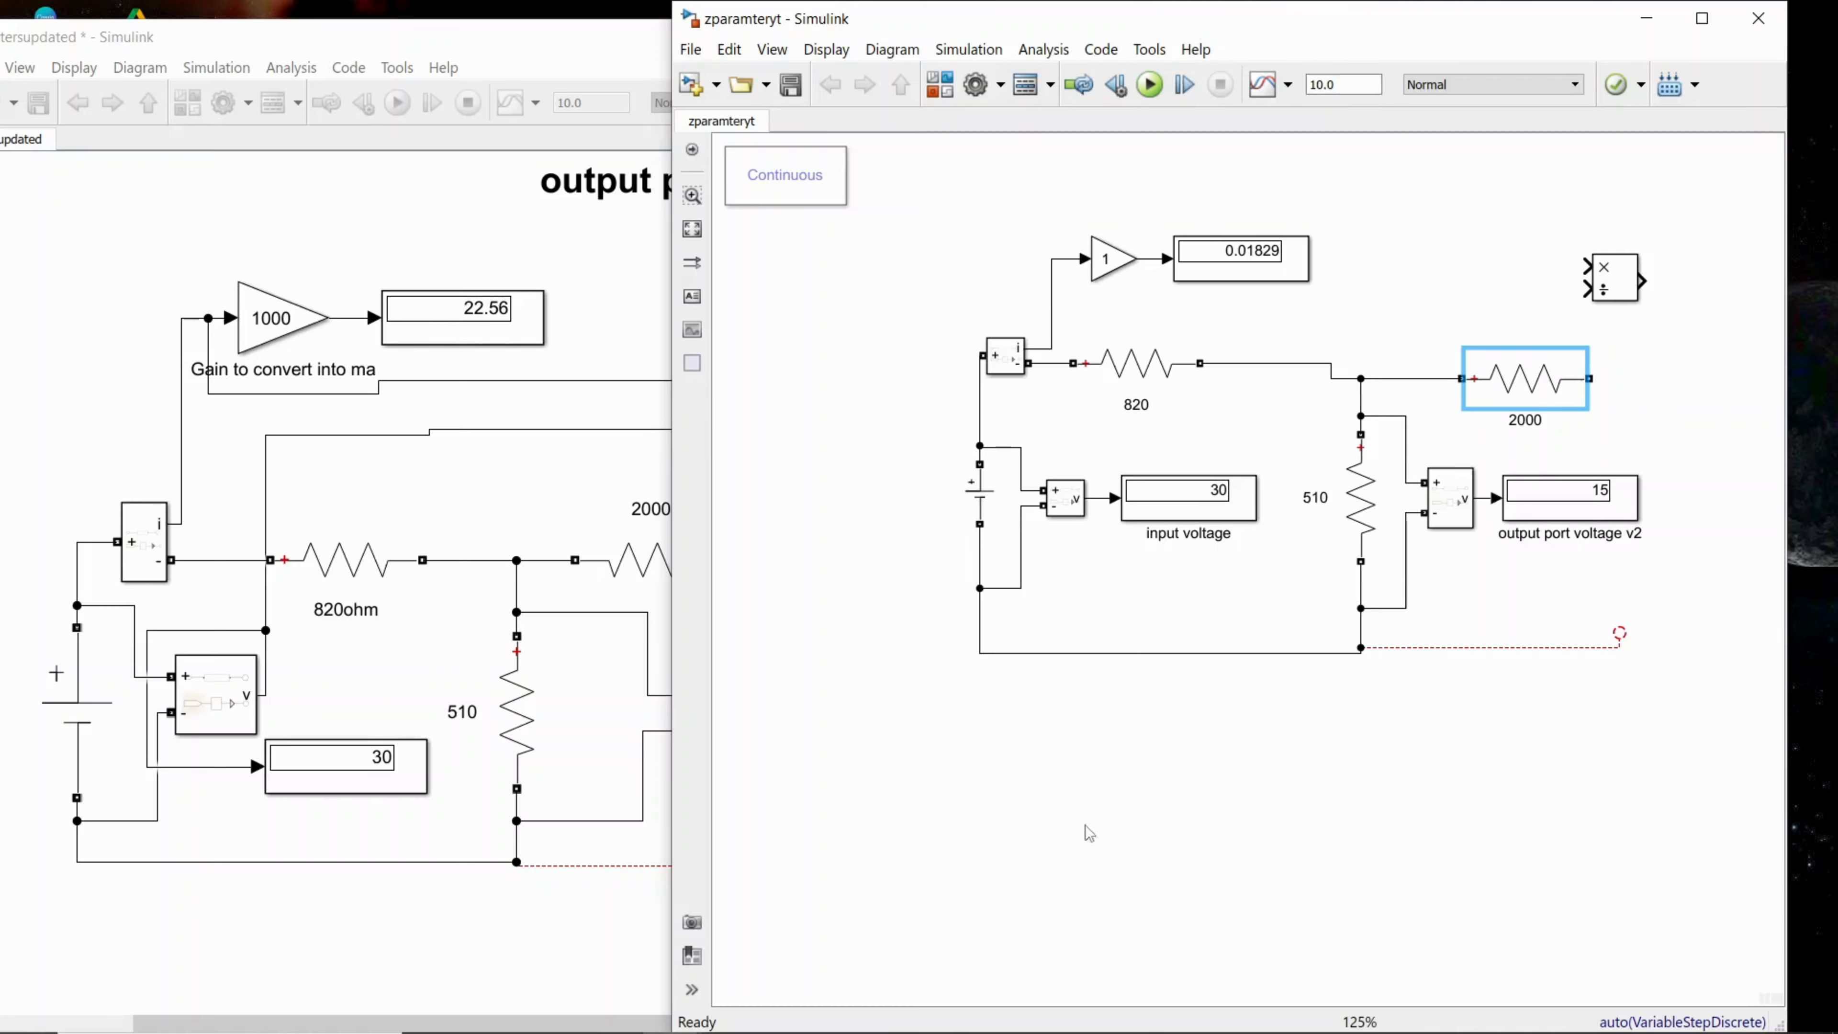
Step: Switch to OneNote and handwrite the equation V1 = Z11 I1 + Z12 I2 in the blank area below the existing notes
left_click(552, 1010)
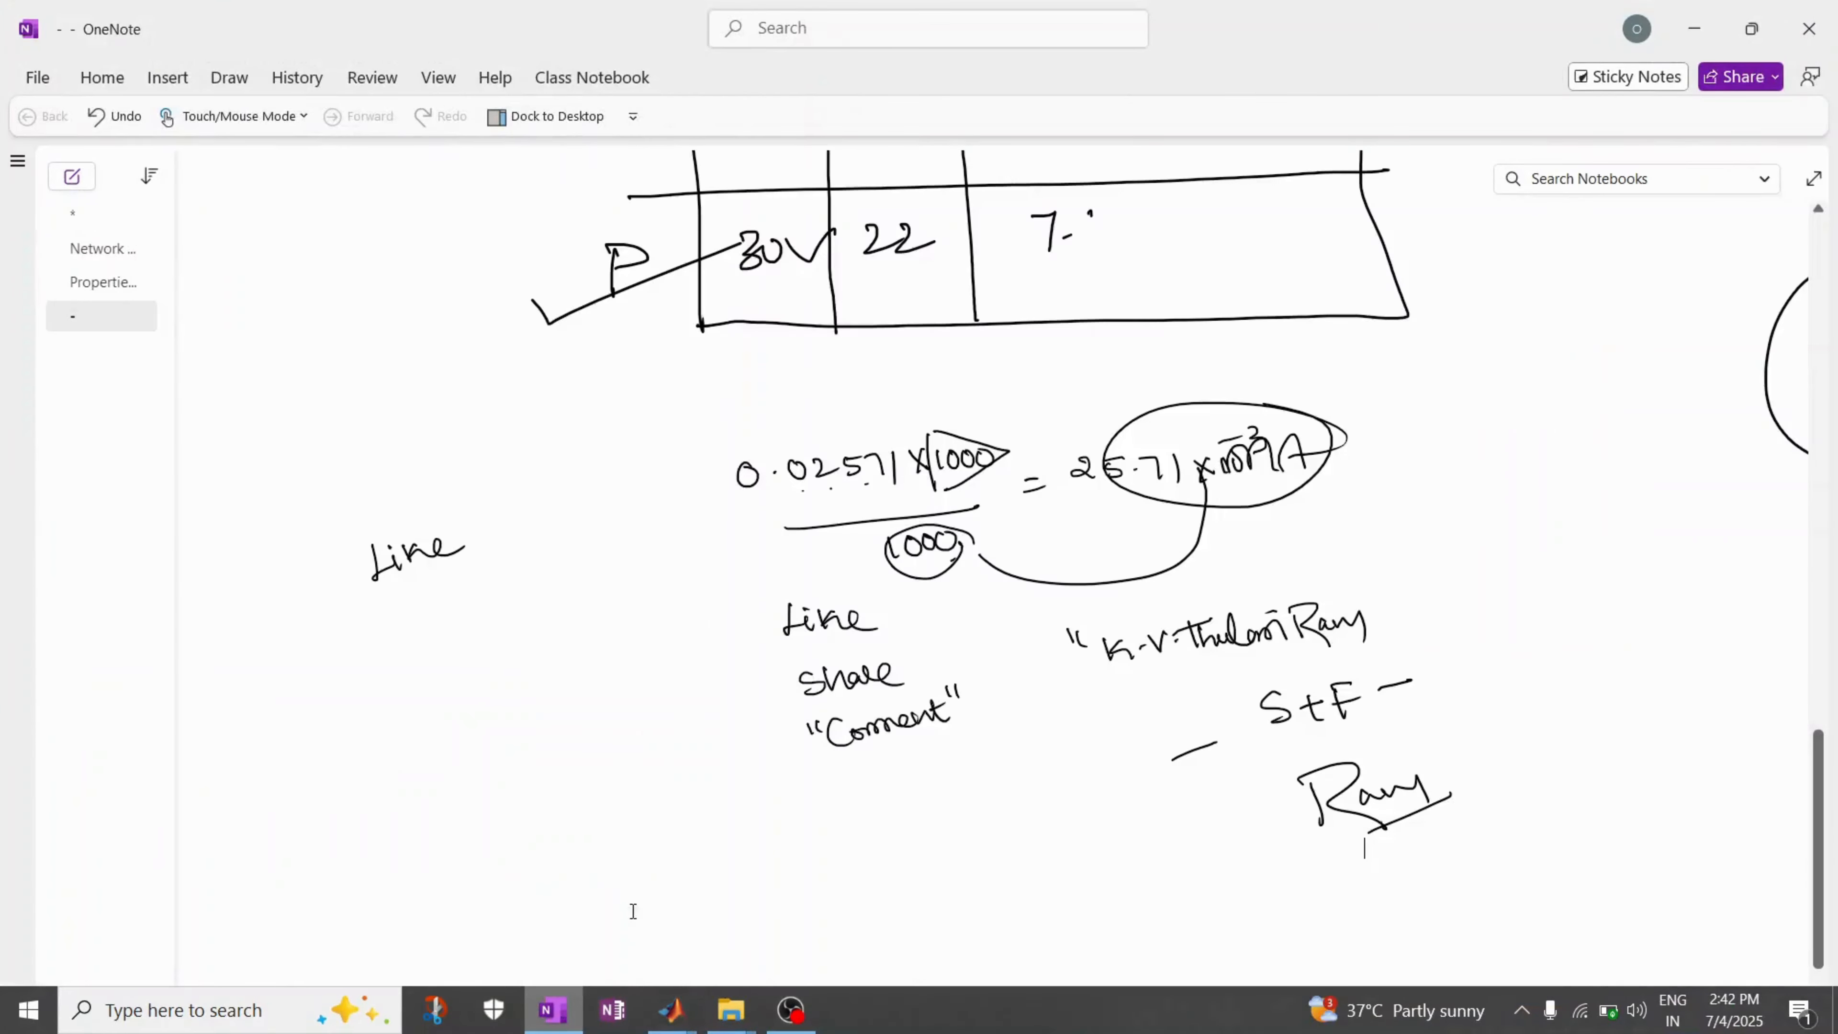
scroll(756, 709, "down", 6)
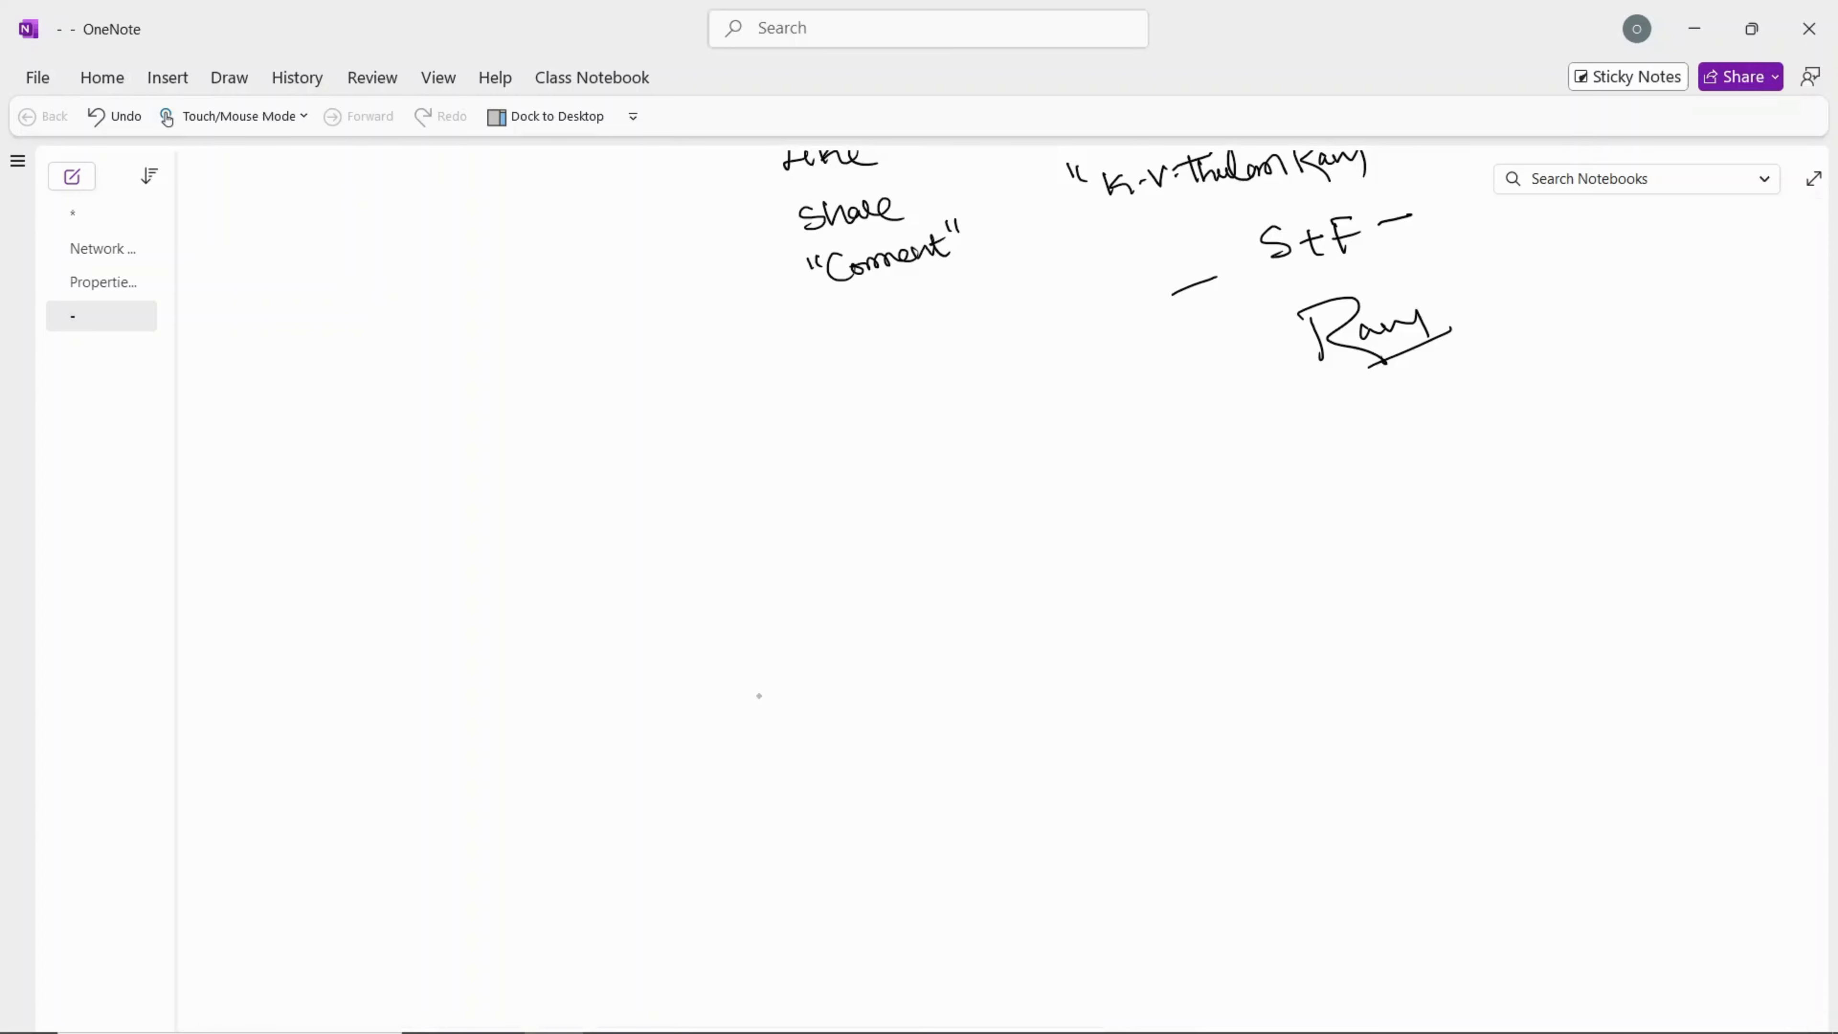
mouse_move(558, 433)
left_mouse_down()
mouse_move(568, 457)
mouse_move(574, 434)
mouse_move(696, 462)
left_mouse_up()
left_click_drag(687, 463, 774, 468)
mouse_move(798, 442)
left_mouse_down()
mouse_move(823, 443)
mouse_move(822, 465)
left_mouse_up()
left_click_drag(829, 456, 895, 463)
left_click_drag(866, 440, 925, 461)
Step: Handwrite the second equation, V2 = Z21 I1 + Z22 I2, beneath the V1 equation
left_click_drag(557, 506, 598, 535)
left_click_drag(608, 526, 683, 534)
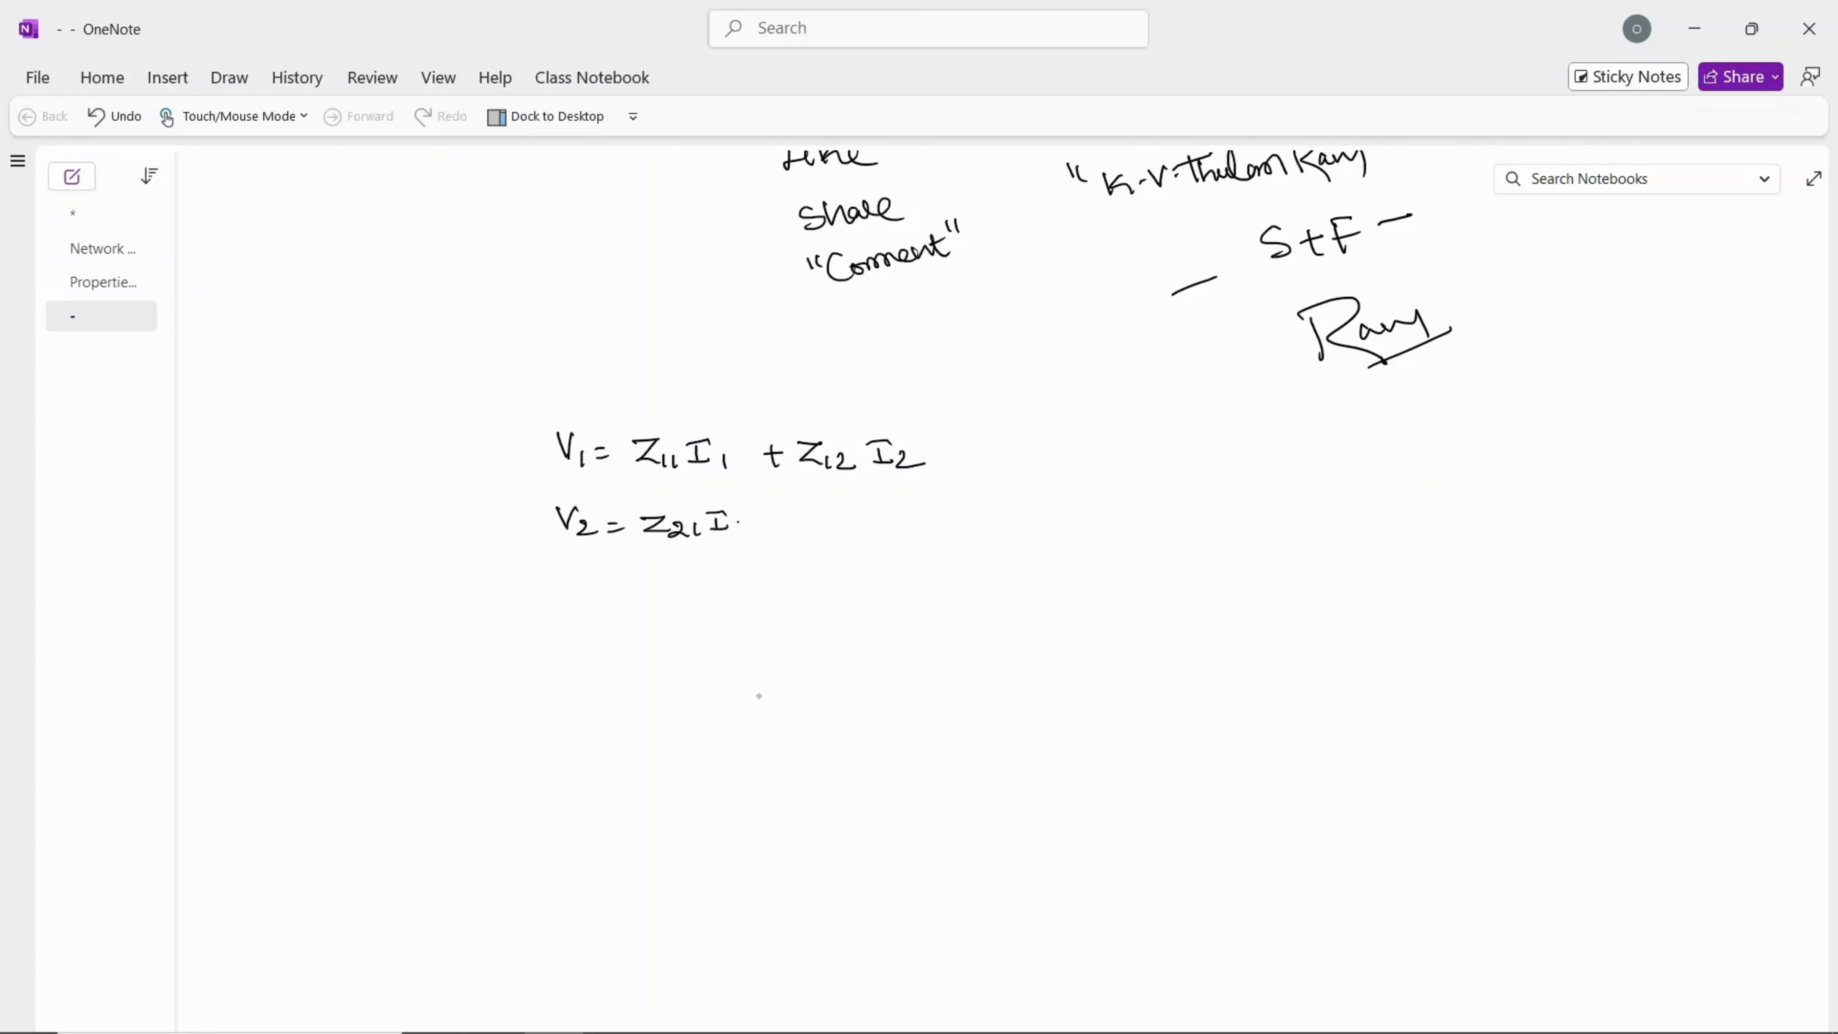
left_click_drag(792, 509, 791, 528)
left_click_drag(812, 511, 839, 527)
left_click_drag(835, 517, 852, 528)
left_click_drag(851, 516, 899, 521)
left_click_drag(872, 506, 938, 528)
Step: Strike through the Z12 I2 and Z22 I2 terms with one diagonal line and write I2 = 0 below the equations
left_click_drag(766, 407, 910, 542)
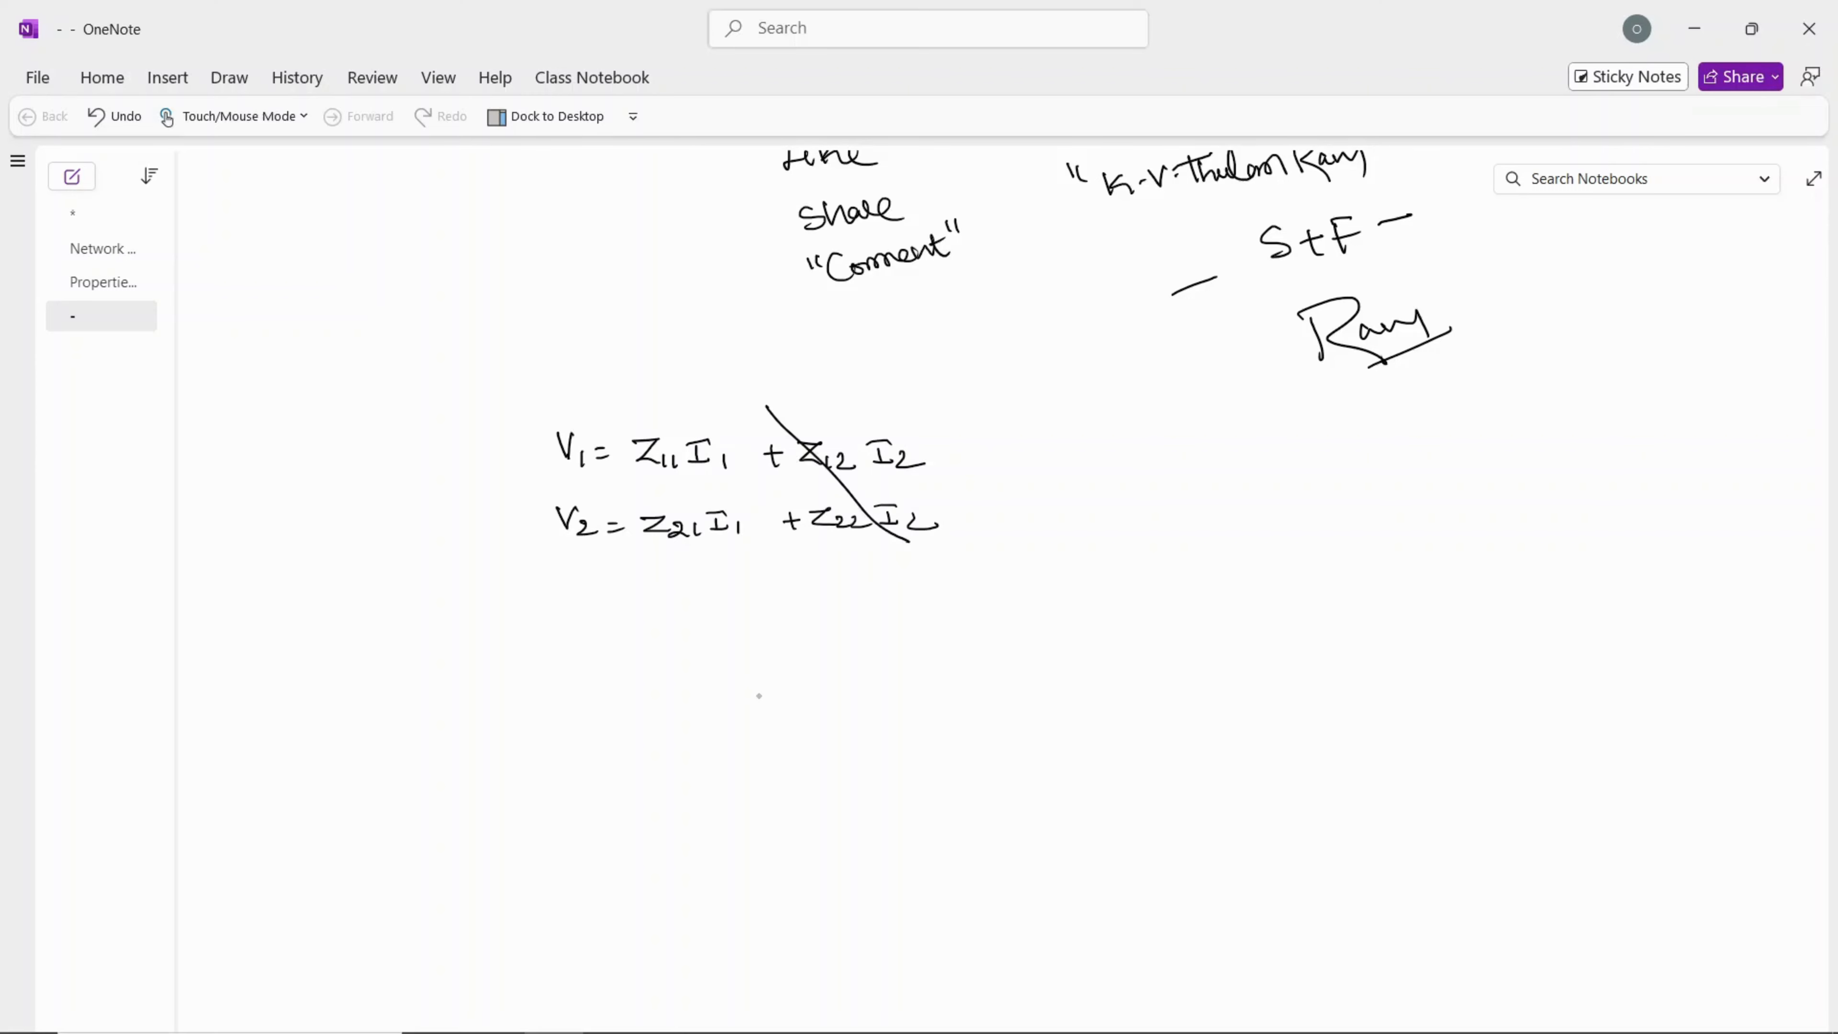
left_click_drag(595, 607, 626, 605)
mouse_move(594, 588)
left_mouse_down()
mouse_move(620, 585)
mouse_move(632, 610)
mouse_move(677, 604)
left_mouse_up()
mouse_move(705, 590)
left_mouse_down()
mouse_move(699, 609)
mouse_move(706, 589)
left_mouse_up()
Step: Draw an opening square bracket beneath I2 = 0 and add tick marks above Z11 and Z21 in the equations
mouse_move(612, 632)
left_mouse_down()
mouse_move(610, 762)
mouse_move(663, 761)
left_mouse_up()
left_click_drag(655, 420, 681, 413)
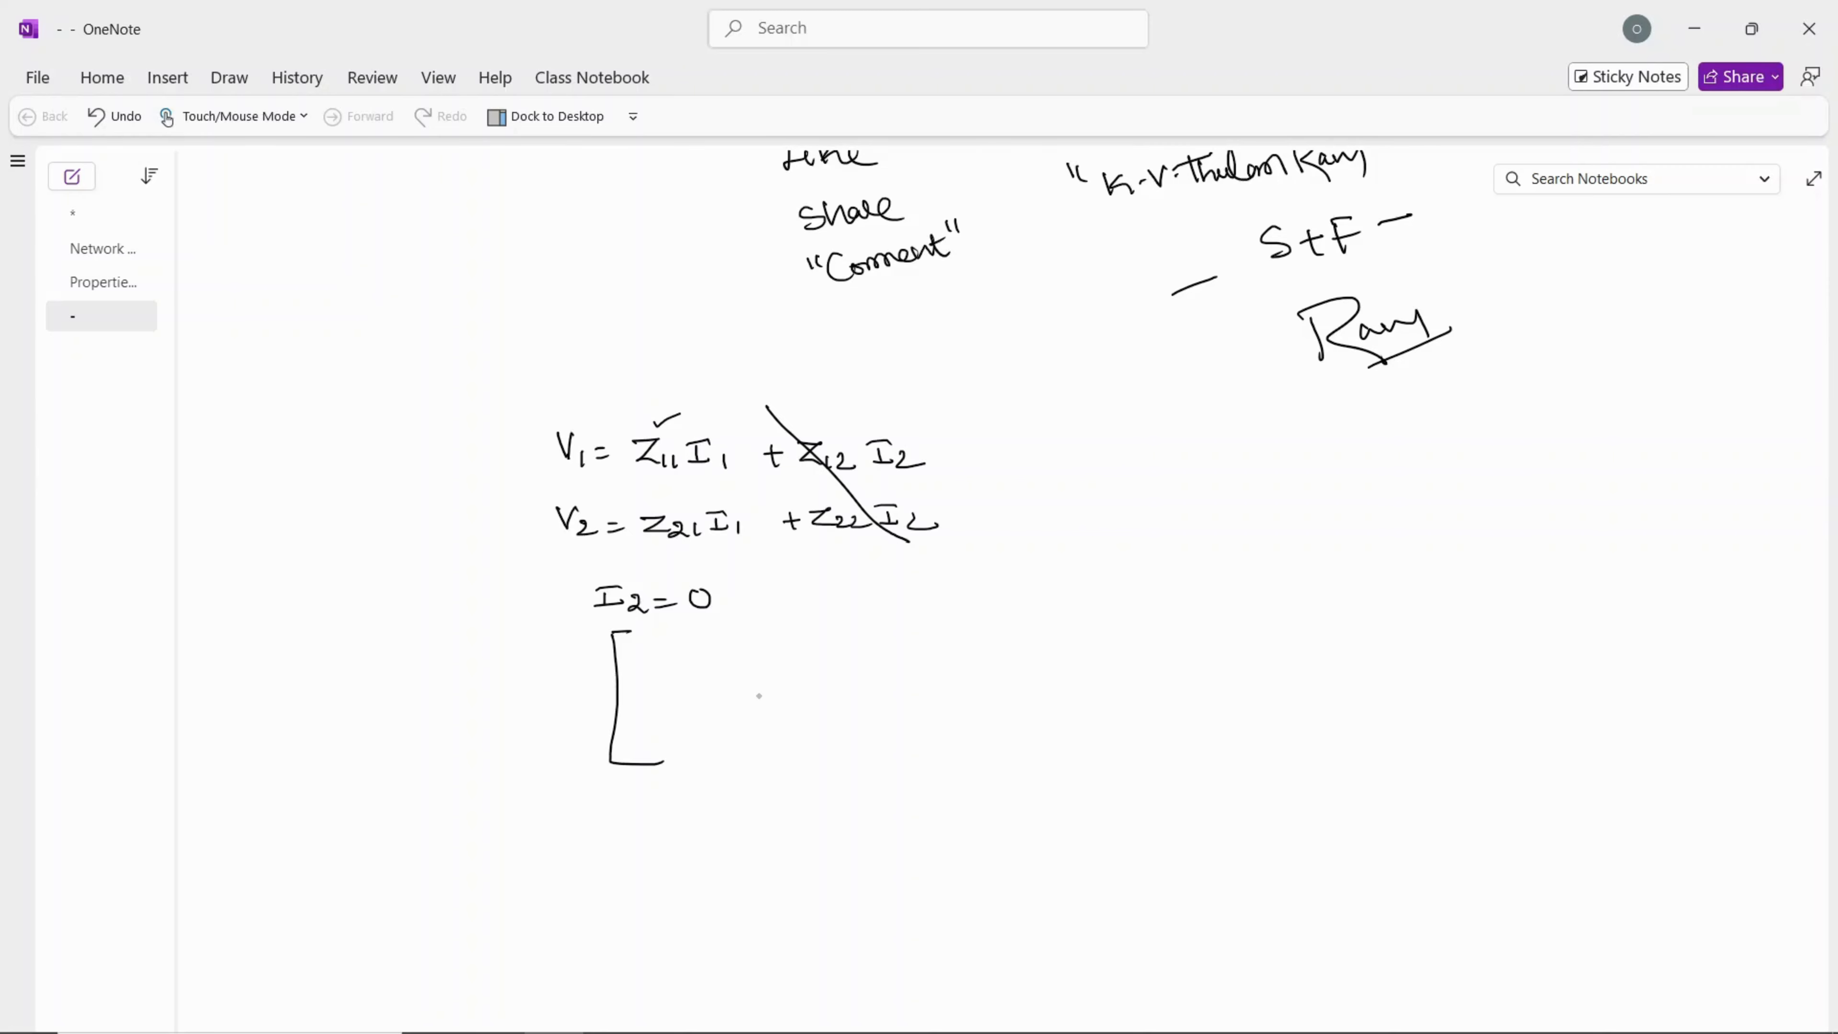
left_click_drag(667, 504, 691, 497)
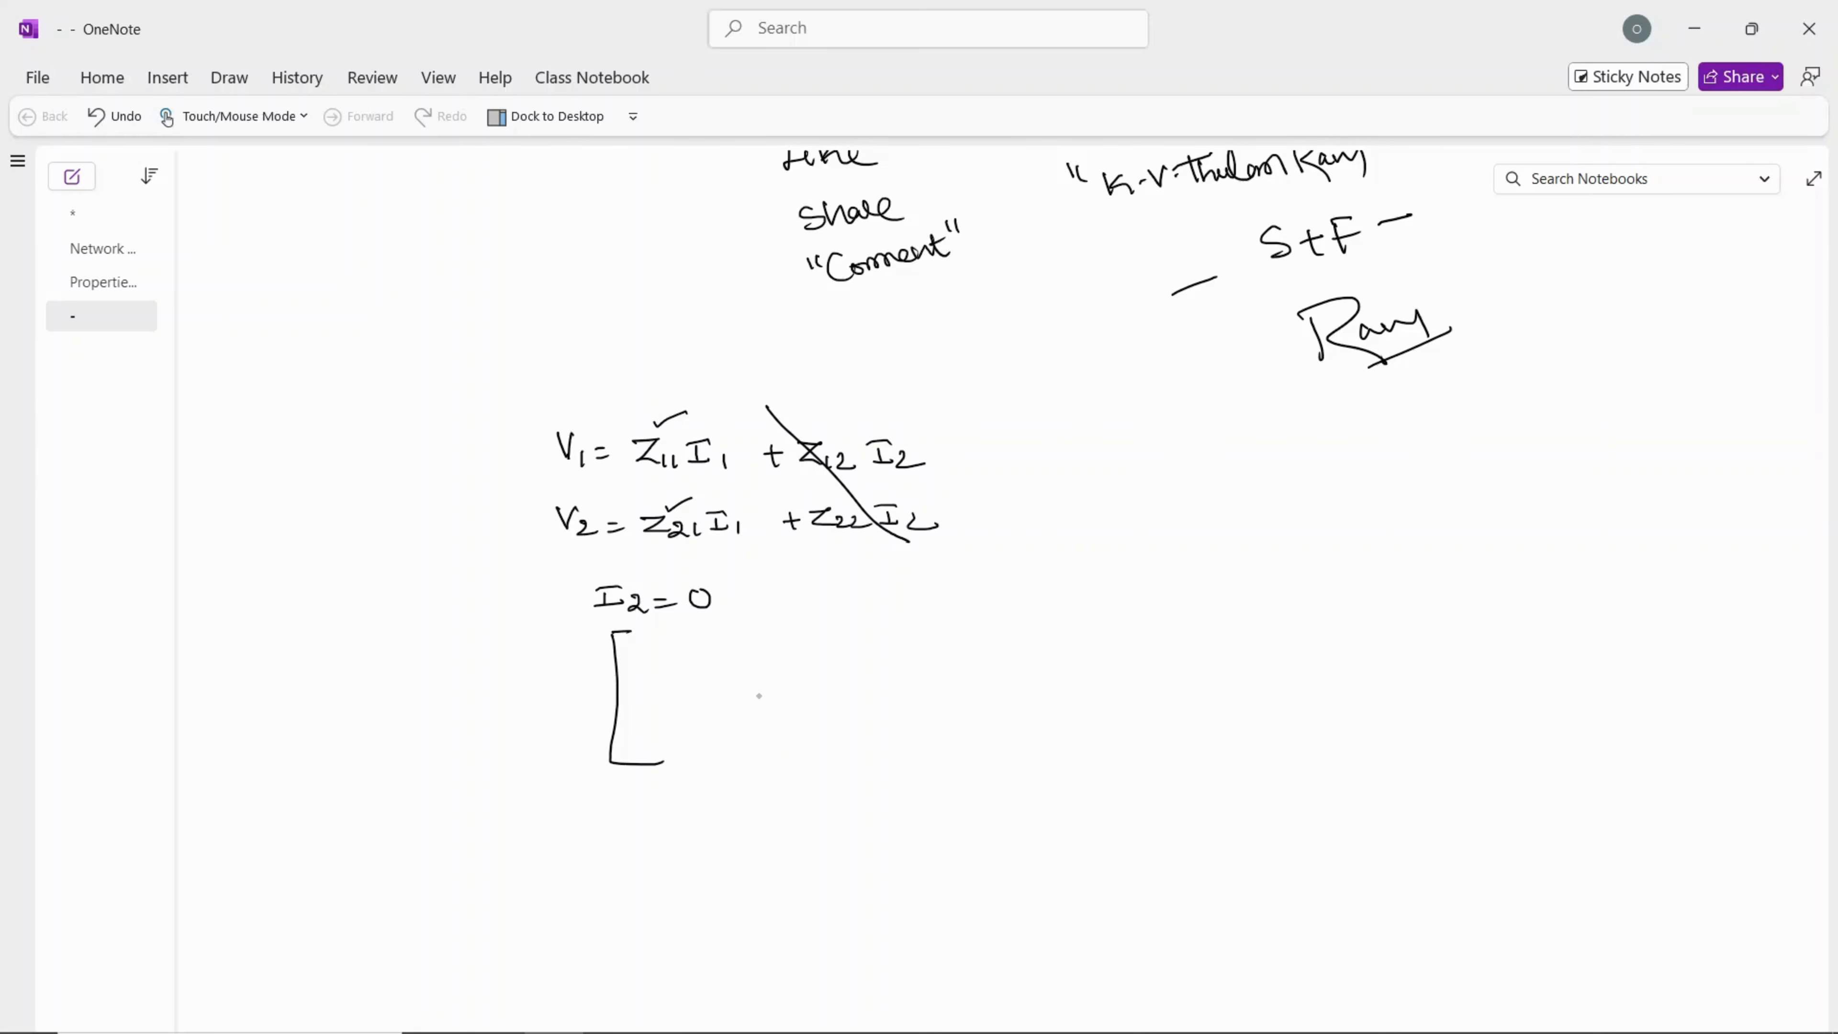
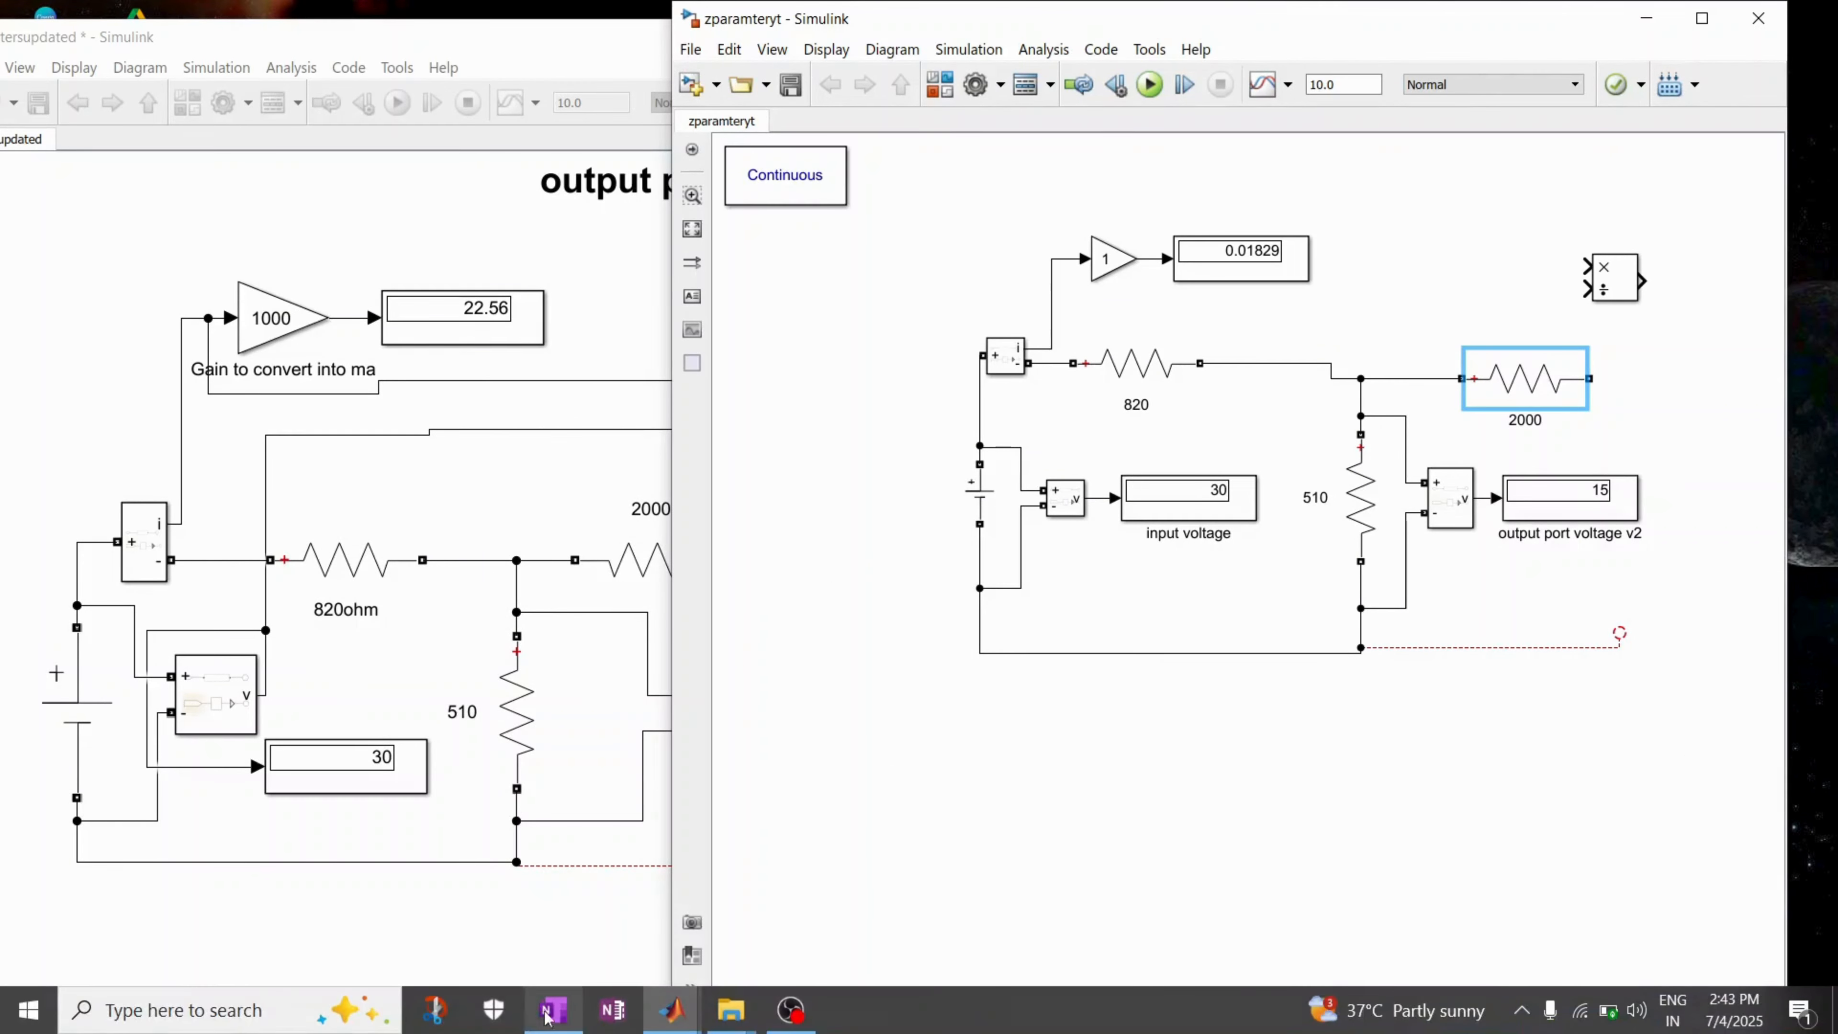
Step: Bring up the OneNote notes and resize their window beside the zparamteryt model so equations and circuit are both visible
left_click(561, 1011)
left_click(1752, 29)
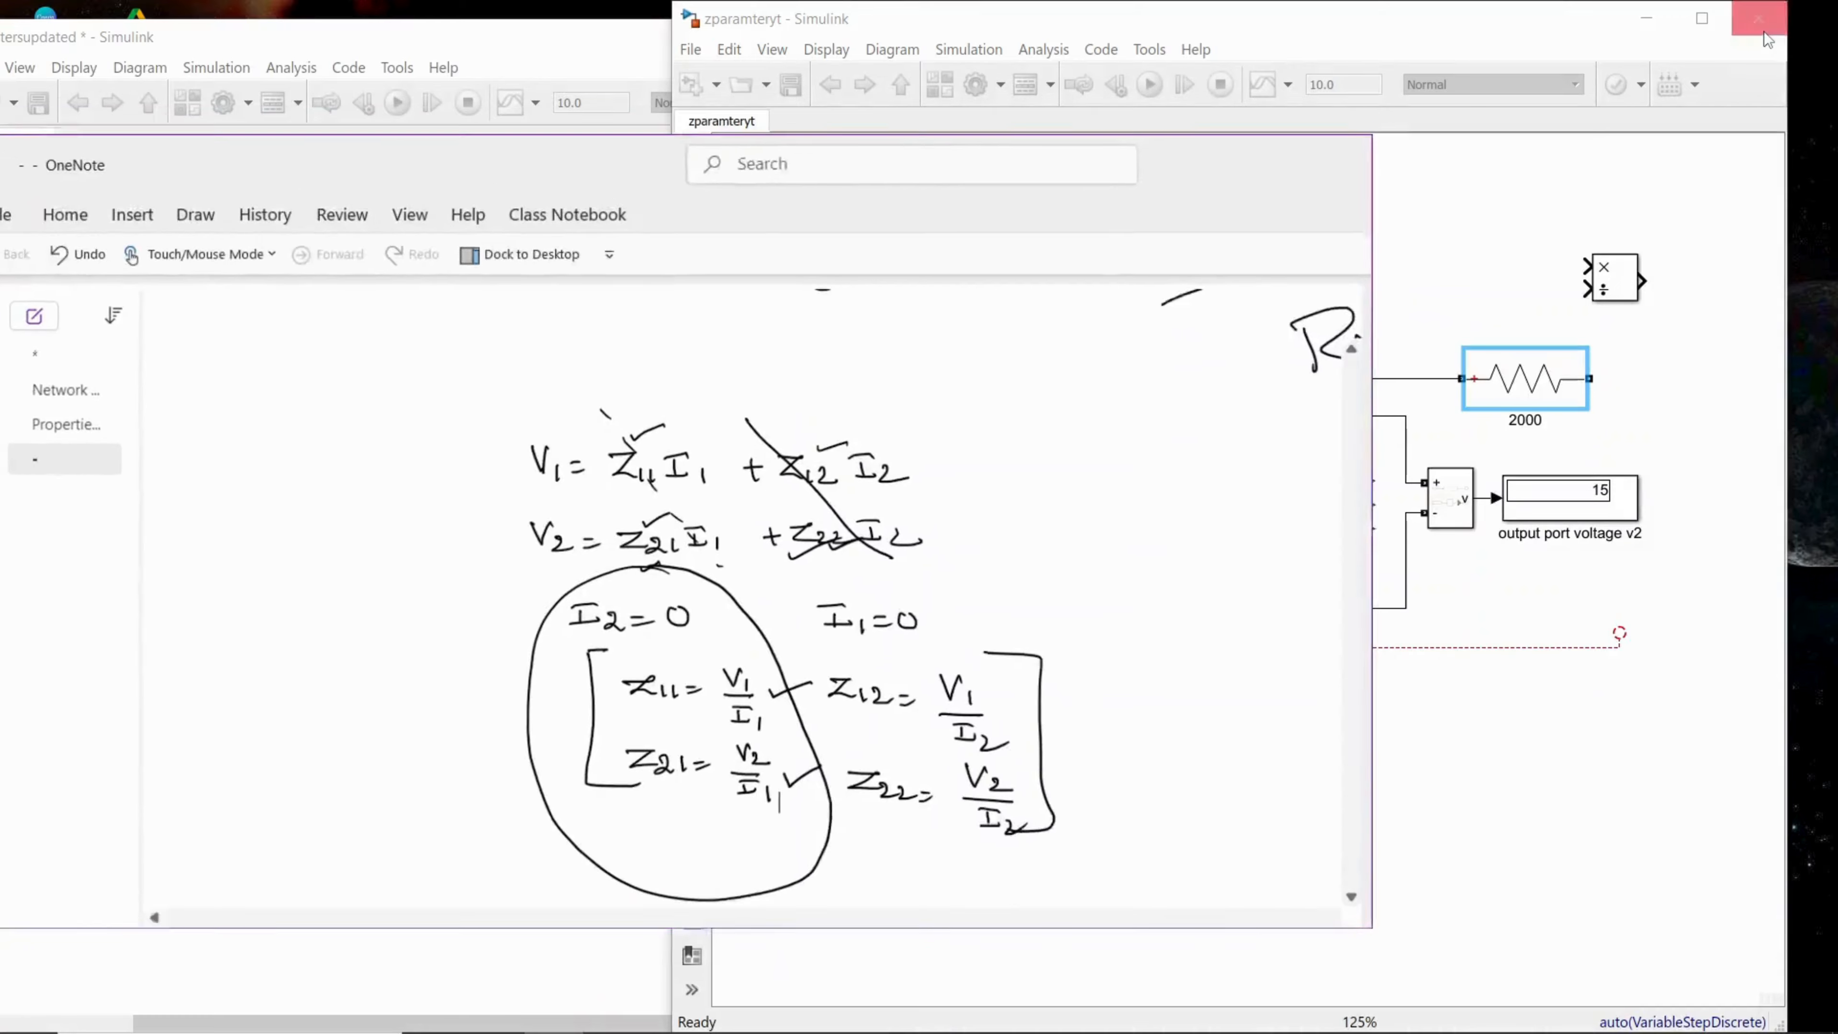
left_click_drag(394, 189, 252, 86)
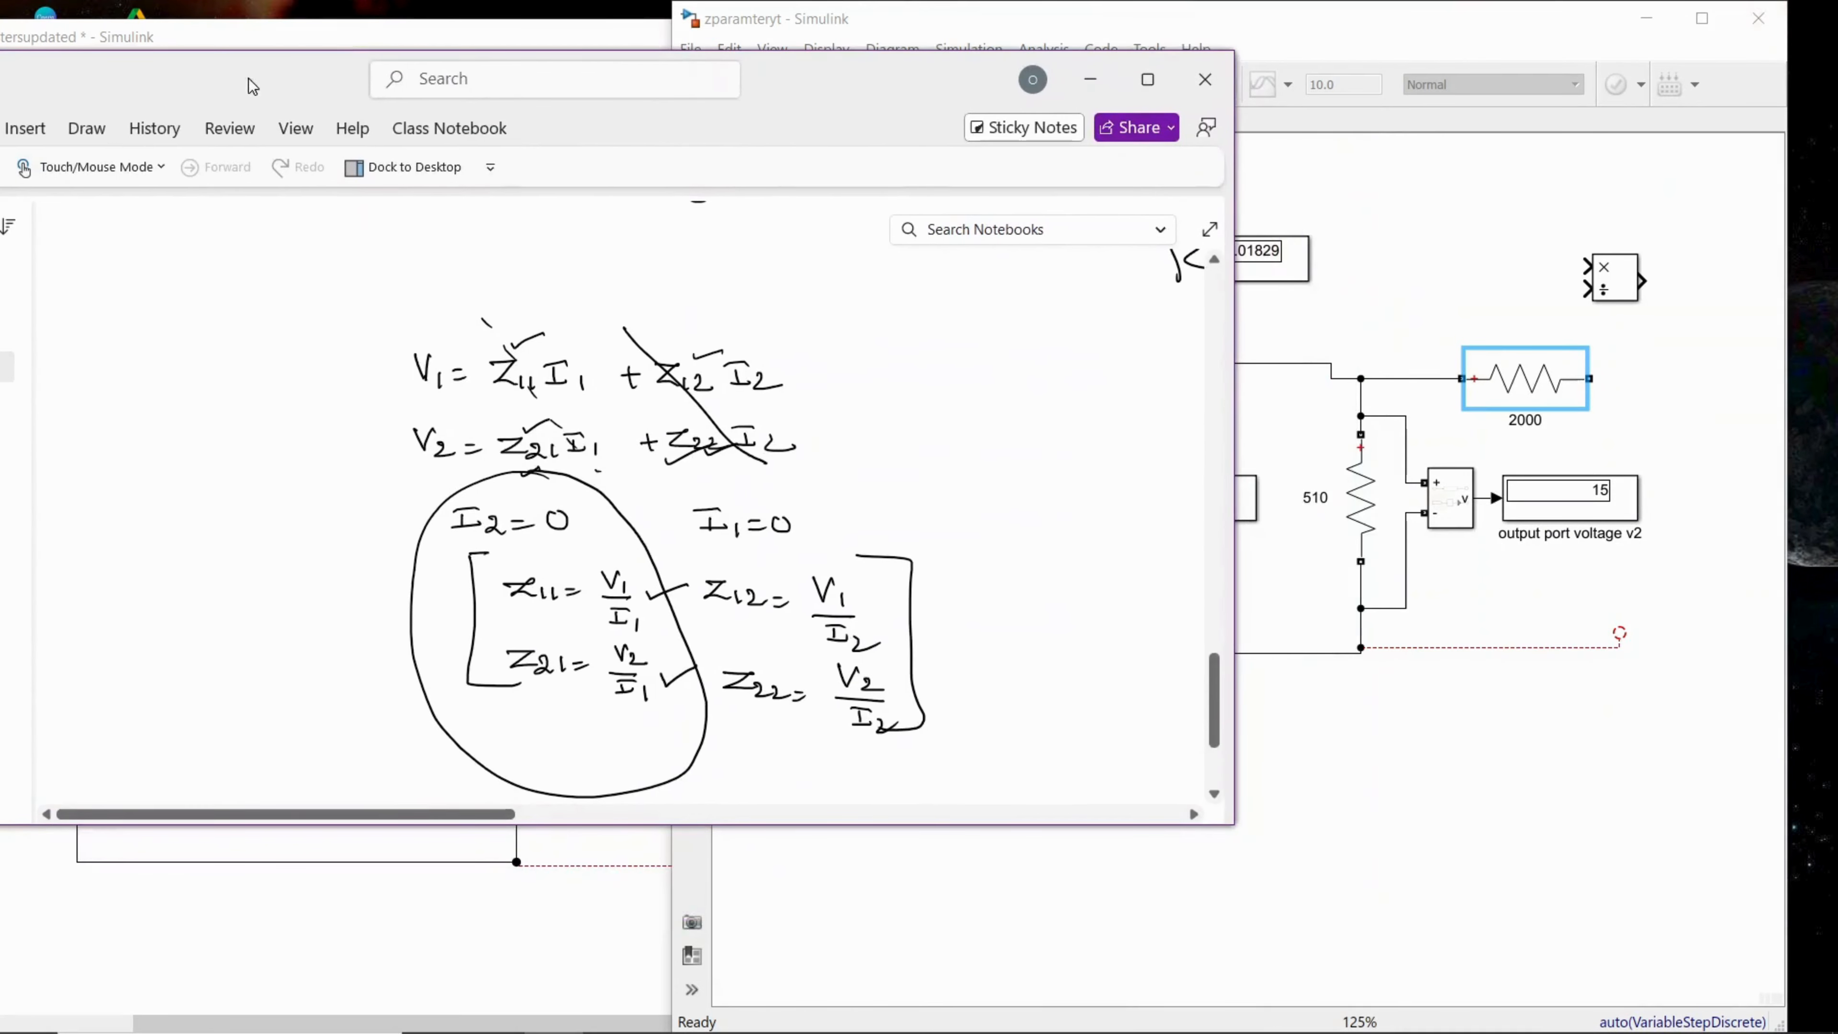
left_click_drag(577, 824, 586, 1031)
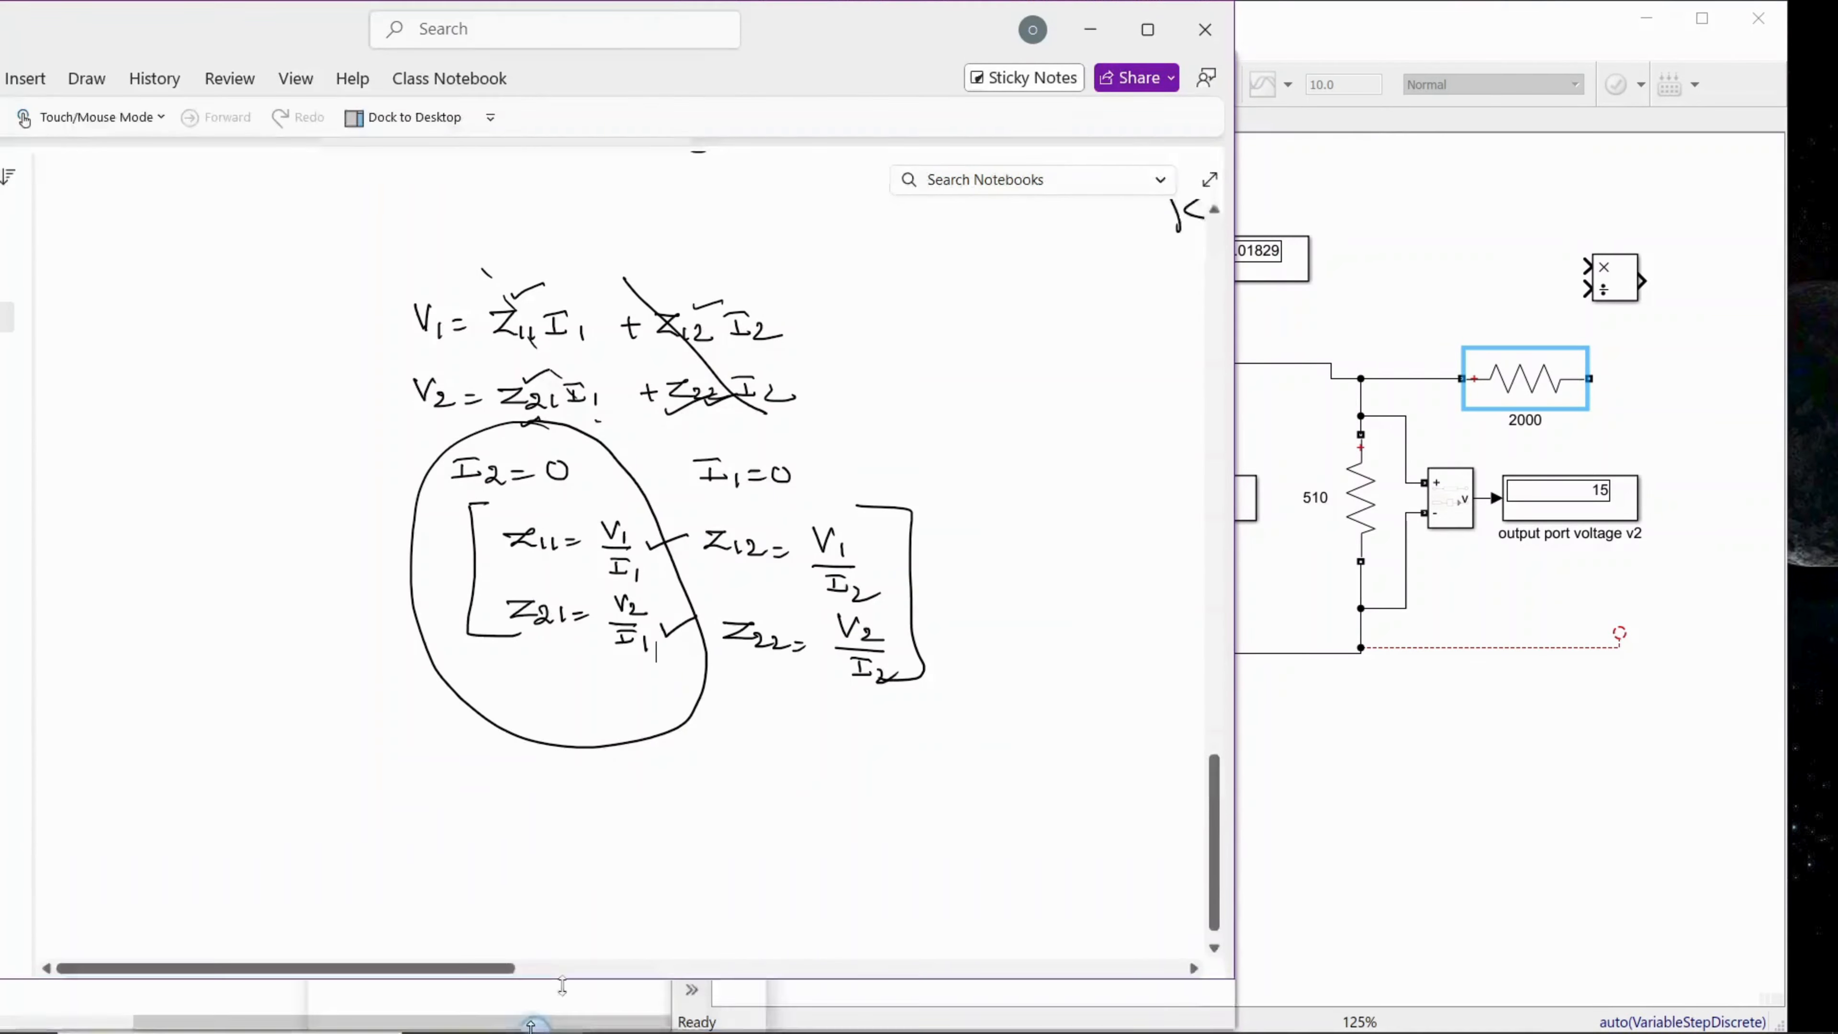
left_click_drag(1235, 634, 804, 593)
left_click_drag(205, 1024, 275, 1026)
left_click(1125, 854)
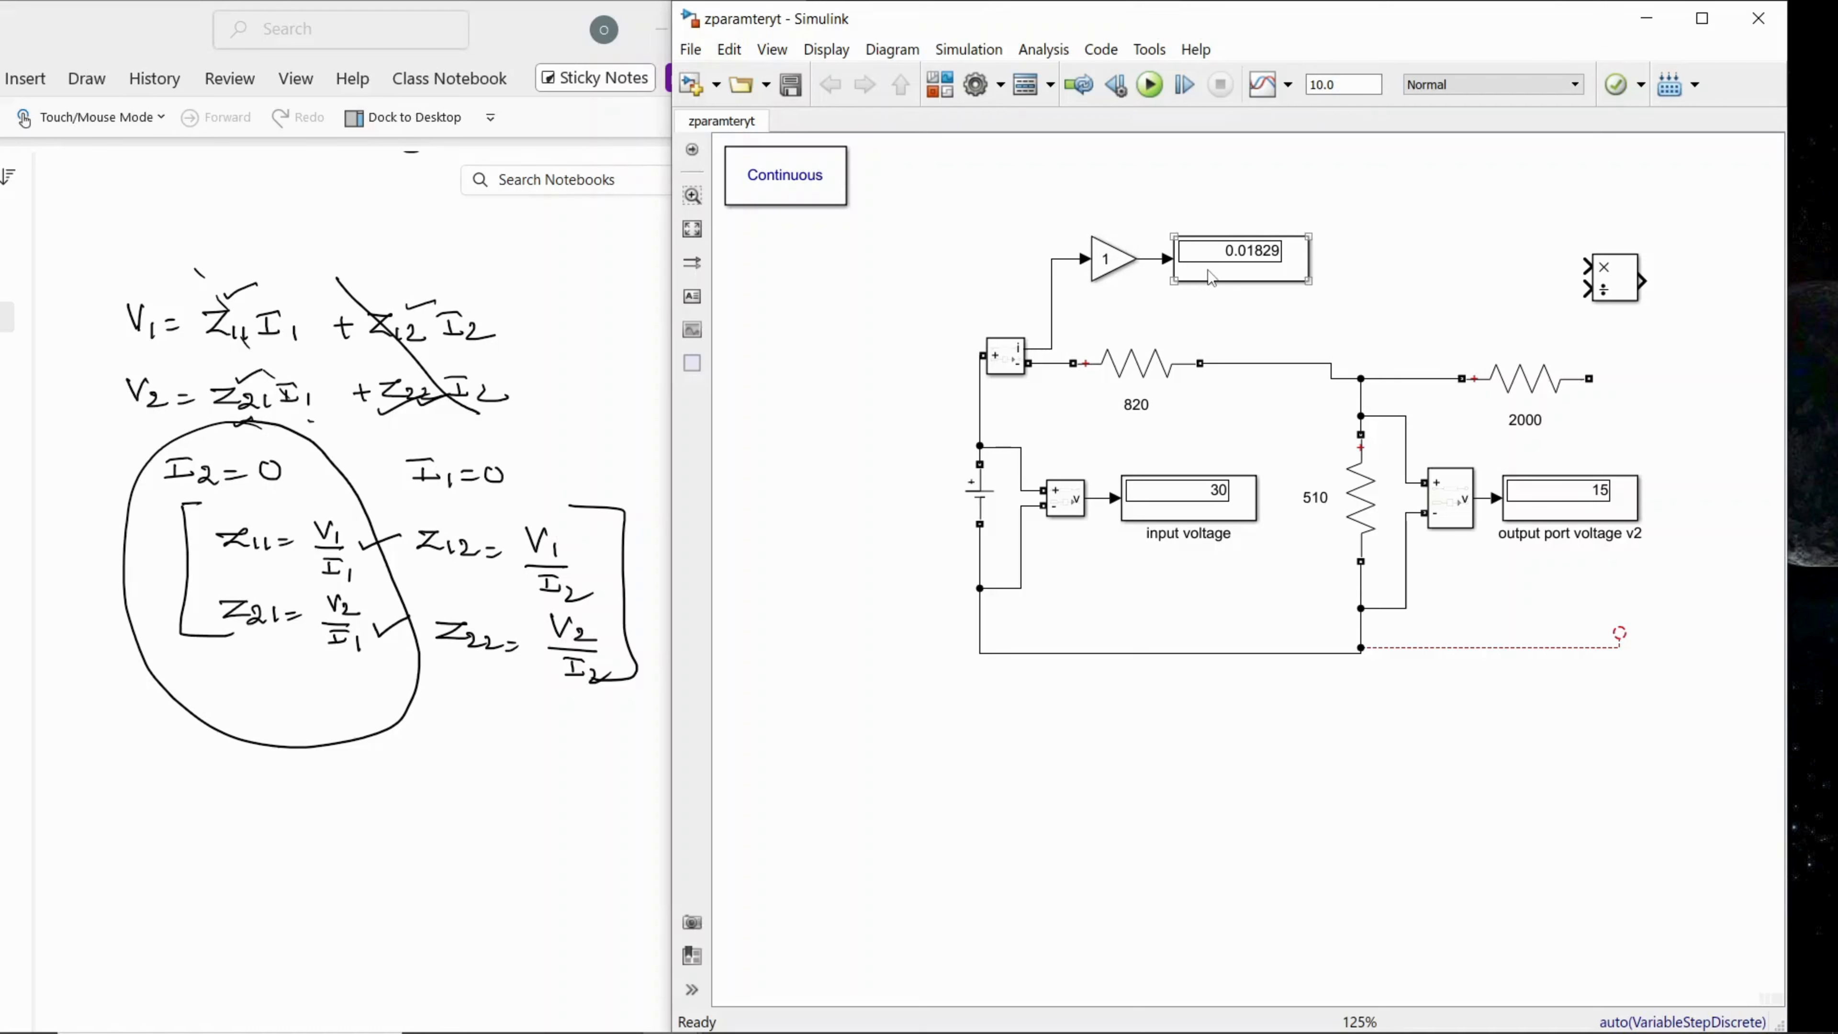
Step: Set the Gain block on the current measurement to 1000
double_click(1112, 260)
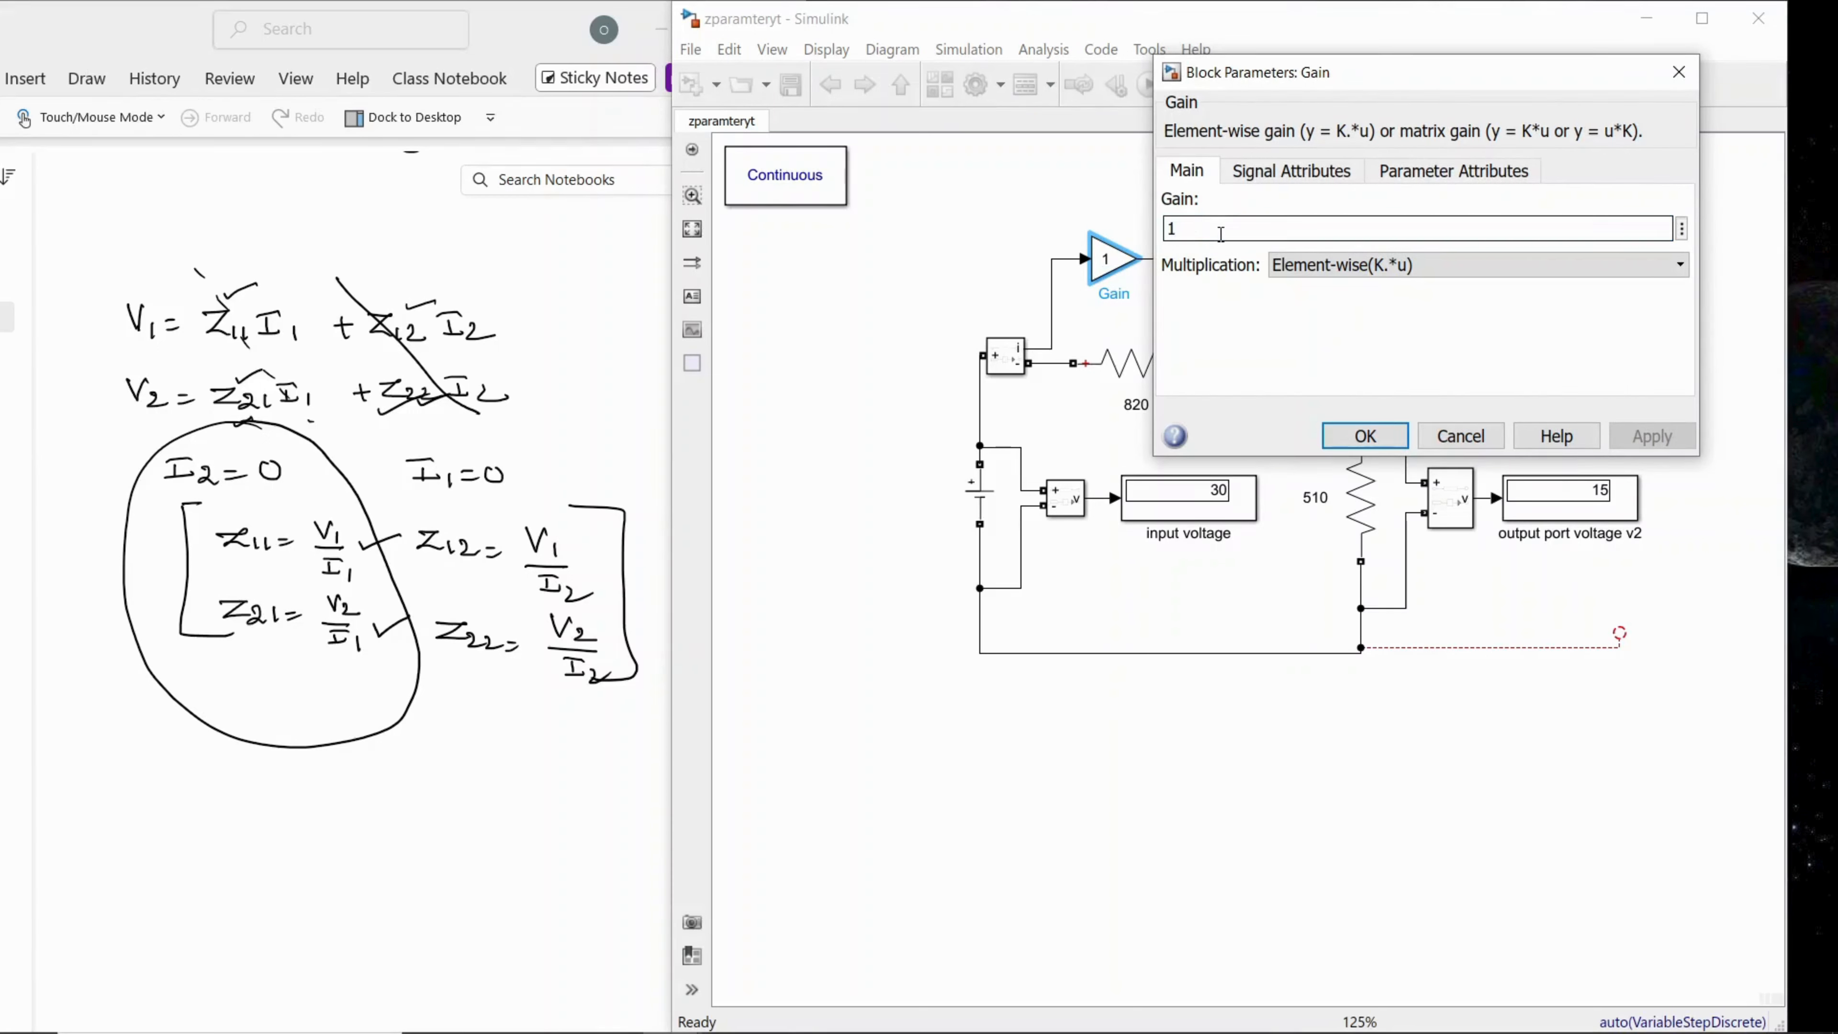
type("000")
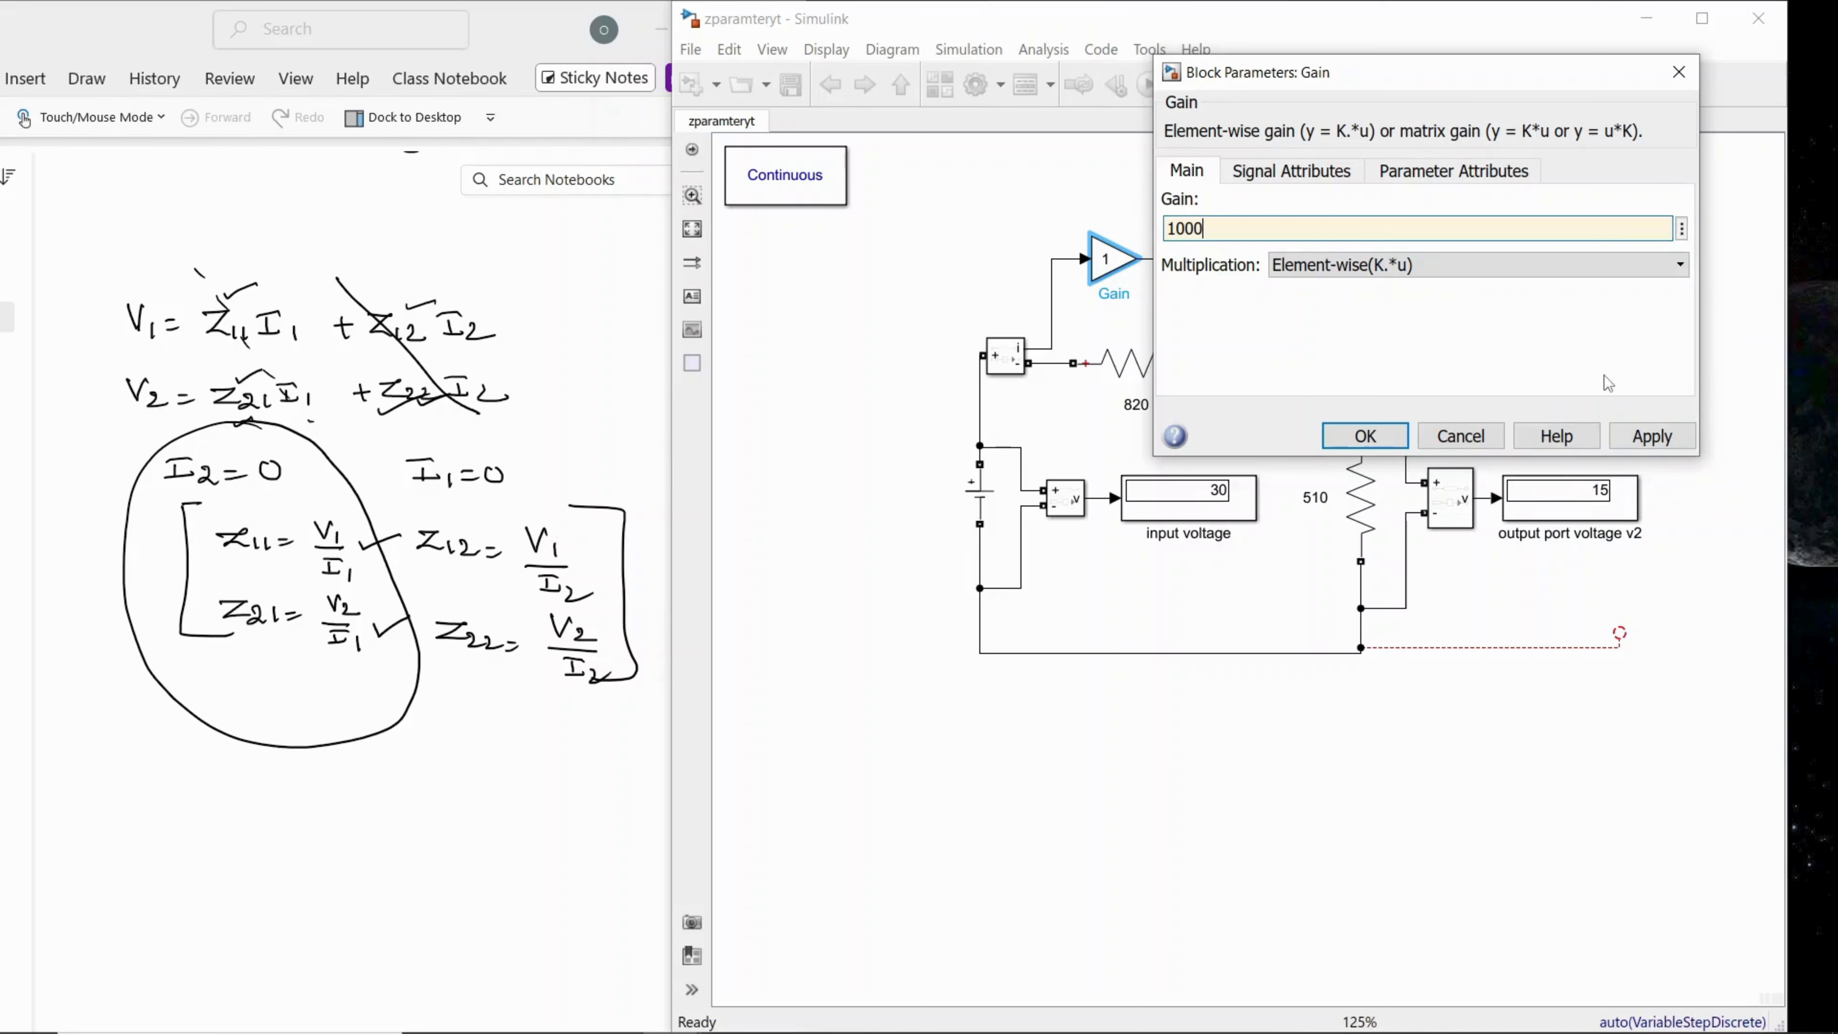
left_click(1635, 442)
left_click(1366, 436)
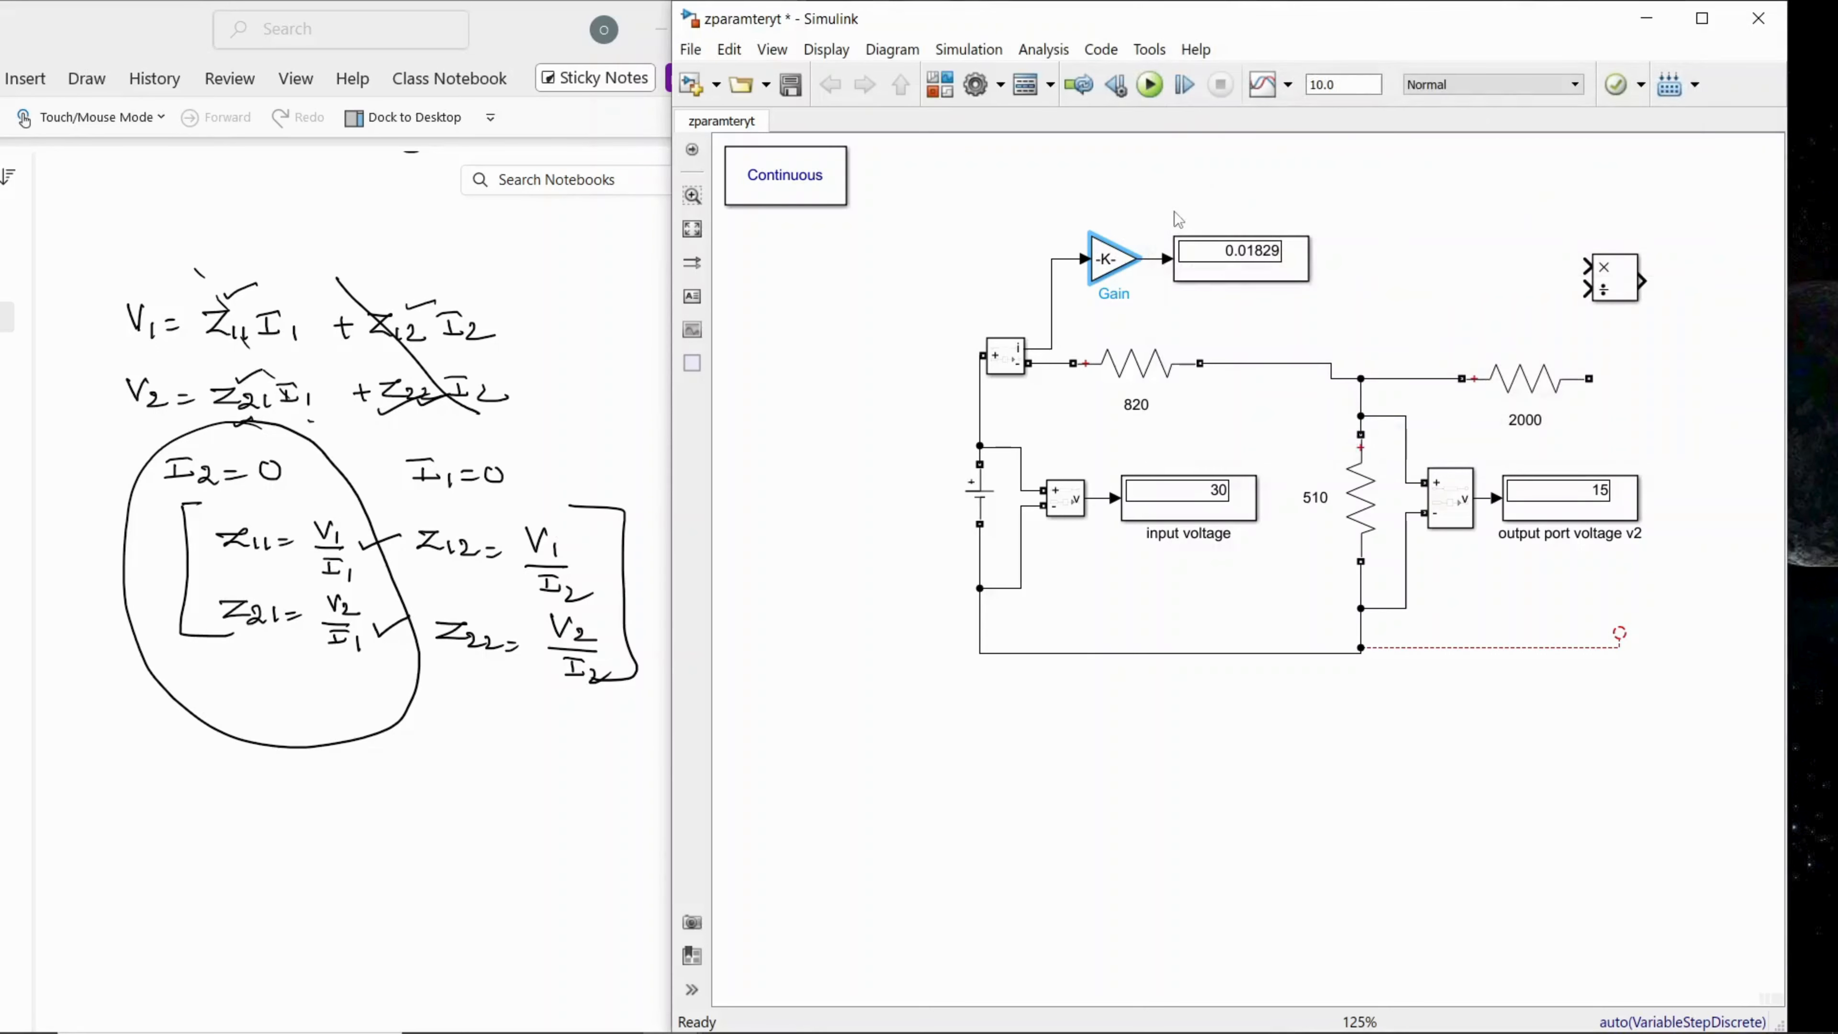
left_click(1172, 214)
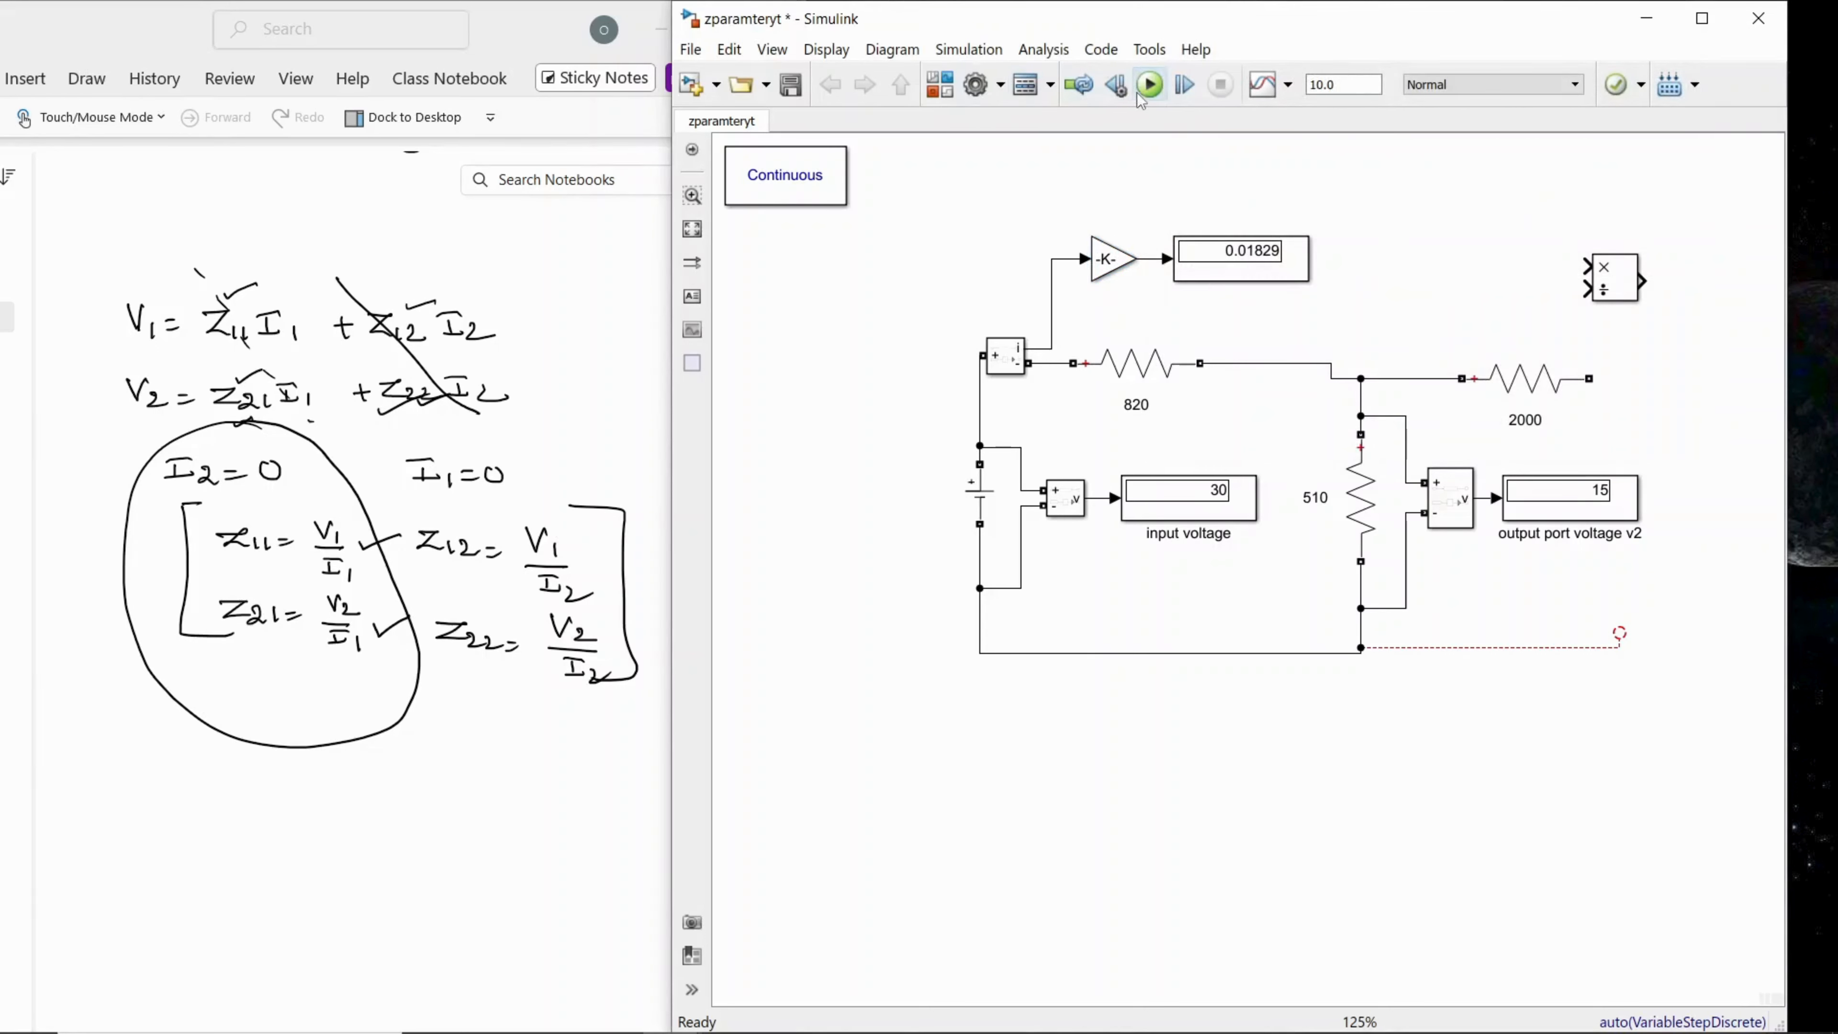
Step: Save the zparamteryt model and run its simulation with the new gain
left_click(690, 49)
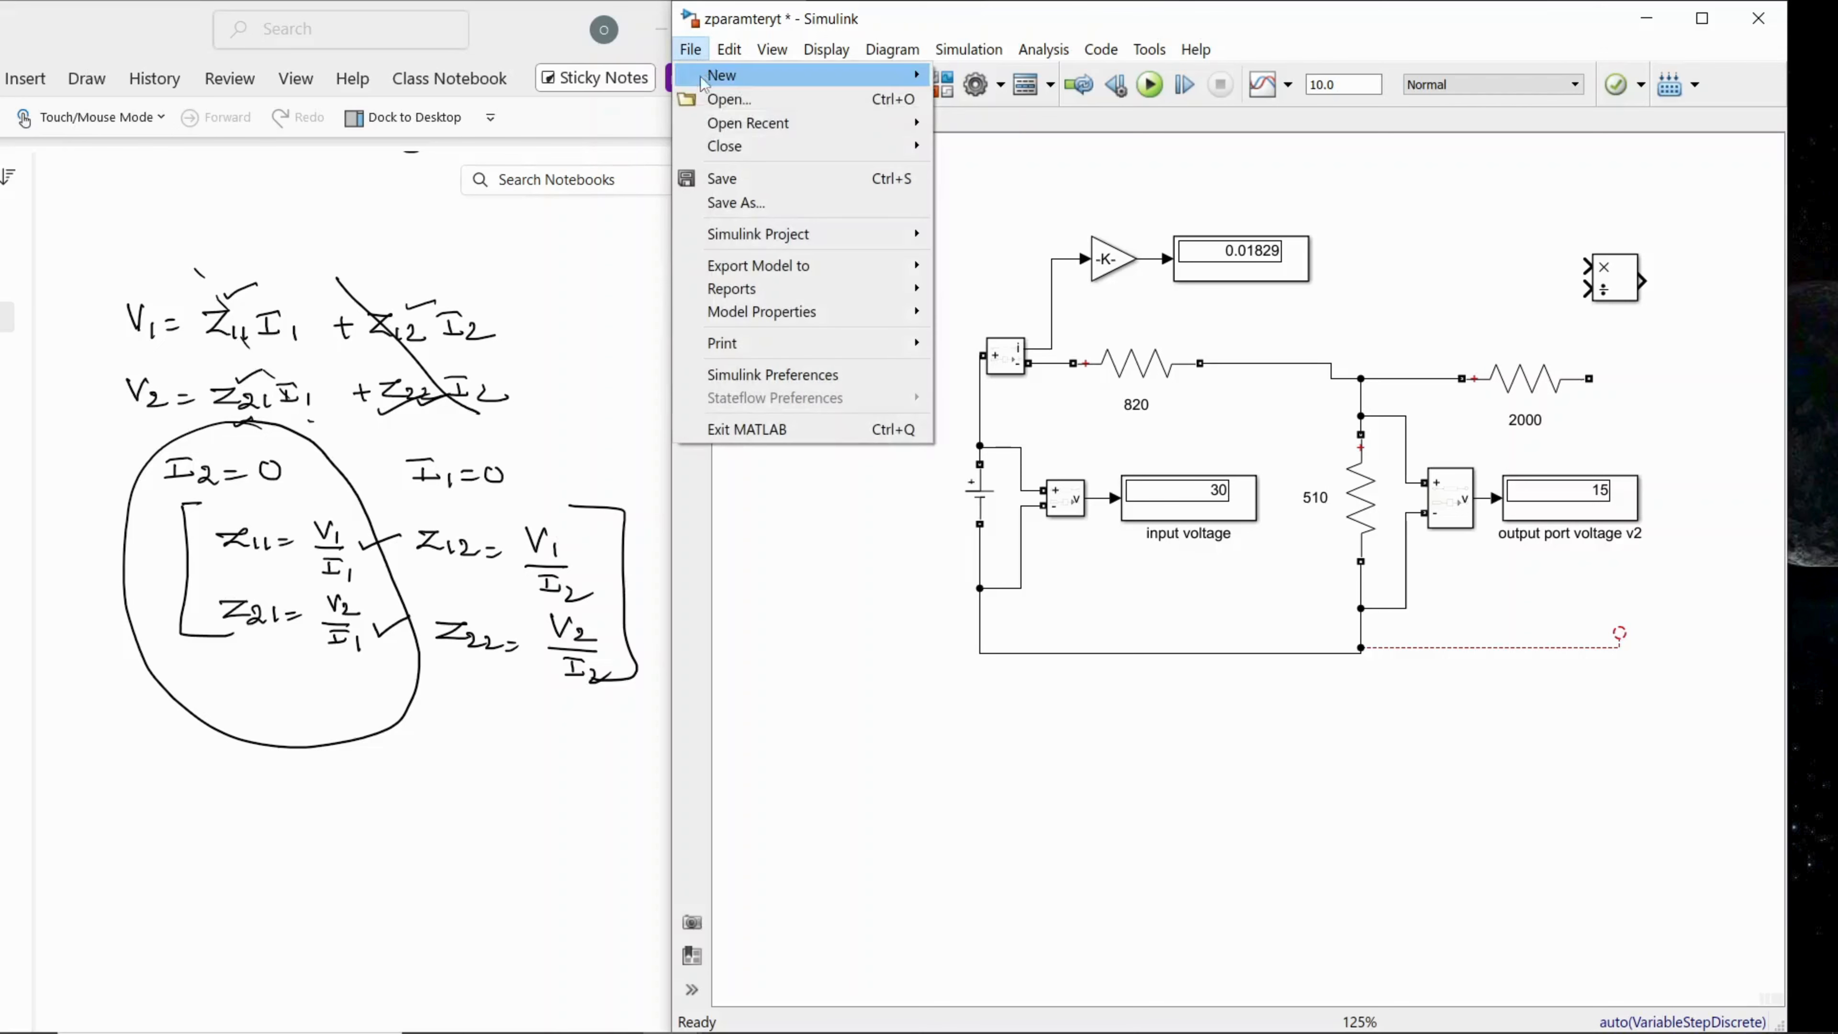
left_click(738, 179)
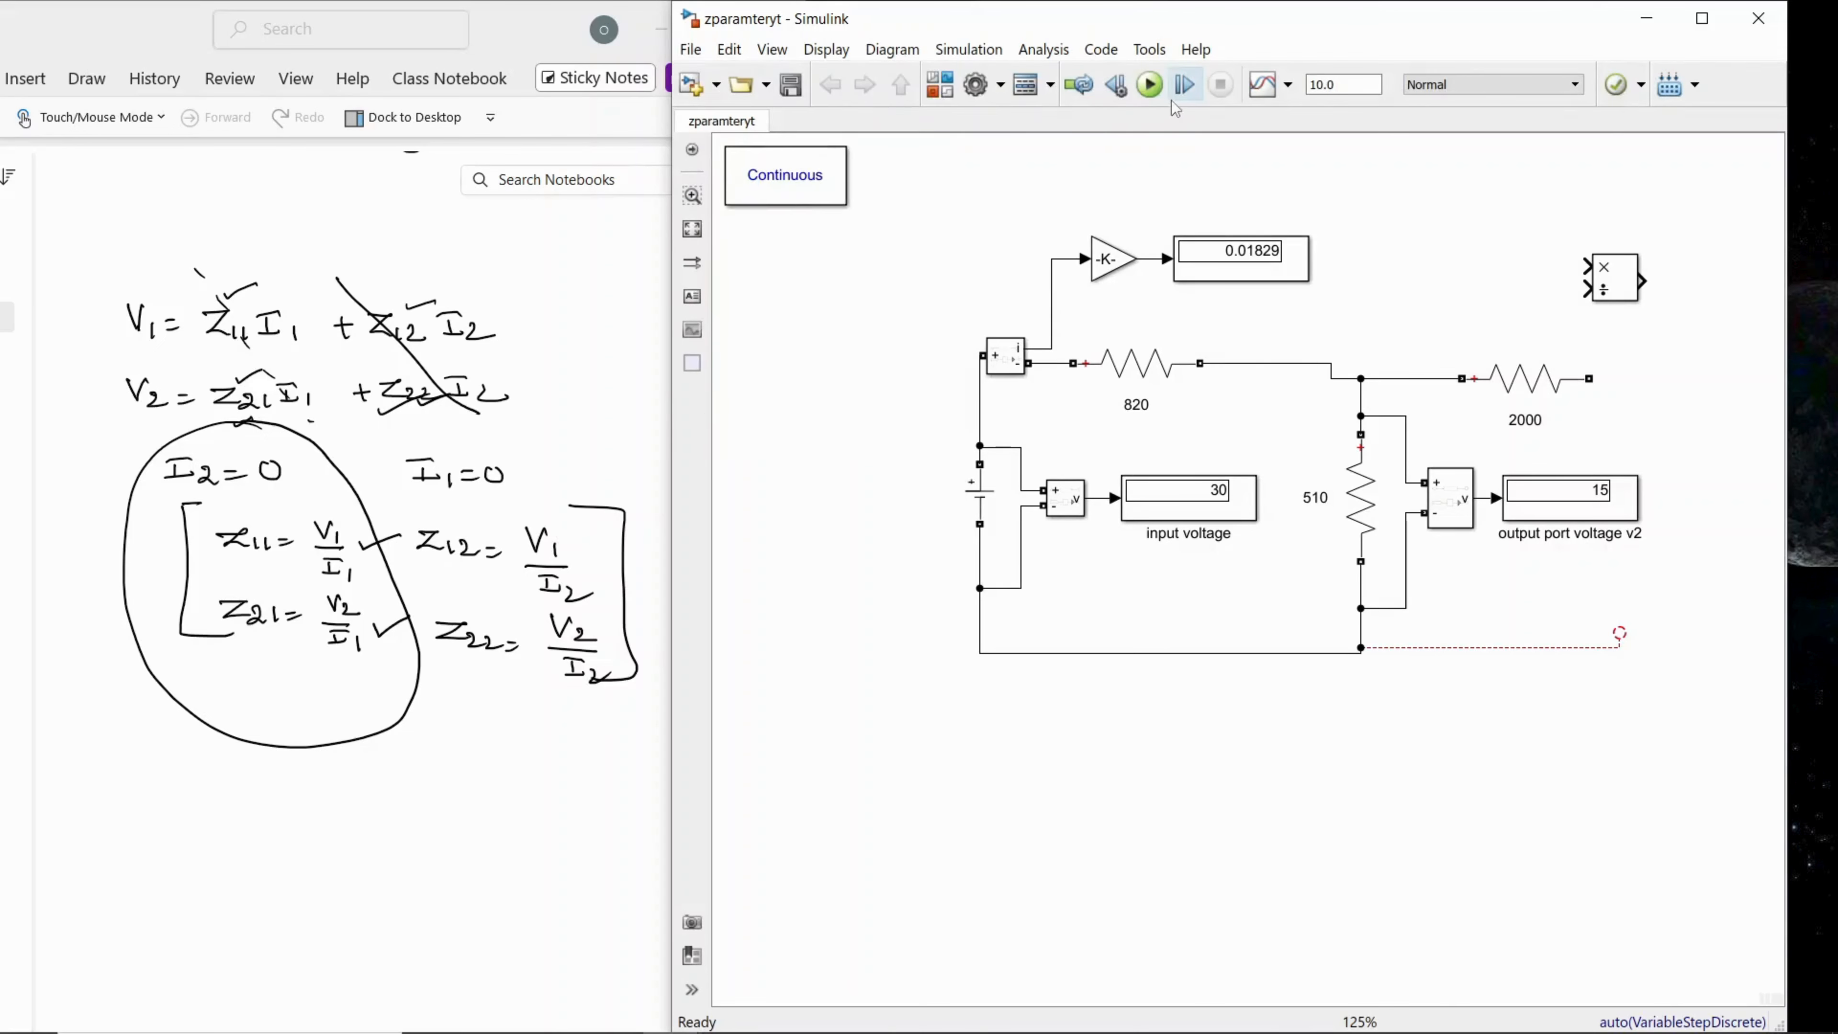
left_click(1151, 87)
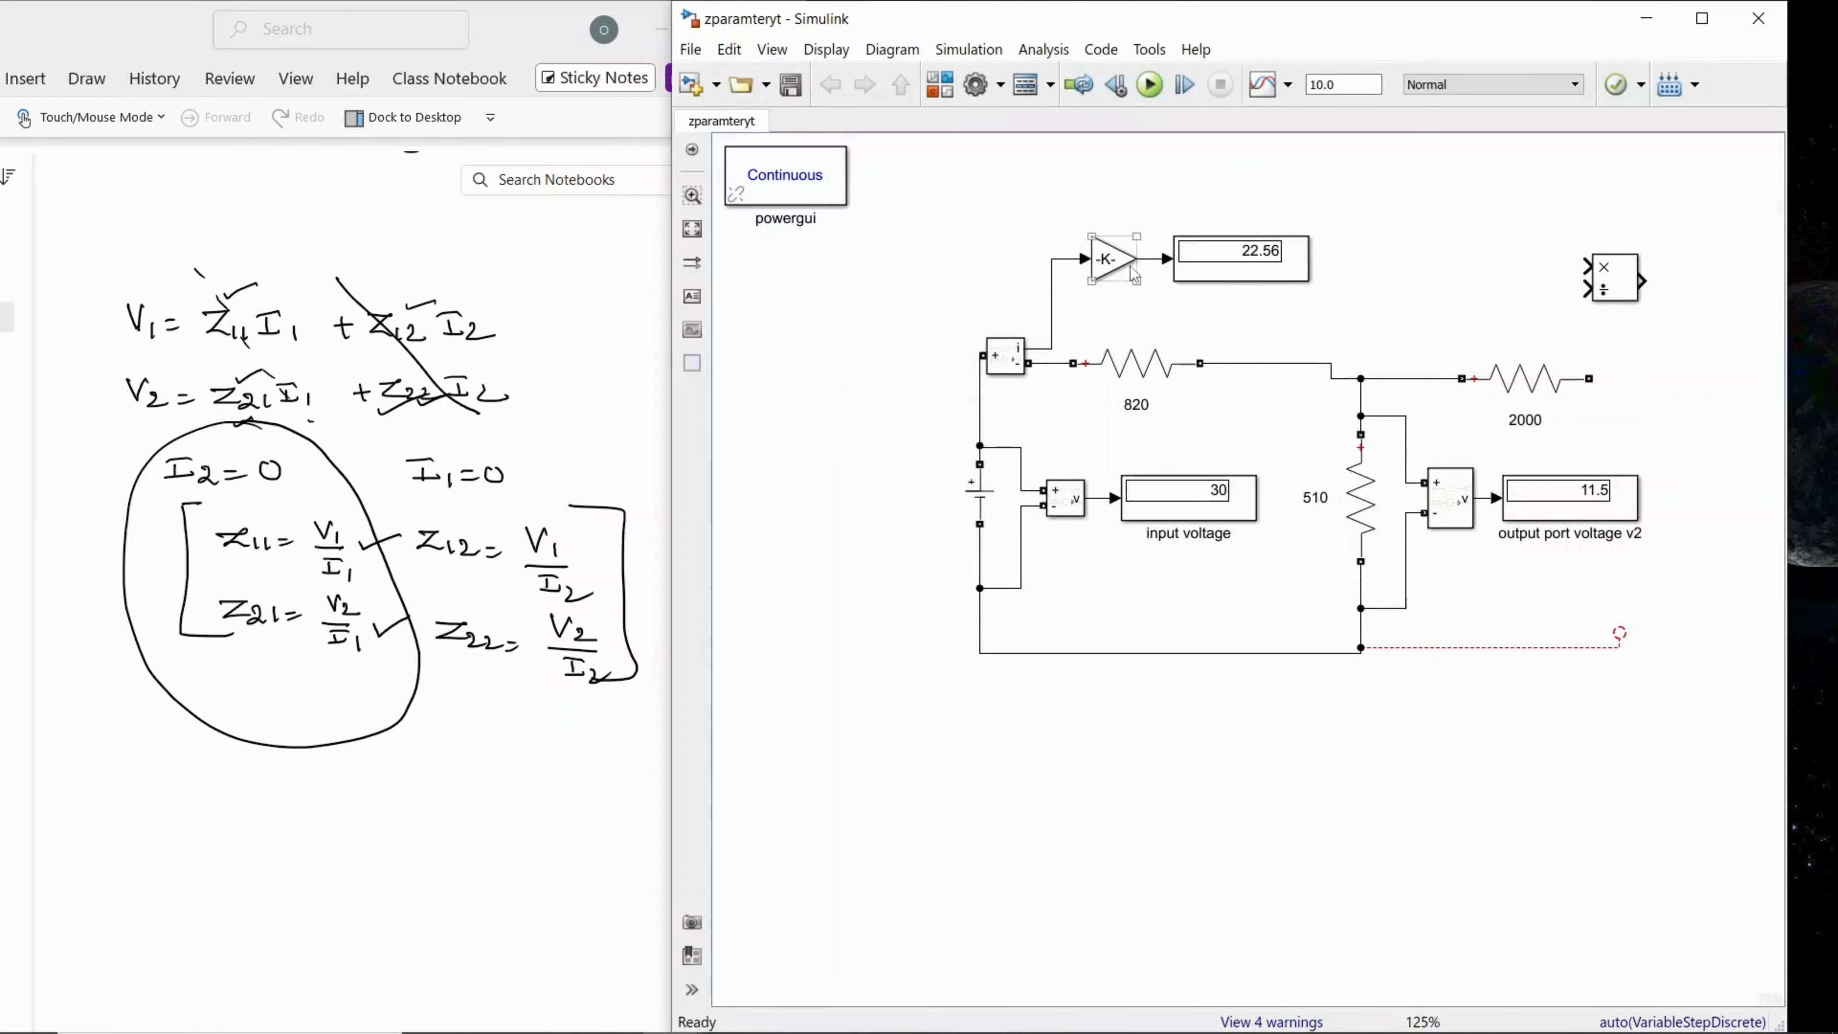
Step: Rename the display block after the gain as "i1 in terms of ma"
left_click(1267, 275)
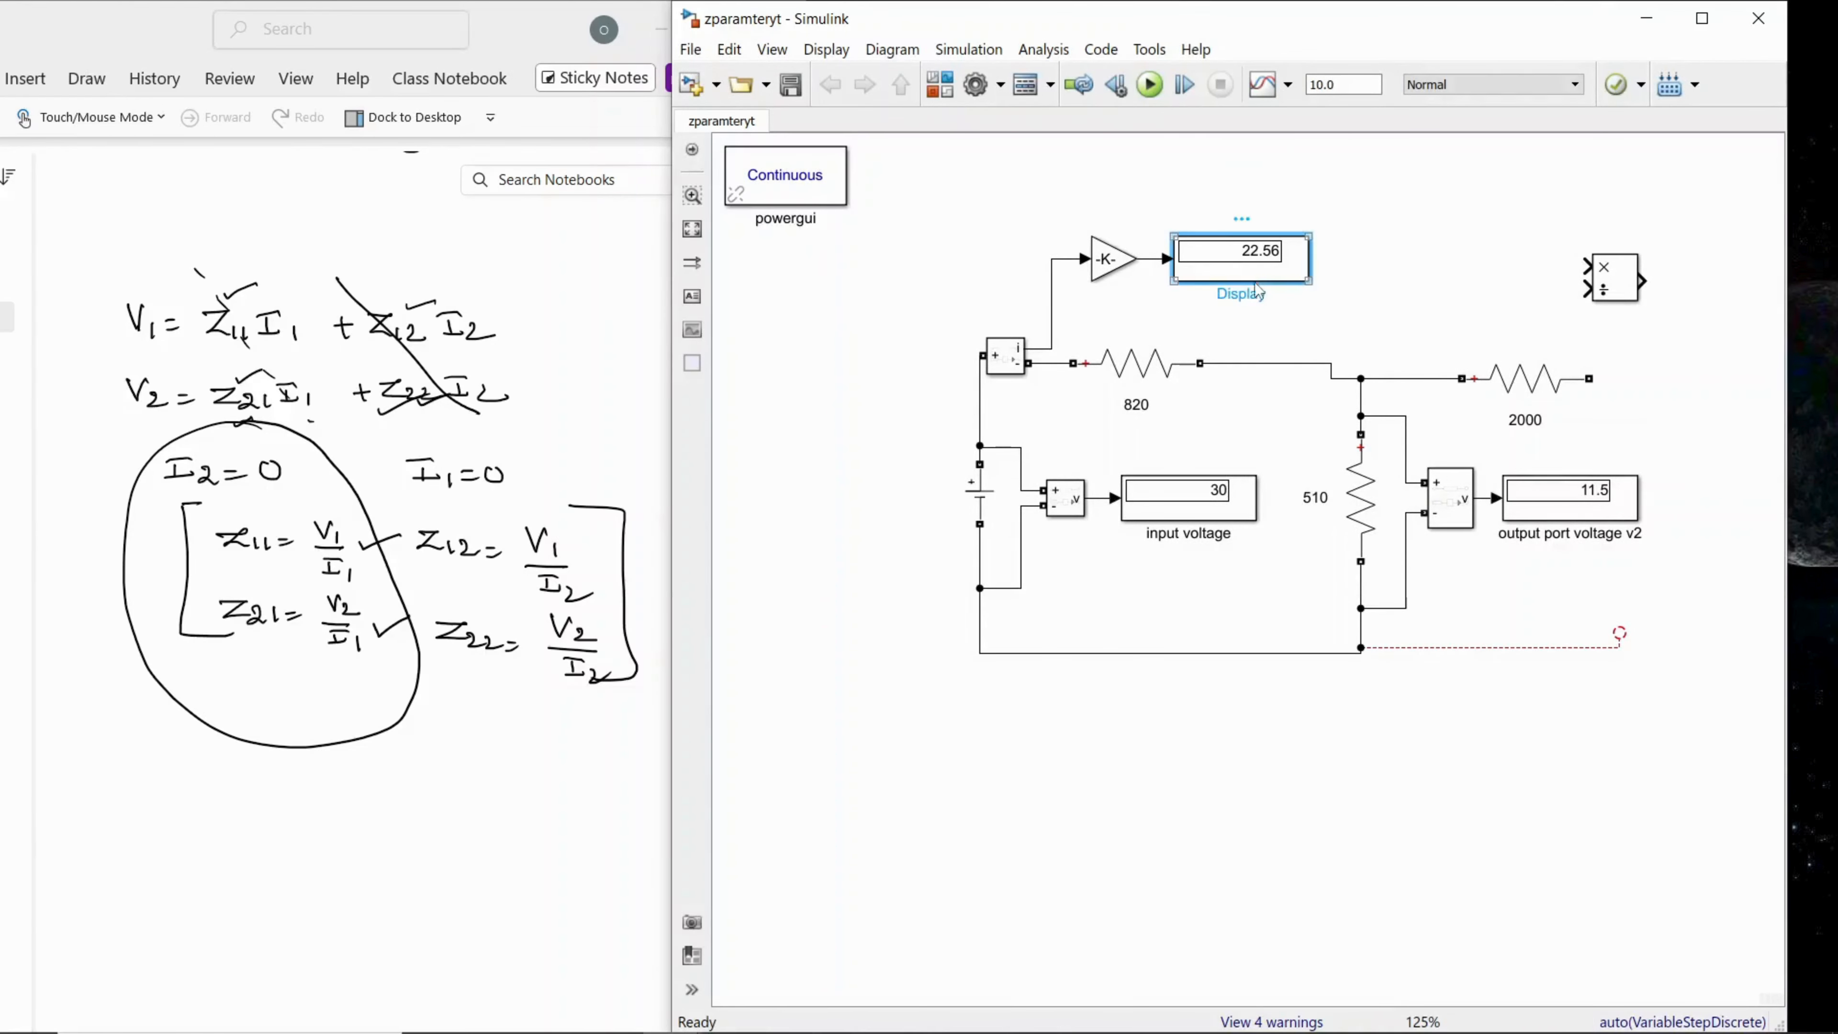
left_click(1238, 292)
key("BackSpace")
key("BackSpace")
key("BackSpace")
type("=")
key("BackSpace")
type("in terms of ma")
left_click(1251, 670)
Step: Enlarge the Gain block enough to fit its value of 1000
left_click(1118, 275)
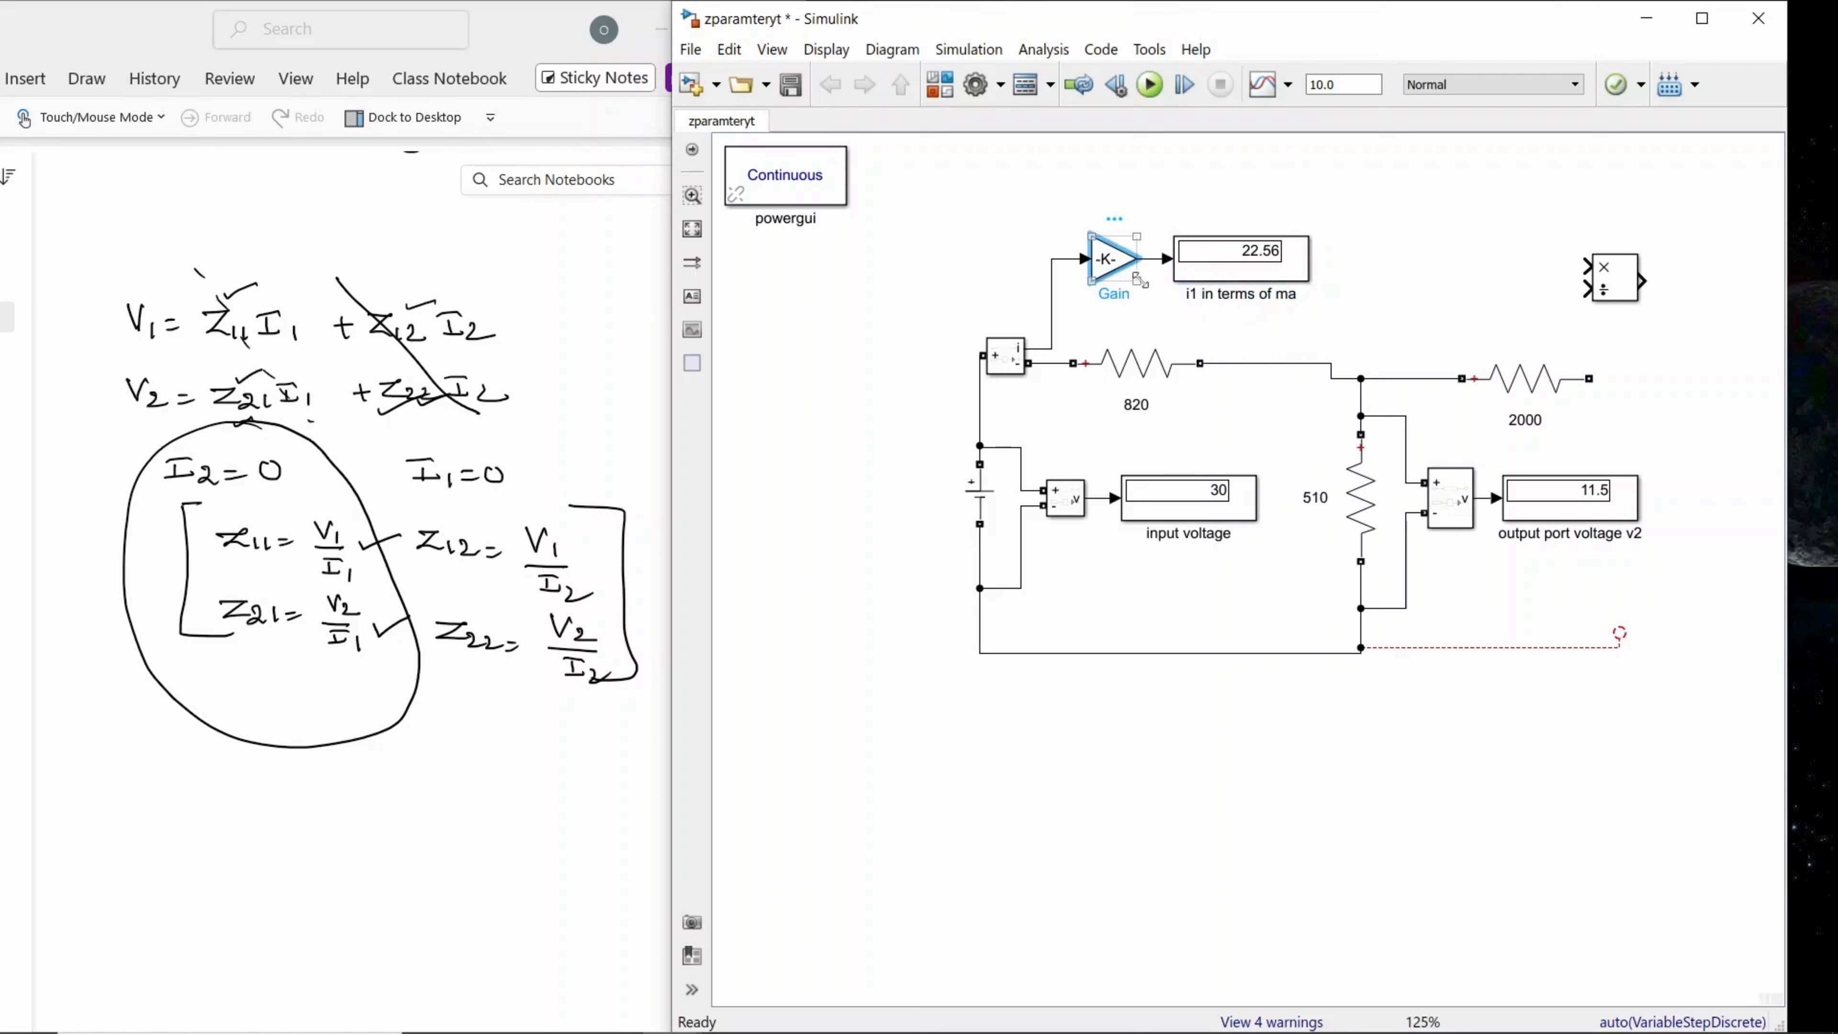
left_click_drag(1138, 279, 1153, 294)
left_click(1411, 331)
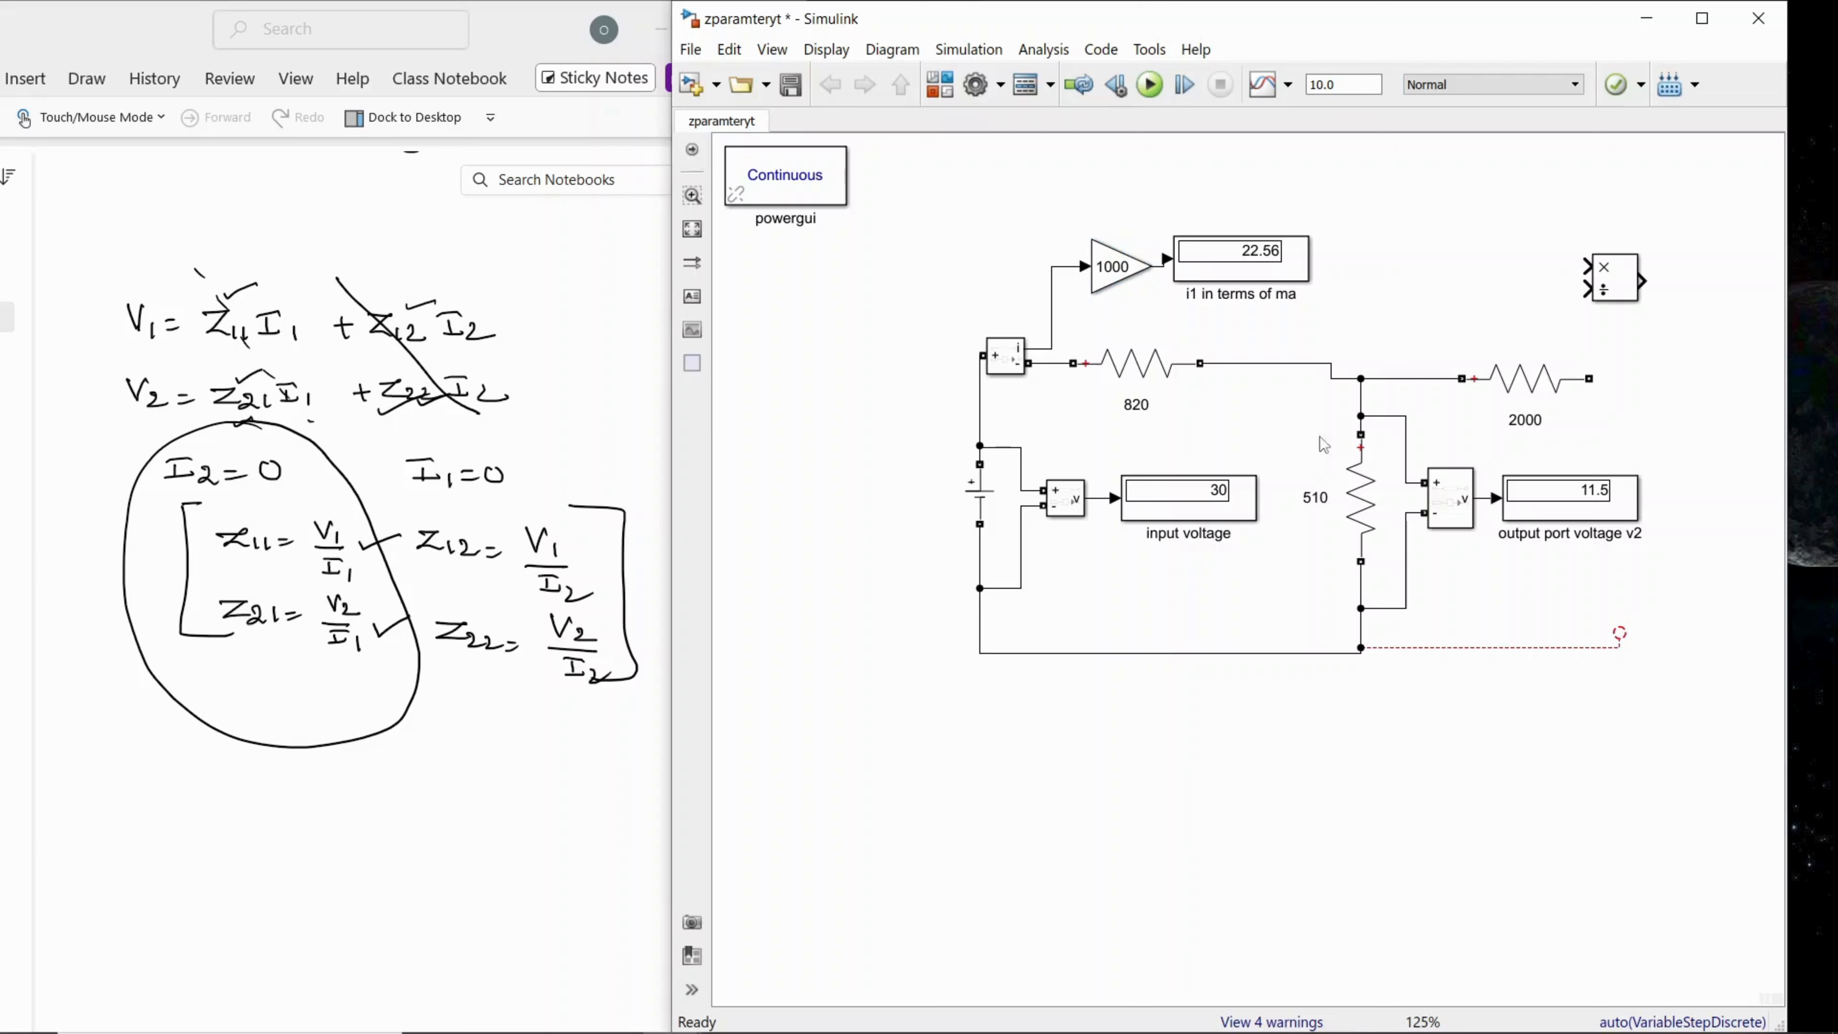
Step: Connect the Divide block's multiply input to the input voltage measurement signal, routing the line above the circuit and raising the block
left_click(1598, 291)
mouse_move(1610, 292)
left_mouse_down()
mouse_move(1502, 283)
mouse_move(1093, 346)
mouse_move(1077, 424)
mouse_move(1095, 497)
left_mouse_up()
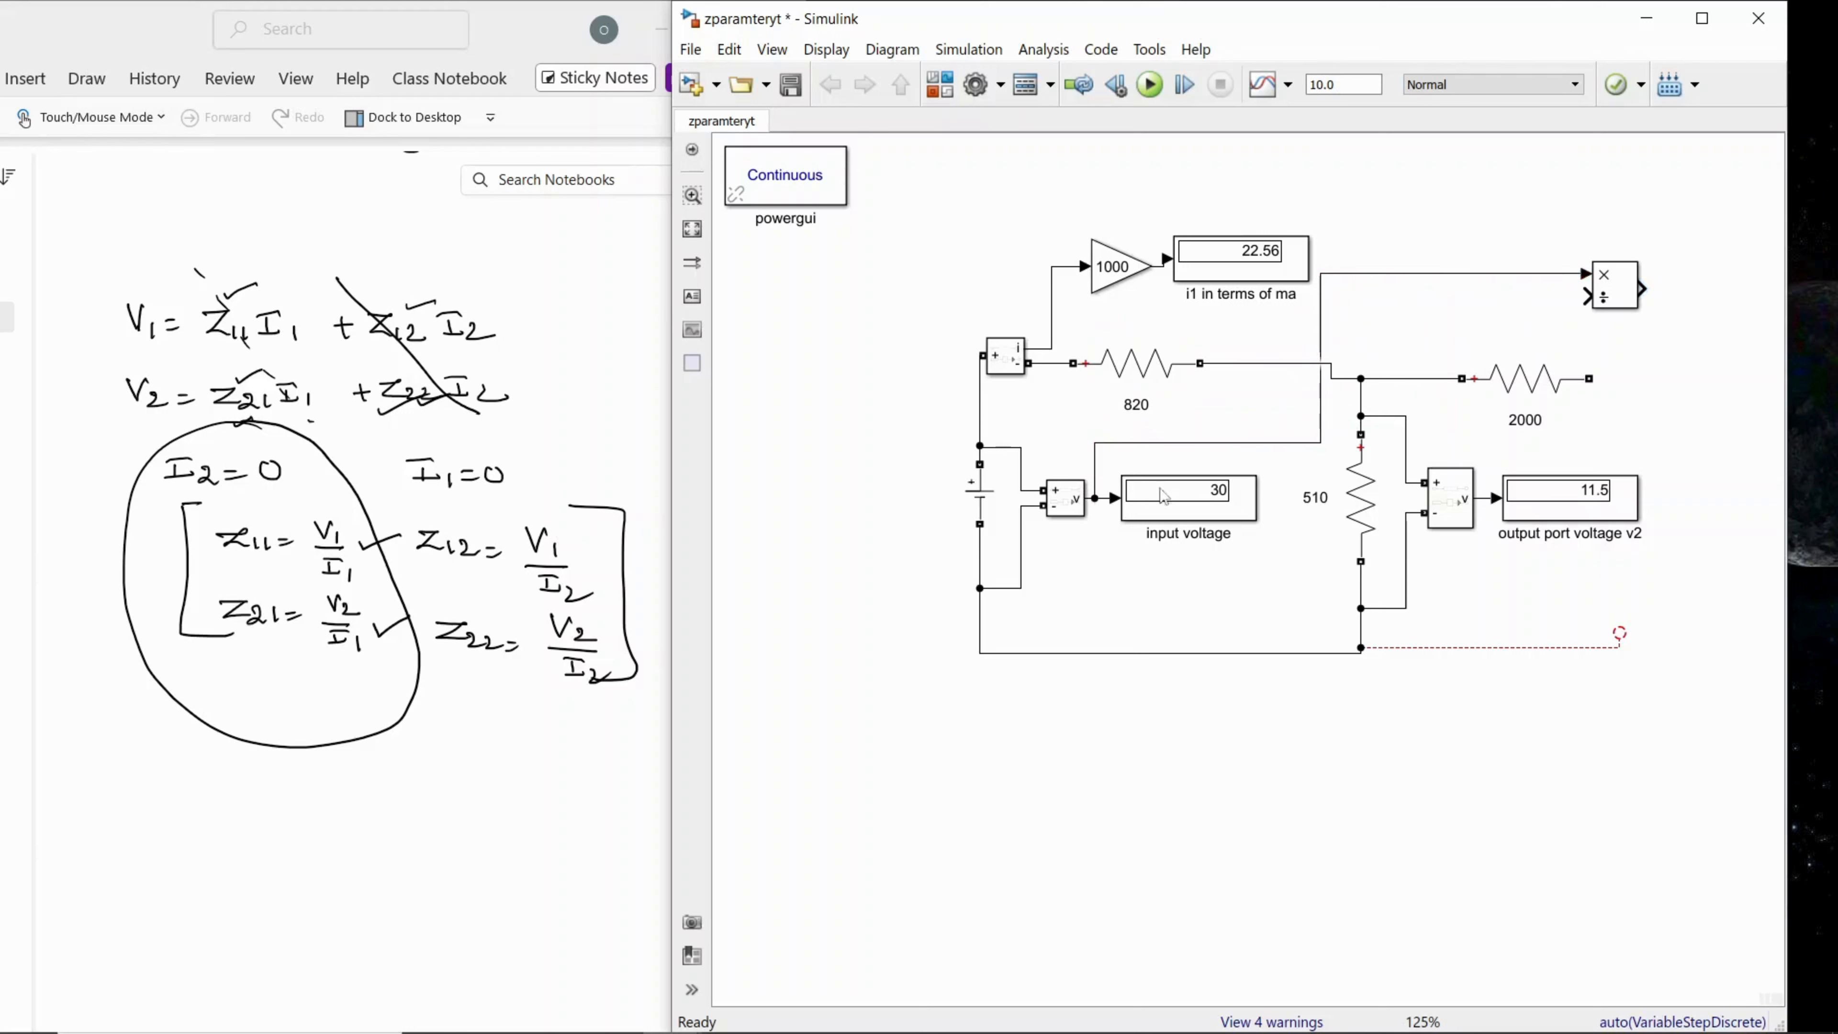
left_click_drag(1322, 442, 1156, 181)
left_click_drag(1612, 302, 1607, 210)
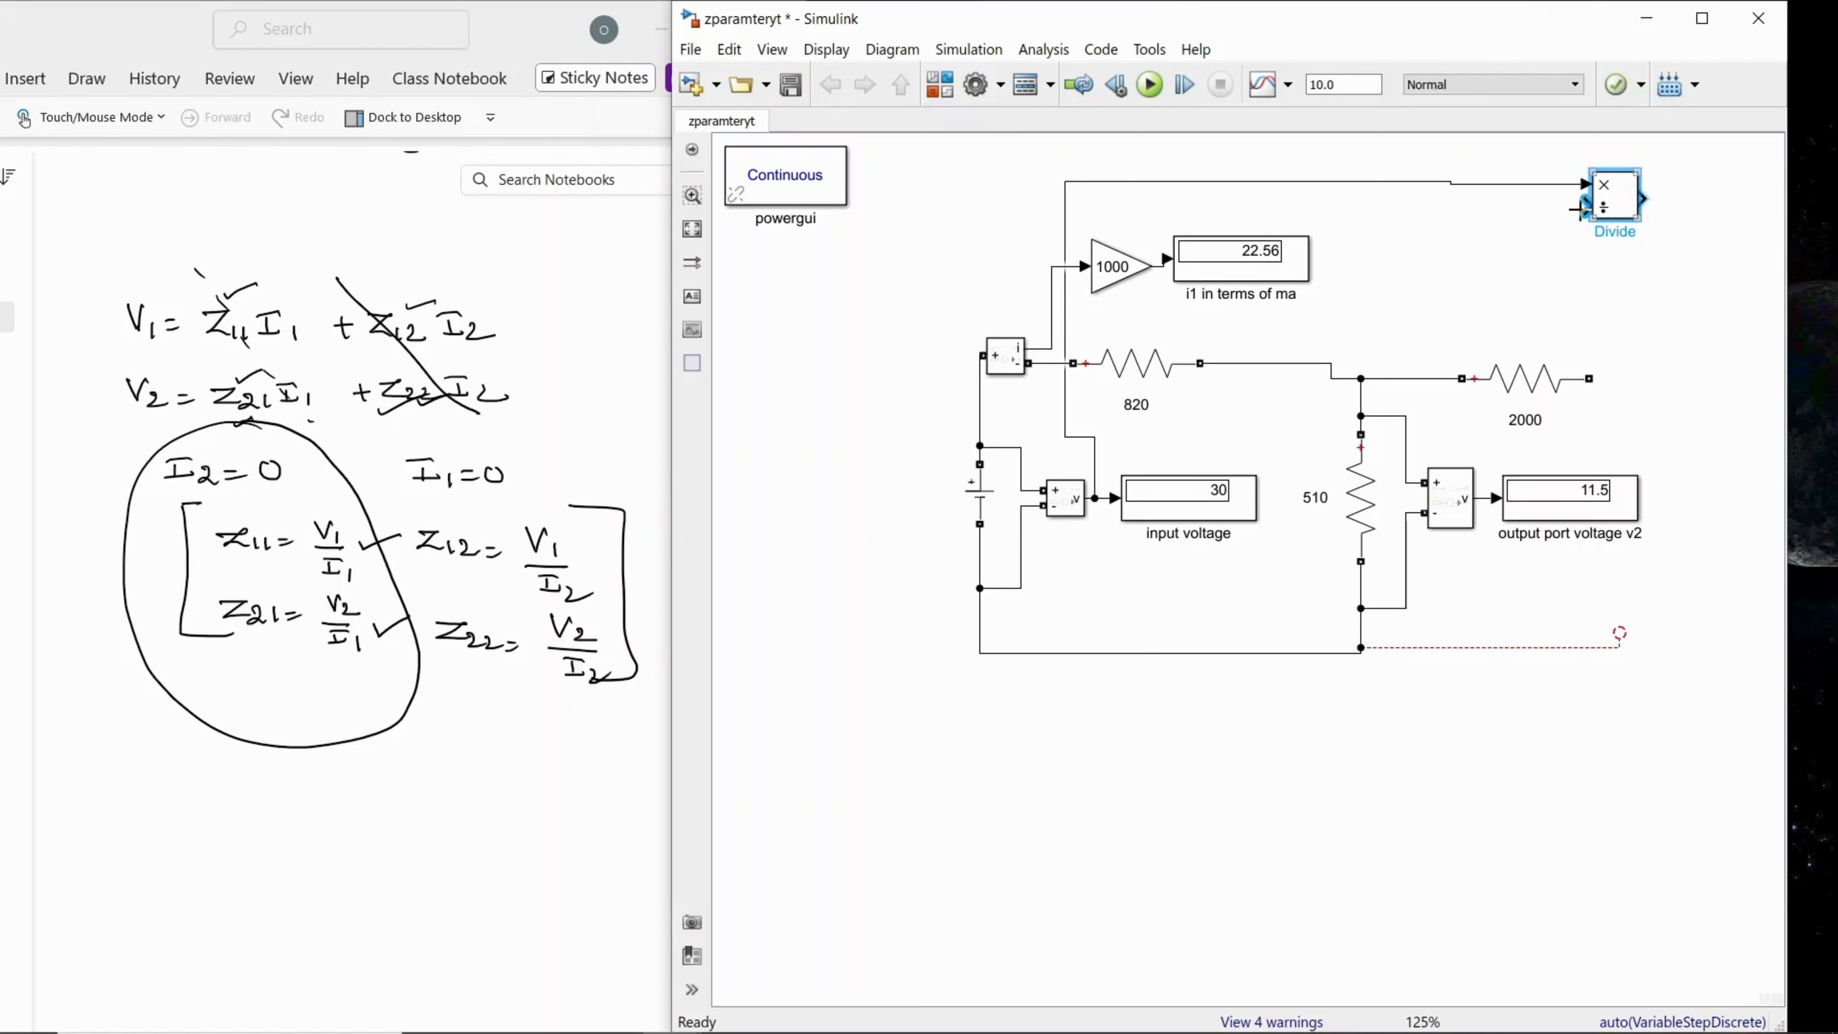
Step: Connect the Divide block's division input to the current signal ahead of the gain and route the voltage line around the source
mouse_move(1586, 206)
left_mouse_down()
mouse_move(1516, 344)
mouse_move(1303, 340)
mouse_move(1205, 257)
mouse_move(1066, 320)
mouse_move(1069, 267)
left_mouse_up()
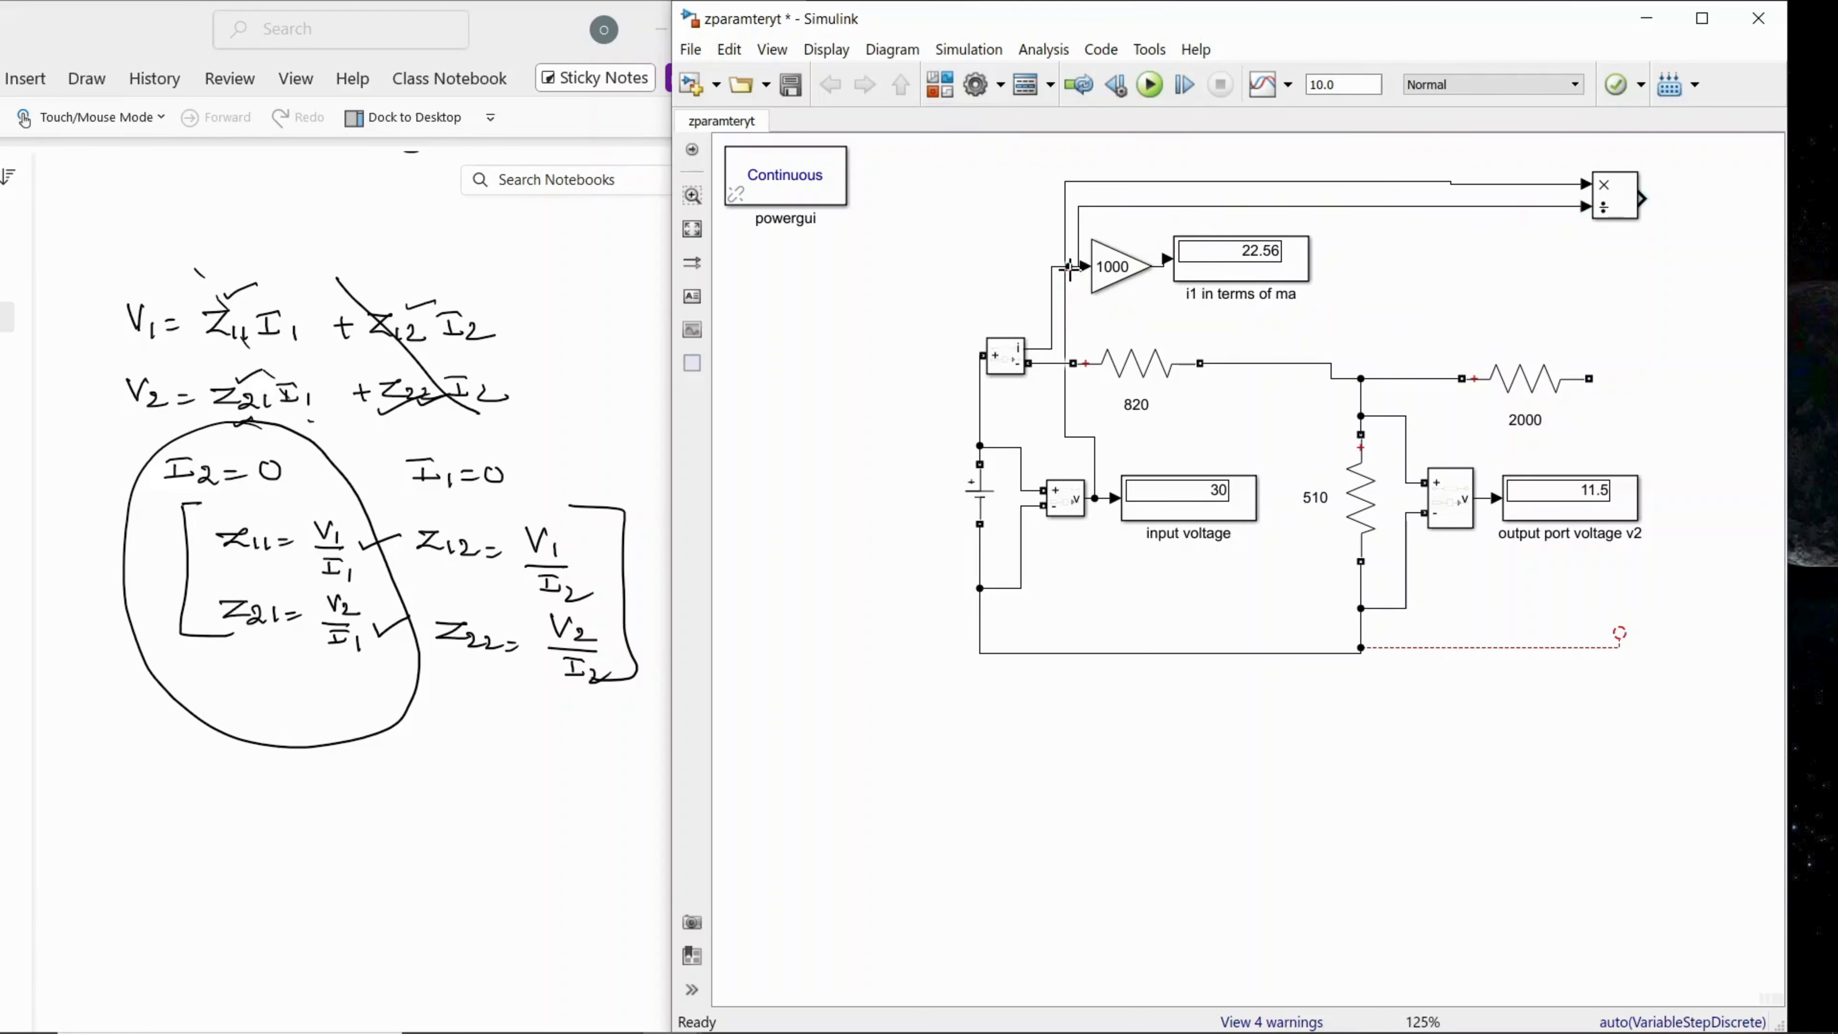
left_click(1063, 317)
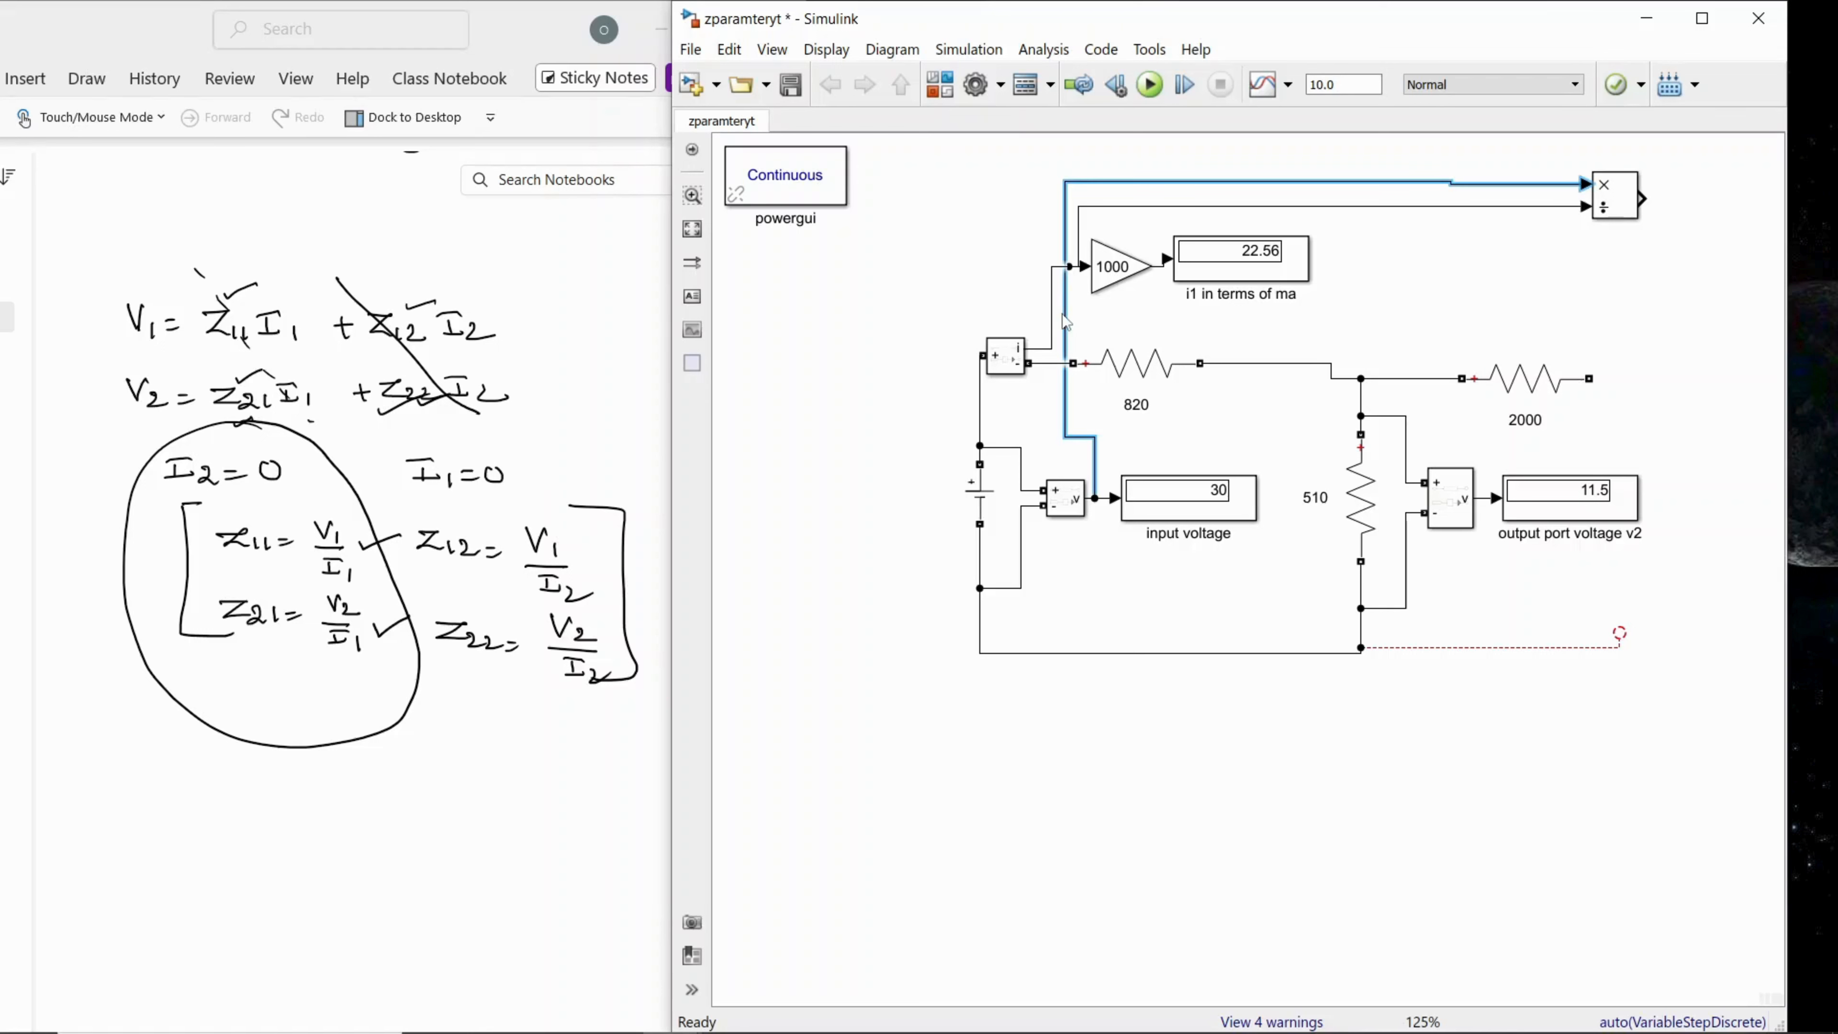
left_click_drag(1061, 315, 929, 323)
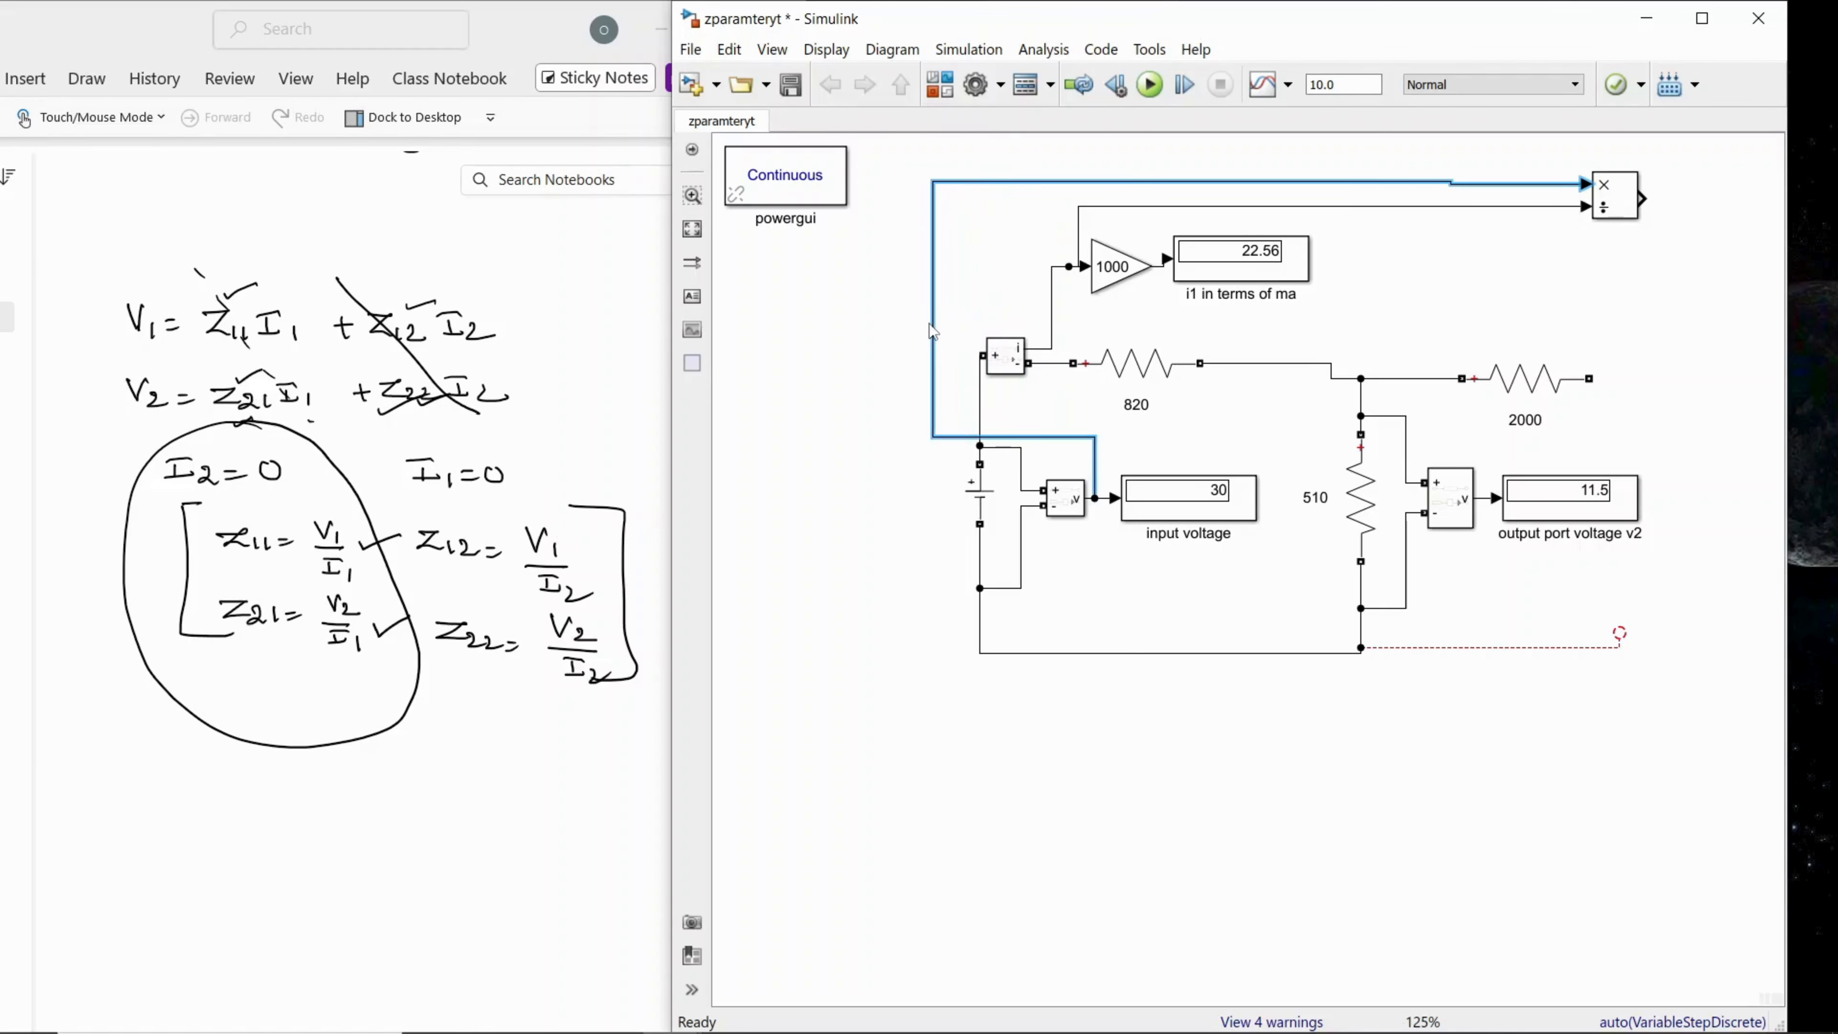
left_click(1619, 212)
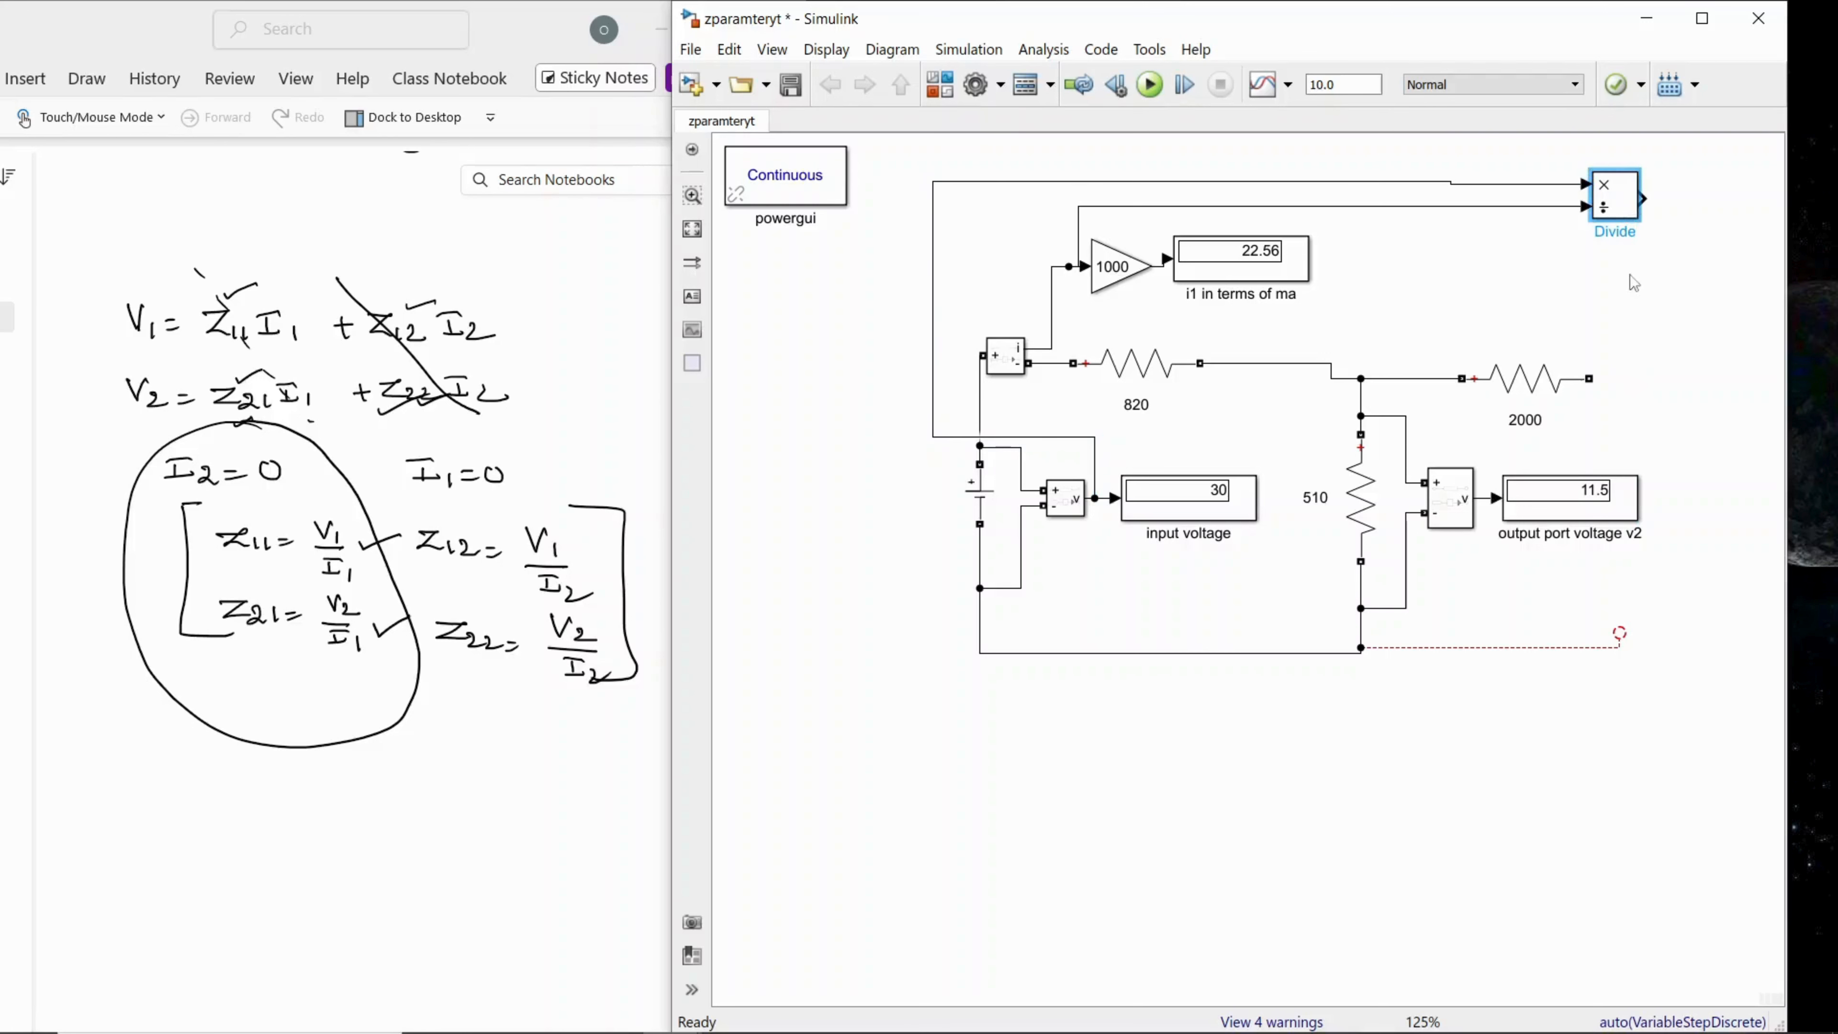
left_click(1643, 298)
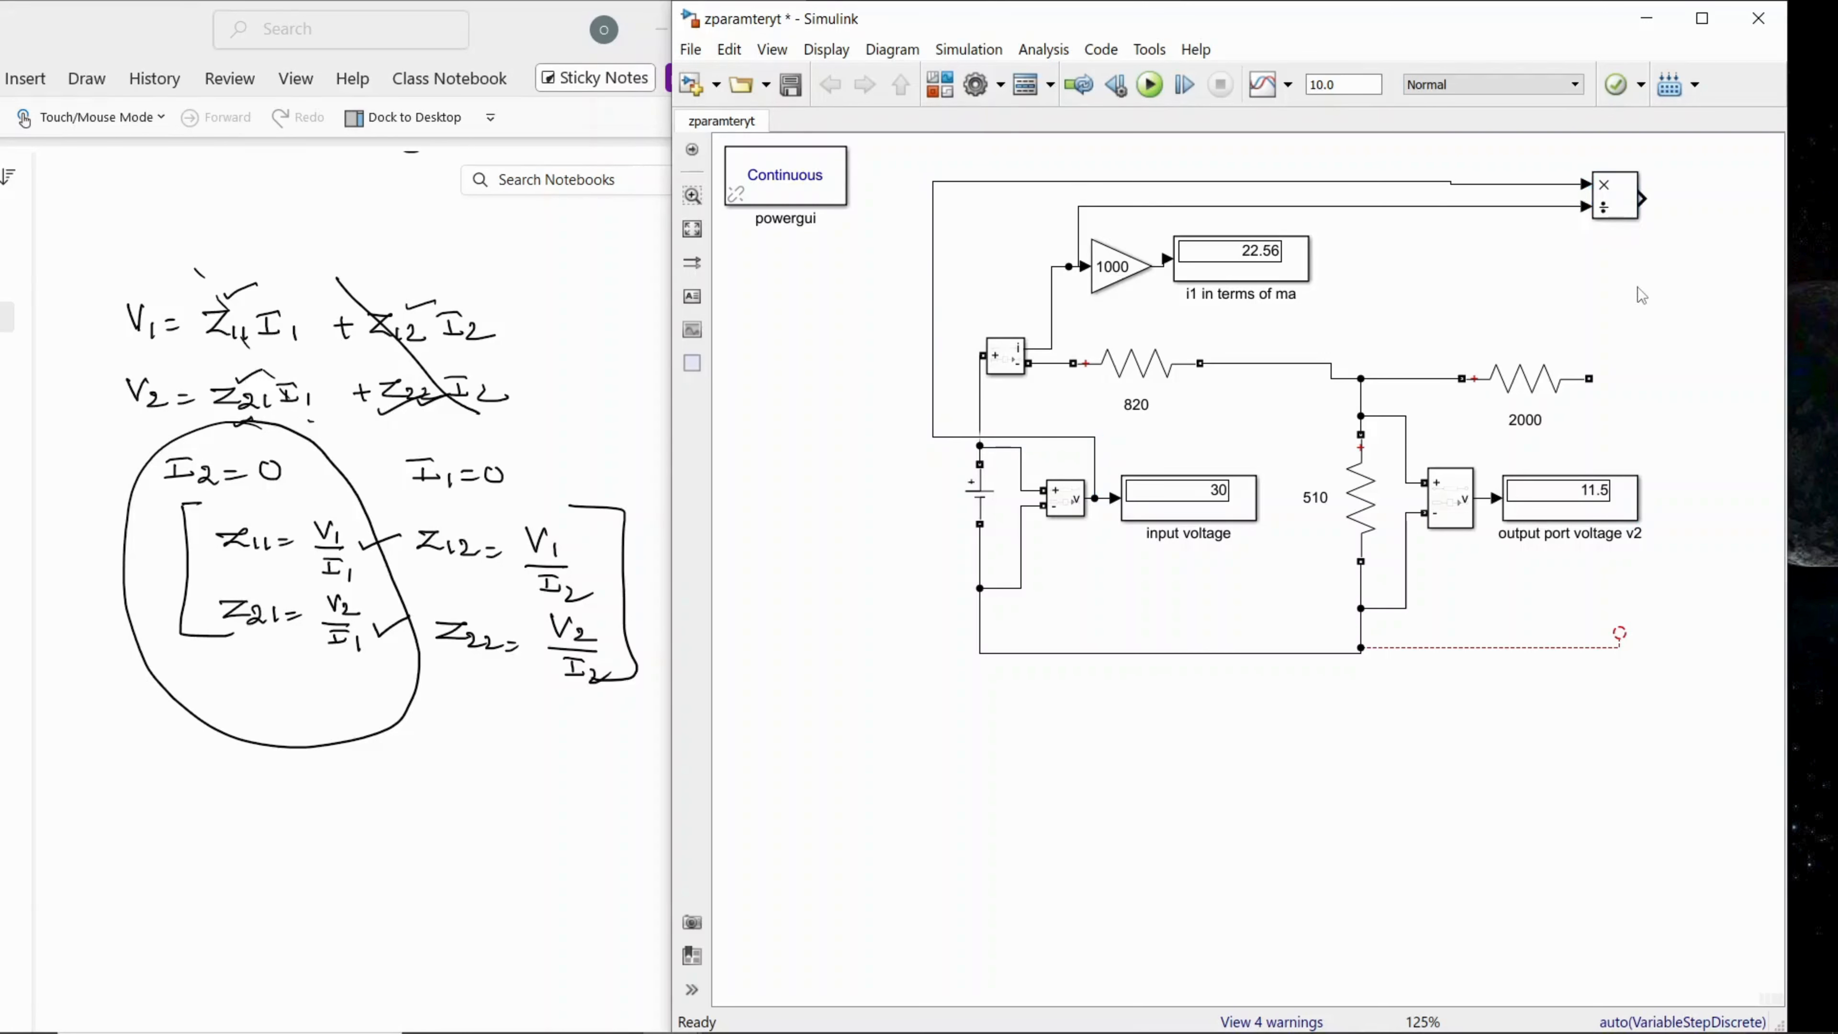
left_click(1076, 255)
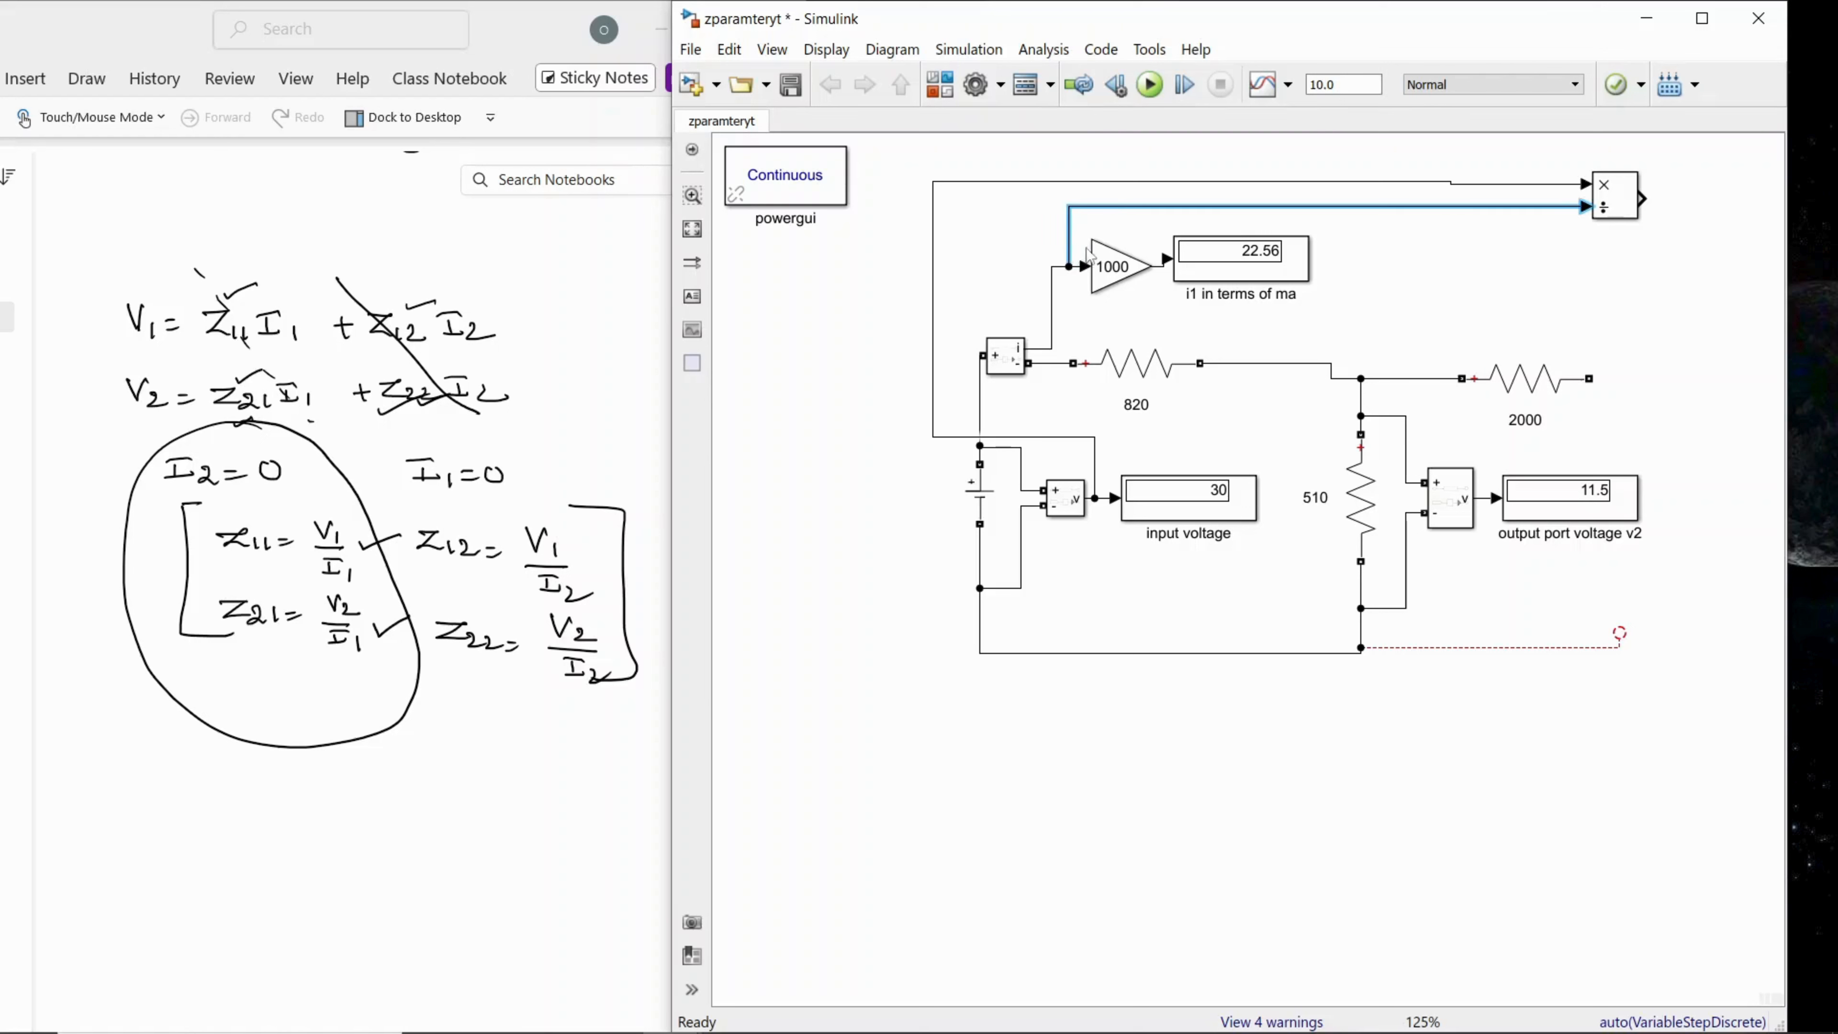
left_click(1563, 266)
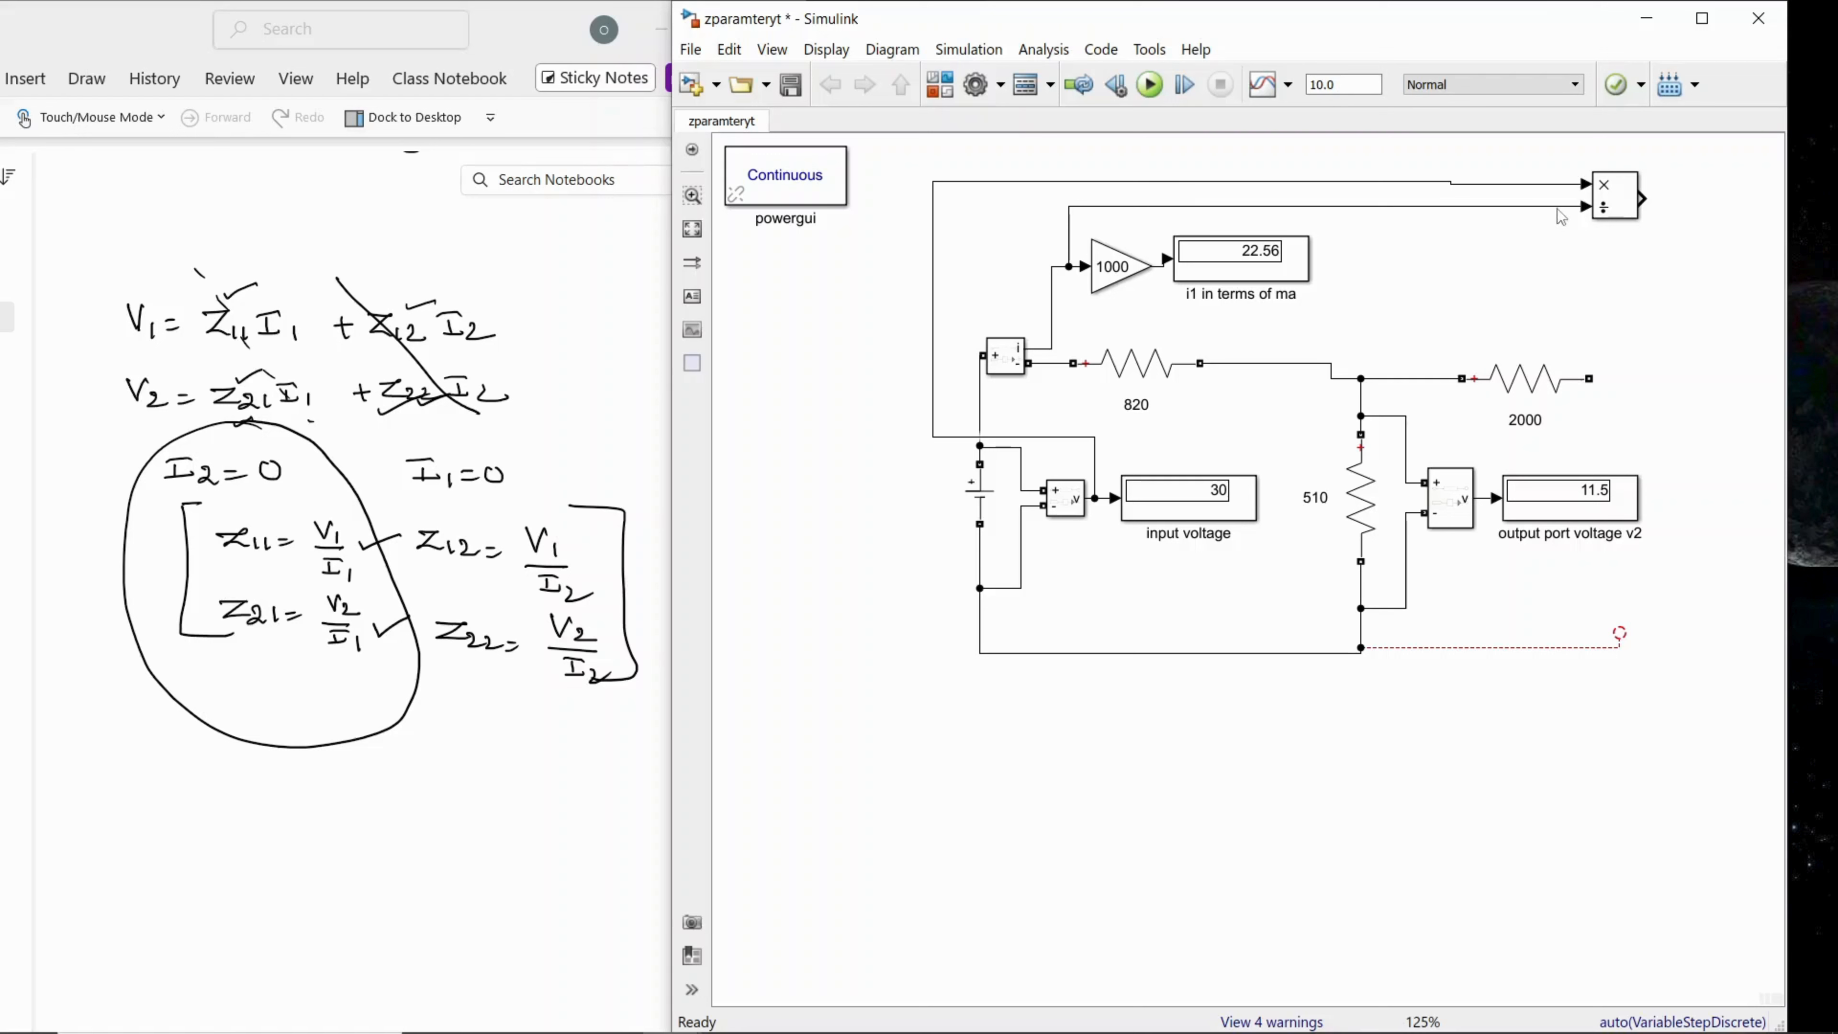
Step: Copy the input voltage display block and paste it beside the Divide block's output
left_click(1610, 210)
left_click(1243, 261)
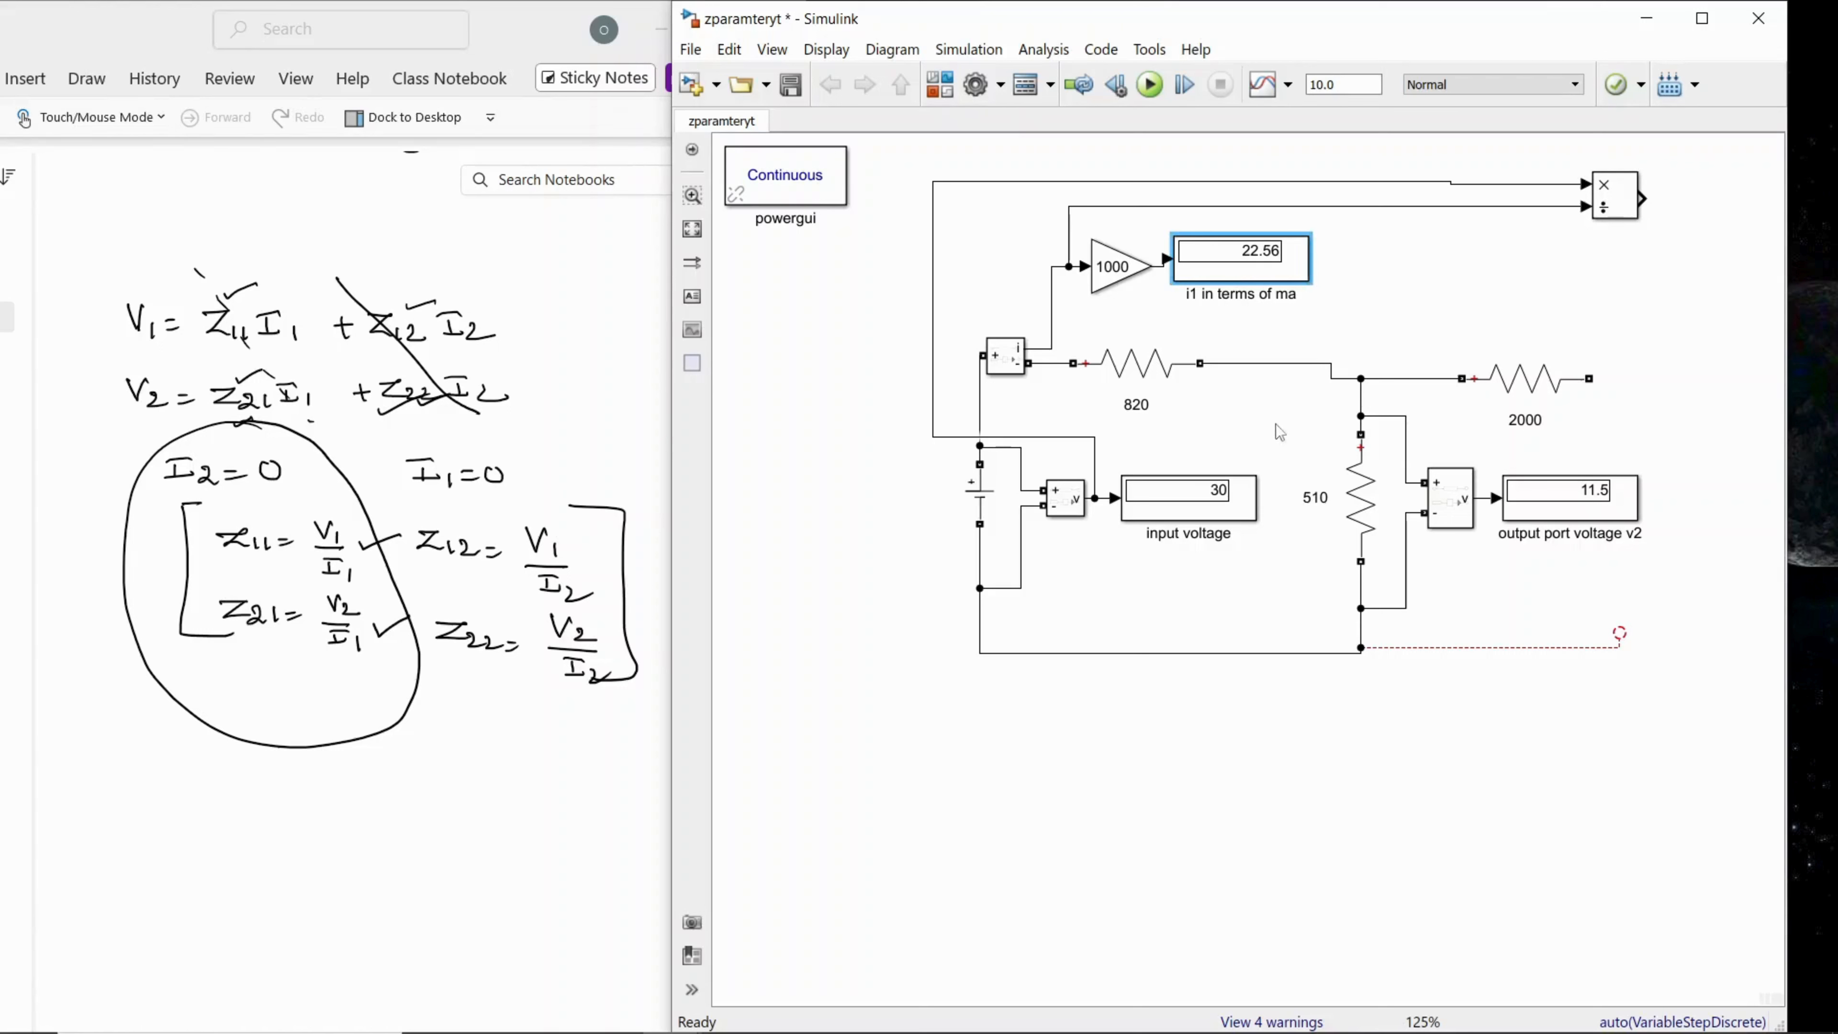
left_click(1200, 518)
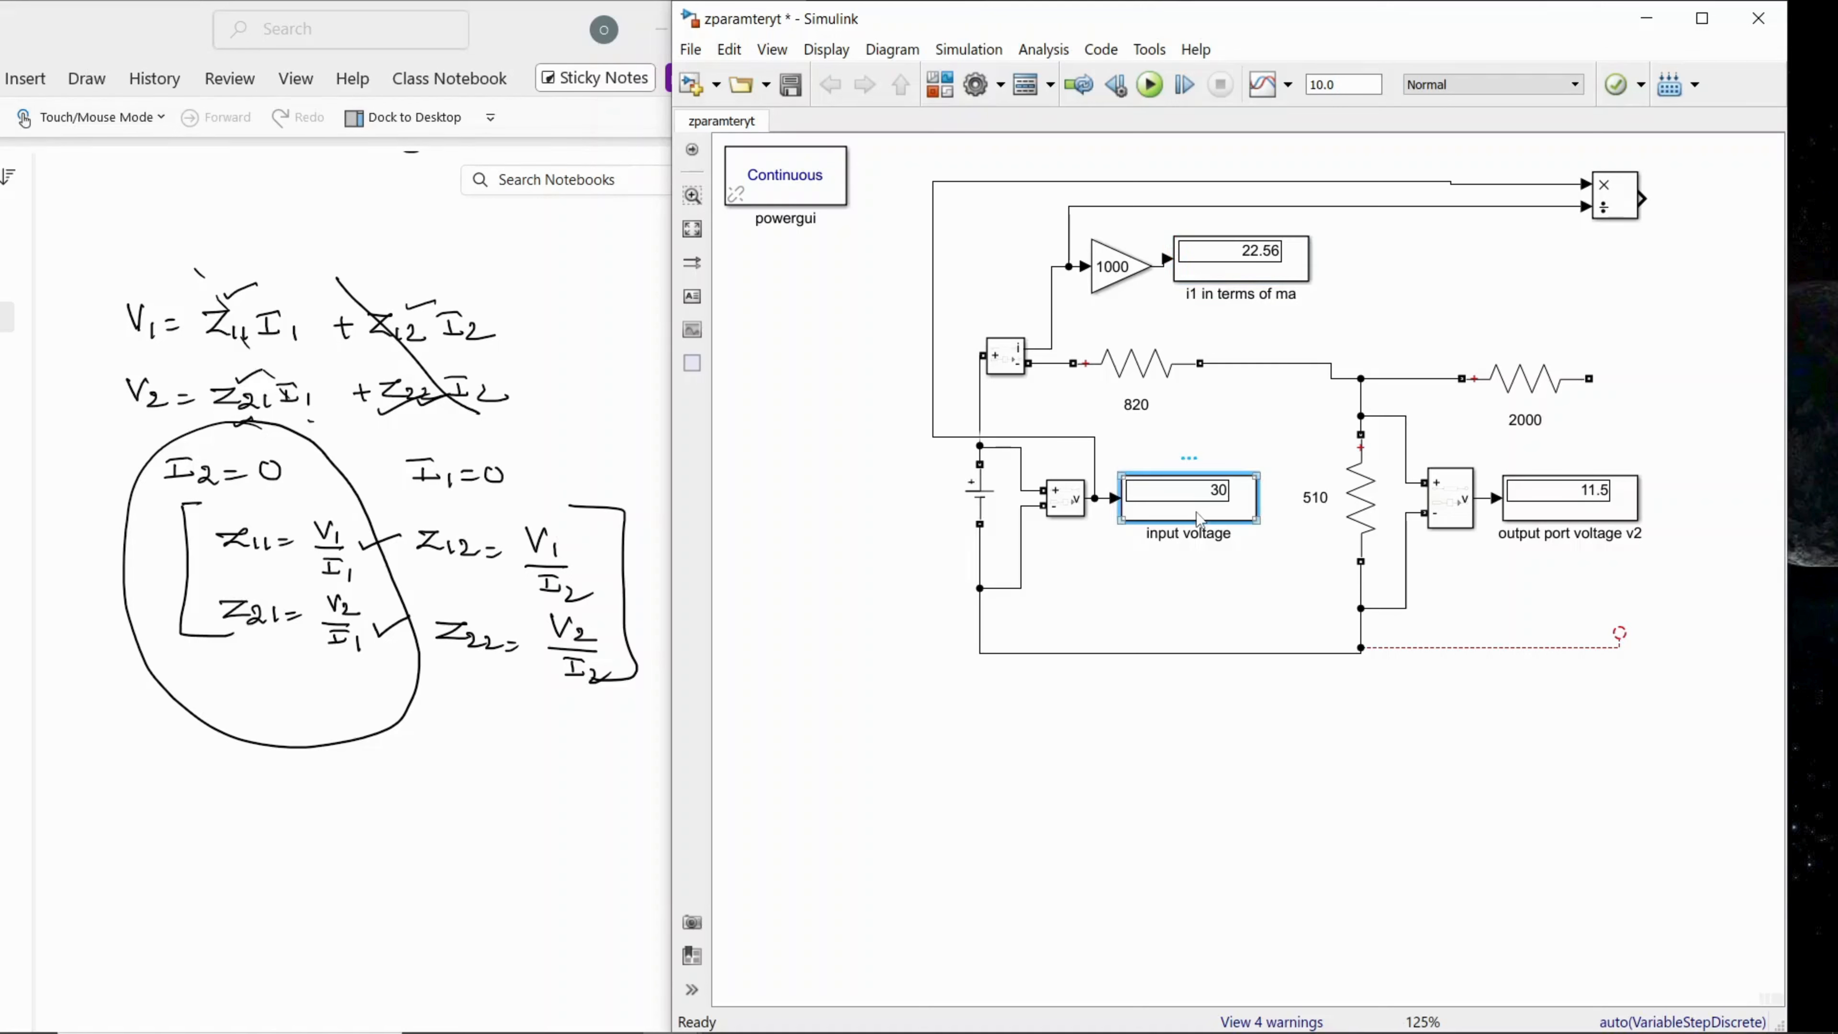
left_click(1693, 198)
right_click(1695, 195)
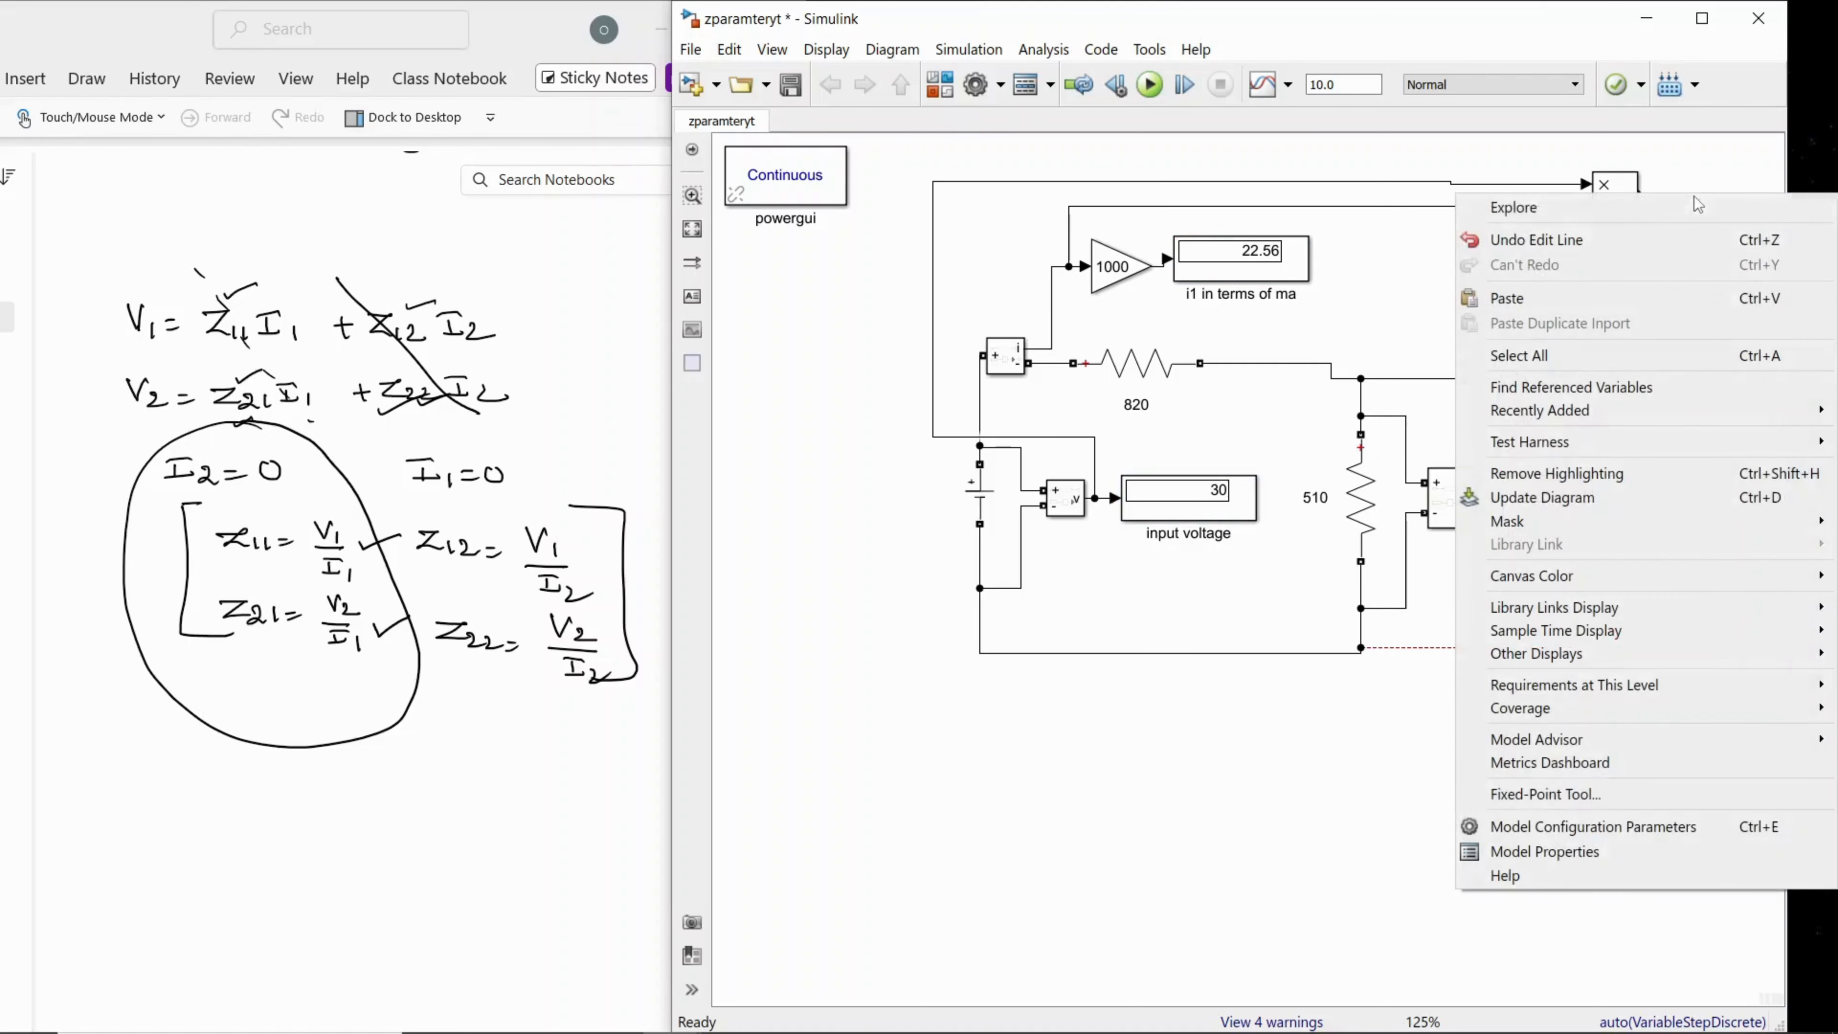
left_click(1633, 295)
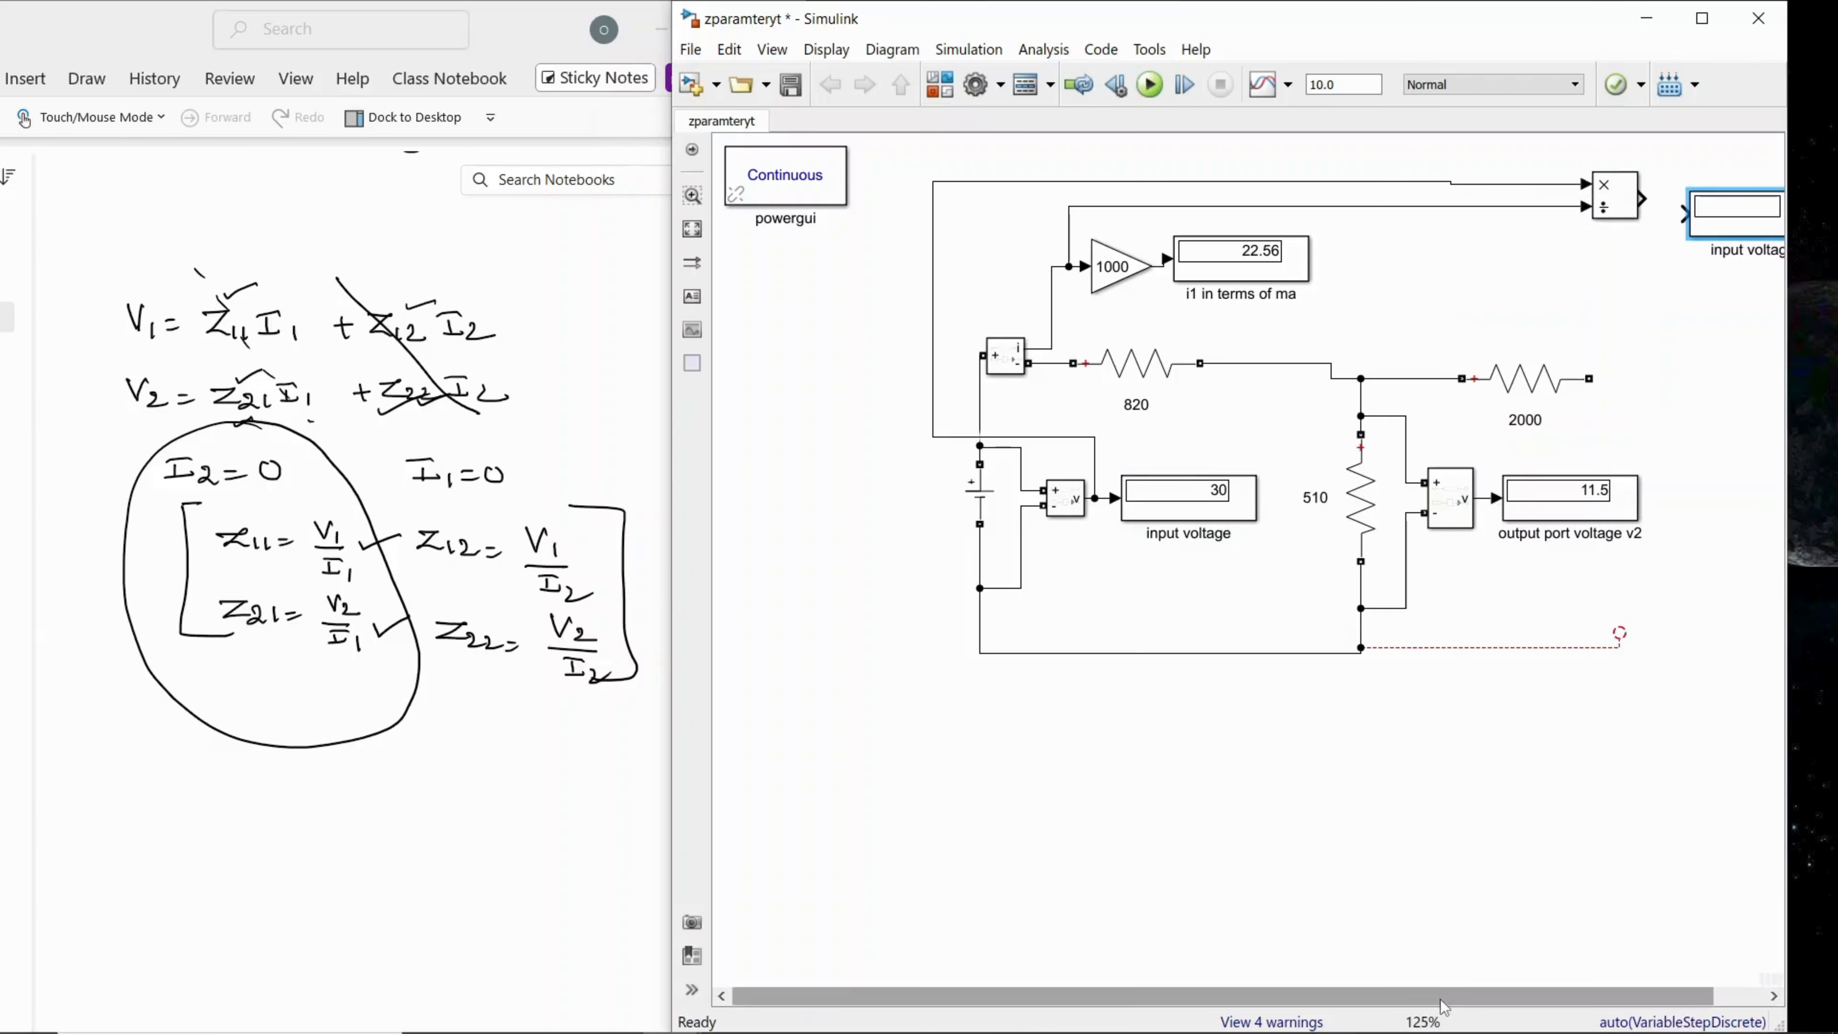
Step: Widen the model window, connect the Divide block's output to the pasted display, and run the simulation
left_click_drag(1443, 996, 1563, 994)
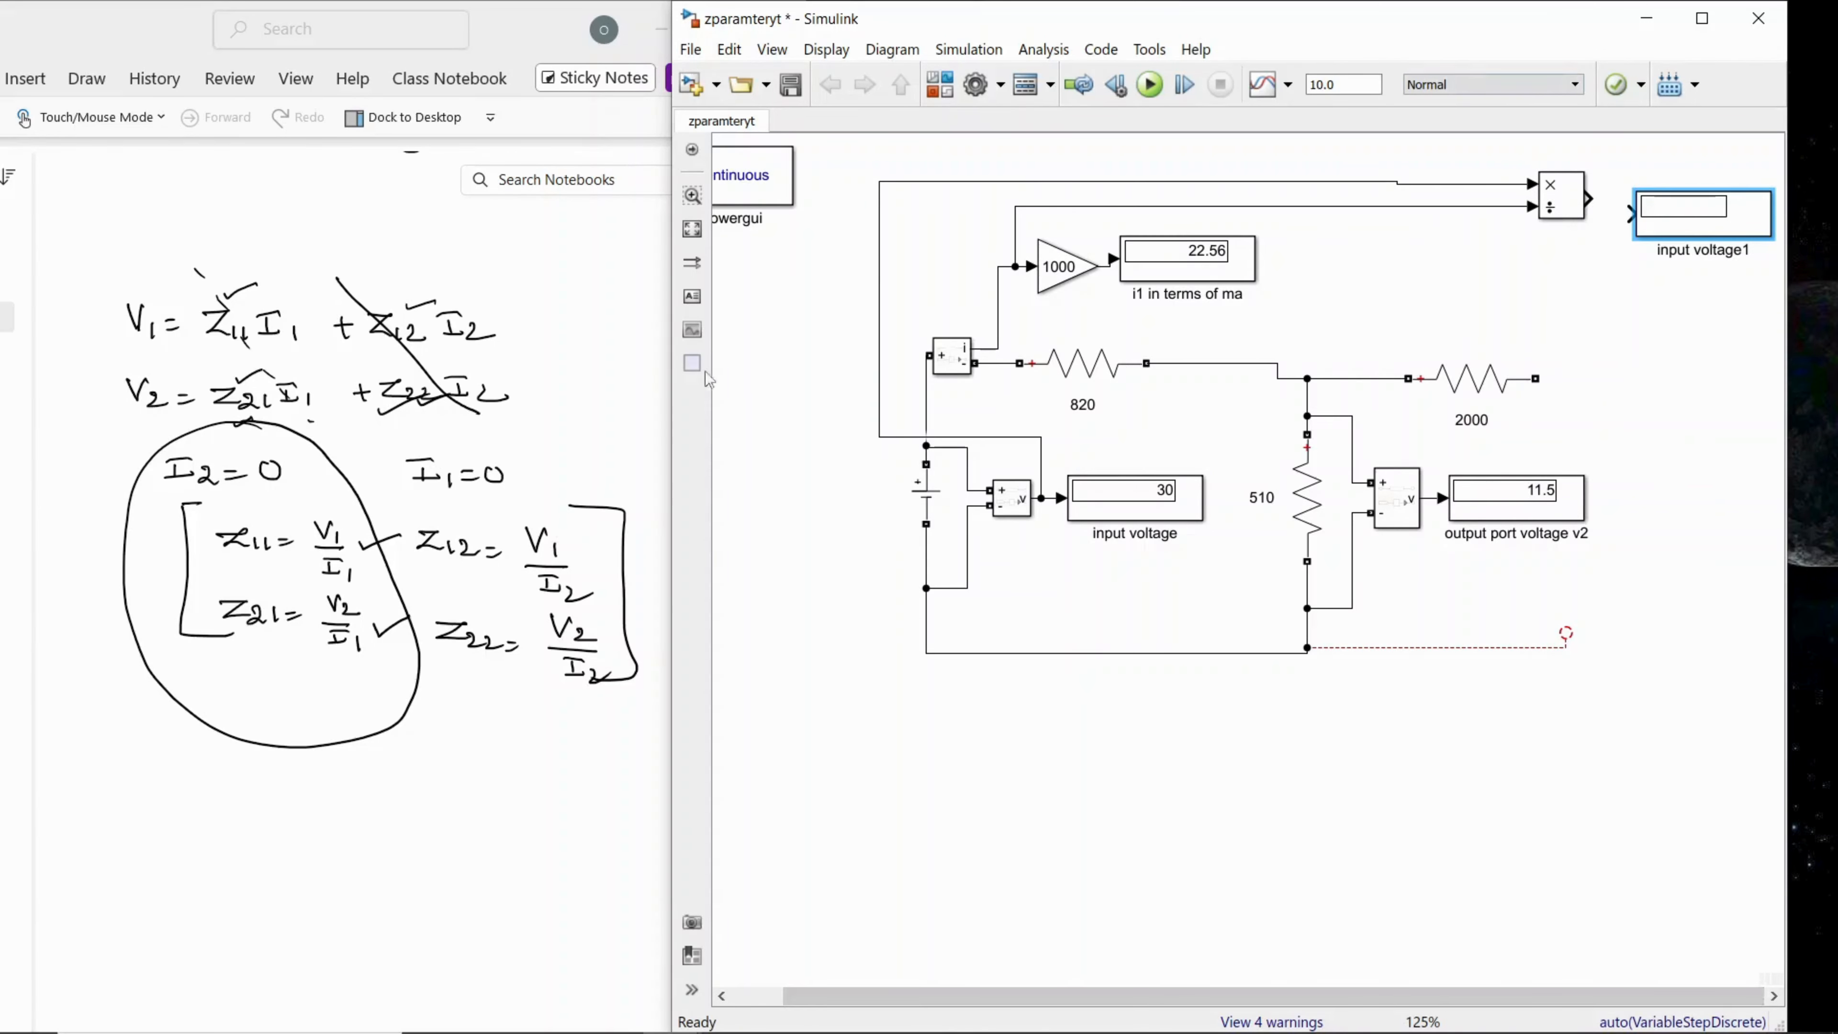
left_click_drag(667, 422, 417, 422)
left_click_drag(1484, 221, 1339, 198)
left_click(1394, 286)
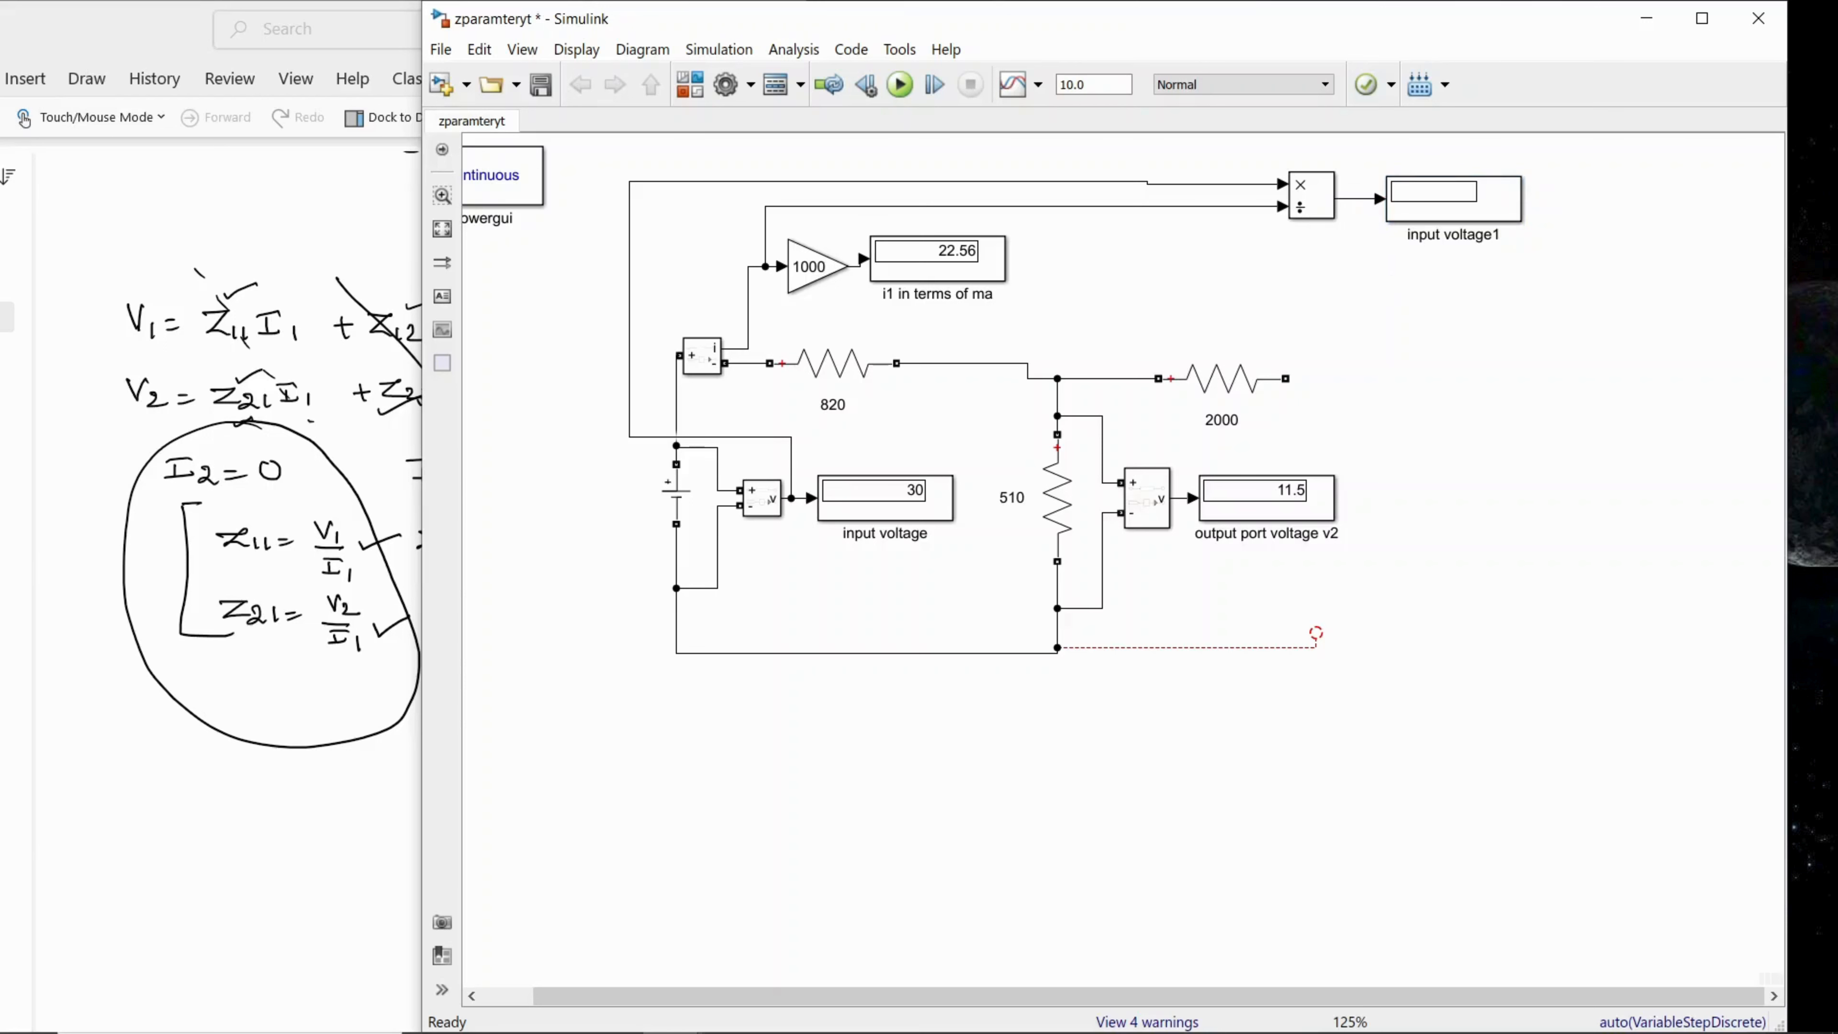
left_click(1334, 209)
left_click(1404, 219)
left_click(899, 85)
Step: Compare the Divide block's result with the handwritten Z11 formula and the Z11 display in the finished reference model
left_click(360, 848)
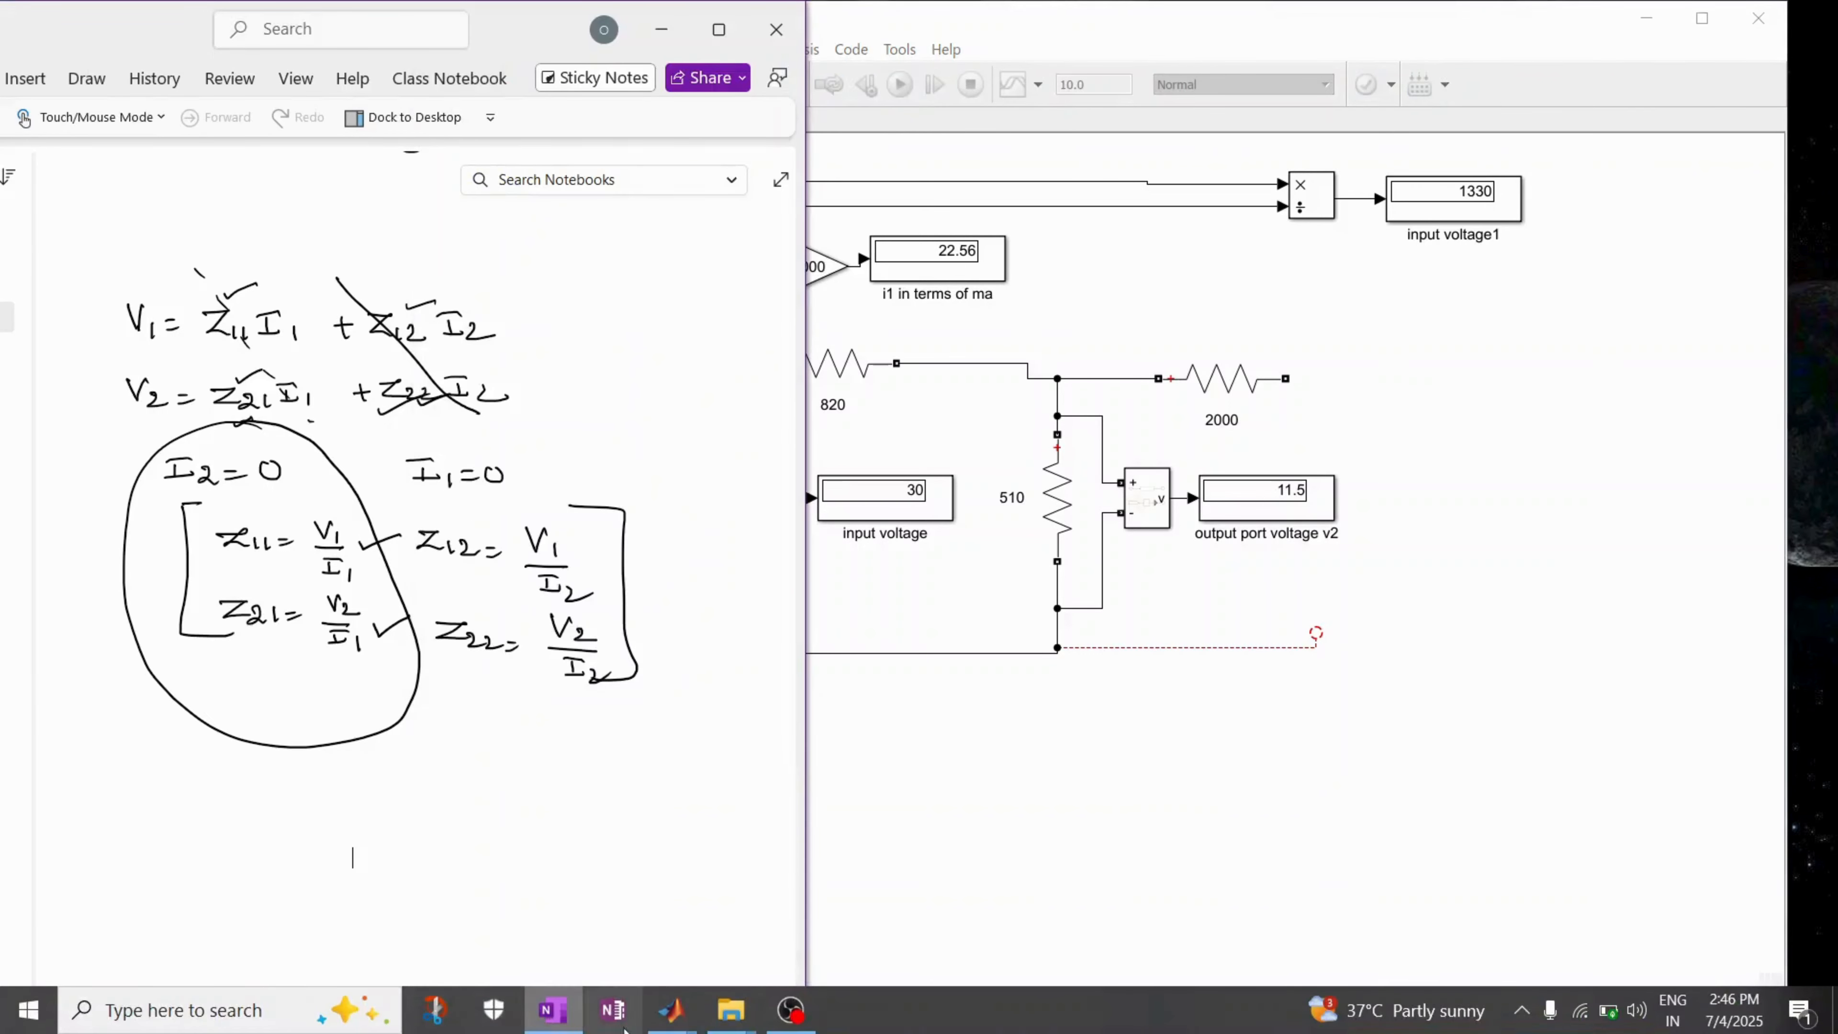
mouse_move(673, 1014)
left_click(627, 948)
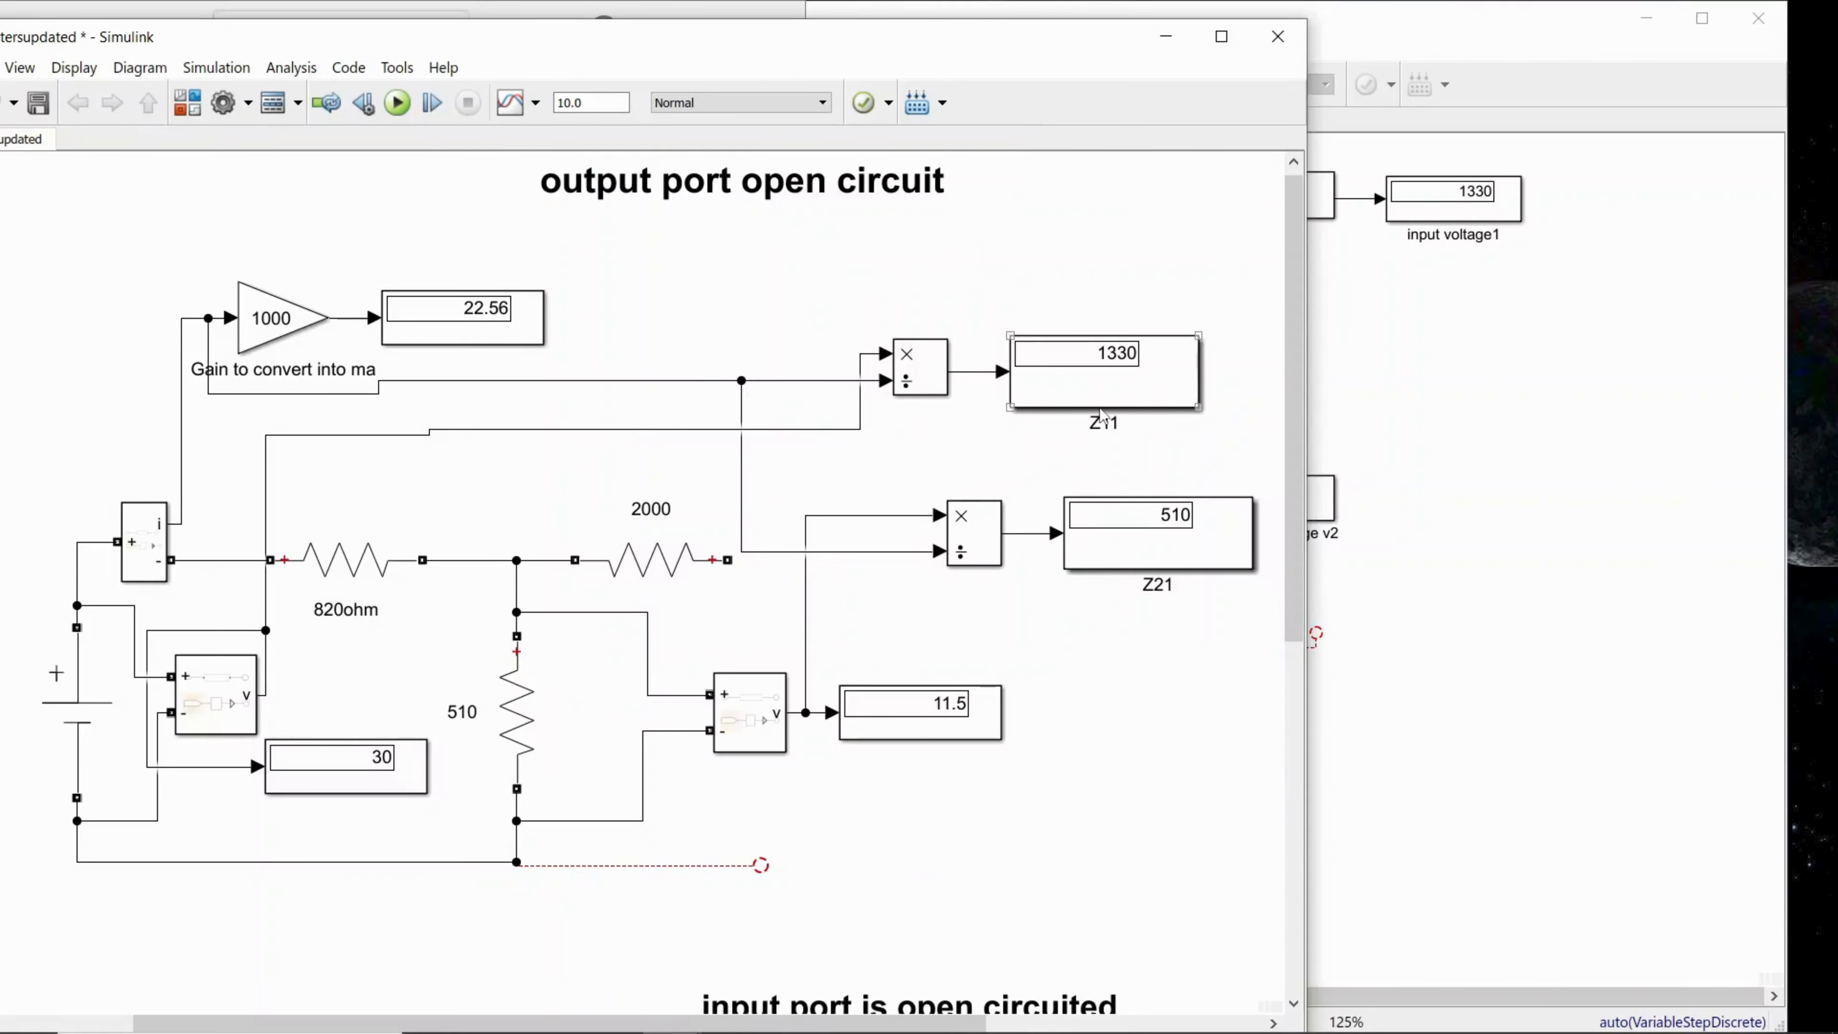
left_click(1471, 444)
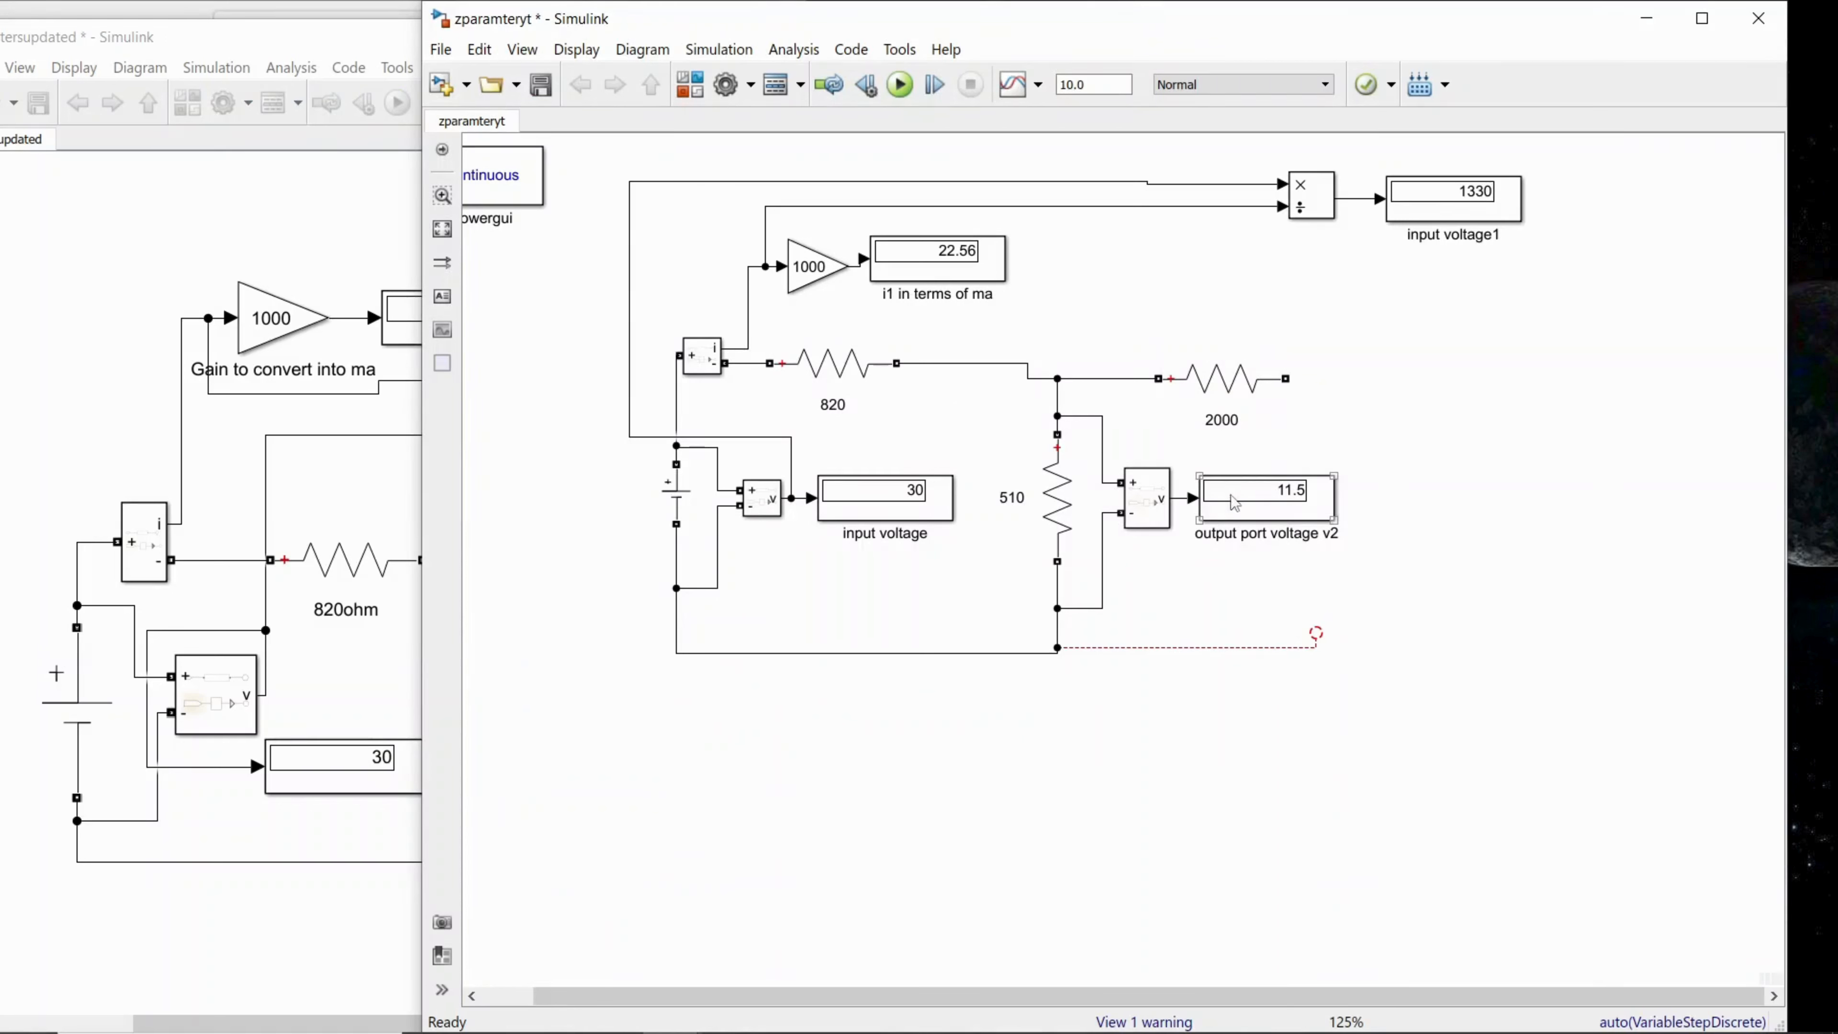
left_click(1314, 212)
right_click(1314, 213)
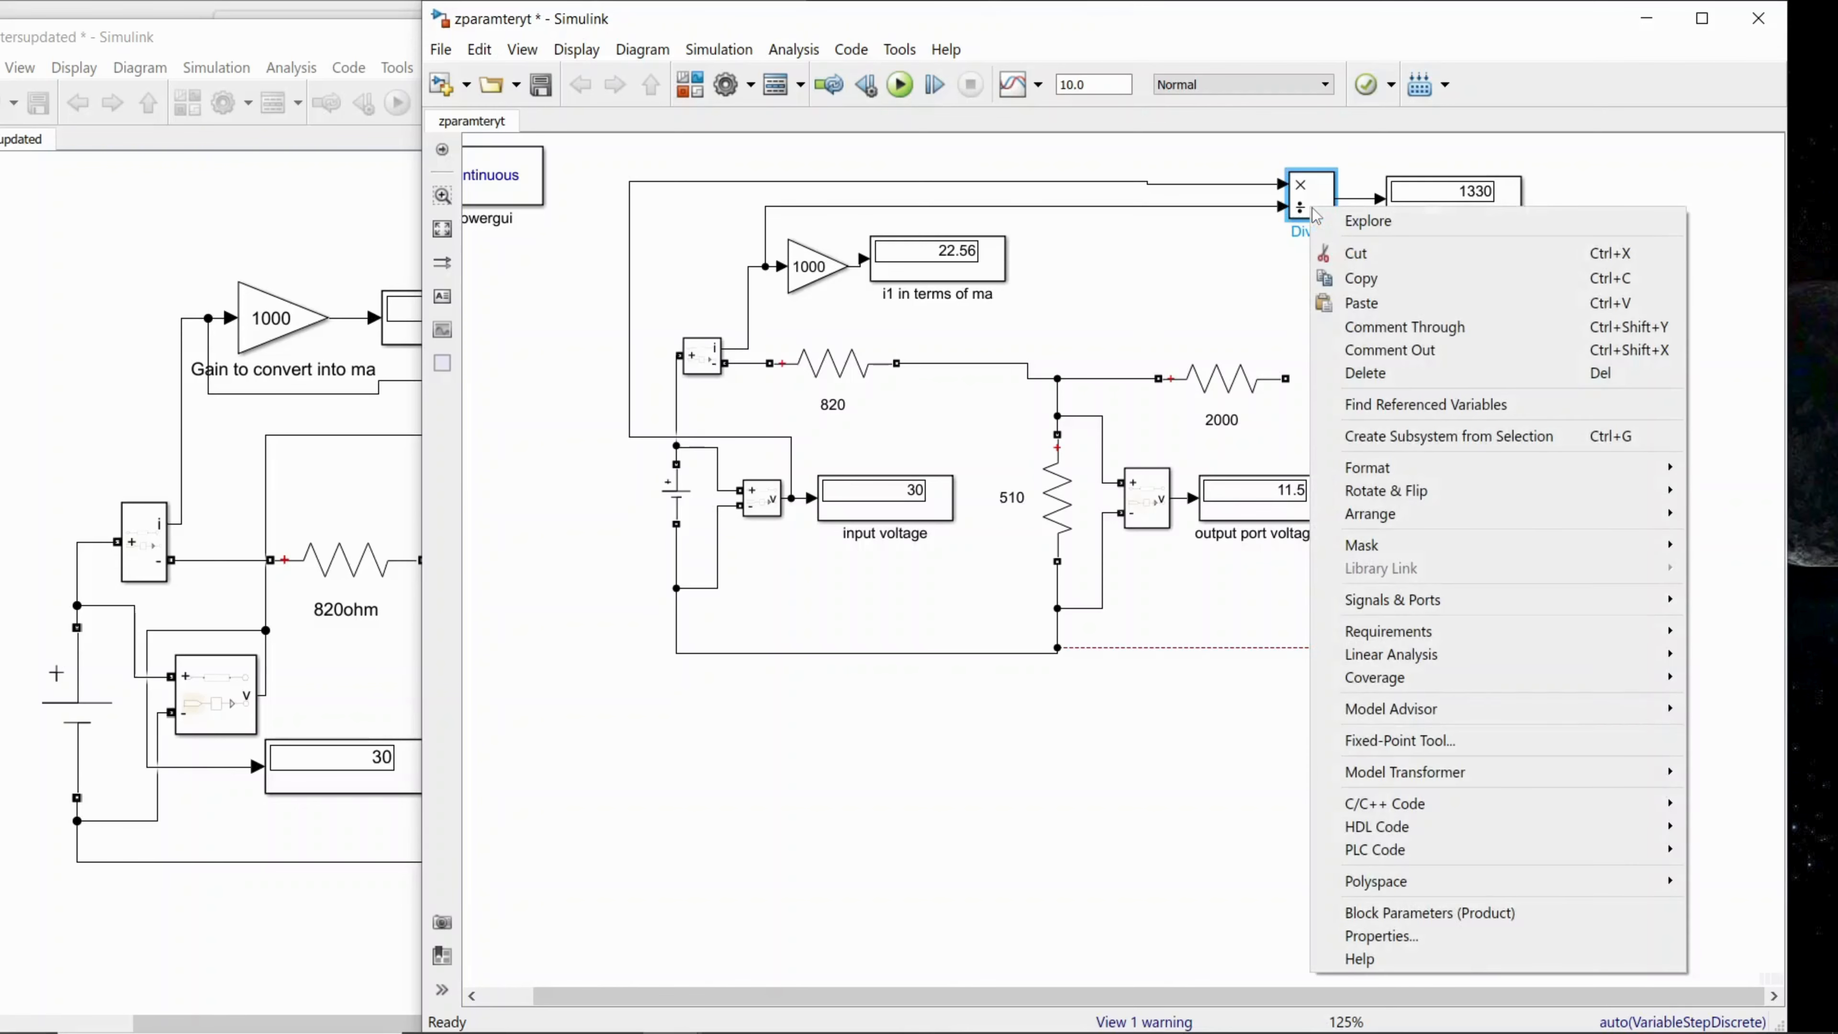
left_click(1361, 278)
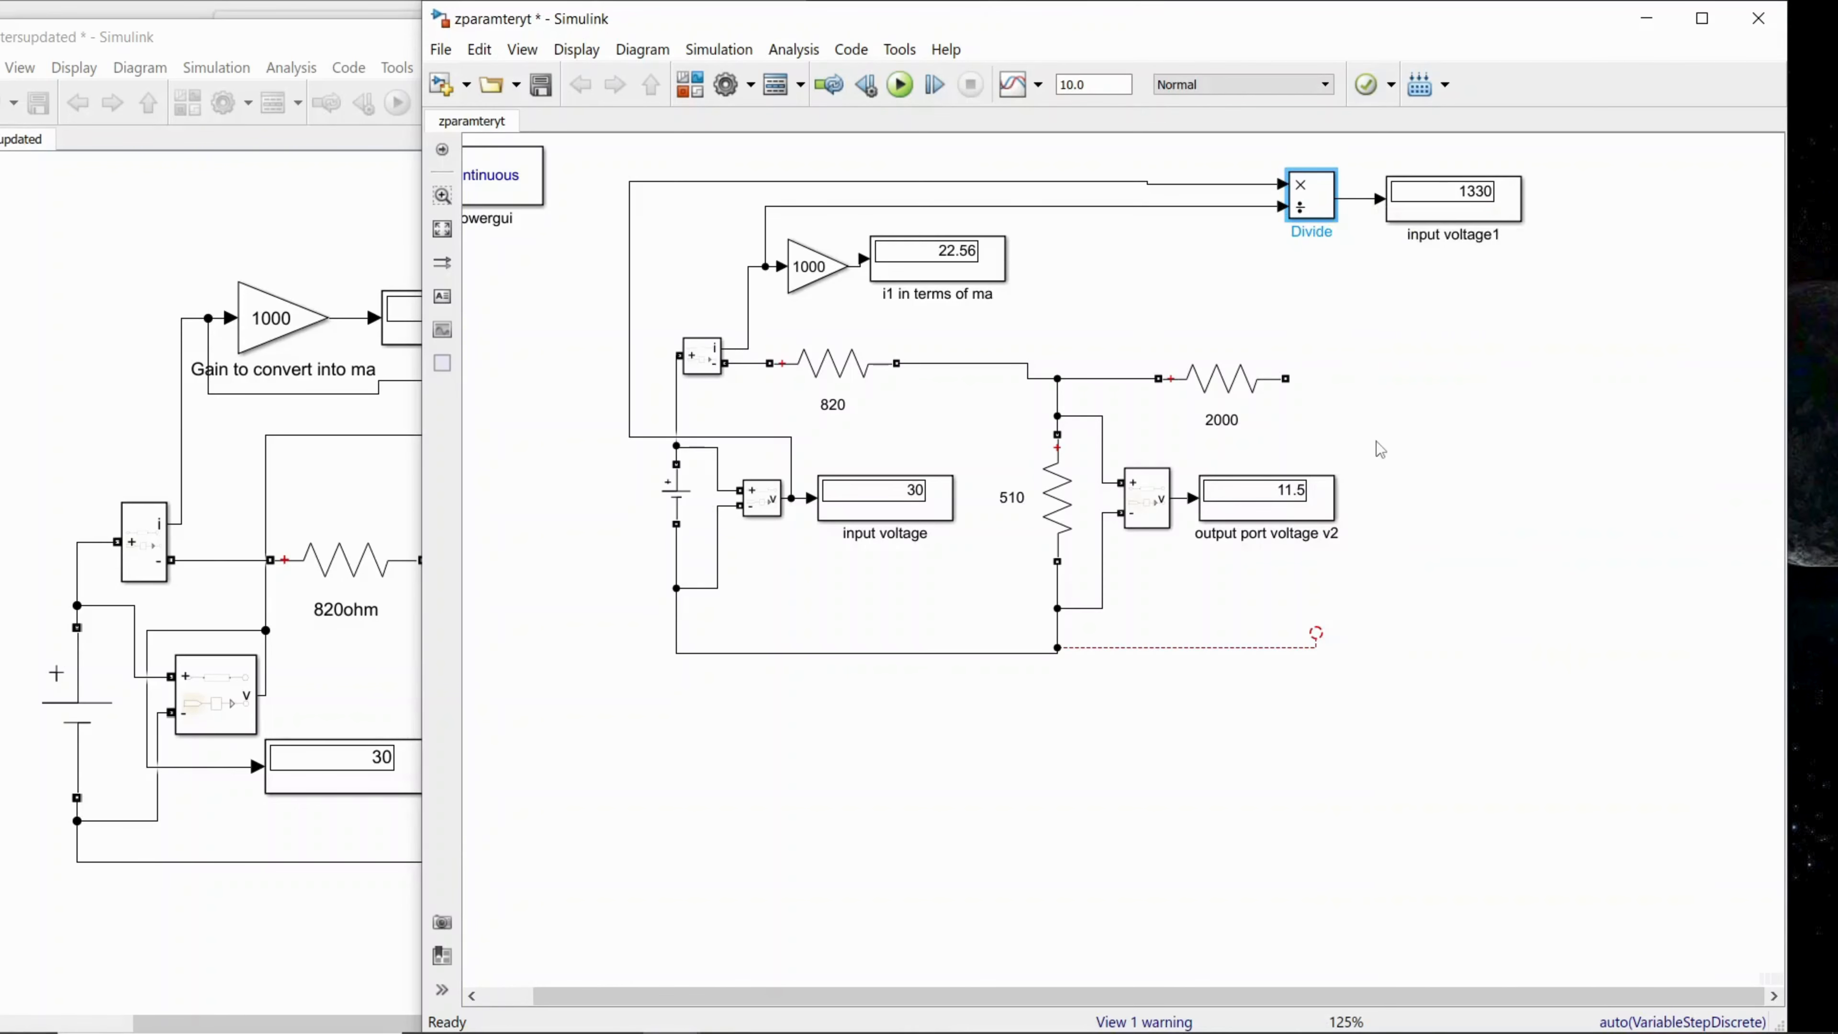
right_click(1351, 337)
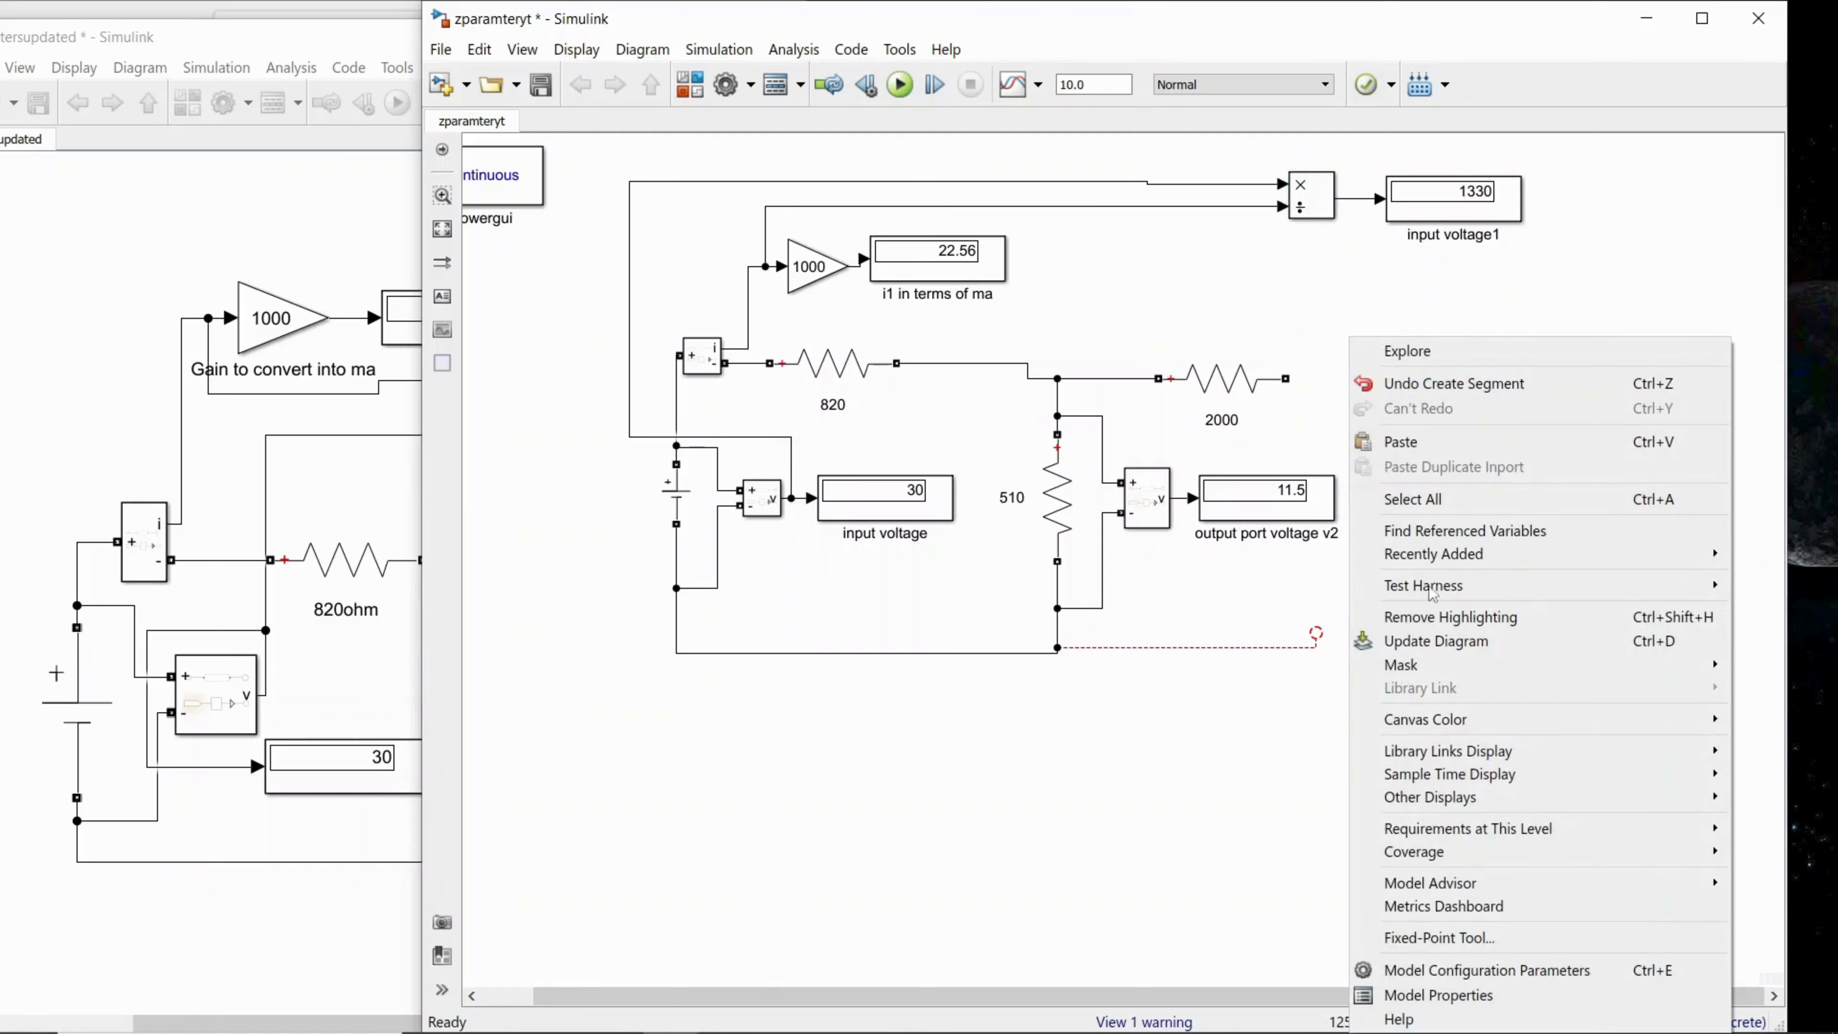
right_click(1404, 291)
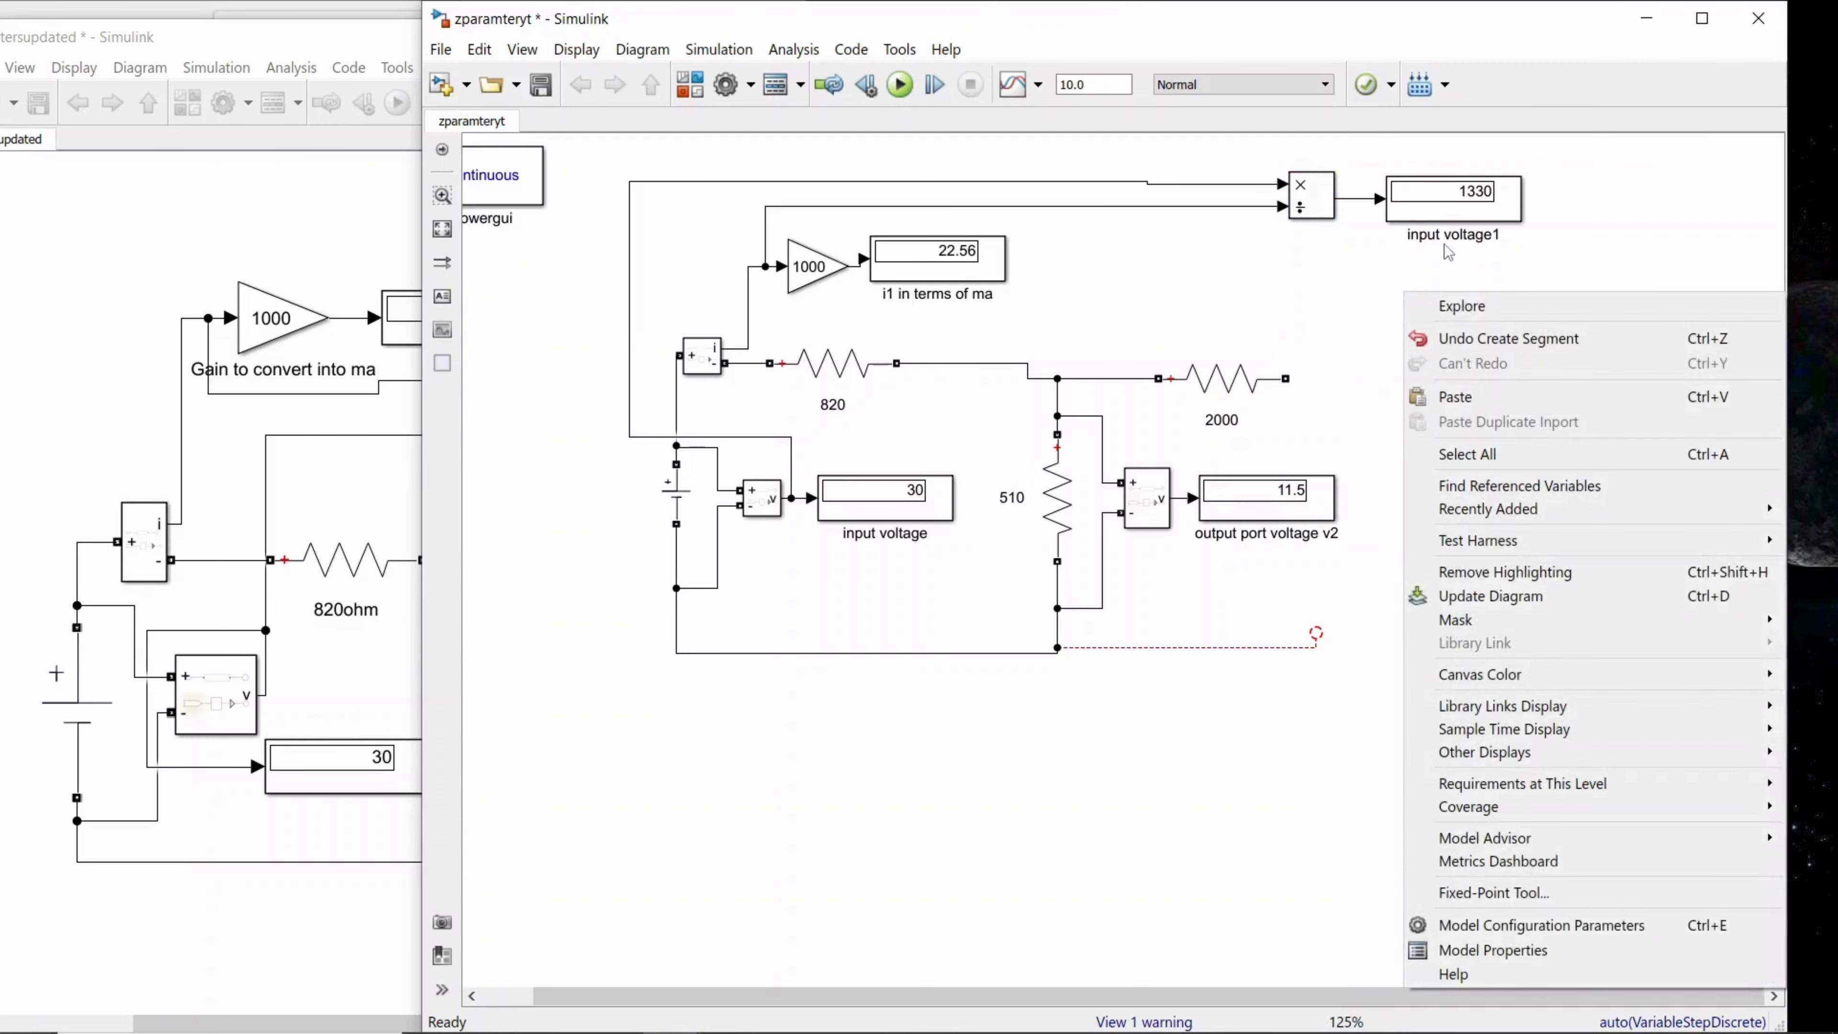
Step: Rename the display at the Divide block's output as z11
left_click(1445, 235)
left_click(1507, 247)
left_click(1499, 235)
left_click_drag(1499, 235, 1383, 255)
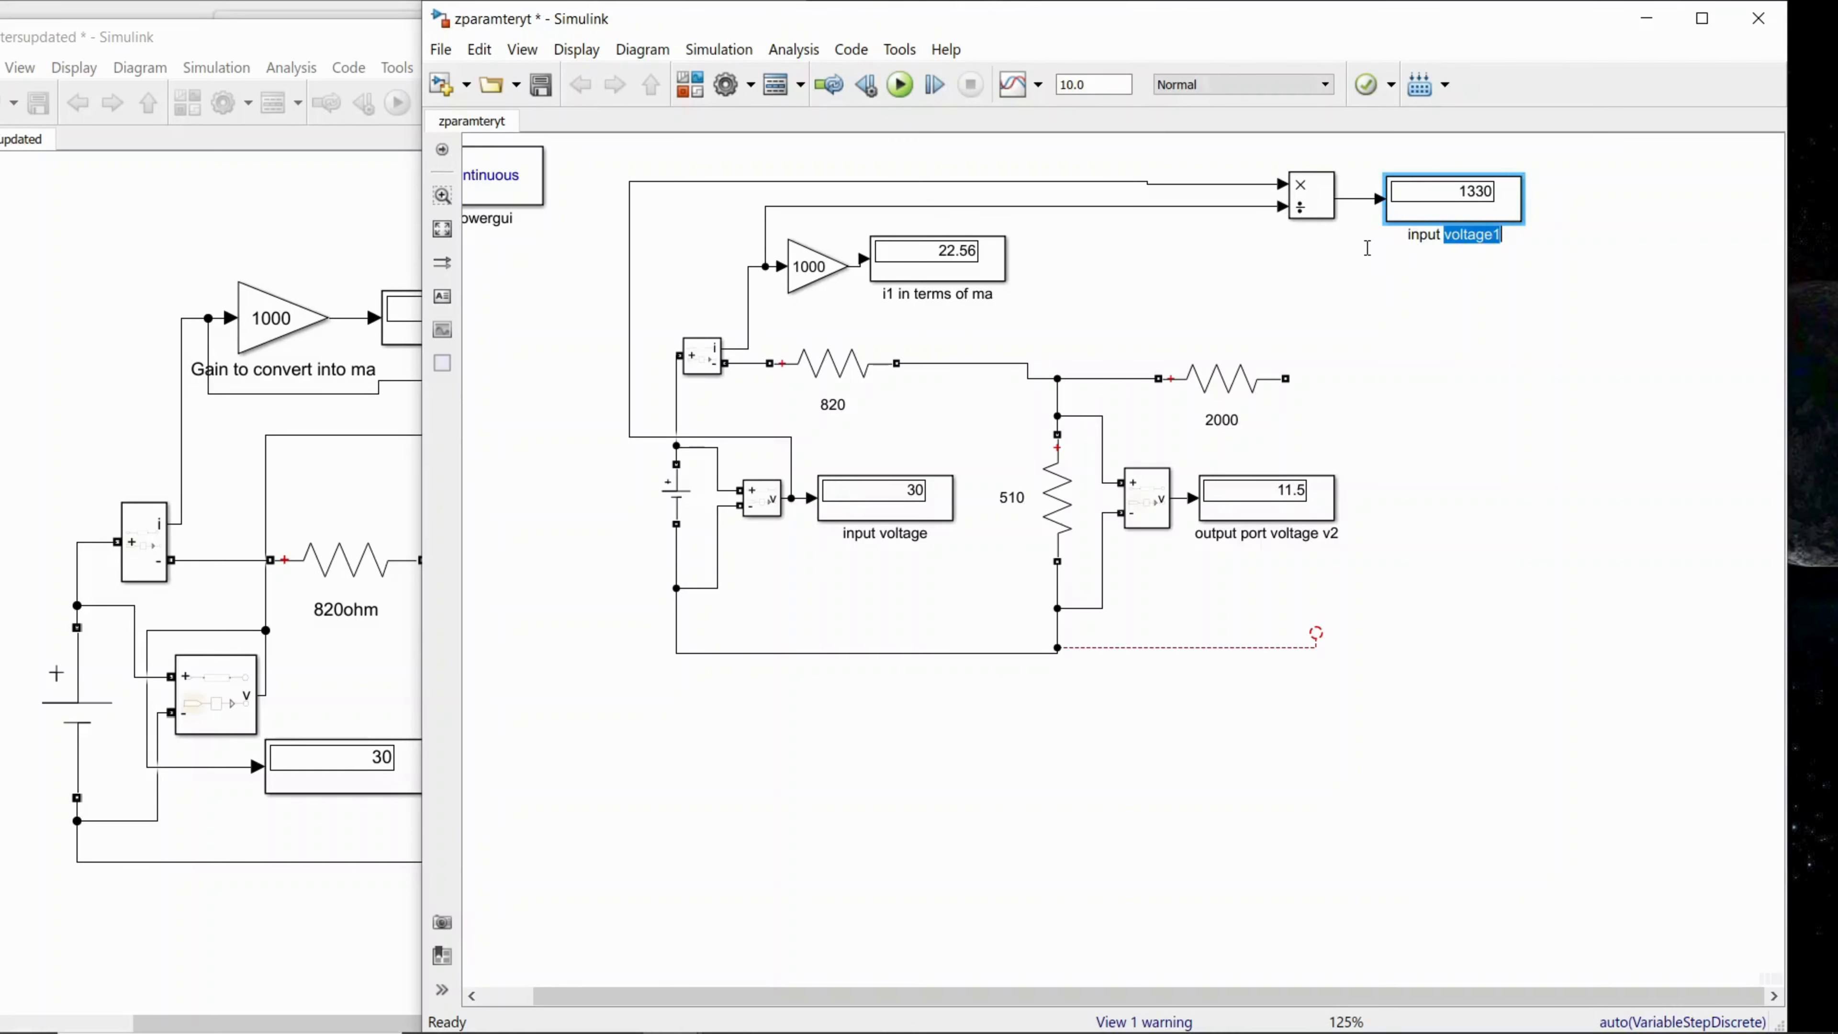
key("BackSpace")
key("BackSpace")
key("BackSpace")
key("BackSpace")
key("BackSpace")
key("BackSpace")
Step: Copy the Divide block and paste the duplicate below the z11 display
left_click(1305, 192)
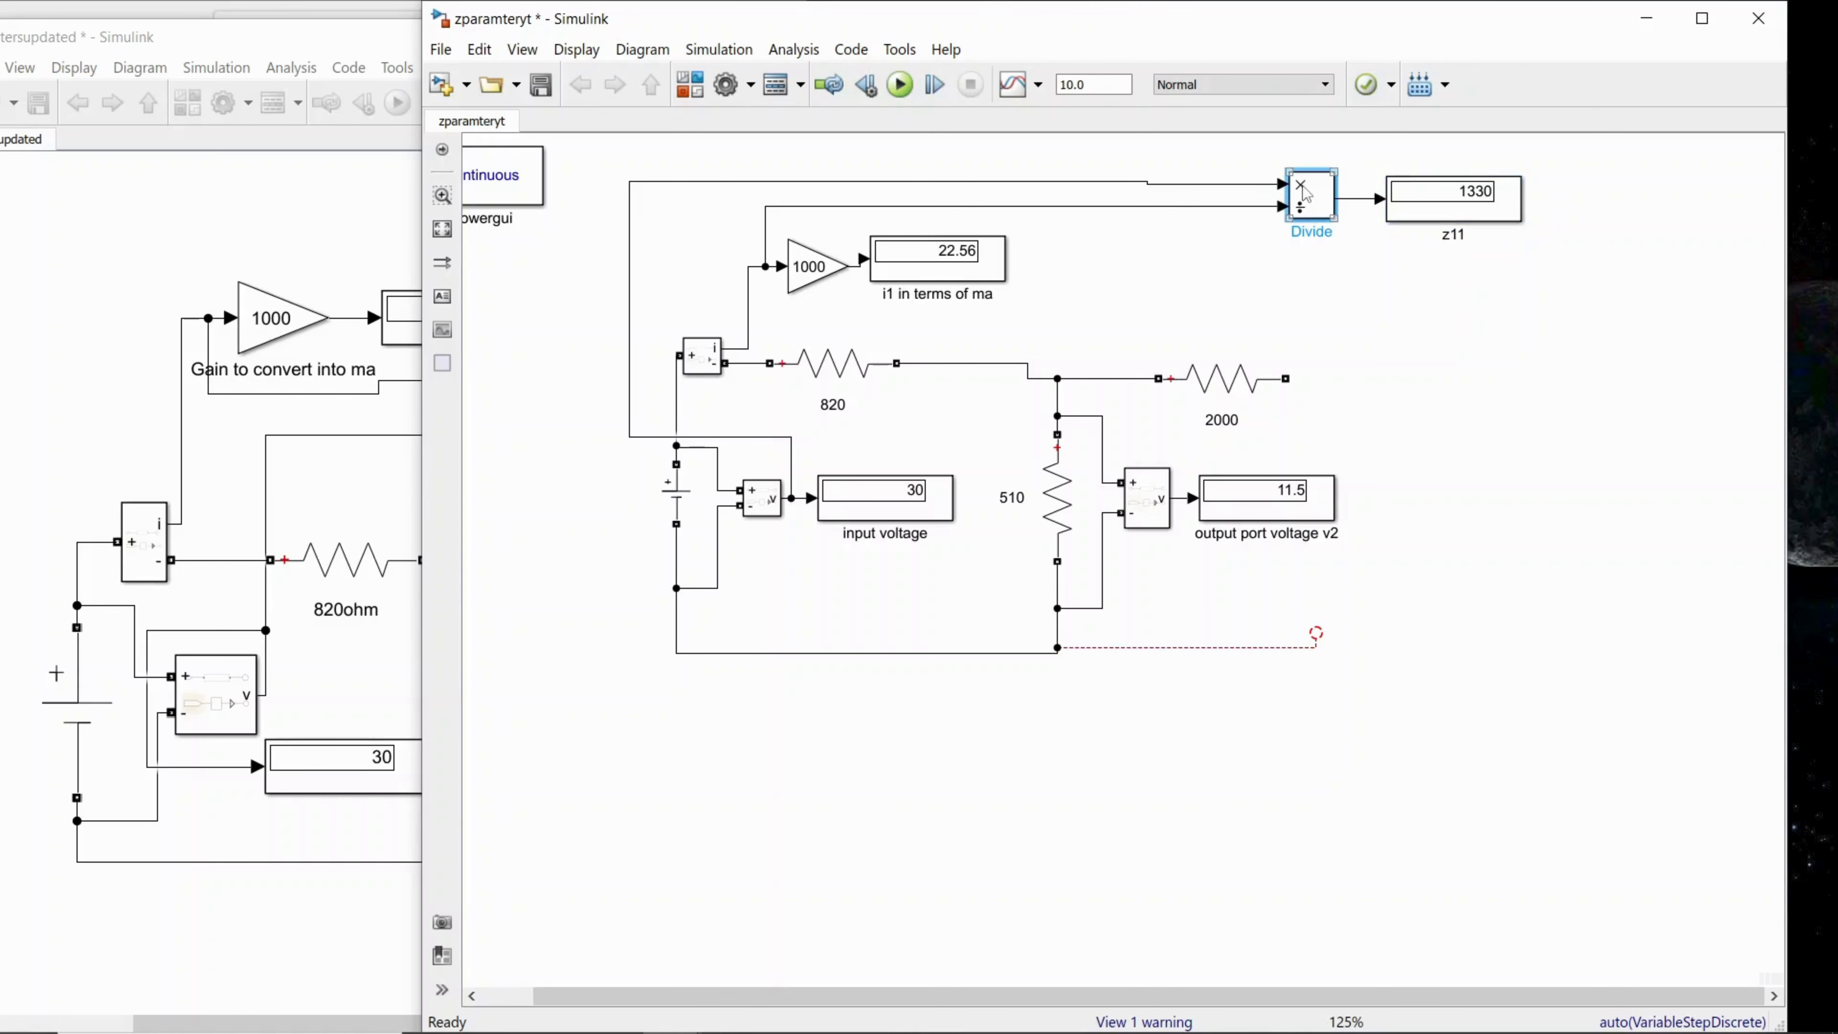
right_click(1305, 192)
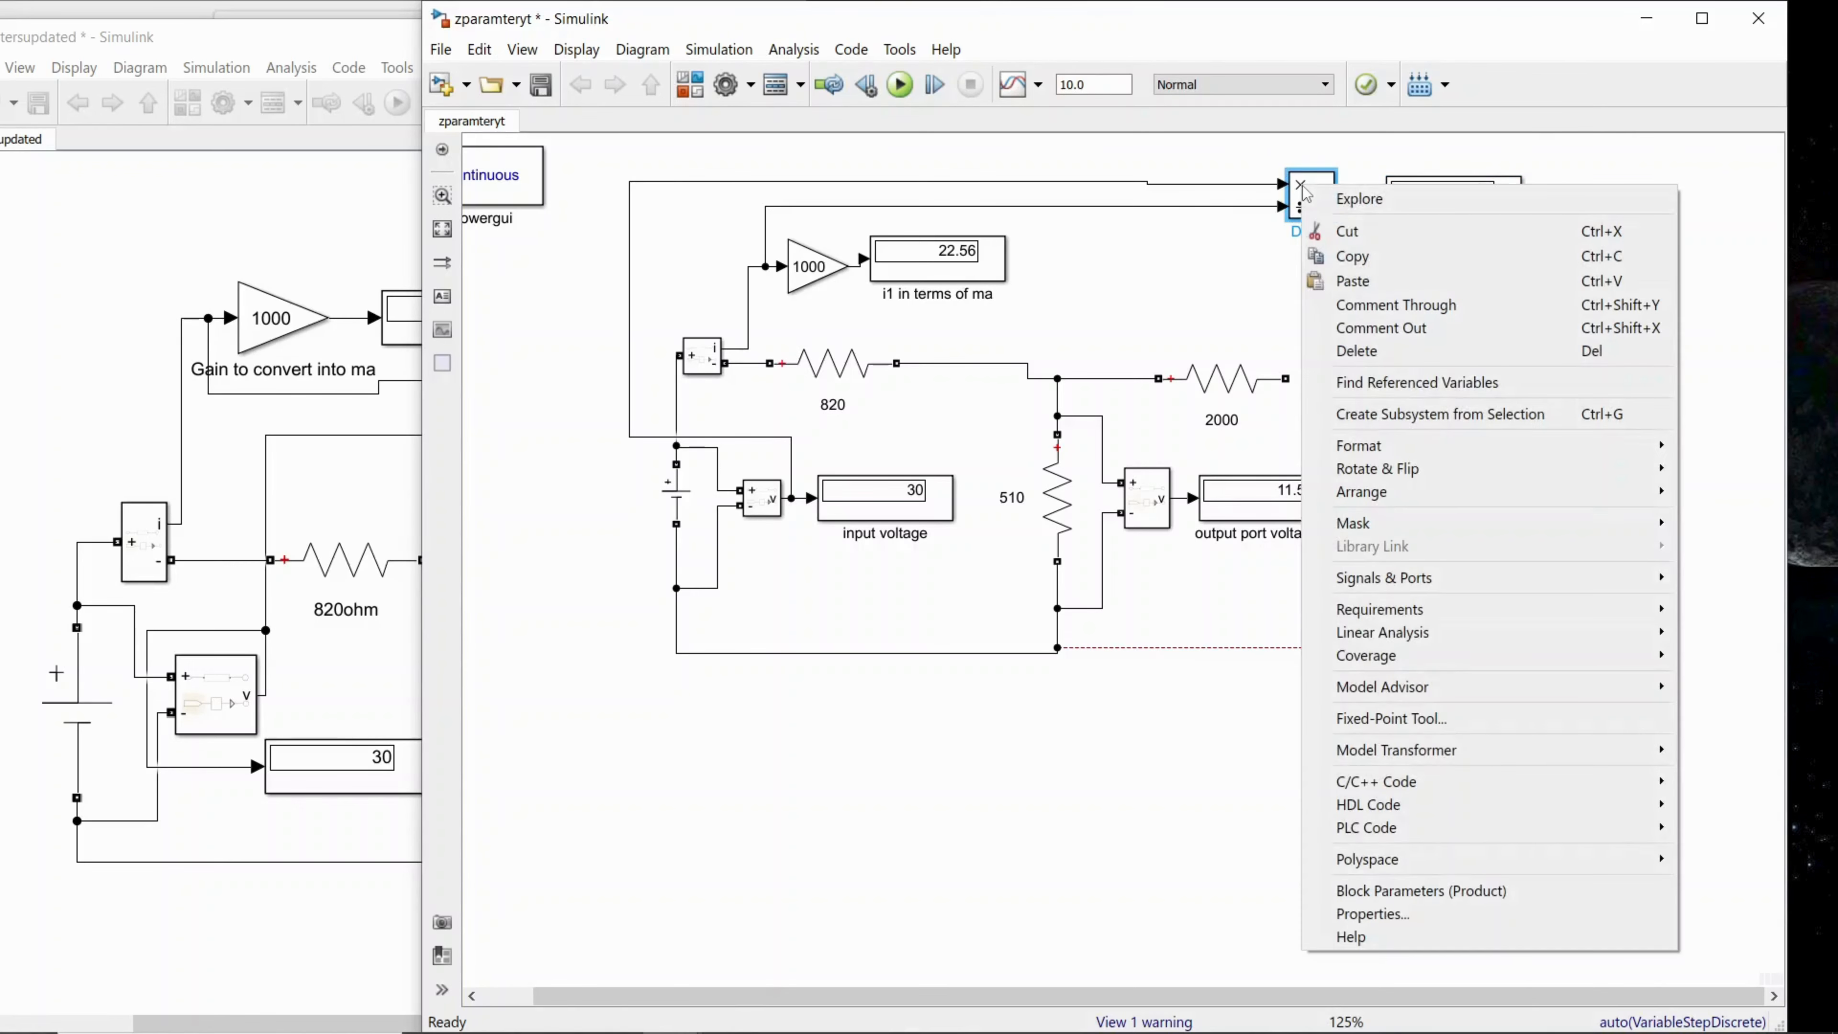
left_click(1350, 258)
left_click(1347, 322)
right_click(1347, 318)
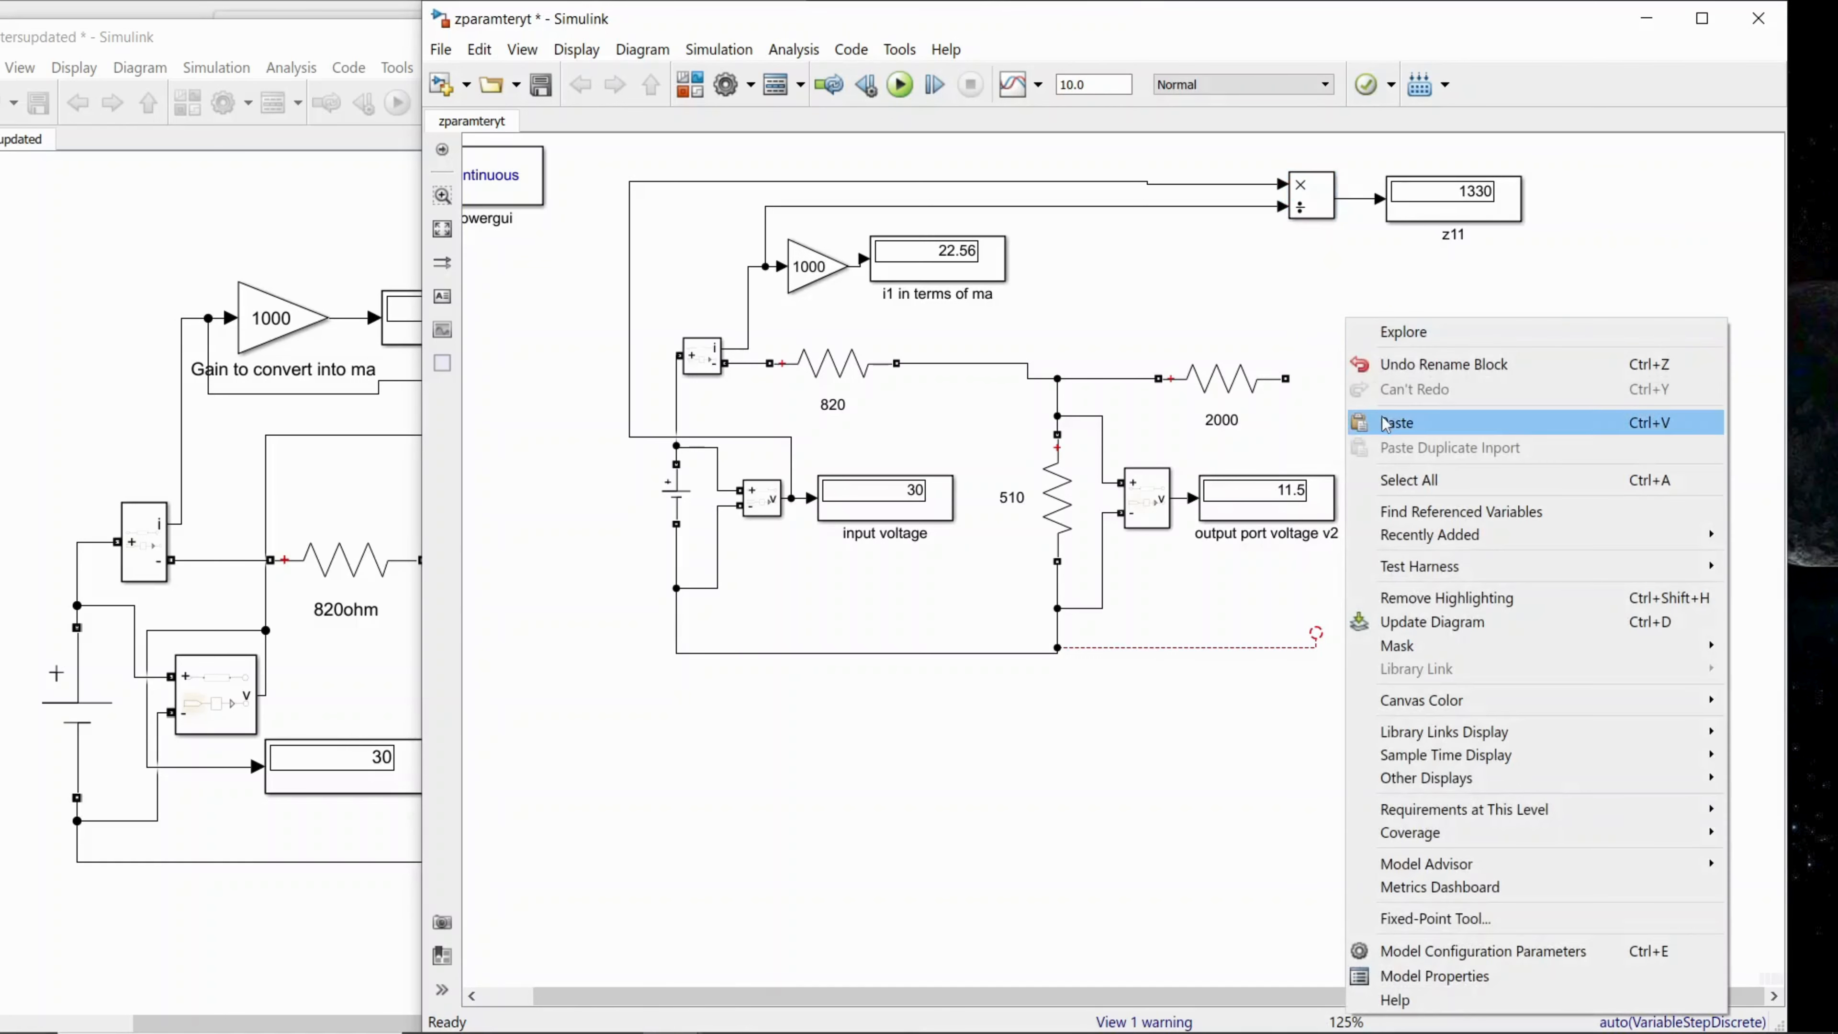
left_click(1384, 423)
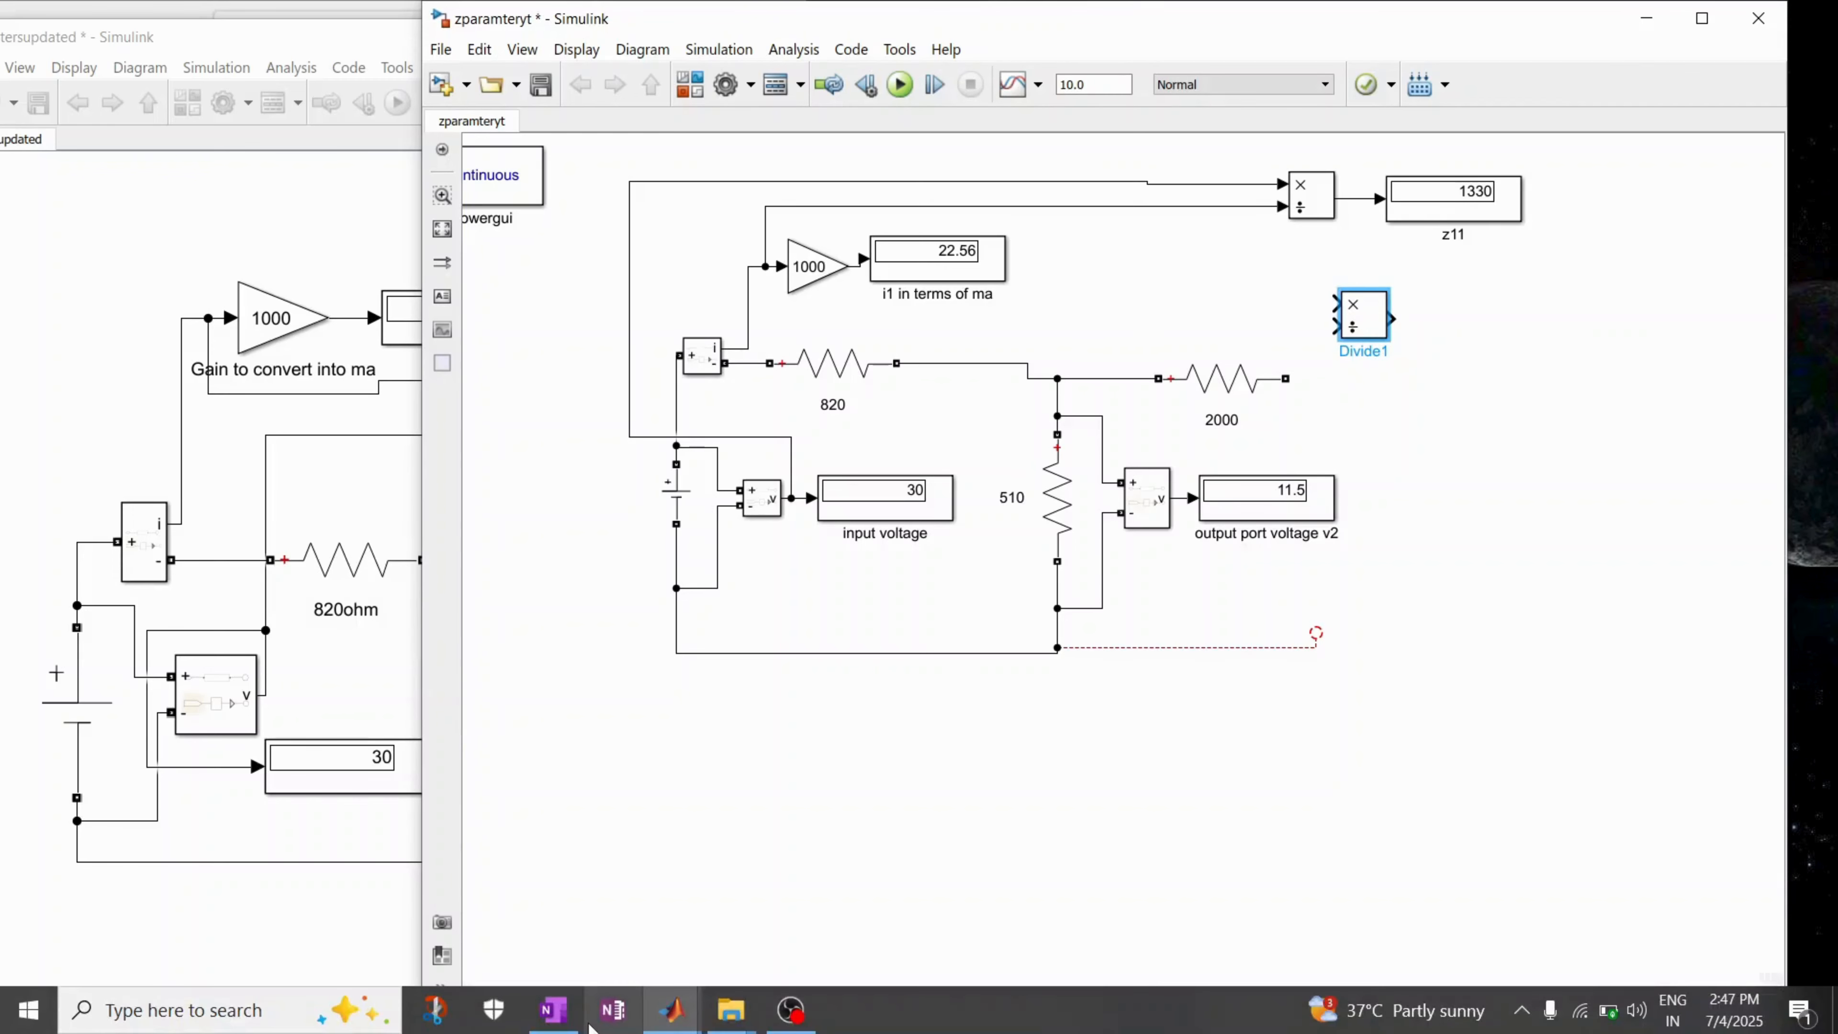
Step: Following the handwritten Z21 formula, connect the second Divide block's multiply input to the output port voltage signal and its divide input to the current line
left_click(552, 1021)
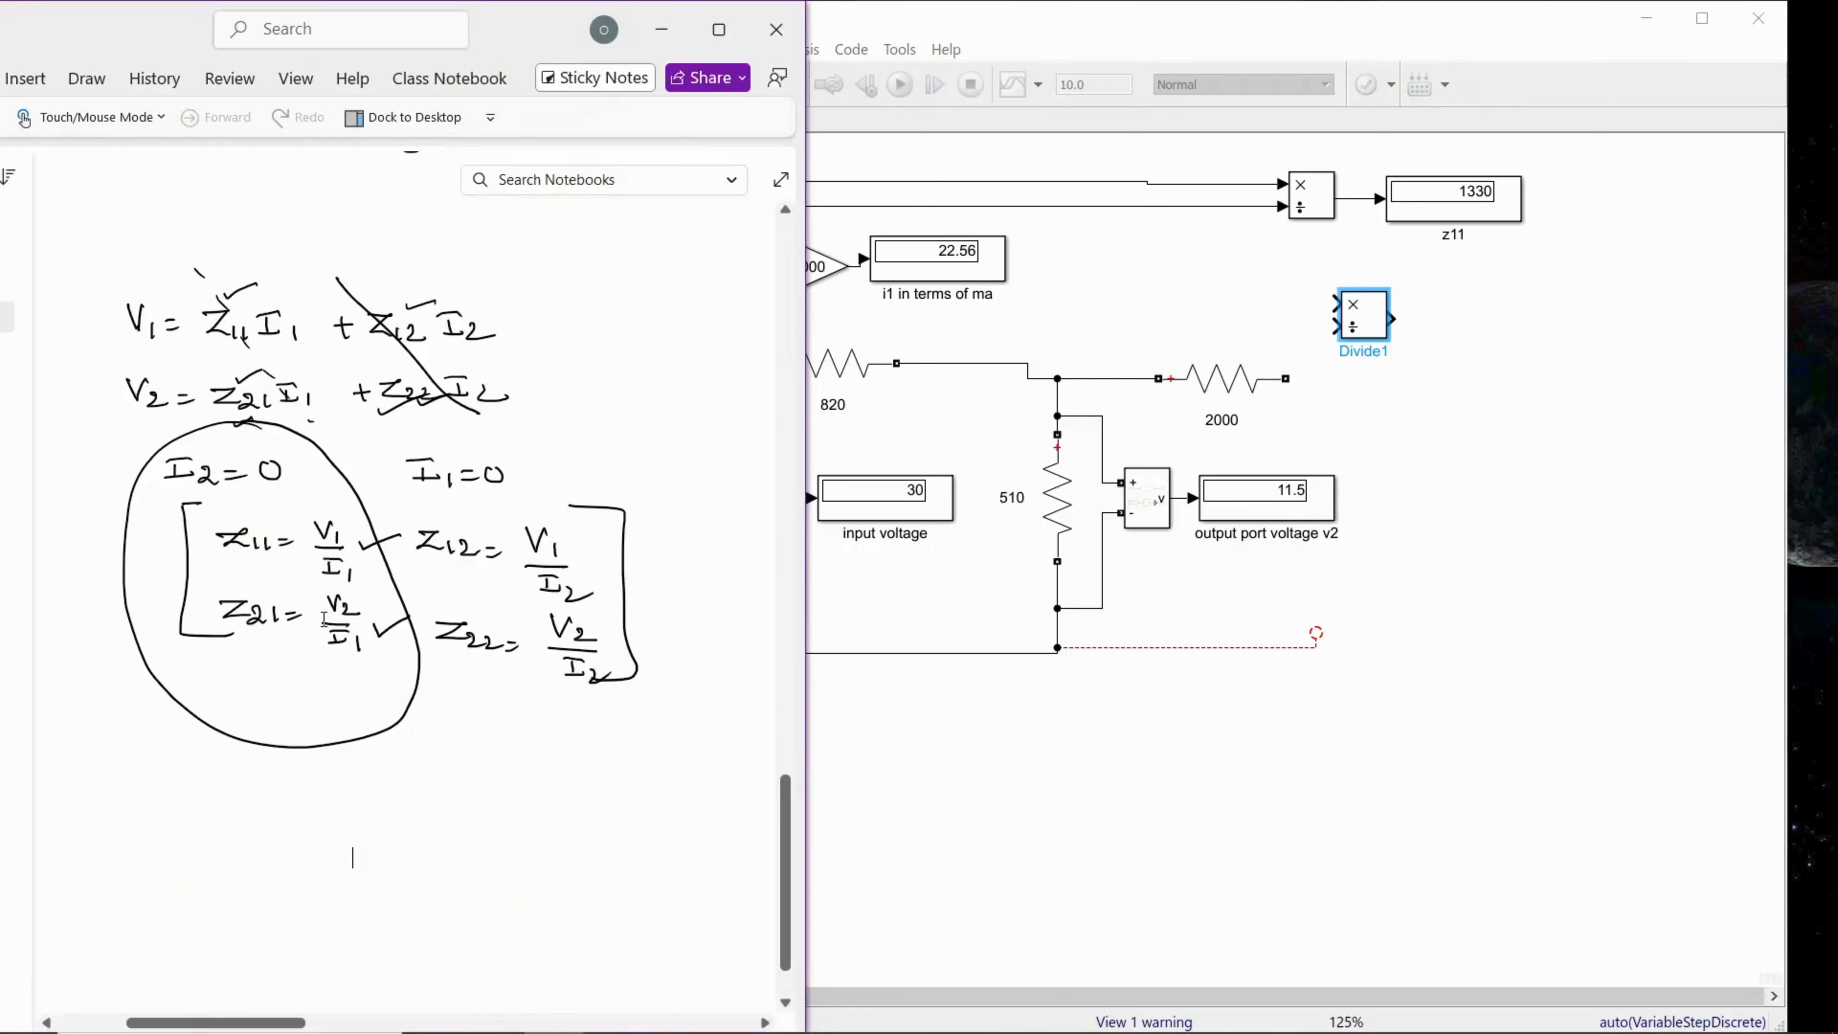
left_click(1127, 515)
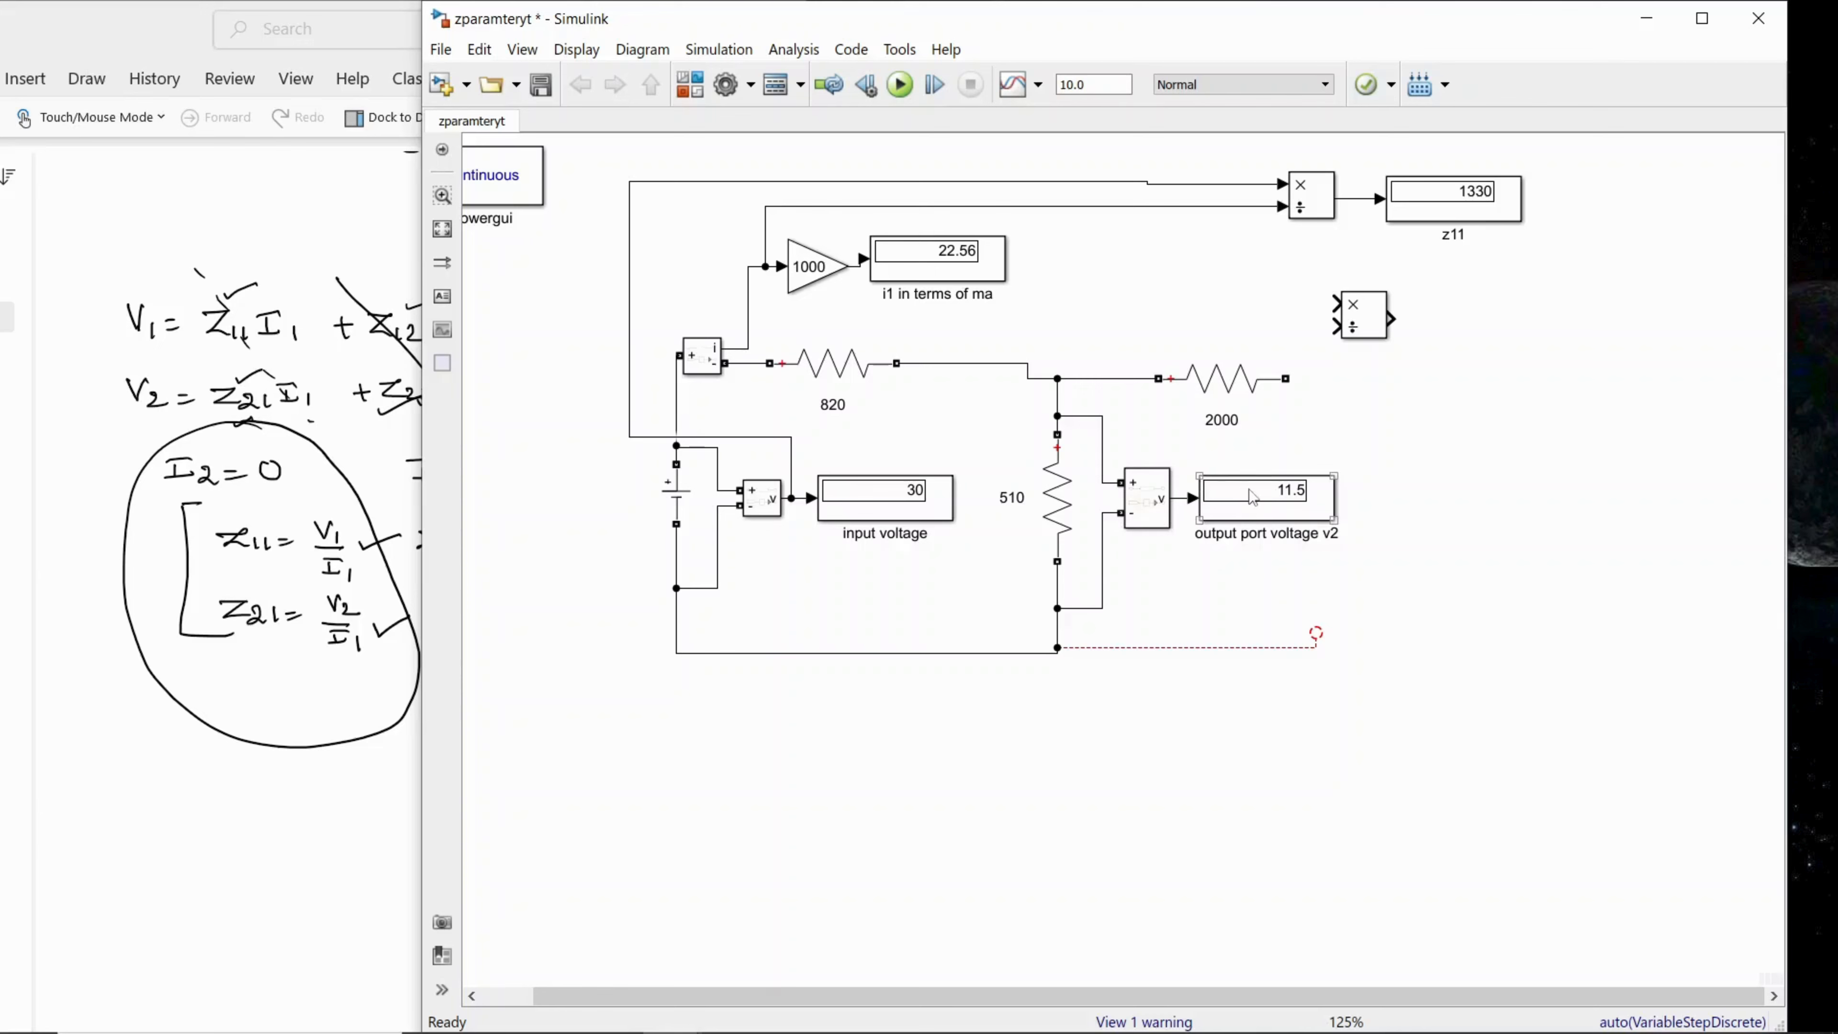
left_click_drag(1253, 498, 1275, 498)
mouse_move(1370, 326)
left_mouse_down()
mouse_move(1459, 326)
mouse_move(1375, 300)
mouse_move(1141, 308)
mouse_move(1192, 498)
left_mouse_up()
left_click_drag(1400, 451, 1231, 311)
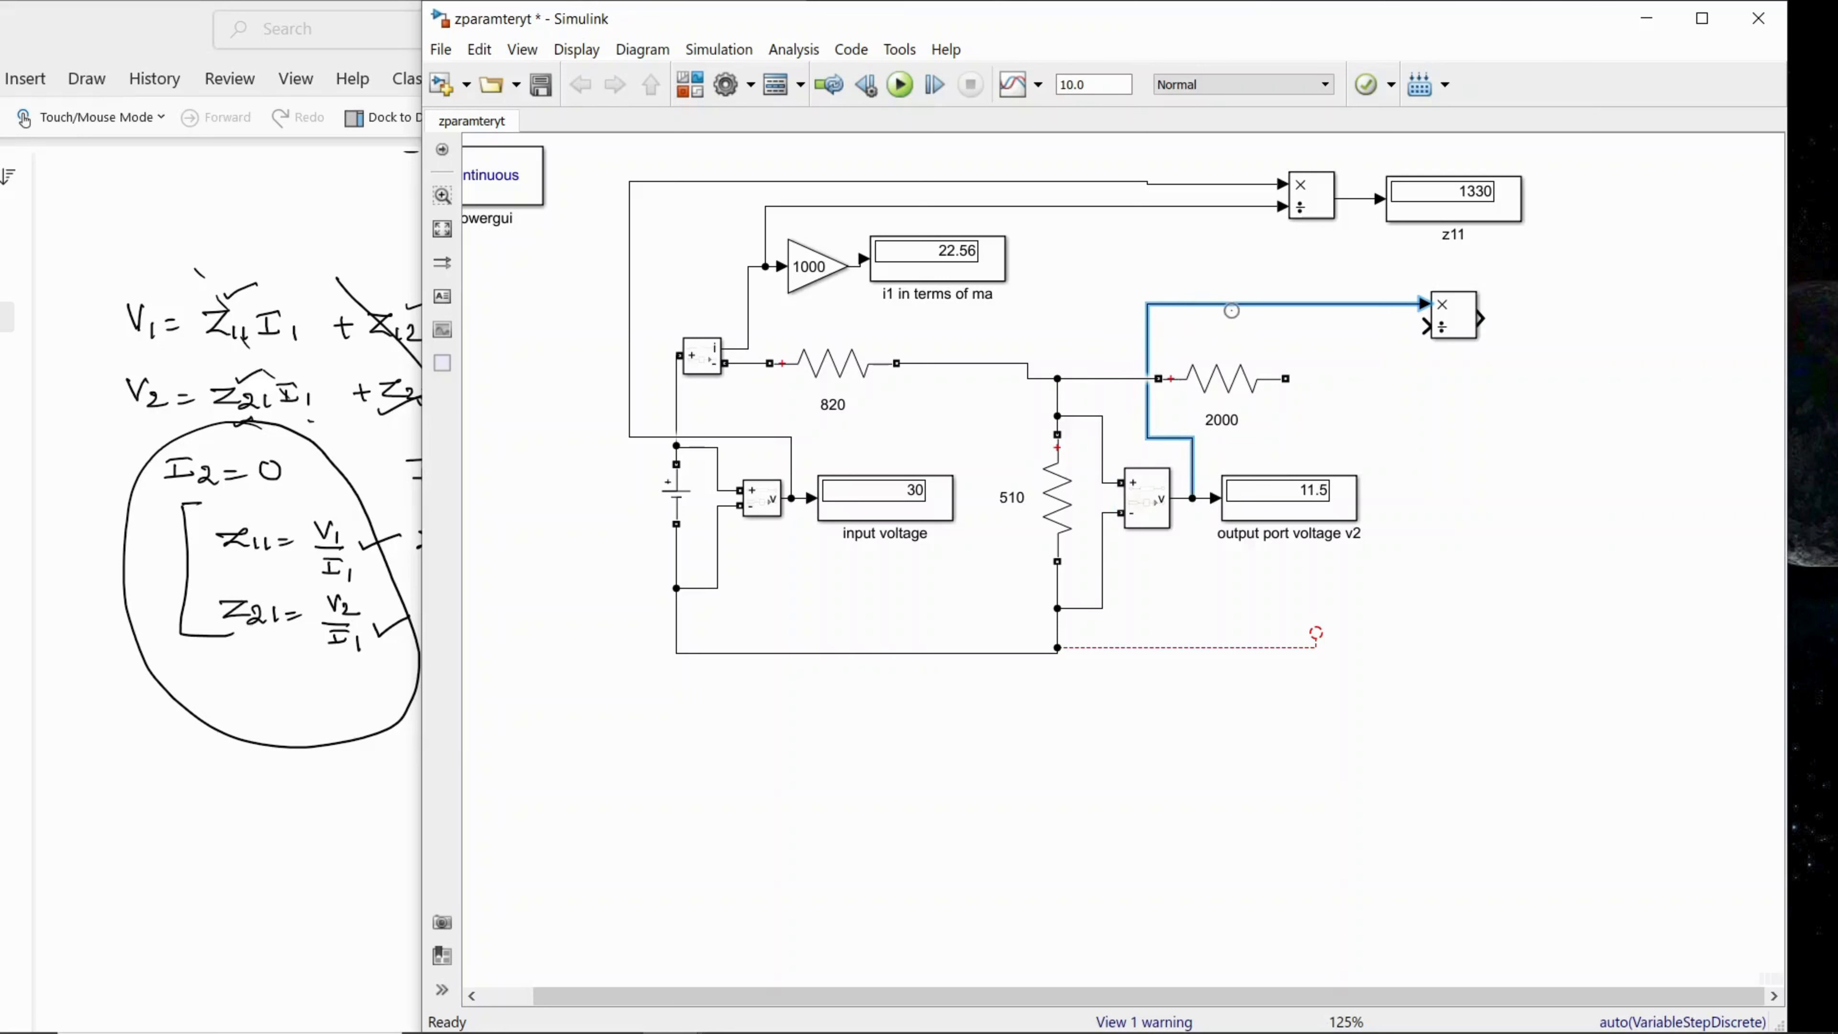
left_click(1399, 391)
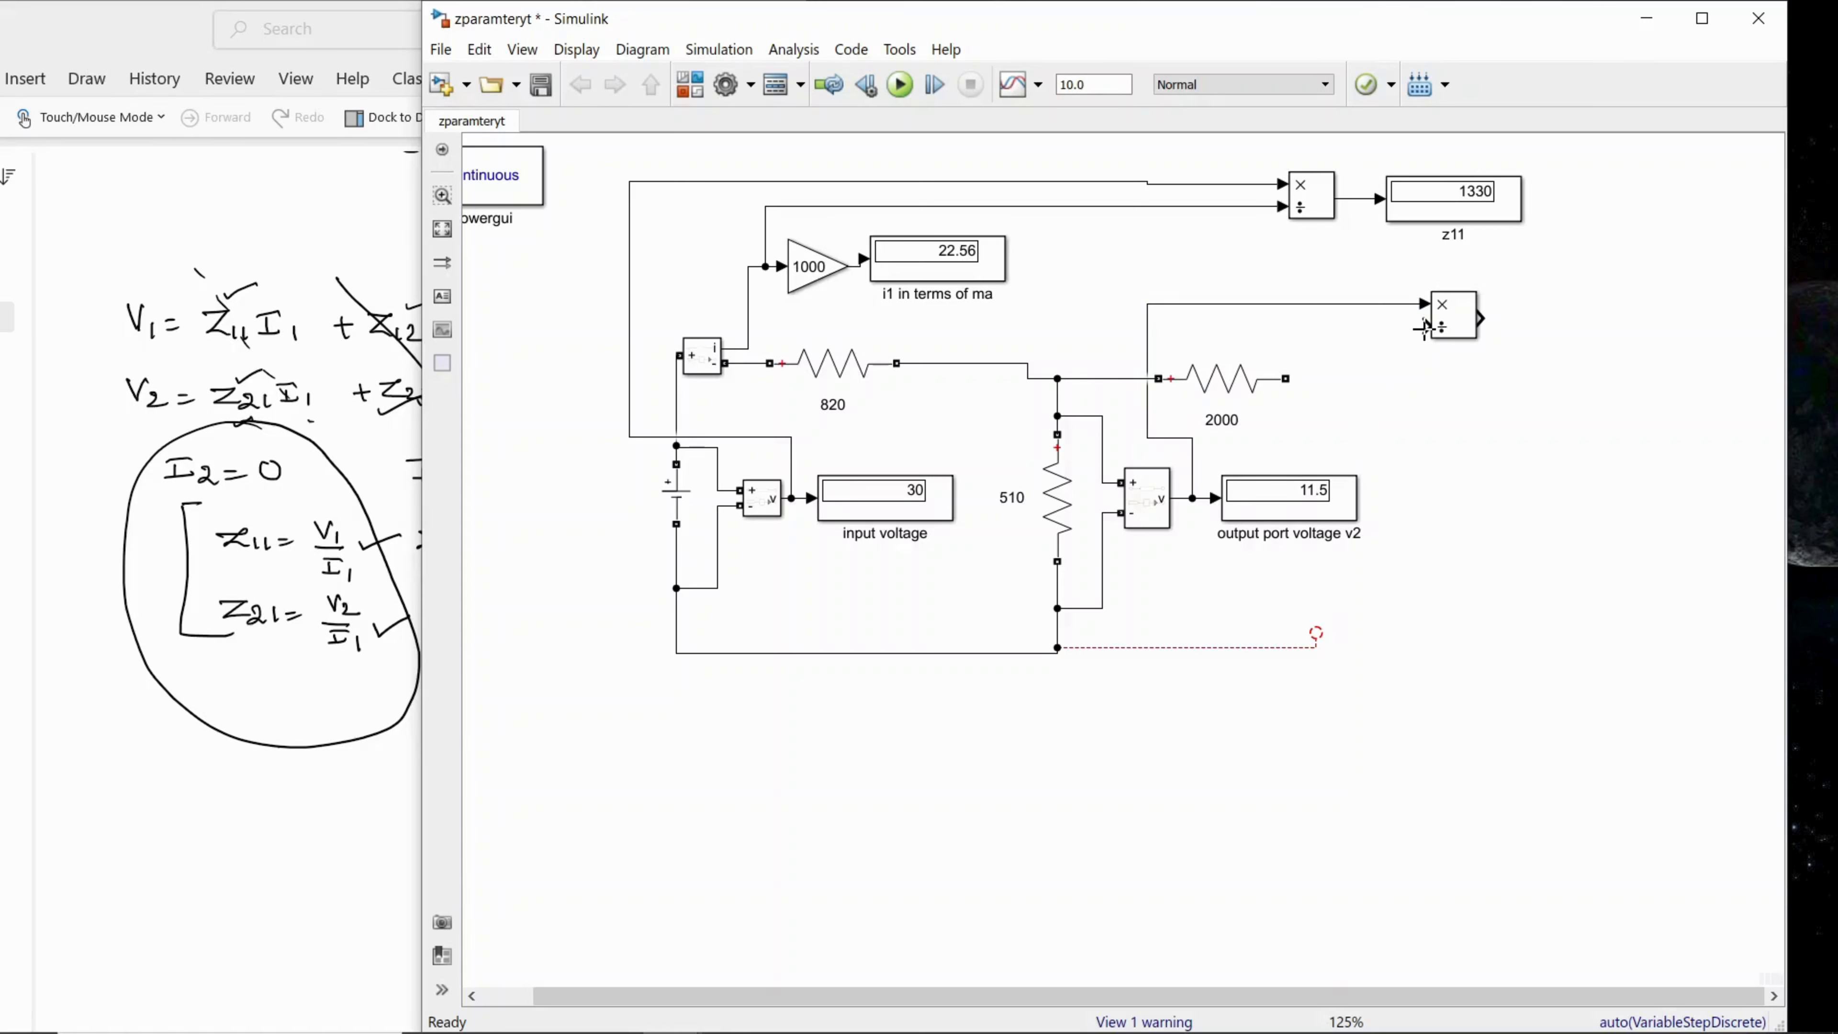
left_click_drag(1424, 328, 1206, 206)
Step: Paste a copy of the z11 display, renamed z21, and connect it to the second Divide block's output
left_click(1417, 216)
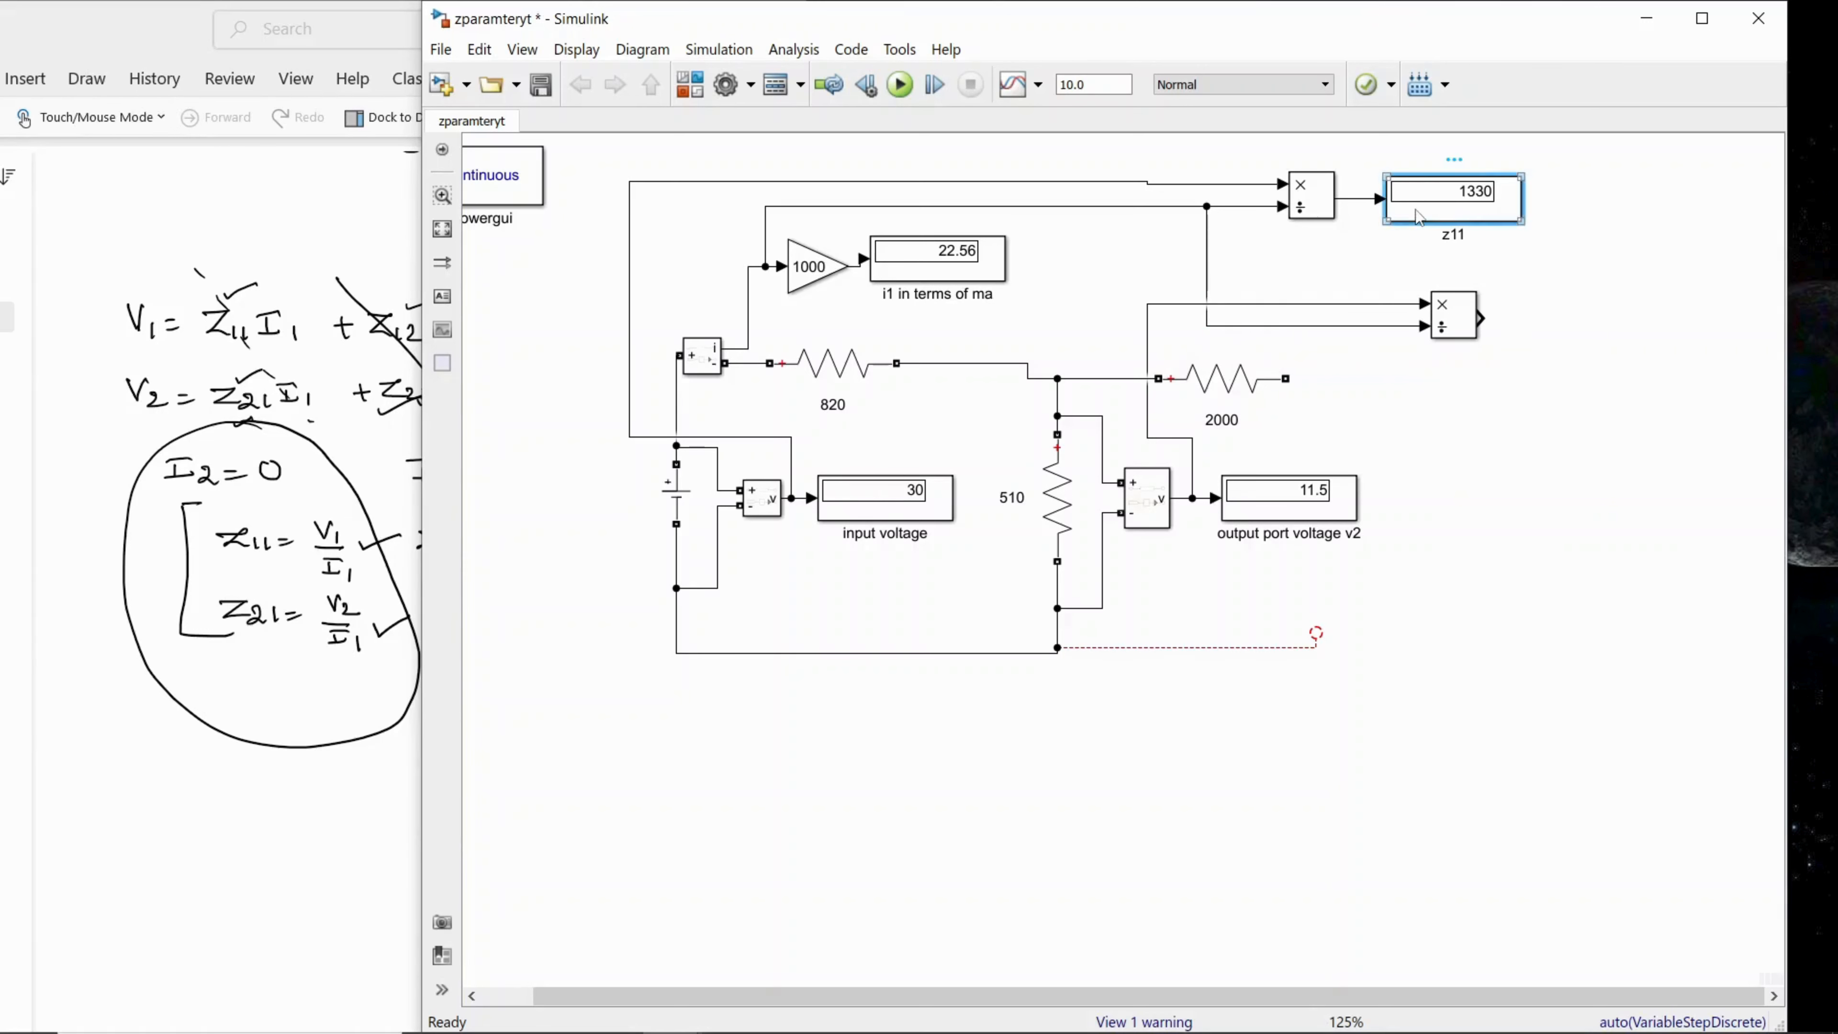
right_click(1543, 338)
left_click(1536, 404)
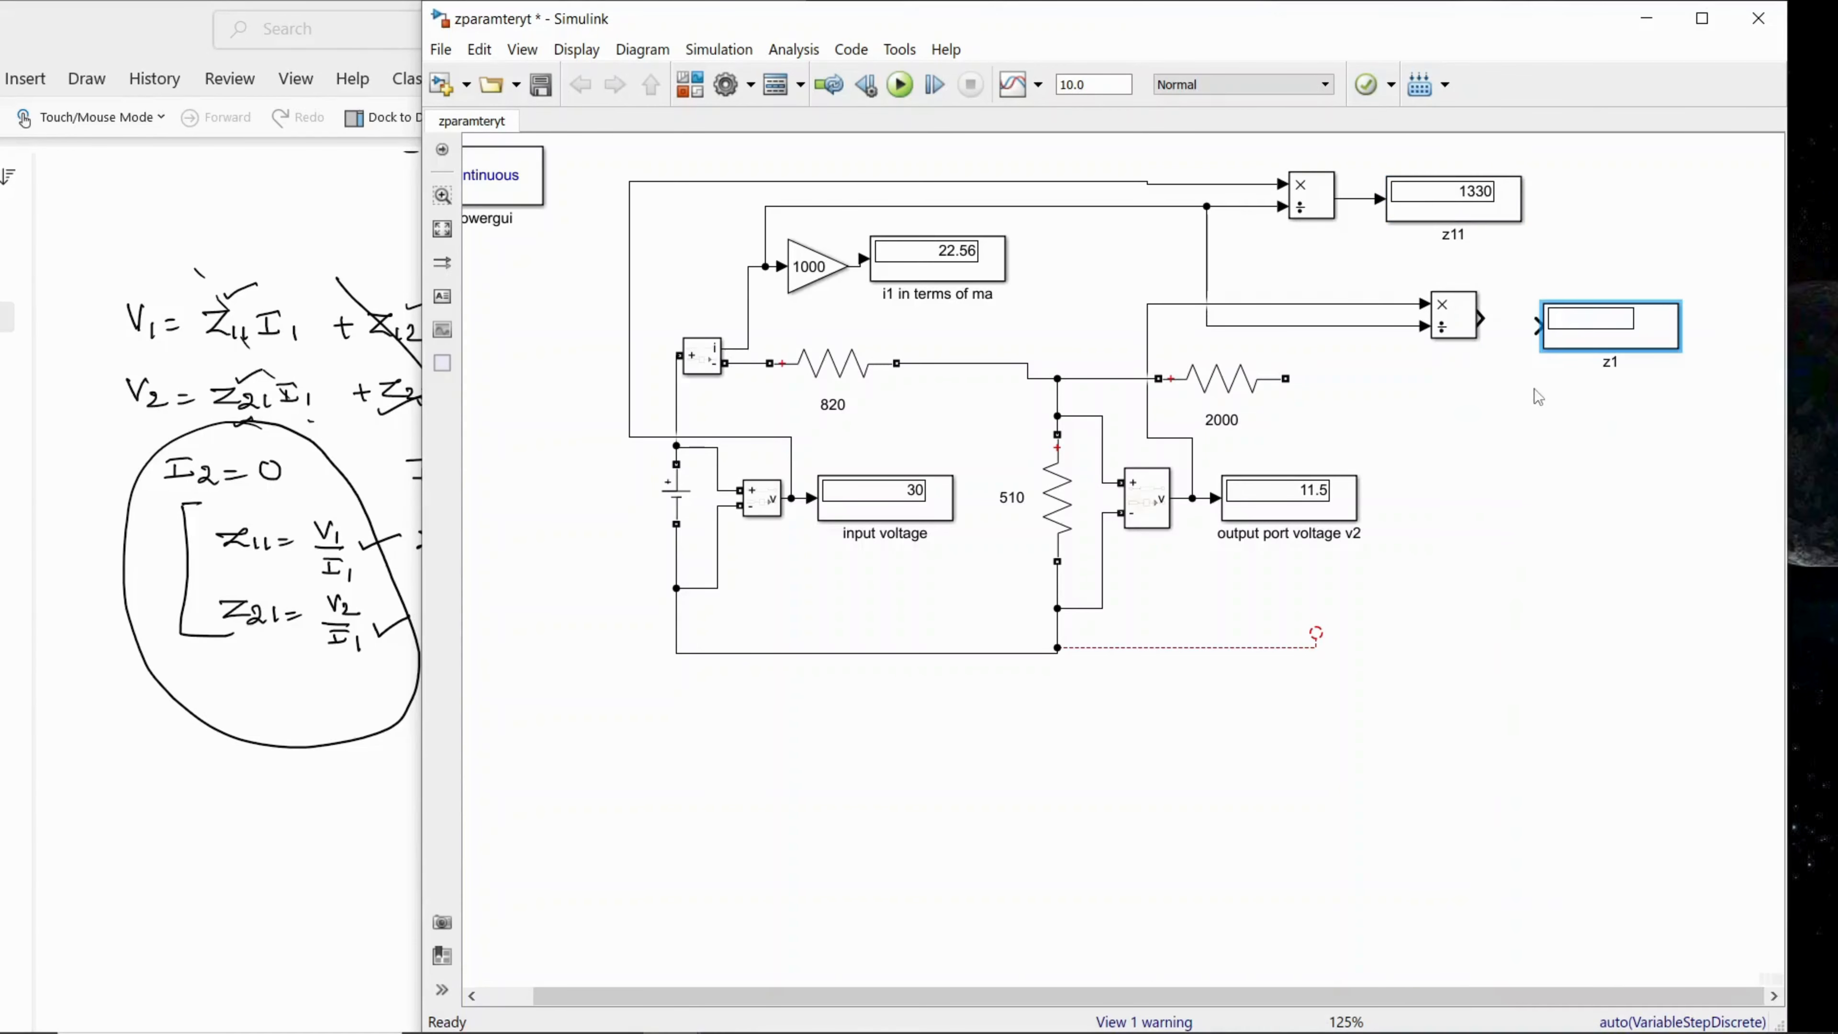
left_click_drag(1591, 336, 1591, 329)
left_click(1508, 328)
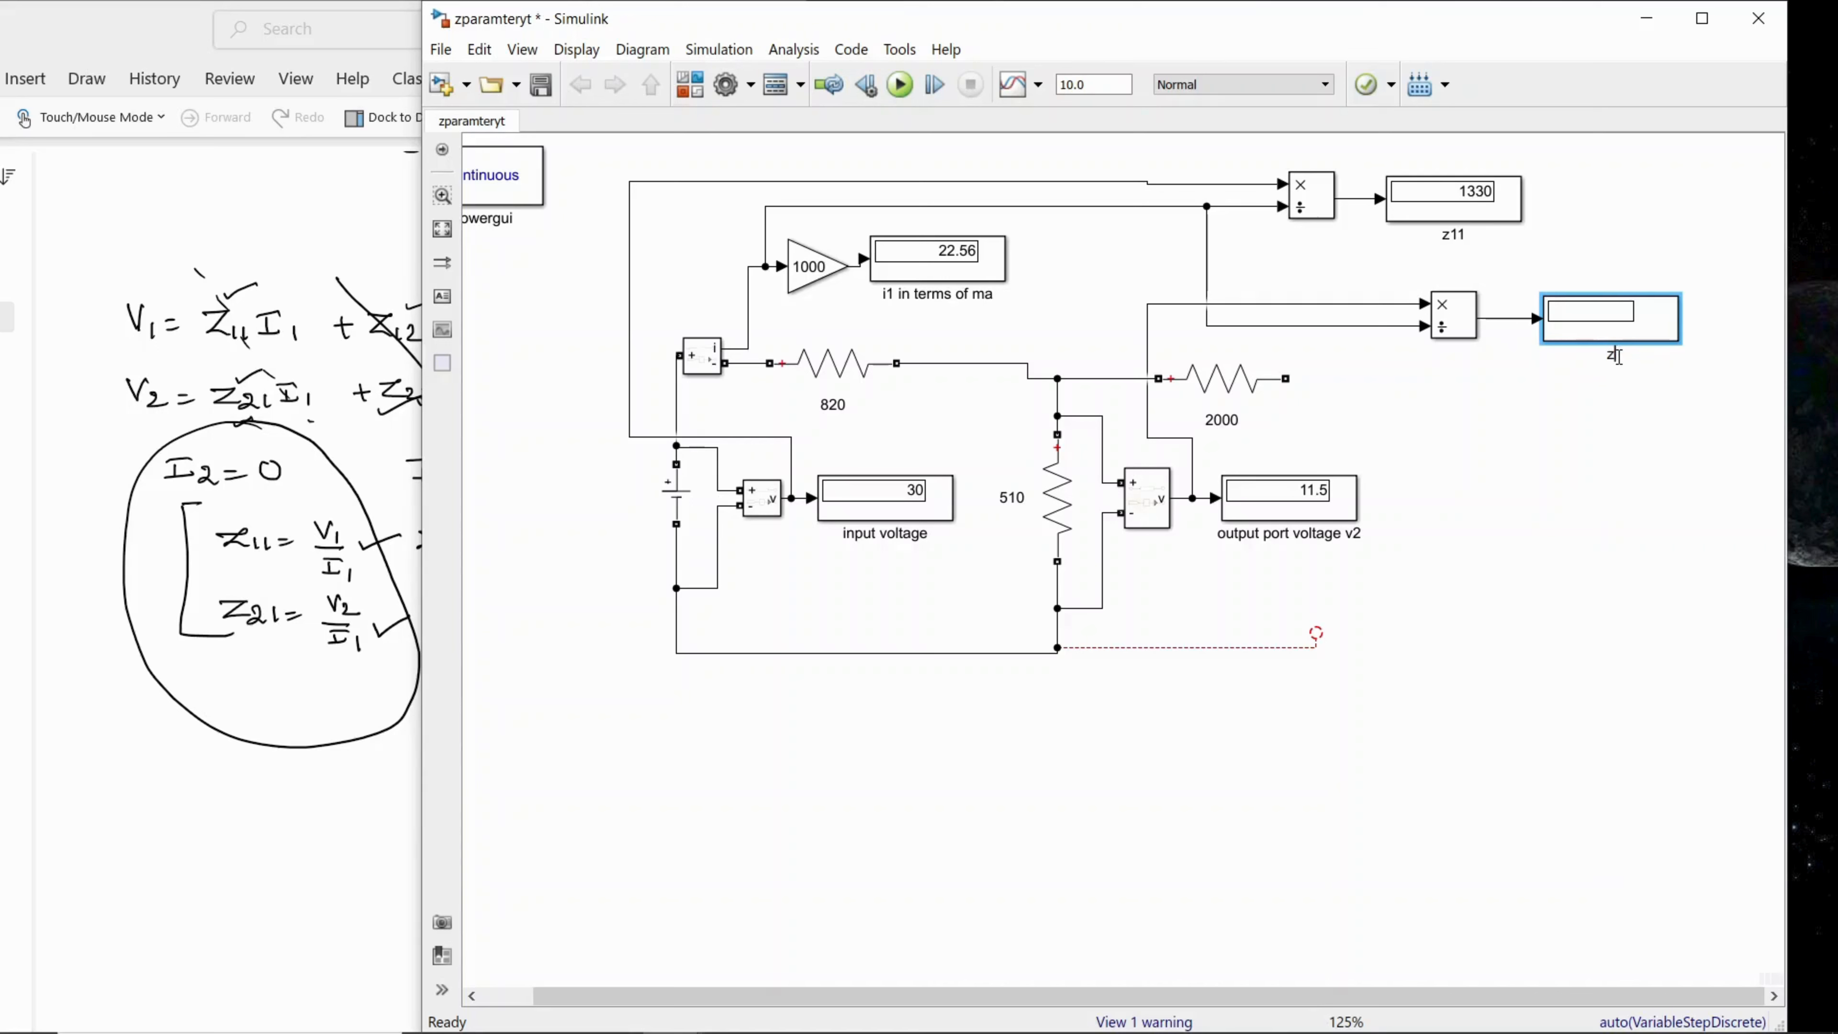
left_click(1526, 452)
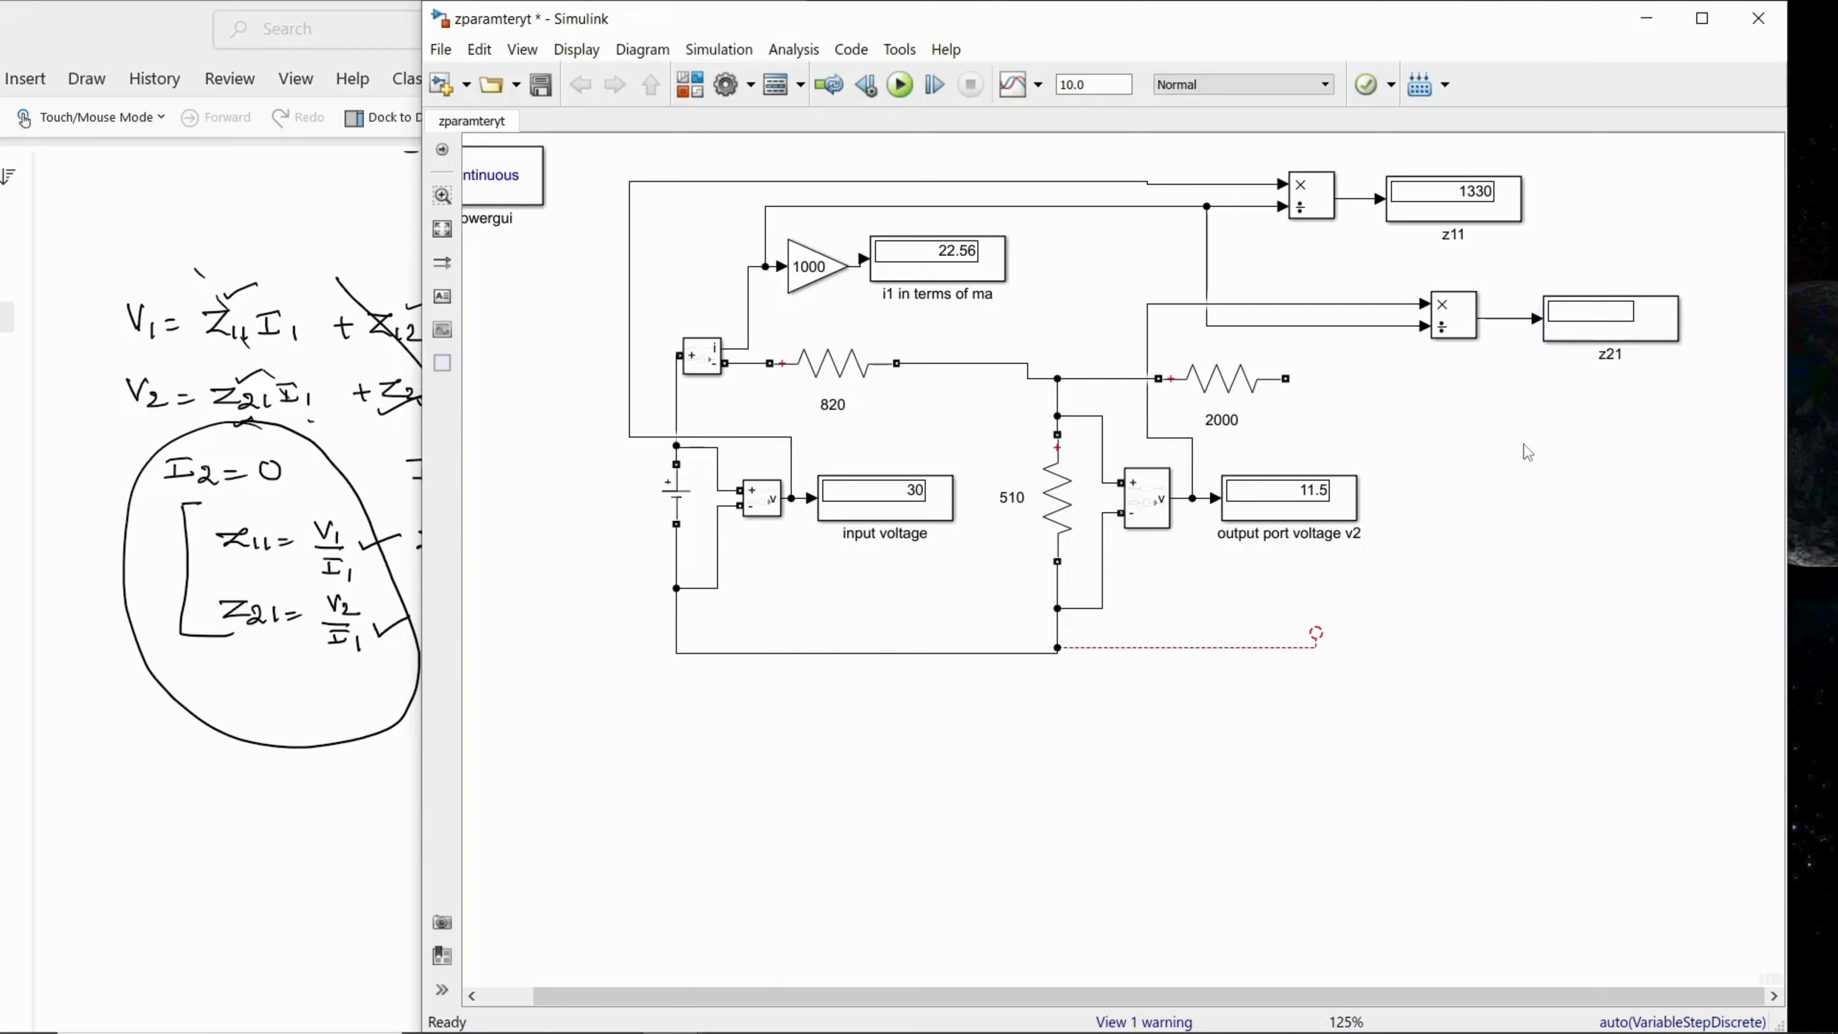
Step: Save the model and run the simulation to compute z21
left_click(441, 48)
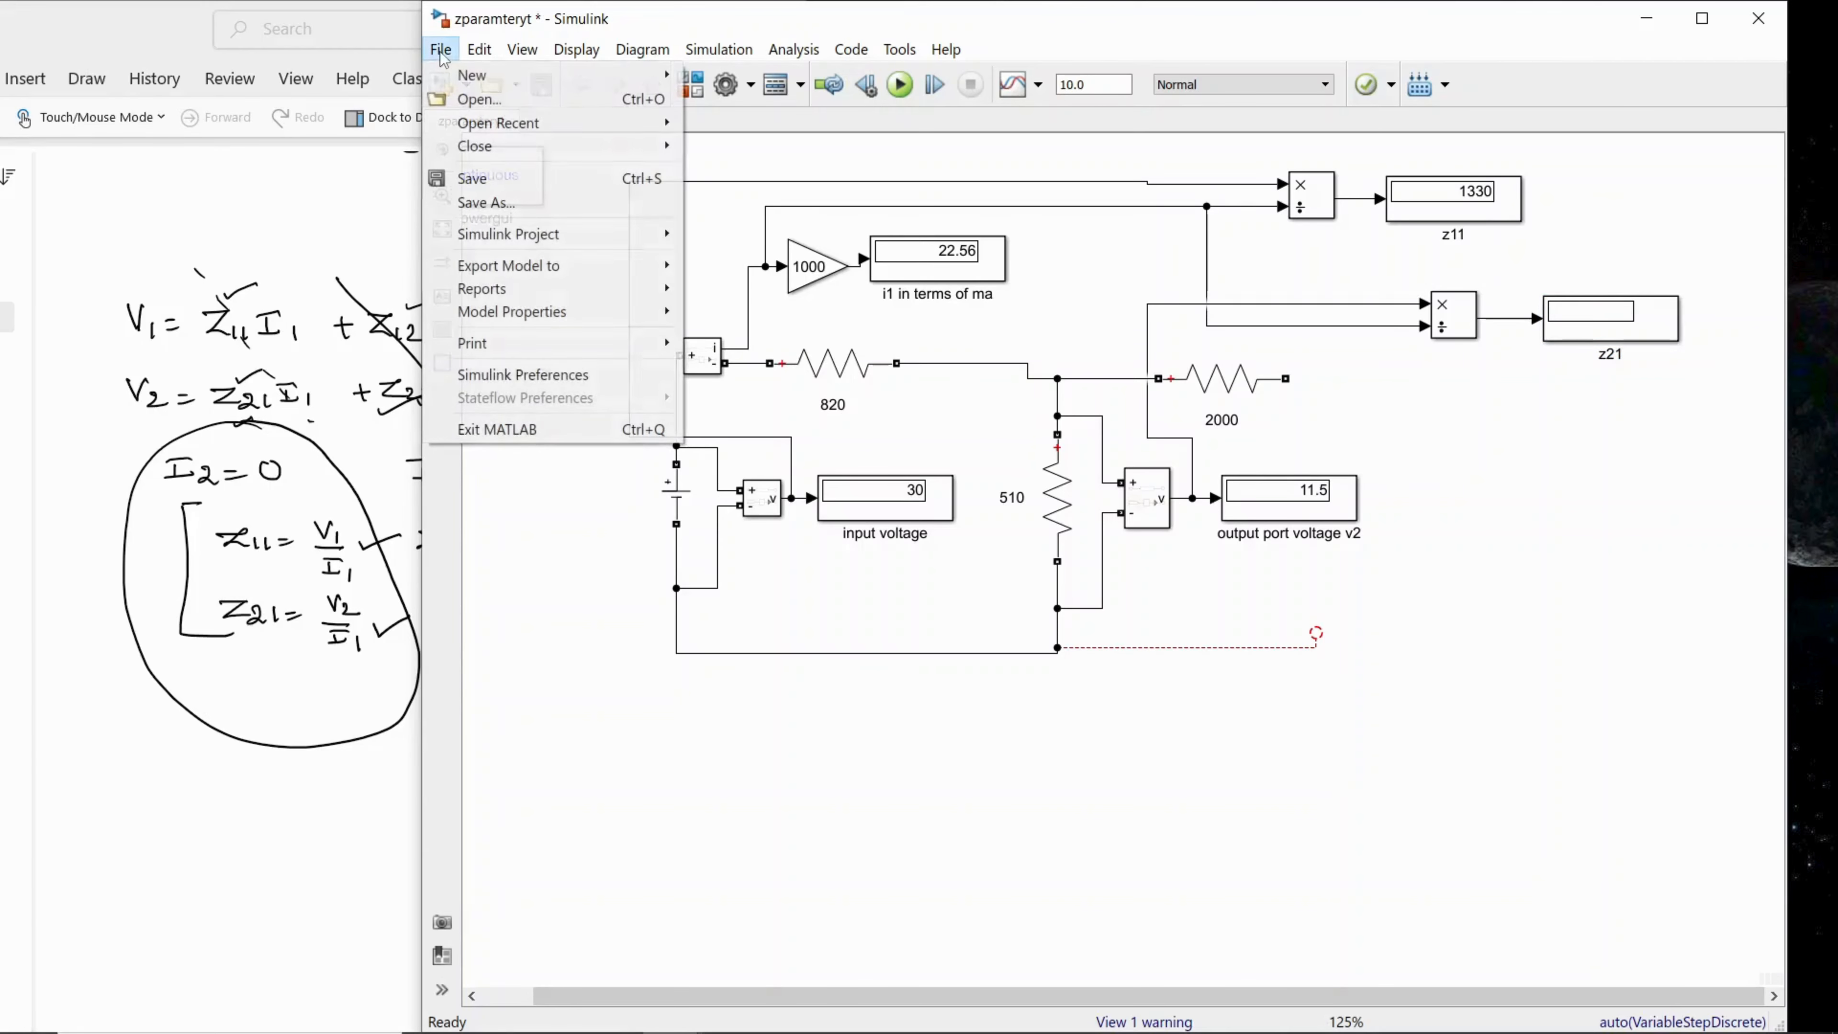
left_click(486, 181)
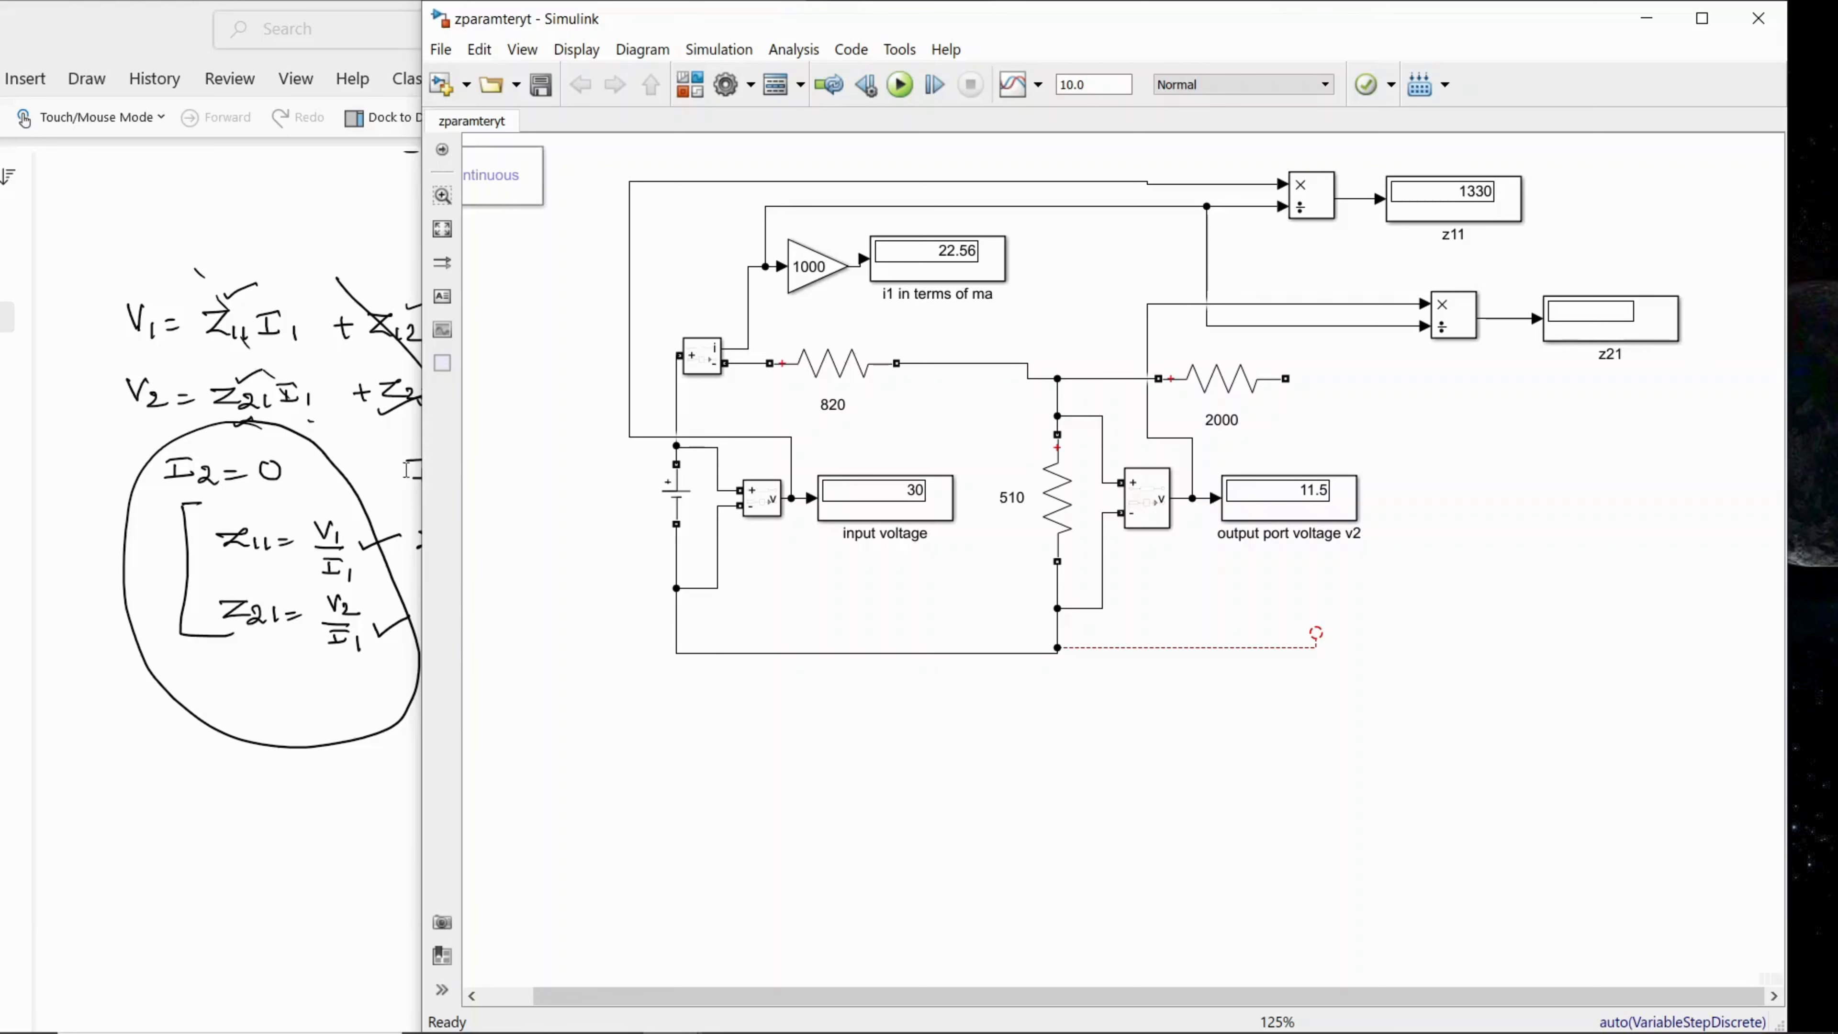
left_click_drag(420, 466, 406, 465)
scroll(1271, 698, "up", 1)
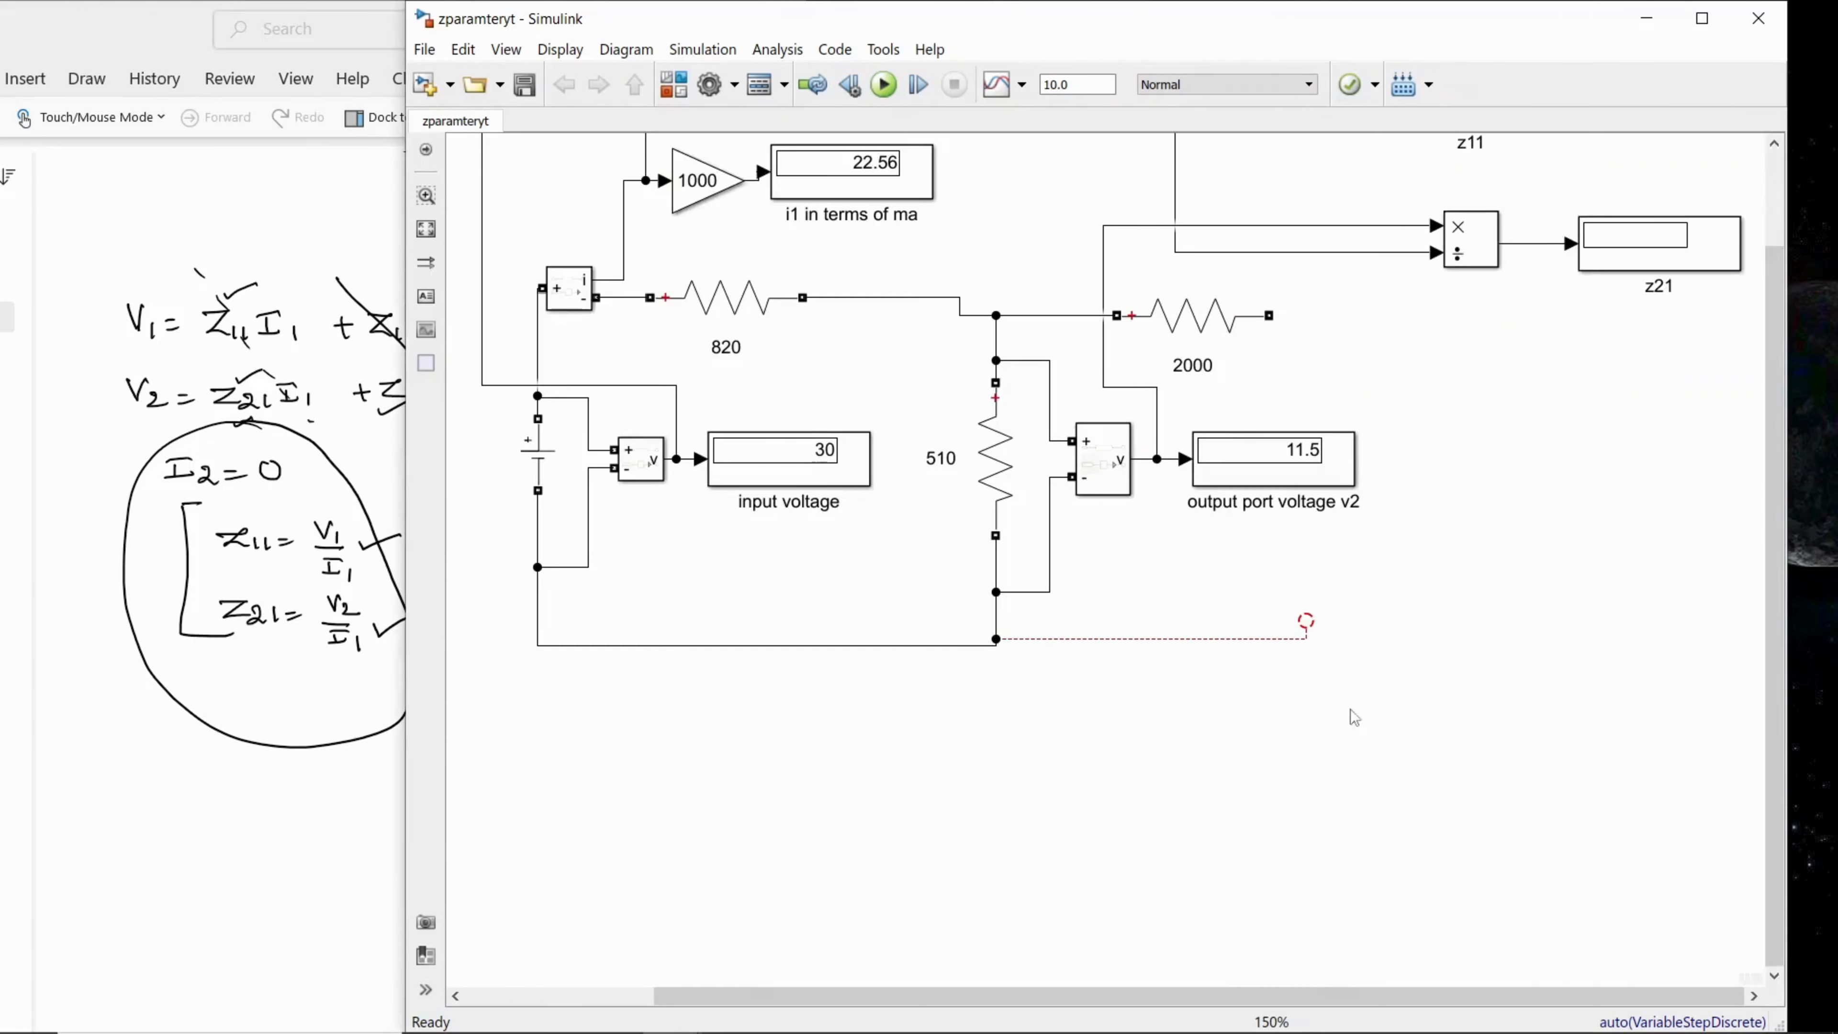
scroll(1670, 619, "up", 2)
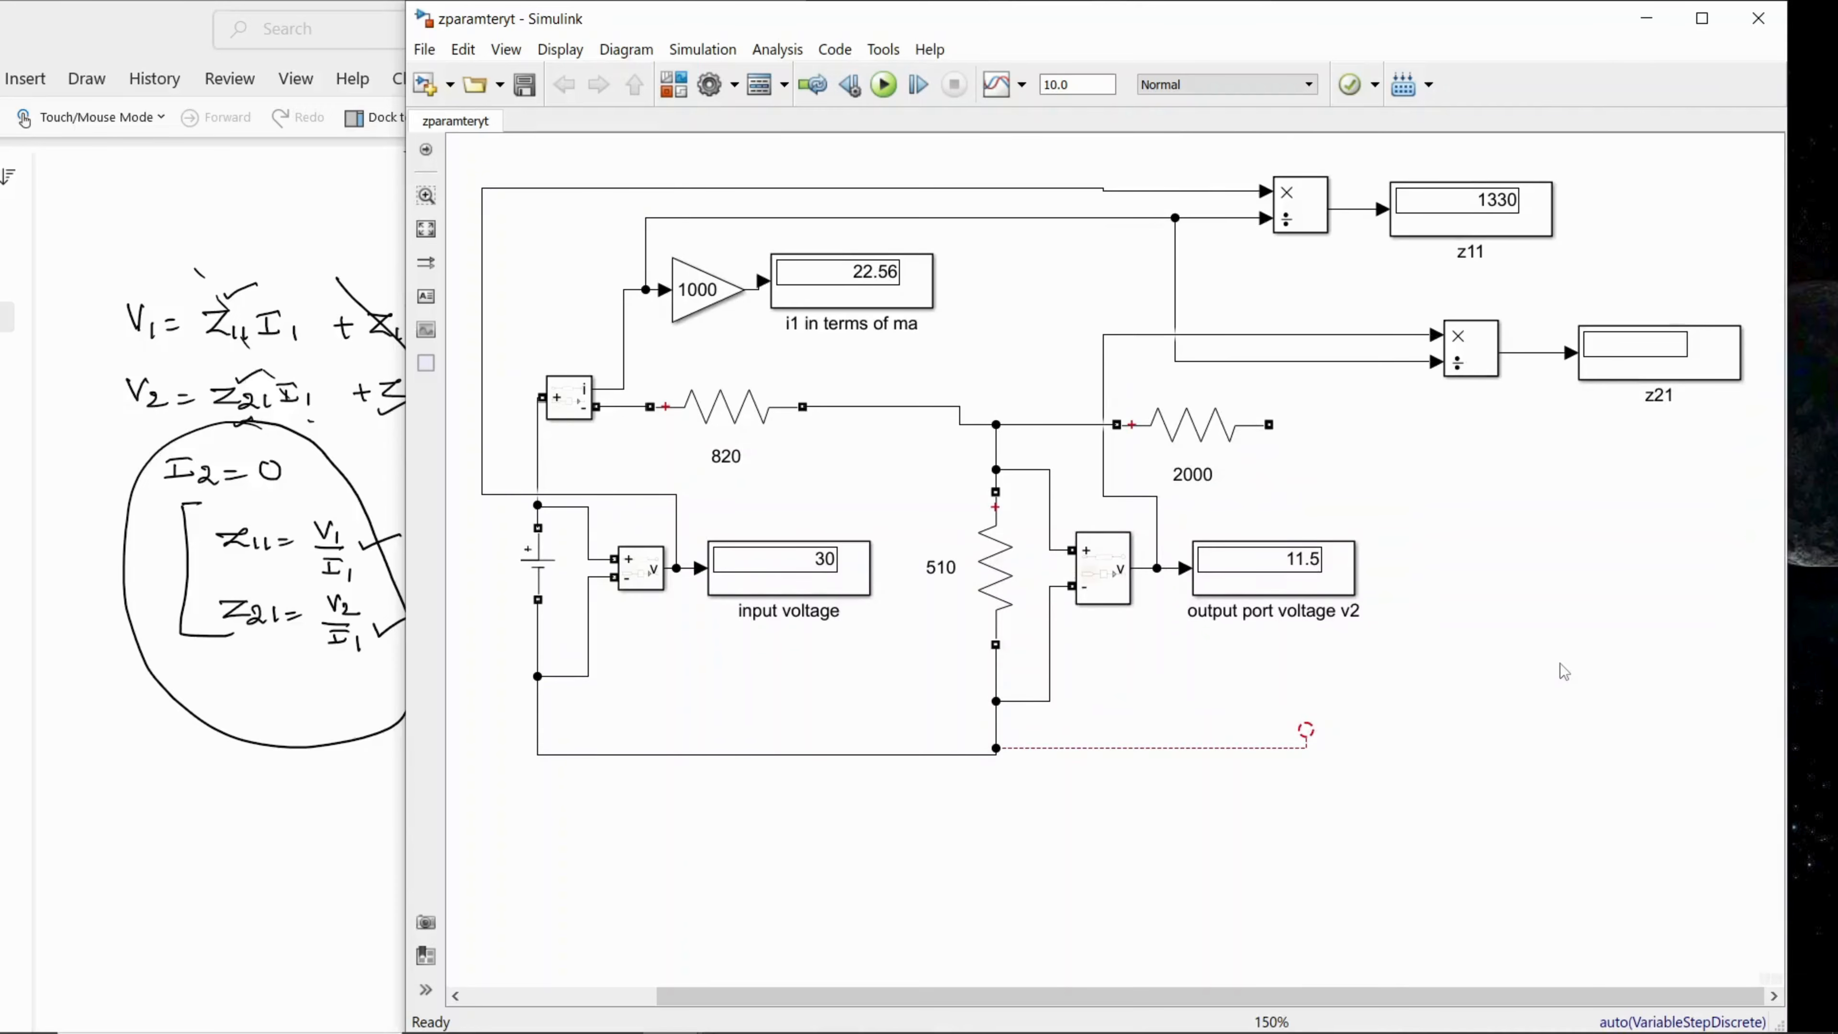
left_click_drag(406, 842, 300, 842)
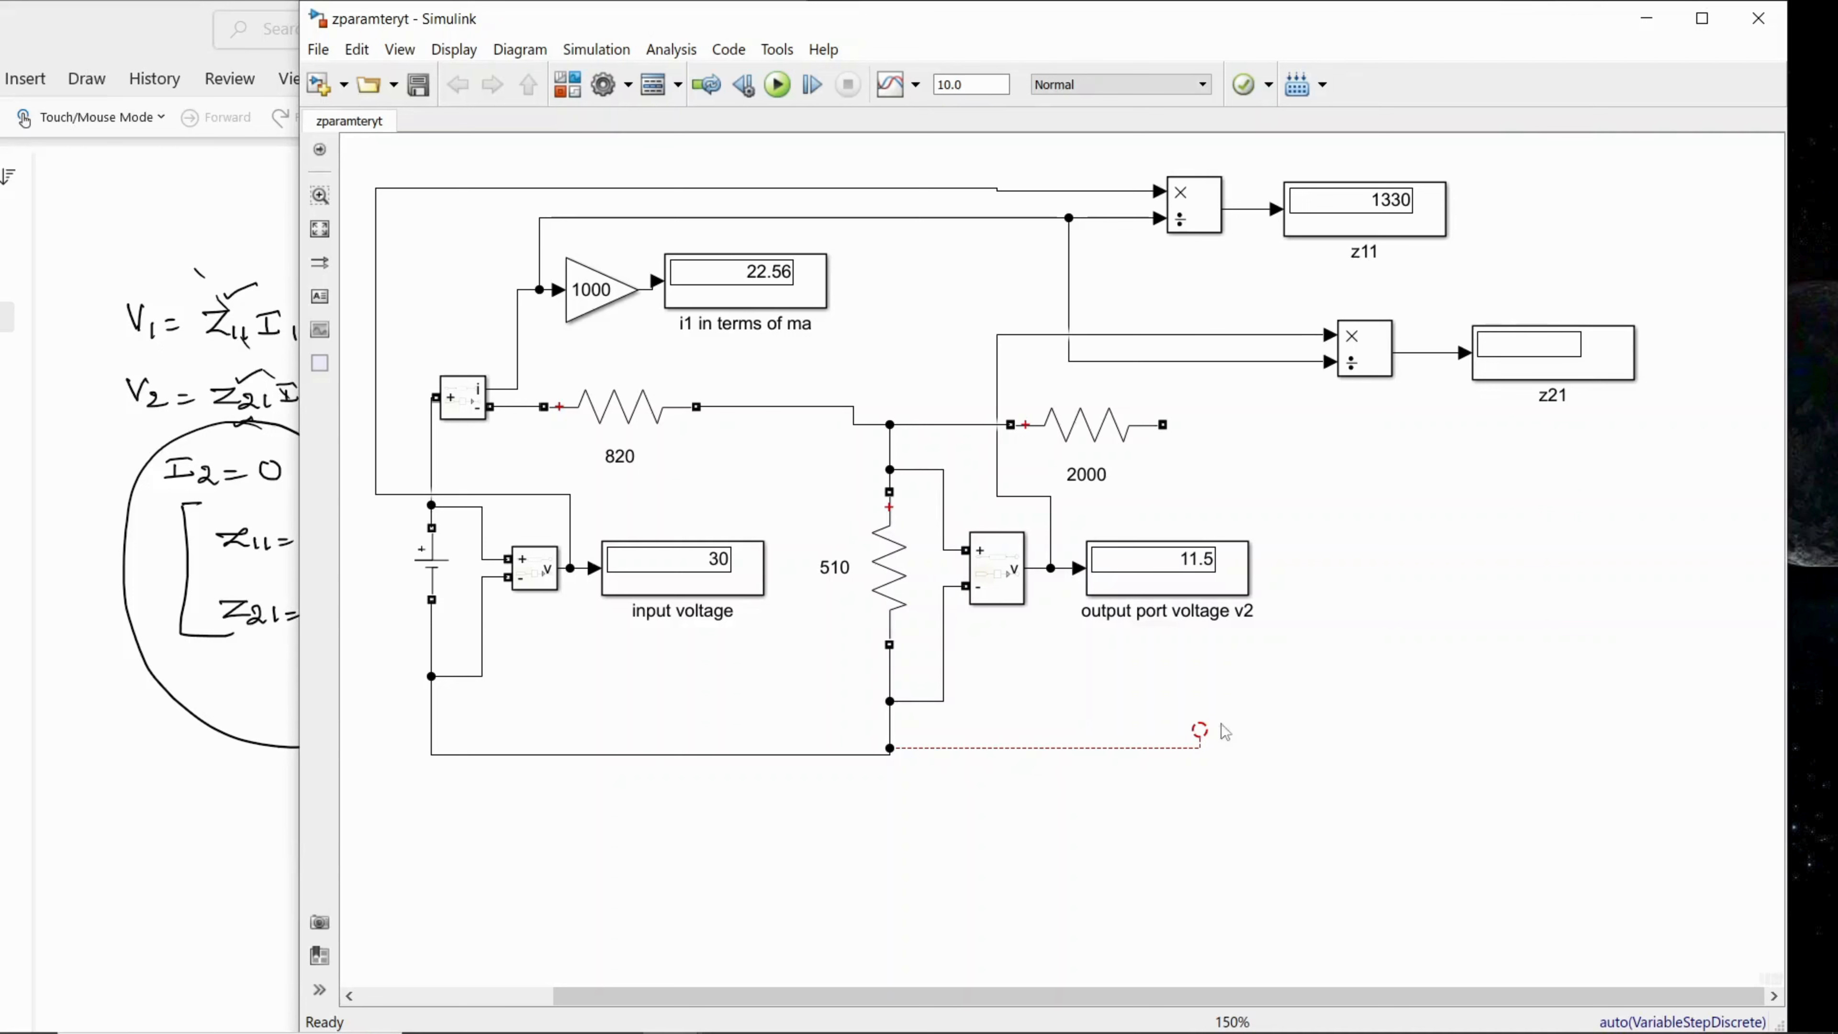
left_click(1205, 749)
left_click(1348, 695)
left_click(782, 93)
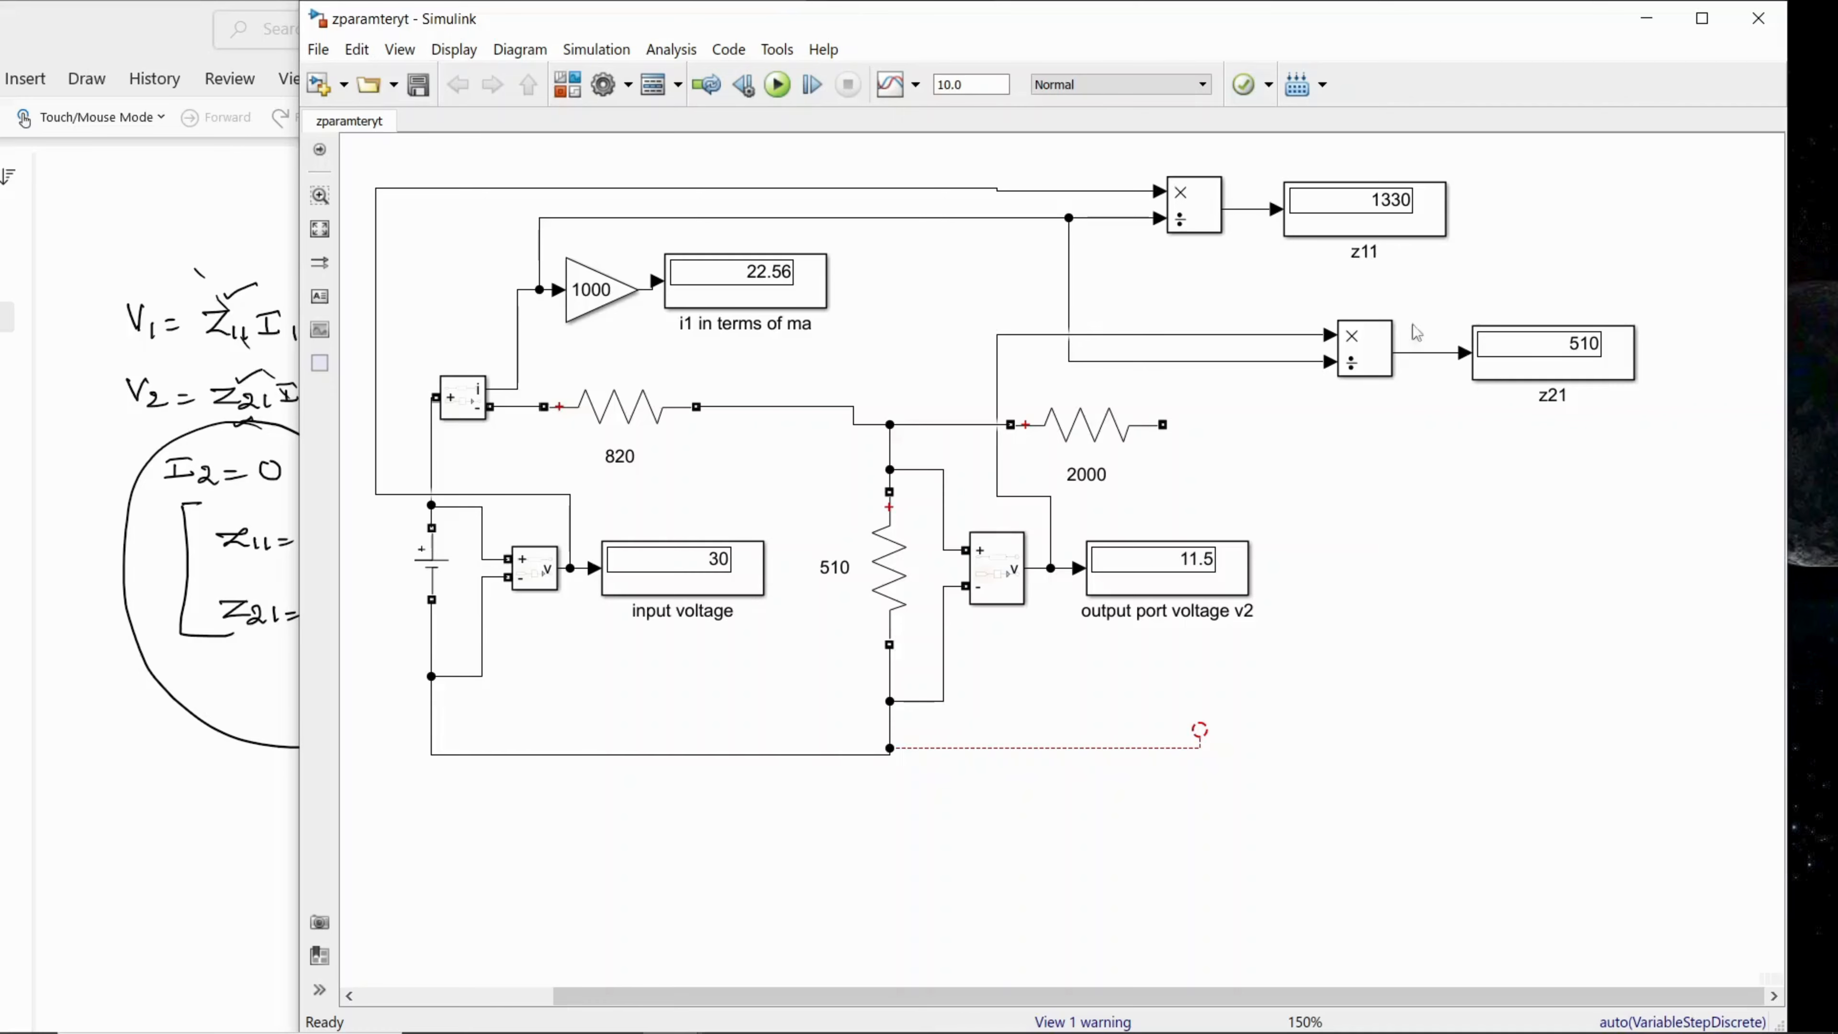
Step: Compare the z21 result with the handwritten formula and the Z21 display in the finished reference model
left_click(233, 822)
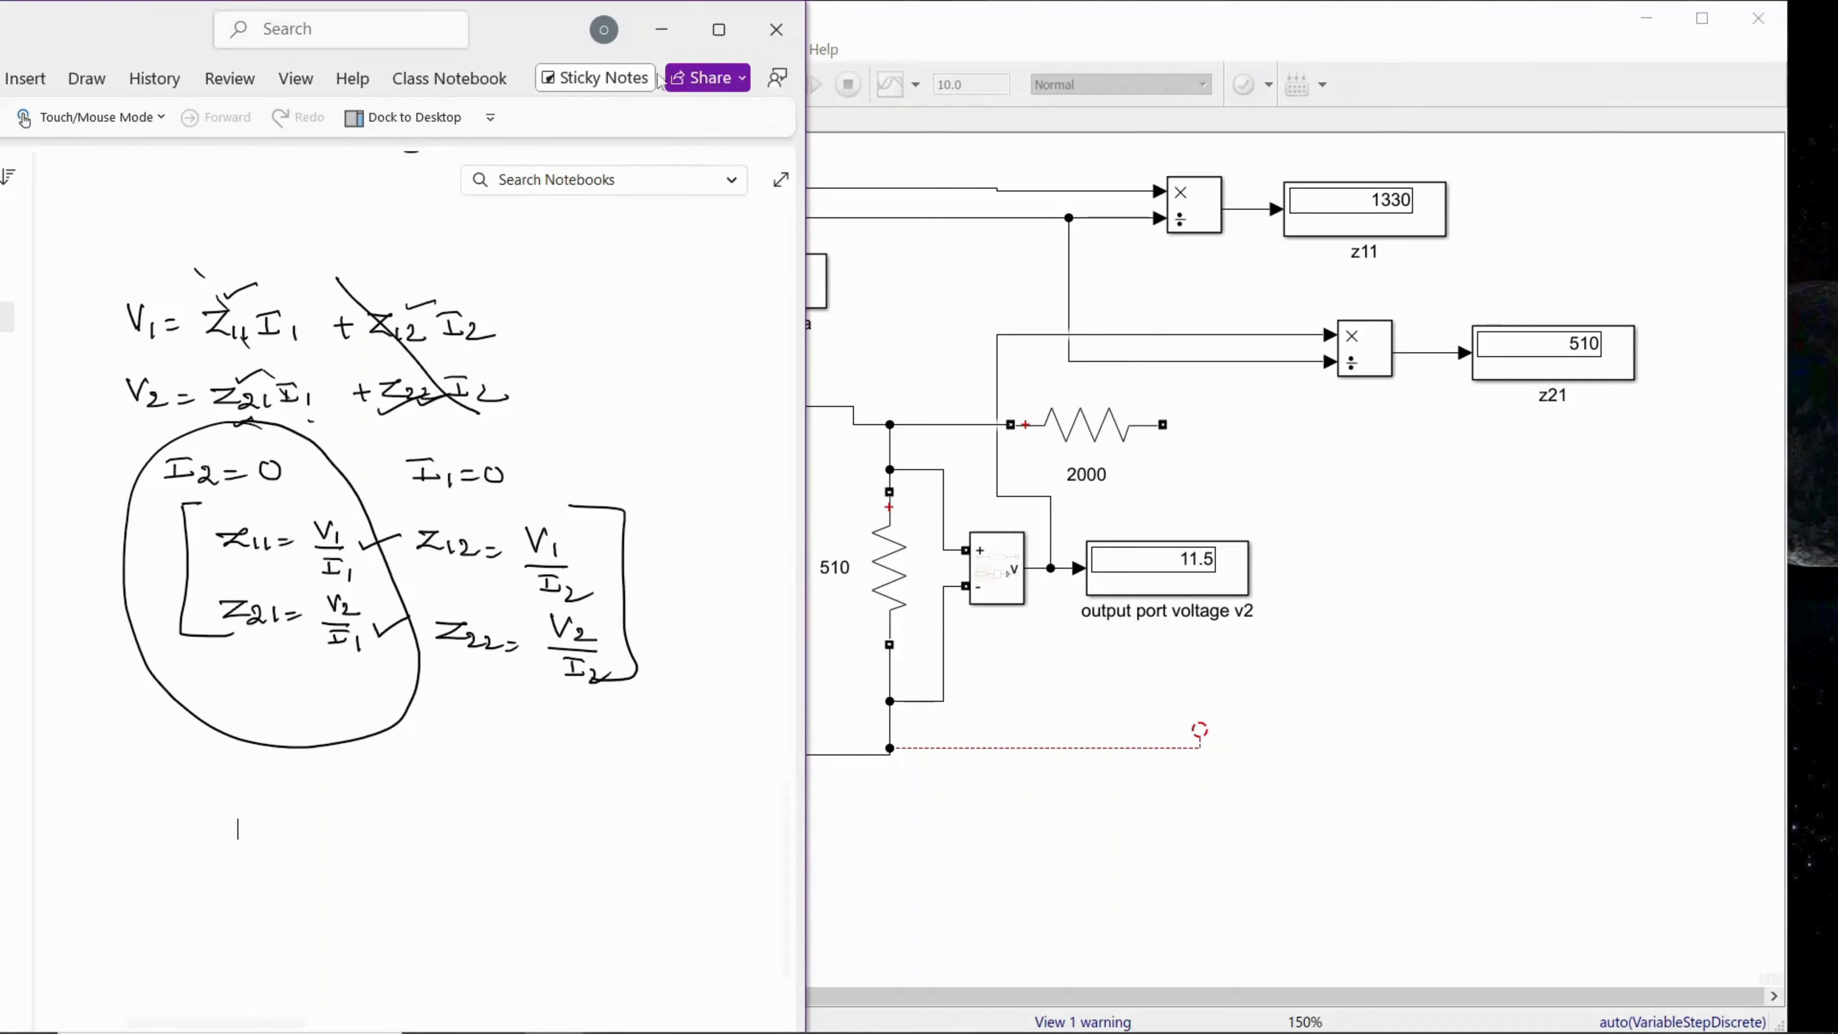
left_click(656, 23)
left_click(215, 520)
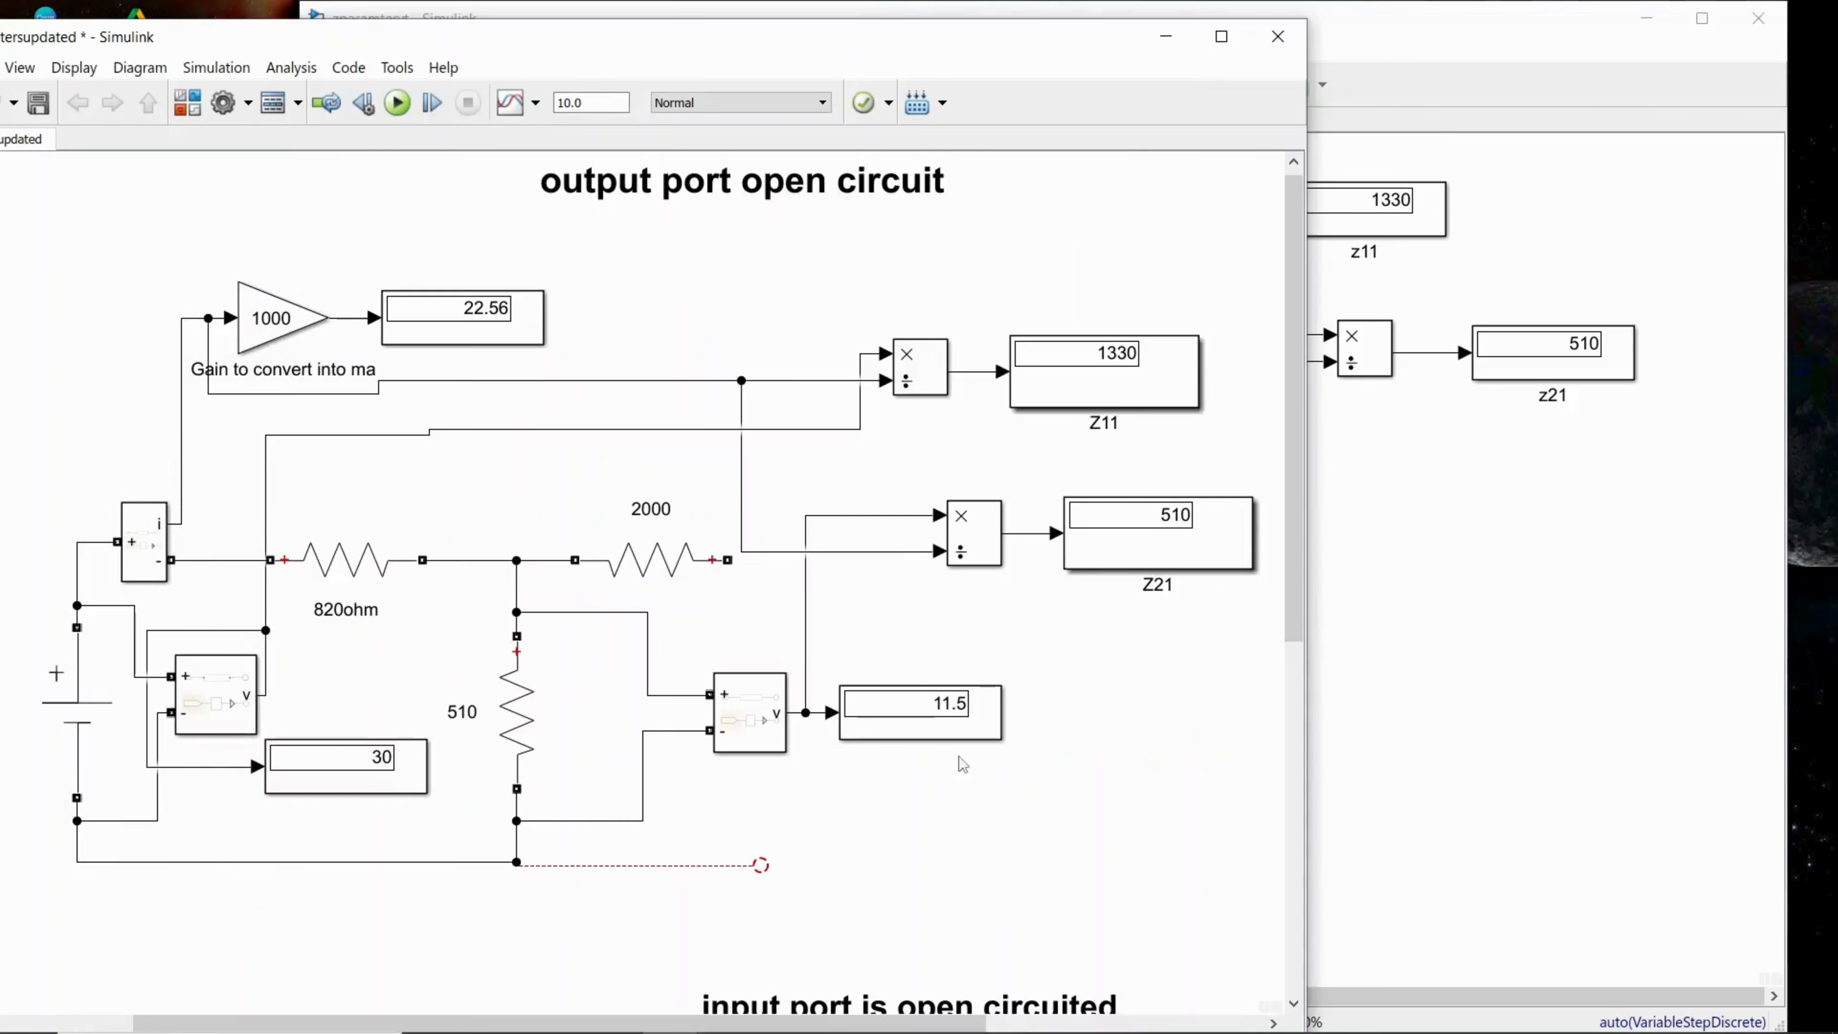
left_click(1311, 595)
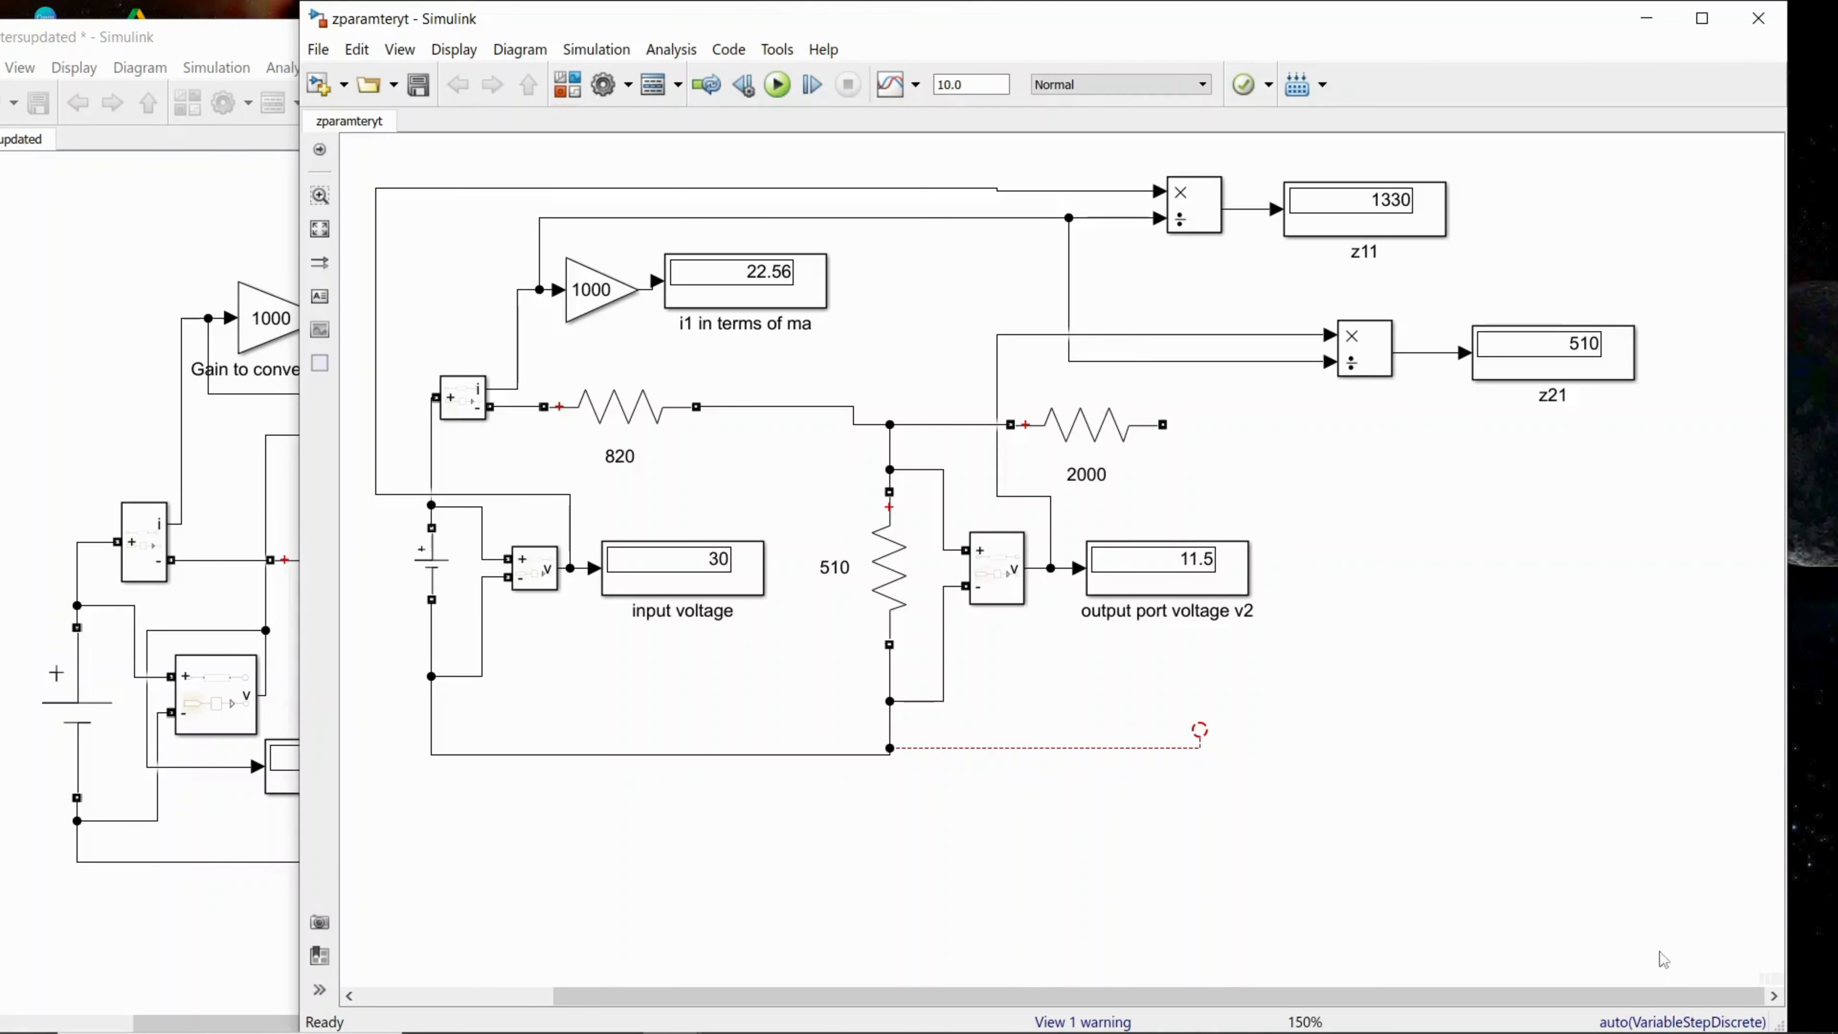
Step: Maximize the model window and move the entire circuit down to free space above it
left_click(1701, 19)
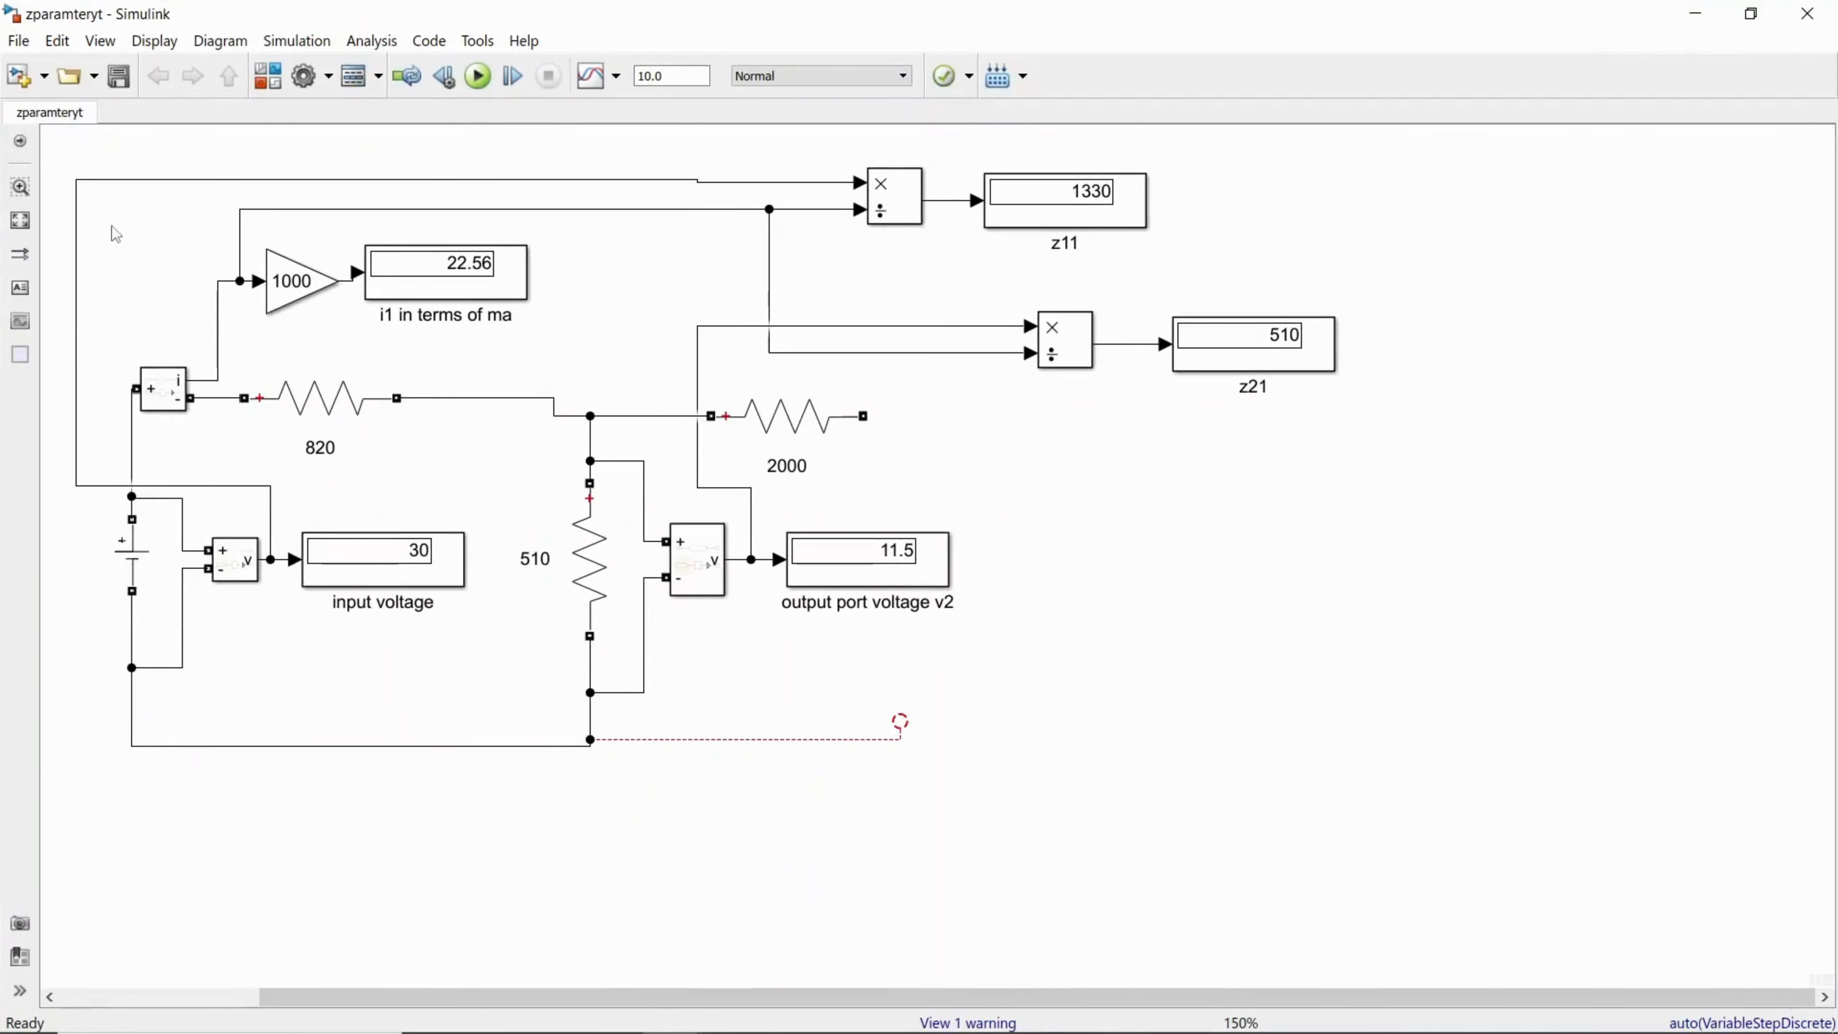
left_click_drag(65, 151, 1457, 872)
left_click_drag(691, 569, 718, 824)
left_click(455, 302)
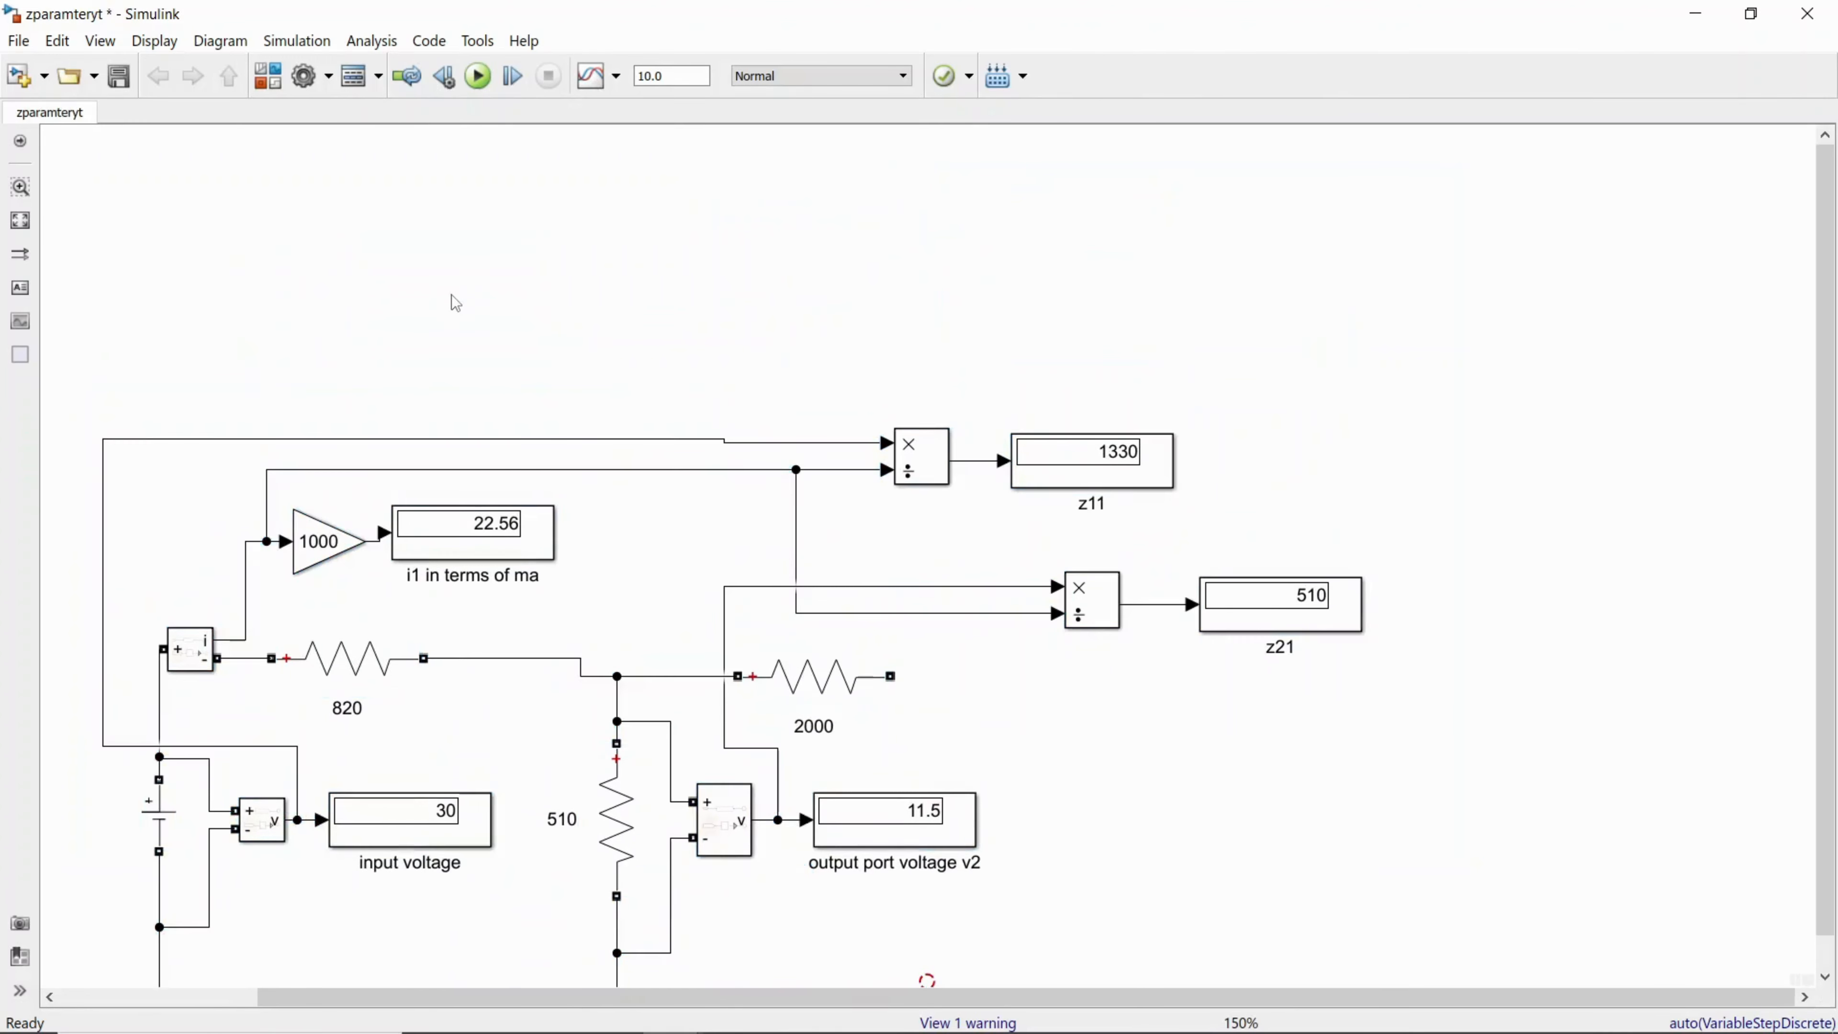
Step: Try to add the annotation "output in open circuited" in the empty space above the circuit
right_click(455, 303)
left_click(417, 294)
double_click(417, 294)
type("output")
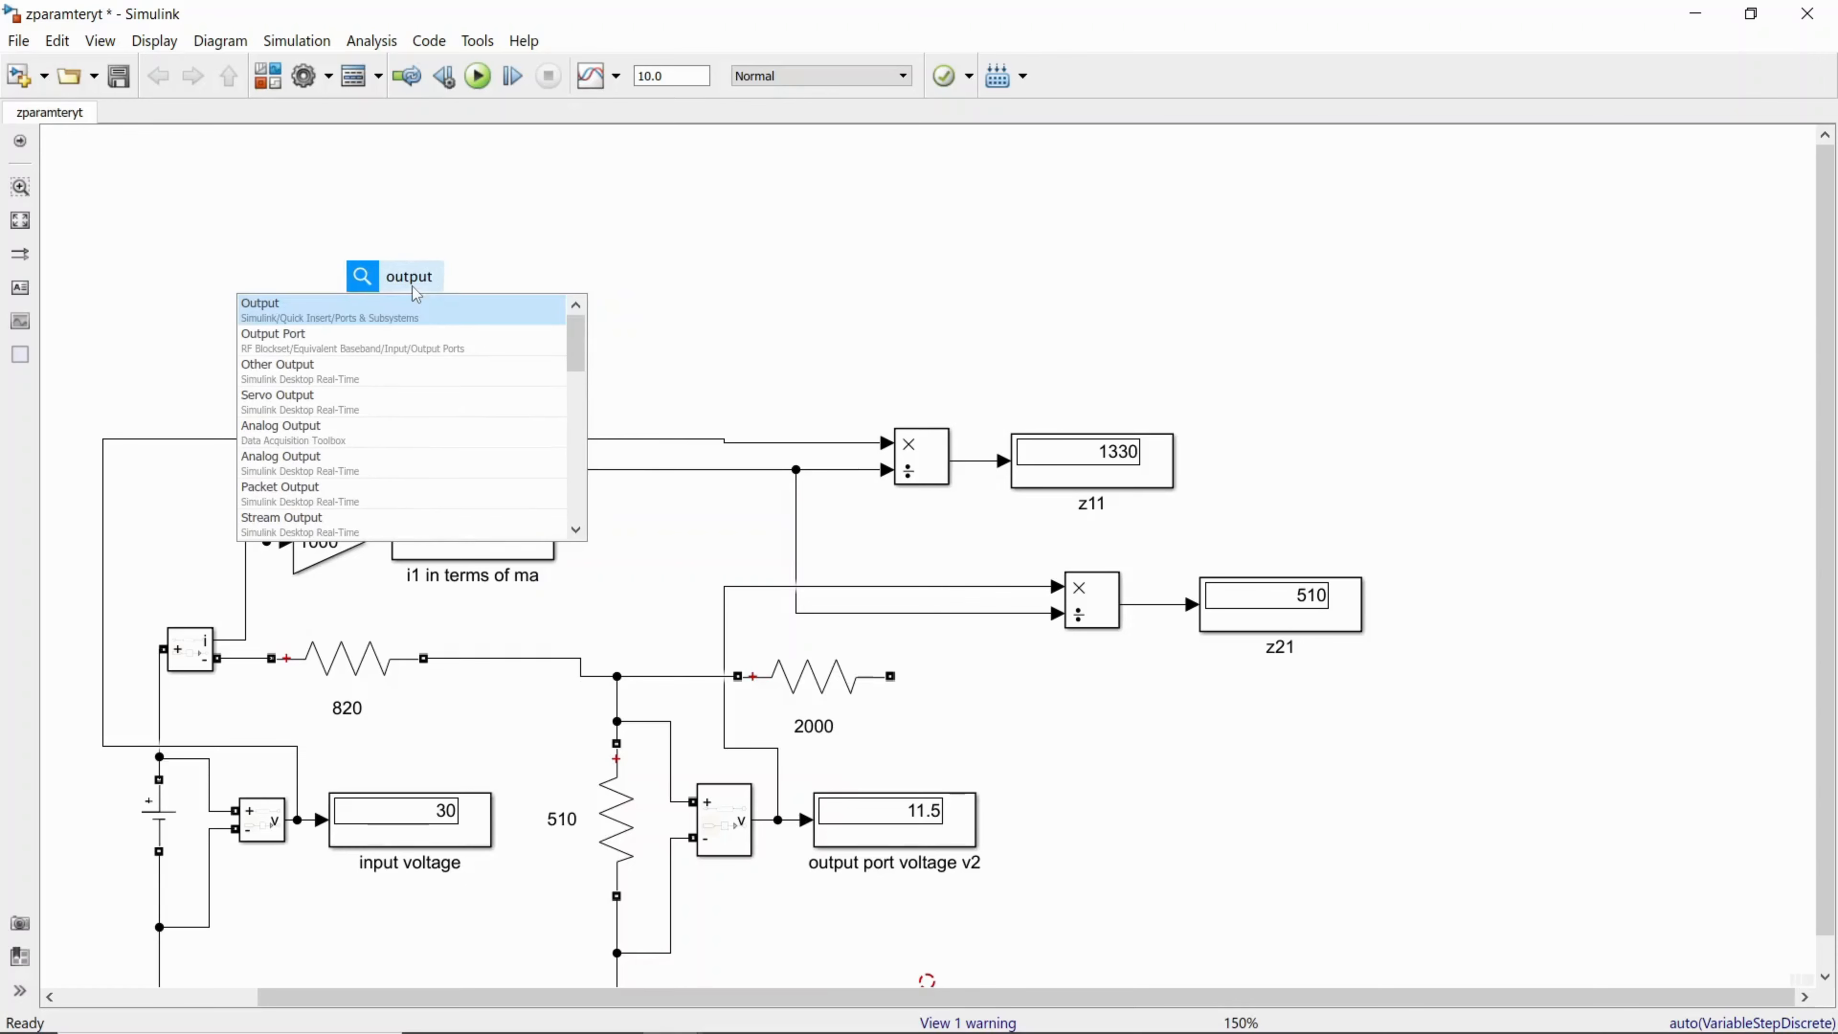
type(" in o")
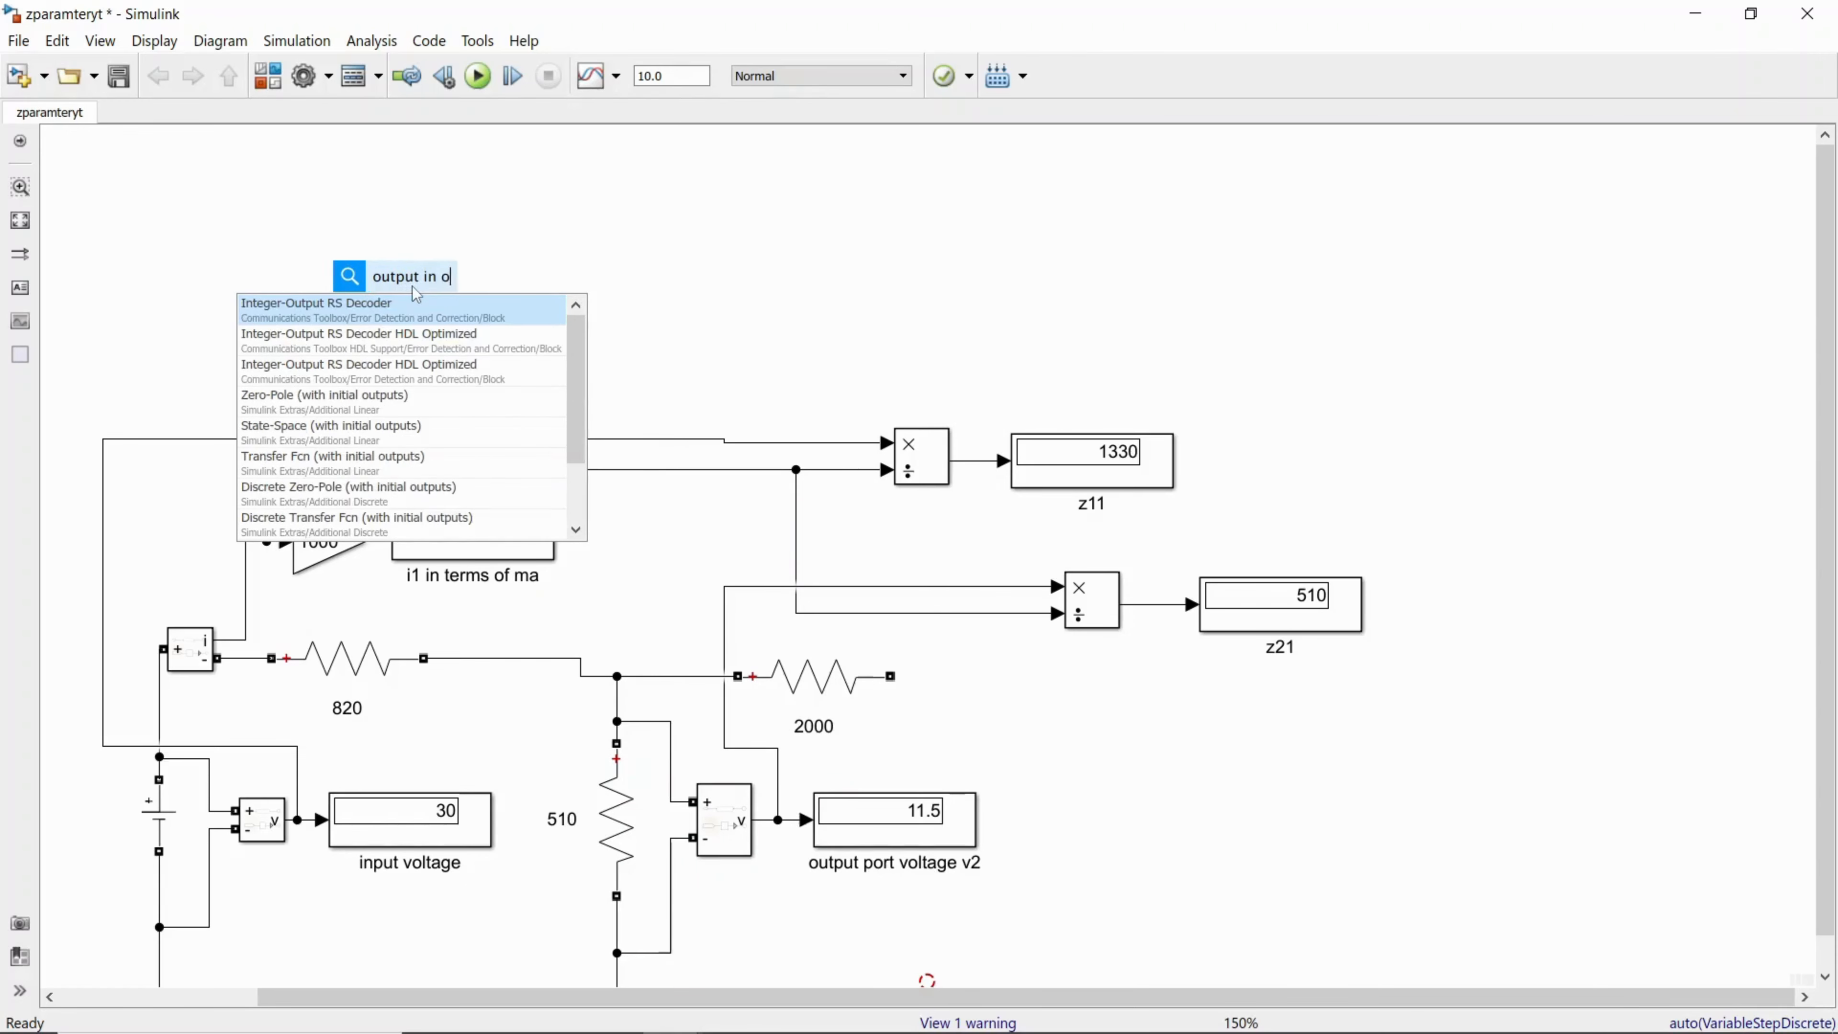
type("pen circ")
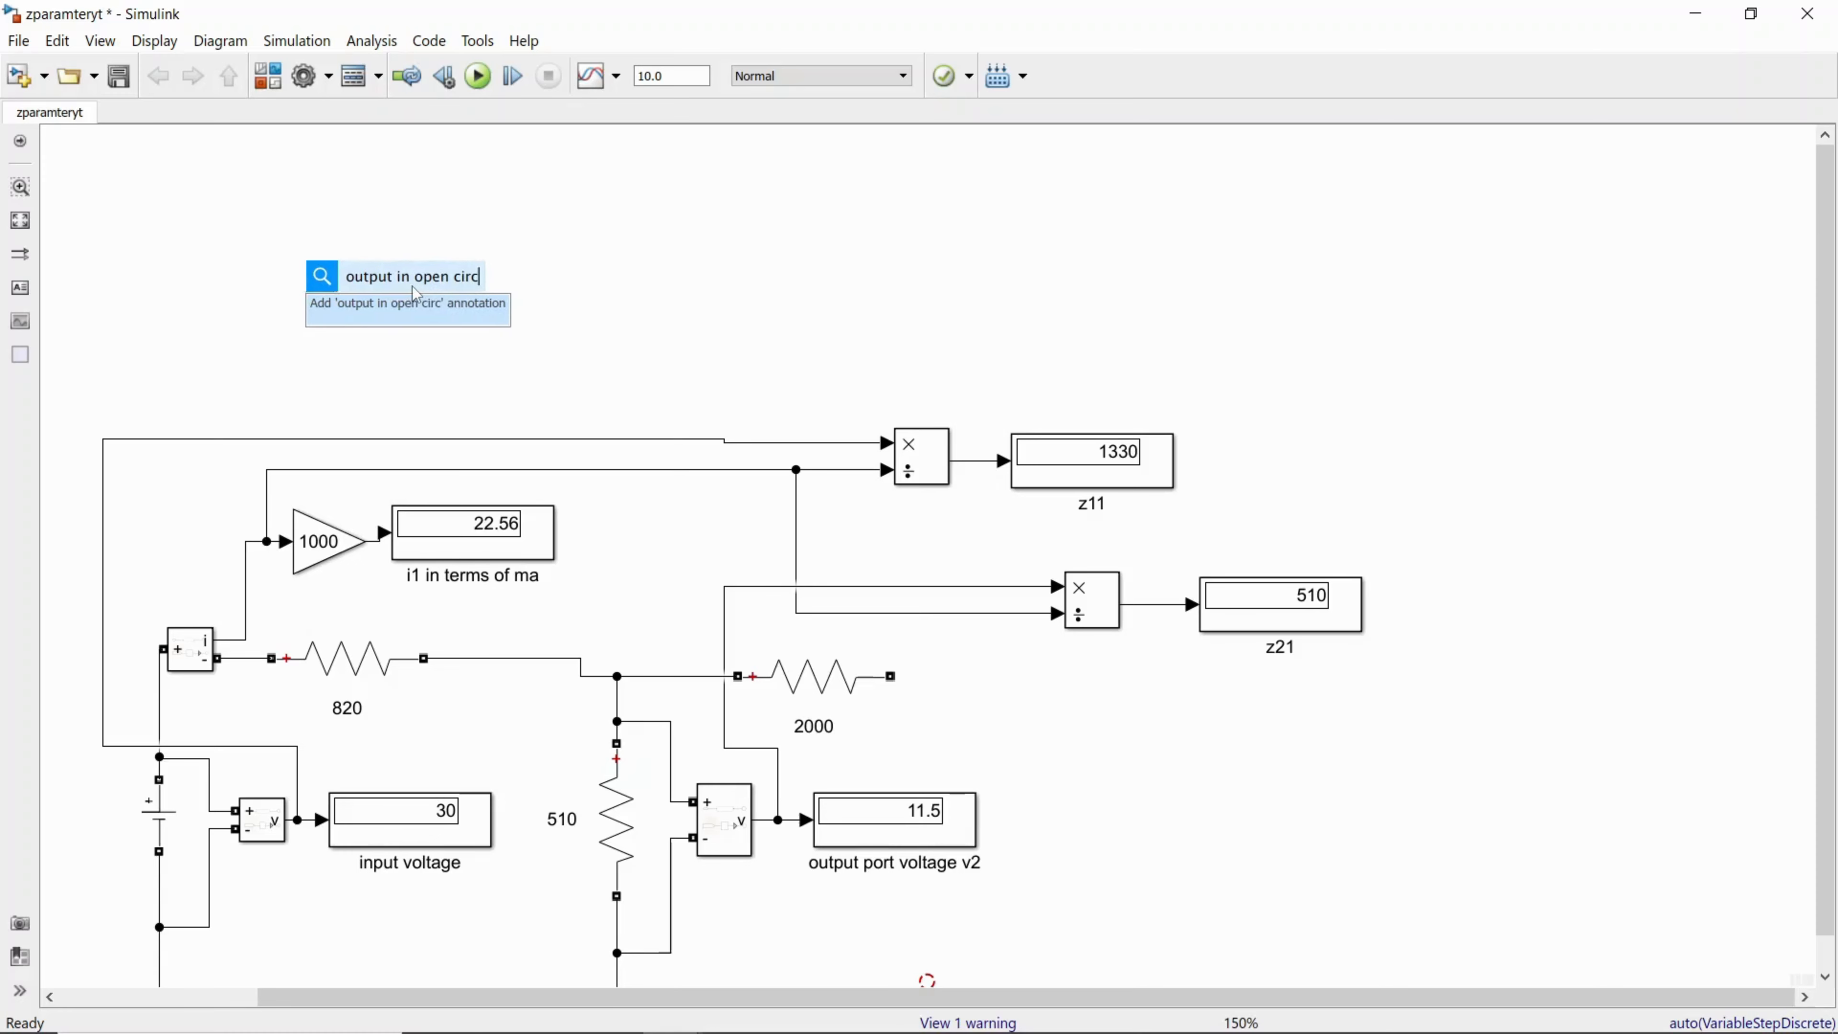
type("uited")
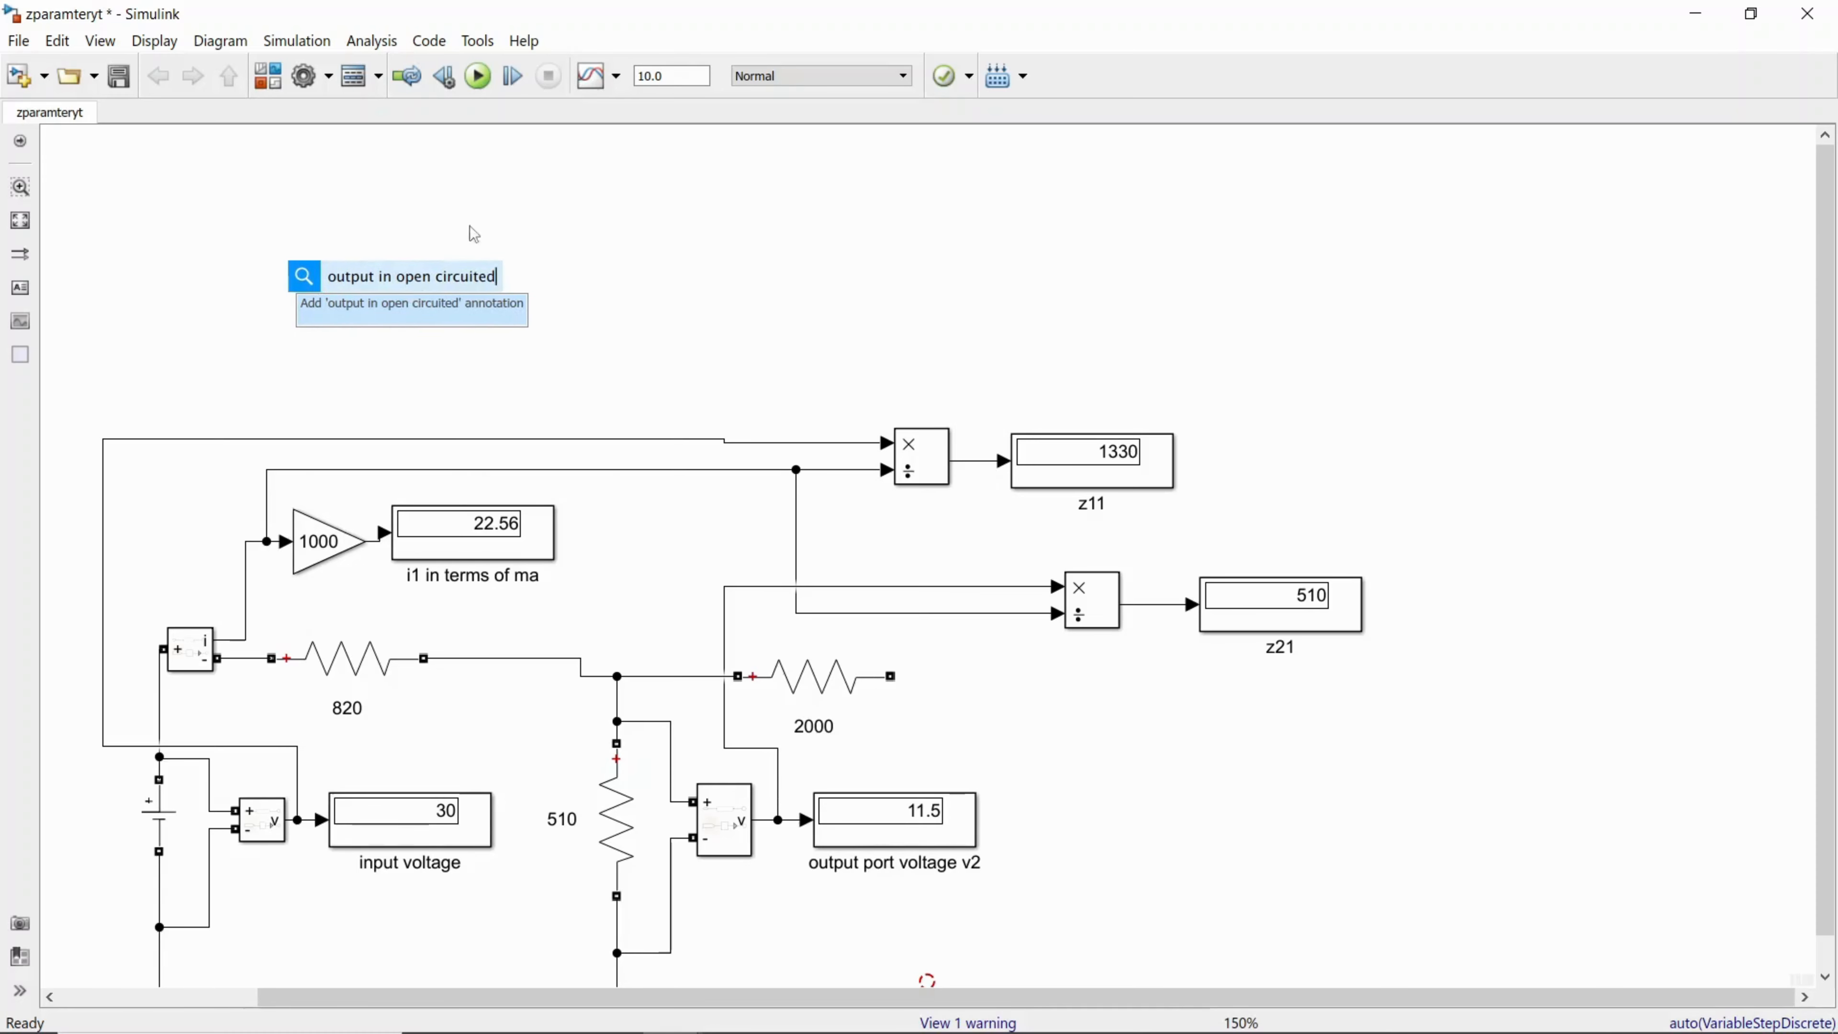
left_click(613, 258)
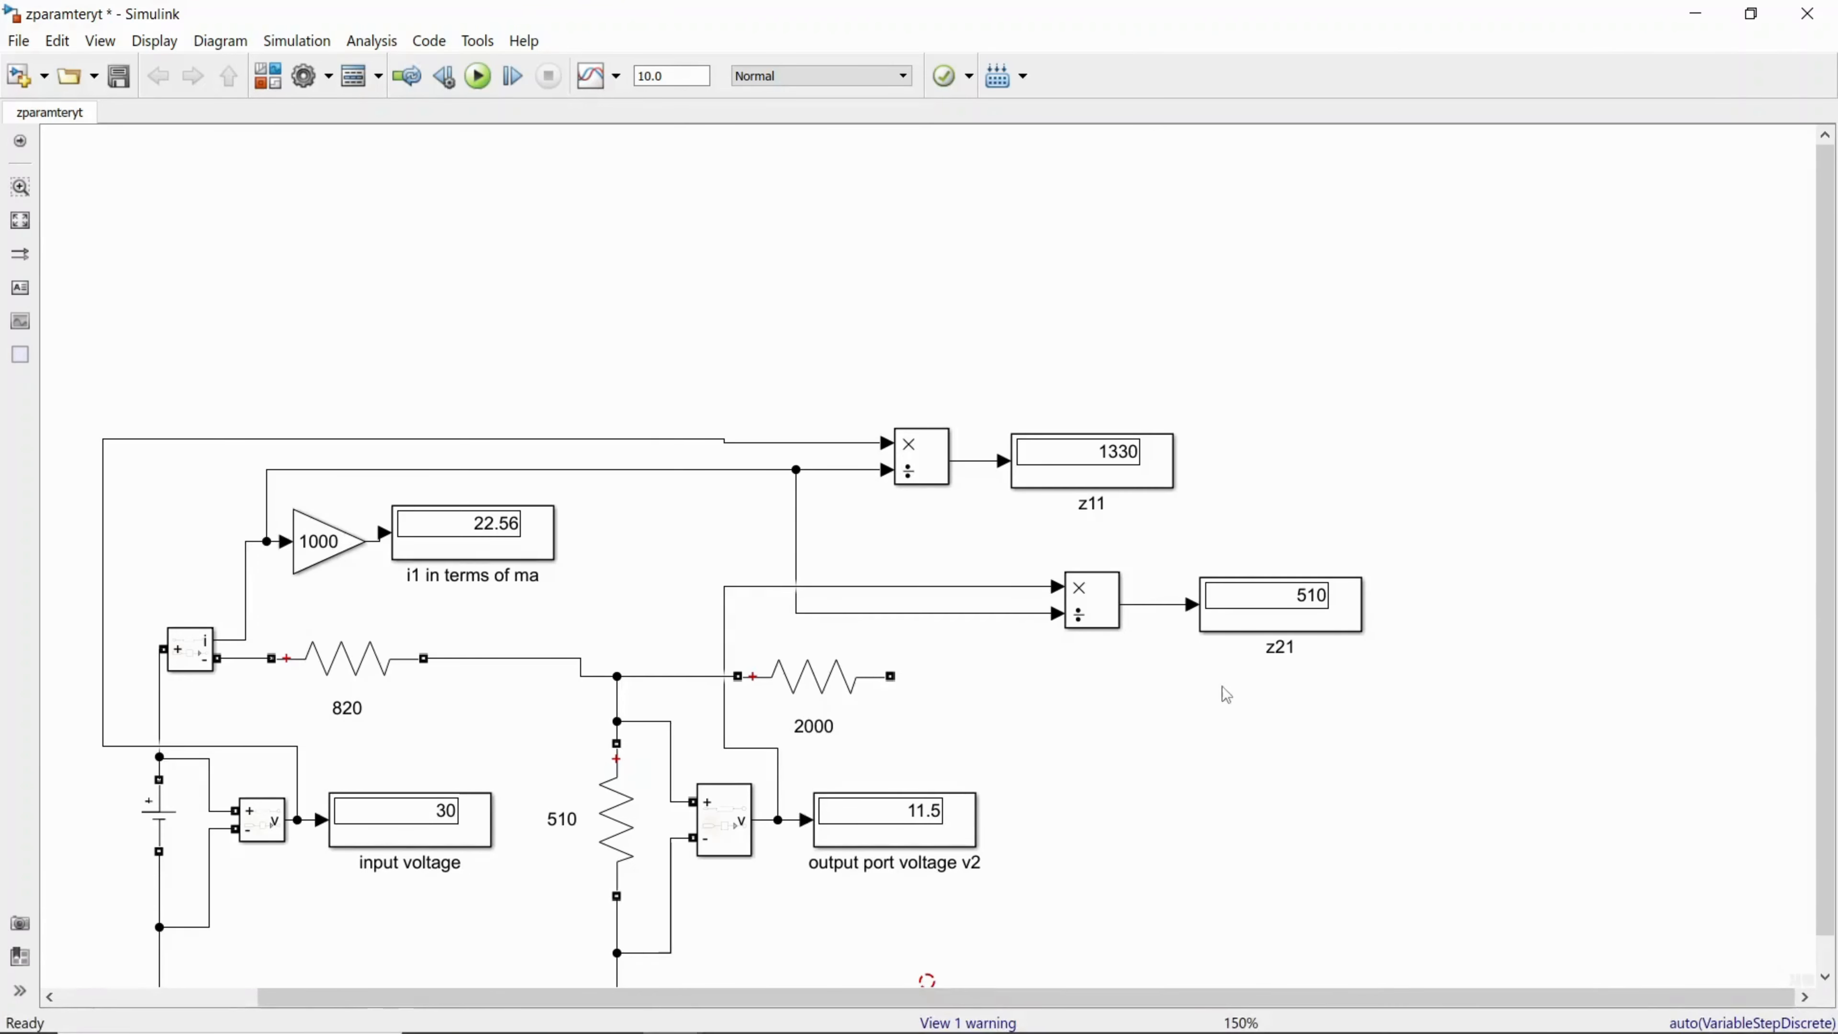
Step: Duplicate the entire two-port circuit into the free space below the original
scroll(1827, 623, "down", 1)
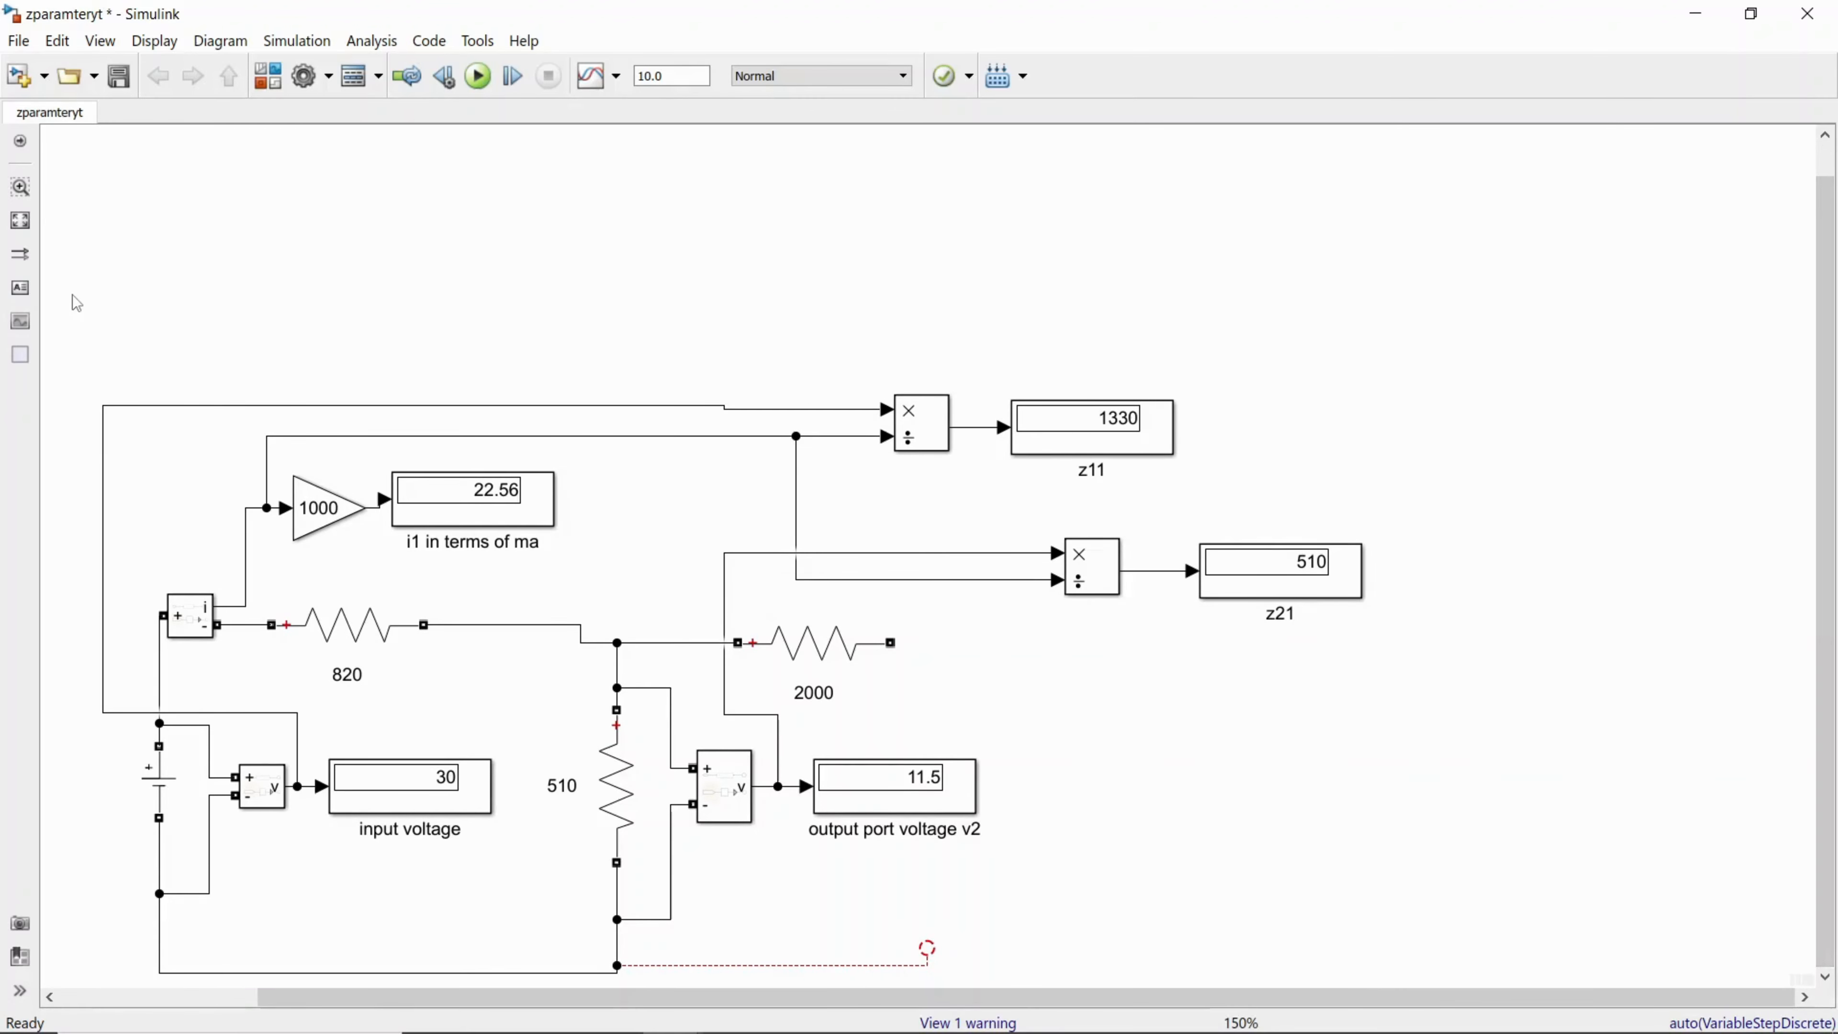
left_click_drag(72, 295, 1569, 946)
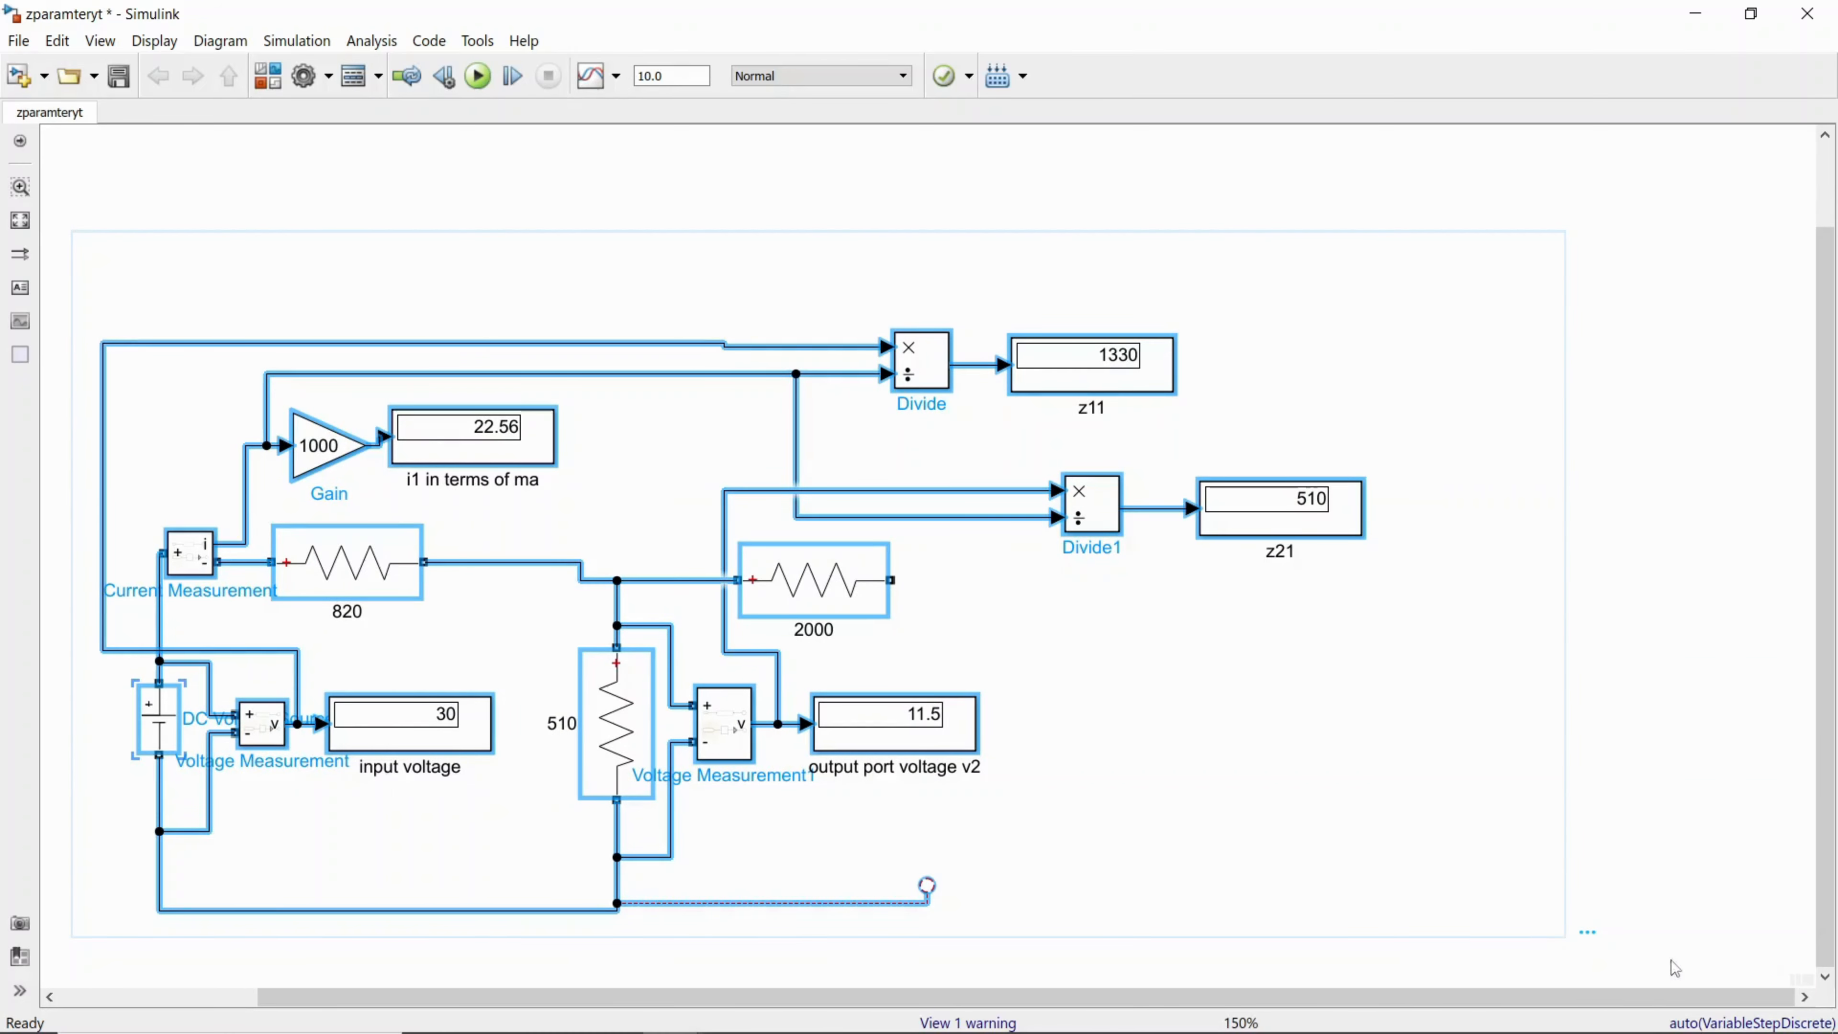
left_click(1031, 967)
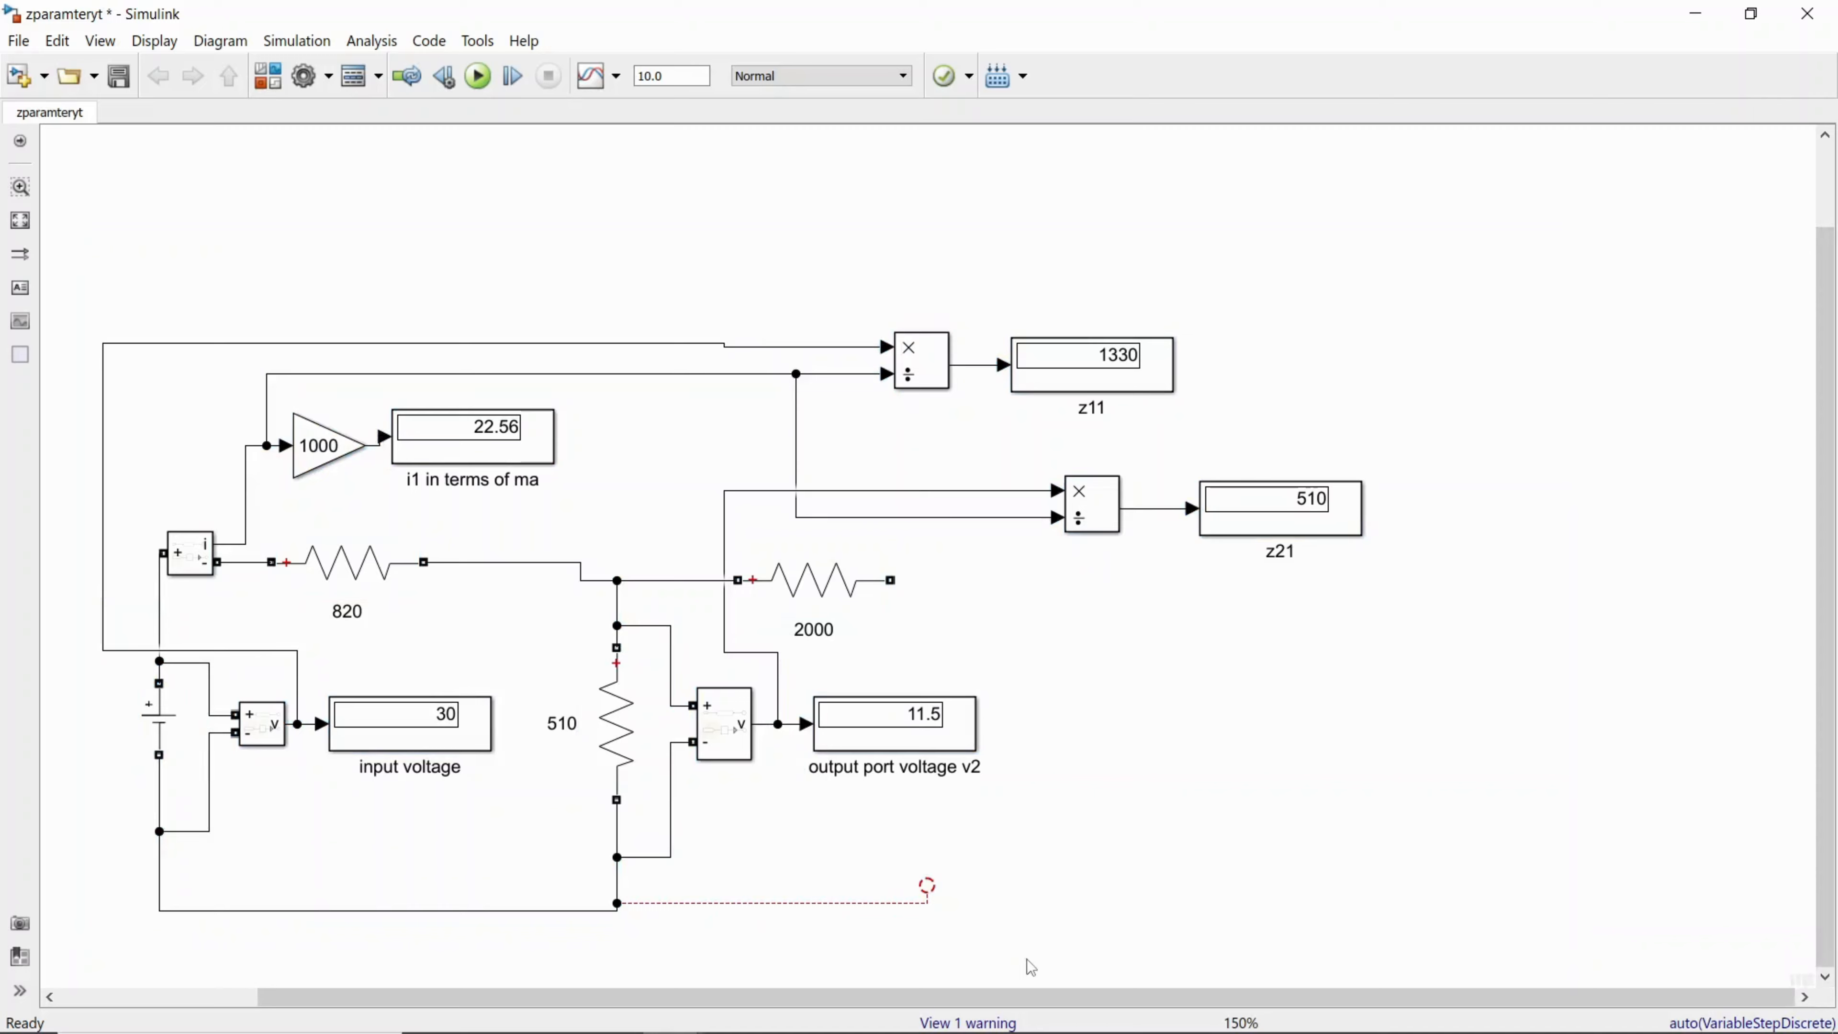
key("ctrl+v")
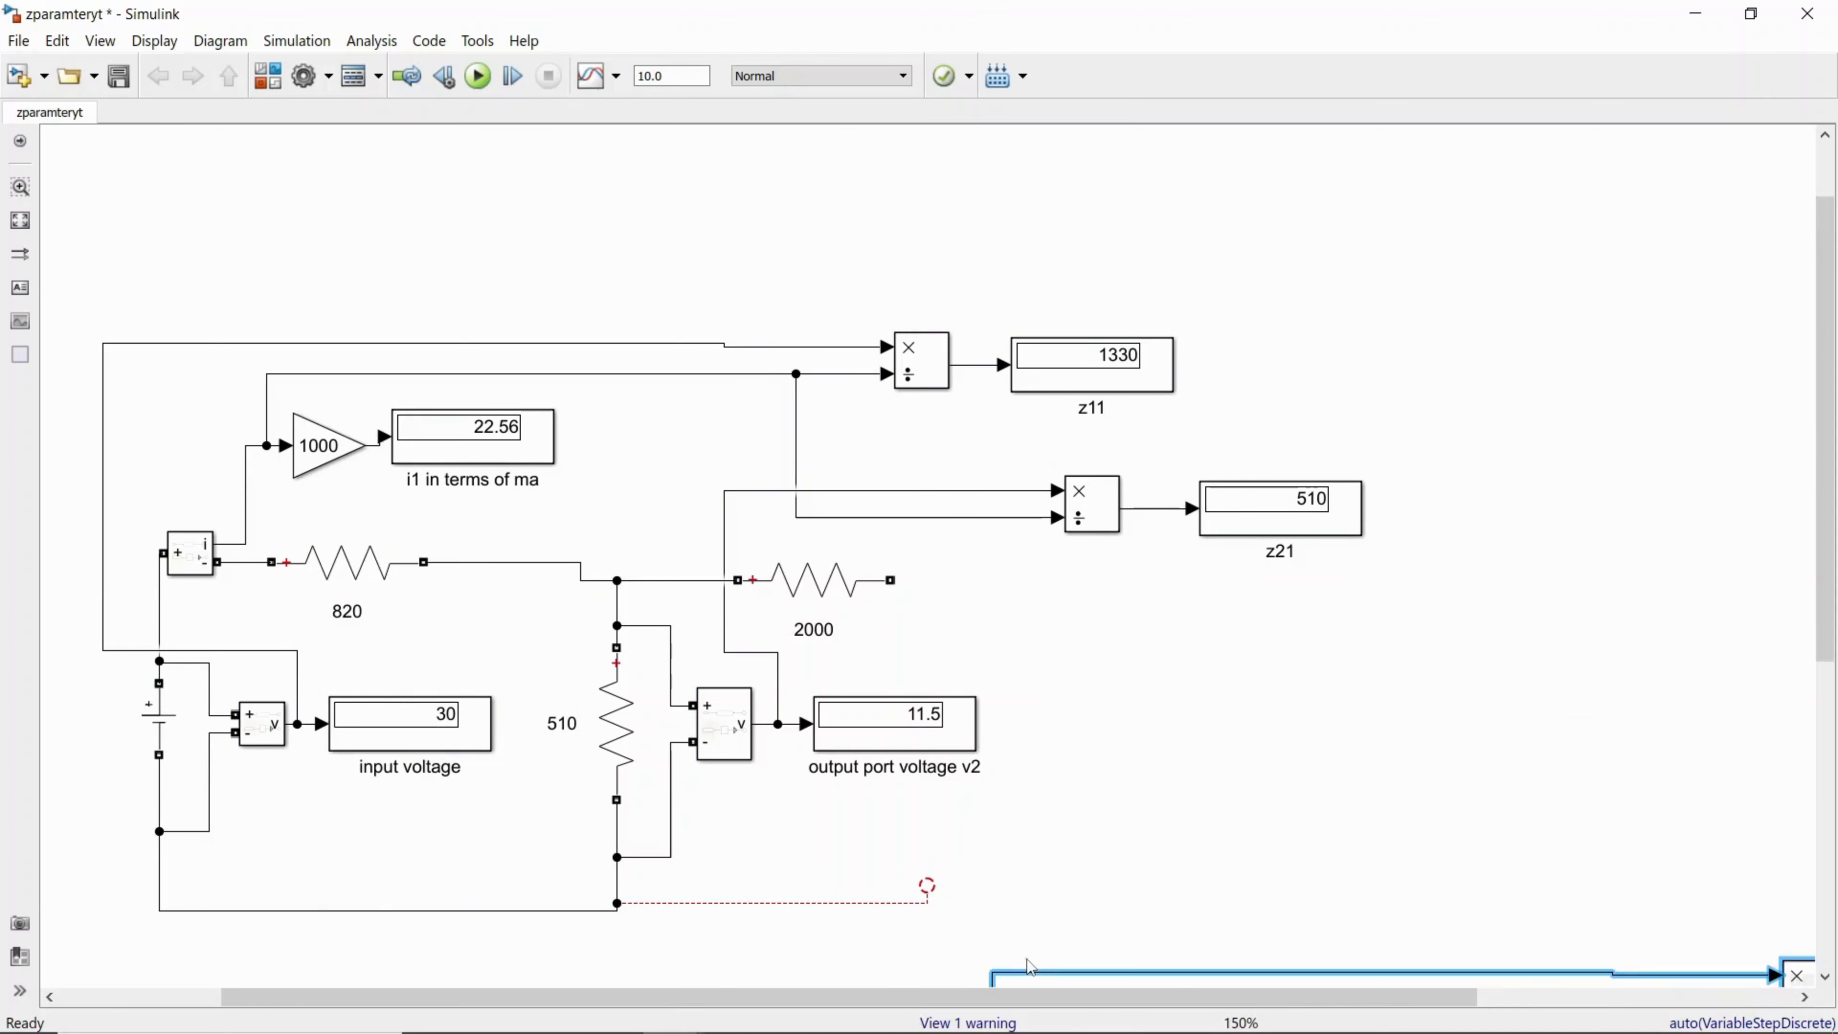
scroll(1778, 760, "down", 8)
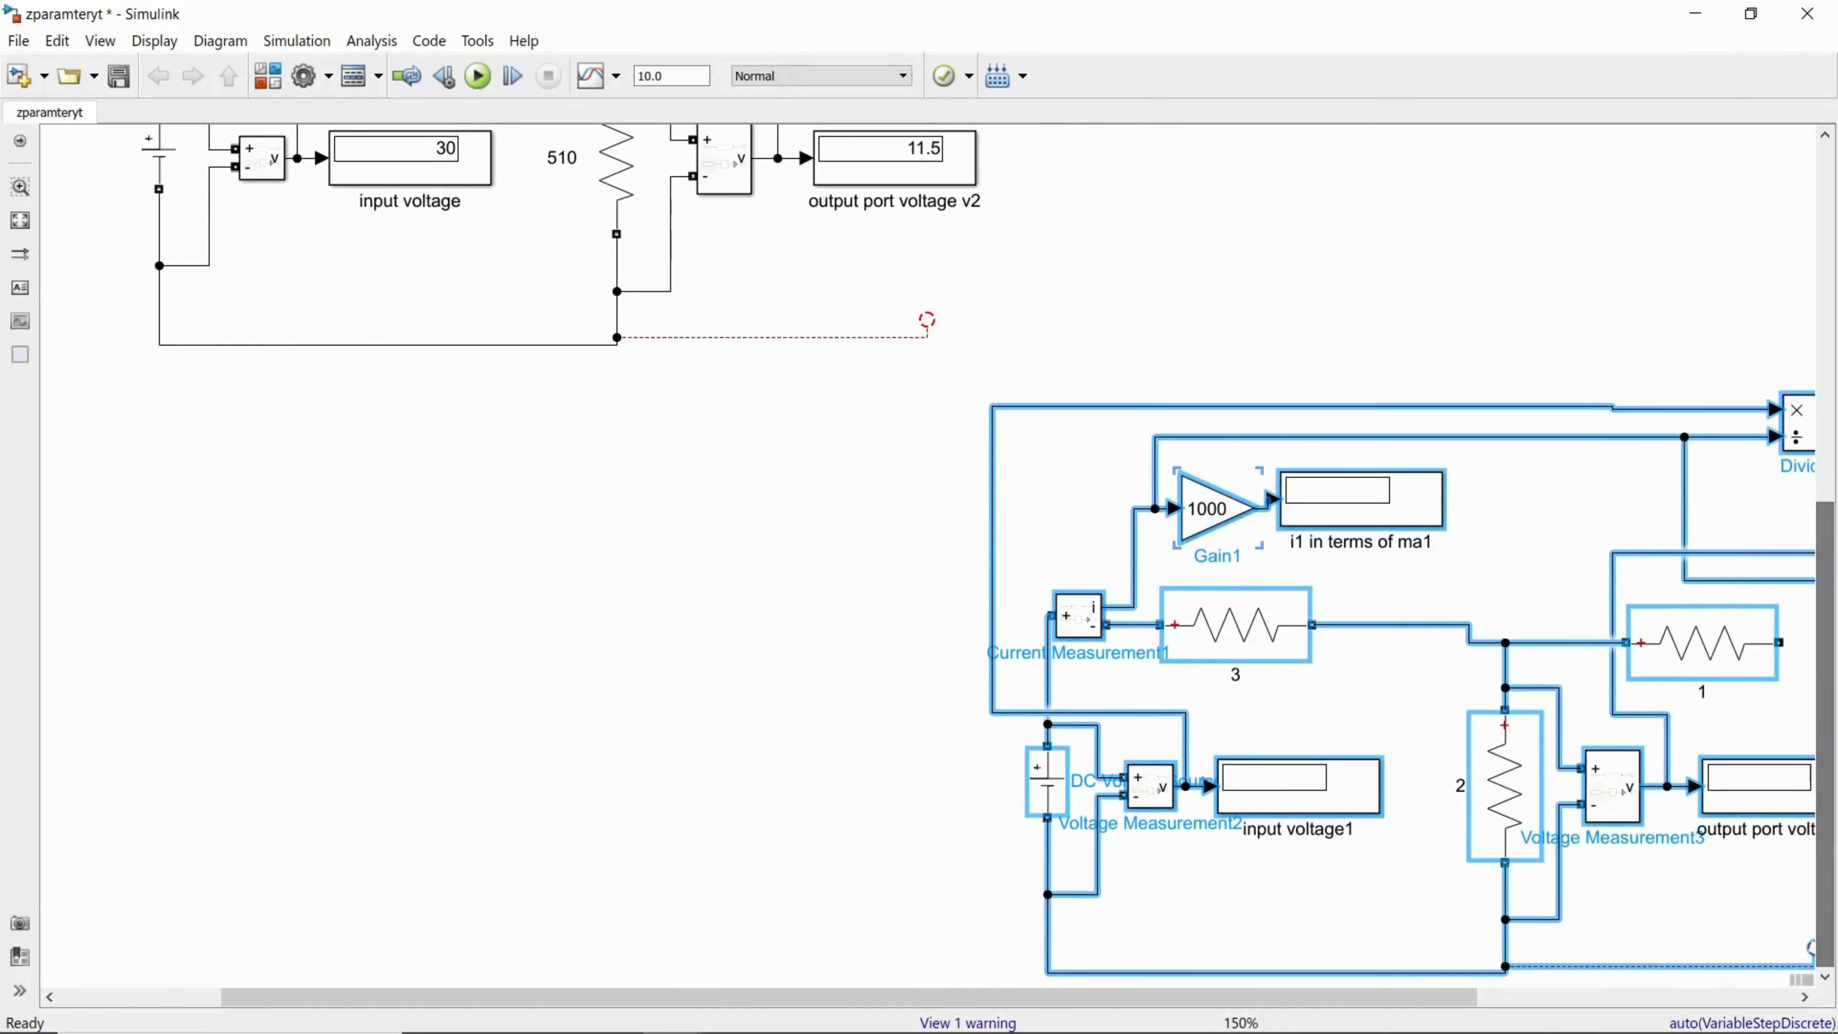
left_click_drag(1194, 1002, 1650, 1004)
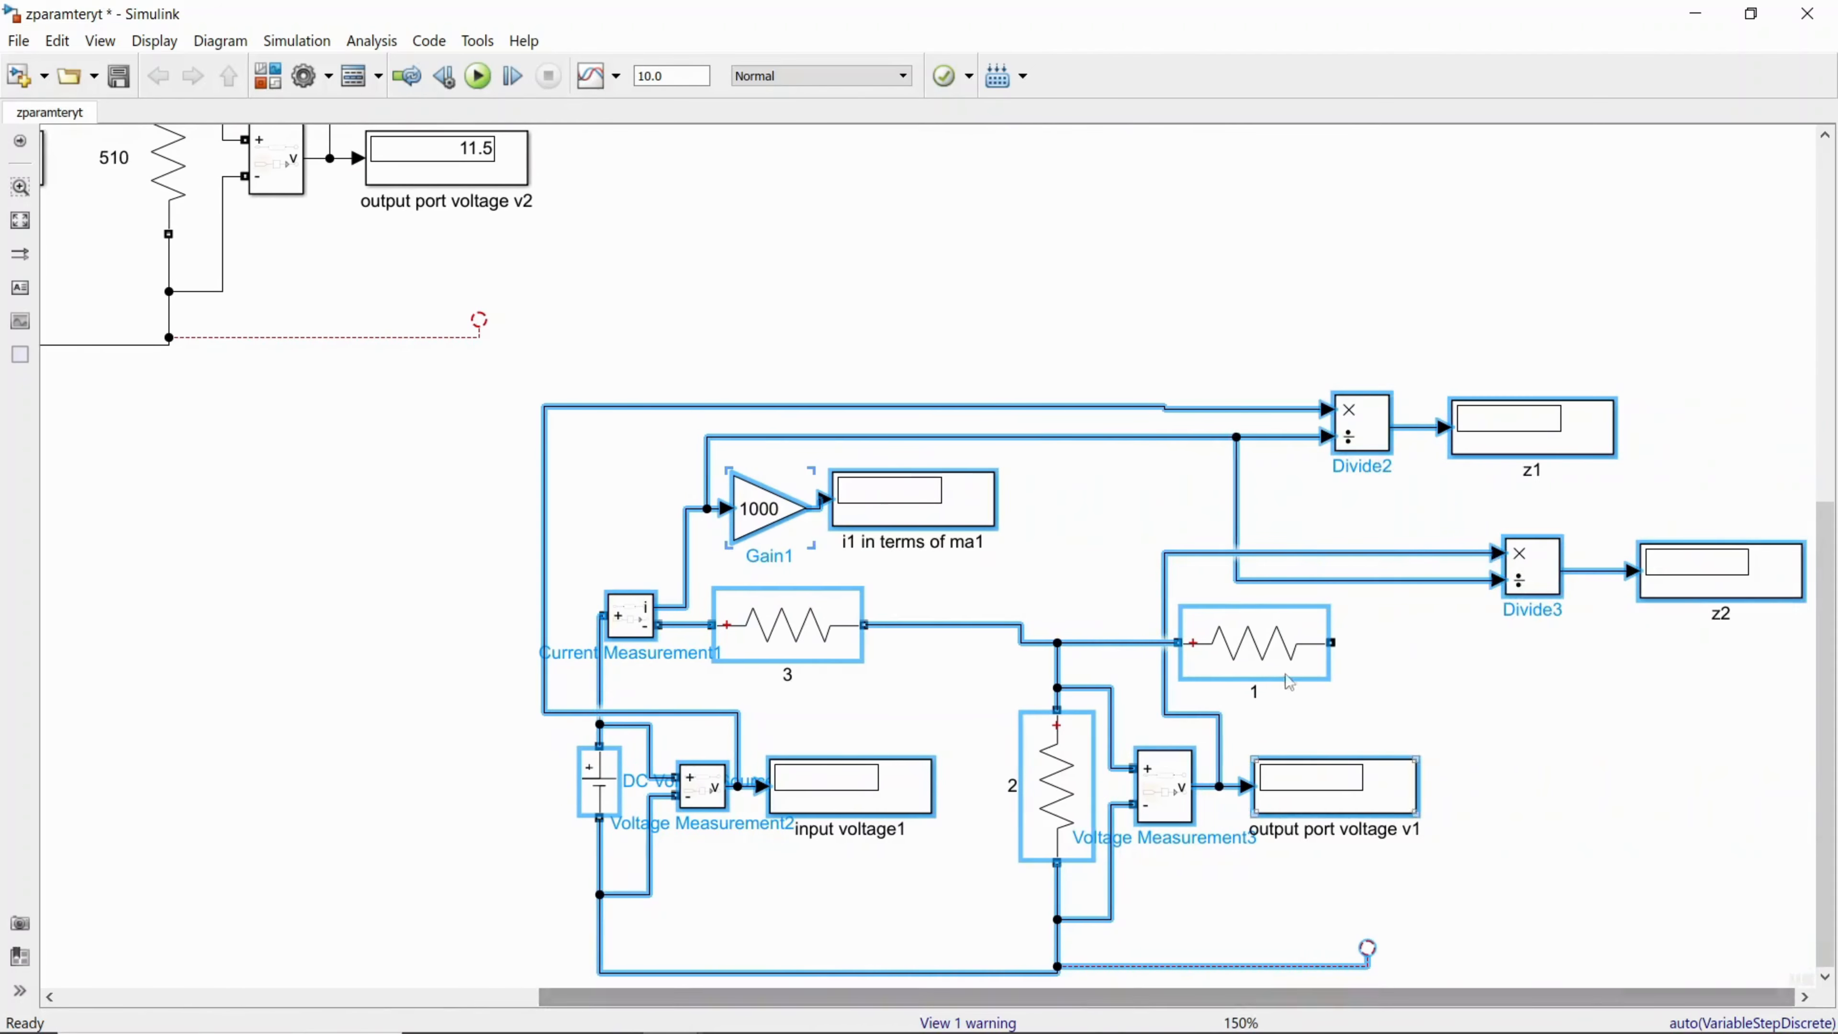
left_click(1108, 507)
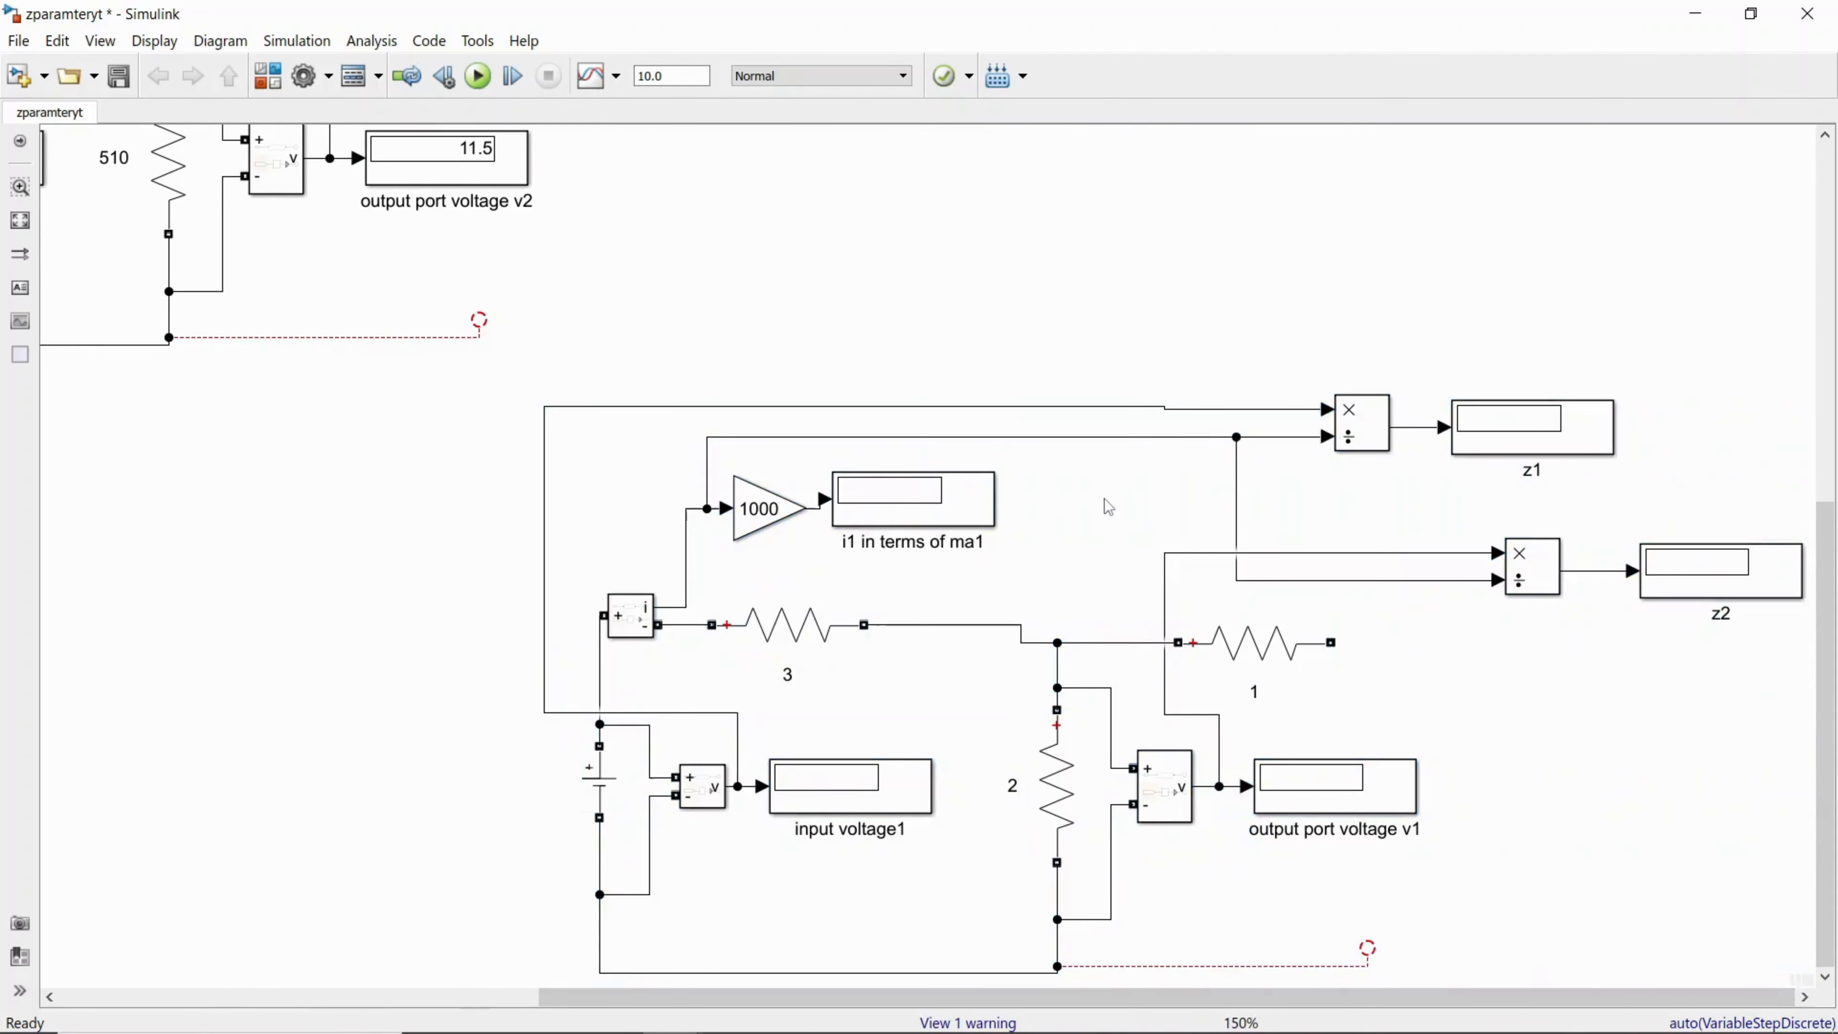
Step: Try to add the annotation "input port is open circuited" in the empty space above the copied circuit
right_click(811, 269)
left_click(778, 263)
double_click(780, 270)
type("inpu")
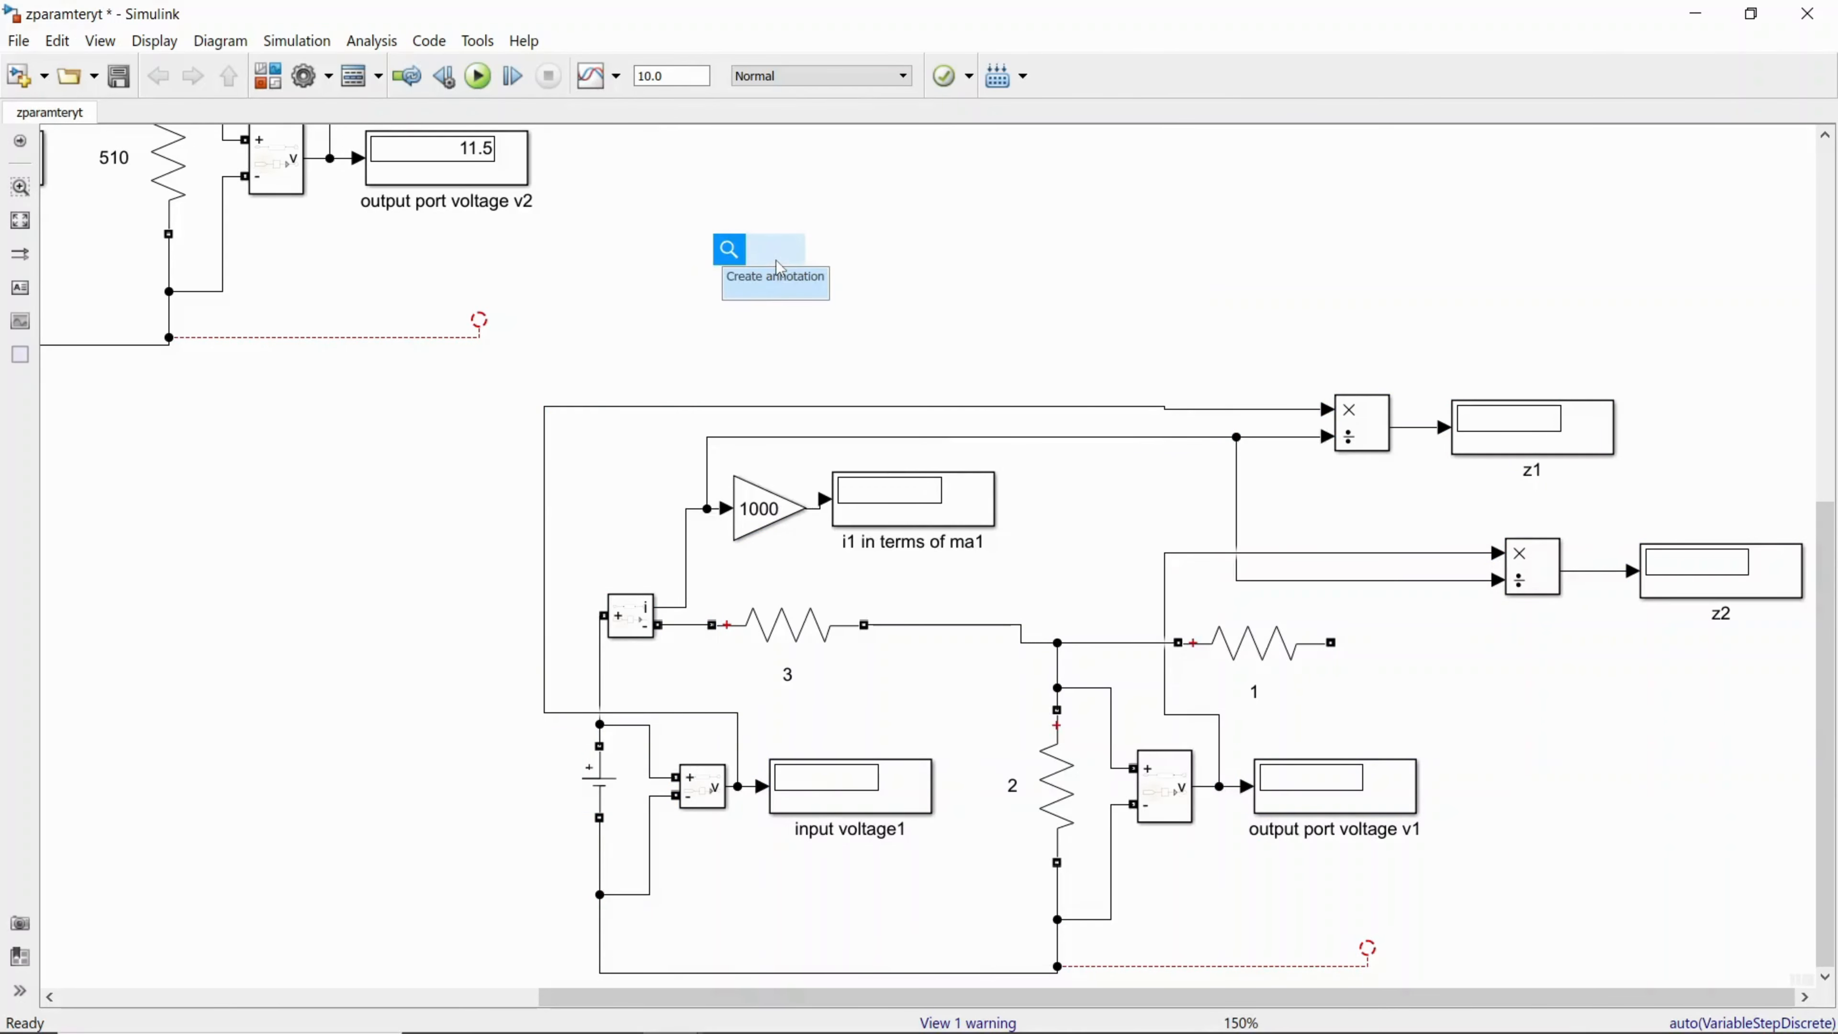
type("t port")
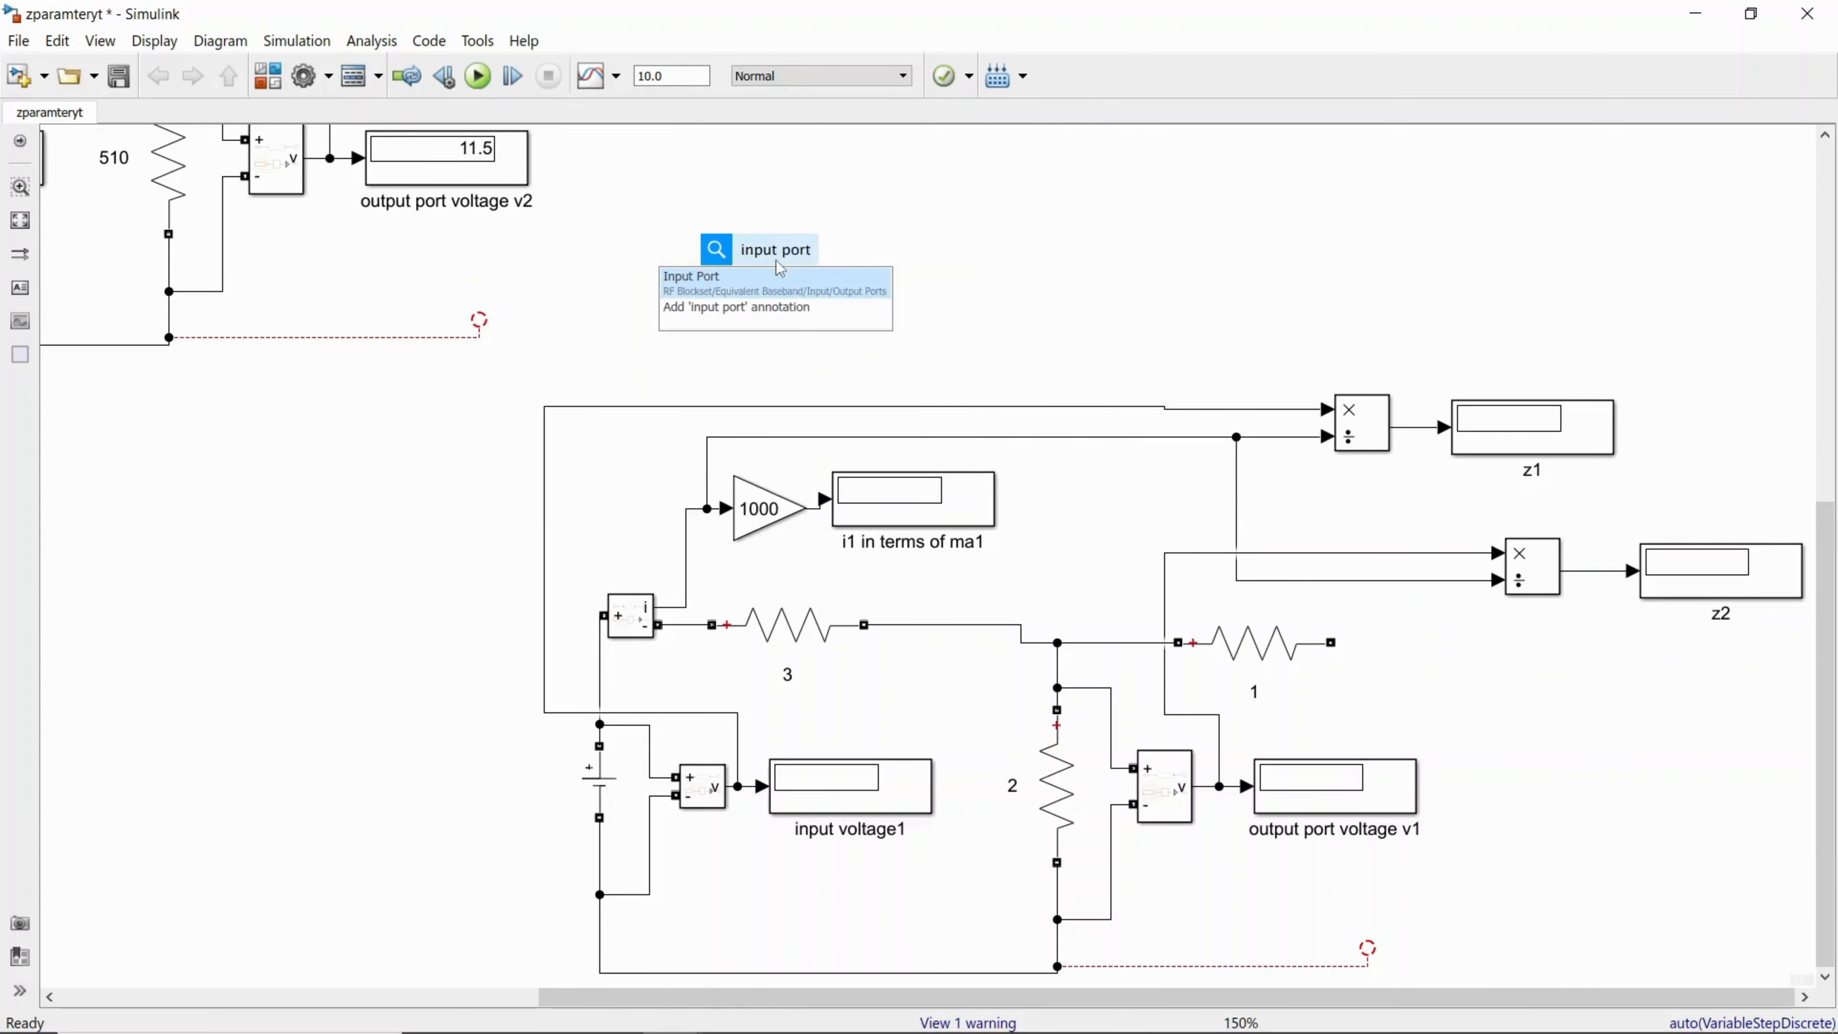
type(" is oo")
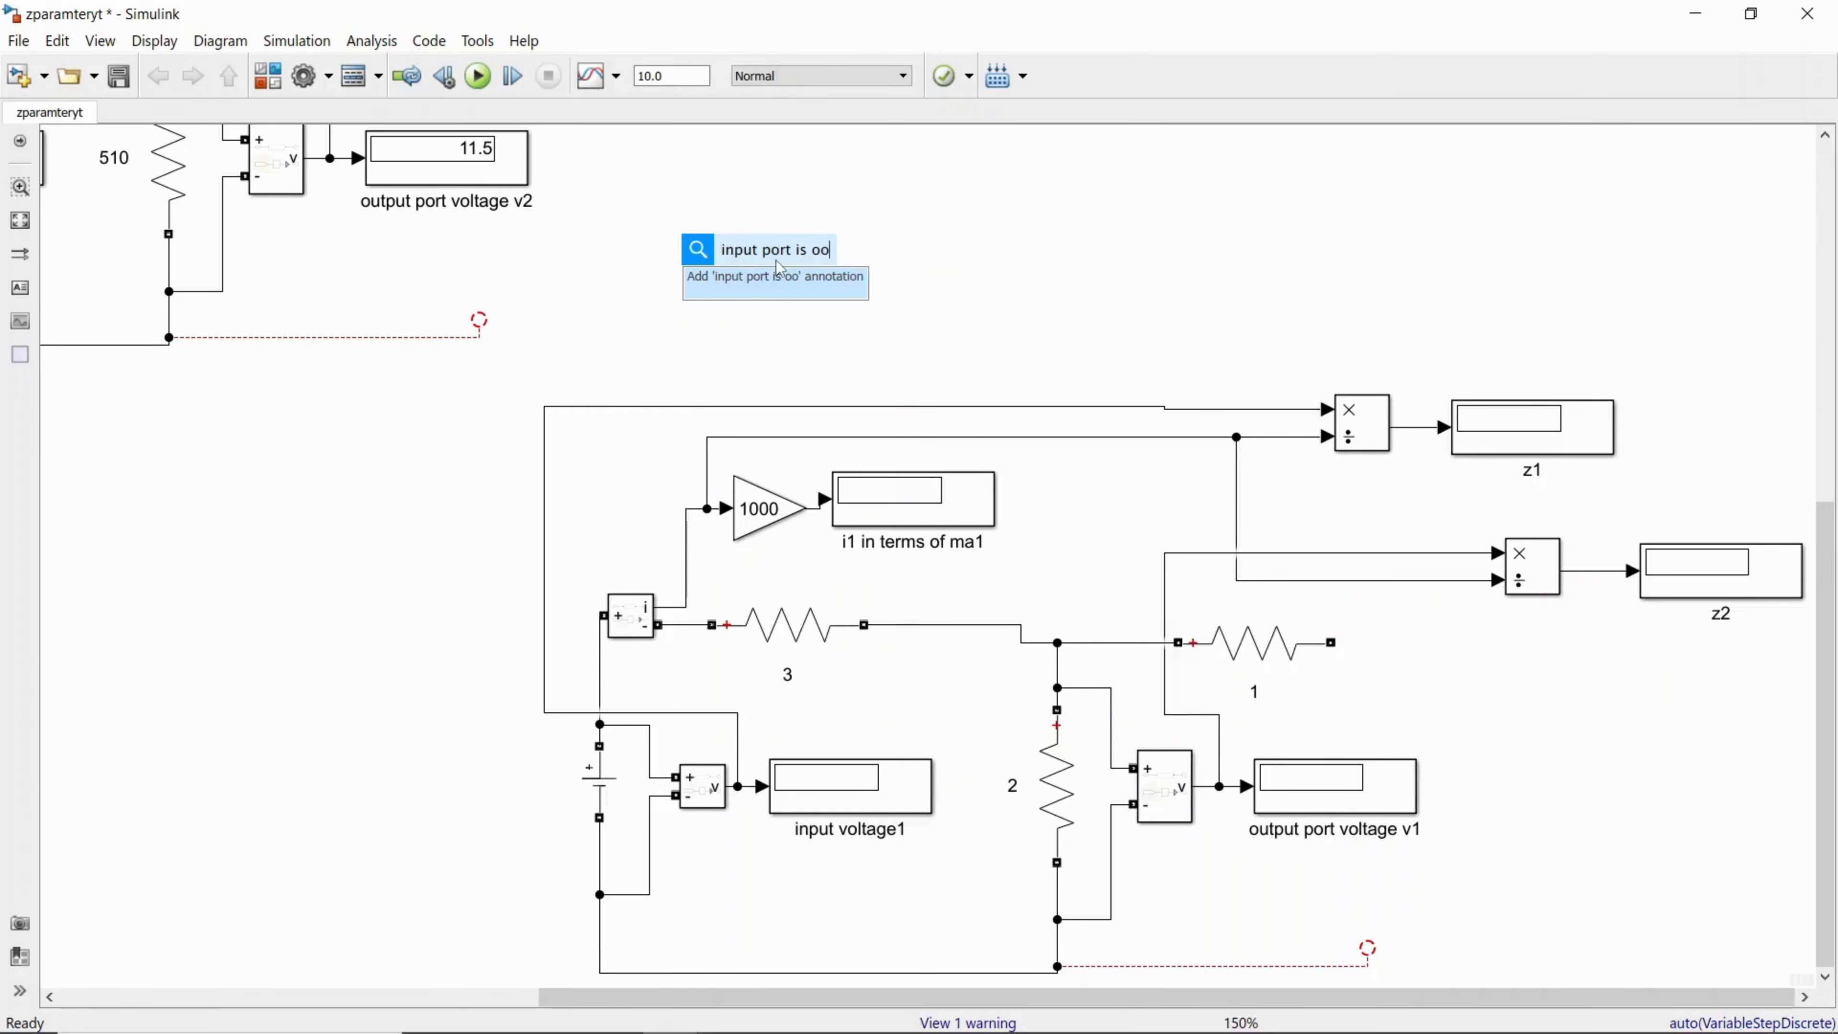
key("BackSpace")
type("pen  c")
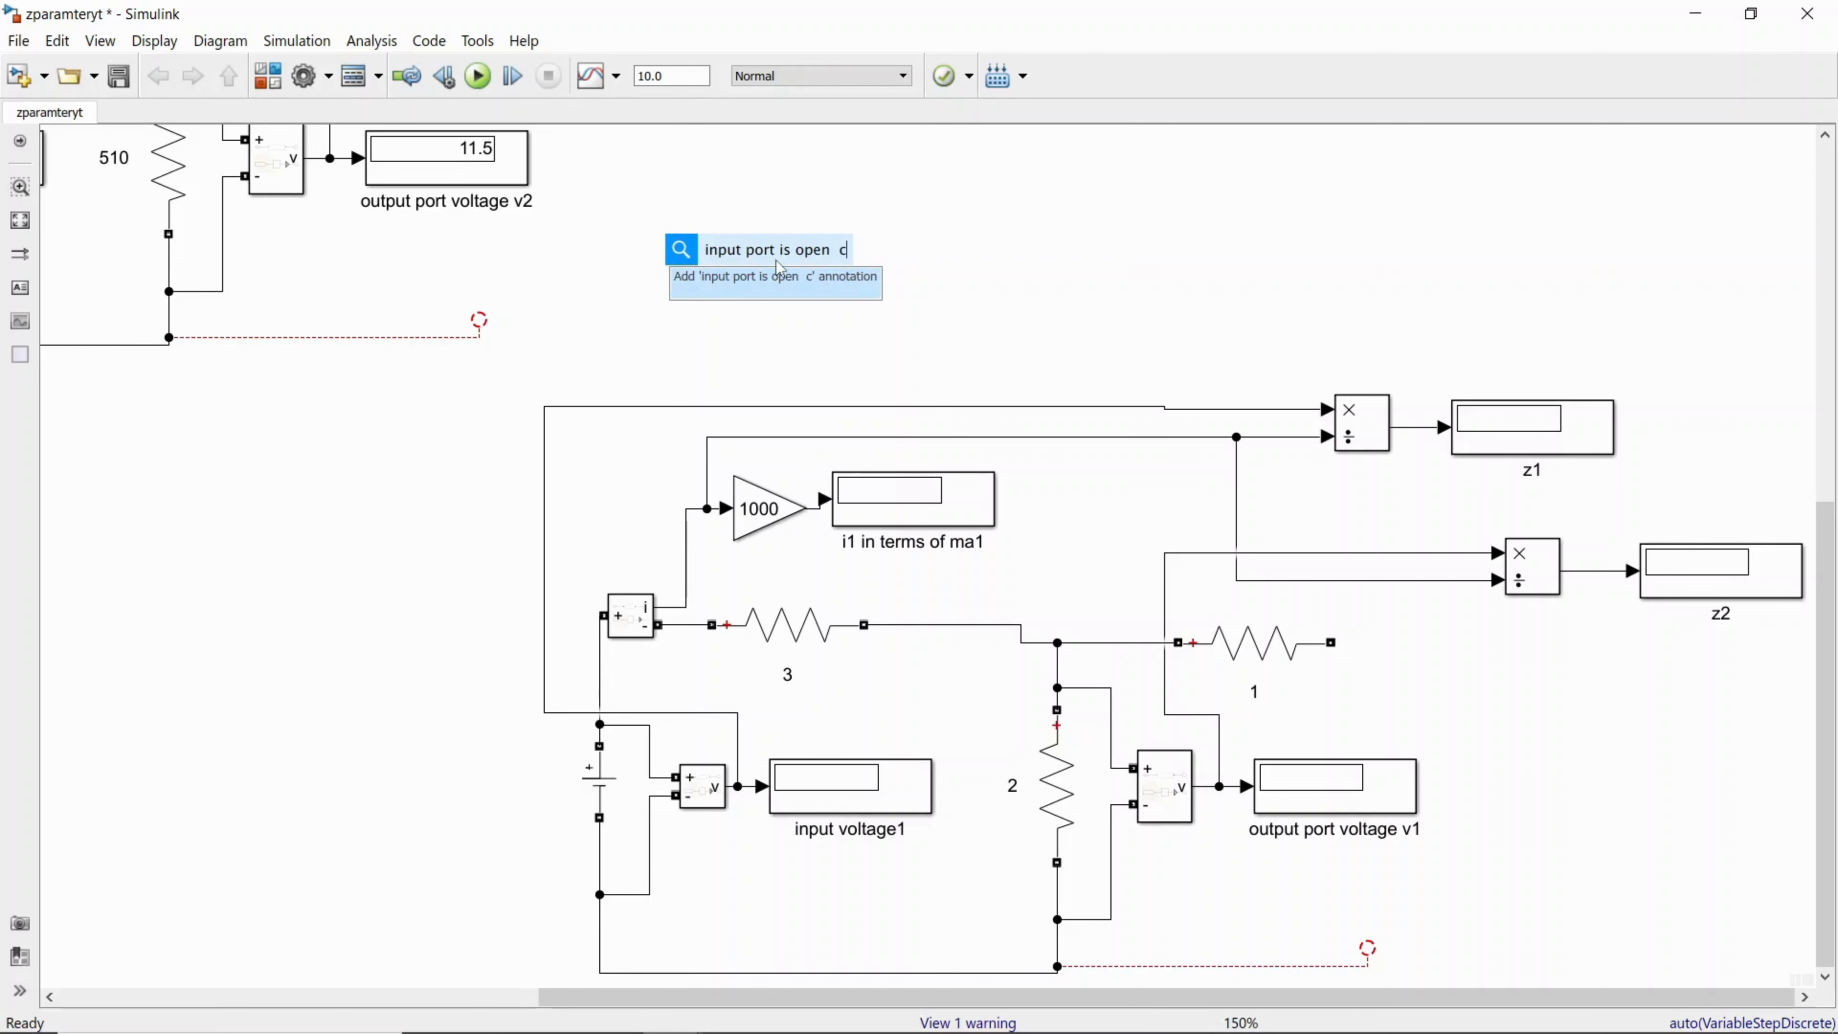
type("ircuited")
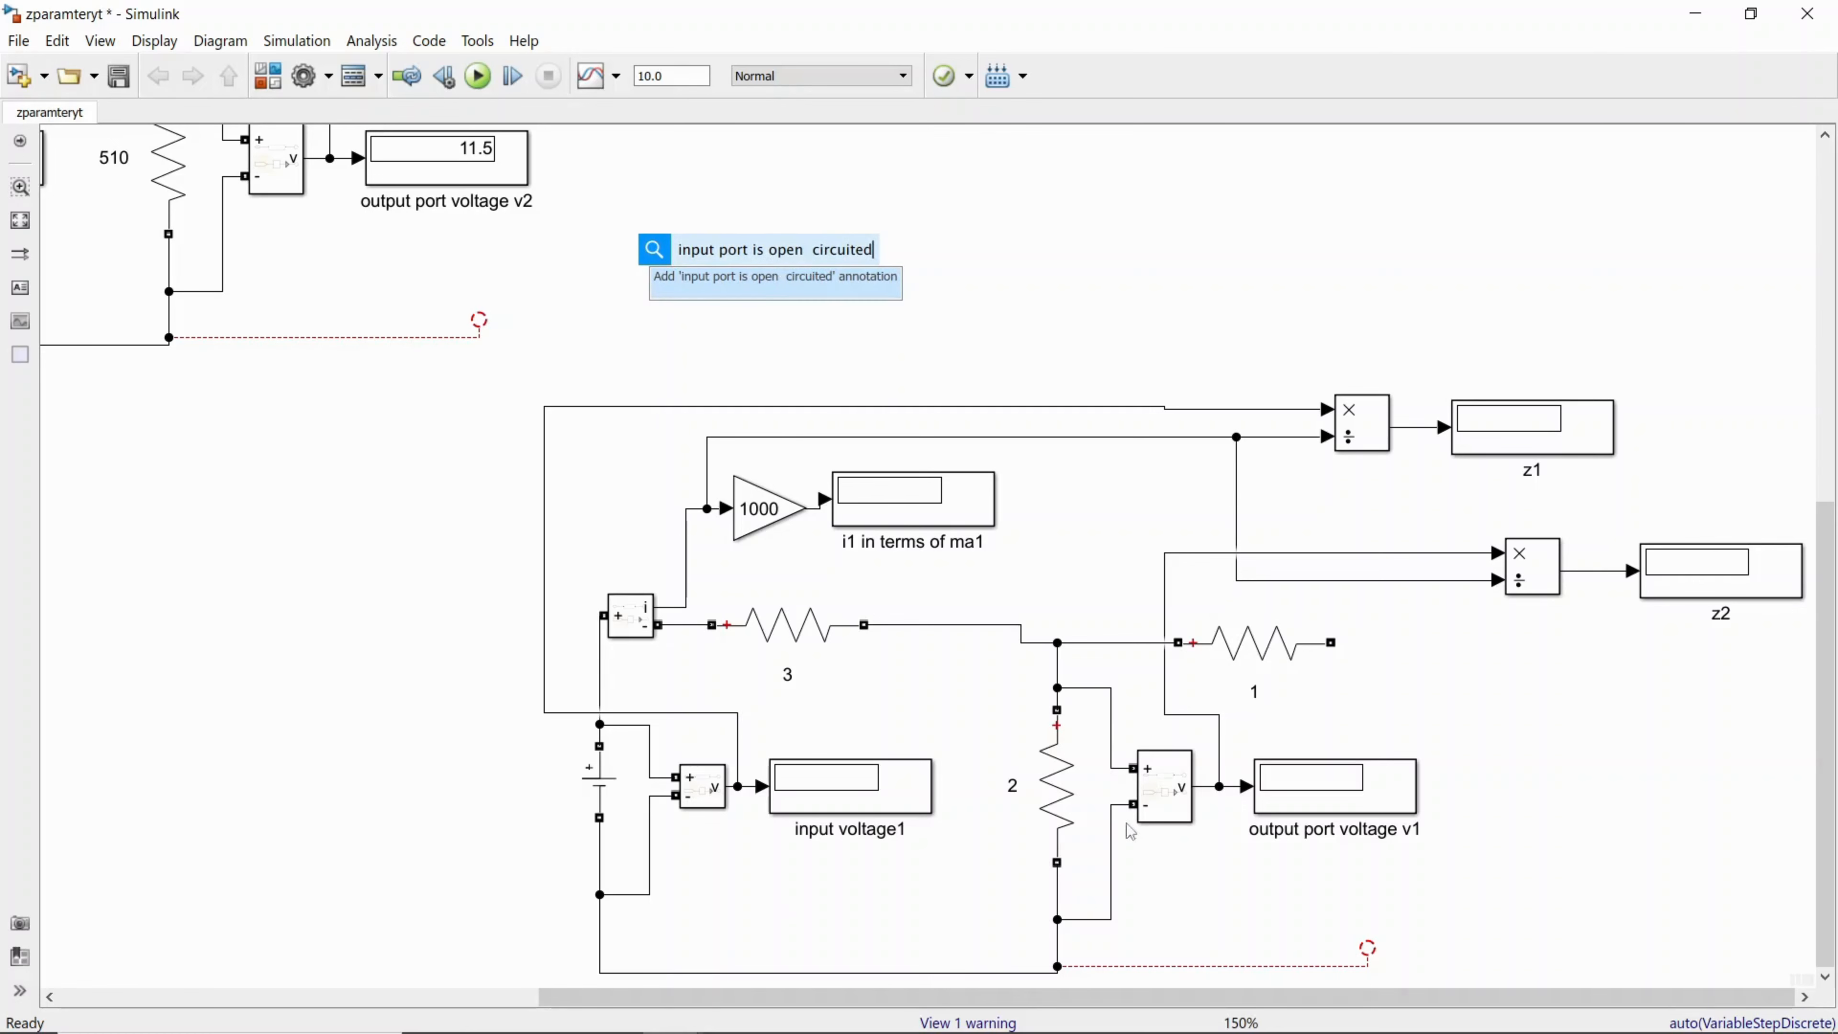
left_click(1246, 844)
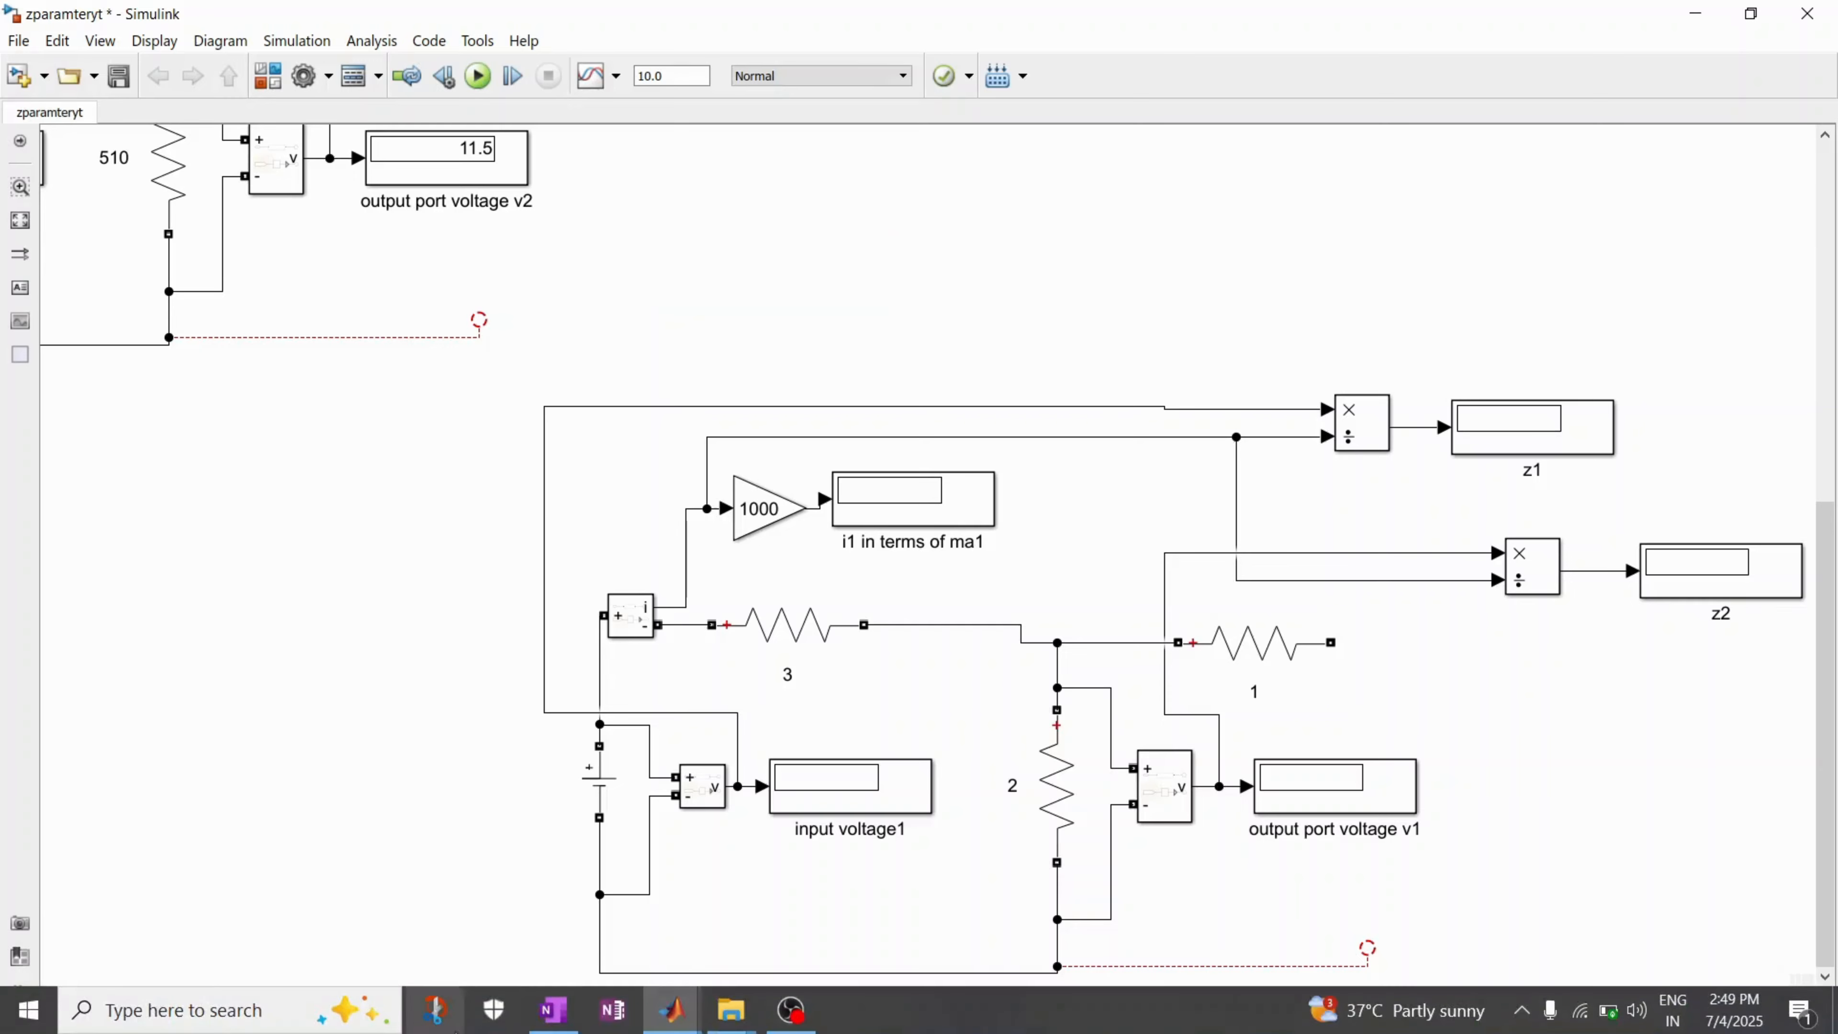
Step: Examine the circuit under "input port is open circuited" in the finished reference model and return to zparamteryt
left_click(672, 1010)
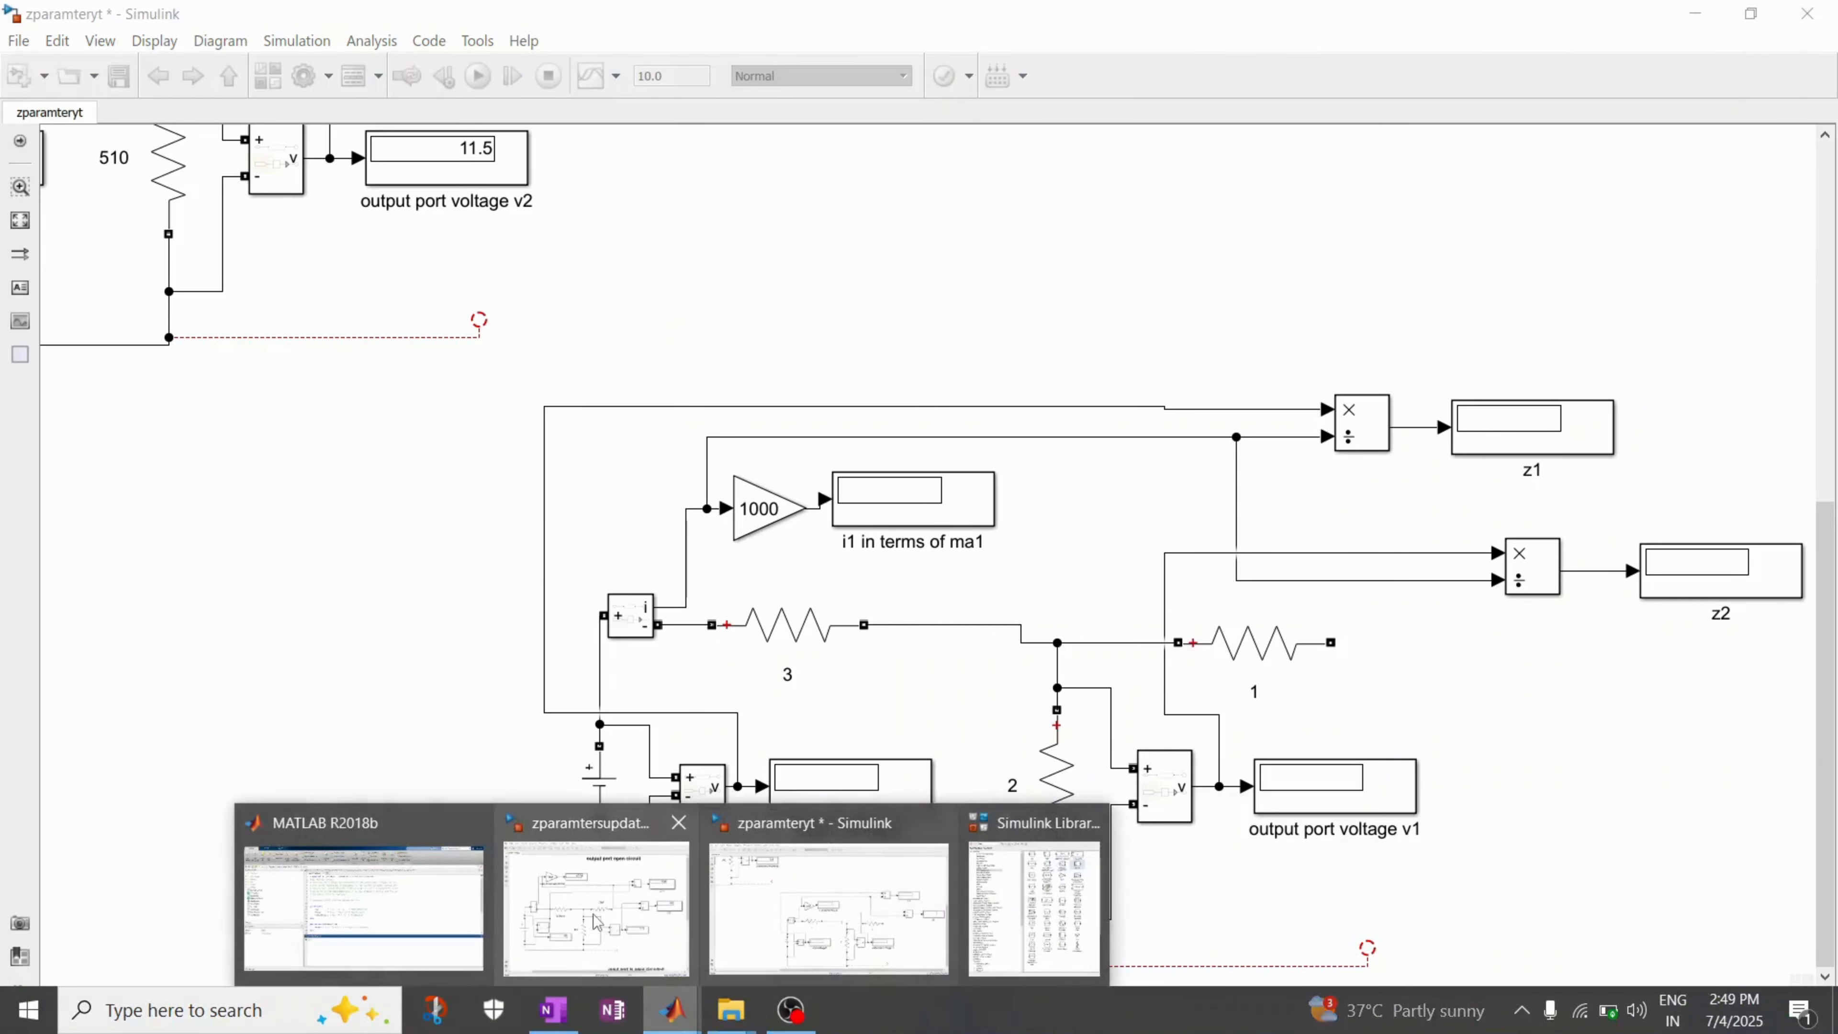
left_click(509, 938)
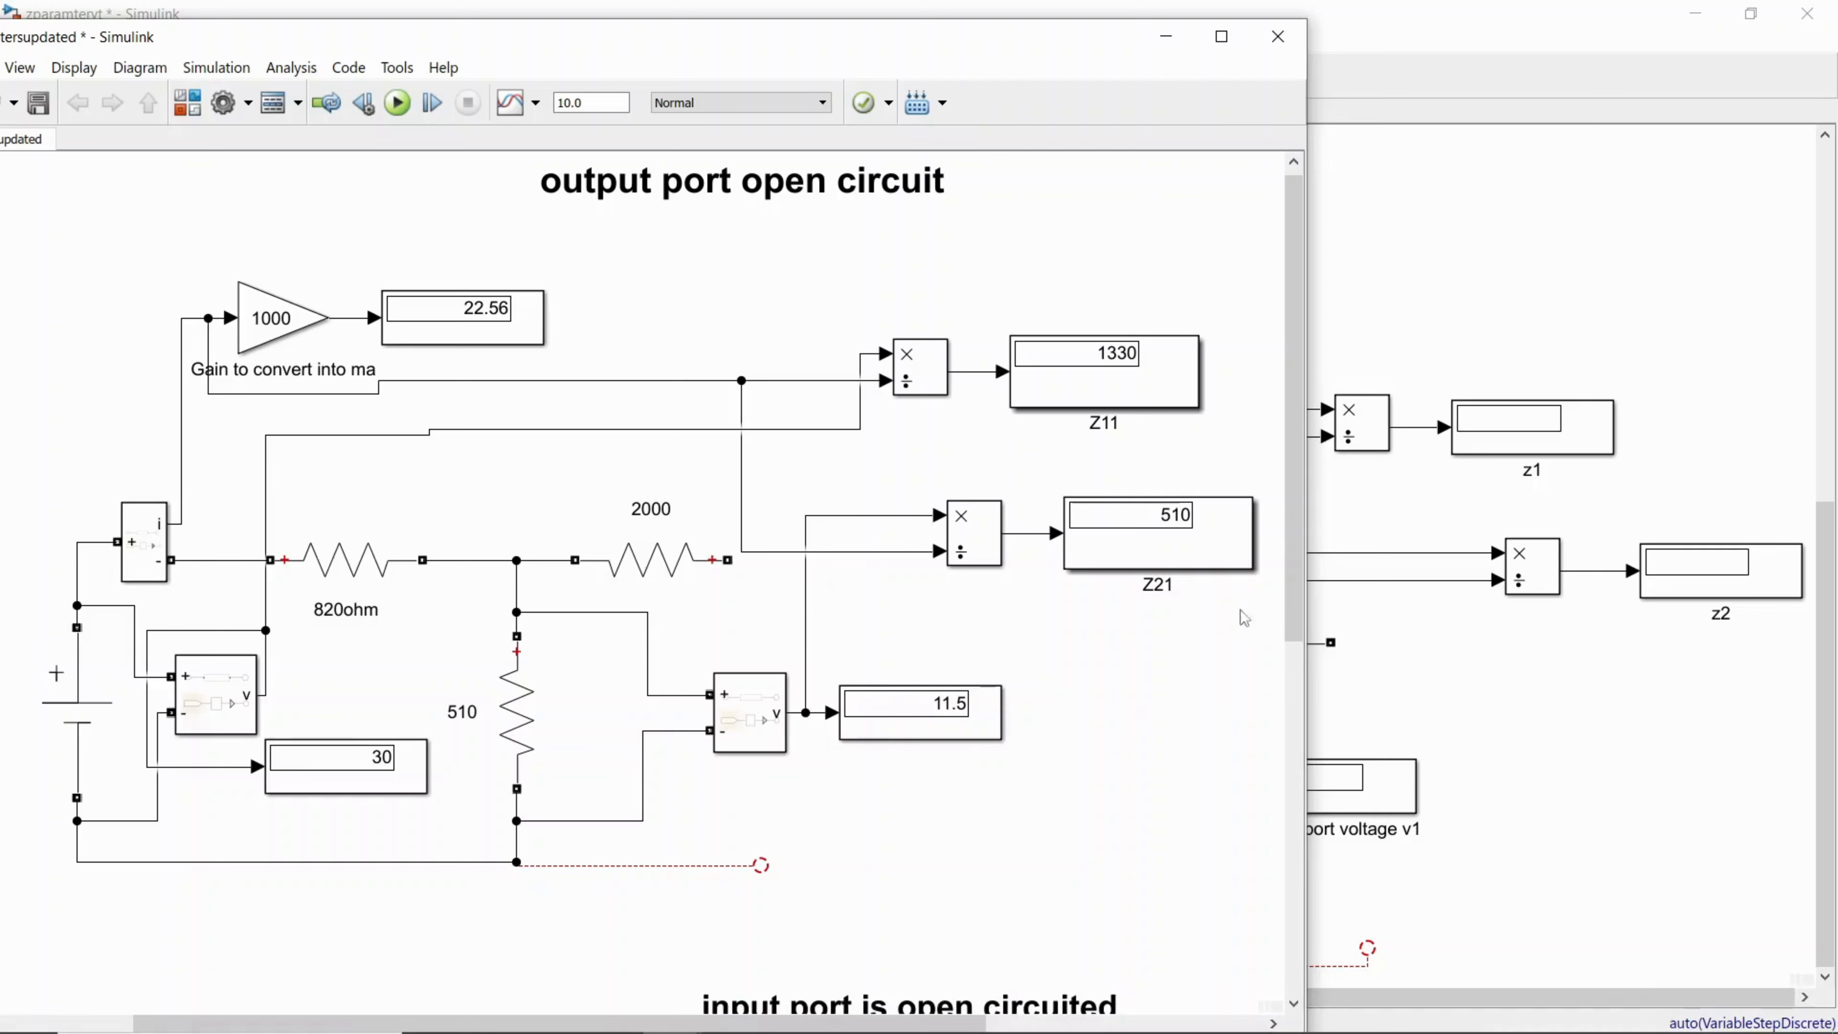
left_click_drag(1294, 608, 1294, 963)
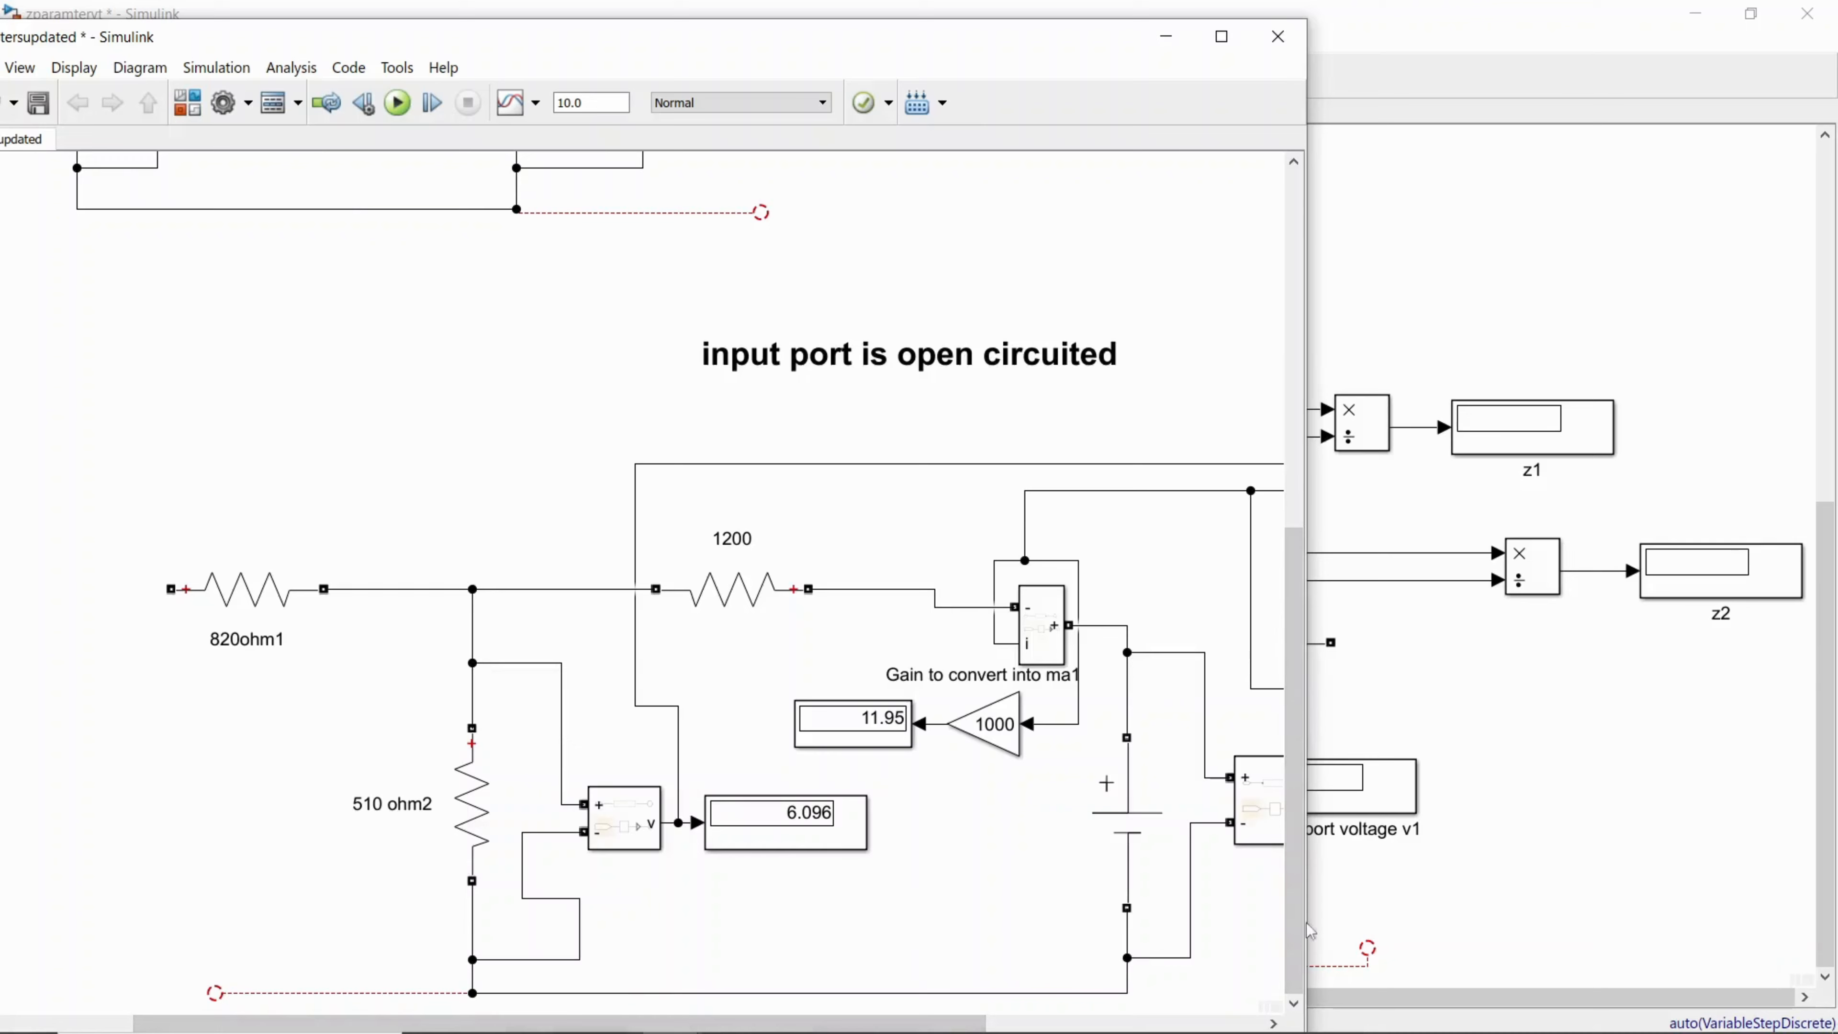
left_click(1648, 833)
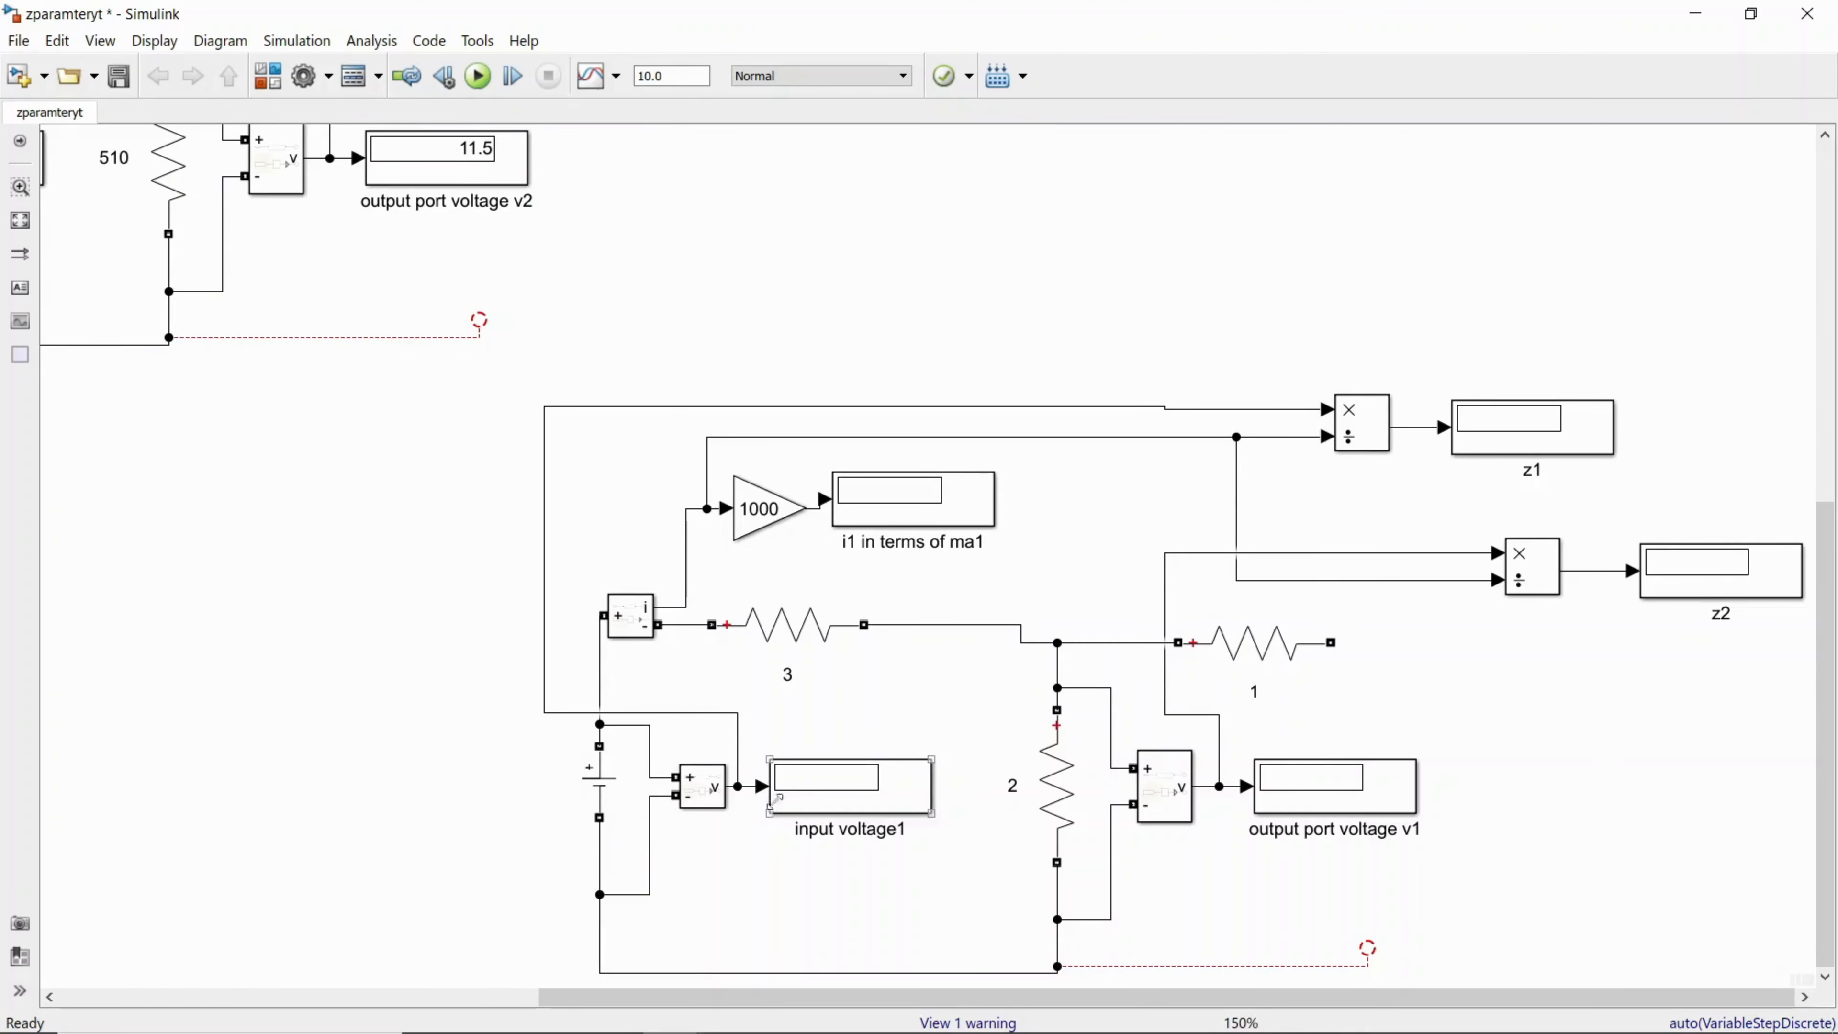
Step: Delete the signal lines feeding both Divide blocks in the copied circuit
left_click(713, 795)
left_click(1350, 442)
left_click(1480, 451)
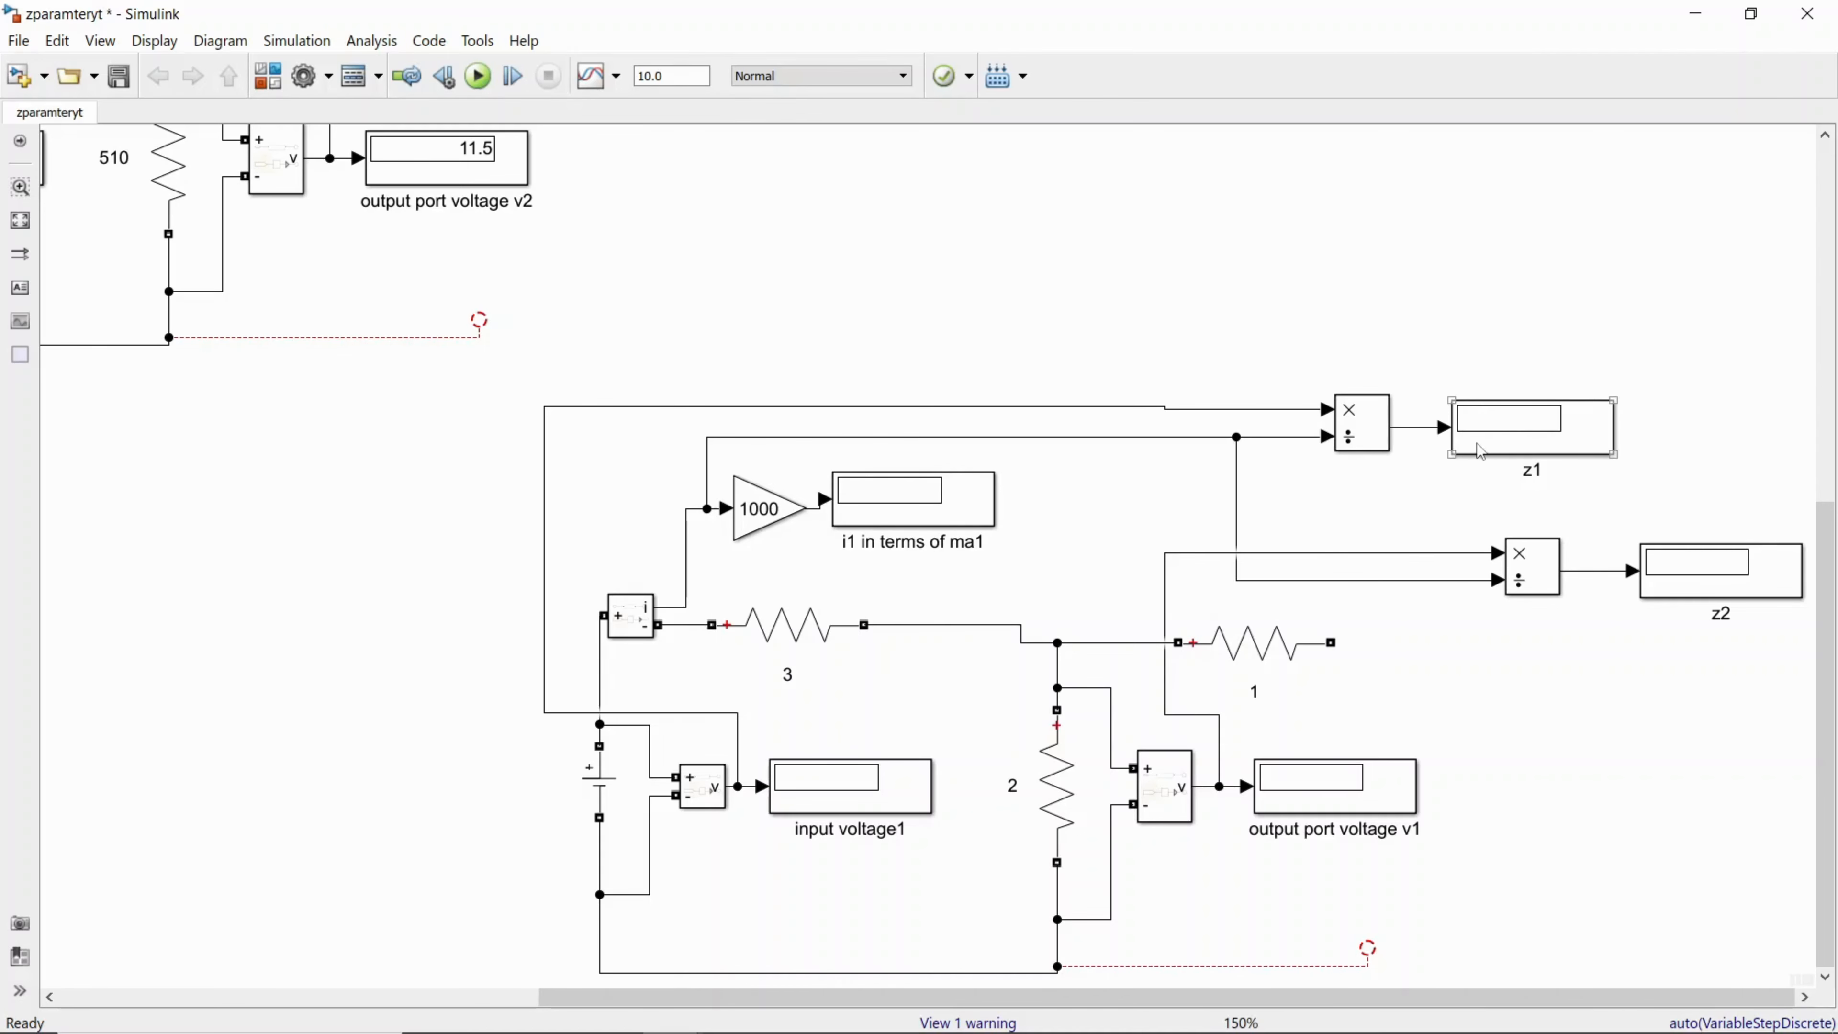
left_click(1351, 436)
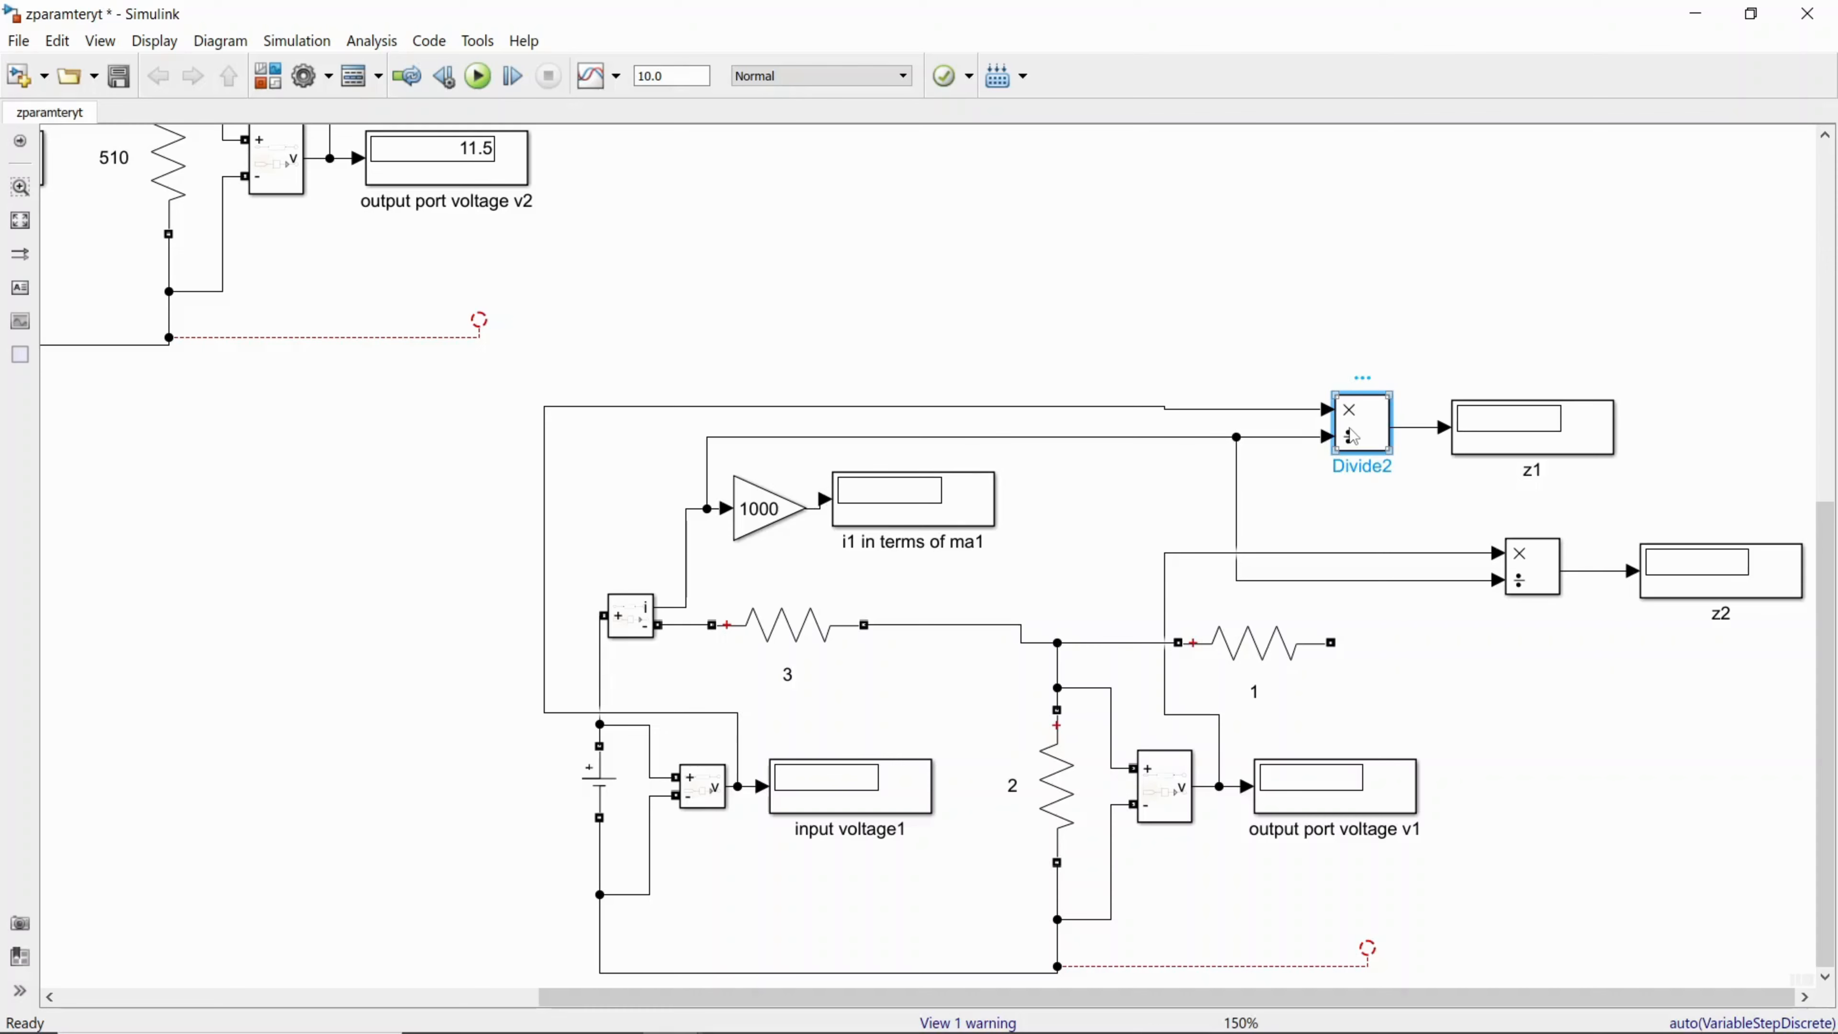
left_click(1143, 409)
key("Delete")
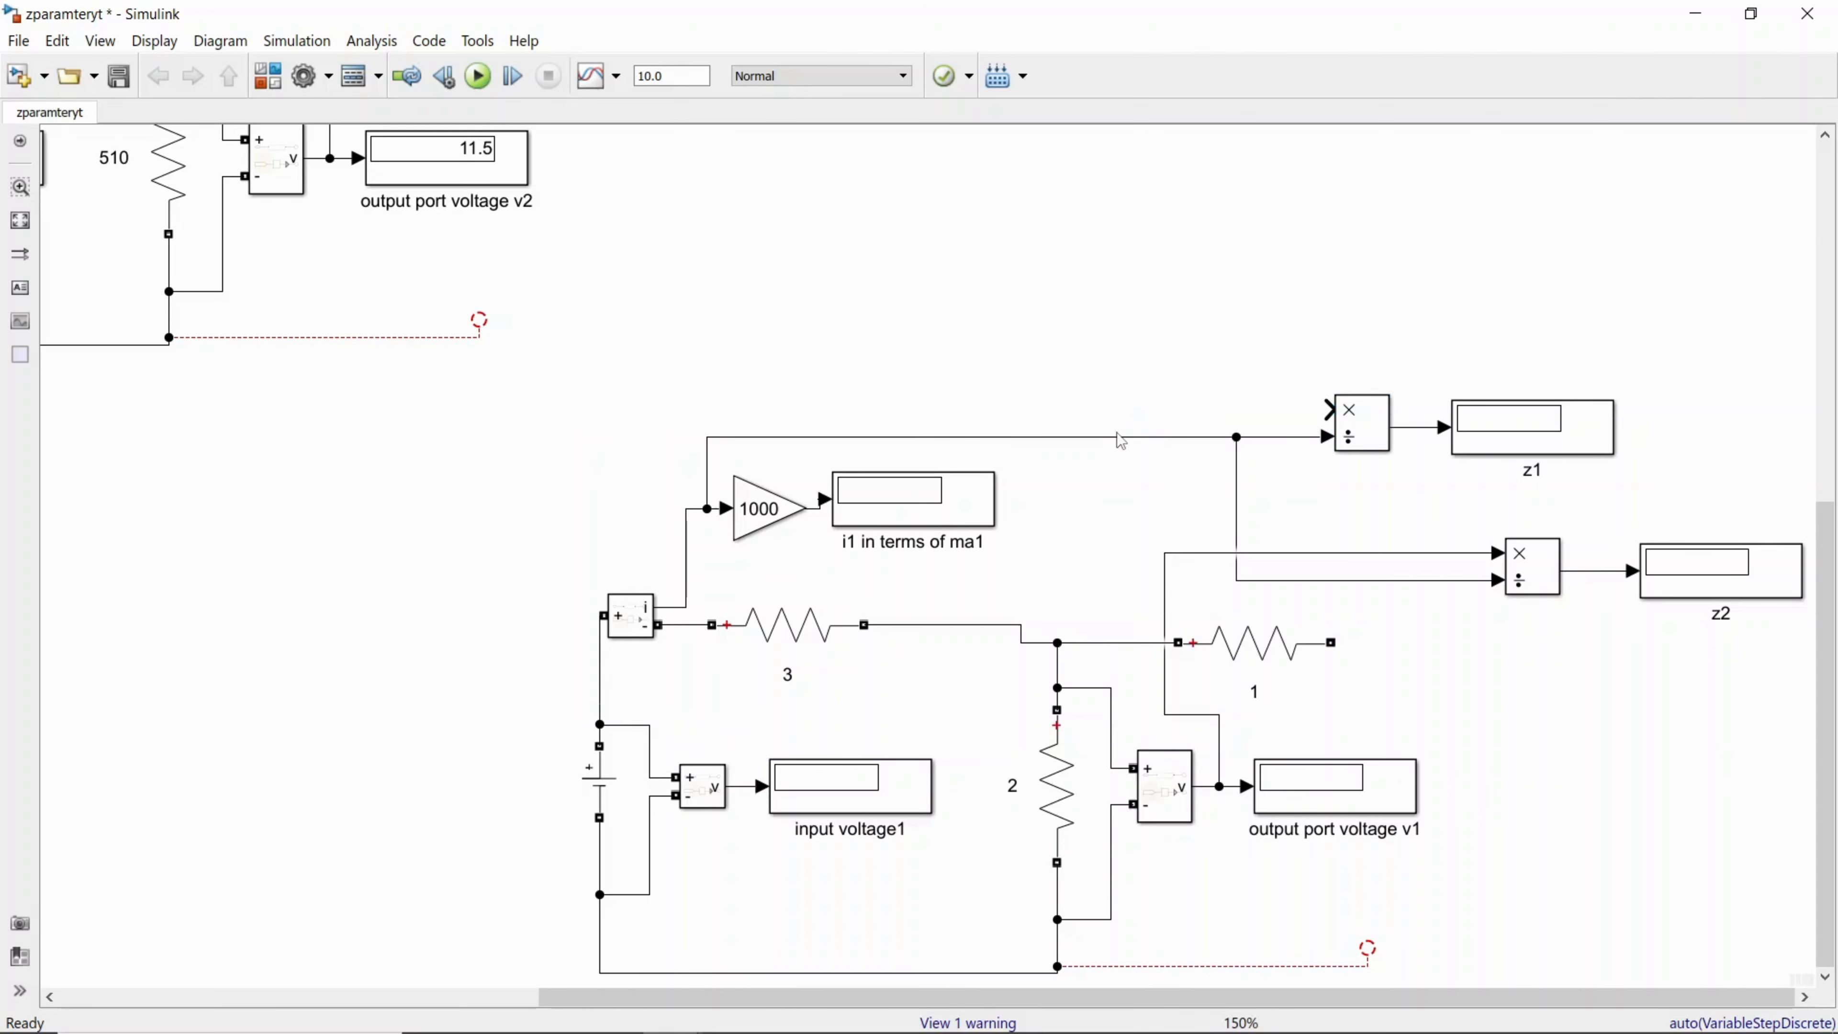
left_click(1117, 436)
key("Delete")
left_click(1230, 554)
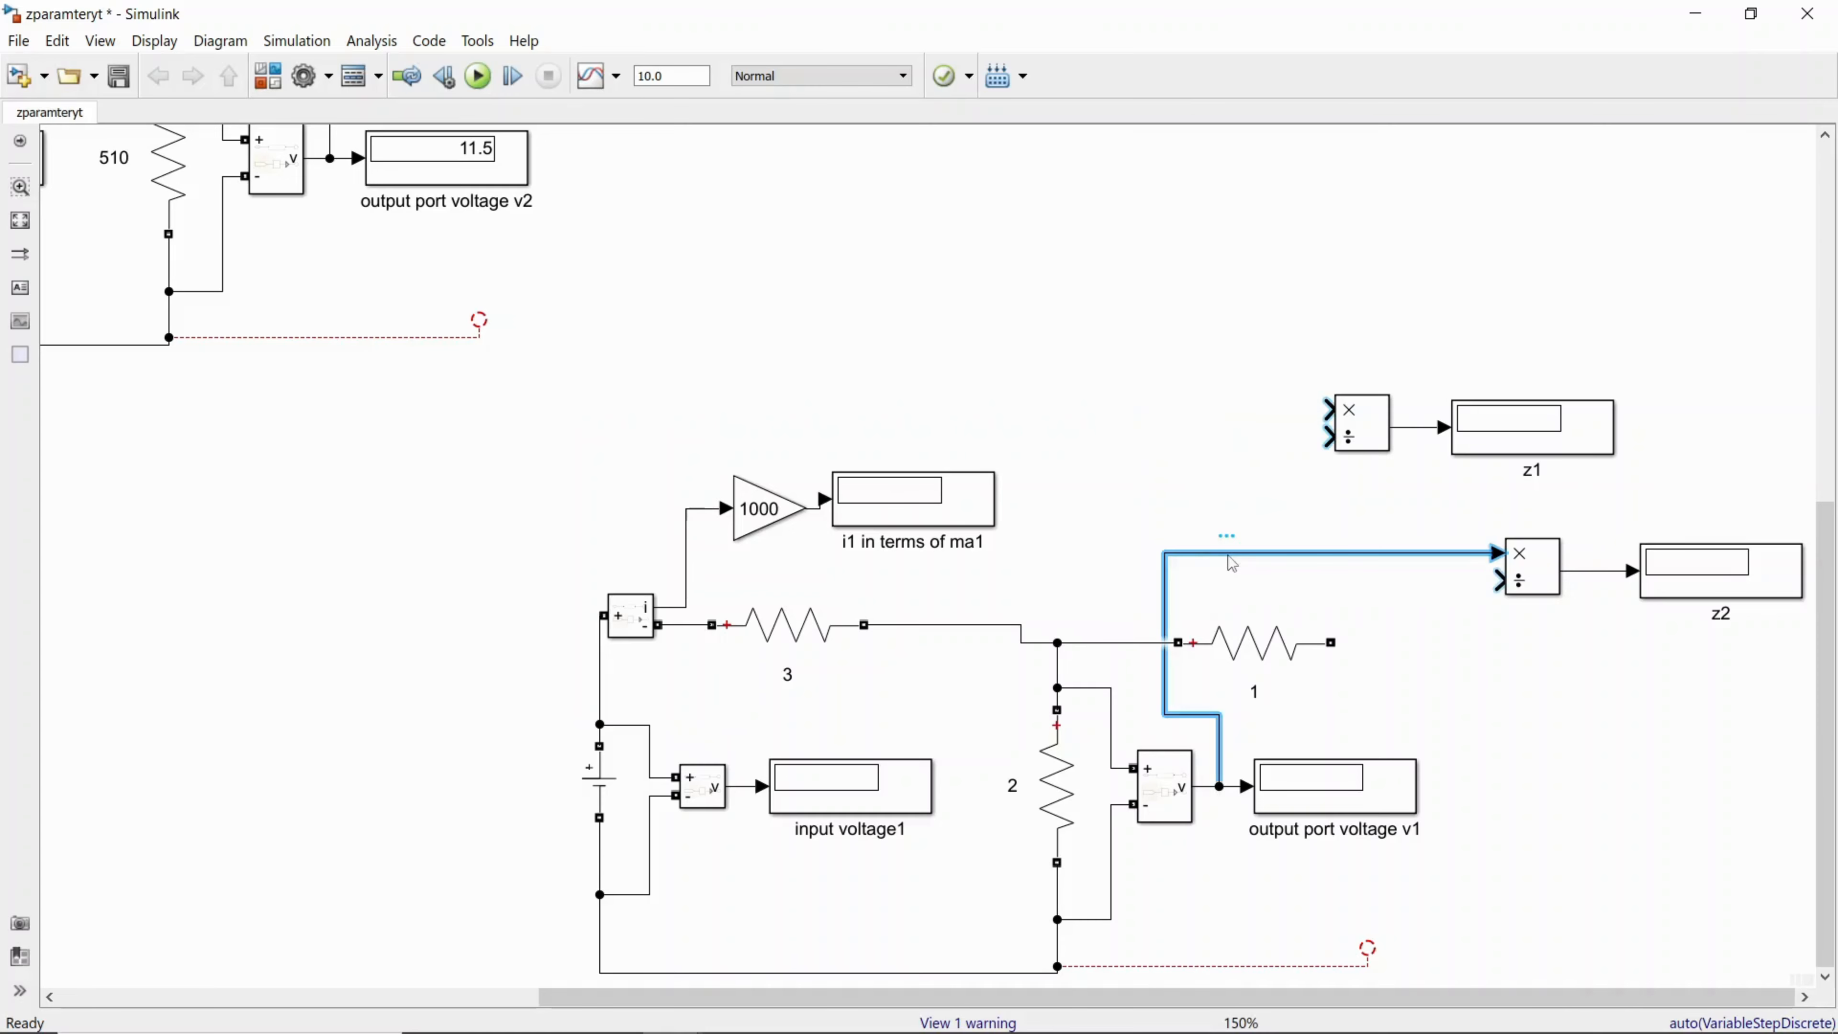
key("Delete")
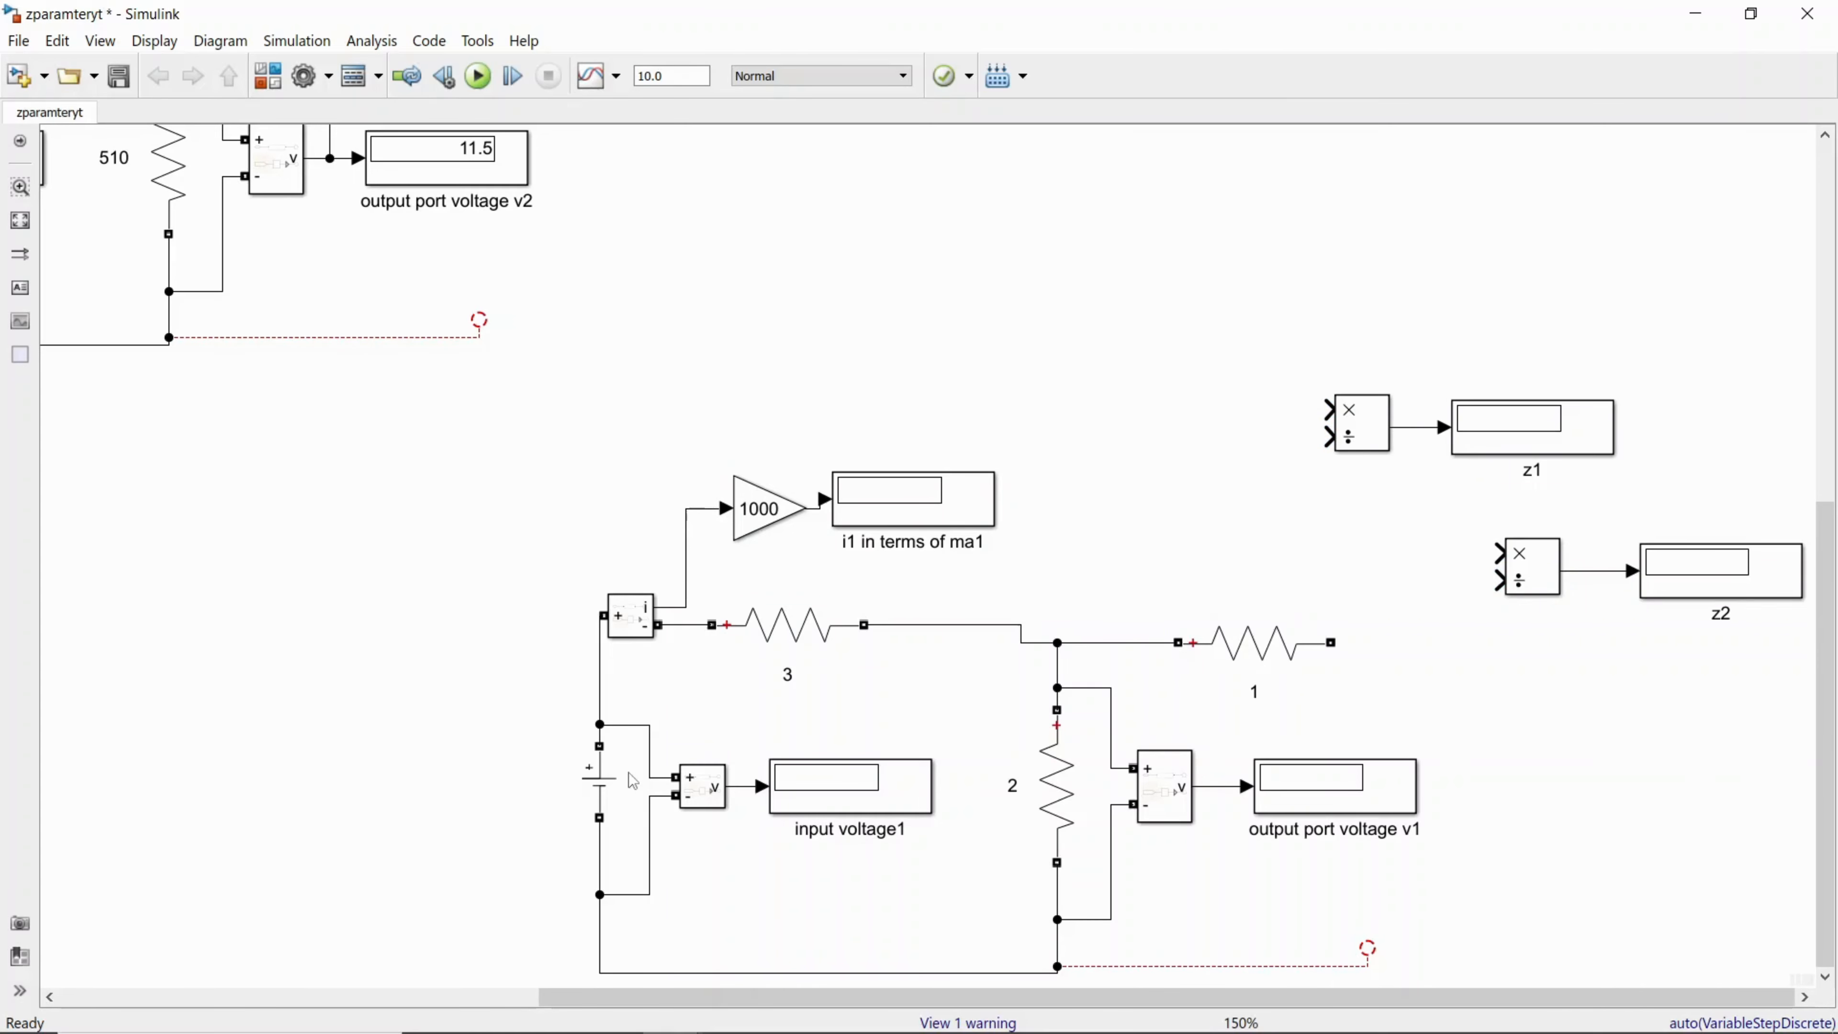
Step: Remove the DC voltage source and its wiring from the input side of the copied circuit
left_click(650, 739)
key("Delete")
left_click(650, 814)
key("Delete")
left_click(600, 734)
key("Delete")
left_click(603, 795)
key("Delete")
left_click(606, 836)
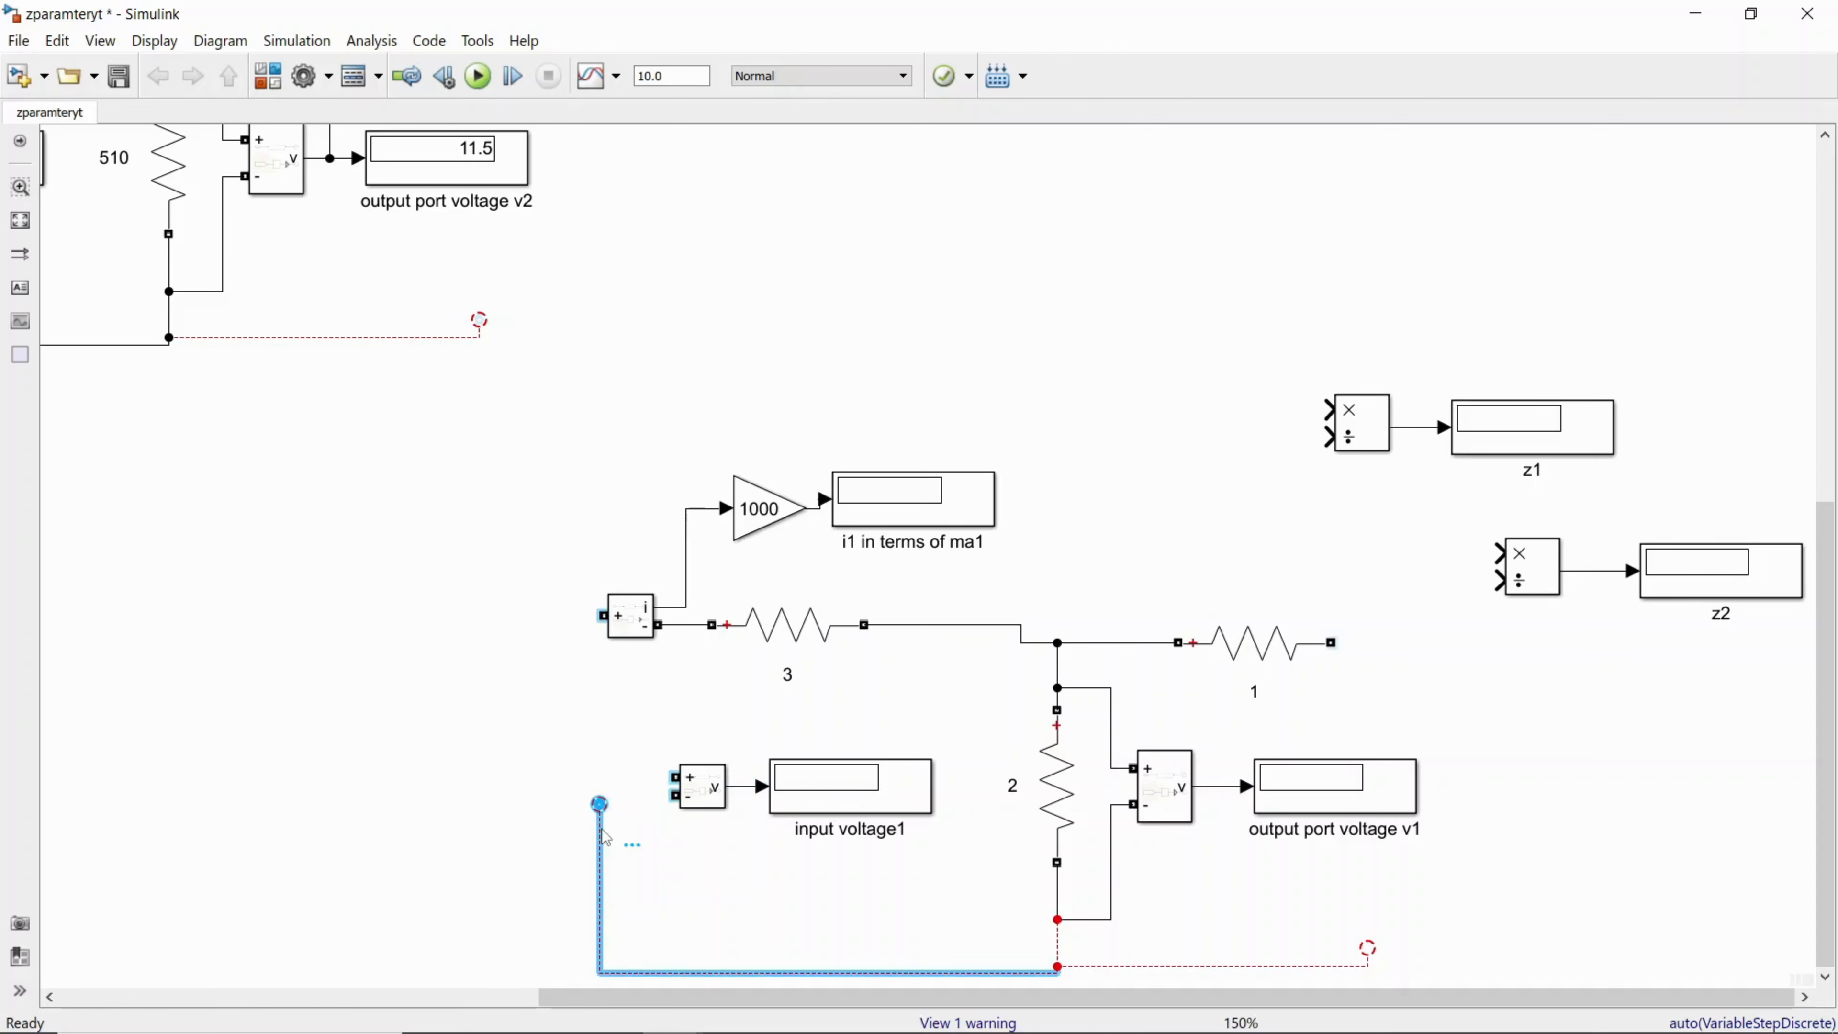
key("Delete")
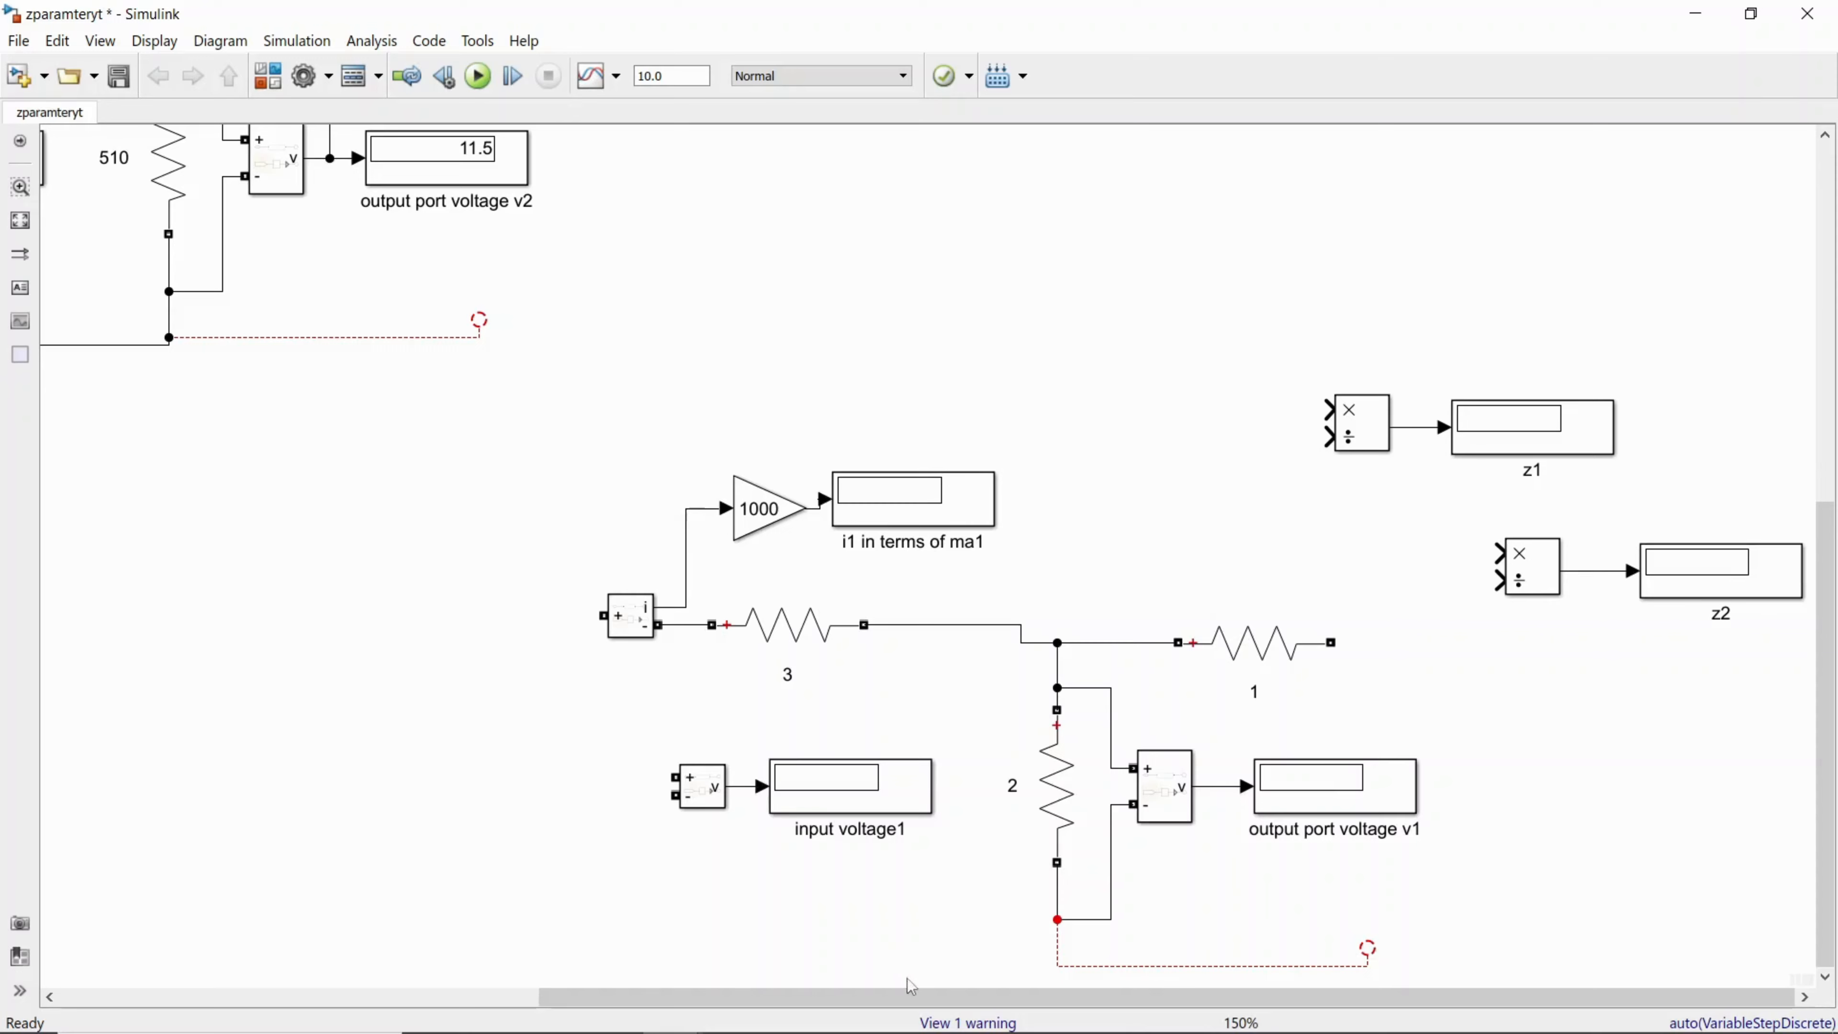
Step: Copy the DC voltage source from the original circuit and paste it at the output port of the copied circuit
left_click_drag(910, 996, 569, 889)
left_click(126, 158)
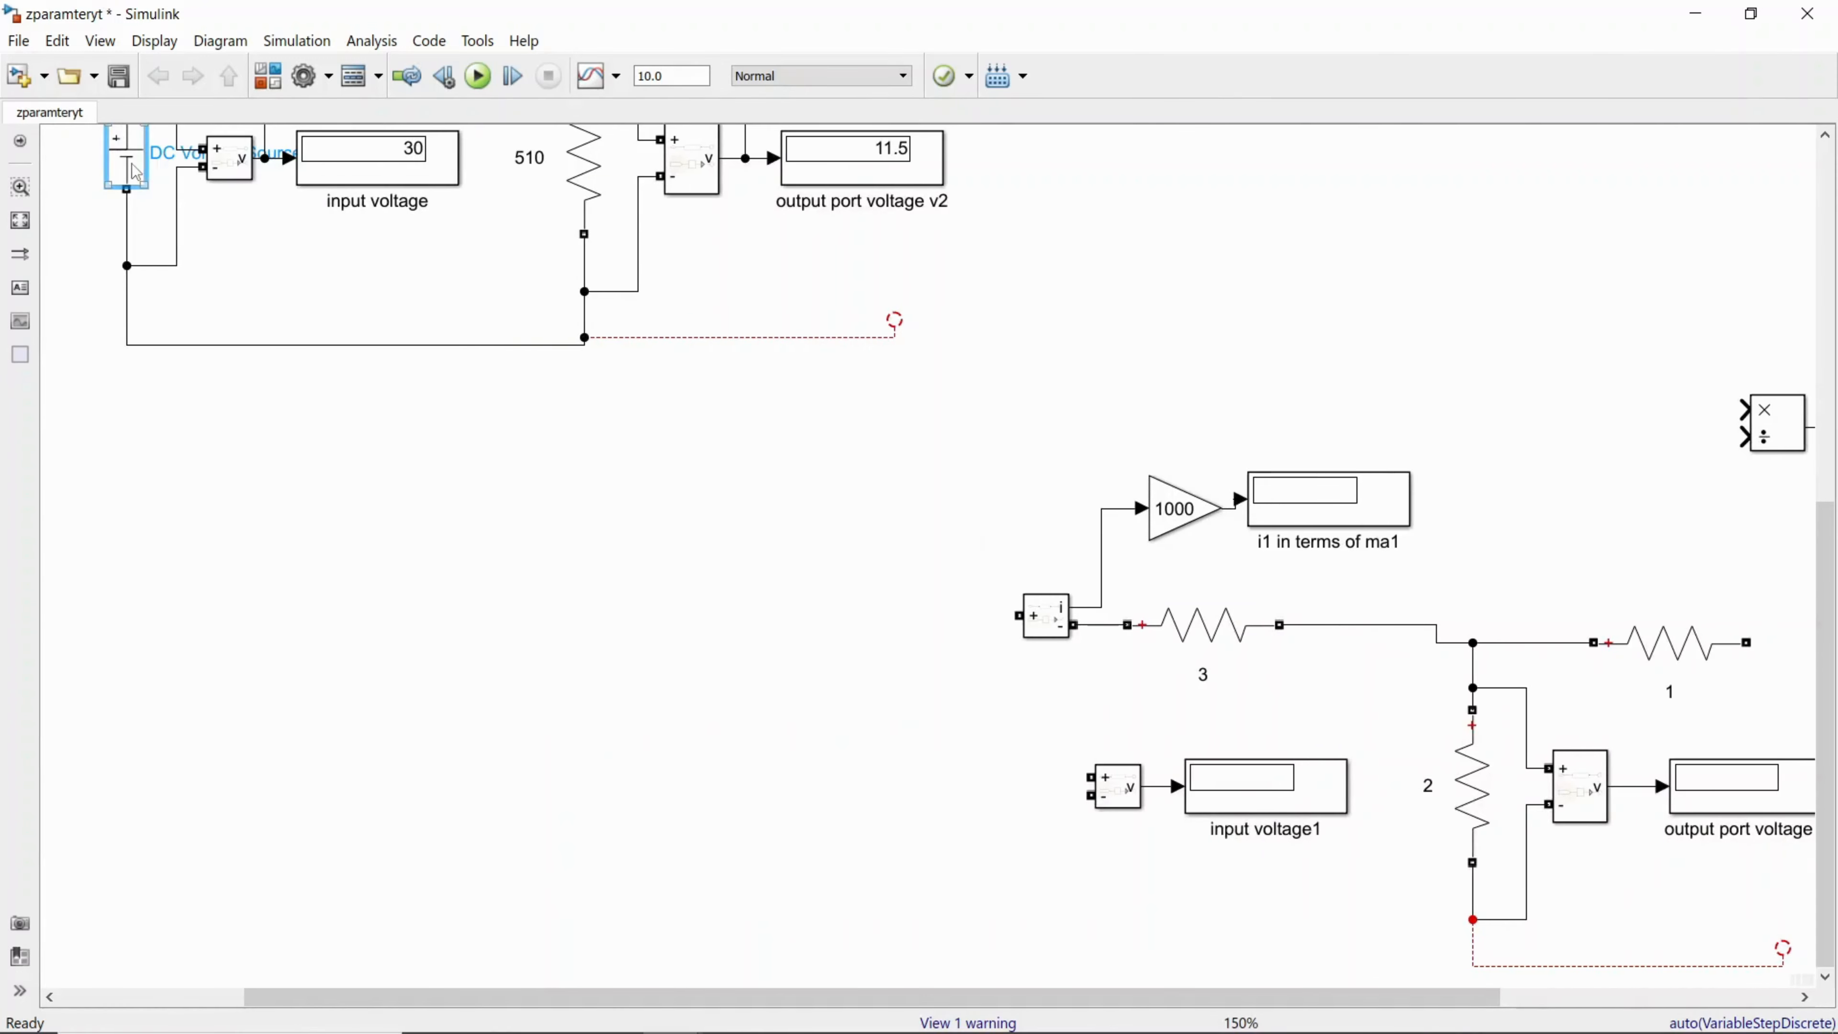
right_click(127, 158)
left_click(812, 578)
left_click(126, 158)
right_click(127, 158)
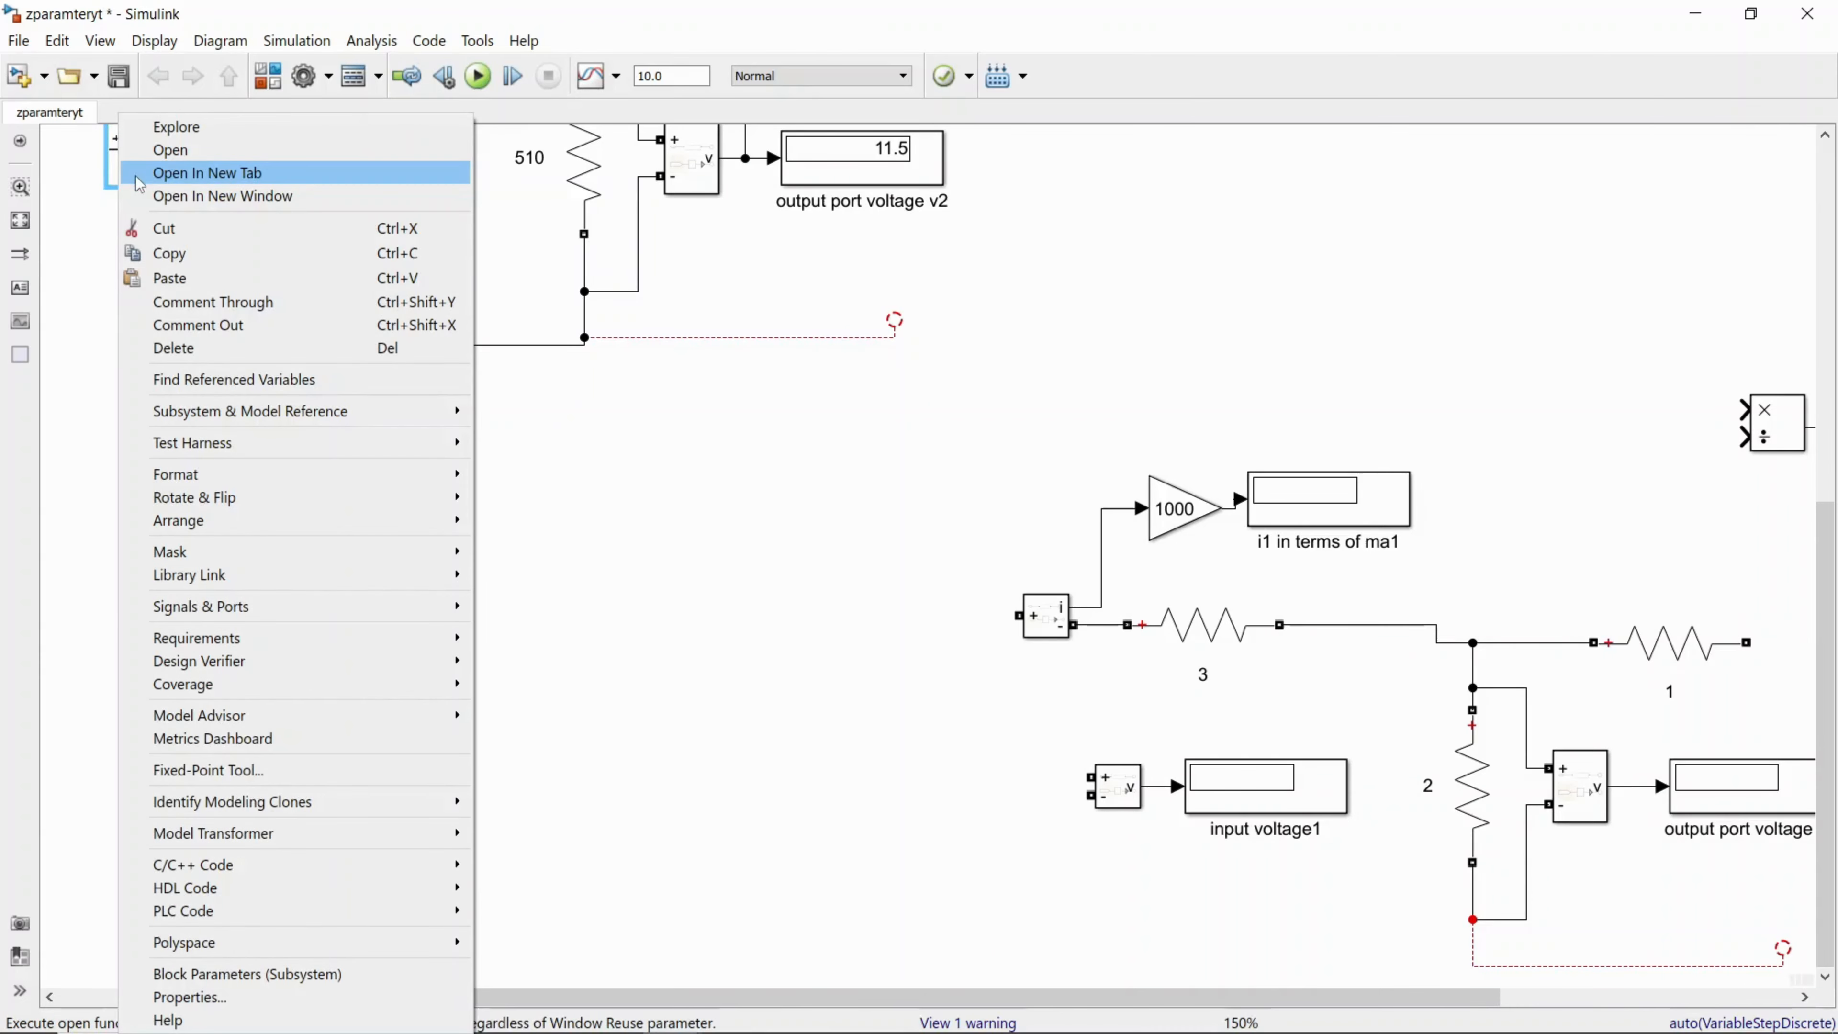
left_click(168, 254)
left_click_drag(1427, 998, 1722, 1026)
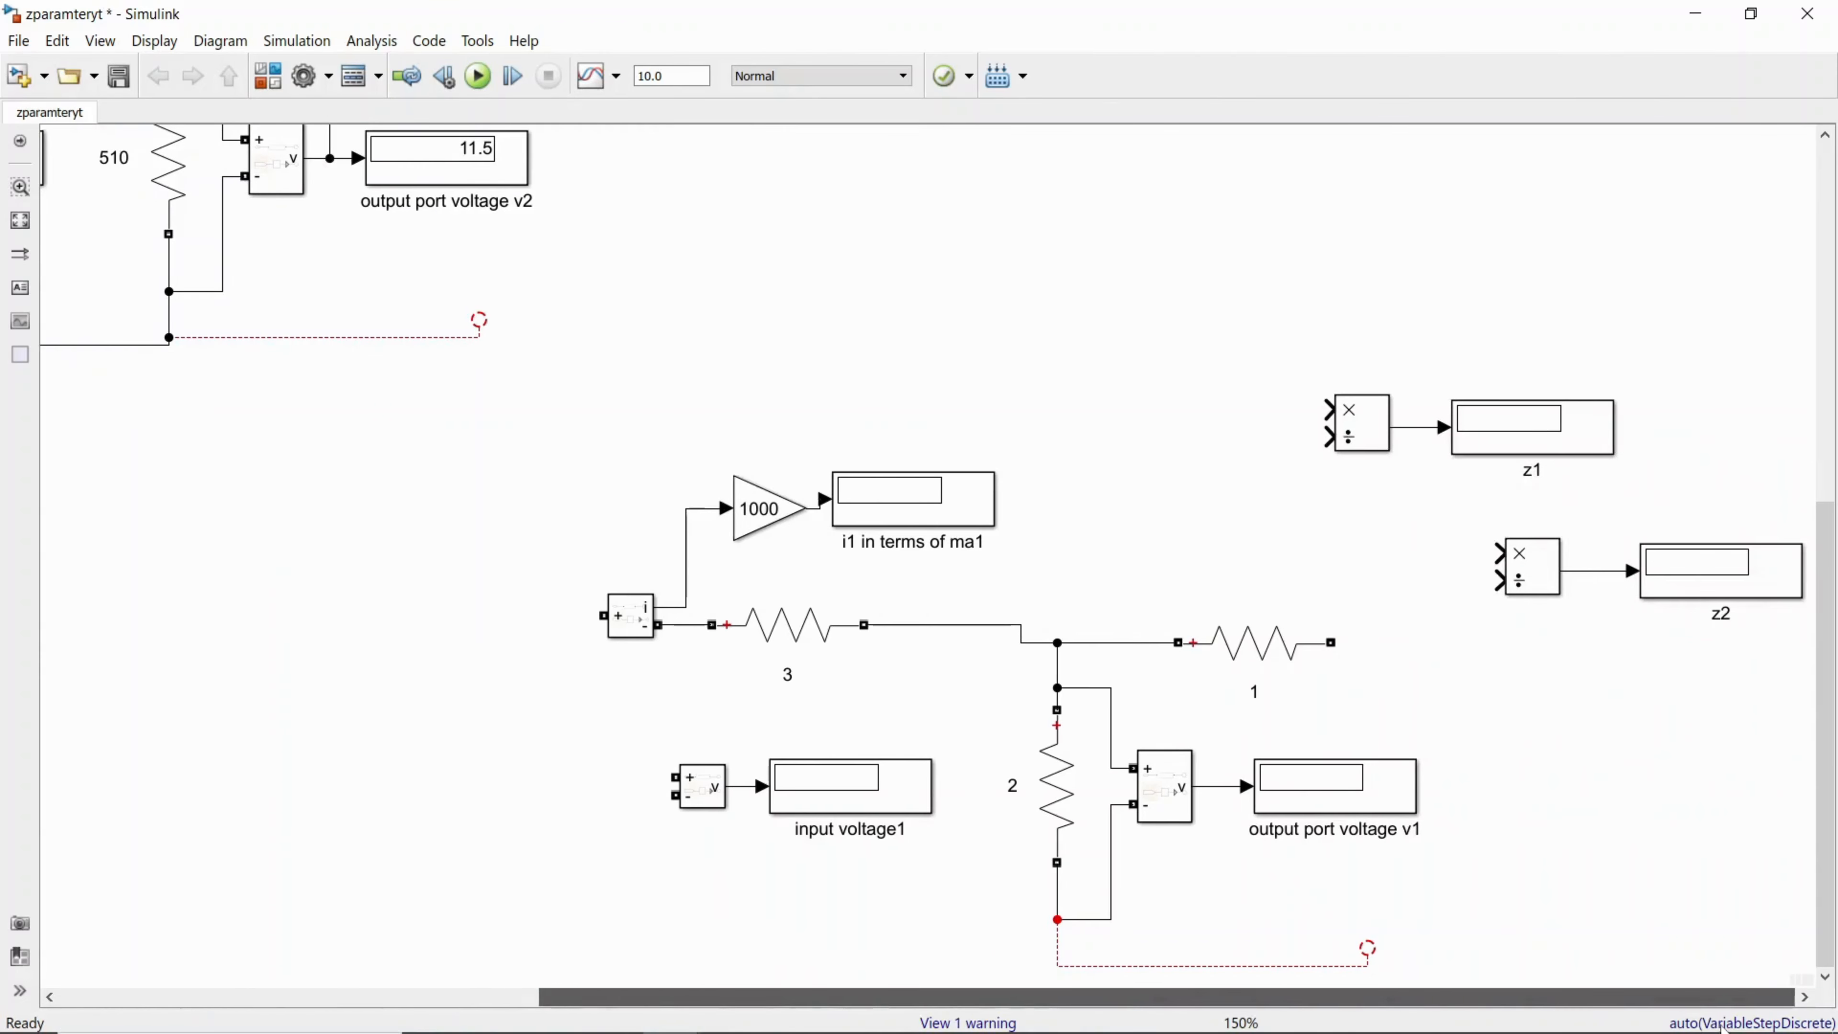
right_click(1461, 805)
left_click(1513, 174)
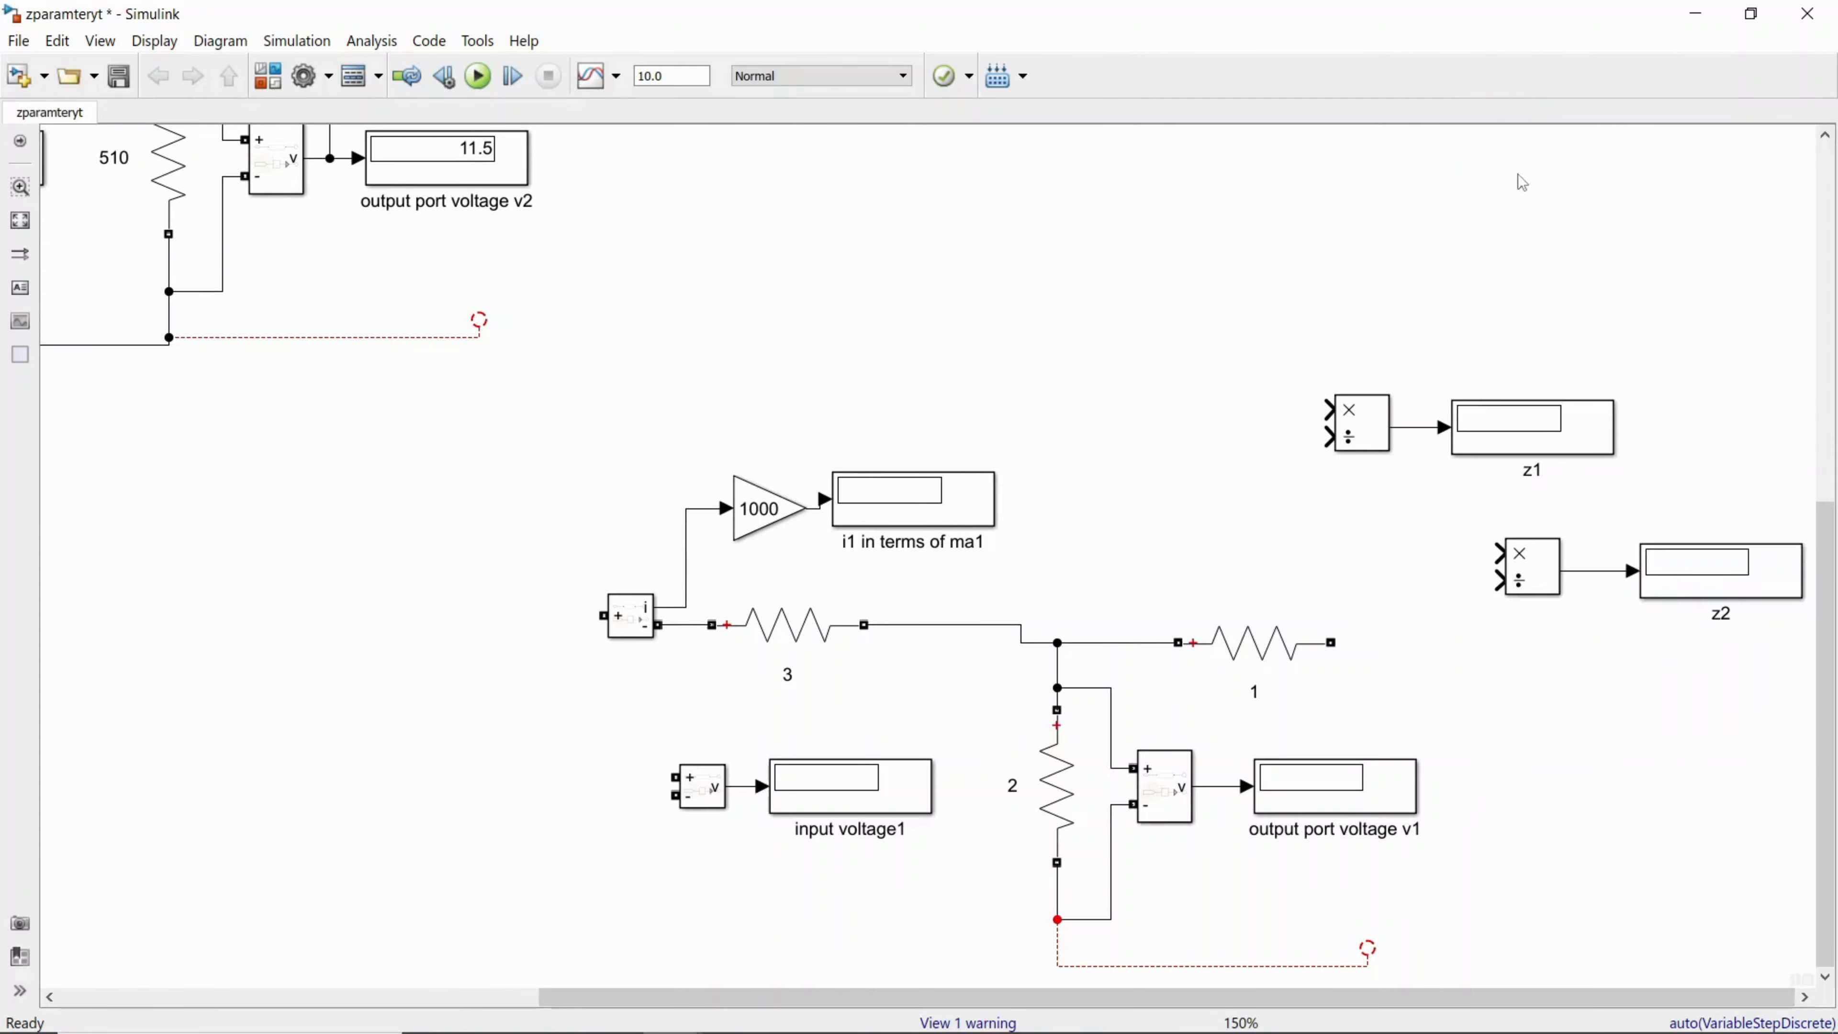
Step: Wire the pasted source between resistor 1 and the open return line, and delete the input voltage measurement with its display
left_click_drag(1480, 752, 1331, 642)
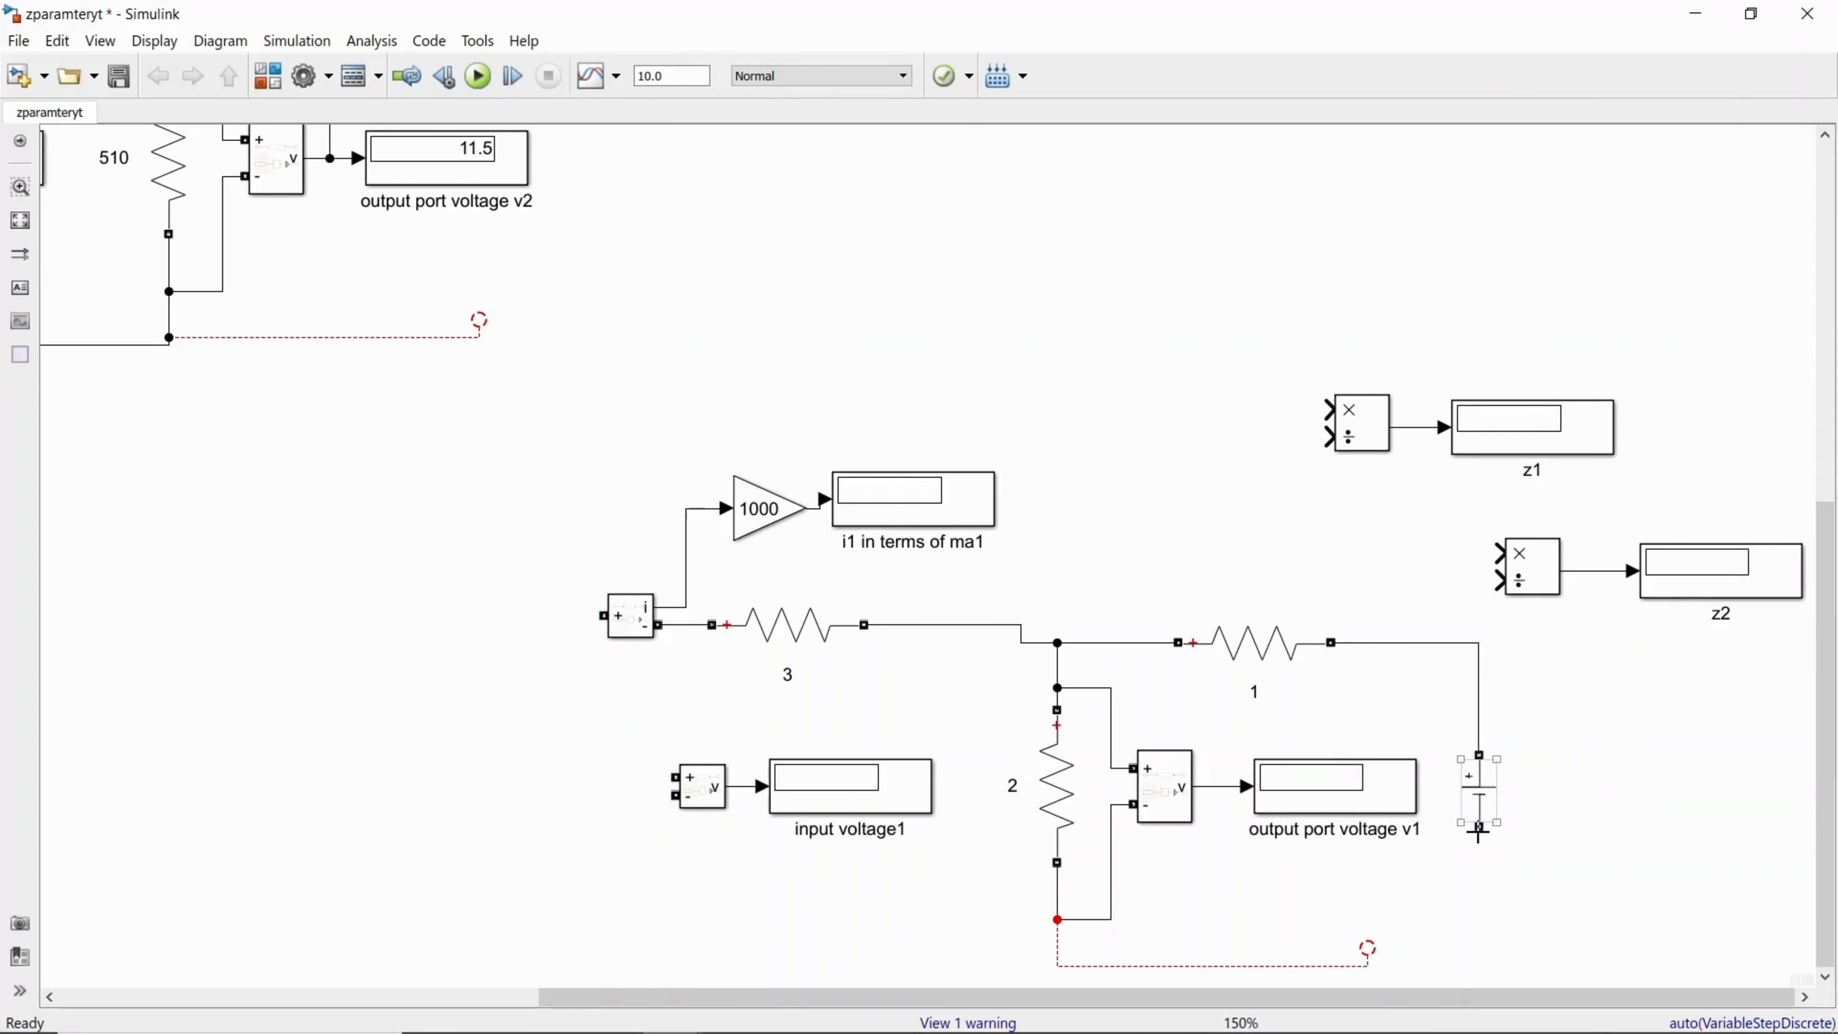
left_click_drag(1479, 826, 1367, 927)
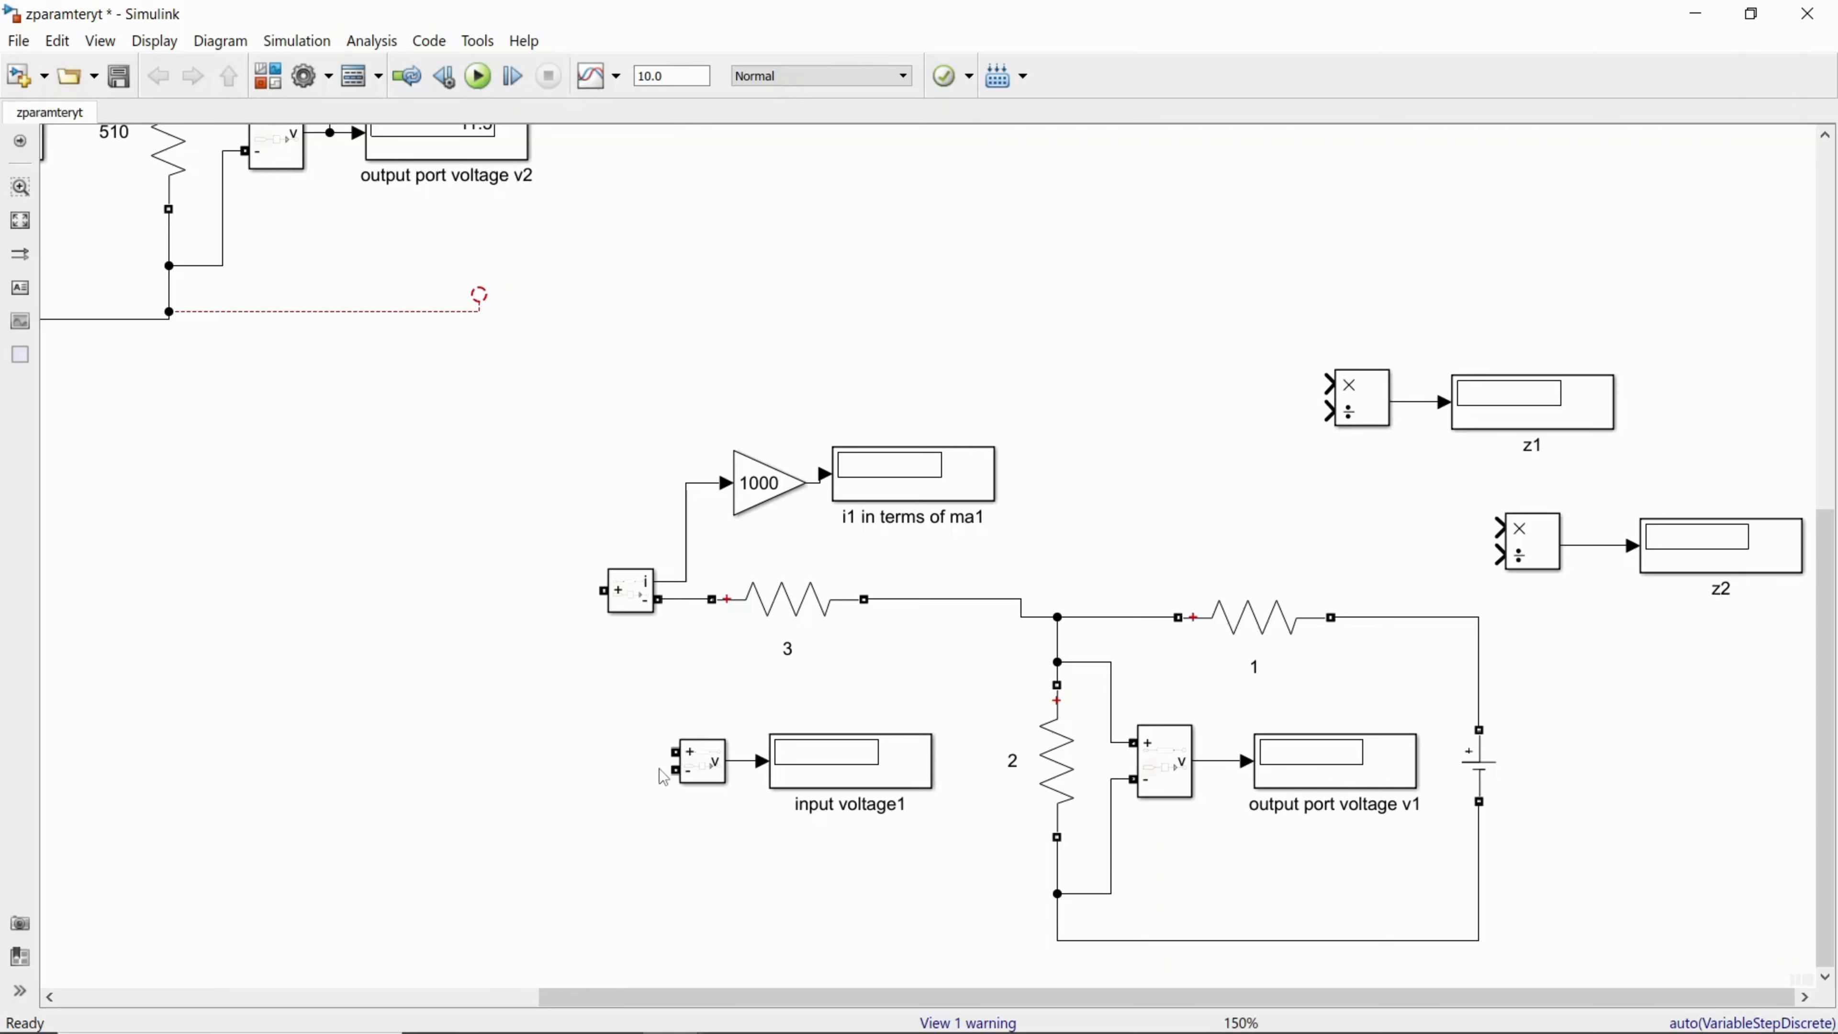
left_click_drag(612, 692, 920, 857)
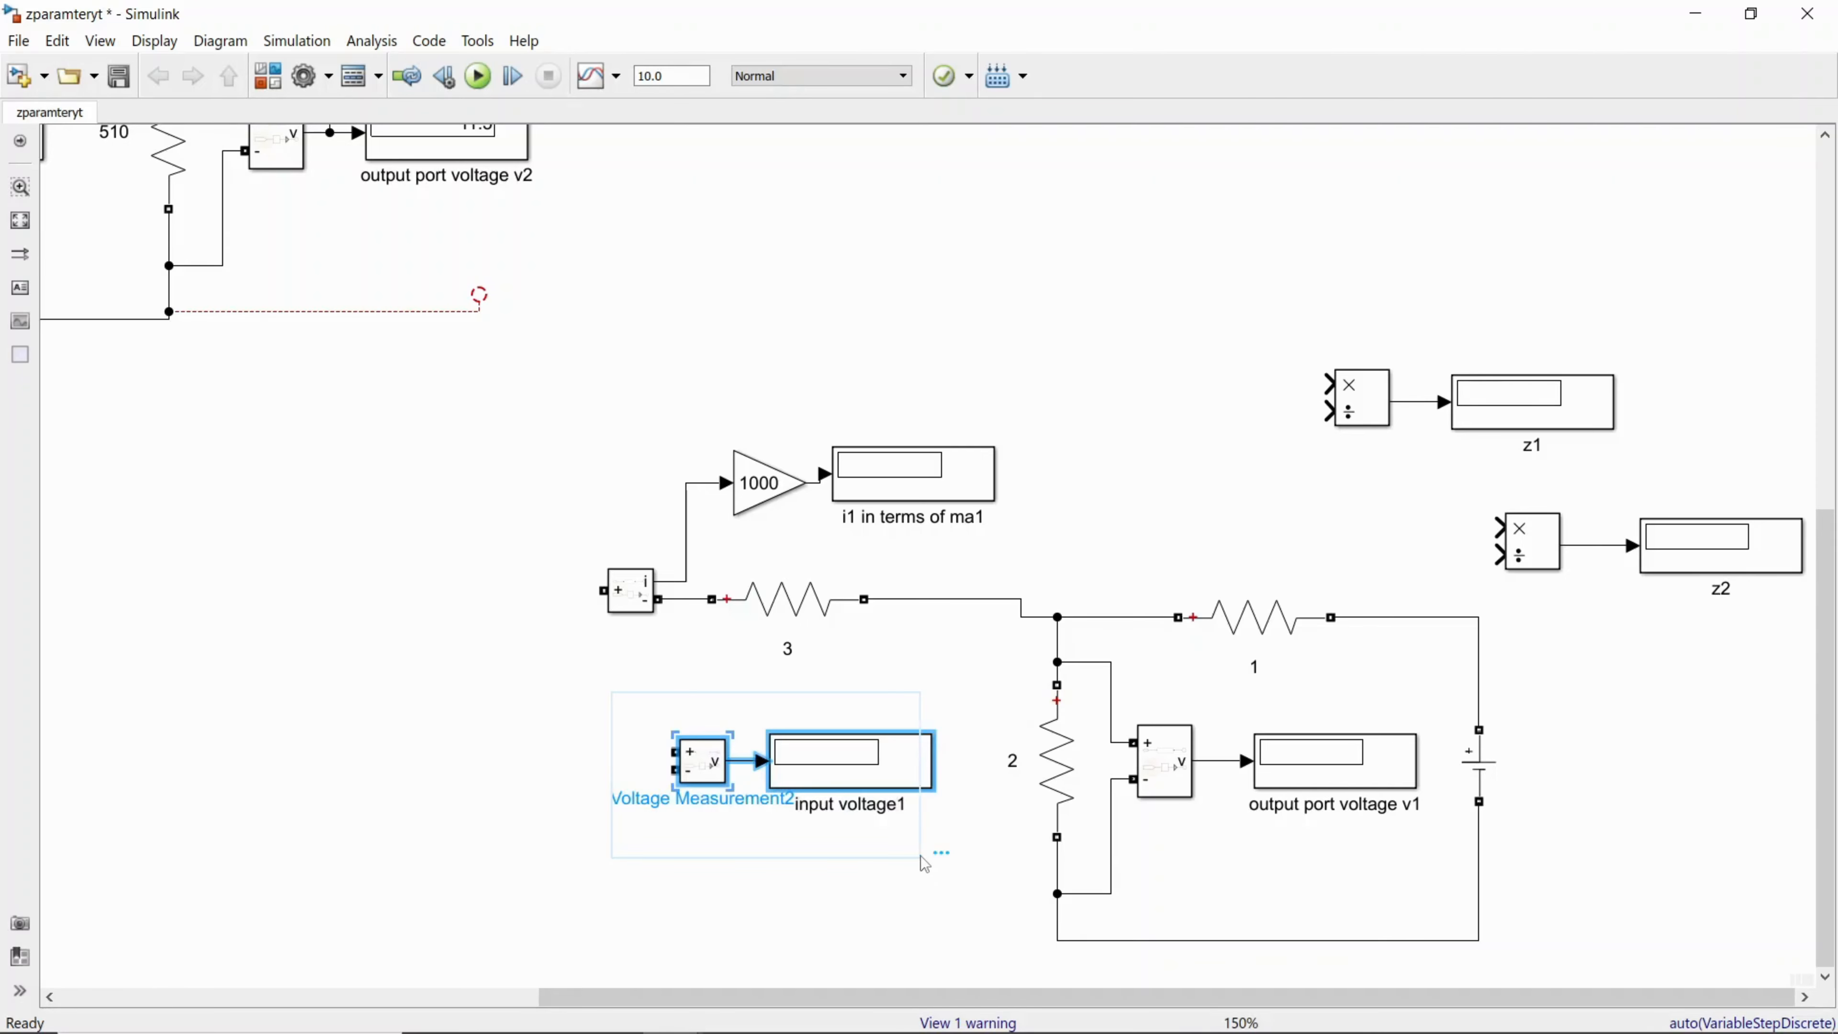
key("Delete")
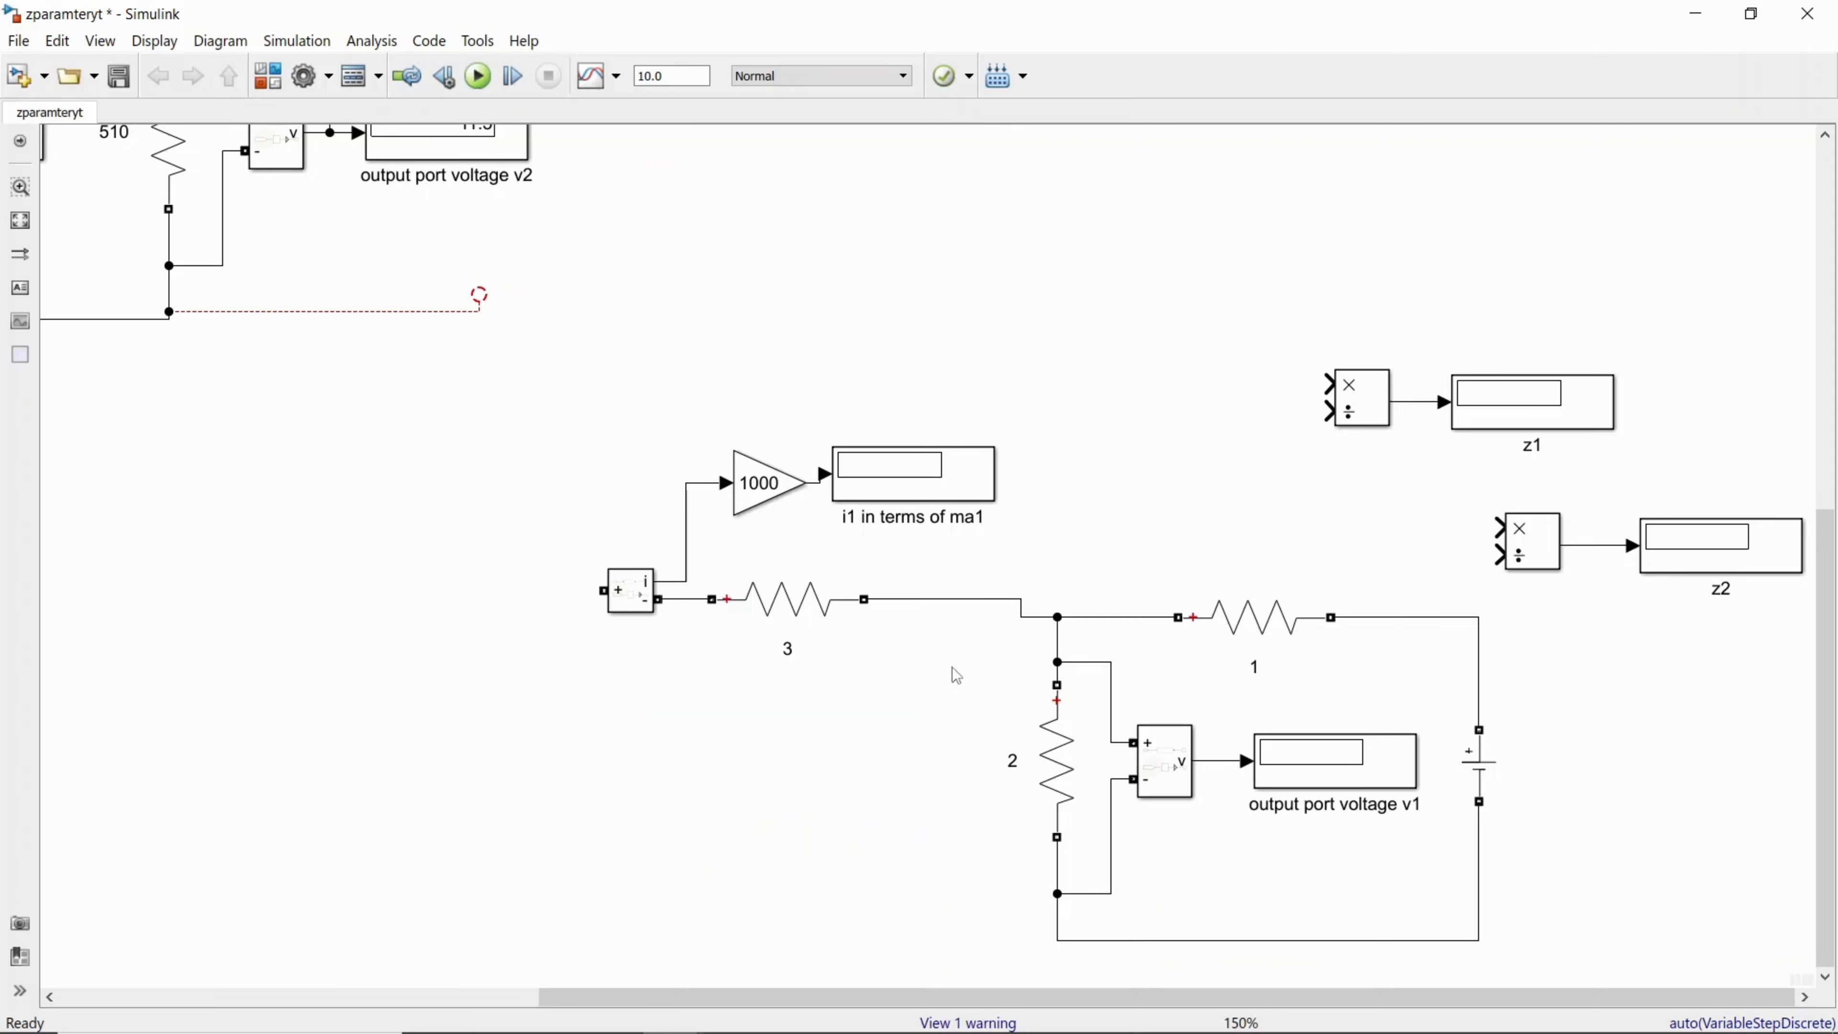
Step: Duplicate resistor 3 below the input branch and connect the copy's inner end to the return line under resistor 2
left_click(816, 631)
left_click(809, 630)
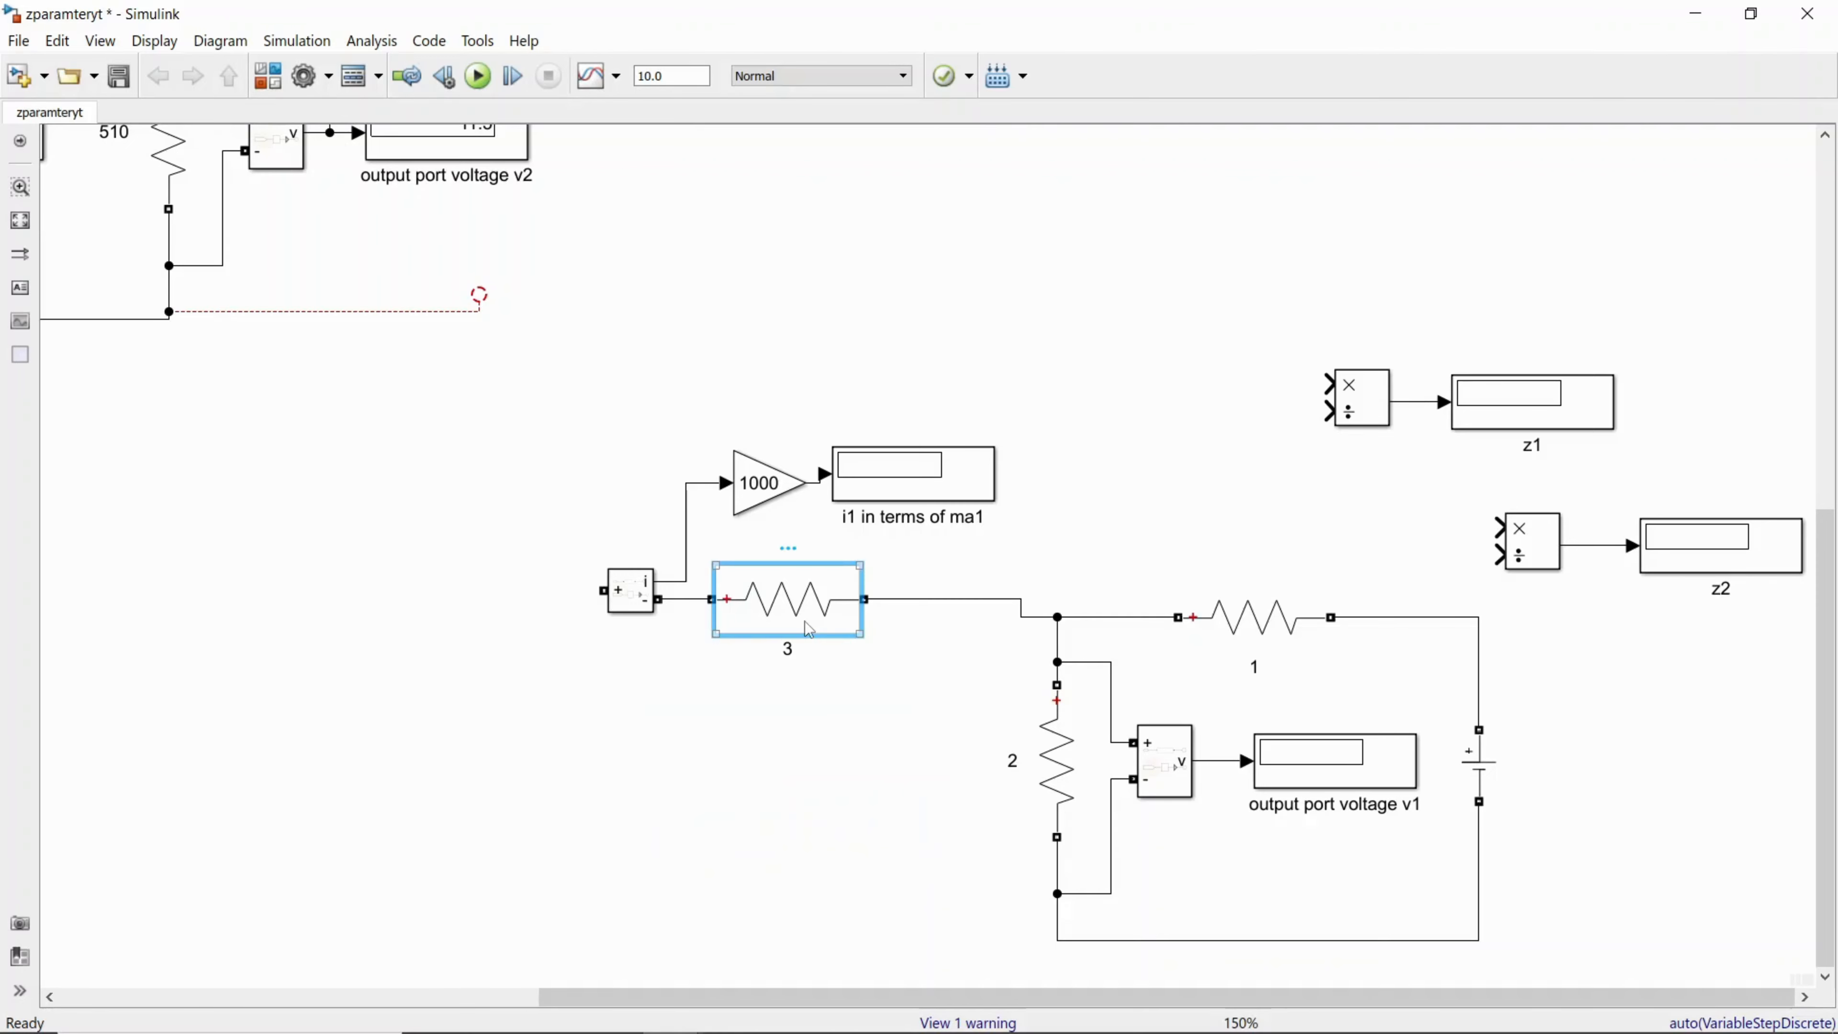
right_click(809, 630)
left_click(863, 101)
right_click(729, 917)
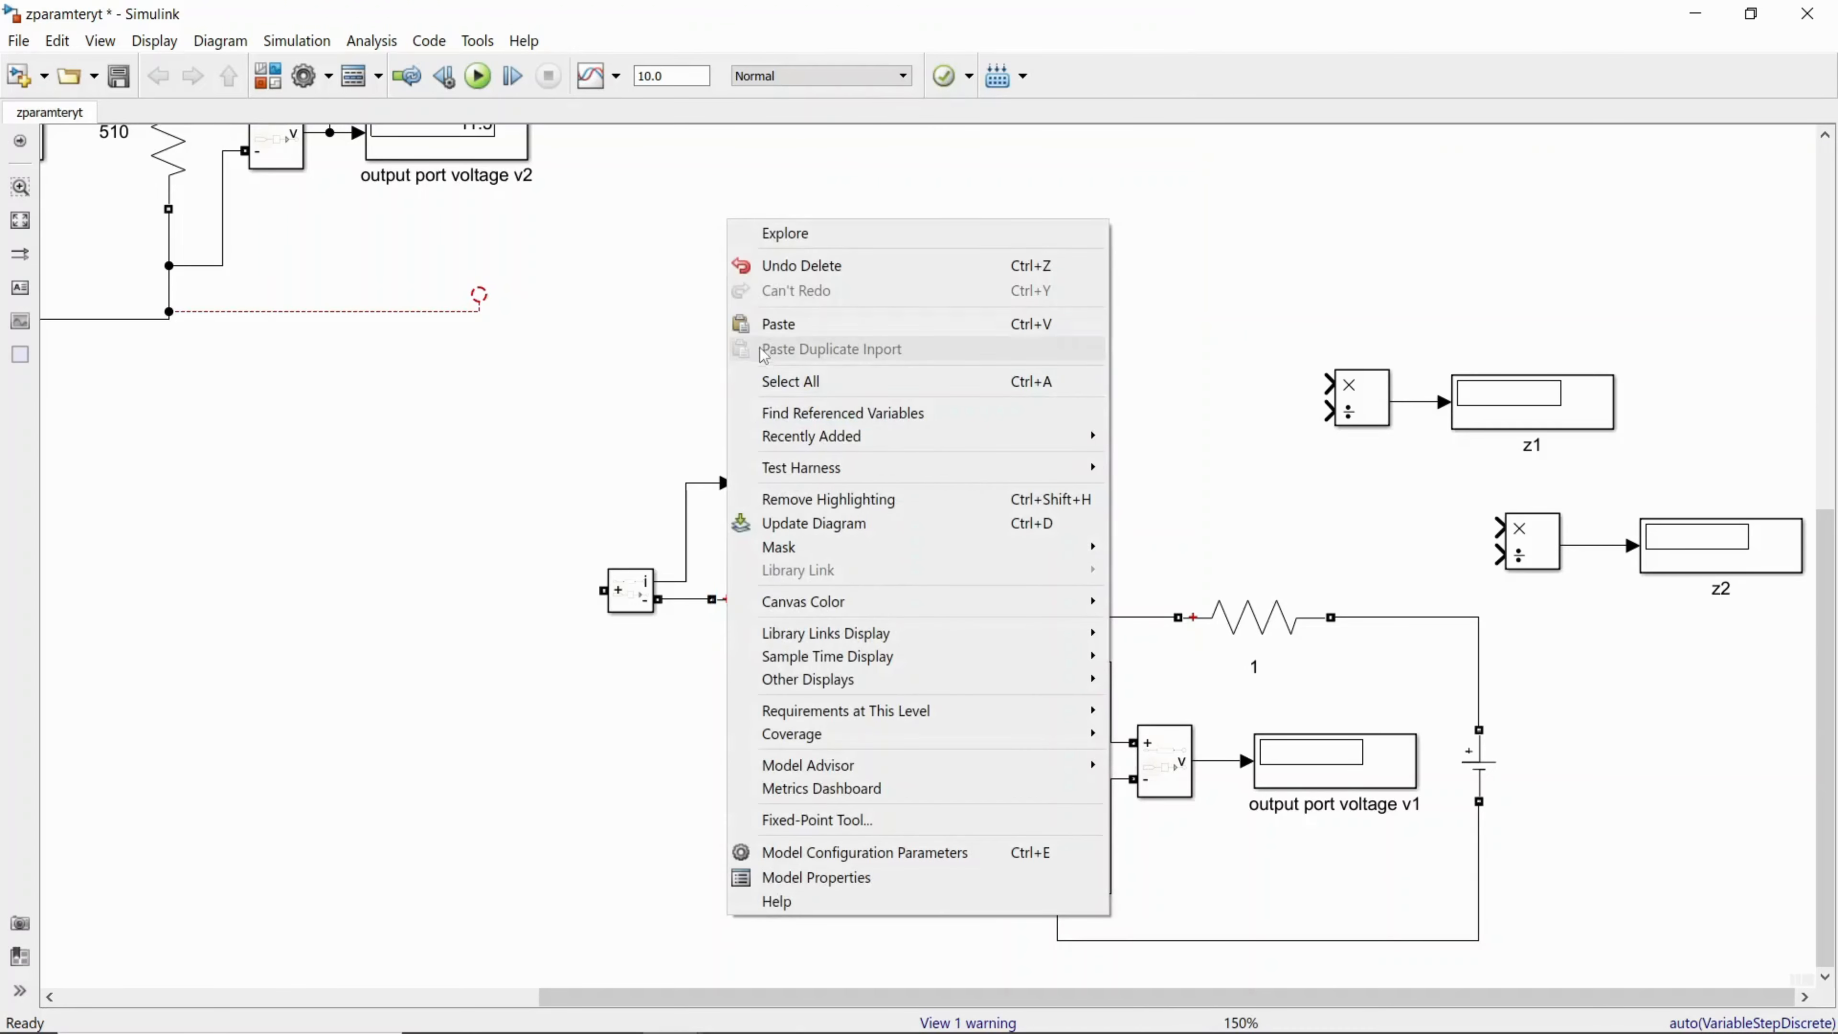
left_click(781, 324)
mouse_move(849, 921)
left_mouse_down()
mouse_move(840, 894)
mouse_move(1055, 938)
left_mouse_up()
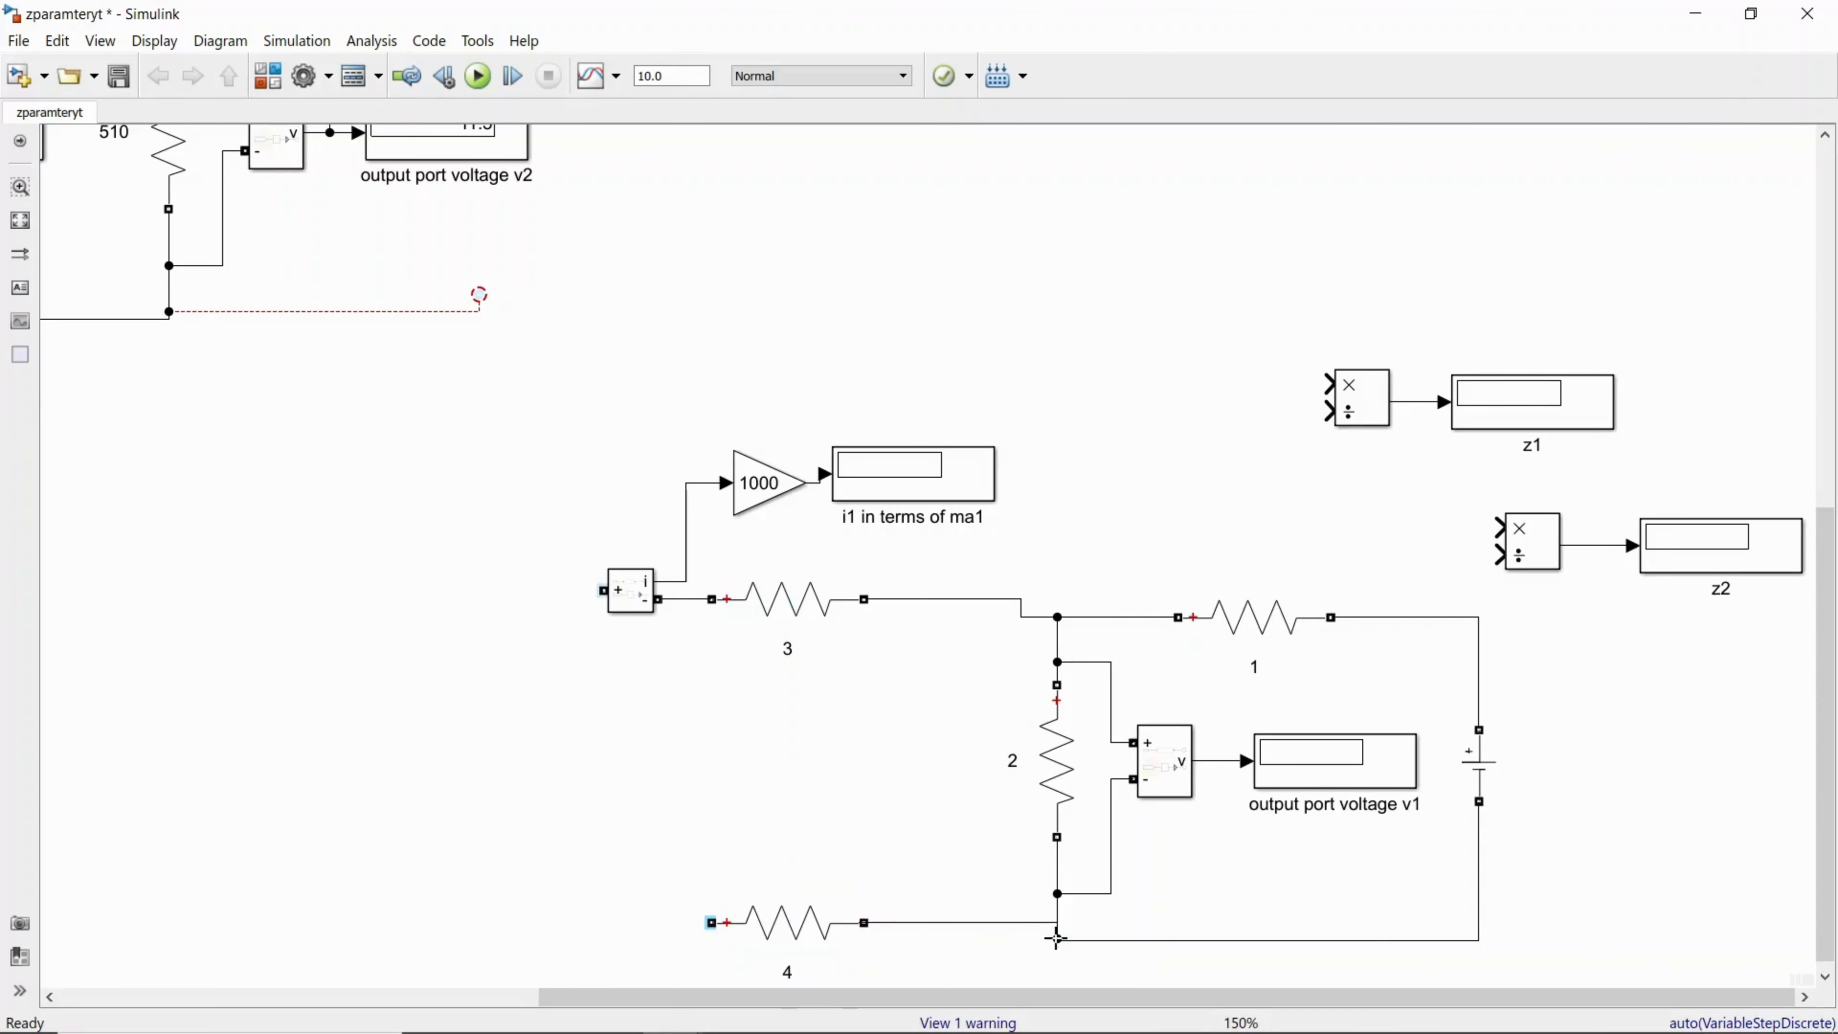
left_click(802, 949)
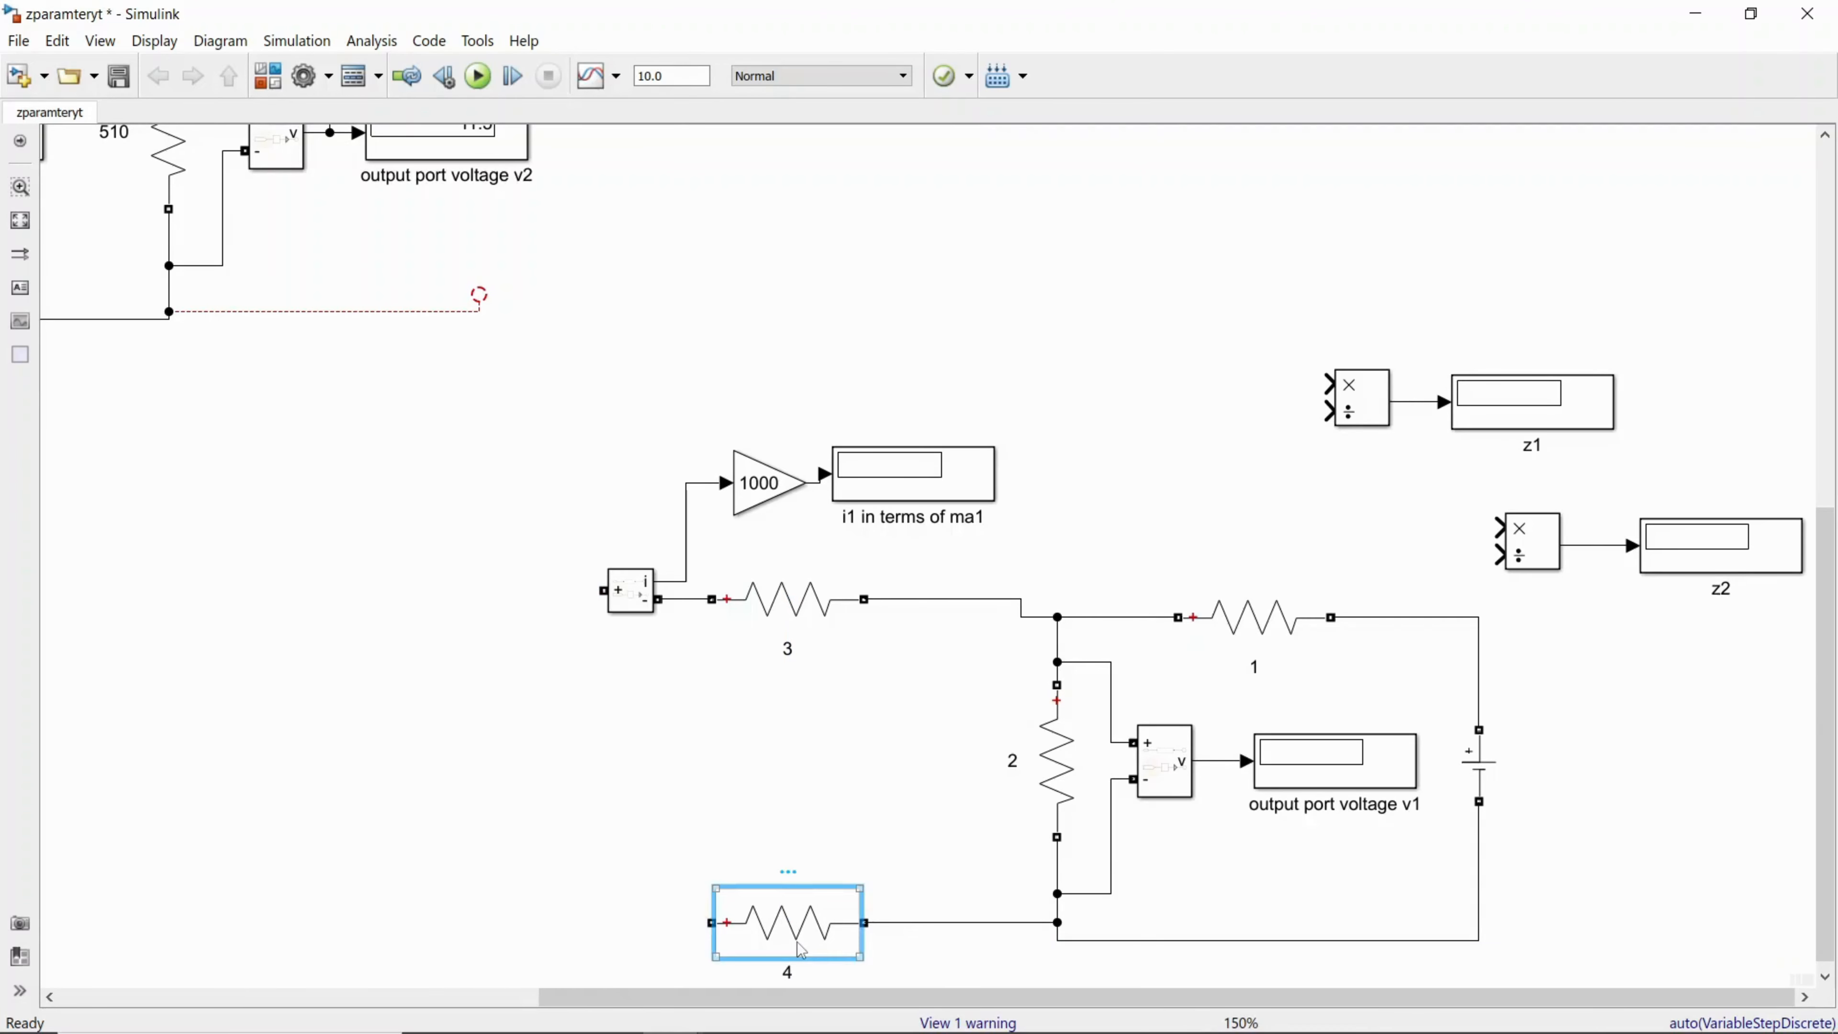
Step: Delete duplicate resistor 4 and draw an open-ended return line from below resistor 2 toward the input side
key("Delete")
left_click_drag(845, 928, 619, 945)
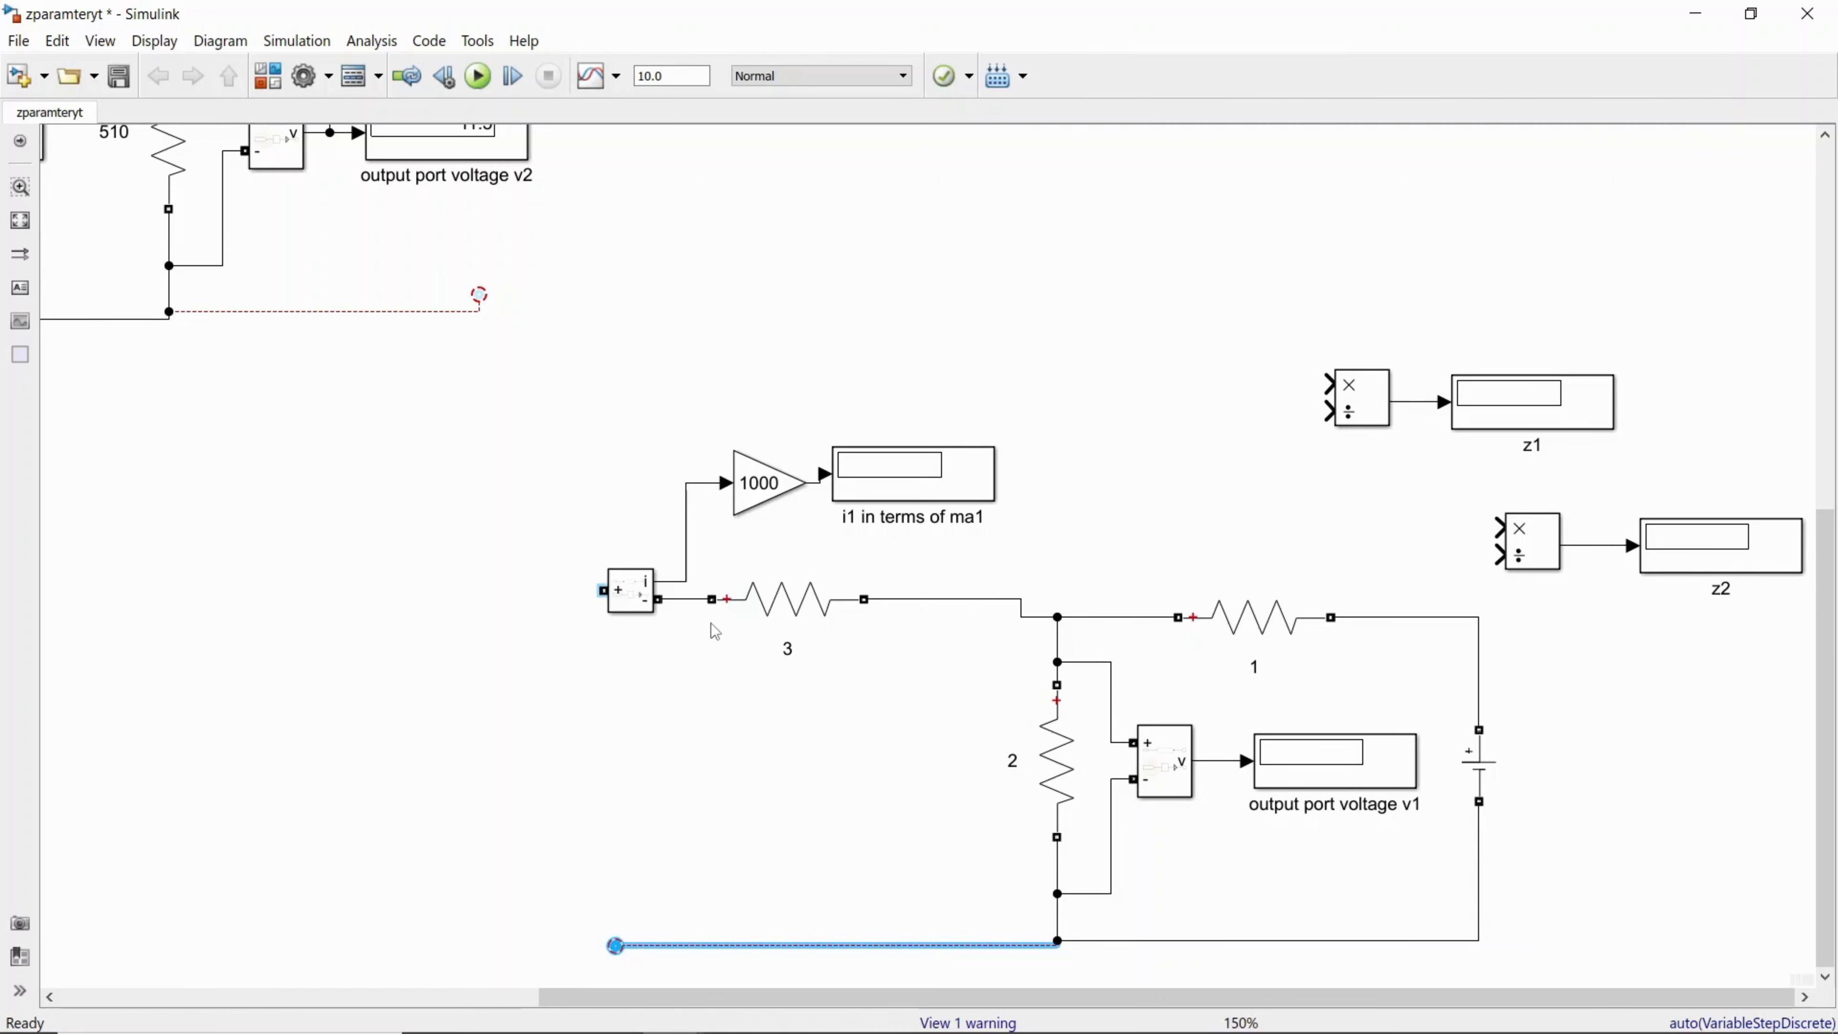
Step: Delete the 1000 gain, the i1 display and the current measurement from the input branch of the copied circuit
left_click_drag(670, 395, 993, 505)
key("Delete")
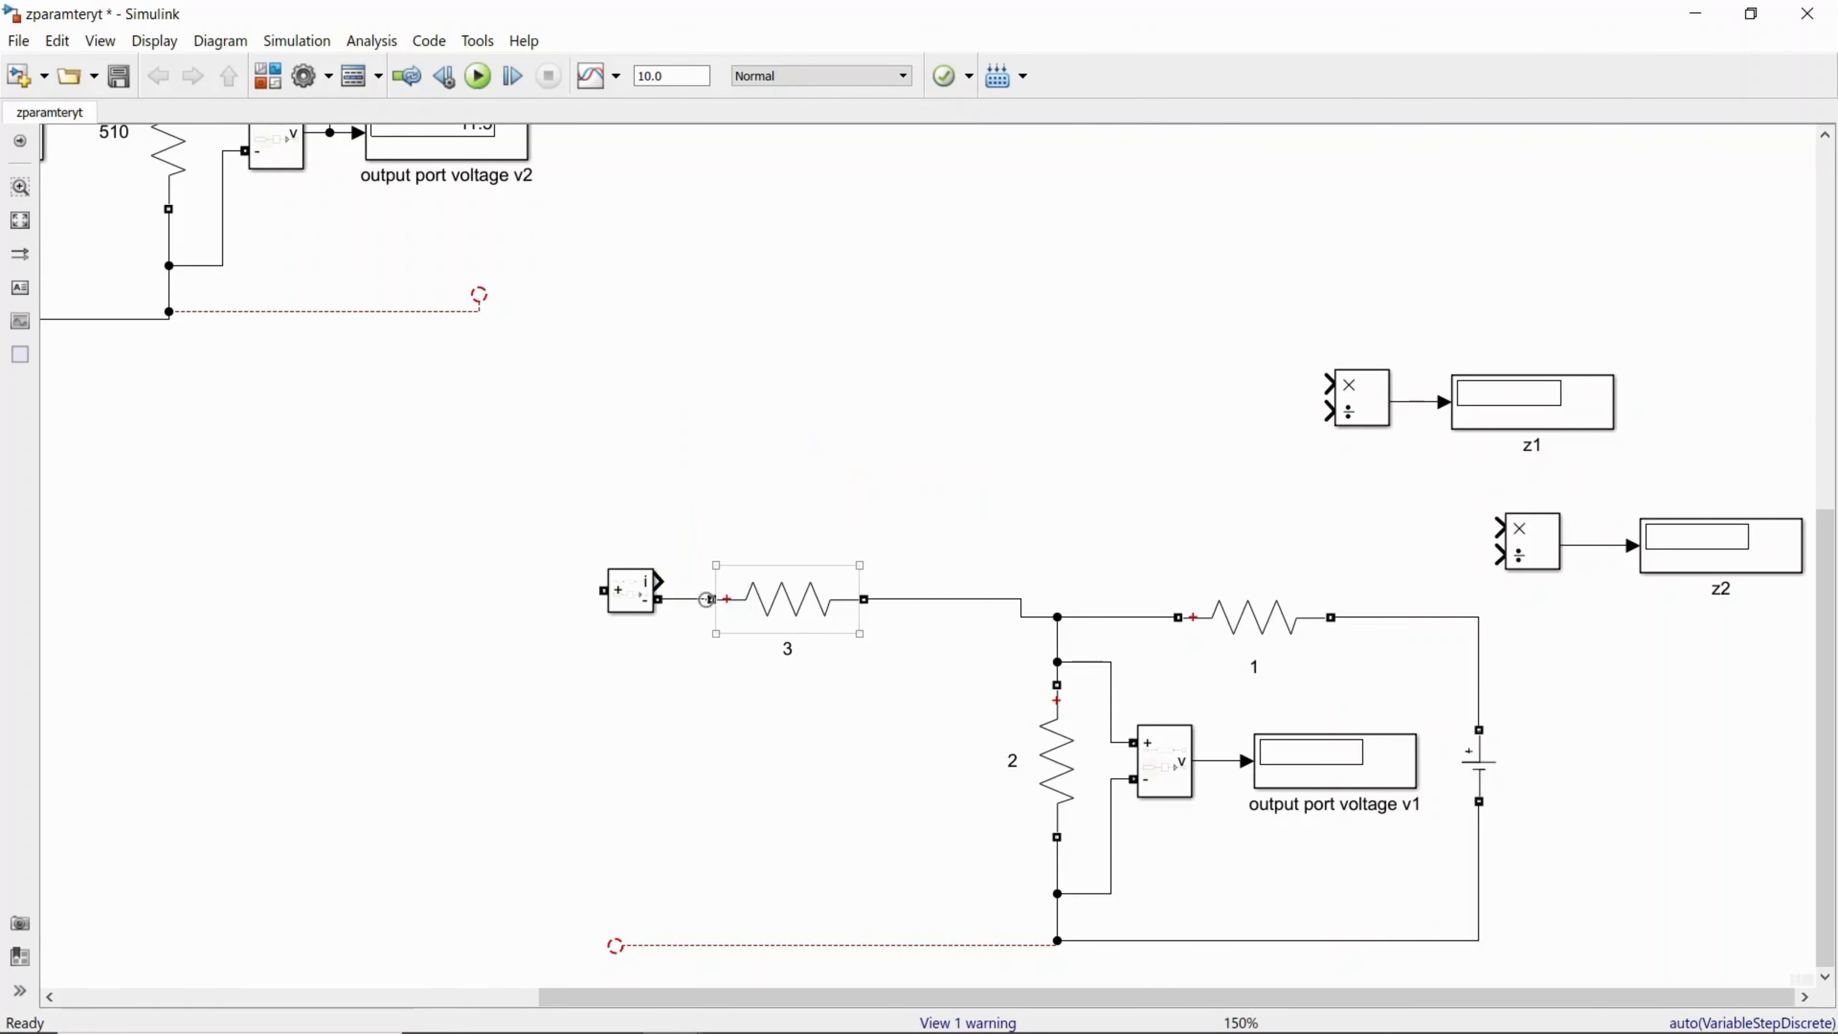
left_click(646, 603)
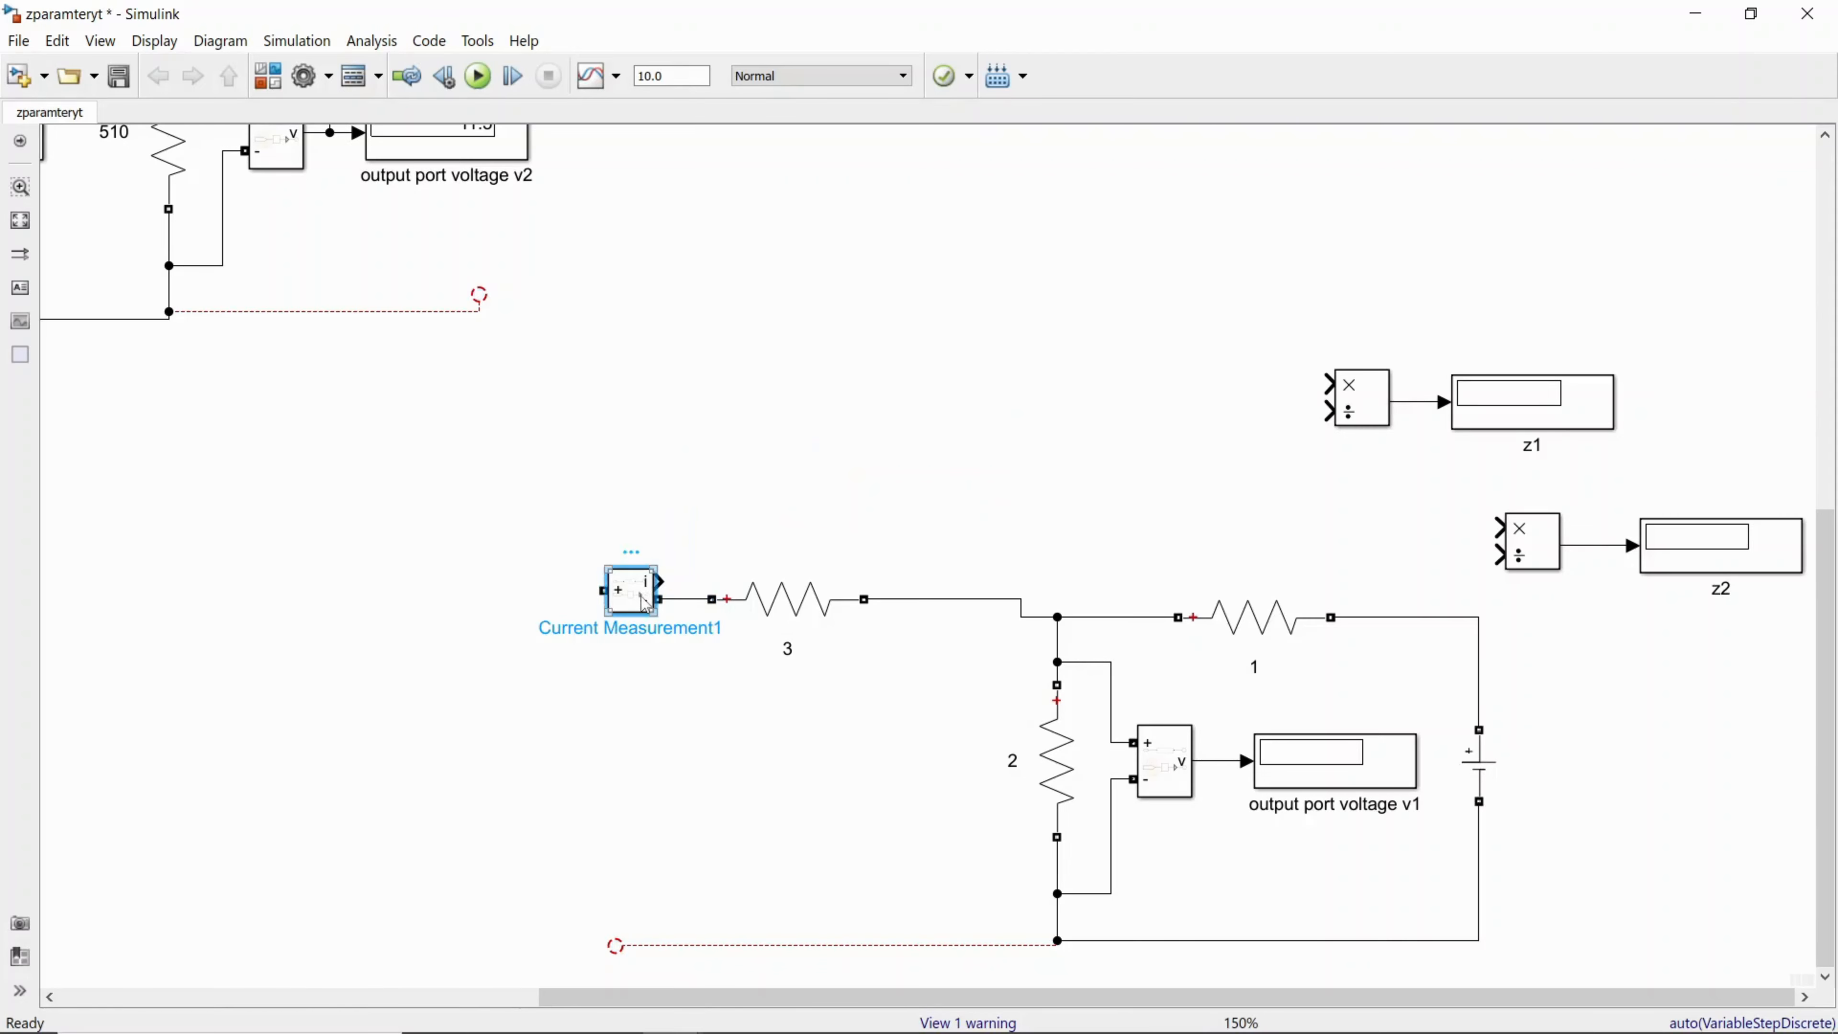
key("Delete")
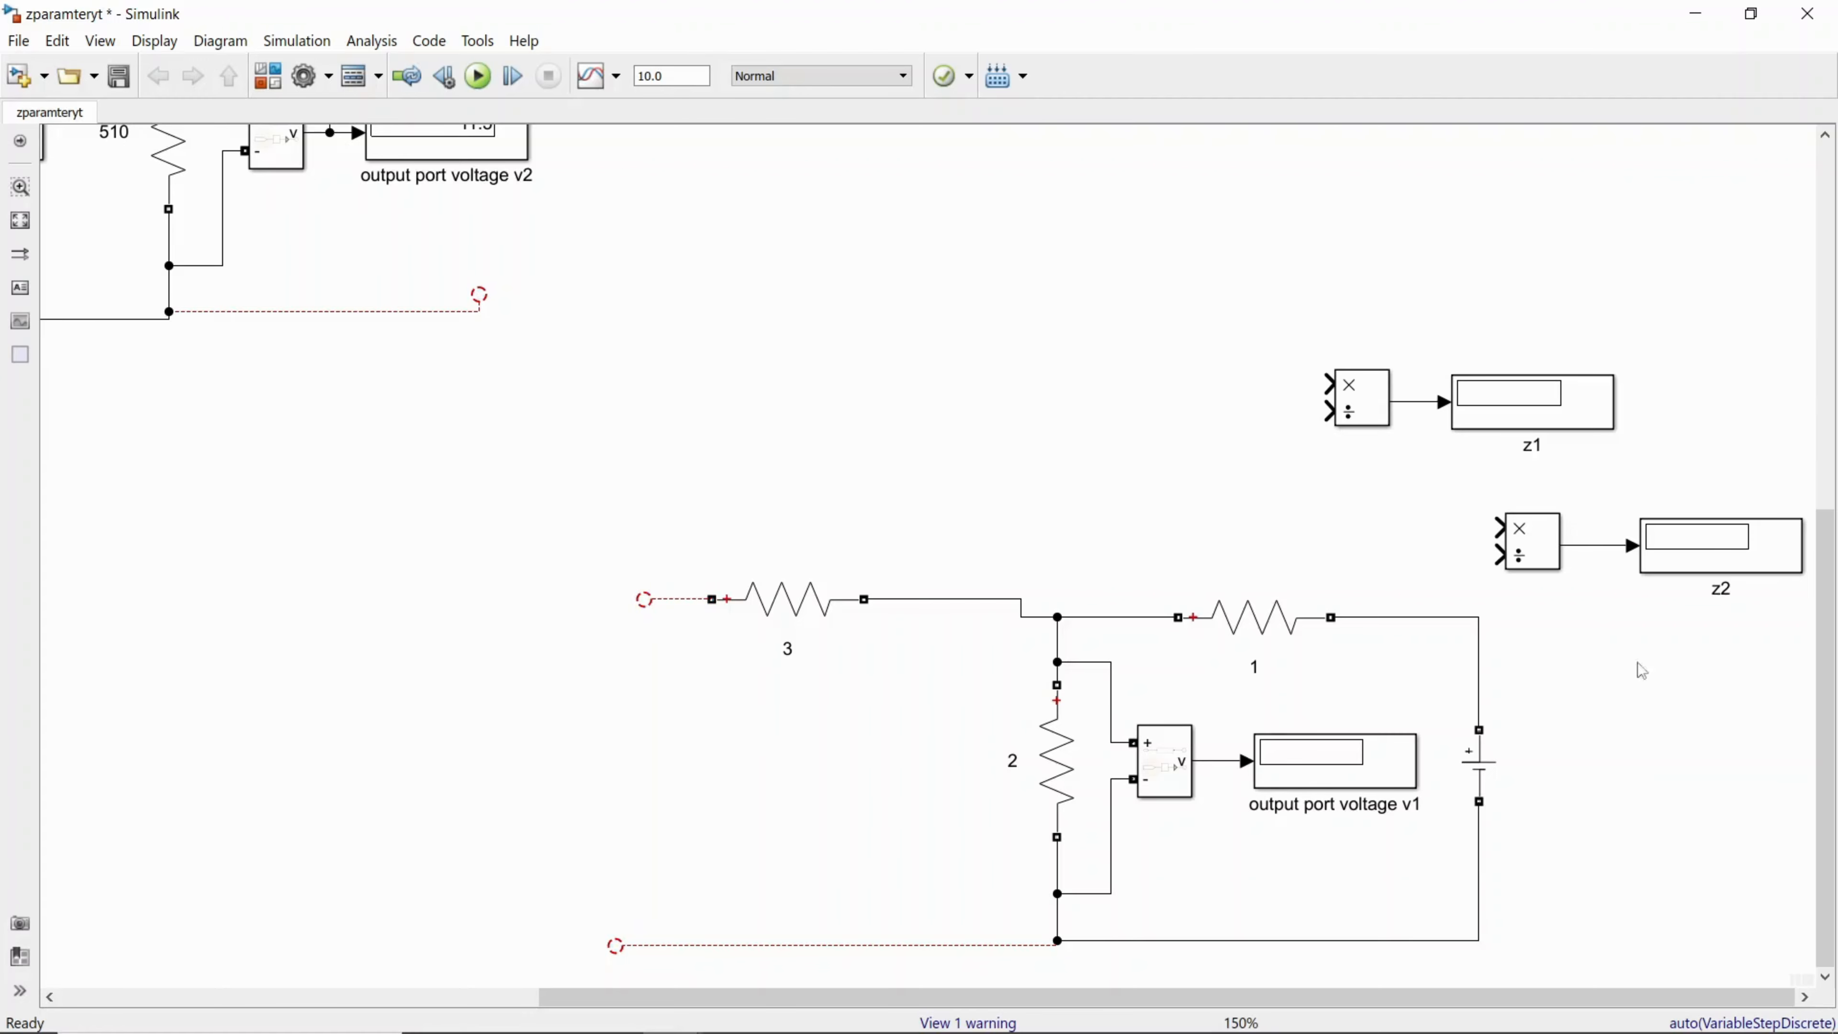
mouse_move(1832, 872)
left_mouse_down()
mouse_move(1826, 657)
mouse_move(1825, 872)
left_mouse_up()
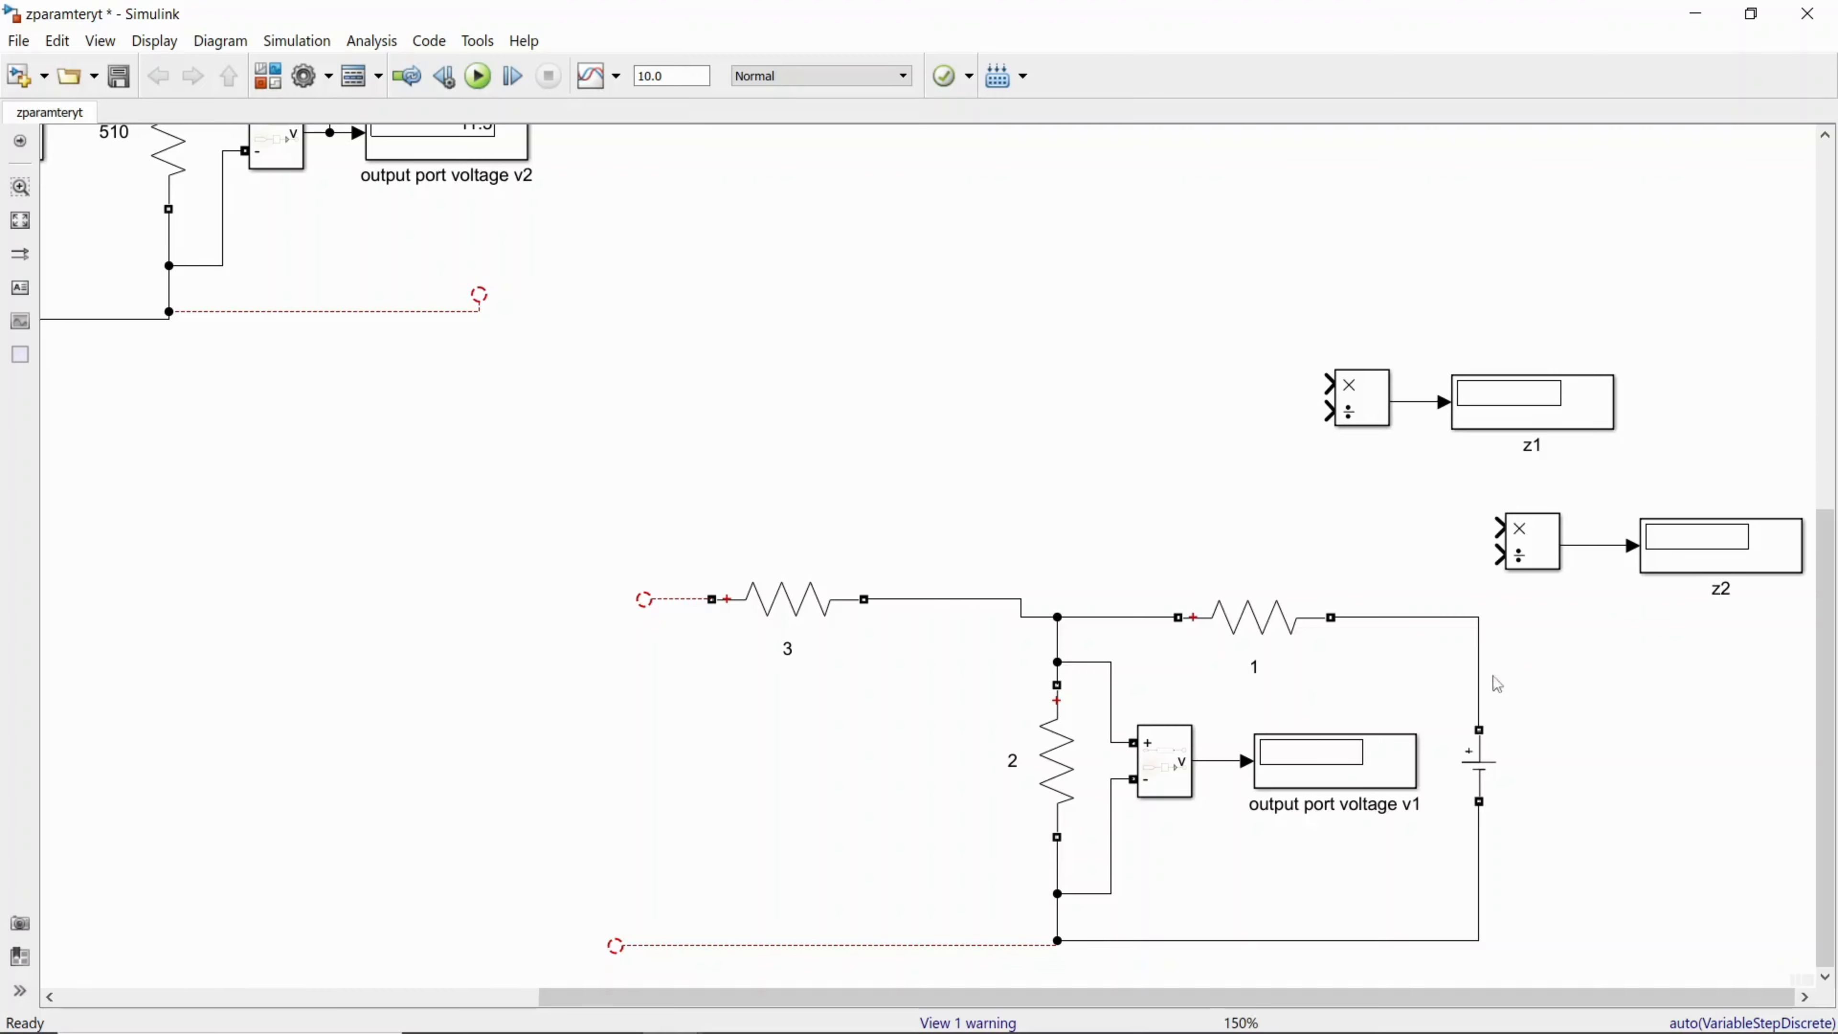
Step: Check the resistance parameters of resistors 1, 2 and 3 in the copied circuit
double_click(1263, 622)
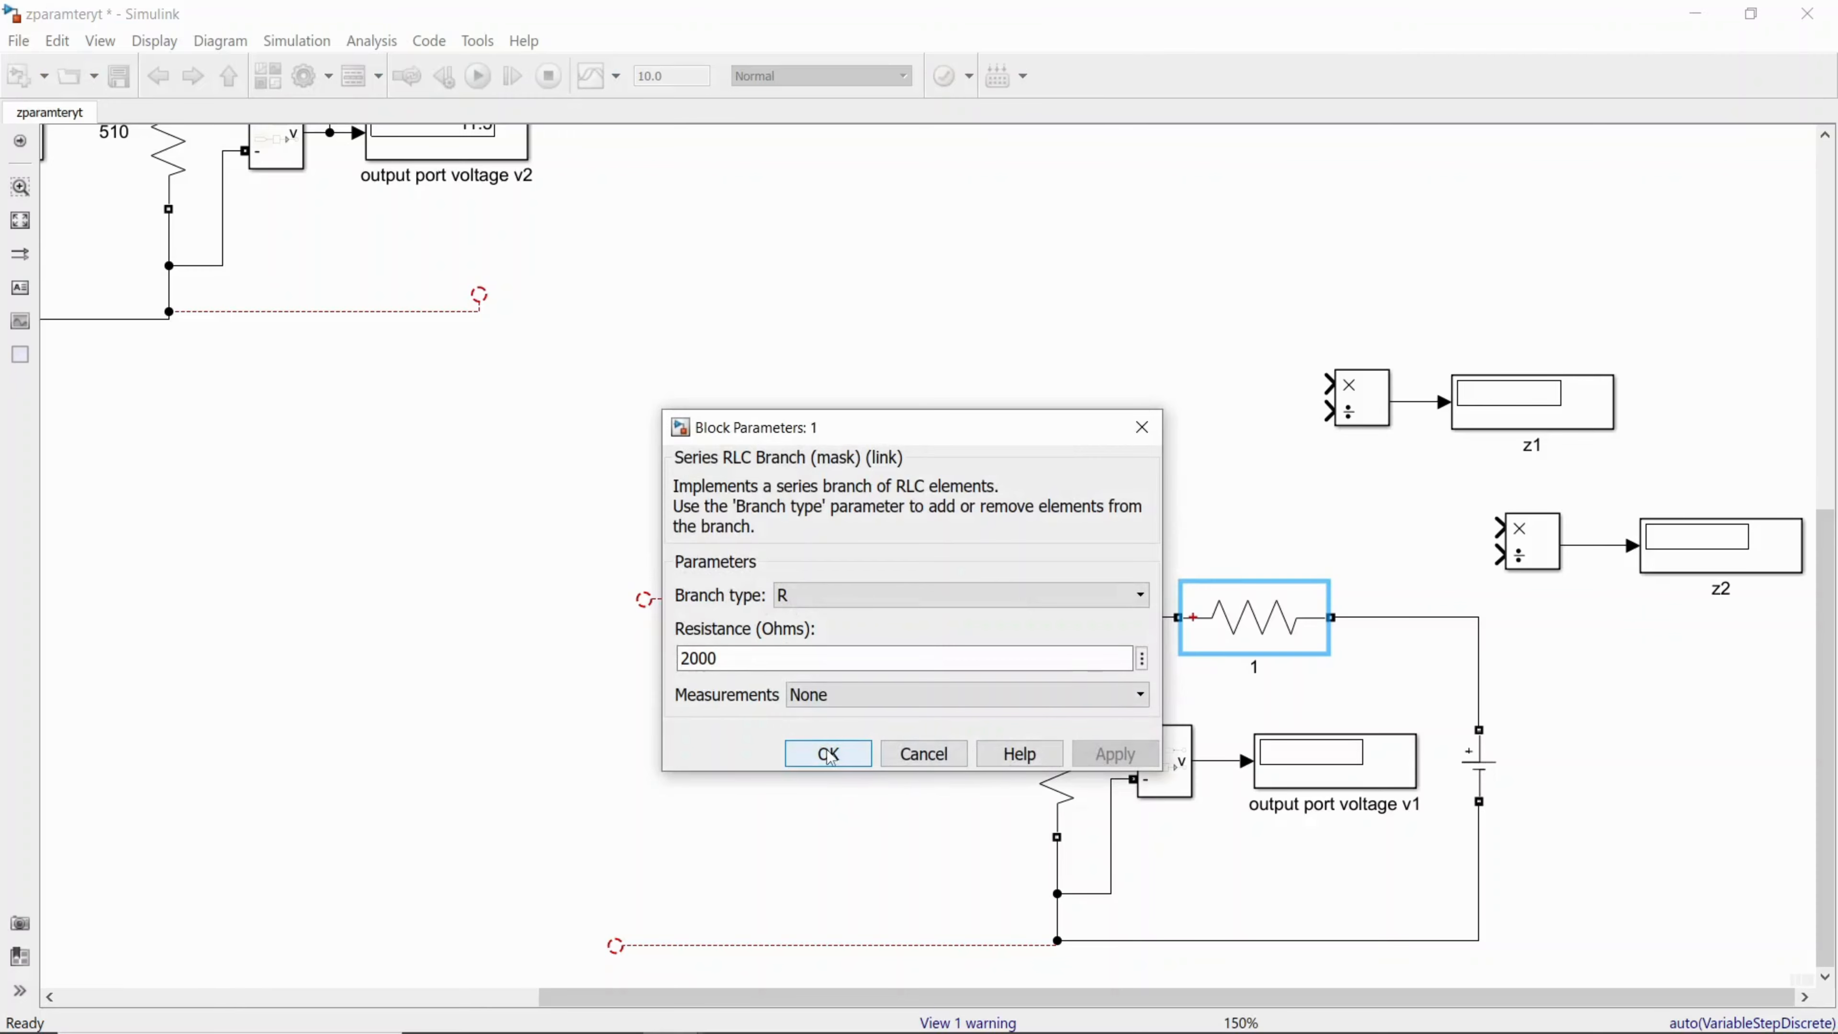
left_click(827, 751)
double_click(1070, 766)
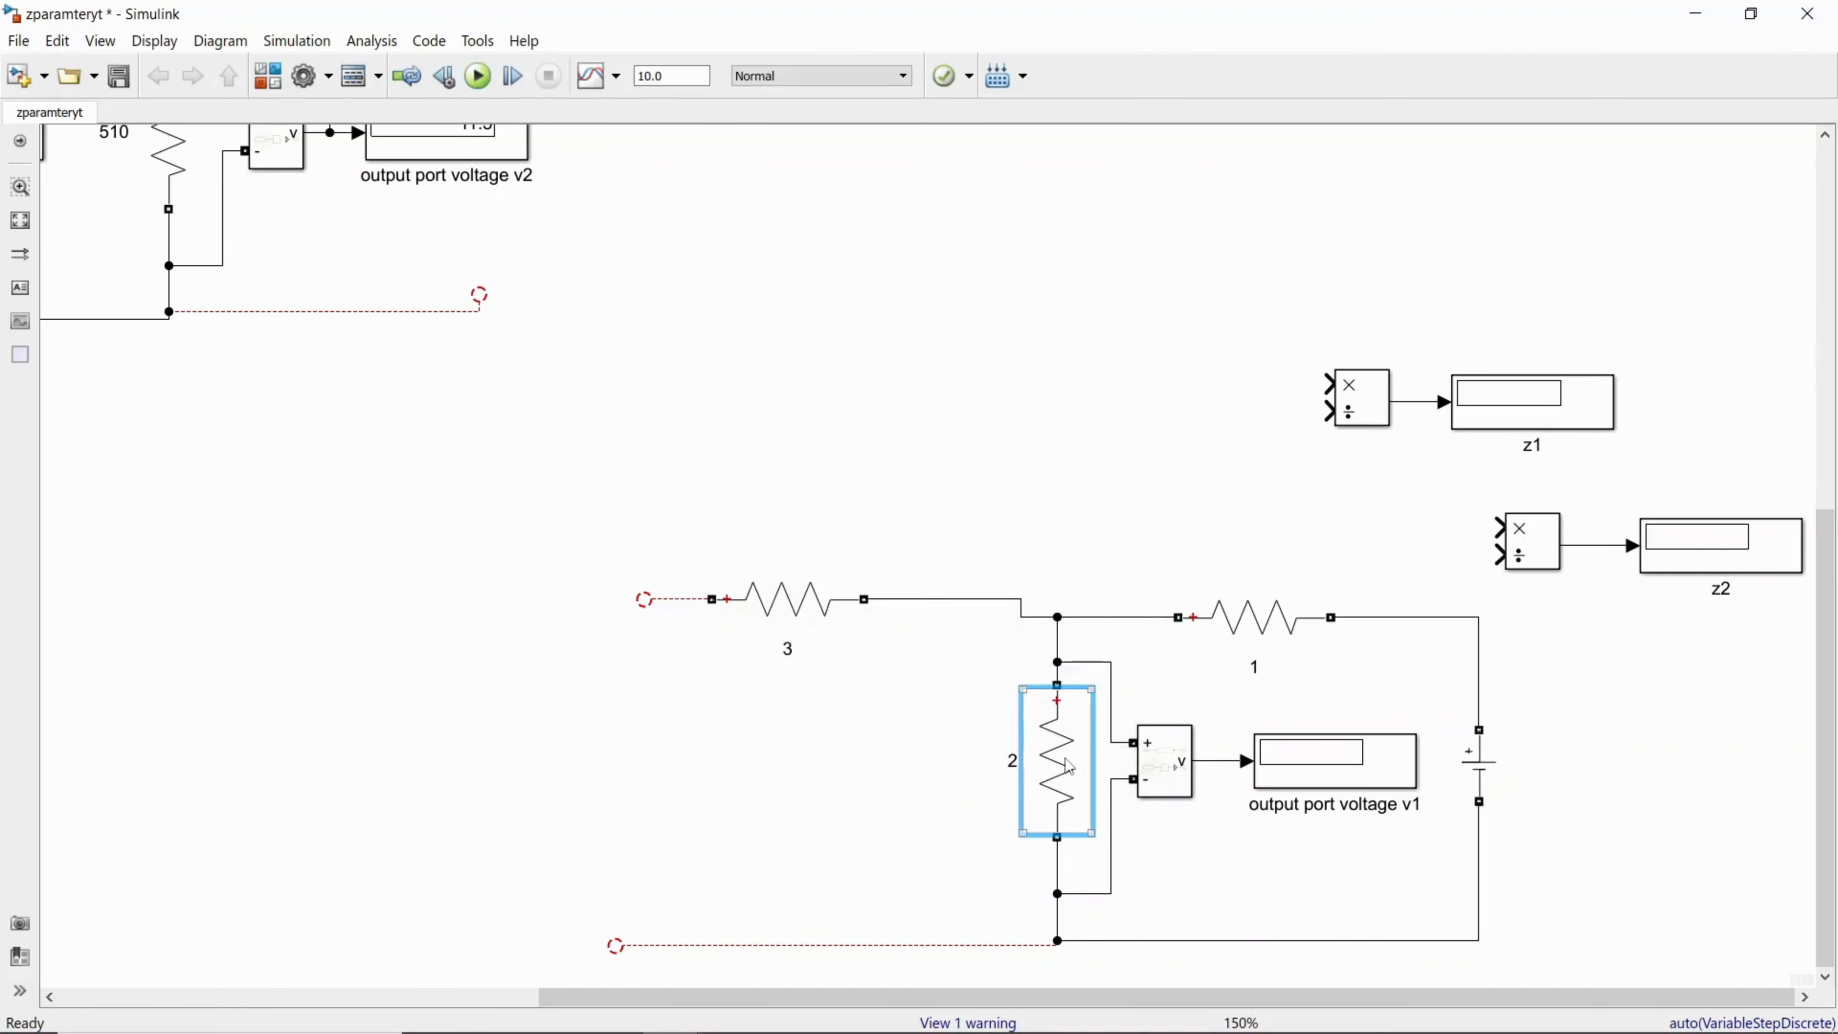
left_click(1270, 894)
double_click(814, 599)
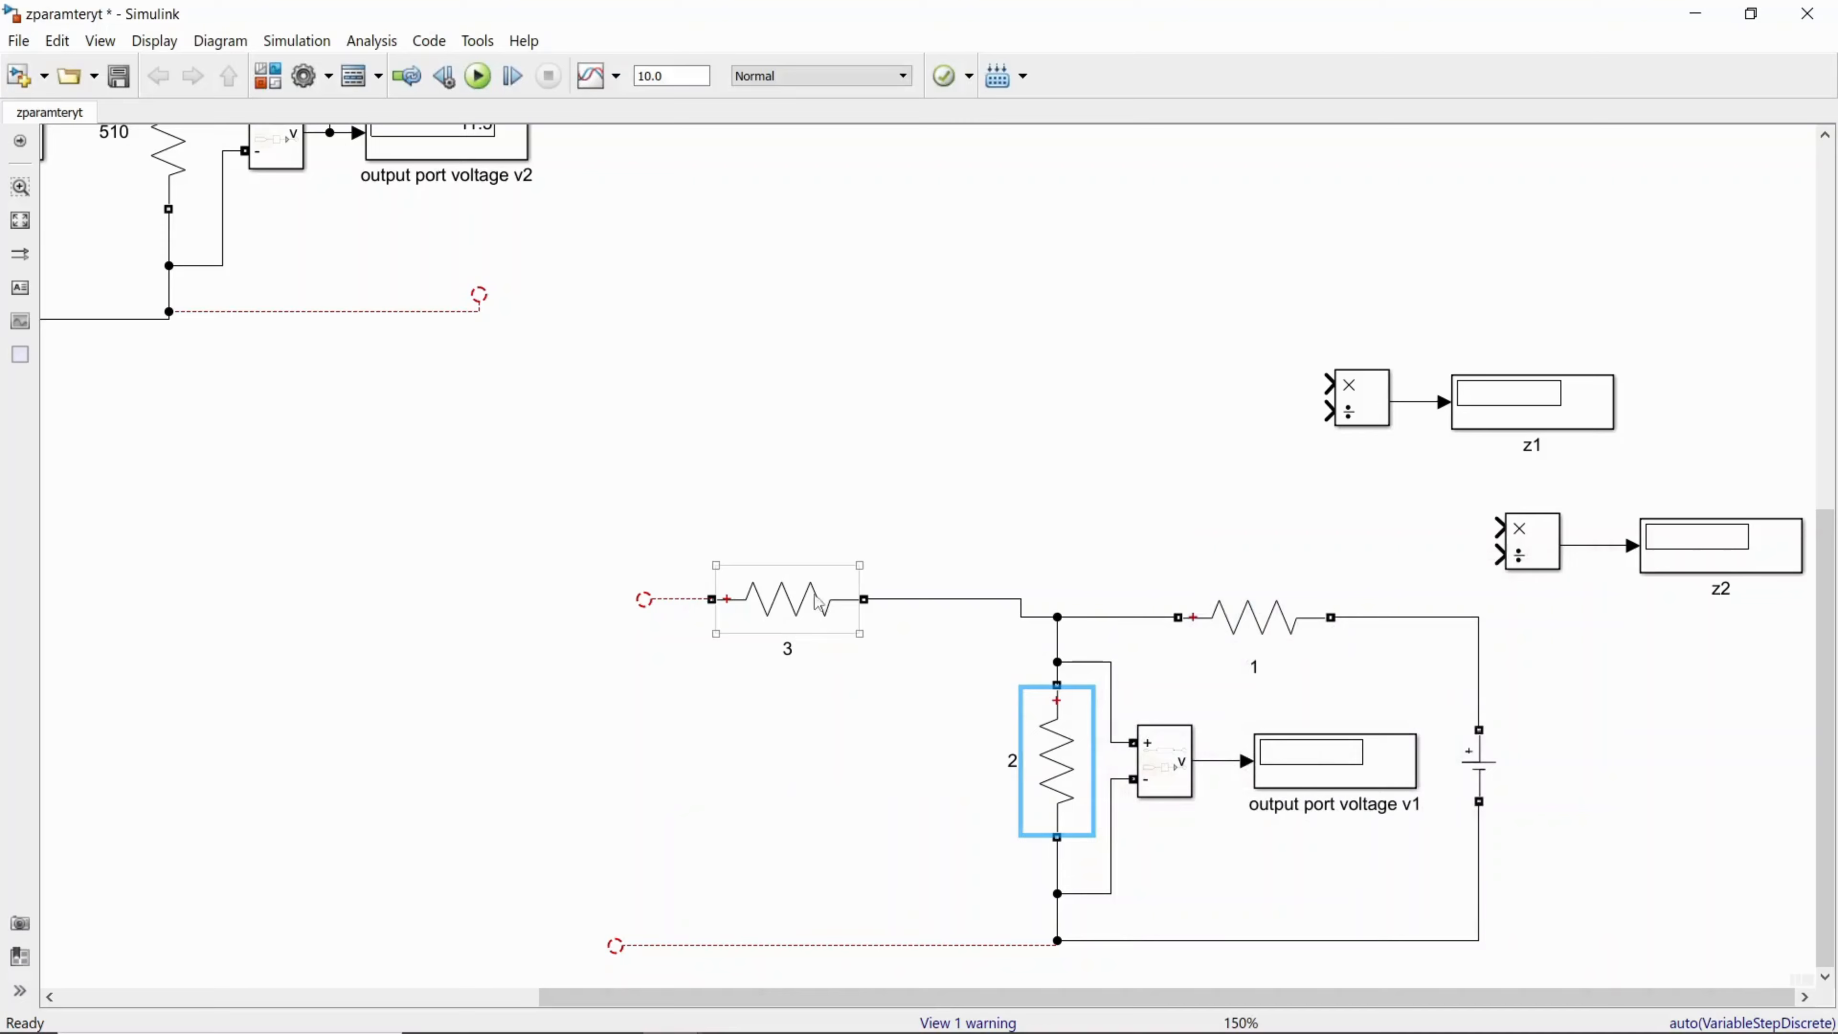
left_click(1039, 733)
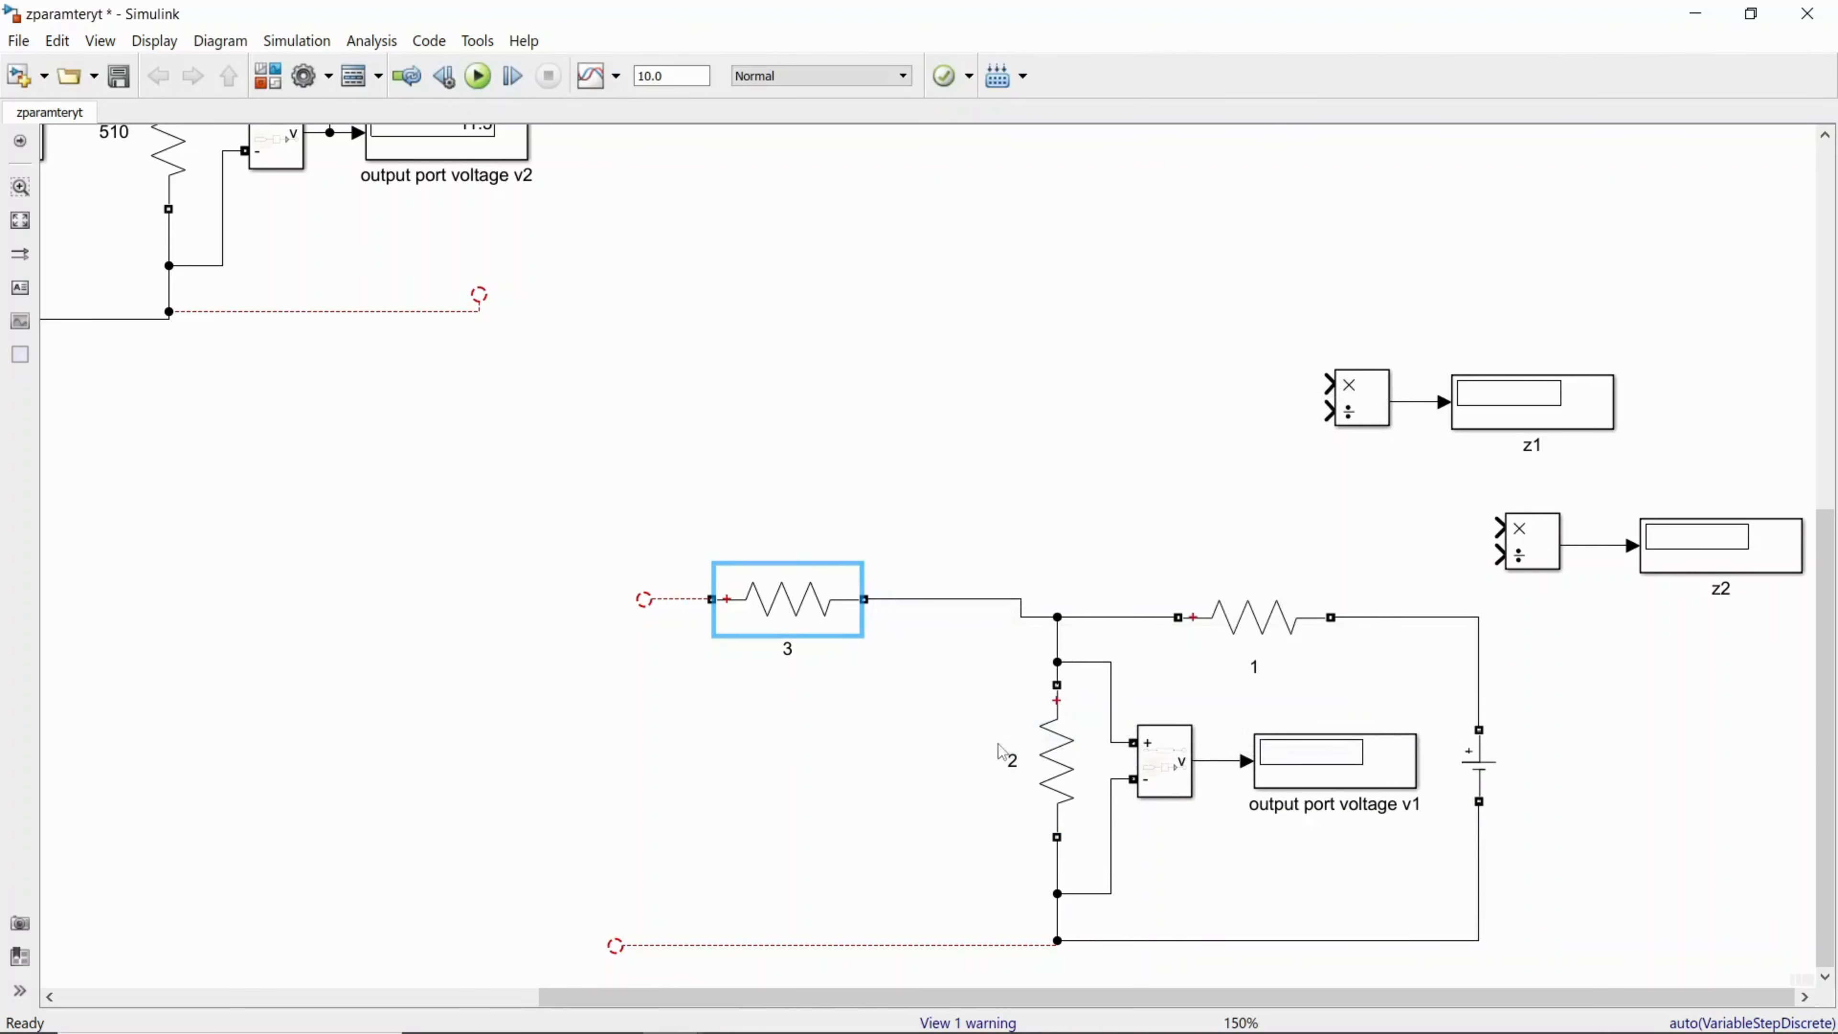
Step: Restore the zparamteryt window to a smaller size and arrange it beside the reference model
scroll(1836, 898, "up", 1)
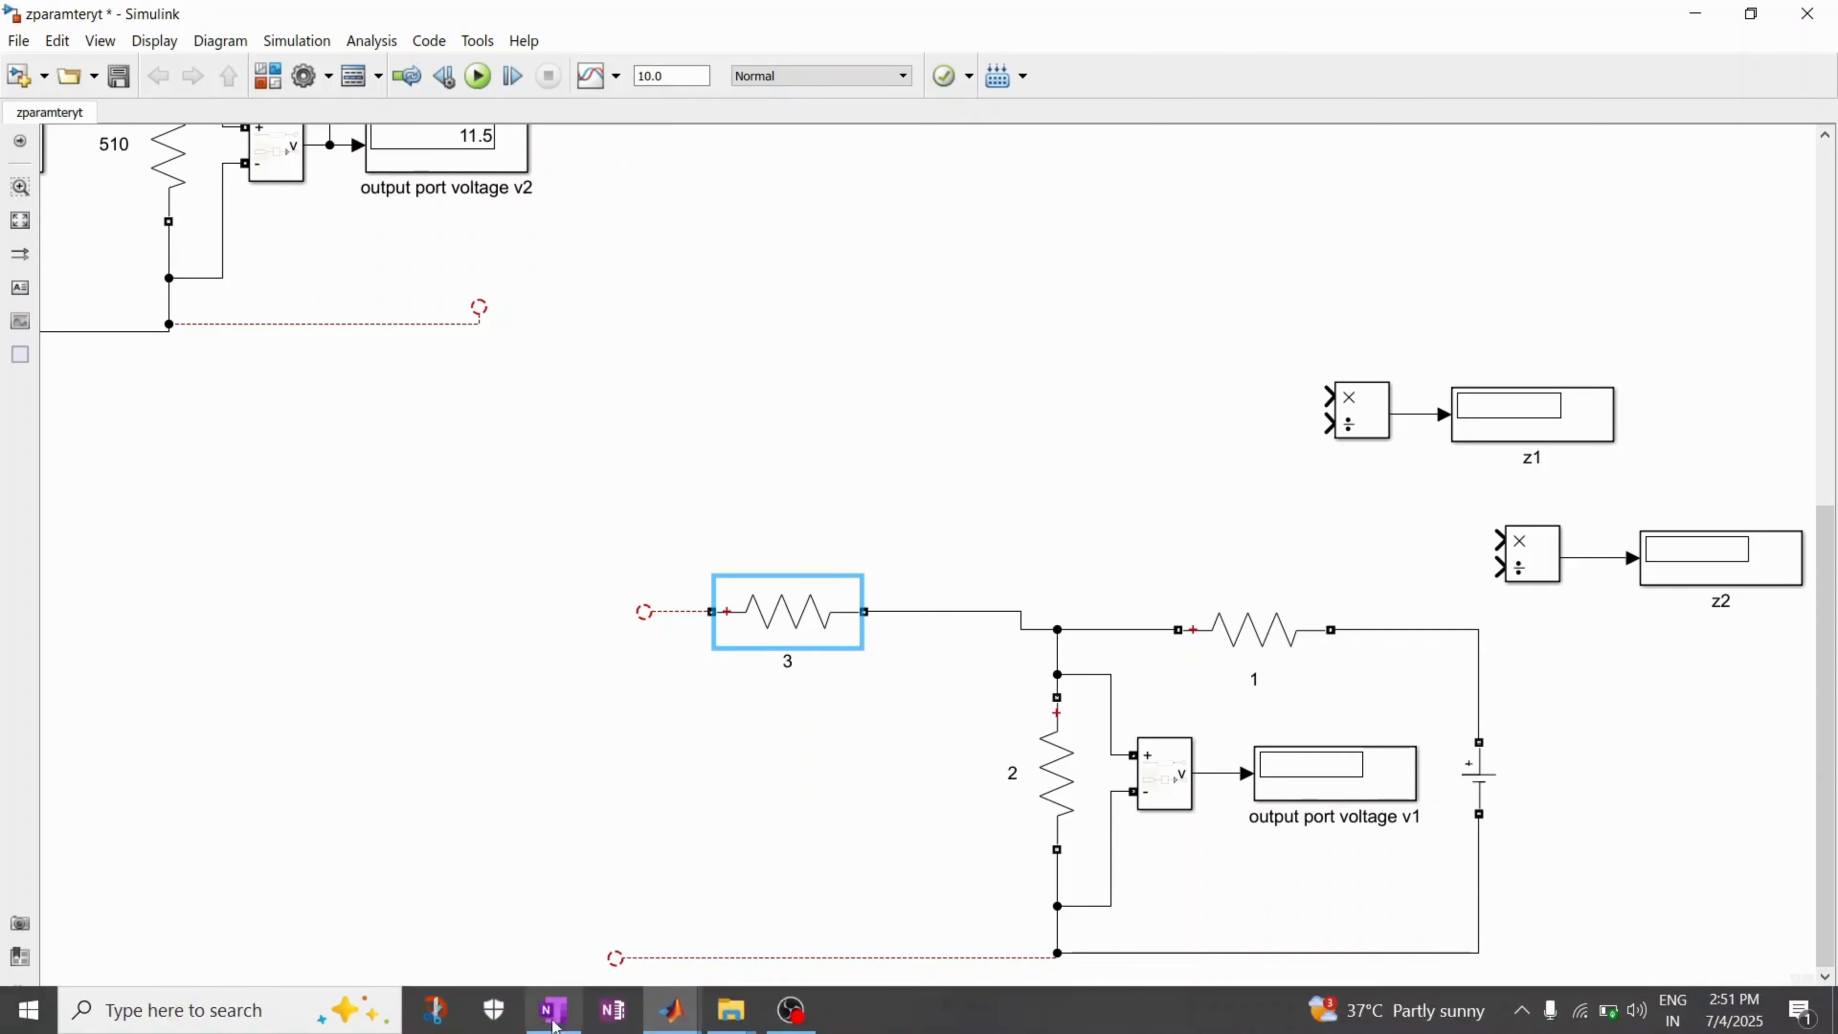
left_click(1753, 24)
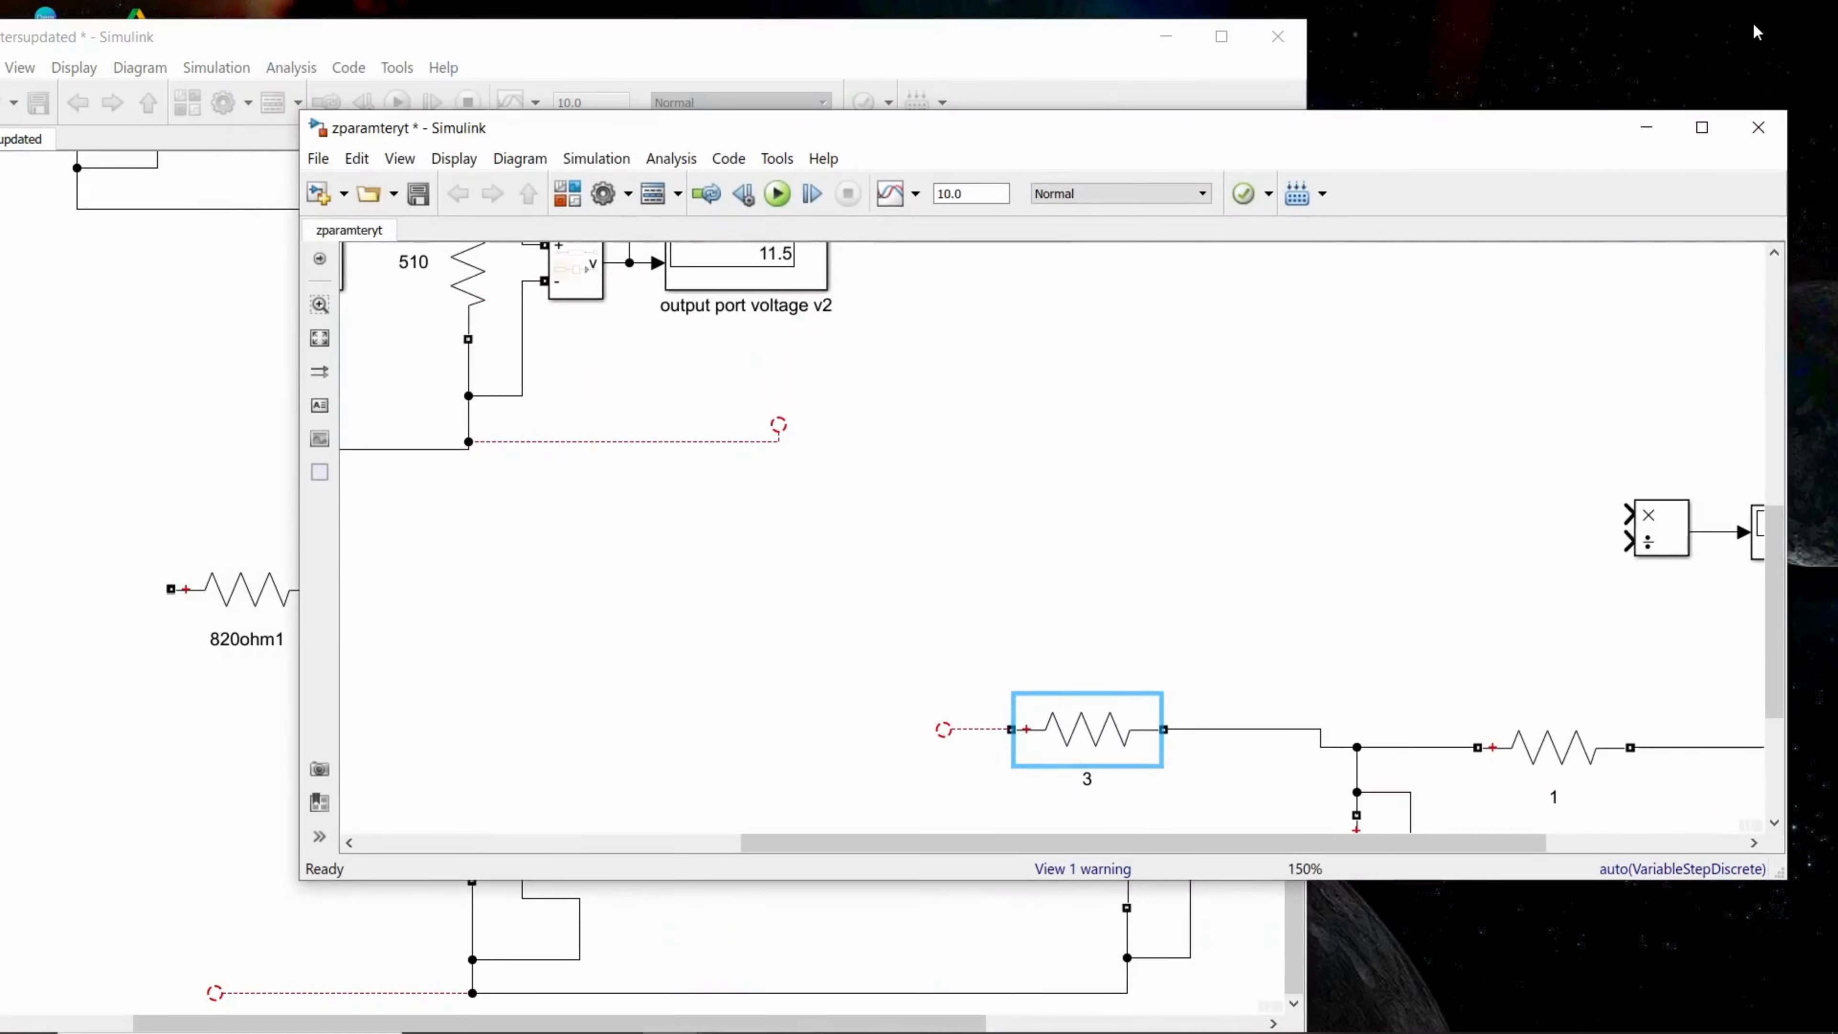
left_click_drag(1002, 130, 1329, 47)
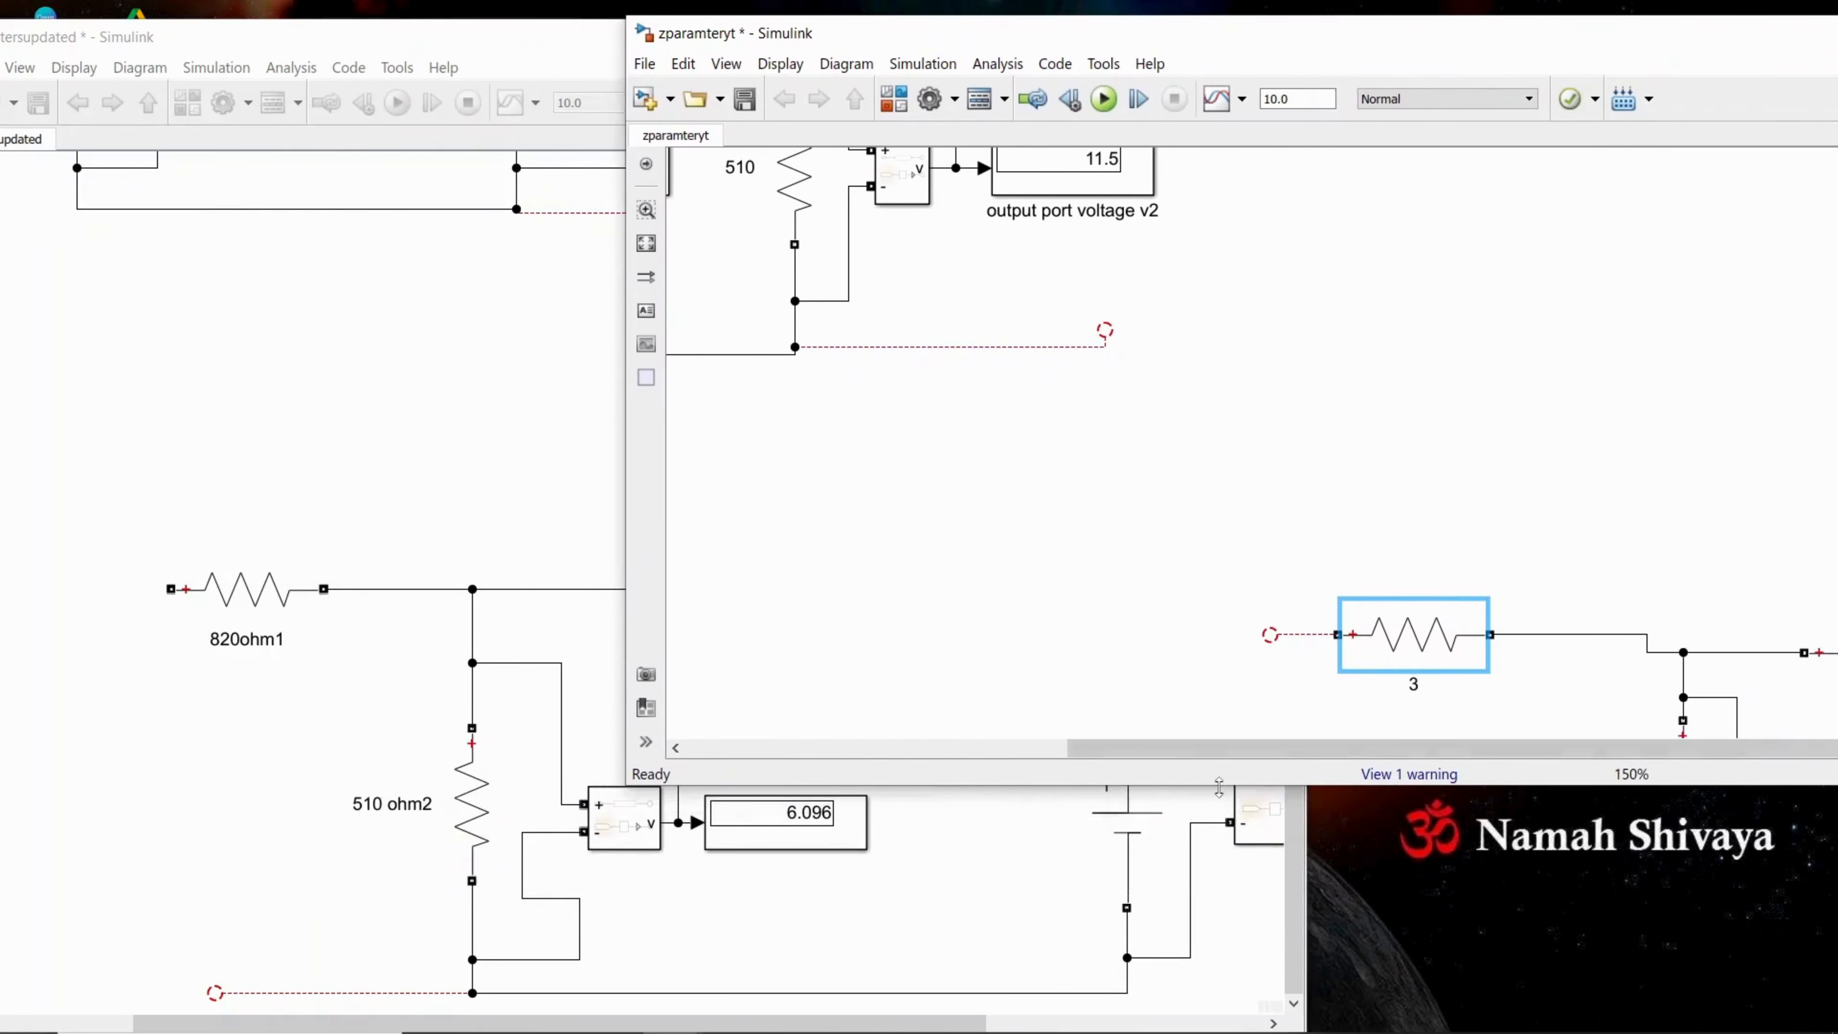
left_click_drag(1219, 787, 1219, 934)
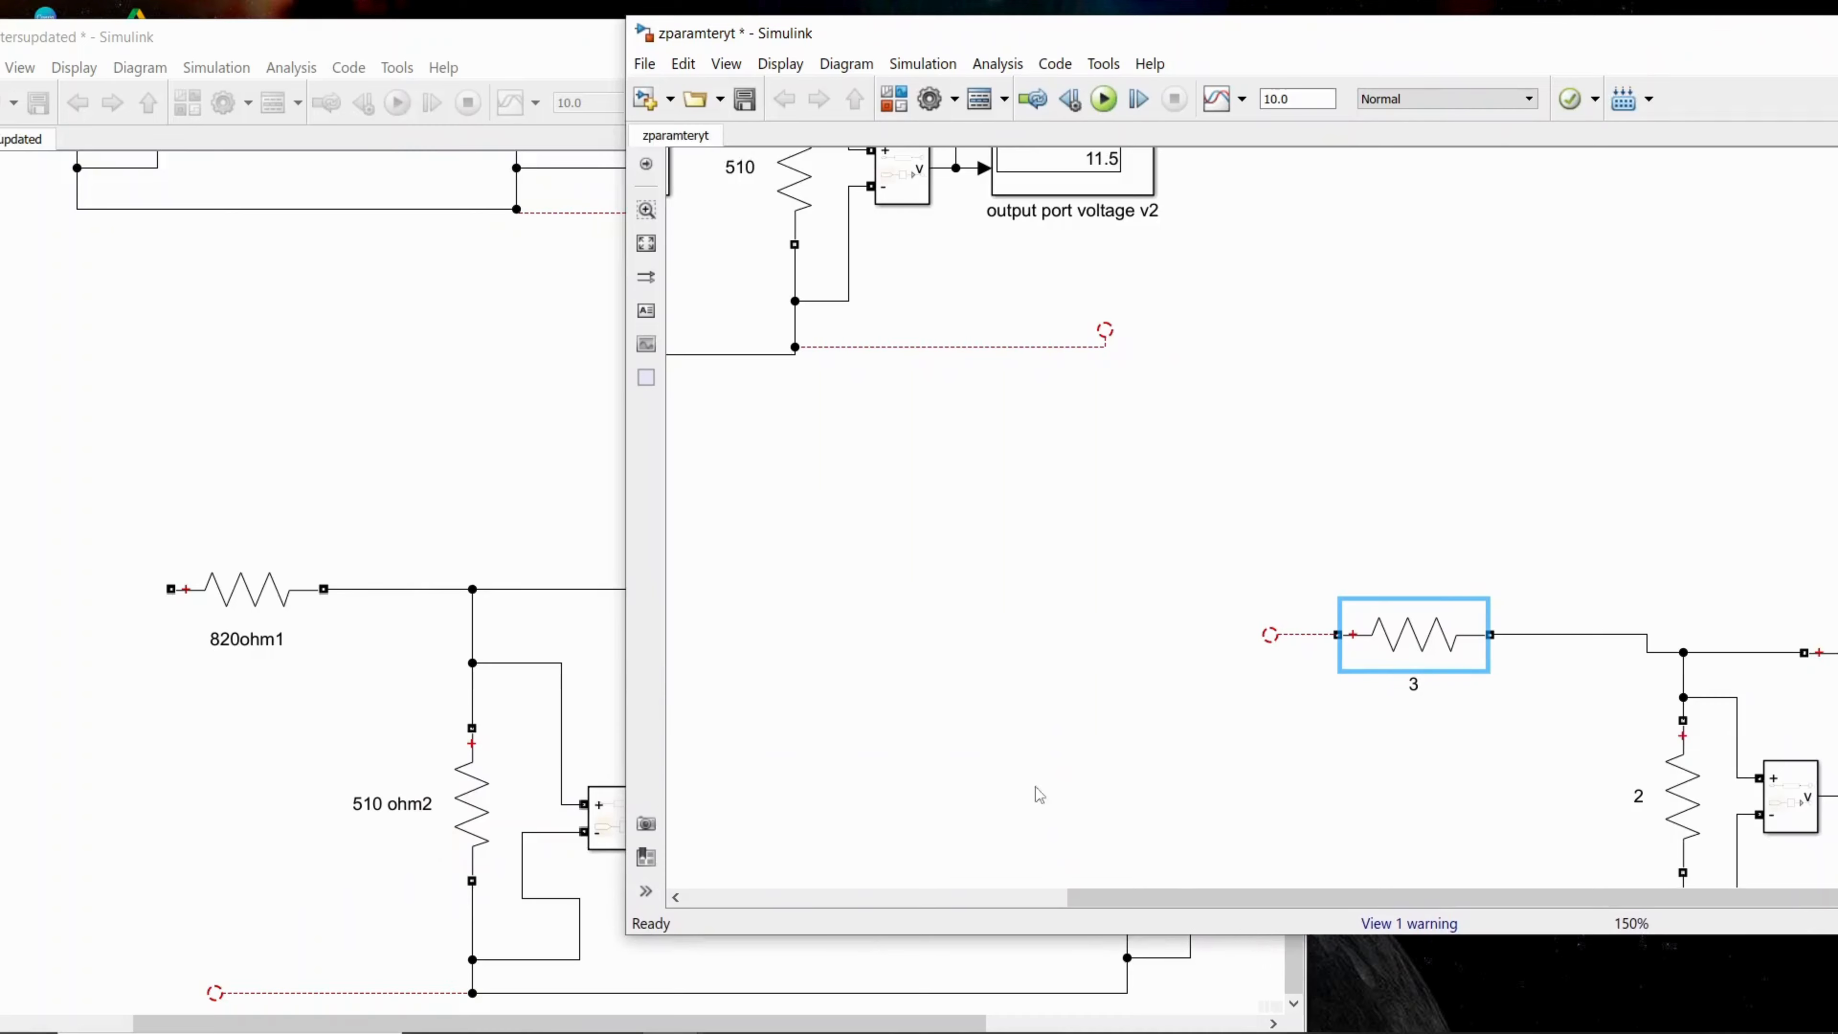
left_click_drag(626, 624, 1022, 660)
left_click_drag(1322, 621, 1053, 585)
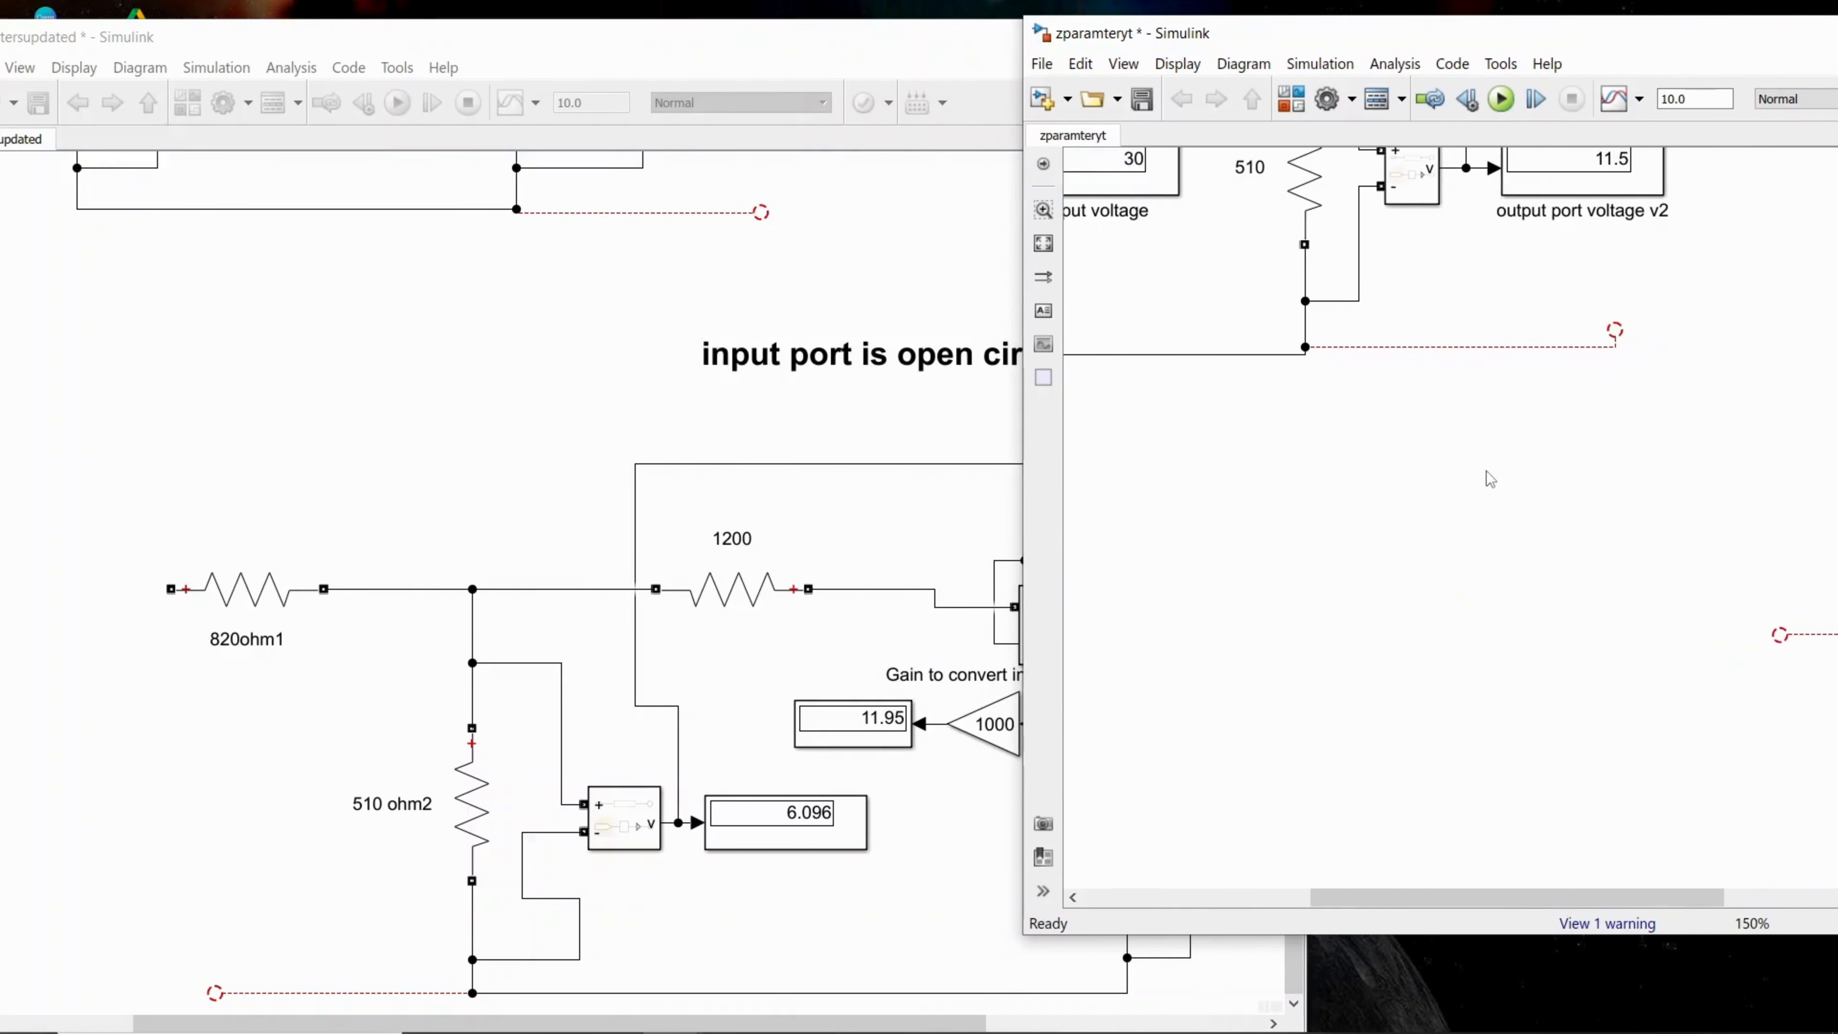
scroll(1381, 773, "down", 1)
Step: Examine the reference model's input-open-circuit section, including the current measurement, voltage source, output voltage measurement and Z12 and Z22 dividers
left_click(644, 456)
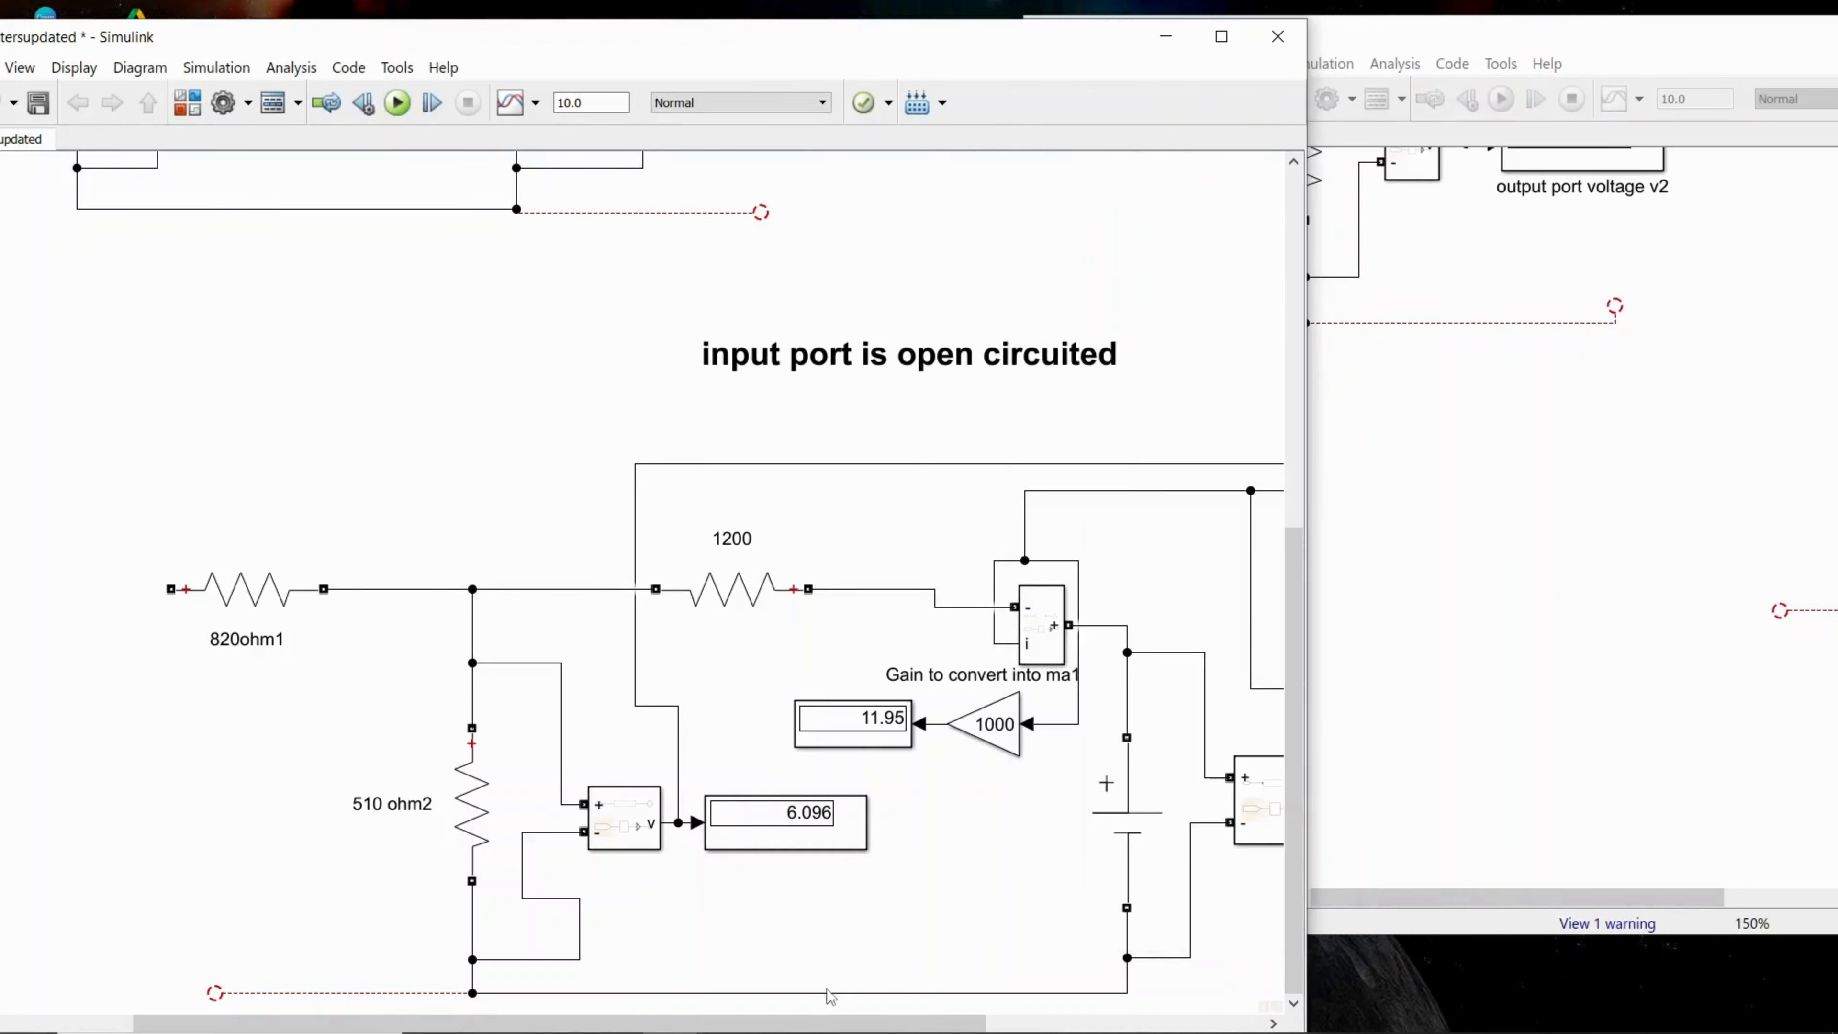
left_click_drag(945, 1024, 1200, 1025)
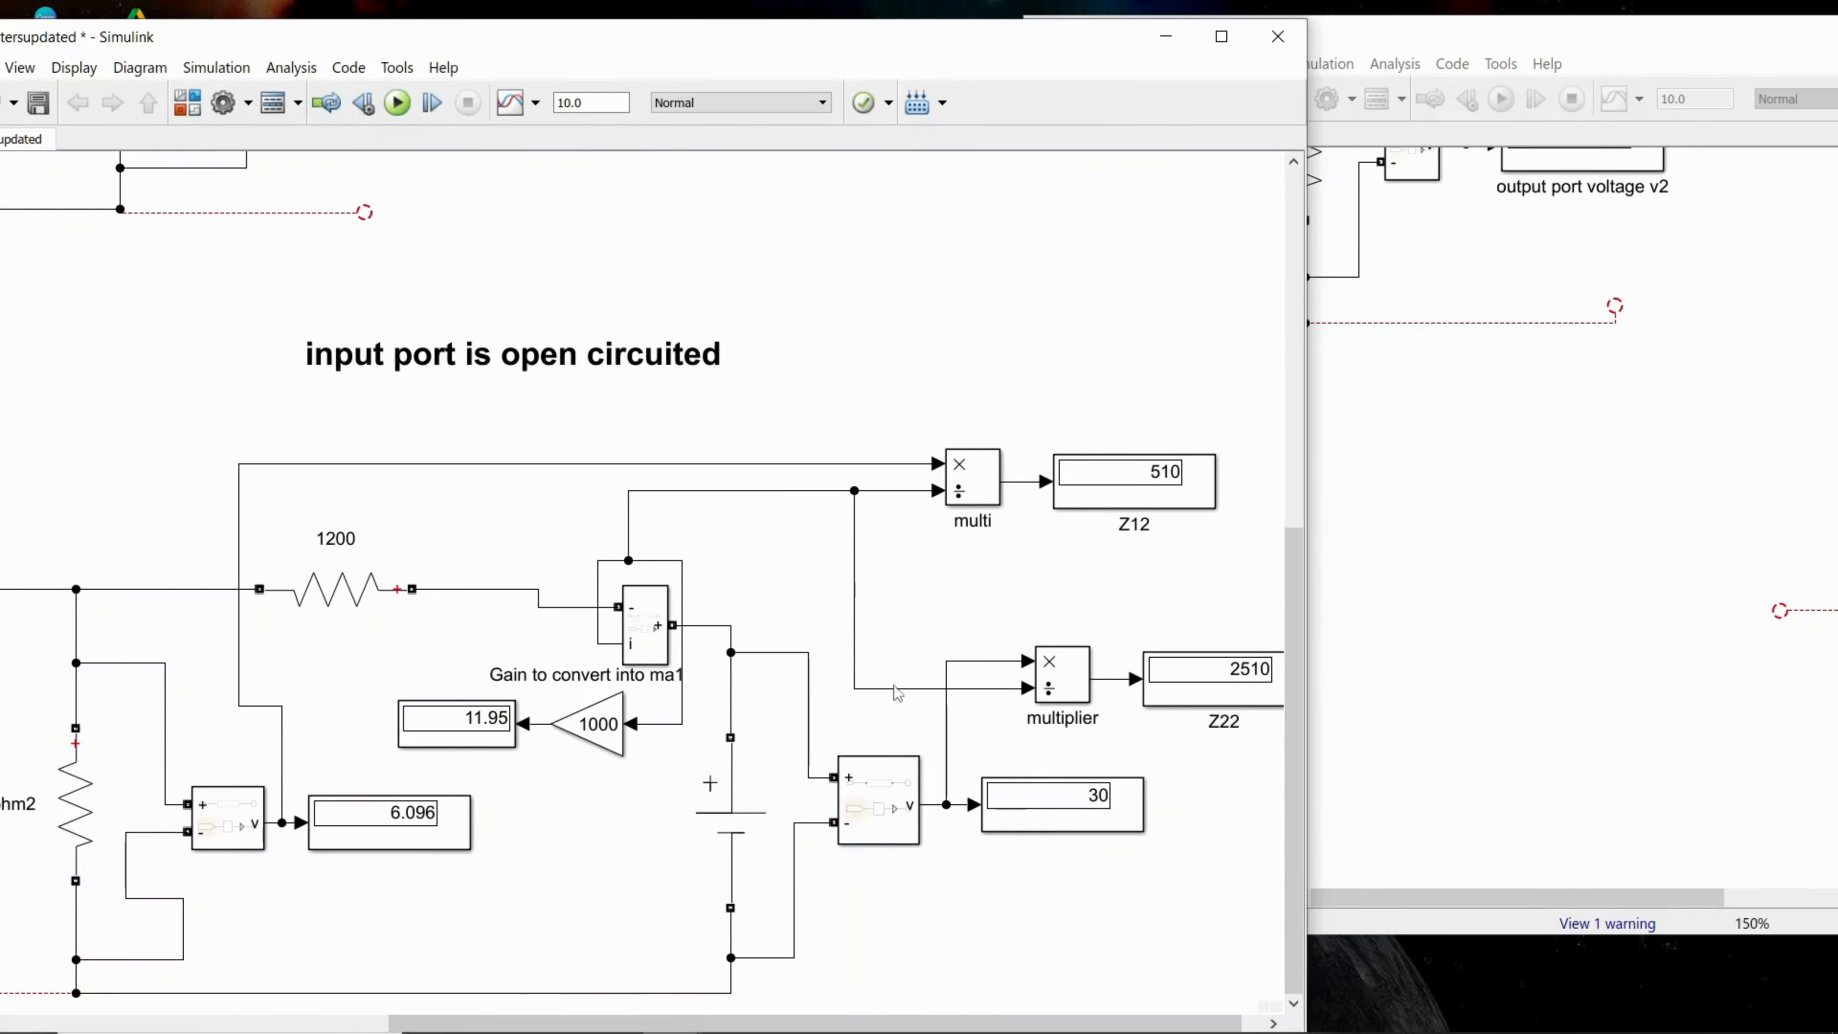
left_click(716, 749)
left_click(874, 836)
Step: Return to the zparamteryt model, maximize its window and copy the current measurement block from the original circuit
left_click(1466, 840)
left_click_drag(1469, 897, 1600, 897)
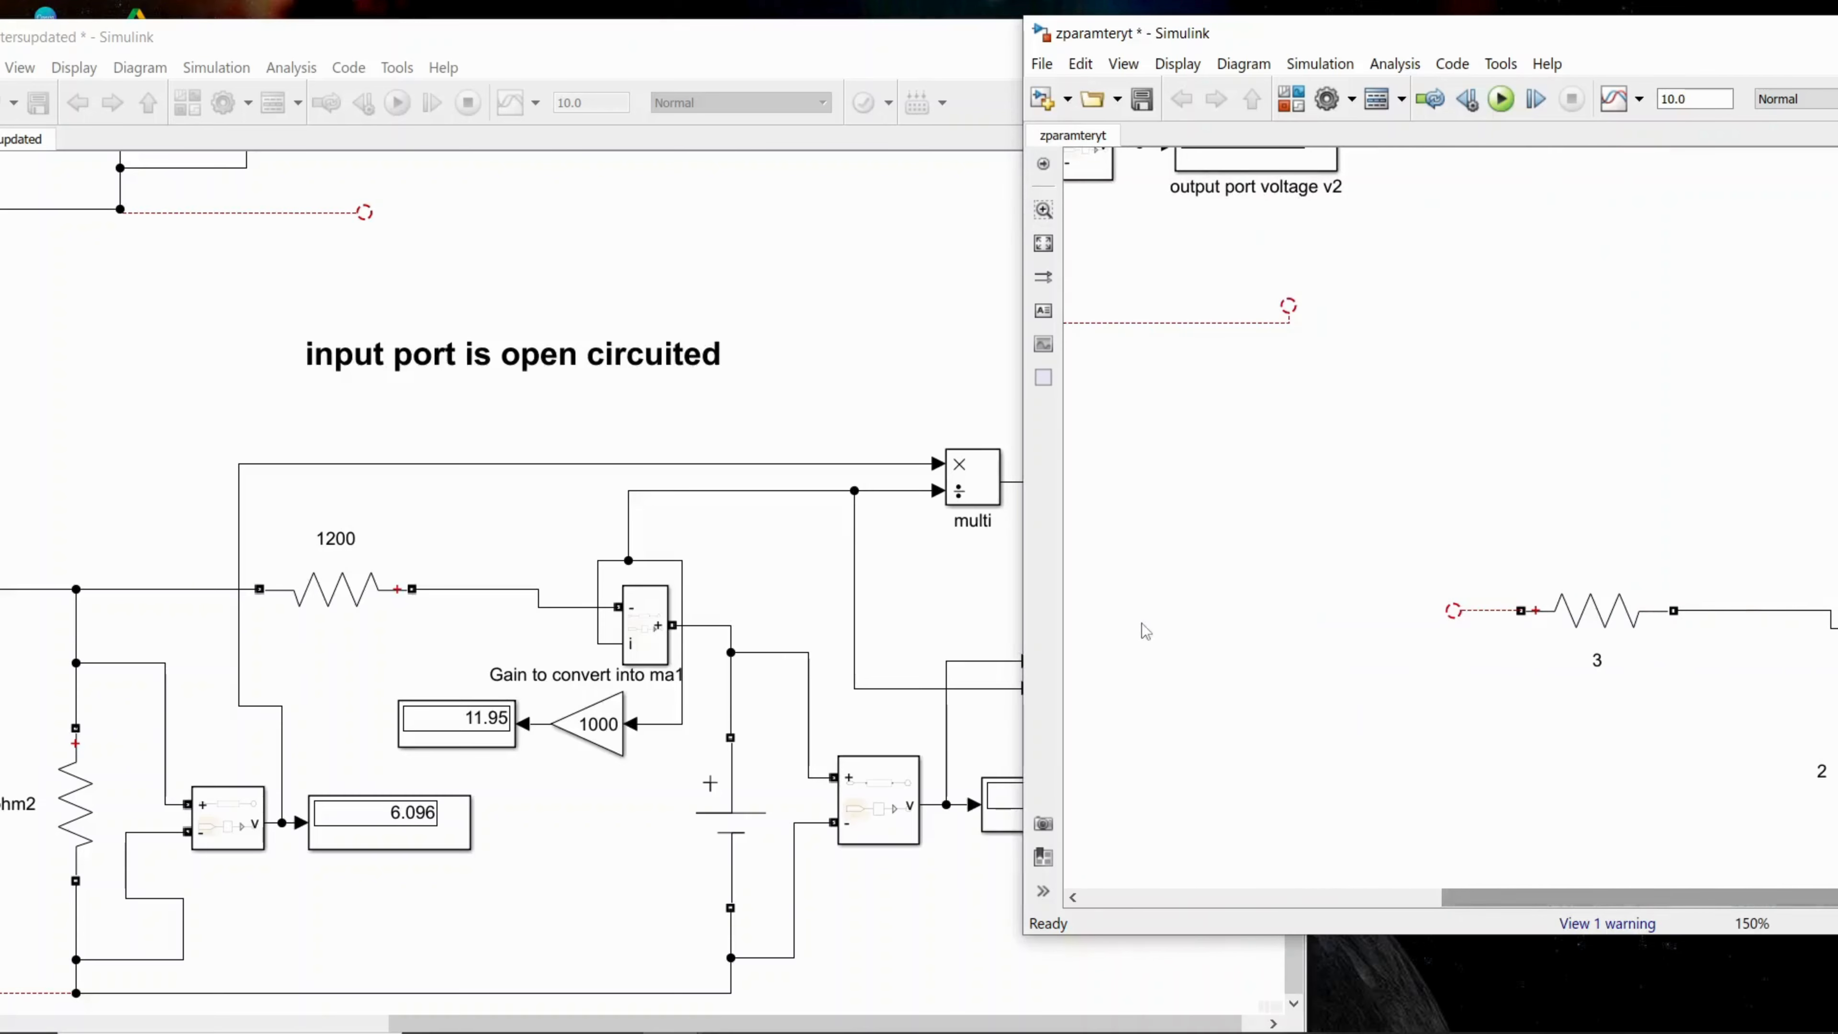
left_click_drag(1021, 604, 491, 604)
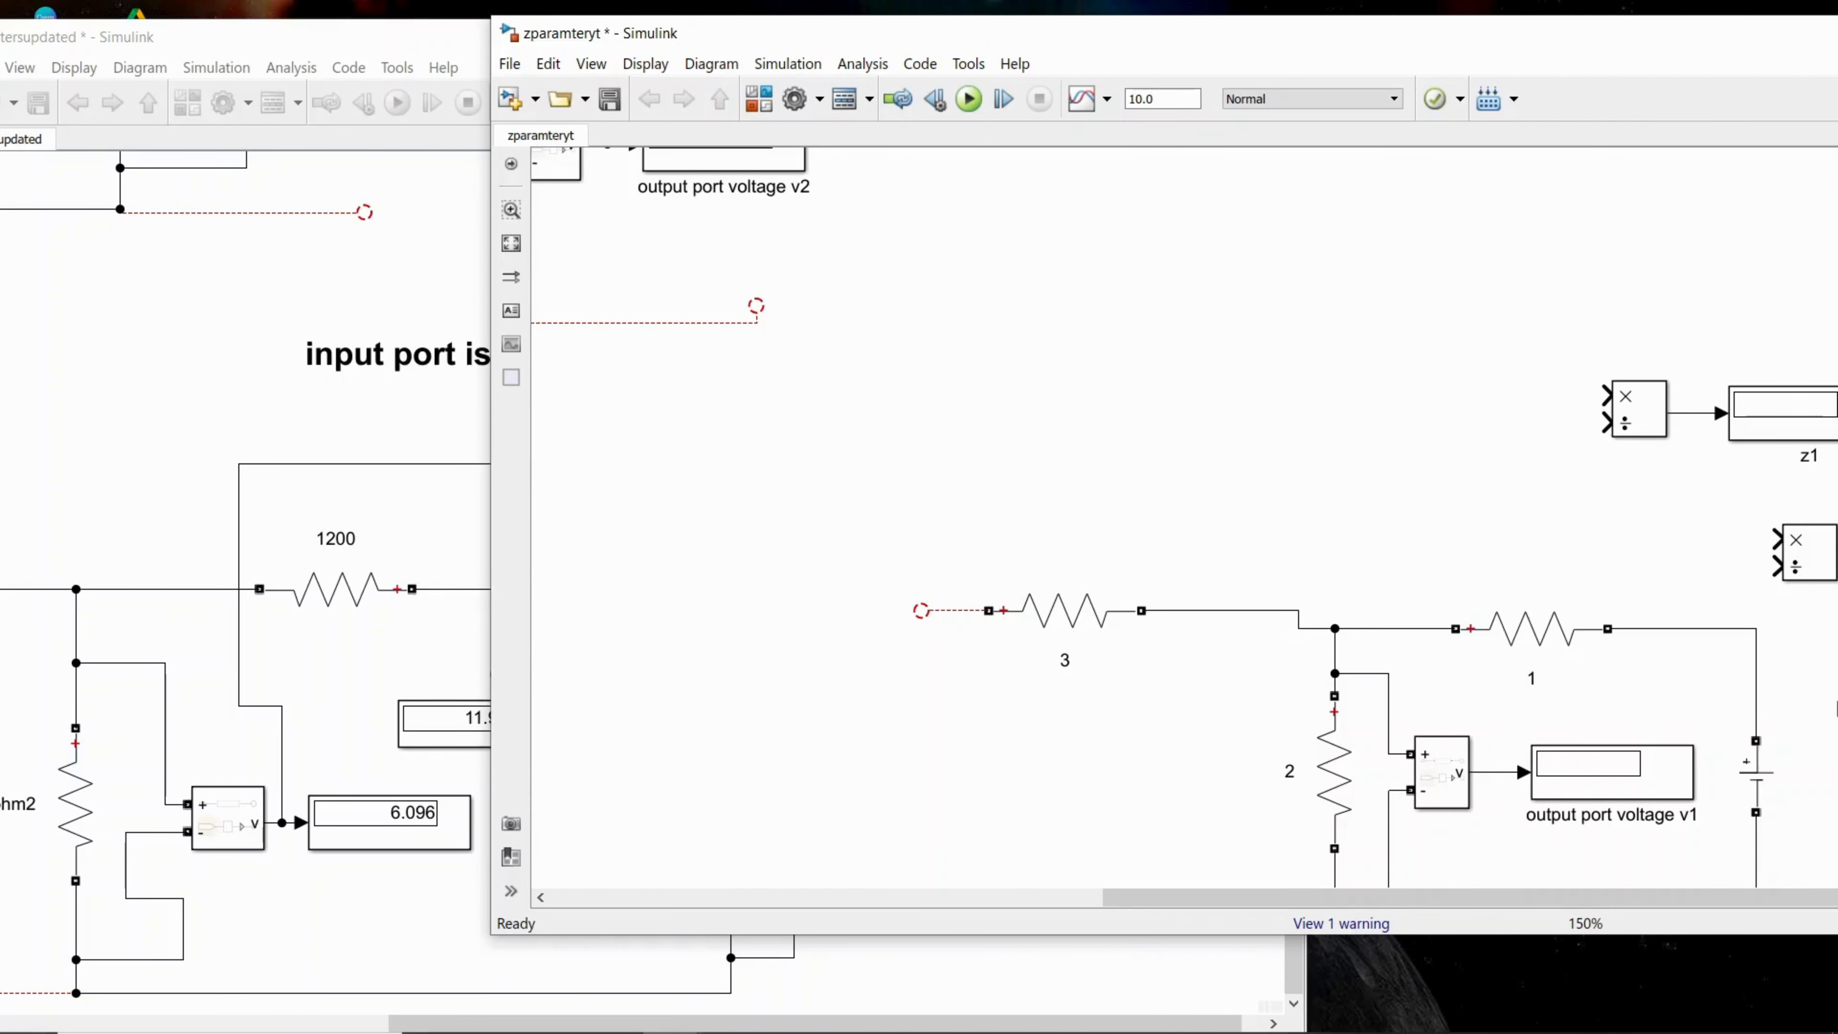
left_click_drag(1178, 49, 923, 70)
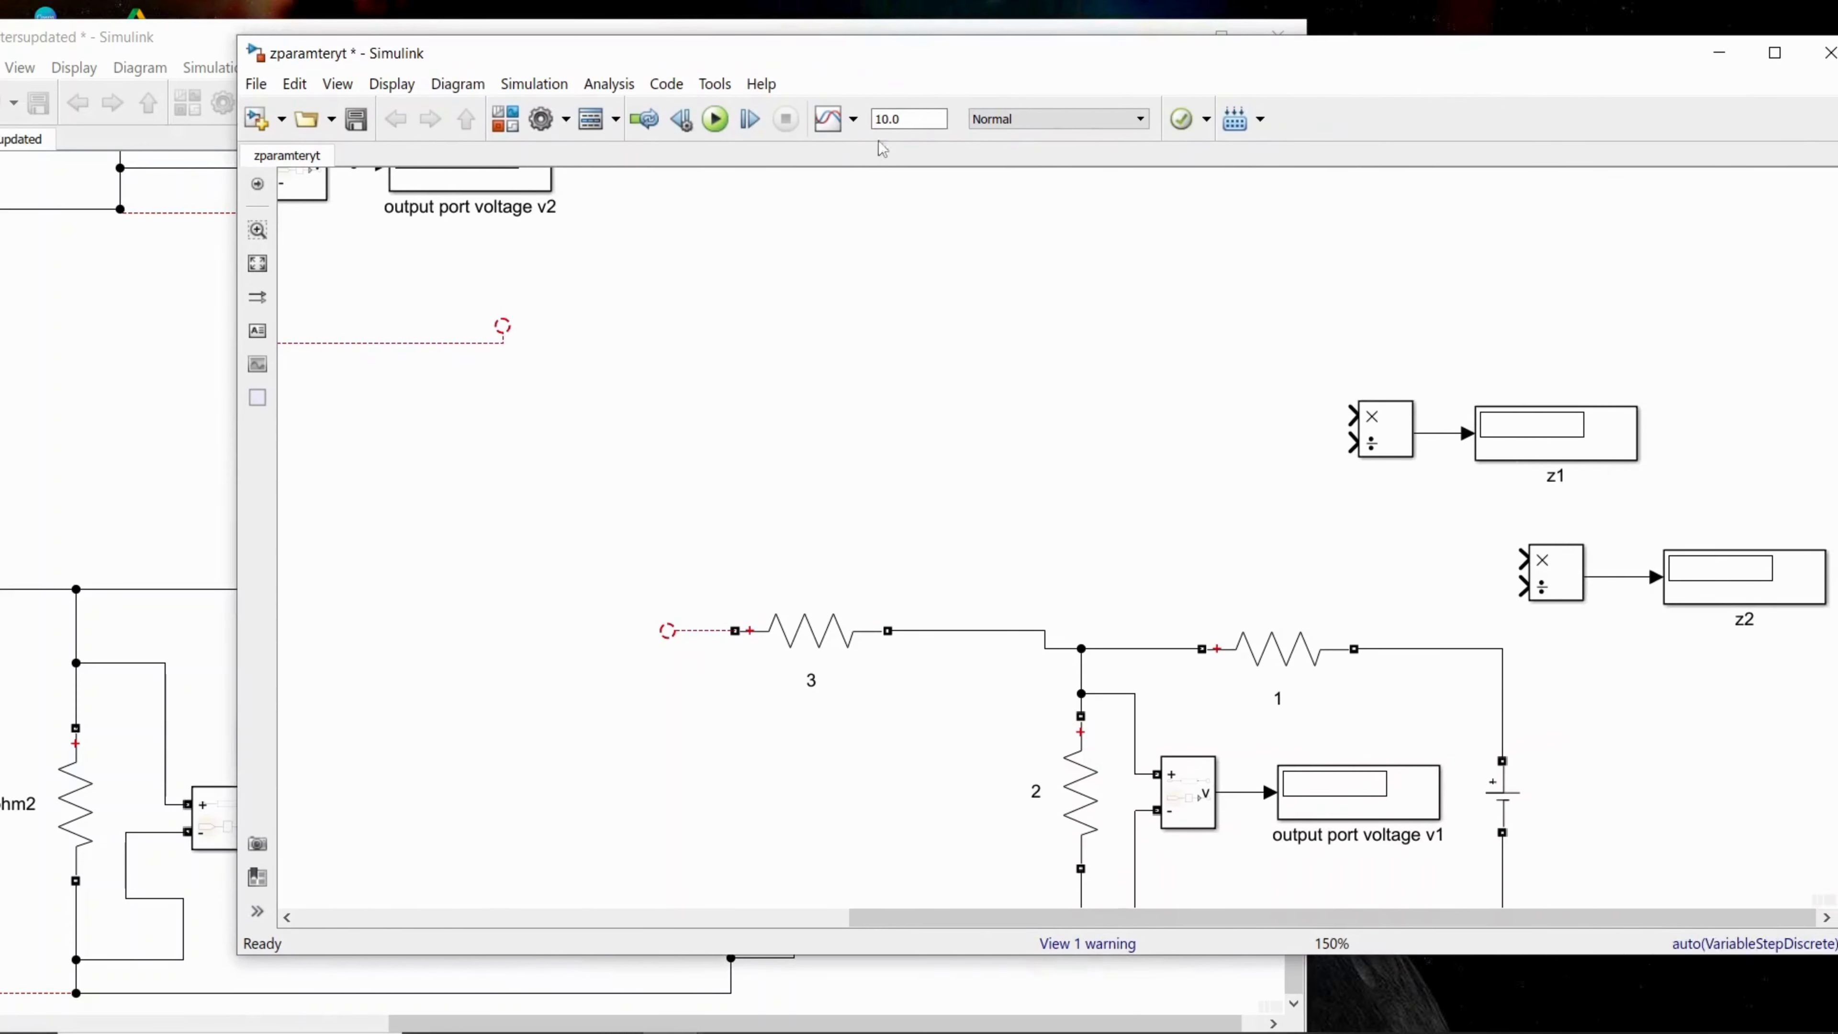
left_click_drag(1244, 54, 947, 49)
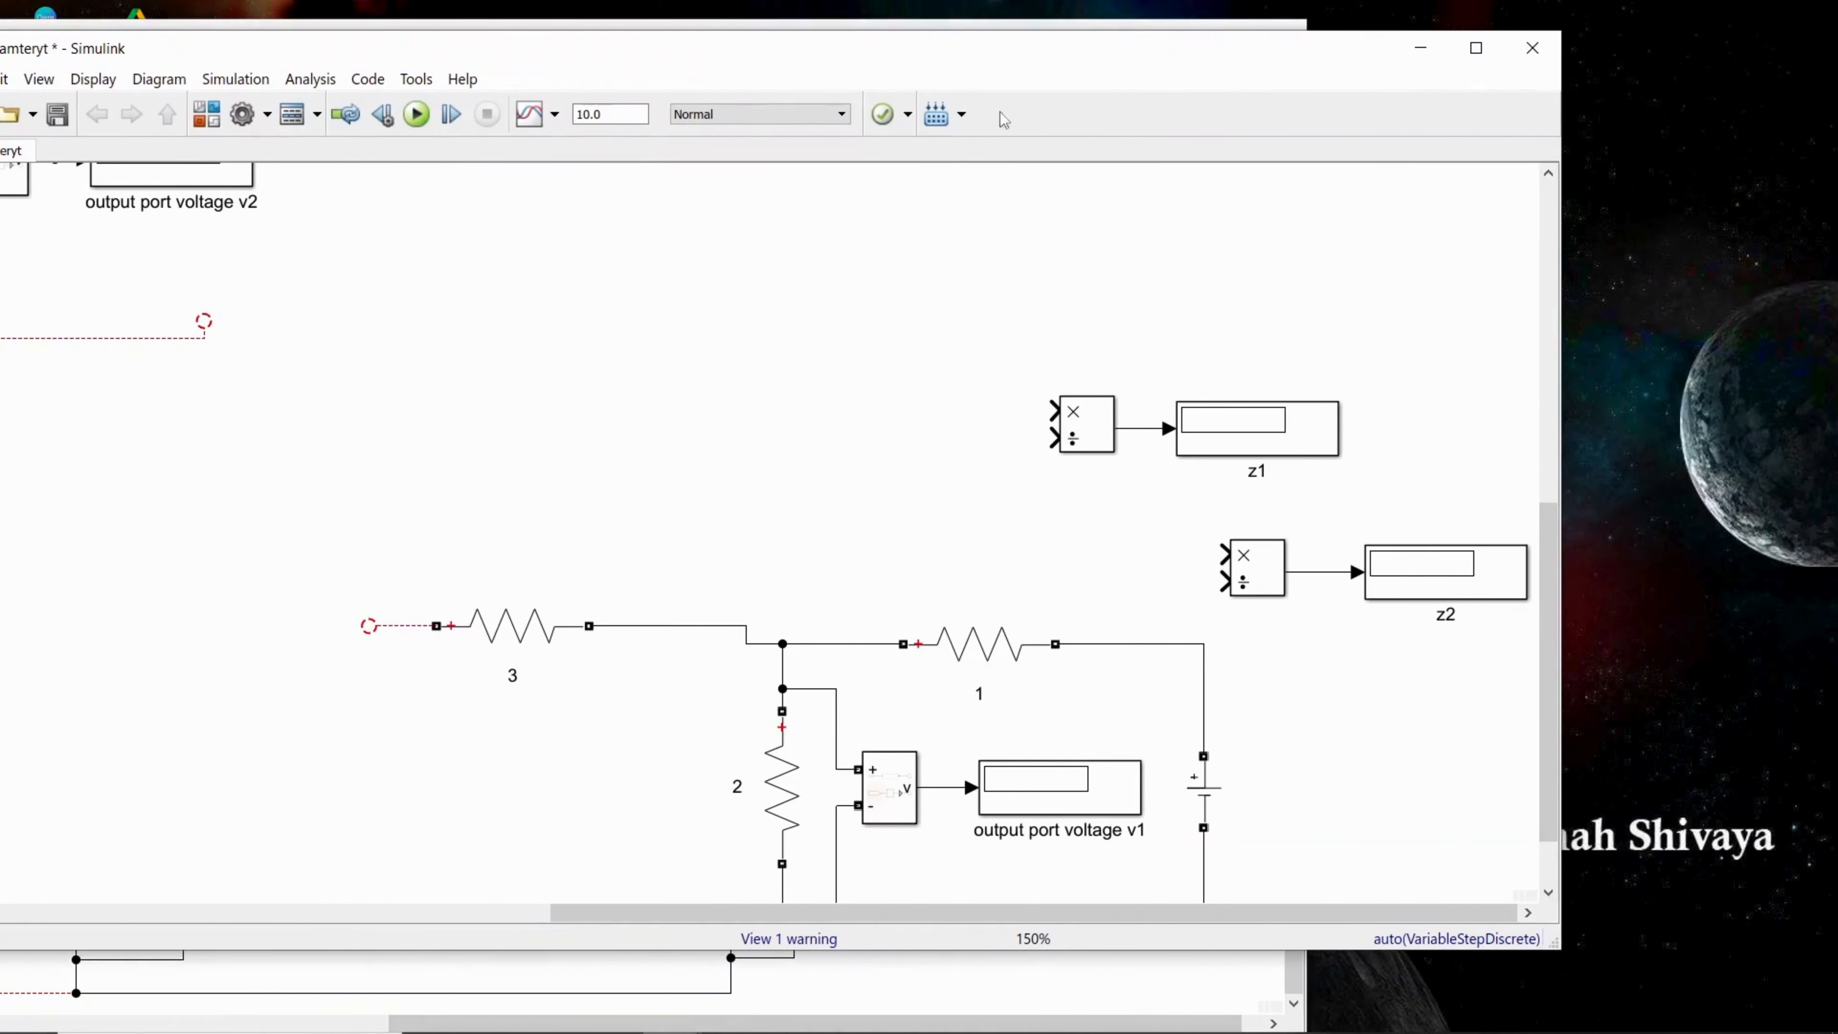
left_click_drag(1549, 595, 1551, 365)
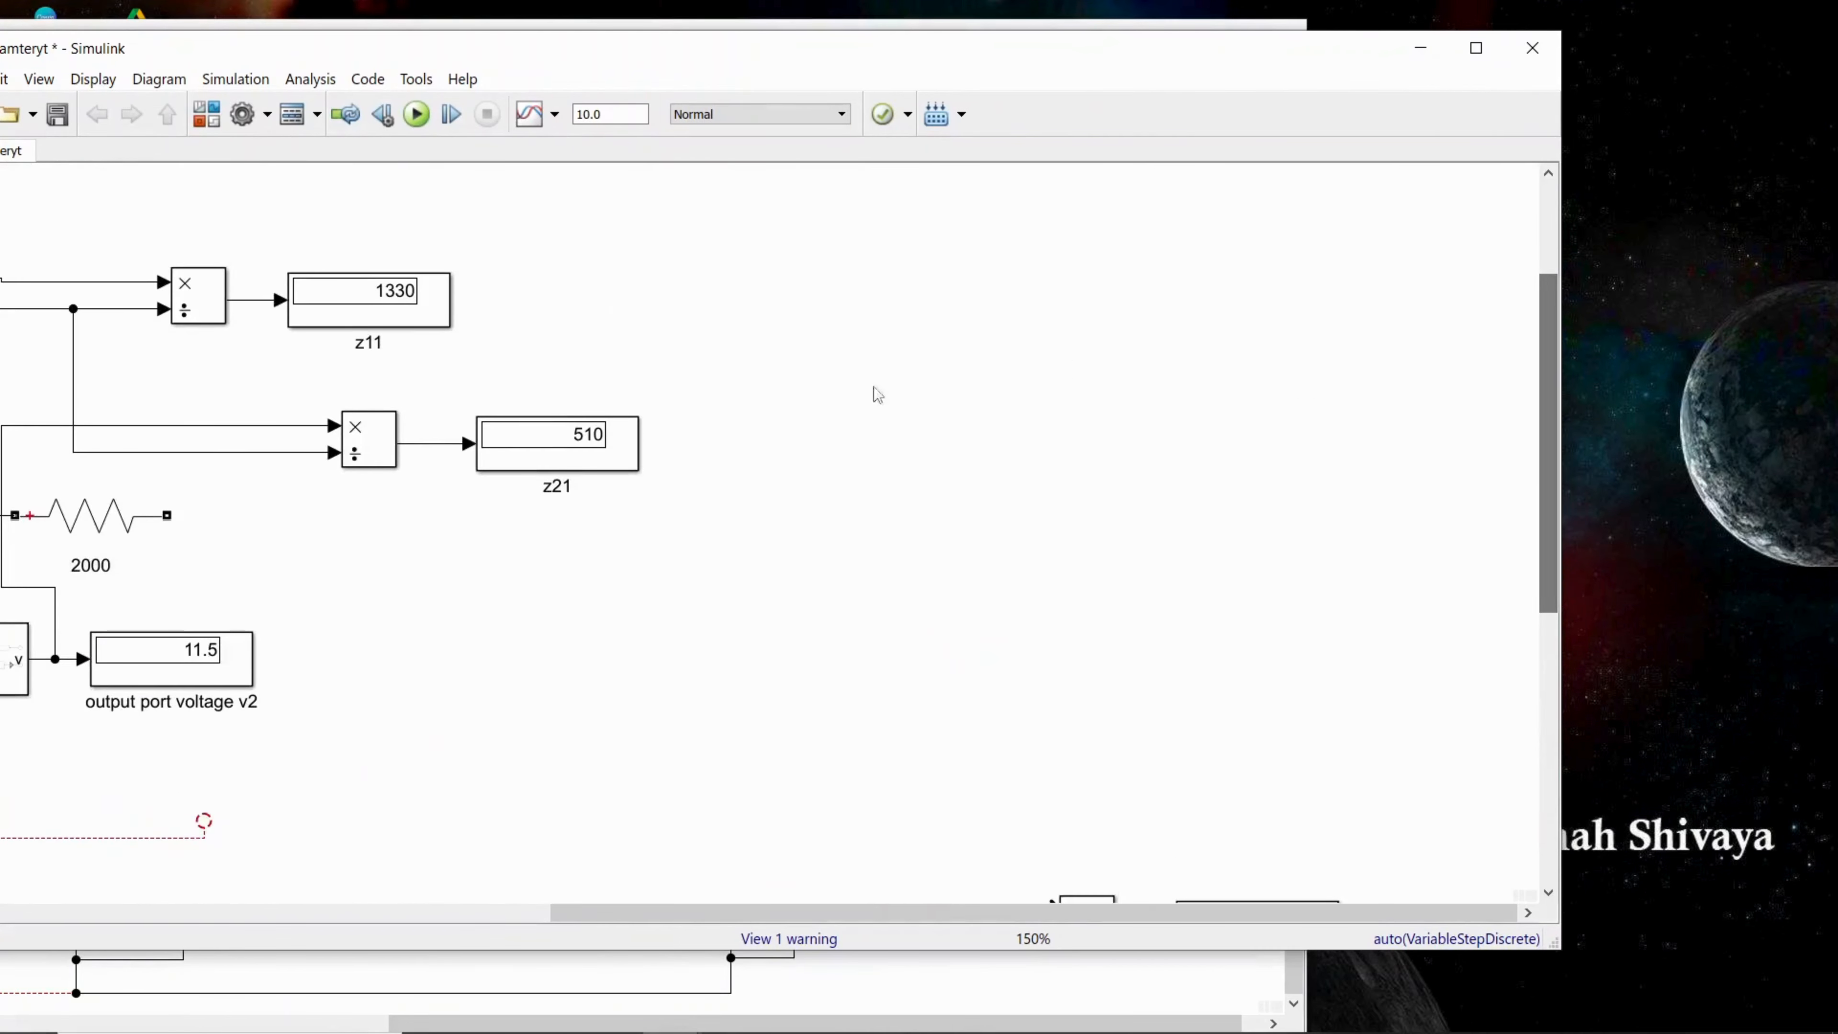
left_click_drag(810, 914, 449, 913)
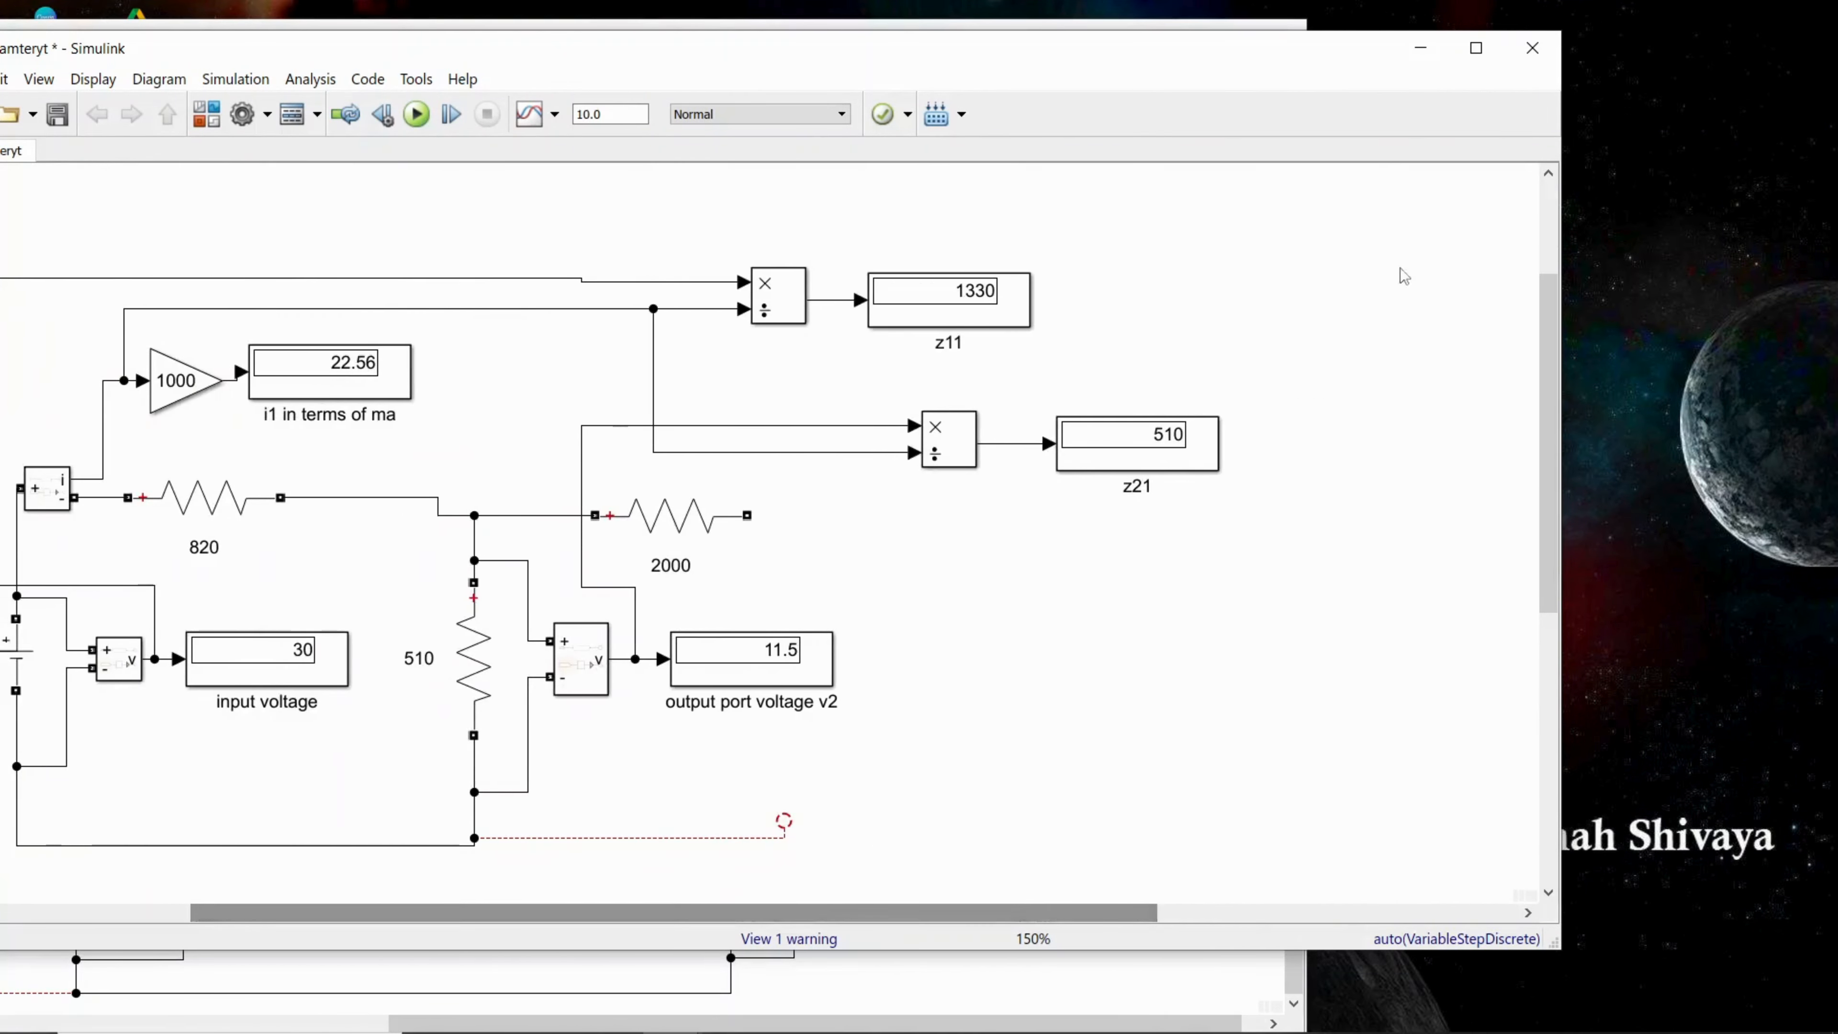
left_click(1476, 48)
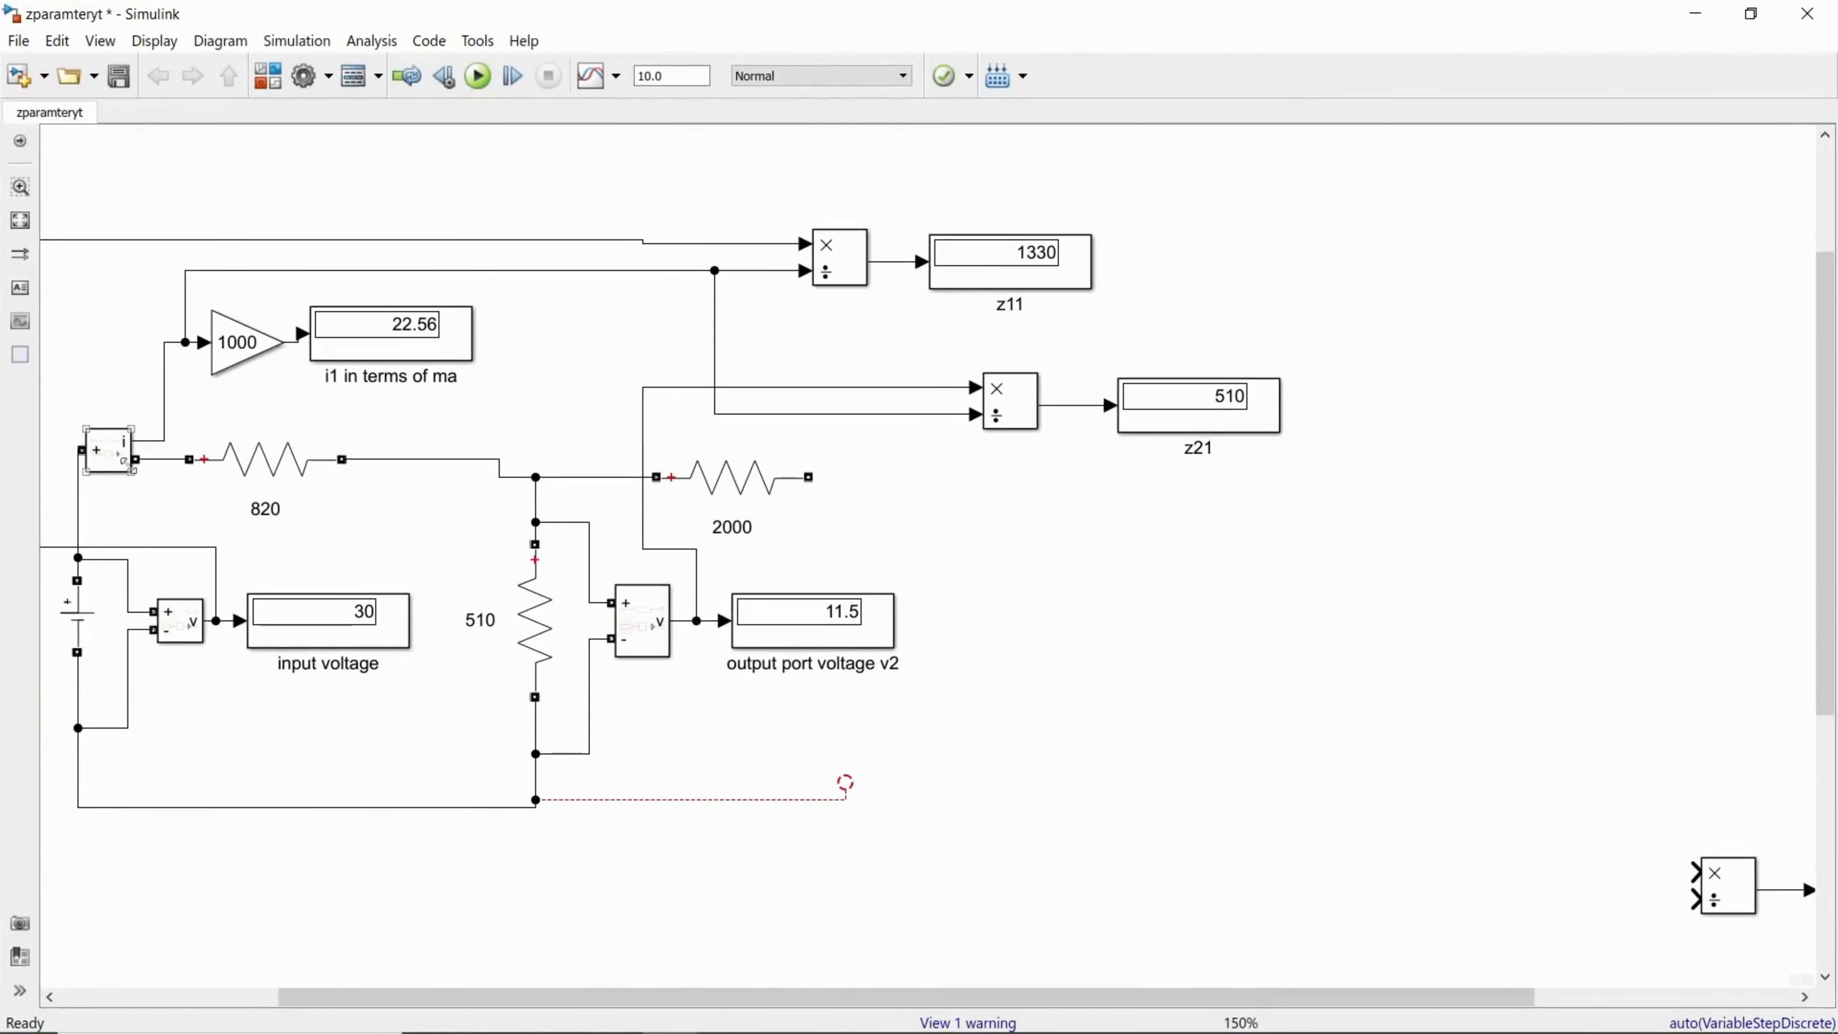
left_click(122, 459)
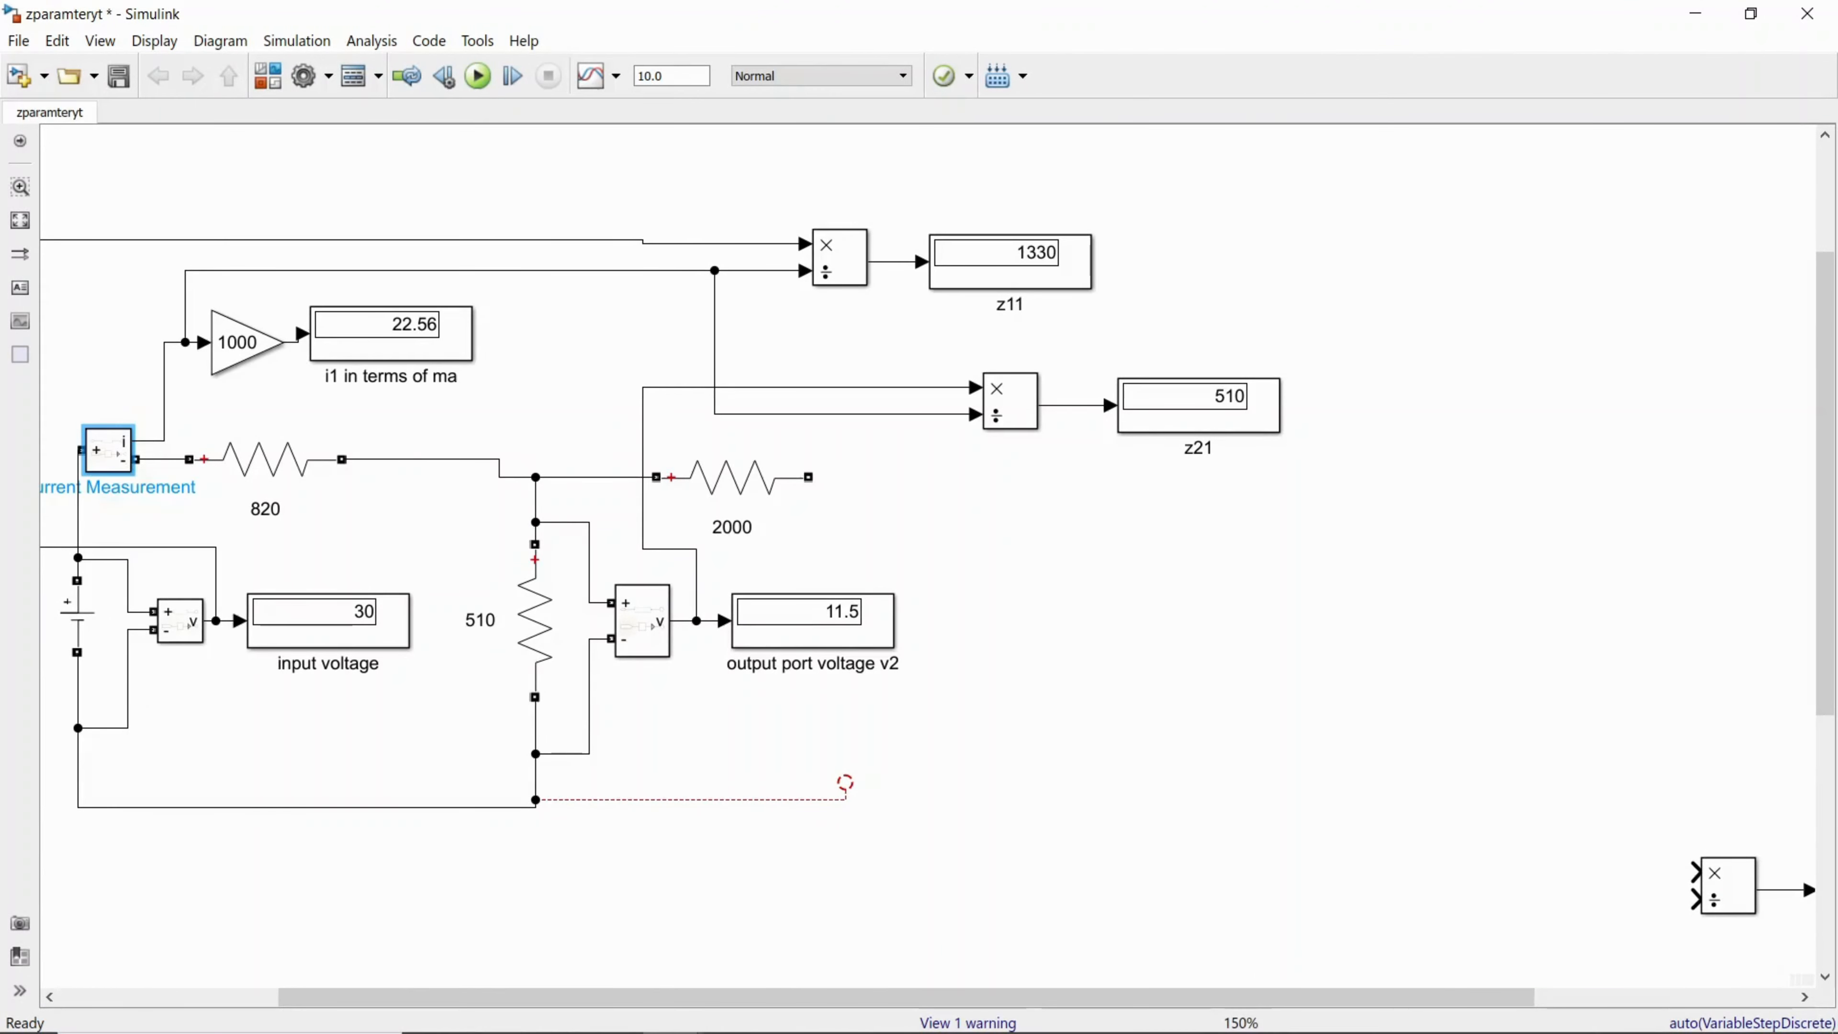
left_click(1353, 958)
Step: Delete the wire between resistor 1 and the DC source in the copied circuit and paste the current measurement there
left_click_drag(1329, 1001, 1592, 1001)
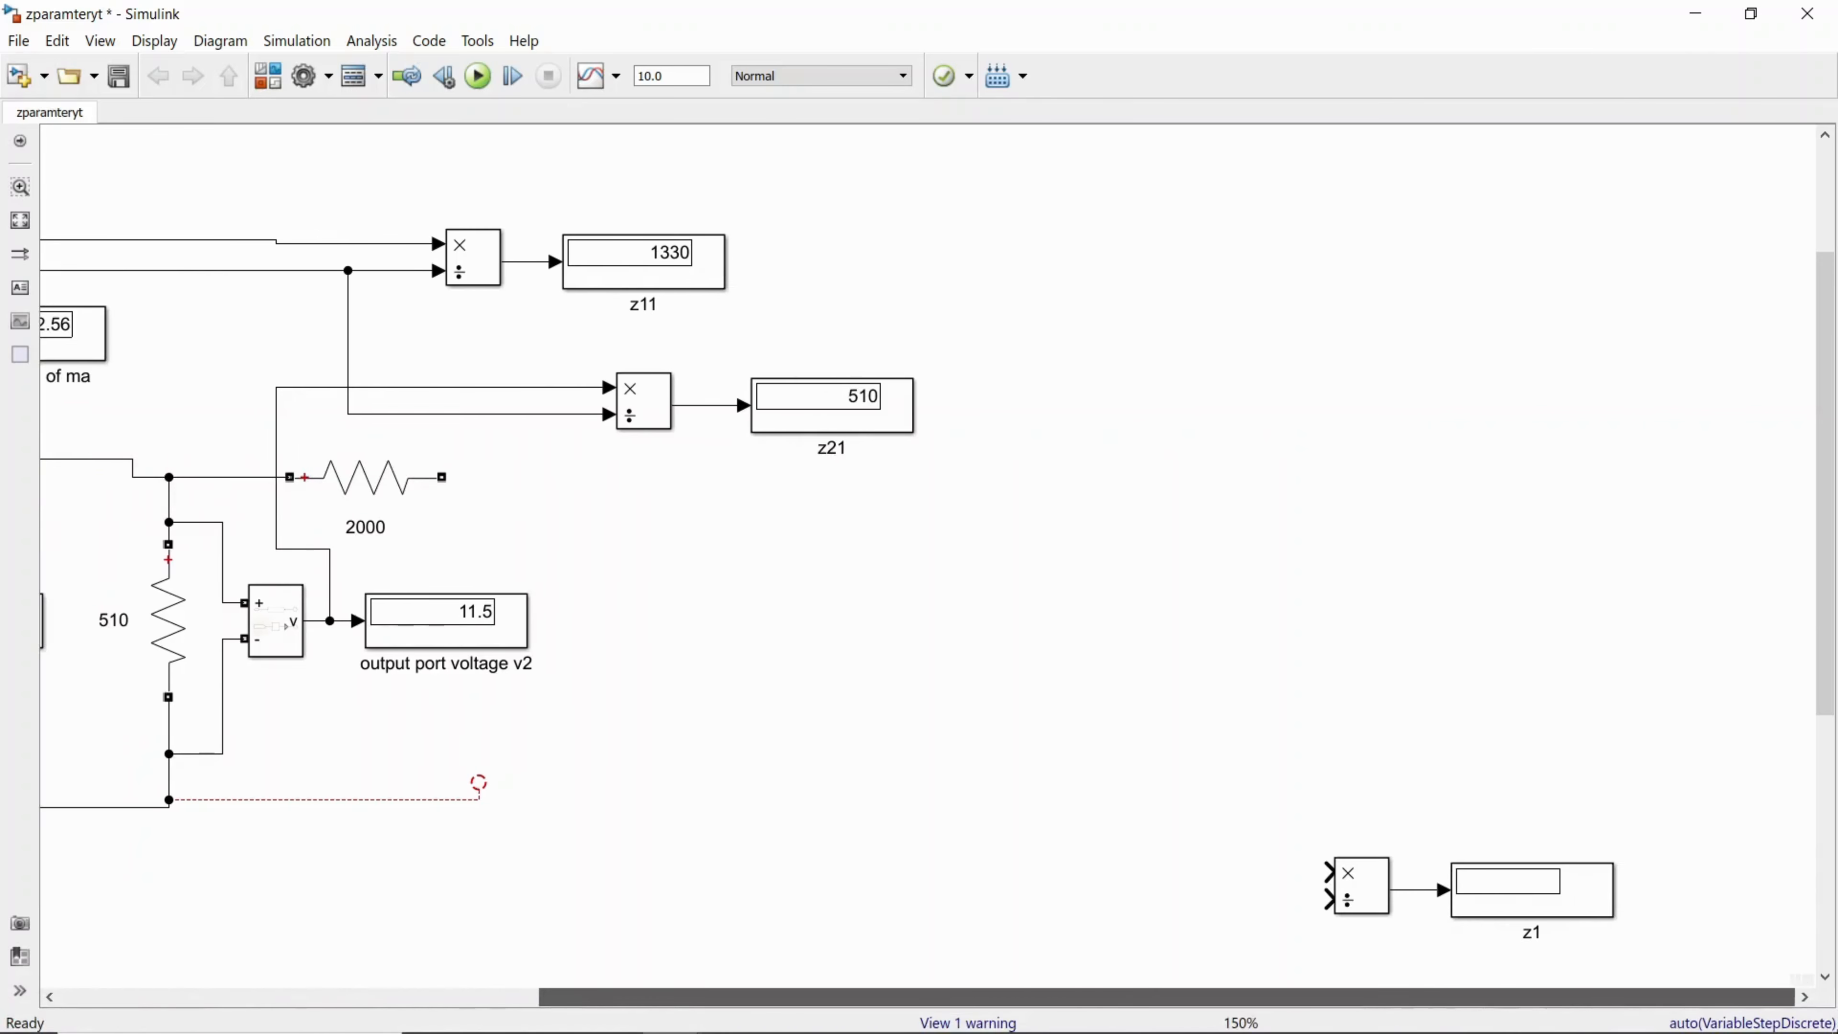
left_click_drag(1829, 678, 1831, 898)
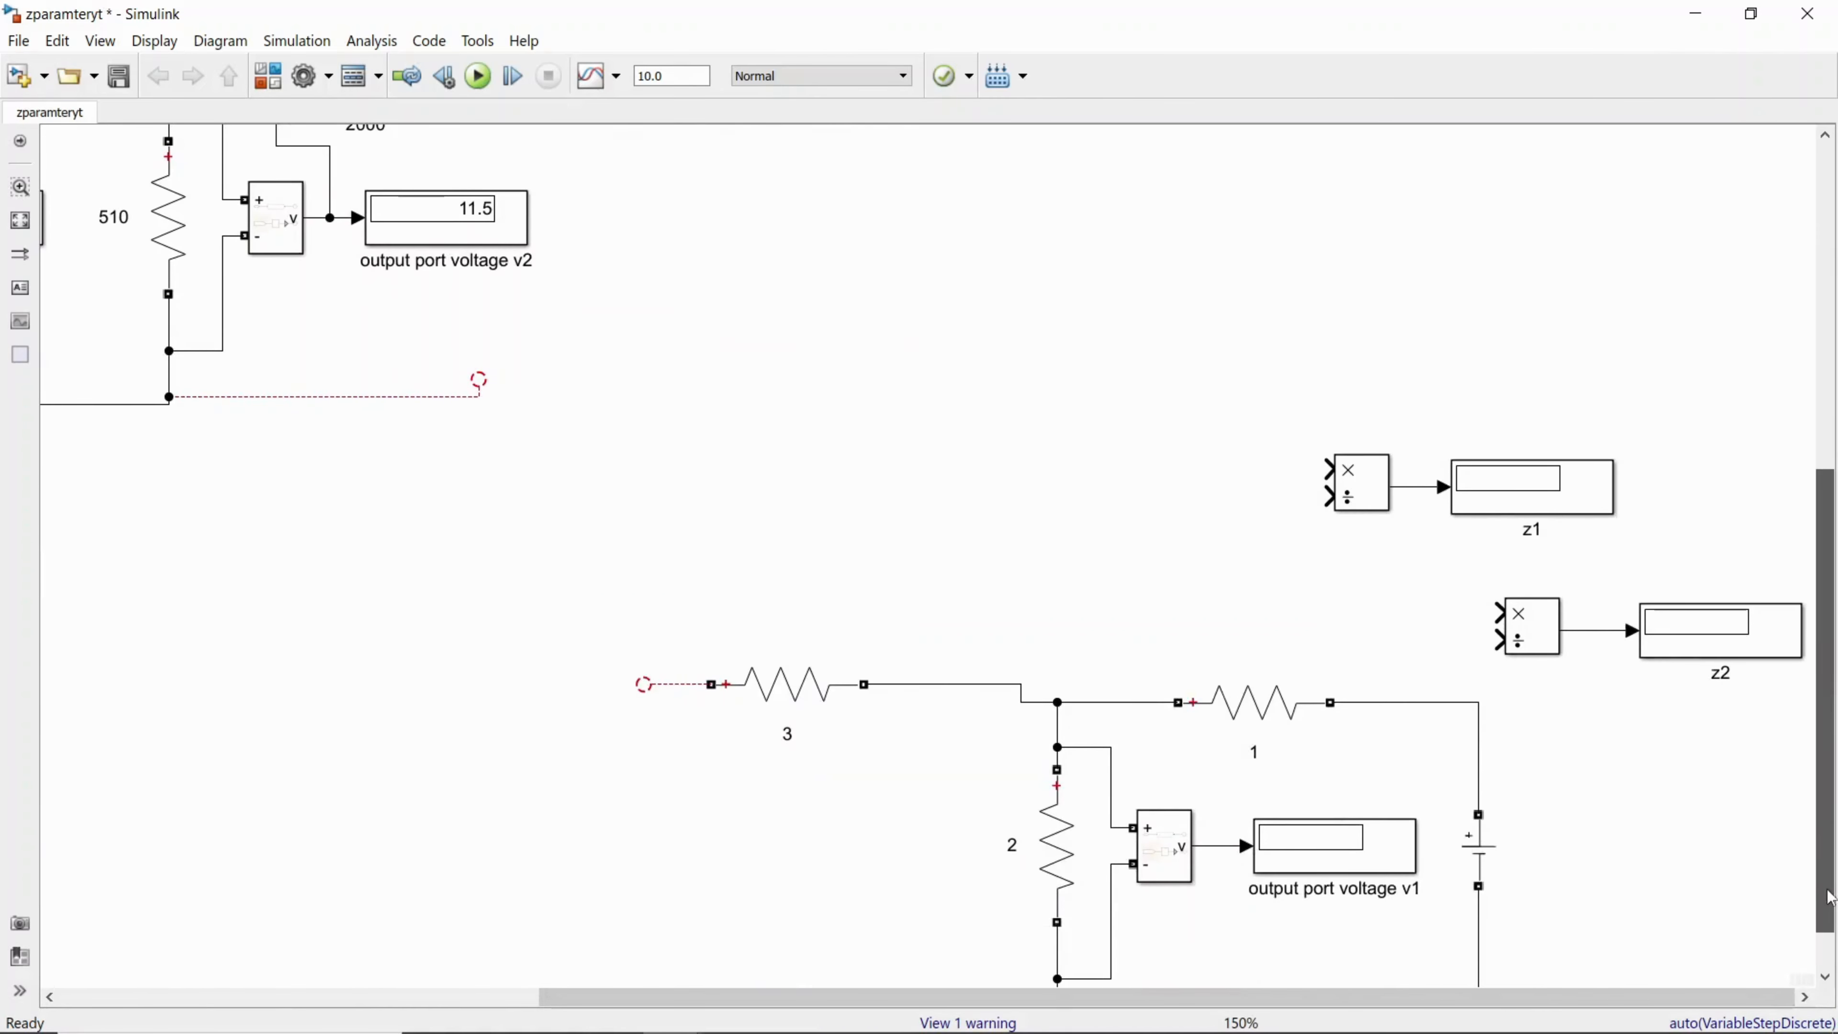
left_click_drag(1264, 369, 1786, 654)
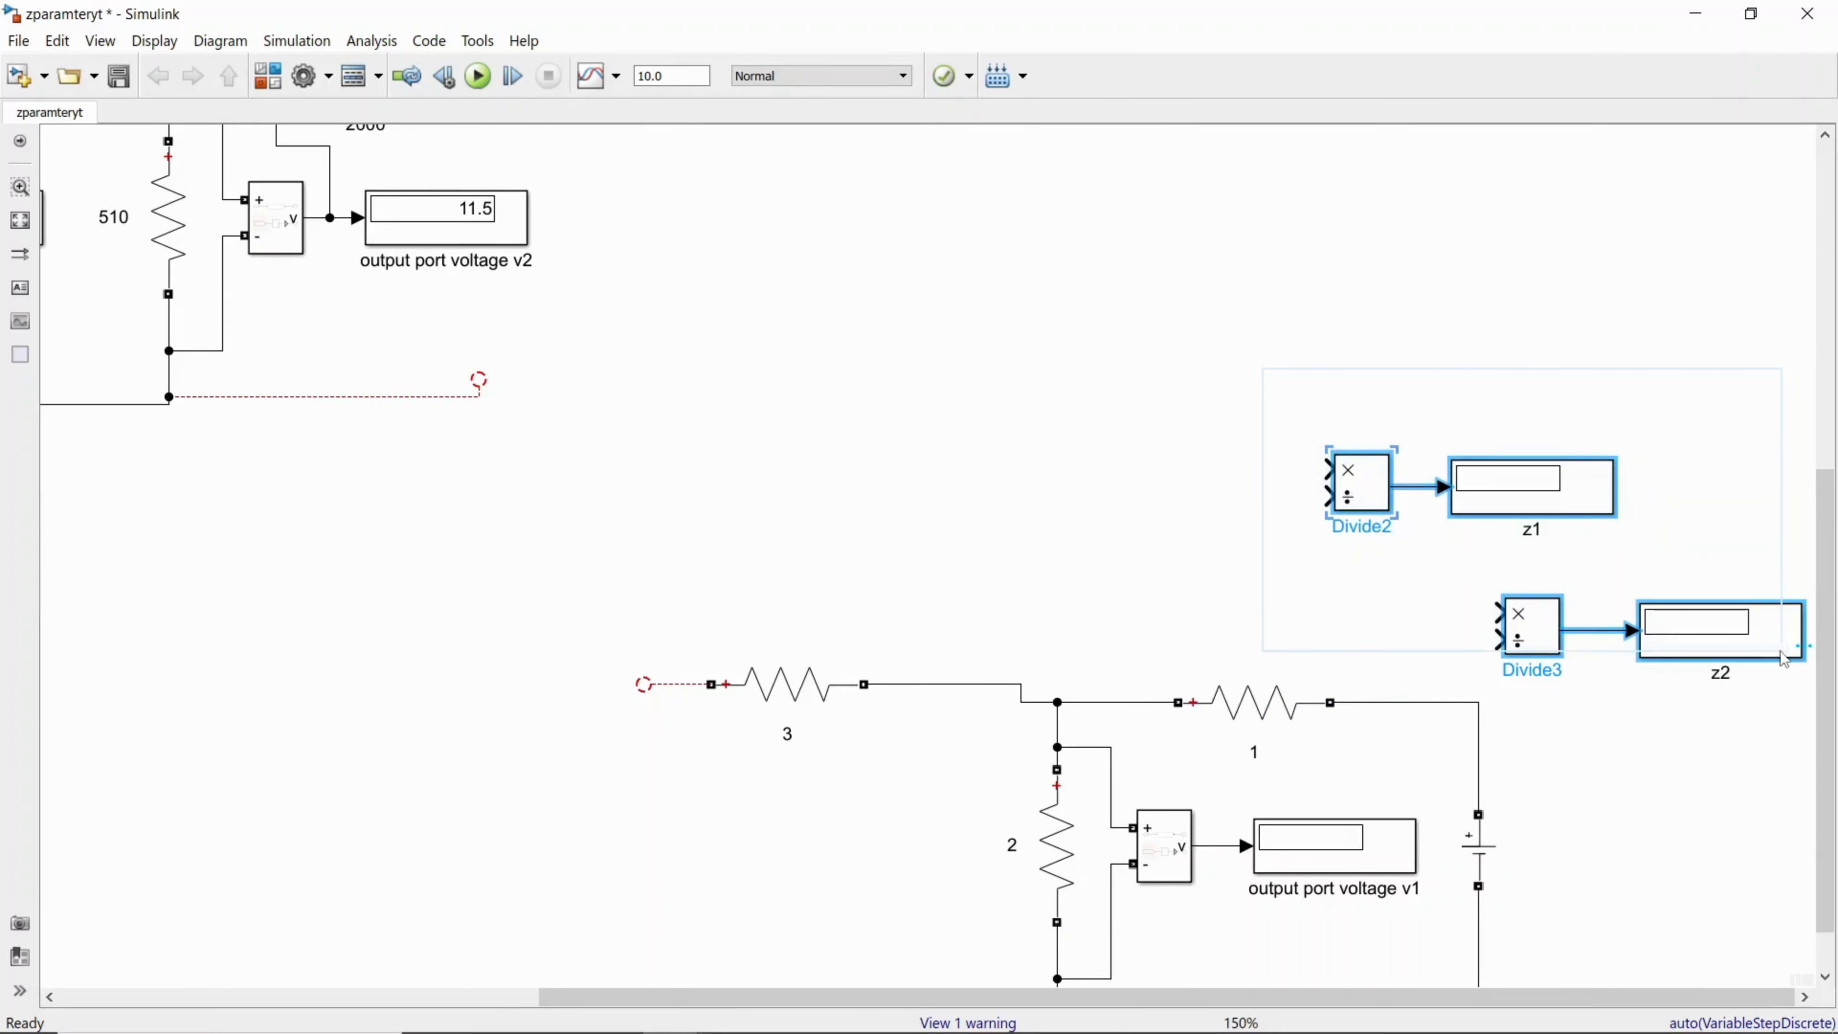
left_click(1436, 711)
left_click(1436, 707)
key("Delete")
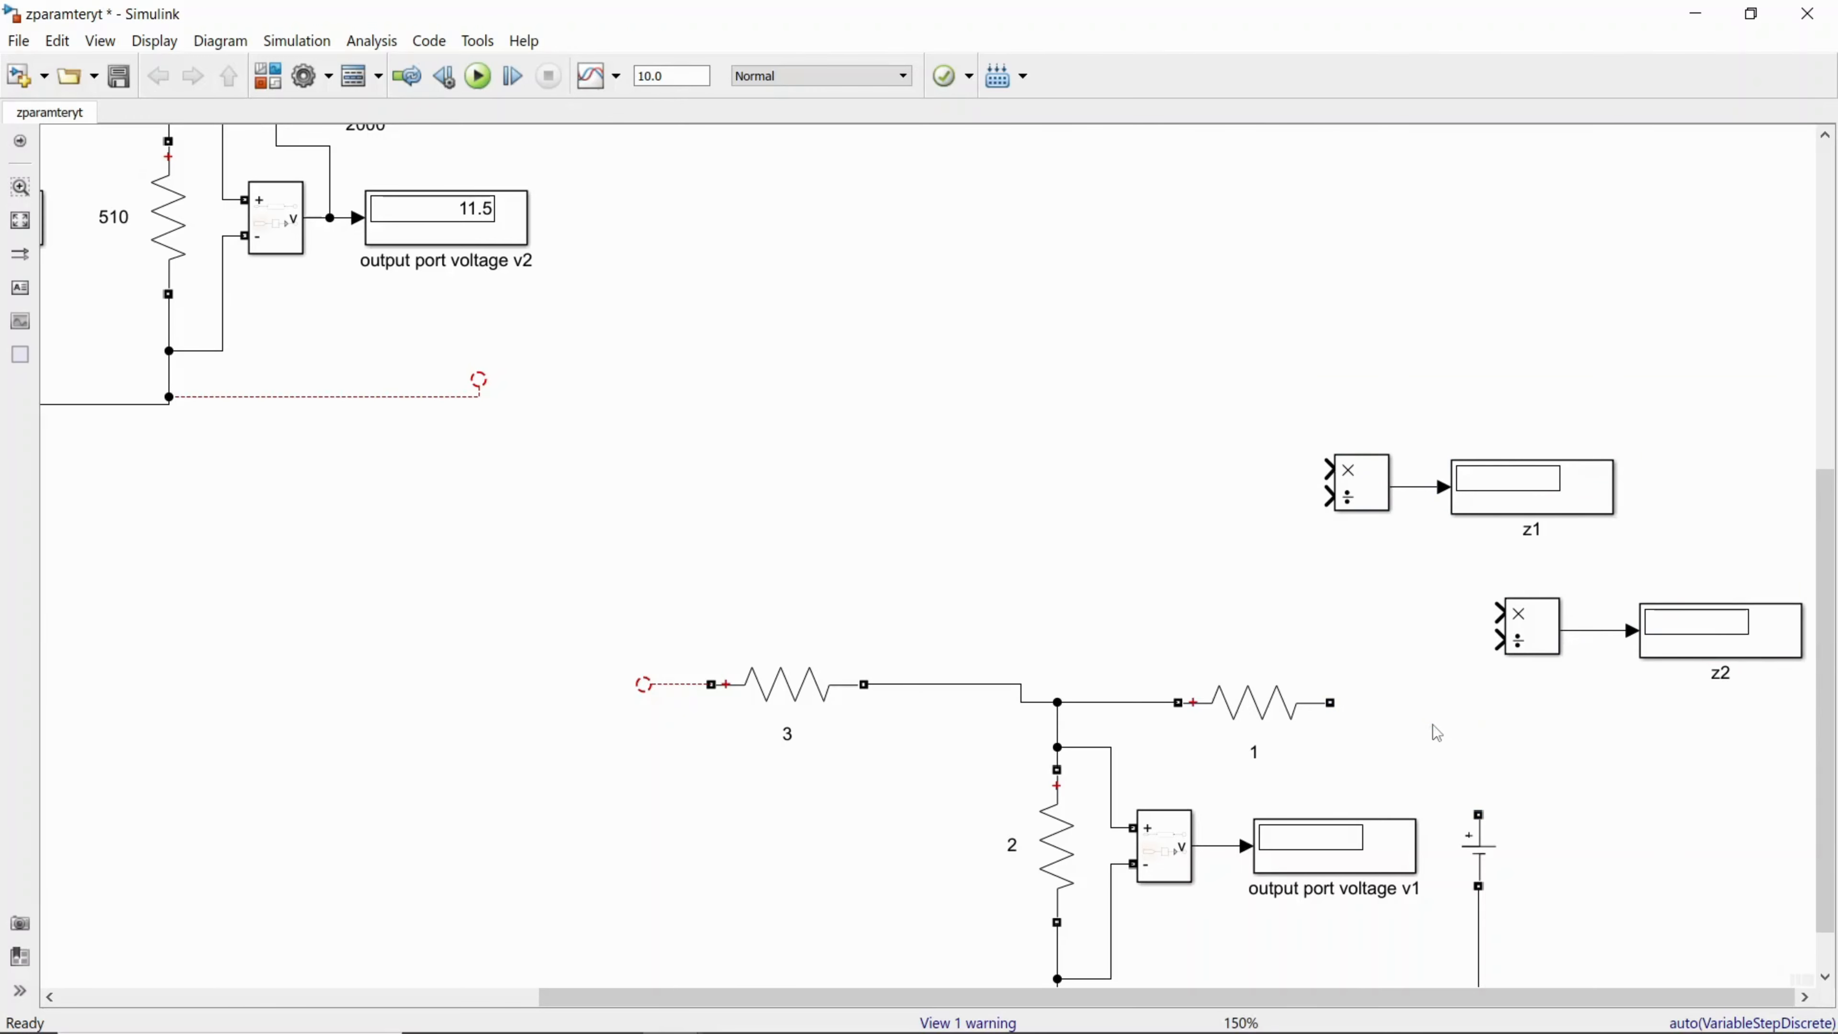
right_click(1434, 727)
left_click(1486, 129)
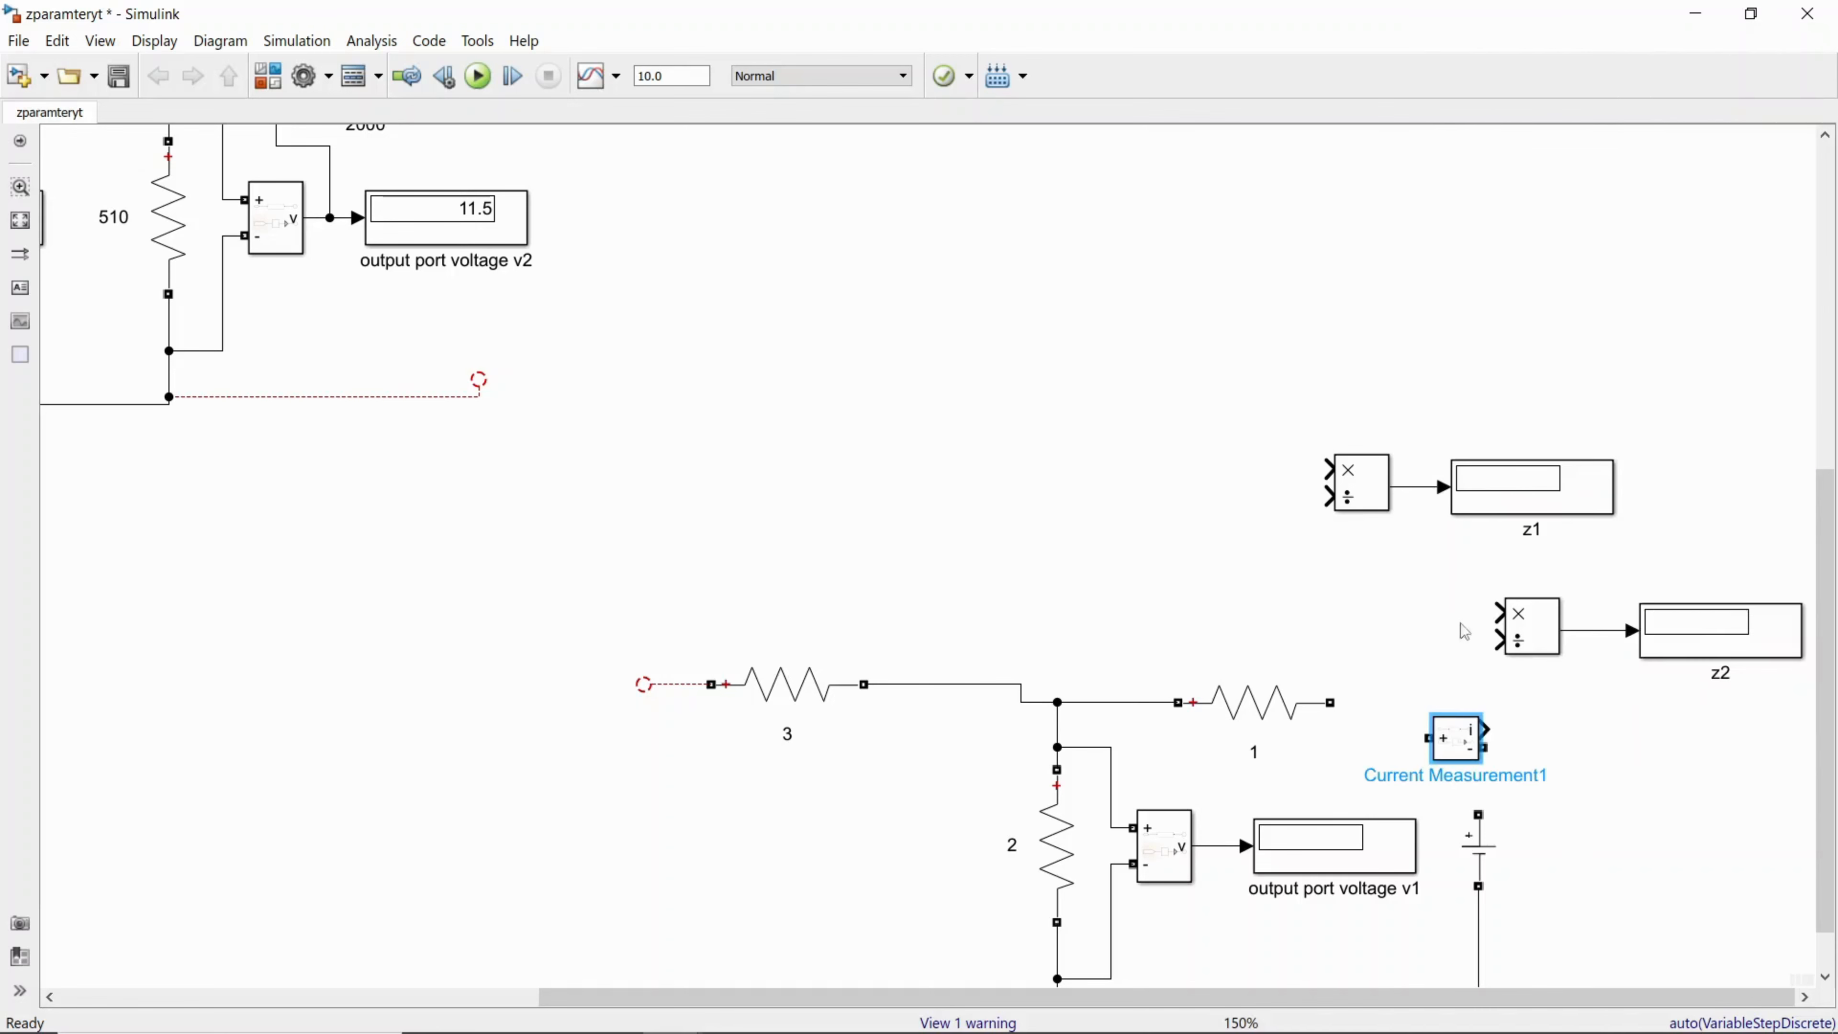
Step: Rotate the pasted current measurement block by 180 degrees so its positive port faces the source
right_click(1456, 746)
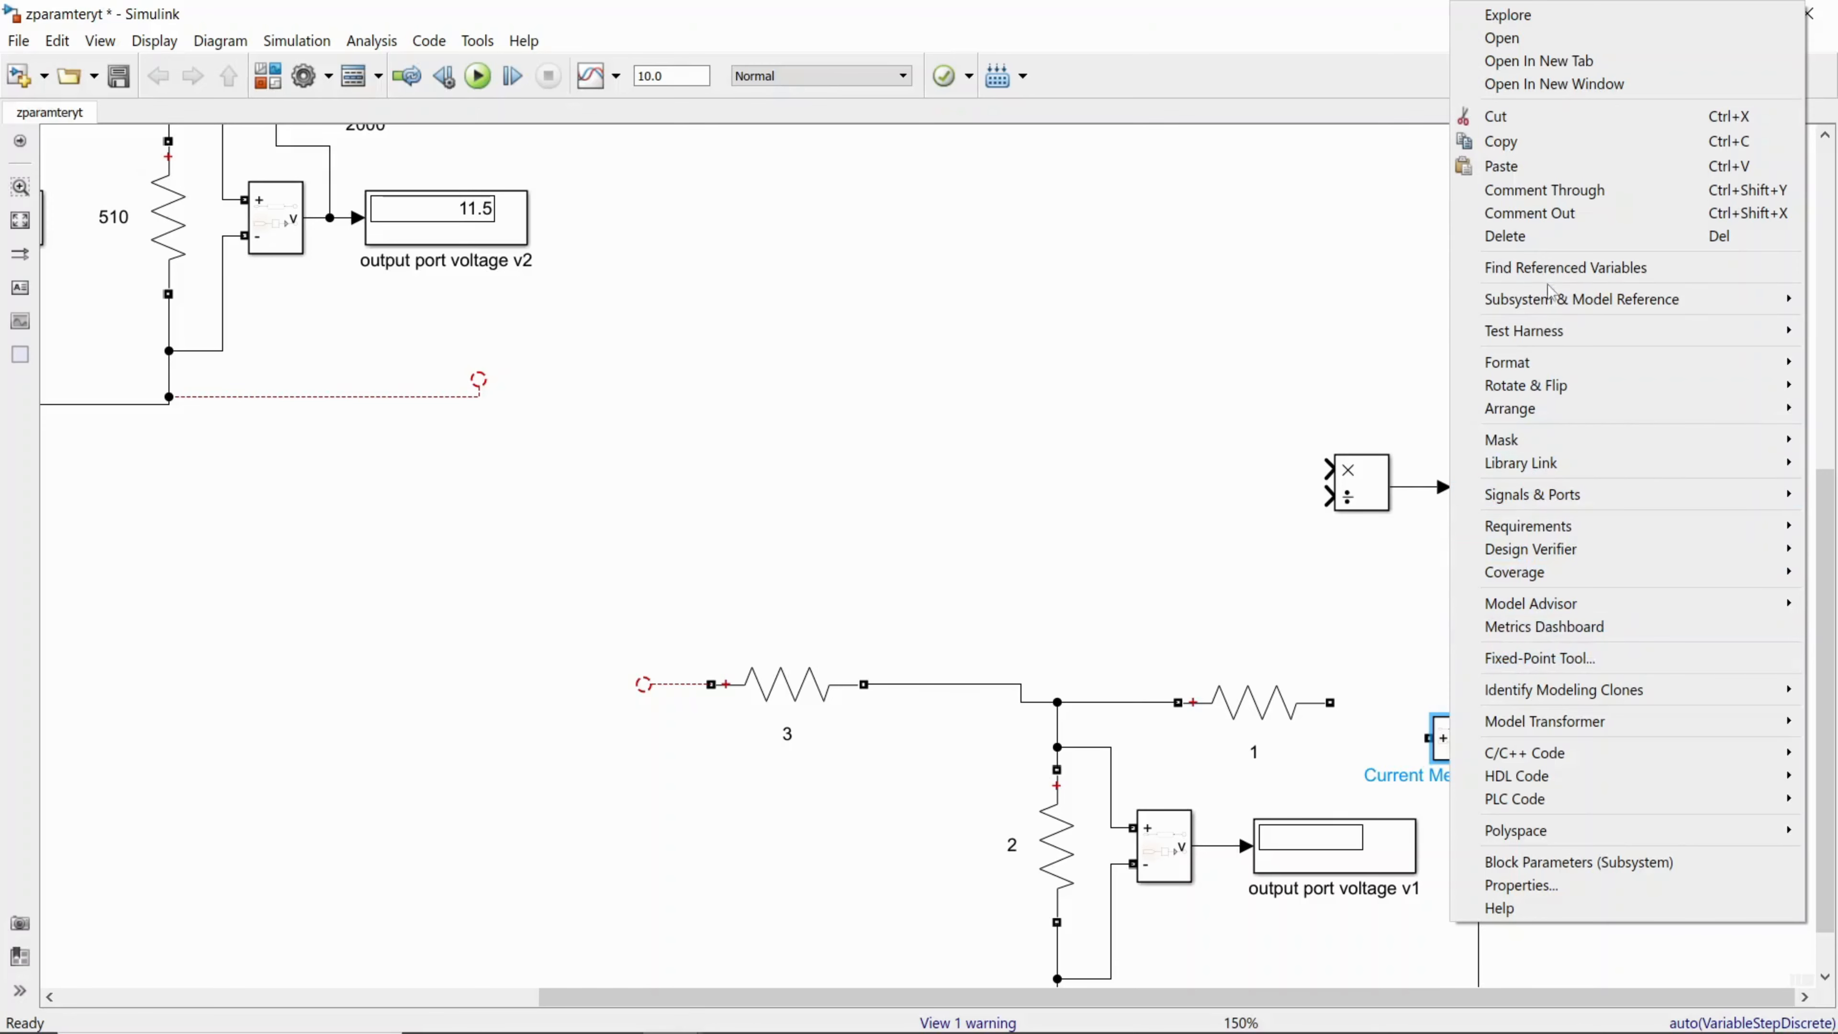
right_click(1321, 297)
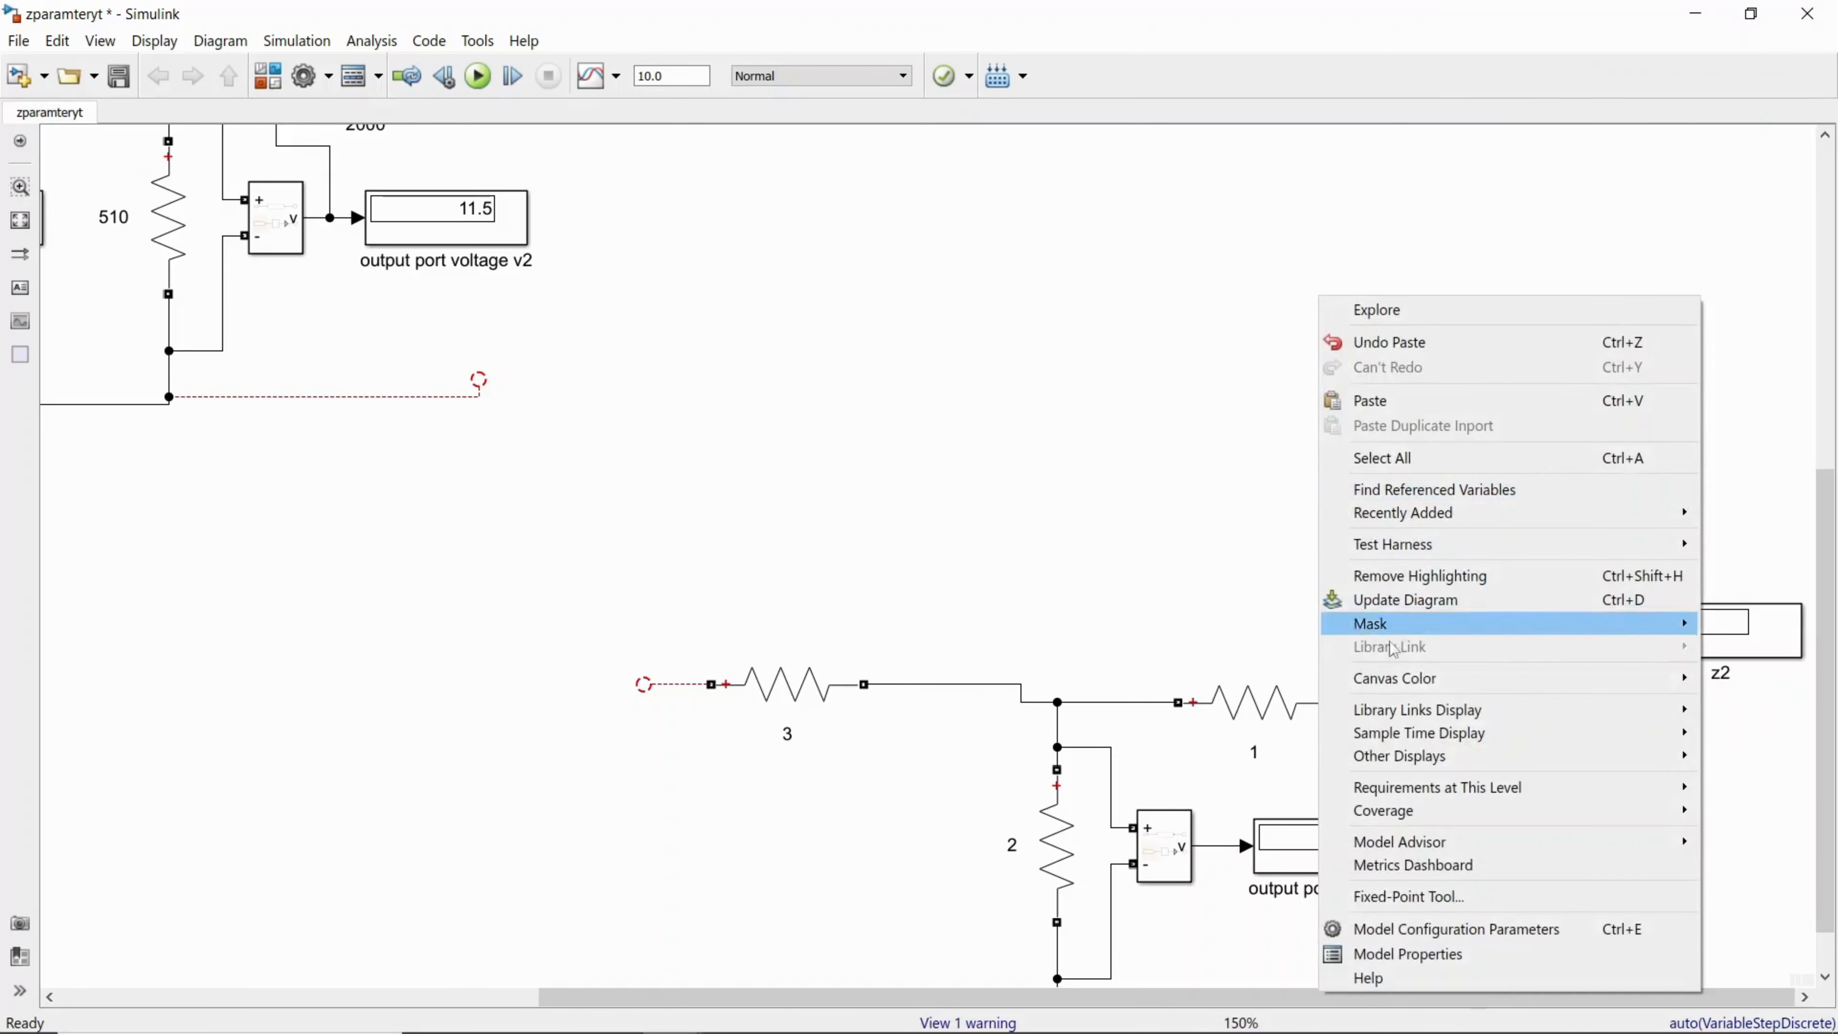
left_click(1119, 608)
left_click(1462, 744)
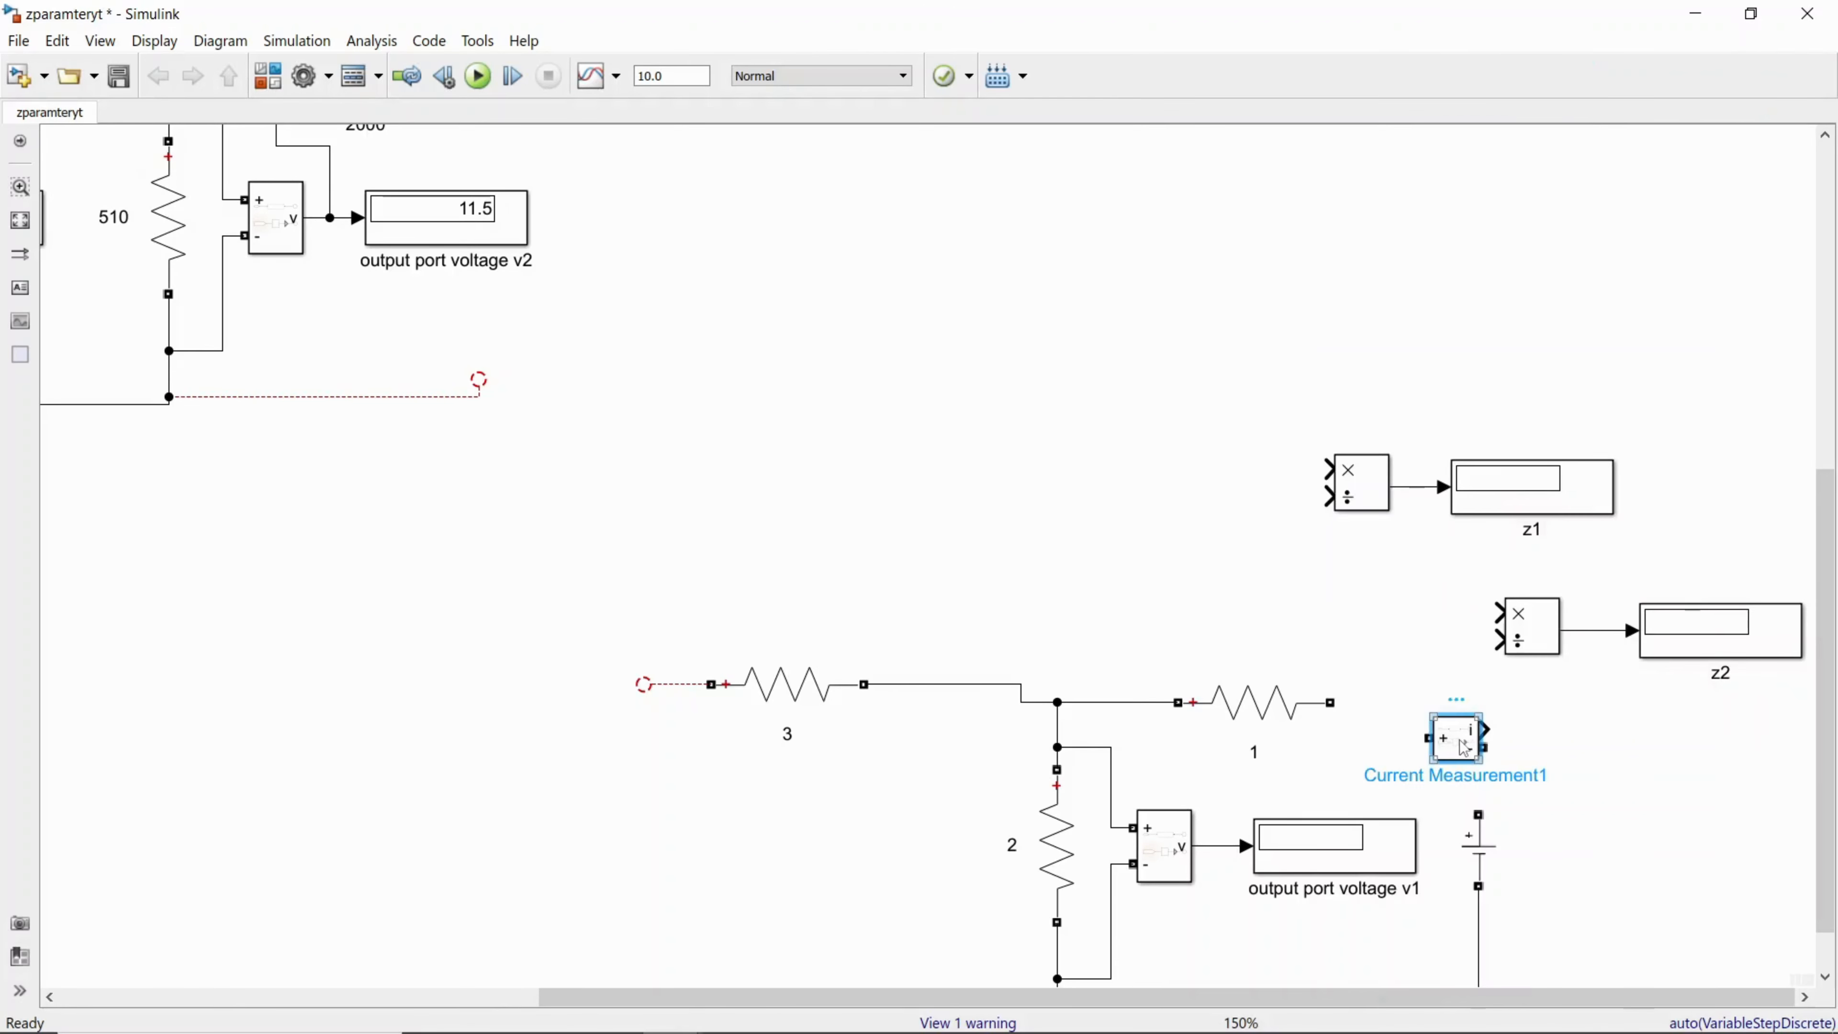
key("ctrl+r")
key("ctrl+r")
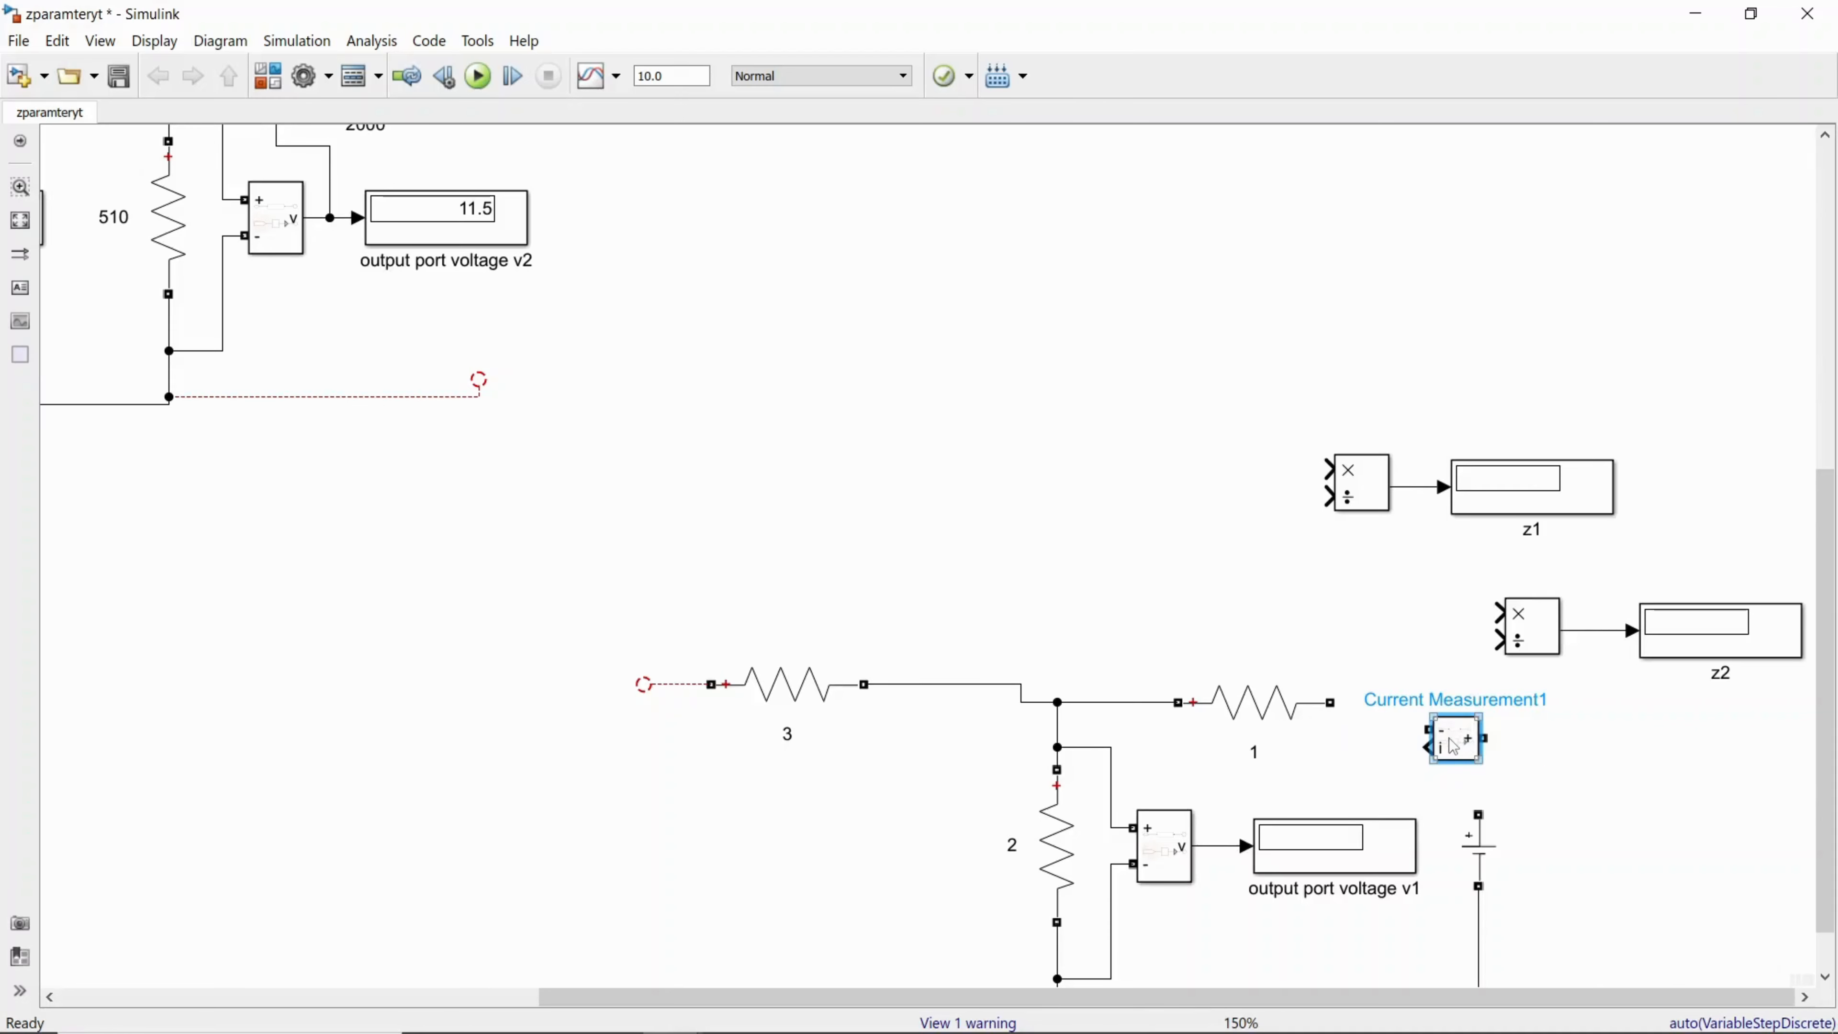
Step: Wire the current measurement in series between the DC source's positive terminal and resistor 1
mouse_move(1462, 748)
left_mouse_down()
mouse_move(1431, 748)
mouse_move(1477, 756)
mouse_move(1478, 815)
left_mouse_up()
left_click_drag(1411, 730, 1342, 701)
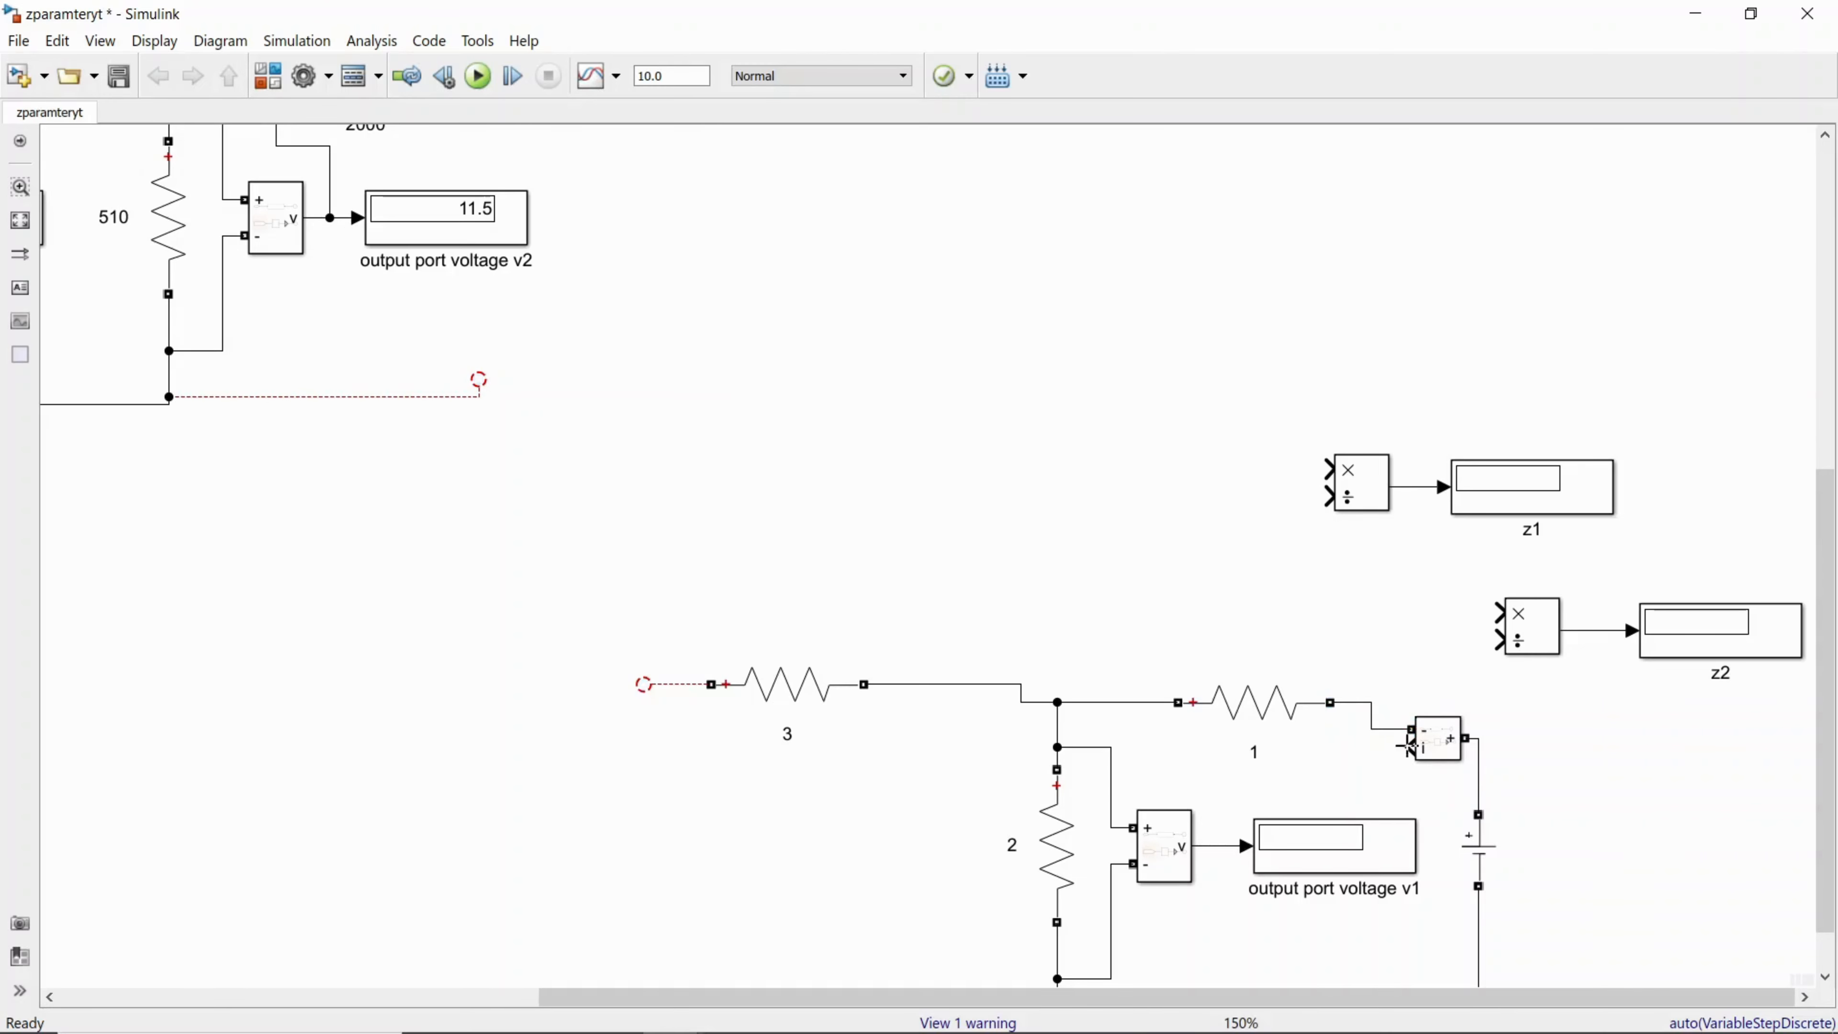
Step: Duplicate the output port voltage v1 display, rotate the copy 180 degrees above resistor 1, and wire it to the current measurement's output
left_click(1357, 859)
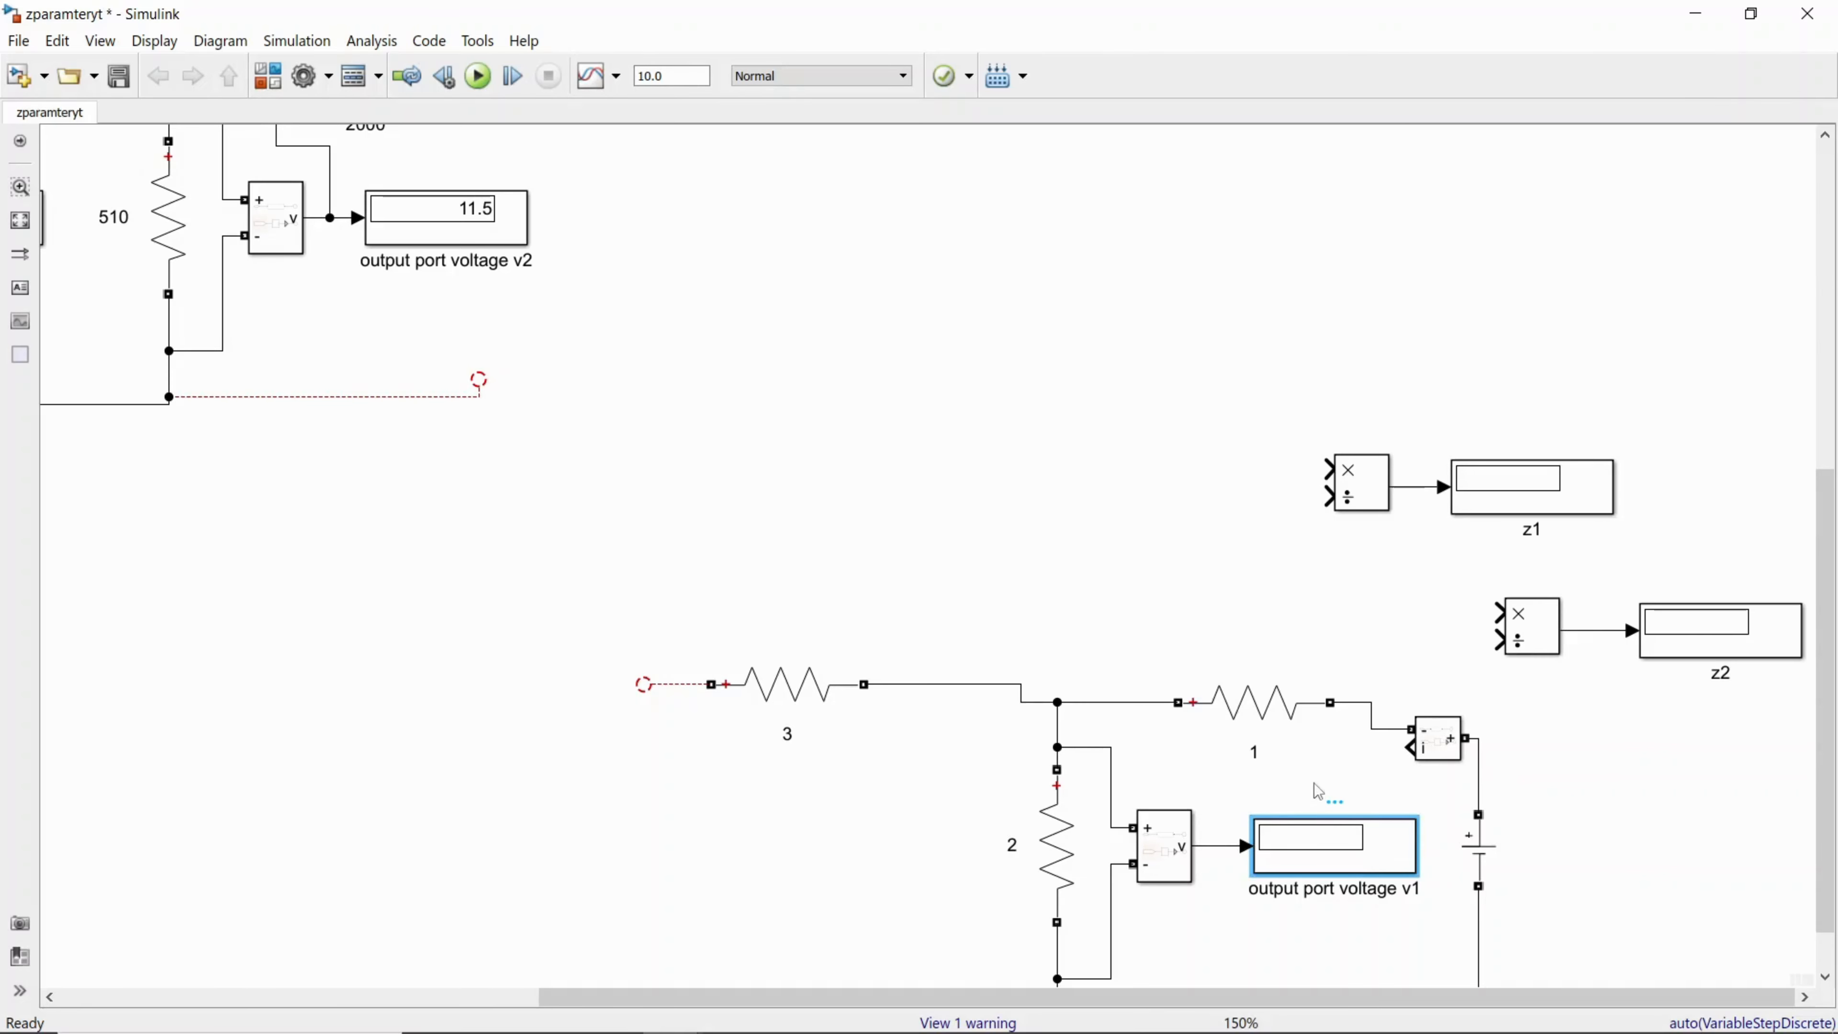
key("ctrl+v")
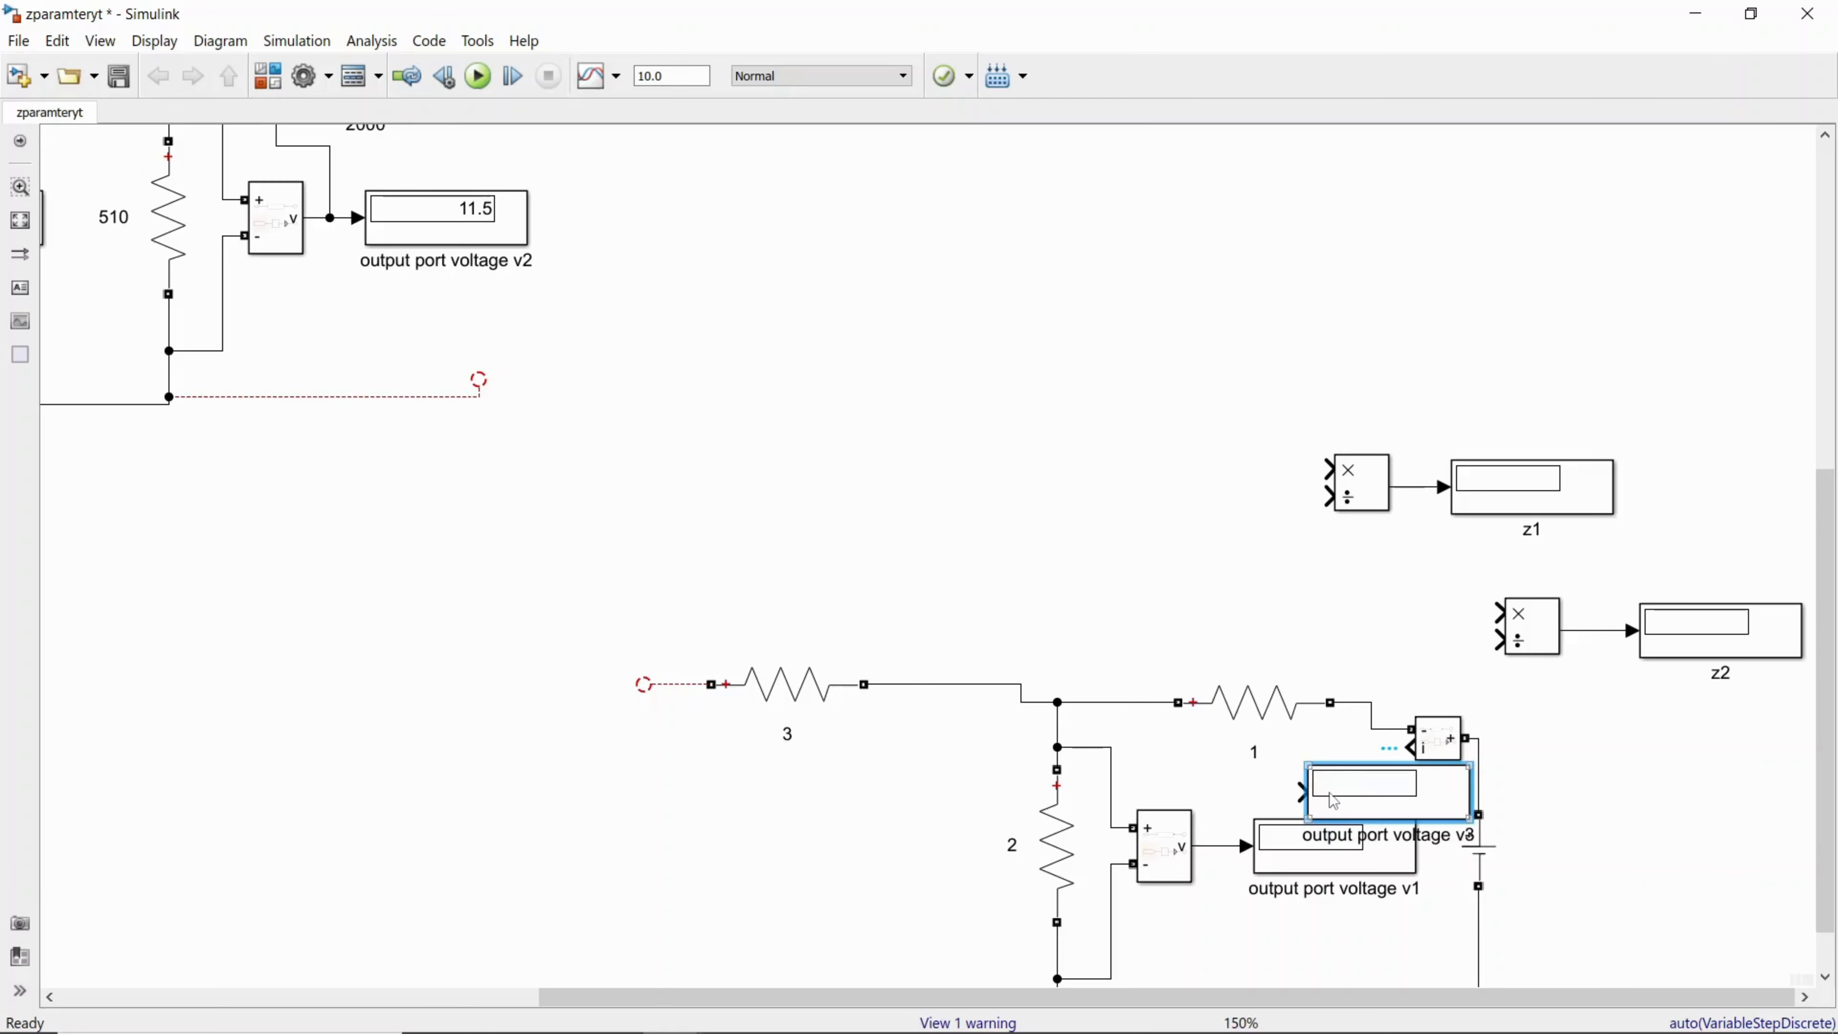
key("ctrl+r")
key("ctrl+r")
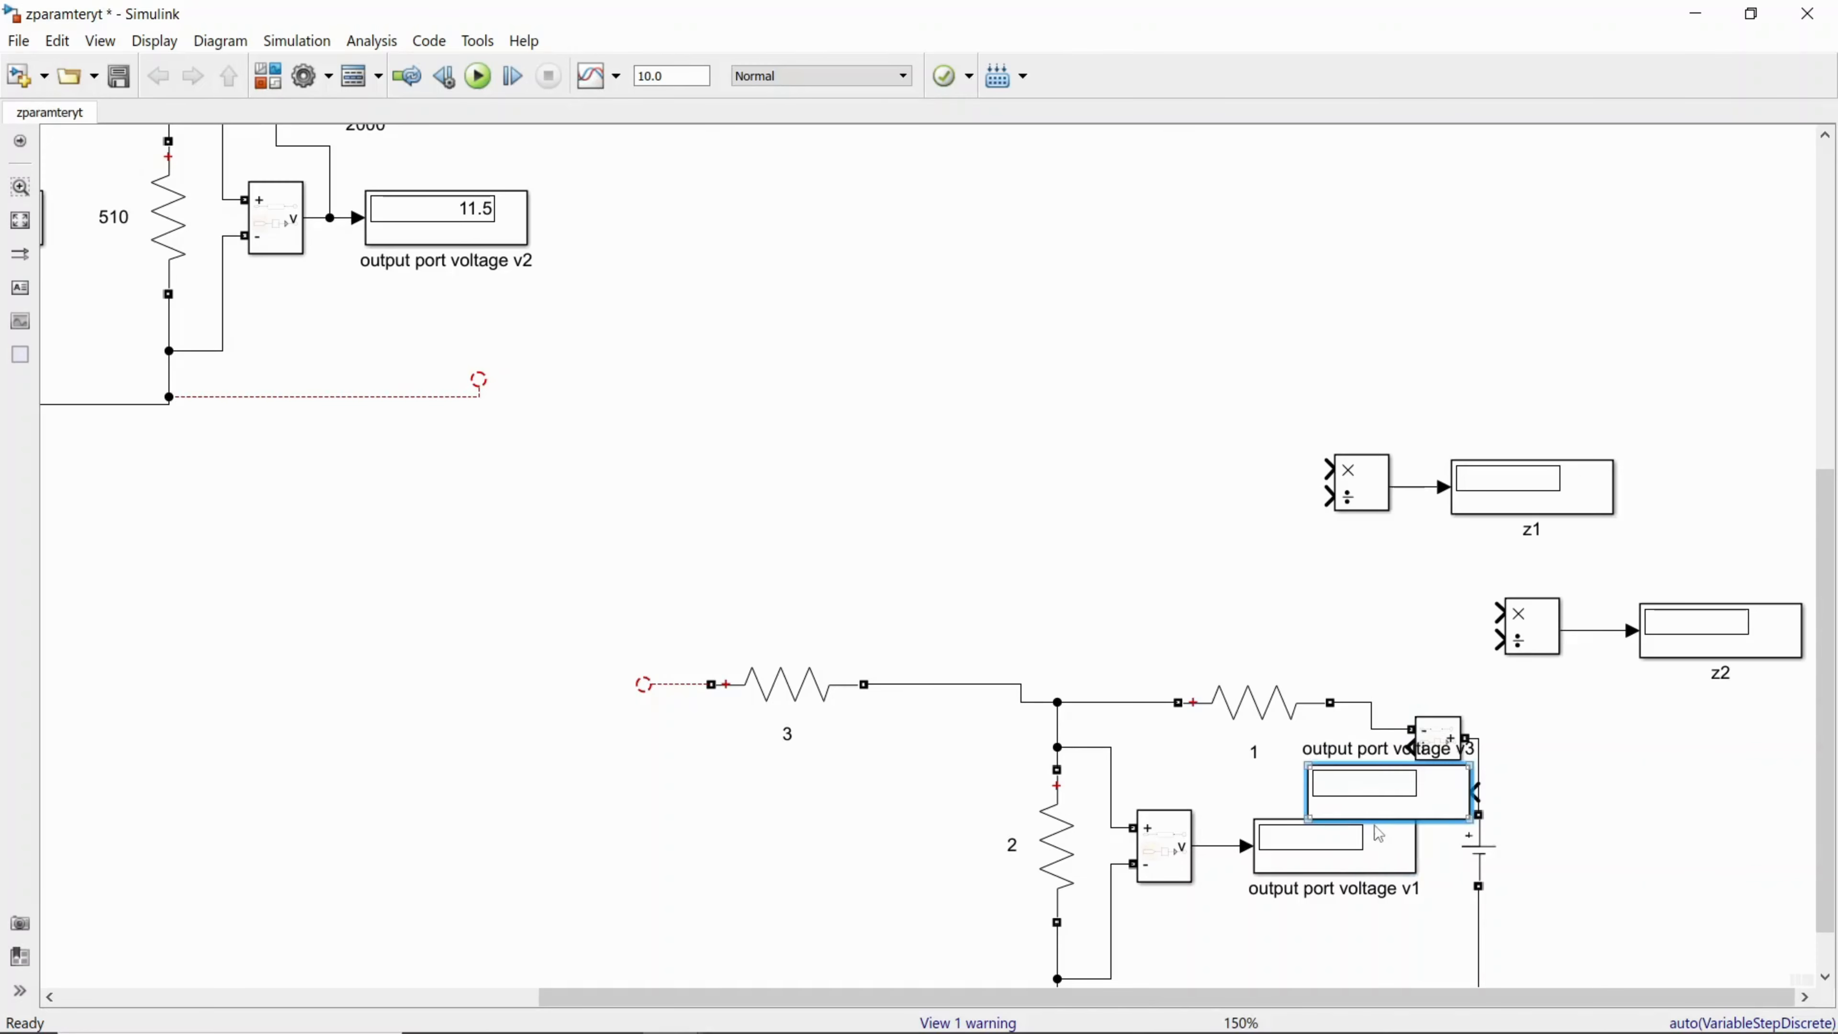
left_click_drag(1370, 794, 1260, 612)
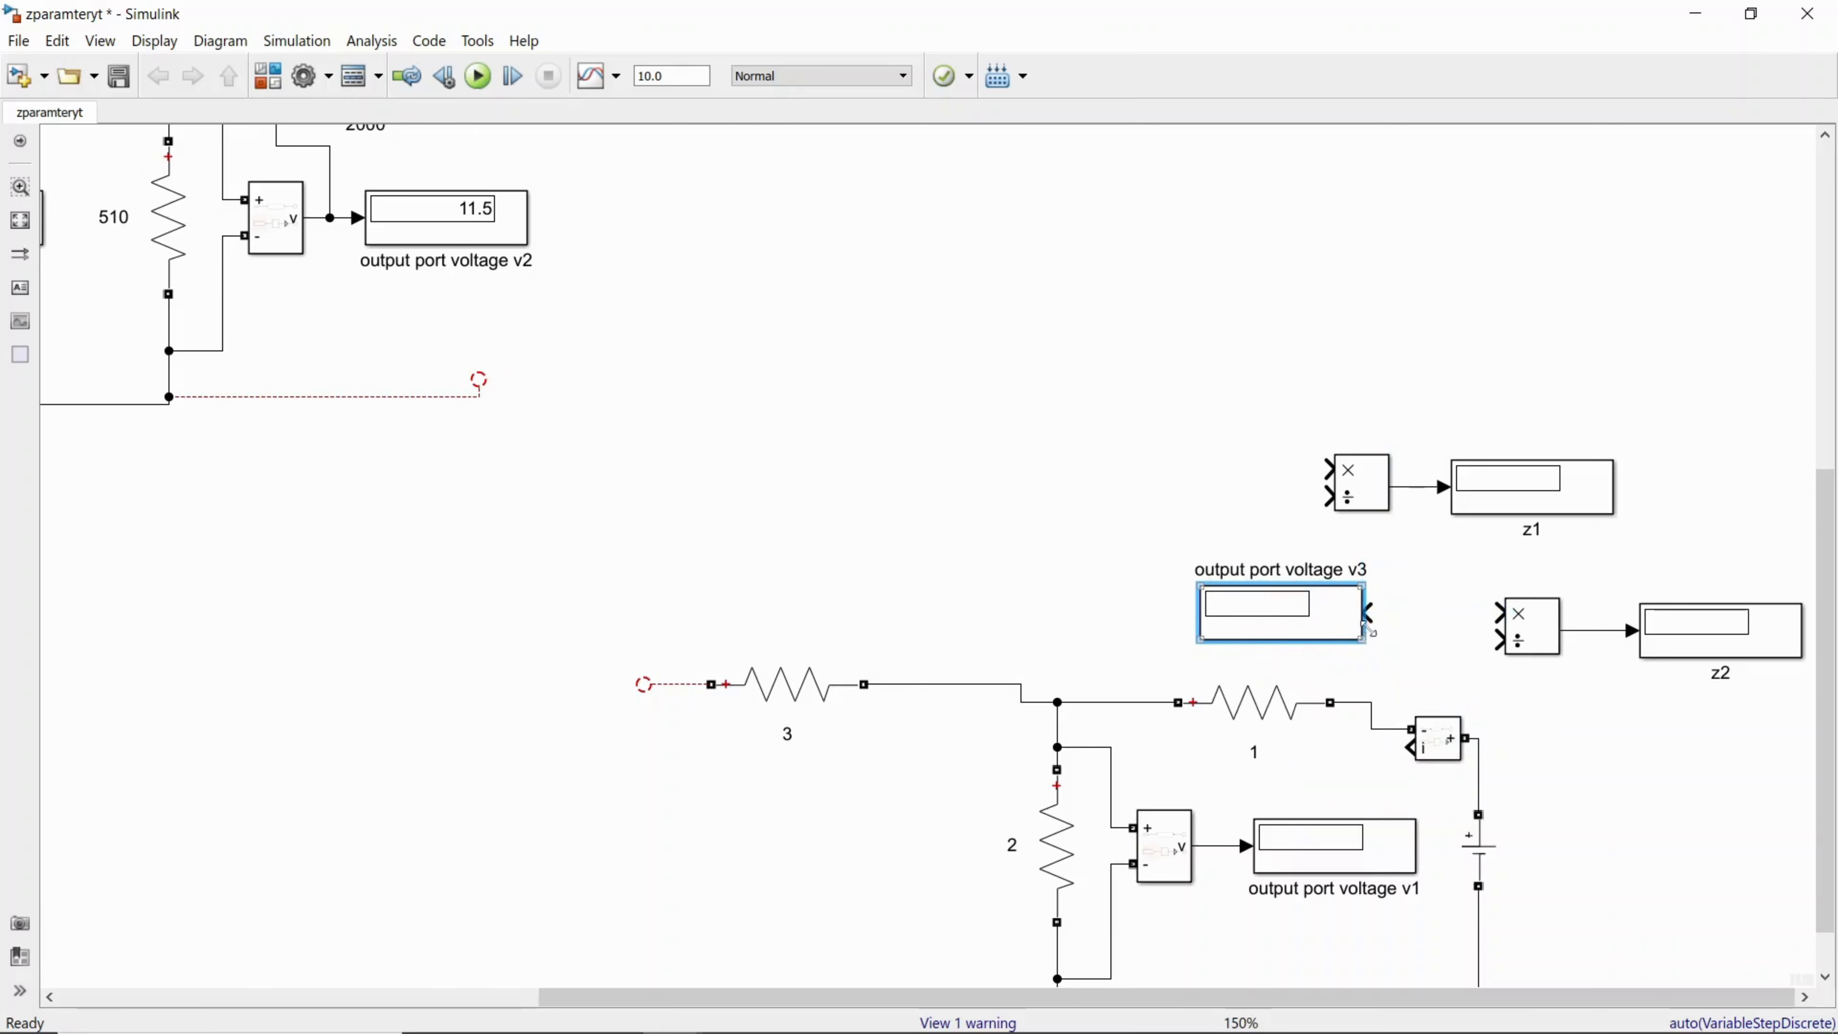
mouse_move(1370, 611)
left_mouse_down()
mouse_move(1393, 753)
mouse_move(1415, 752)
left_mouse_up()
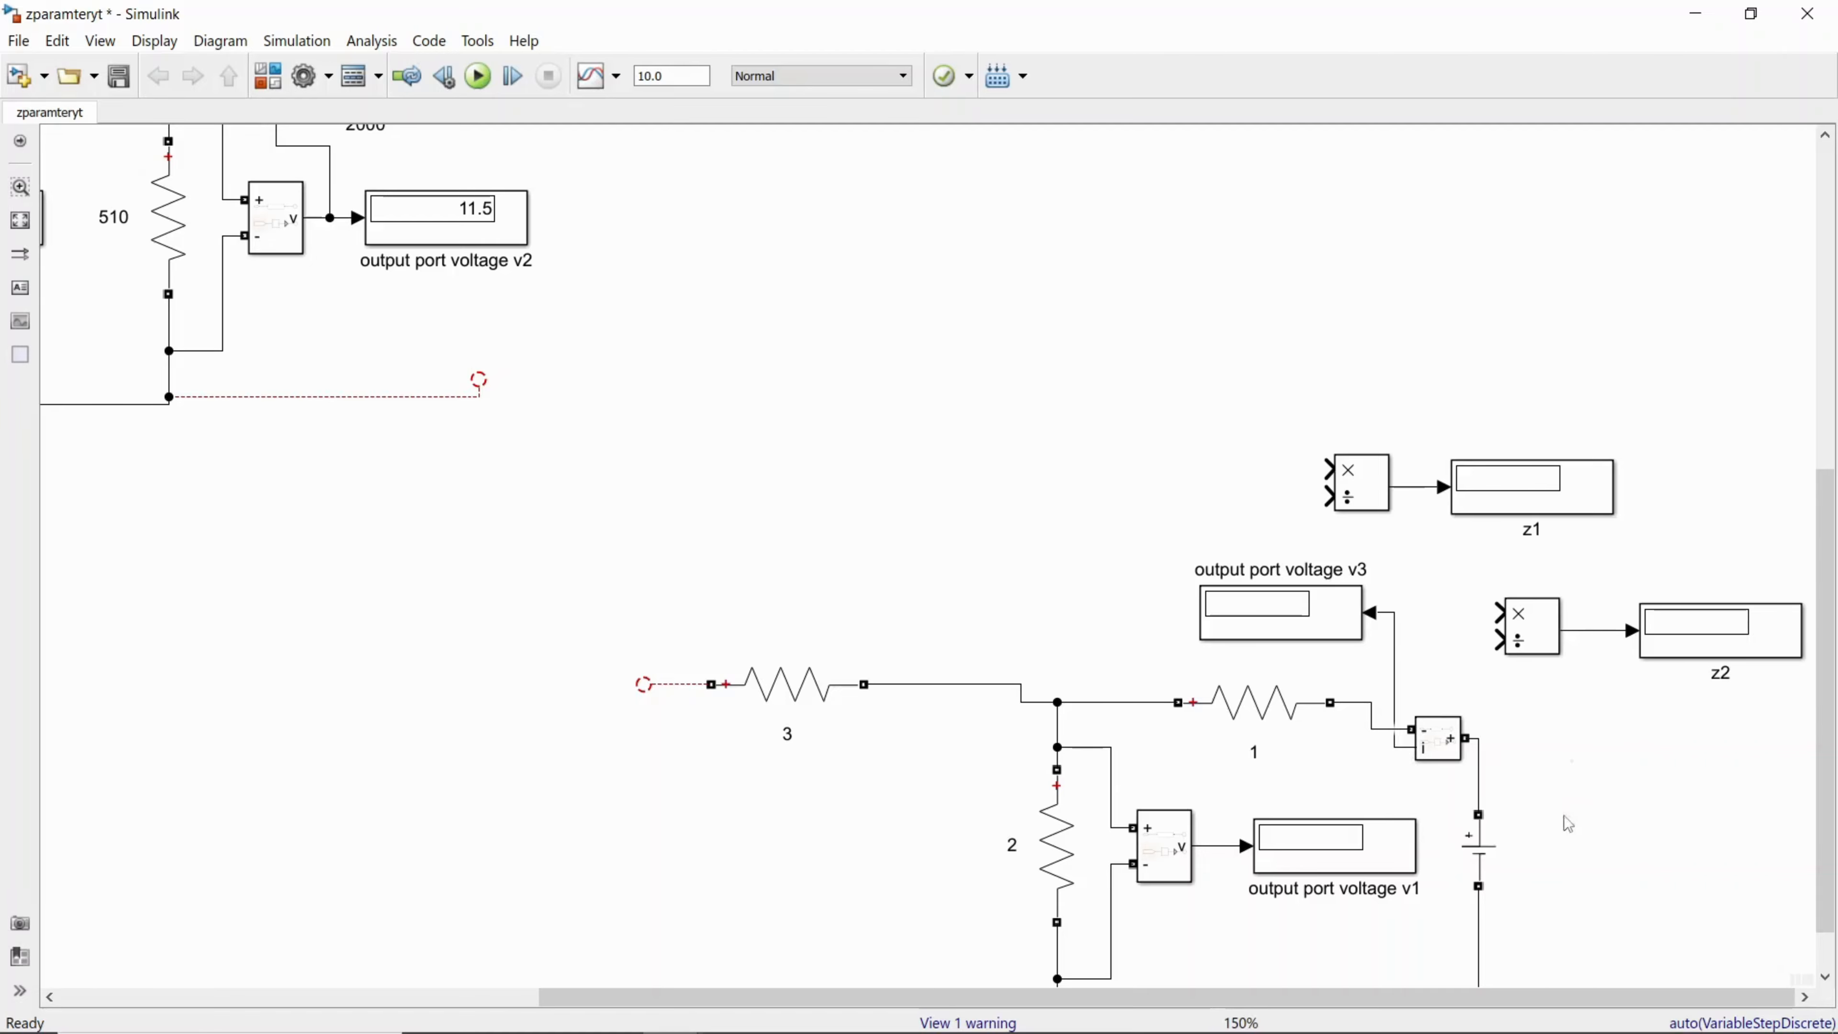
Step: Arrange the zparamteryt window beside the reference model and examine the reference's input-open-circuit measurement wiring
left_click(1766, 22)
left_click(993, 860)
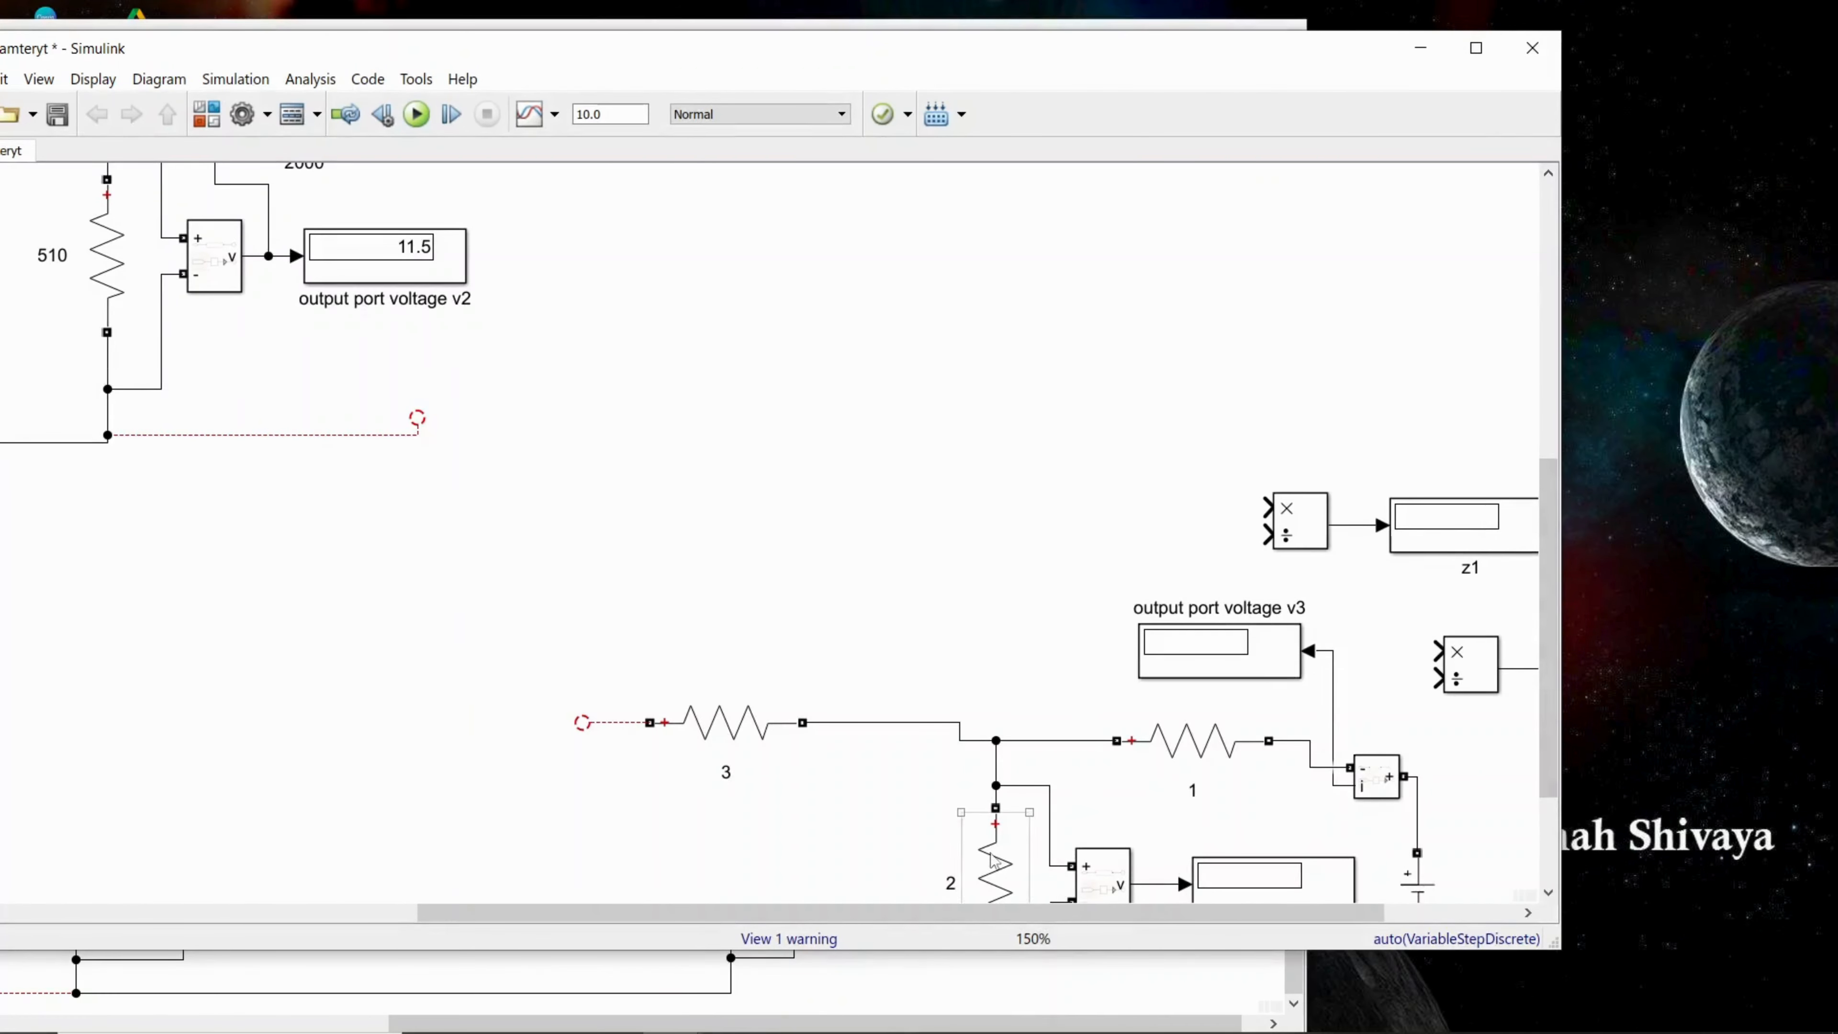
left_click_drag(999, 949, 1015, 1032)
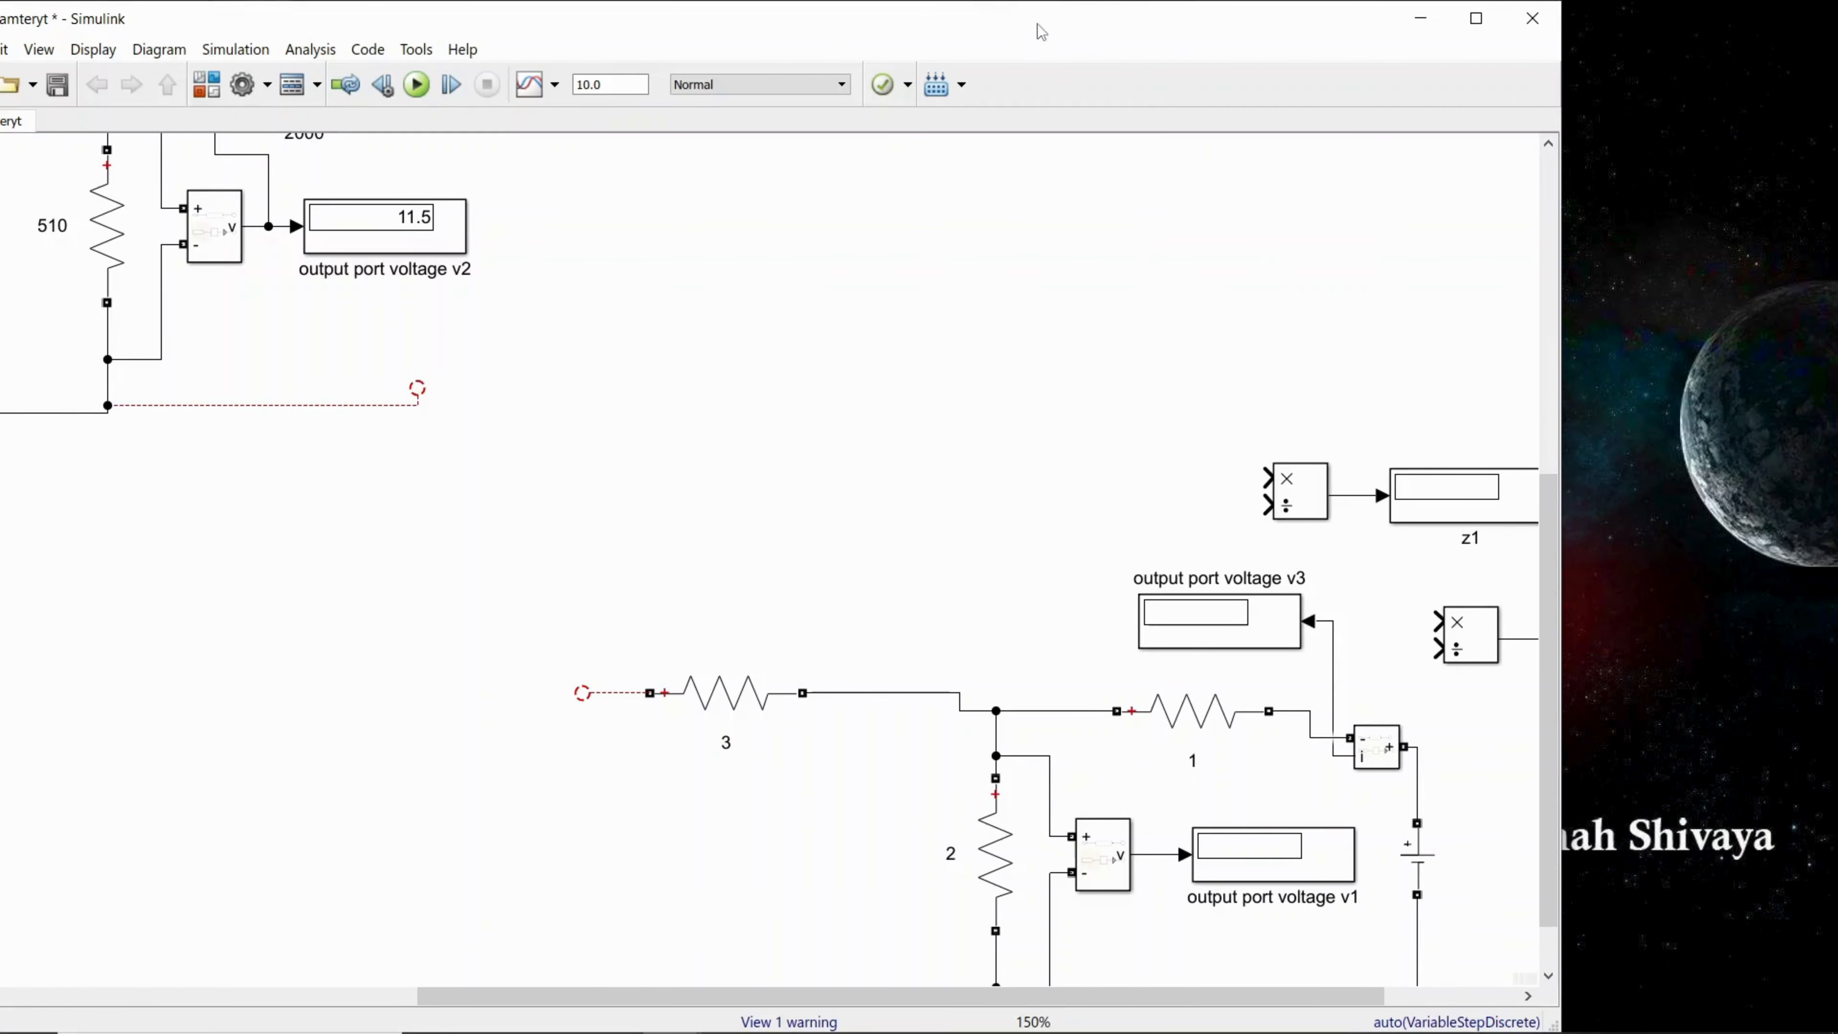
left_click_drag(1038, 27, 1398, 56)
left_click(178, 348)
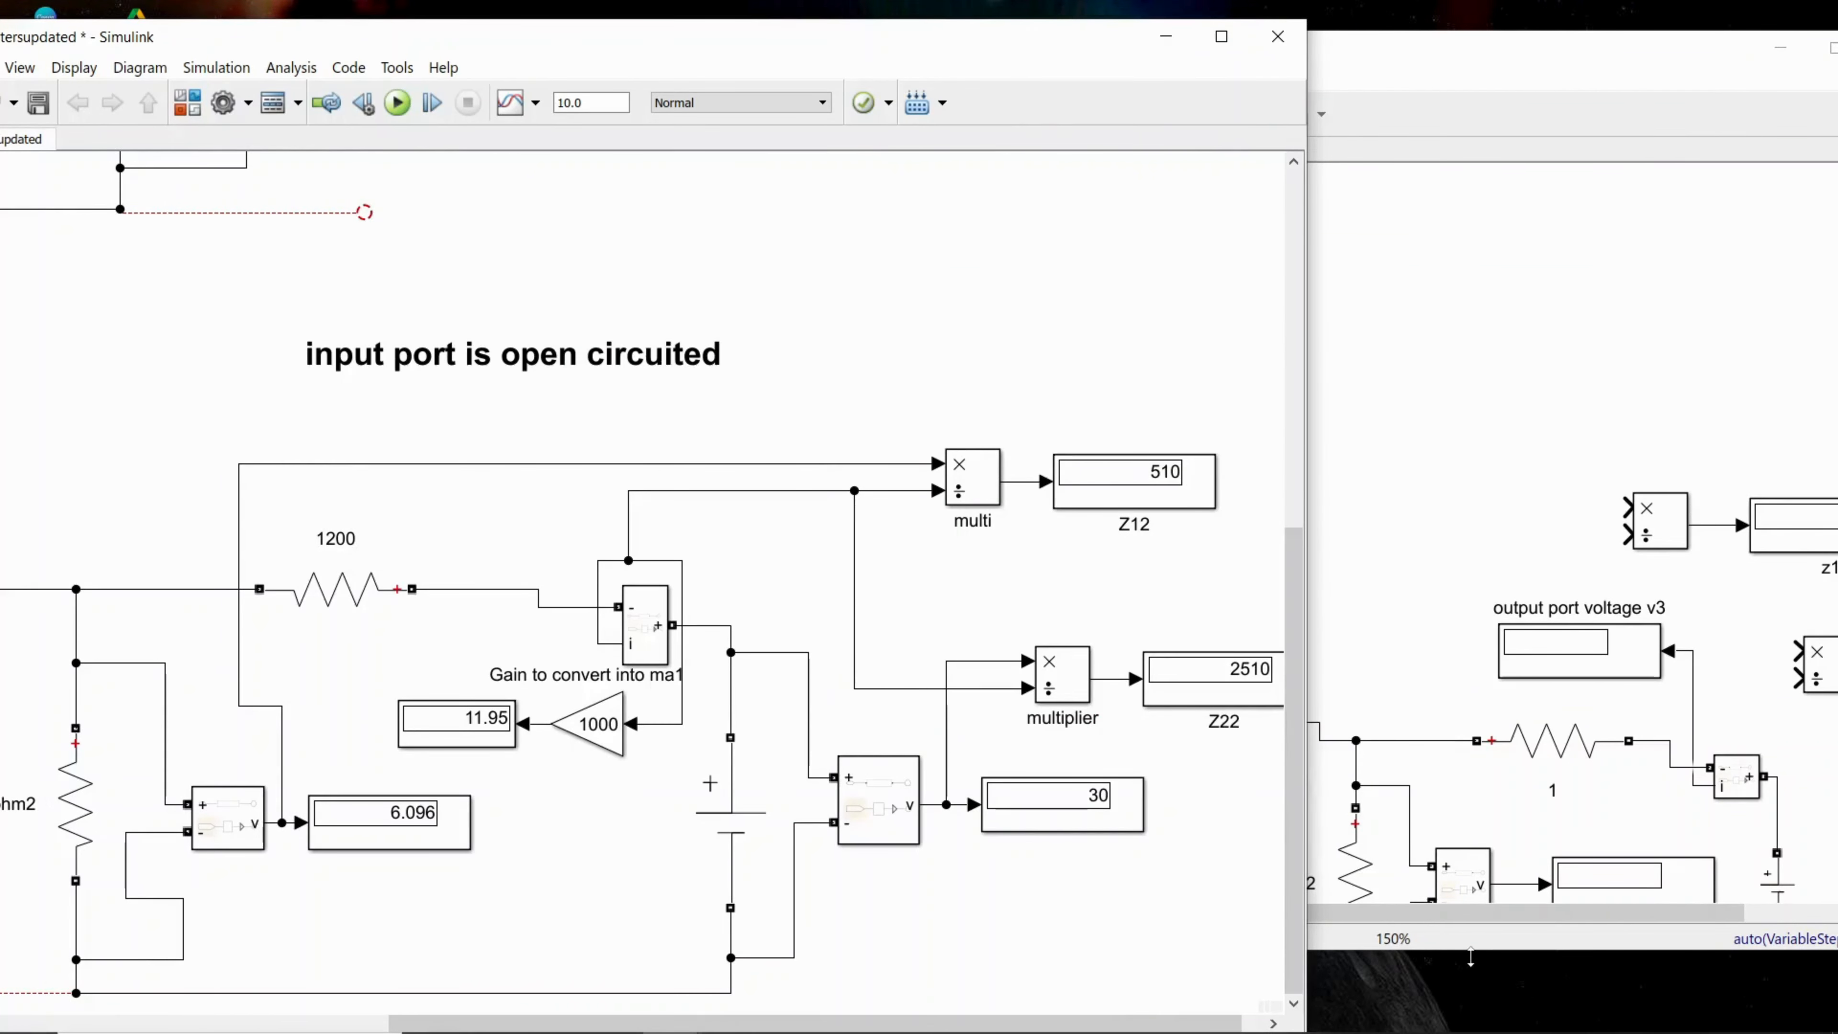
left_click_drag(1470, 956, 1475, 1032)
left_click(148, 430)
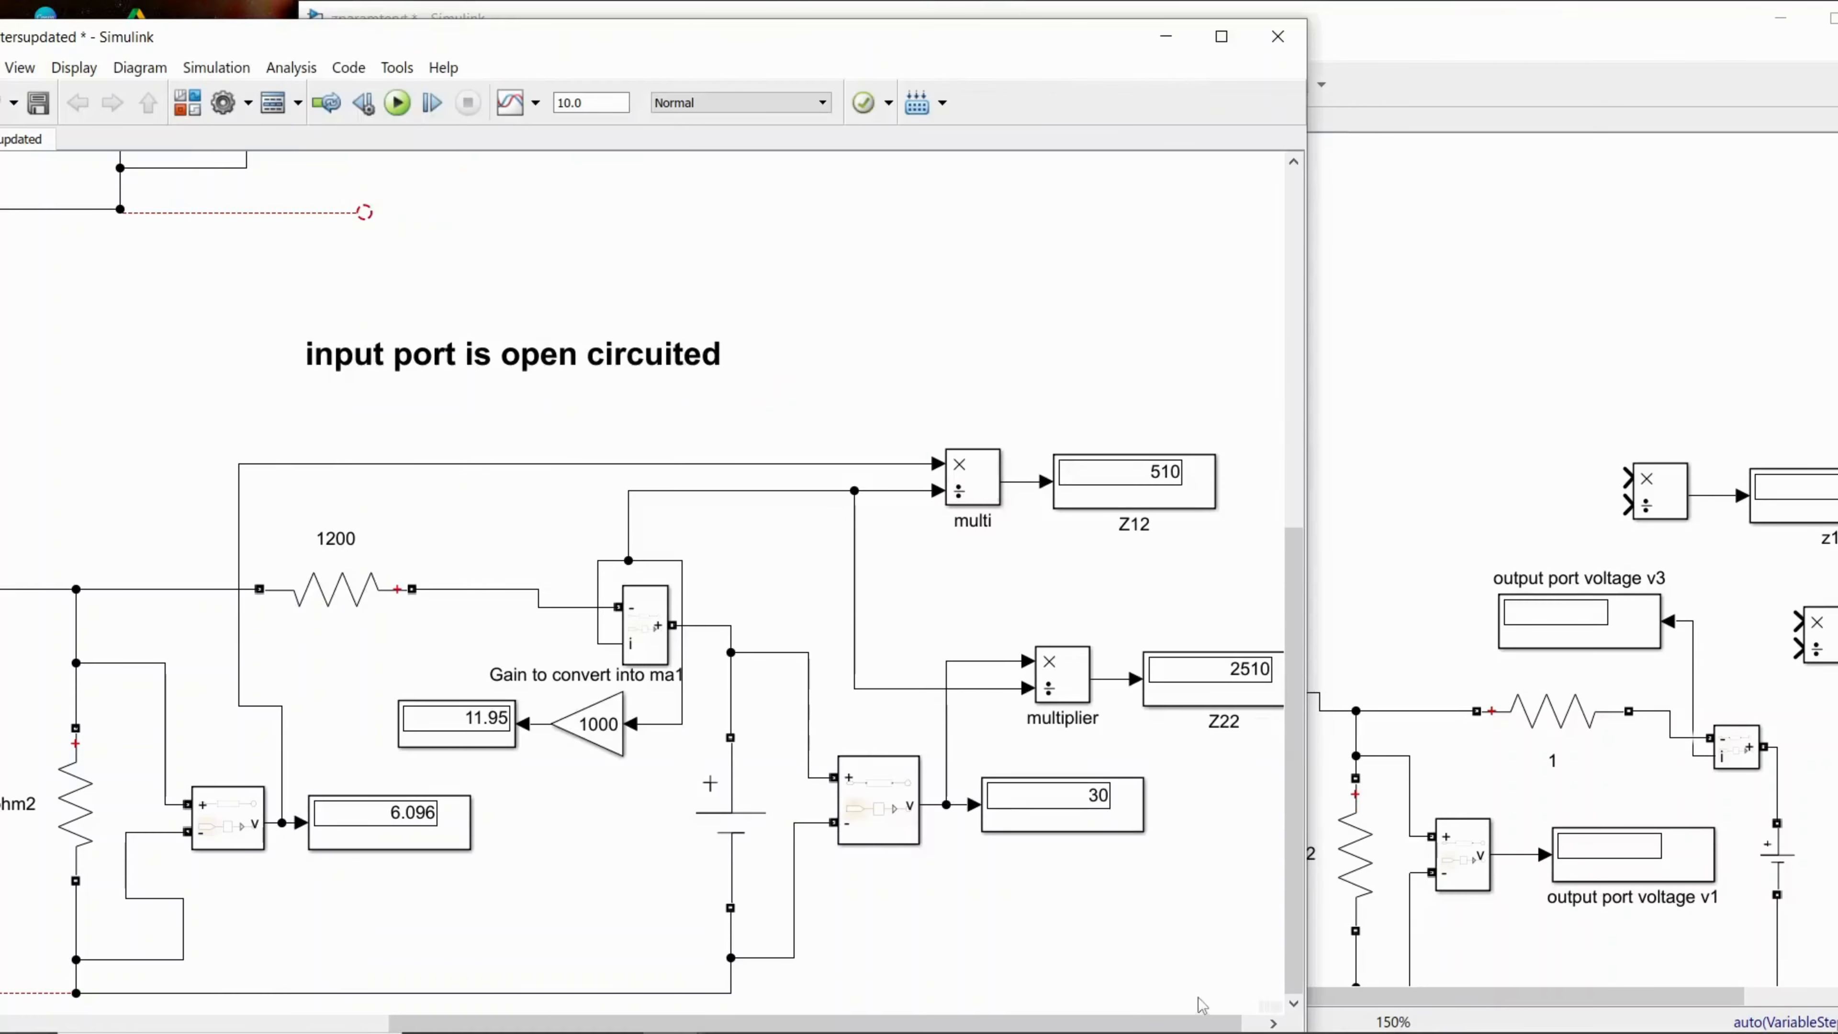
left_click(876, 826)
left_click(638, 656)
Step: Rename the display of the voltage across resistor 2 in the copied circuit as "input voltage v1"
left_click(1412, 572)
left_click(1472, 884)
left_click(1586, 899)
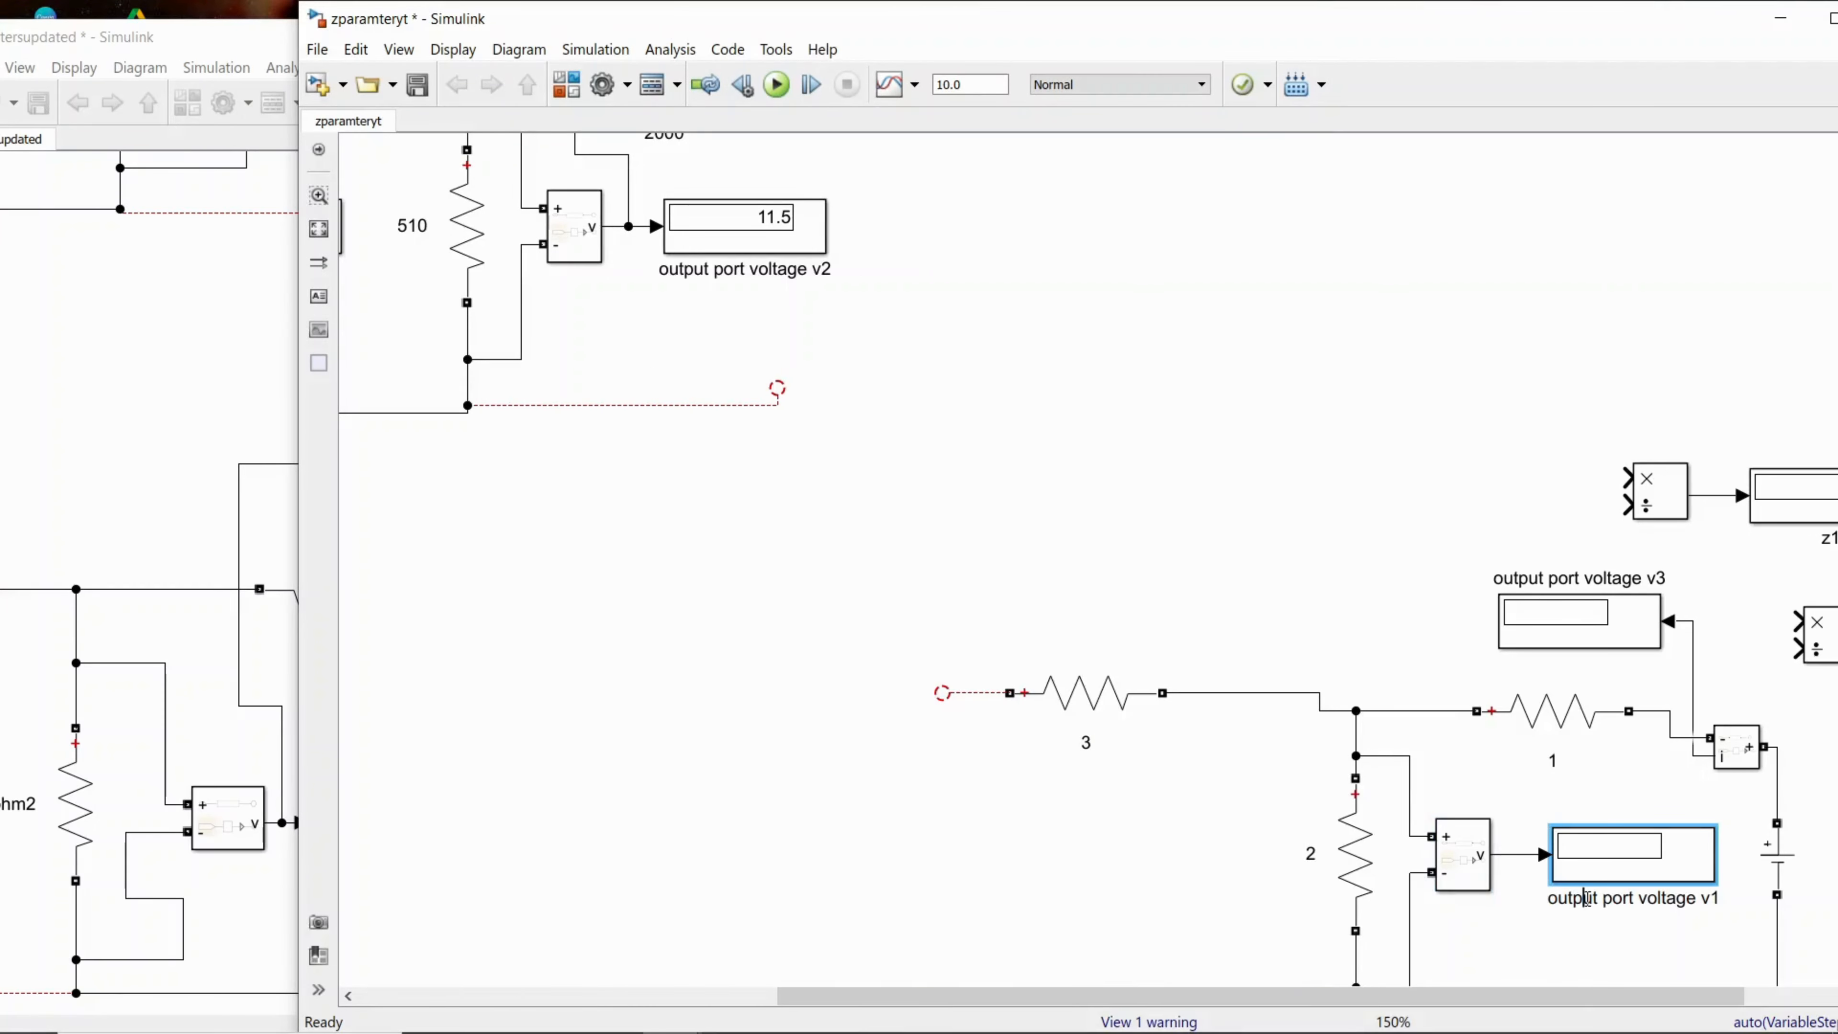
left_click_drag(1637, 899, 1541, 905)
type("inpi")
key("BackSpace")
type("ut")
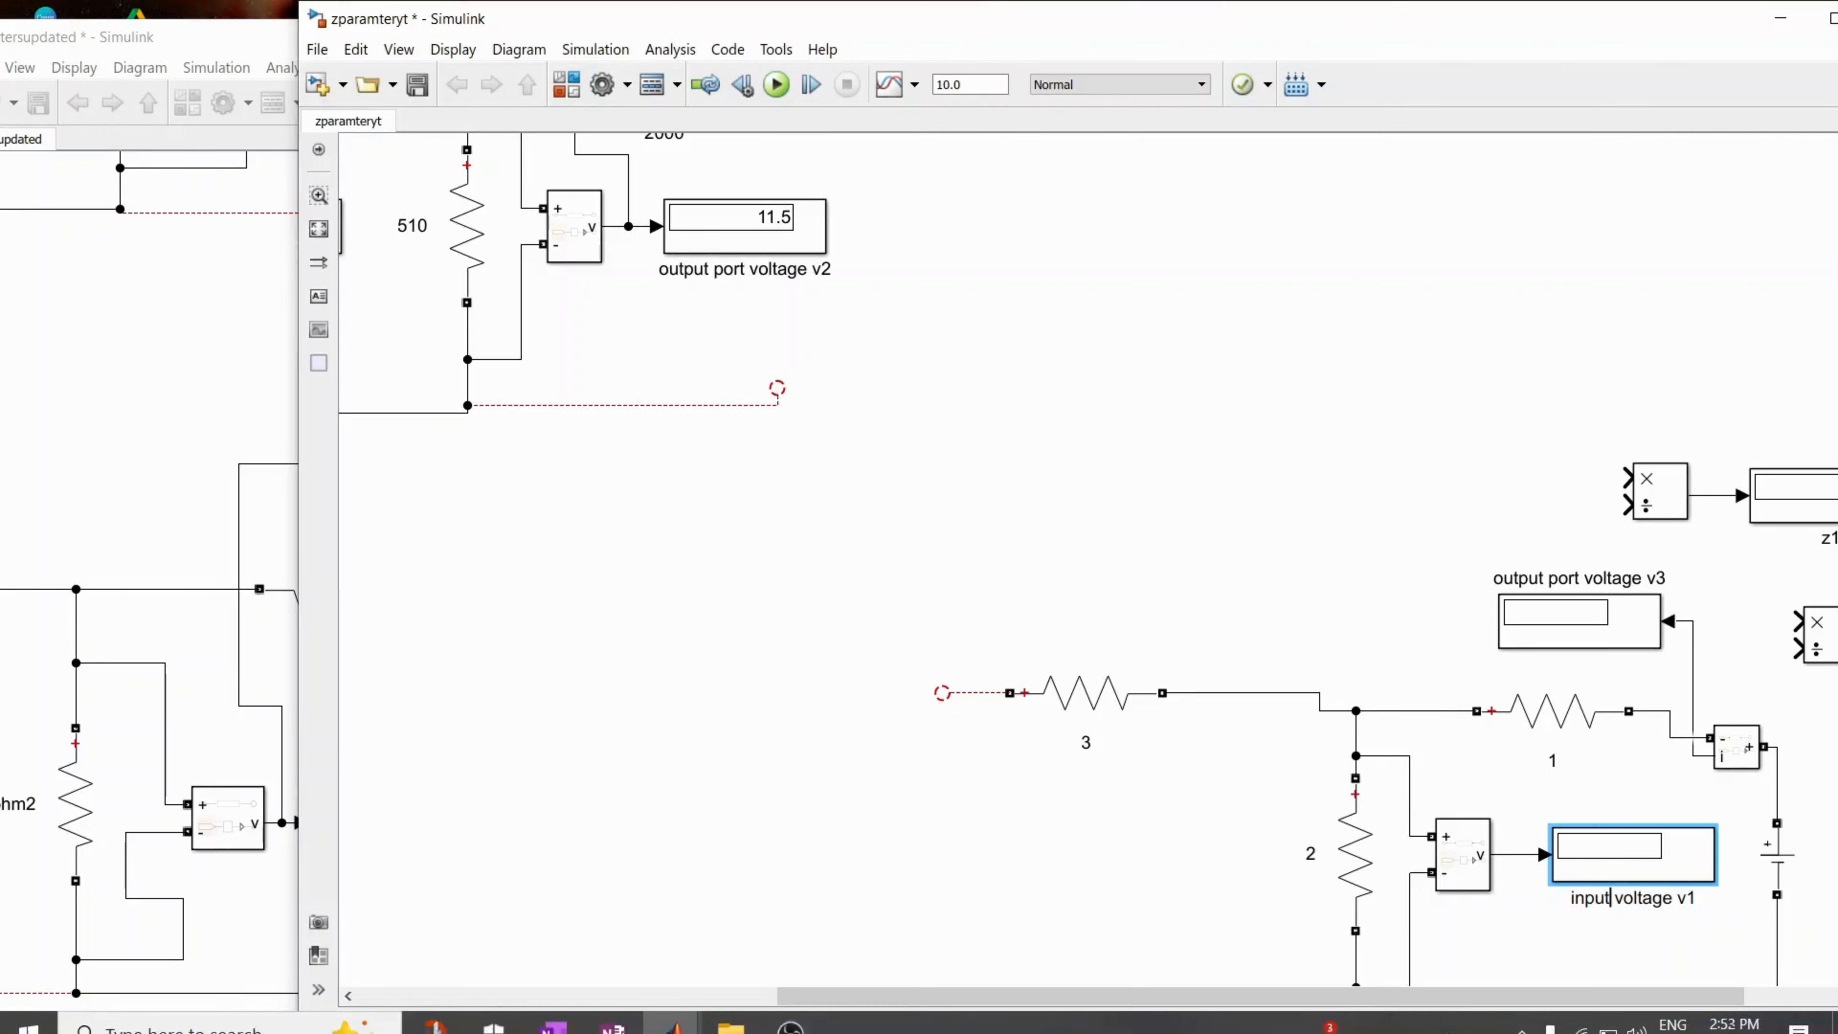
left_click(1300, 950)
Step: Move the z1 and z2 displays and their divide blocks up, clear of the copied circuit
left_click_drag(1306, 1005, 1441, 1005)
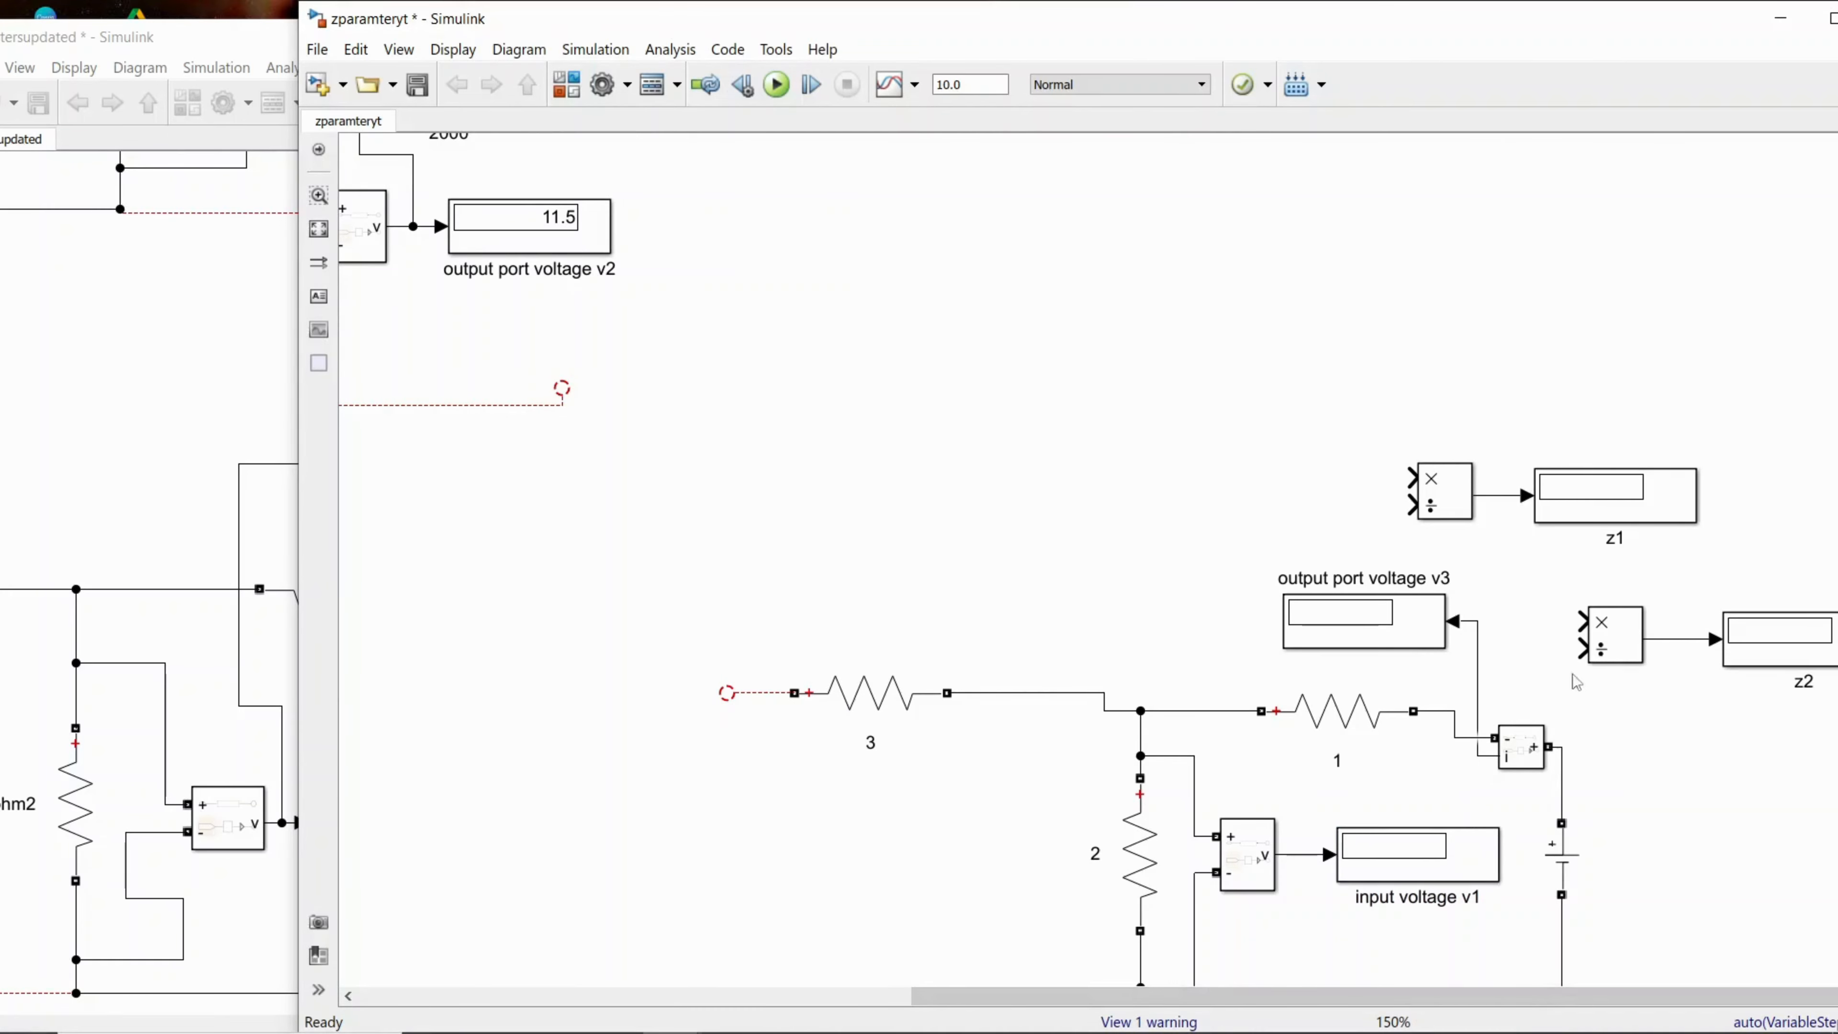
left_click_drag(1368, 417, 1602, 387)
left_click_drag(1432, 499, 1242, 304)
left_click_drag(1618, 508, 1527, 311)
left_click_drag(1779, 654, 1691, 427)
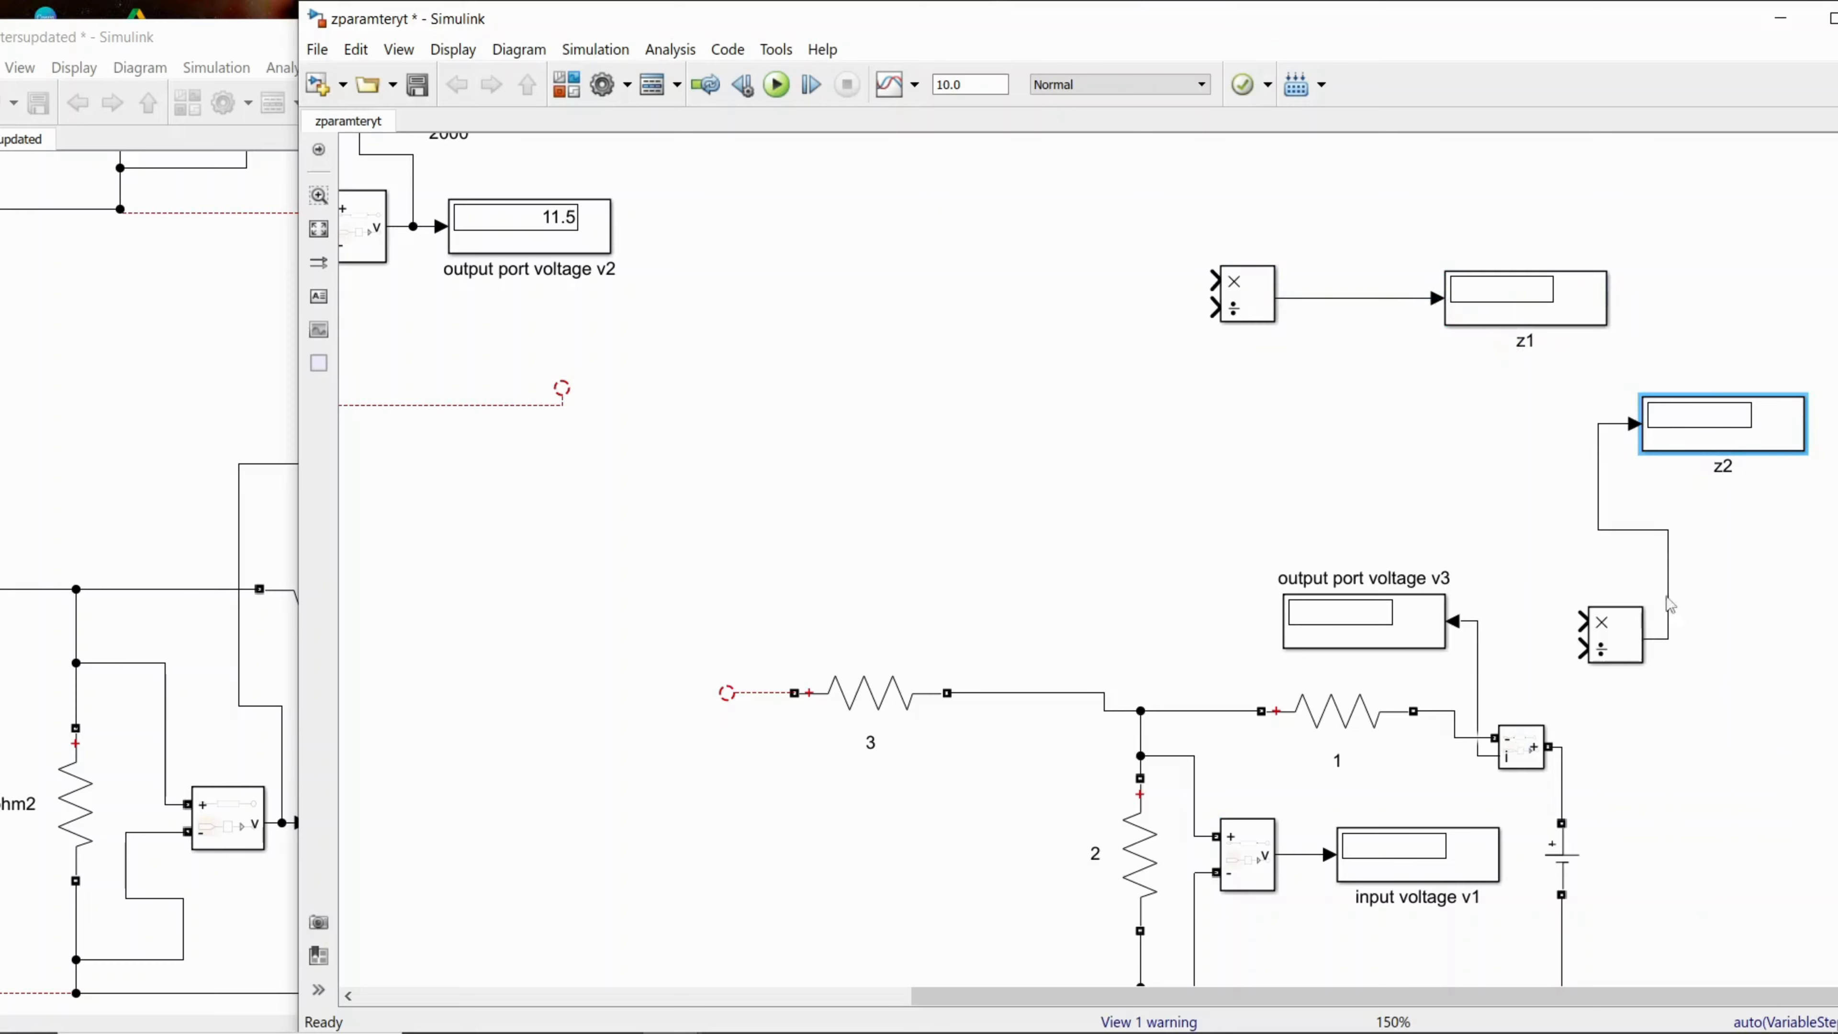
left_click_drag(1632, 628, 1540, 423)
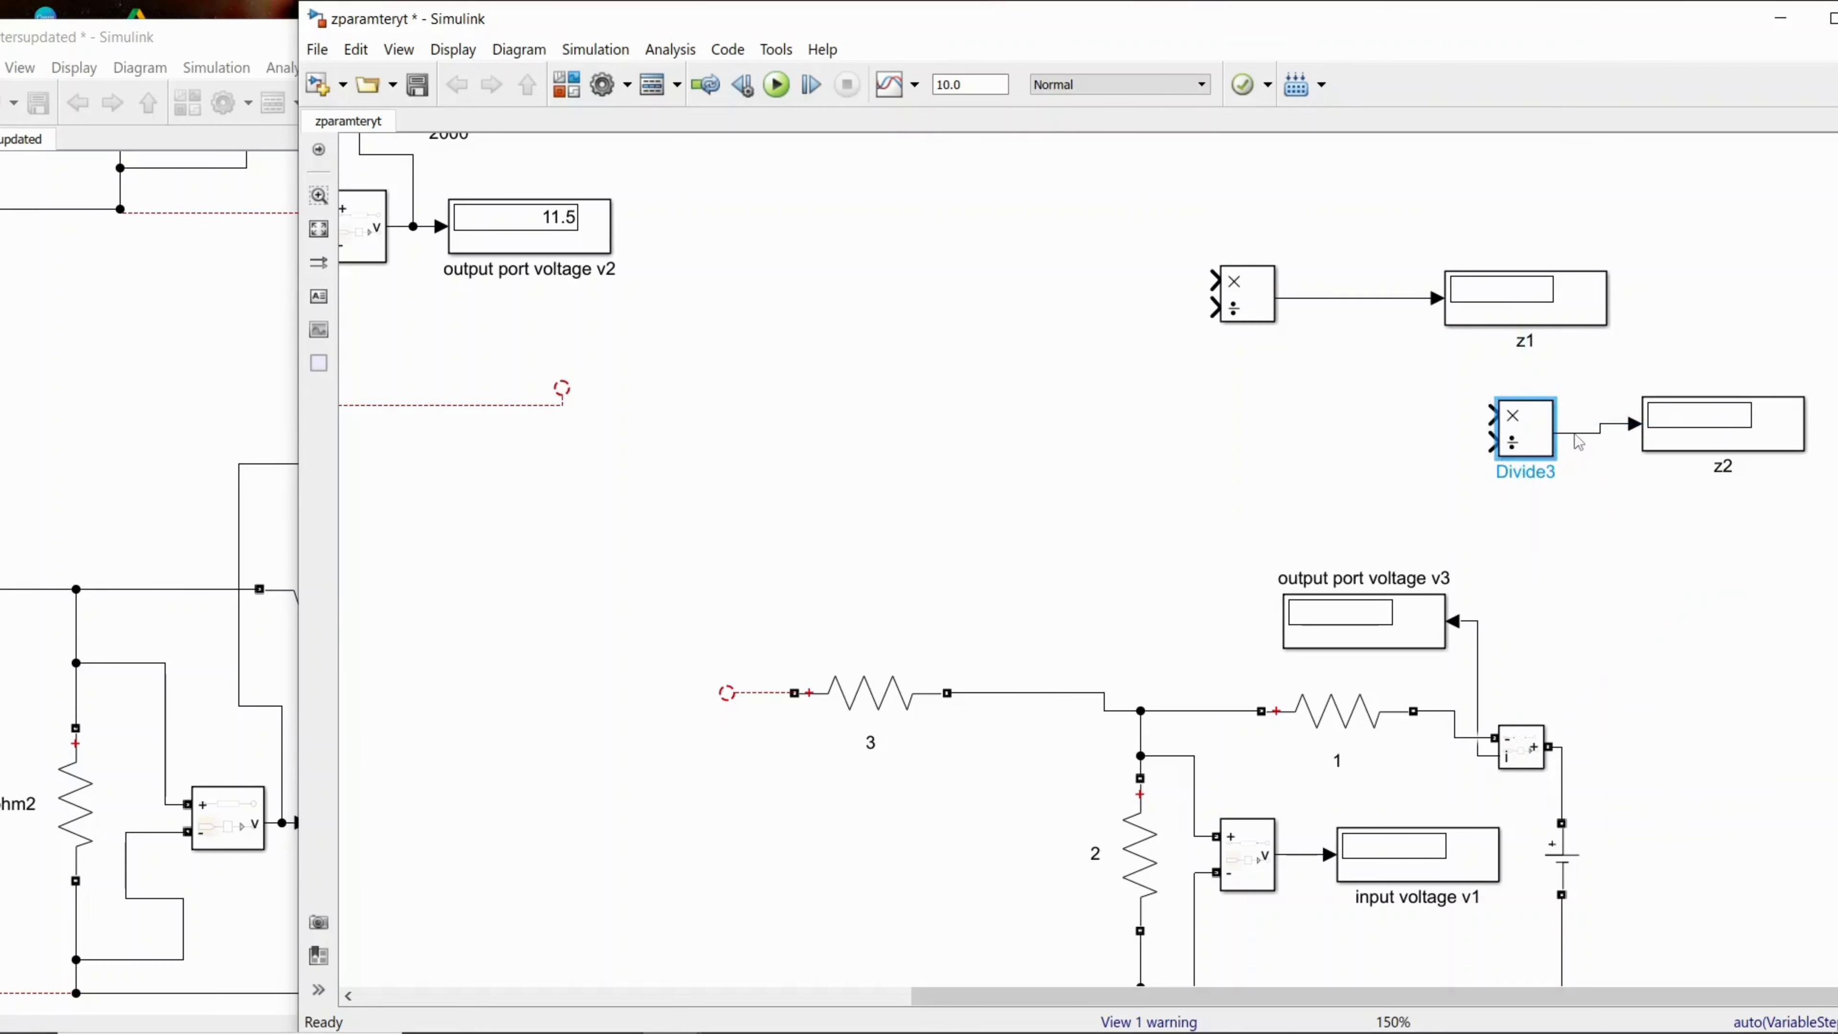
Step: Run the simulation and open the copied circuit's DC voltage source parameters
left_click(771, 87)
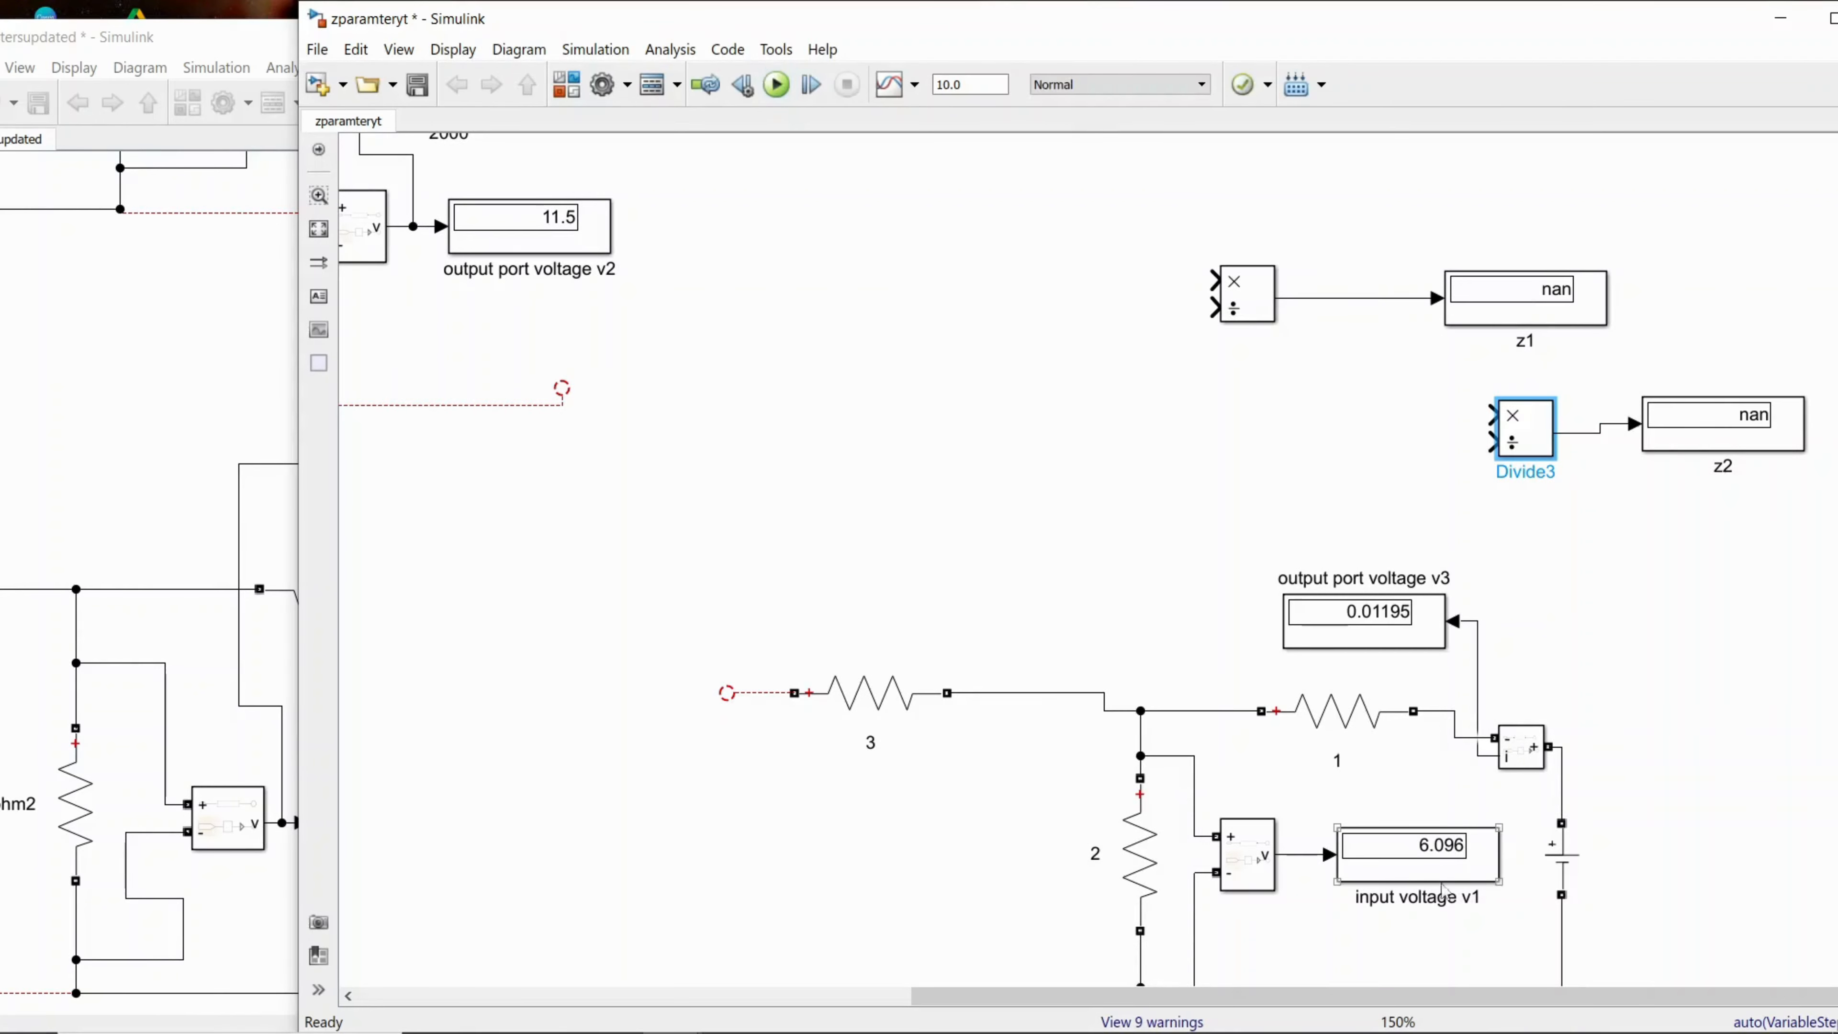
double_click(1566, 876)
left_click(1687, 767)
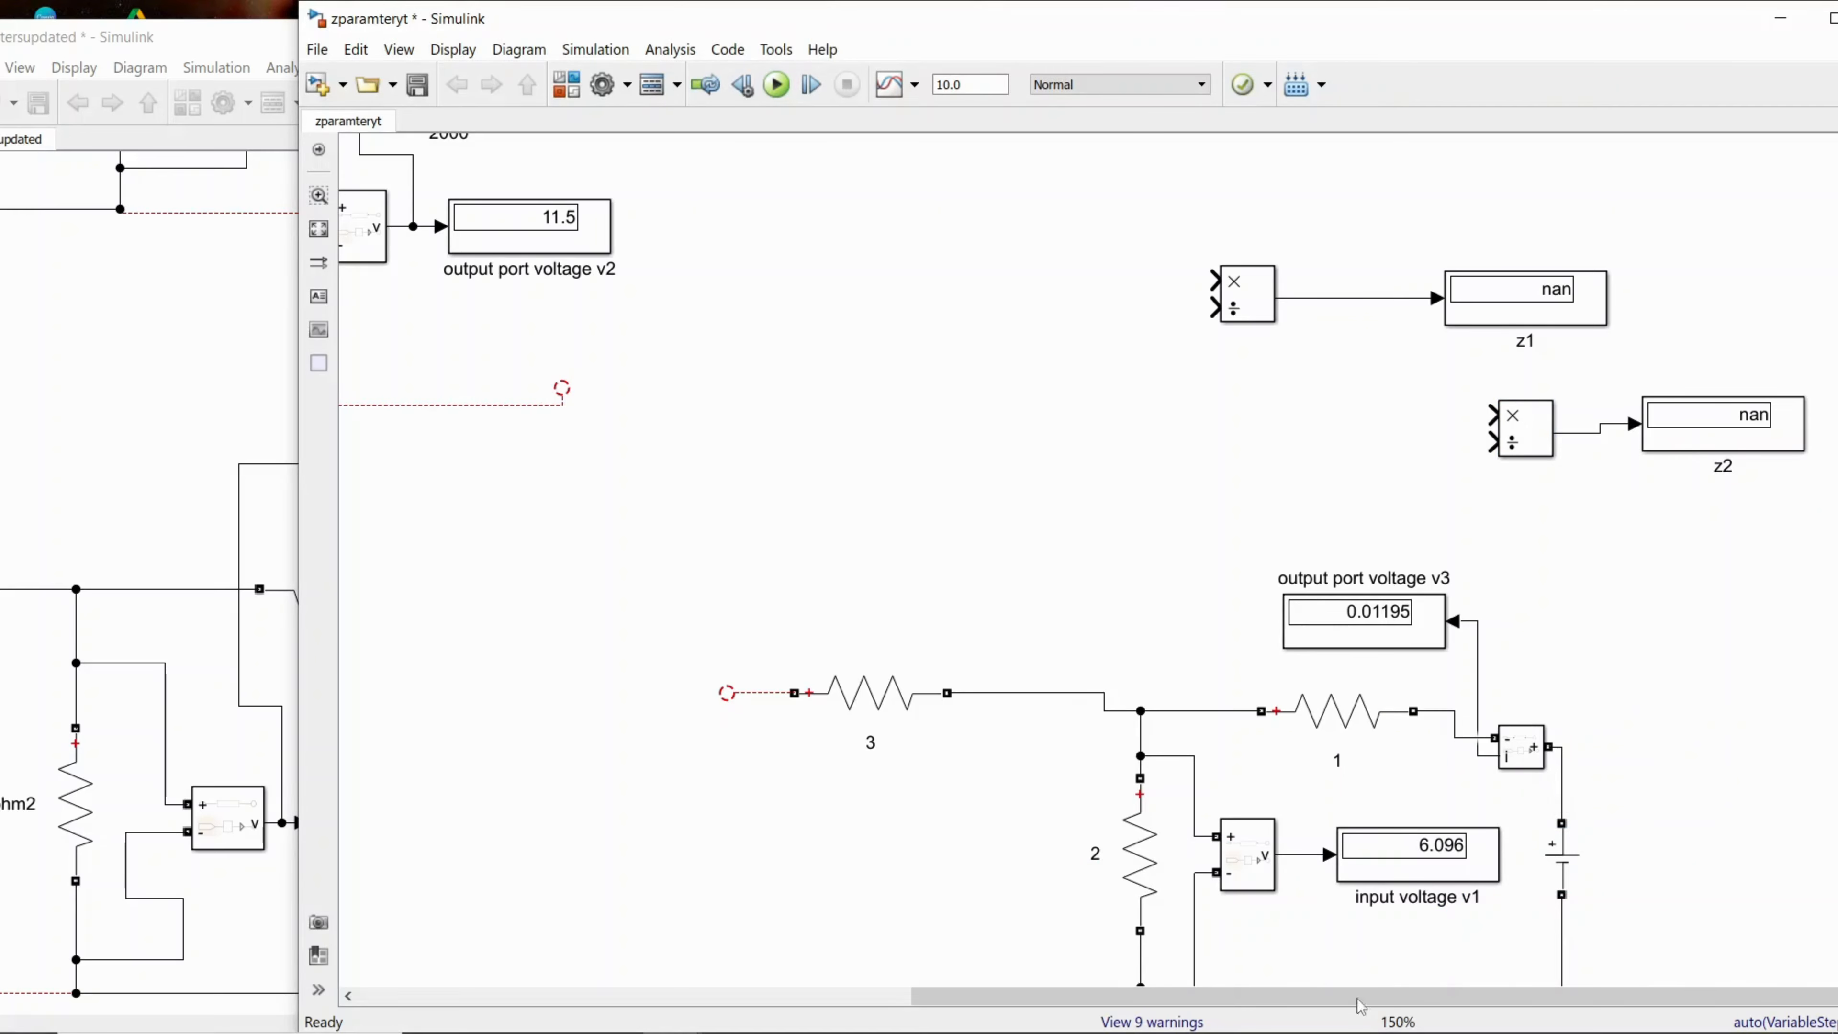
Step: Copy the voltage measurement block from the original circuit's output port and wire the copy across the copied circuit's DC source
left_click_drag(1359, 1004, 931, 1003)
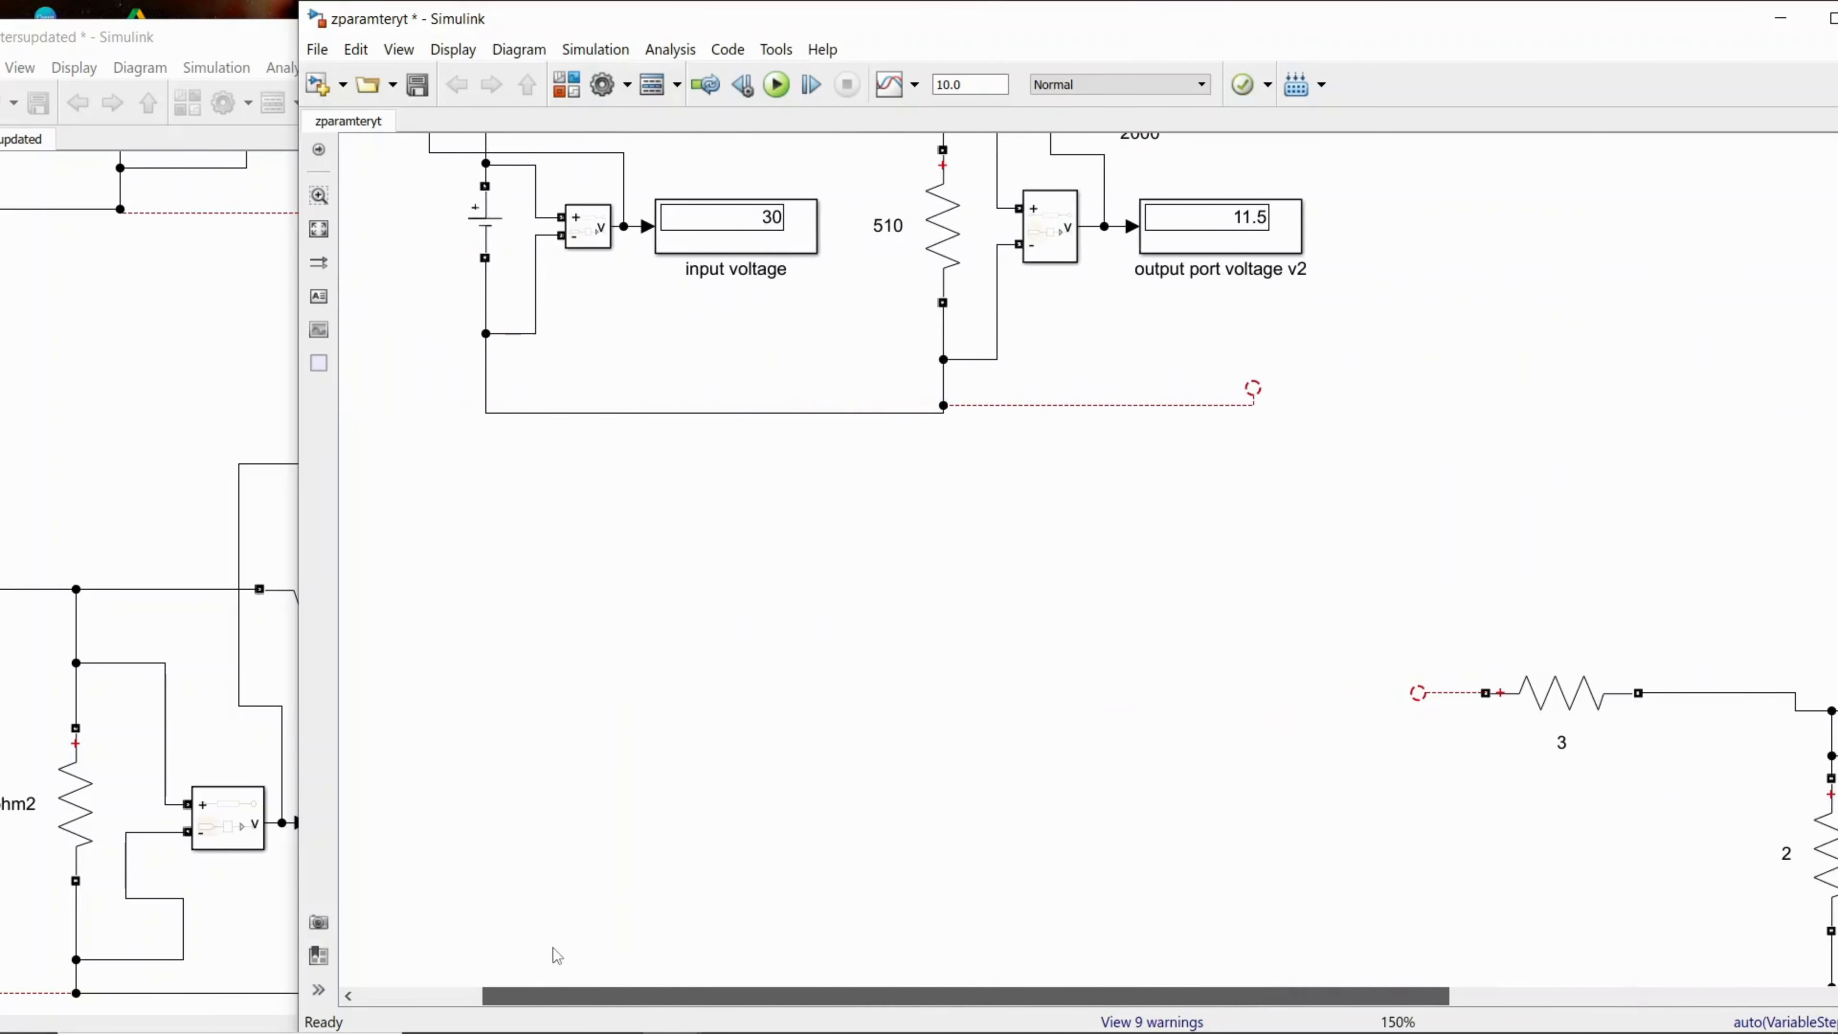
left_click_drag(555, 954, 551, 956)
left_click(1046, 248)
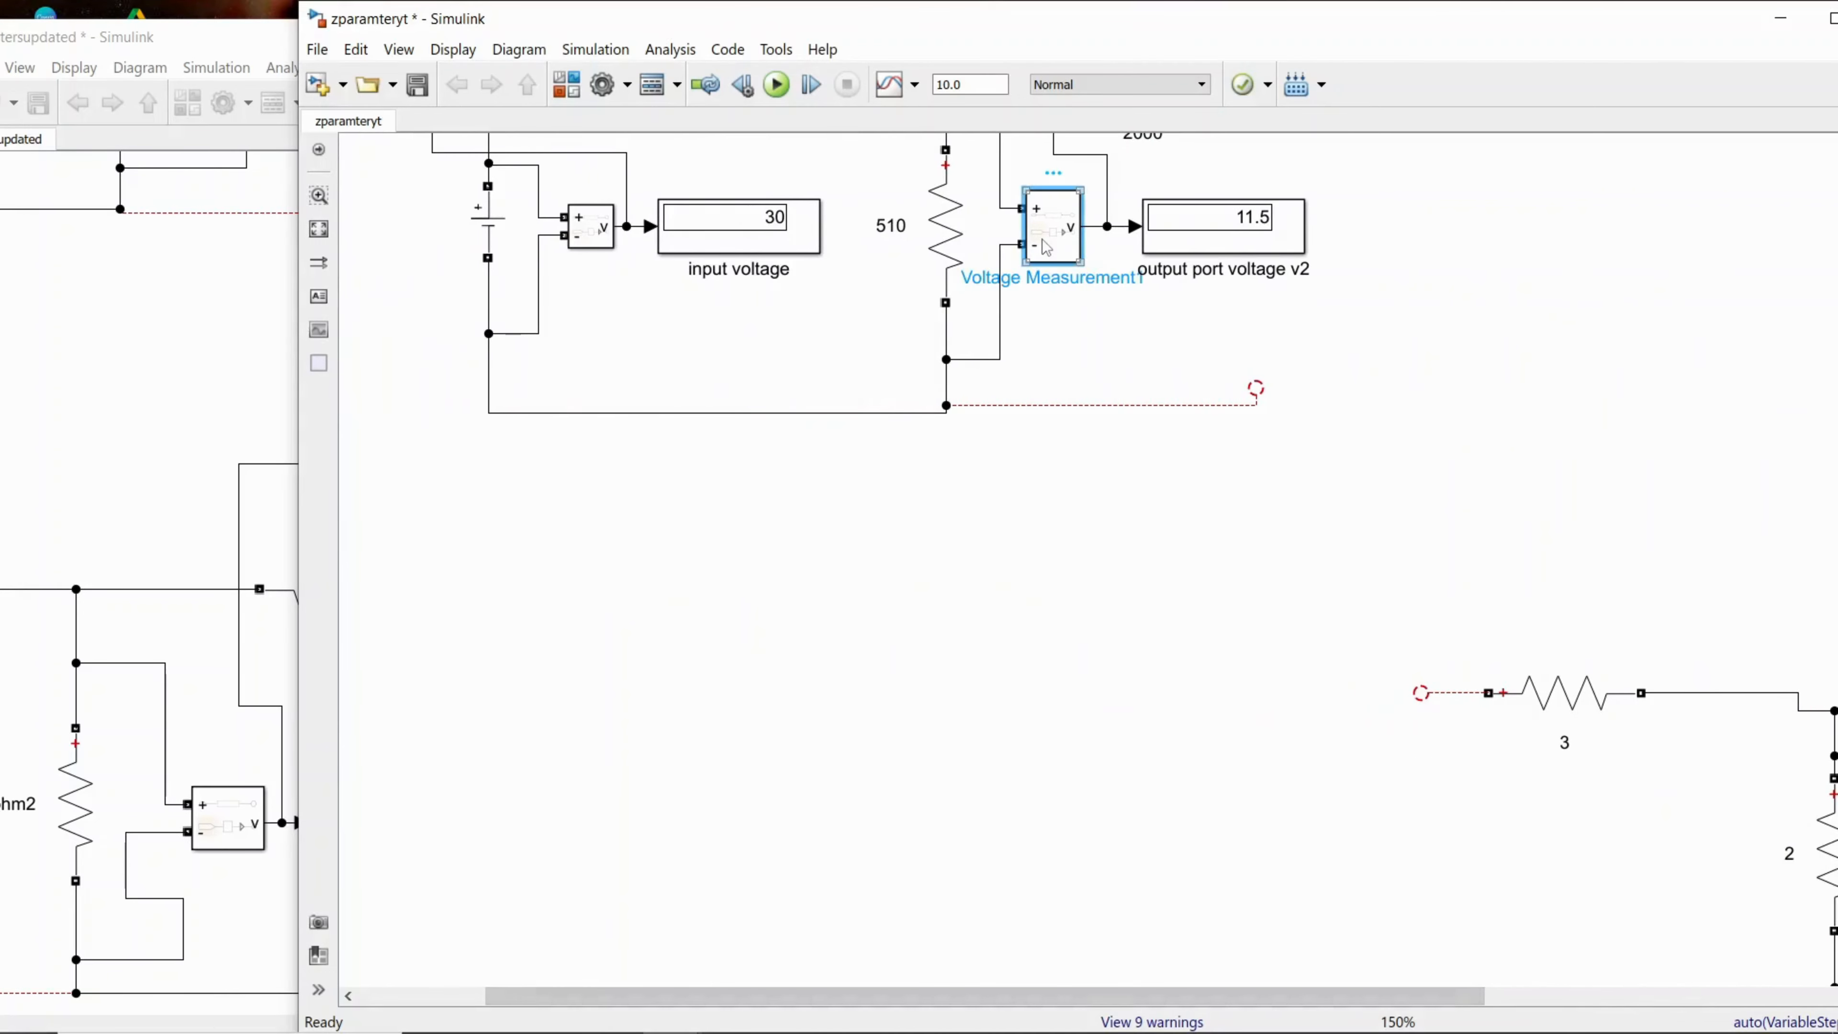
left_click_drag(1283, 1004, 1675, 1003)
key("ctrl+v")
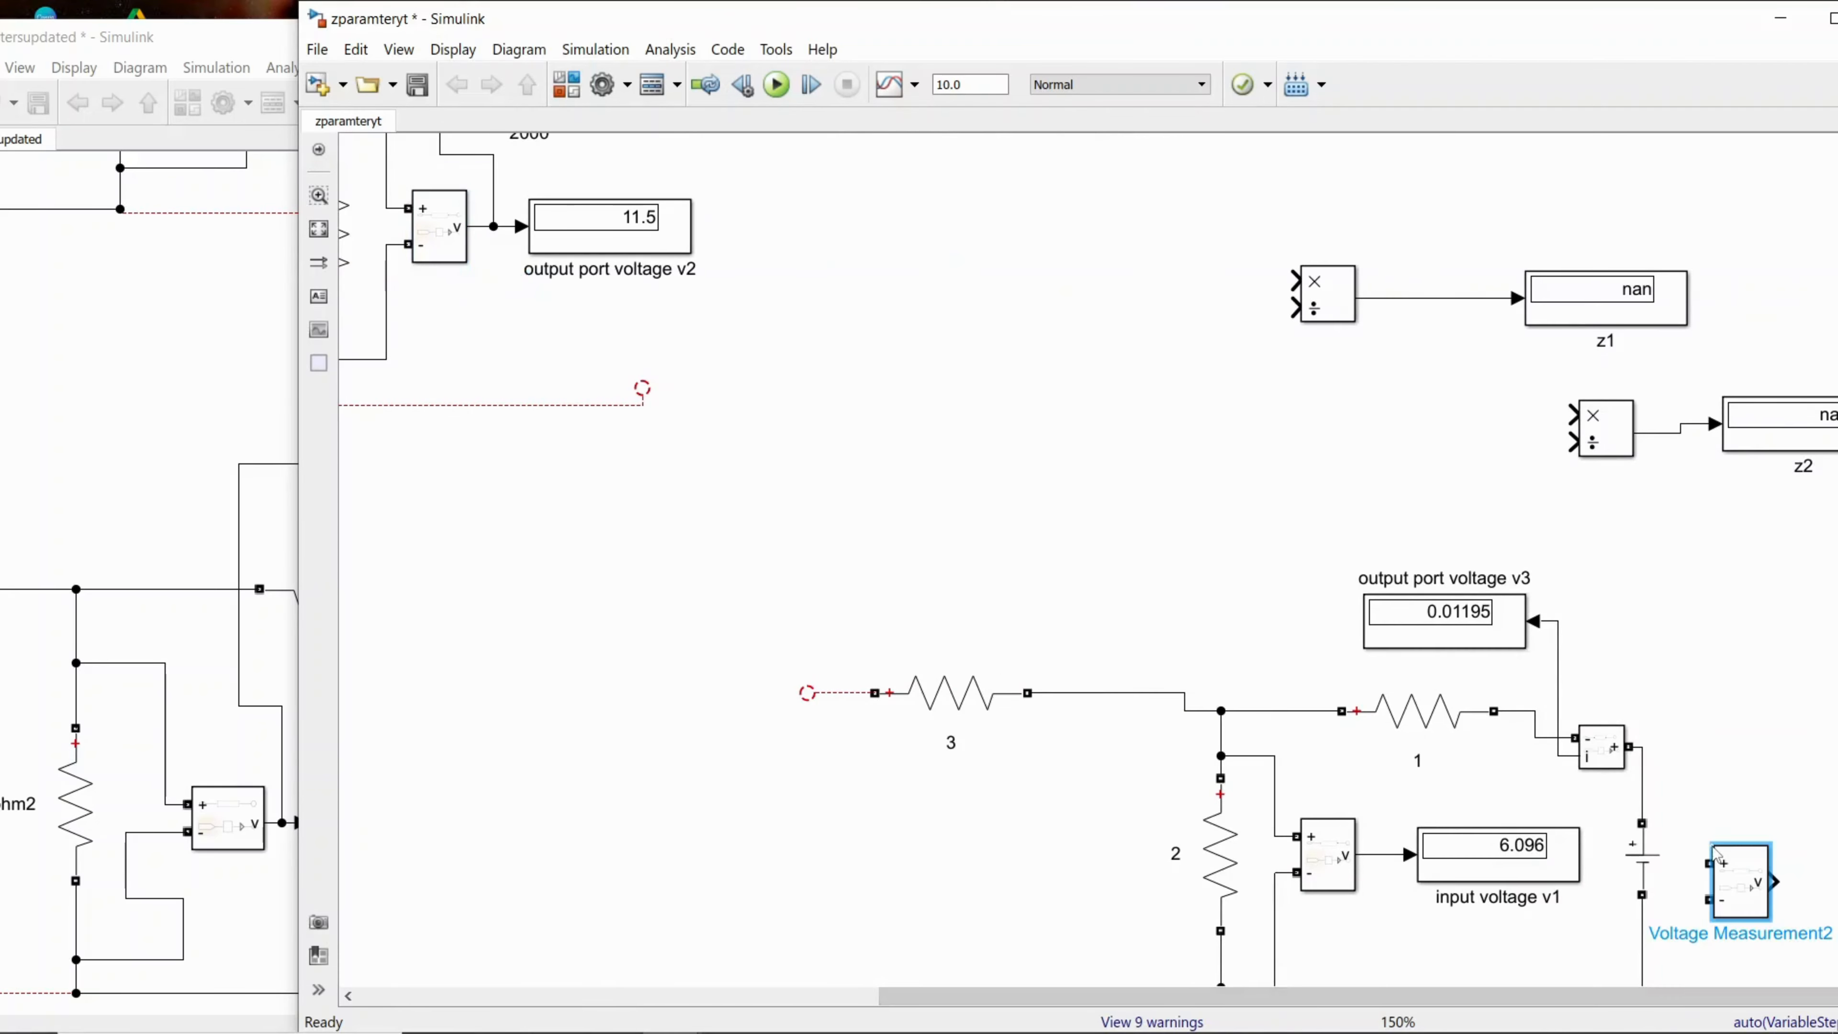
mouse_move(1709, 863)
left_mouse_down()
mouse_move(1677, 806)
mouse_move(1641, 798)
left_mouse_up()
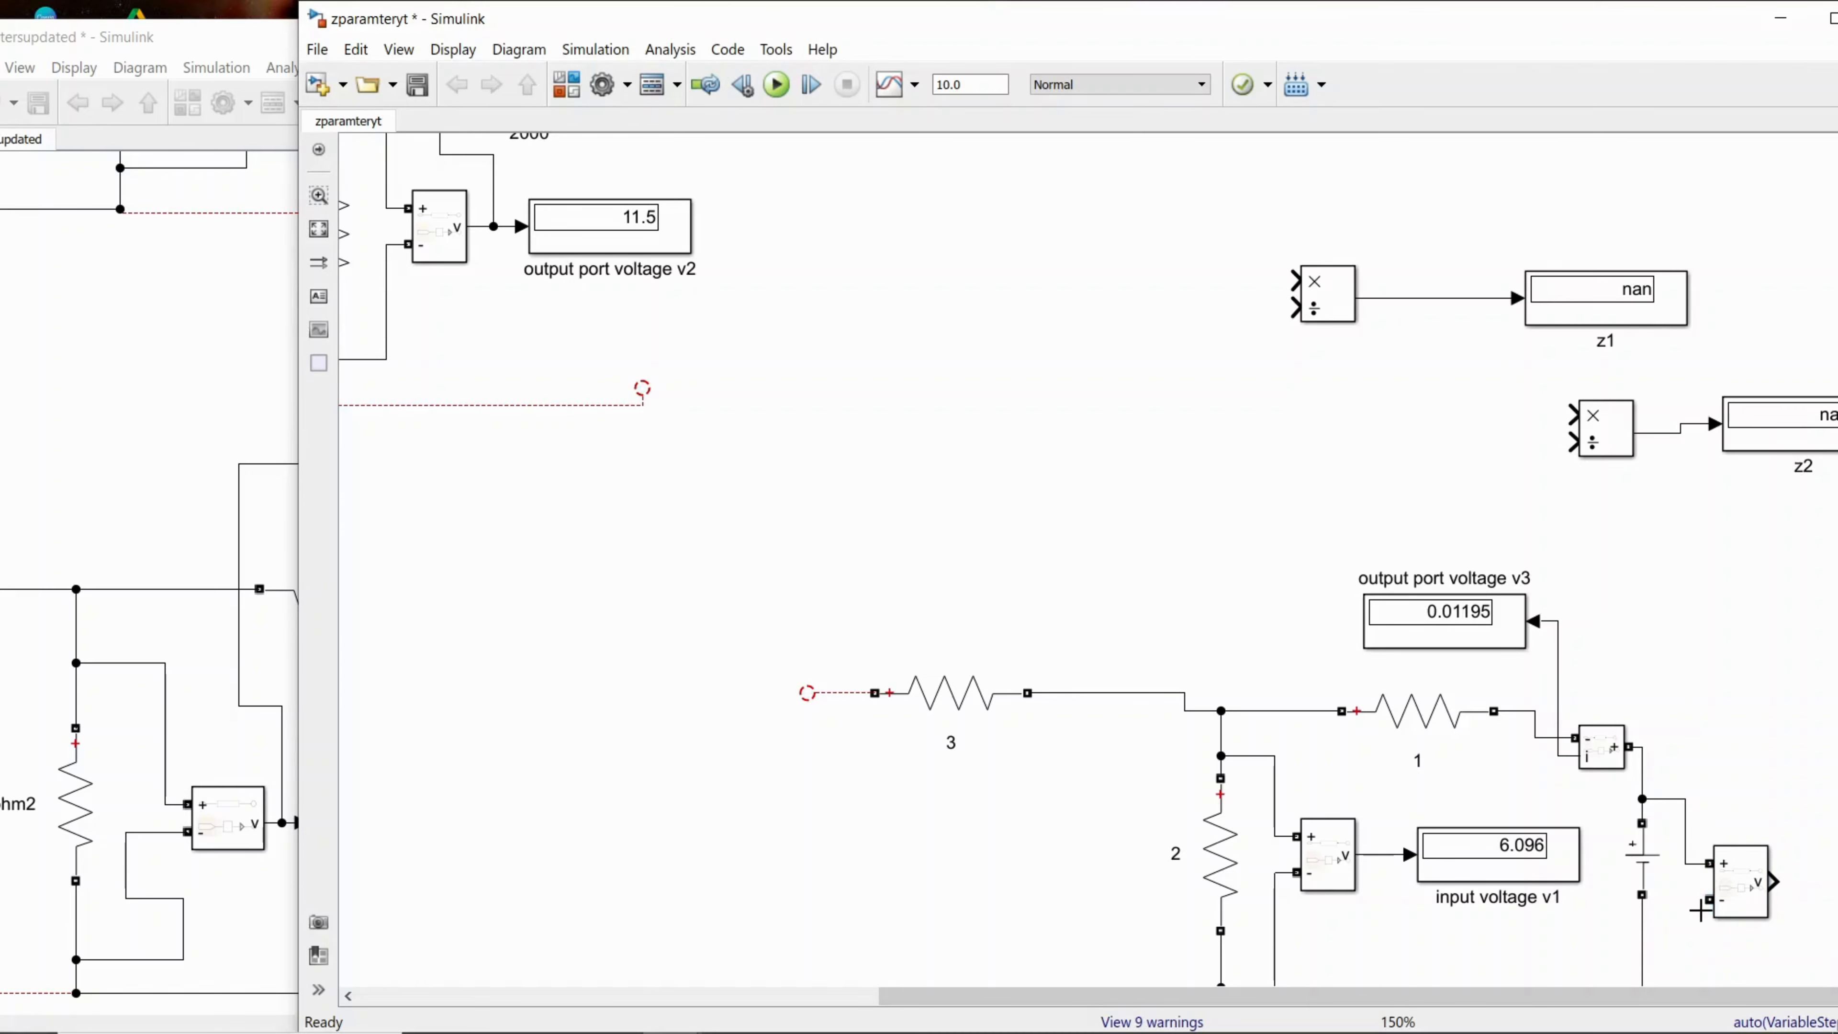
left_click_drag(1710, 899, 1671, 952)
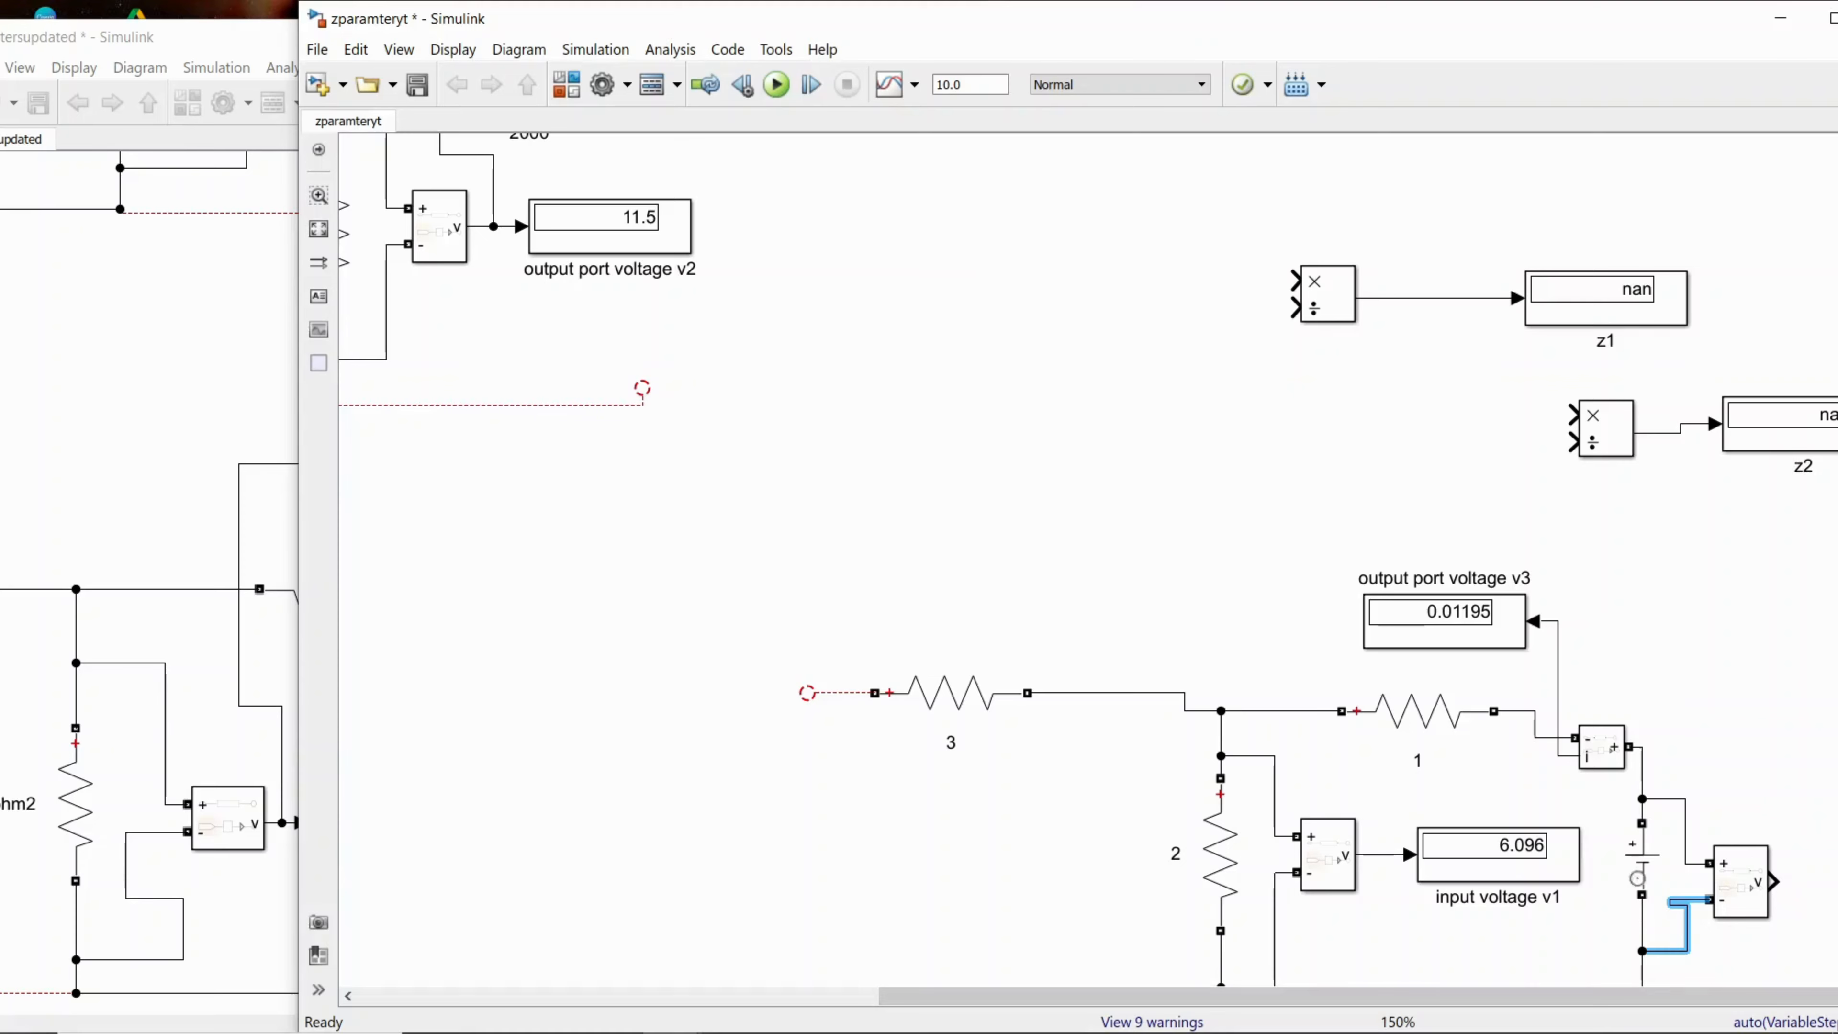
Step: Duplicate the z1 display beside the new voltage measurement and connect it to that block's output
left_click_drag(1528, 45, 1165, 59)
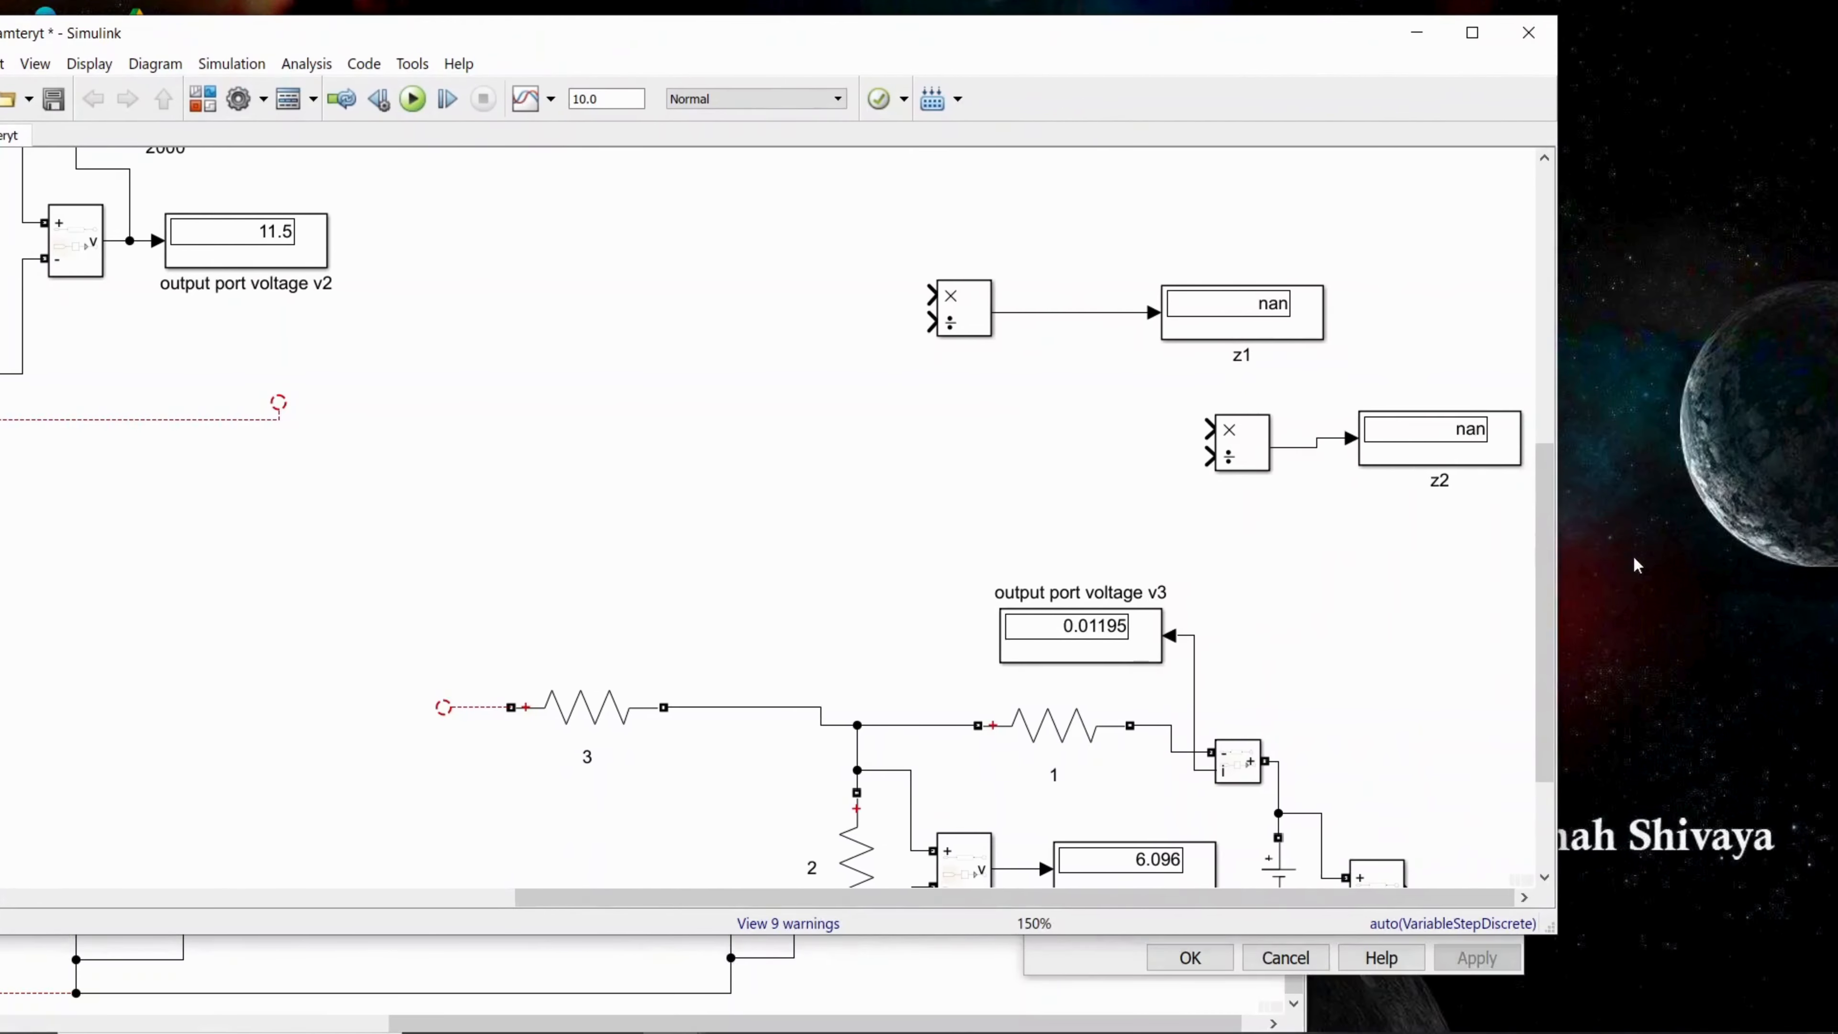
left_click_drag(1441, 935, 1443, 1031)
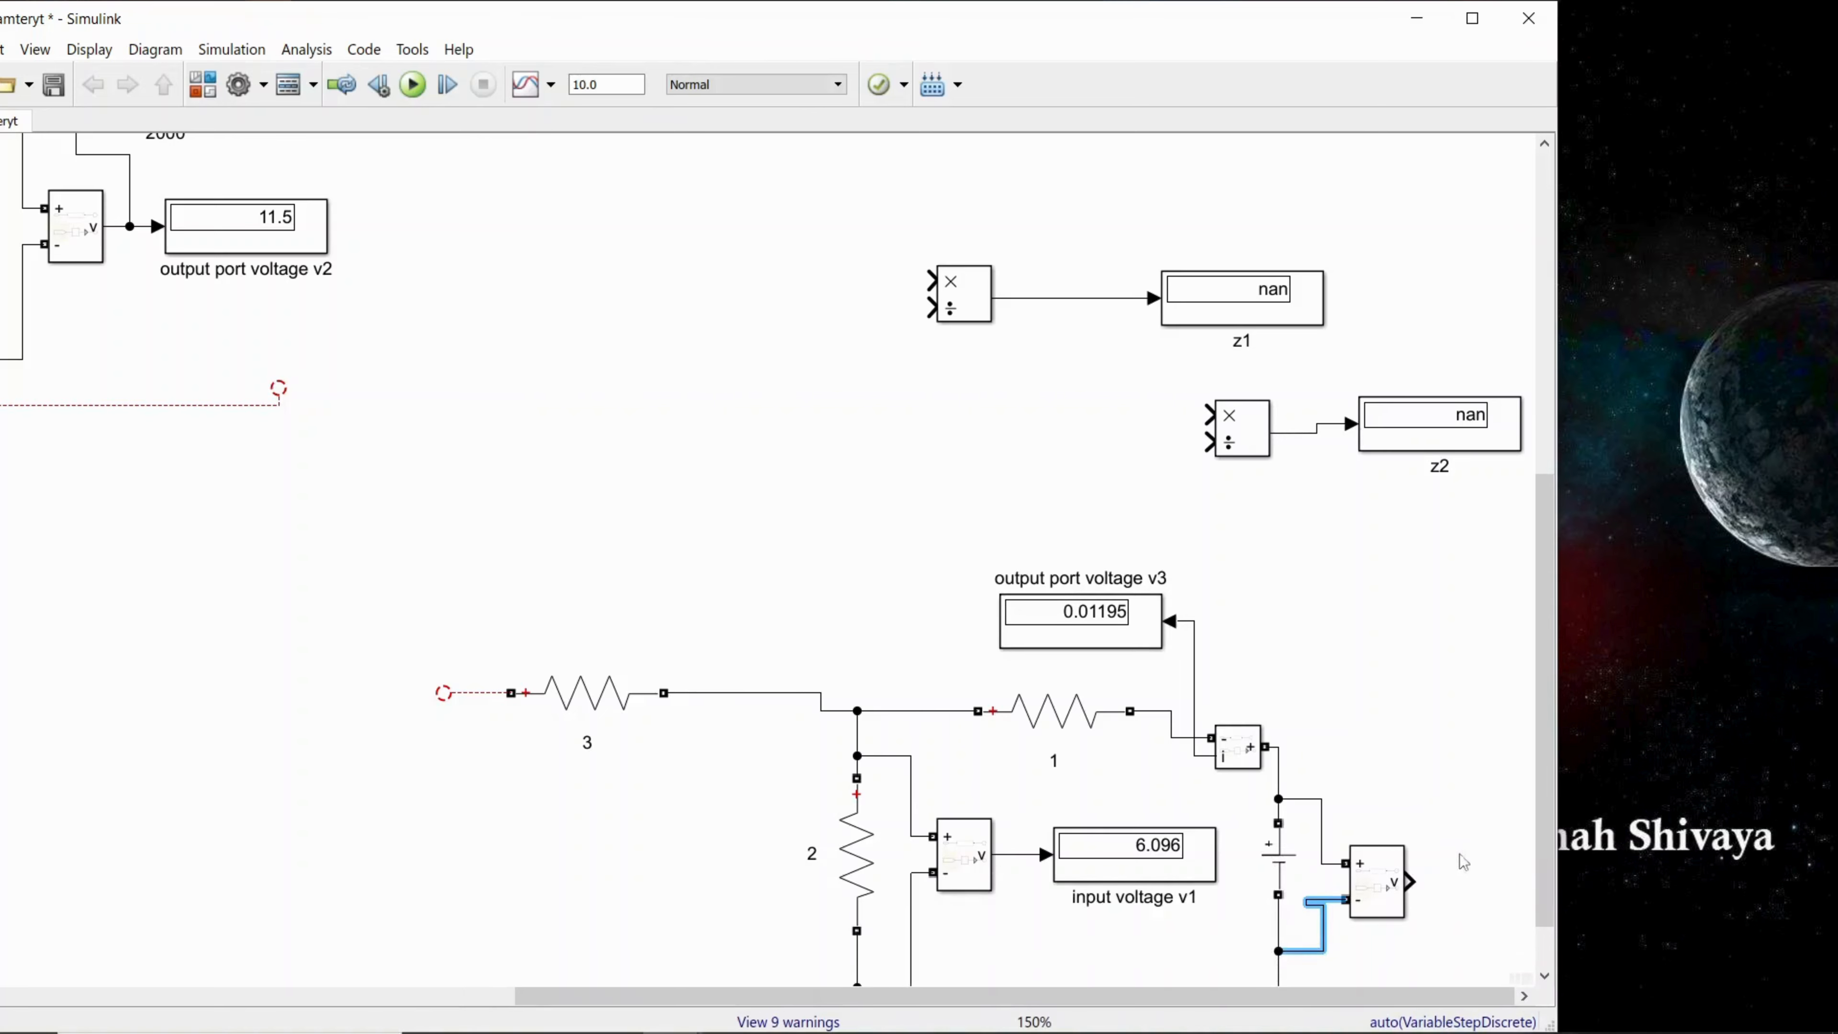
left_click(1271, 309)
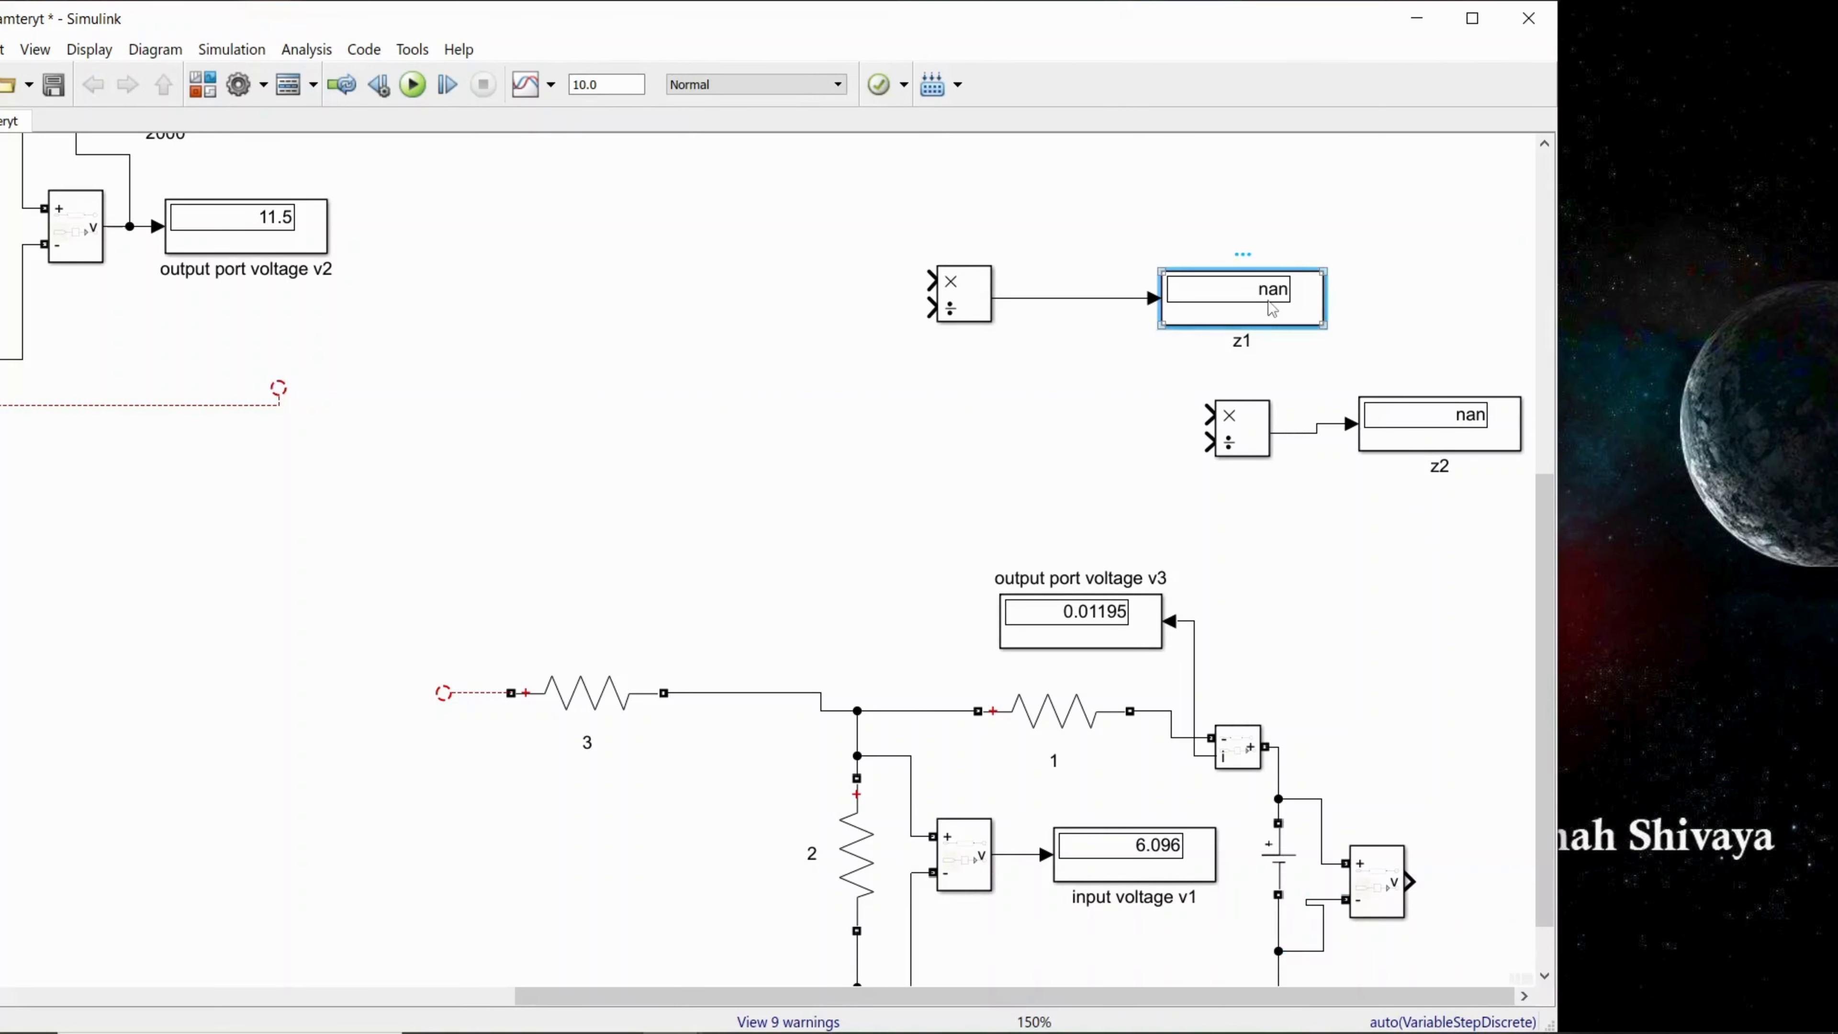
left_click(1464, 878)
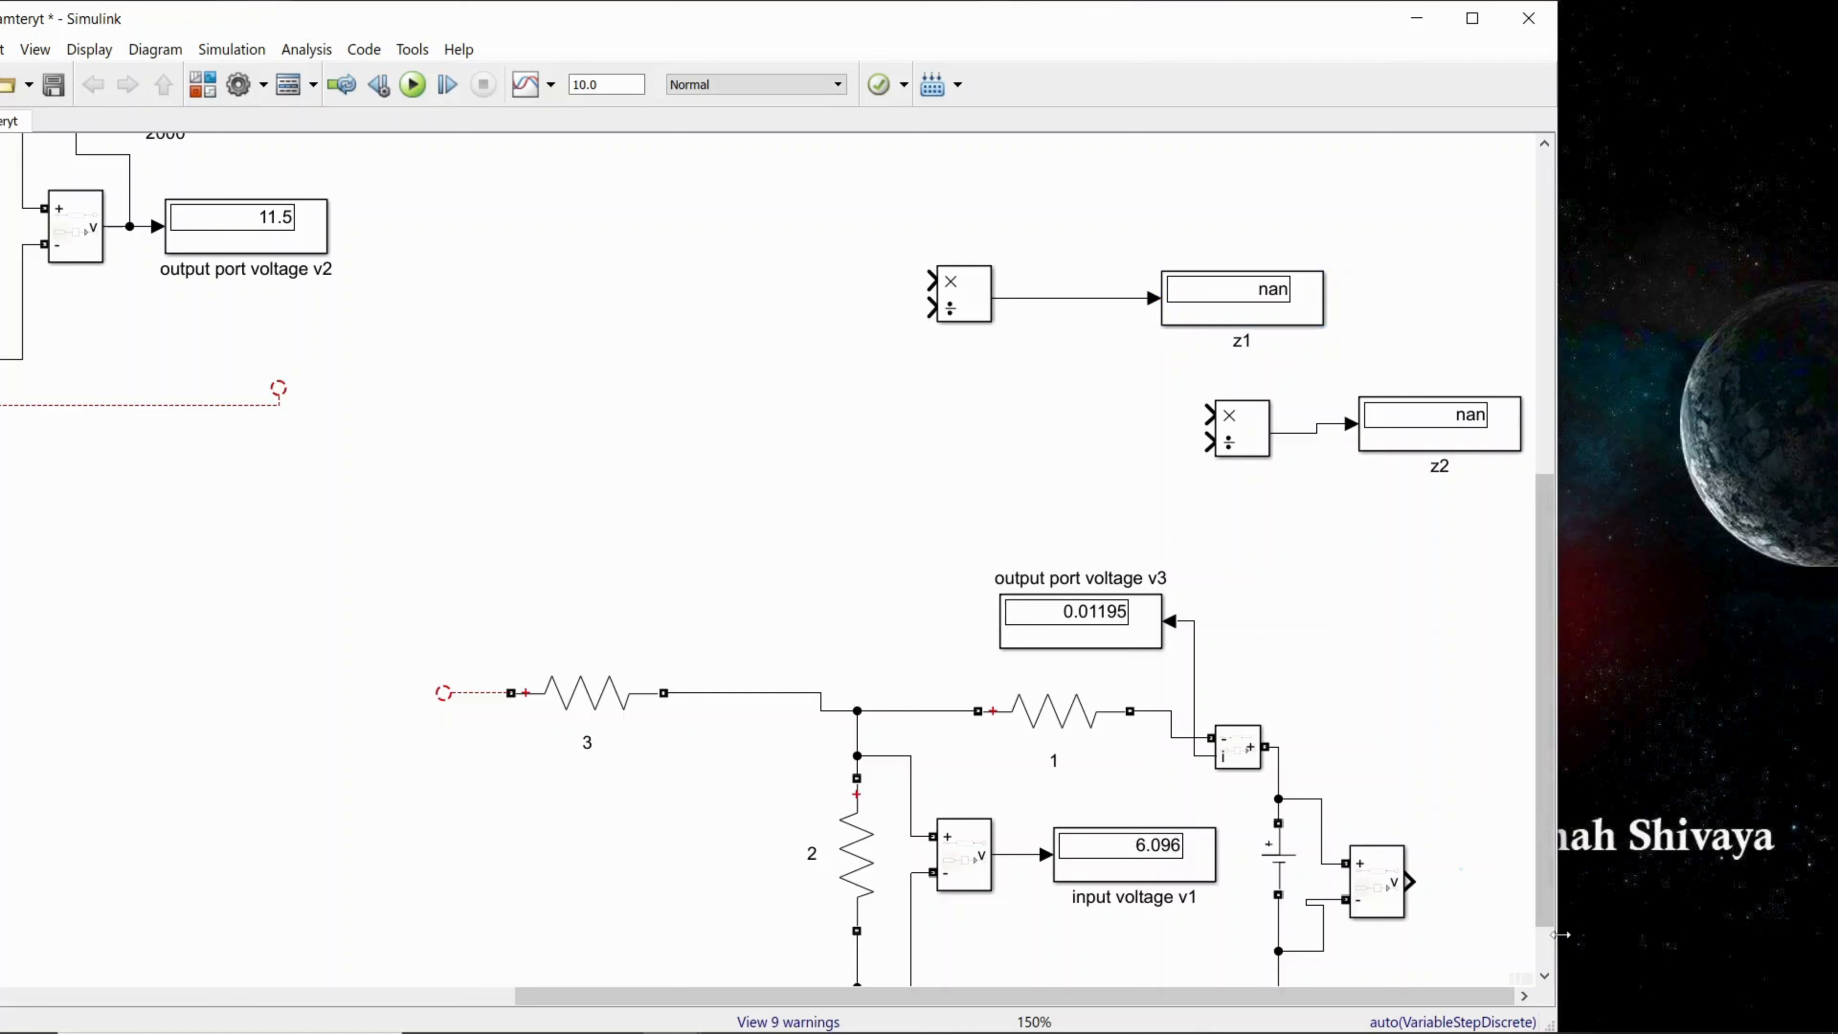
left_click_drag(1561, 935, 1776, 935)
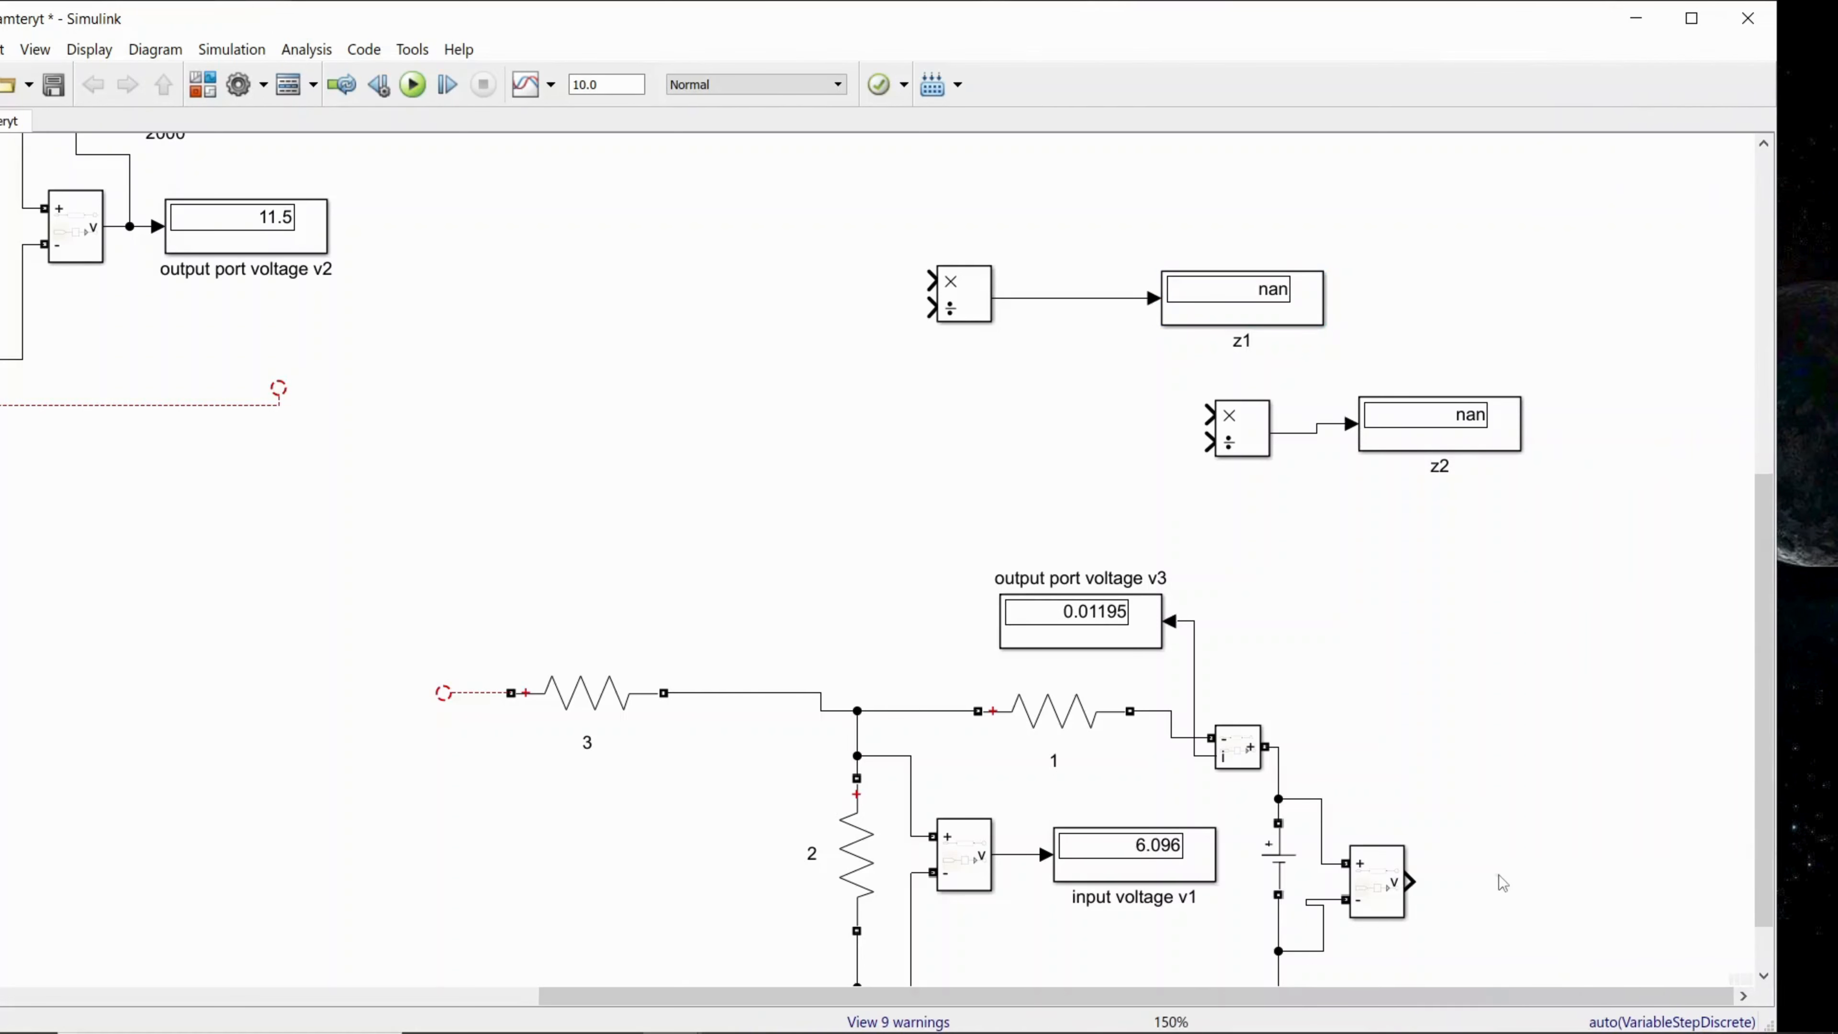
key("ctrl+v")
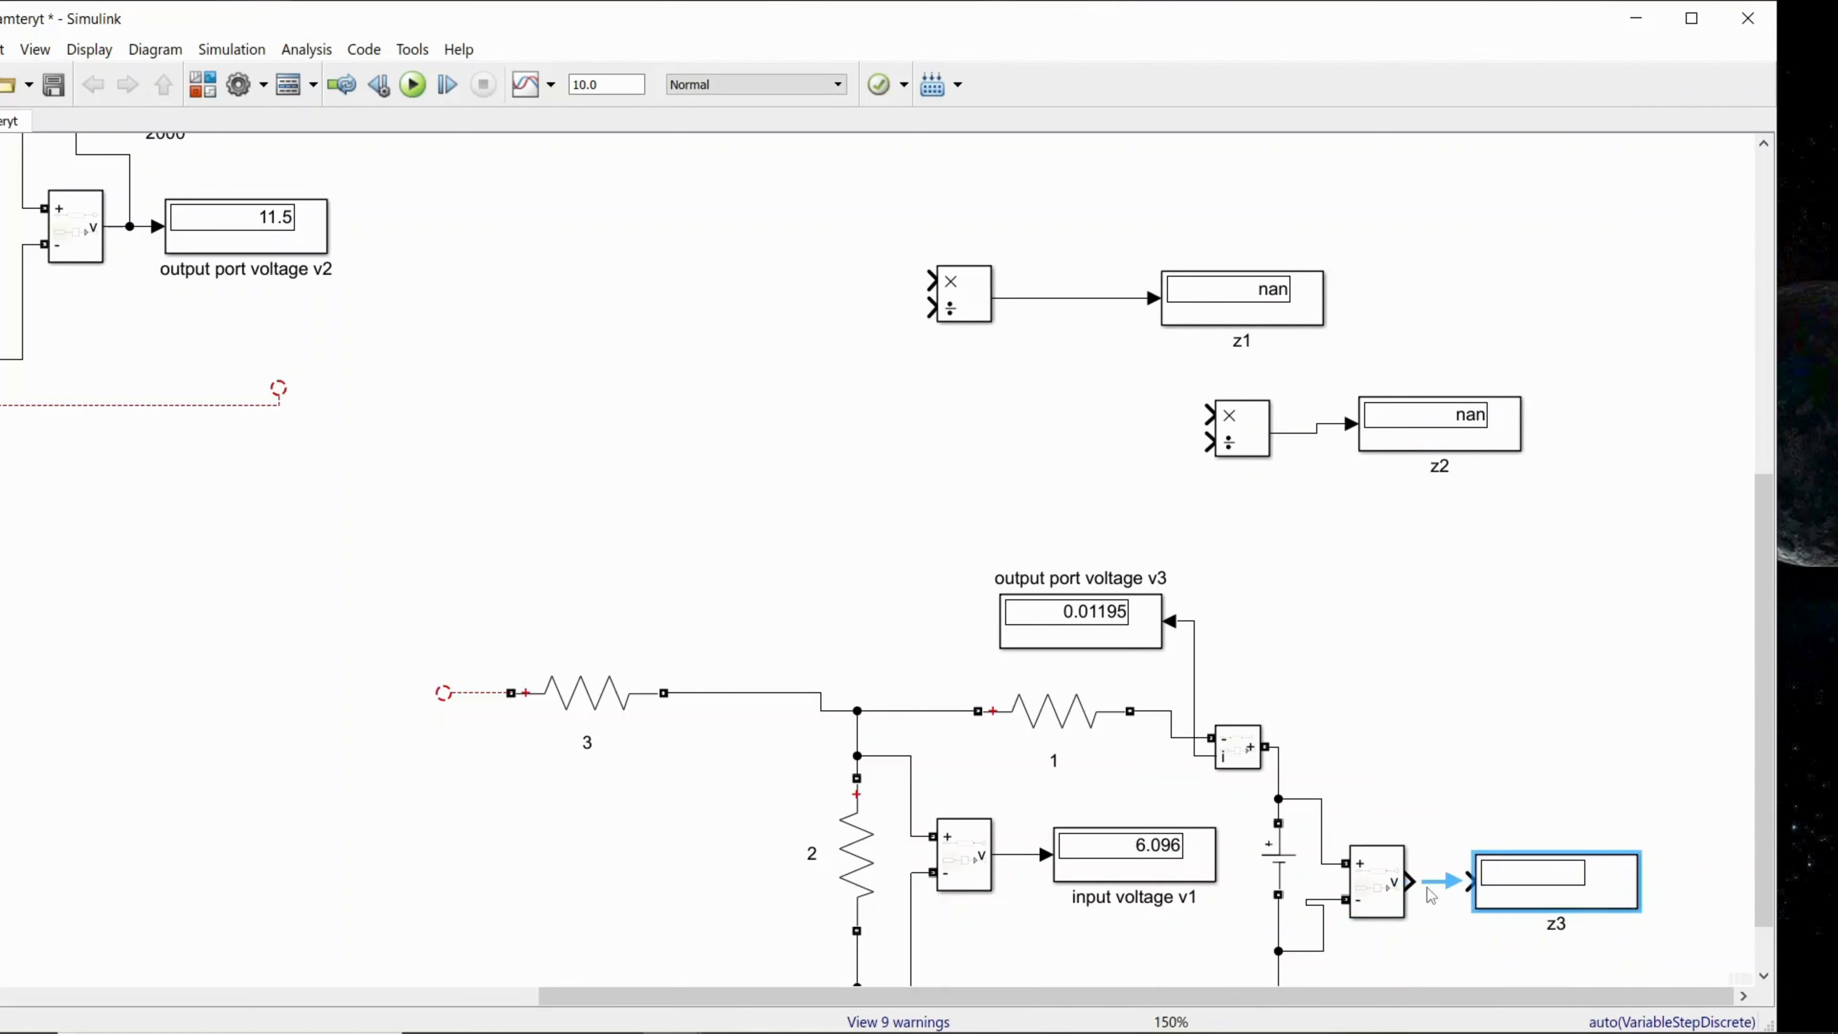
left_click(1429, 889)
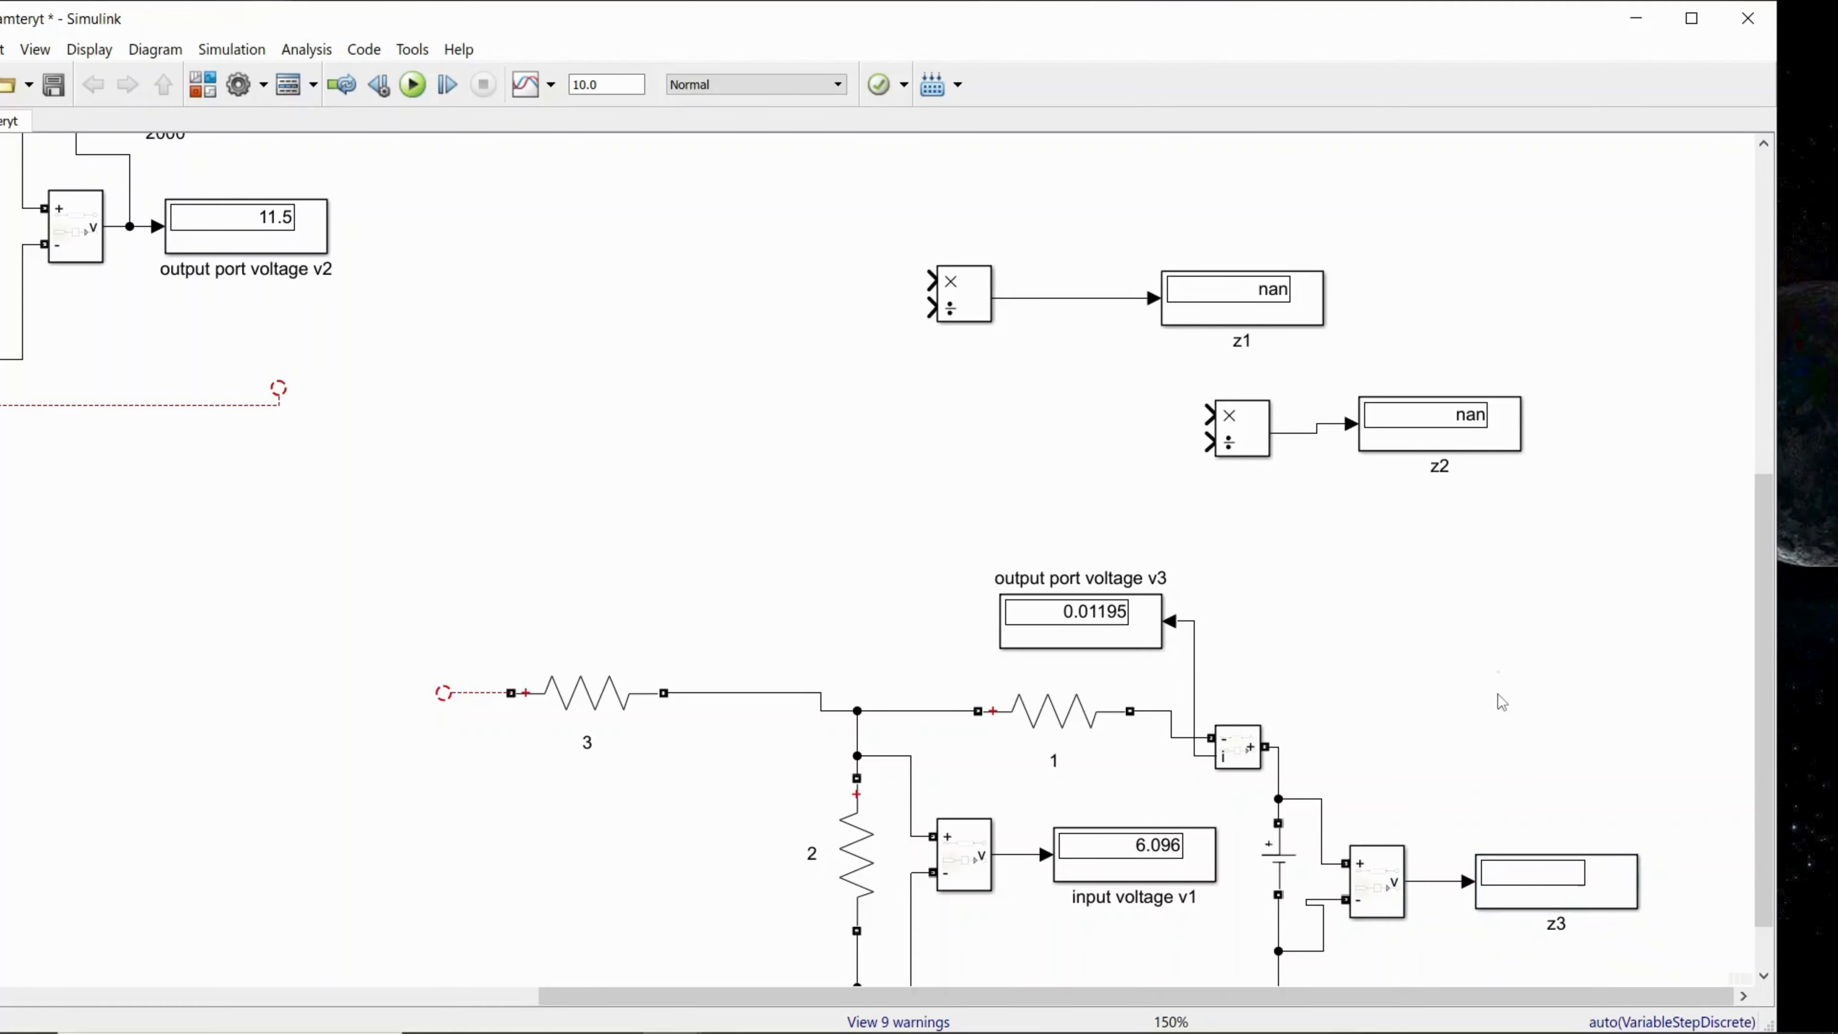
Step: Check the amplitude setting of the copied circuit's DC voltage source
double_click(1286, 857)
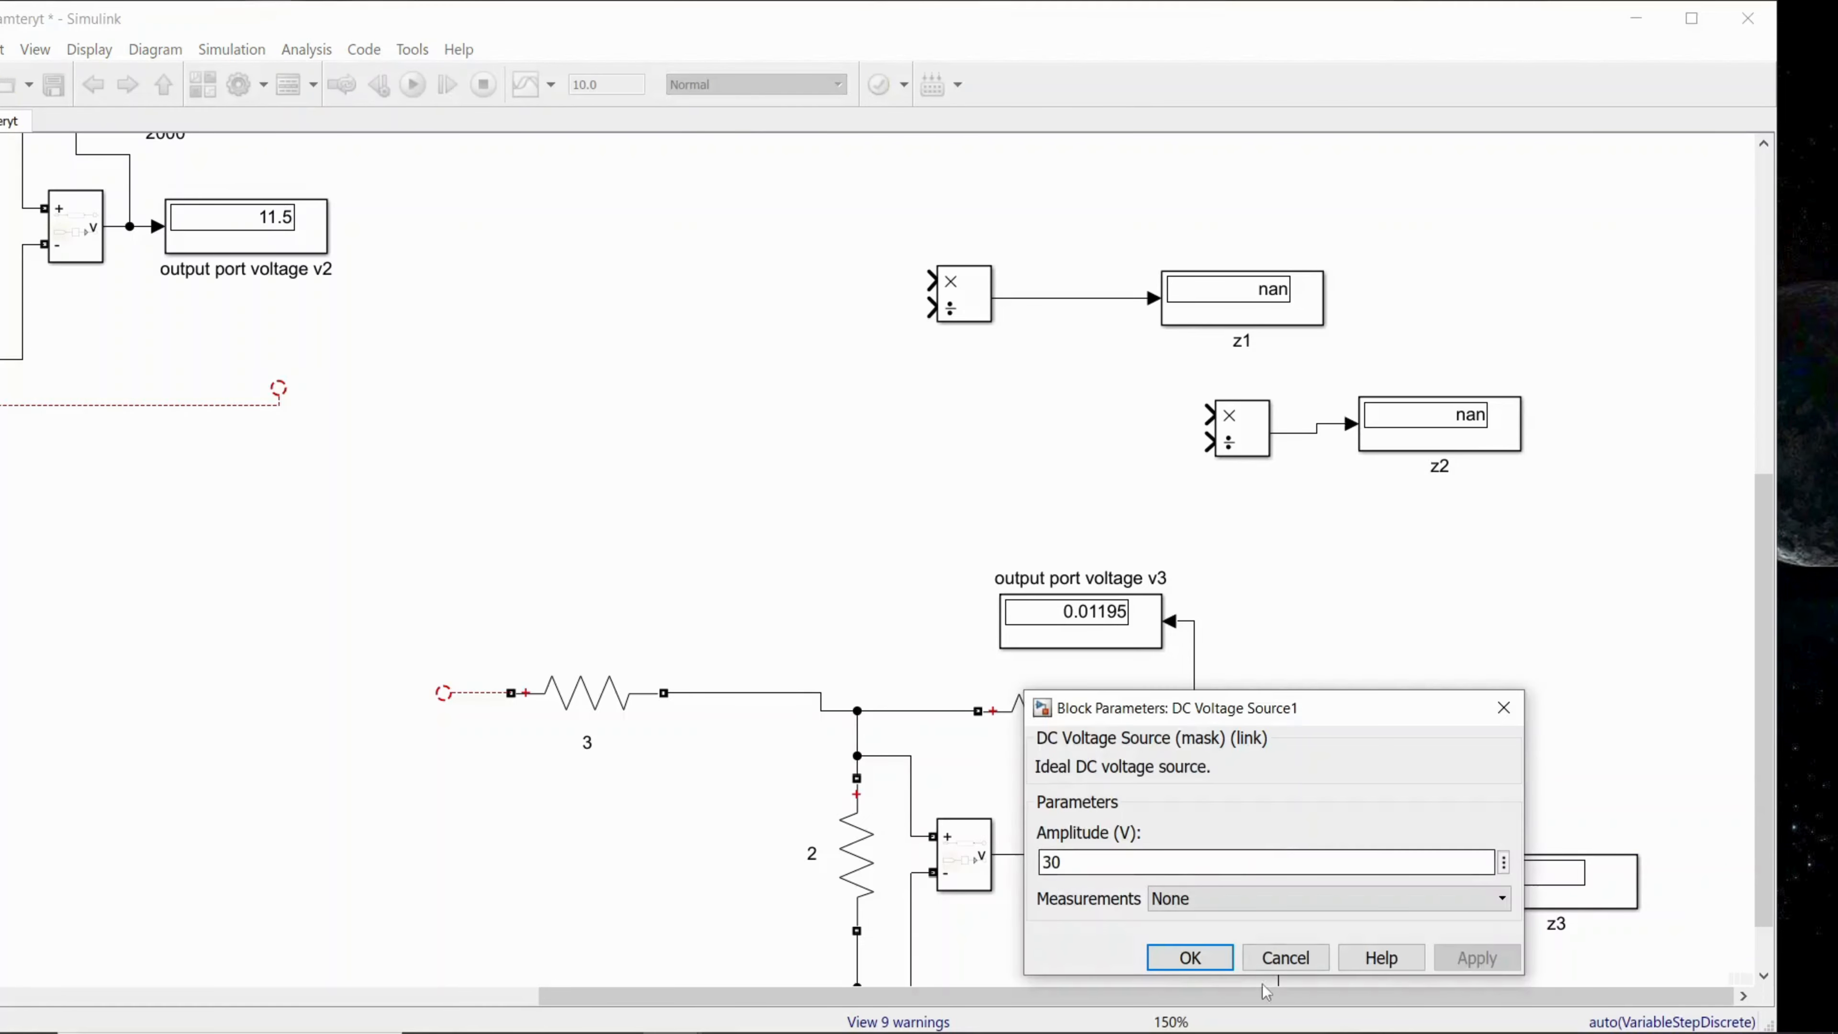
left_click(1210, 958)
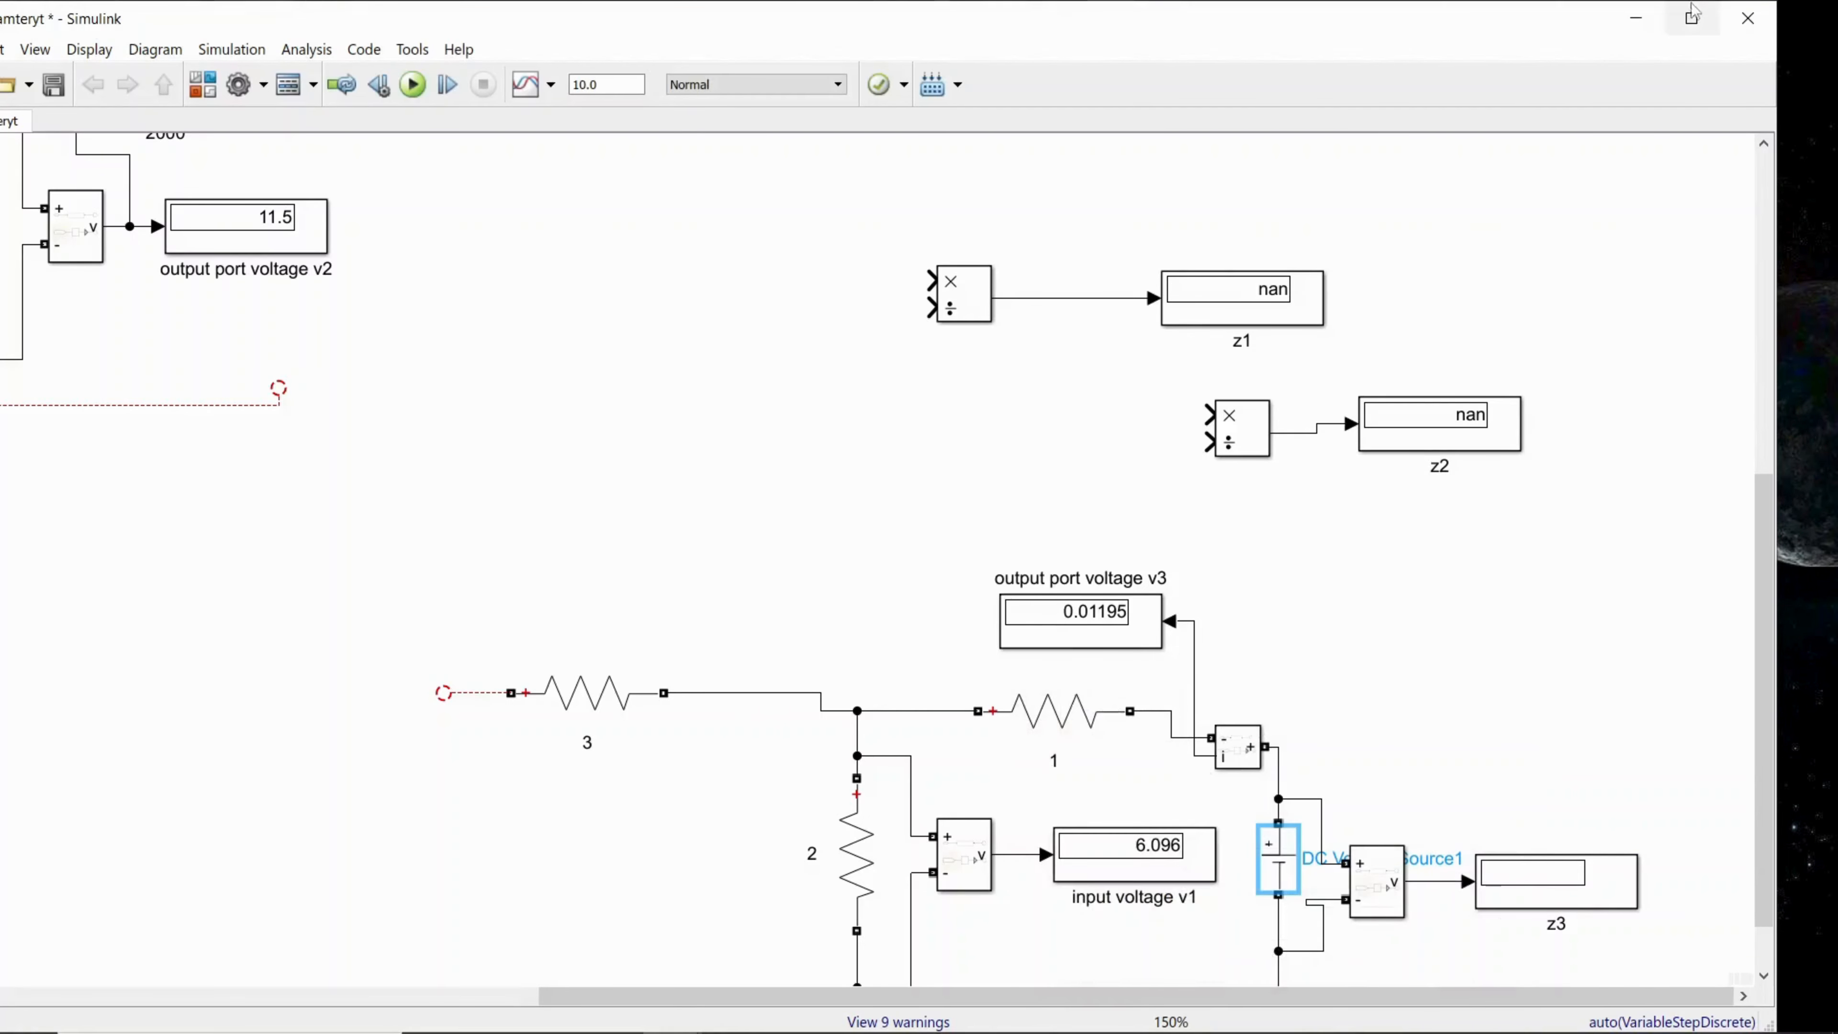
left_click(1636, 18)
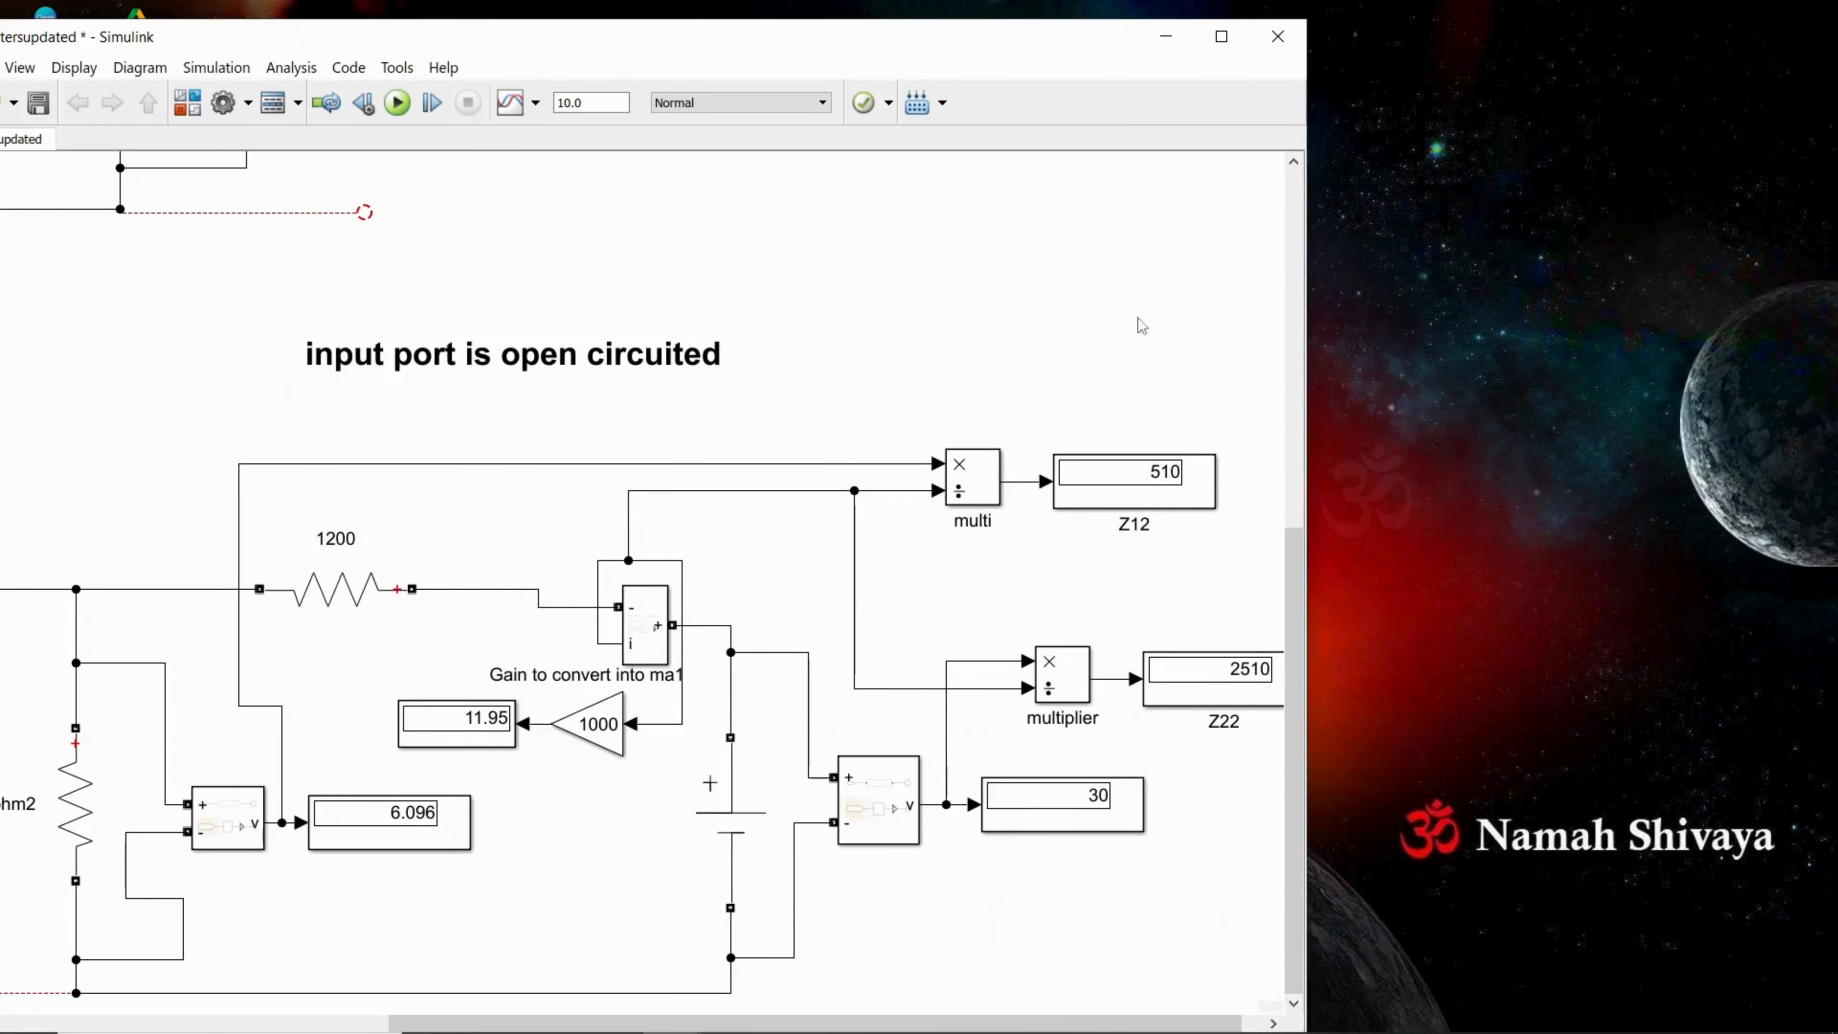
left_click(1166, 37)
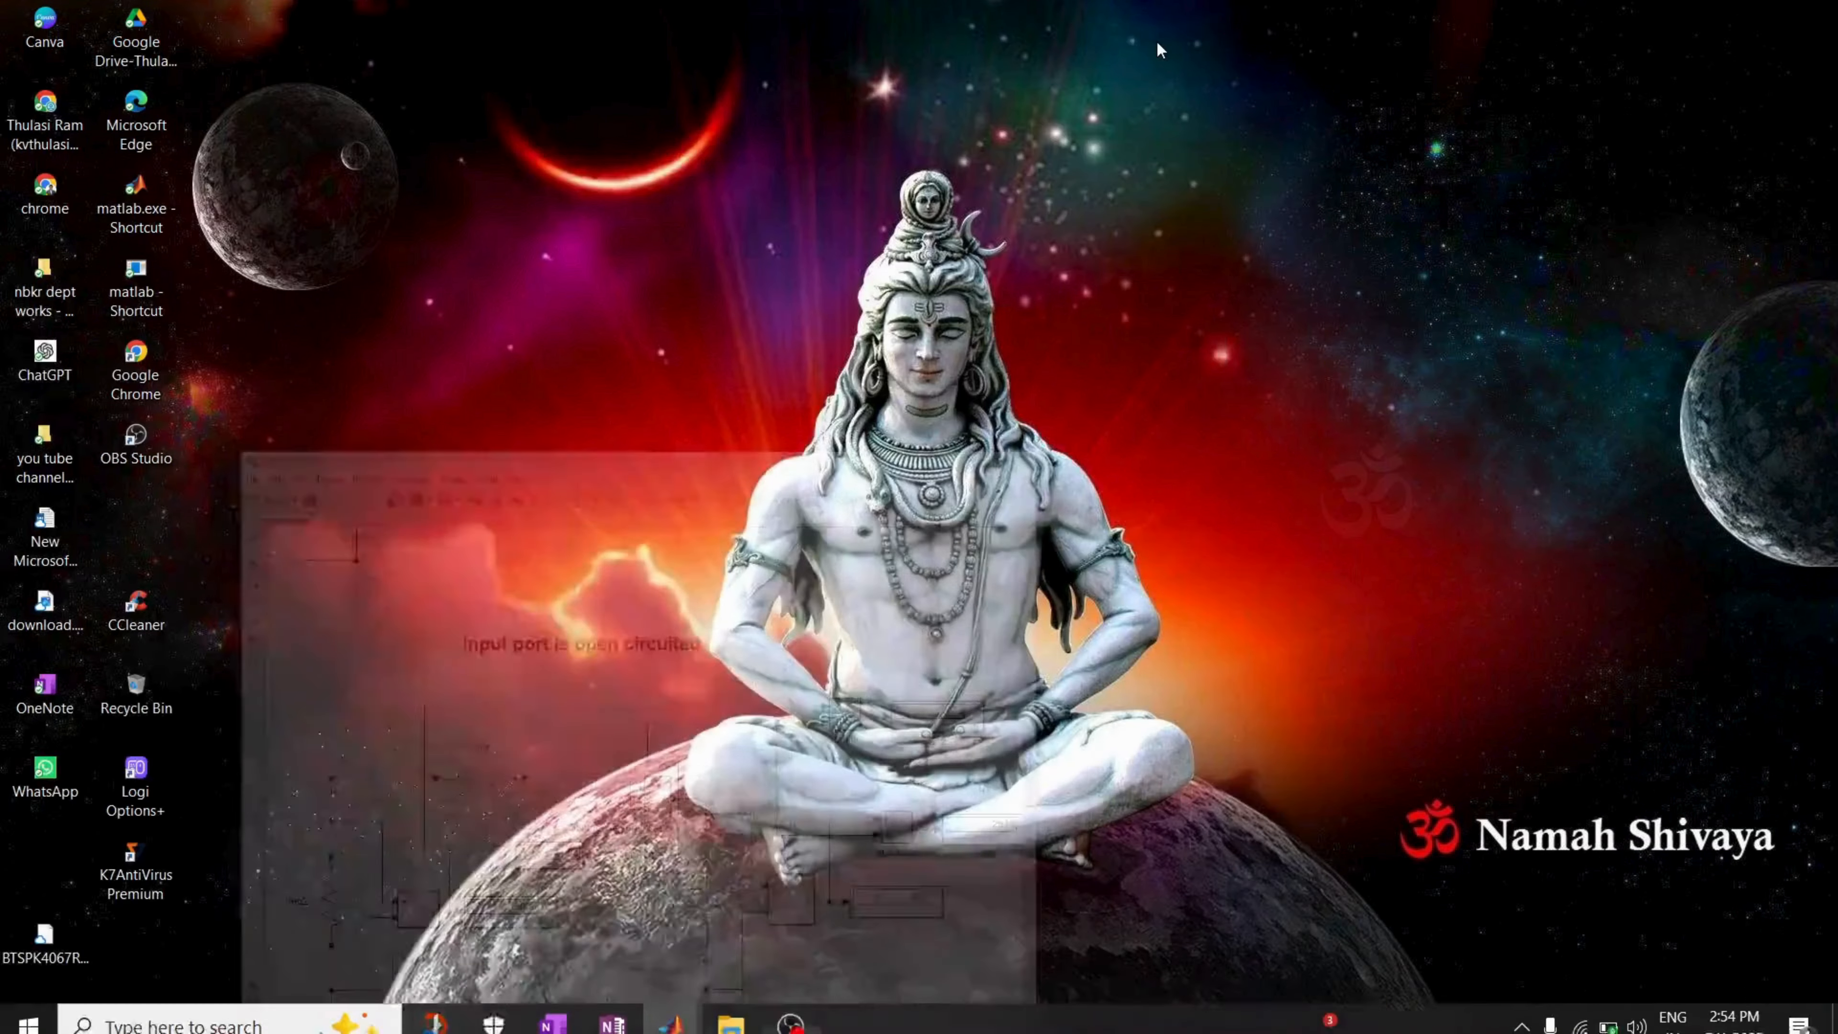
left_click(793, 1003)
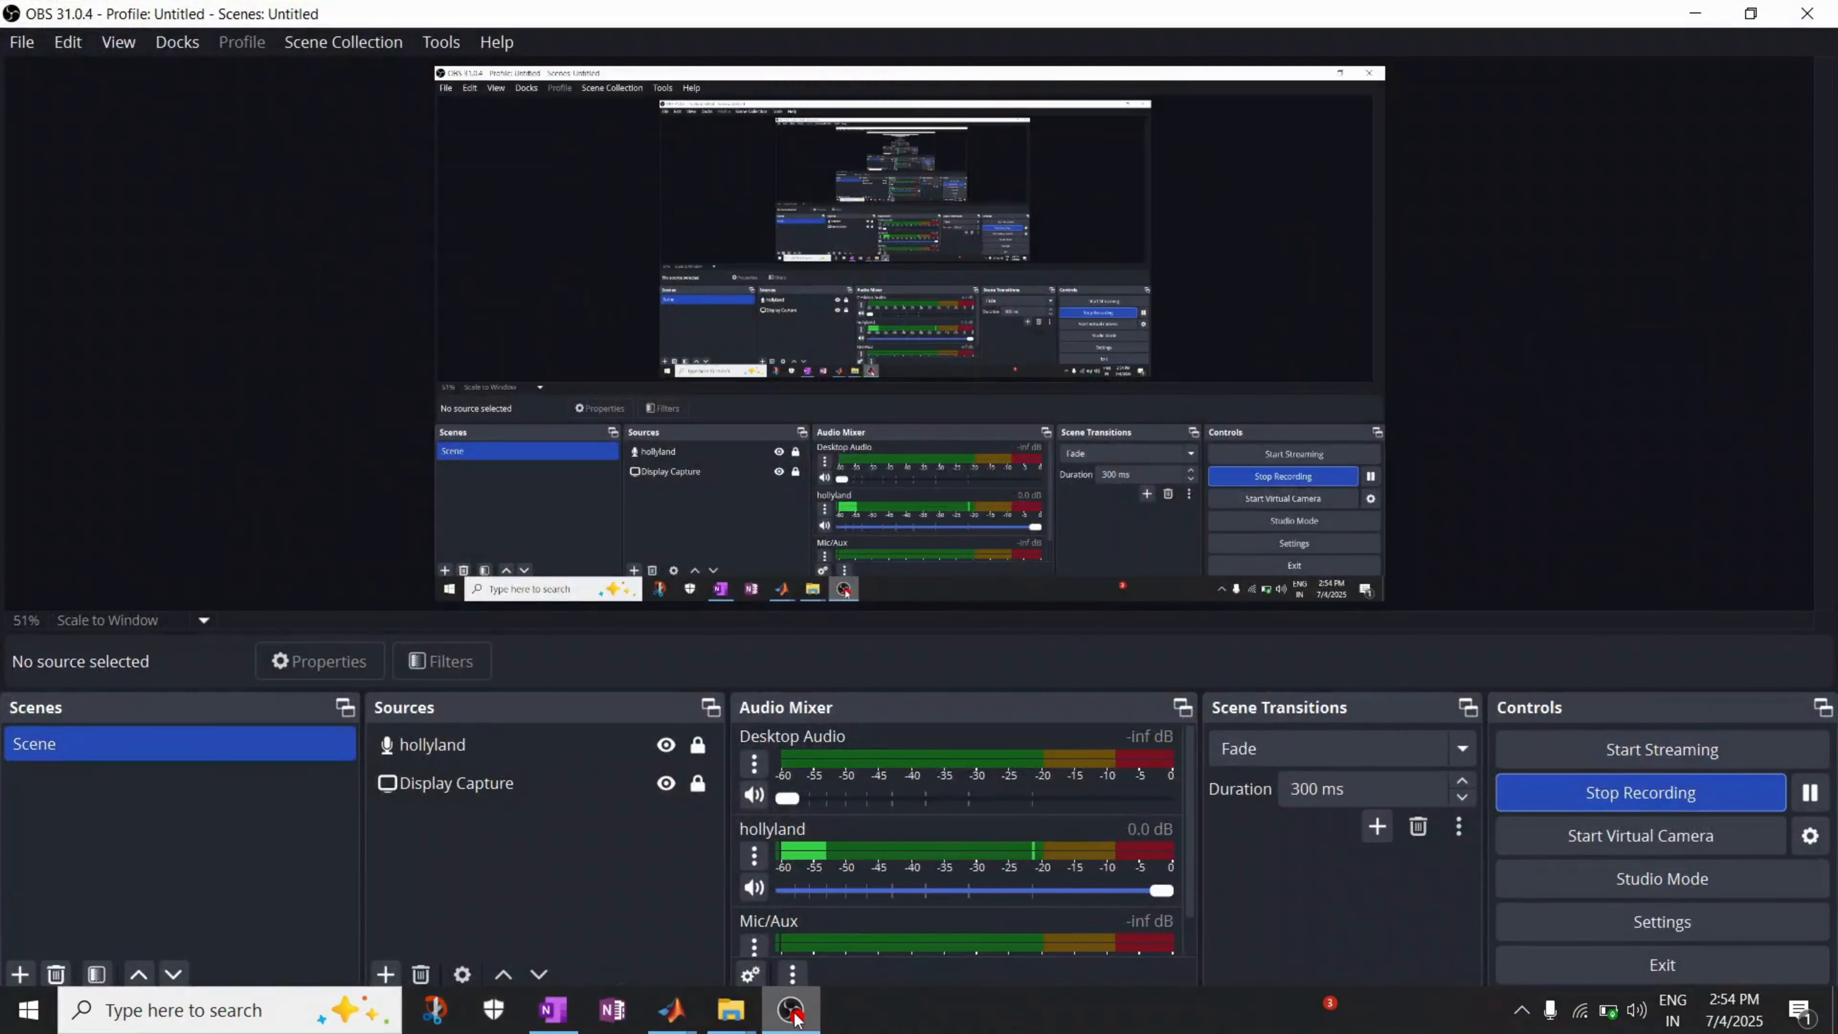
mouse_move(691, 1021)
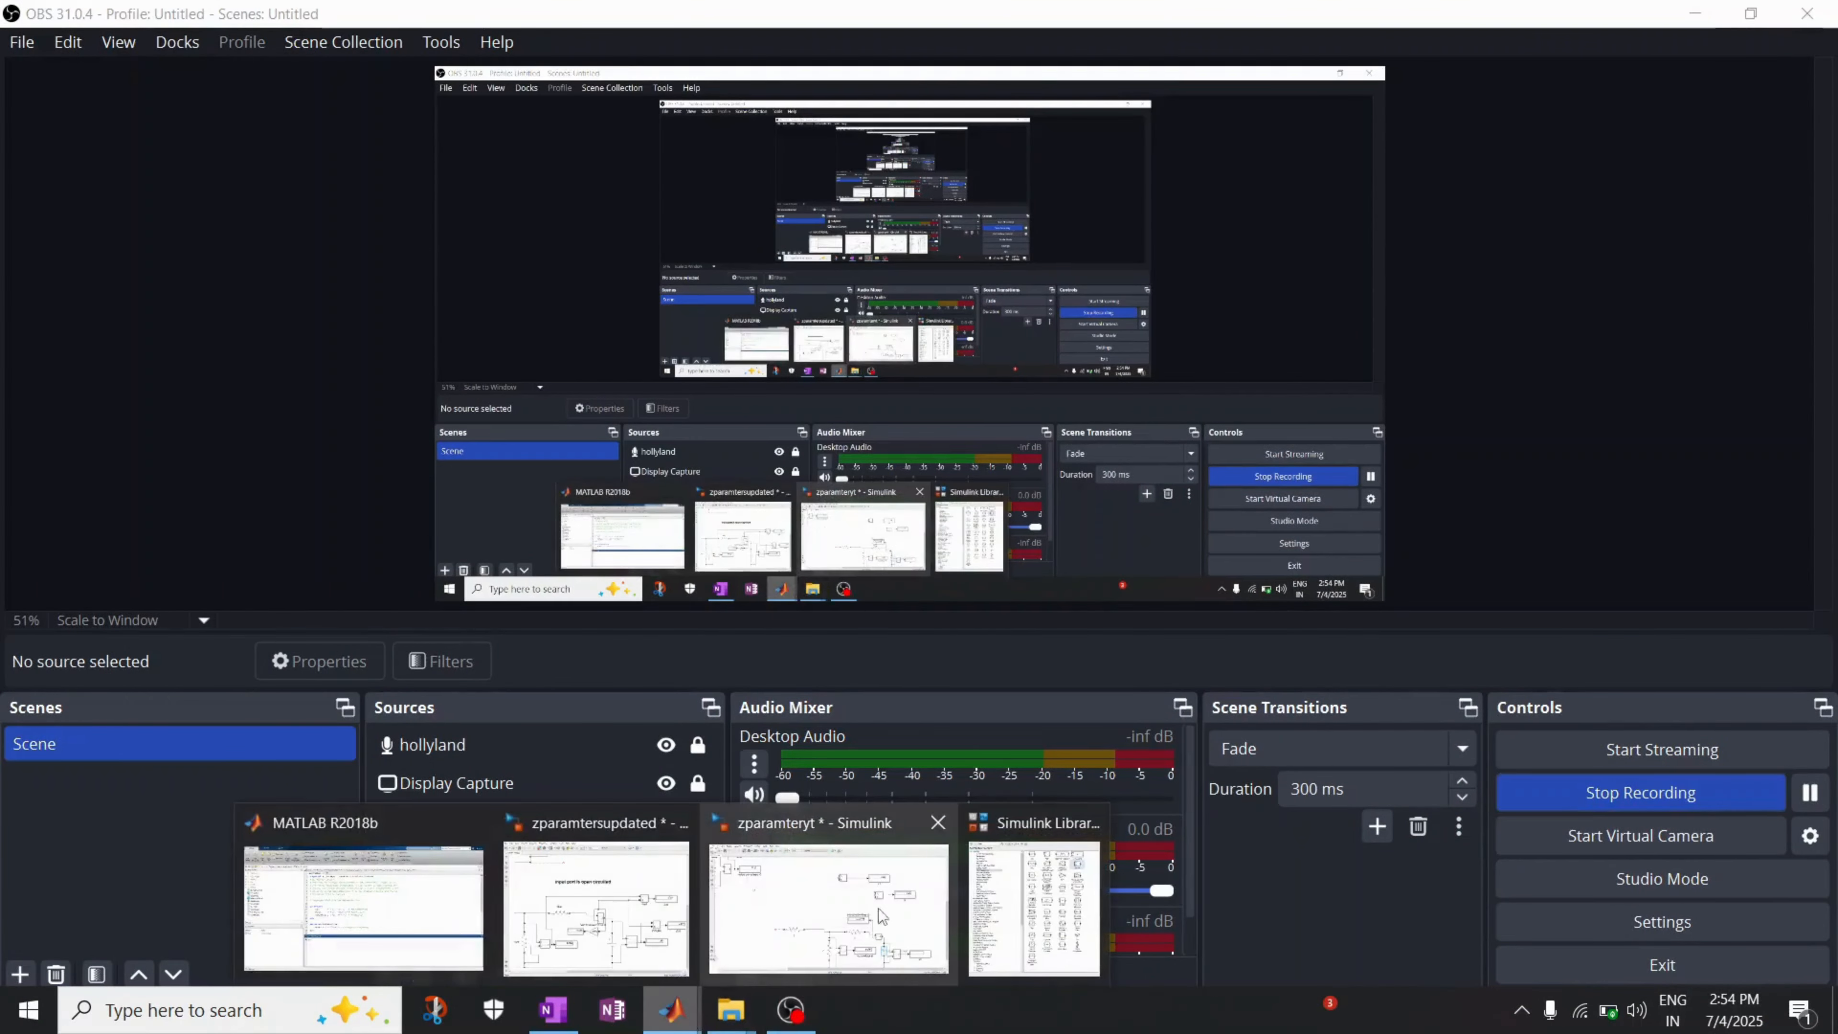
left_click(913, 914)
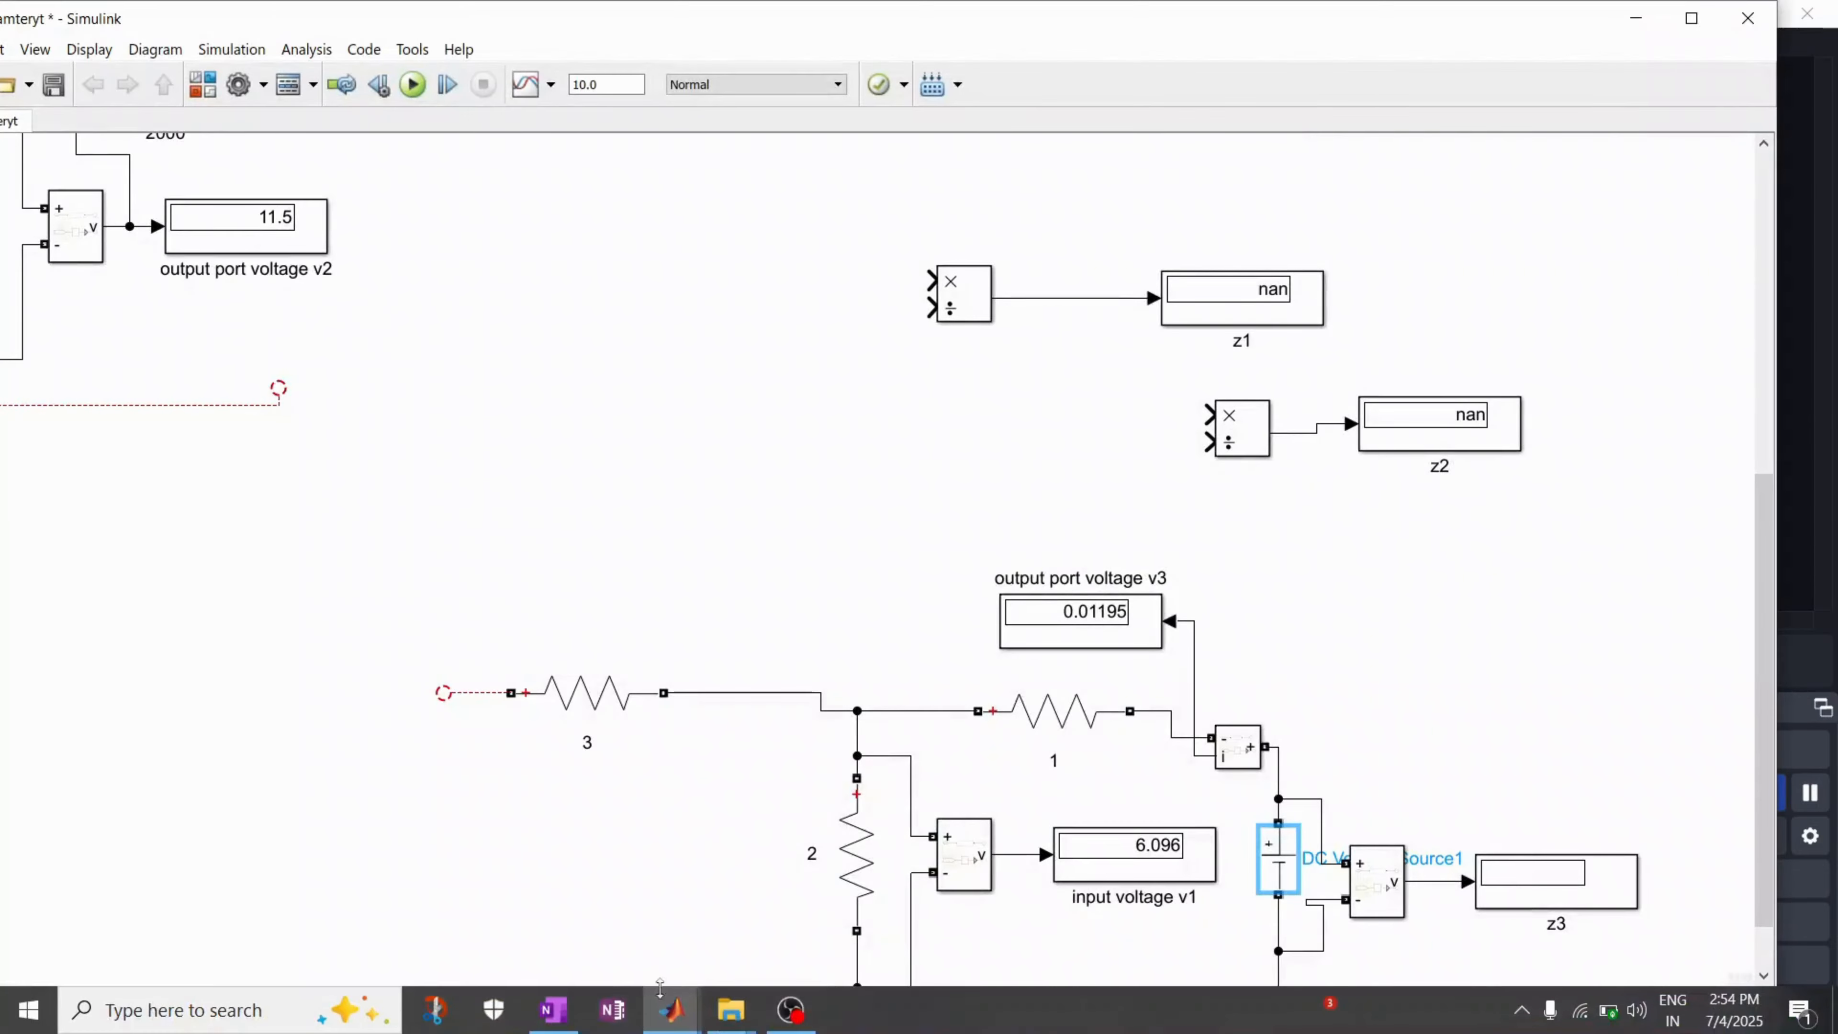
Step: Consult the handwritten Z-parameter formulas in OneNote, and detach the divide block from the z1 display by removing their connection and moving the block aside
left_click(553, 1008)
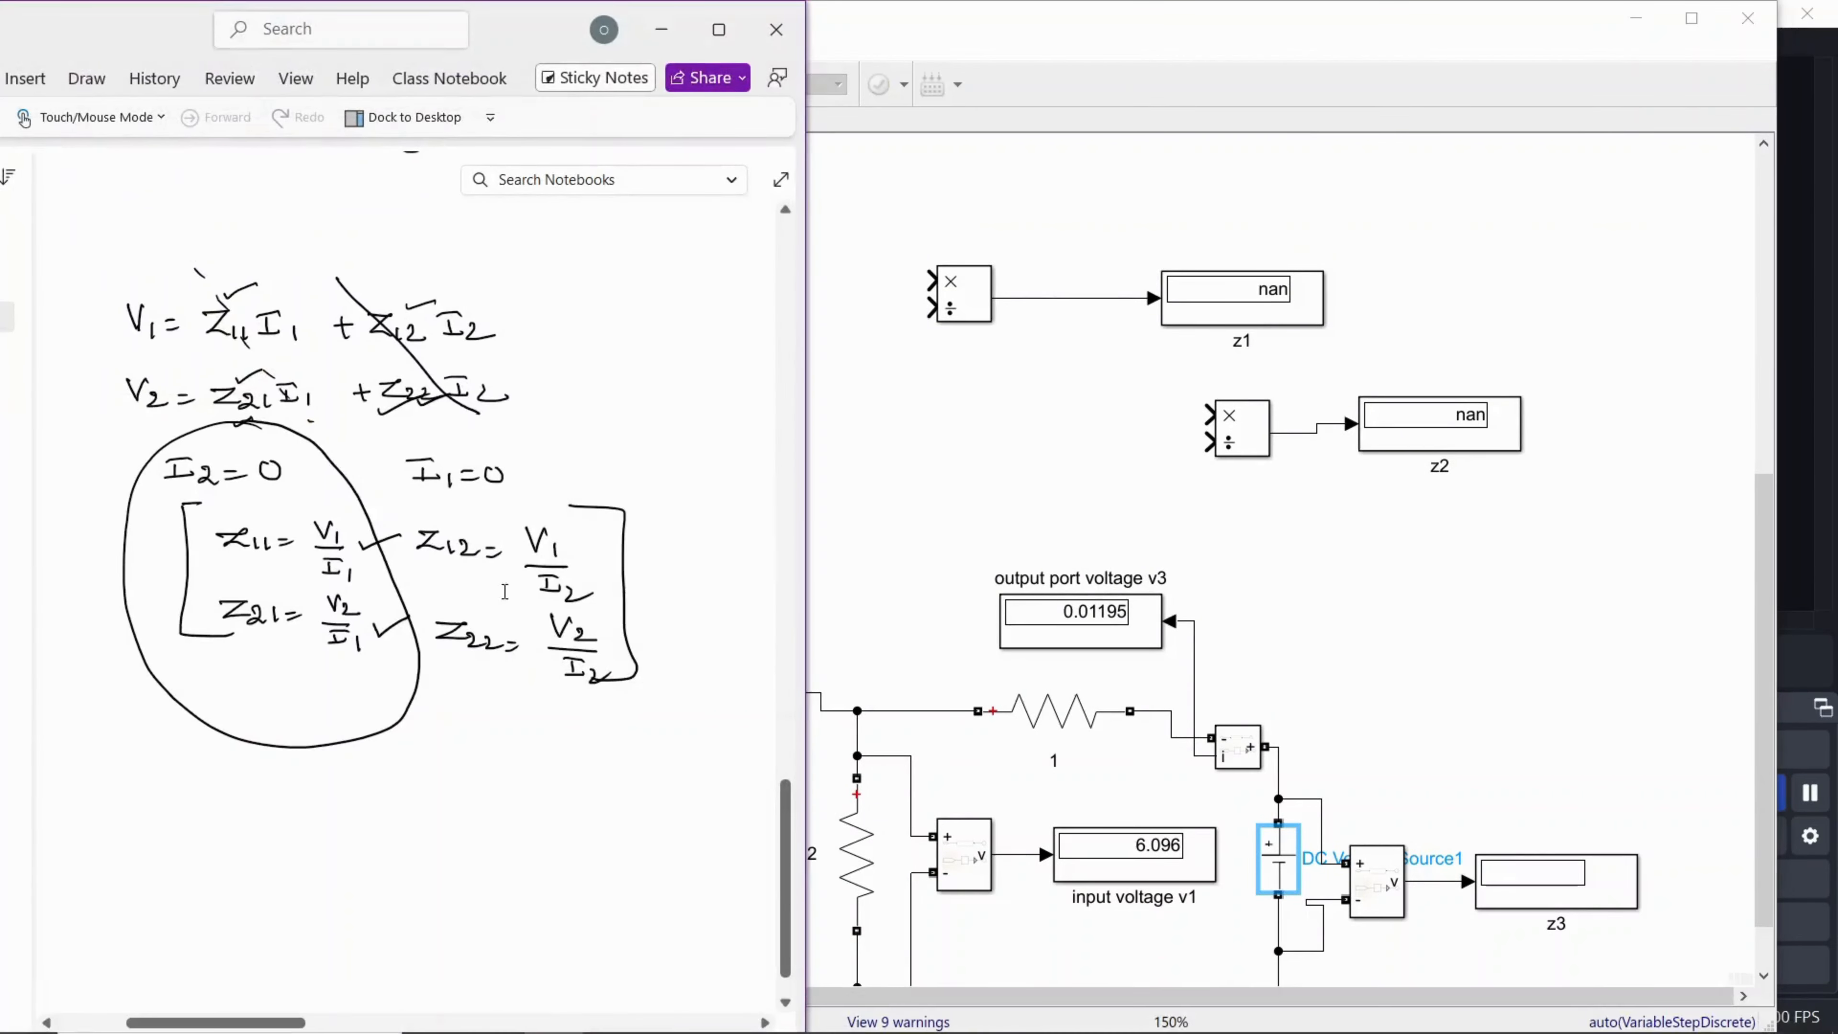
left_click(978, 860)
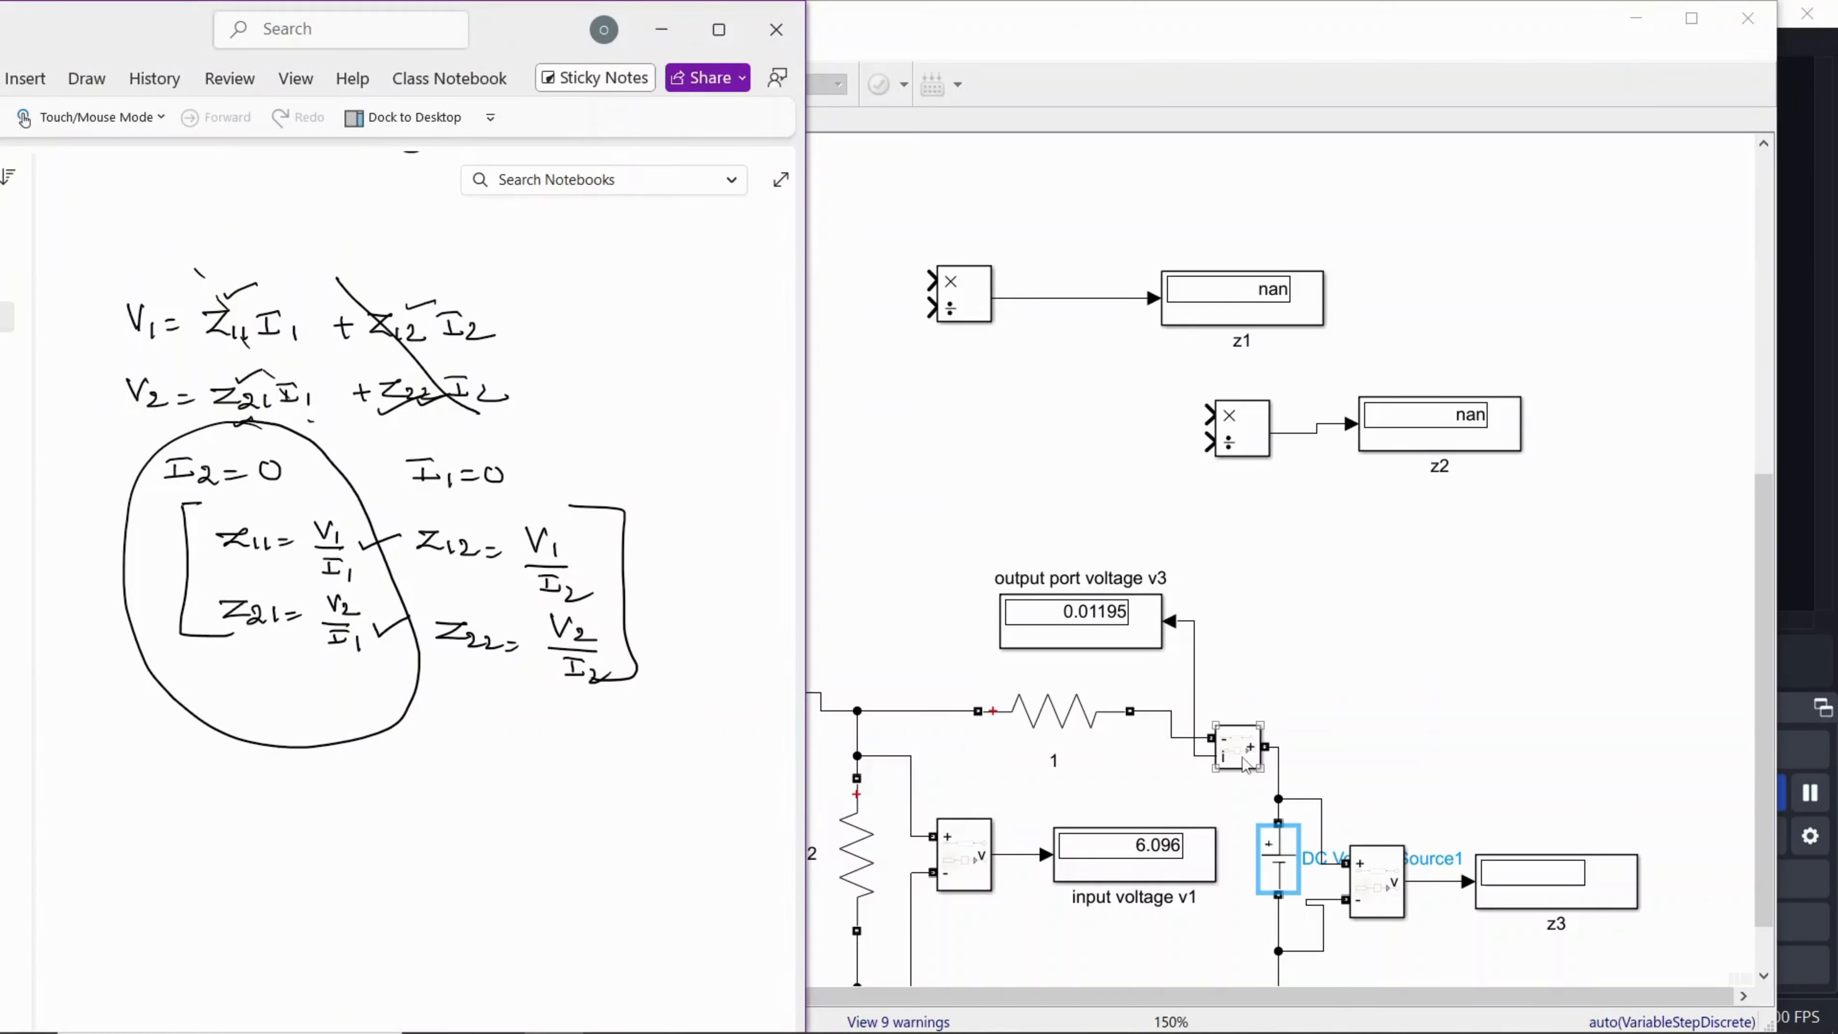
left_click(1367, 674)
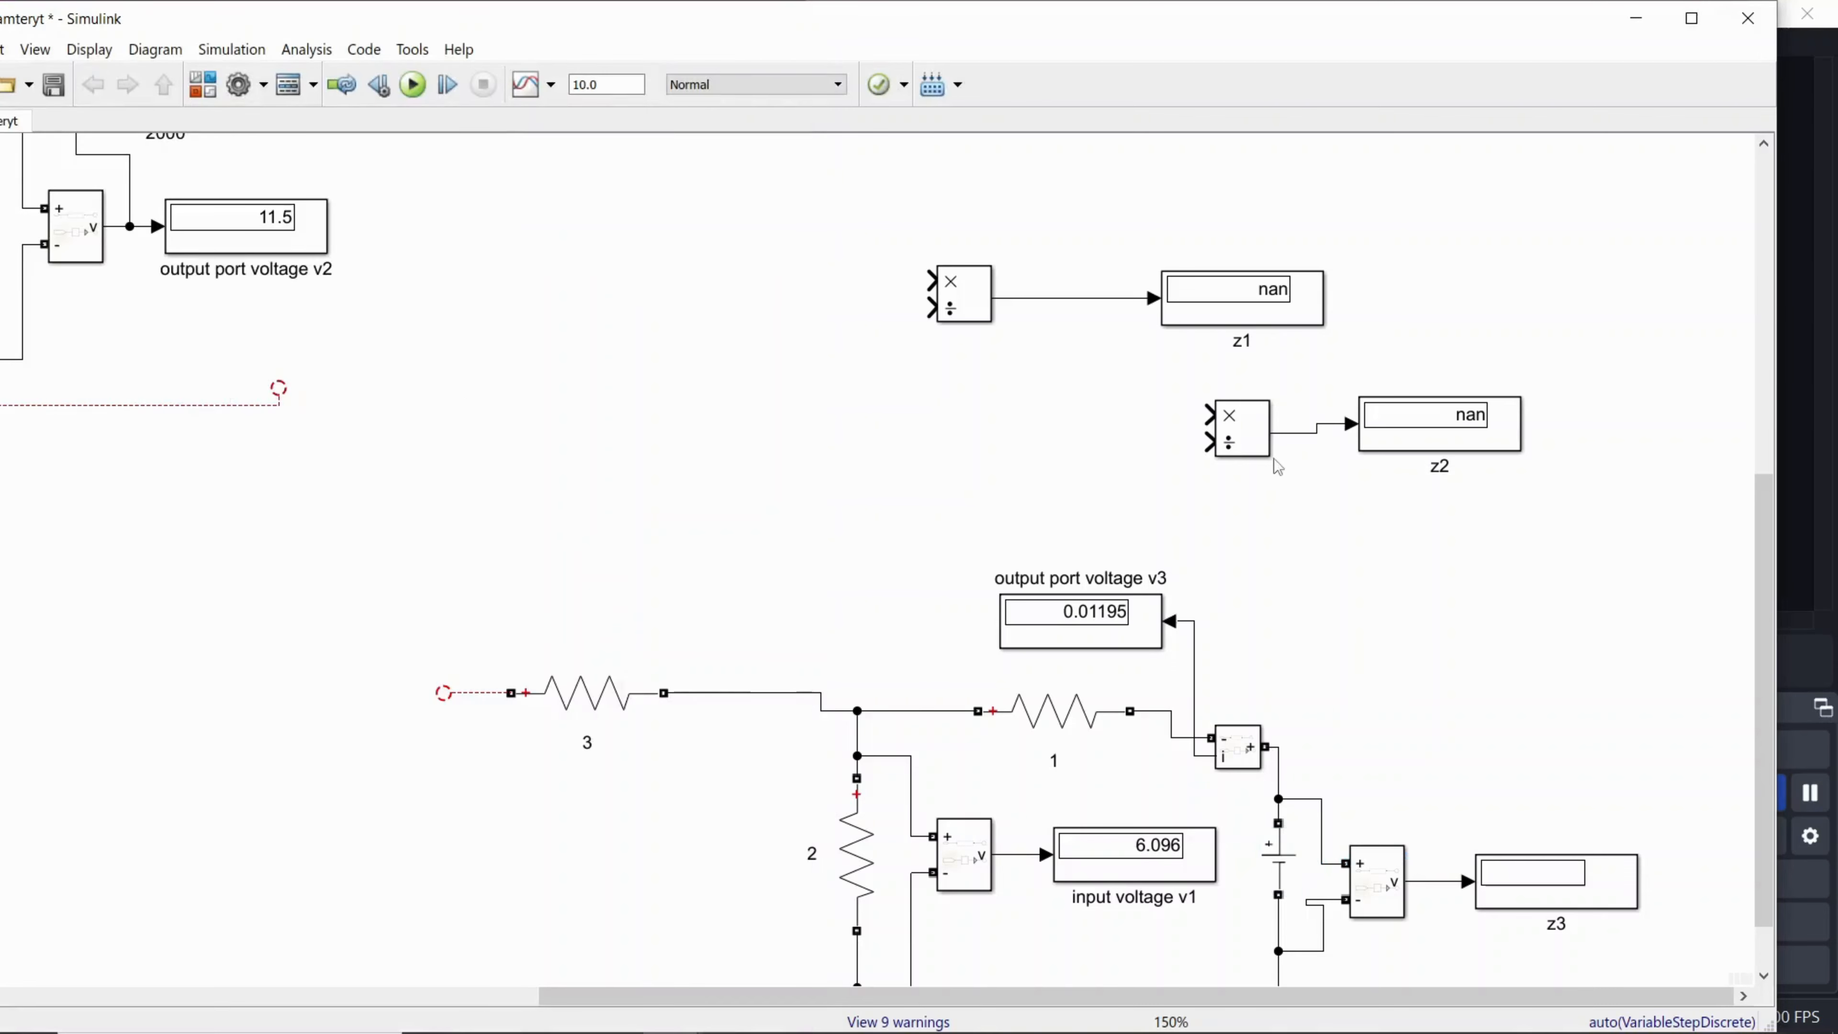
left_click_drag(1163, 395, 1247, 498)
left_click(1075, 298)
key("Delete")
left_click_drag(968, 313, 902, 364)
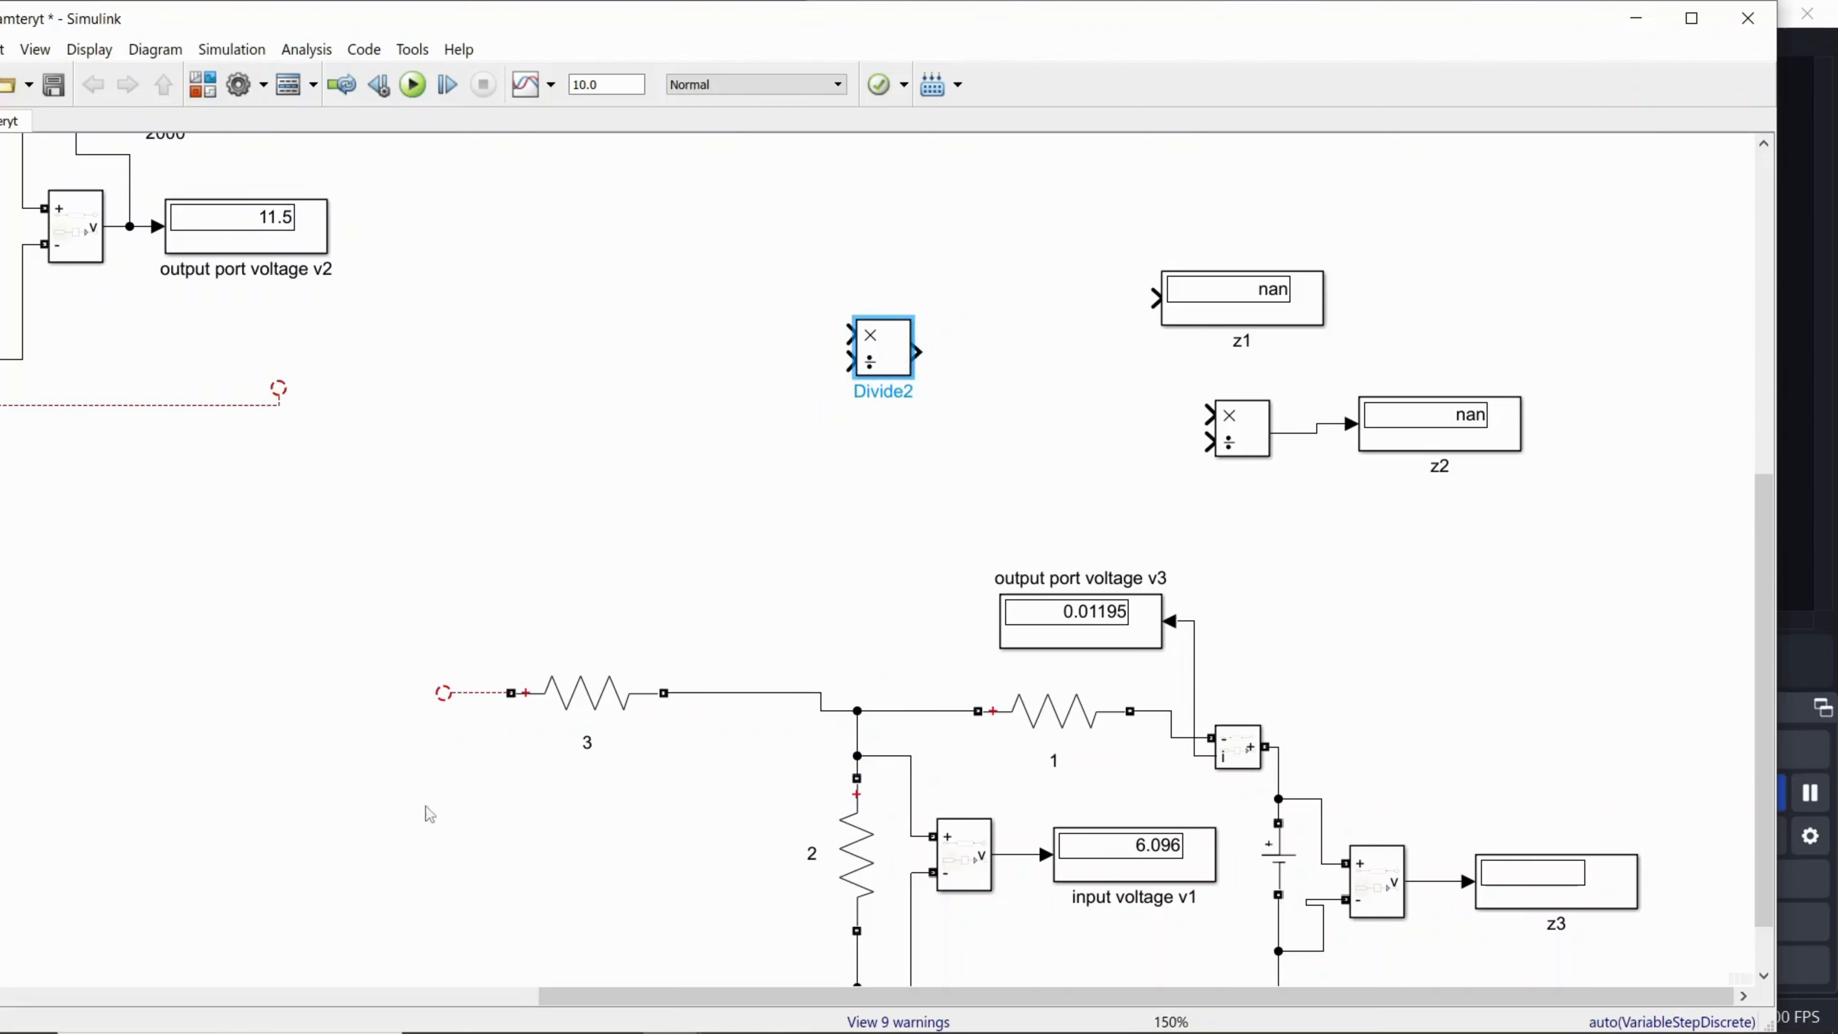
Step: Recheck the Z12 formula in OneNote and wire the detached divide block's multiply input to the input voltage v1 signal
mouse_move(736, 1031)
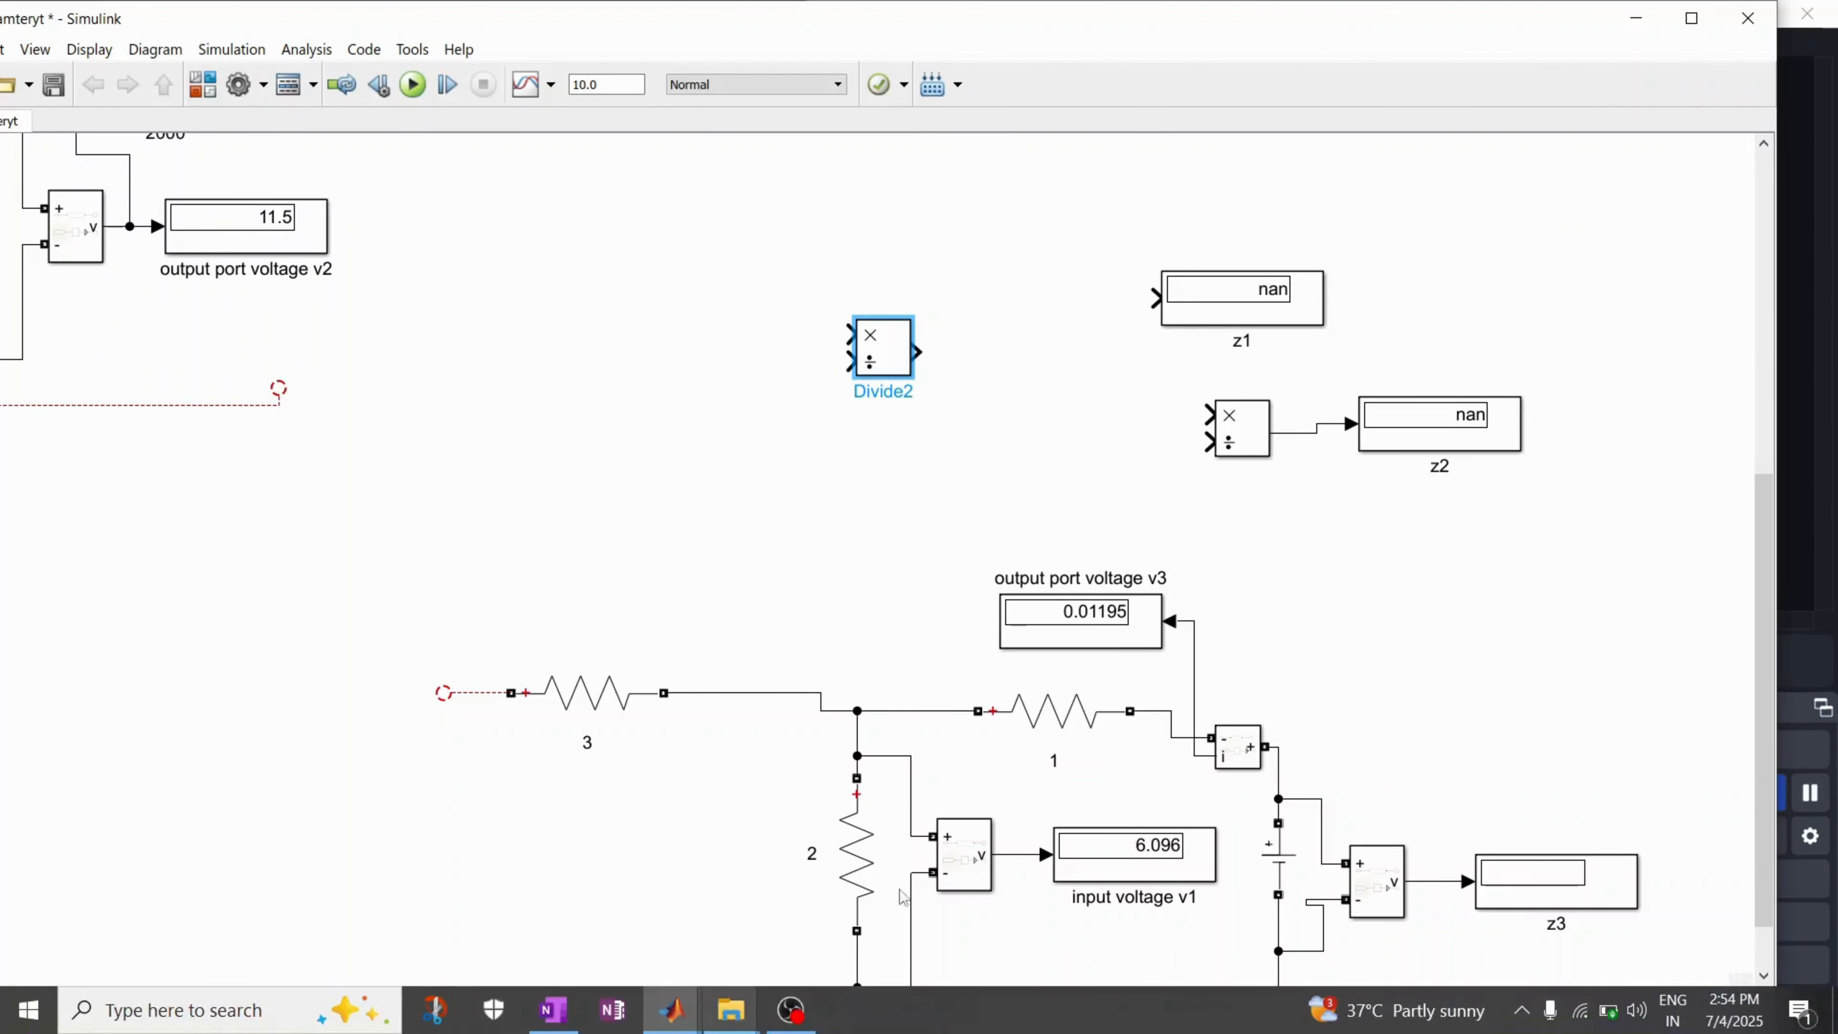
left_click(1691, 19)
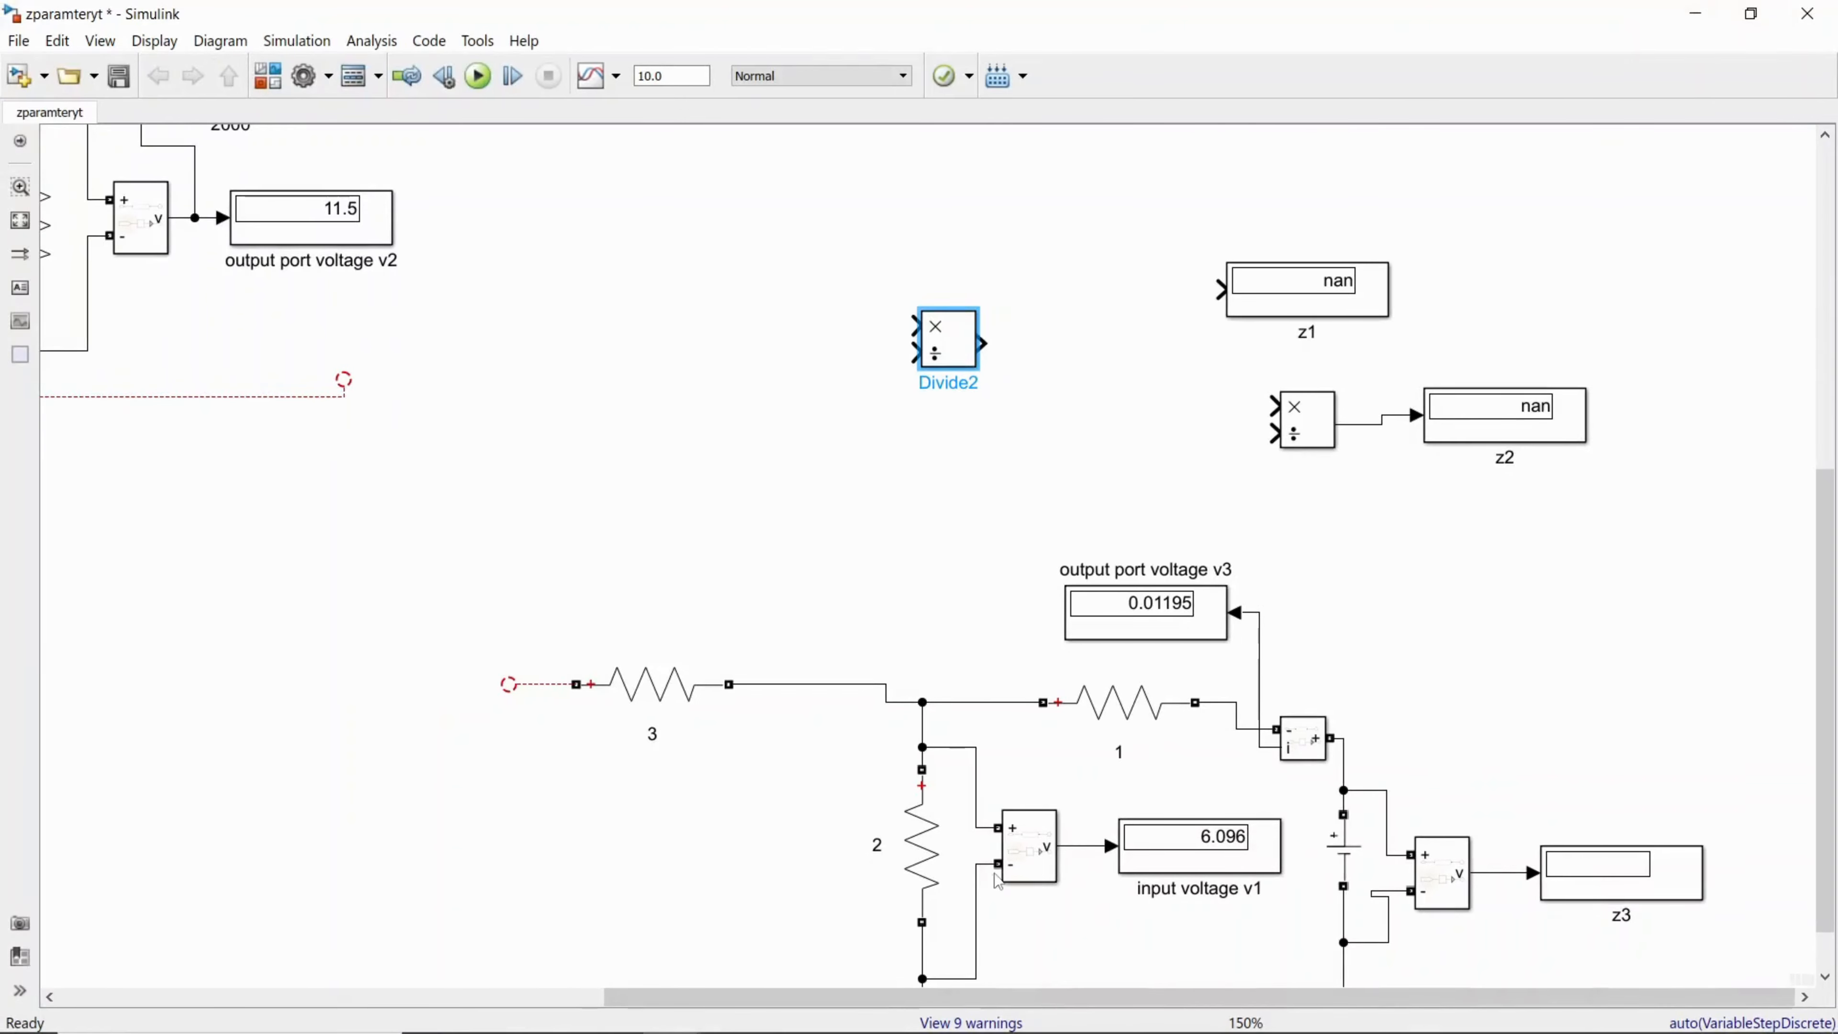
mouse_move(687, 1031)
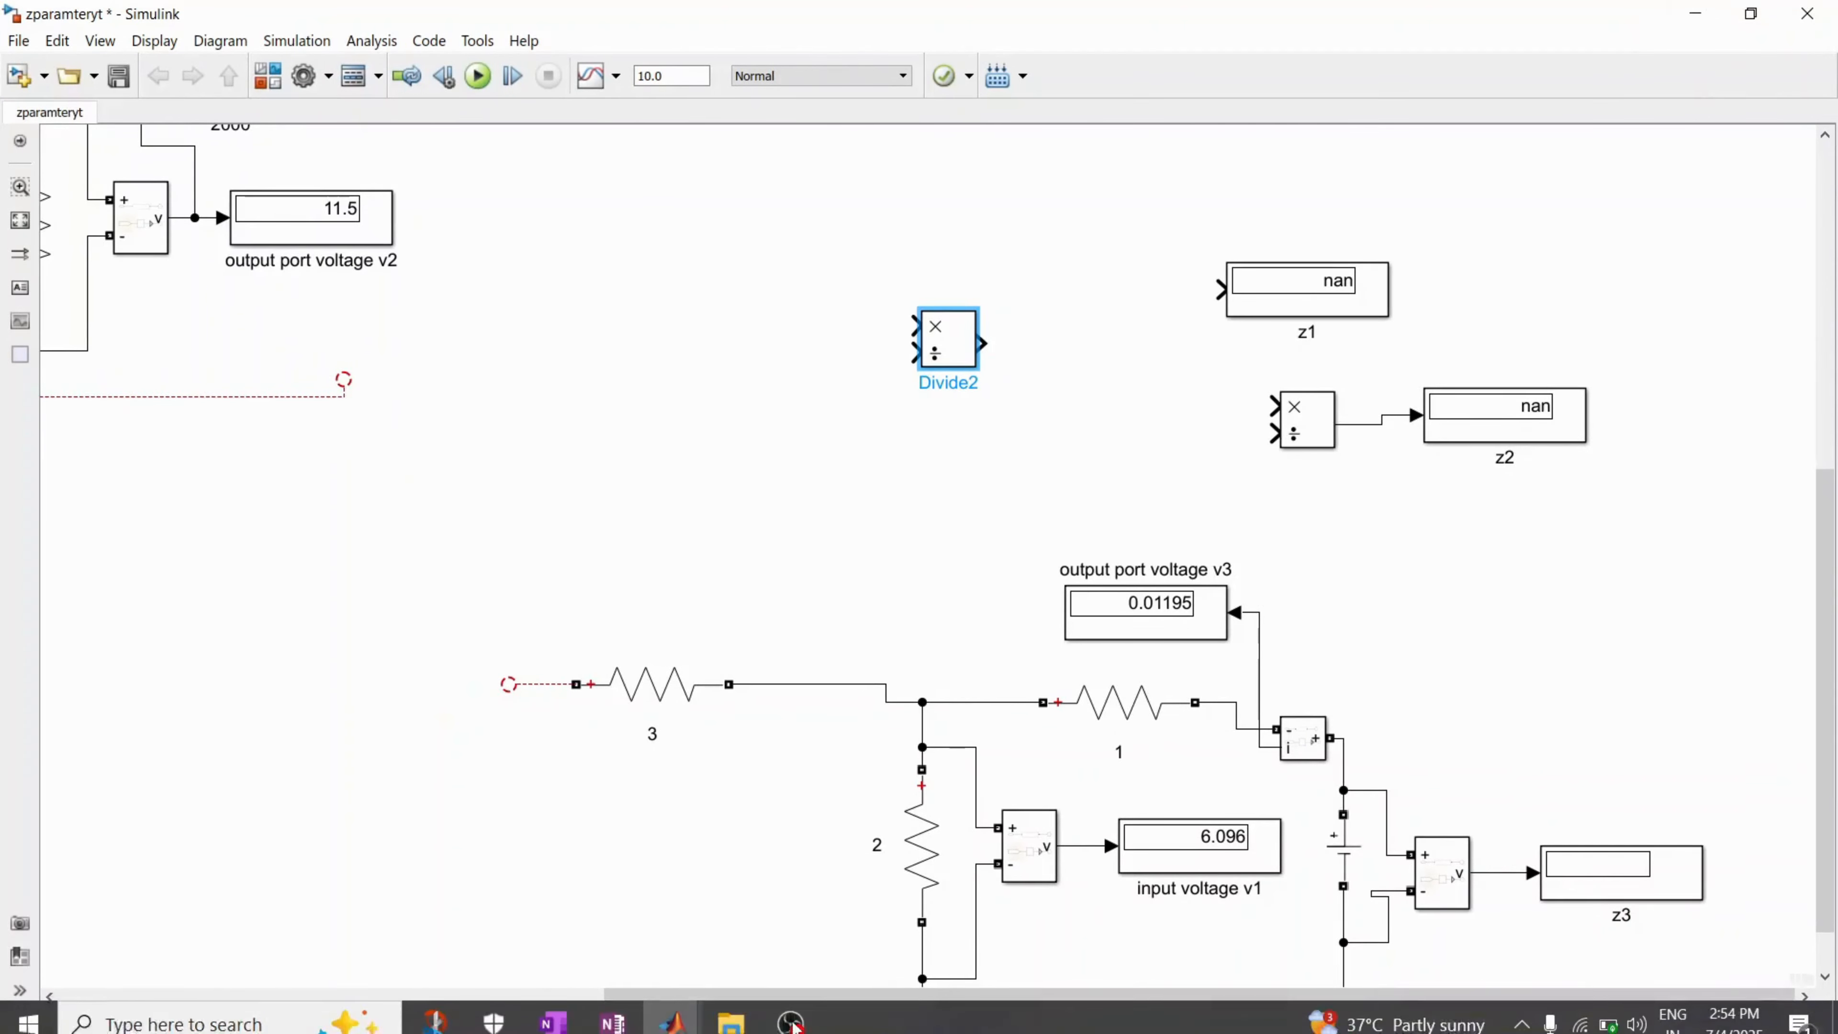
left_click(569, 1021)
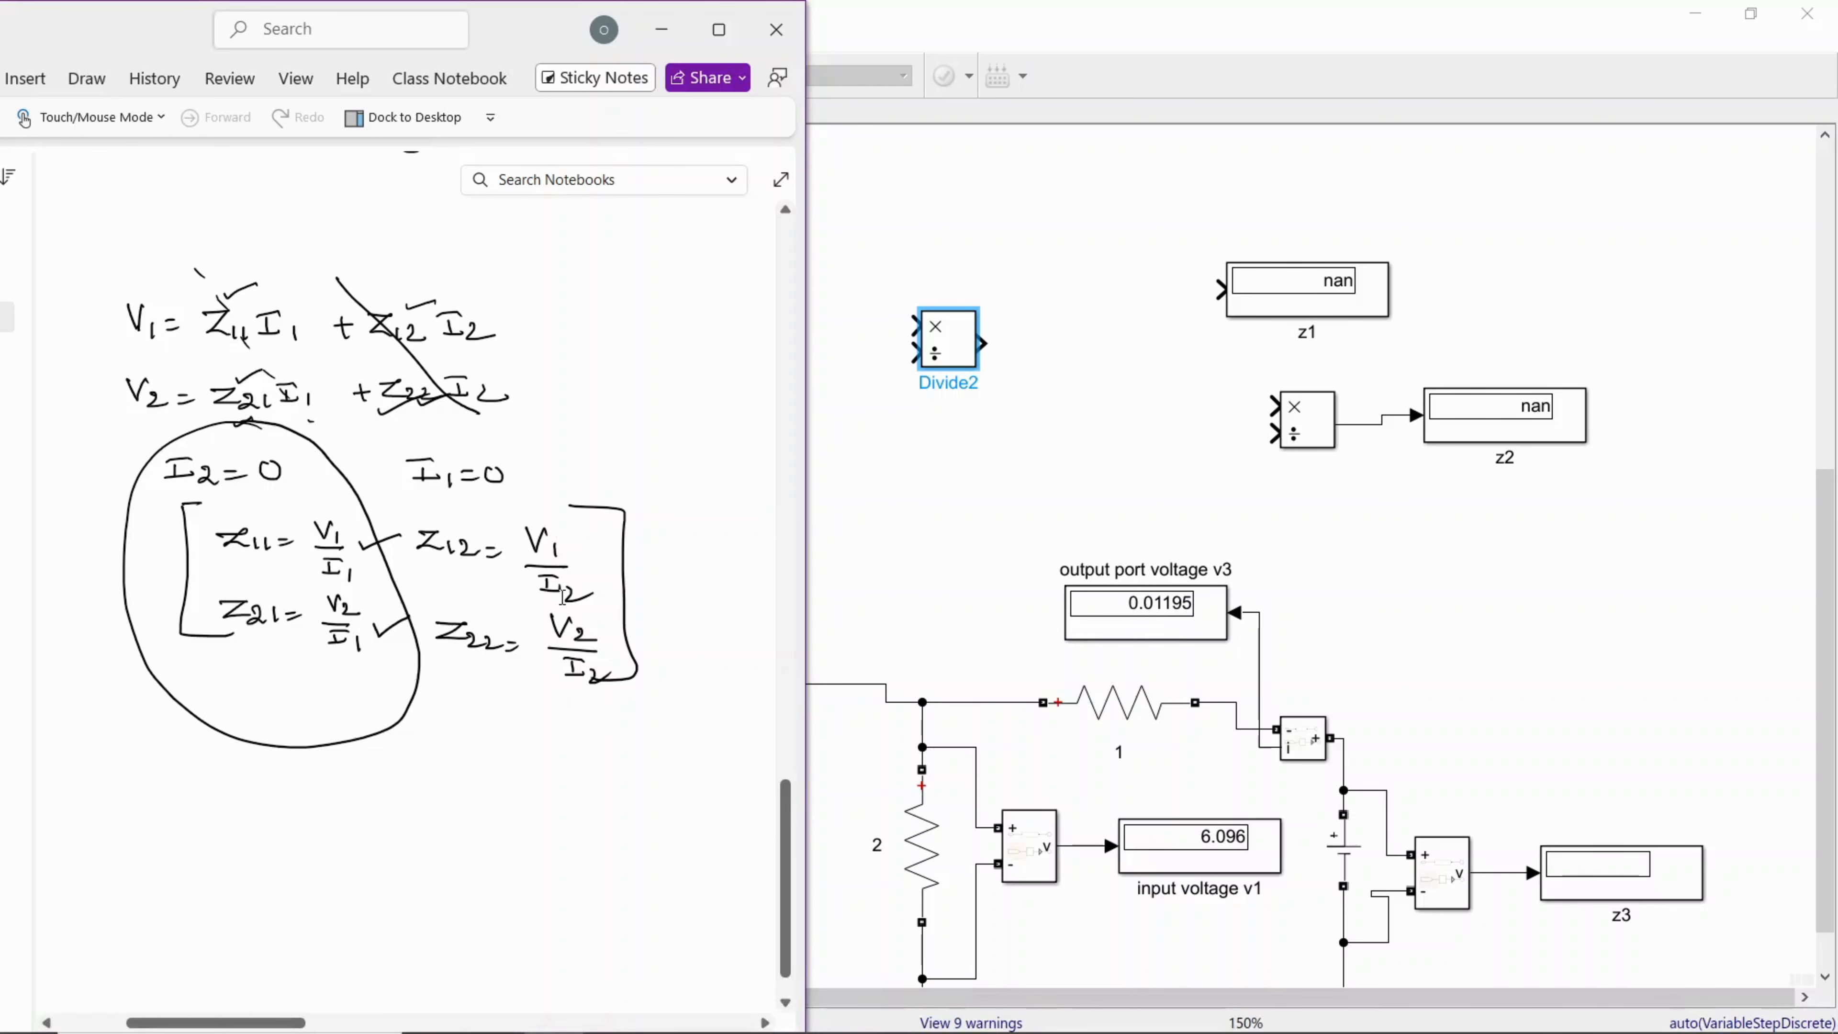
left_click(833, 538)
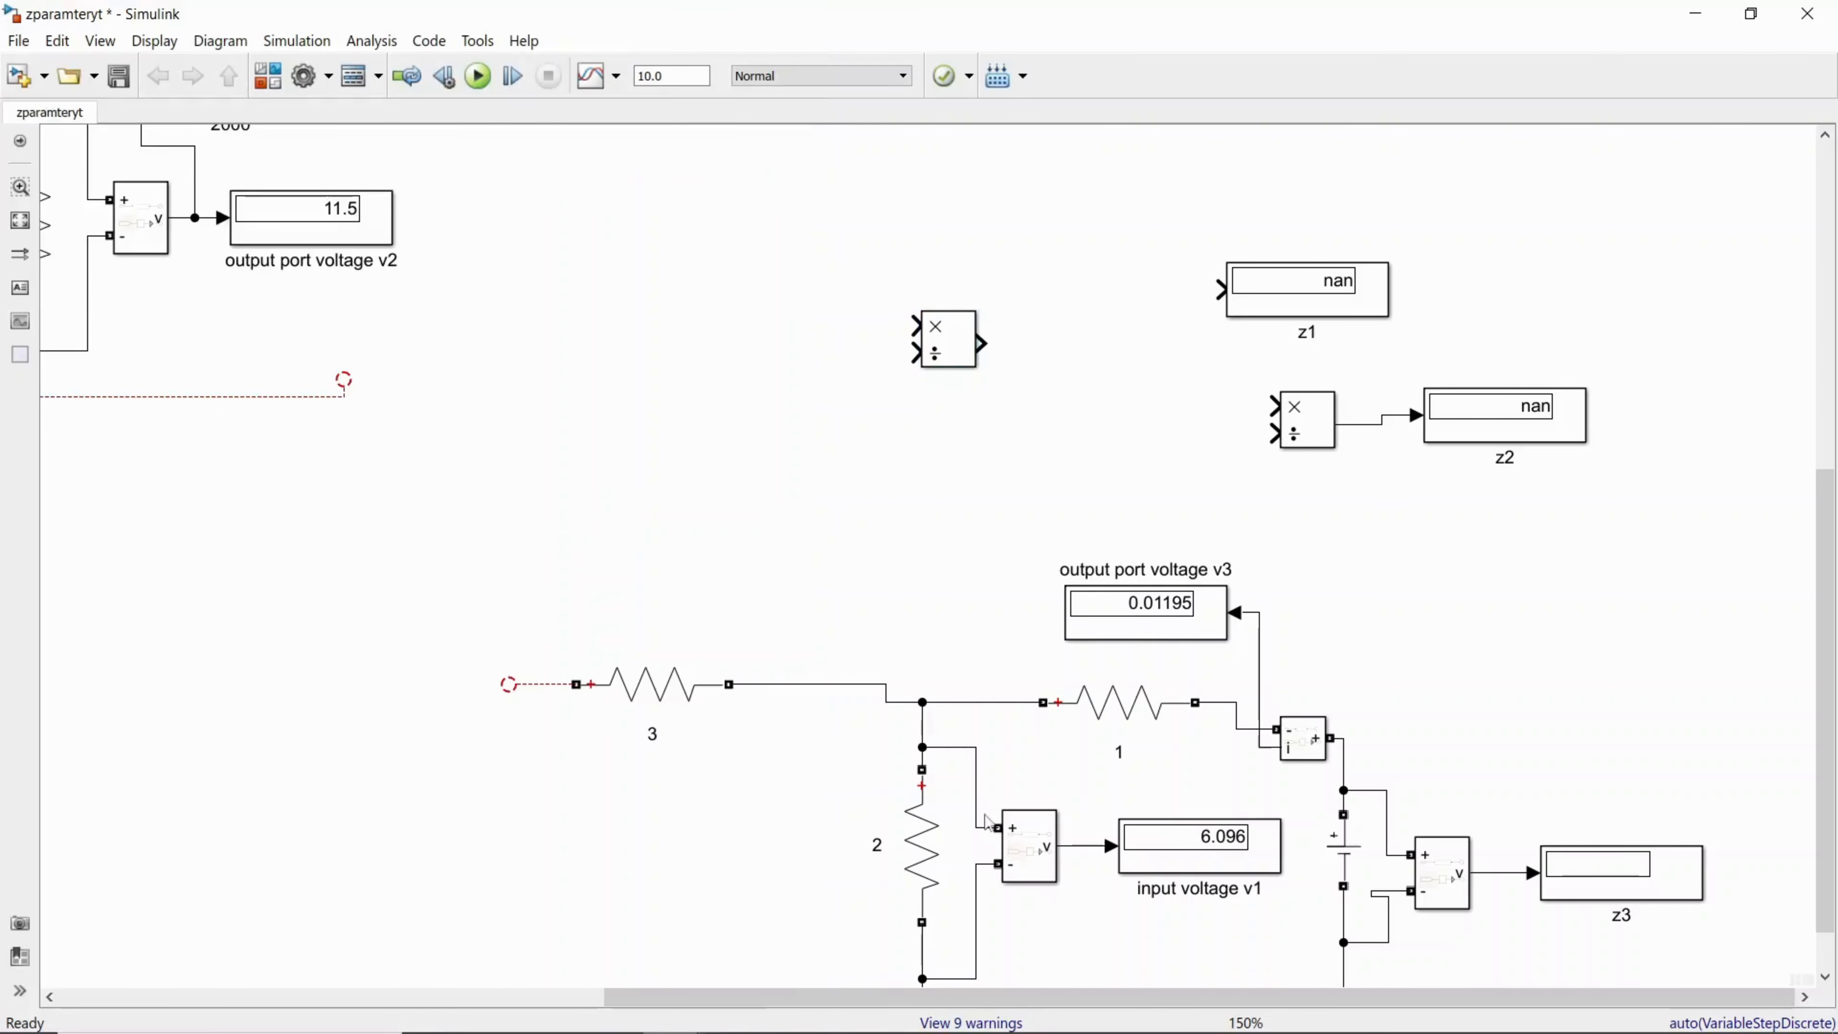
mouse_move(913, 326)
left_mouse_down()
mouse_move(874, 423)
mouse_move(997, 665)
mouse_move(969, 739)
mouse_move(1080, 845)
left_mouse_up()
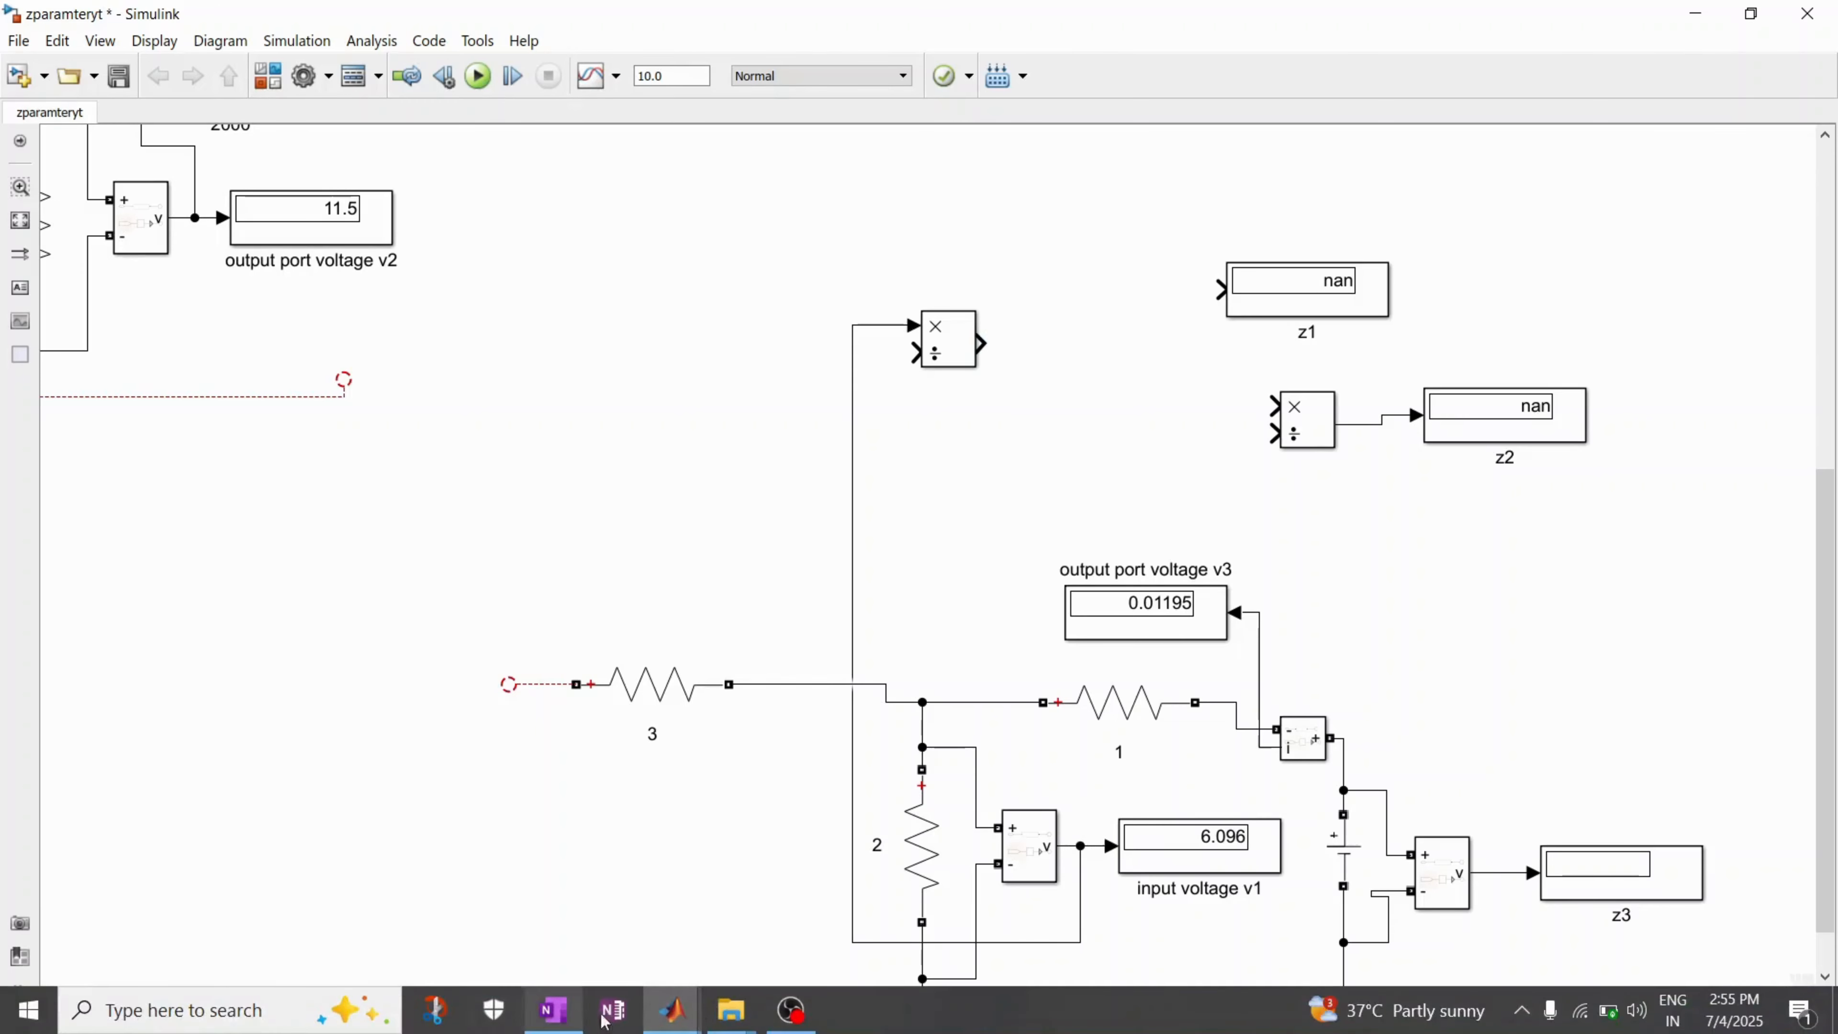
left_click(1751, 14)
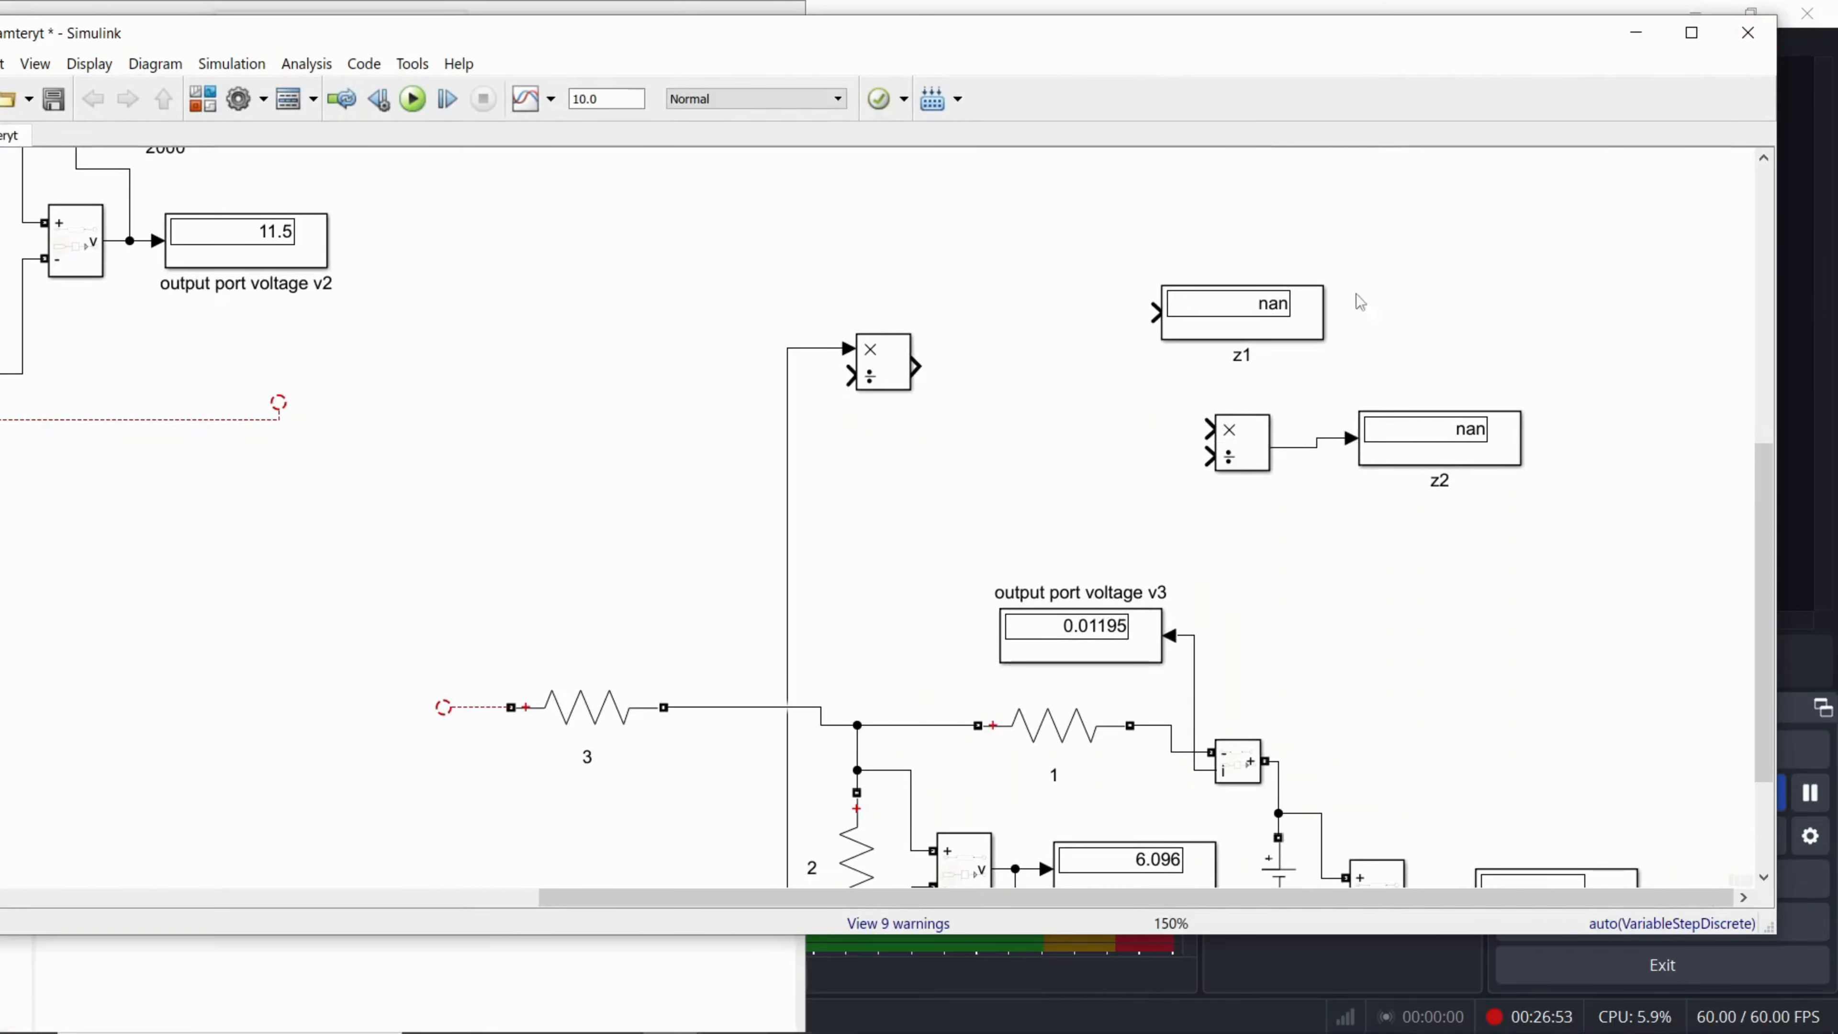
left_click_drag(1079, 935, 1079, 1032)
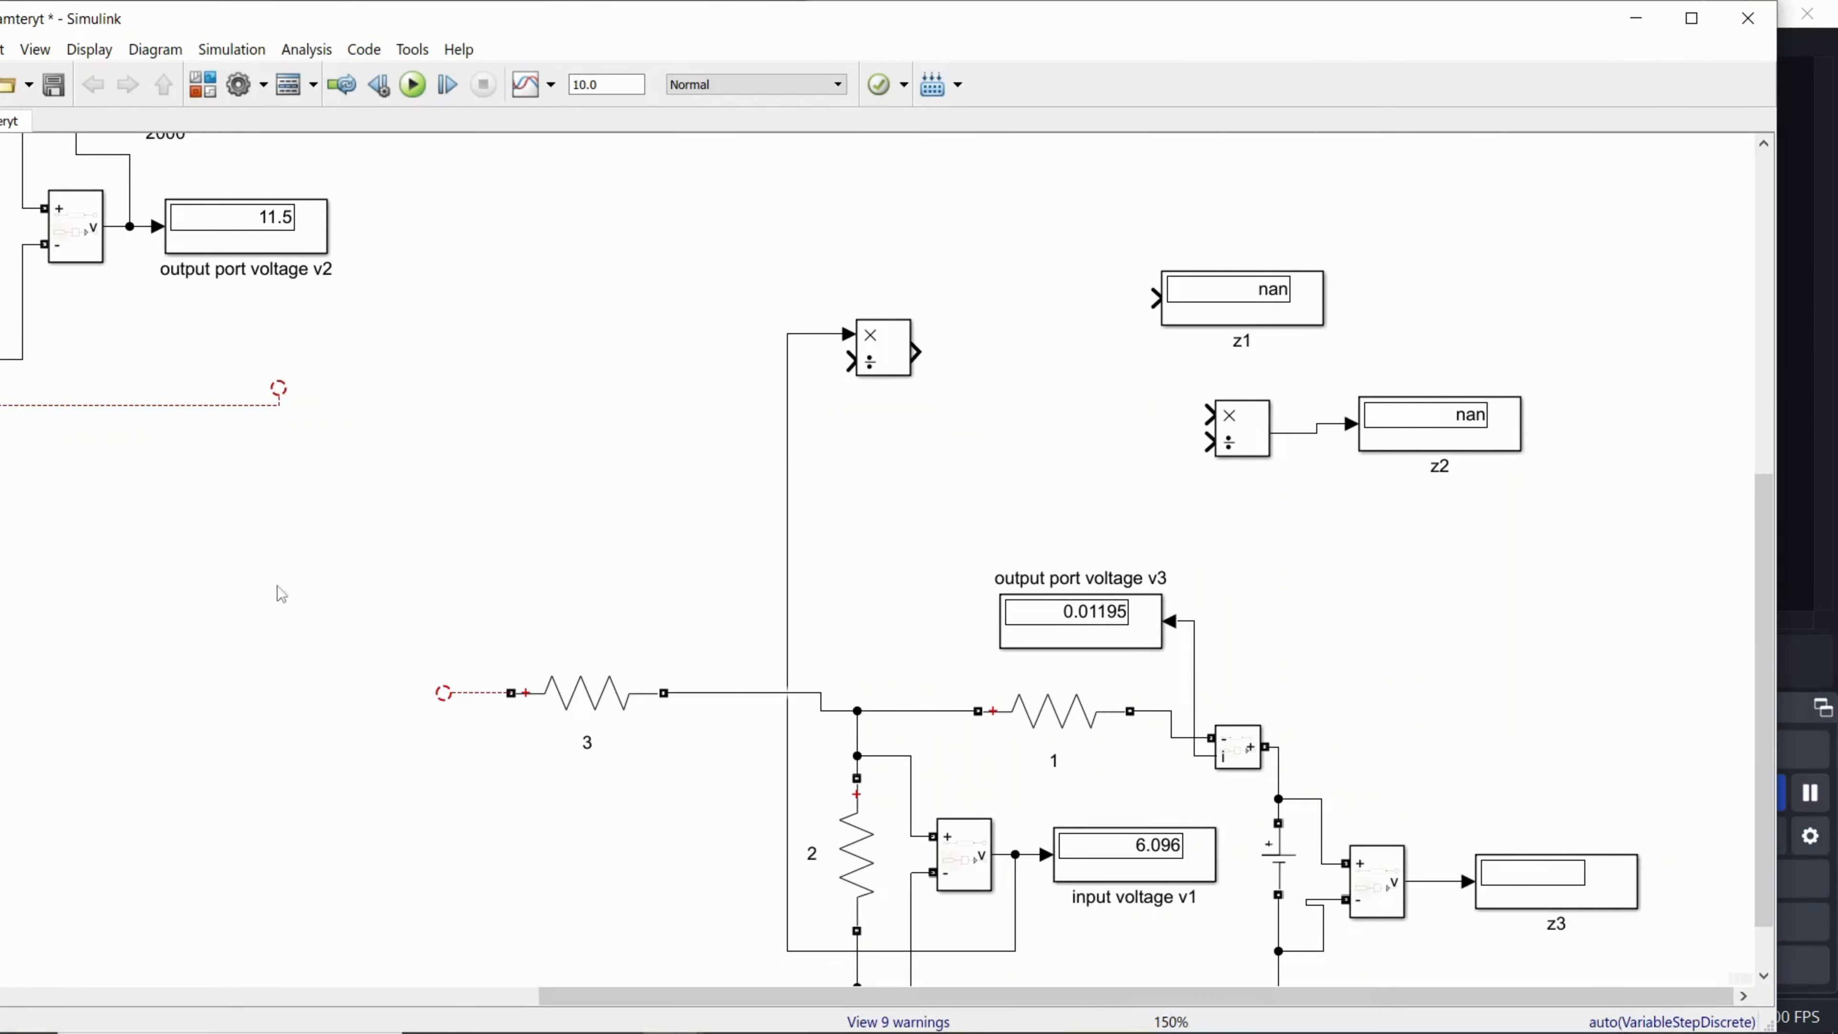
left_click_drag(172, 468, 281, 505)
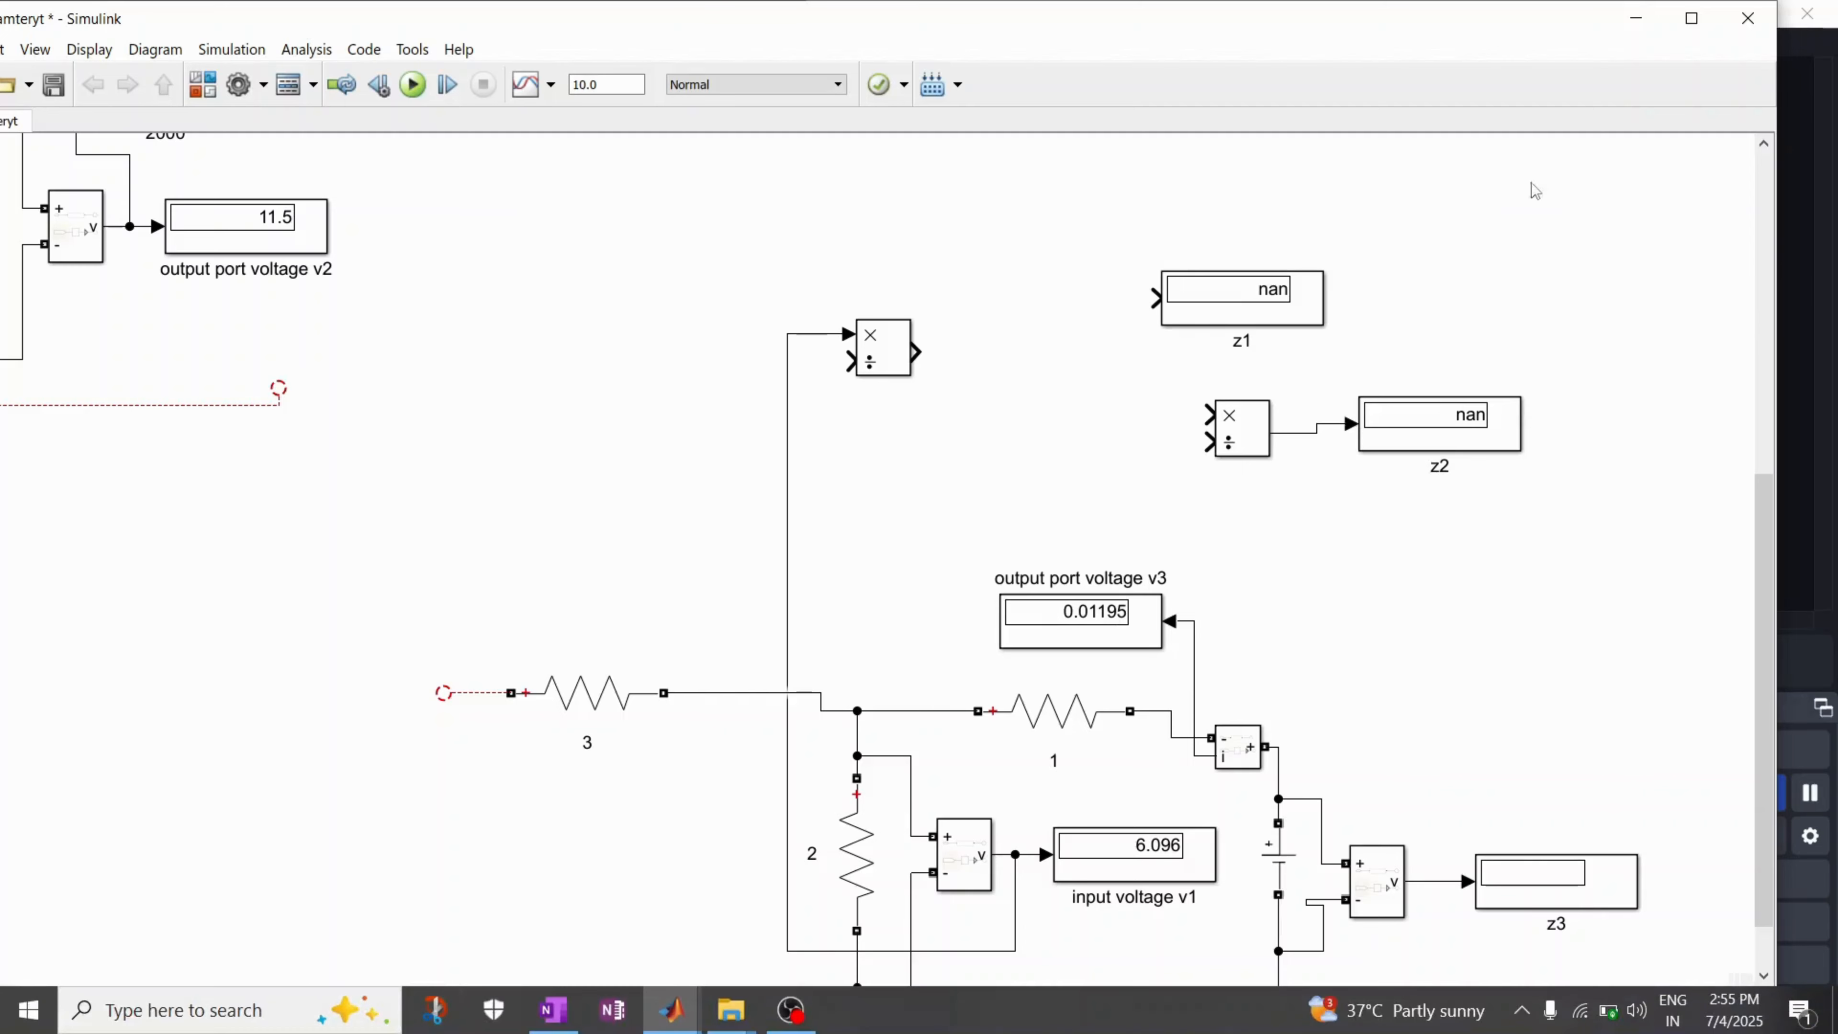
left_click_drag(1776, 330, 1595, 337)
left_click_drag(1111, 42, 1466, 65)
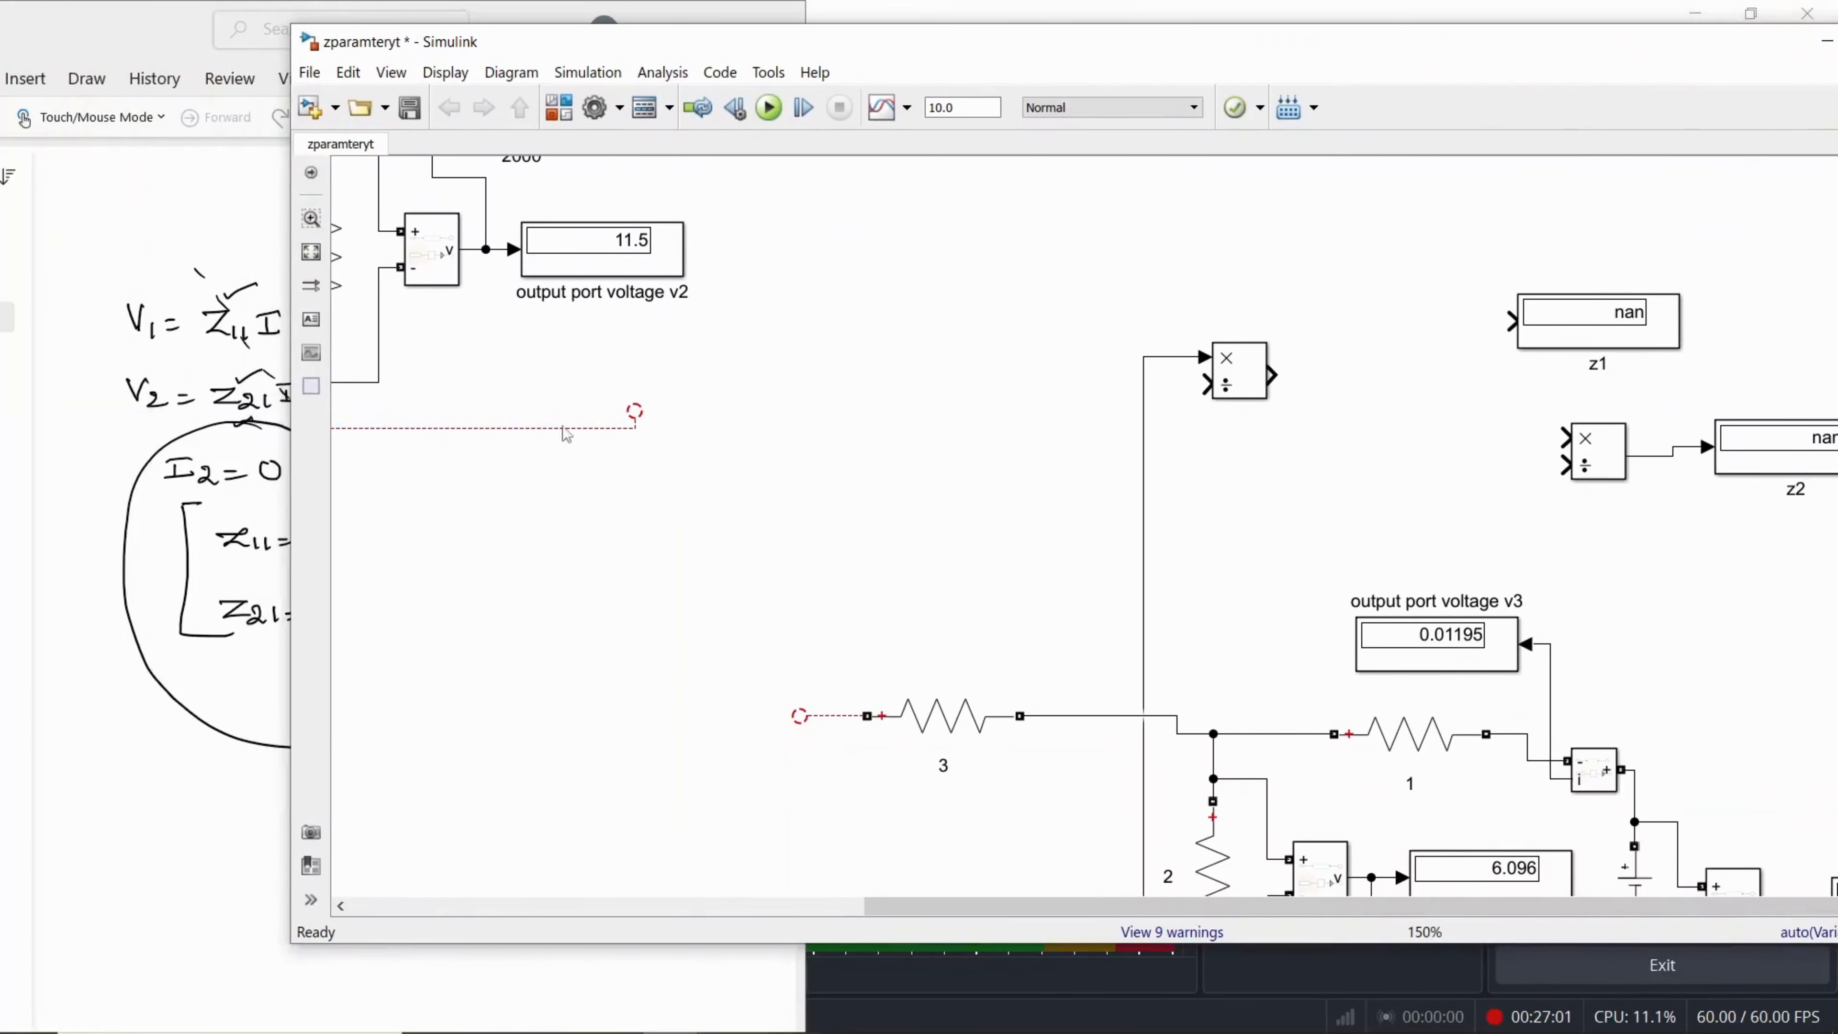
left_click_drag(287, 497, 127, 492)
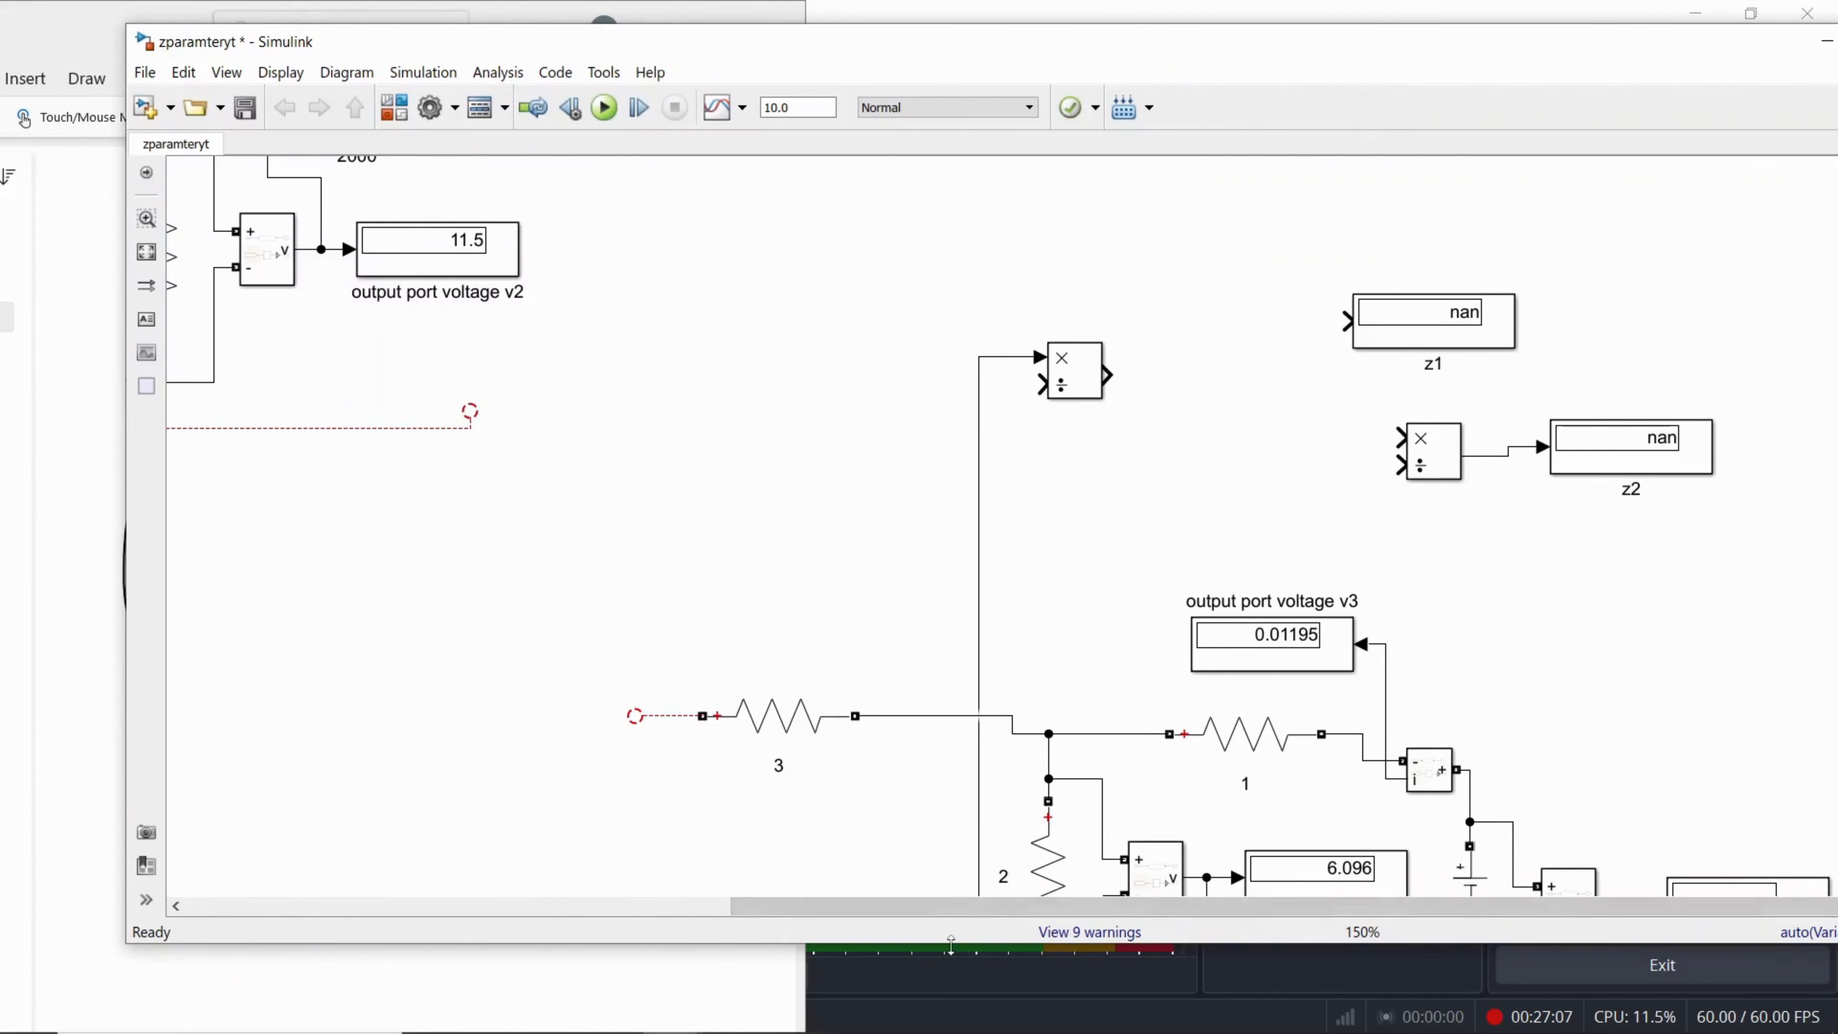
left_click_drag(956, 941, 956, 1031)
left_click_drag(1324, 22, 1005, 73)
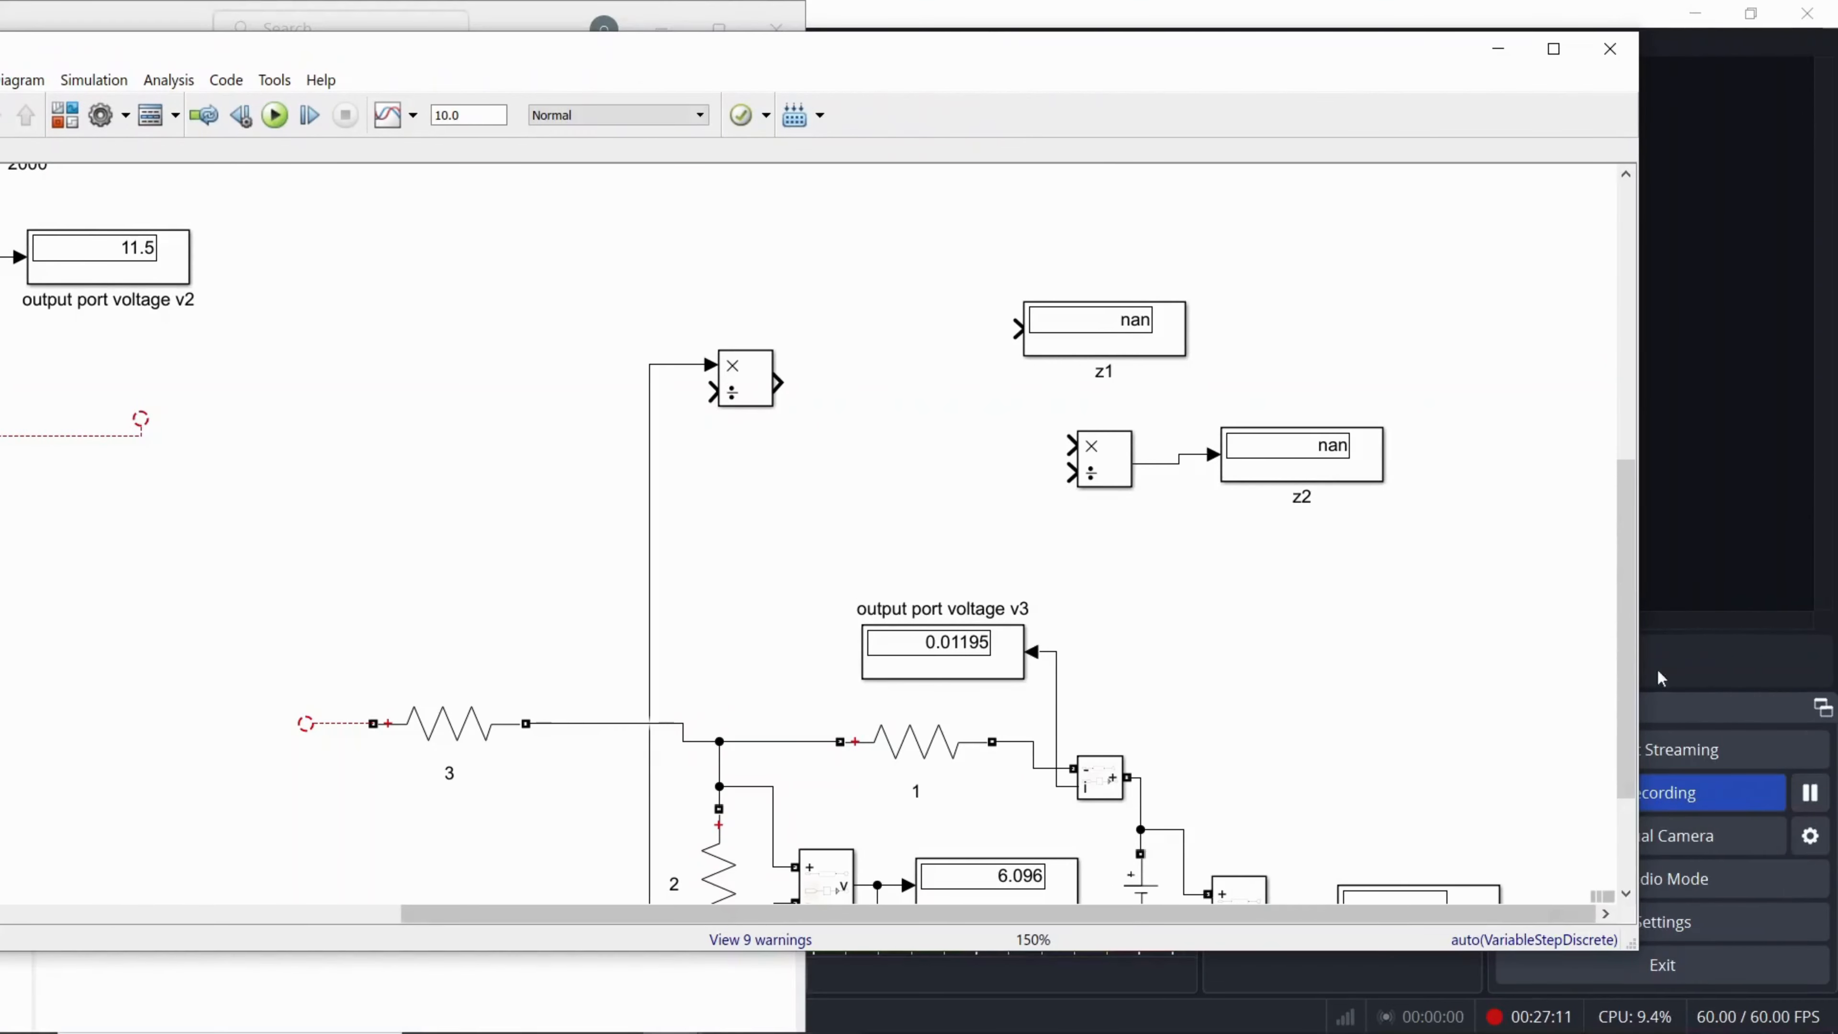
Step: Following the OneNote Z12 formula, wire the divide block's division input to the copied circuit's current measurement signal and its output to the z1 display
left_click_drag(1628, 527, 1633, 557)
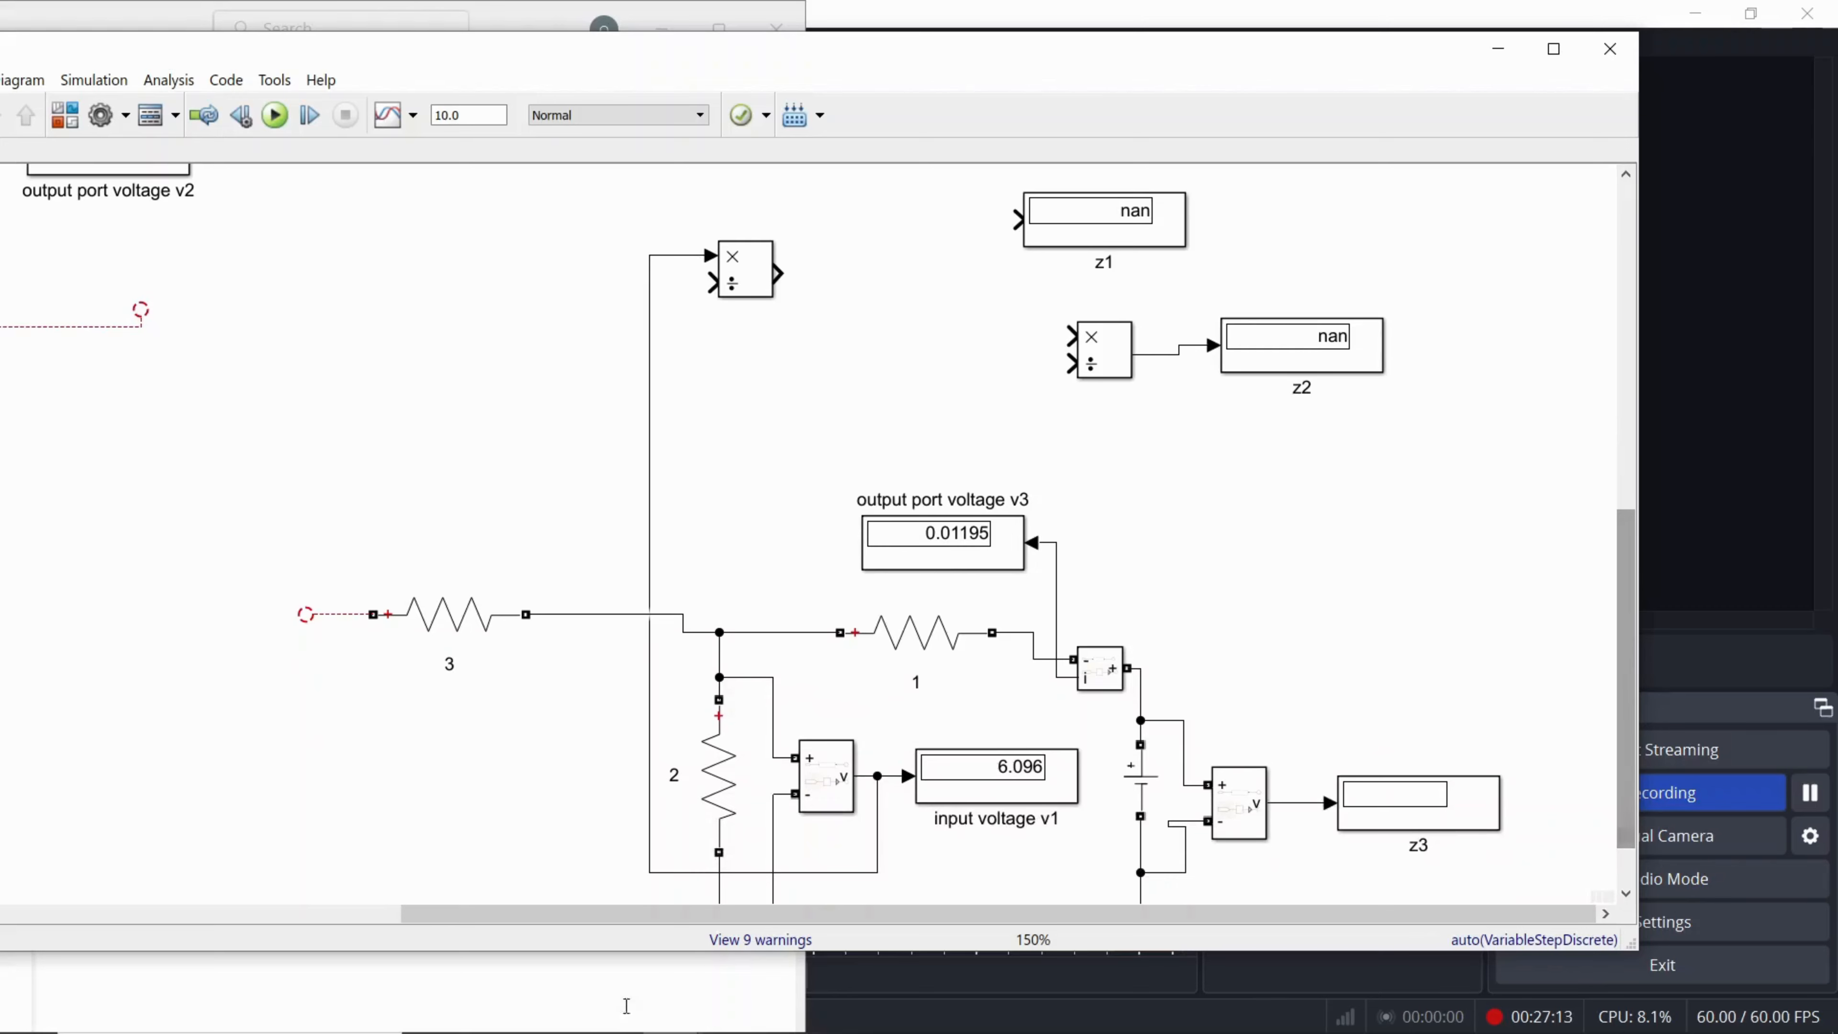
mouse_move(428, 1028)
left_click(569, 1016)
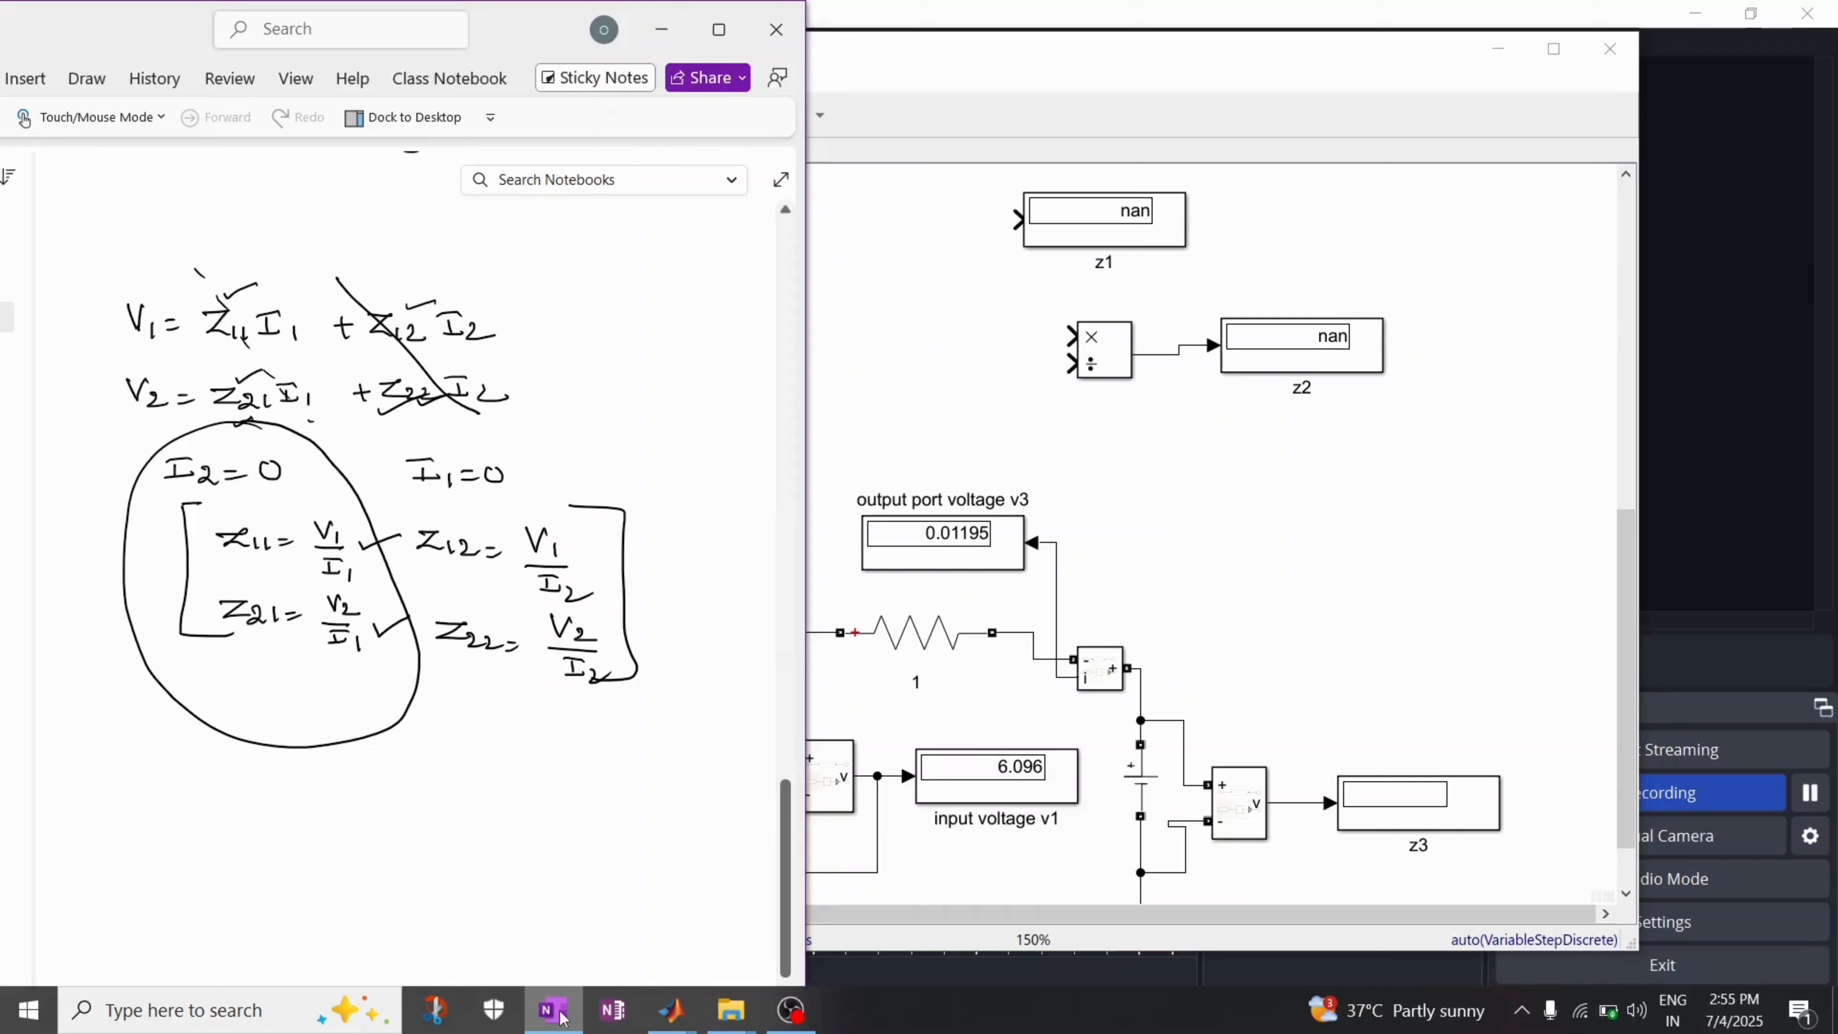
left_click(1251, 398)
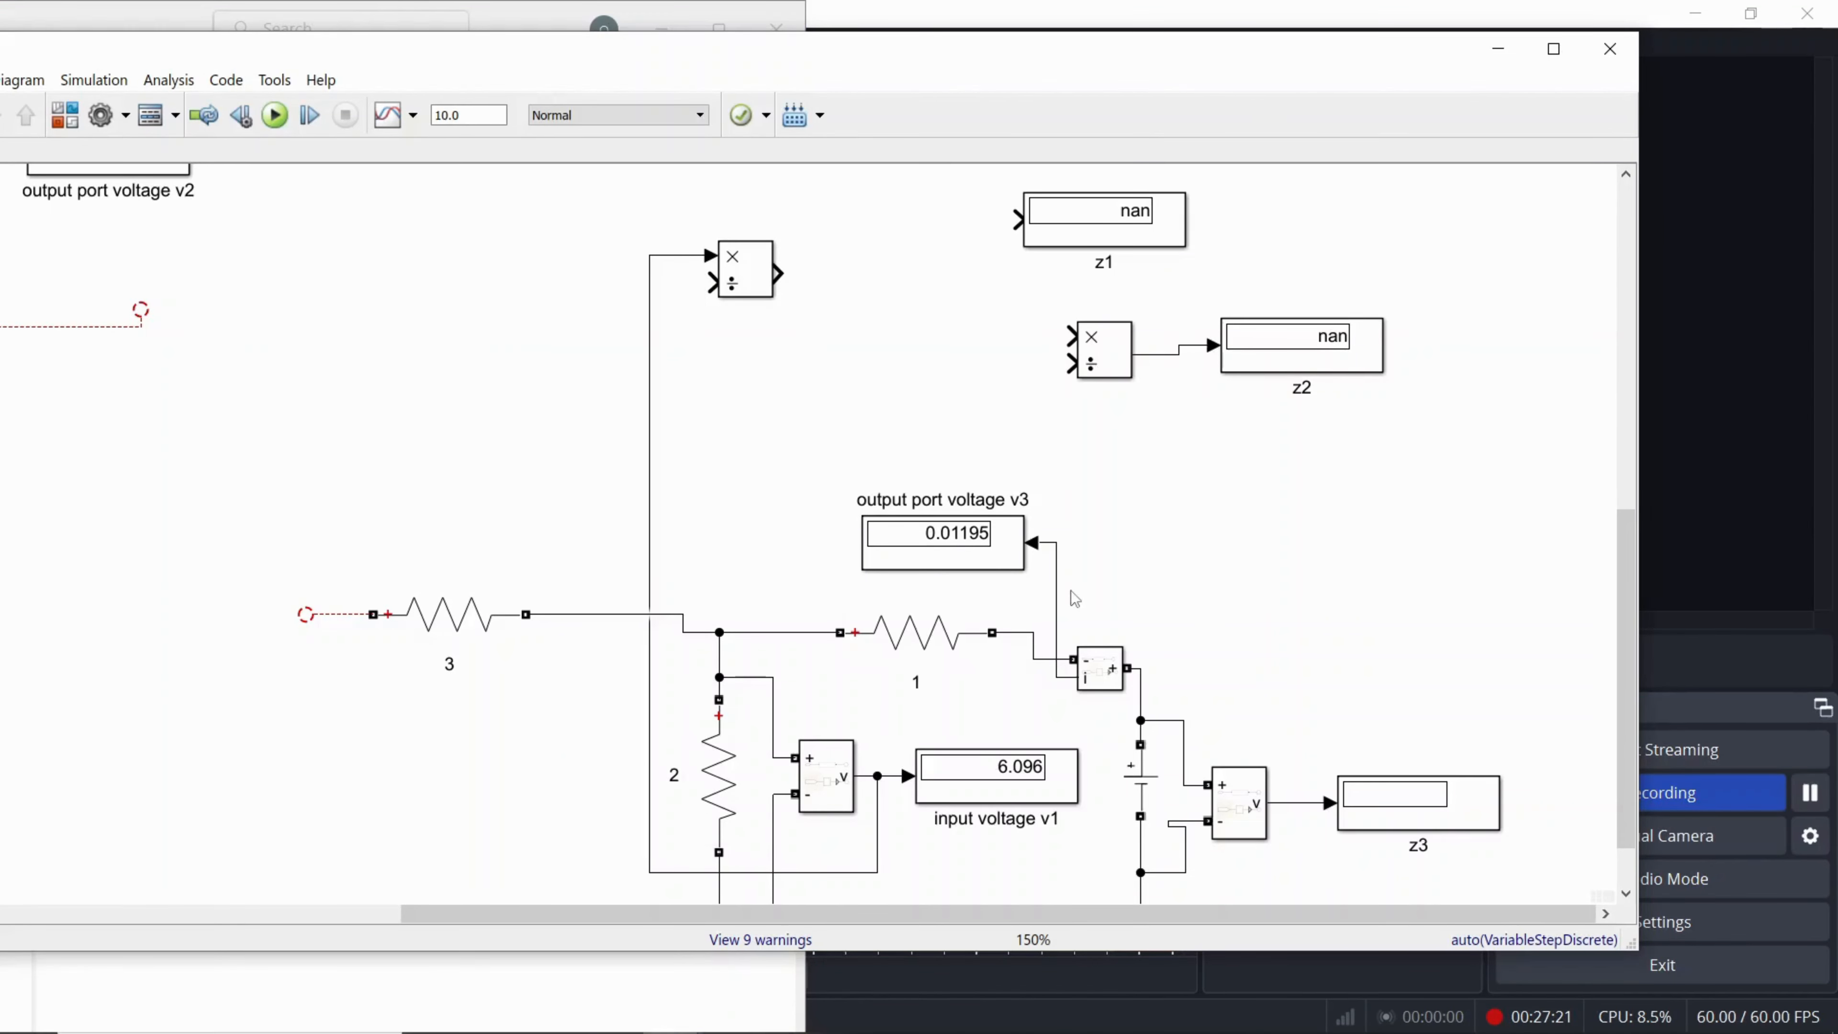
mouse_move(738, 286)
left_mouse_down()
mouse_move(837, 286)
mouse_move(780, 405)
mouse_move(862, 427)
mouse_move(772, 430)
mouse_move(907, 435)
mouse_move(1075, 525)
mouse_move(1076, 650)
mouse_move(1056, 585)
left_mouse_up()
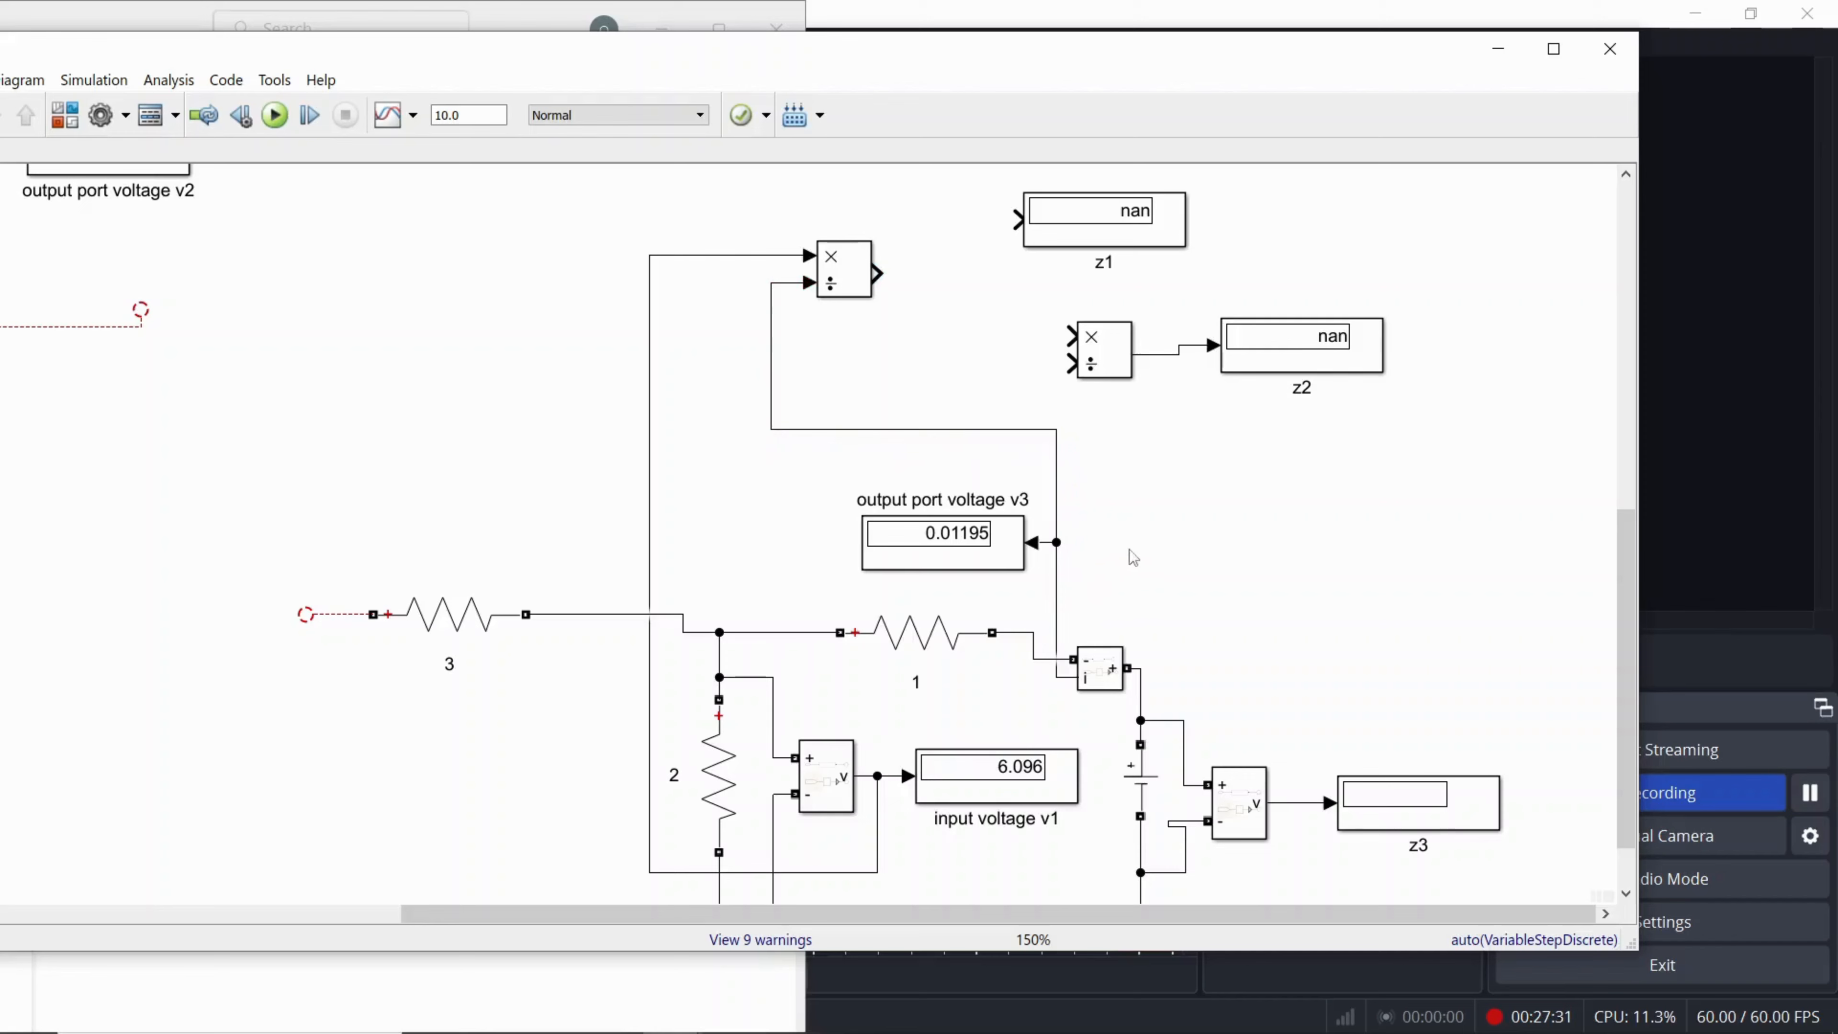
left_click_drag(1042, 231, 1042, 277)
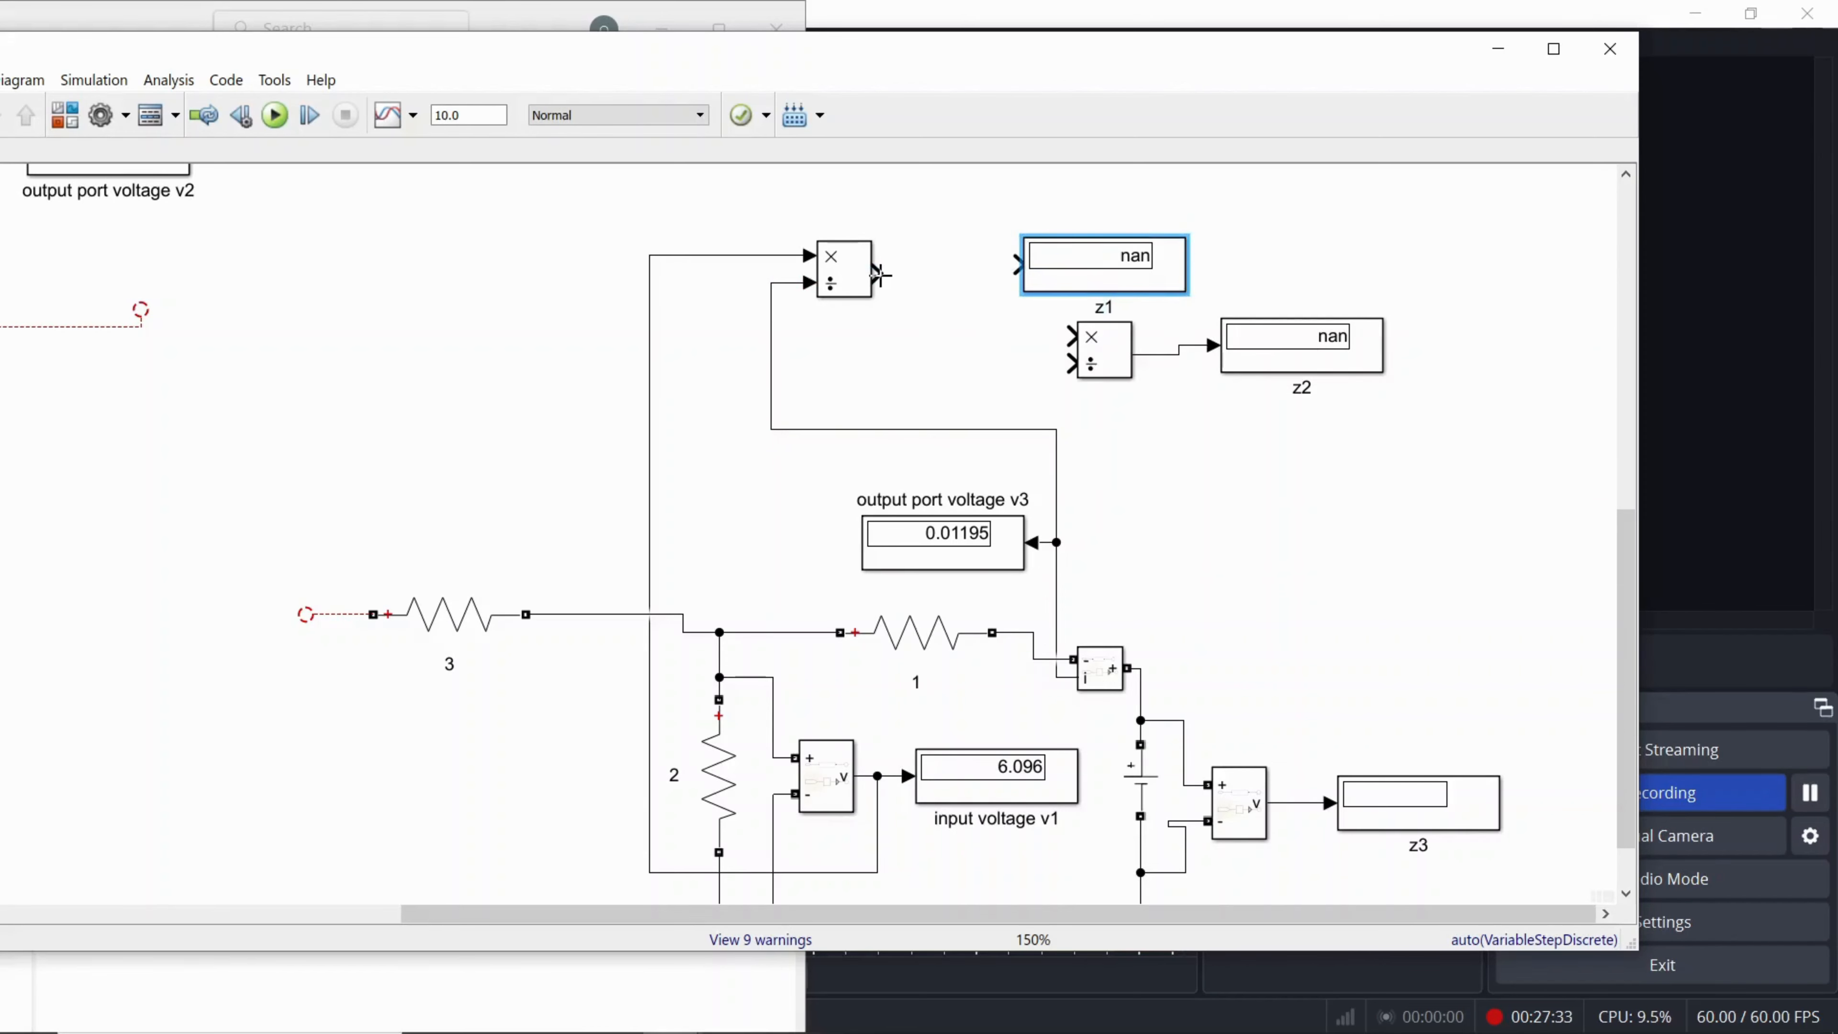
left_click_drag(880, 274, 1017, 265)
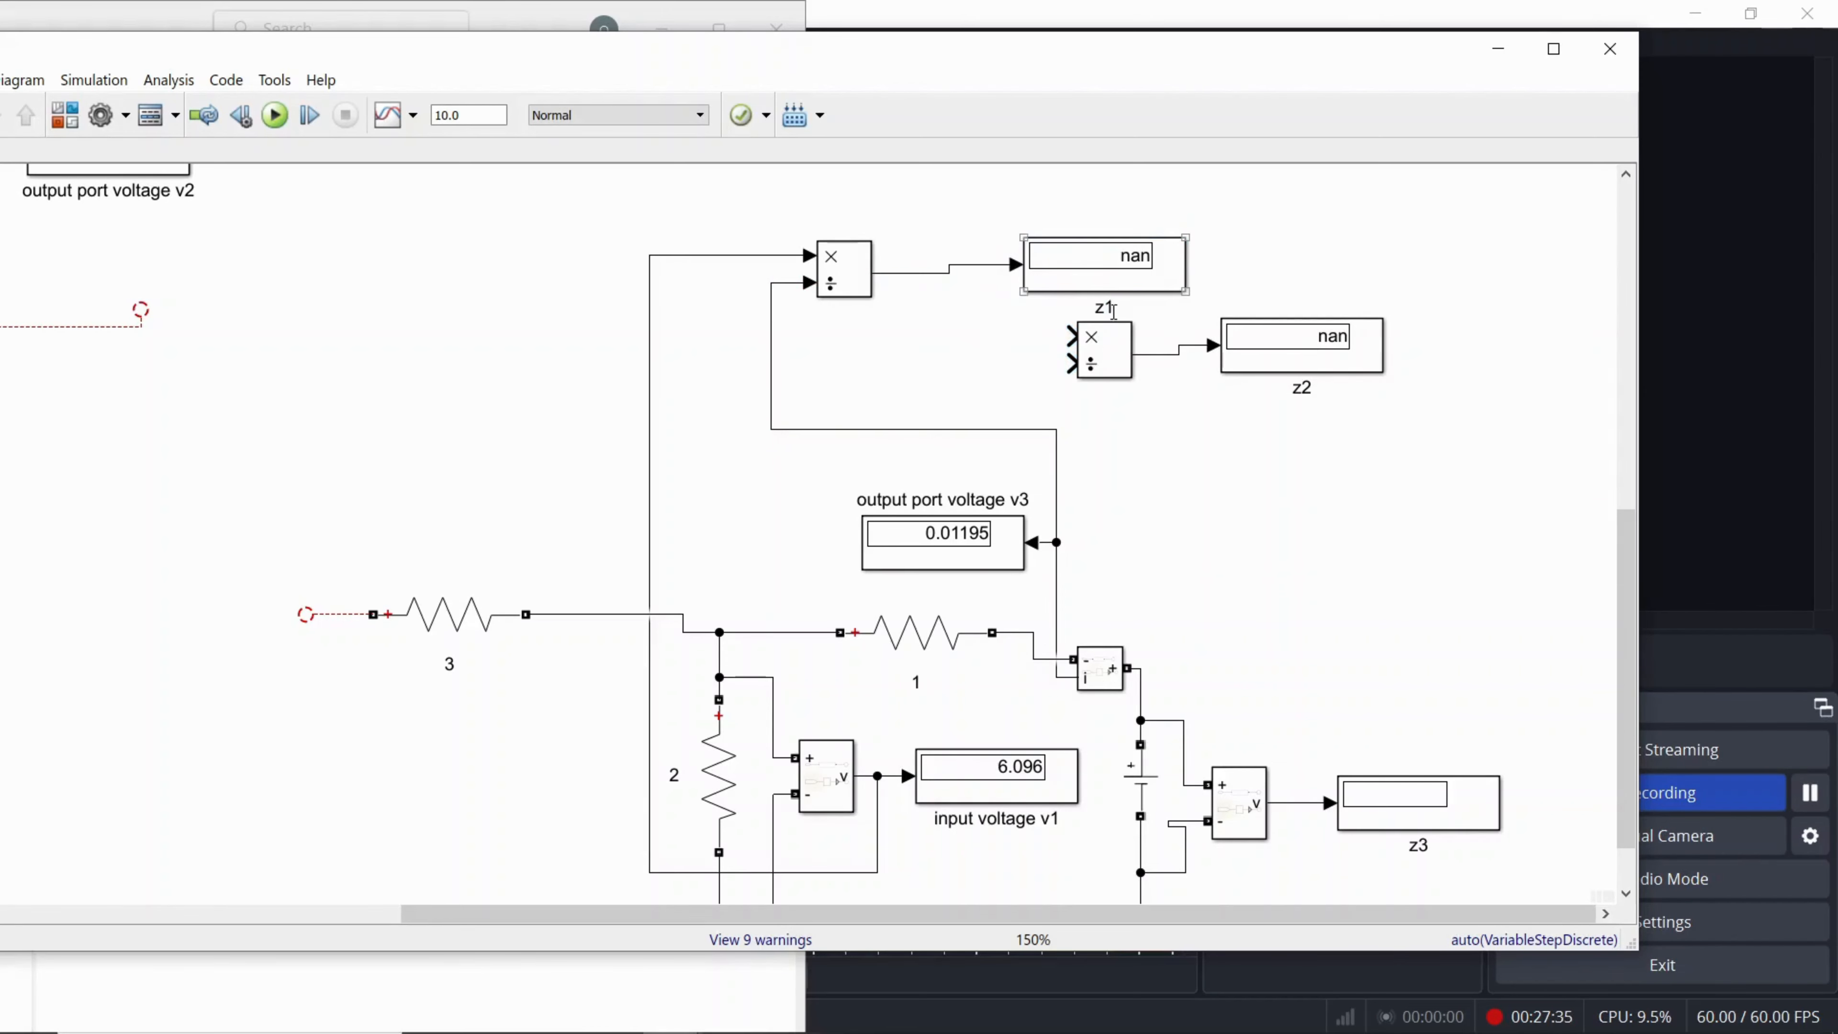
Step: Rename the z1 display as z12 and the z2 display as z22
left_click(1112, 310)
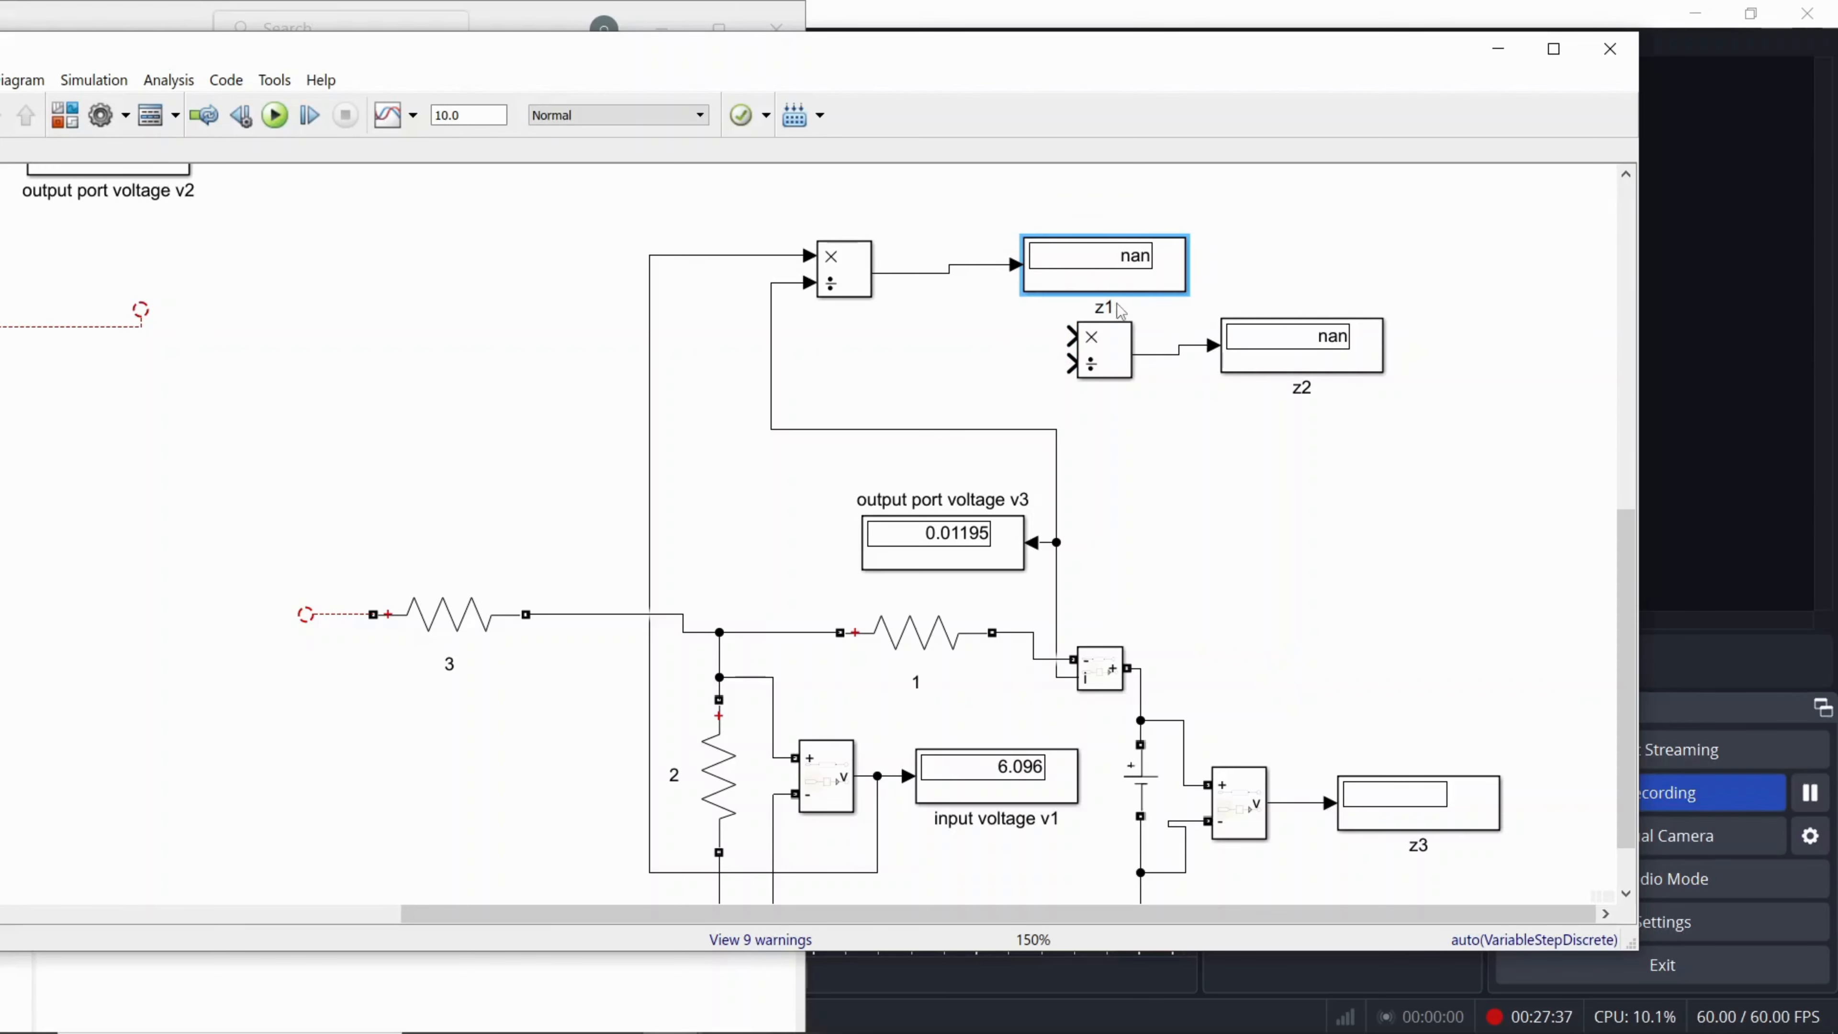
left_click(1115, 308)
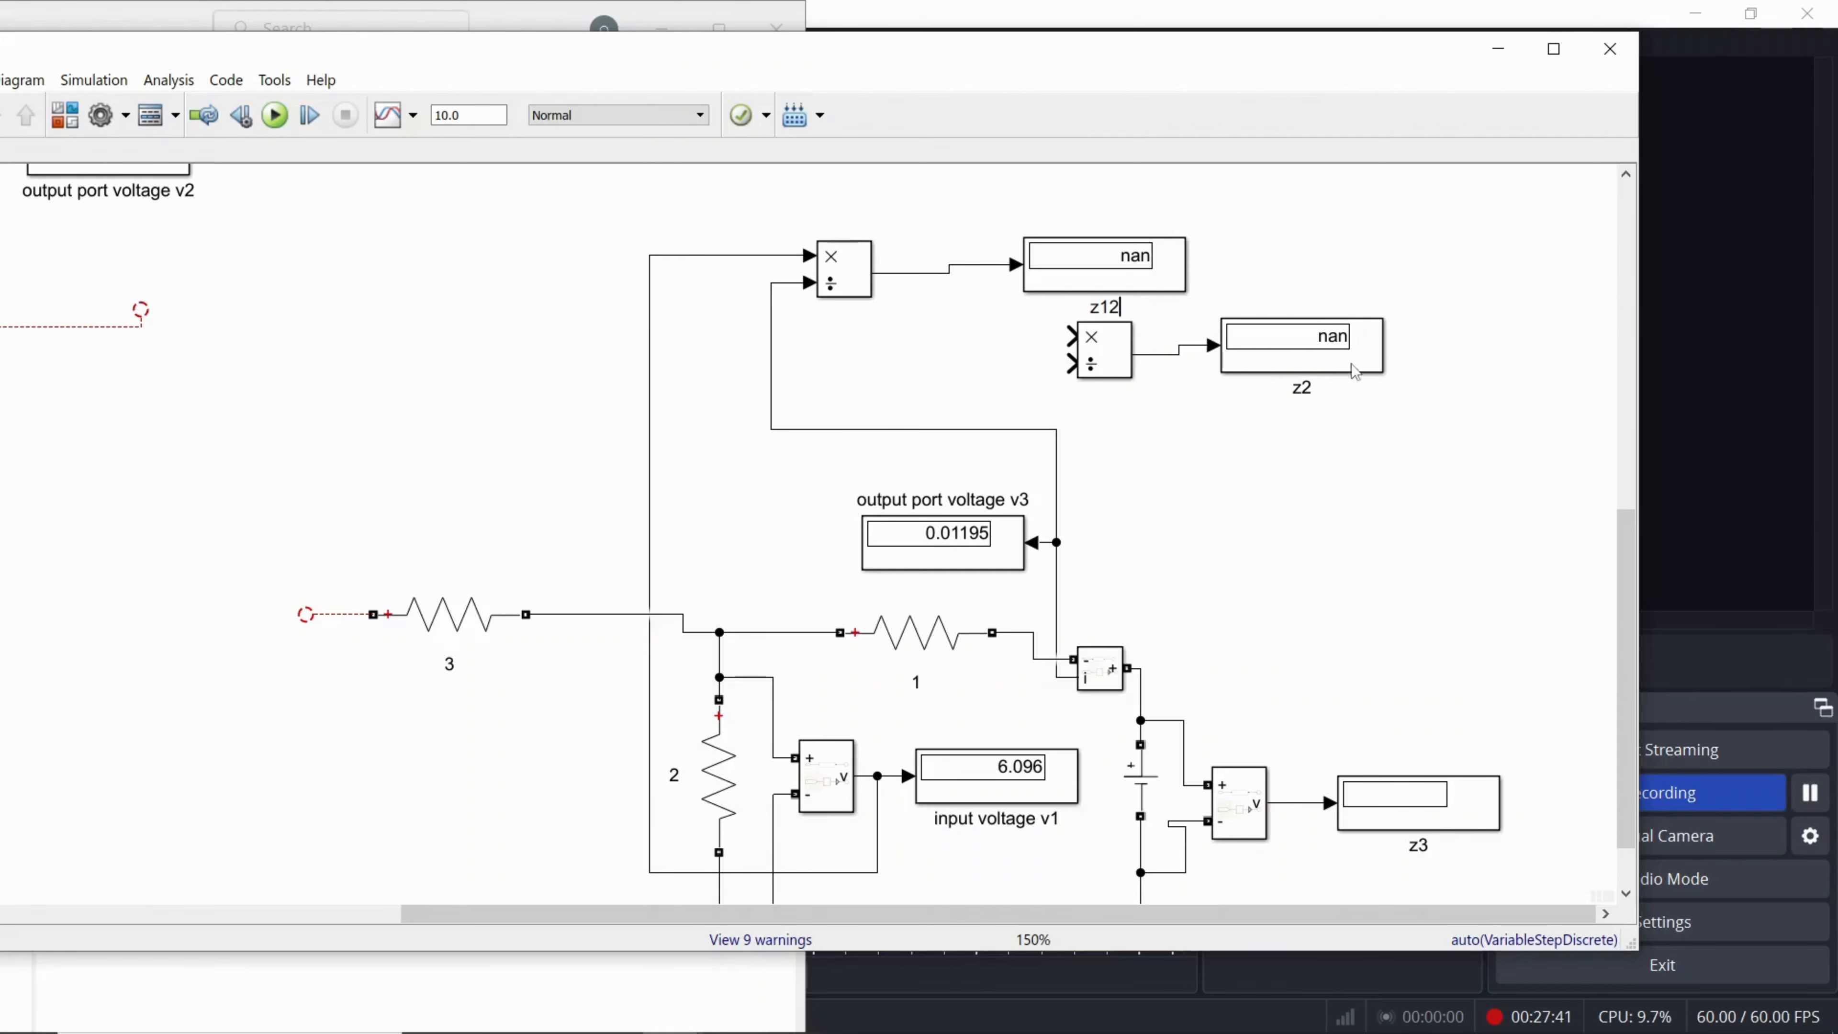
left_click(1312, 392)
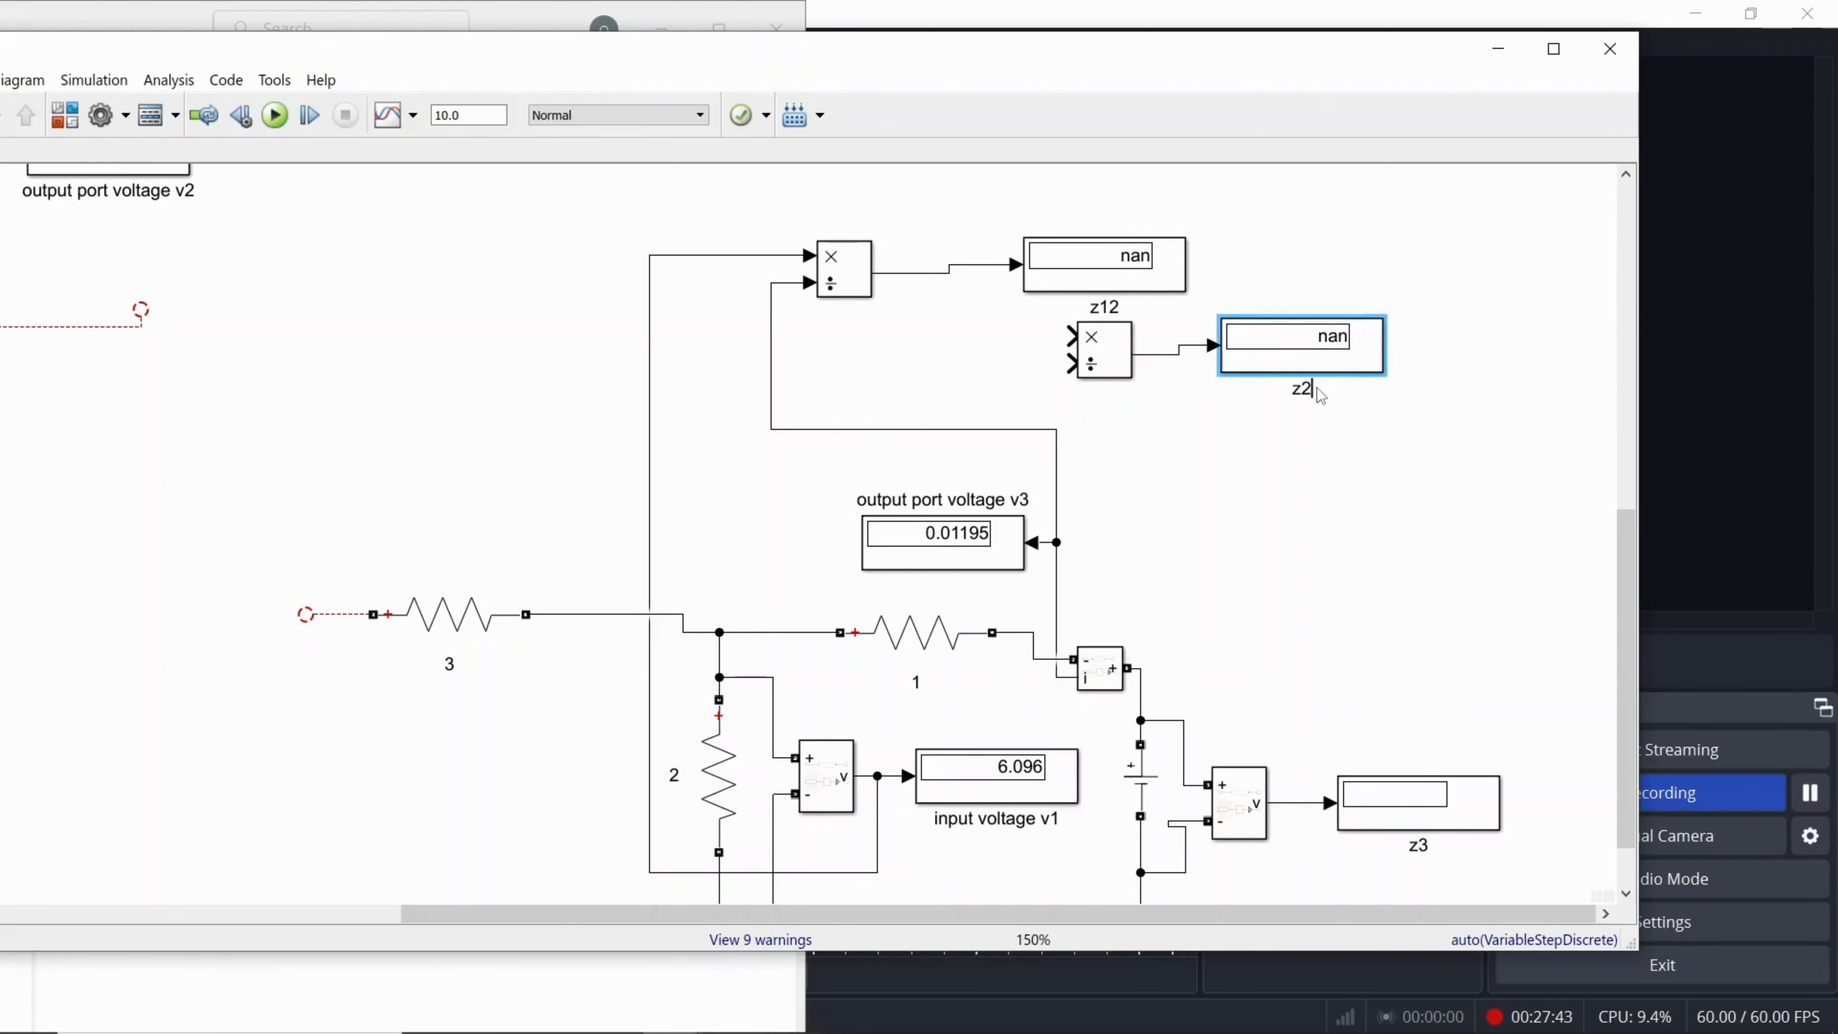
type("2")
left_click(1260, 833)
Step: Move the z22 display and its divide block away from z12, and wire the block to divide the source voltage signal by the measured current
left_click_drag(1104, 350, 1158, 341)
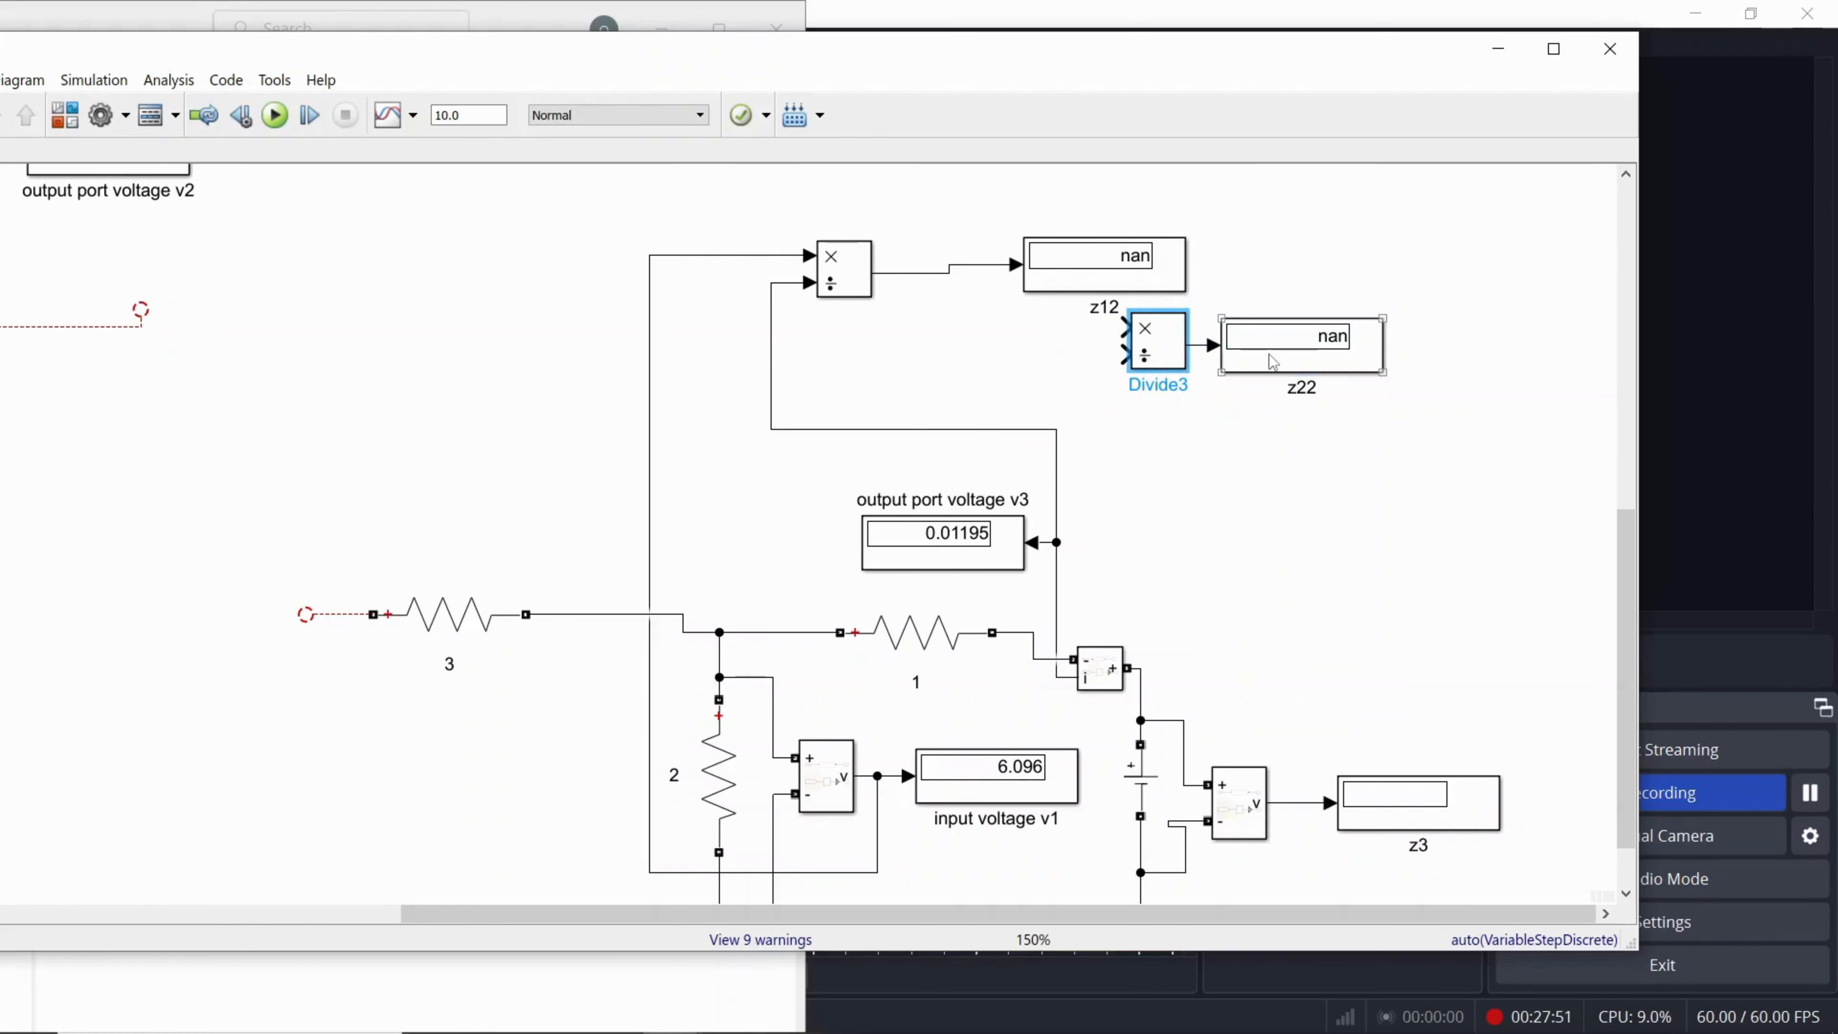
left_click_drag(1295, 366, 1484, 365)
left_click_drag(1158, 346, 1347, 355)
left_click(1437, 424)
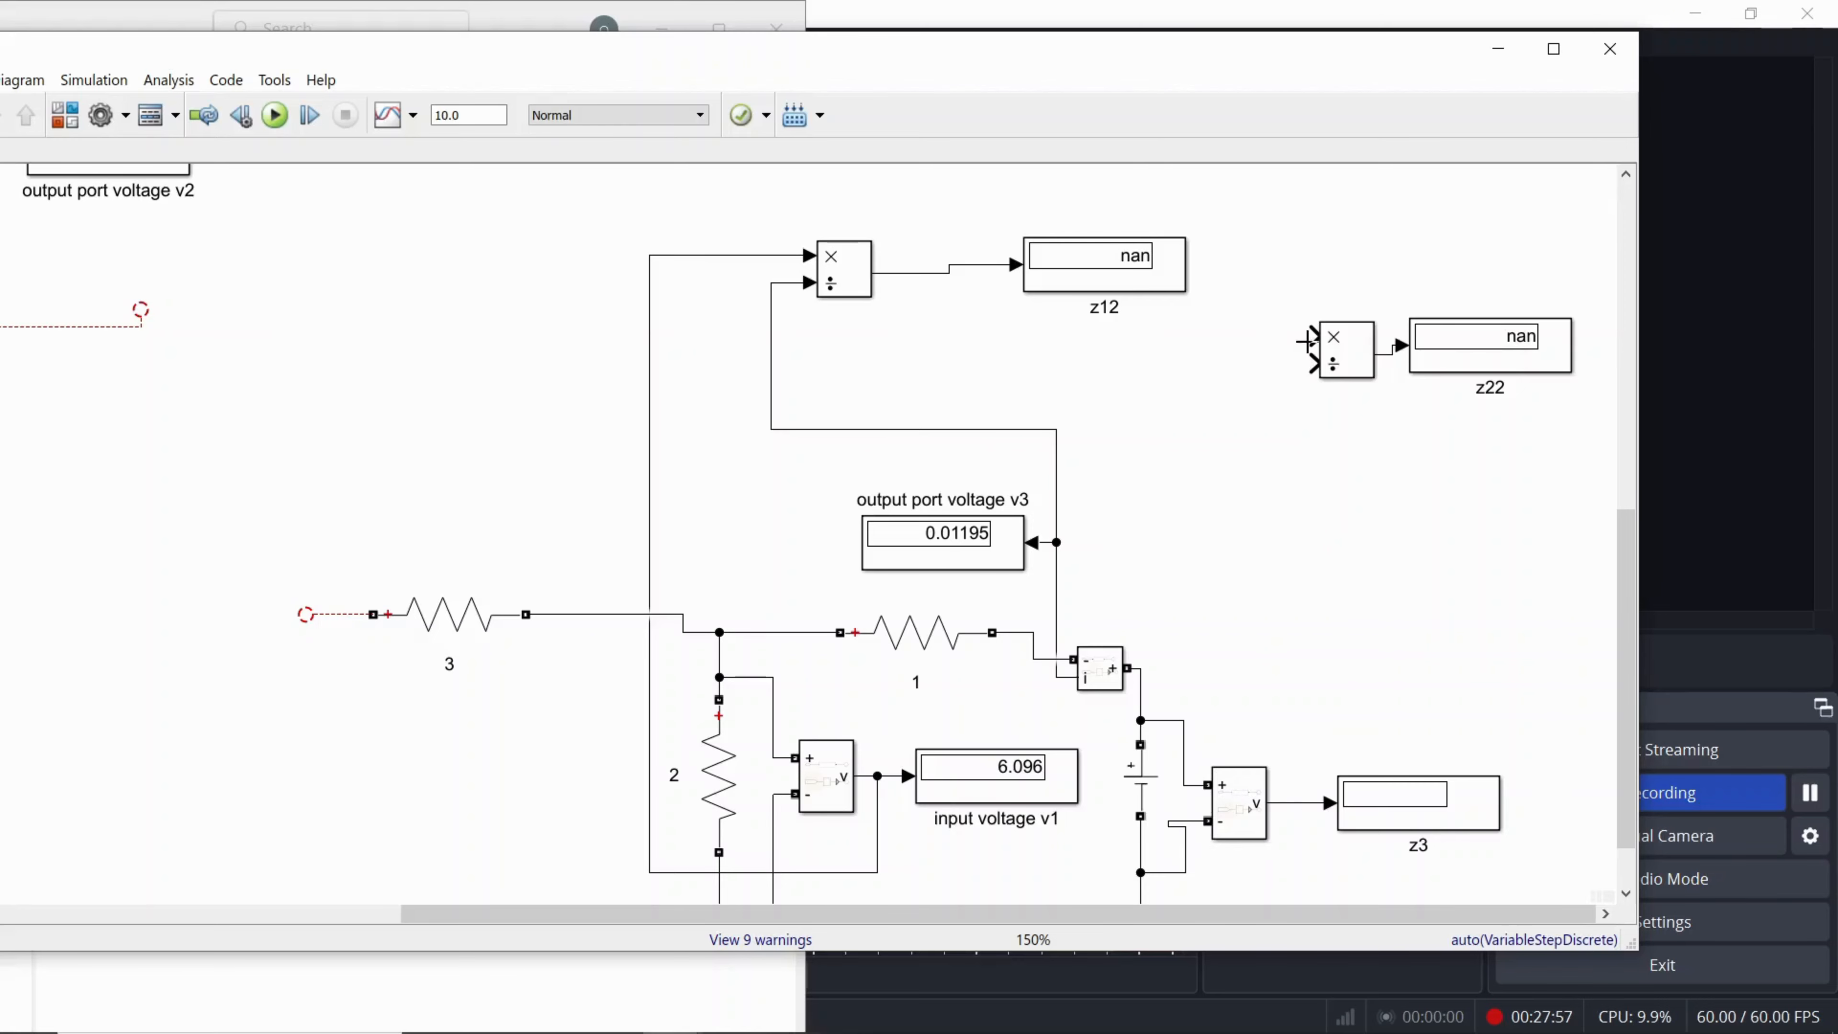
left_click_drag(1306, 340, 1293, 802)
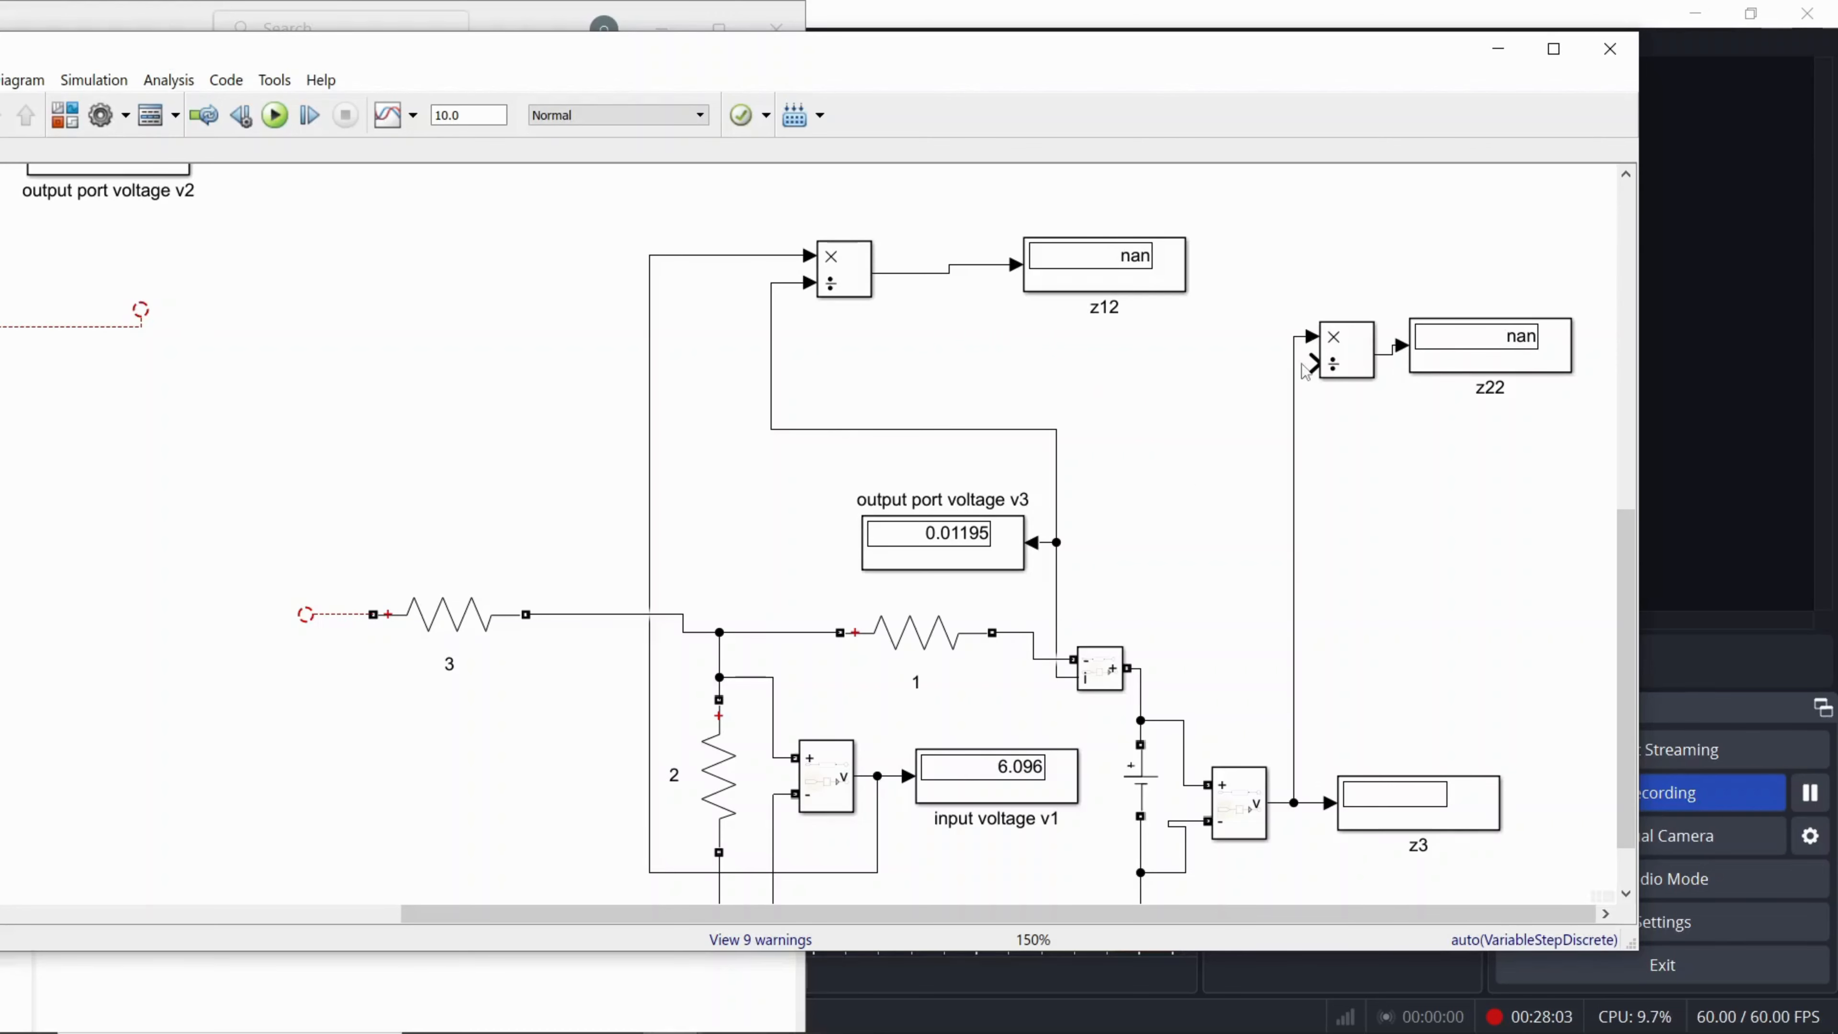
left_click_drag(1310, 363, 1059, 427)
Step: Compare the z12 and z22 wiring with the input-open-circuited section of the zparamtersupdated reference model and return to zparamteryt
left_click(680, 1014)
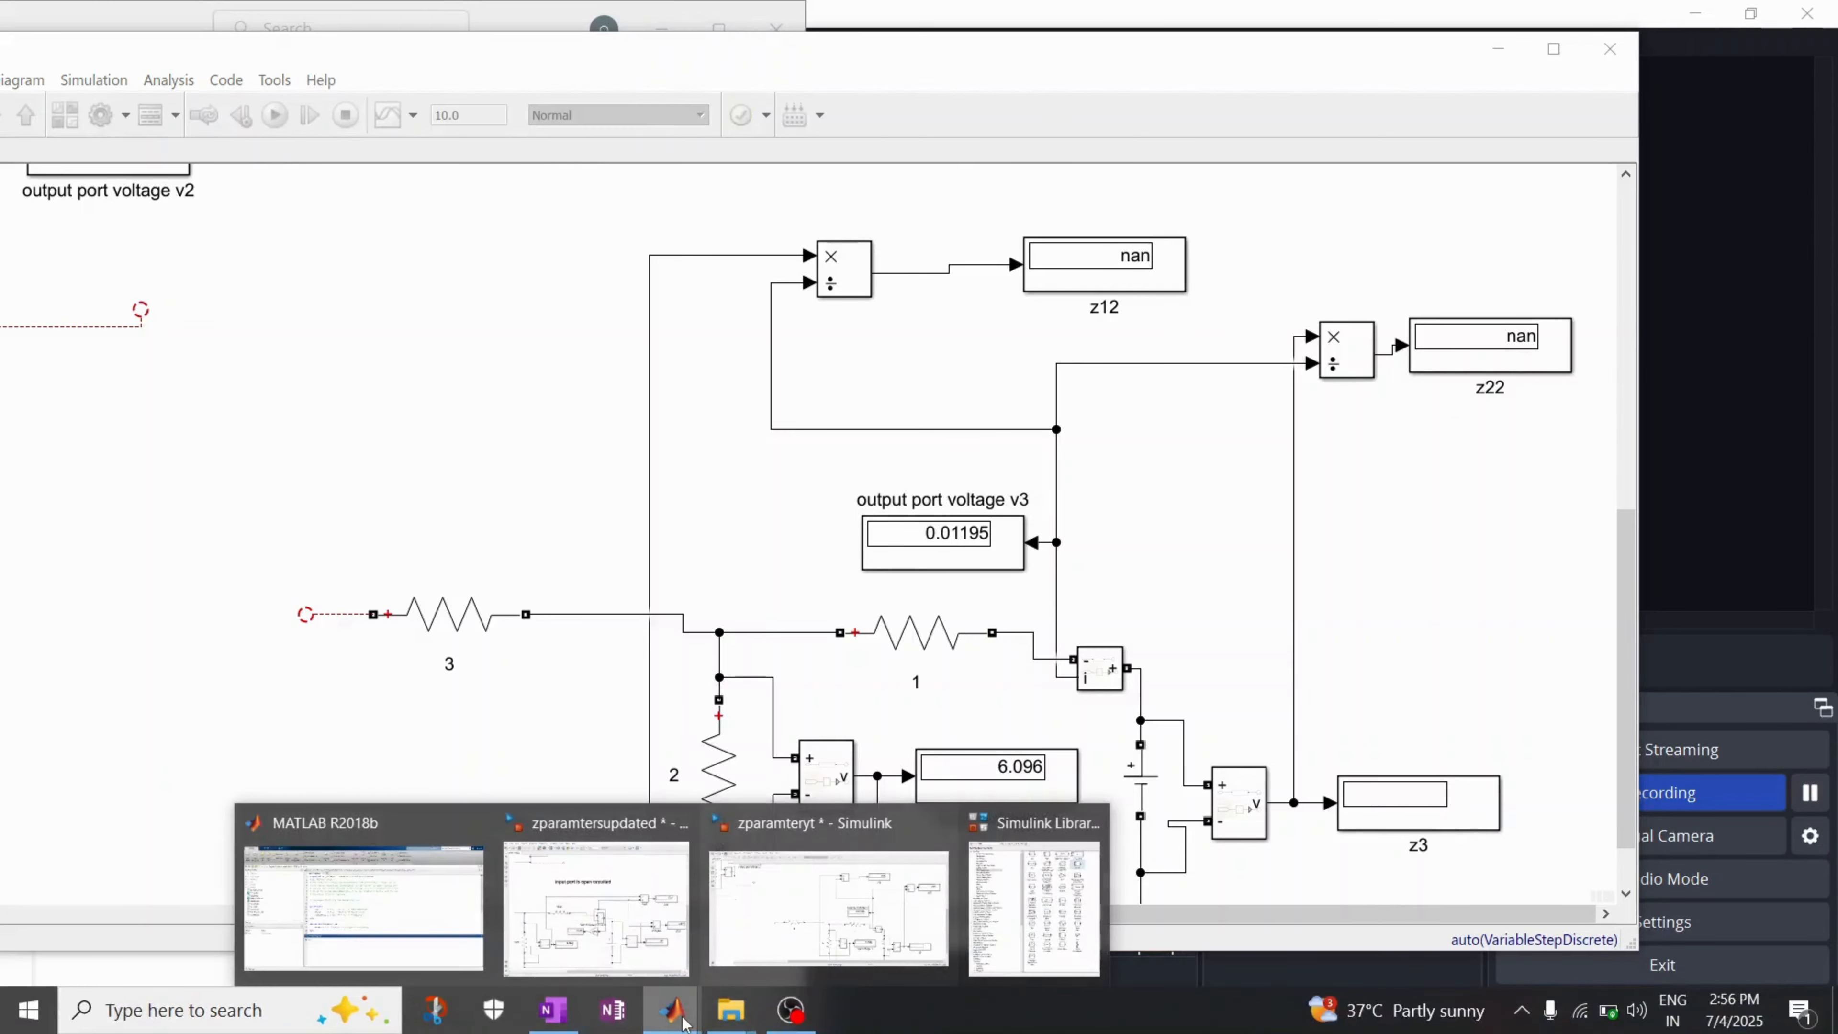
left_click(646, 945)
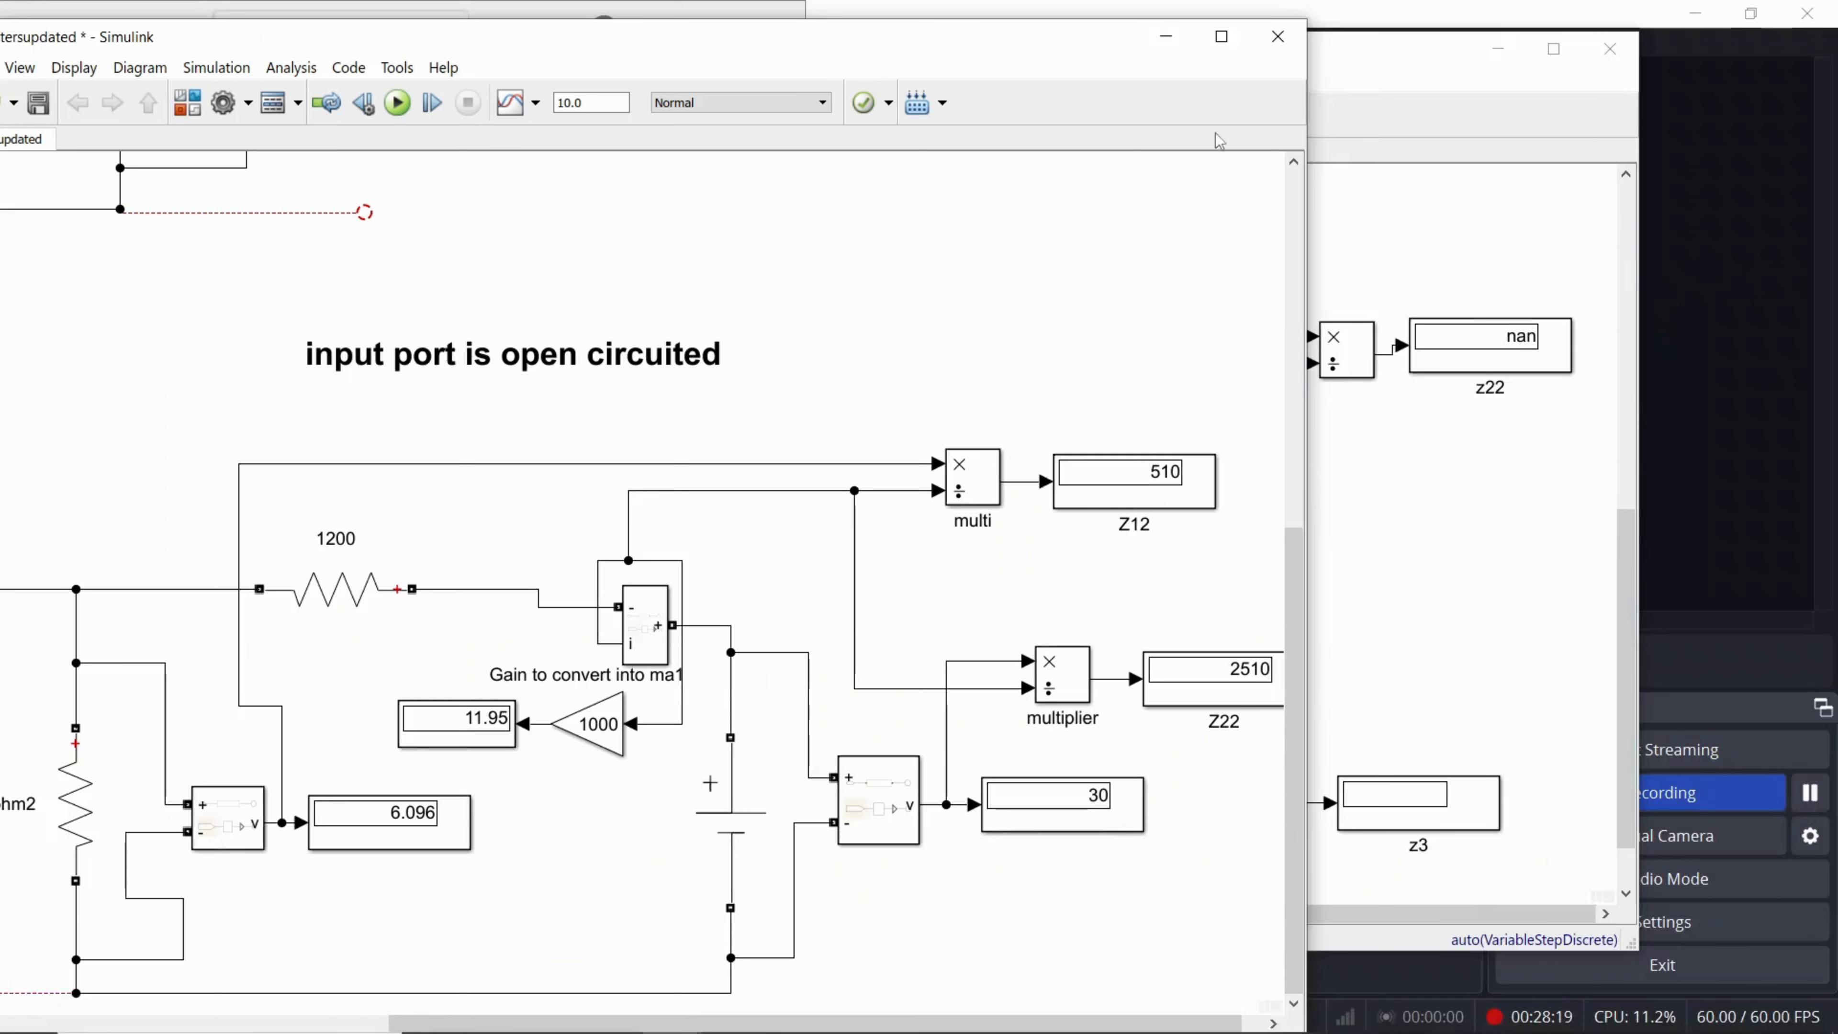
left_click(1223, 38)
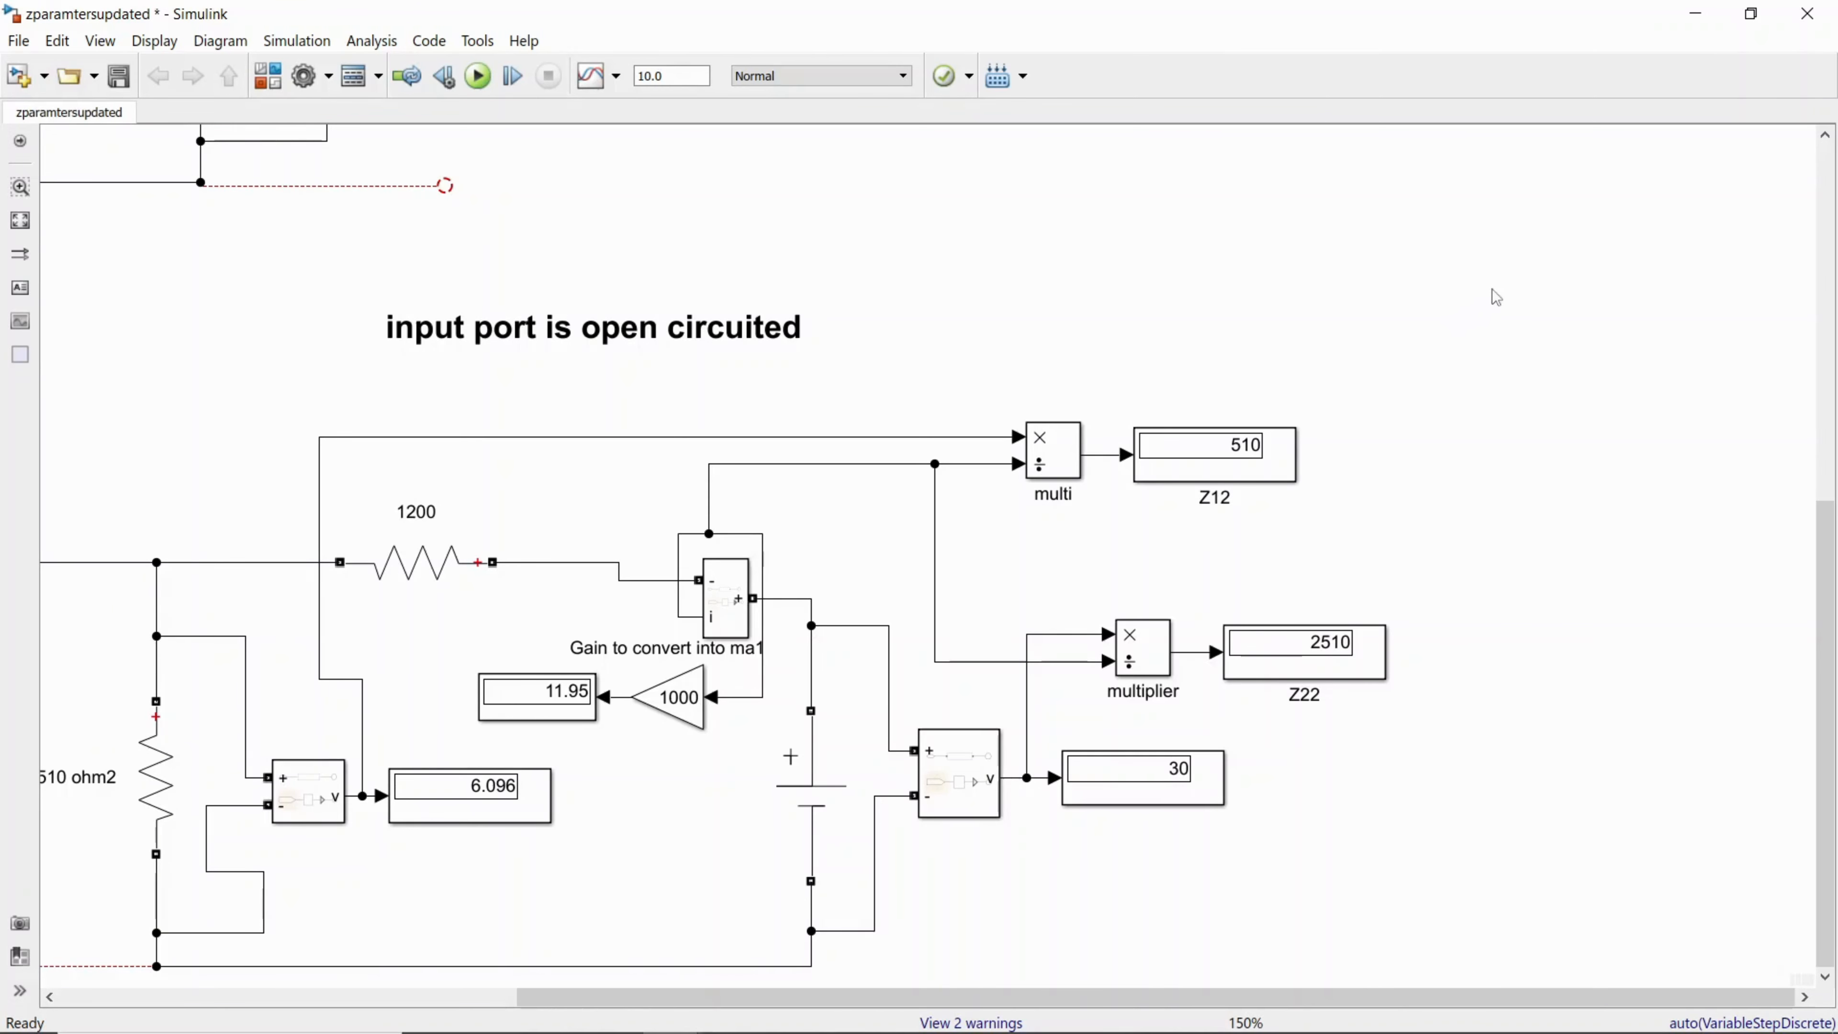
left_click(1696, 13)
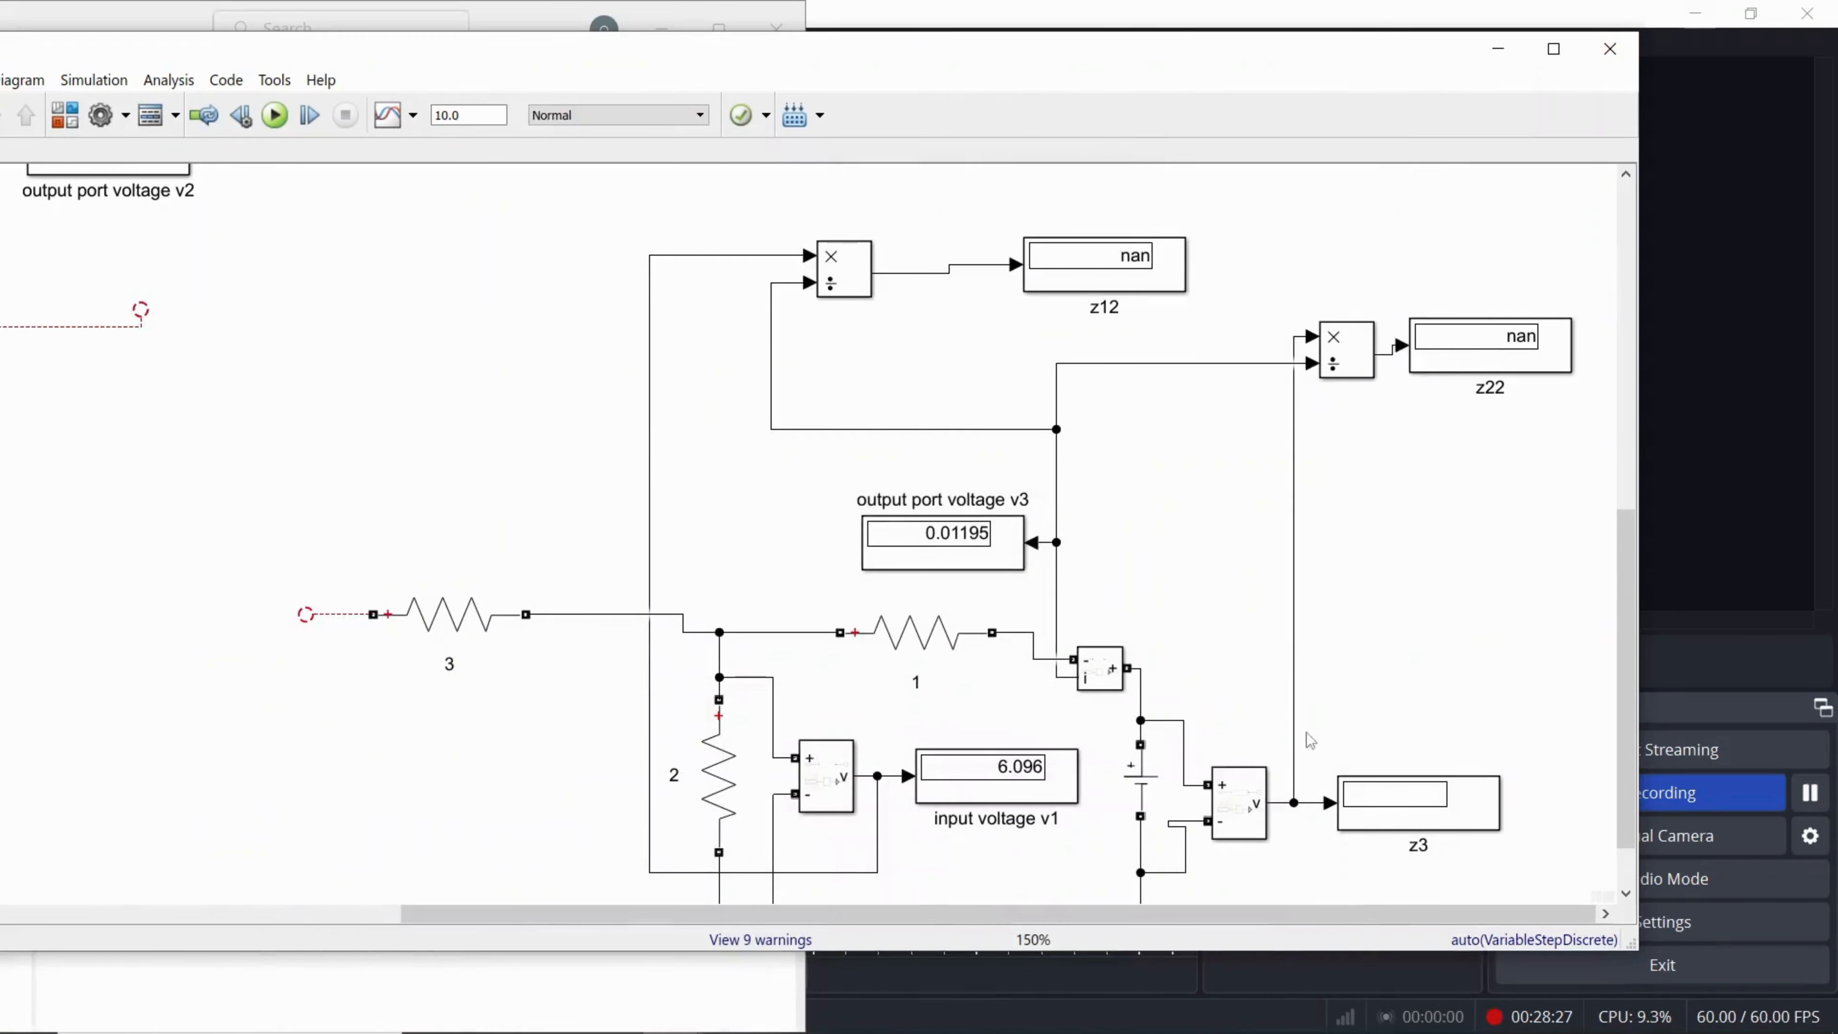
Step: Run the zparamteryt simulation and maximize the model window to review the z12 and z22 displays
left_click(276, 115)
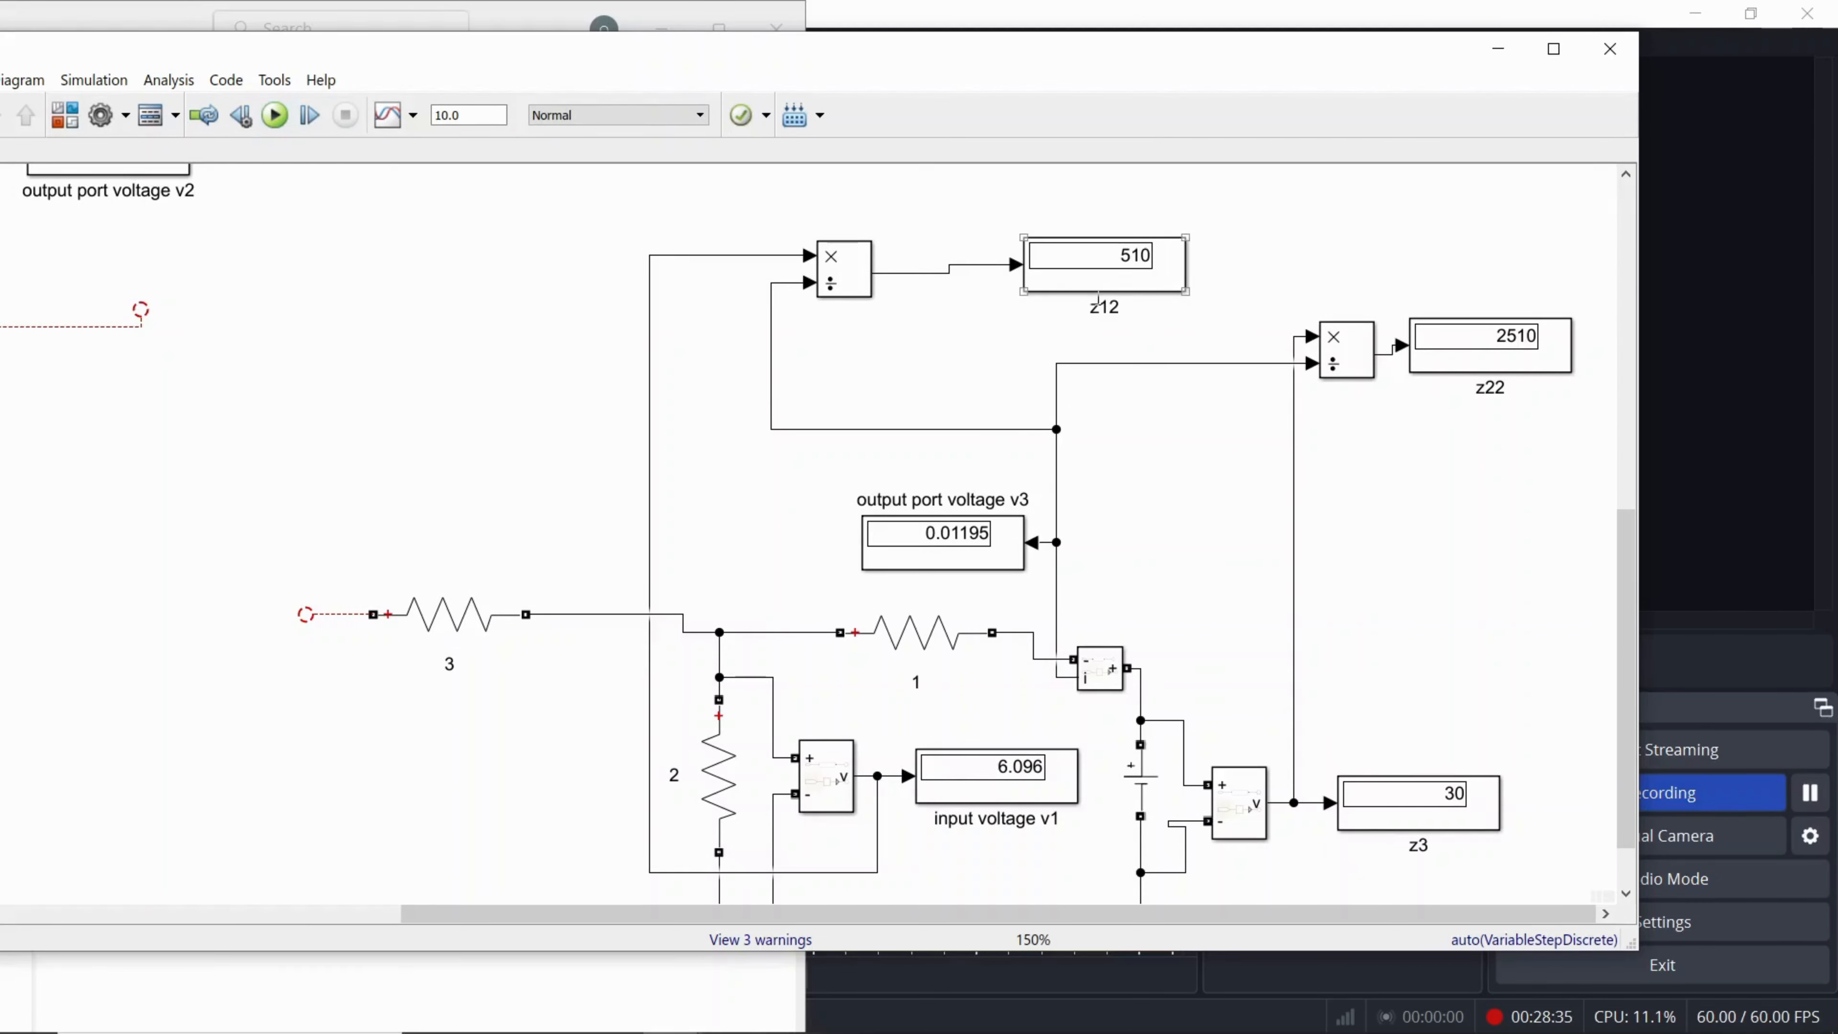
left_click(1554, 48)
left_click(1711, 336)
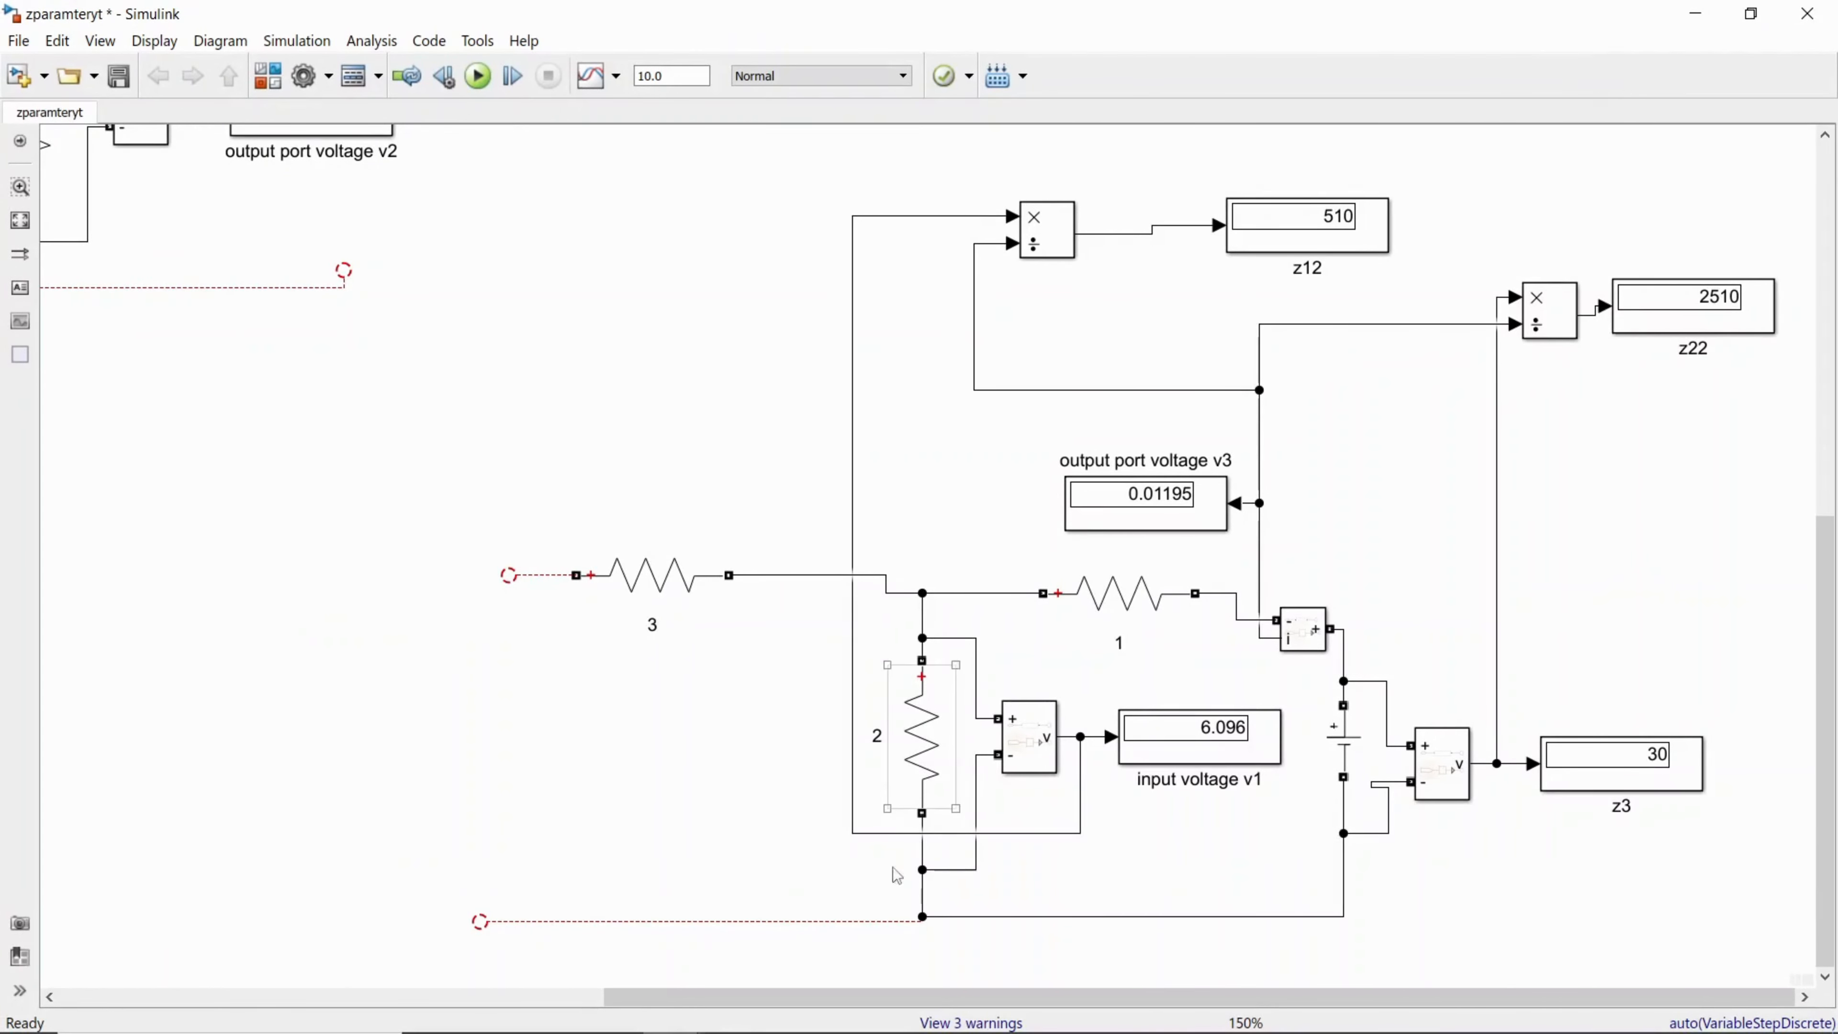
left_click(661, 812)
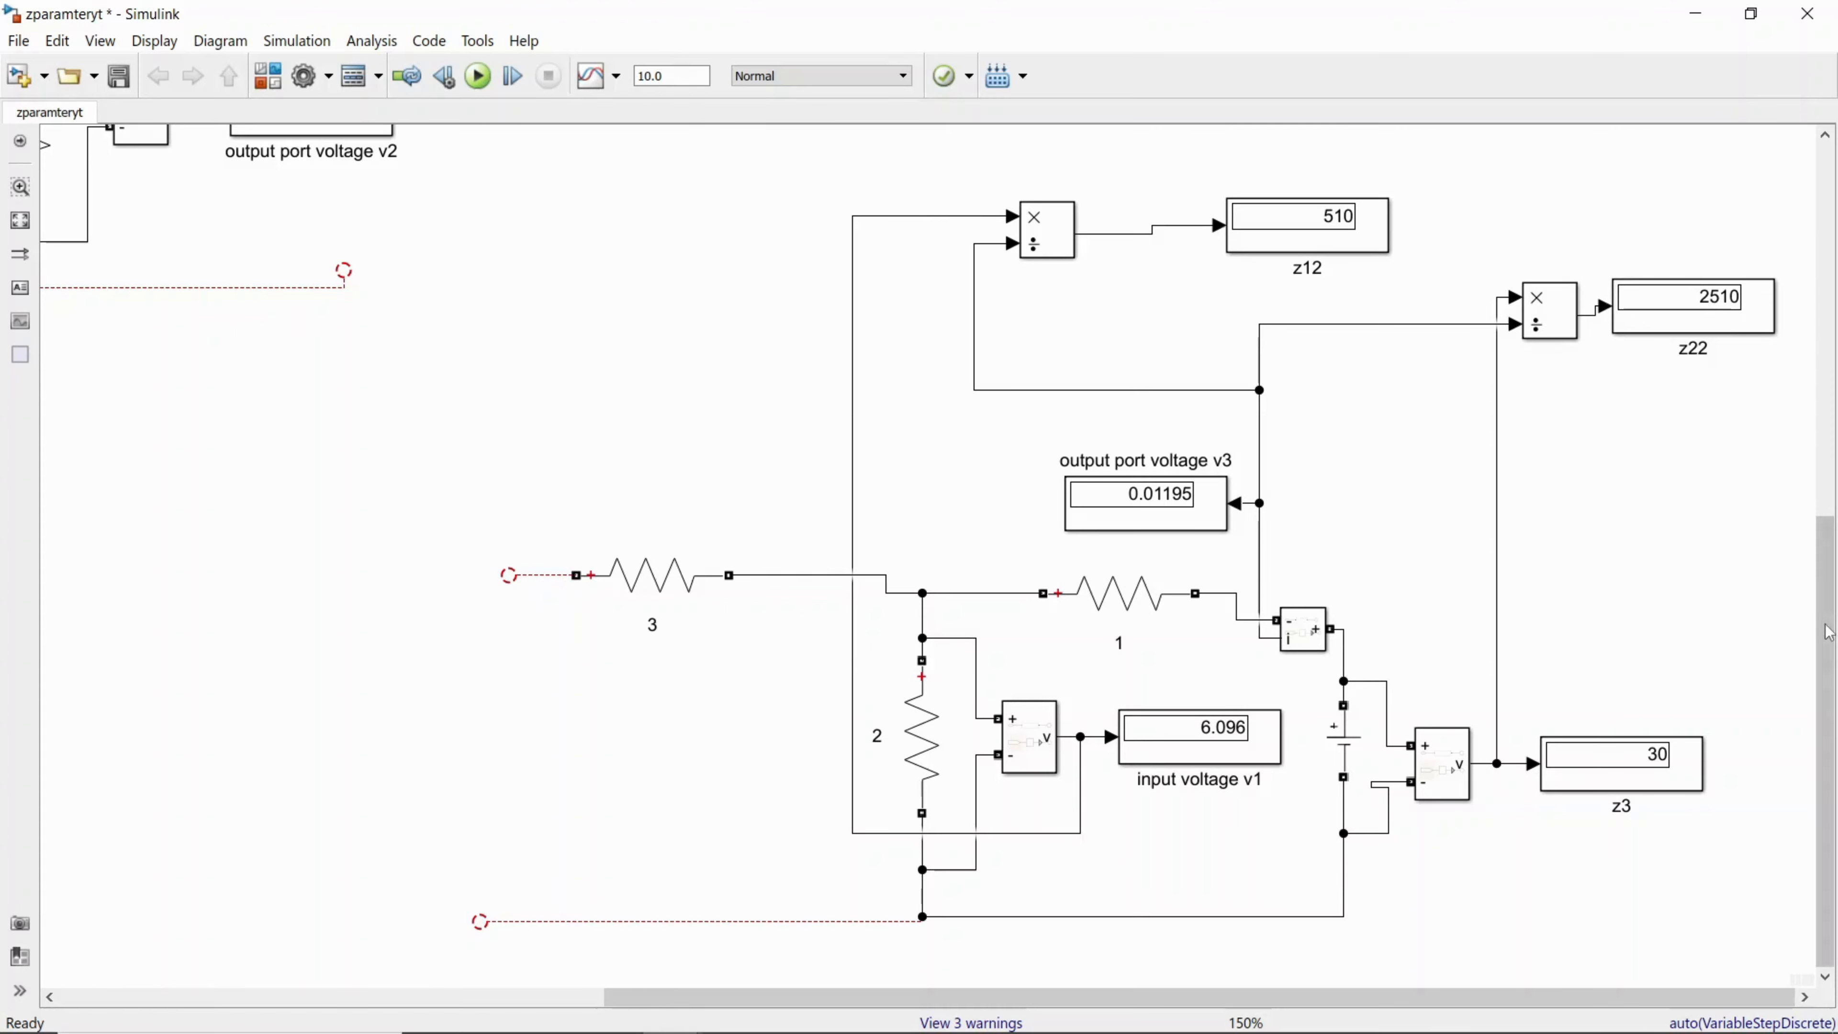
Step: Review the z11 and z21 displays of the first circuit and the z12 and z22 displays of the second circuit
scroll(1449, 648, "up", 10)
scroll(1327, 1010, "left", 12)
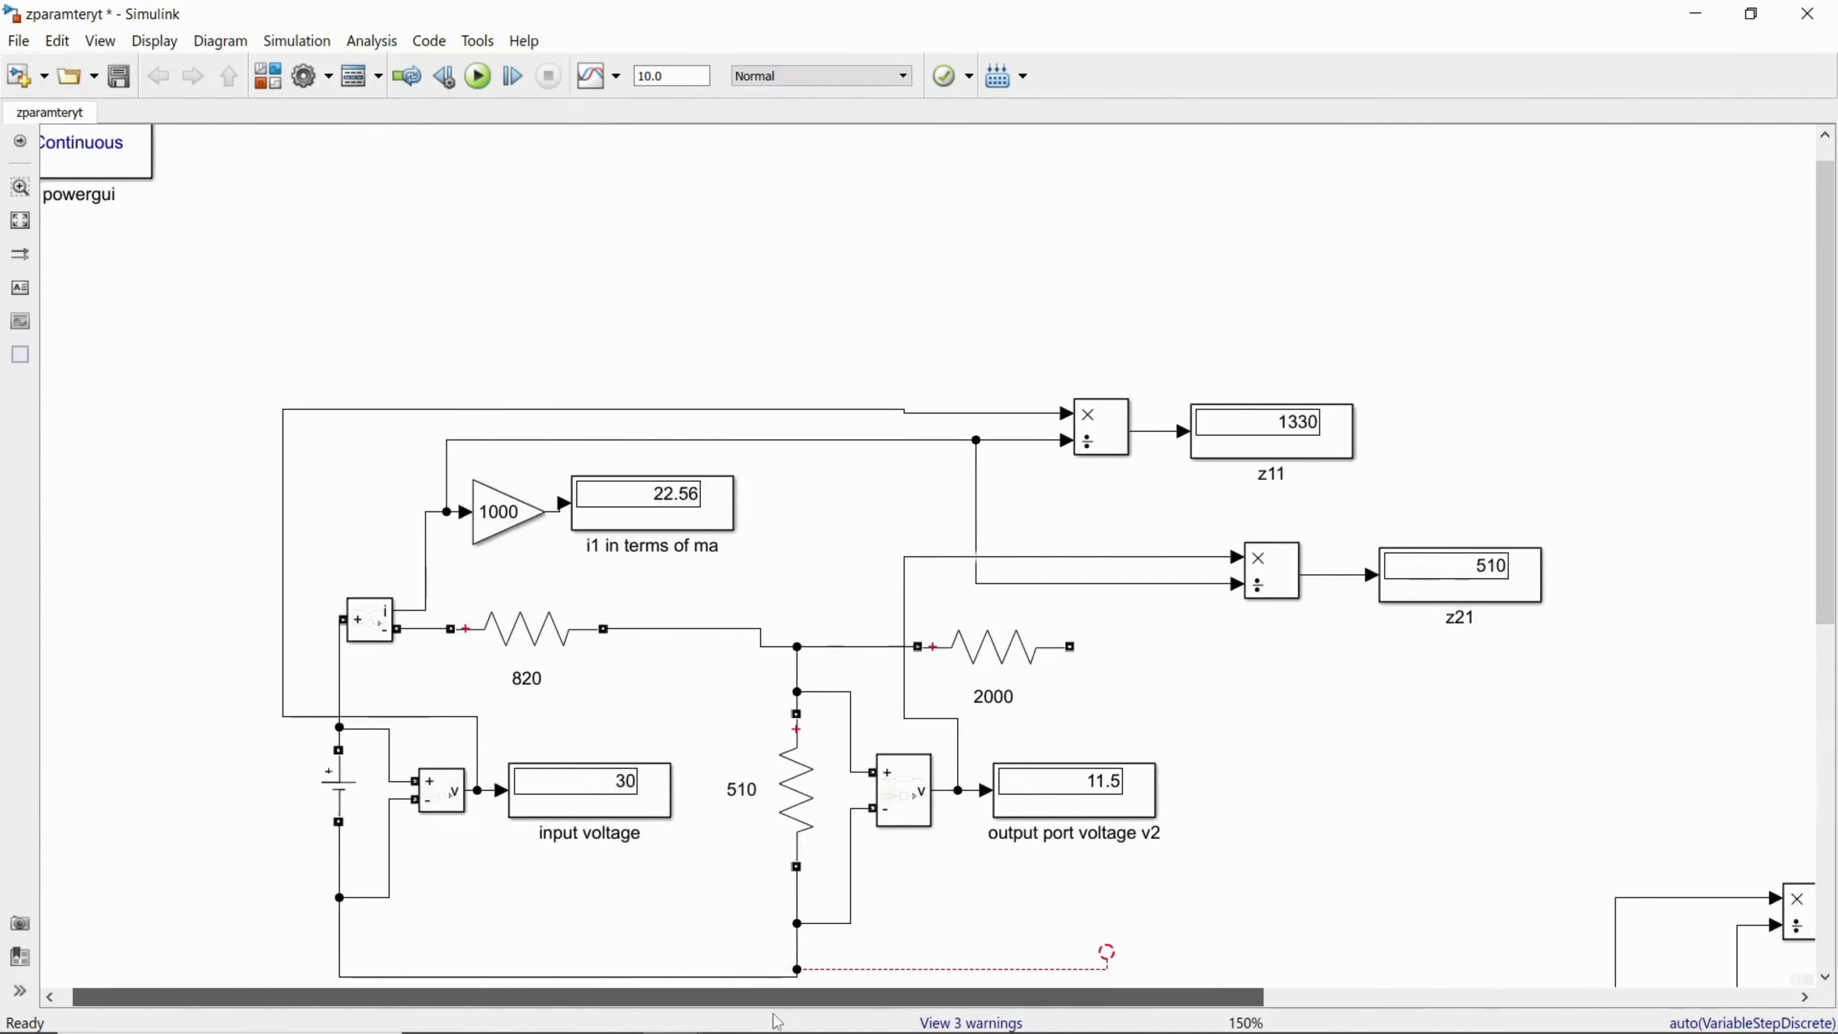
scroll(1831, 521, "down", 3)
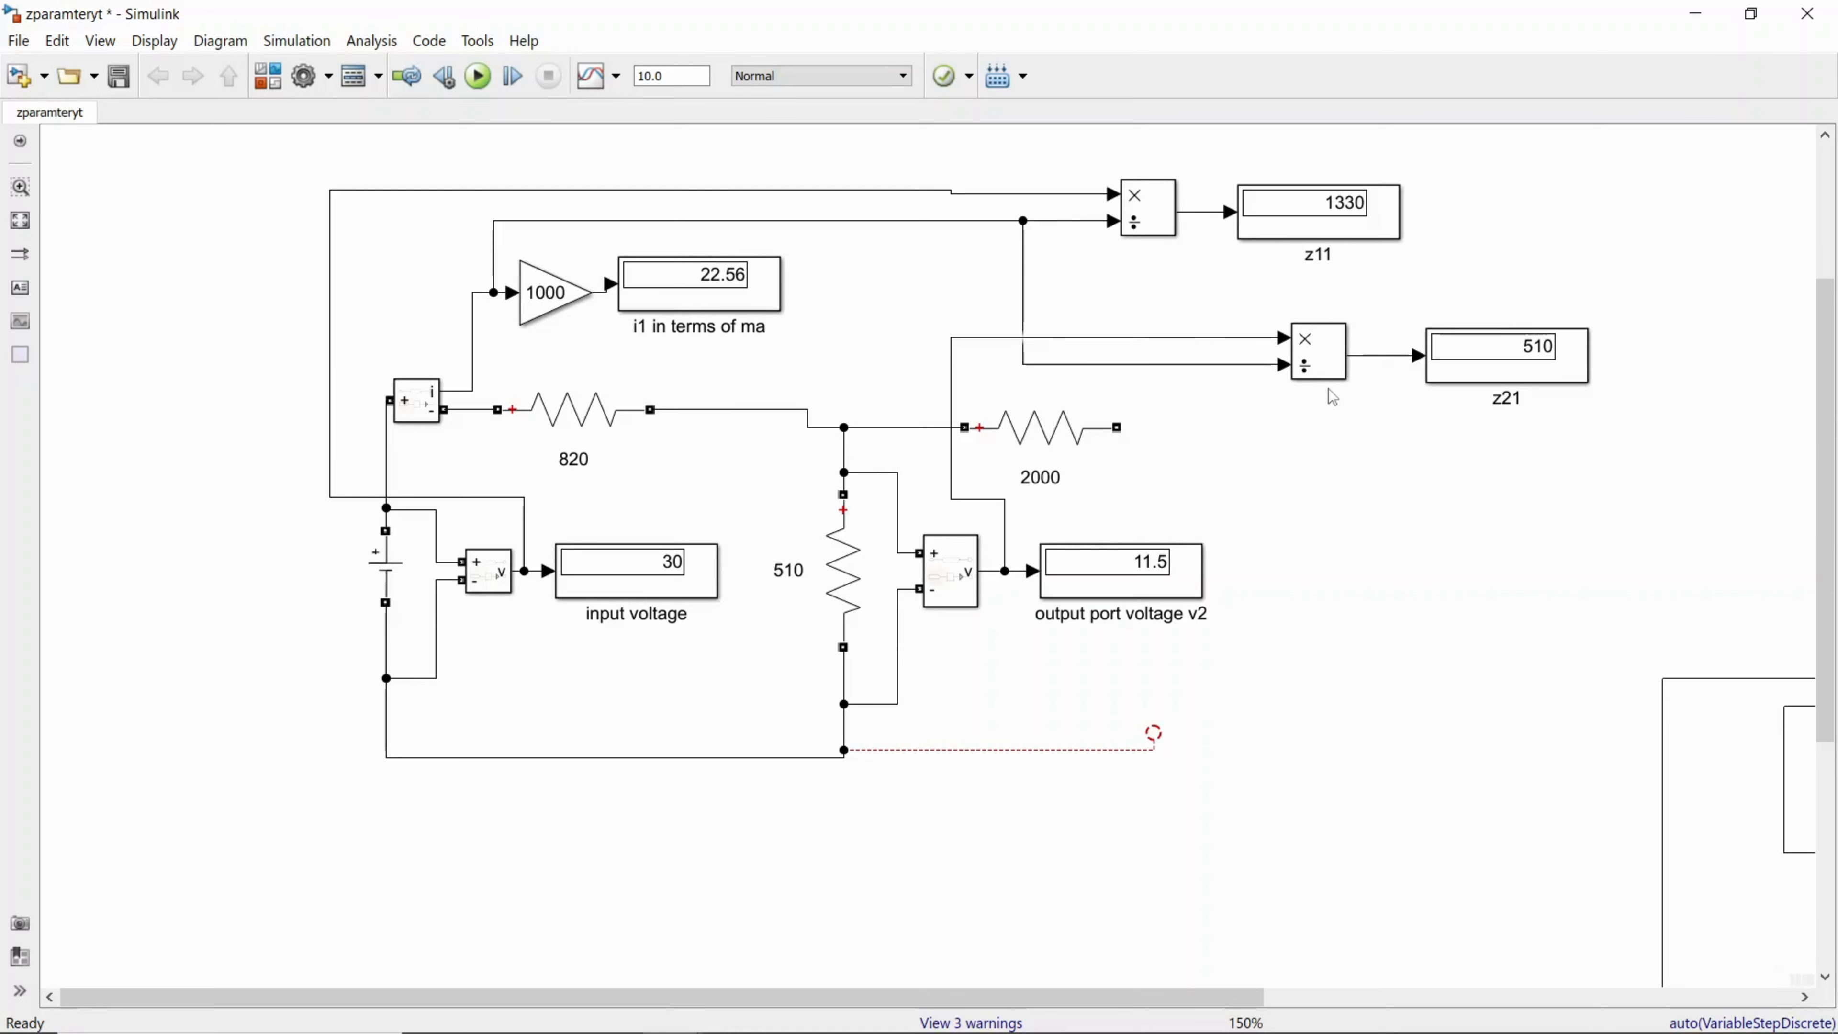
left_click_drag(1212, 999, 1744, 999)
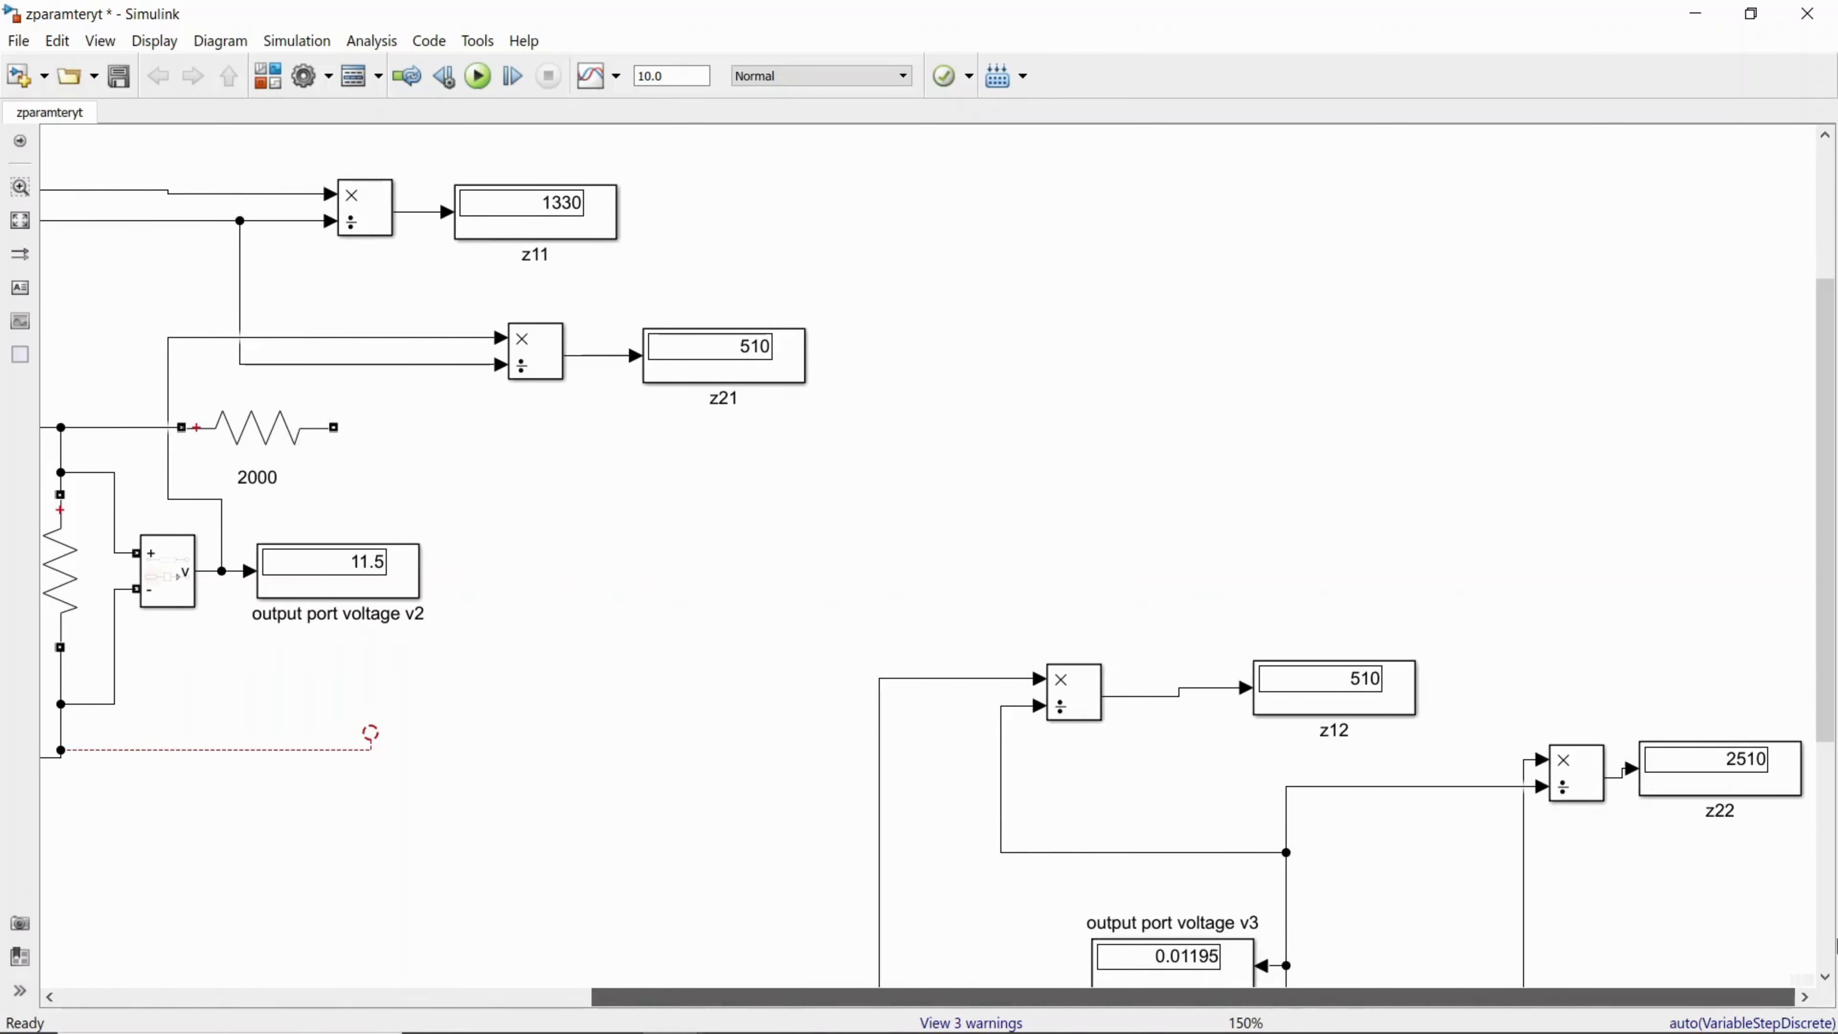
left_click_drag(1831, 641, 1834, 866)
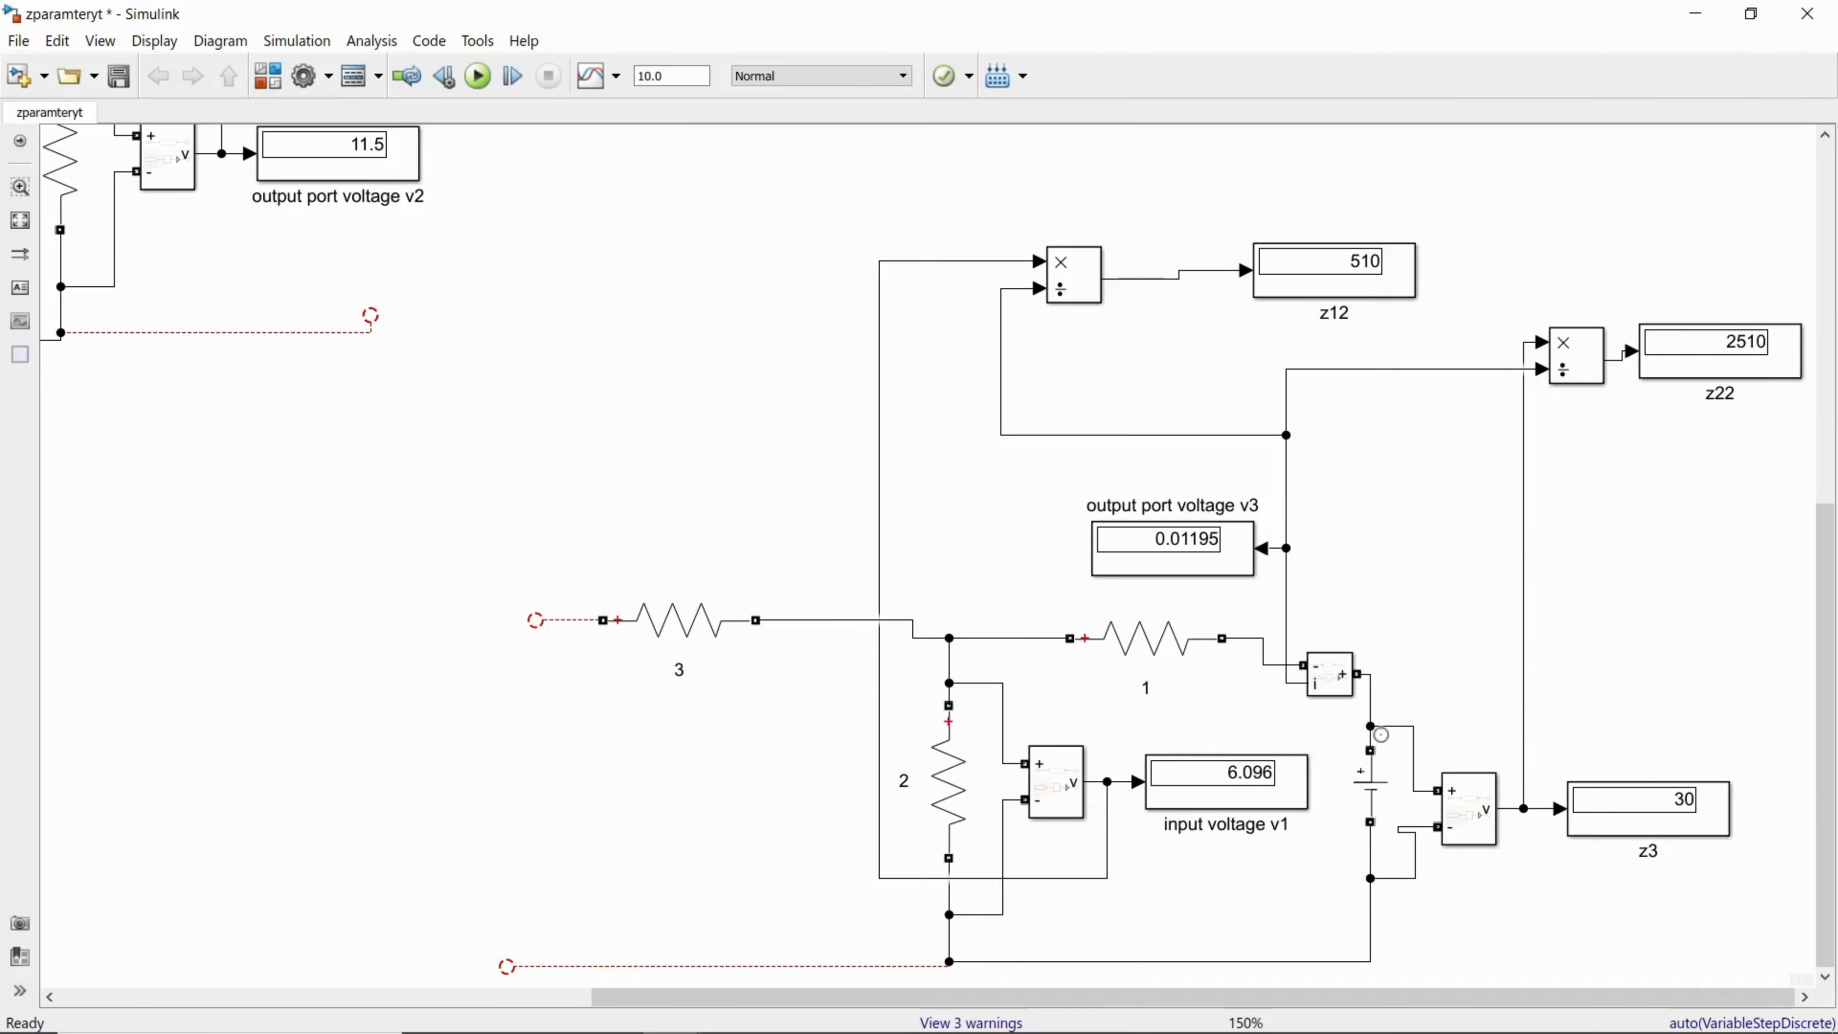
Step: Check the parameters of resistor 1 in the z12/z22 circuit and try to rename the block as 2000
double_click(1156, 660)
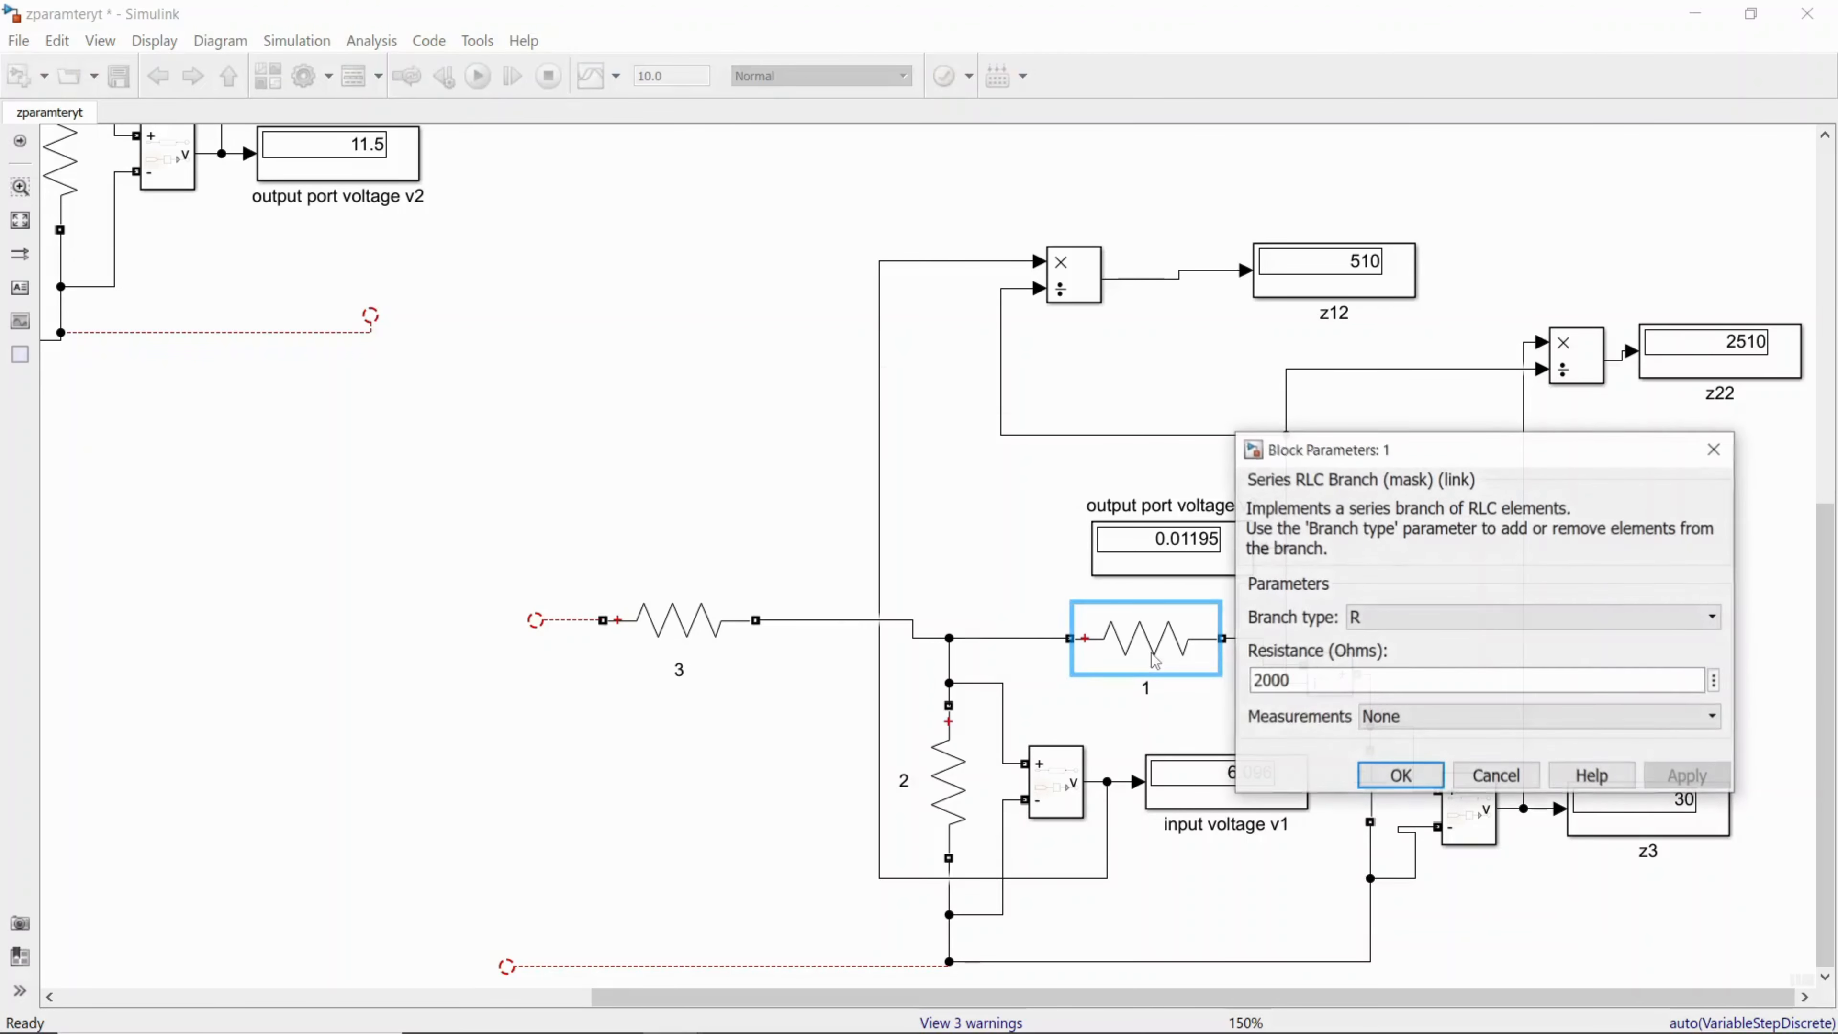
key("Return")
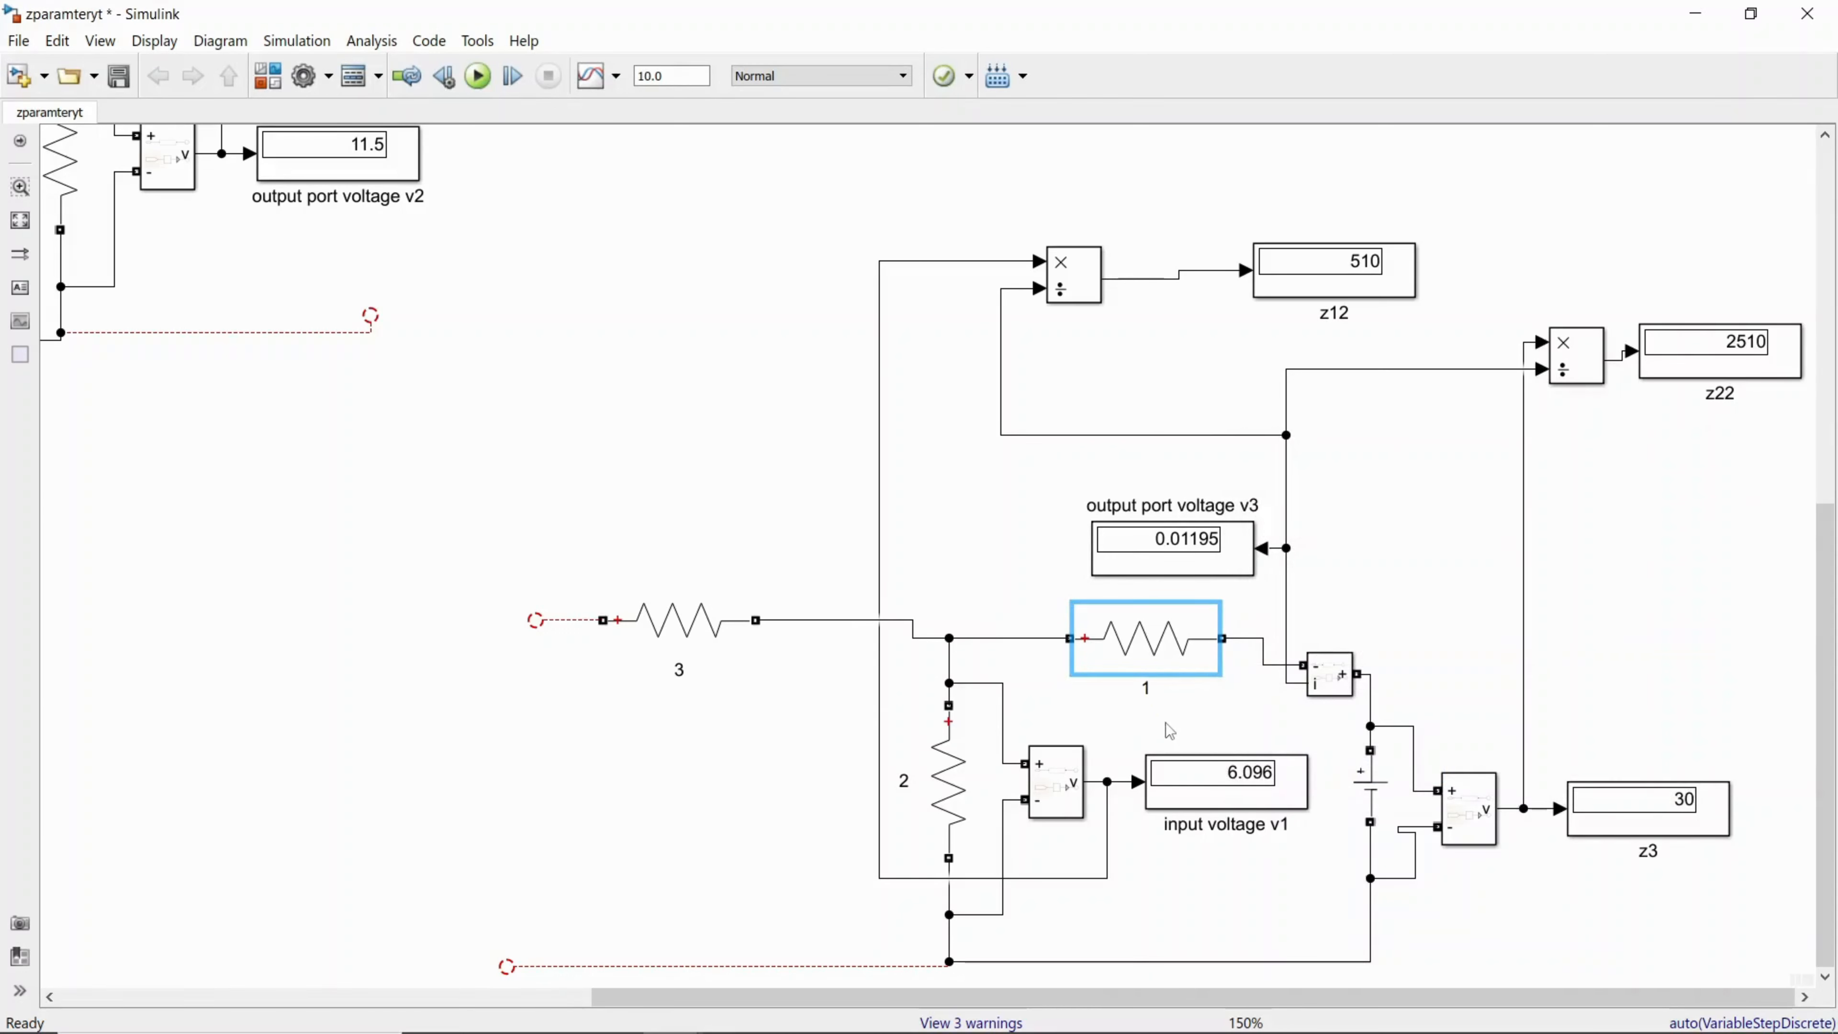
type("000")
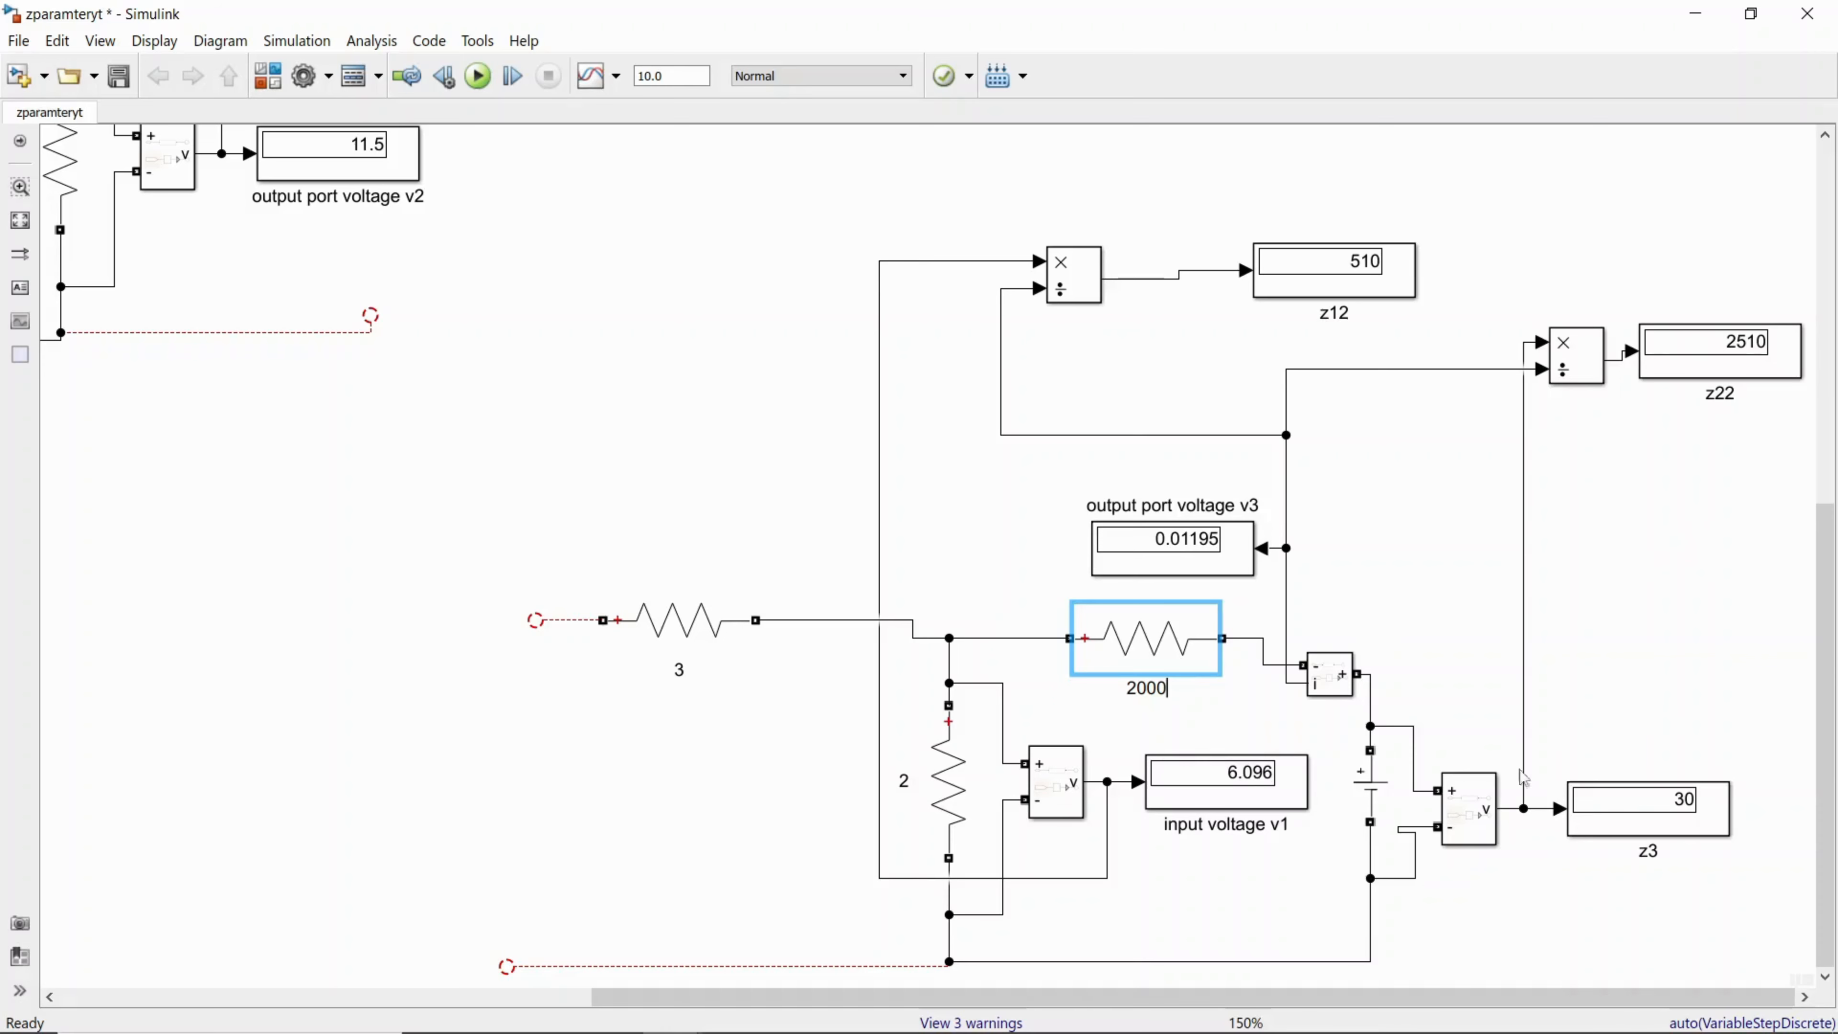
Step: Switch to OneNote to check the handwritten Z12 and Z22 formulas, and return to the zparamteryt model, dismissing its dialog
mouse_move(840, 1027)
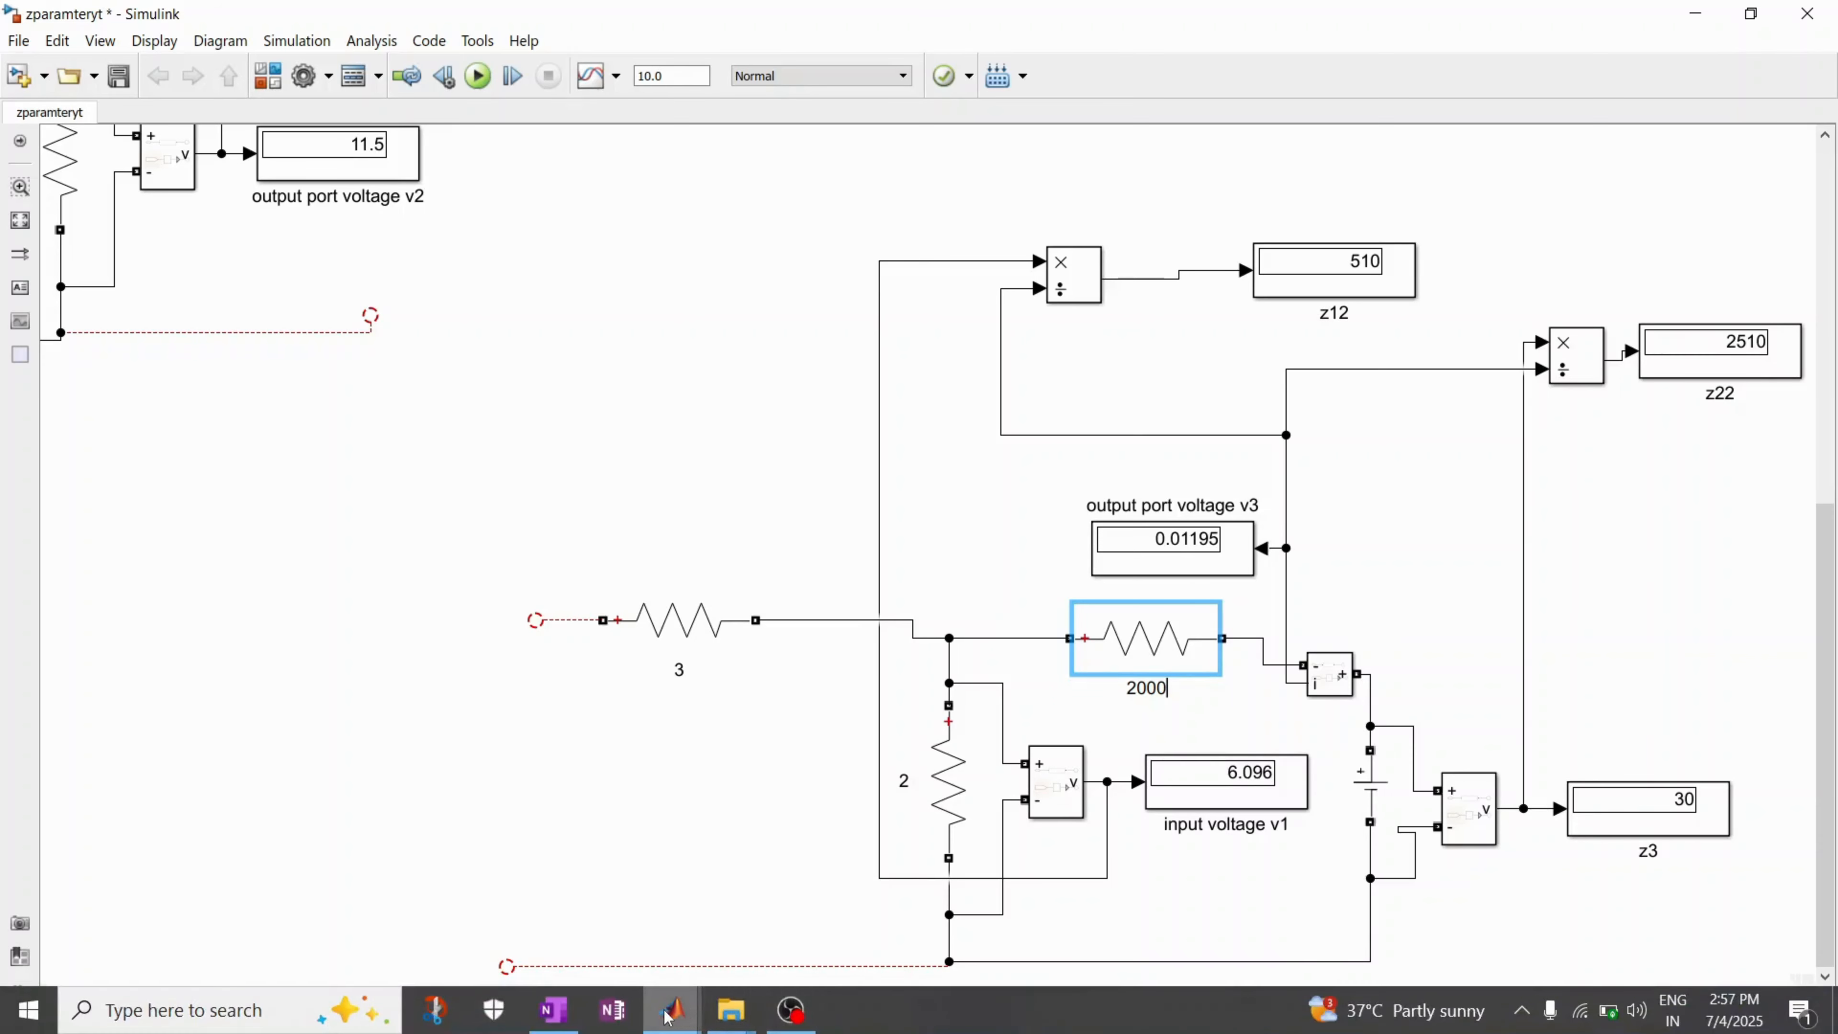
left_click(554, 1010)
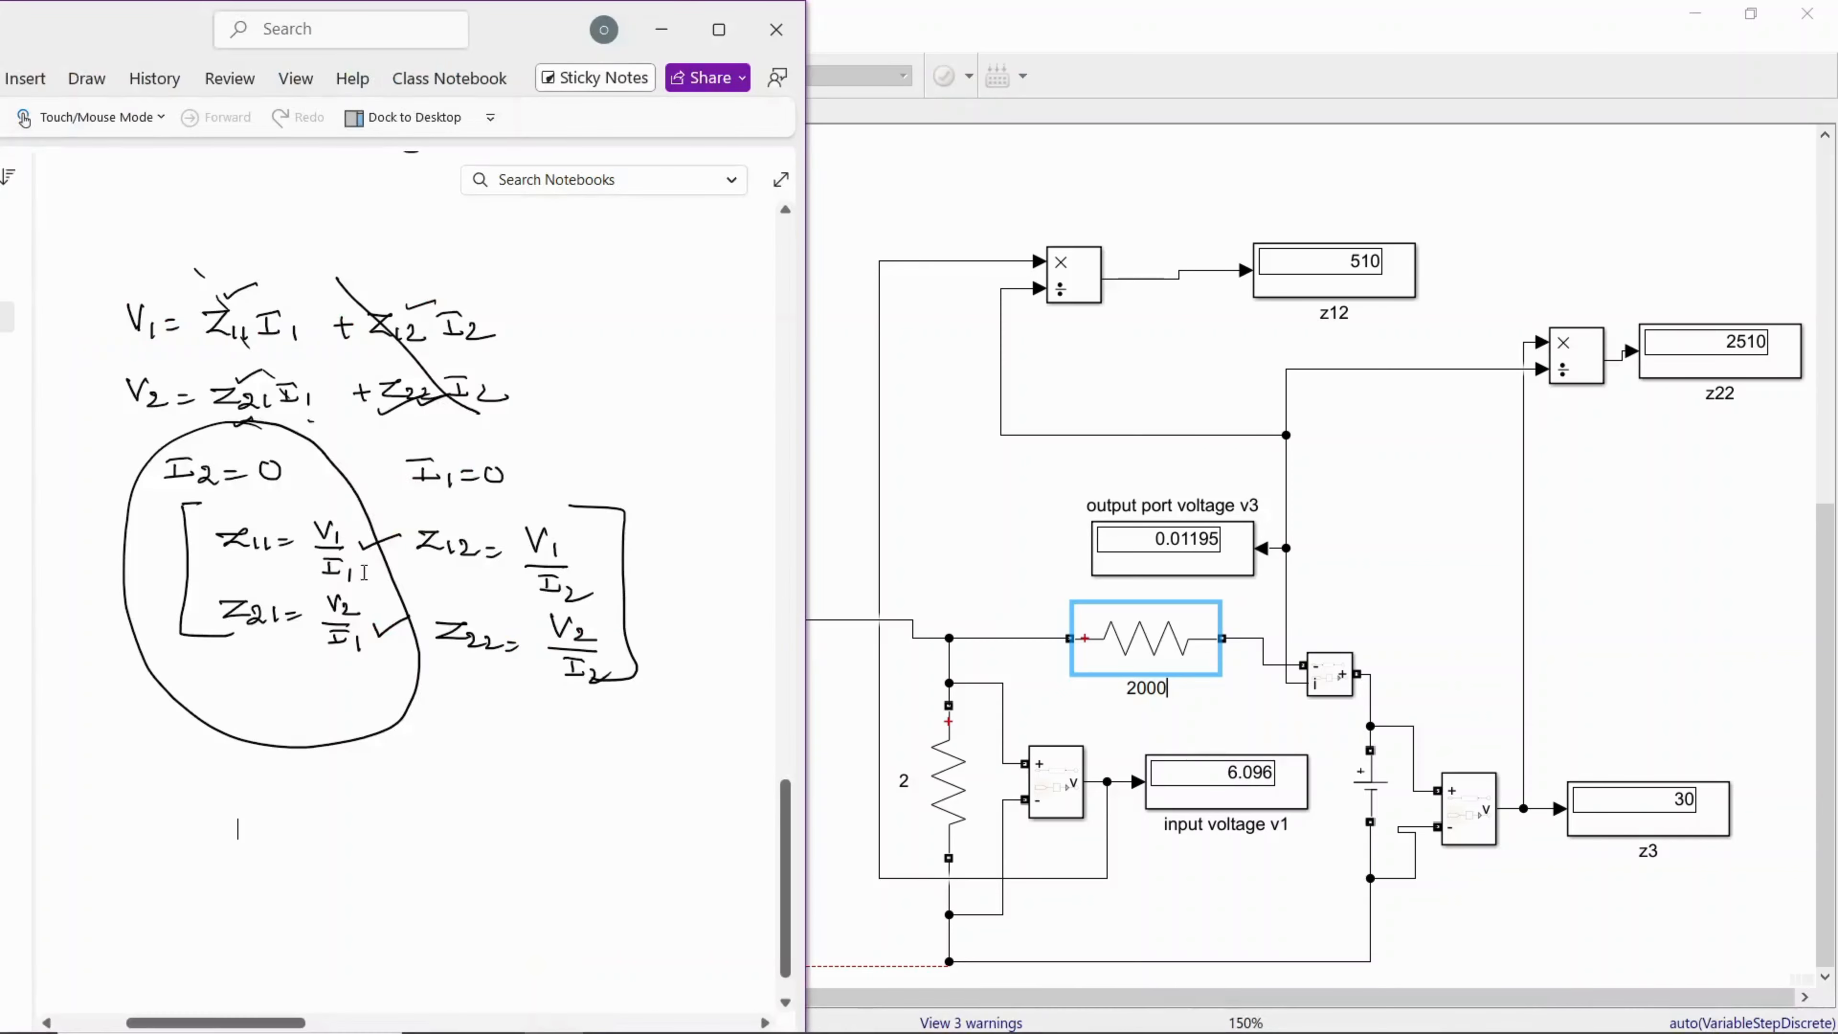
mouse_move(376, 423)
left_mouse_down()
mouse_move(379, 528)
mouse_move(713, 815)
mouse_move(711, 753)
left_mouse_up()
left_click(680, 769)
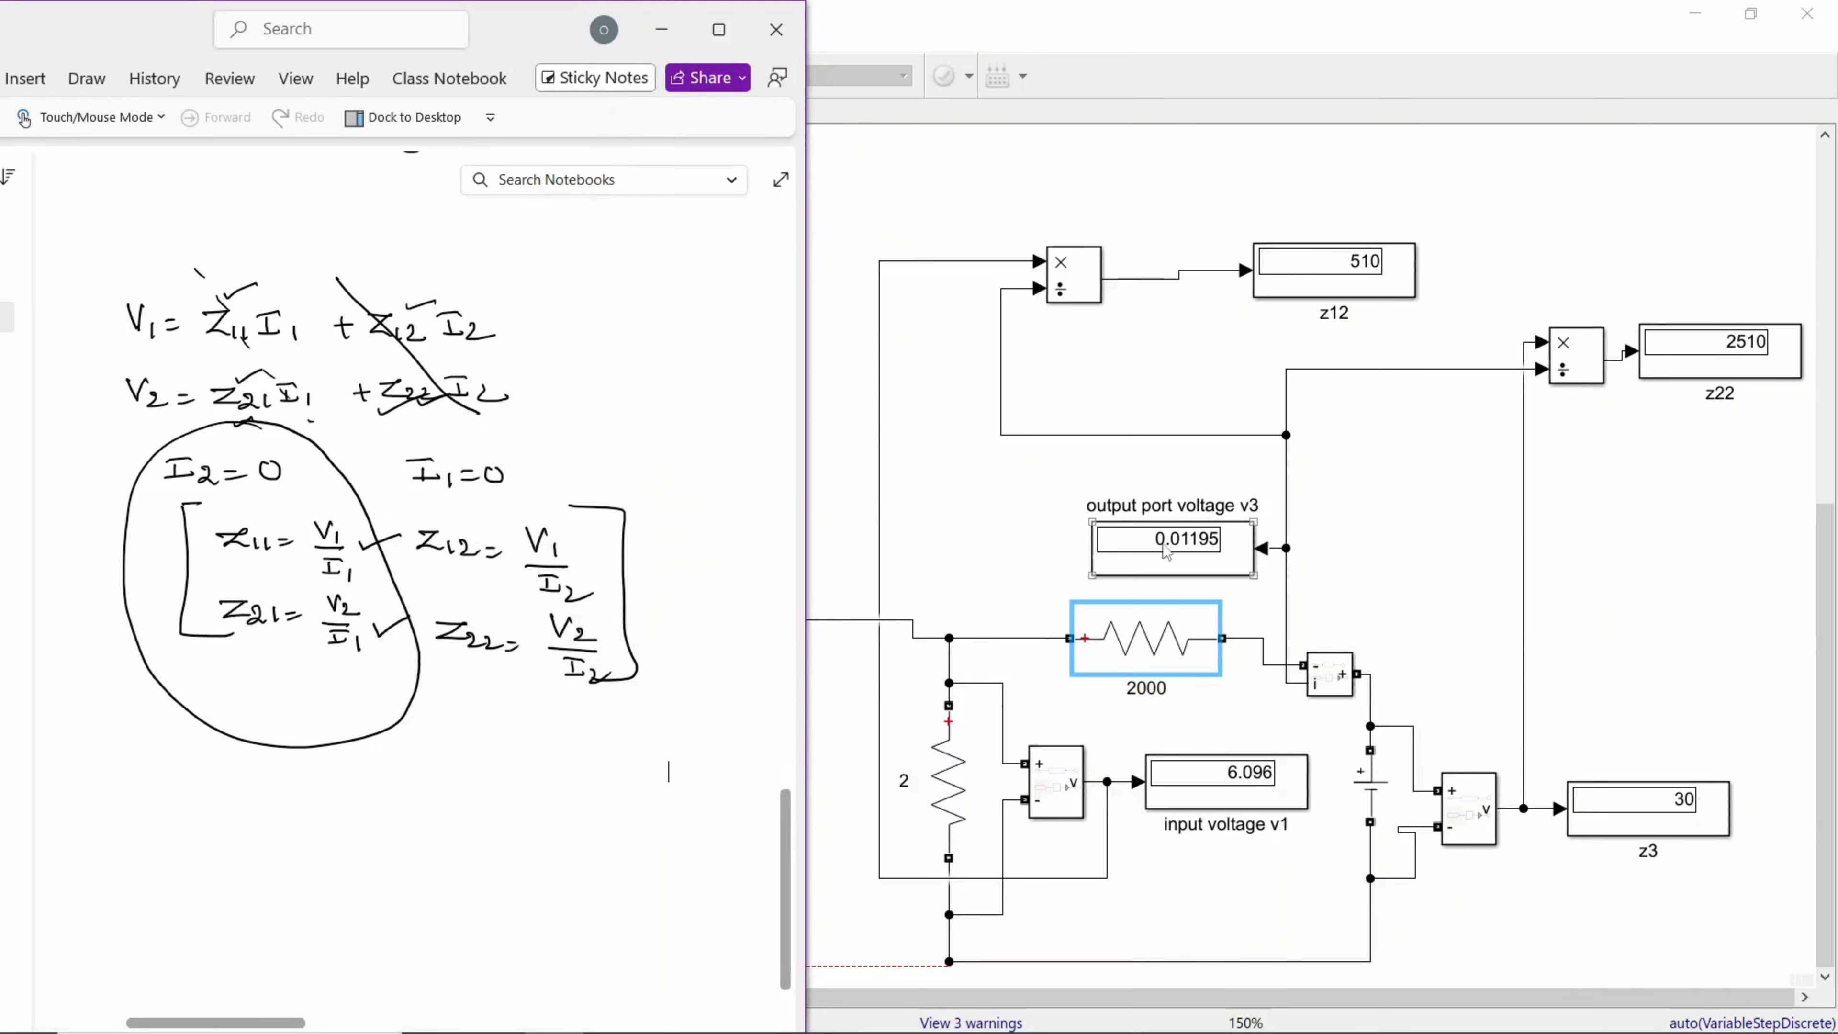
left_click(1427, 547)
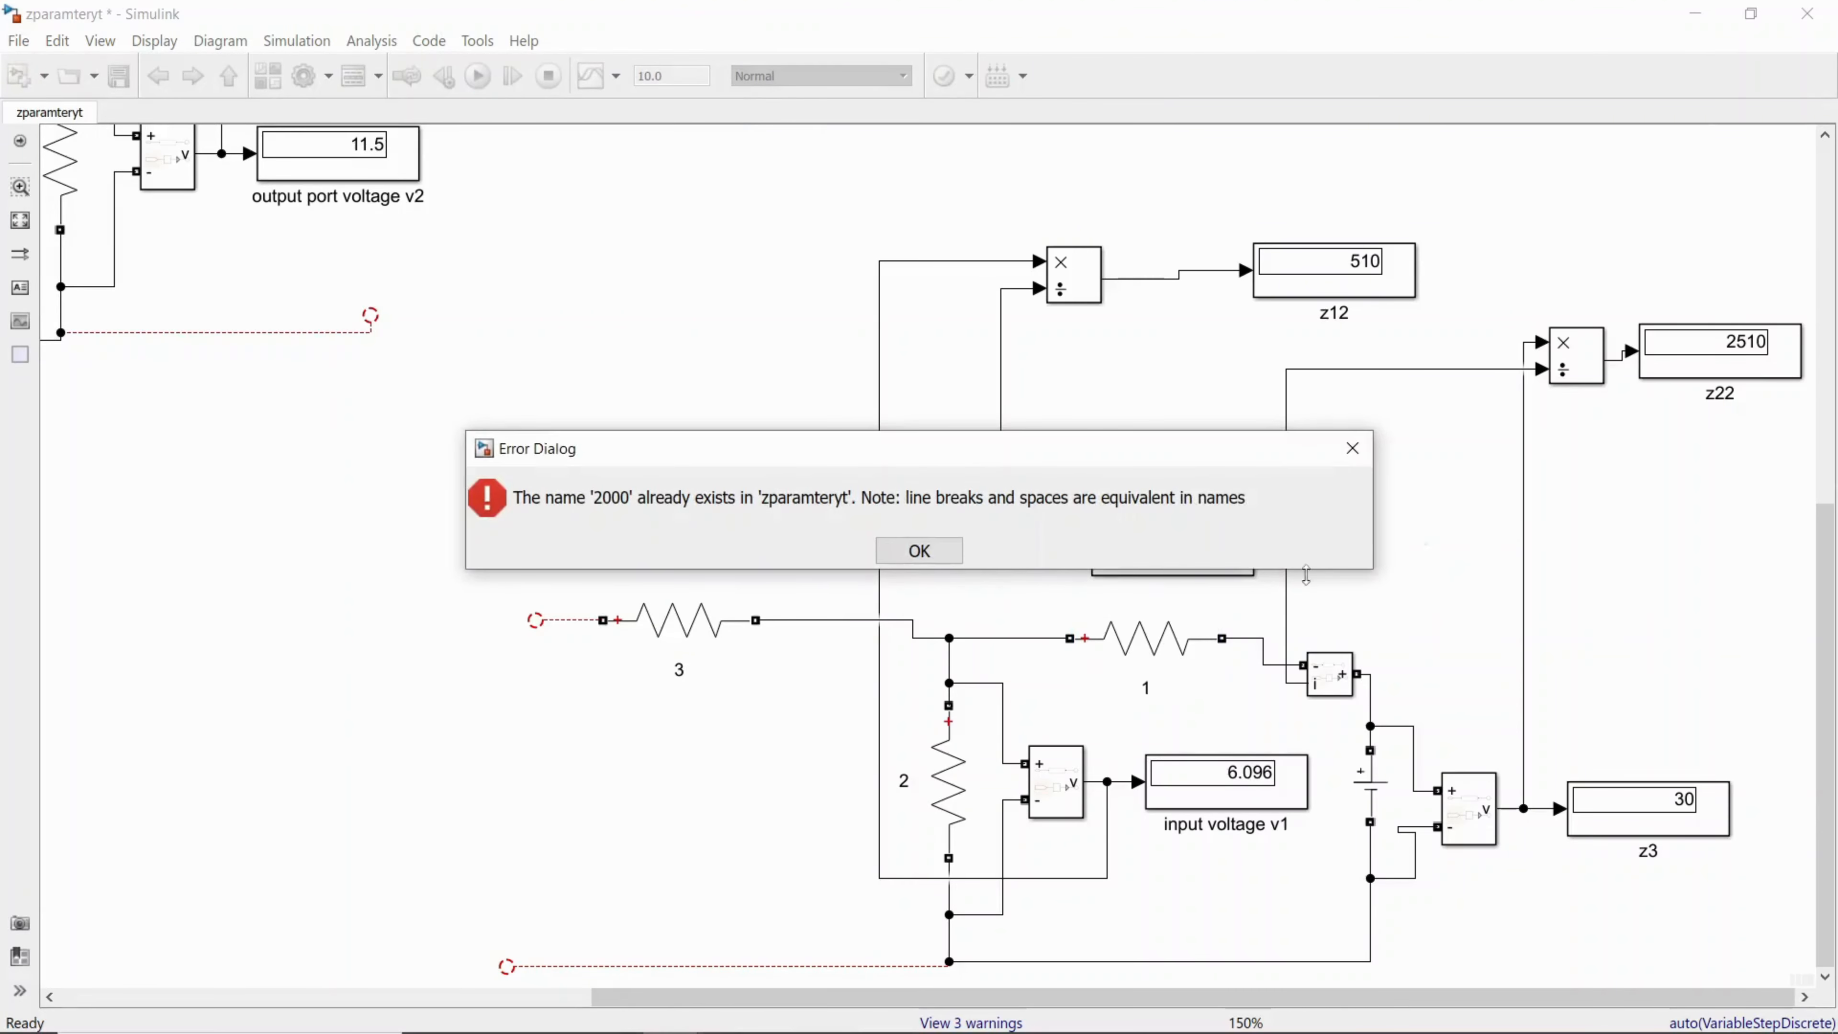
left_click(1356, 458)
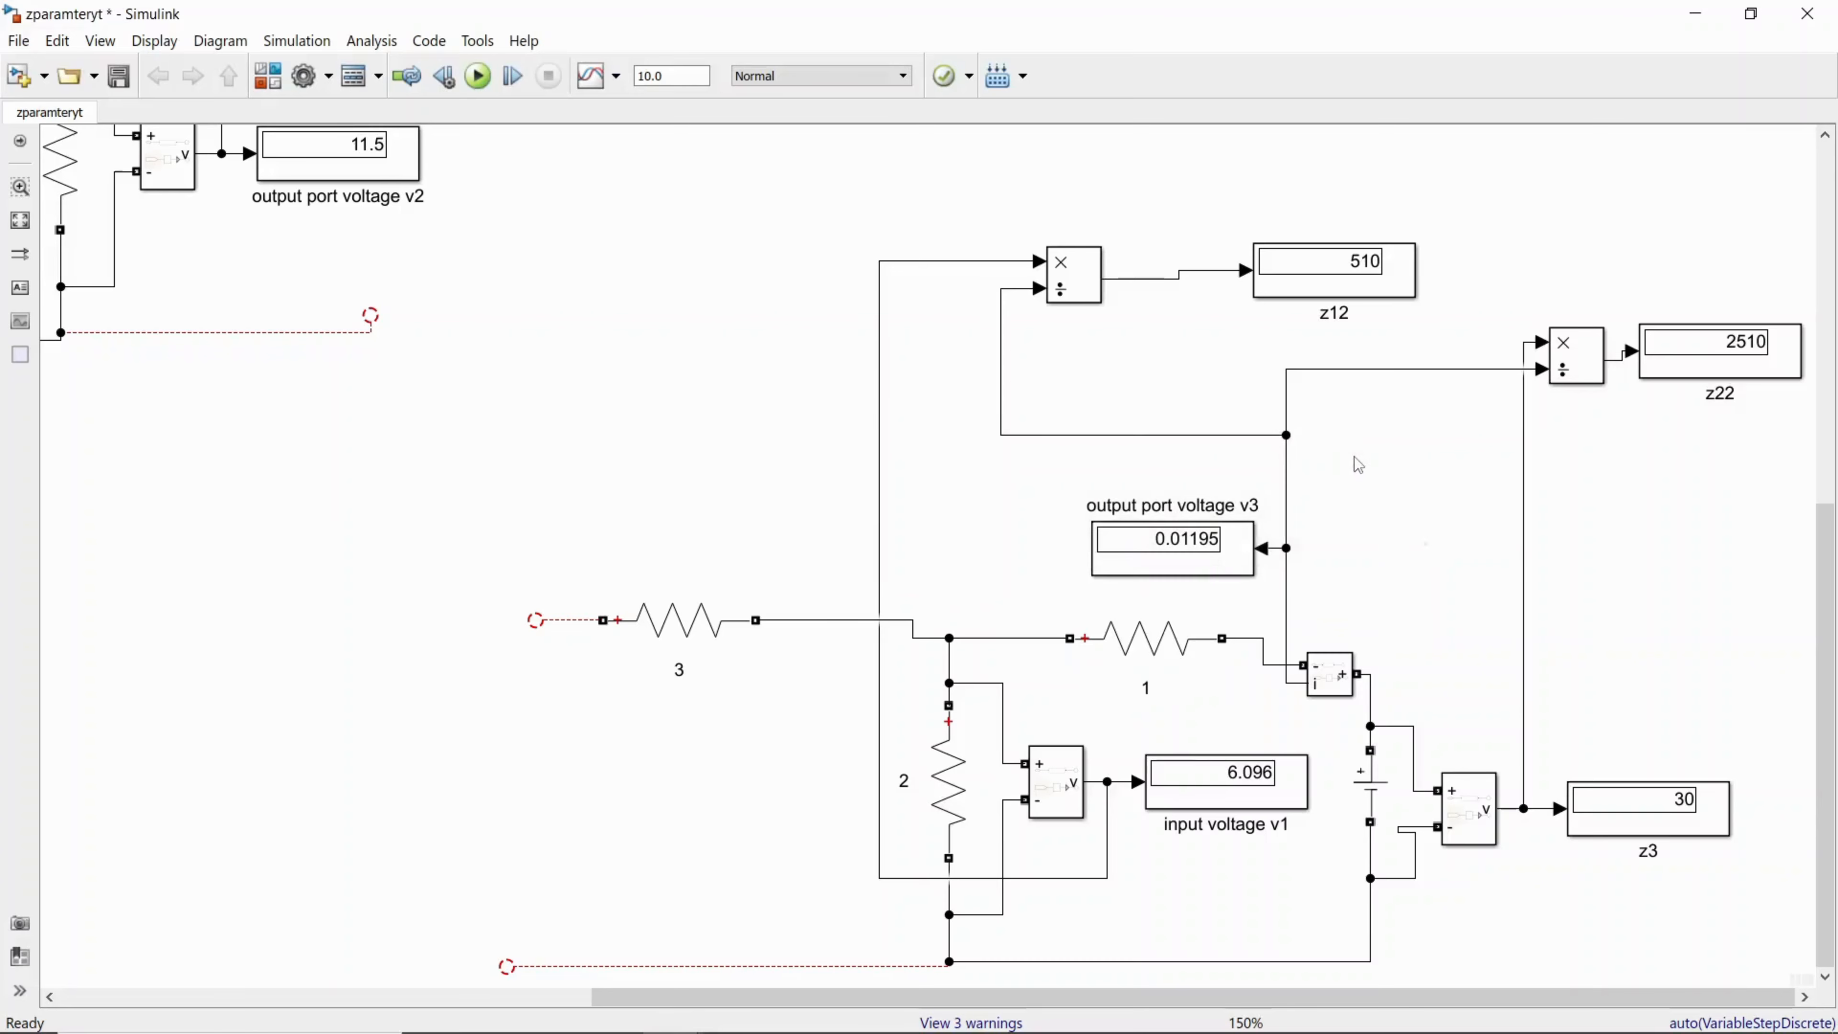
Step: Run the zparamteryt simulation and review the z11, z21, z12 and z22 displays across both circuits
left_click(477, 78)
scroll(1303, 681, "down", 2)
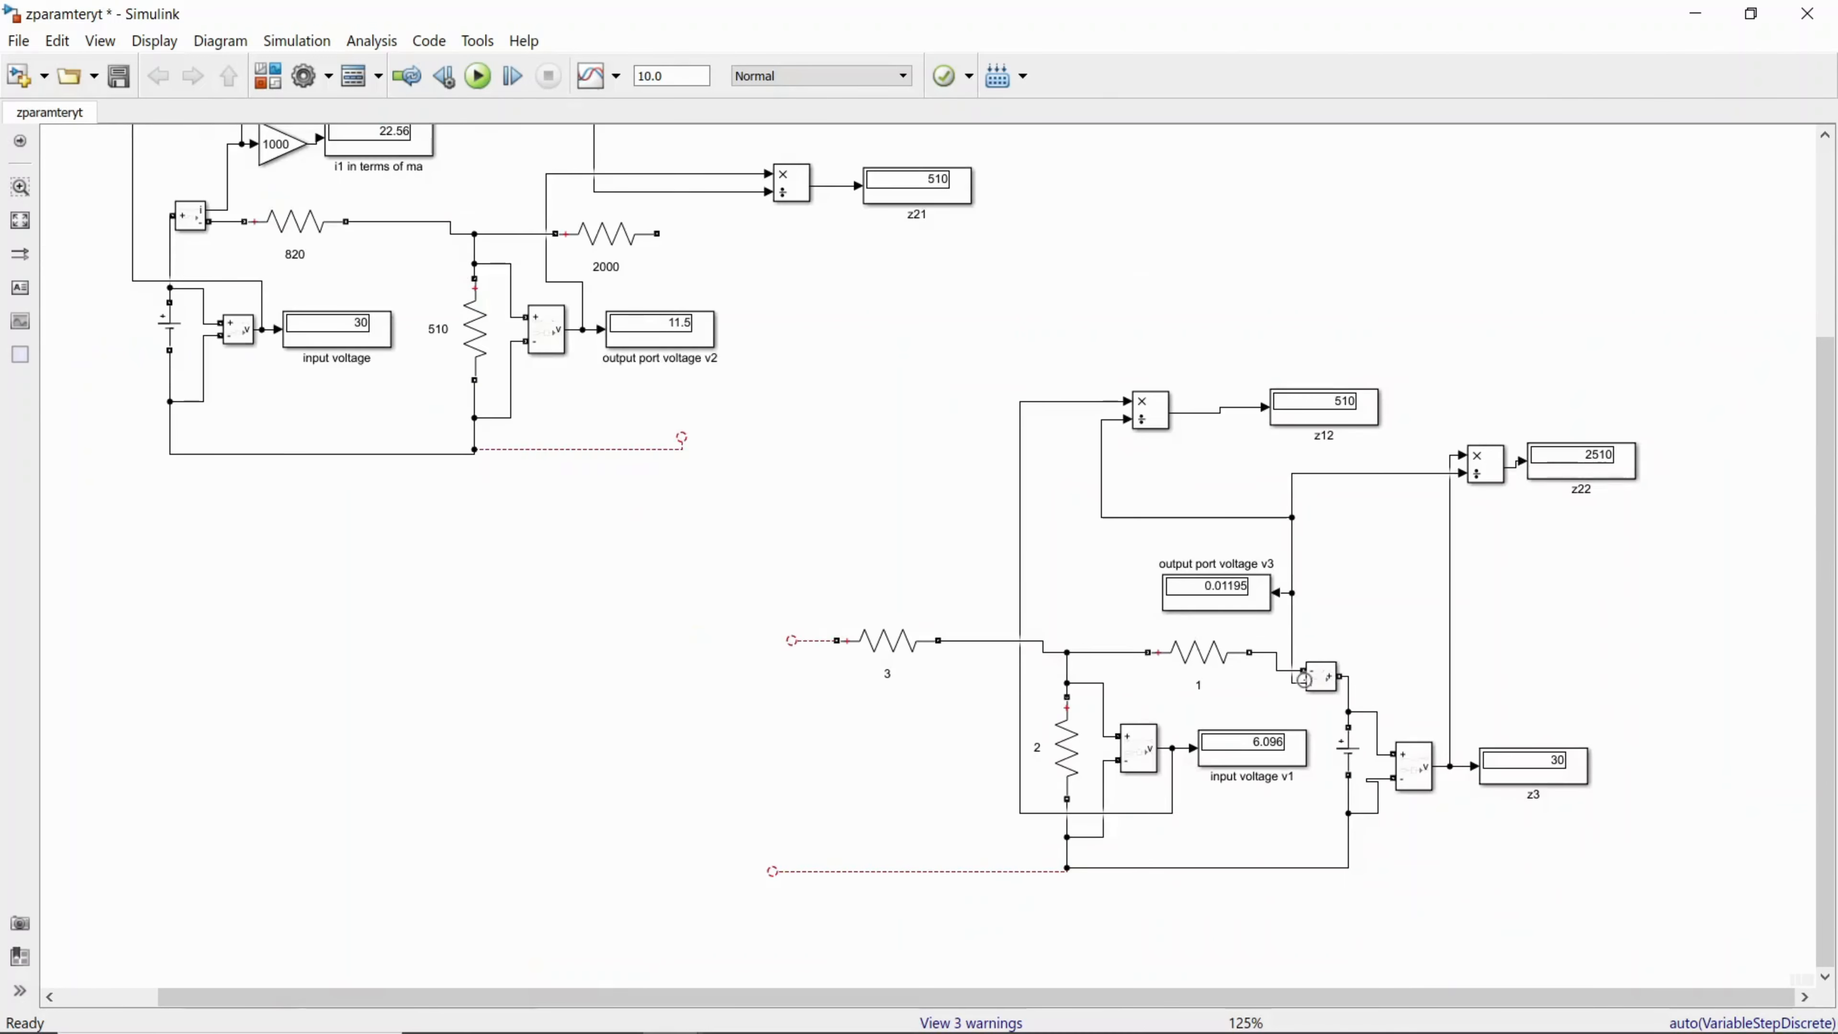
scroll(1303, 680, "down", 2)
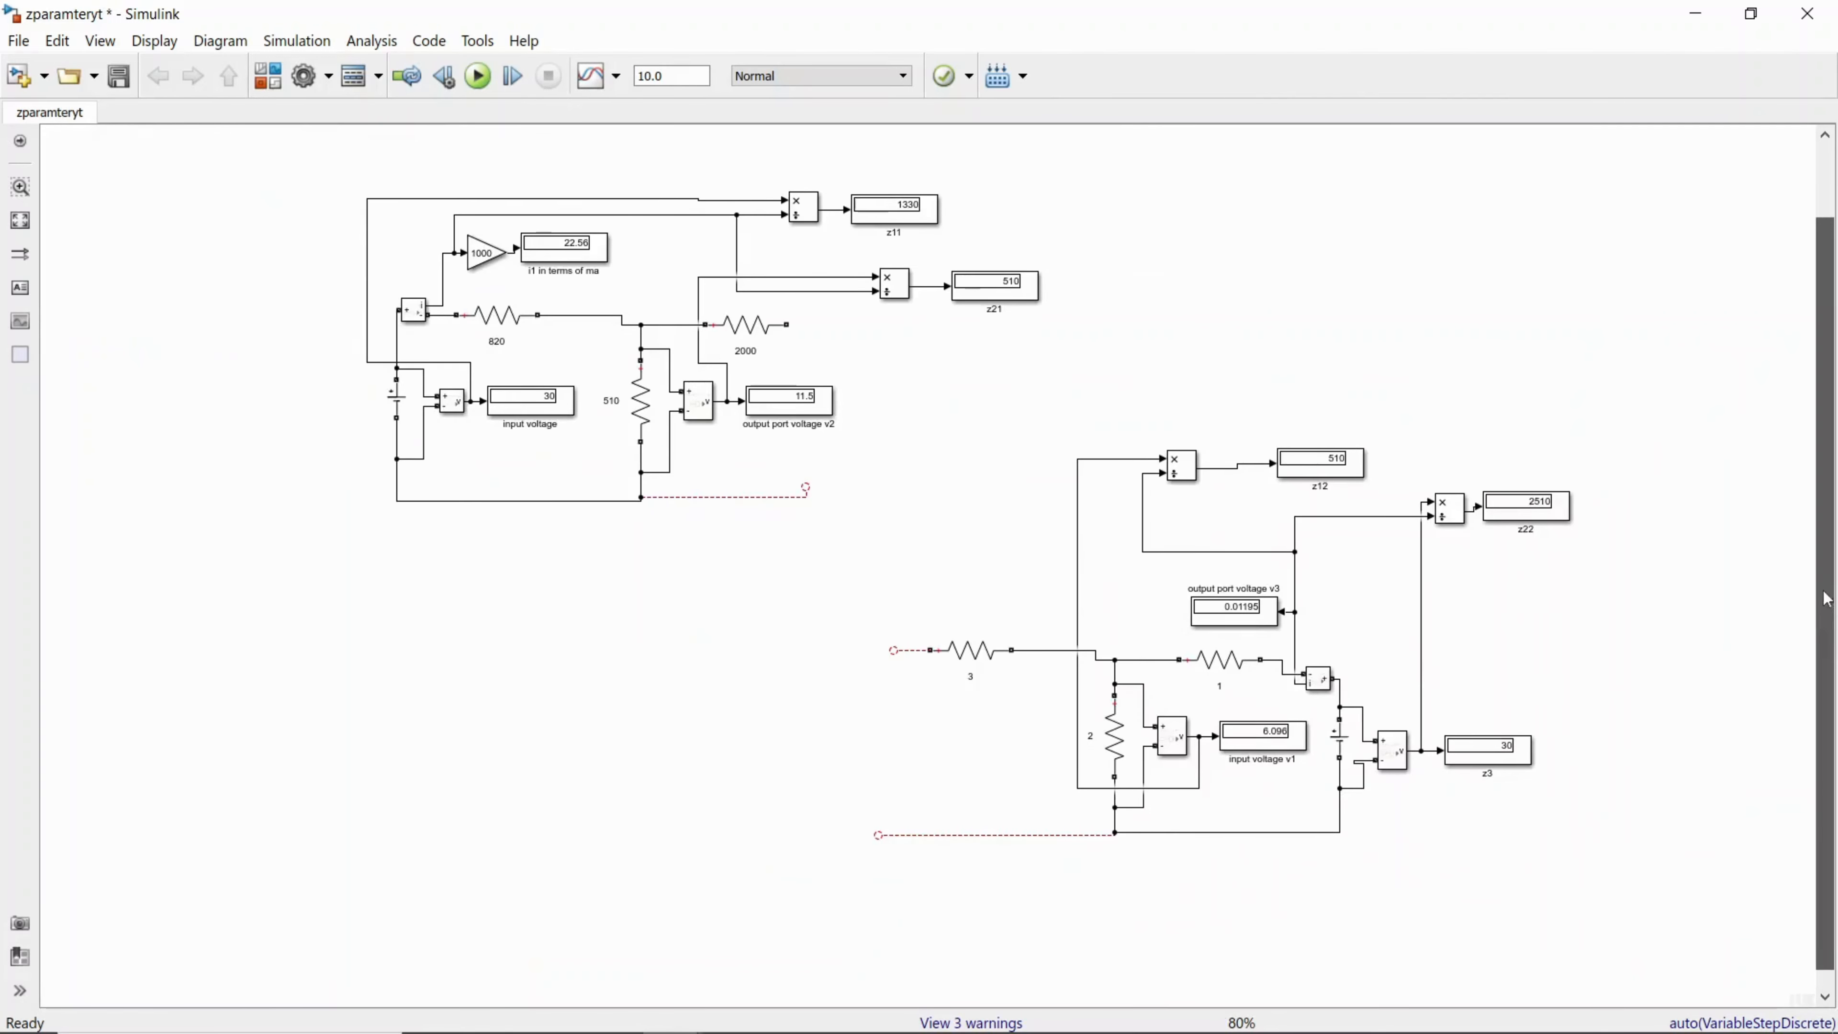
scroll(1825, 597, "up", 1)
scroll(1711, 618, "up", 1)
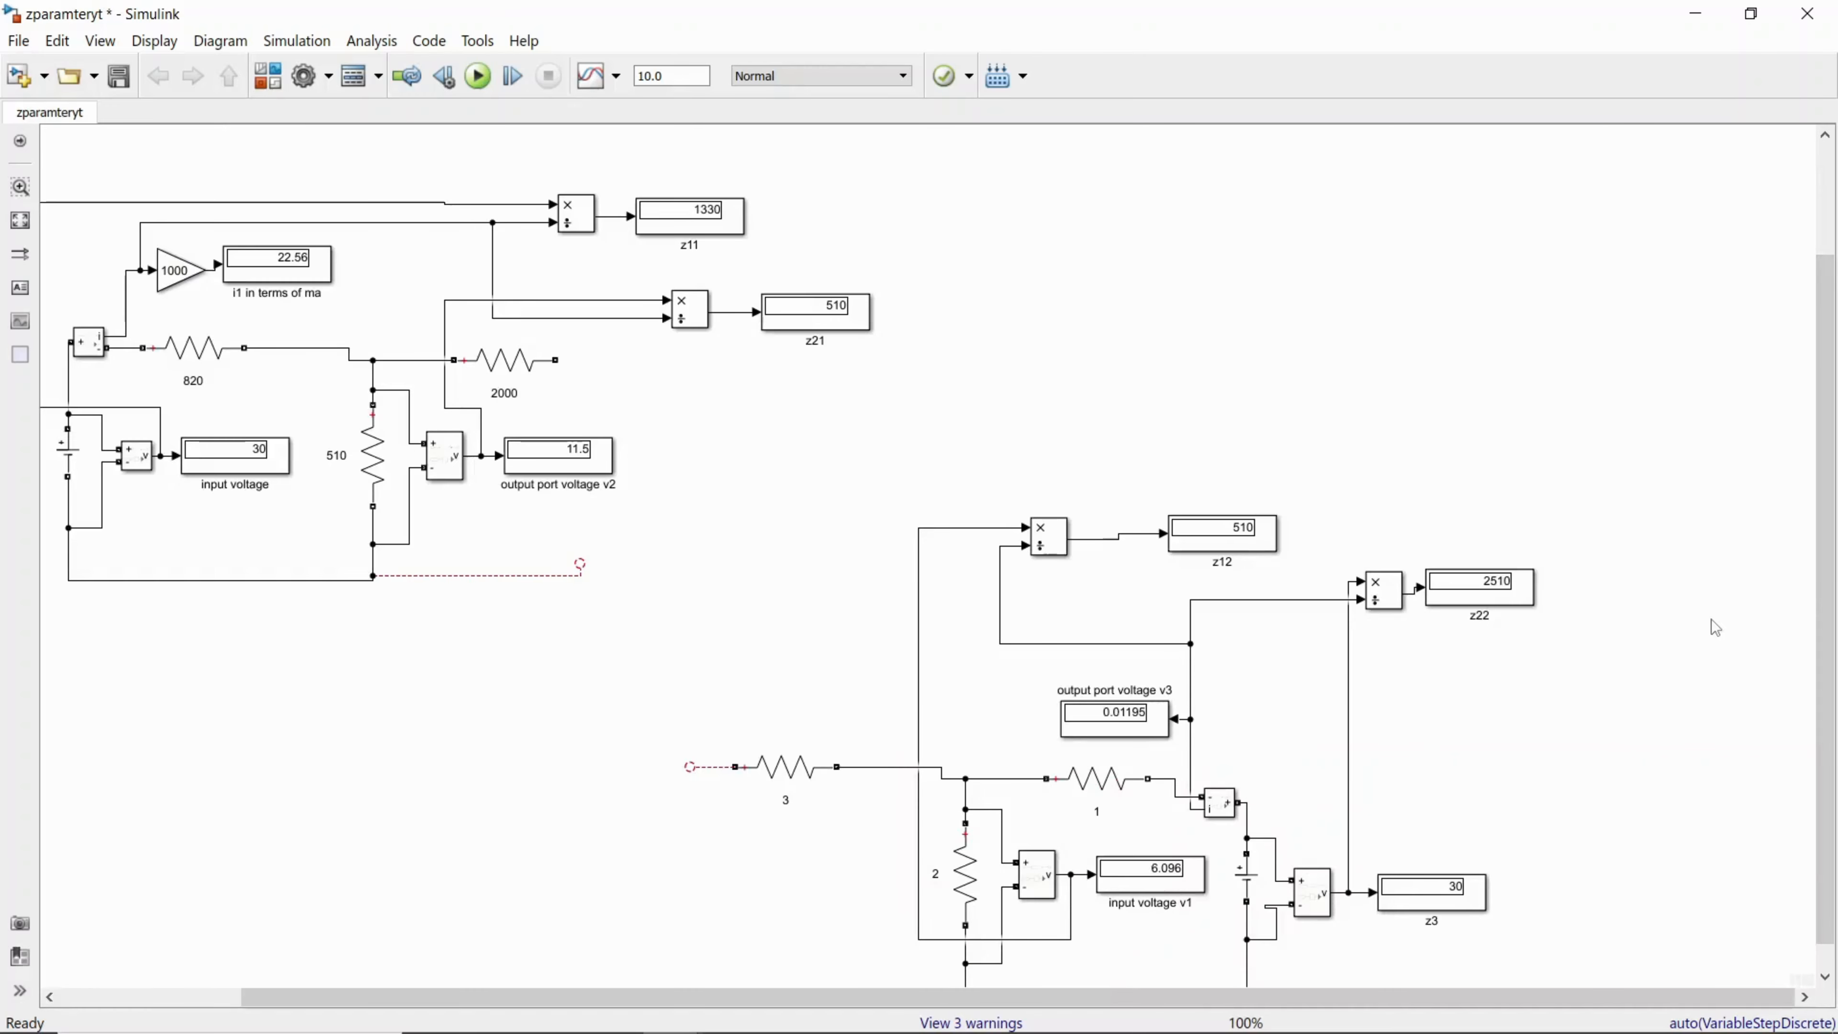
left_click(712, 235)
left_click(867, 374)
left_click(1237, 551)
scroll(1330, 593, "down", 1)
scroll(1331, 593, "up", 2)
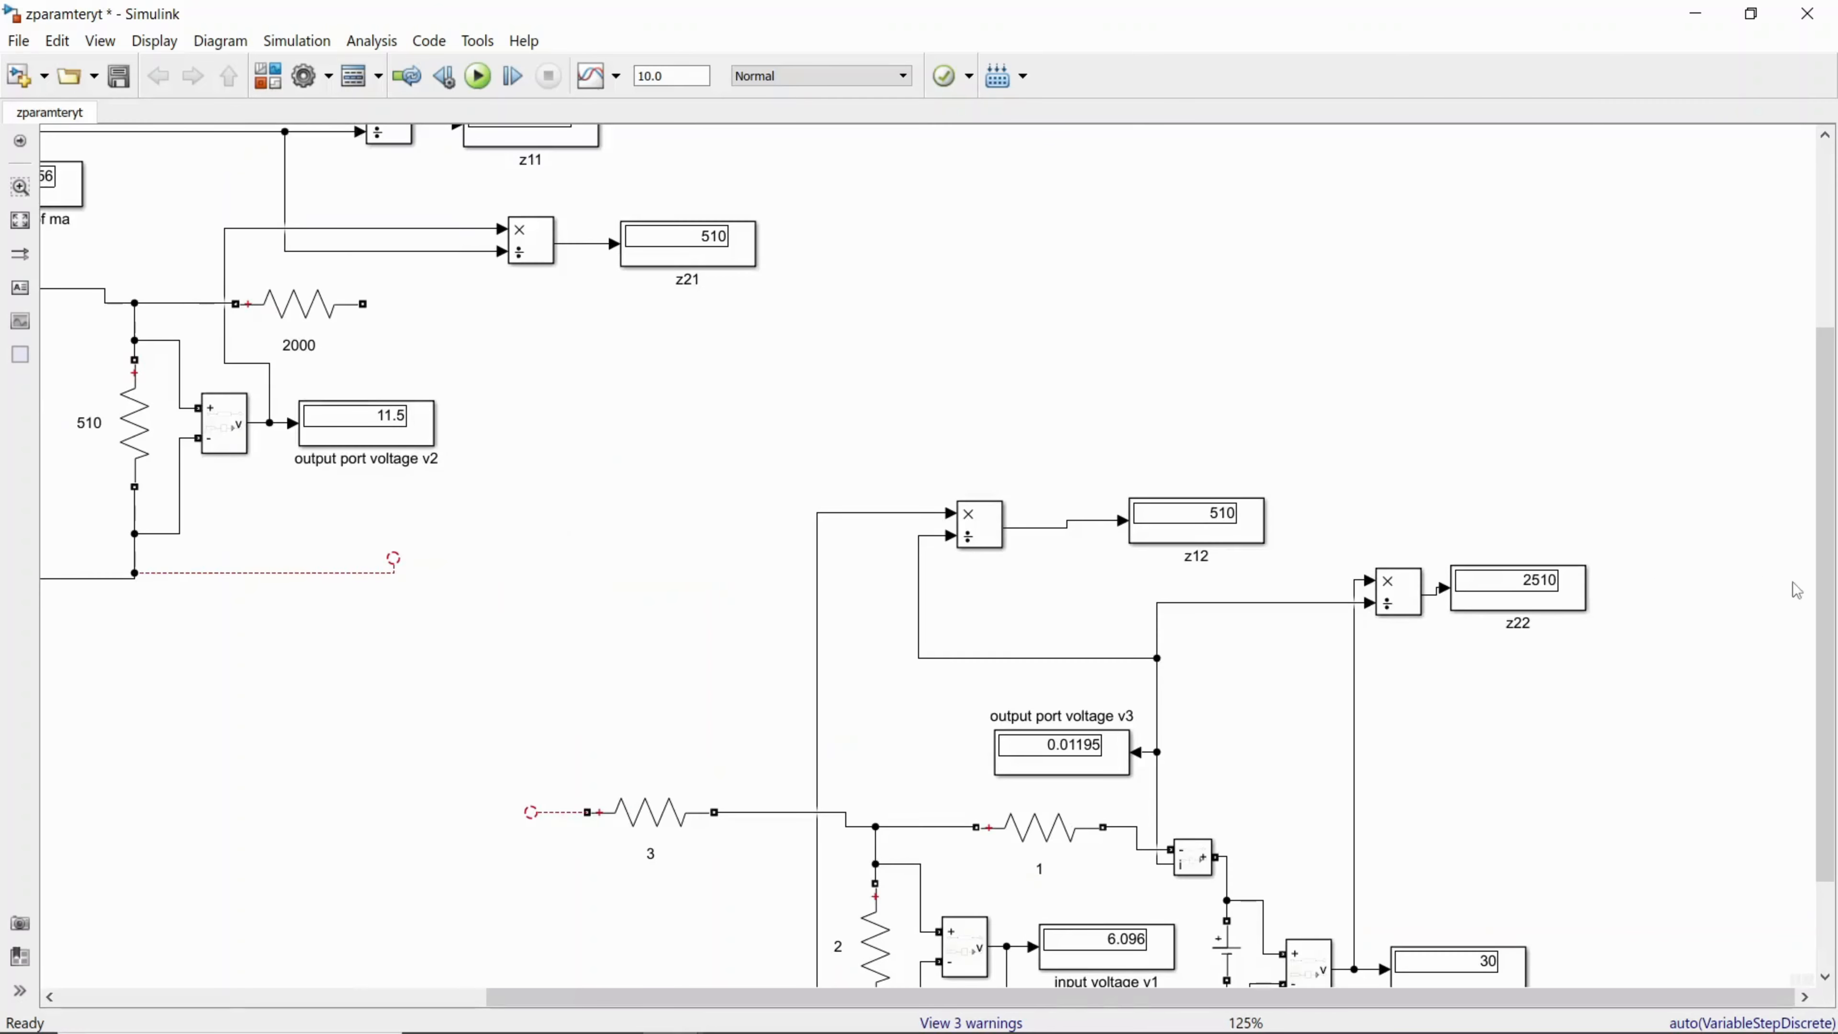
left_click_drag(1828, 695, 1831, 851)
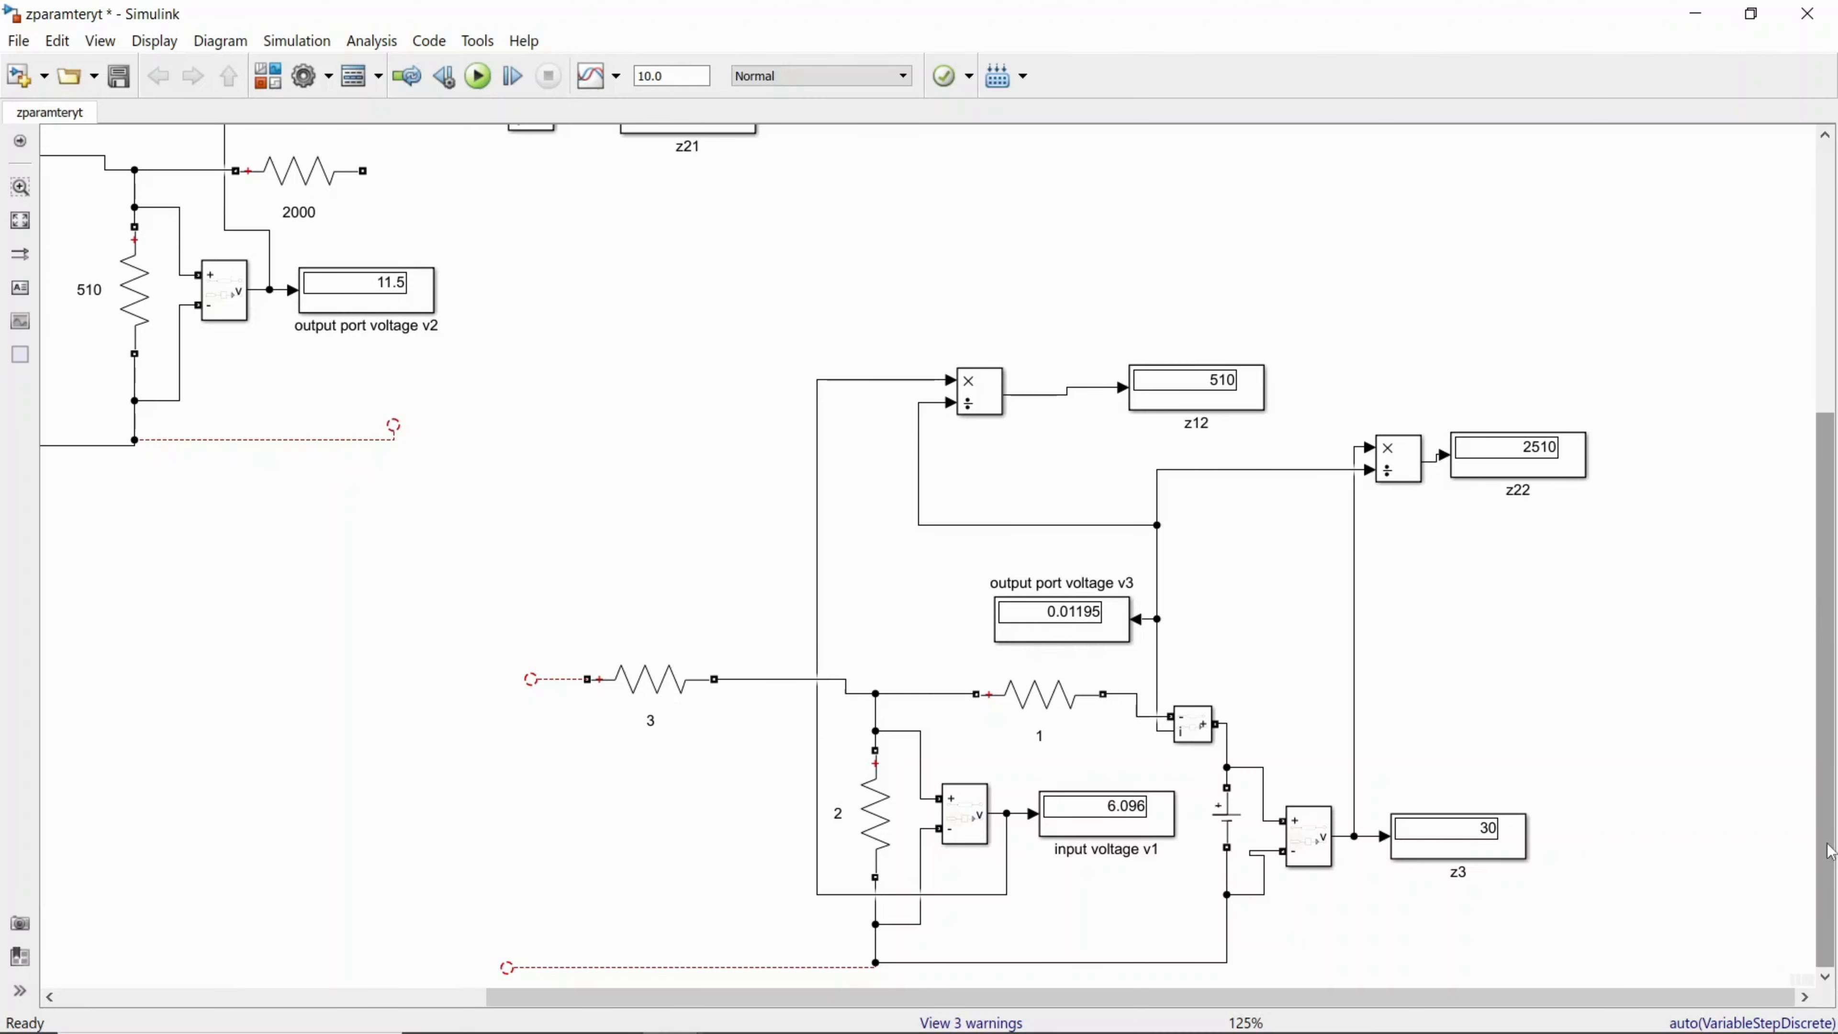
Step: Switch to OneNote, maximize it, and handwrite Like, Share, "Comment" and the presenter's name beside the Z-parameter equations
left_click(1695, 13)
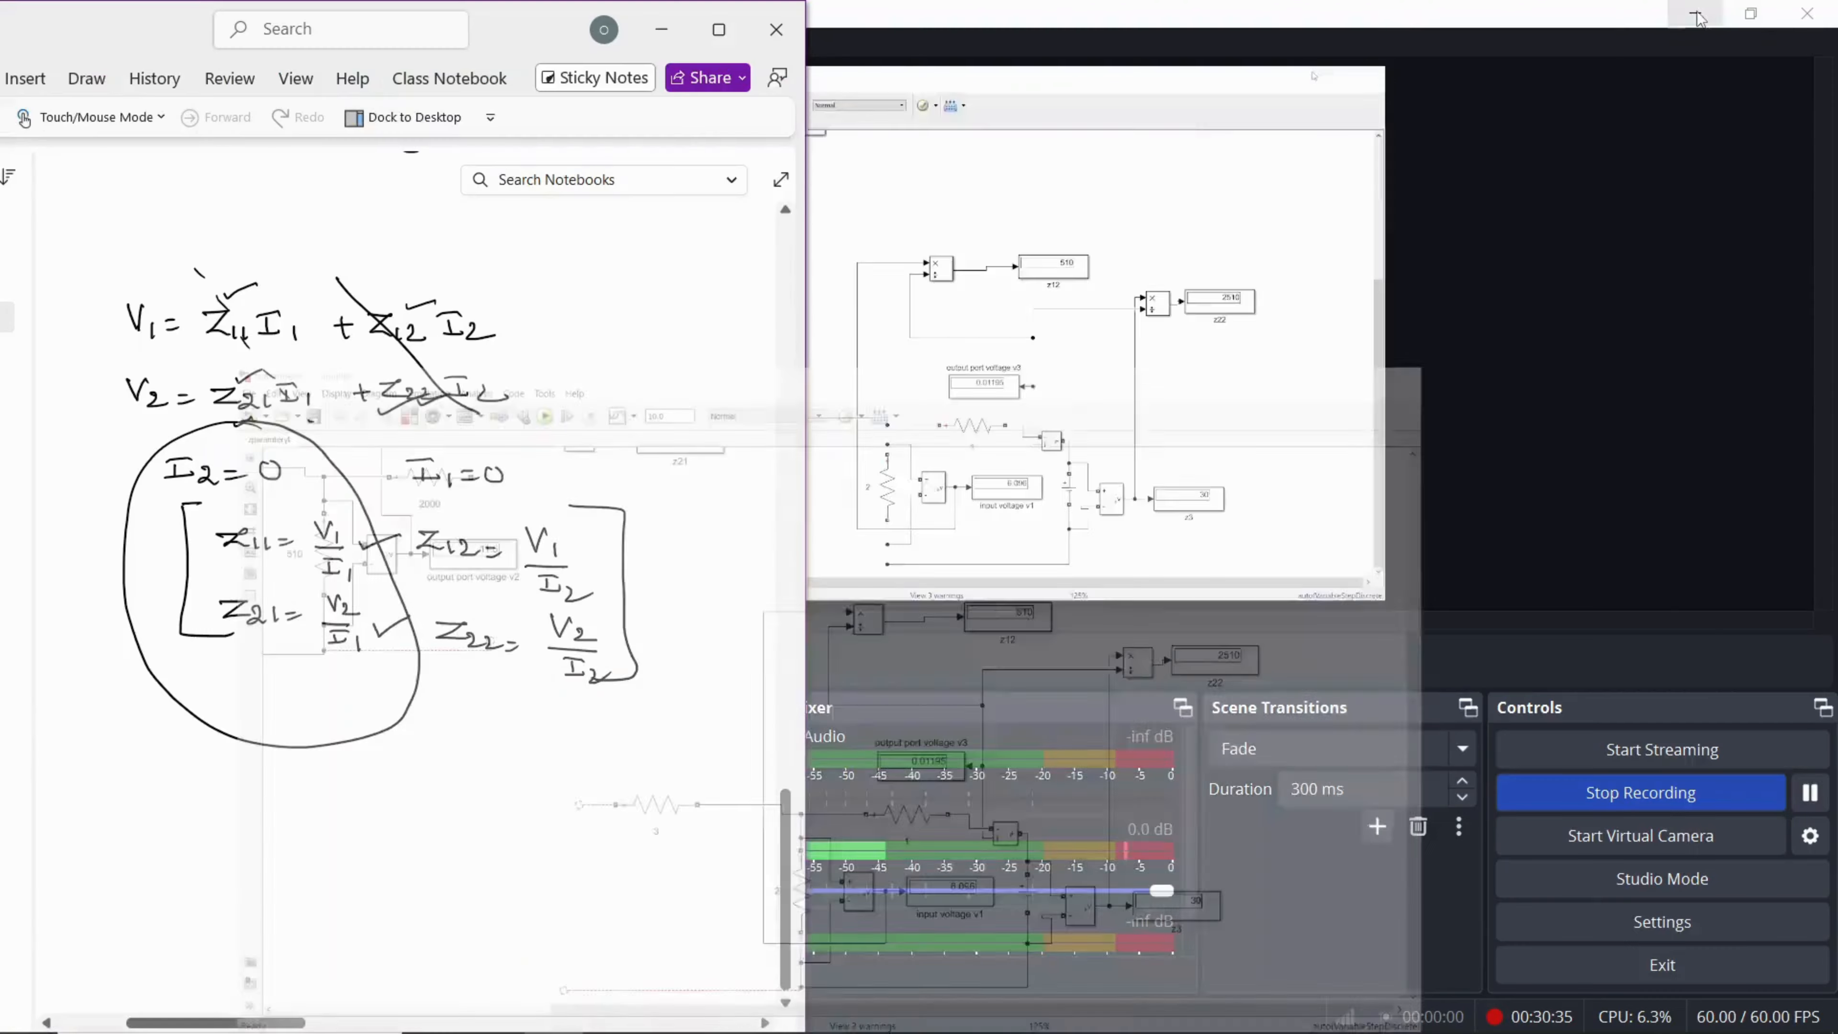
left_click(719, 29)
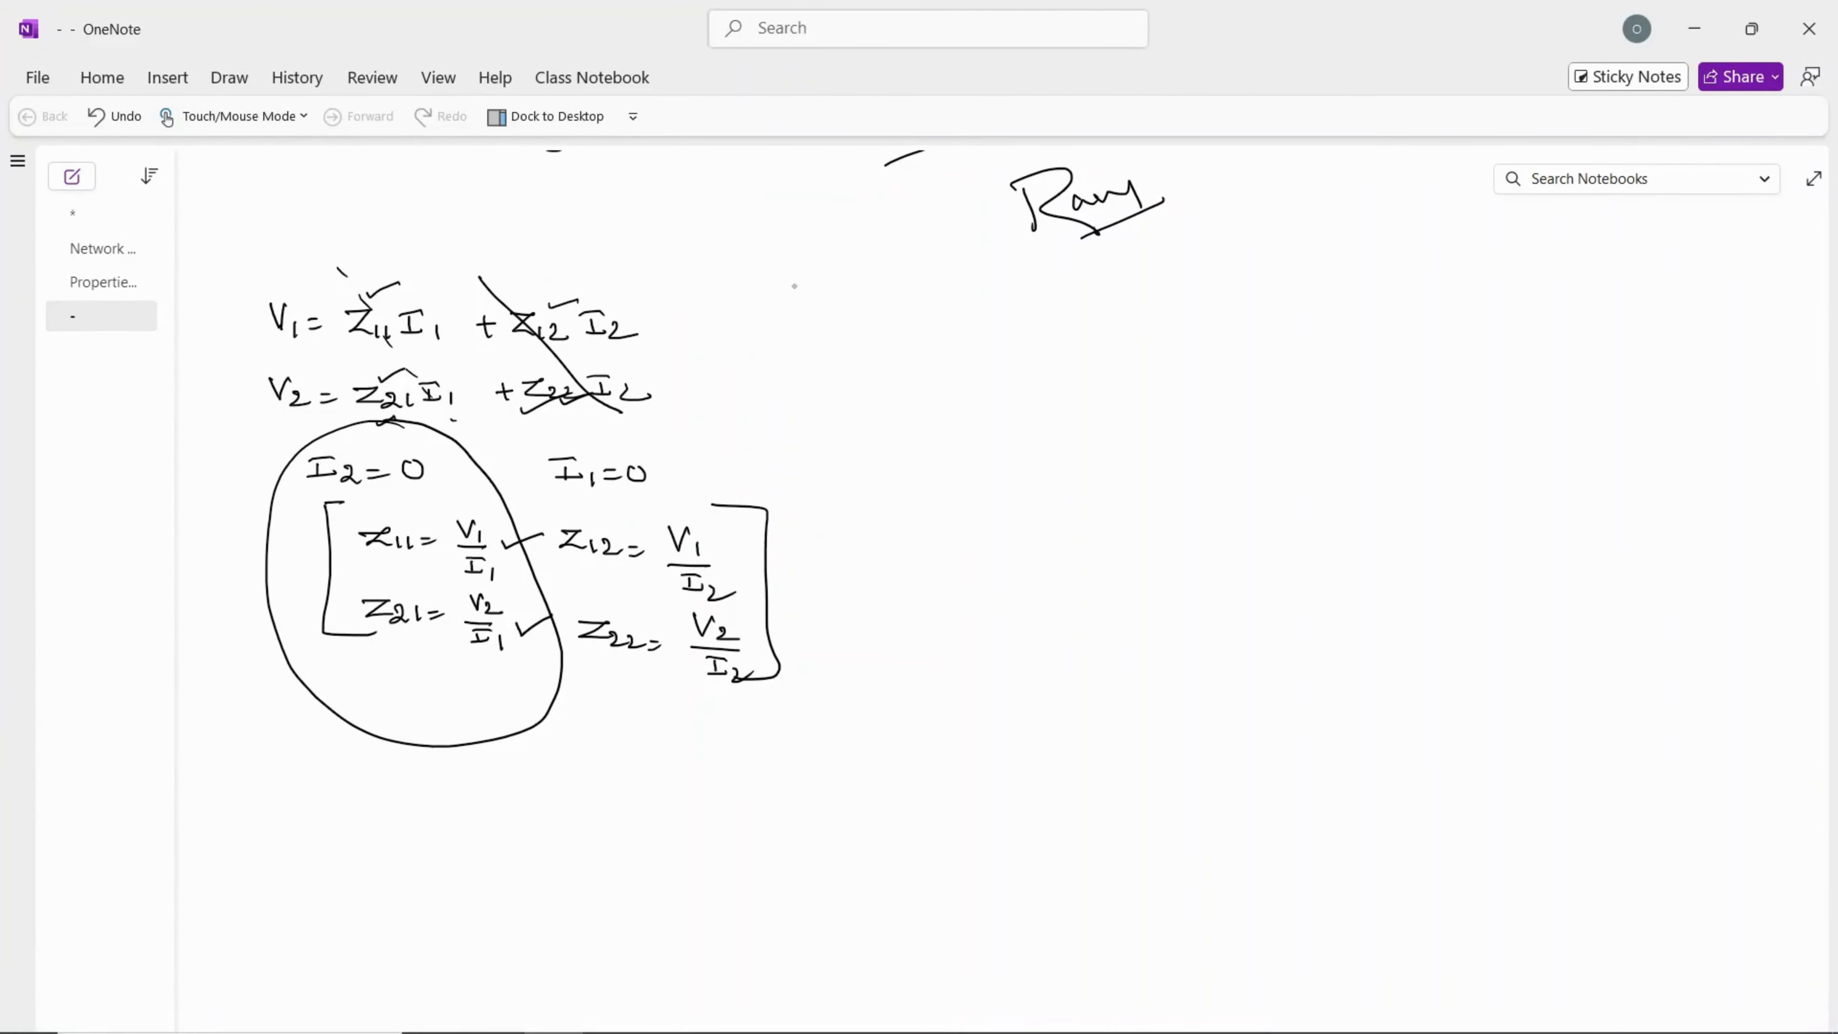
mouse_move(1135, 374)
left_mouse_down()
mouse_move(1126, 414)
mouse_move(1233, 412)
left_mouse_up()
mouse_move(1139, 457)
left_mouse_down()
mouse_move(1097, 475)
mouse_move(1096, 528)
left_mouse_up()
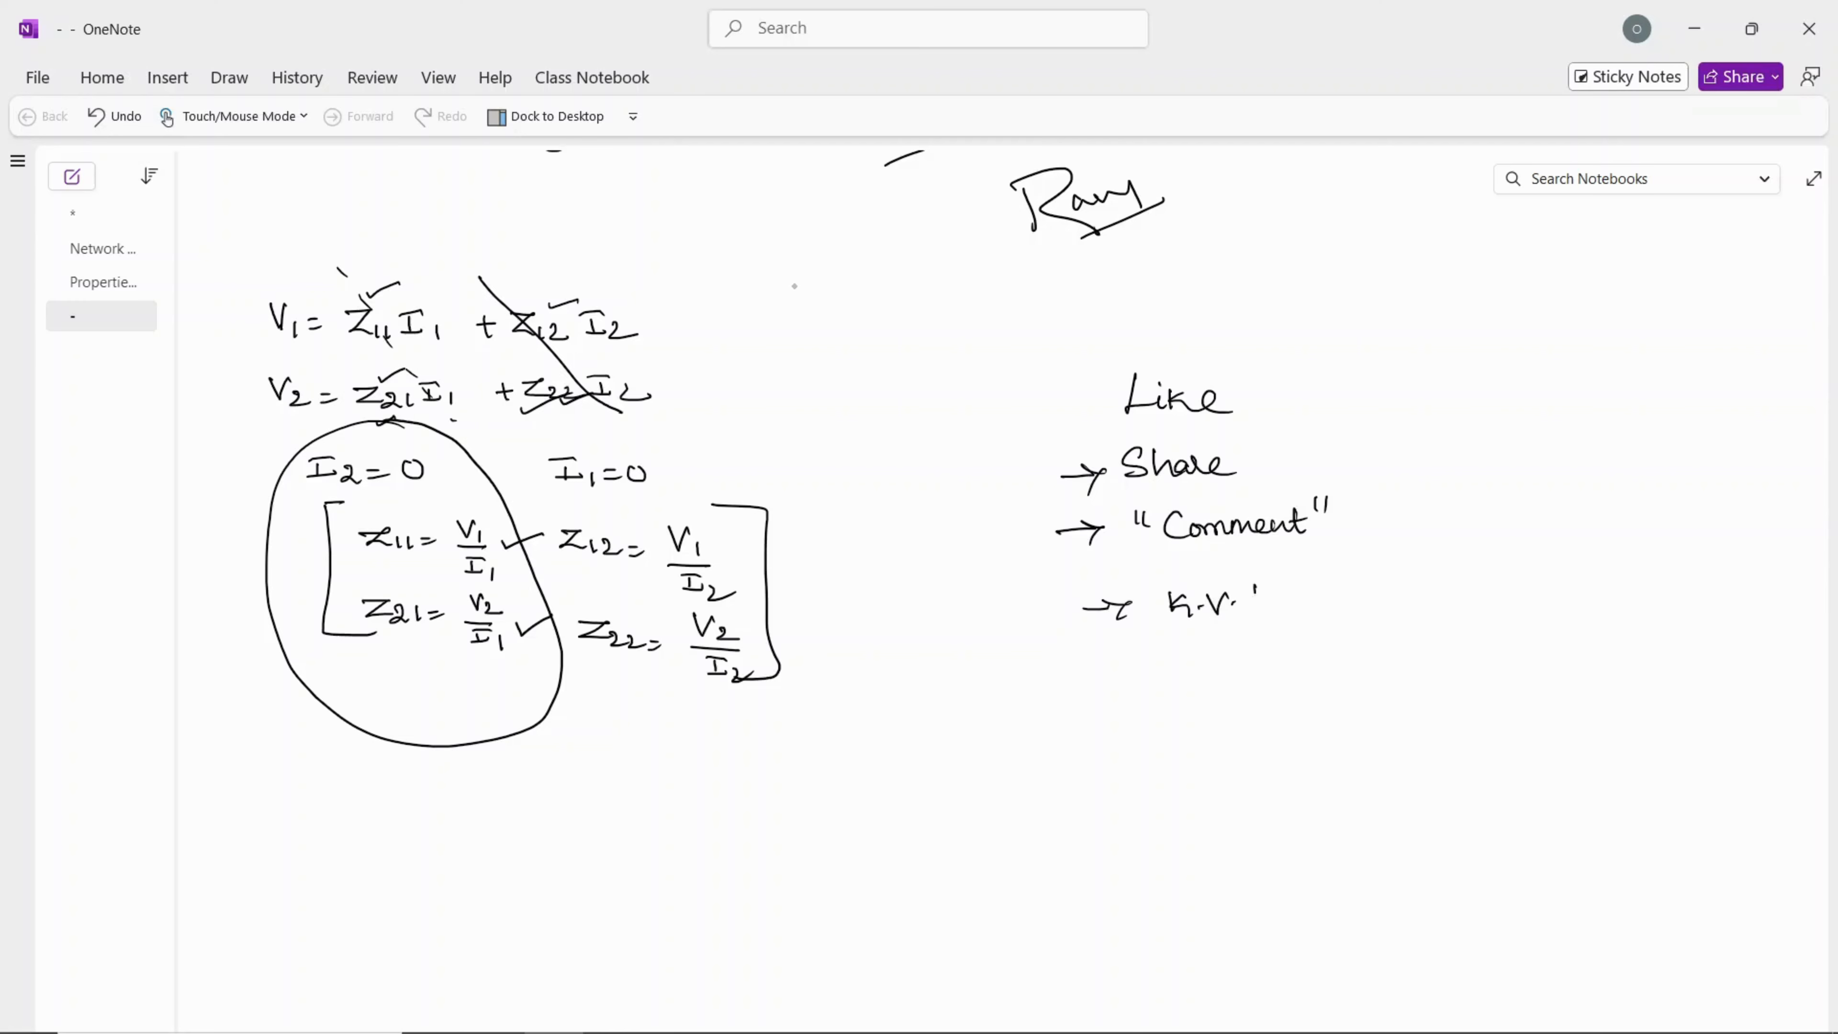
left_click_drag(1310, 601, 1371, 586)
left_click_drag(1246, 580, 1293, 574)
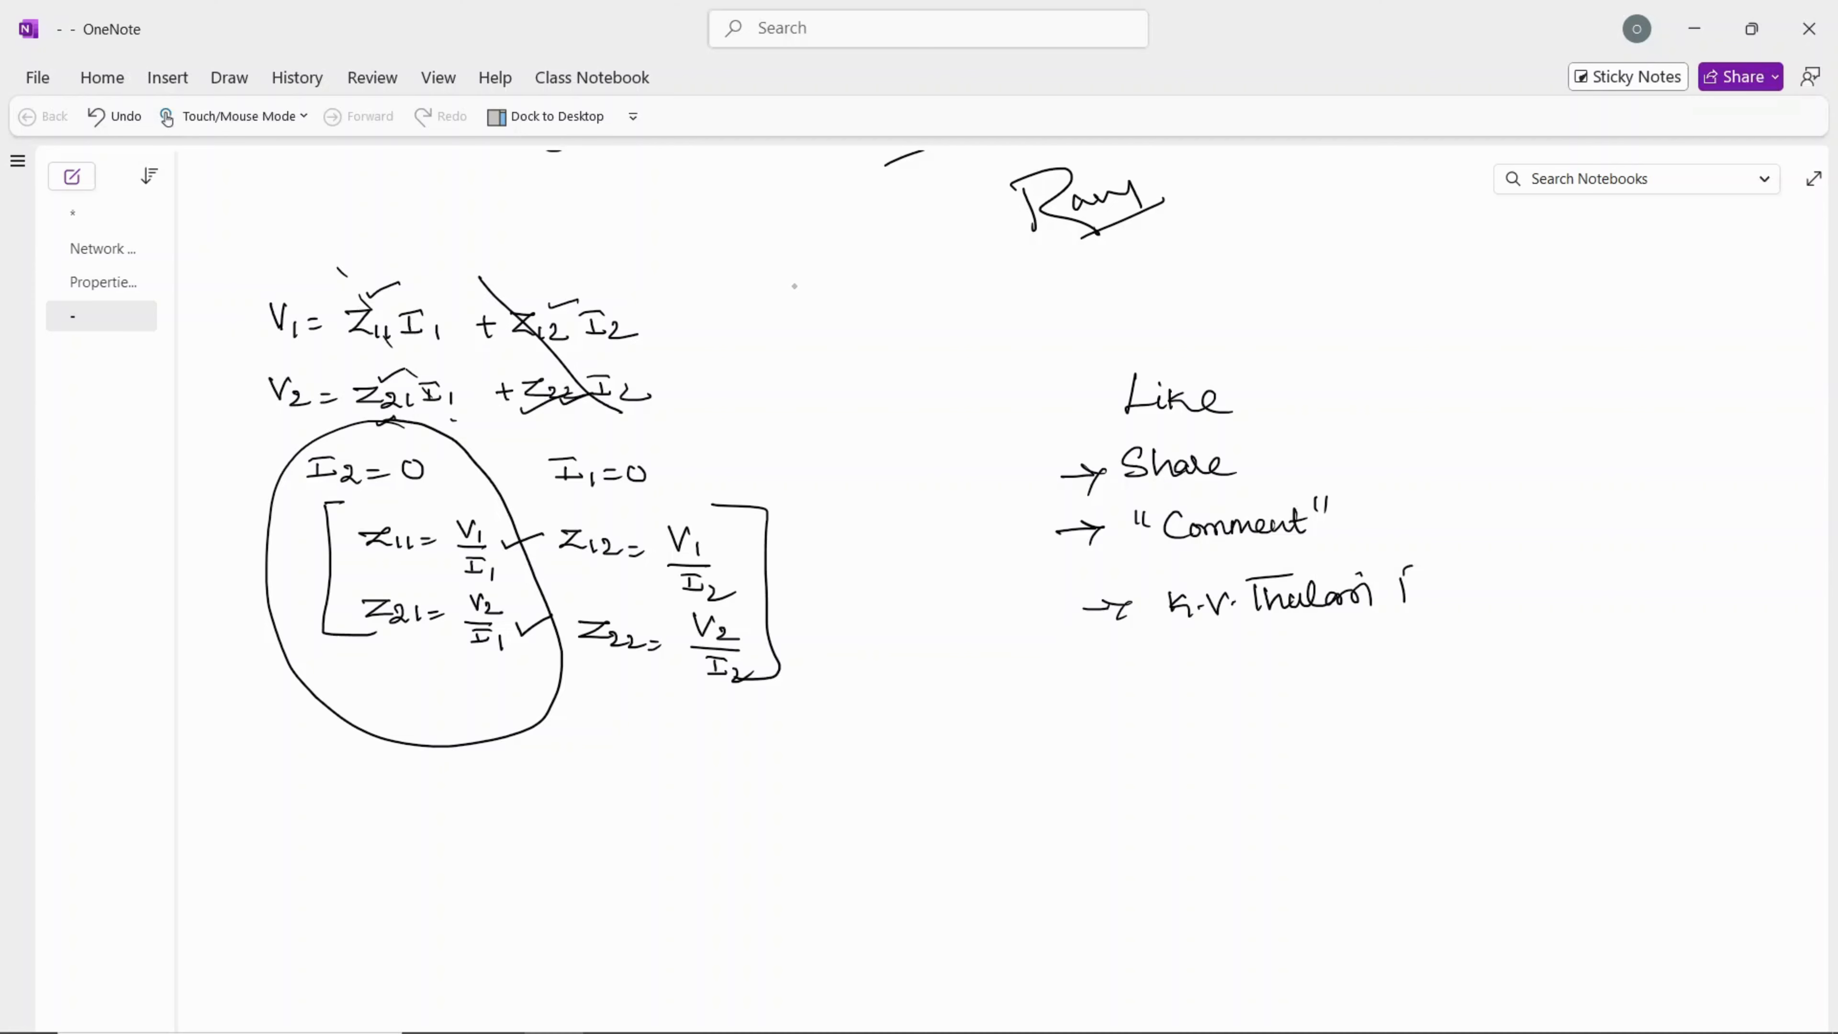
left_click_drag(1413, 568, 1434, 620)
Step: Handwrite "Free" beneath the presenter's name, underline the name, and add further handwriting below it
left_click_drag(1294, 675, 1348, 678)
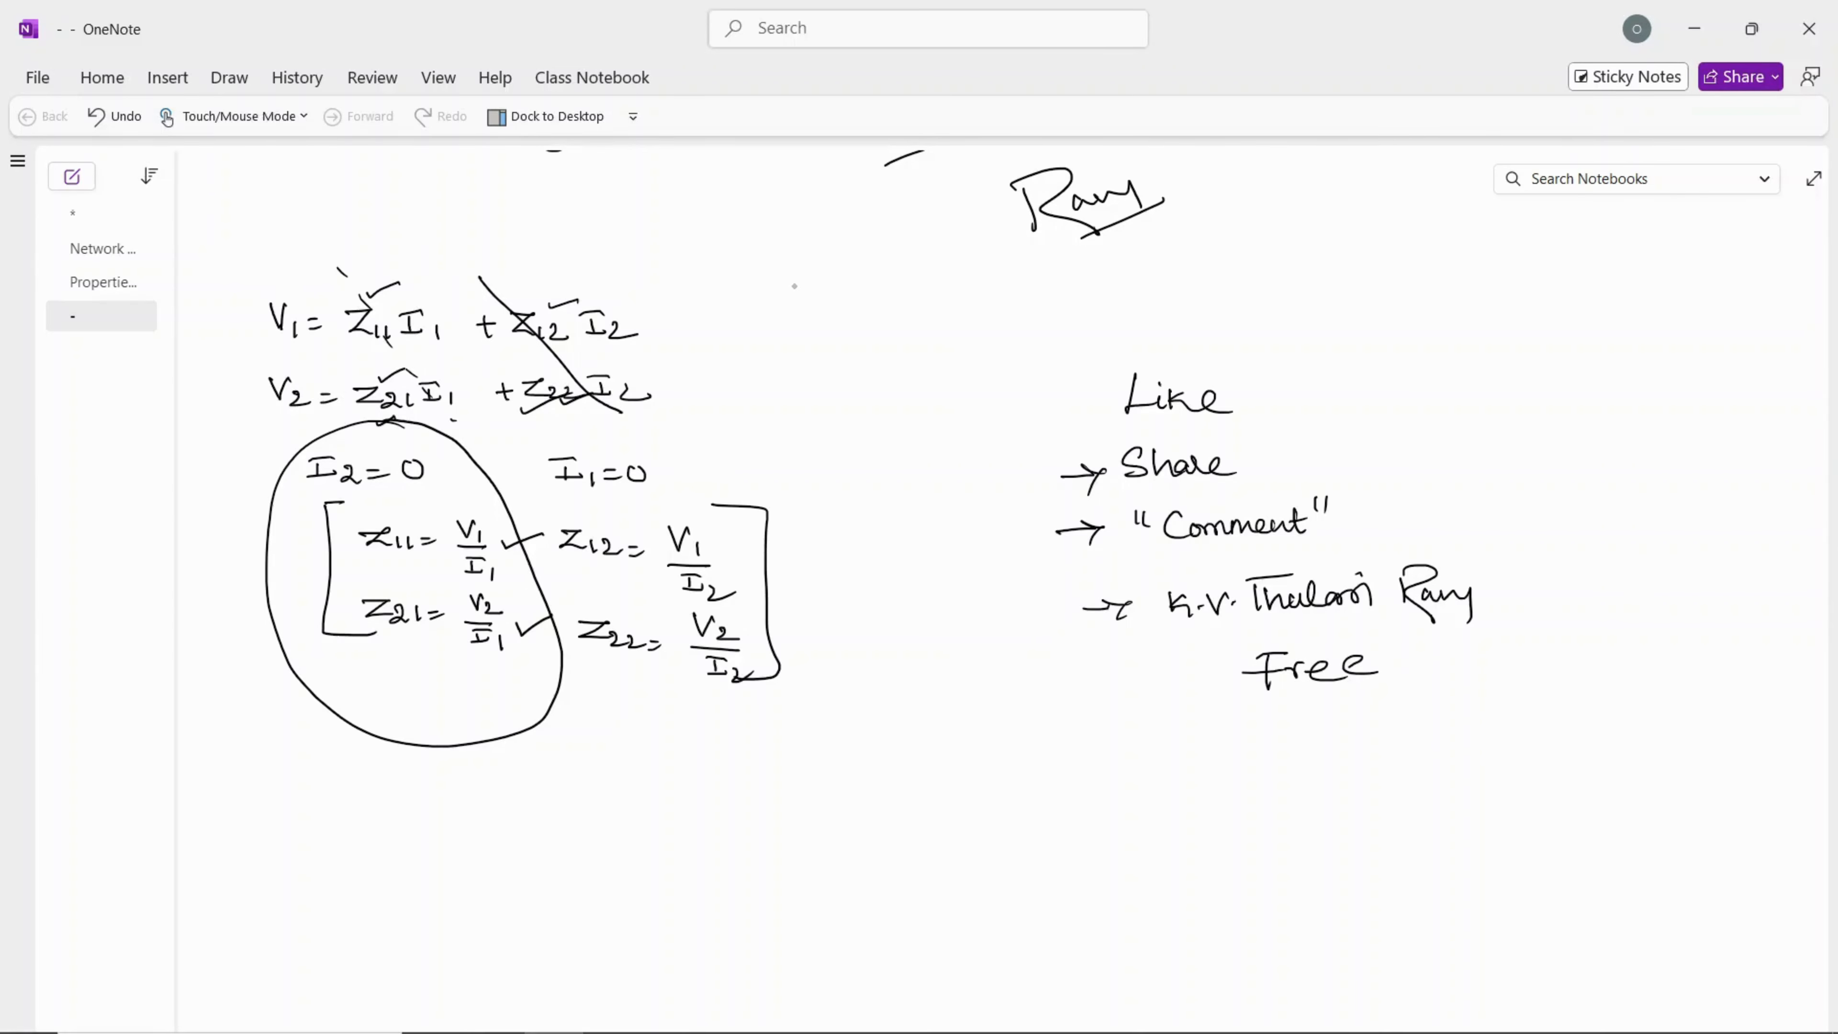
left_click_drag(1204, 677, 1260, 668)
mouse_move(1237, 629)
left_mouse_down()
mouse_move(1432, 620)
mouse_move(1415, 630)
left_mouse_up()
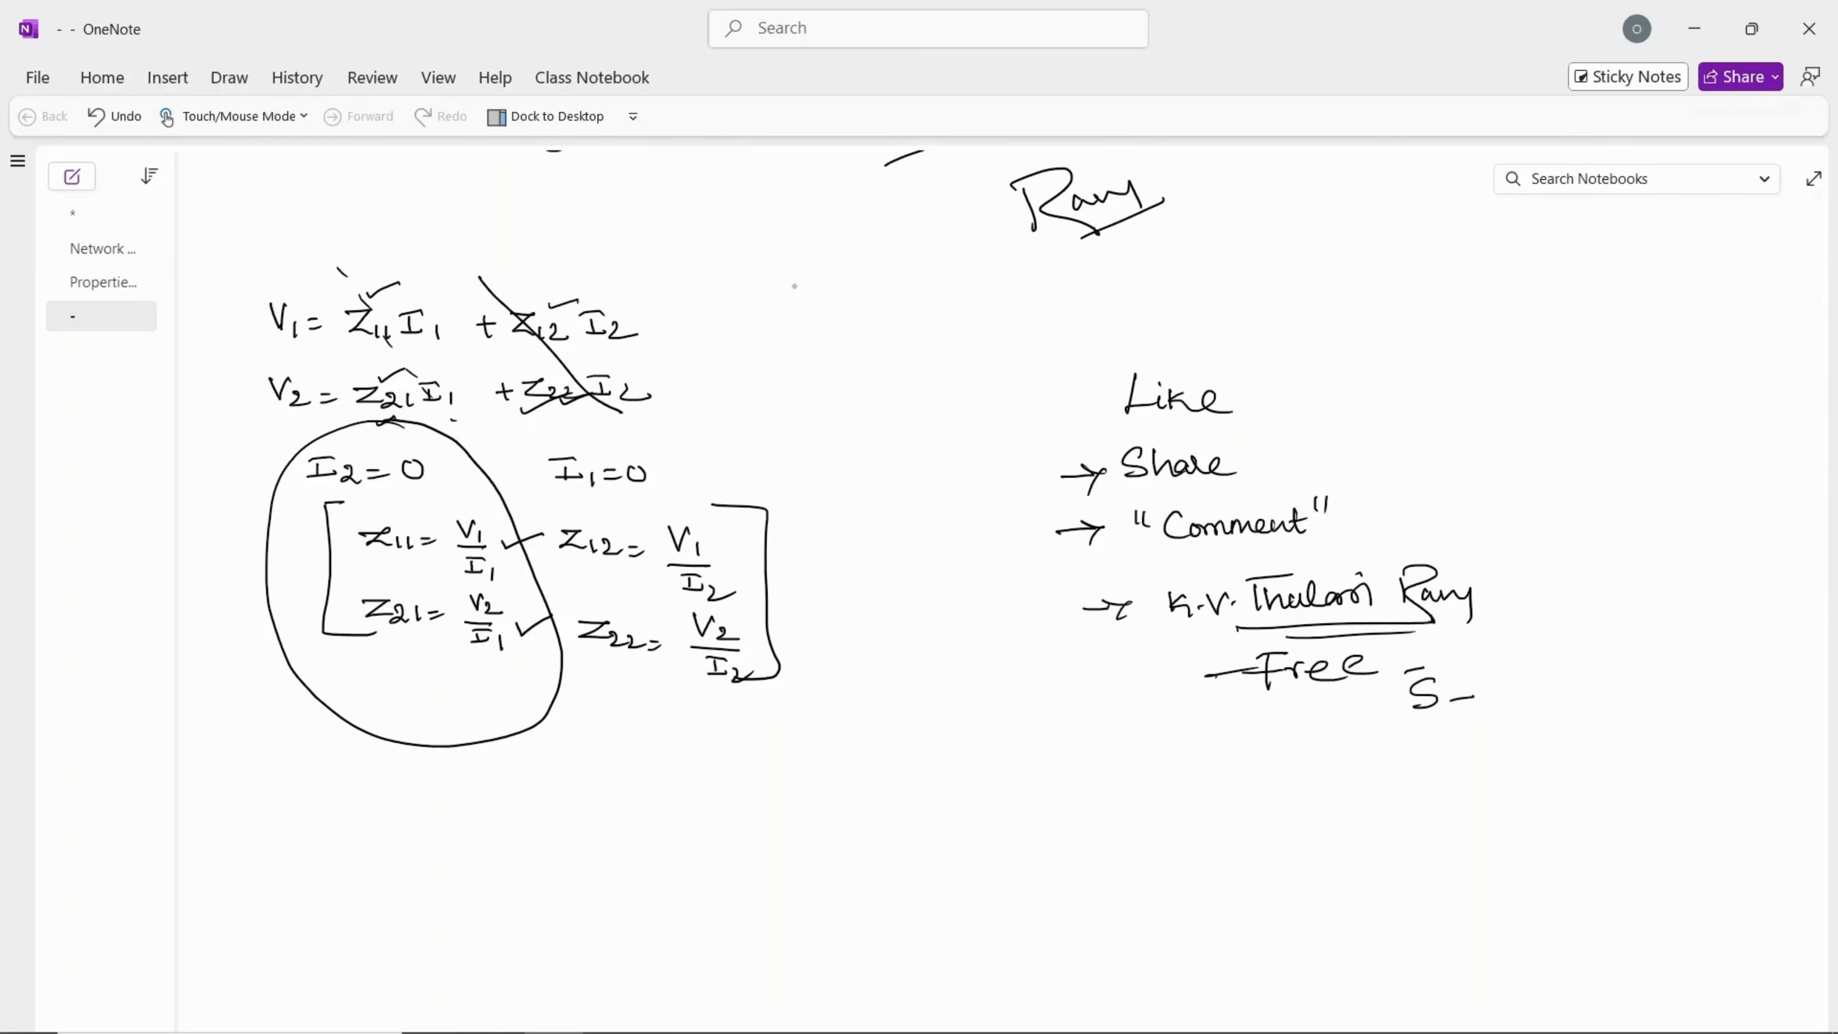
left_click_drag(1293, 757, 1299, 818)
mouse_move(1293, 759)
left_mouse_down()
mouse_move(1307, 797)
mouse_move(1360, 834)
left_mouse_up()
left_click_drag(1337, 802, 1368, 800)
Step: Minimize OneNote and OBS, return to the zparamteryt model in Simulink, and review the z11 and z21 circuit
left_click(1694, 33)
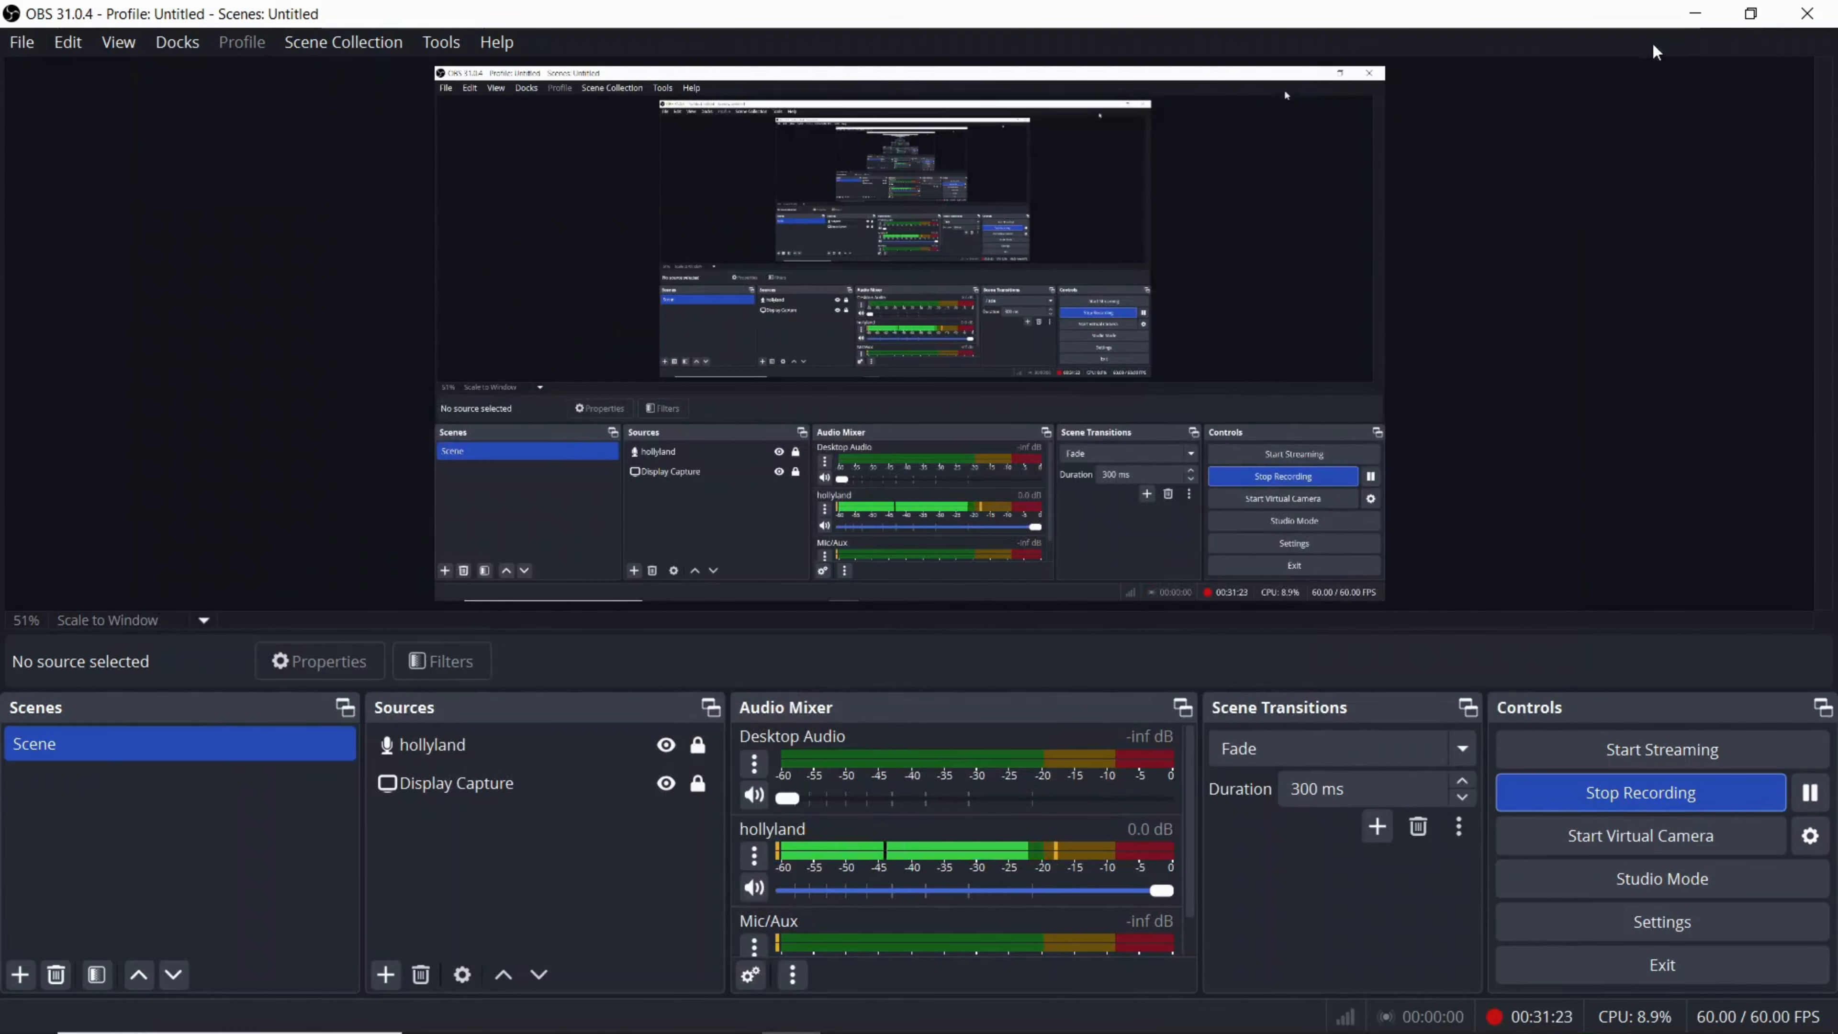
left_click(1694, 13)
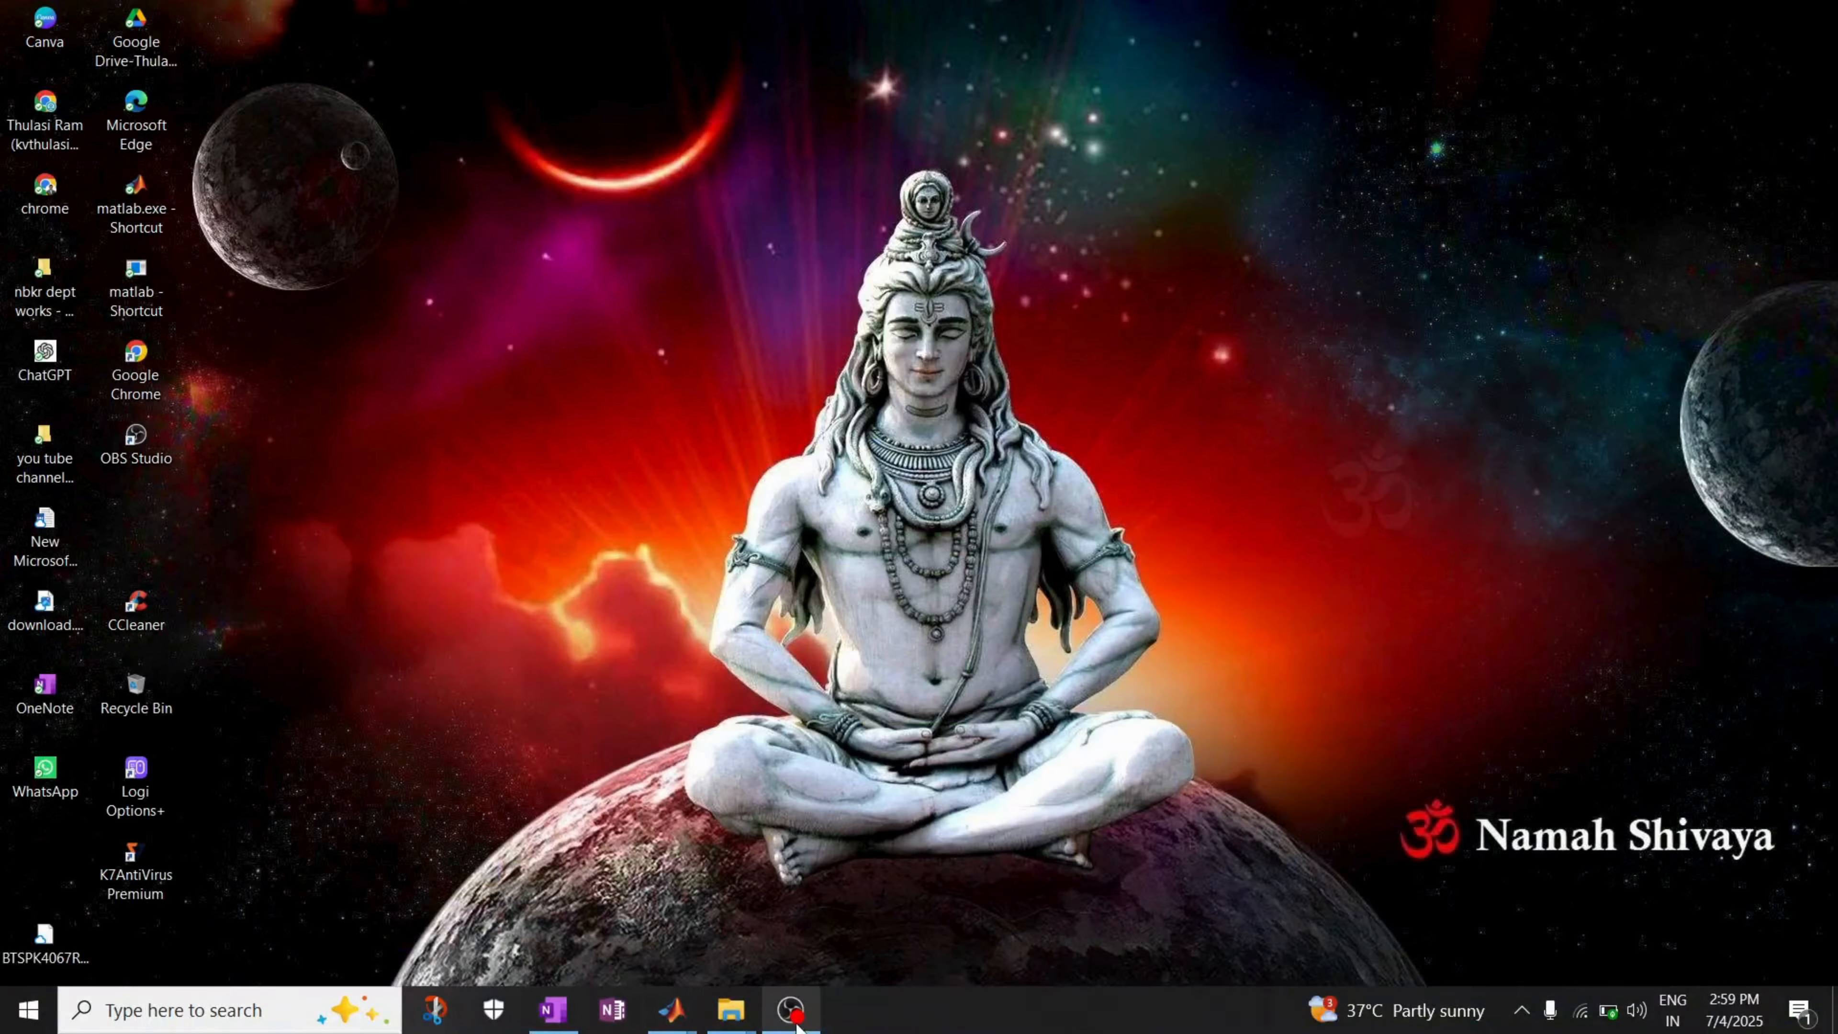
mouse_move(671, 1008)
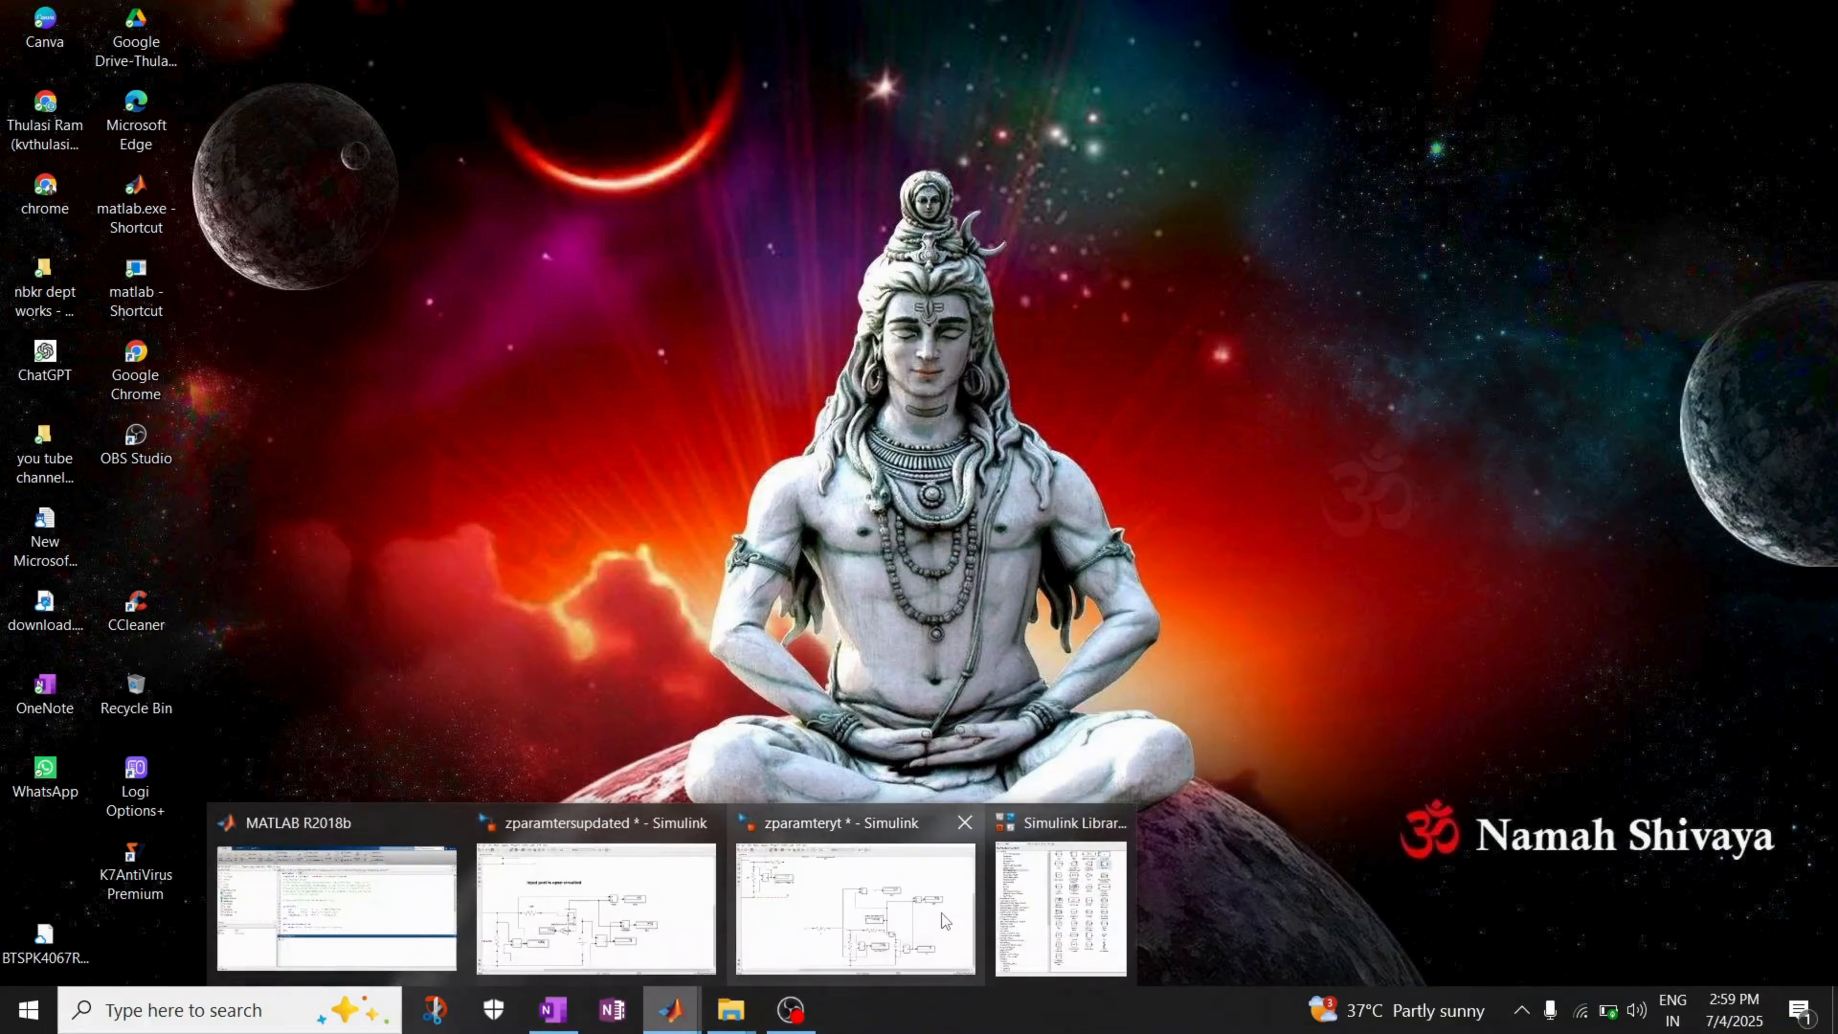
left_click(887, 915)
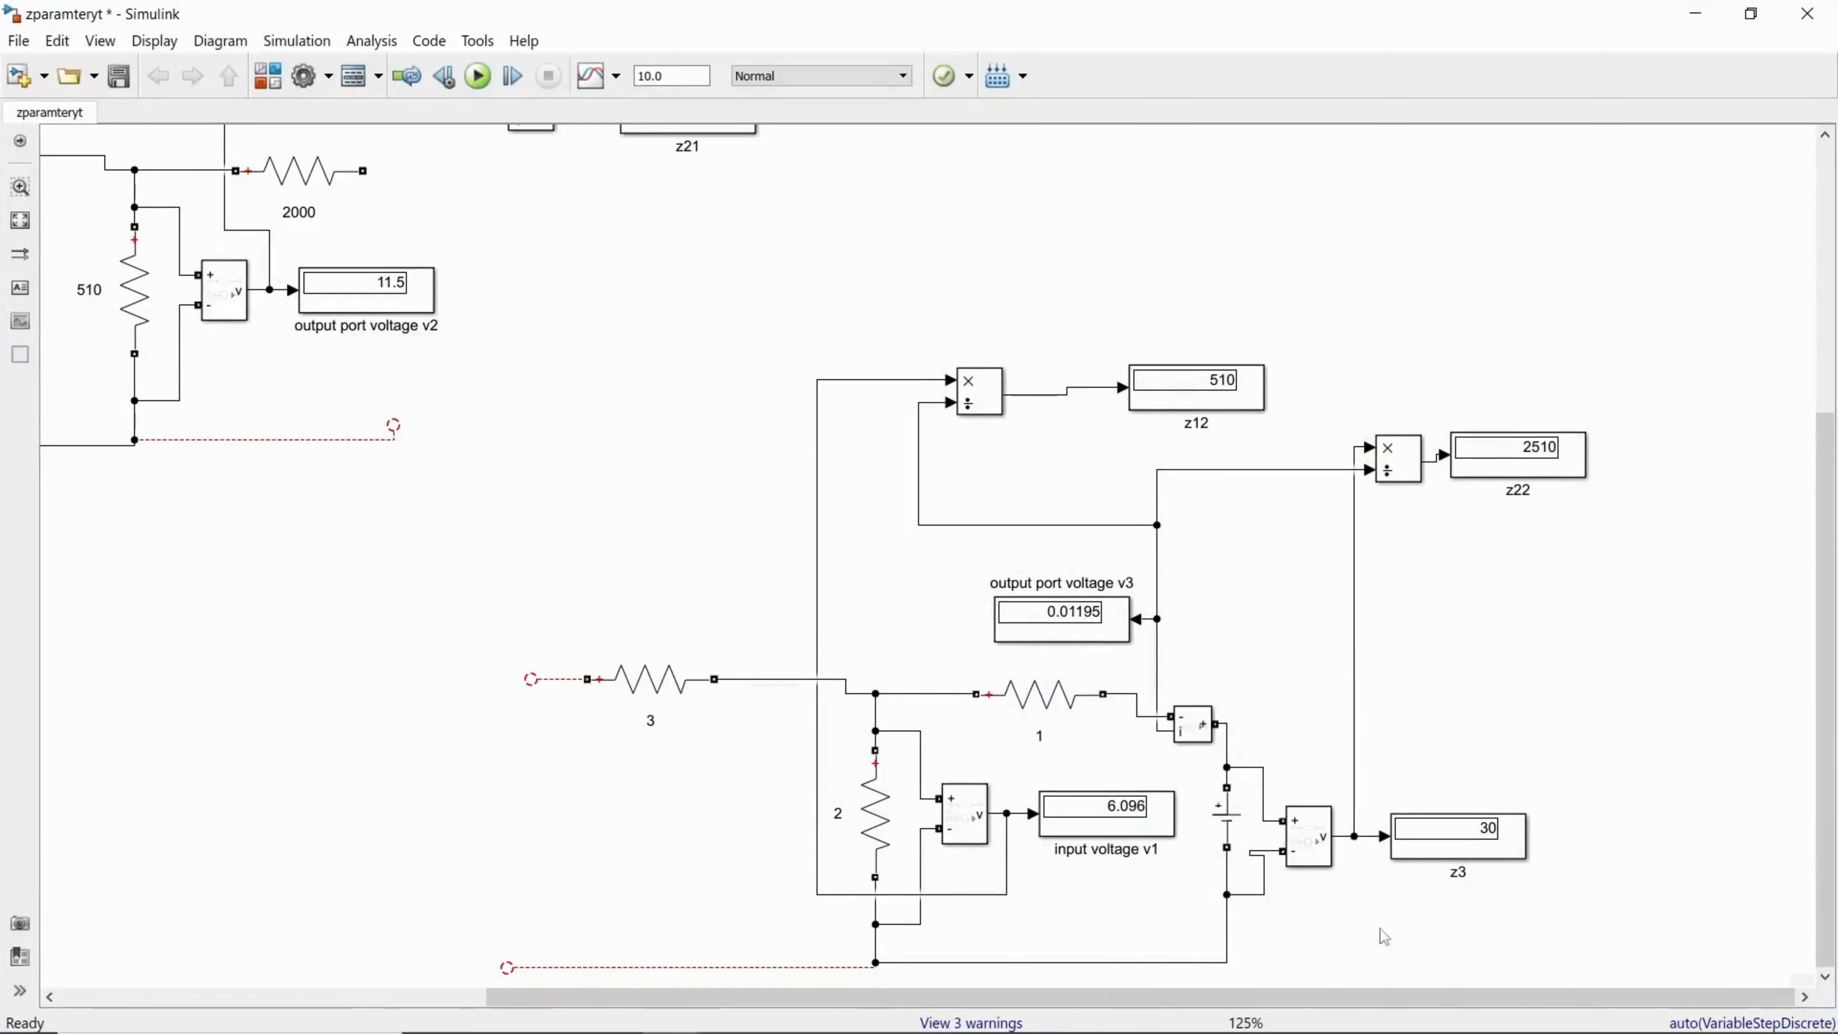
left_click_drag(1423, 996, 1039, 989)
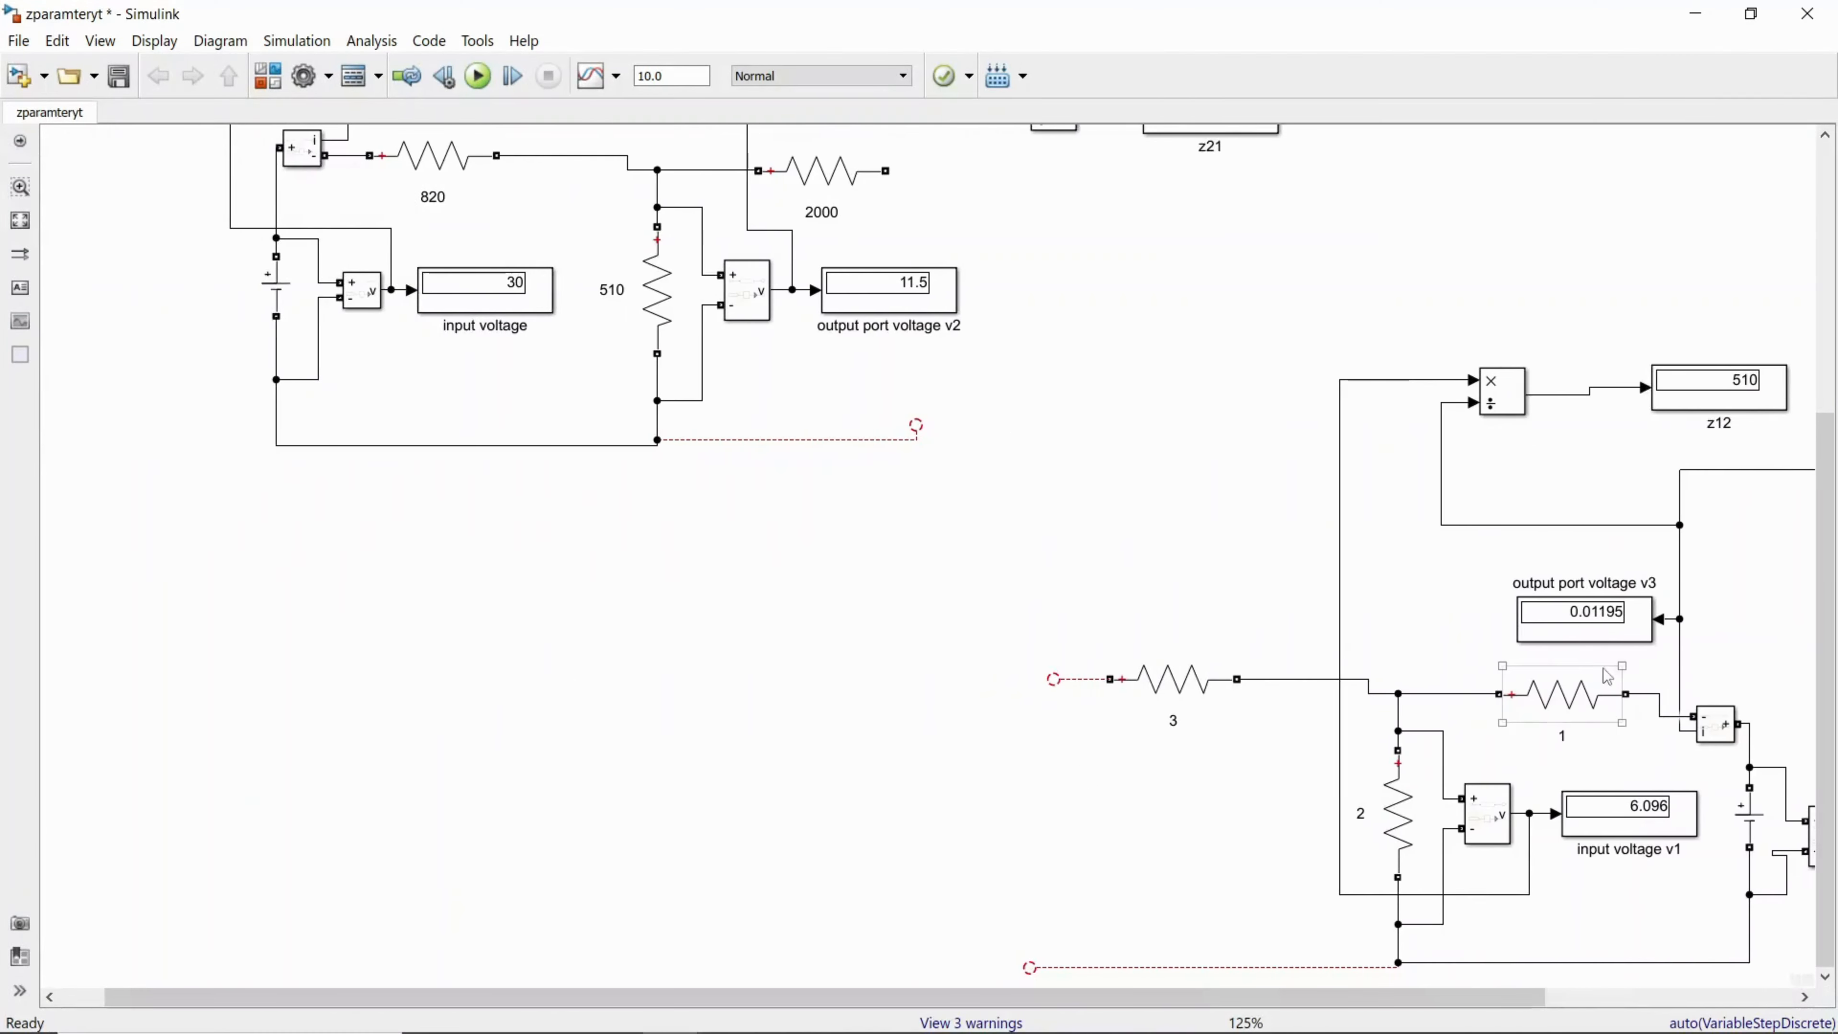
left_click_drag(1826, 635, 1829, 368)
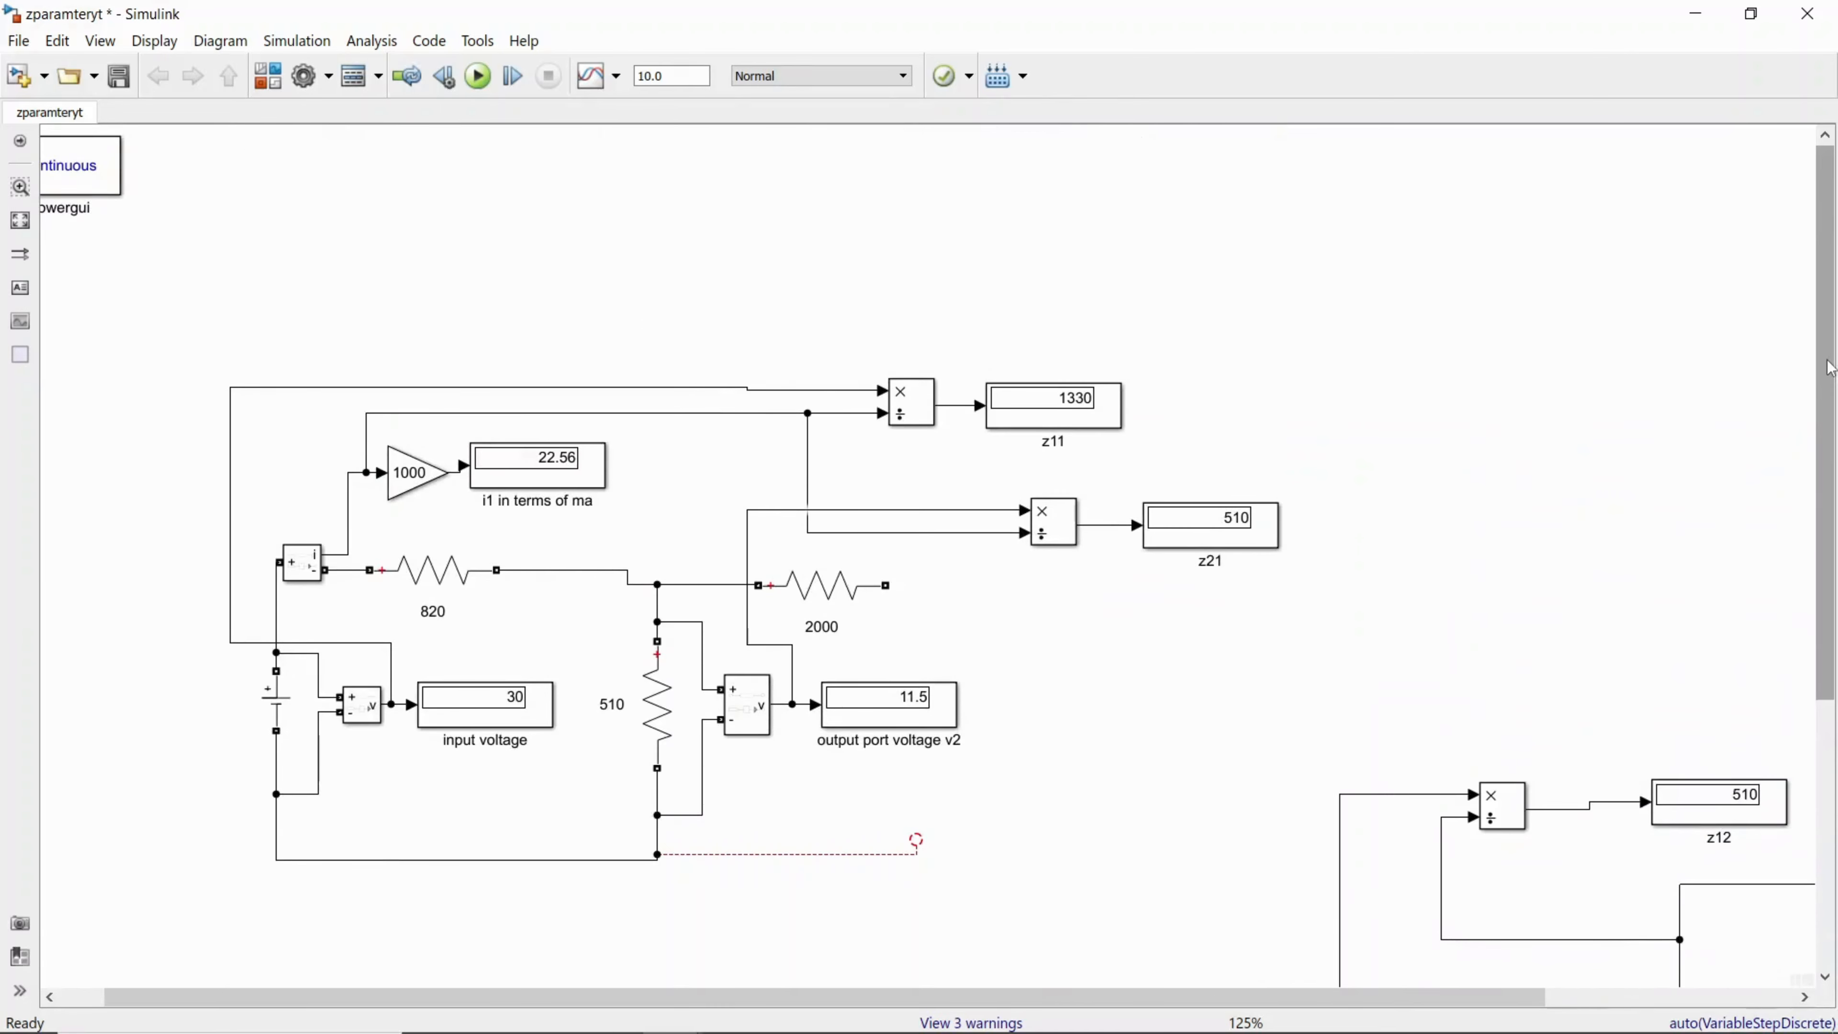